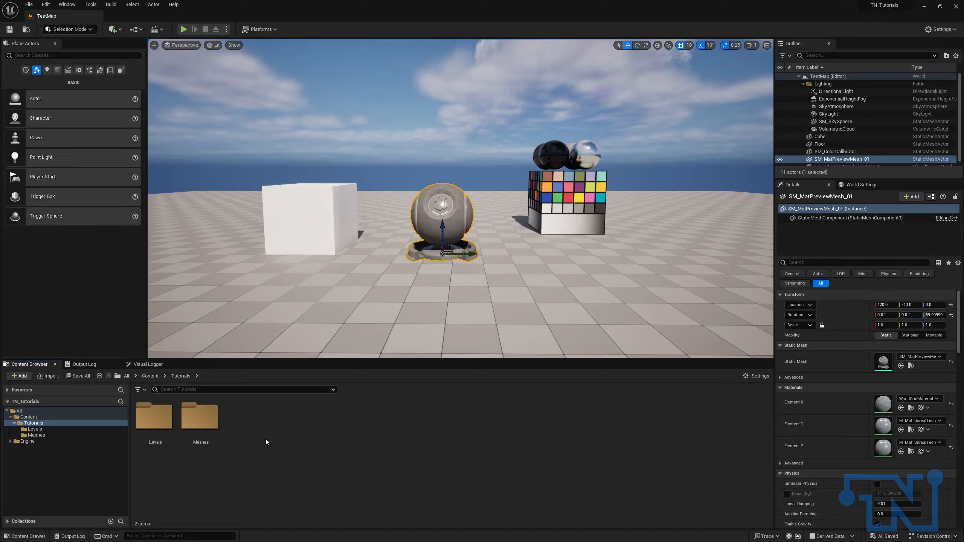
Create a folder named Textures inside the Tutorials content folder and open it.
right_click(269, 423)
mouse_move(317, 399)
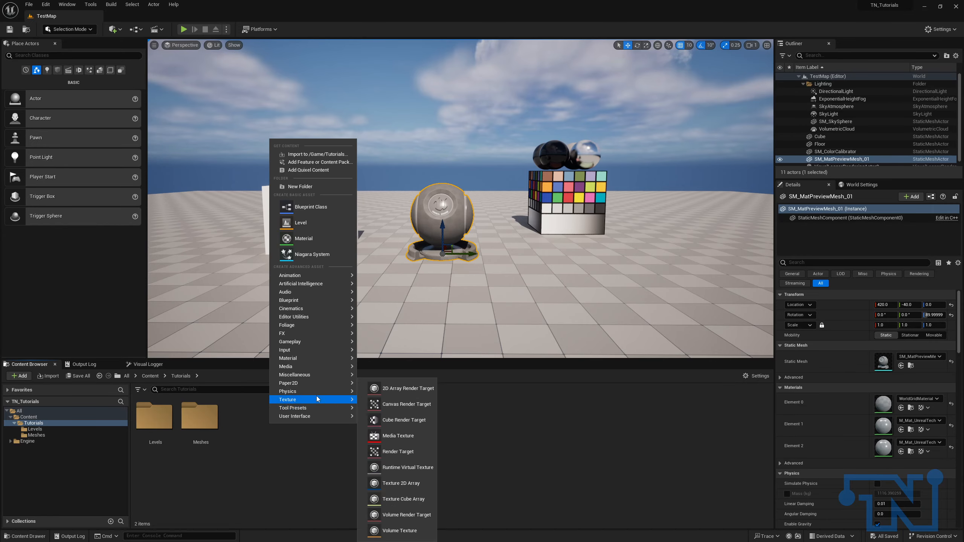
left_click(308, 186)
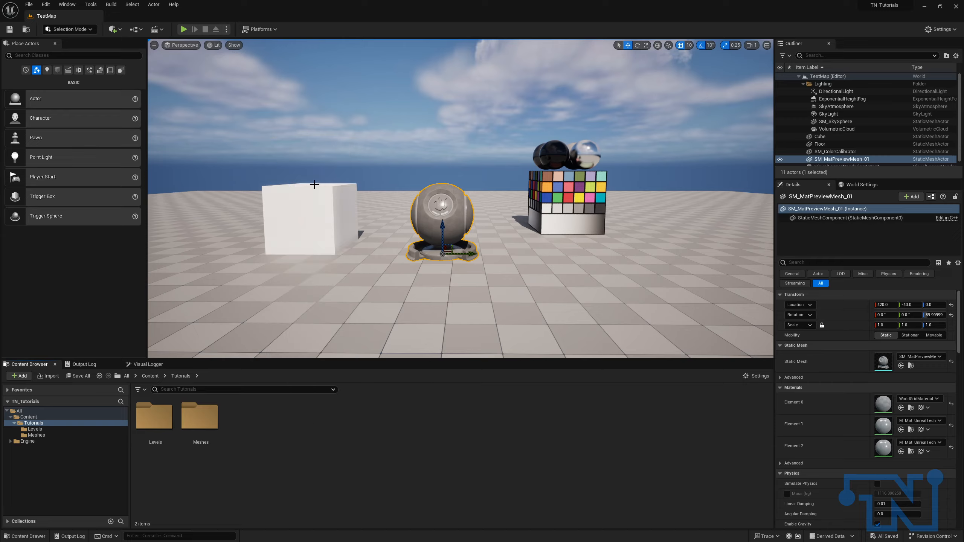
type("Textures")
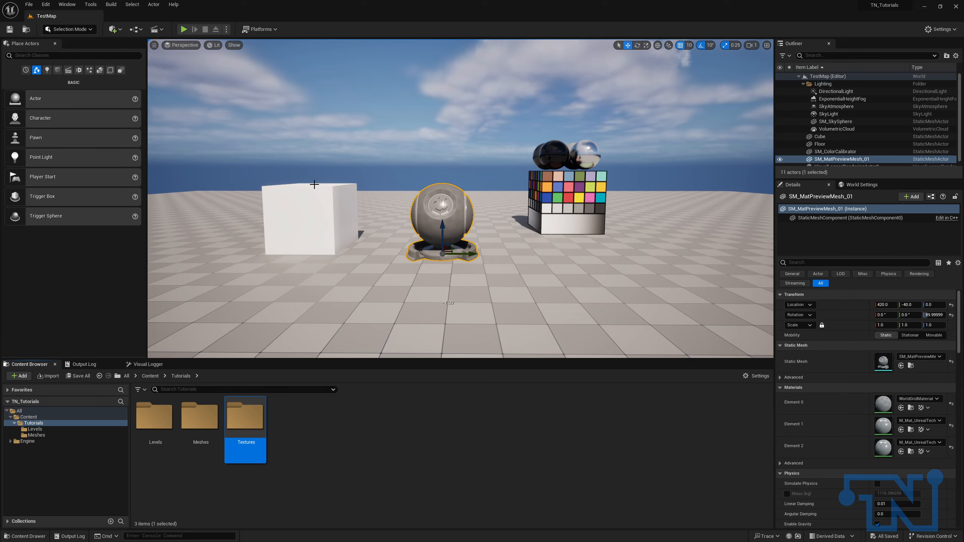
key("Return")
key("Return")
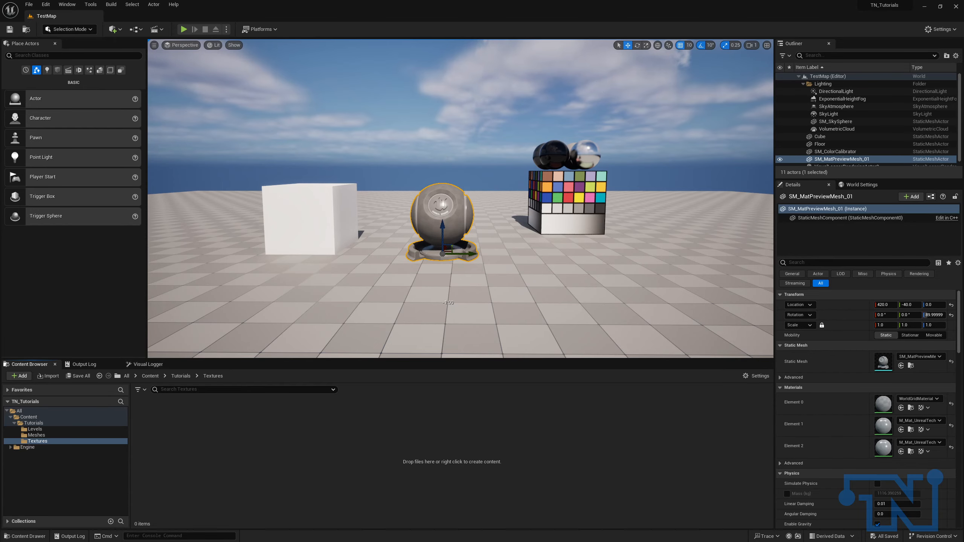
Import all the T_MetalPlate PNG files from the TN_Tutorials_Art folder on disk into the Textures folder.
left_click_drag(1, 100, 574, 77)
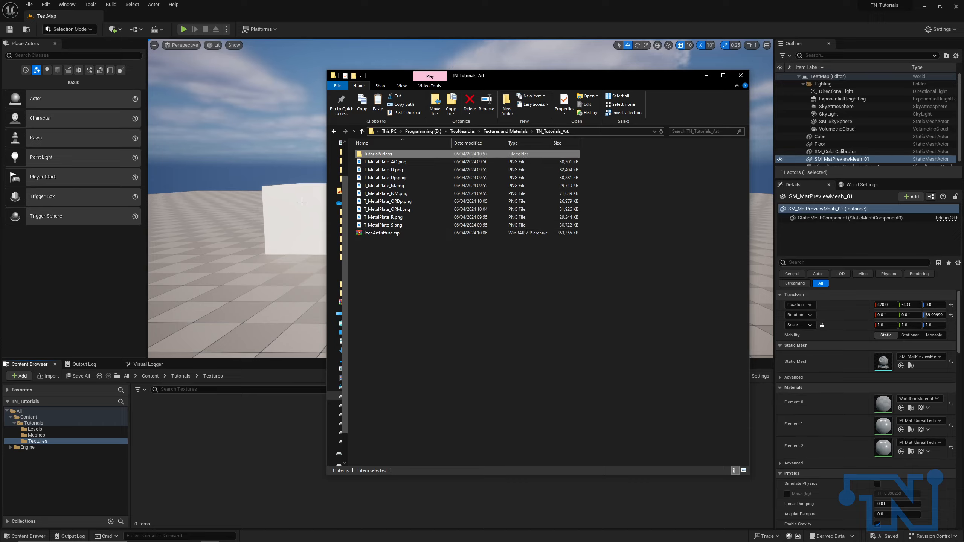
left_click(386, 223)
left_click(400, 163, "shift")
left_click_drag(384, 217, 229, 432)
left_click(704, 75)
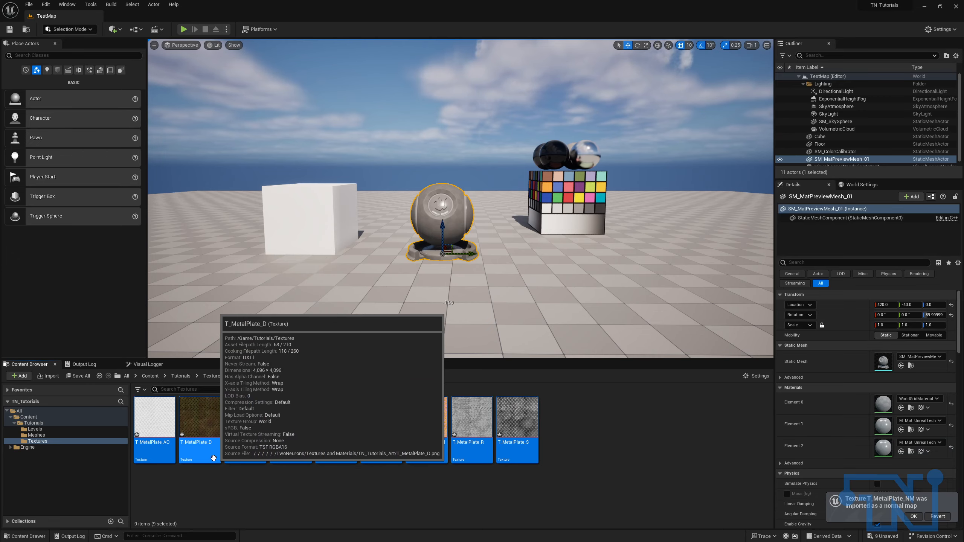
Examine the imported T_MetalPlate Dp, M, NM, R and S textures one by one.
left_click(259, 456)
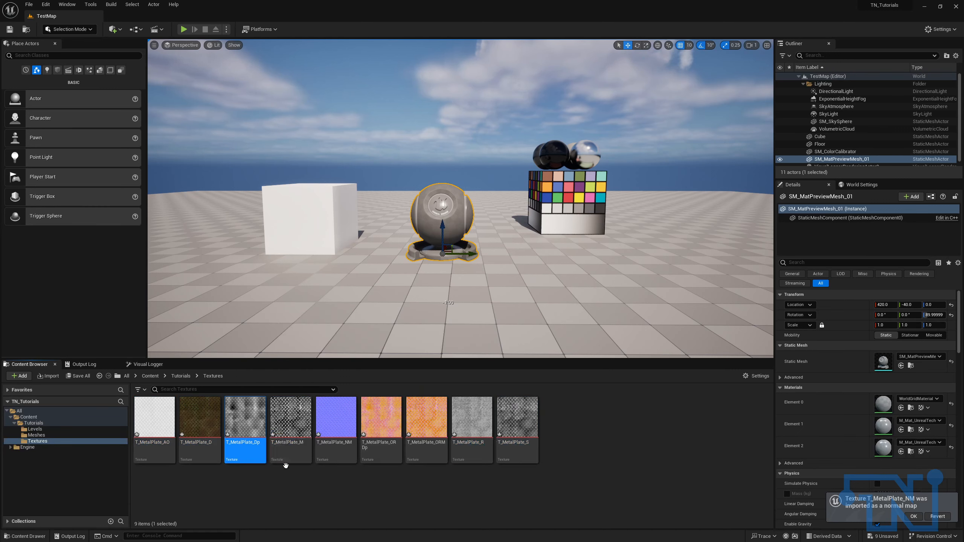
left_click(300, 458)
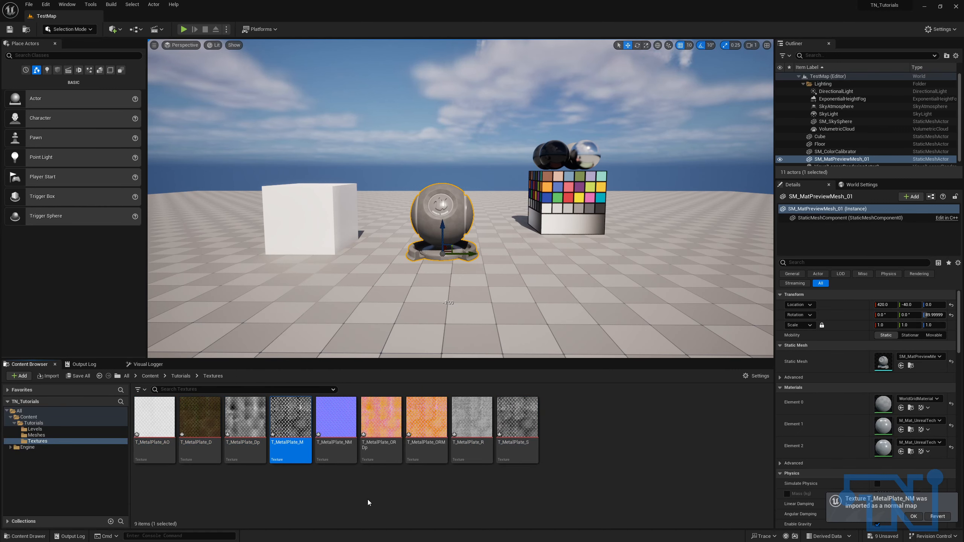
left_click(341, 454)
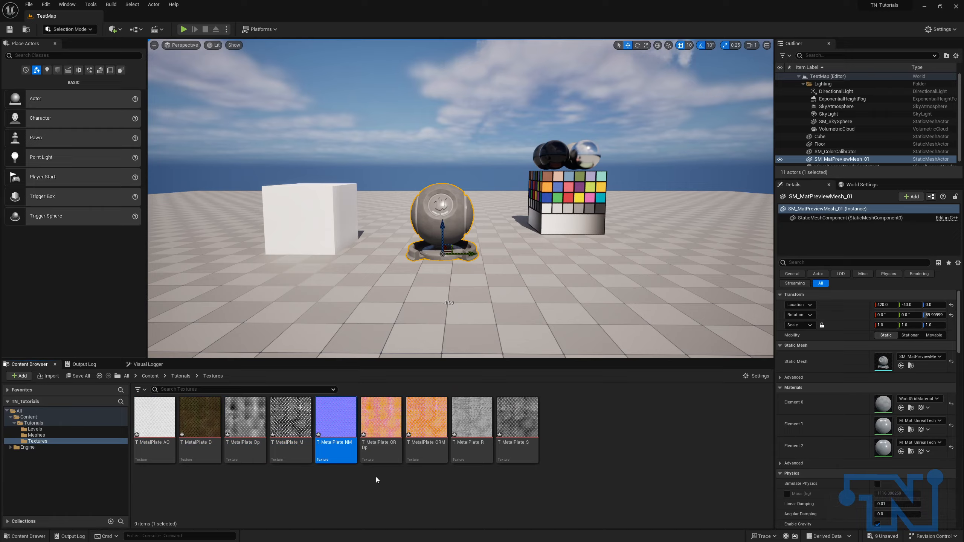
left_click(481, 452)
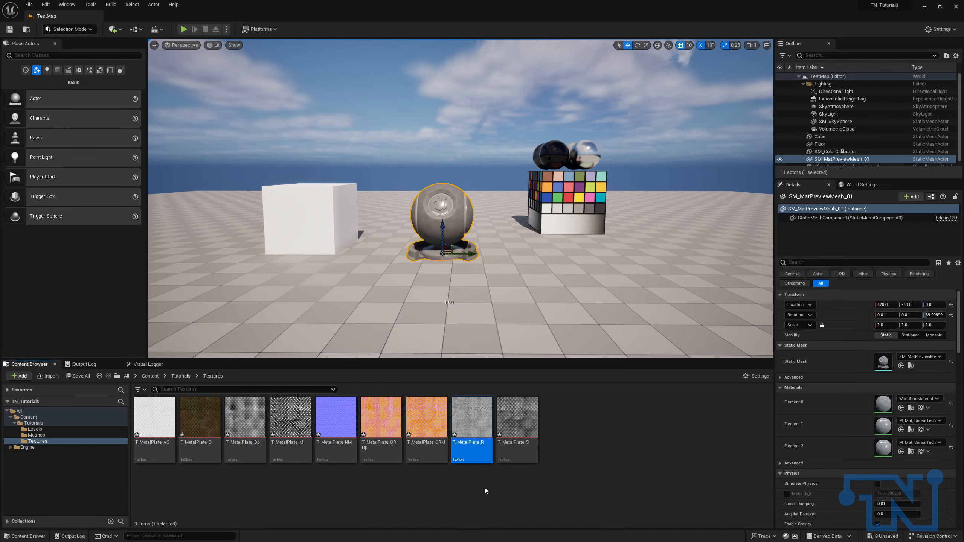
left_click(530, 460)
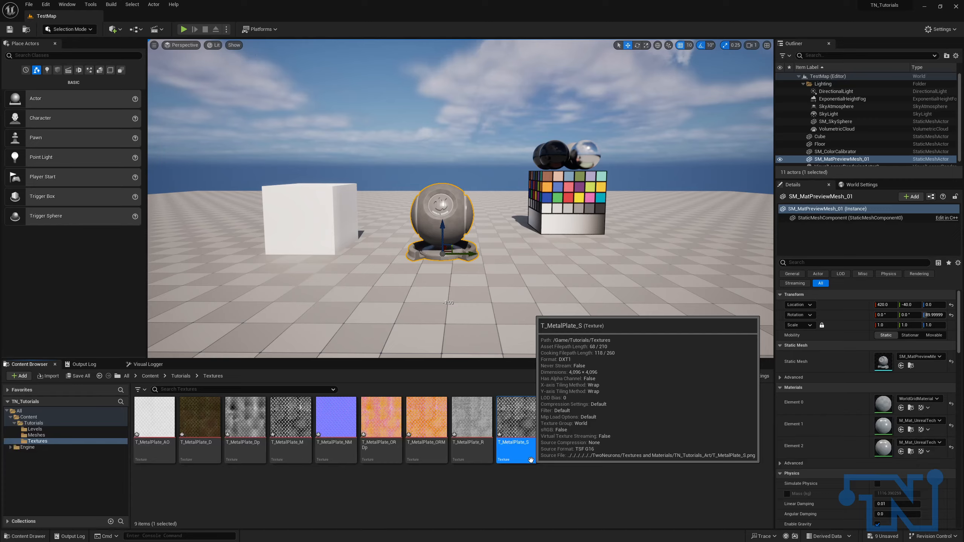
Examine the packed T_MetalPlate_ORM and T_MetalPlate_ORDp textures alongside the separate AO, R, Dp and M maps.
left_click(426, 450)
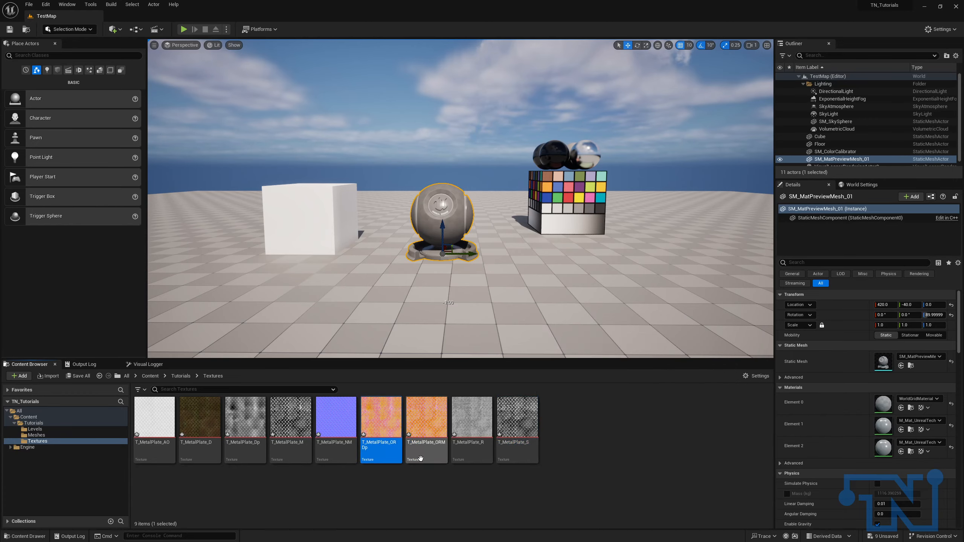
left_click(384, 457)
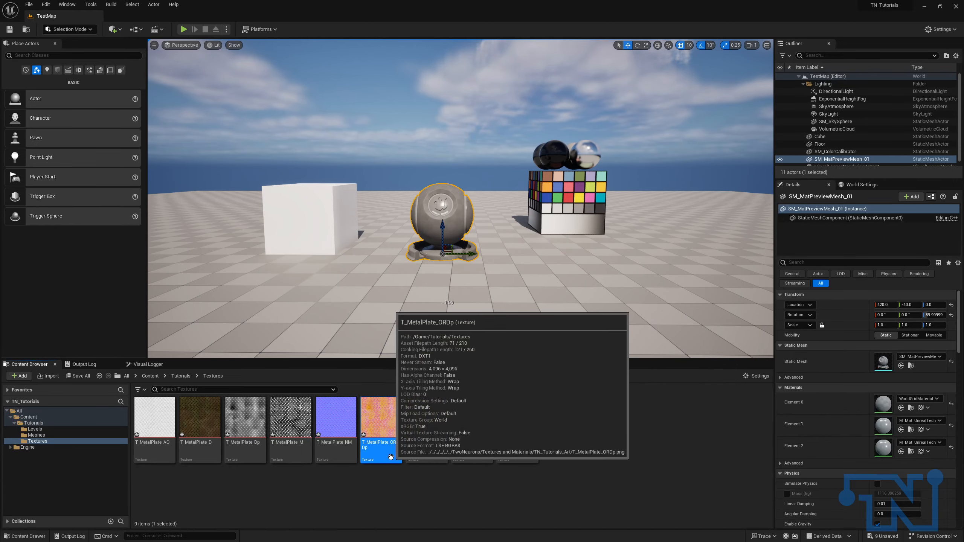
left_click(156, 450)
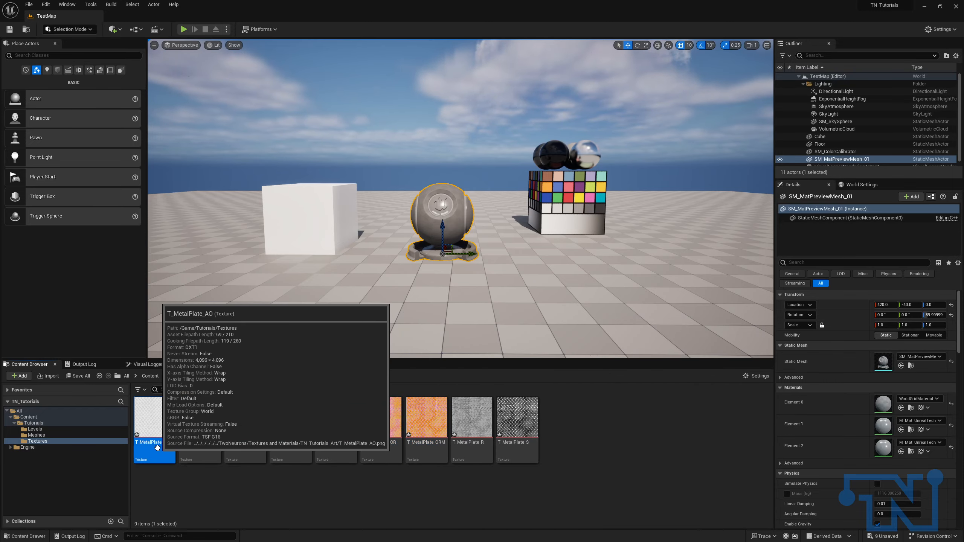
left_click(472, 451)
left_click_drag(243, 444, 252, 441)
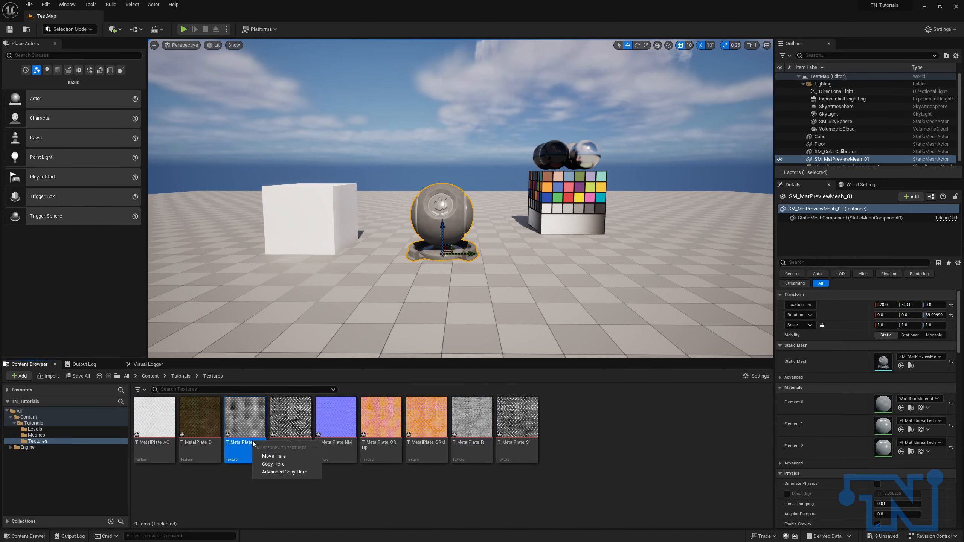
left_click(252, 441)
left_click(423, 444)
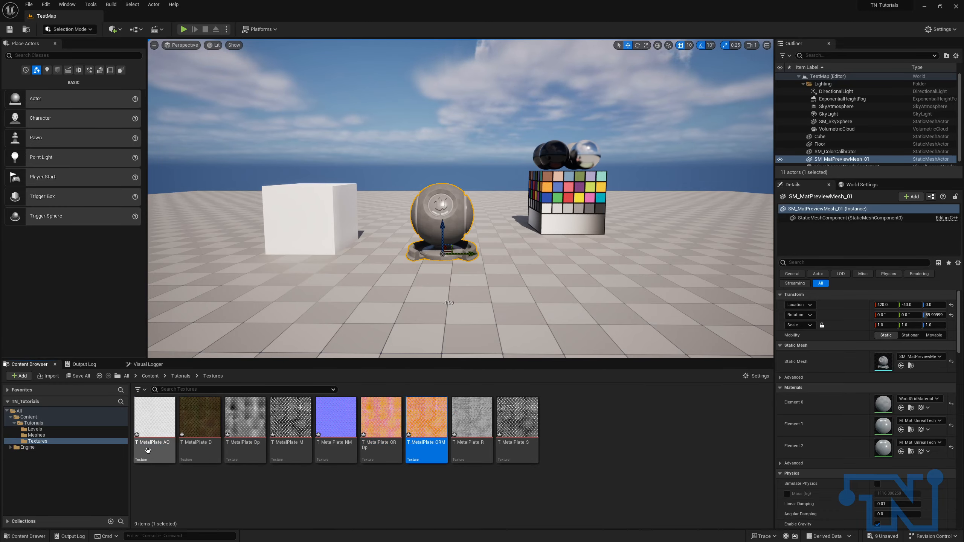
left_click(152, 448)
left_click(459, 454)
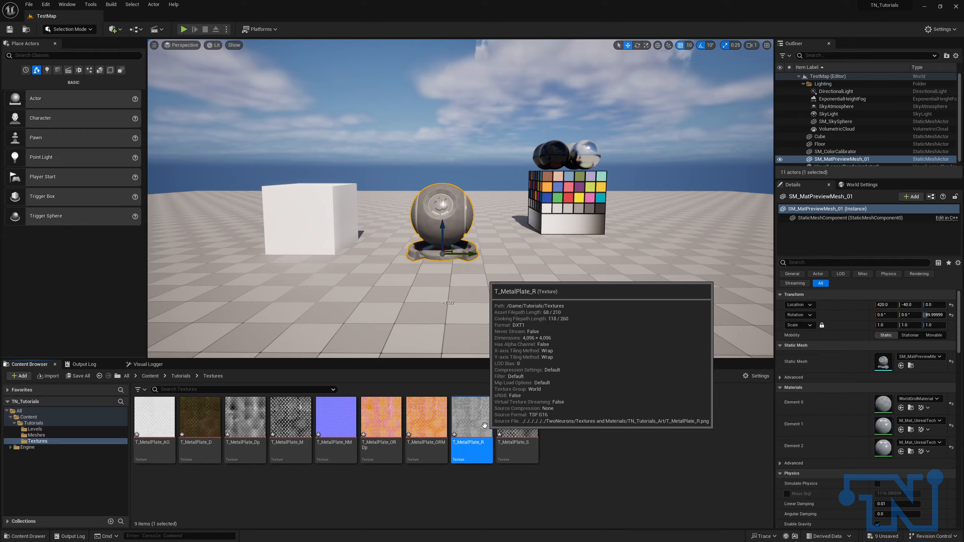
left_click(327, 426)
key("Left")
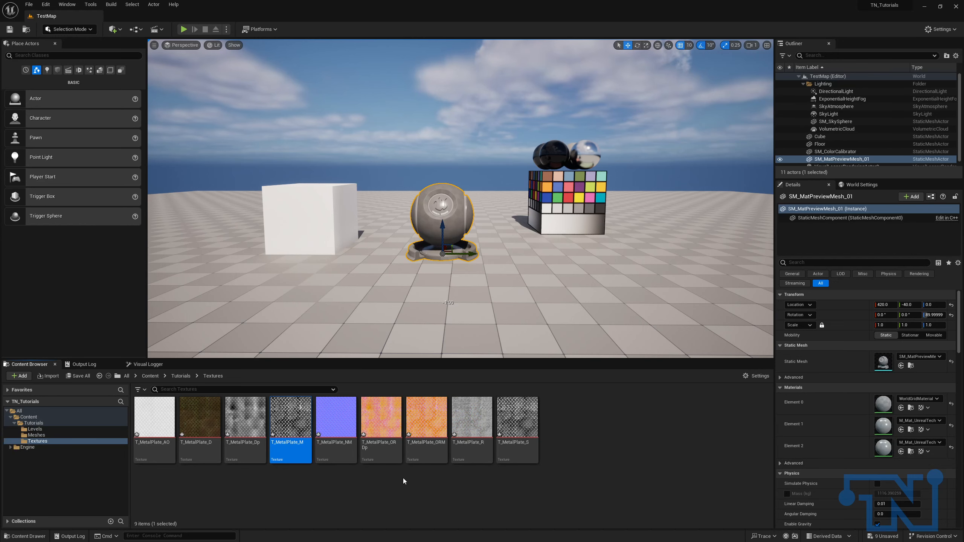
Compare T_MetalPlate_ORDp with T_MetalPlate_ORM, checking how the Dp and M maps distinguish the two packed textures.
left_click(383, 457)
left_click(421, 452)
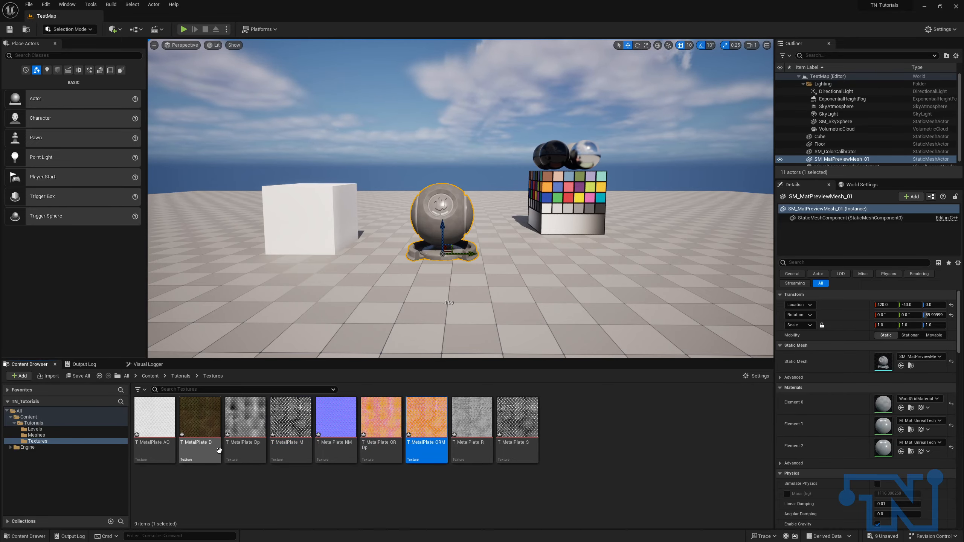
left_click(381, 454)
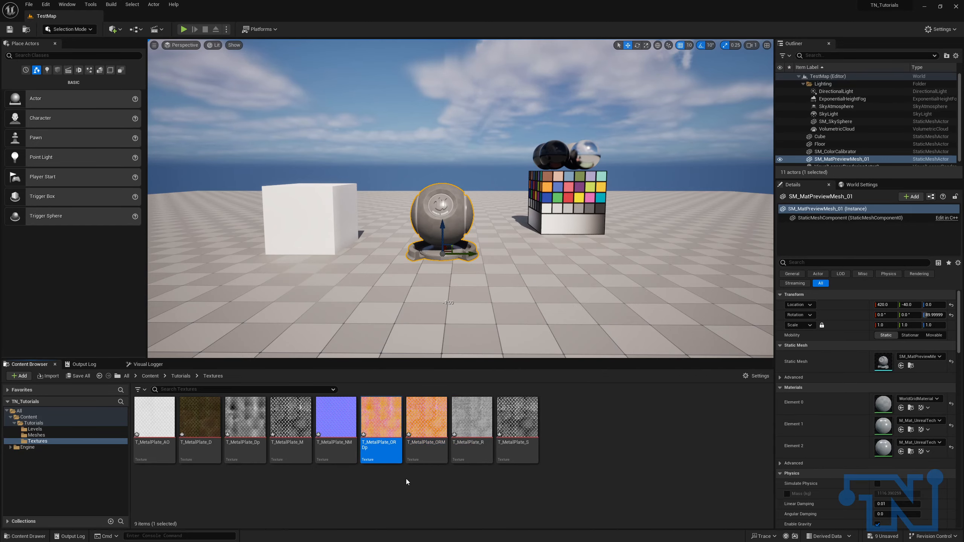
left_click(472, 458)
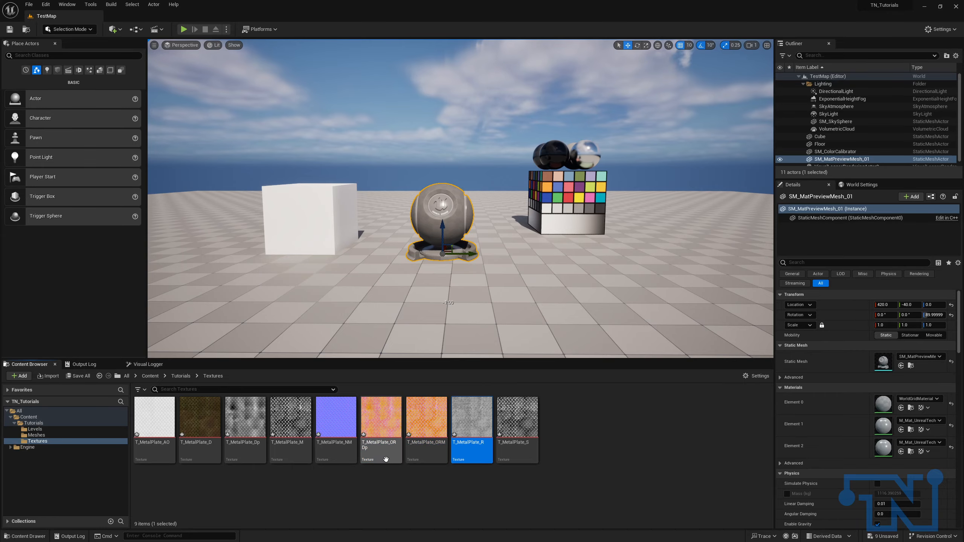
left_click(258, 456)
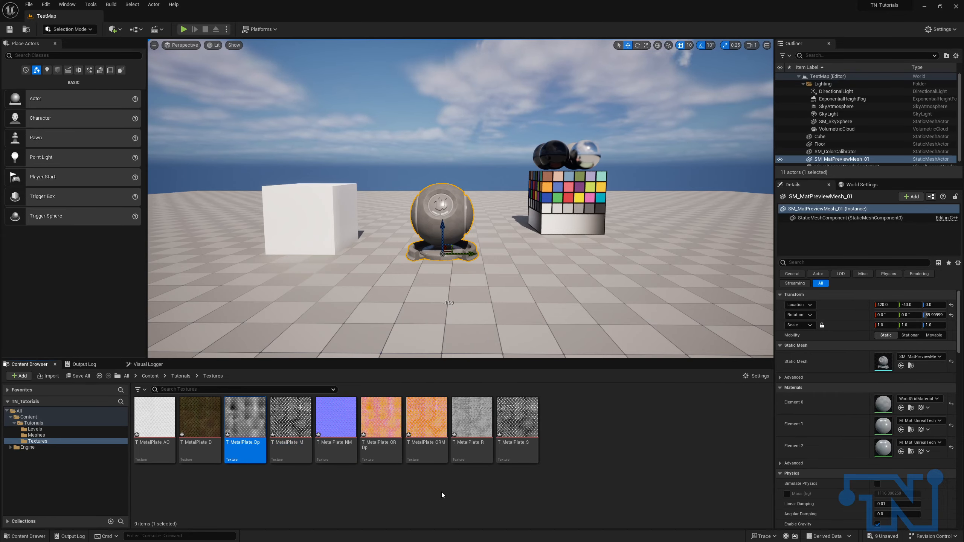
left_click(428, 455)
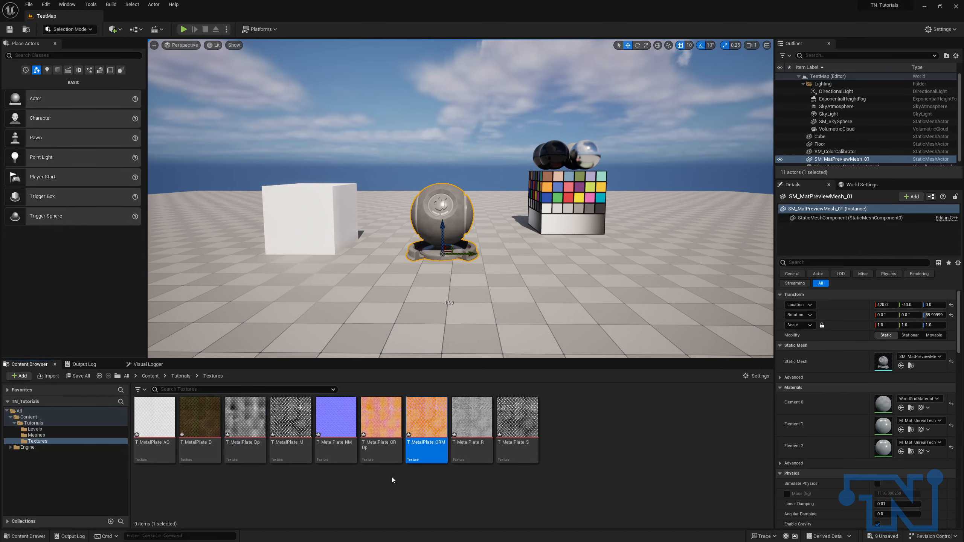
left_click(307, 458)
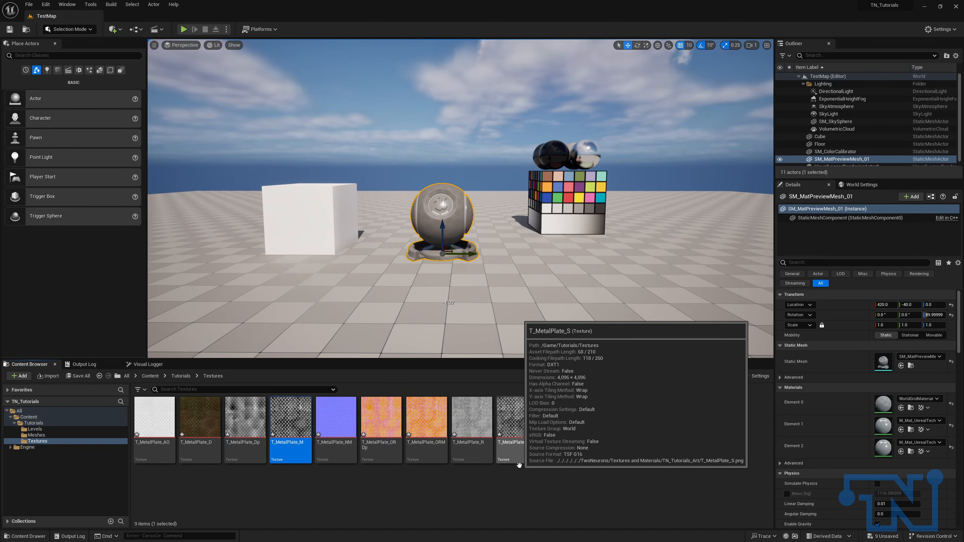
left_click(382, 457)
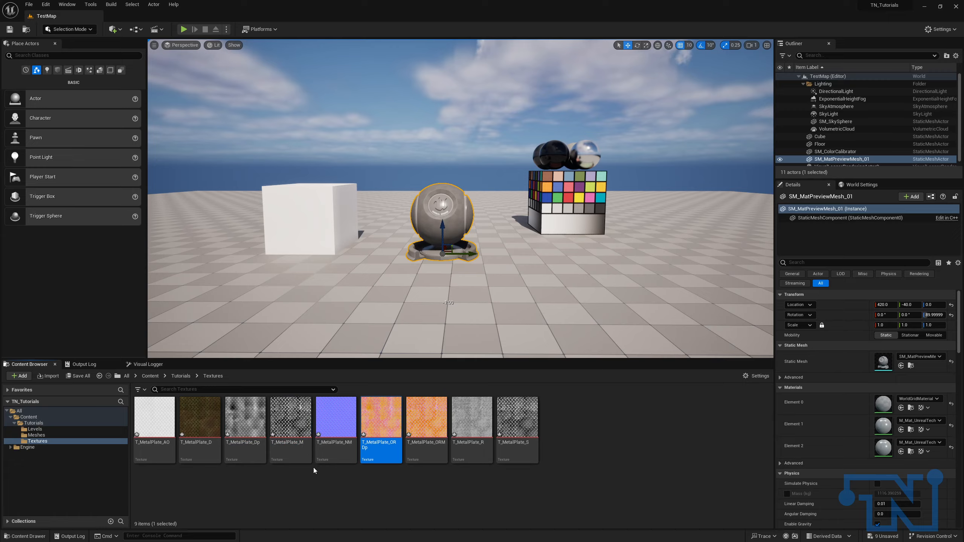
left_click(250, 458)
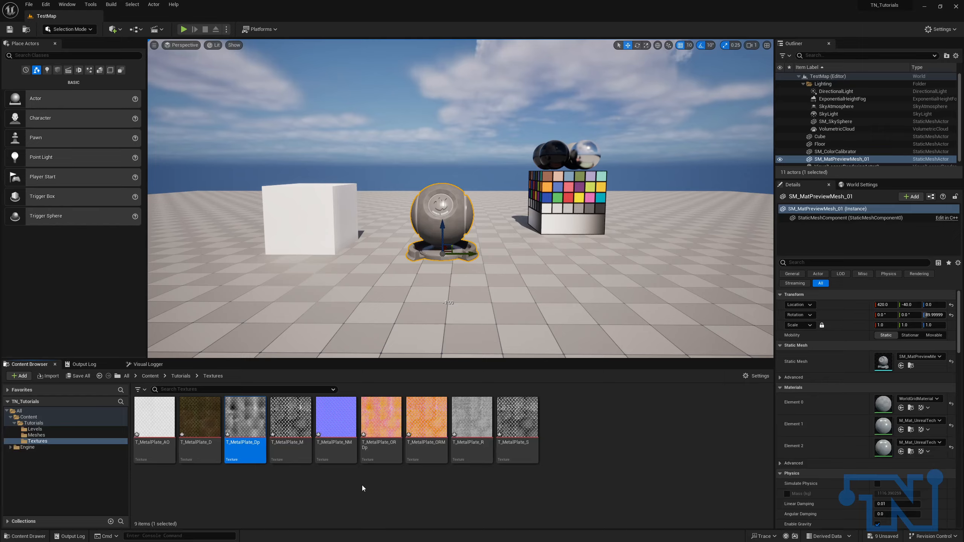
left_click(423, 454)
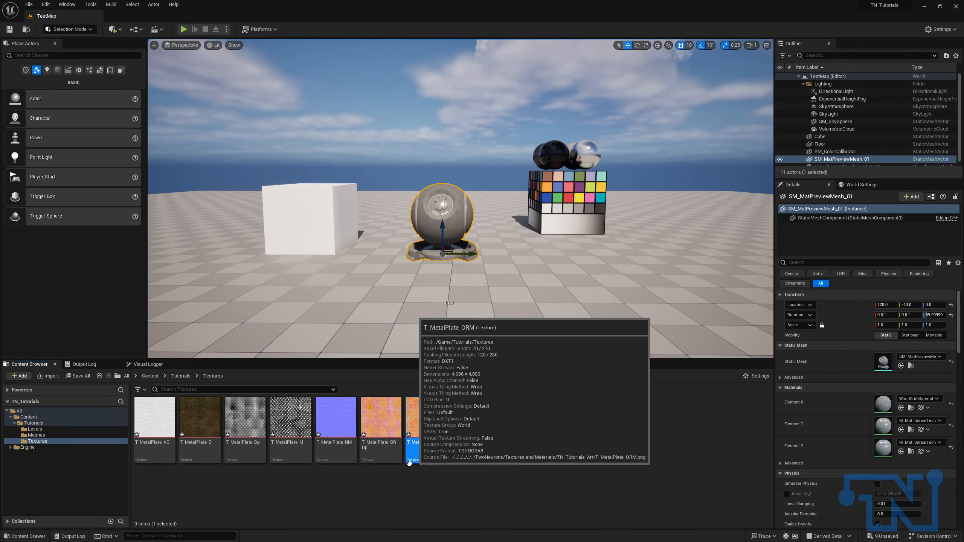
left_click(304, 460)
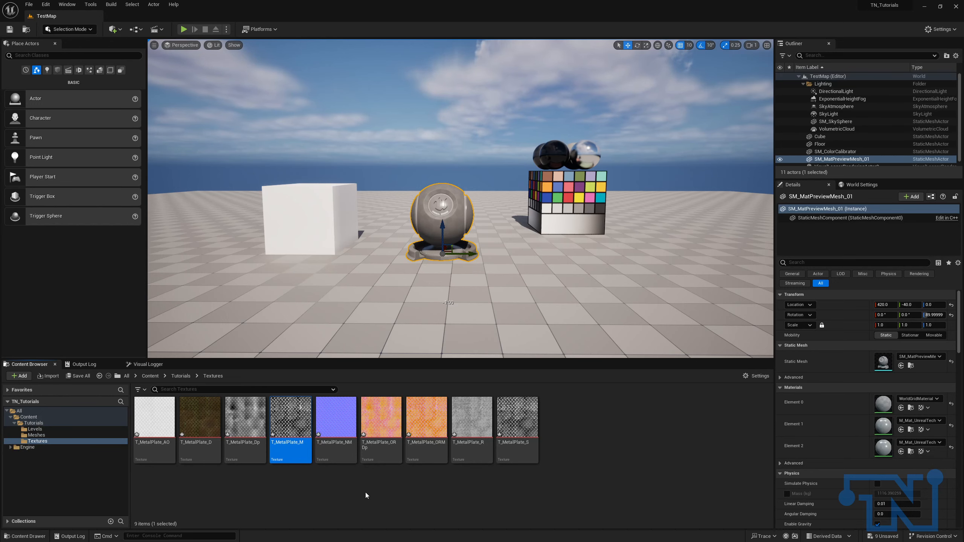
left_click(562, 504)
Check the texture settings of the T_MetalPlate_NM normal map, close it and save all the imported textures.
double_click(331, 441)
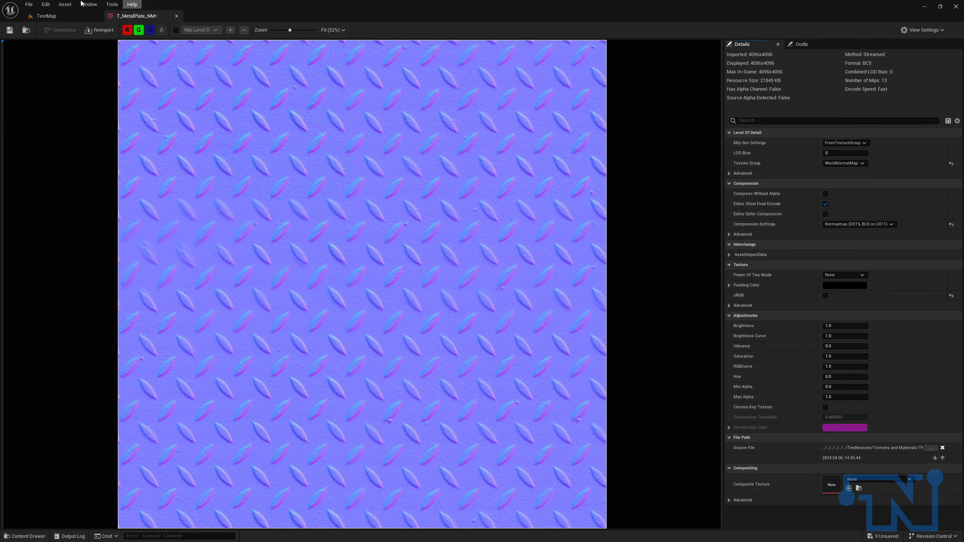
left_click(176, 15)
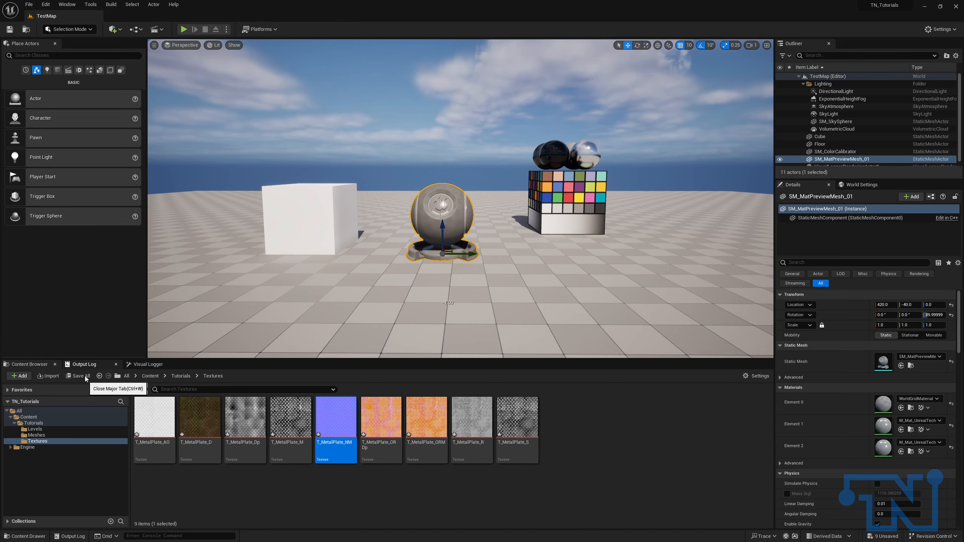
left_click(84, 375)
left_click(542, 360)
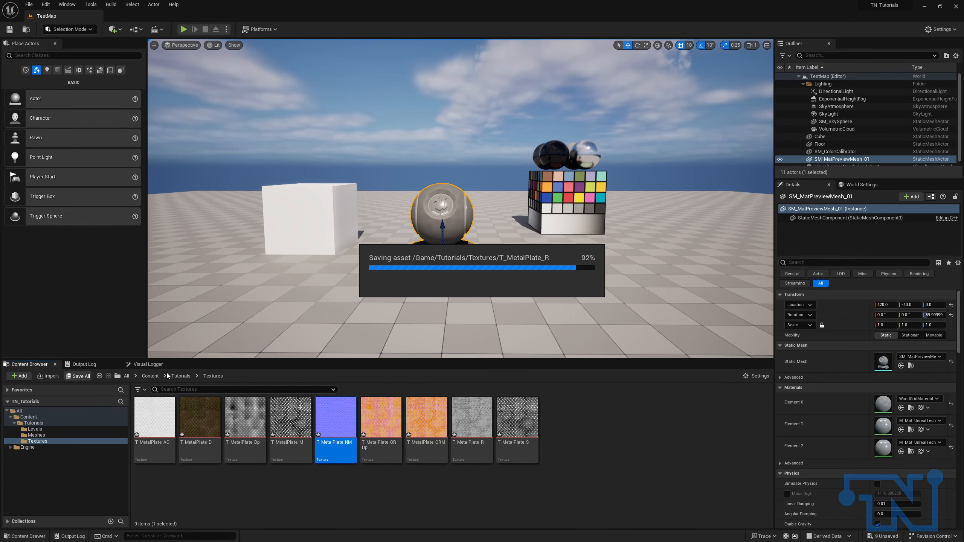
Create a folder named Materials inside the Tutorials content folder.
left_click(181, 376)
right_click(317, 422)
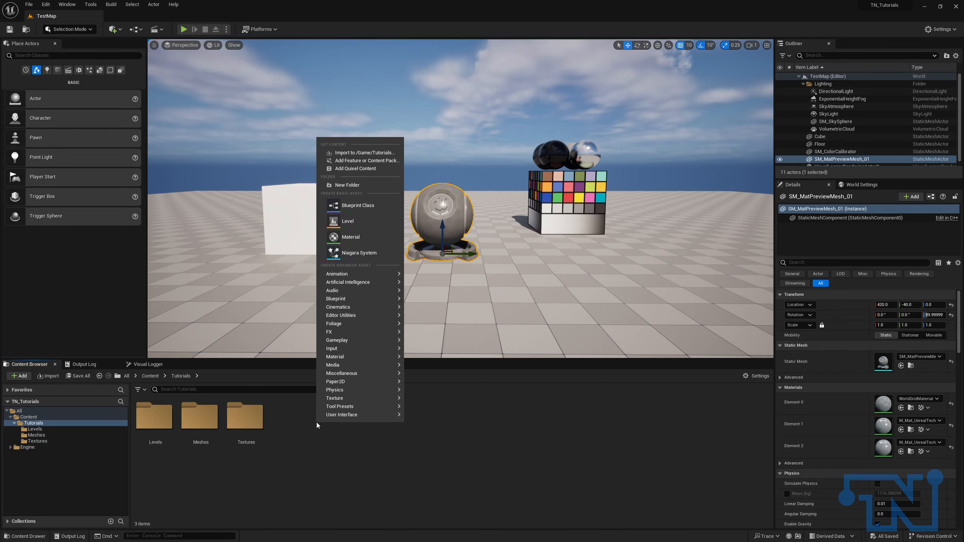
left_click(379, 186)
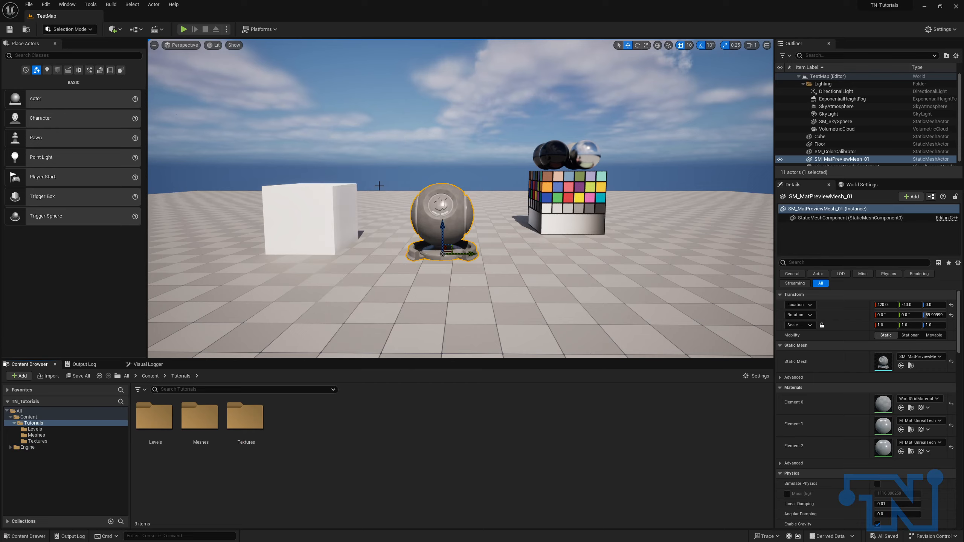
type("Materials")
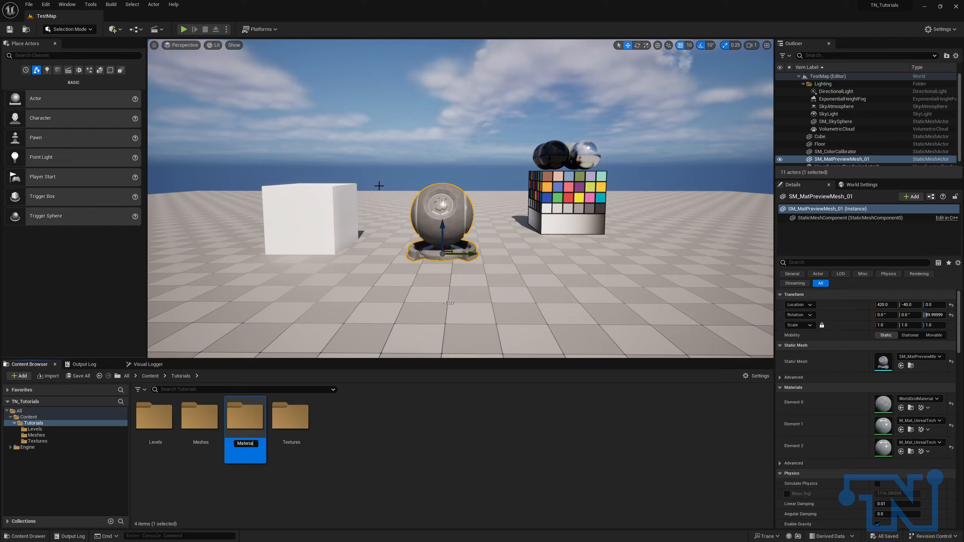
key("Return")
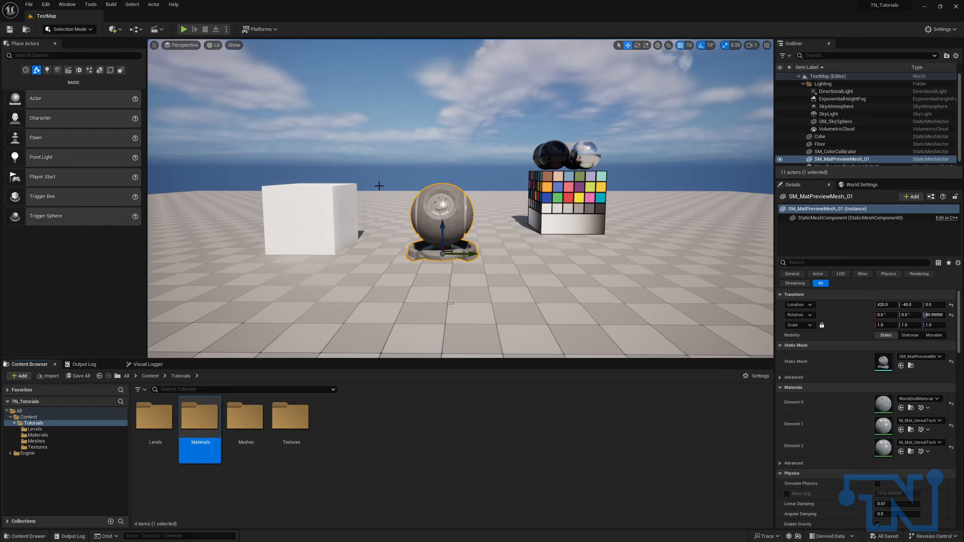
Create a folder named Masters inside the Materials folder and open it.
key("Return")
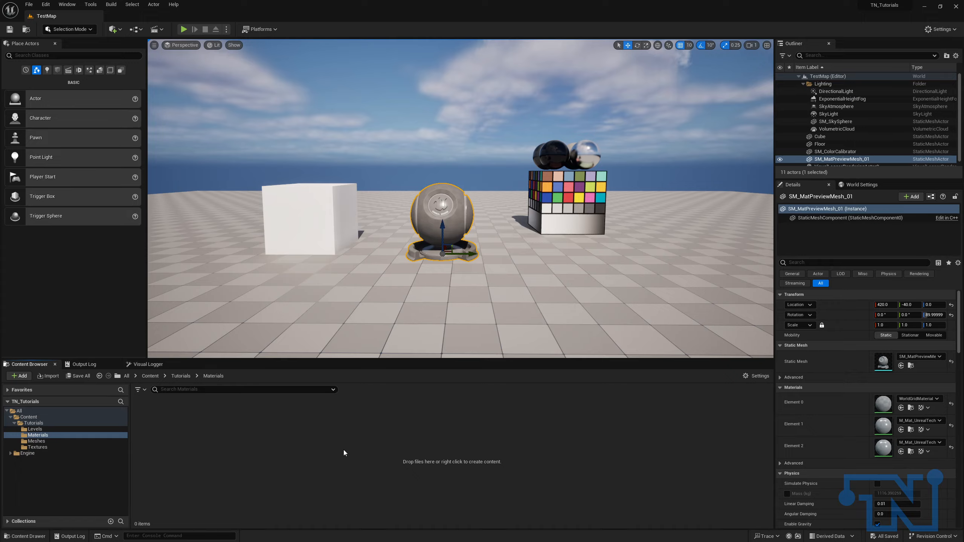
right_click(309, 429)
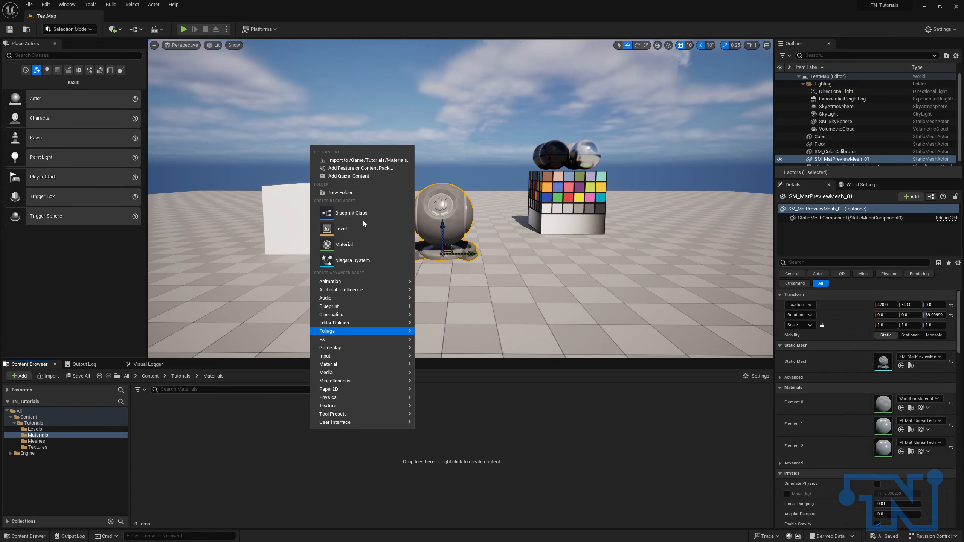
left_click(358, 192)
type("Masters")
key("Return")
key("Return")
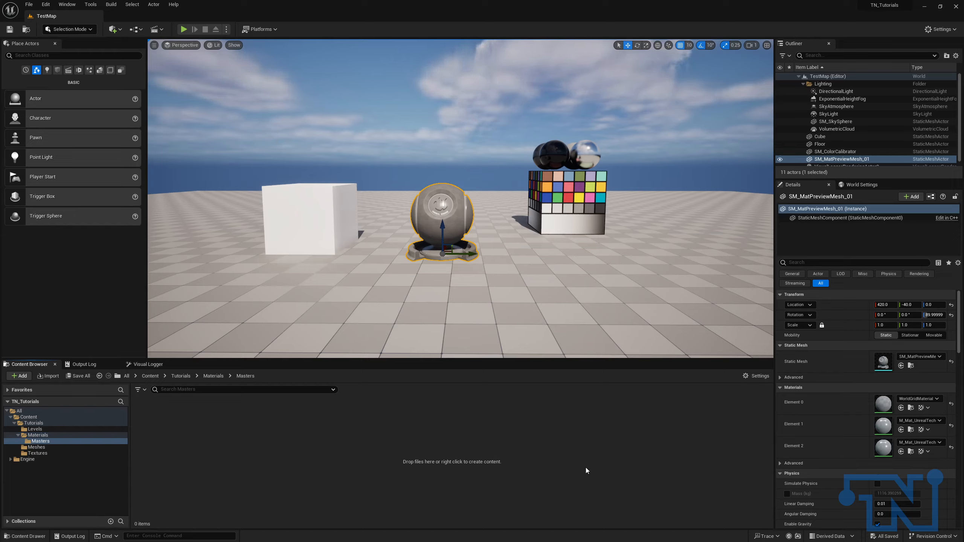
Create a folder named Opaque inside the Masters folder and open it.
right_click(380, 446)
left_click(421, 209)
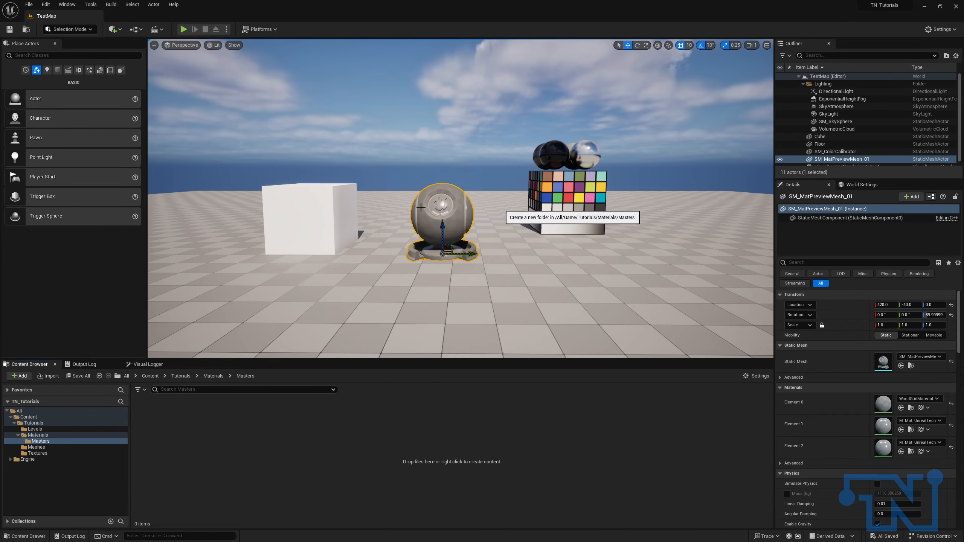
type("Opaque")
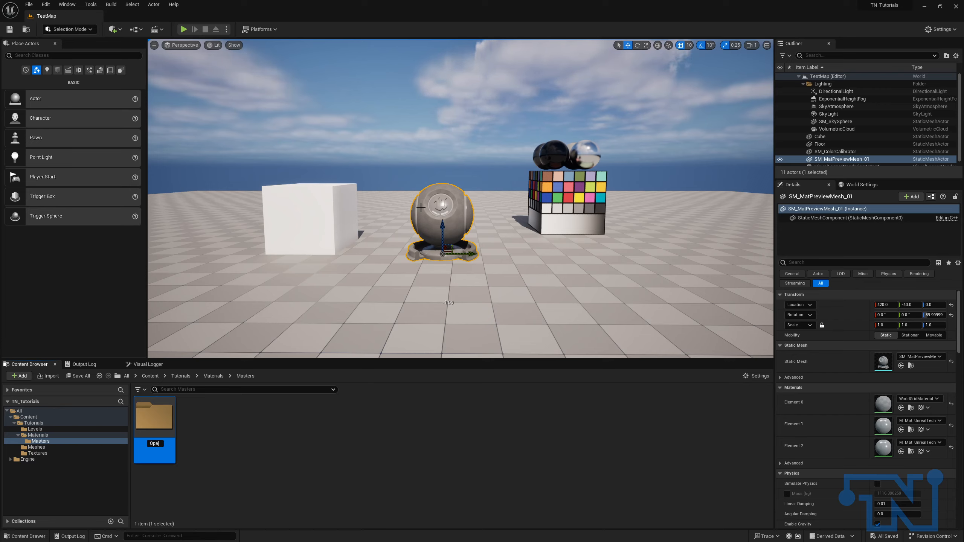
key("Return")
key("Return")
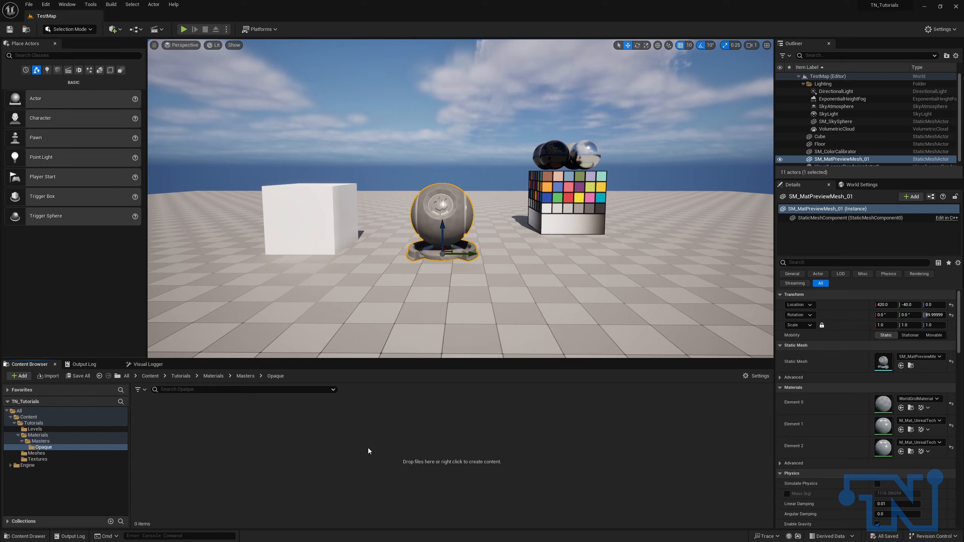
Create a material named M_ObjectMaster in the Opaque folder and open it for editing.
right_click(271, 432)
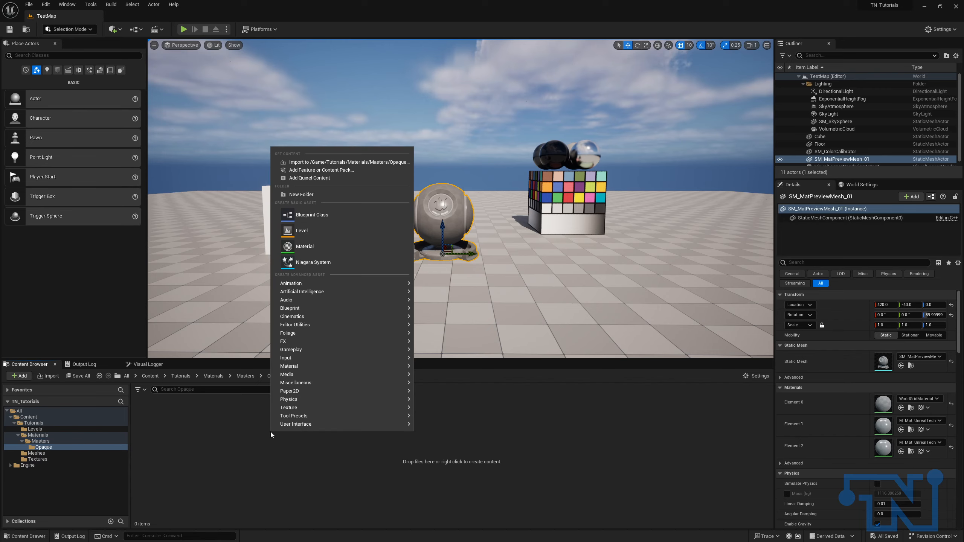
left_click(333, 251)
type("M_ObjectMaster")
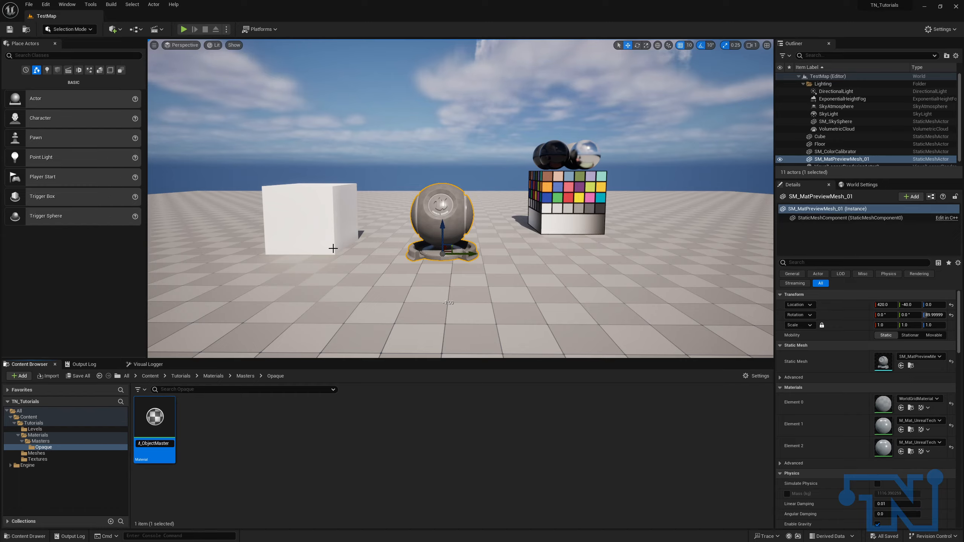
key("Return")
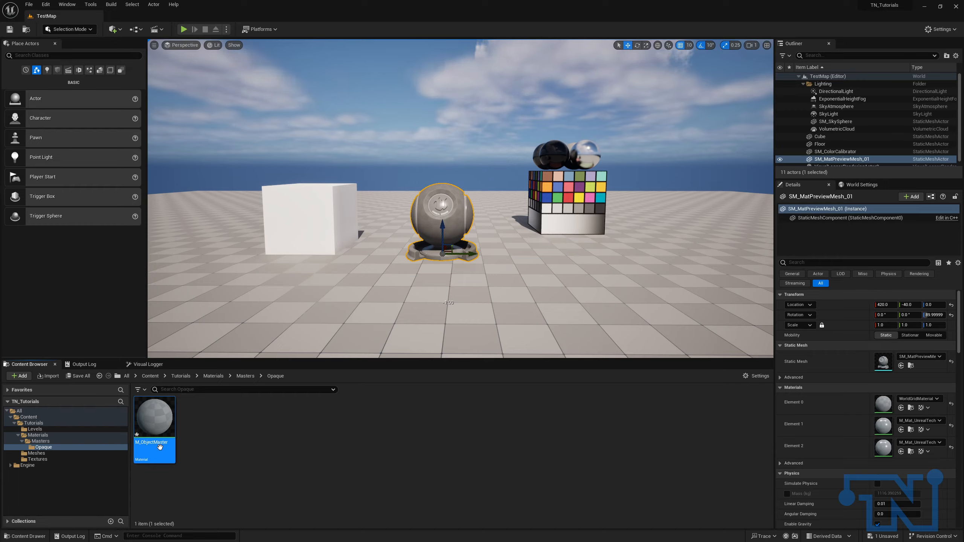
double_click(154, 423)
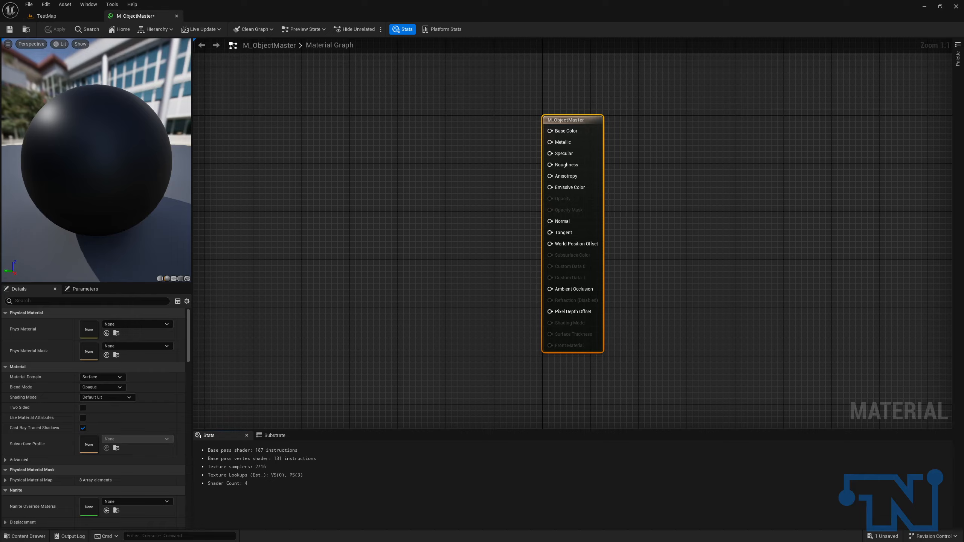
Examine the M_ObjectMaster output node's inputs along with the available Material Domain and Shading Model options.
left_click_drag(422, 95, 514, 155)
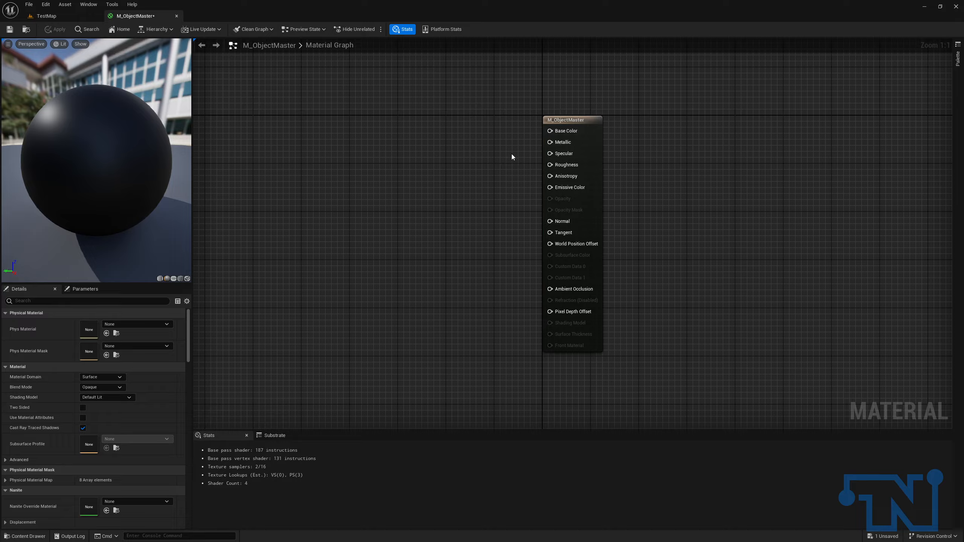
left_click(549, 121)
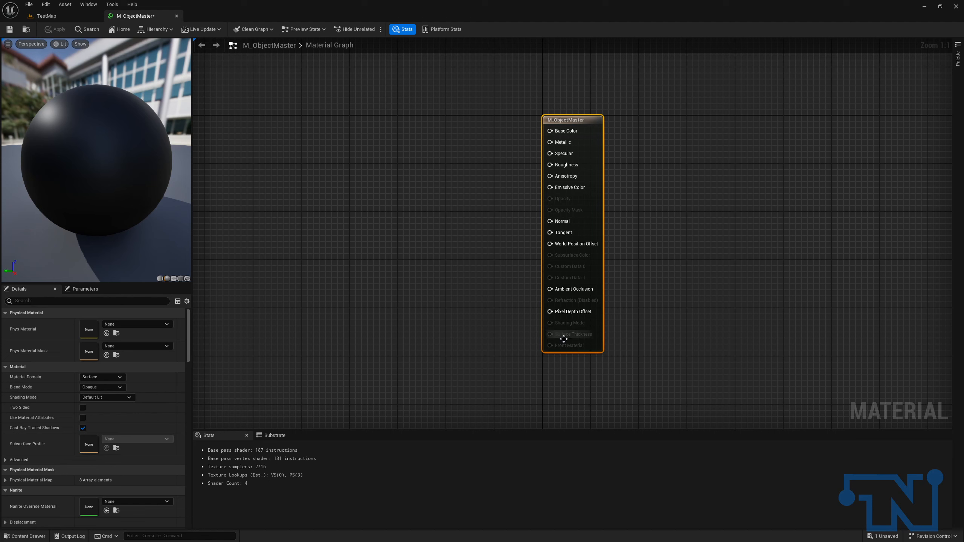
left_click(106, 377)
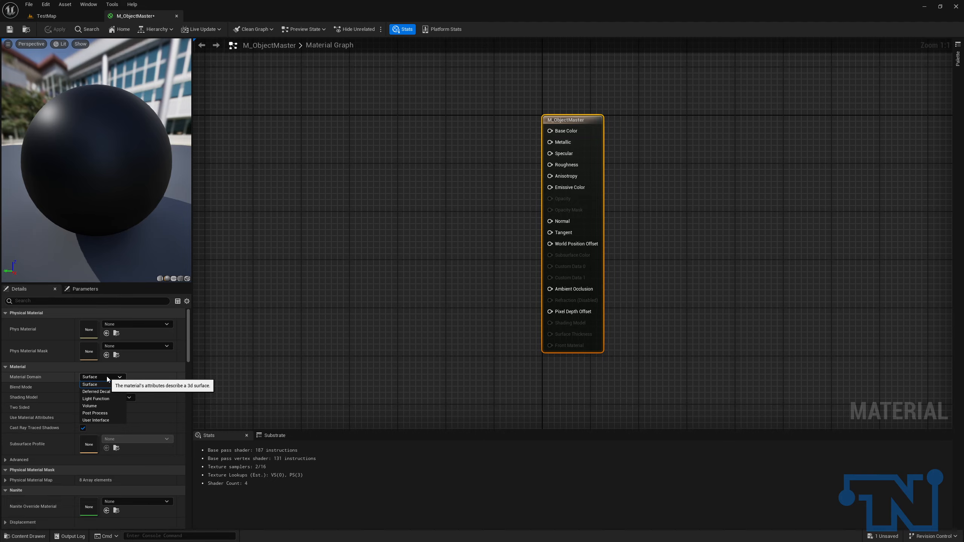
left_click(107, 377)
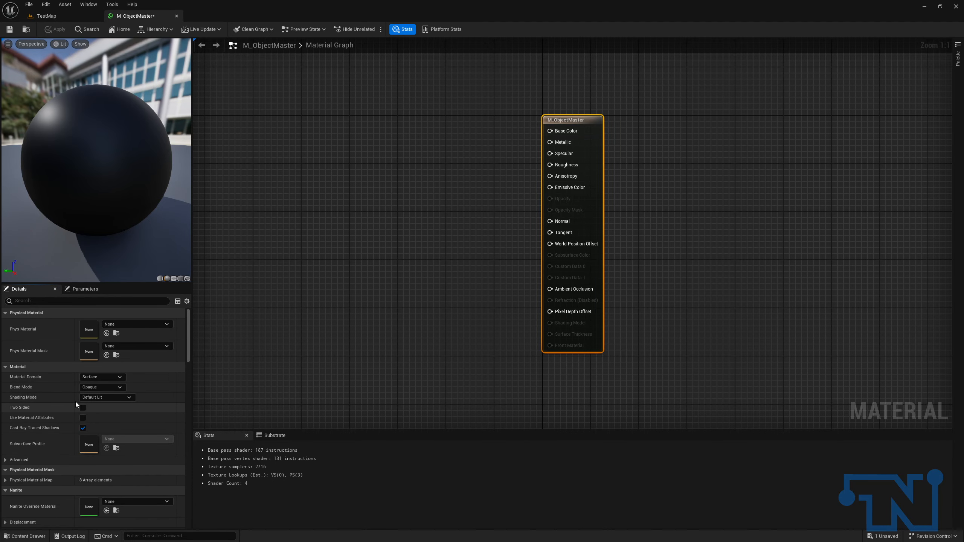
left_click(100, 398)
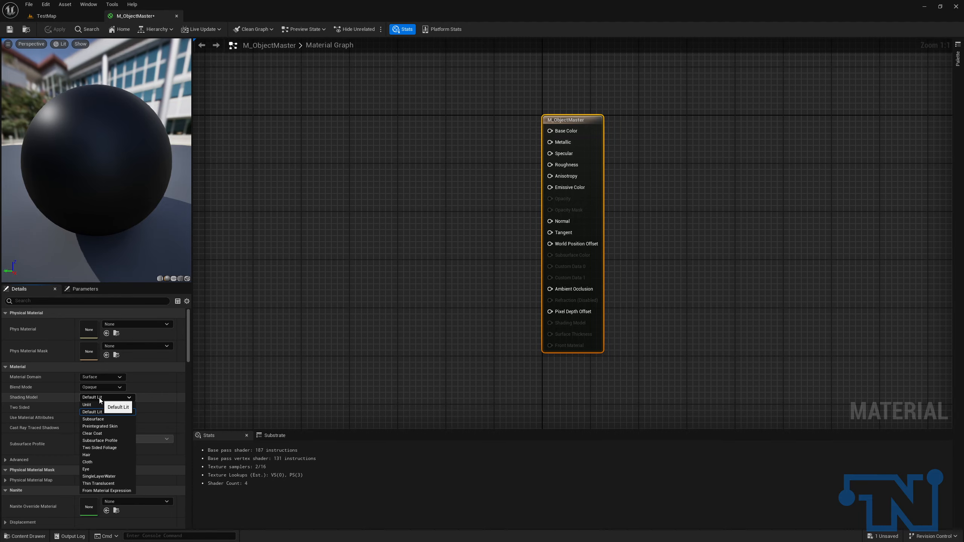
left_click(367, 293)
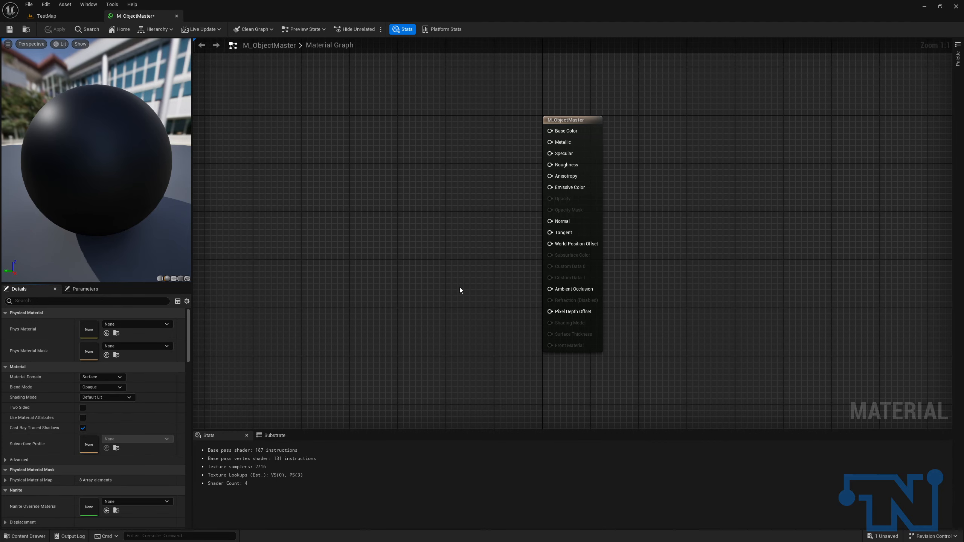
left_click(105, 396)
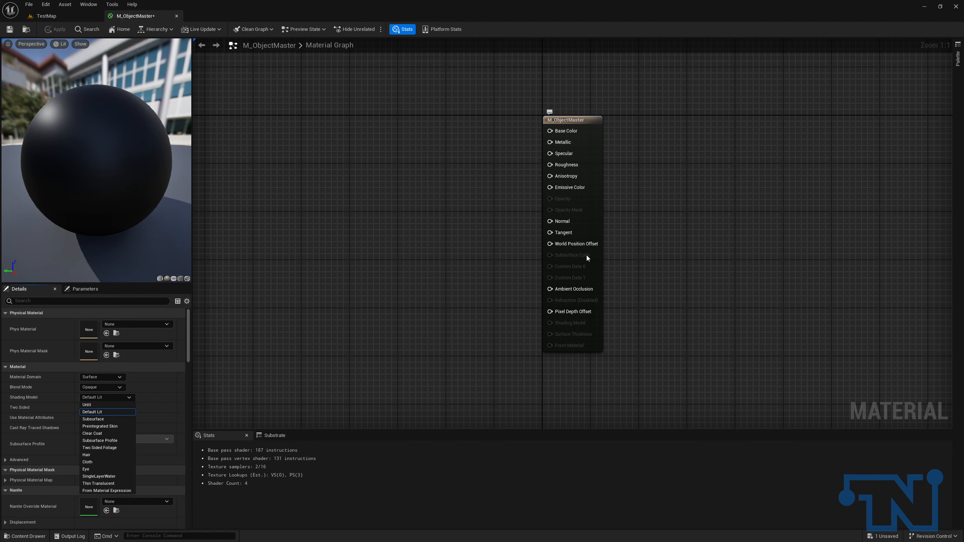
left_click(442, 270)
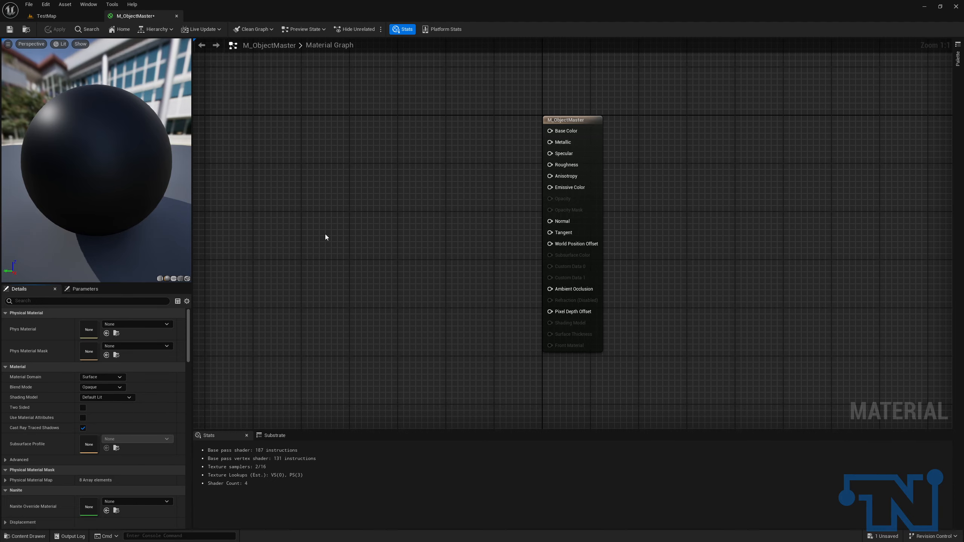
Enable the material's usage with Instanced Static Meshes, Geometry Collections and Nanite, and save the material.
scroll(89, 414, "down", 5)
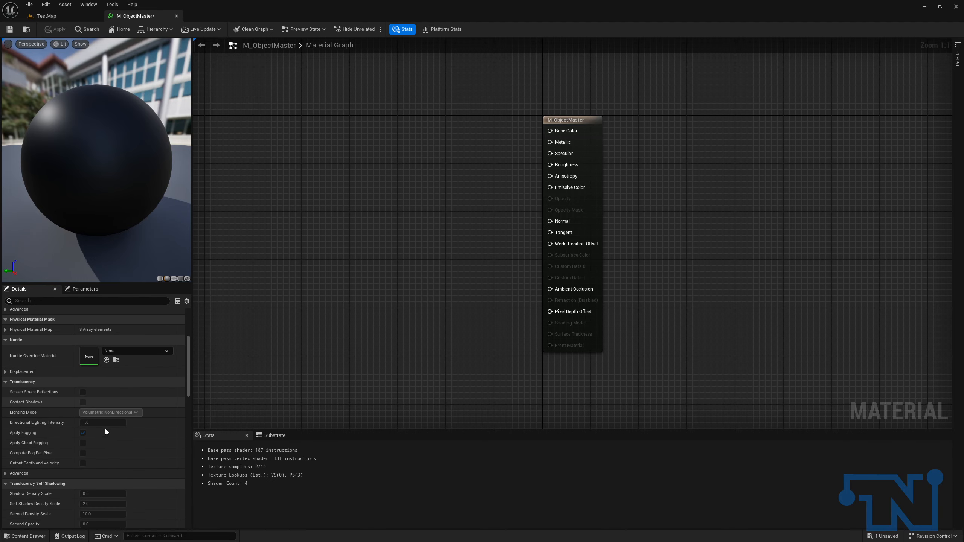
scroll(88, 418, "down", 6)
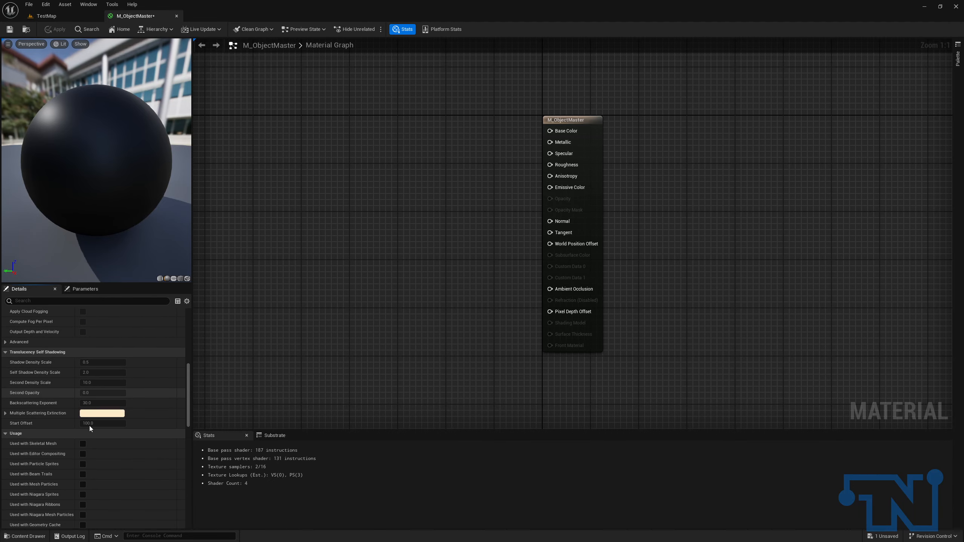
scroll(88, 434, "down", 1)
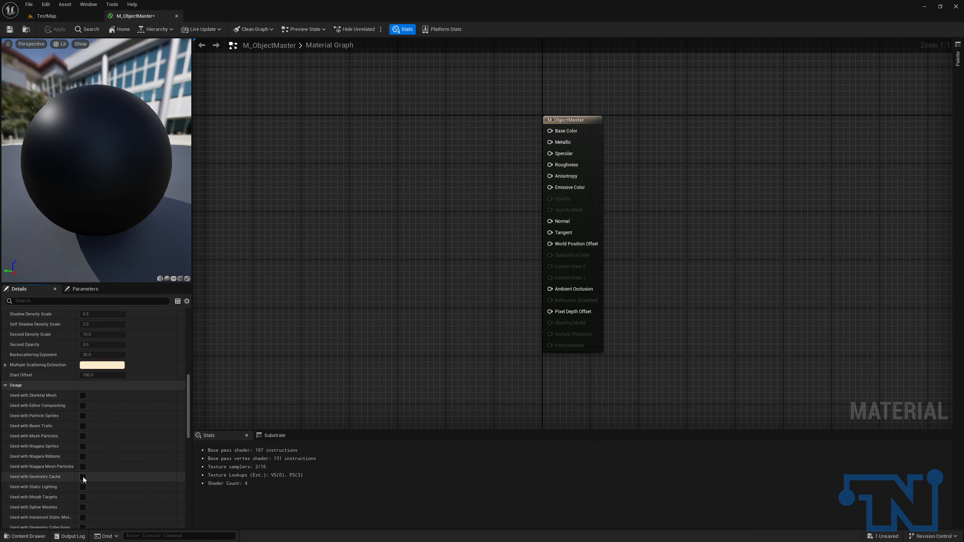
scroll(84, 512, "down", 1)
left_click(83, 507)
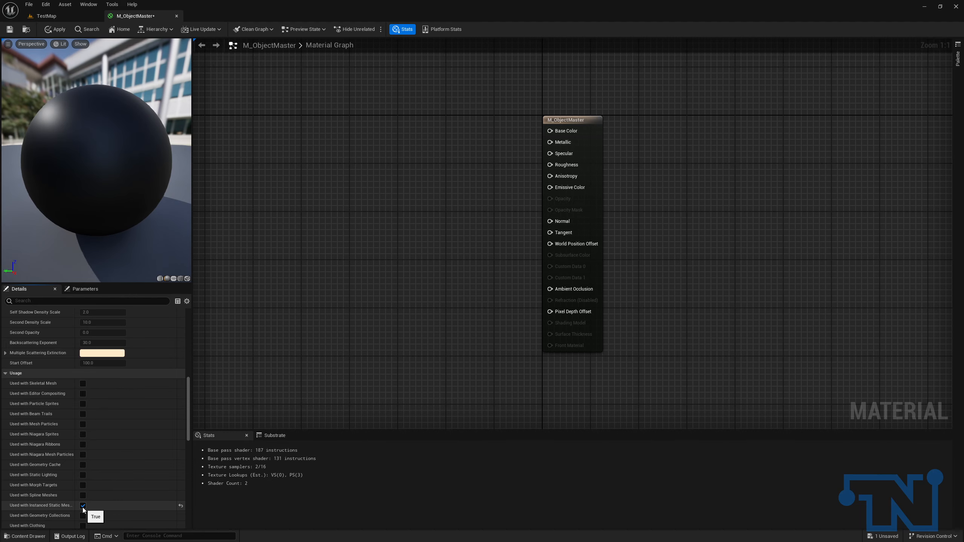
left_click(83, 516)
scroll(98, 502, "down", 7)
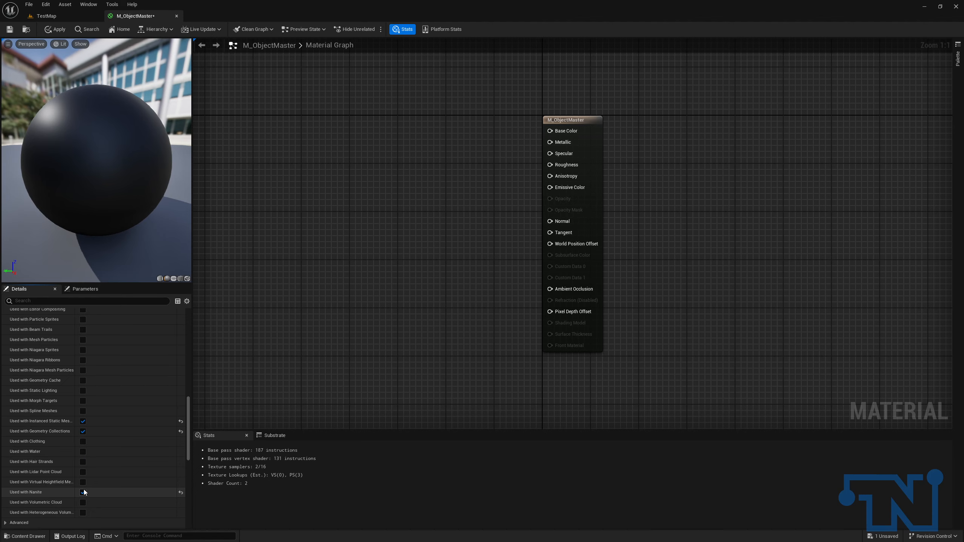
scroll(147, 442, "up", 7)
scroll(132, 442, "up", 15)
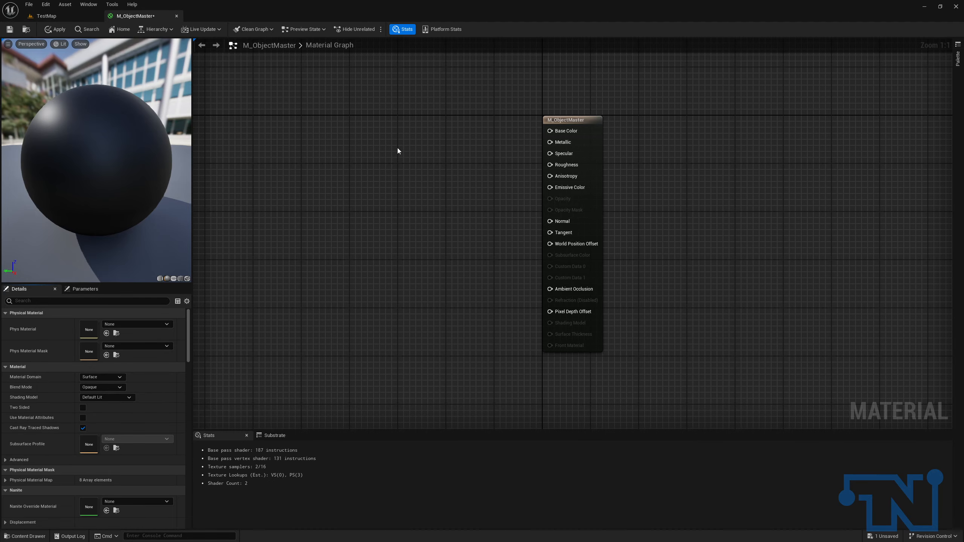
left_click(9, 29)
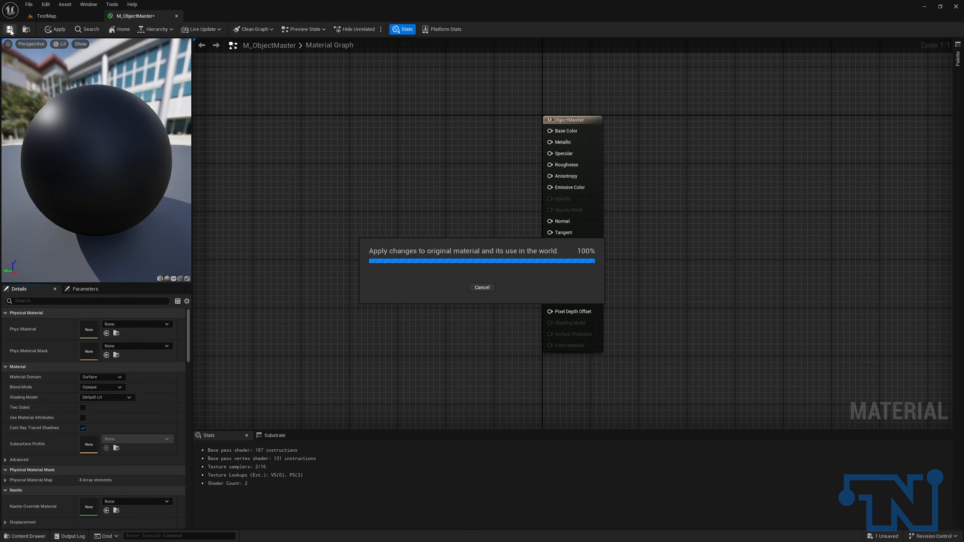
Return to the TestMap level, create a folder named GlobalFunctions inside the Materials folder and open it.
left_click(62, 18)
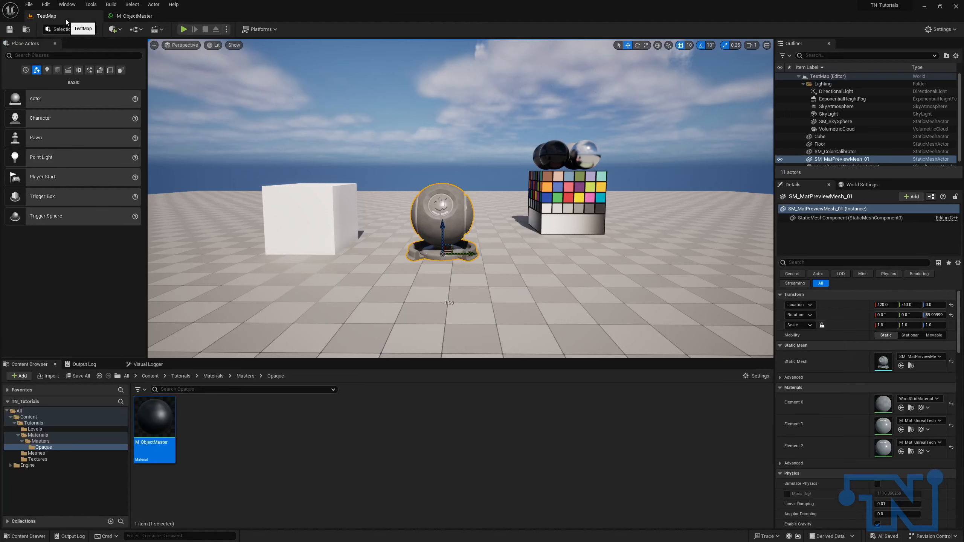
left_click(38, 435)
right_click(196, 415)
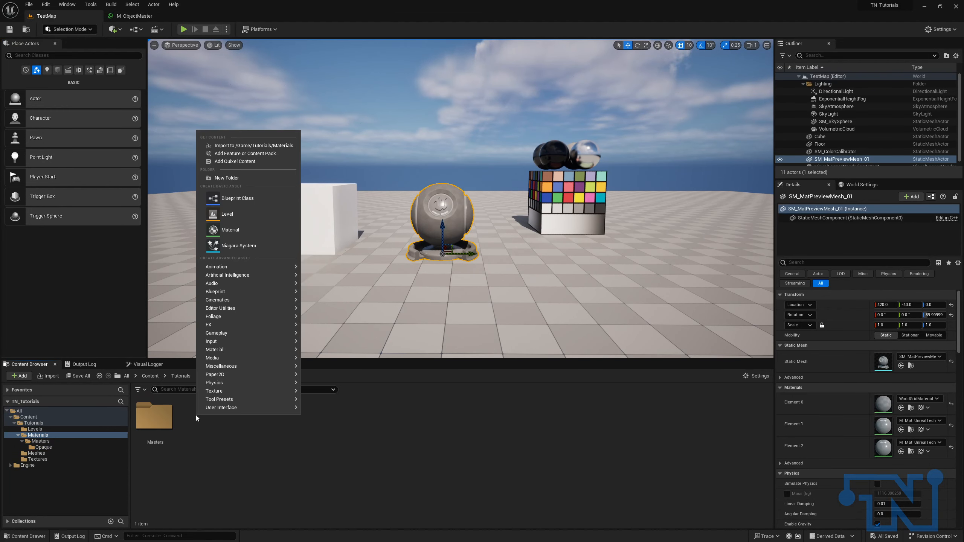
left_click(228, 178)
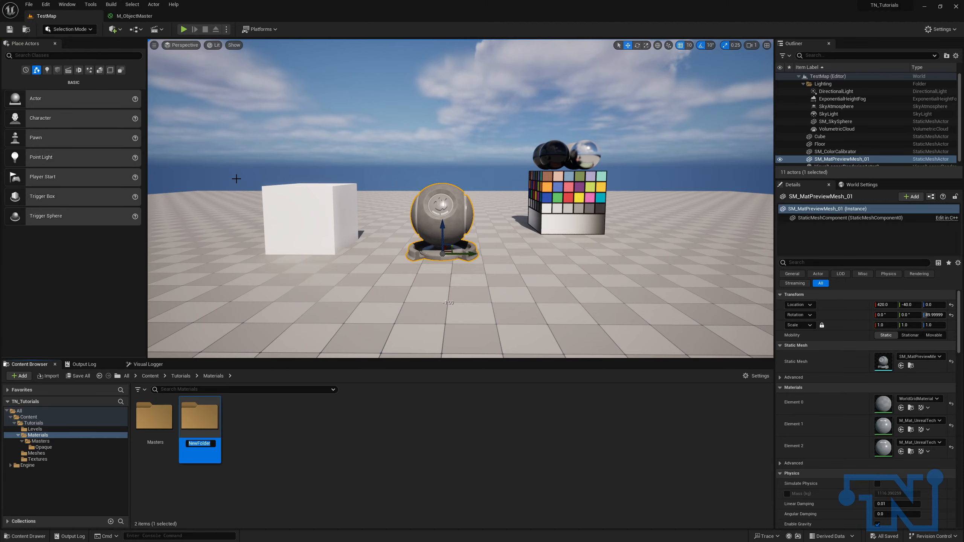
type("GlobalFun")
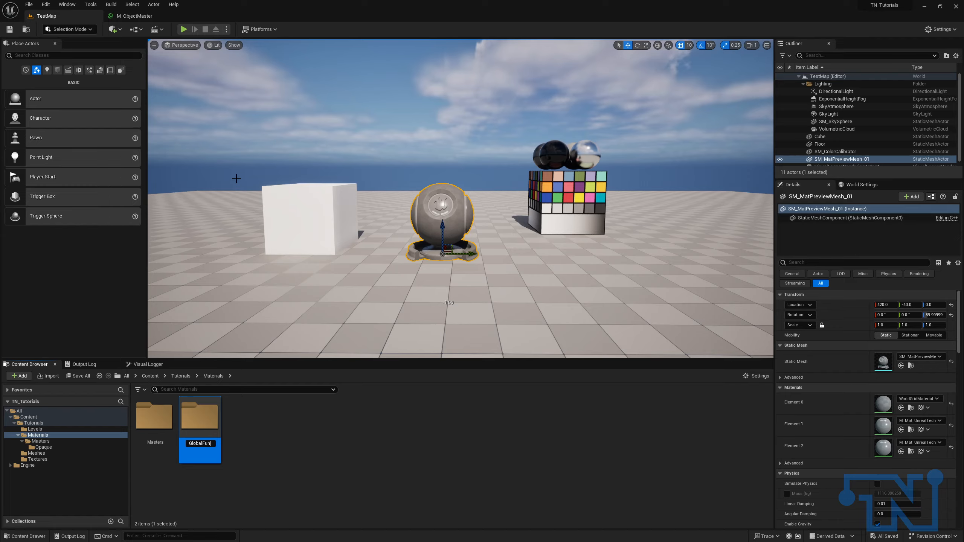
type("ctions")
key("Return")
key("Return")
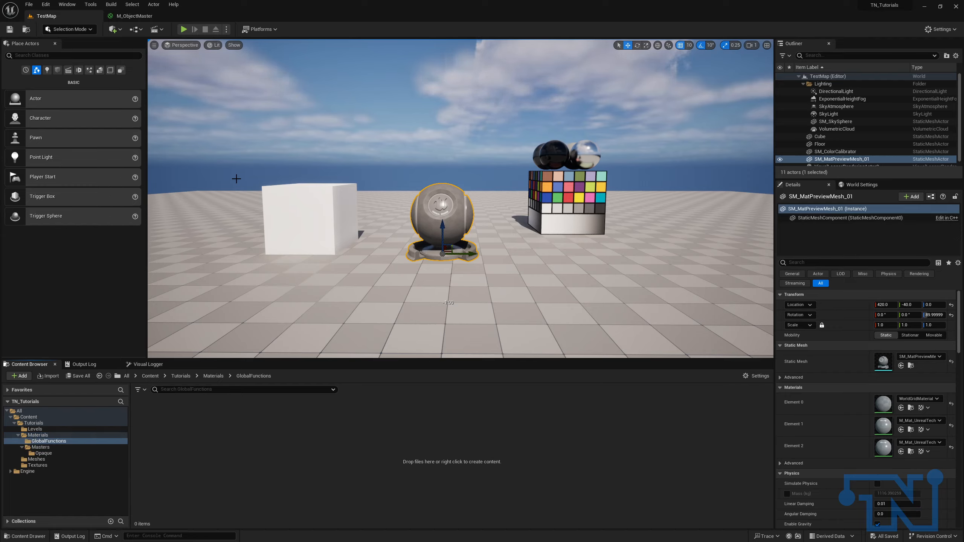
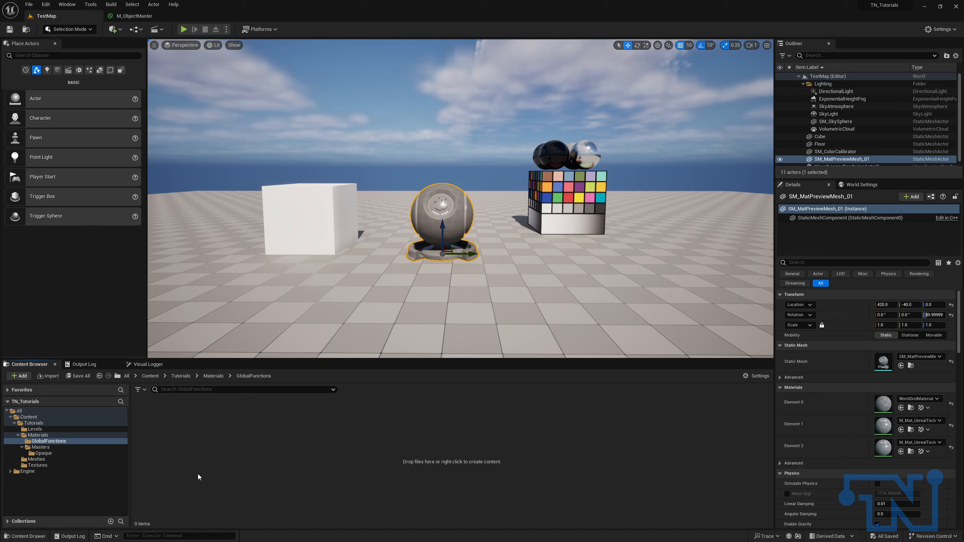
right_click(204, 458)
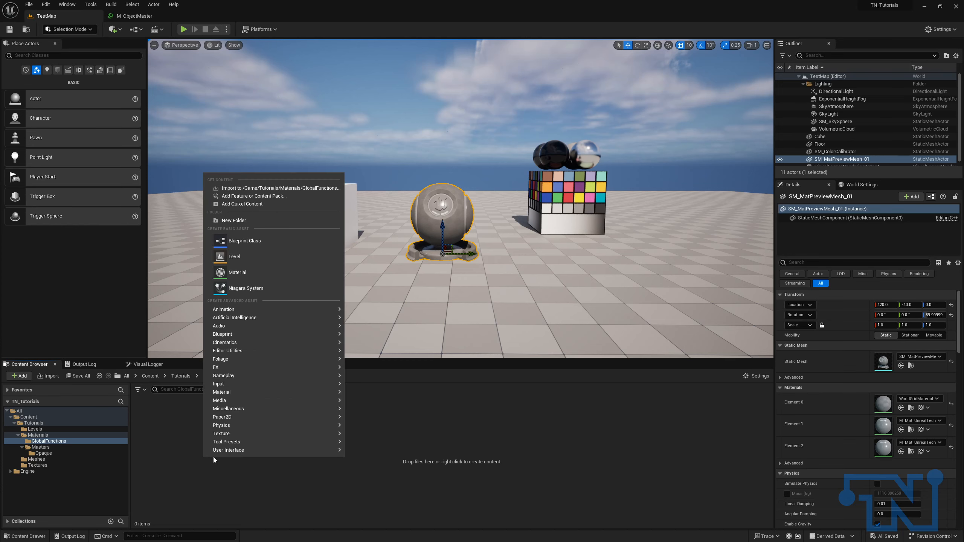
mouse_move(219, 454)
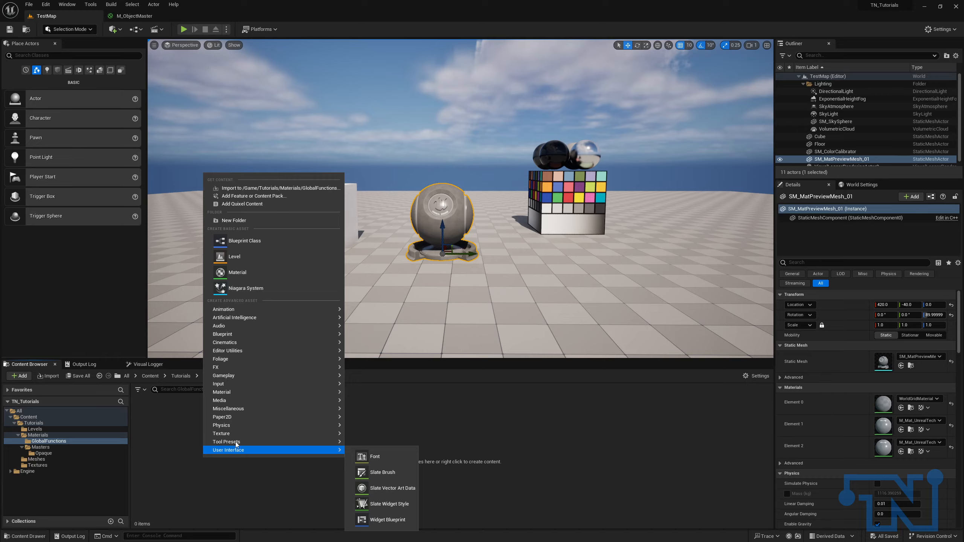
mouse_move(254, 409)
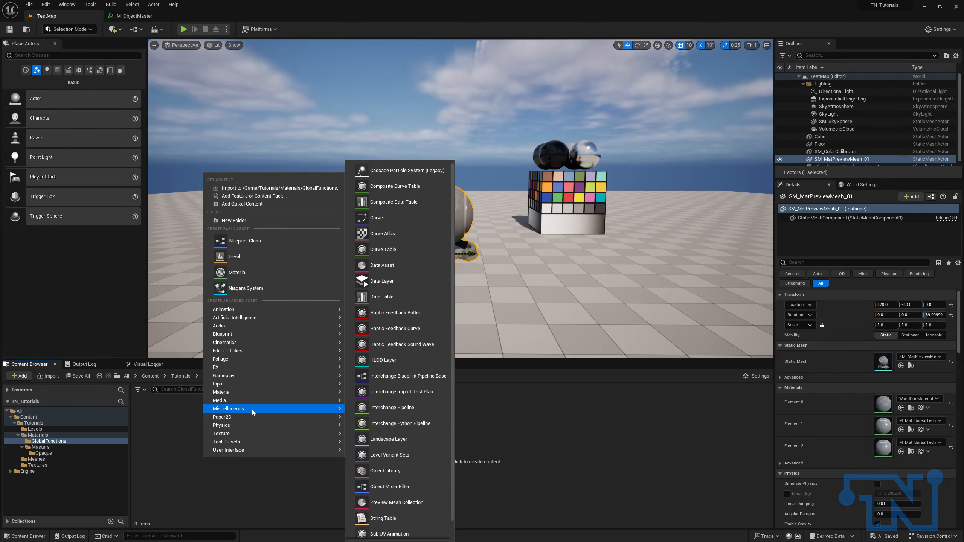
left_click(564, 448)
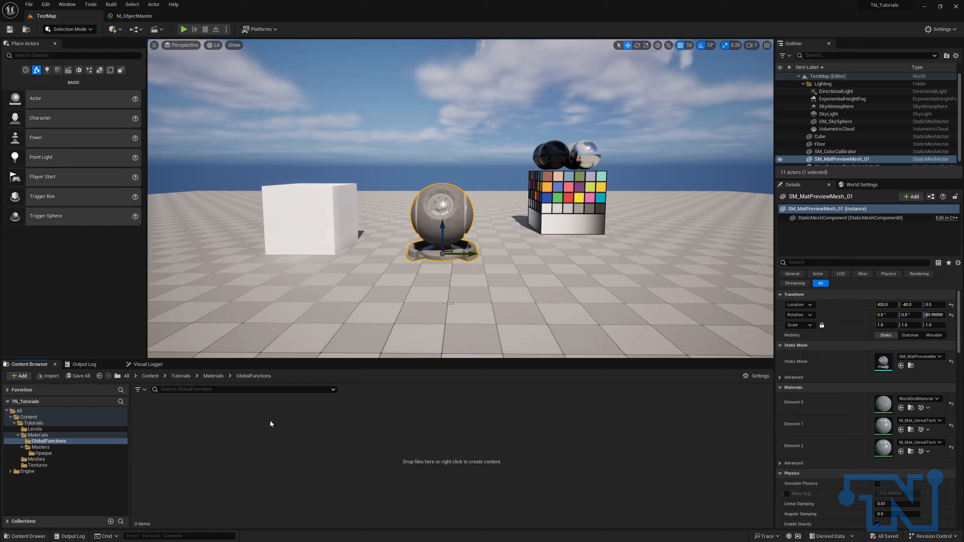
Create a material function named MF_TilingObject in the GlobalFunctions folder and open it for editing.
right_click(250, 423)
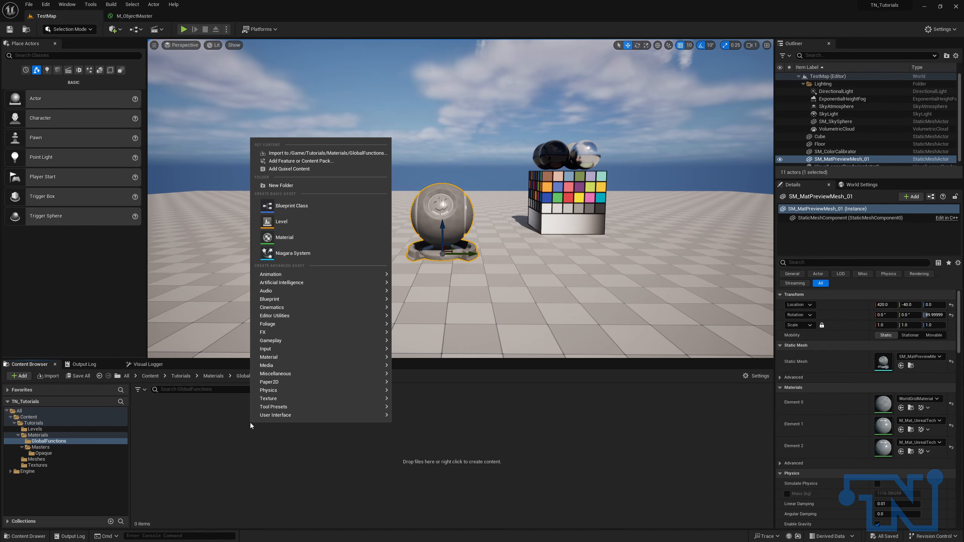
mouse_move(291, 350)
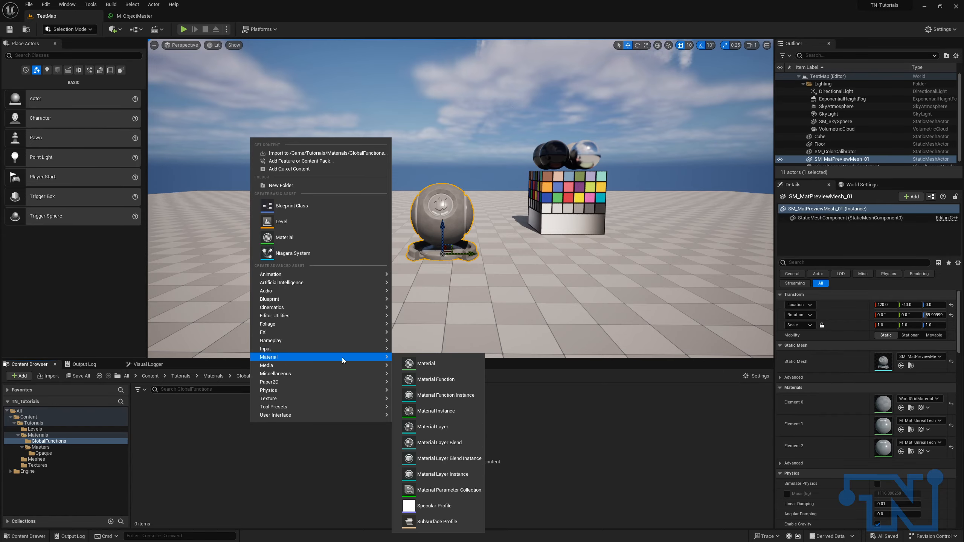
left_click(437, 380)
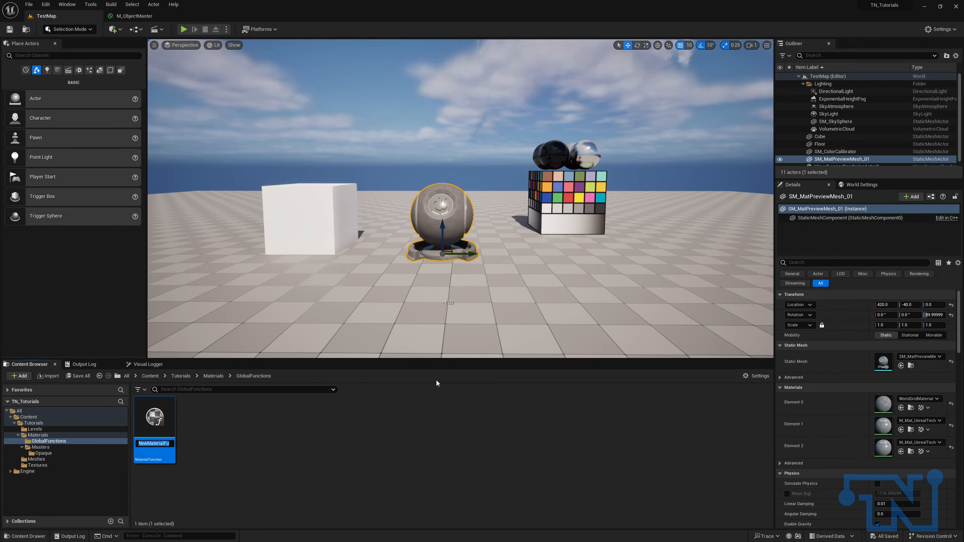
type("MF_Tiling")
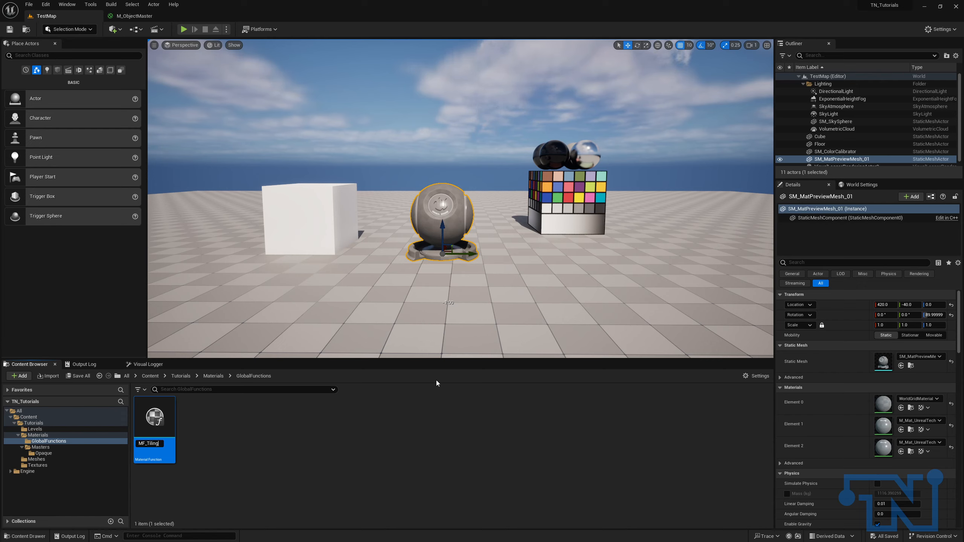
type("Object")
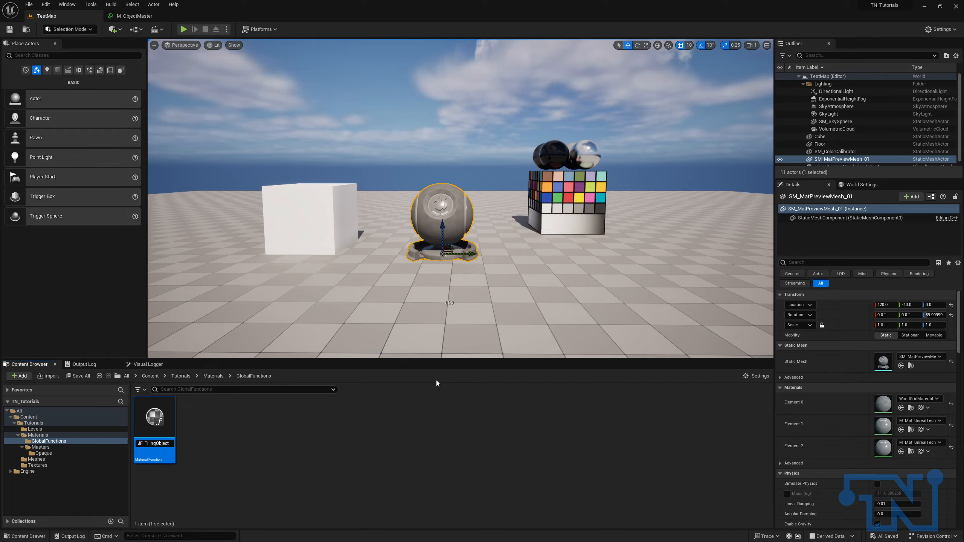
key("Return")
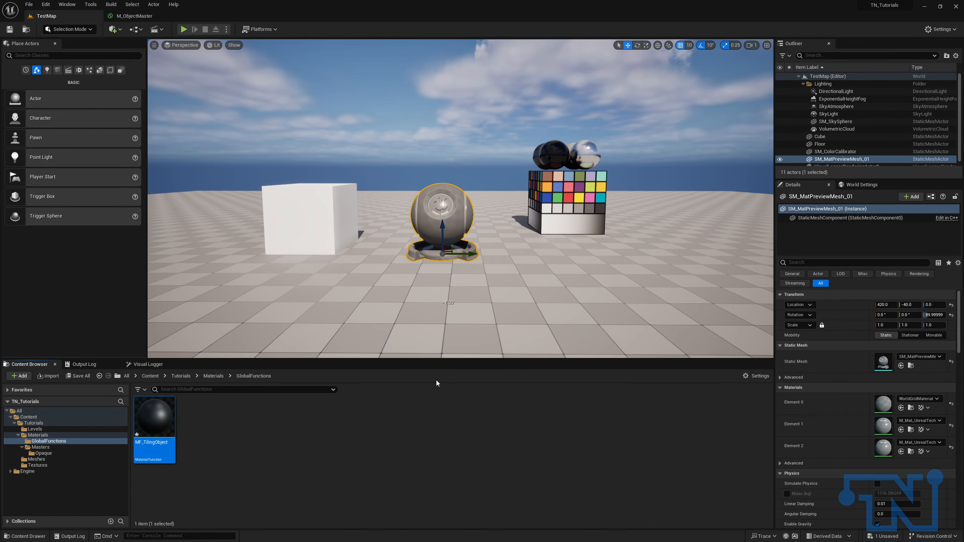
double_click(154, 420)
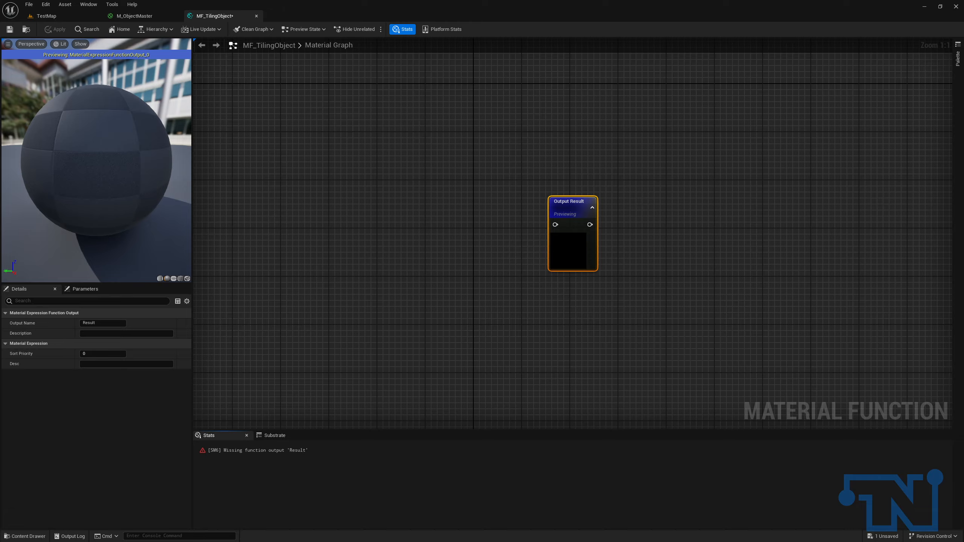
Place a Texture Sample in M_ObjectMaster to try out its UVs input, and delete it before returning to MF_TilingObject.
left_click(141, 16)
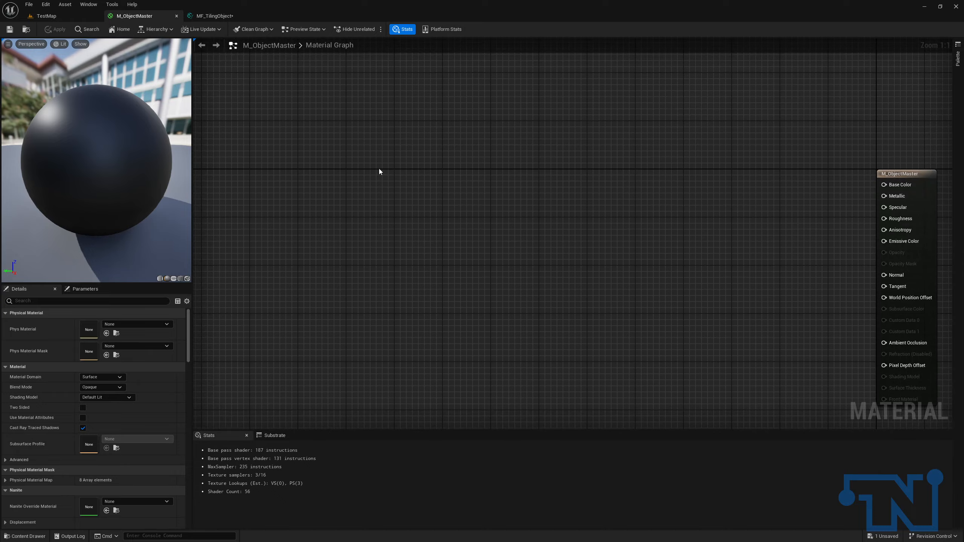
left_click(409, 193)
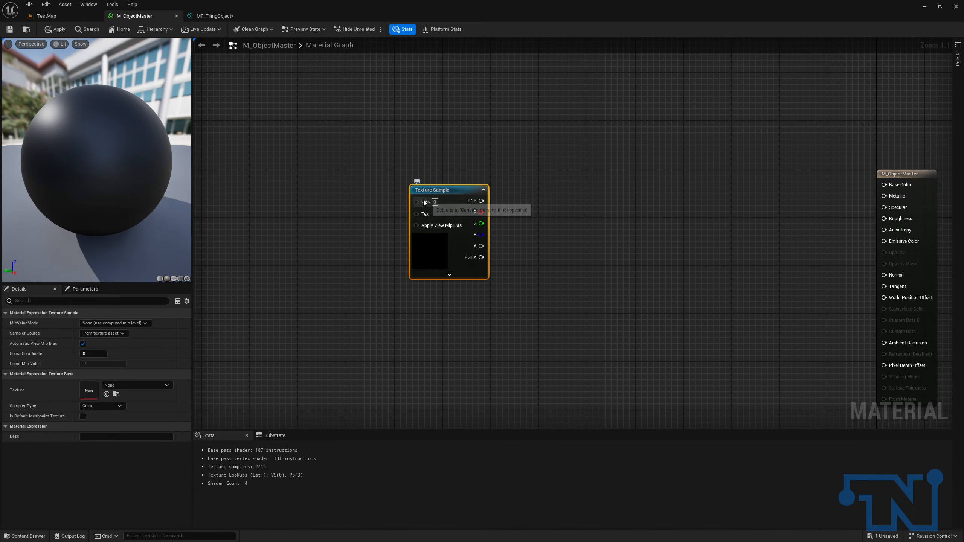
left_click_drag(416, 201, 364, 177)
left_click_drag(360, 158, 509, 258)
key("Delete")
left_click(215, 16)
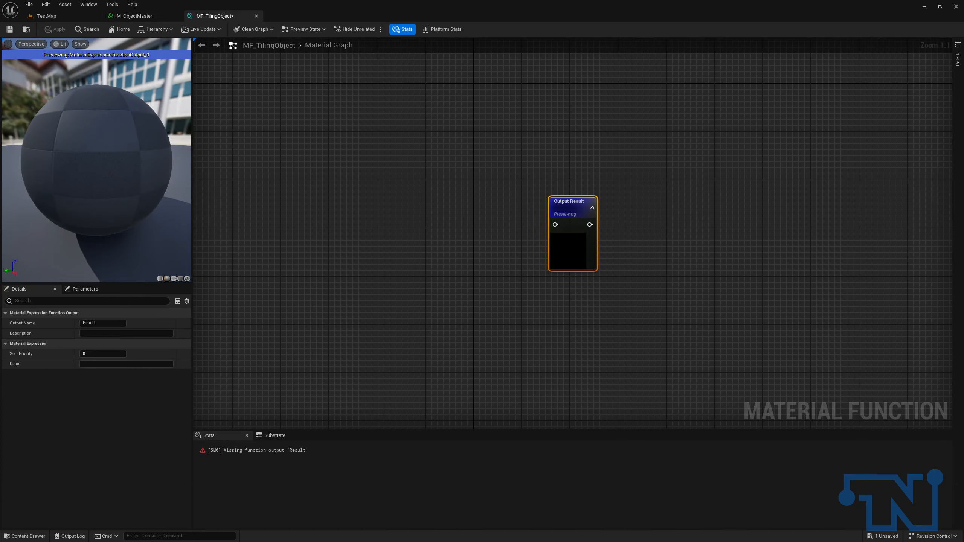
Add a TextureCoordinate node to the MF_TilingObject graph, well before the Output Result node.
right_click_drag(355, 177, 650, 178)
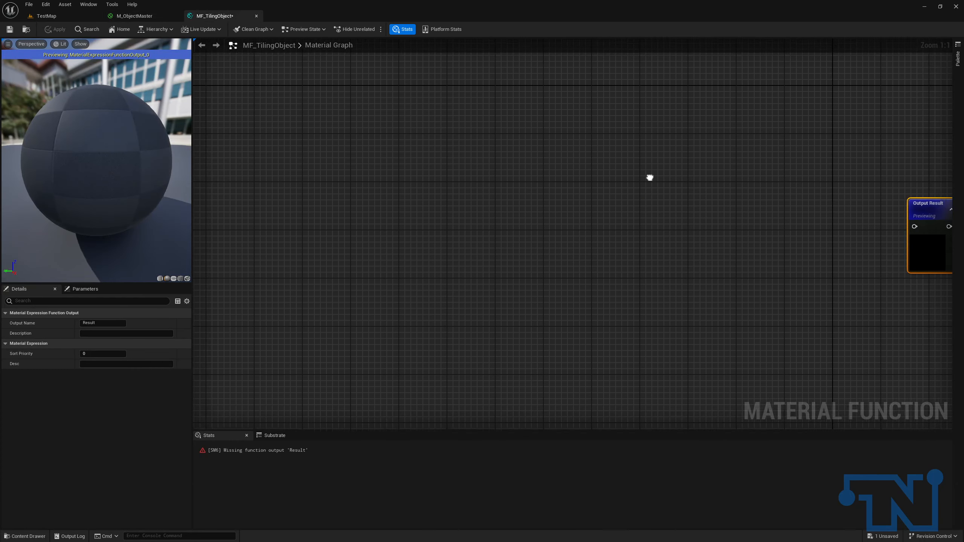
right_click(289, 198)
type("textu co")
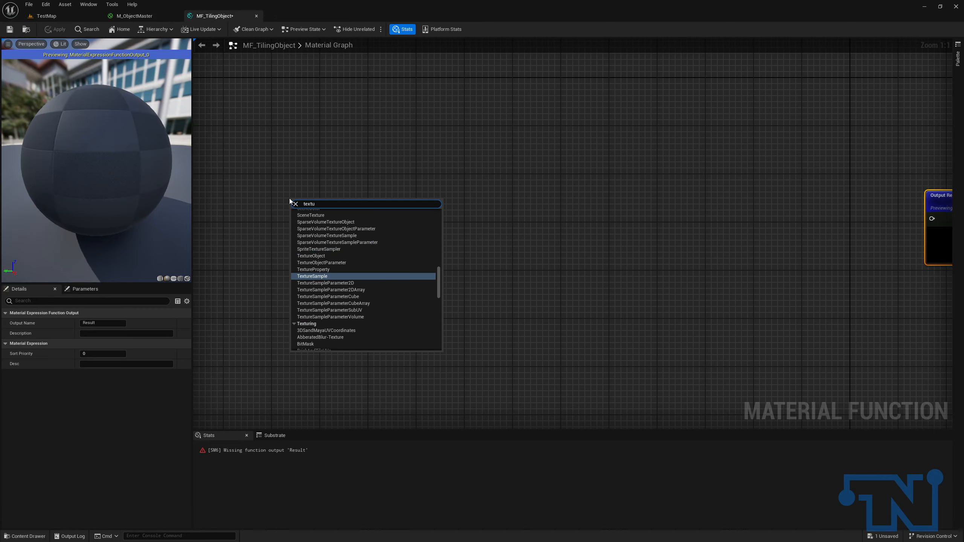
key("BackSpace")
key("BackSpace")
key("BackSpace")
type("re co")
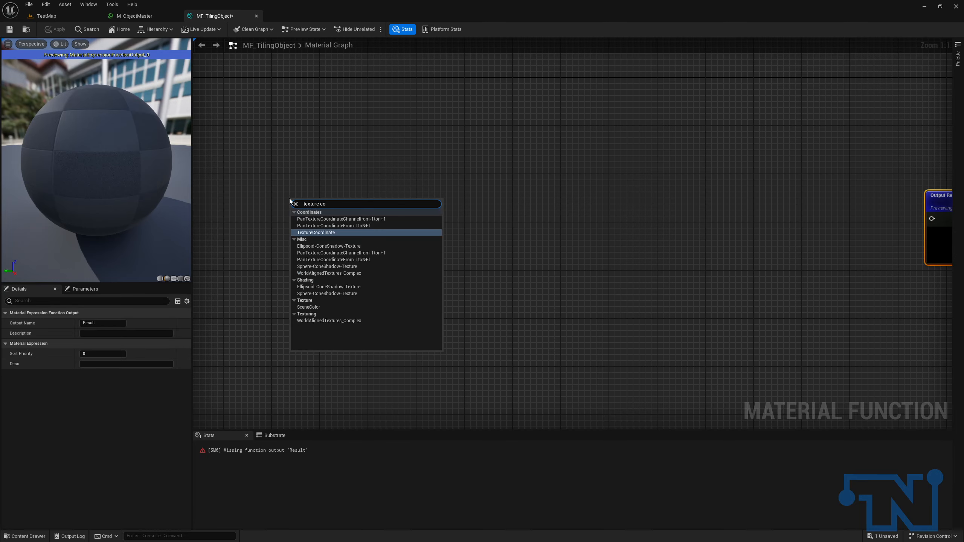
key("Return")
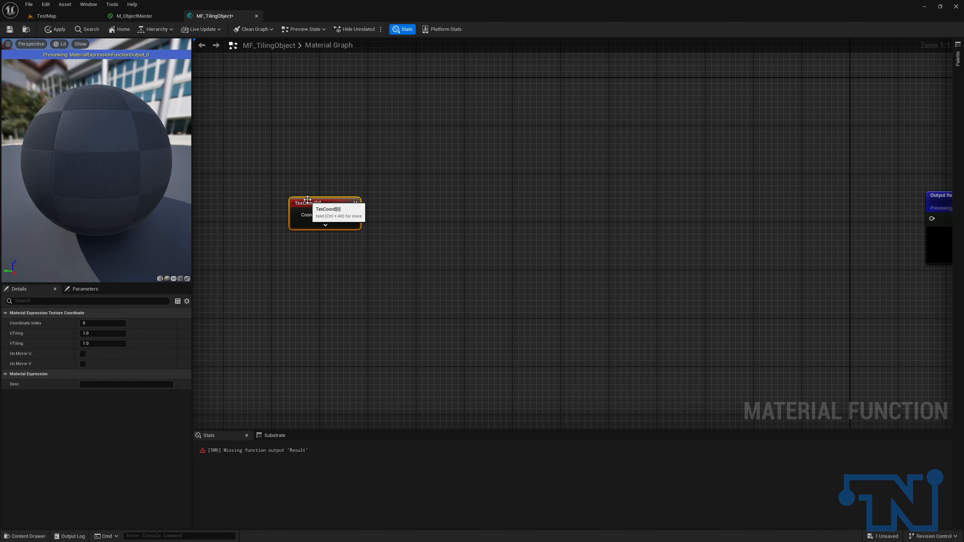
left_click_drag(308, 200, 249, 184)
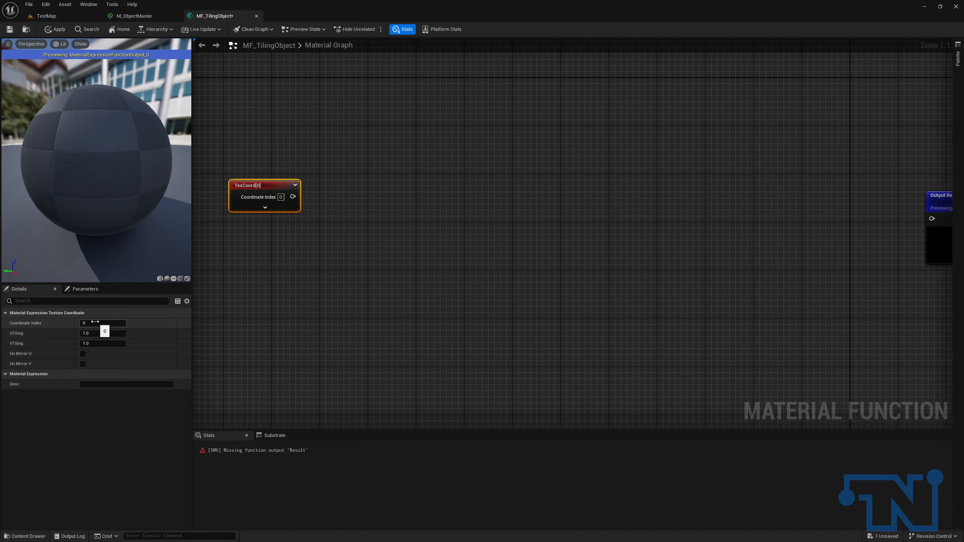
Add a Multiply node with the TexCoord output connected to its A input, and align the two nodes.
left_click(370, 185)
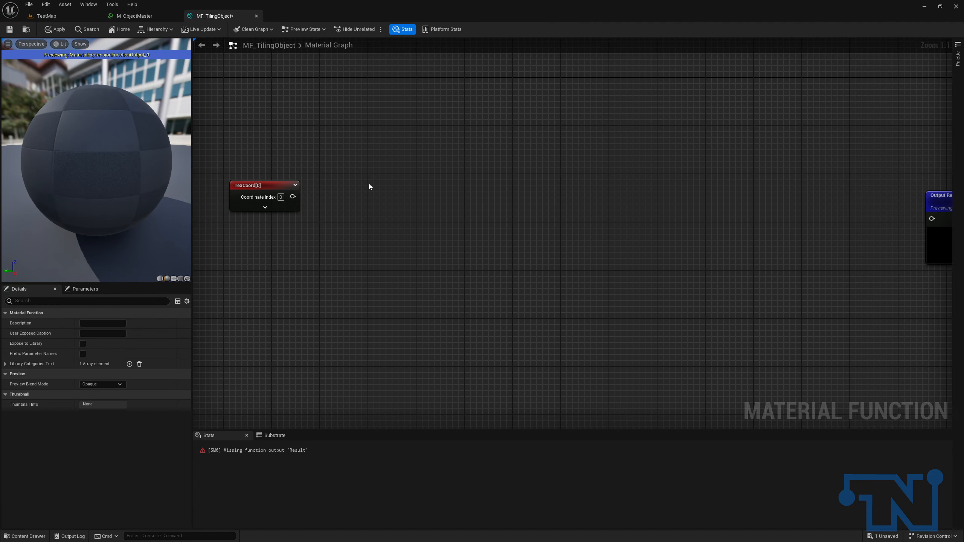
left_click(360, 196)
left_click_drag(367, 209, 293, 197)
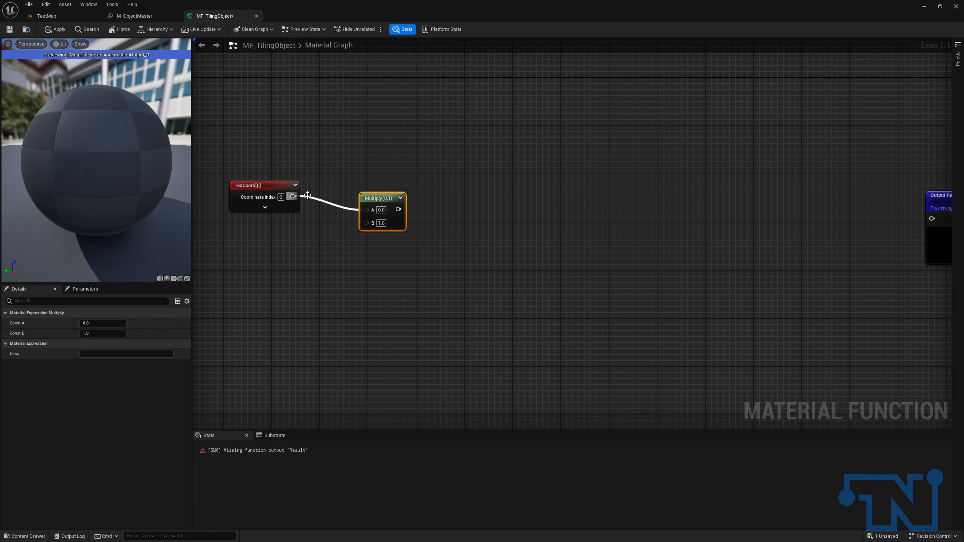
left_click_drag(385, 201, 382, 188)
left_click_drag(258, 157, 451, 216)
left_click(381, 259)
right_click_drag(380, 260, 489, 236)
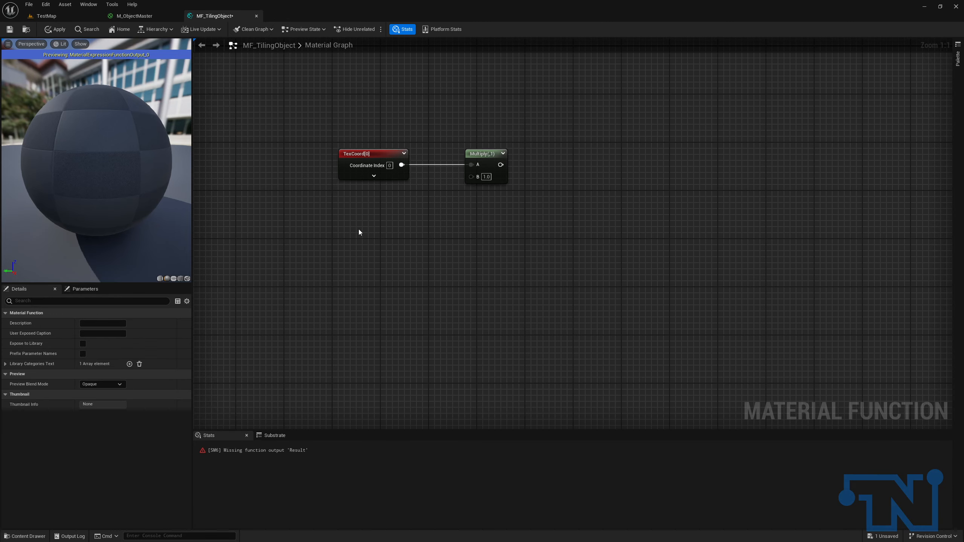
Add a Constant2Vector below TexCoord, convert it to a parameter named UVOffset connected to Multiply's B input, and save.
left_click(351, 218)
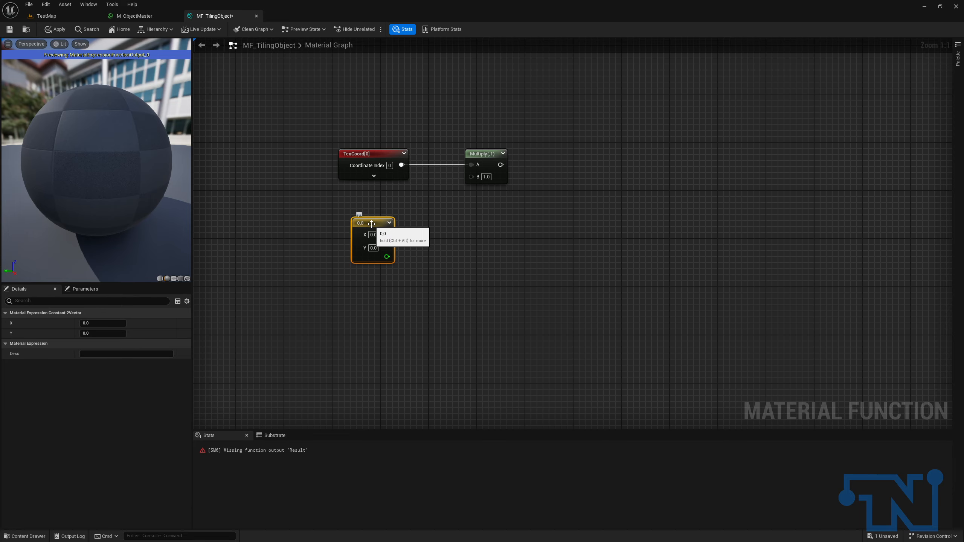
right_click(371, 223)
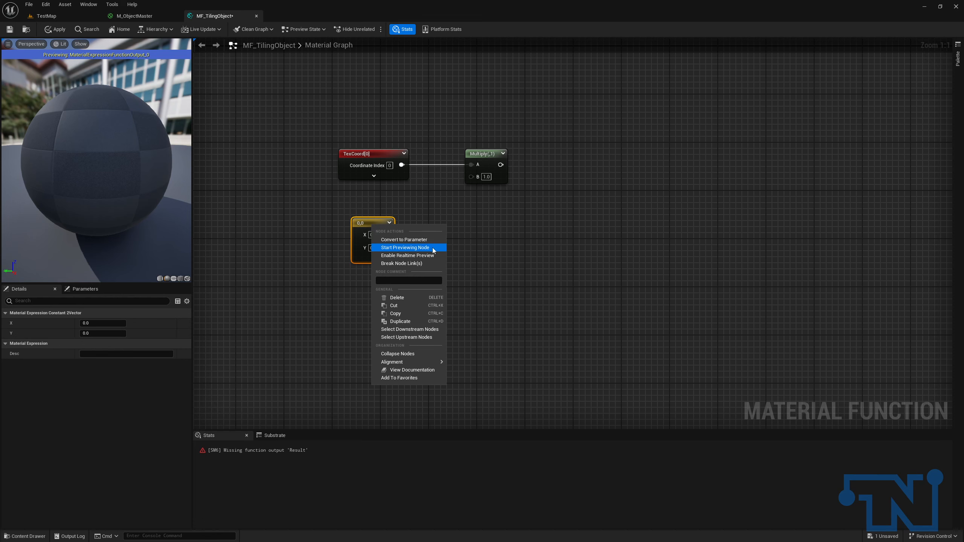
left_click(421, 222)
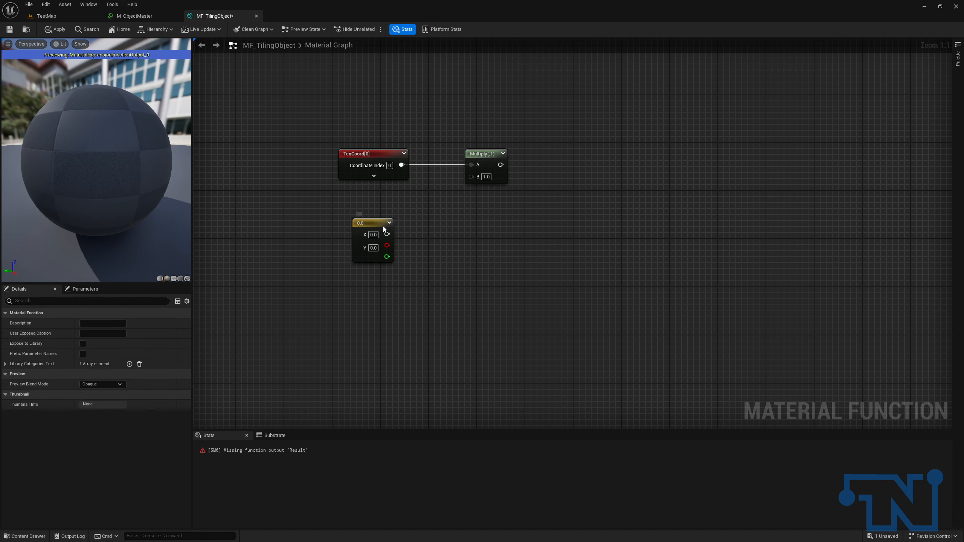
right_click(383, 227)
left_click(411, 244)
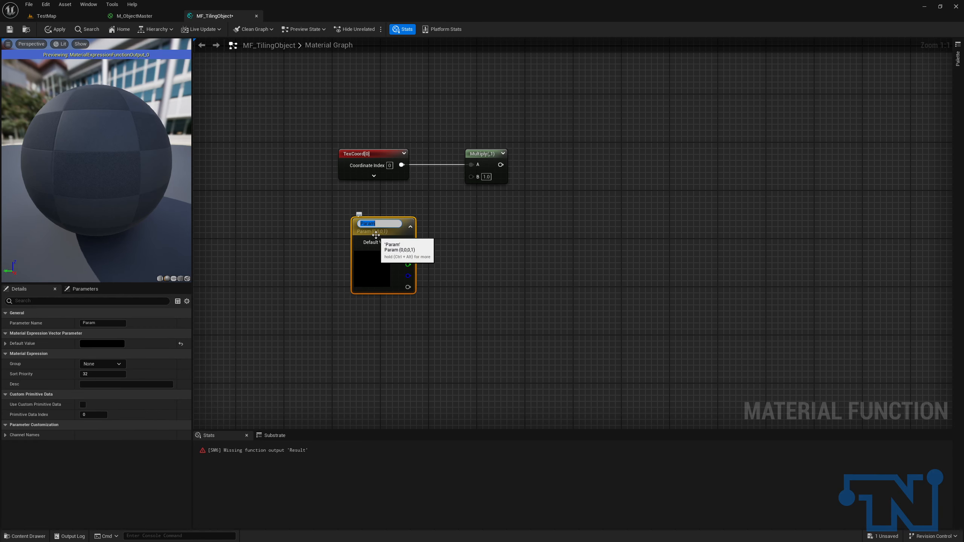
type("UVOffset")
key("Return")
left_click_drag(365, 225, 471, 177)
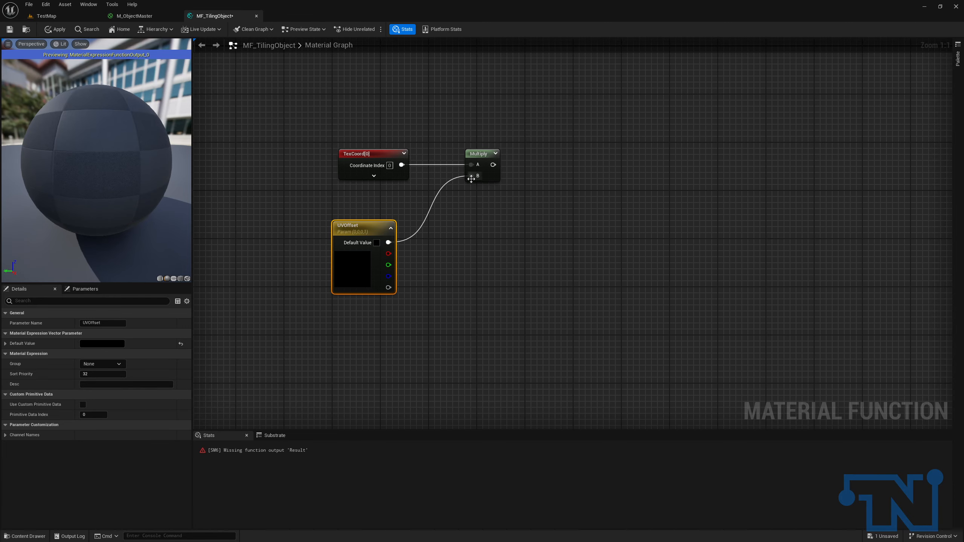
left_click(6, 31)
Replace the direct UVOffset link to Multiply's B input with one routed through a ComponentMask using R and G.
left_click_drag(471, 176, 467, 208, "ctrl")
left_click_drag(570, 157, 592, 169)
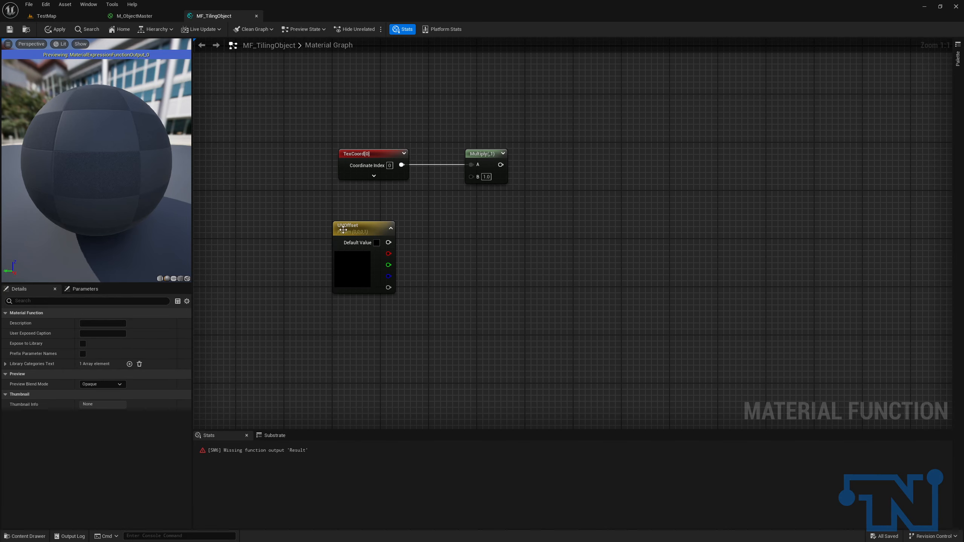
left_click_drag(388, 243, 429, 227)
type("mask")
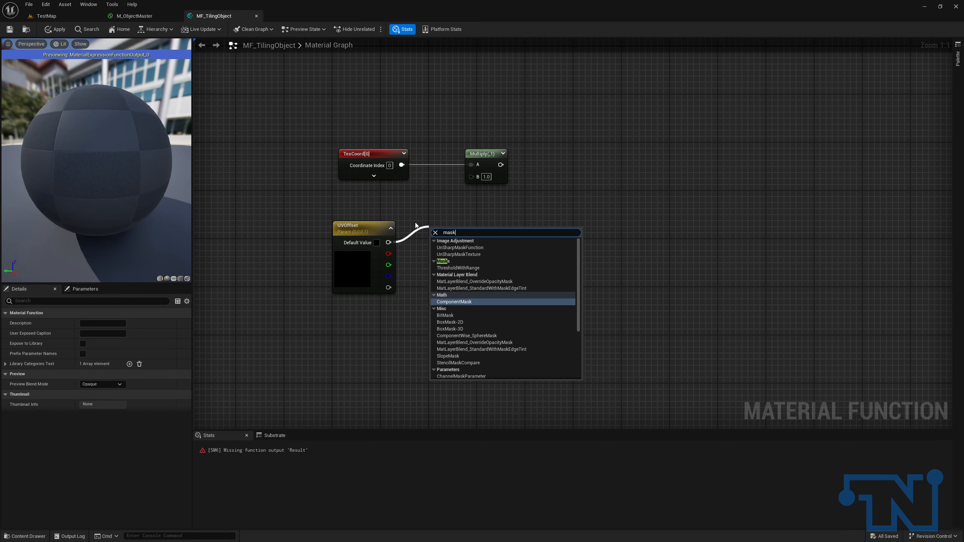
left_click(456, 302)
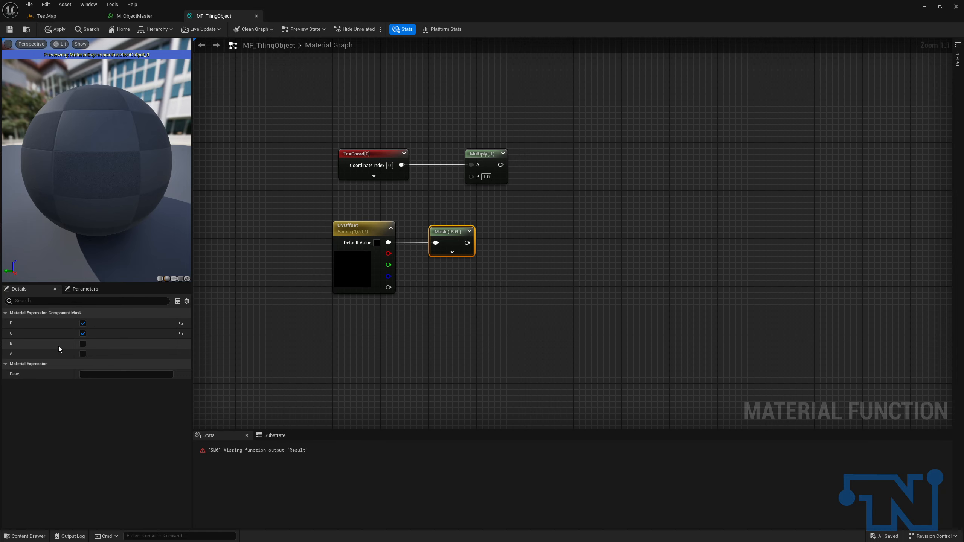
left_click_drag(467, 242, 523, 162)
left_click_drag(291, 212, 537, 264)
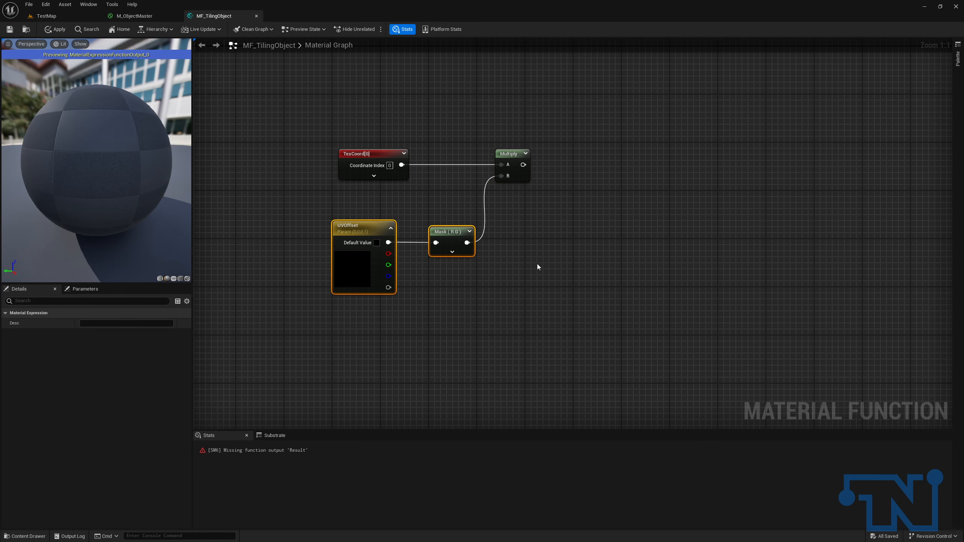
Assign the UVOffset parameter to a group named "00 - Global".
left_click(353, 274)
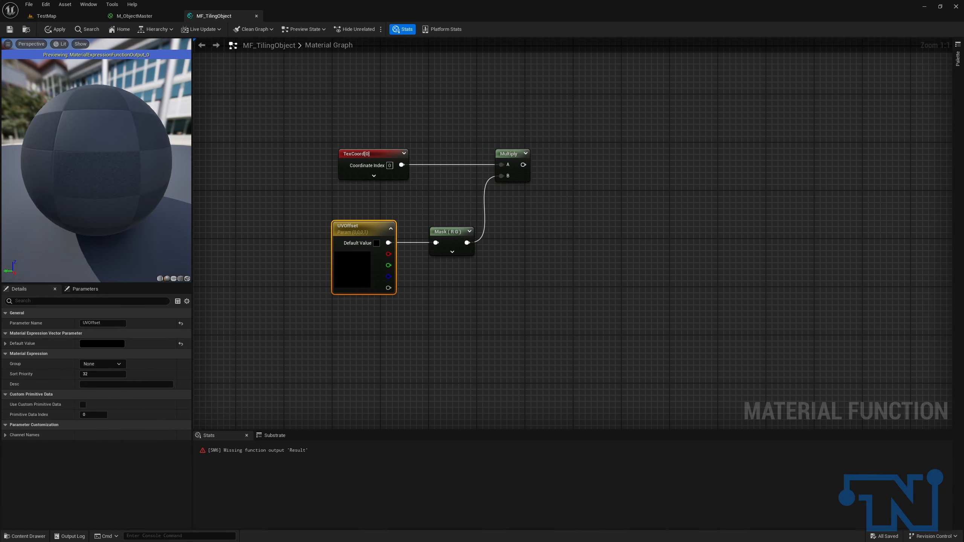
left_click(101, 364)
type("00 - Global")
Set the R and G components of UVOffset's default value to 1.
left_click(6, 344)
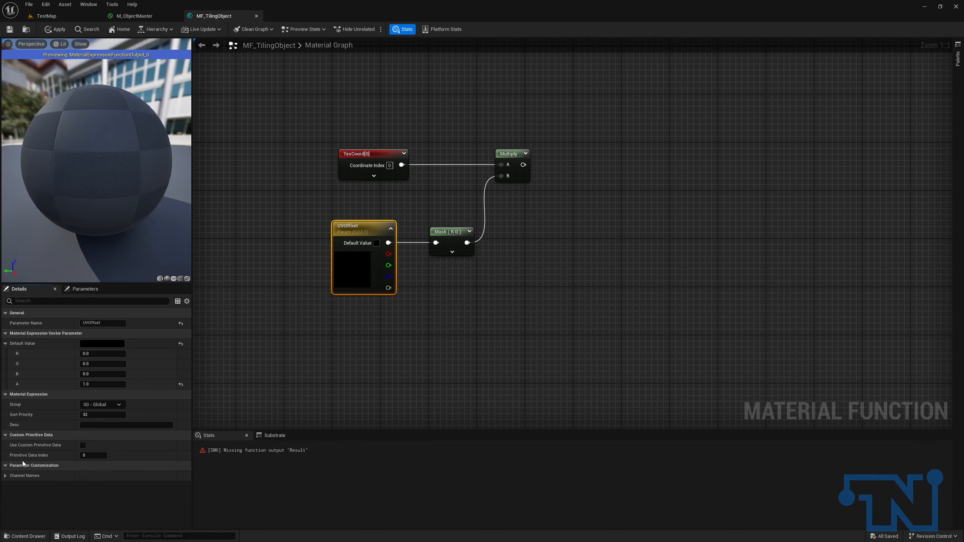
left_click(104, 354)
type("1")
left_click(107, 363)
type("1")
key("Tab")
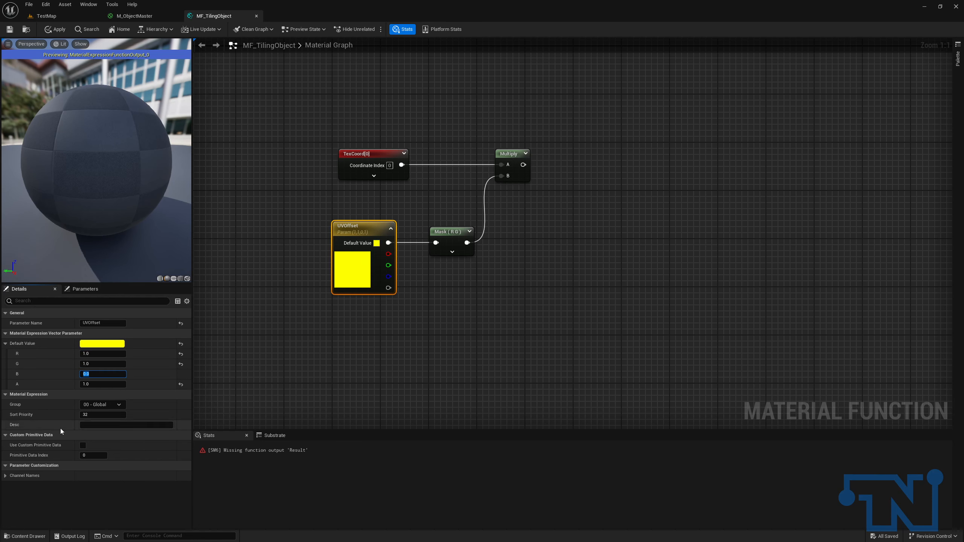
Name UVOffset's R channel U, its G channel V, and both its B and A channels NotUsed.
left_click(5, 476)
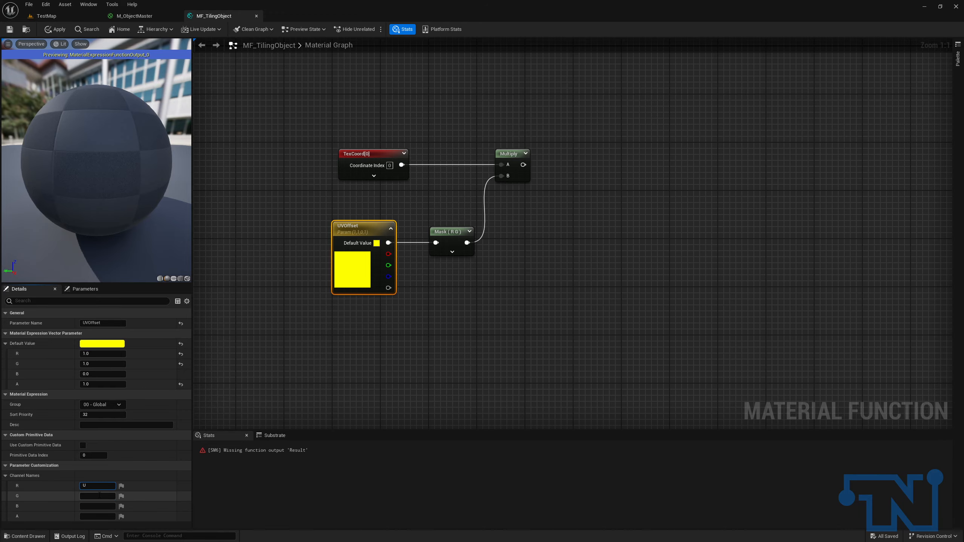
key("Return")
type("V")
key("Return")
type("NotUsed")
key("ctrl+a")
key("ctrl+c")
left_click(98, 517)
key("ctrl+v")
left_click(470, 413)
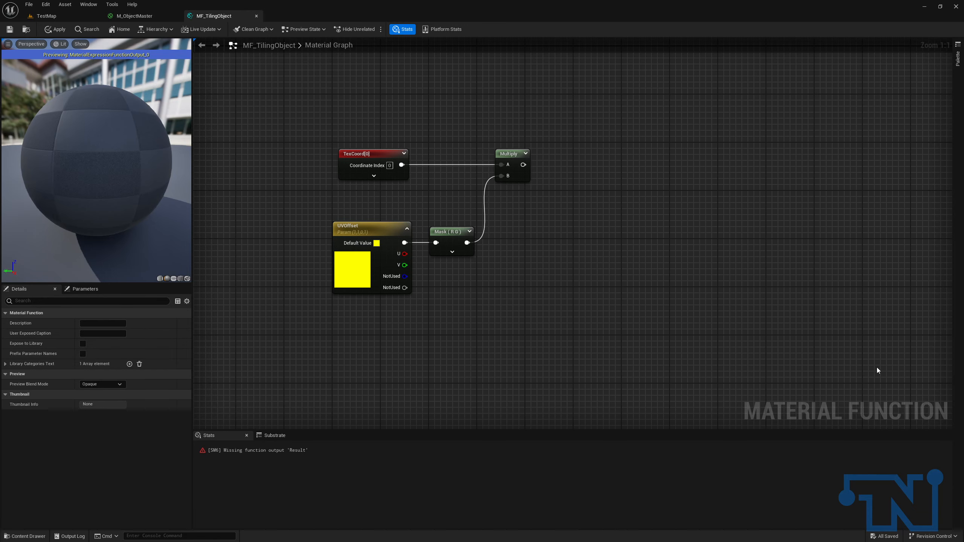
Add a second Multiply node after the first and connect the first Multiply's output to its A input.
right_click_drag(711, 270, 524, 278)
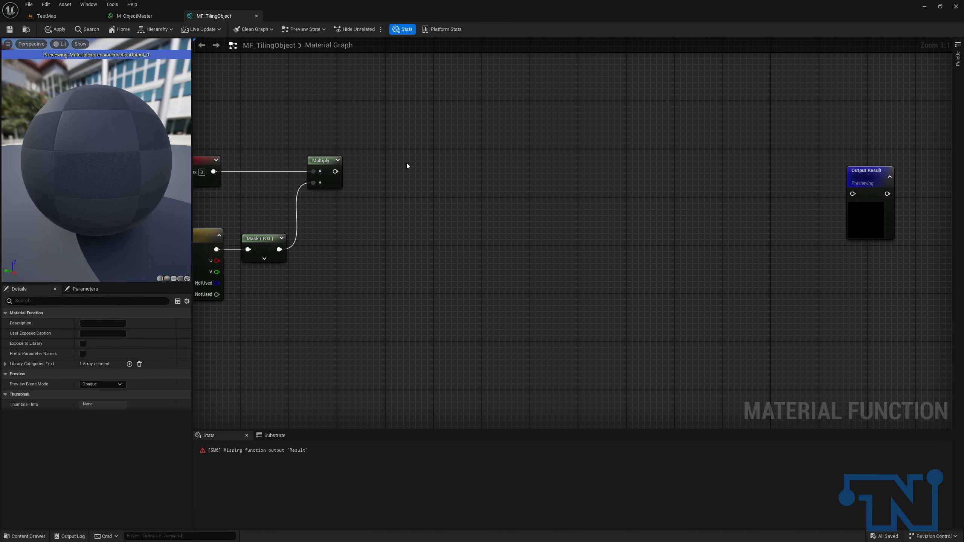
left_click(408, 163)
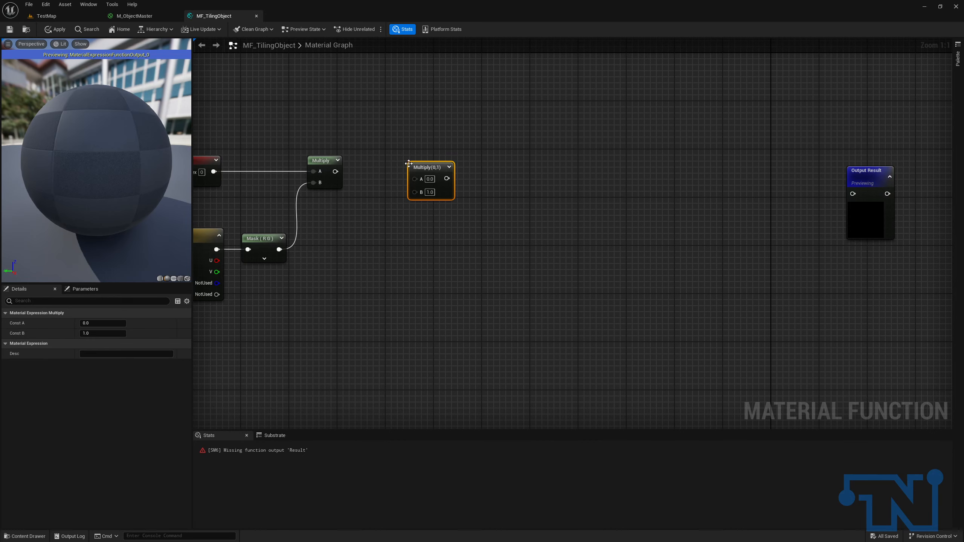
left_click_drag(415, 178, 336, 171)
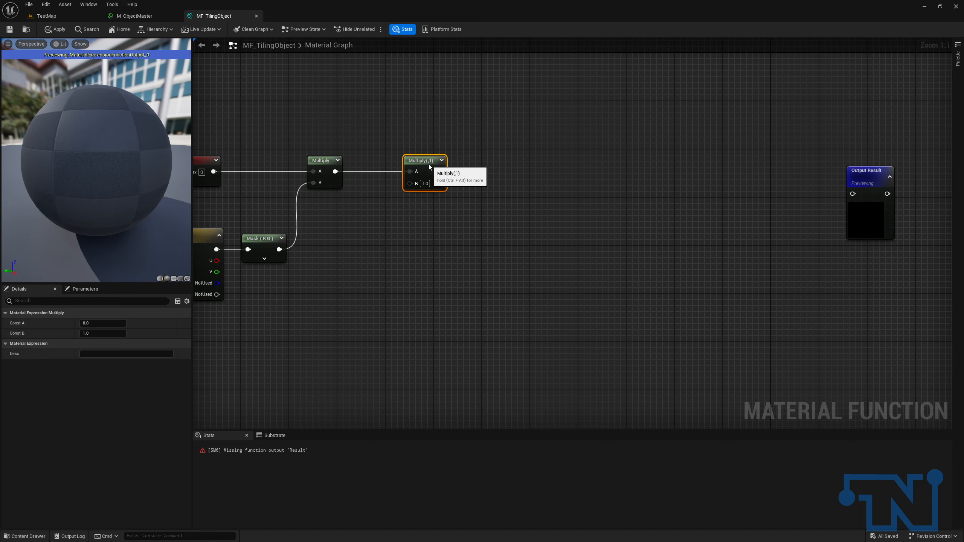
Add a scalar parameter named Tiling beneath the second Multiply node and connect it to that node's B input.
right_click_drag(381, 236, 408, 210)
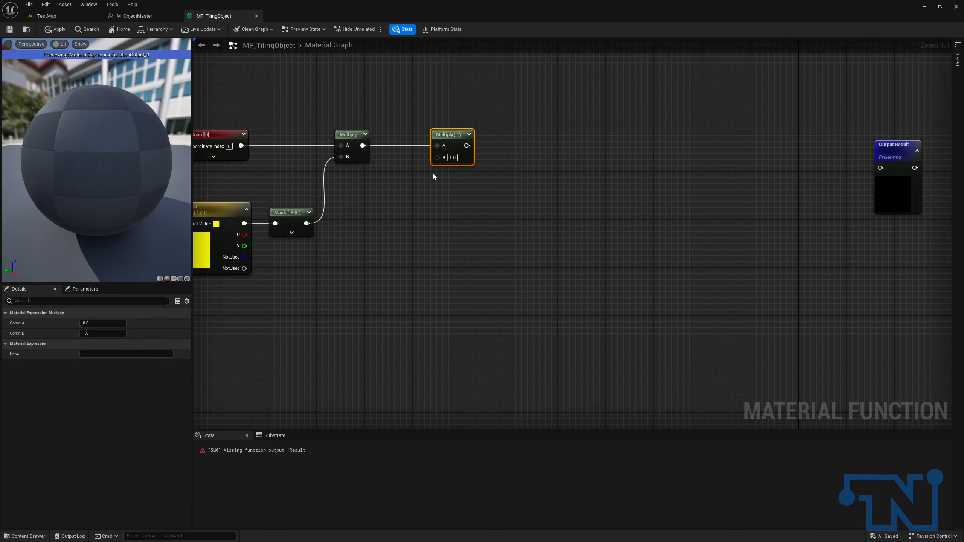
left_click(399, 198)
type("ss")
type("Tiling")
key("Return")
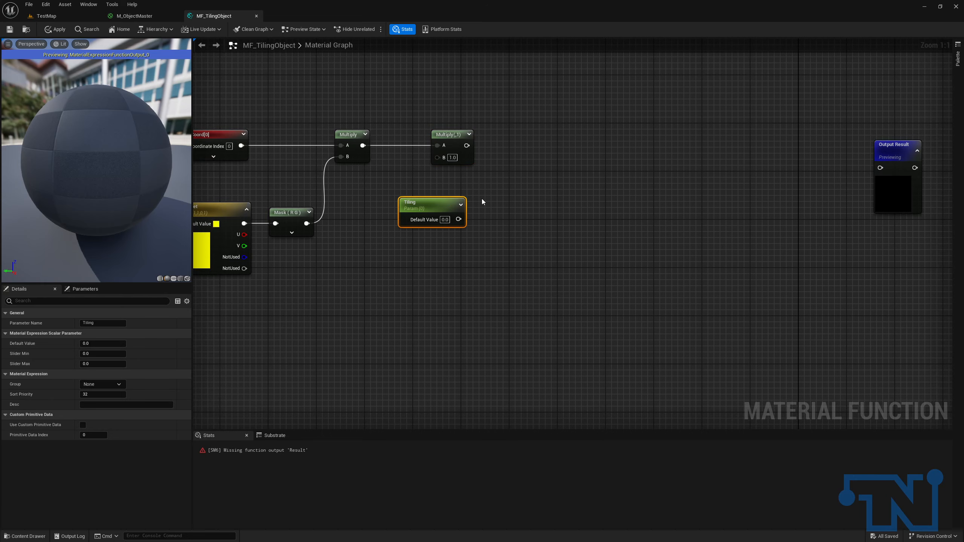
left_click_drag(459, 221, 437, 157)
left_click_drag(429, 210, 401, 190)
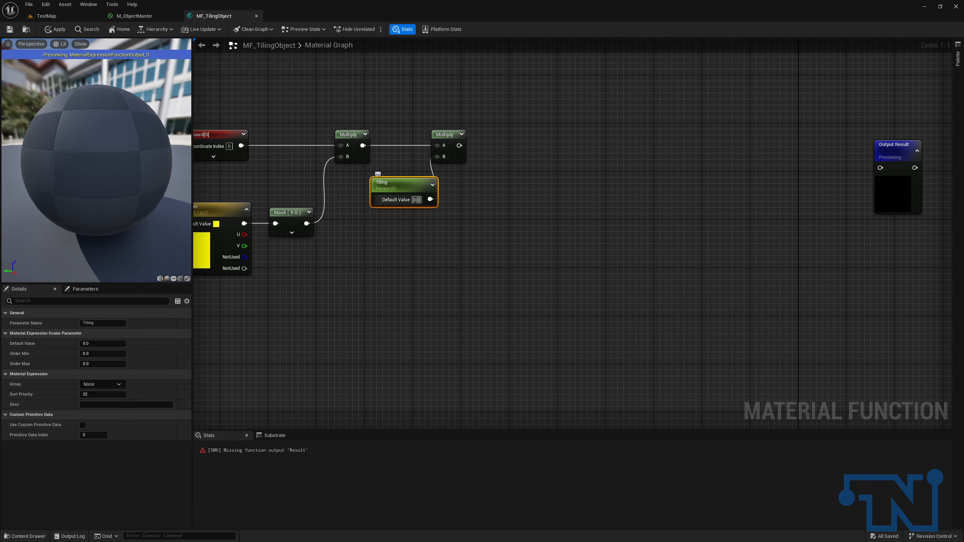
Set the Tiling parameter's default value to 1.
left_click(103, 343)
type("1")
left_click(114, 354)
Move the whole tiling node chain farther away from the Output Result node.
right_click_drag(464, 173, 603, 205)
left_click_drag(274, 153, 634, 319)
left_click_drag(585, 174, 519, 179)
right_click_drag(702, 189, 619, 184)
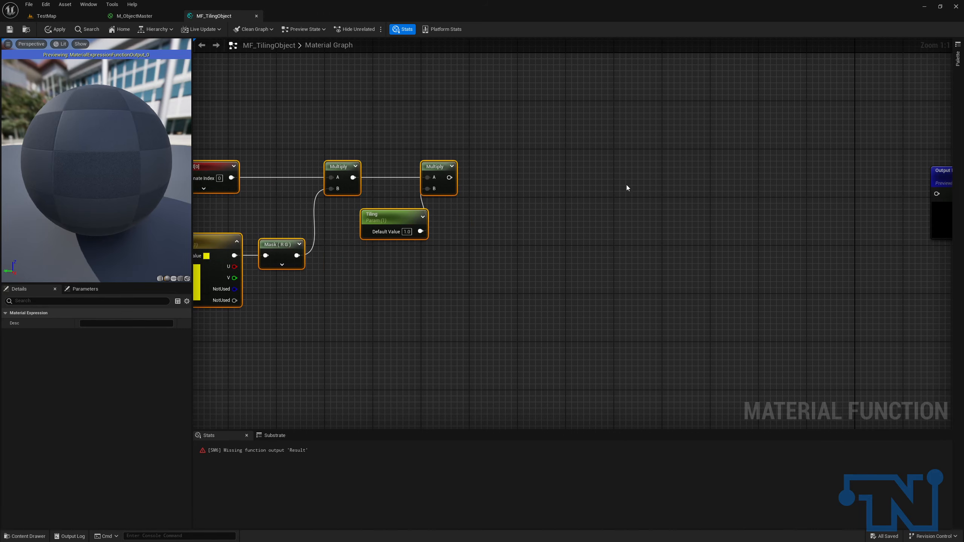
left_click(722, 202)
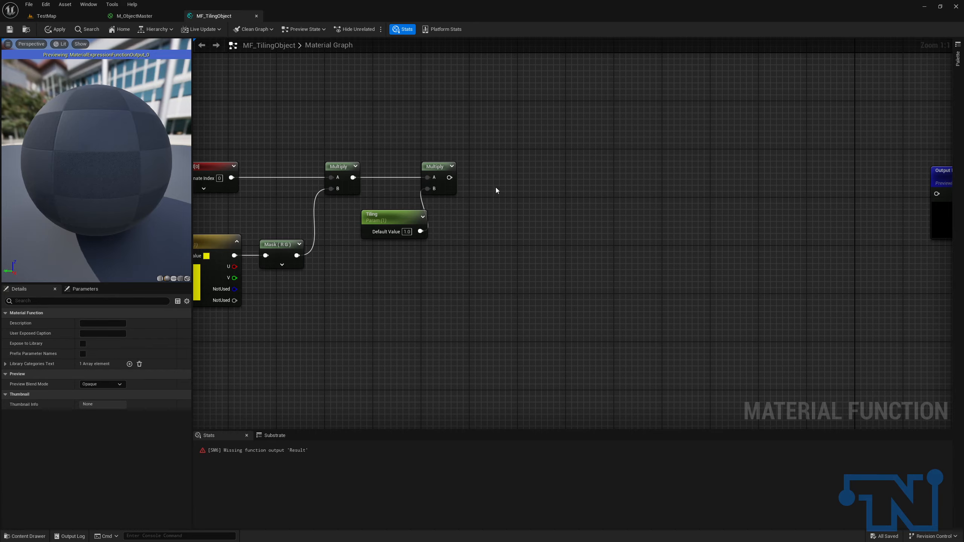
Add a ScaleUVsByCenter node, connect the second Multiply's output to its UVs input, and align it with the chain.
right_click(559, 181)
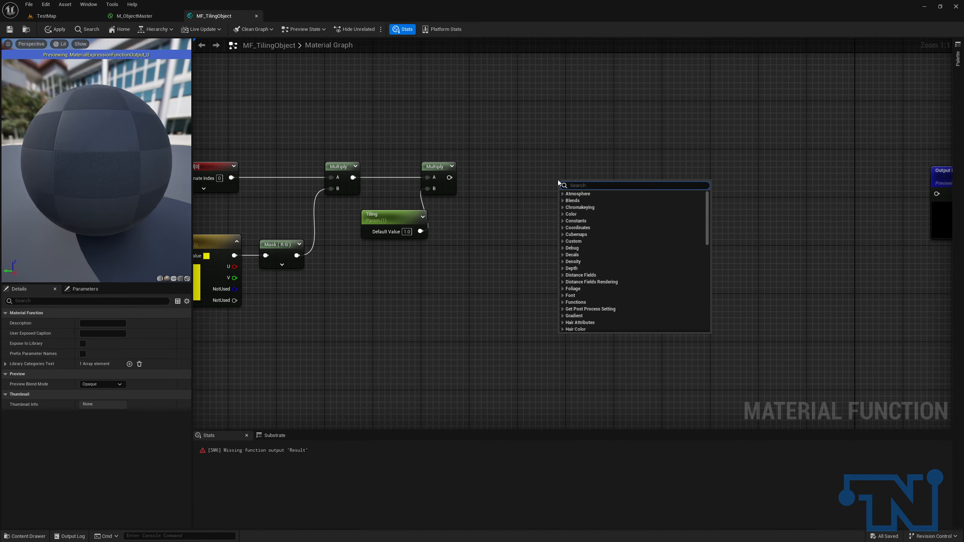
type("scale")
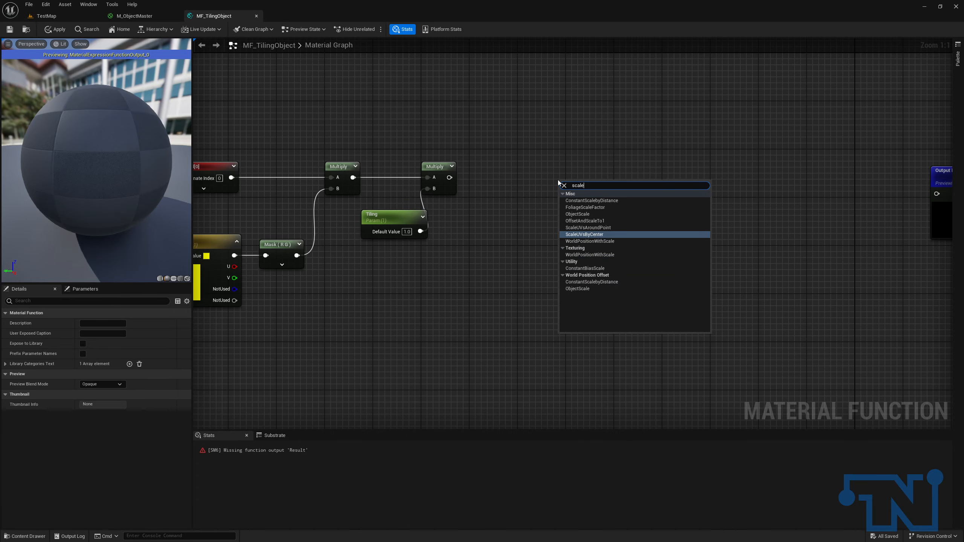
key("Return")
left_click_drag(452, 177, 592, 172)
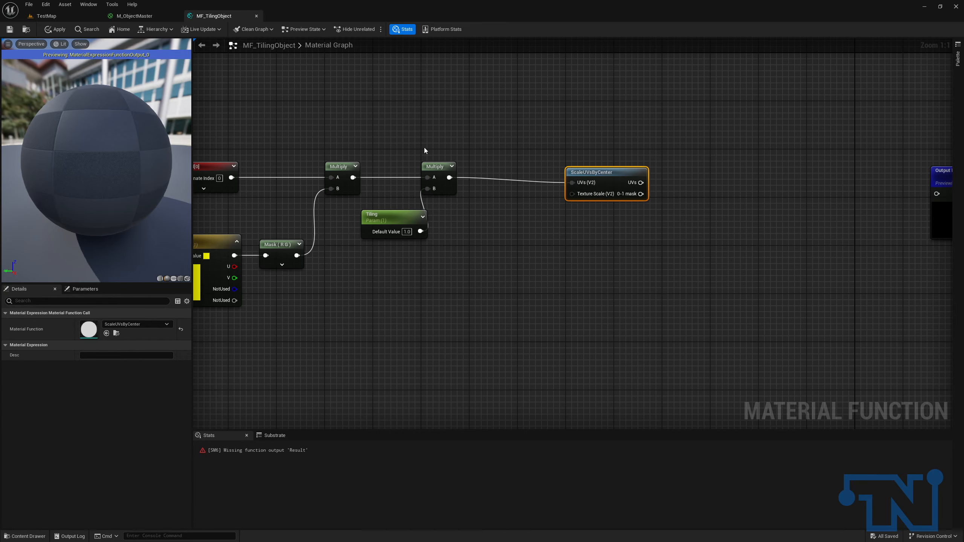
right_click_drag(424, 150, 585, 142)
left_click_drag(293, 124, 660, 278)
left_click(720, 176)
left_click_drag(759, 162, 758, 157)
right_click_drag(746, 226, 646, 210)
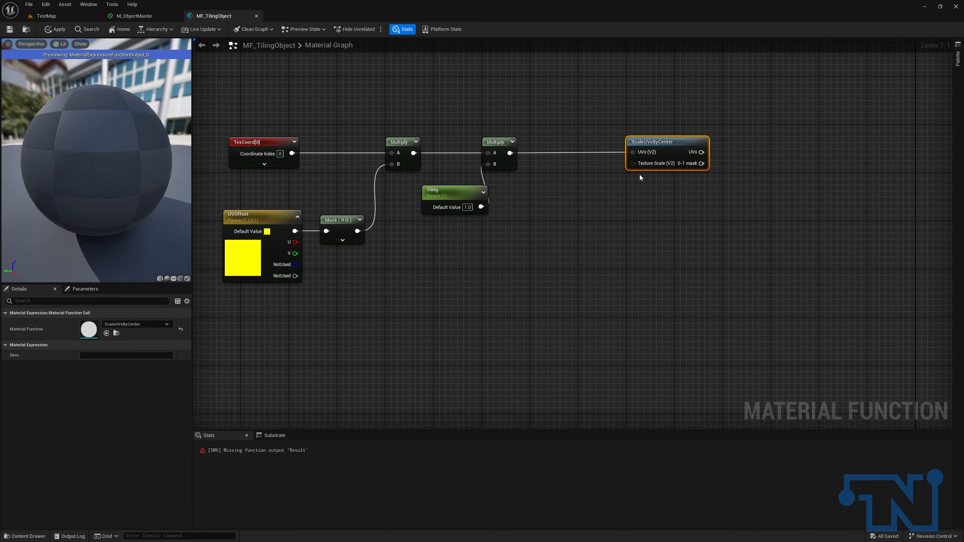
Add a scalar parameter named XScale with a default value of 1 for the texture scale.
mouse_move(649, 164)
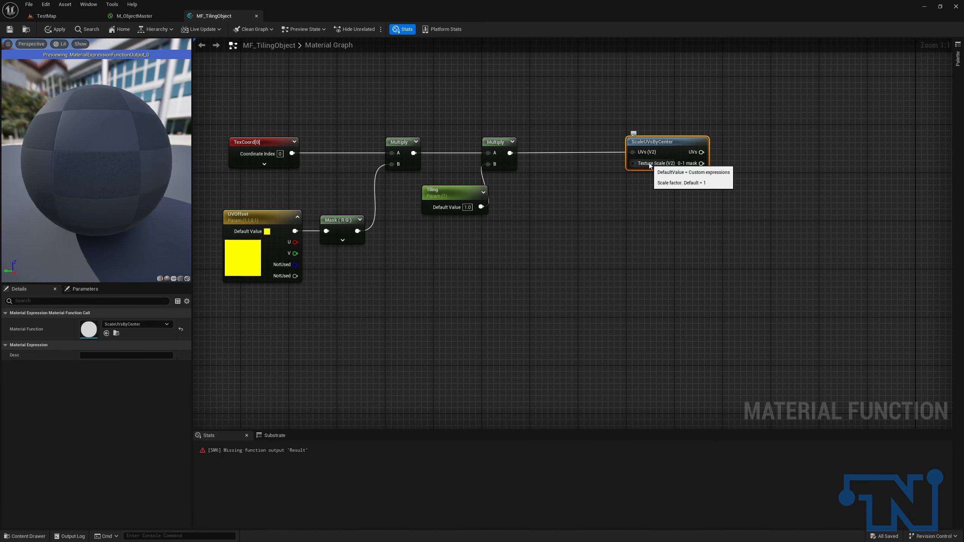
left_click(258, 215)
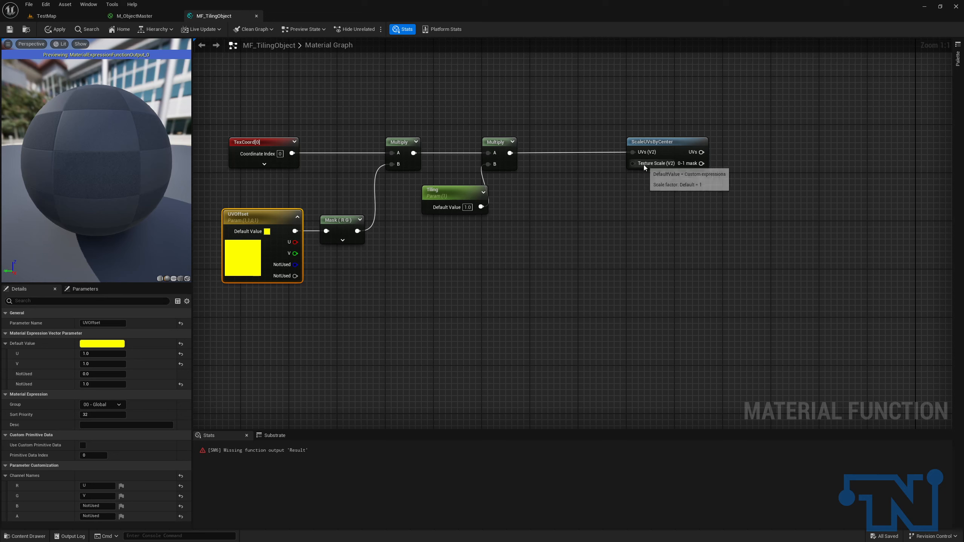
left_click(556, 229)
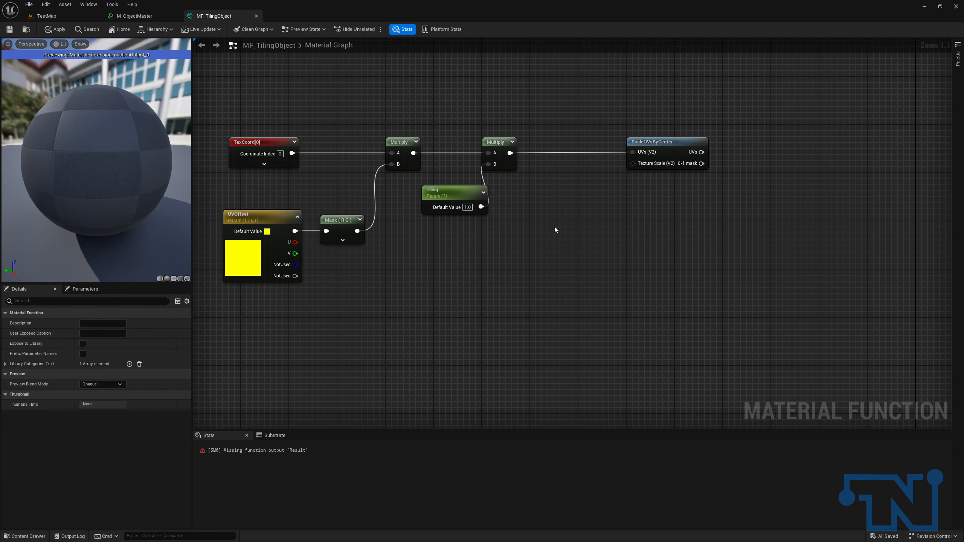
key("s")
left_click(560, 202)
type("ss")
key("ctrl+a")
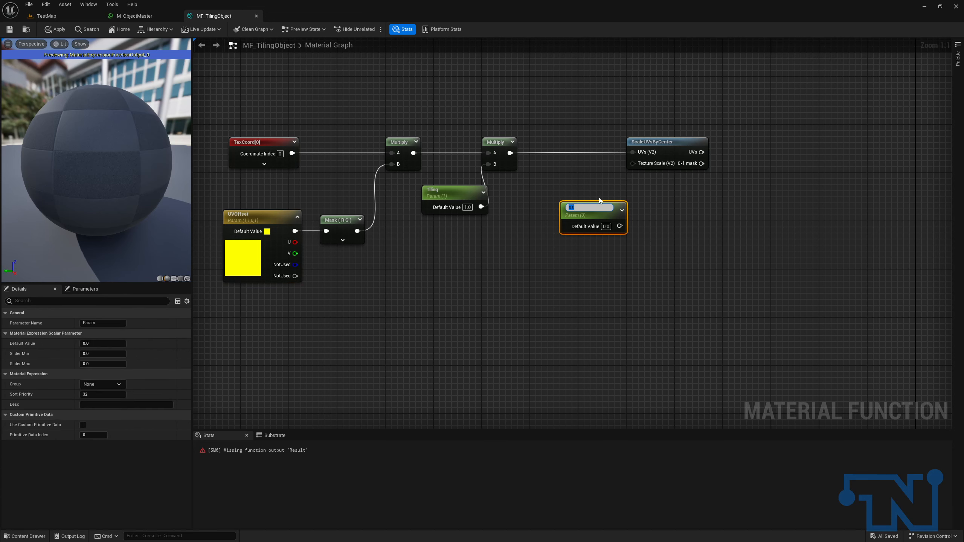
type("XScale")
key("Return")
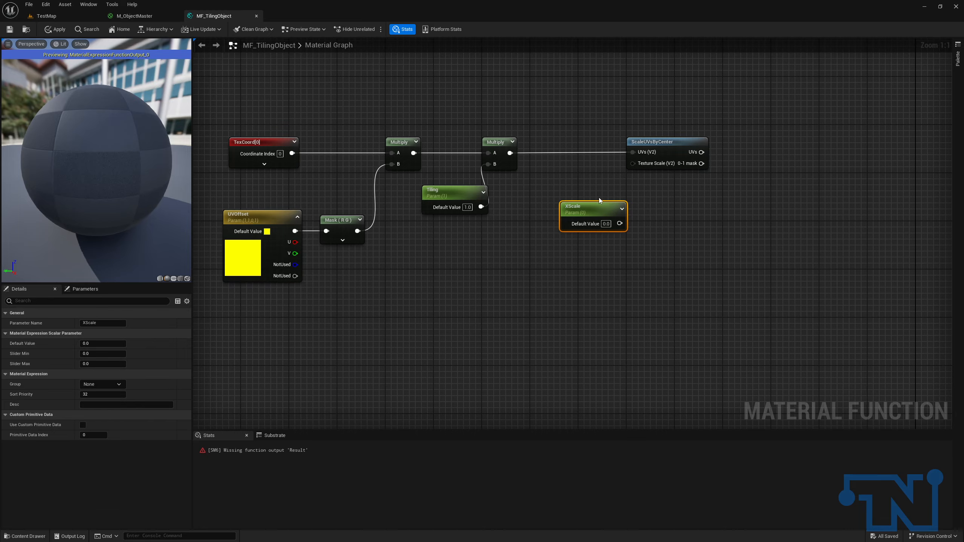
left_click(604, 224)
type("1")
key("Return")
Place XScale beside Tiling and connect its output to the A input of a new AppendVector node.
left_click_drag(578, 206, 618, 216)
type("append")
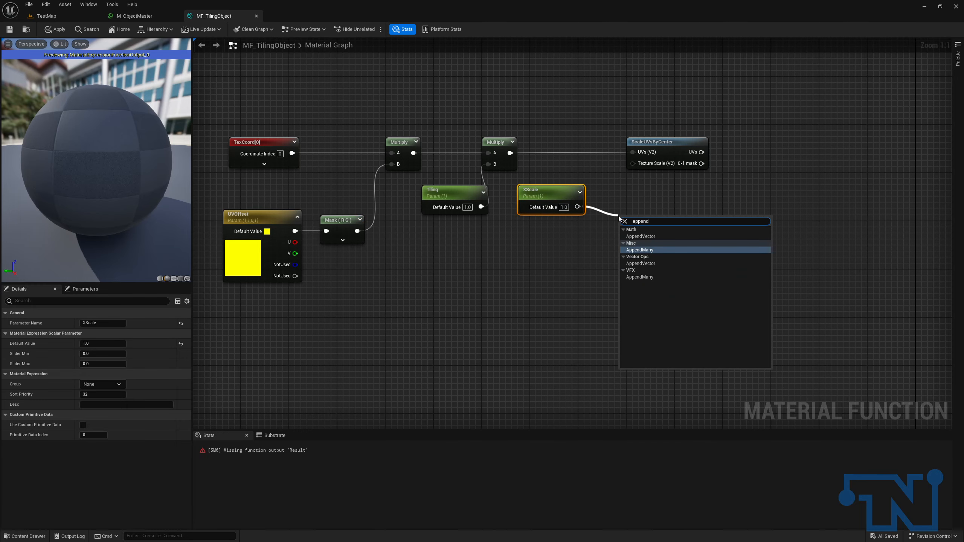
key("Up")
key("Return")
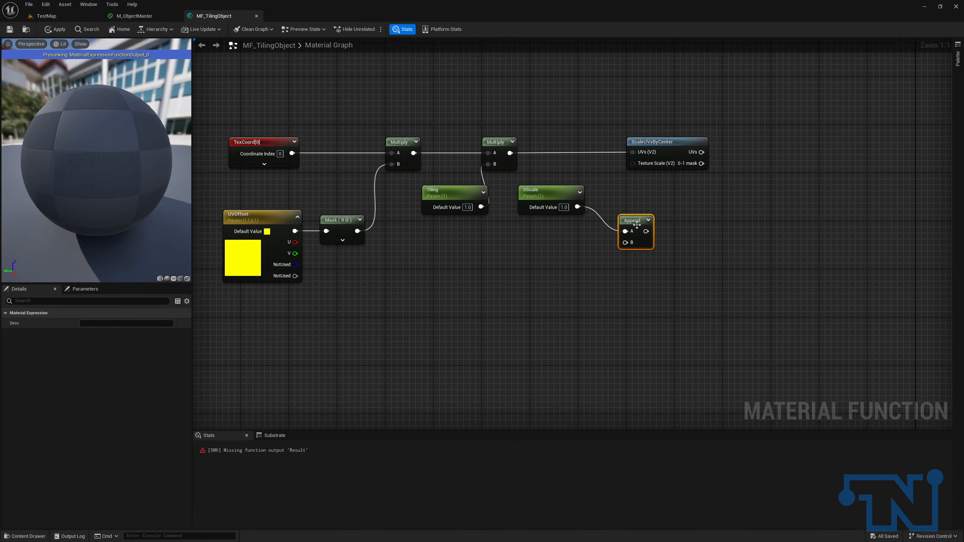
left_click_drag(637, 226, 626, 201)
Duplicate XScale, connect the copy to Append's B input, and rename it YScale.
left_click(542, 201)
key("ctrl+d")
left_click_drag(577, 243, 615, 219)
left_click(85, 323)
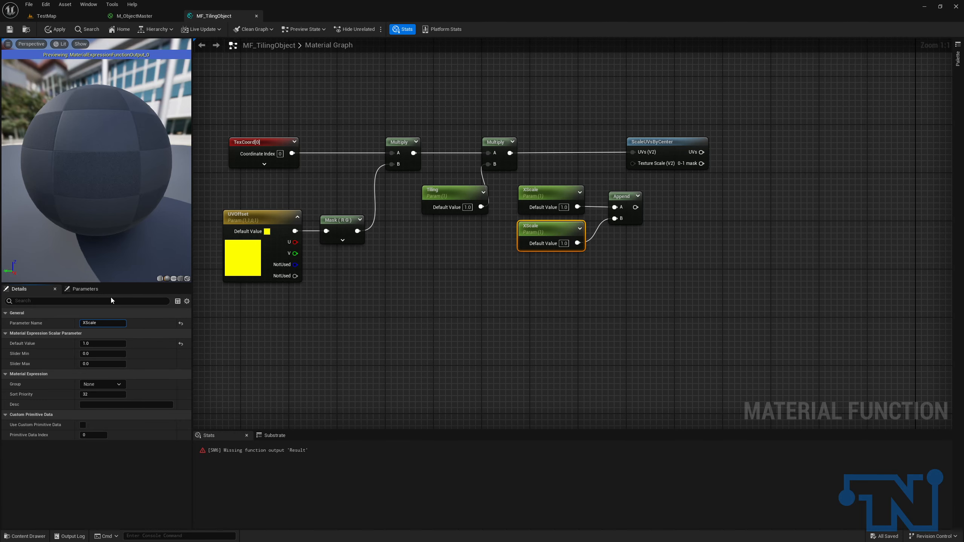
Connect Append's output to ScaleUVsByCenter's Texture Scale input and shift that node farther along the chain.
left_click_drag(636, 207, 708, 152)
left_click_drag(512, 188, 574, 274)
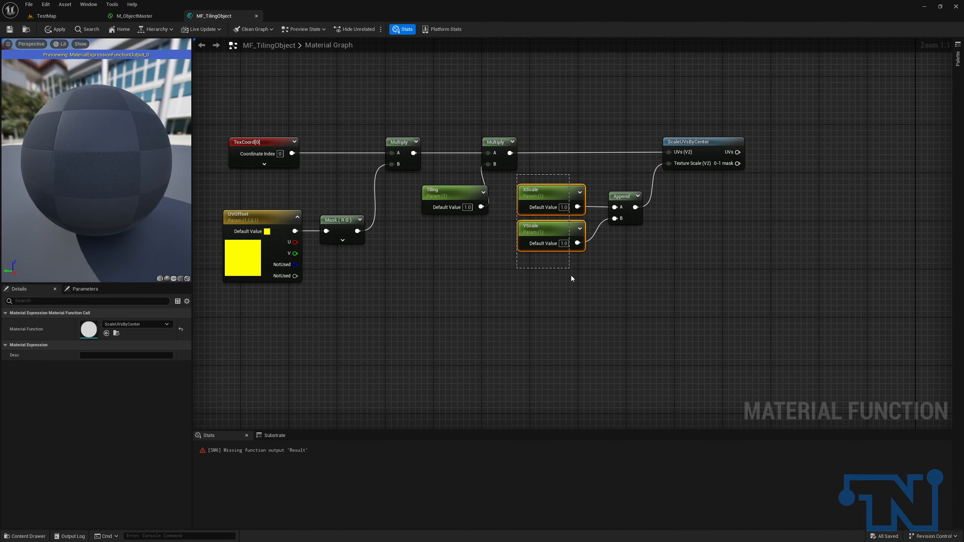
left_click(510, 270)
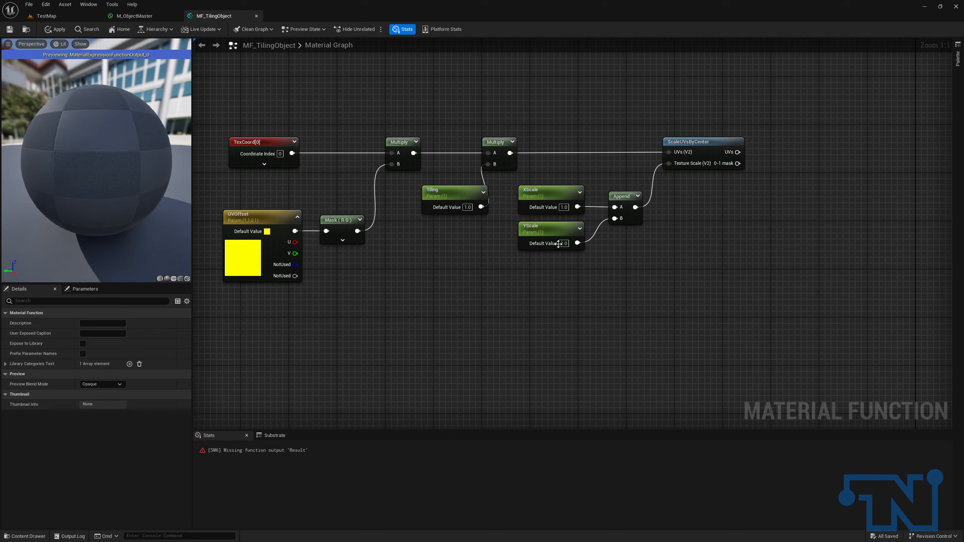
Assign the Tiling, XScale and YScale parameters to the "00 - Global" group.
left_click(455, 189)
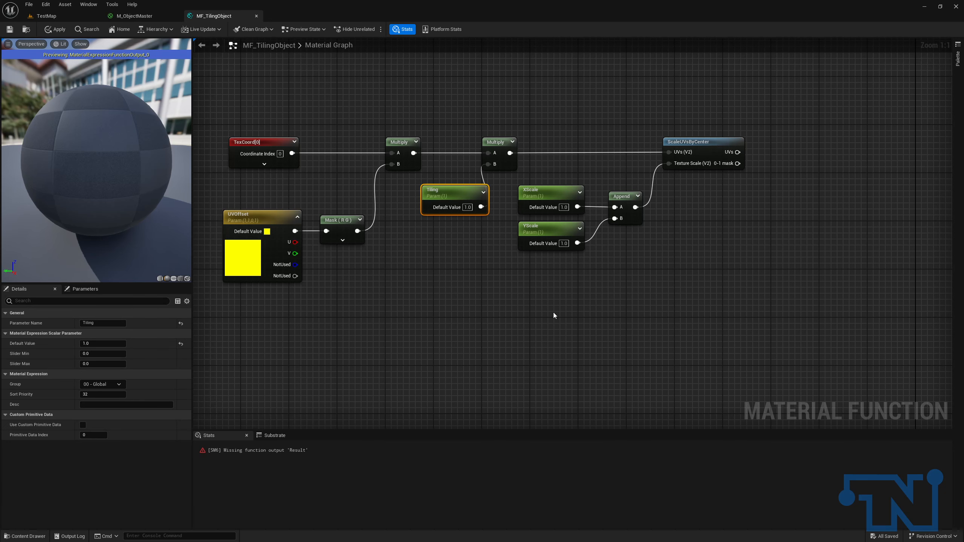
left_click_drag(553, 328, 527, 188)
left_click(126, 385)
left_click(112, 391)
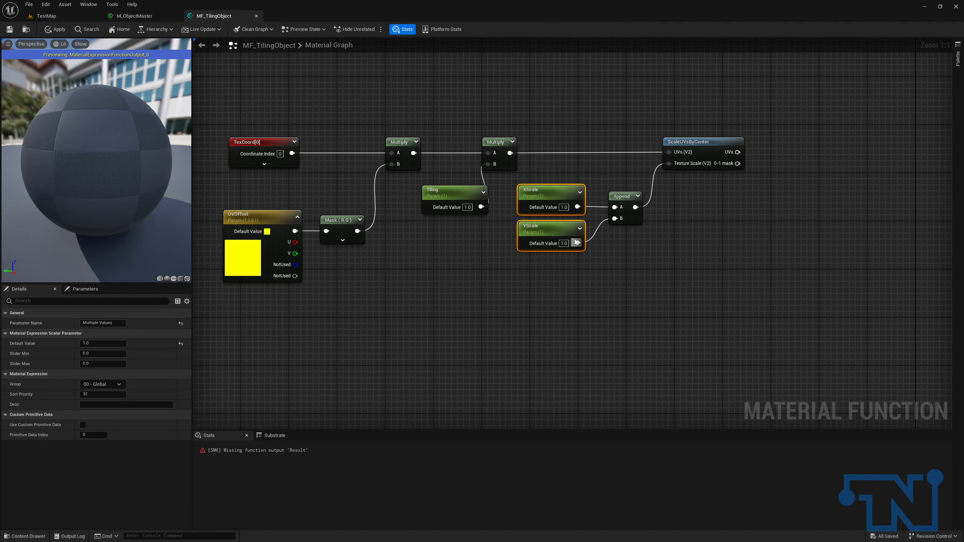
Shift all nodes from TexCoord through ScaleUVsByCenter left in the graph to free space before the output.
right_click_drag(735, 283, 604, 269)
right_click_drag(650, 249, 809, 276)
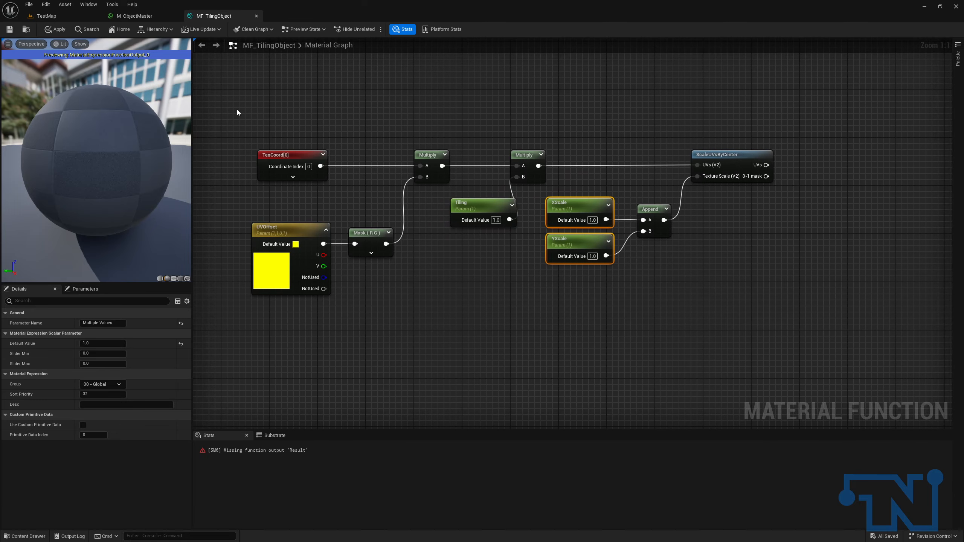
left_click_drag(225, 124, 767, 323)
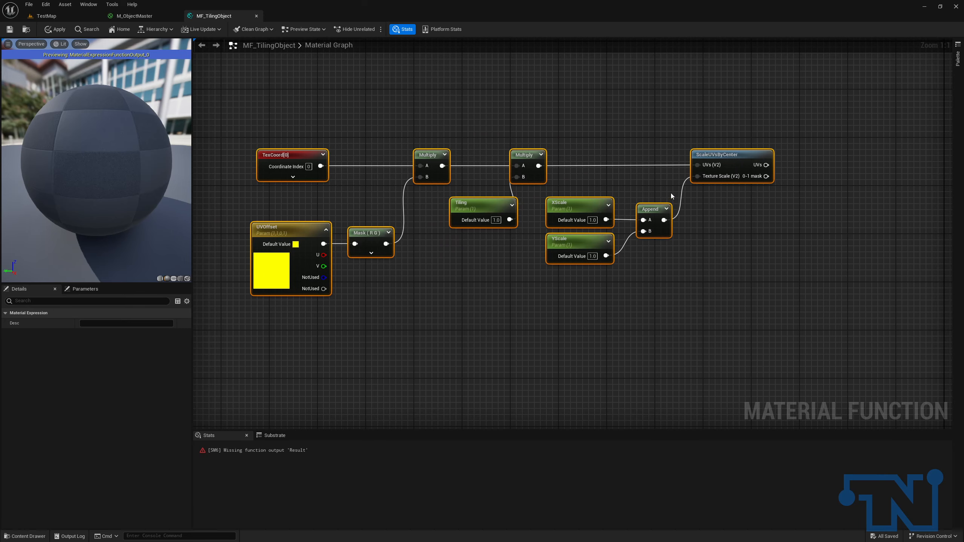
key("Left")
key("Left")
key("Left")
key("Left")
key("Left")
key("Left")
key("Left")
key("Left")
key("Left")
key("Left")
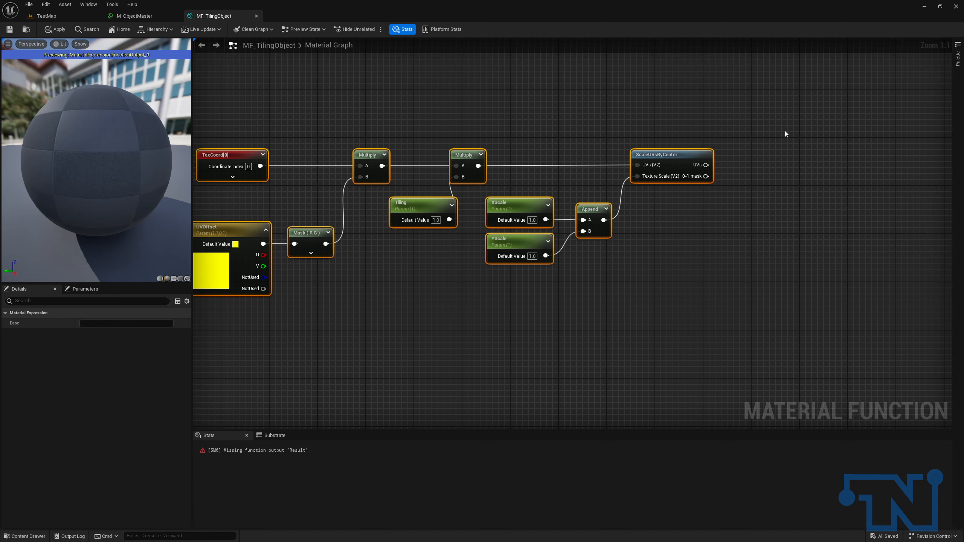
Add a CustomRotator node fed by ScaleUVsByCenter's UVs output and align it with the chain.
right_click_drag(767, 205, 697, 200)
left_click(697, 200)
left_click_drag(638, 166, 756, 145)
type("cus")
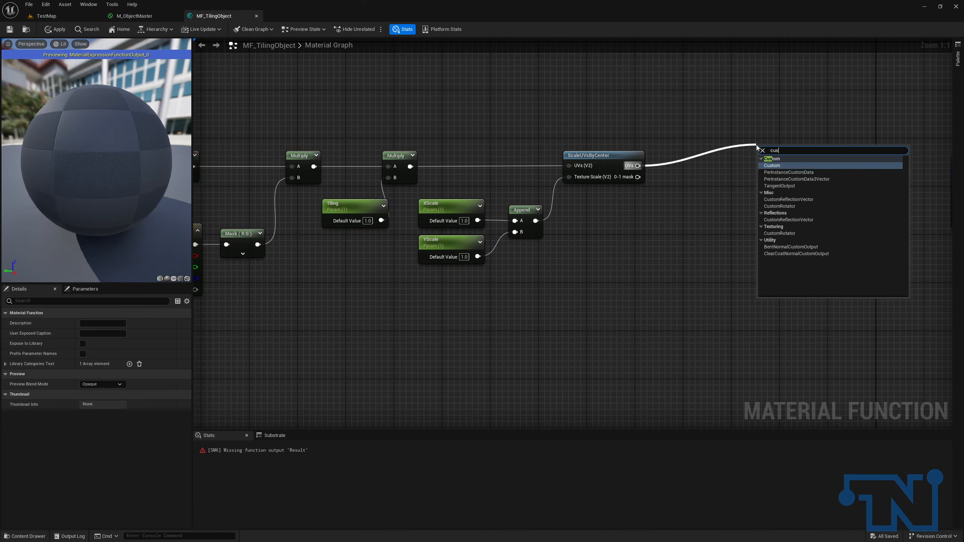
type("tom ro")
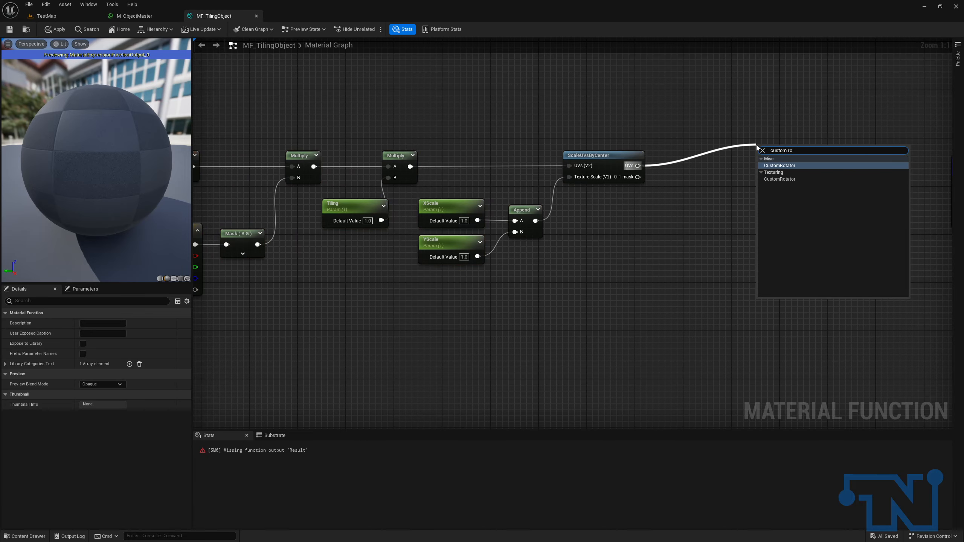
key("Return")
left_click_drag(759, 185, 764, 190)
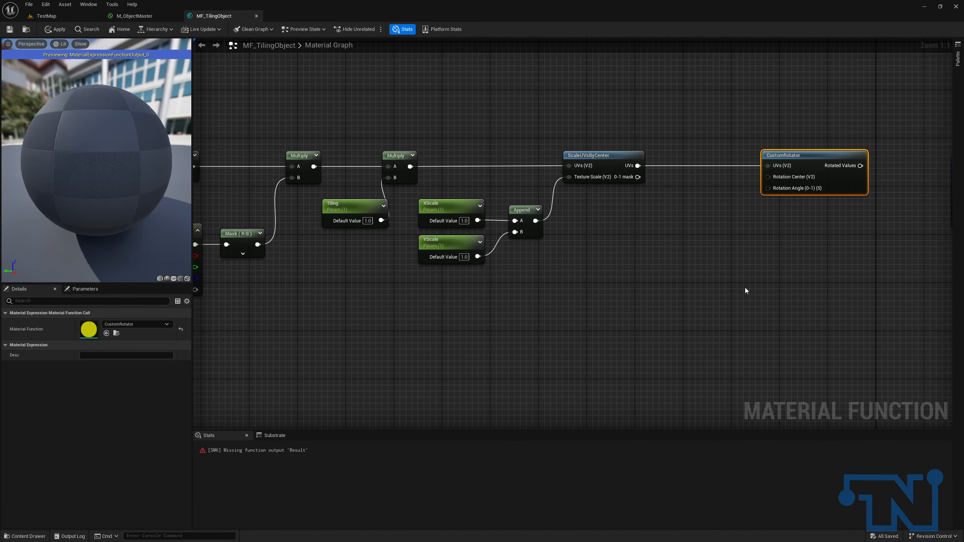
Add a four-component constant vector below CustomRotator and convert it to a parameter named RotationCenter.
left_click(742, 241)
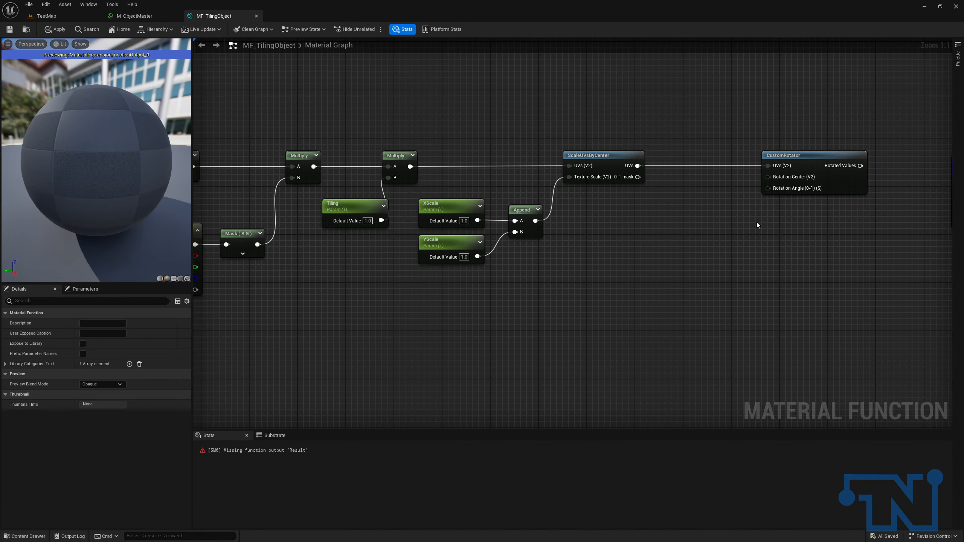
left_click(755, 223)
right_click(768, 229)
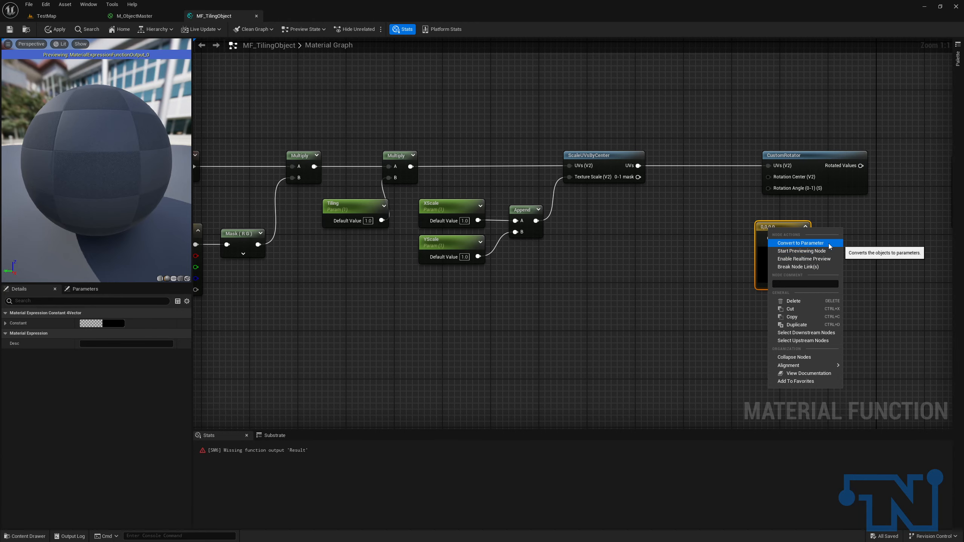
left_click(828, 244)
type("Rota")
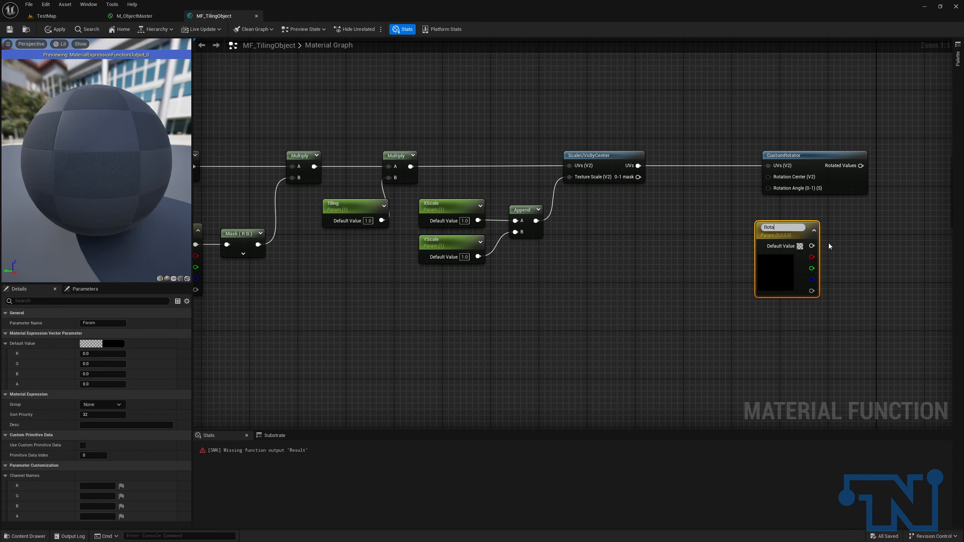
type("tionCenter")
key("Return")
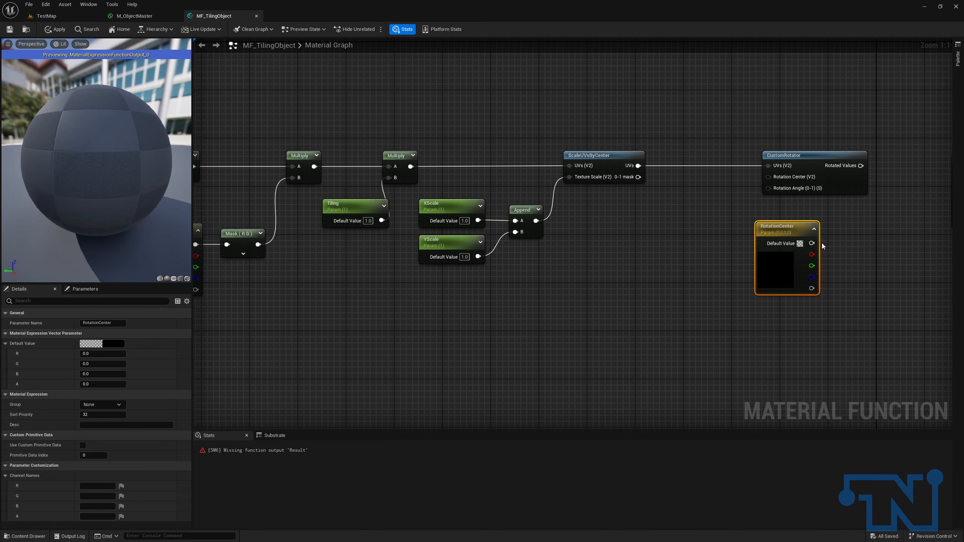
Set the R and G components of RotationCenter's default value to 0.5.
left_click(110, 354)
type("0.5")
key("Tab")
key("BackSpace")
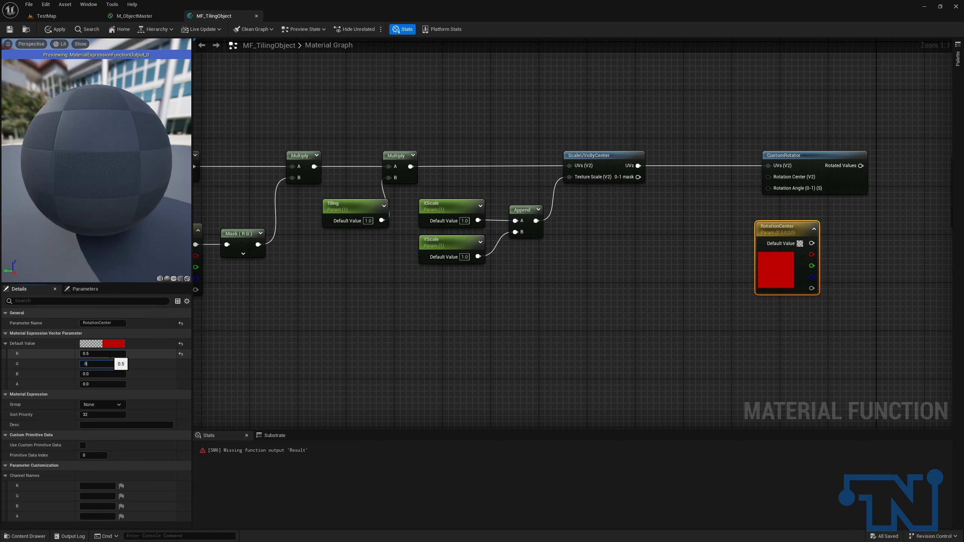
type(".5")
key("Return")
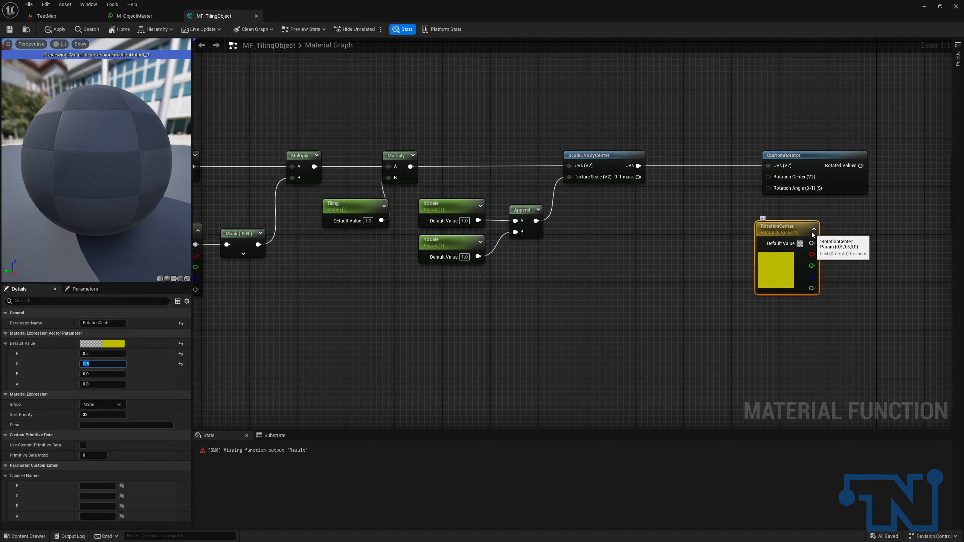
Collapse RotationCenter's preview, connect its output to CustomRotator's Rotation Center input, and place it directly beneath that node.
left_click(814, 229)
left_click_drag(812, 243, 779, 178)
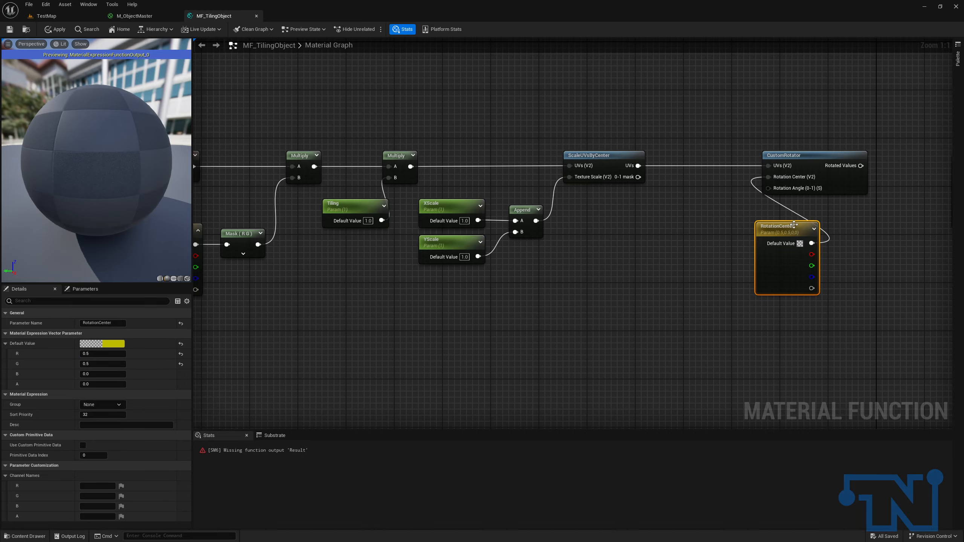
left_click_drag(793, 231, 799, 208)
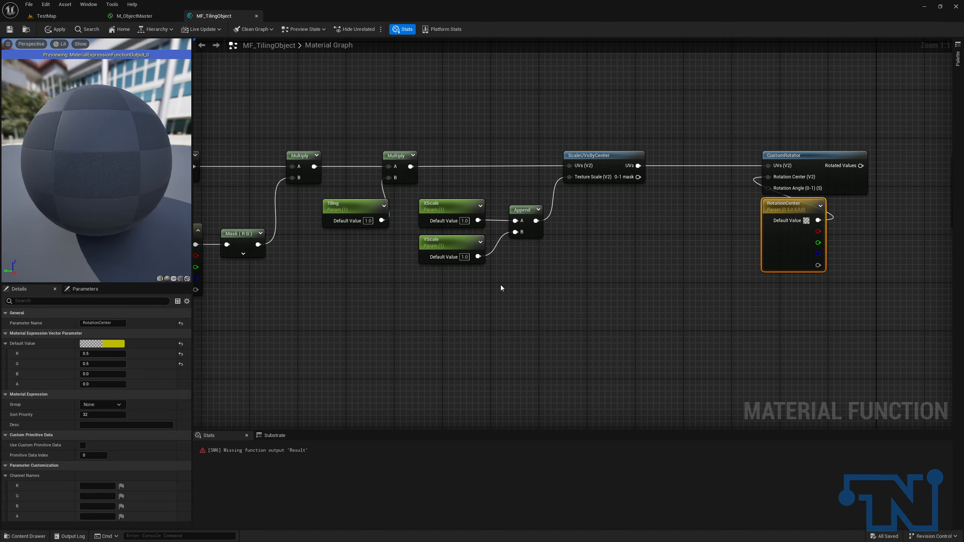
Assign the RotationCenter parameter to the 00 - Global group.
left_click(114, 405)
left_click(93, 412)
left_click(729, 299)
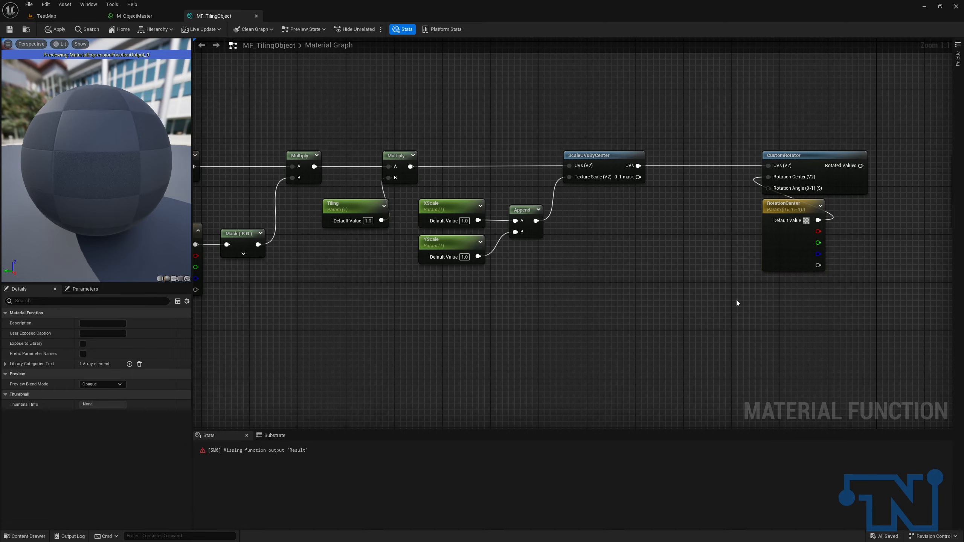
Add a scalar parameter named RotationAngle below the rotation nodes and set its slider maximum to 1.0.
left_click(708, 287)
type("RotationAngle")
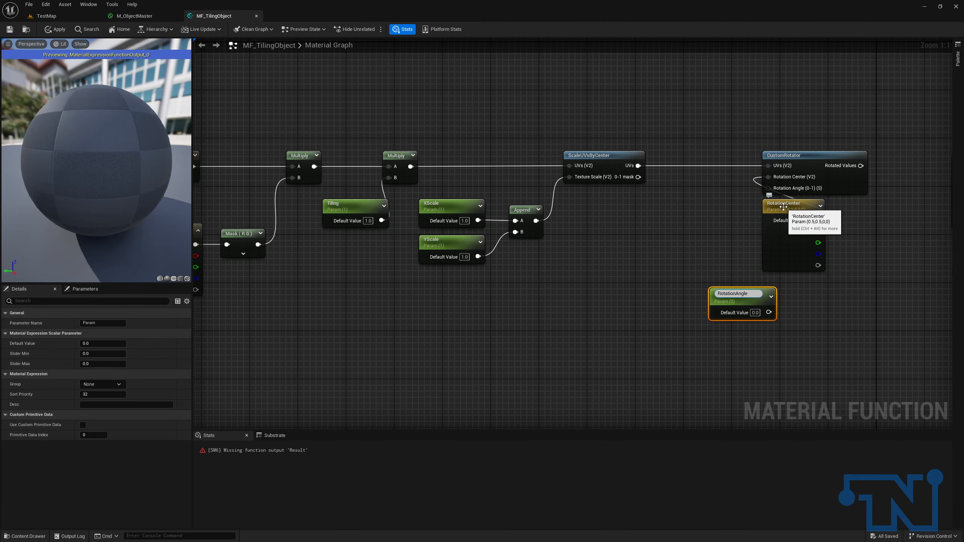
key("Return")
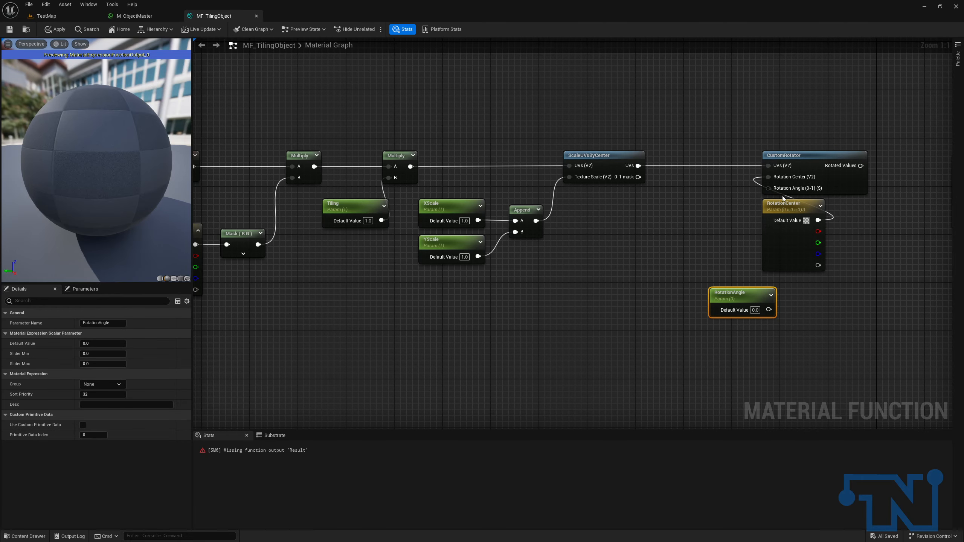
left_click(105, 364)
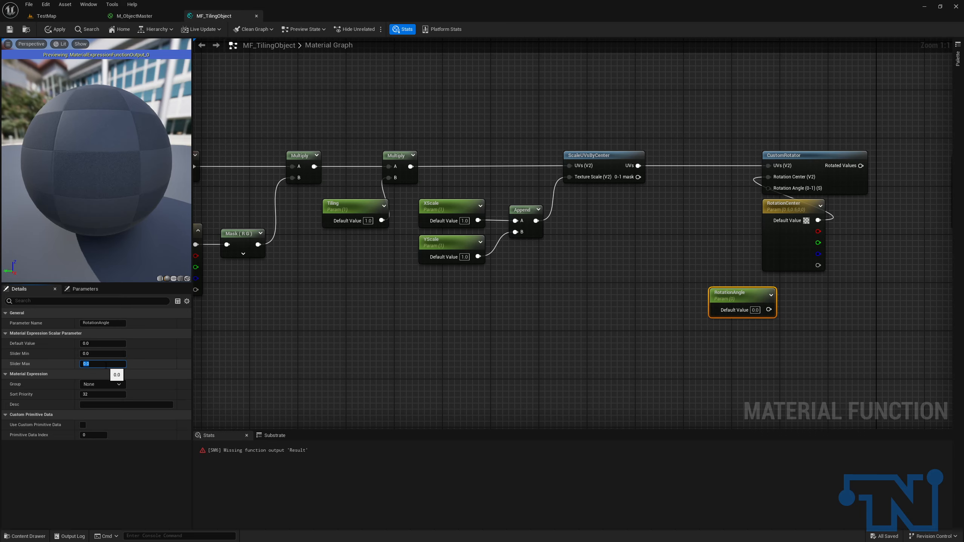
left_click(690, 336)
Feed RotationAngle into CustomRotator's Rotation Angle input from beneath RotationCenter, and assign it to the 00 - Global group.
left_click_drag(769, 310, 768, 188)
left_click_drag(732, 300, 785, 289)
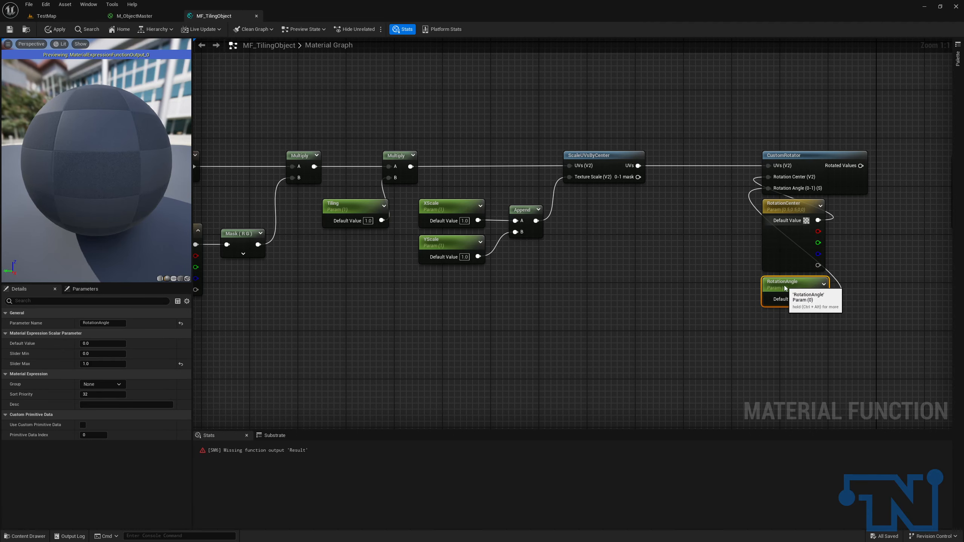
left_click(111, 392)
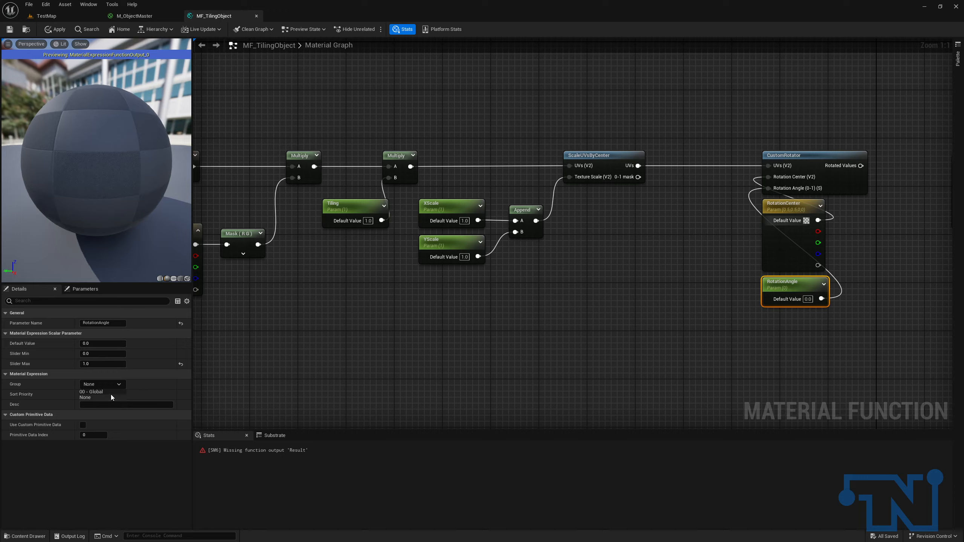
Align the whole node chain with Output Result, connect CustomRotator's Rotated Values to it, and apply and save the function.
scroll(418, 344, "down", 3)
left_click_drag(310, 197, 836, 307)
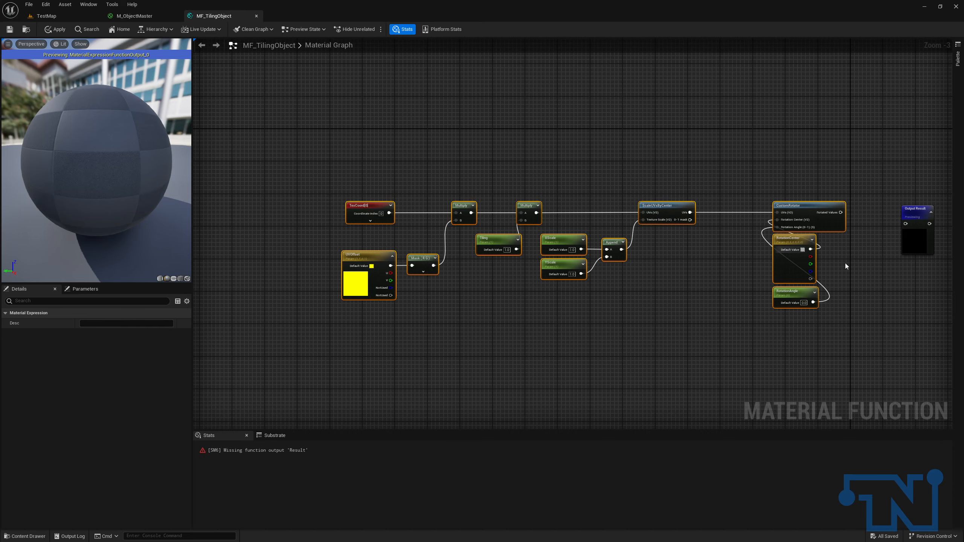
left_click_drag(817, 208, 905, 224)
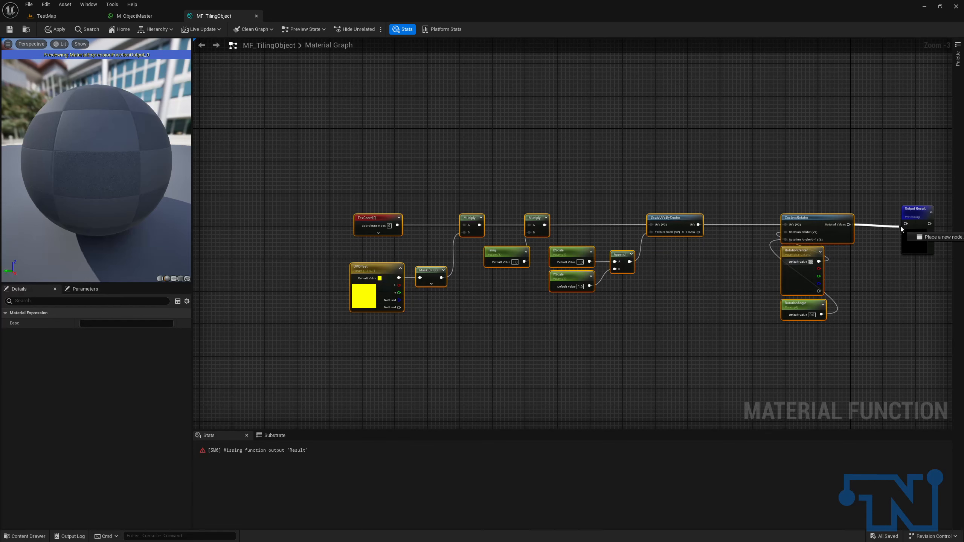
left_click(56, 29)
left_click(10, 31)
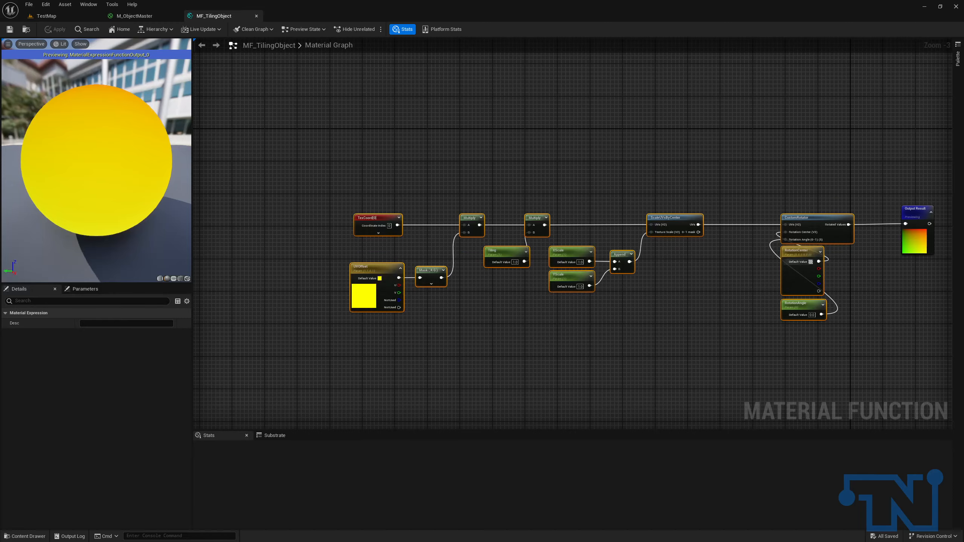
left_click(135, 16)
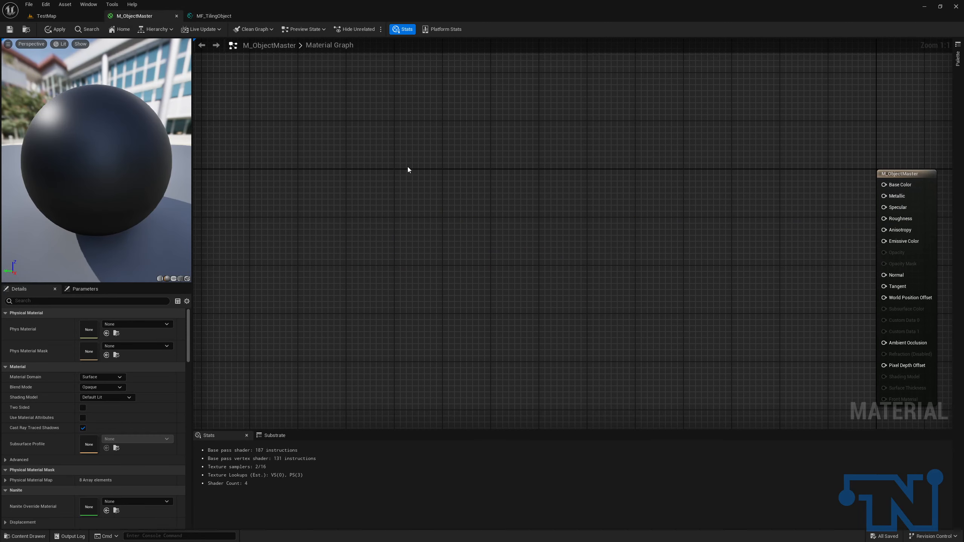
left_click(214, 16)
right_click_drag(692, 158, 513, 139)
left_click(673, 153)
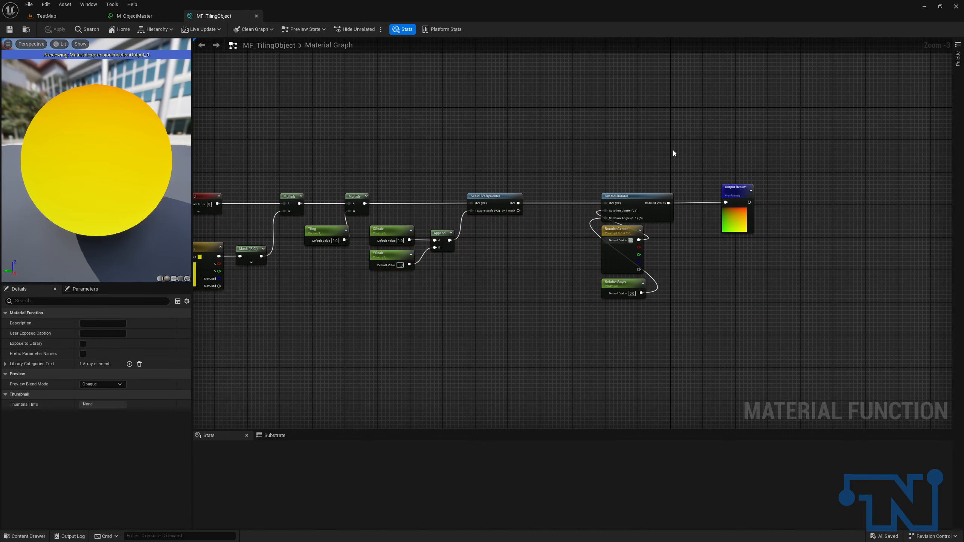
left_click(732, 188)
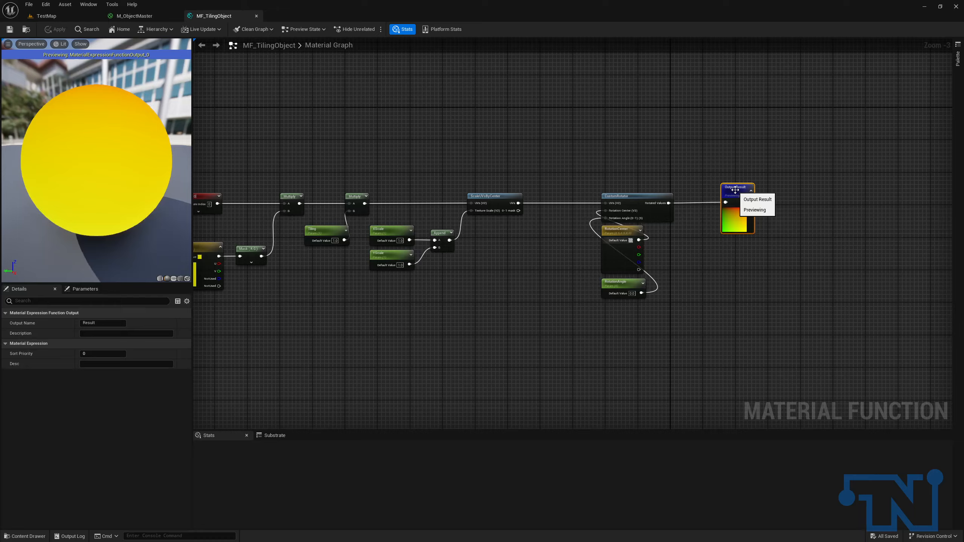
Enable Expose to Library for the MF_TilingObject function and expand its library categories text.
left_click(636, 124)
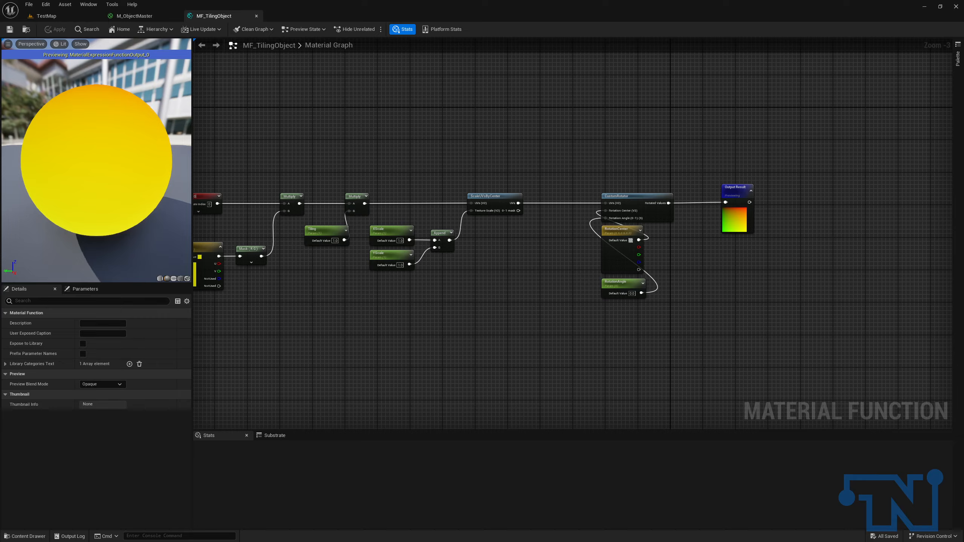
left_click(83, 344)
left_click(6, 364)
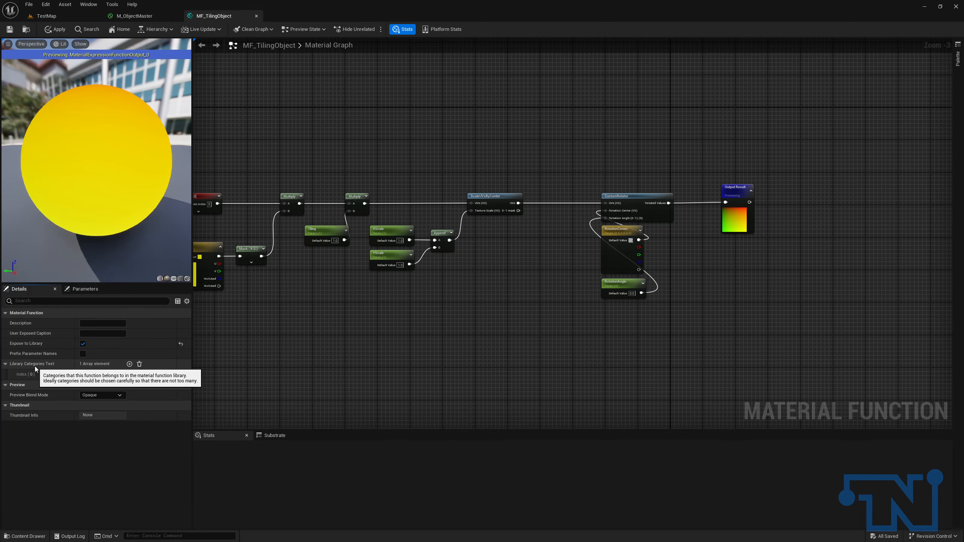
left_click(91, 374)
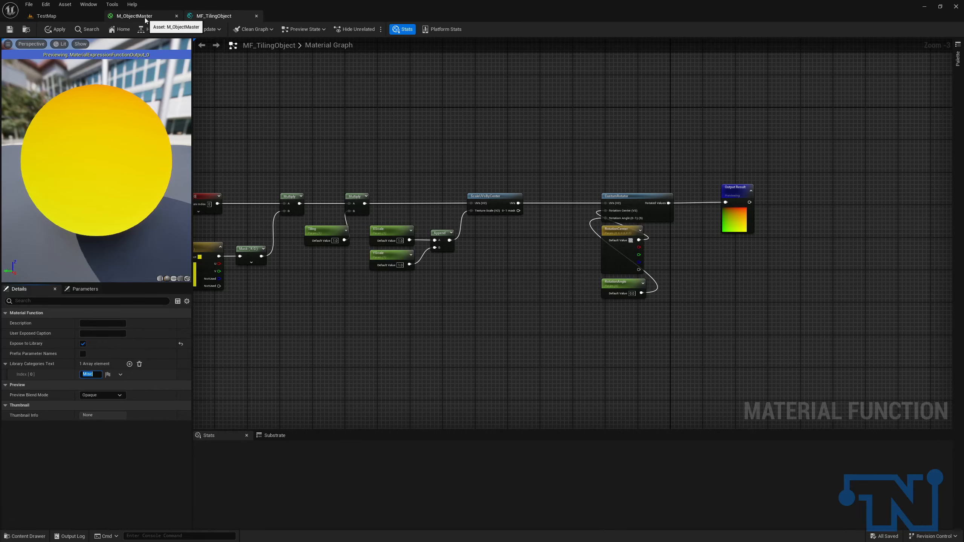
Search the function graph's node list for "scale uvs" to check which category ScaleUVsByCenter is filed under.
left_click(563, 266)
left_click(507, 199)
right_click(498, 277)
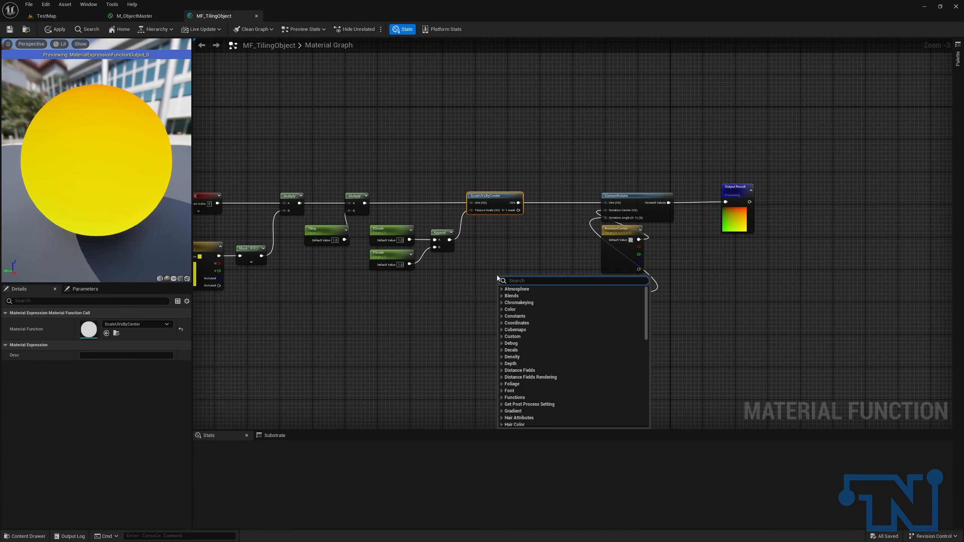
type("scale uvs")
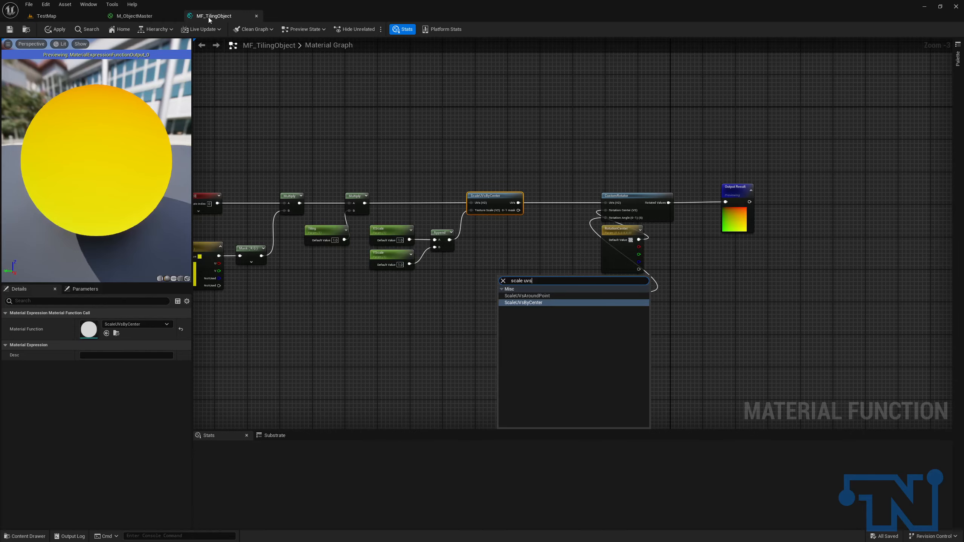
Switch to the M_ObjectMaster material graph.
left_click(143, 20)
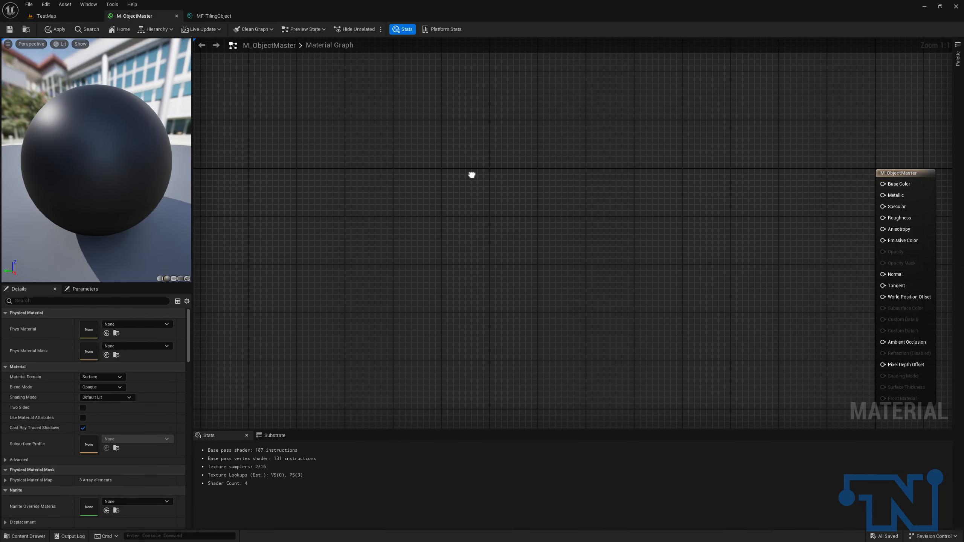
right_click_drag(472, 175, 589, 173)
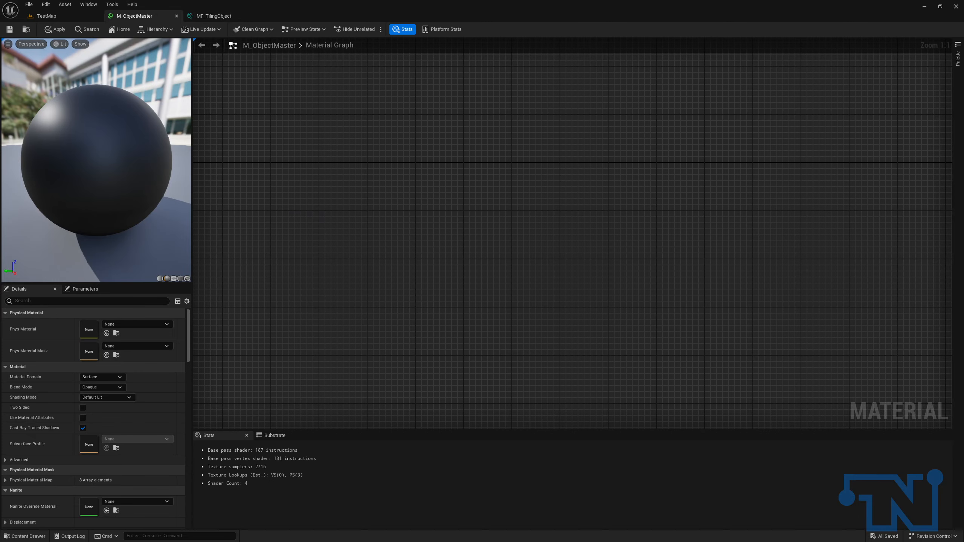
right_click_drag(640, 135, 592, 138)
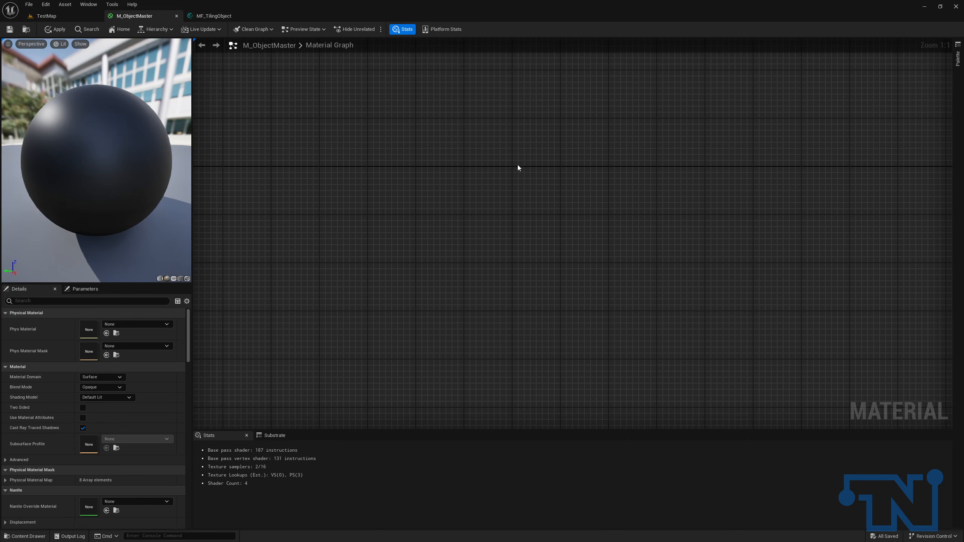
right_click(395, 176)
type("tili")
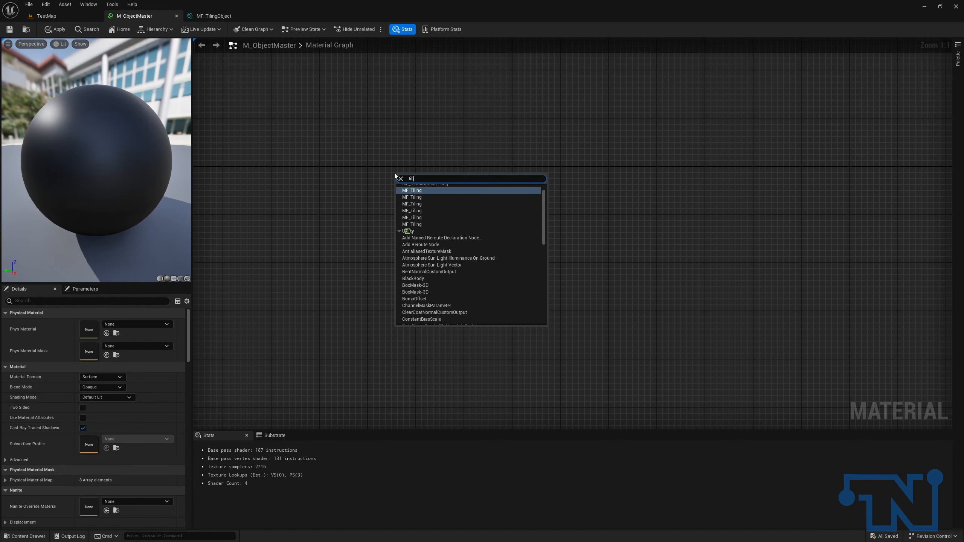
type("ng")
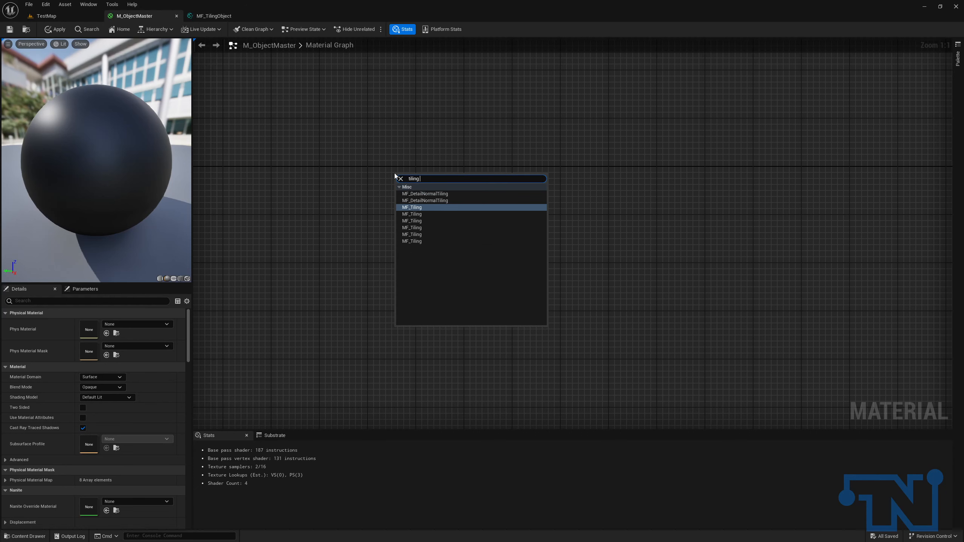
type(" obj")
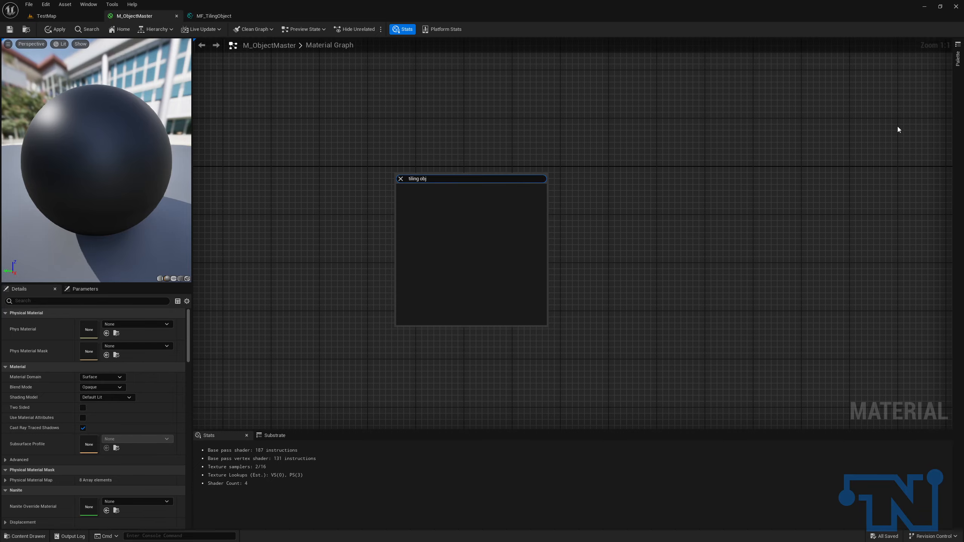
left_click(868, 121)
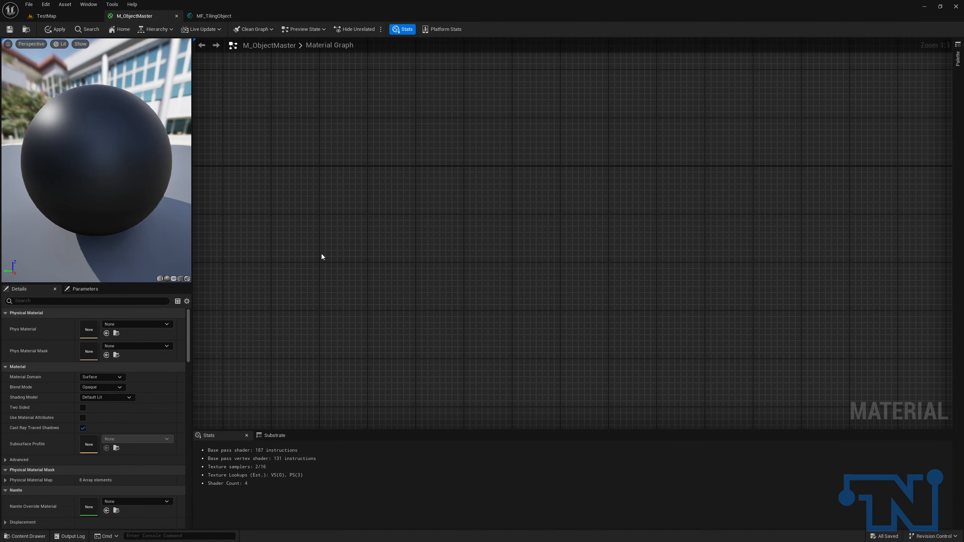
Add an MF_TilingObject function node in the empty area of the M_ObjectMaster graph.
right_click(294, 180)
type("til")
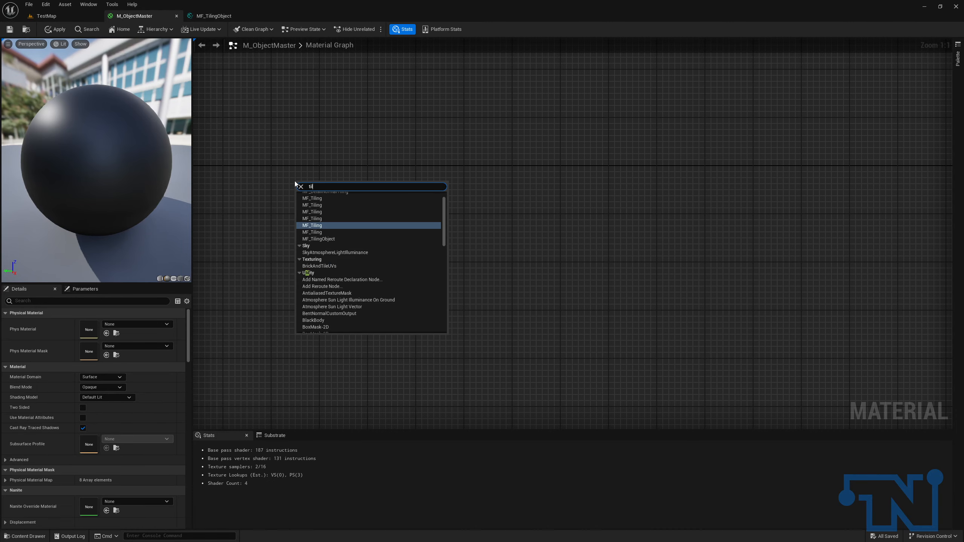
type("ing ob")
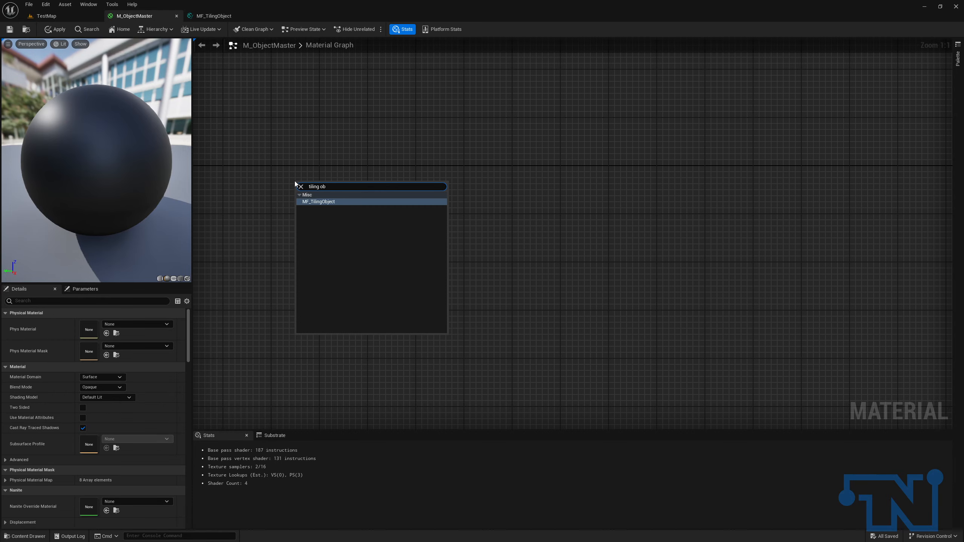
left_click(312, 204)
Save the MF_TilingObject function and return to the M_ObjectMaster graph.
left_click(212, 15)
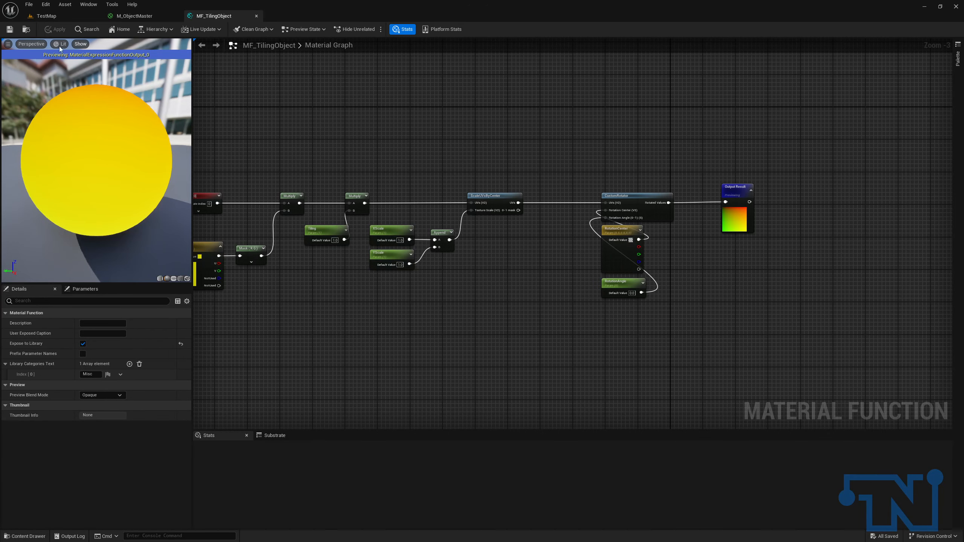
left_click(10, 29)
left_click(134, 15)
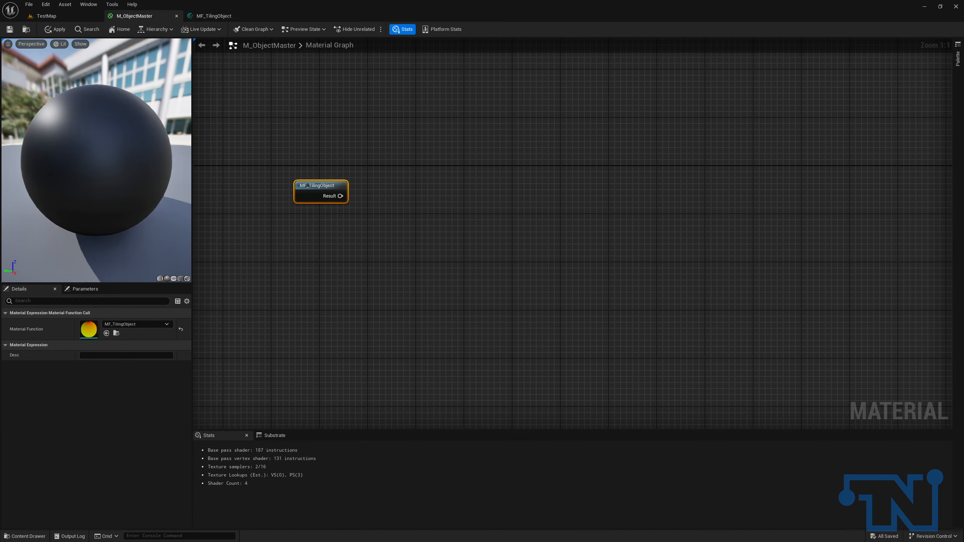
left_click_drag(343, 199, 472, 292)
key("Escape")
left_click(383, 192)
left_click_drag(317, 185, 269, 170)
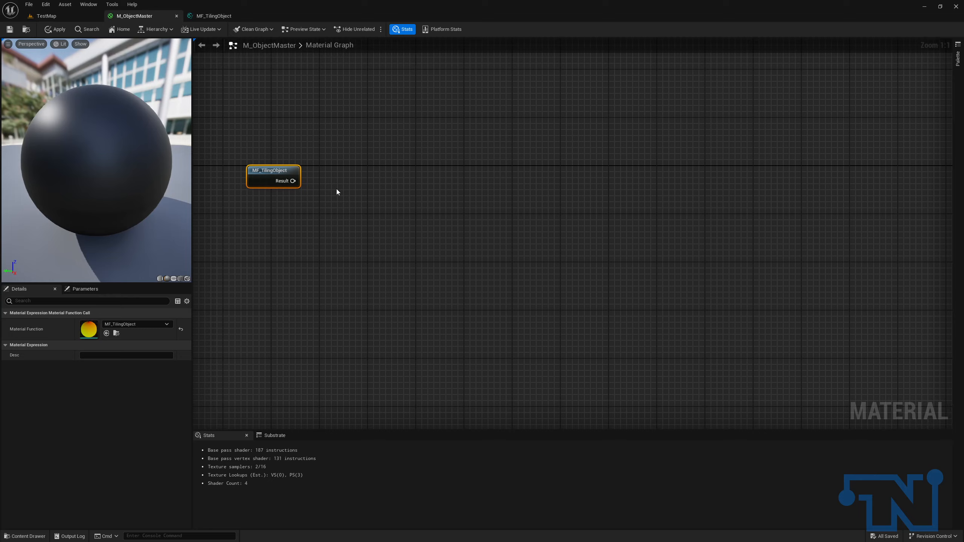
left_click_drag(293, 181, 340, 185)
left_click(314, 163)
Open MF_TilingObject from its node, rename its Result output to Tiling, and apply the change before returning to M_ObjectMaster.
left_click(282, 172)
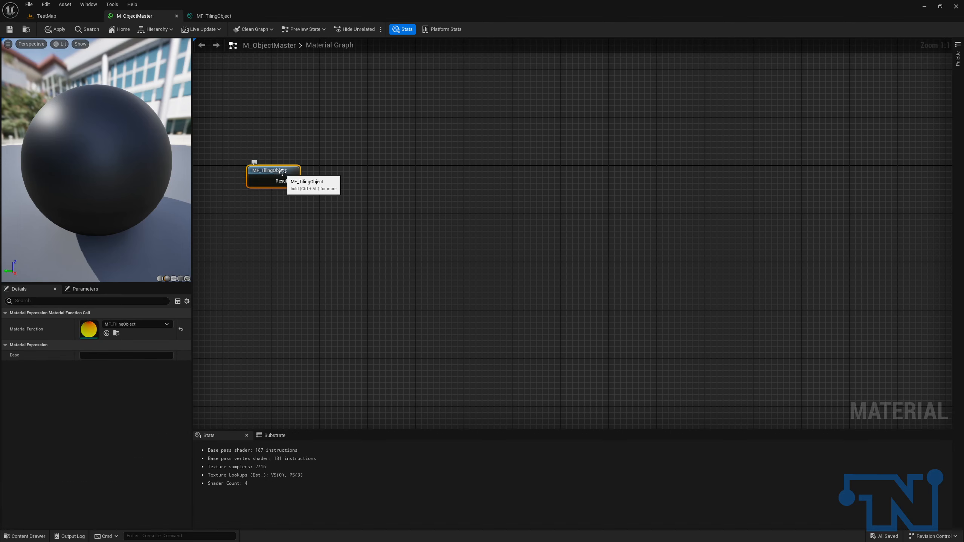
double_click(282, 172)
left_click(725, 188)
left_click(111, 323)
type("Tiling")
key("Return")
left_click(58, 30)
left_click(114, 17)
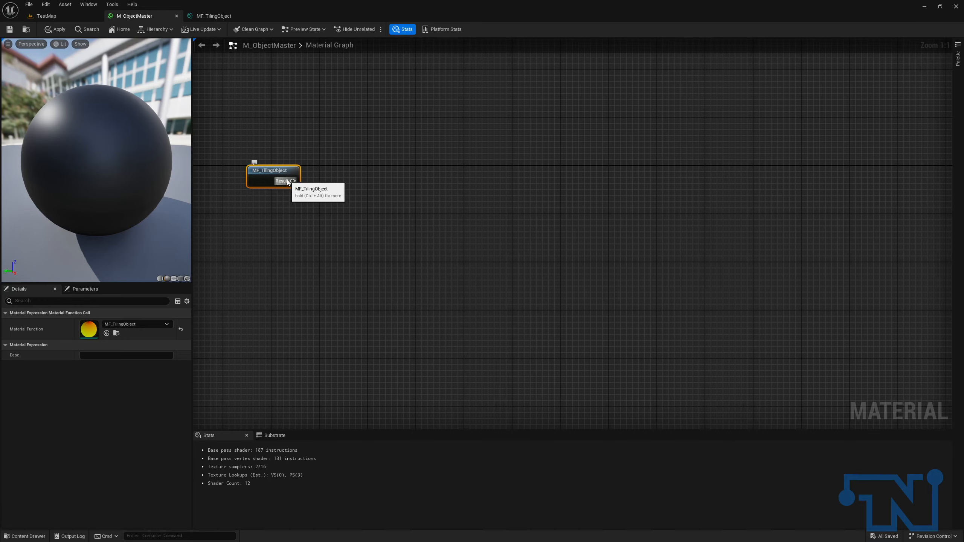
Delete the MF_TilingObject node from M_ObjectMaster and add a fresh one in its place.
right_click(264, 172)
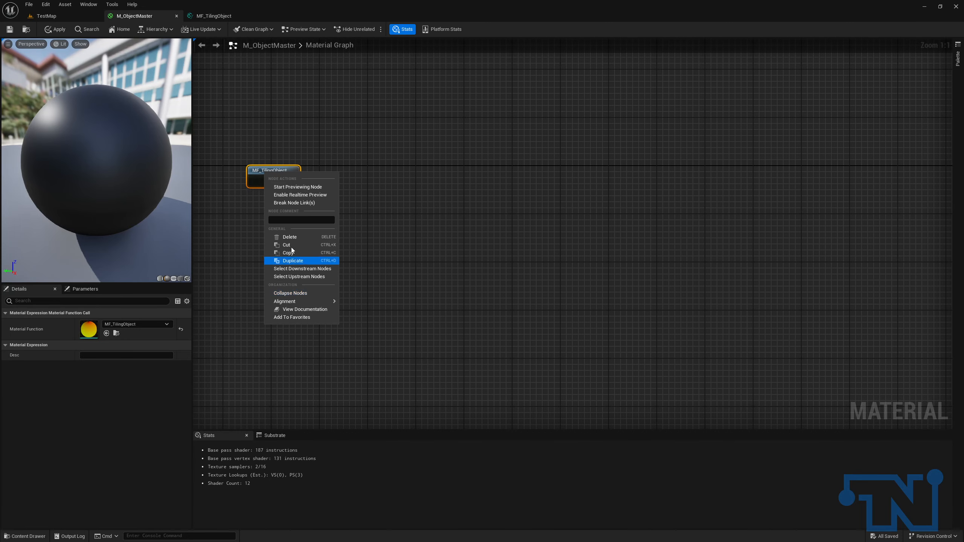
key("Escape")
key("Delete")
right_click(250, 185)
type("tilingob")
key("Return")
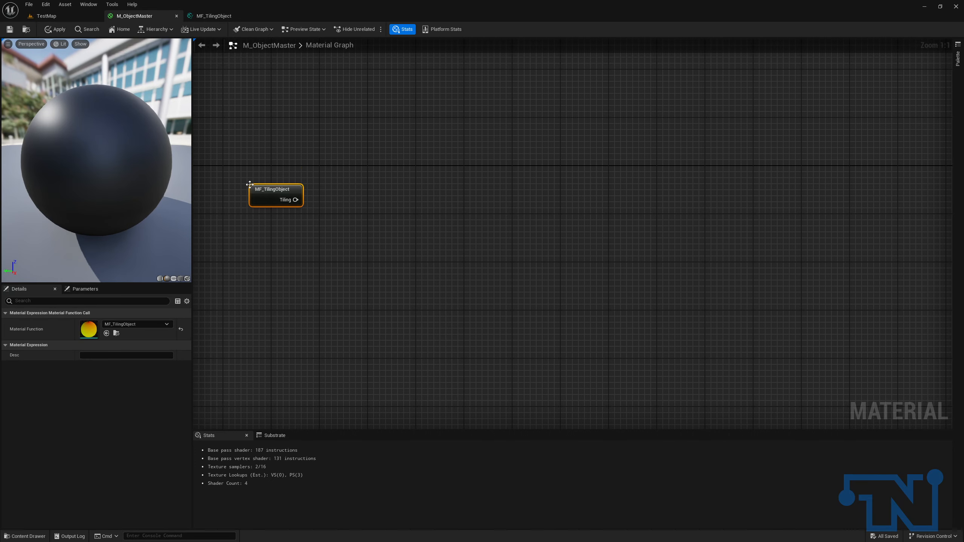
Reposition MF_TilingObject and create a named reroute declaration called Tiling, fed by its Tiling output.
left_click_drag(266, 189, 310, 178)
type("named reroute")
key("Return")
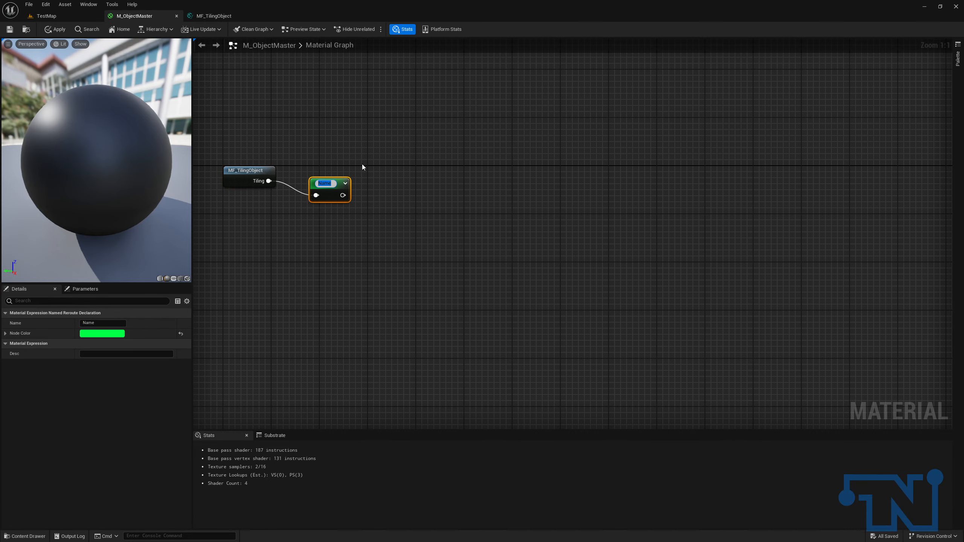
type("Tiling")
key("Return")
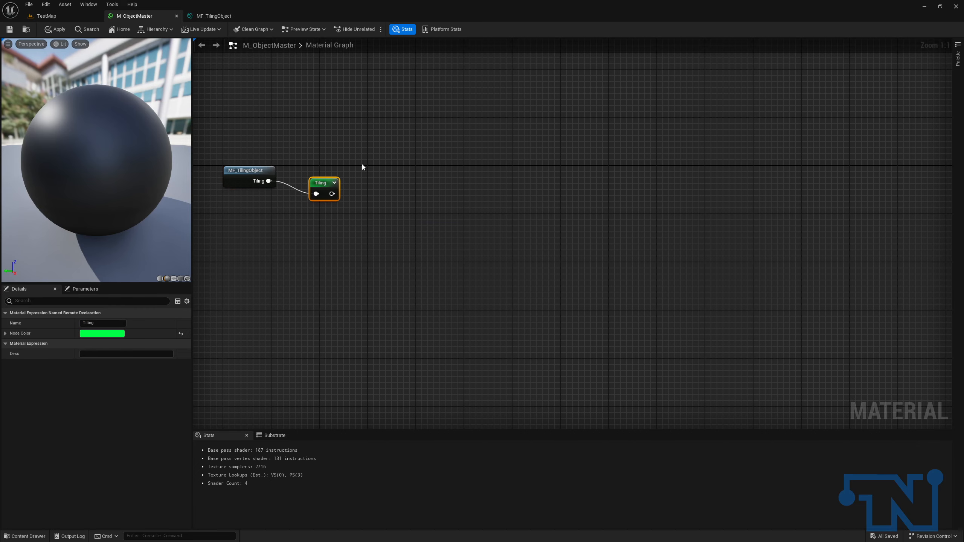
Reposition the Tiling reroute declaration beside MF_TilingObject and straighten the connection between the two nodes.
left_click_drag(328, 183, 323, 167)
left_click_drag(226, 139, 342, 186)
key("q")
Add a Tiling named reroute usage node in the empty graph area below MF_TilingObject.
right_click_drag(385, 187, 449, 152)
right_click(274, 228)
type("tiling")
key("Return")
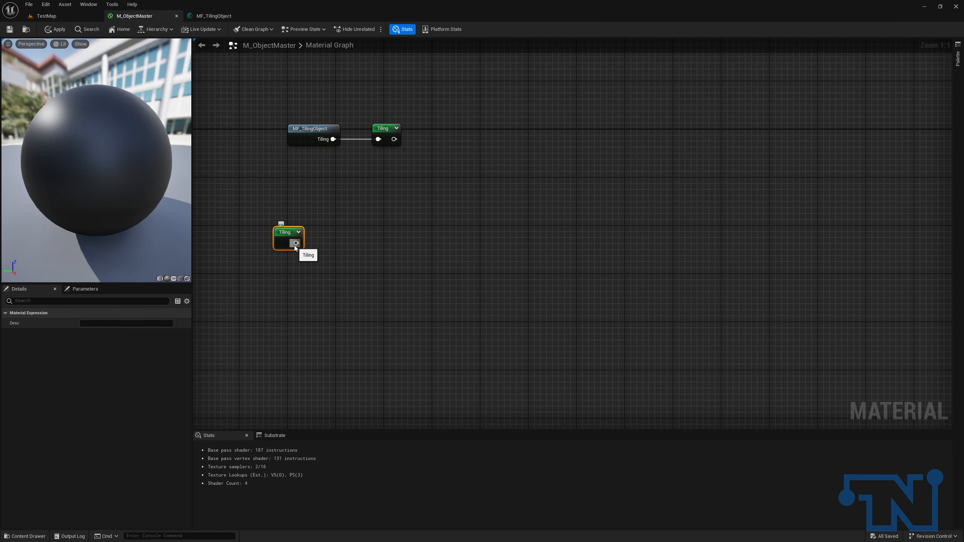
Trace the Tiling reroute usage node back to its declaration in the graph.
left_click(373, 118)
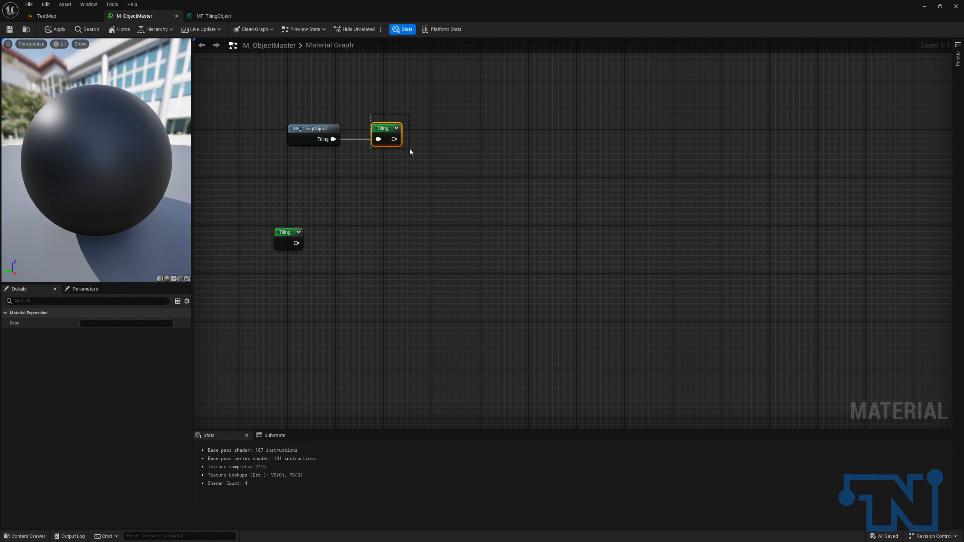
left_click_drag(387, 145, 400, 153)
left_click(400, 154)
mouse_move(376, 115)
left_mouse_down()
mouse_move(397, 140)
mouse_move(377, 129)
left_mouse_up()
left_click_drag(414, 176, 419, 171)
left_click_drag(286, 177, 271, 206)
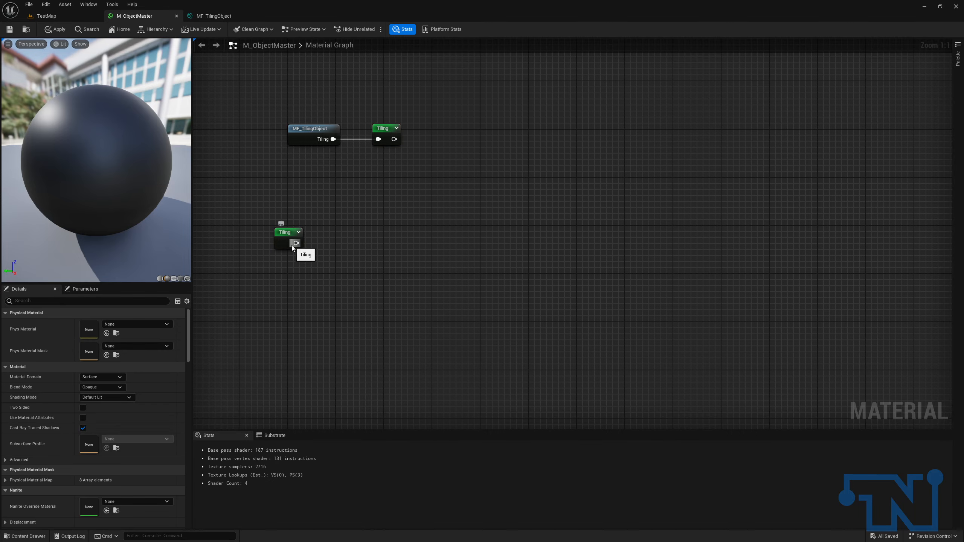
left_click(288, 235)
double_click(288, 235)
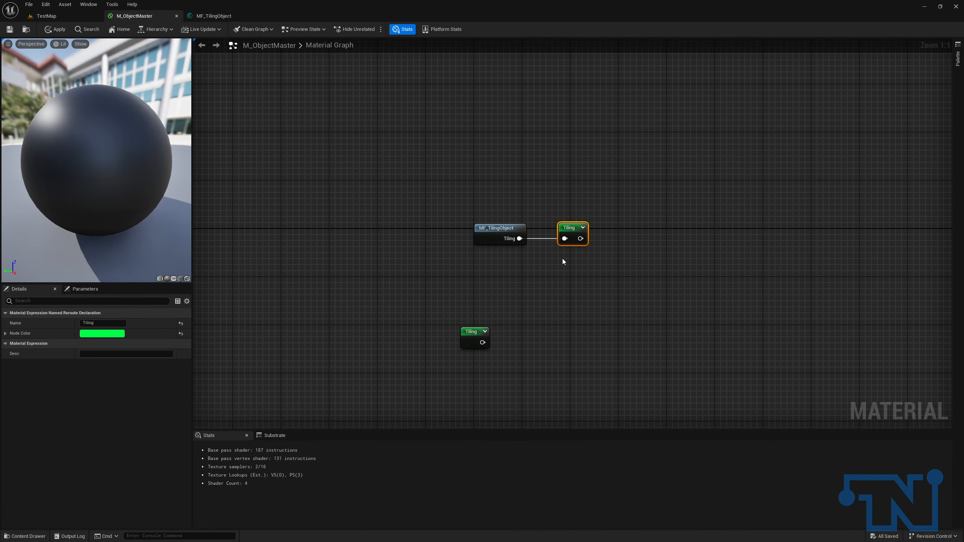
Move the Tiling usage node lower and enclose MF_TilingObject and its declaration in a comment titled "00 - Globals (Tiling)", then reposition the comment.
left_click_drag(431, 314, 497, 363)
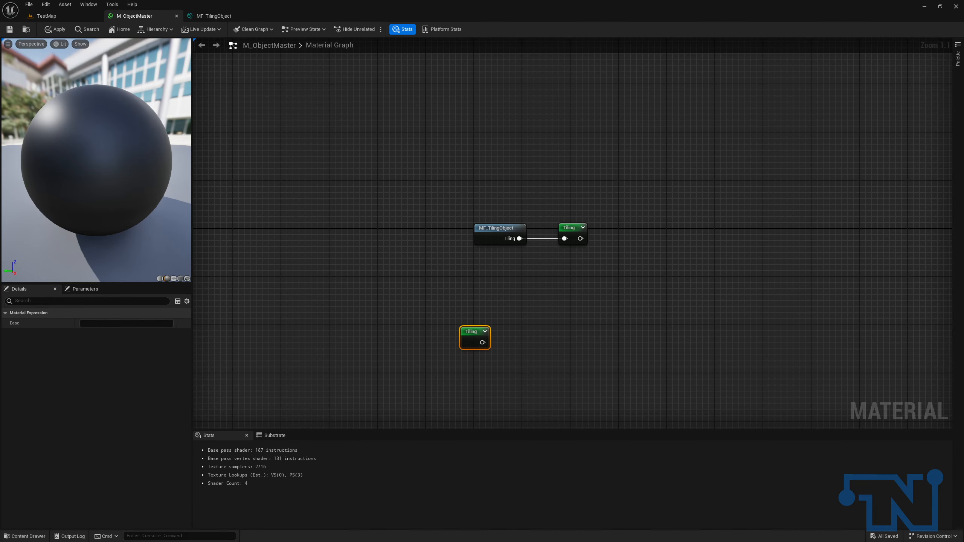
left_click_drag(470, 342, 490, 354)
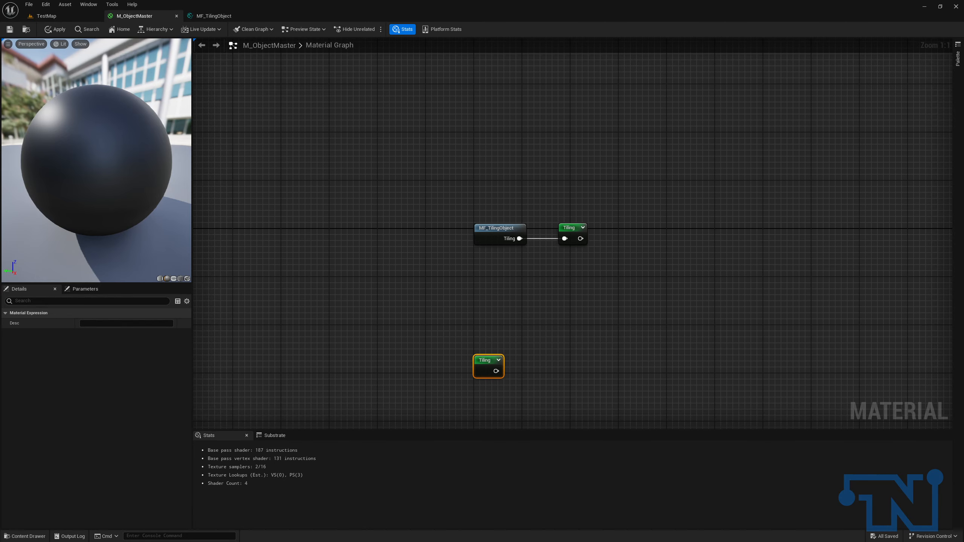
left_click_drag(449, 183, 658, 263)
type("c00 - ")
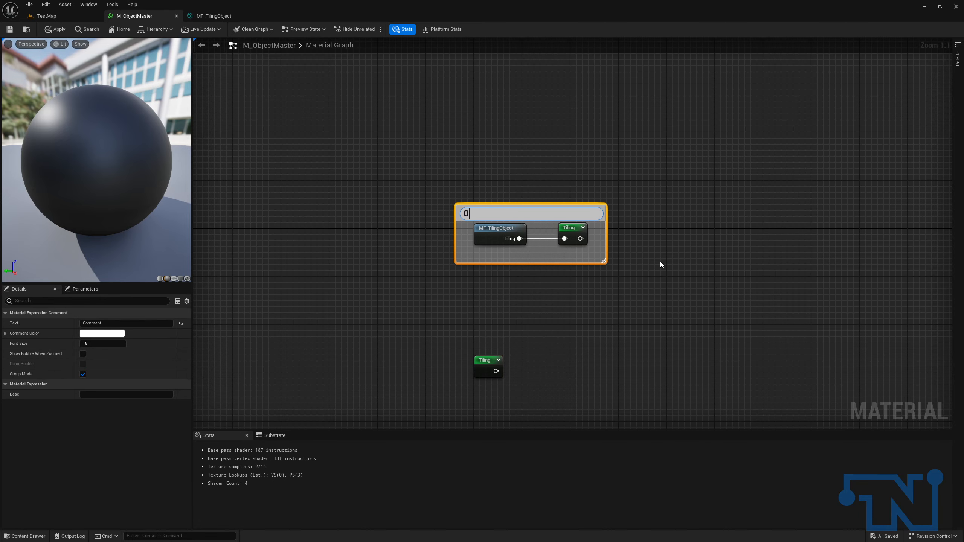
type("Globals (Tiling)")
key("Return")
left_click_drag(515, 215, 413, 112)
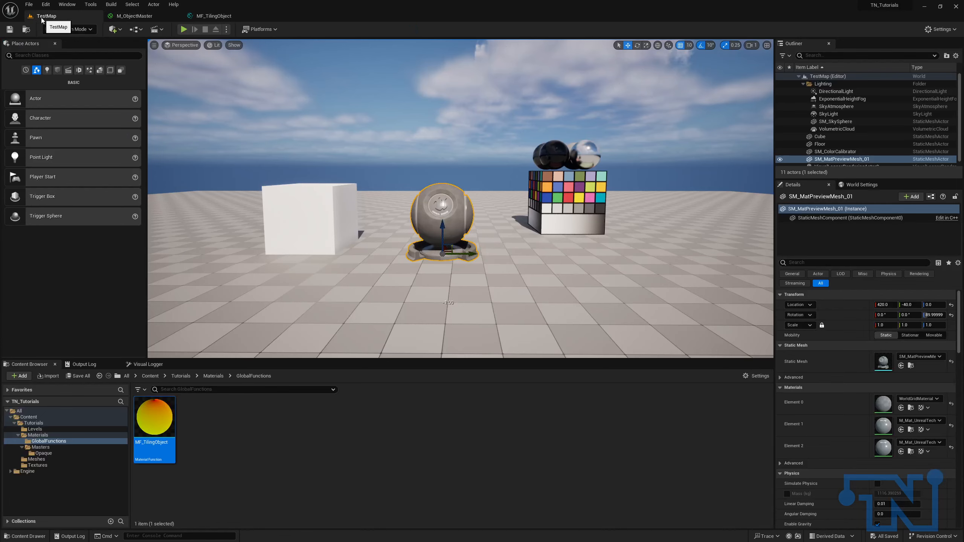
Create a material function named MF_TextureUV in the GlobalFunctions folder and open it for editing.
left_click(41, 17)
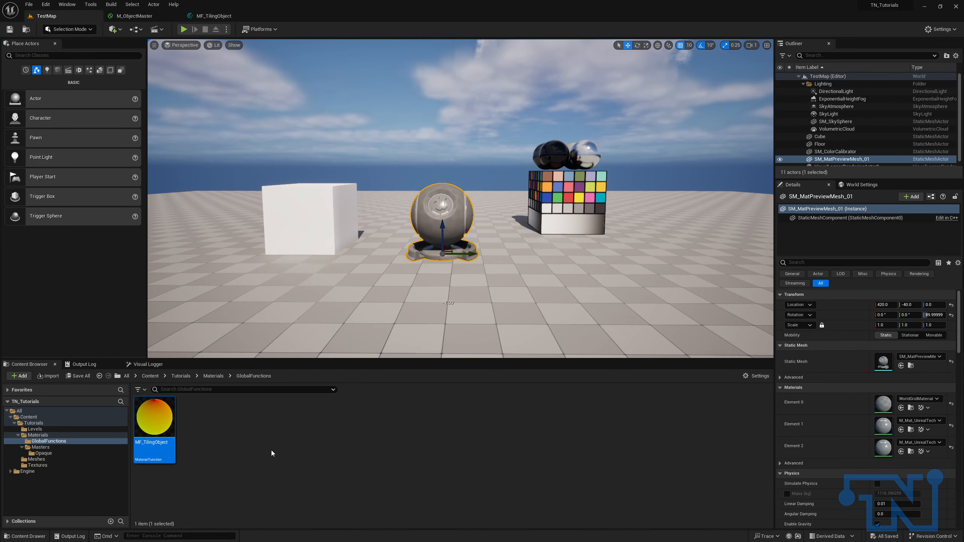
right_click(268, 424)
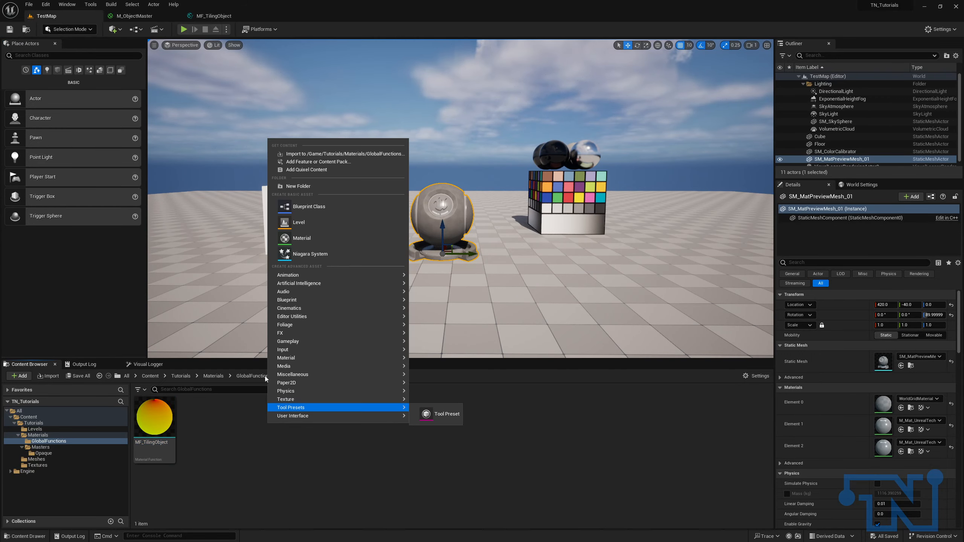
mouse_move(314, 323)
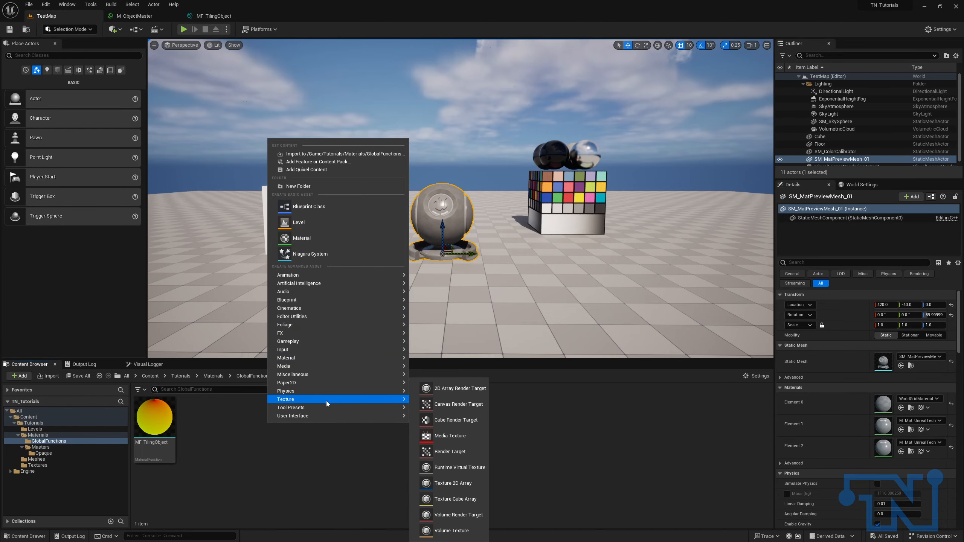
mouse_move(391, 361)
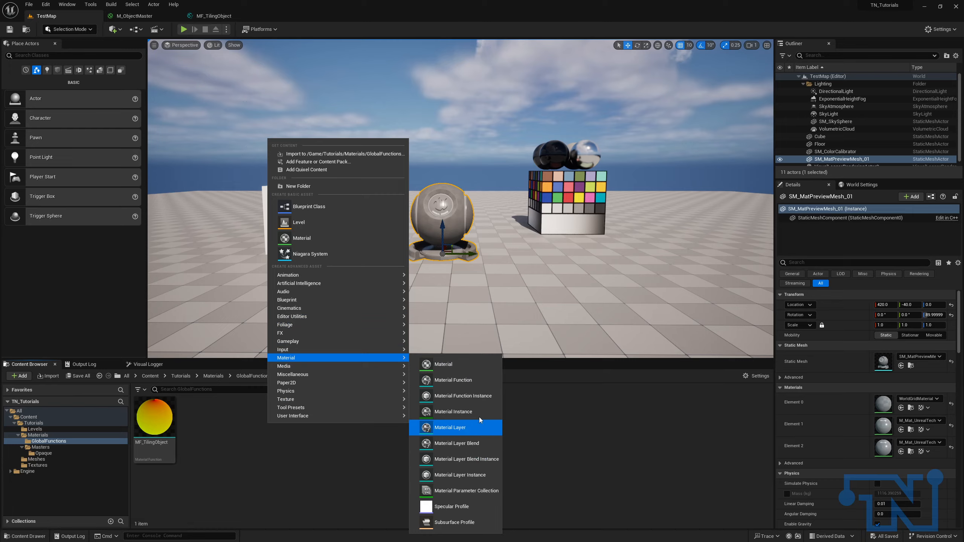
left_click(474, 381)
type("MF_TextureUV")
key("Return")
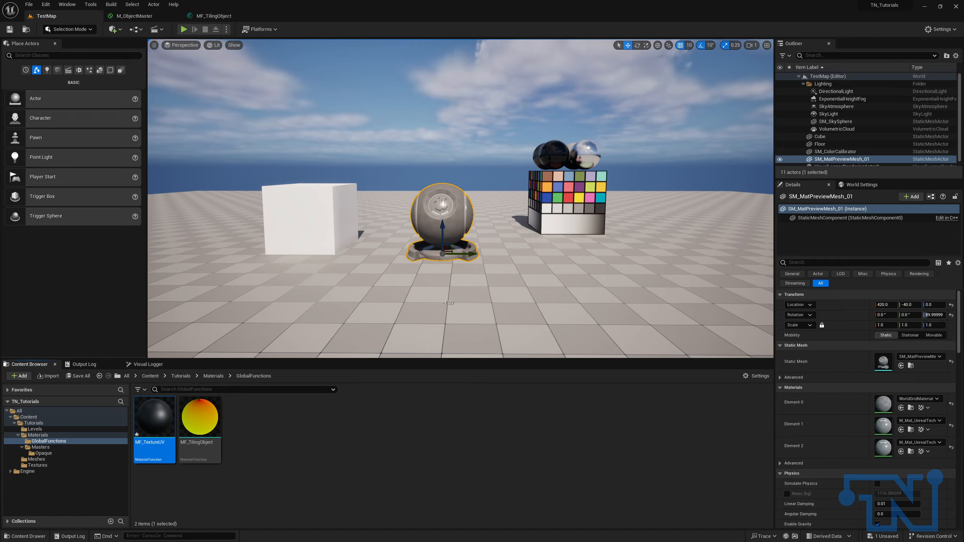
double_click(155, 422)
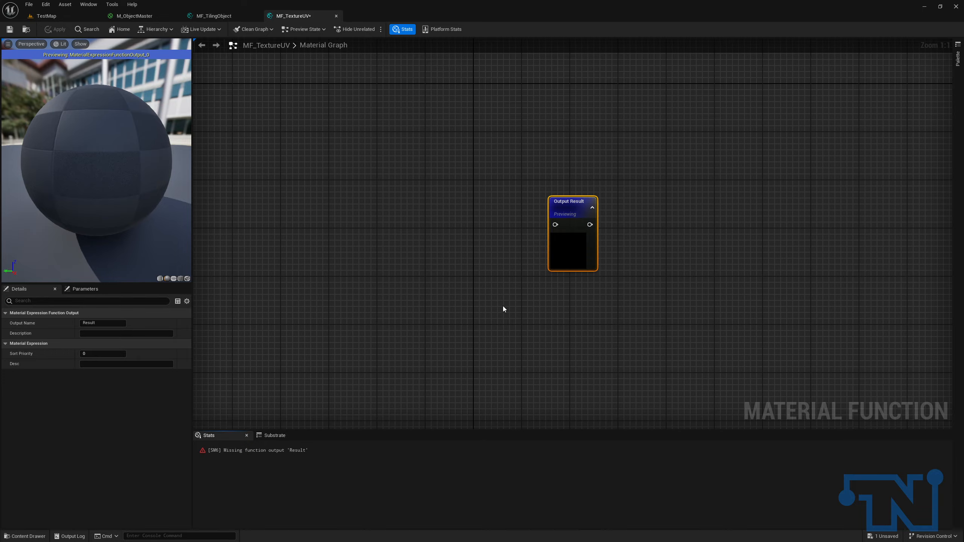
Add a Texture Sample node ahead of the Output Result node in MF_TextureUV.
right_click_drag(427, 274, 493, 253)
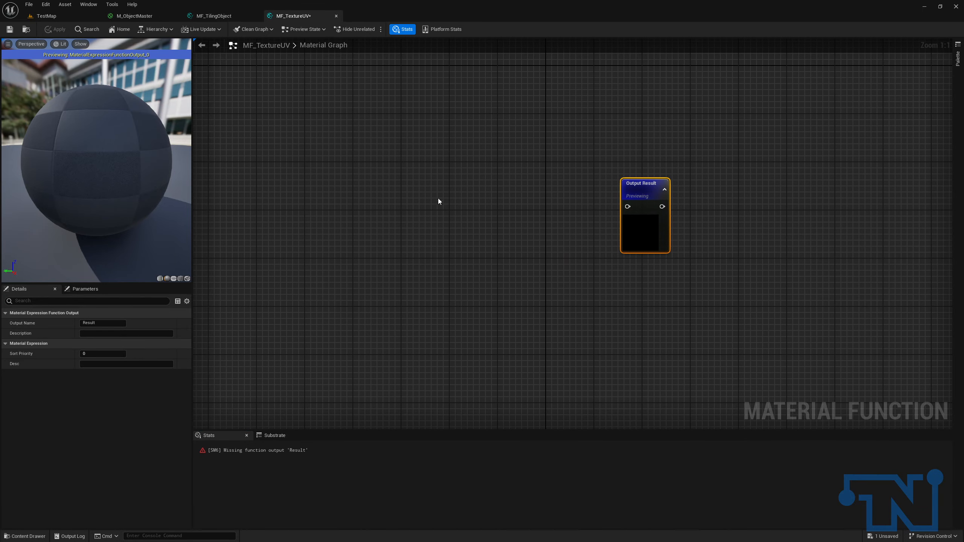
left_click(412, 185)
left_click_drag(457, 183, 469, 179)
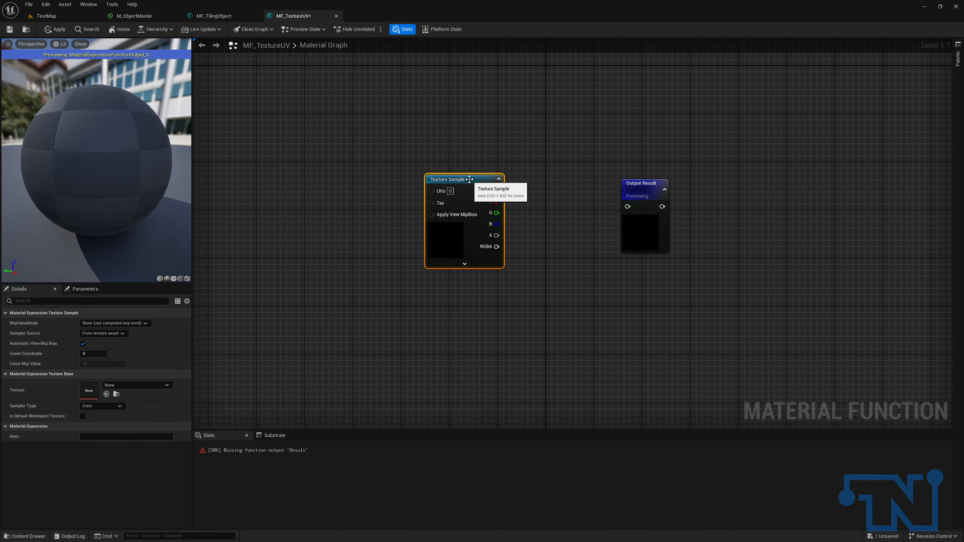
Examine the Sampler Source options of the Texture Sample node without changing the setting.
left_click(122, 333)
left_click(552, 313)
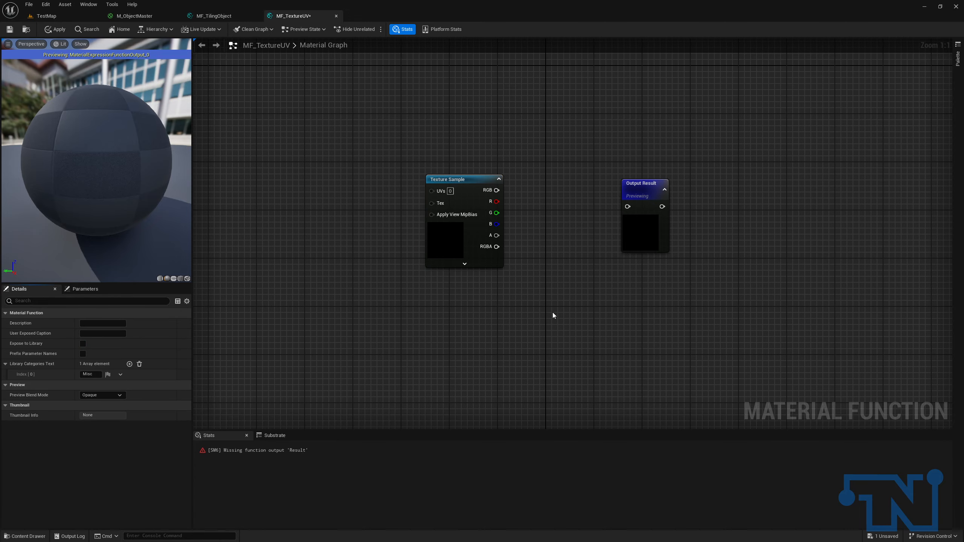
left_click(461, 179)
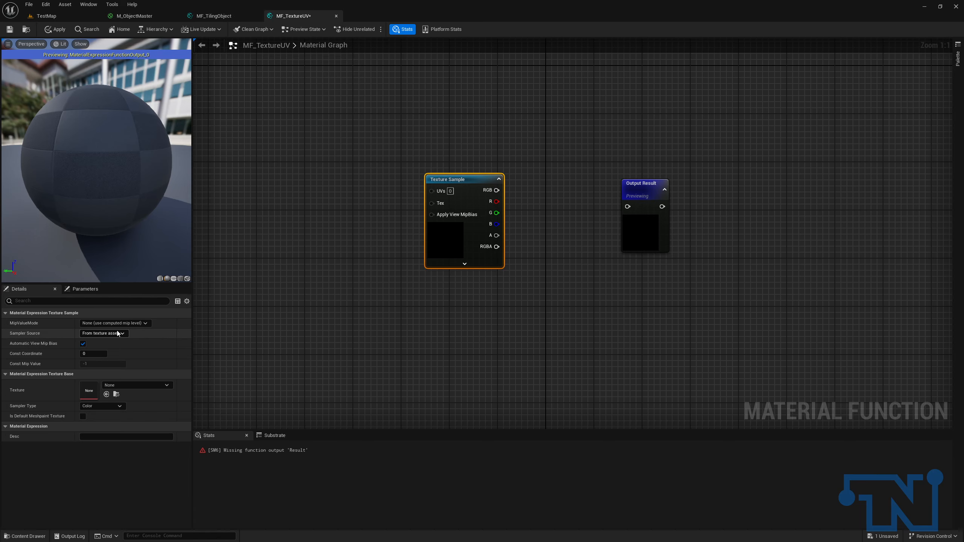
left_click(113, 333)
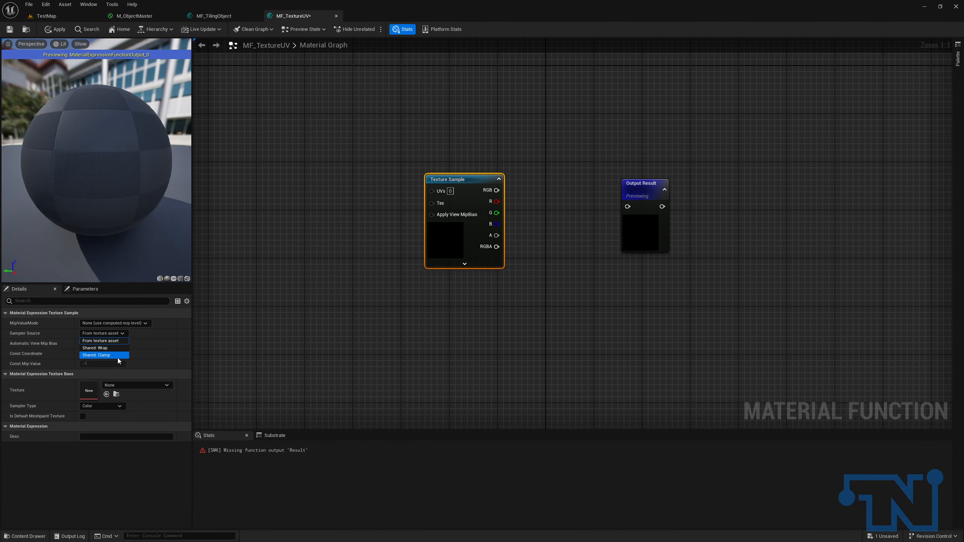
left_click(683, 384)
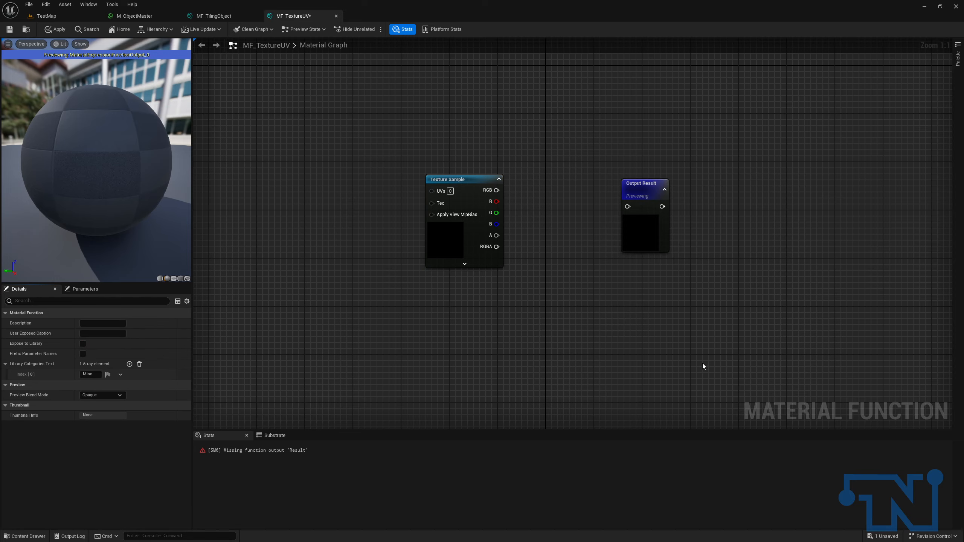
Connect the Texture Sample's RGB output to Output Result and straighten the connection between the nodes.
left_click_drag(496, 190, 628, 206)
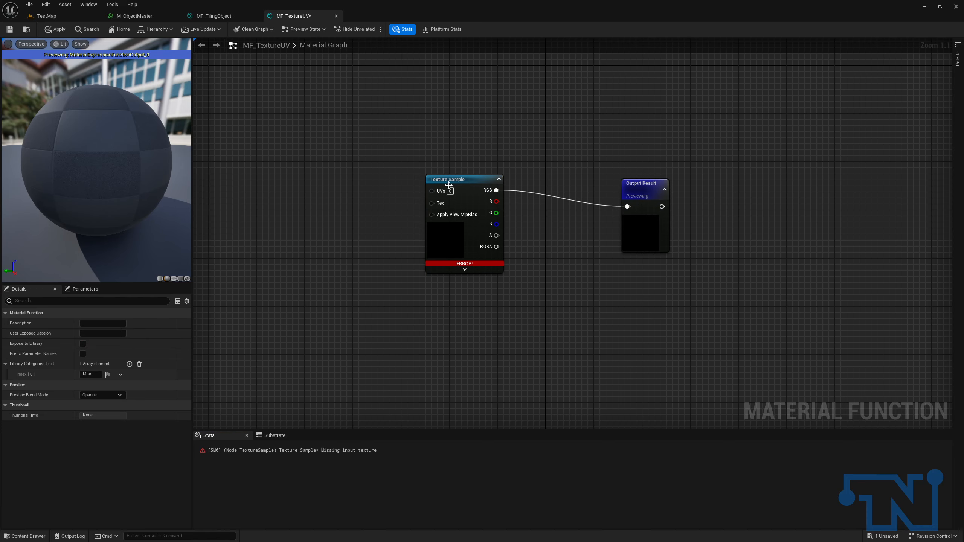
left_click_drag(456, 179, 462, 193)
left_click_drag(409, 174, 705, 230)
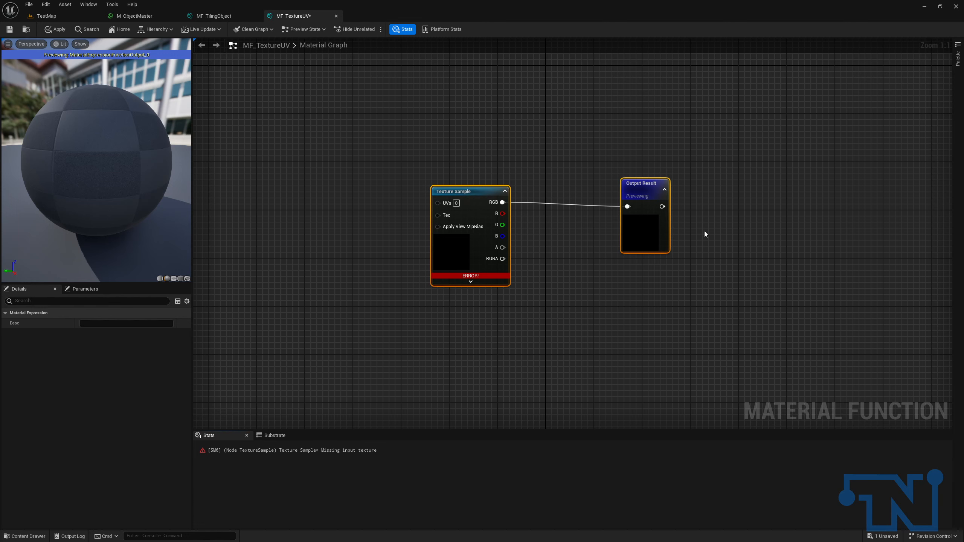
key("q")
left_click(645, 189)
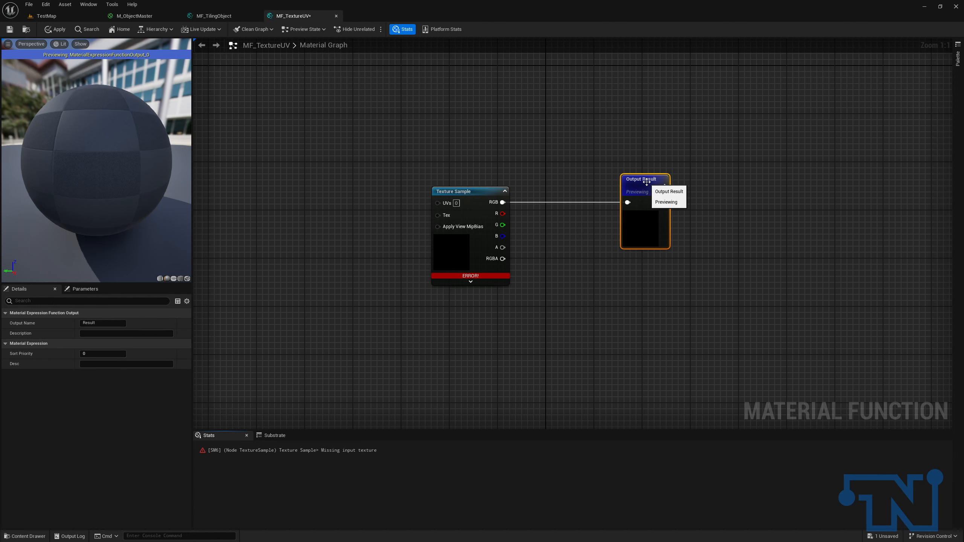
Add a FunctionInput node feeding the Texture Sample's Tex input and place it beside that node.
right_click_drag(387, 197, 544, 187)
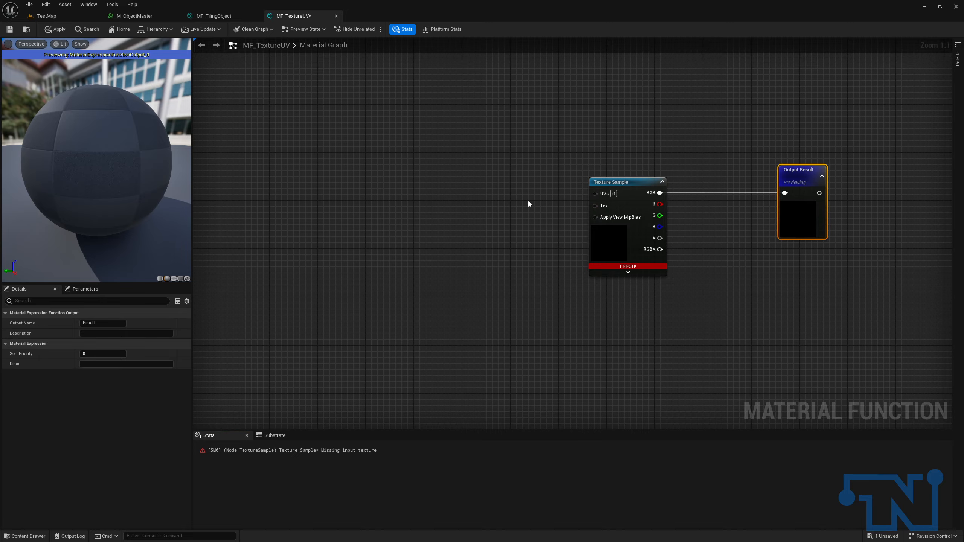
left_click(591, 242)
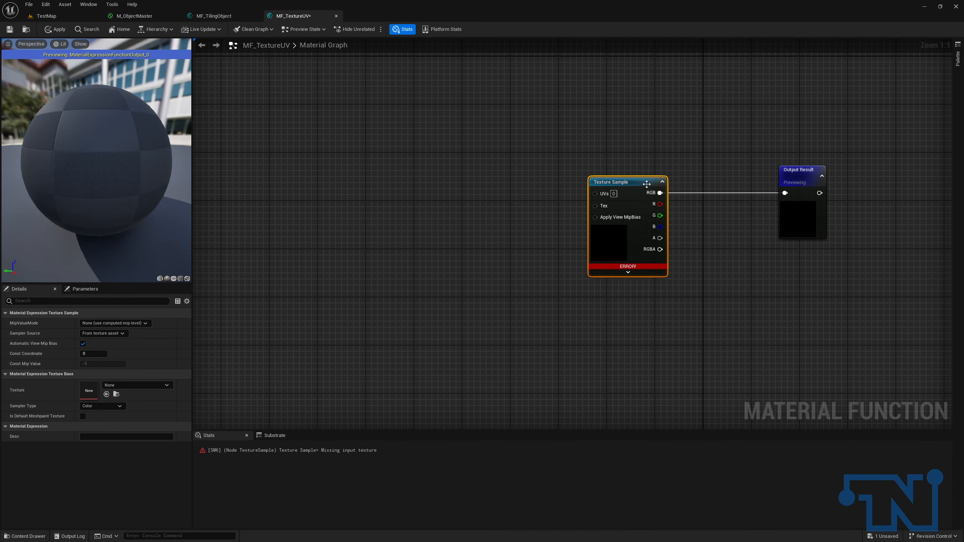
left_click_drag(574, 213, 505, 214)
type("functioninput")
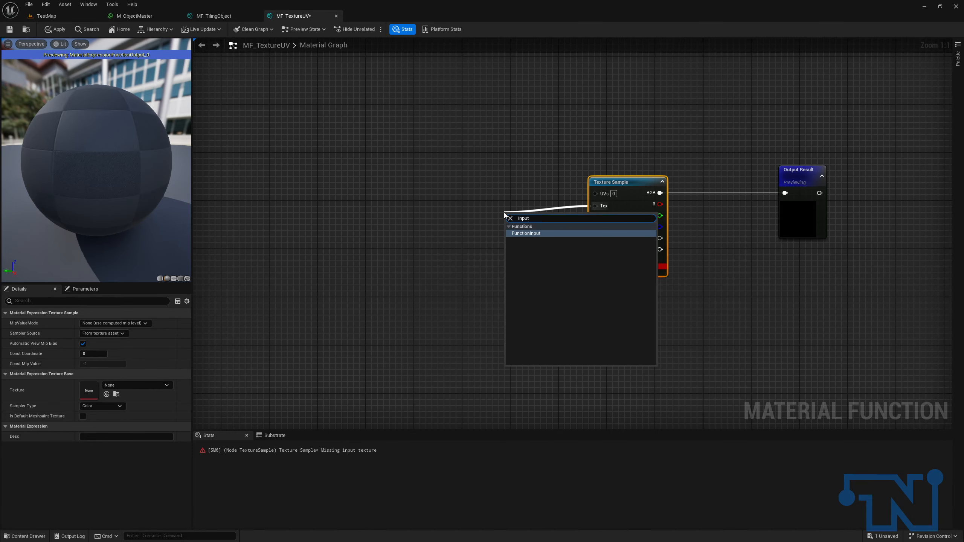
key("Return")
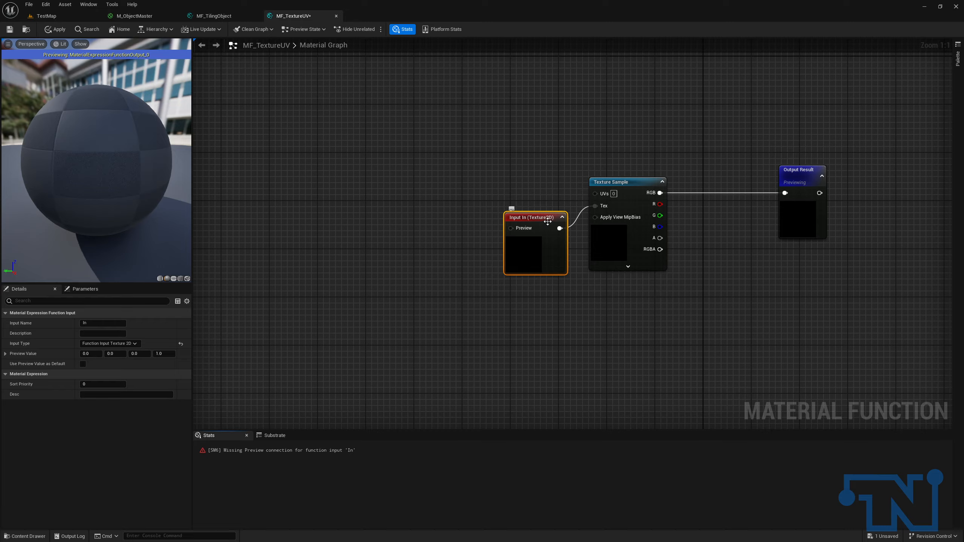
left_click_drag(555, 219, 543, 195)
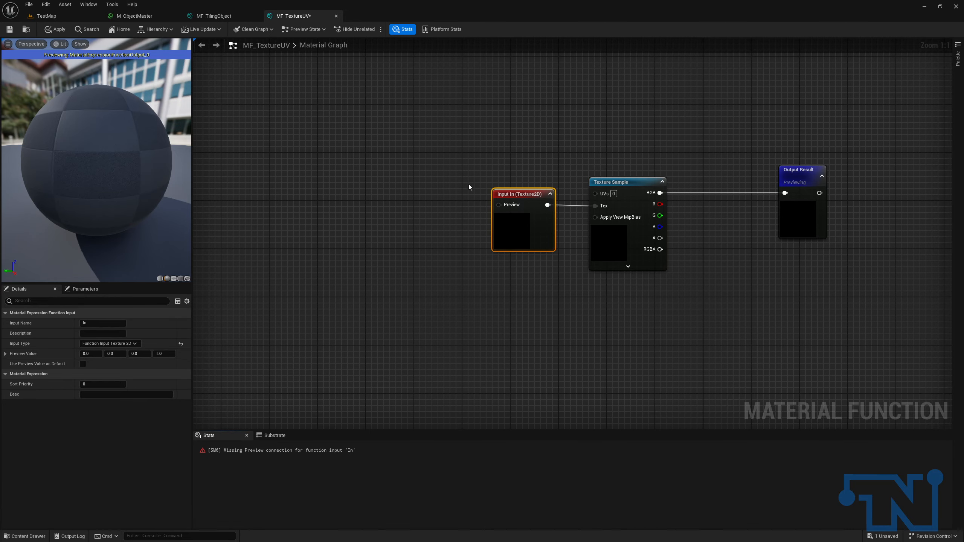
Name the Texture2D function input Texture and straighten its connection to the Texture Sample.
left_click_drag(419, 155, 561, 285)
left_click(113, 323)
type("Textu")
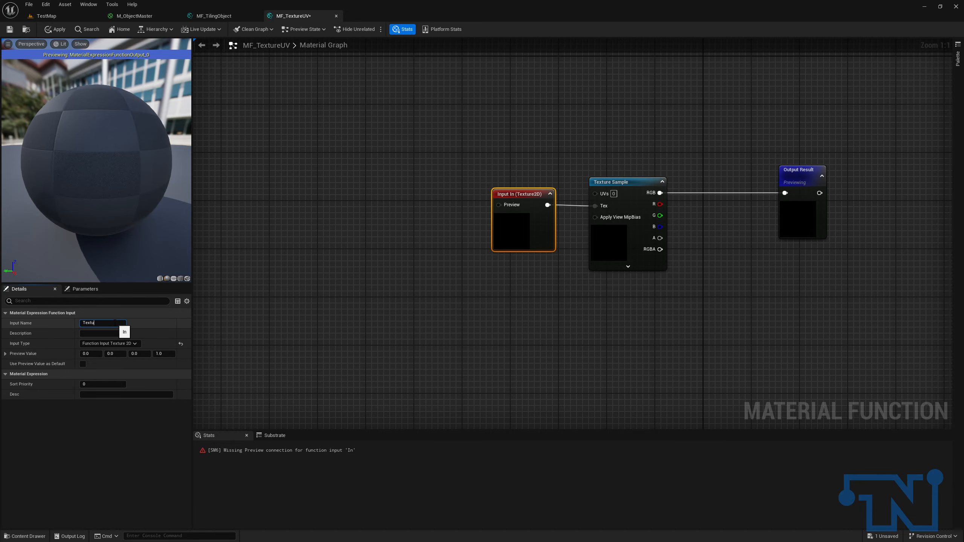
type("re")
key("Return")
left_click_drag(431, 183, 745, 260)
left_click(585, 231)
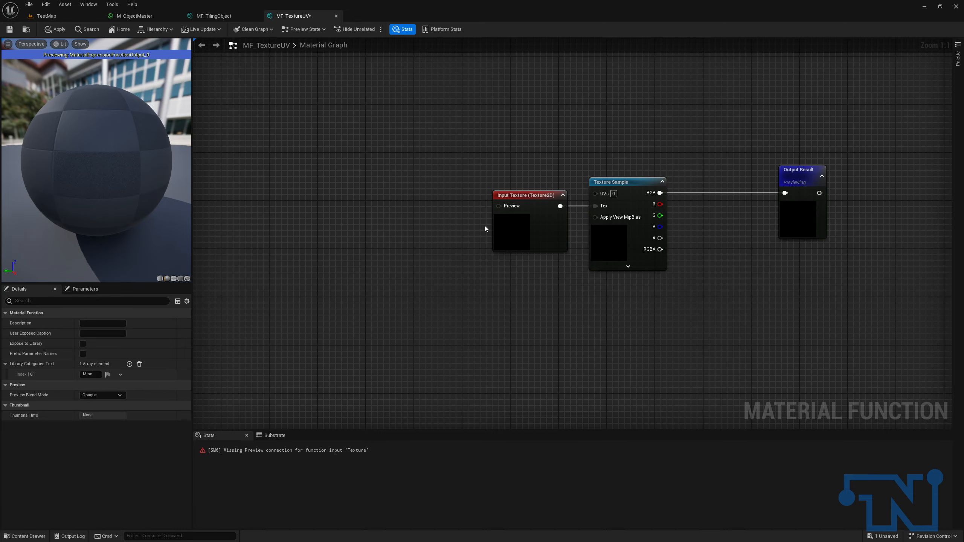
Add a Texture Object node, connect it to the Texture input's Preview pin, and line it up with that node.
left_click(517, 224)
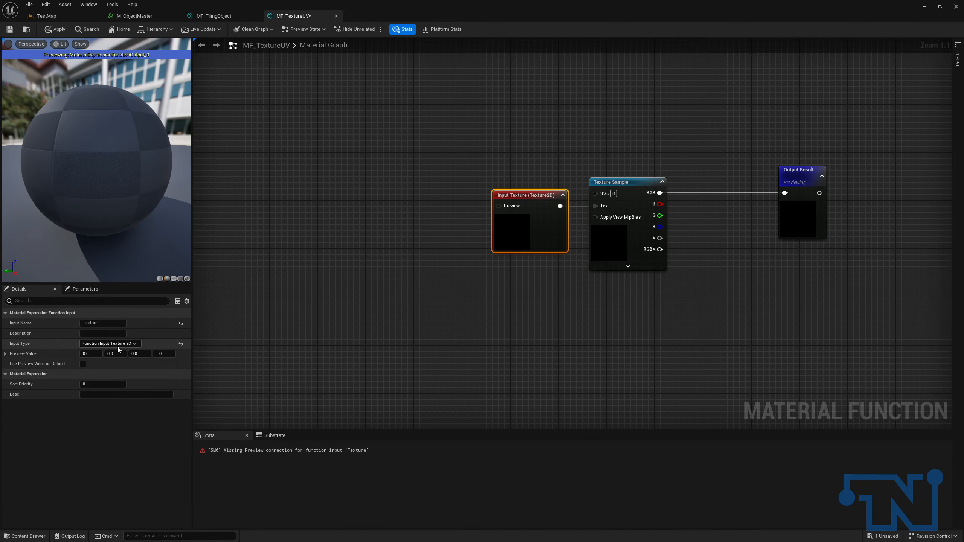
right_click_drag(419, 230, 499, 226)
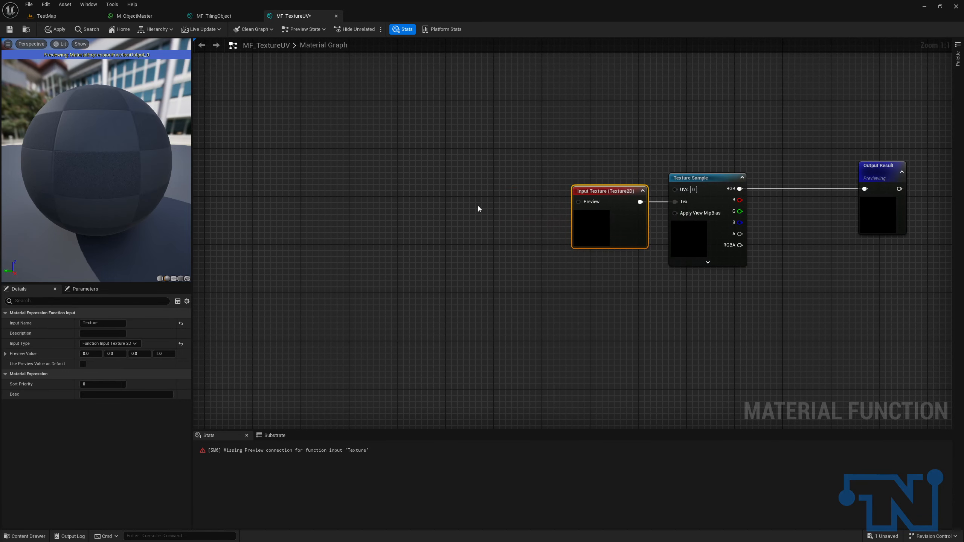
right_click(459, 204)
type("texture ob")
key("Return")
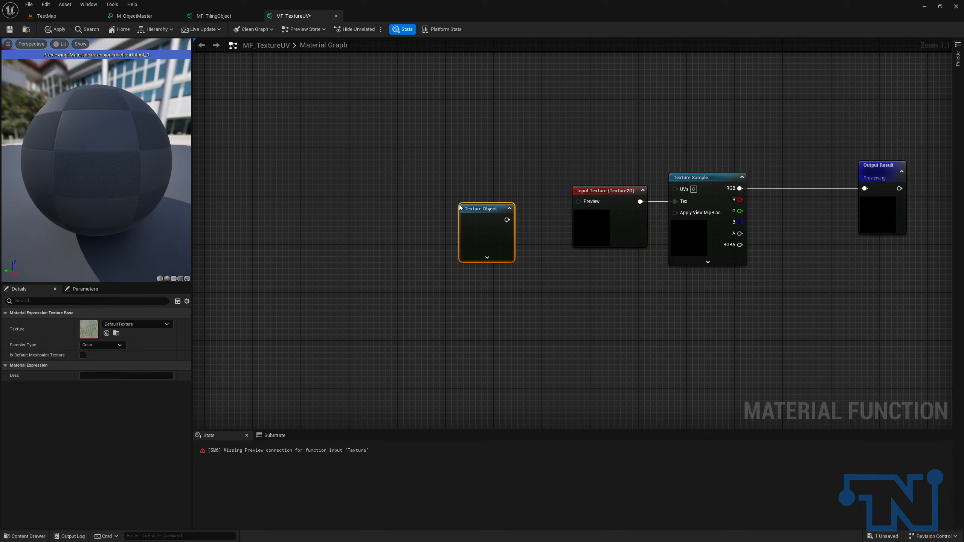
left_click_drag(507, 220, 578, 202)
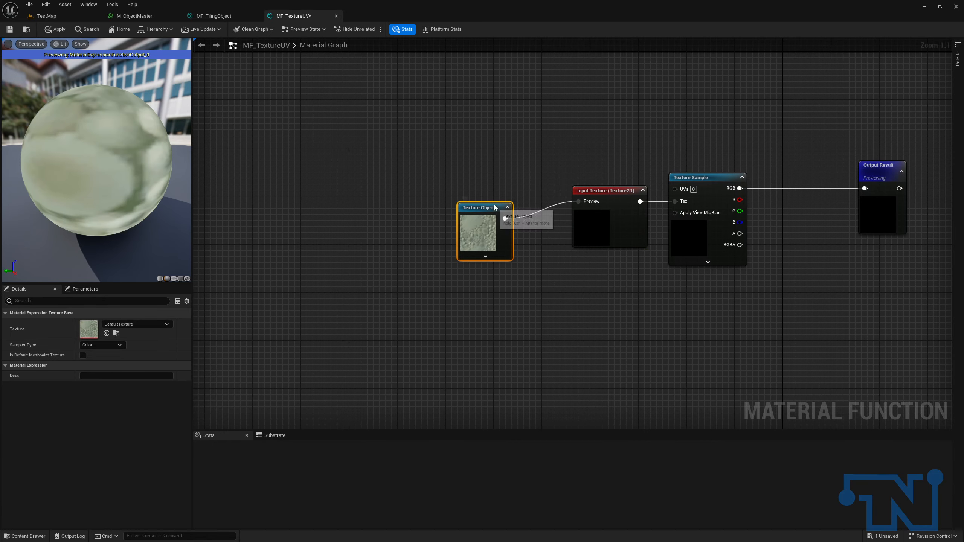
left_click_drag(503, 209, 495, 190)
Assign the Black texture to the Texture Object node and line the node up with the Texture input.
left_click(132, 327)
type("black")
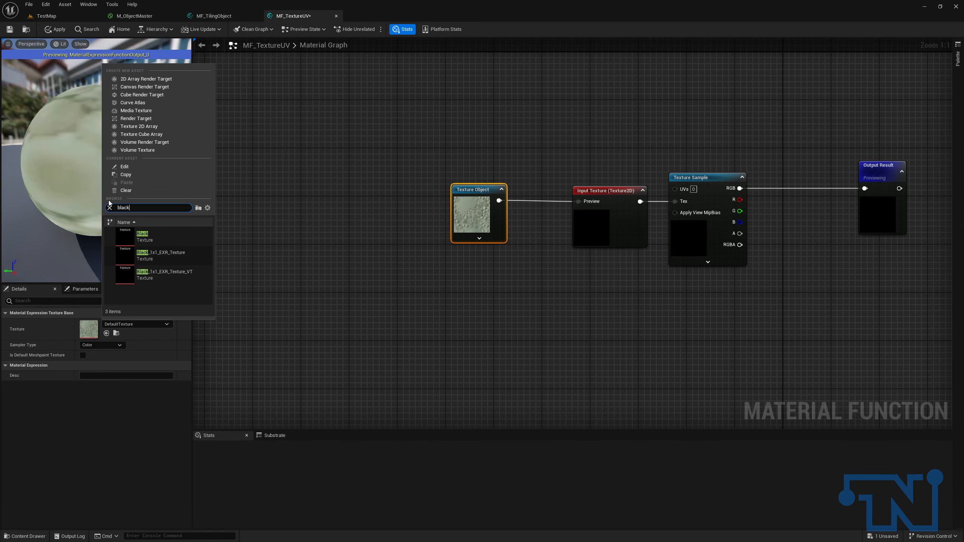
left_click(152, 236)
right_click_drag(500, 162, 542, 176)
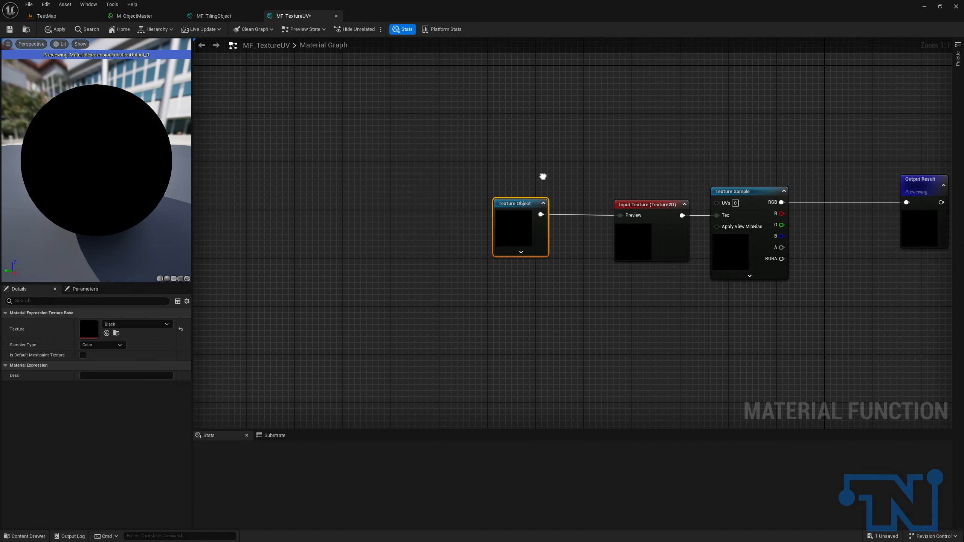
left_click_drag(417, 213, 949, 292)
left_click(428, 150)
Add a FunctionInput node feeding the Texture Sample's UVs input and straighten the connections between all nodes.
left_click_drag(590, 204, 344, 196)
type("functi")
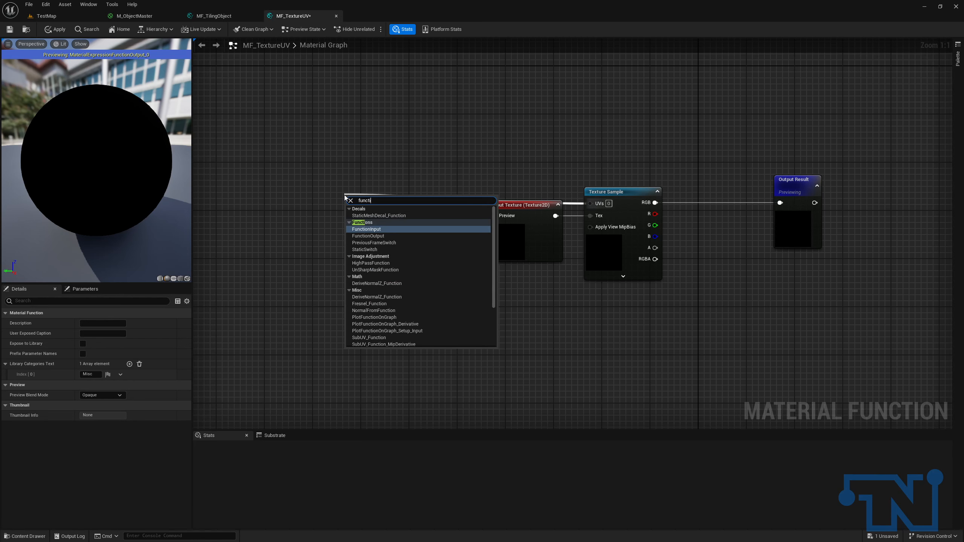
key("Return")
left_click_drag(390, 208, 322, 195)
left_click_drag(251, 165, 845, 295)
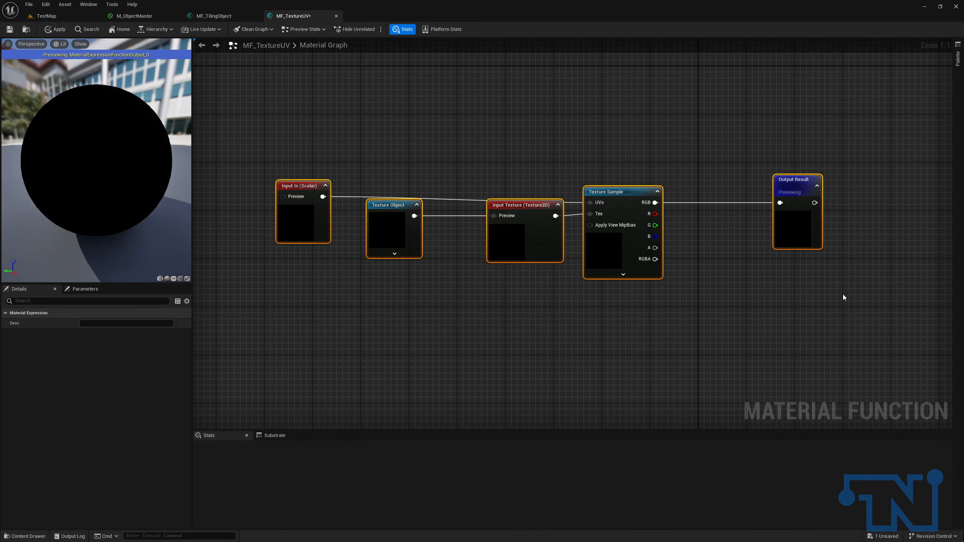
key("q")
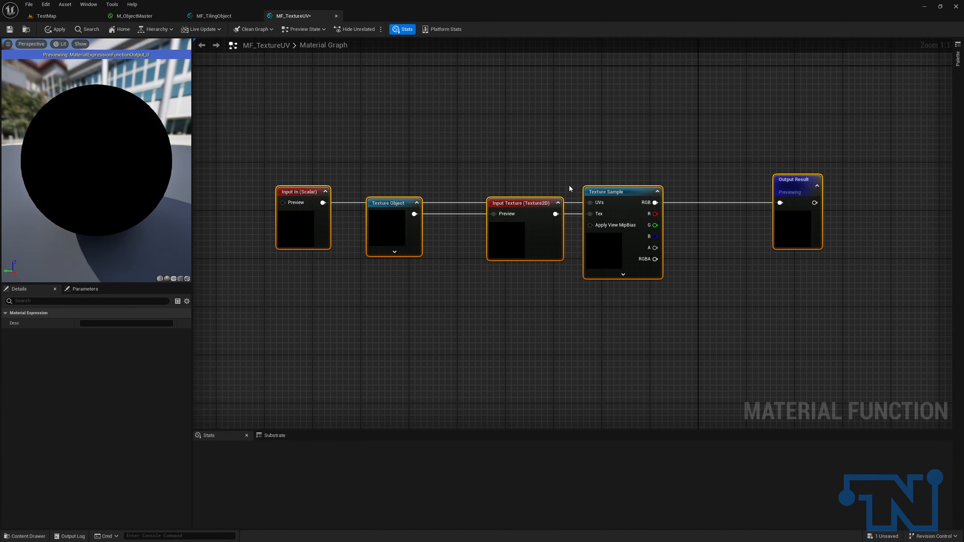
Set the new function input's type to Function Input Vector 2 and name it Tiling.
left_click(304, 169)
left_click_drag(303, 164, 312, 227)
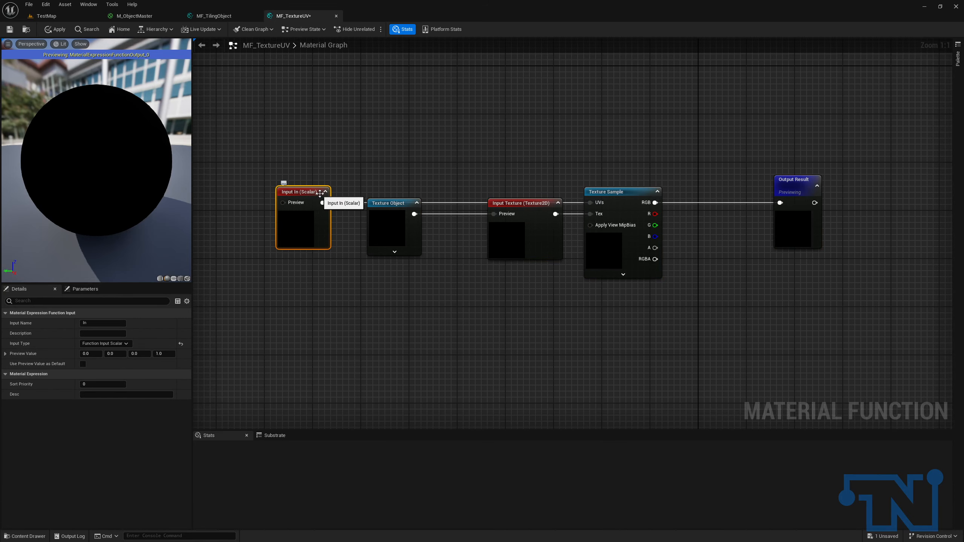
left_click(116, 344)
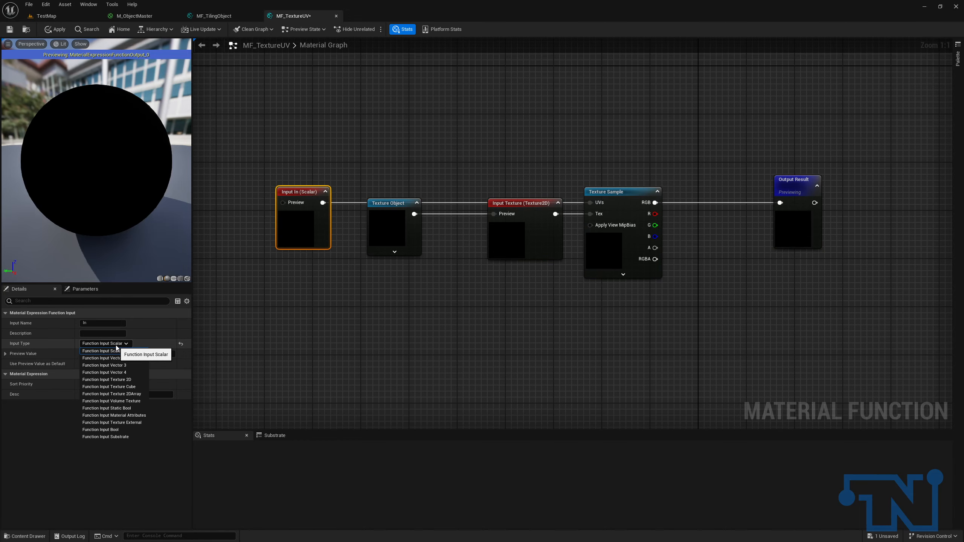
left_click(101, 358)
left_click(109, 323)
type("Tiling")
key("Return")
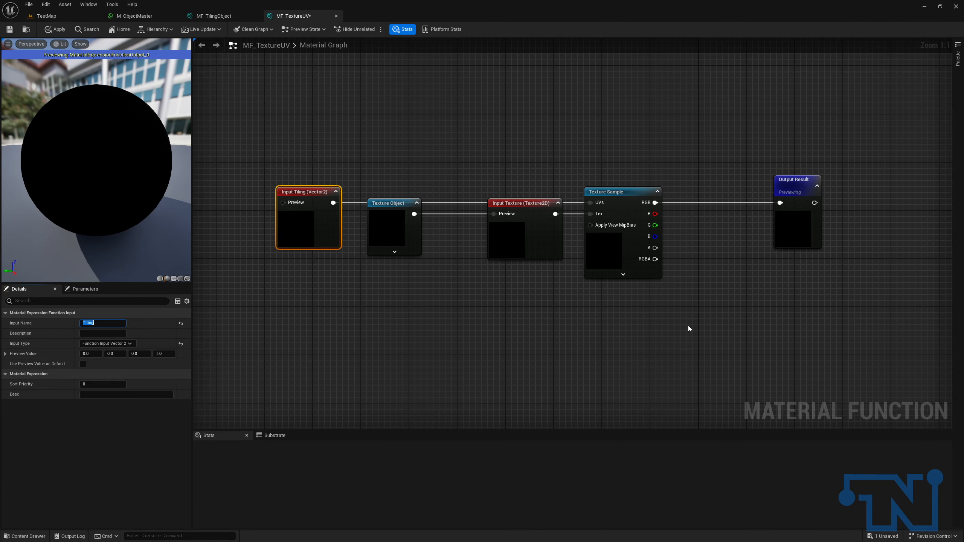
Expose the MF_TextureUV function to the library and apply the changes.
left_click(467, 238)
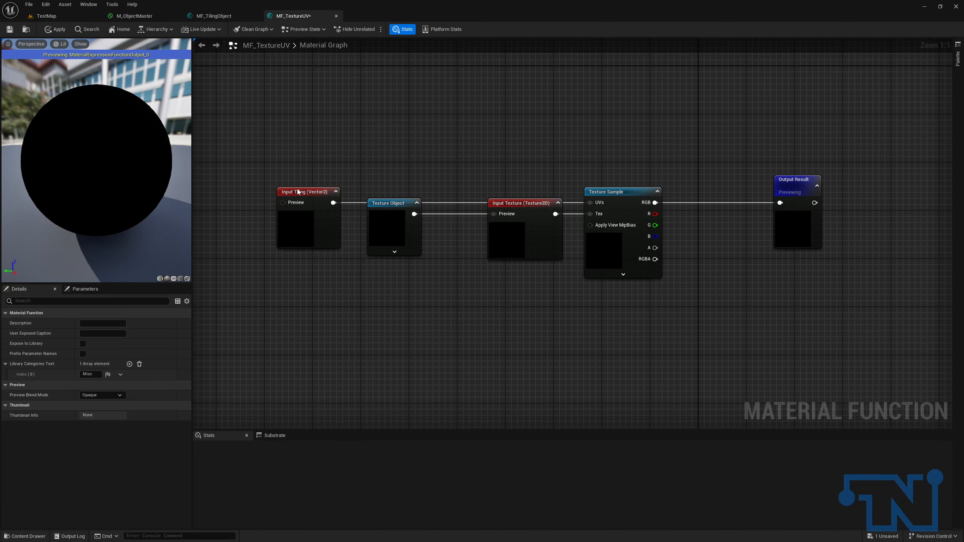
left_click(518, 230)
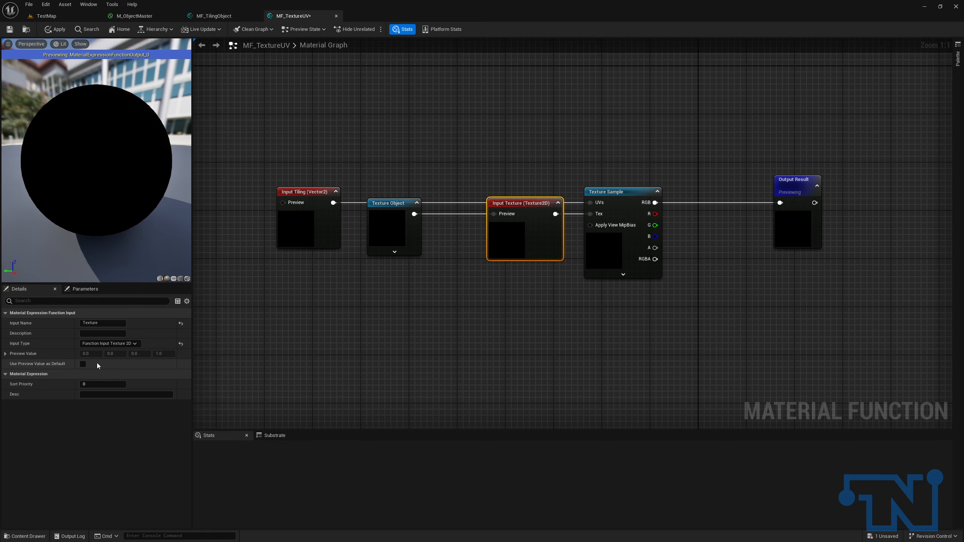
left_click(323, 245)
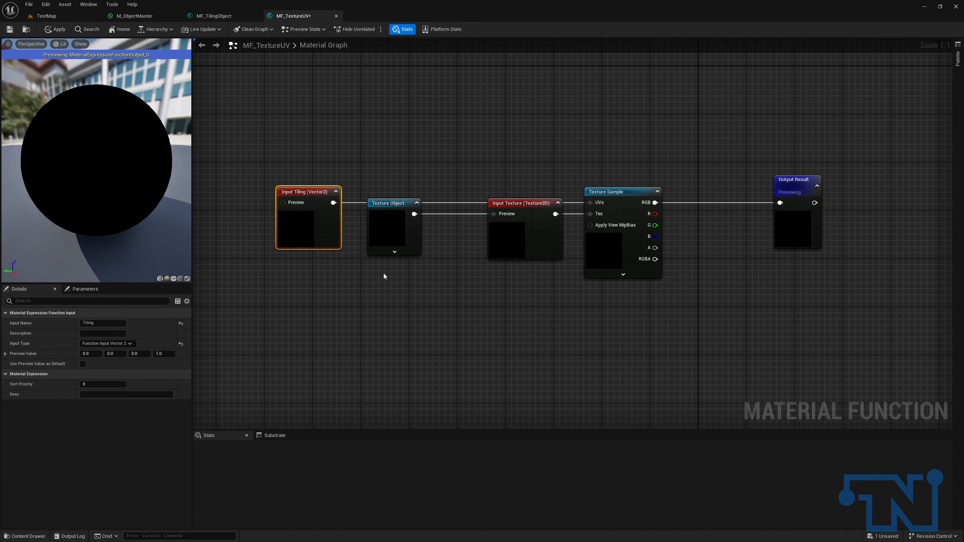
left_click(854, 333)
left_click(84, 344)
left_click(46, 32)
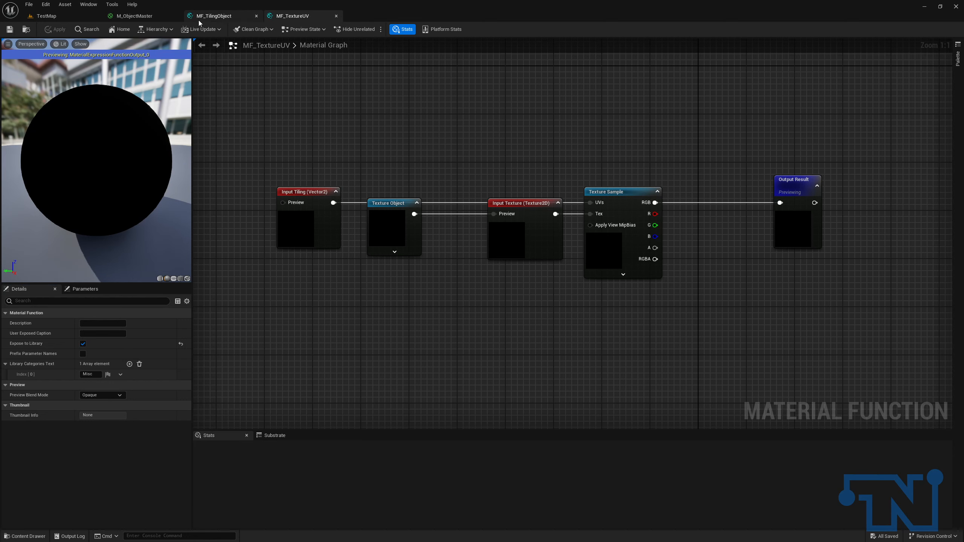
Try an MF_TextureUV node in M_ObjectMaster with the Tiling reroute feeding its Tiling input, and delete the node.
left_click(143, 15)
right_click(427, 272)
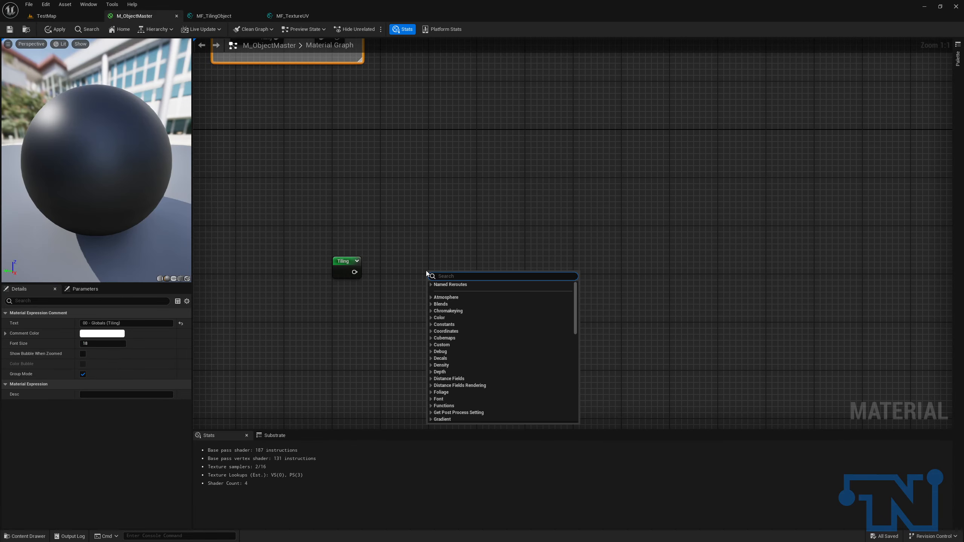
type("texture uv")
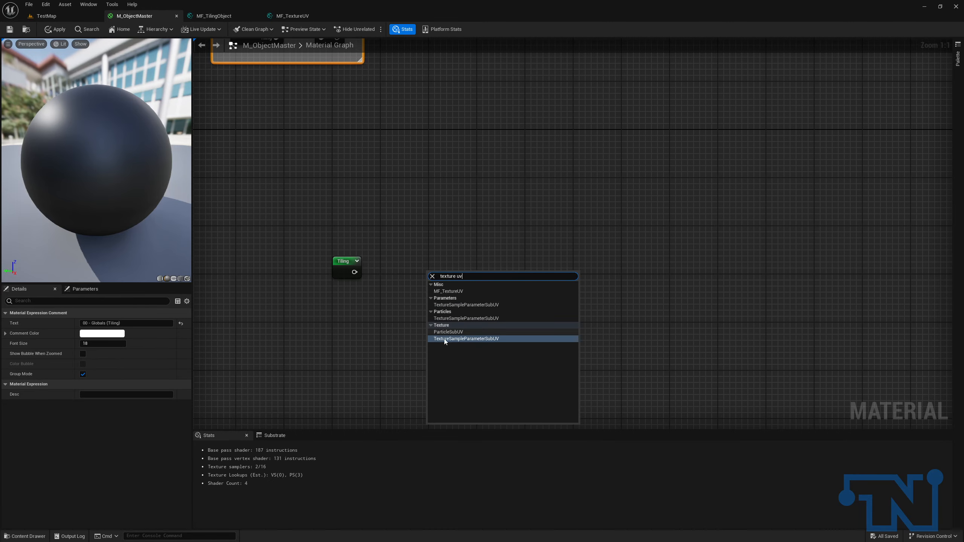
left_click(481, 290)
left_click_drag(354, 272, 432, 285)
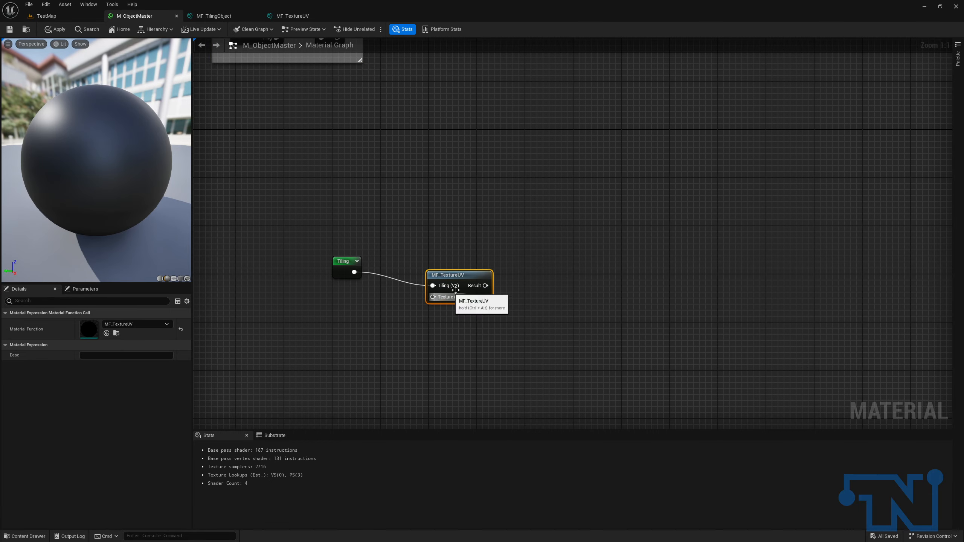
key("Delete")
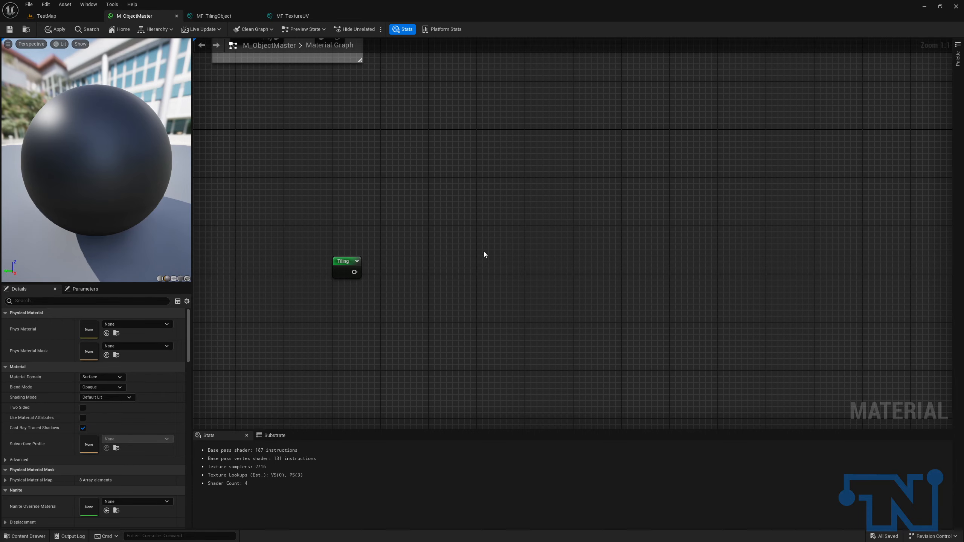
right_click_drag(622, 221, 637, 206)
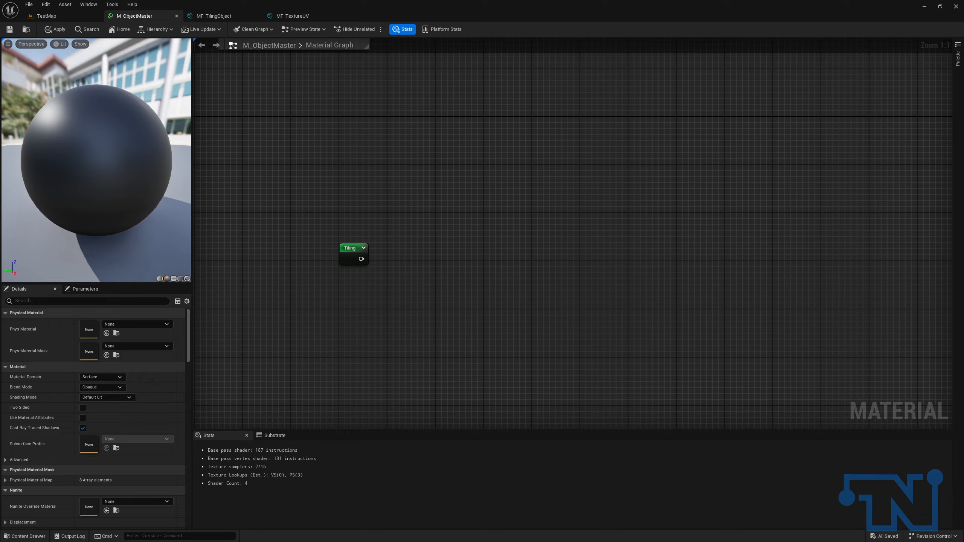
left_click(292, 16)
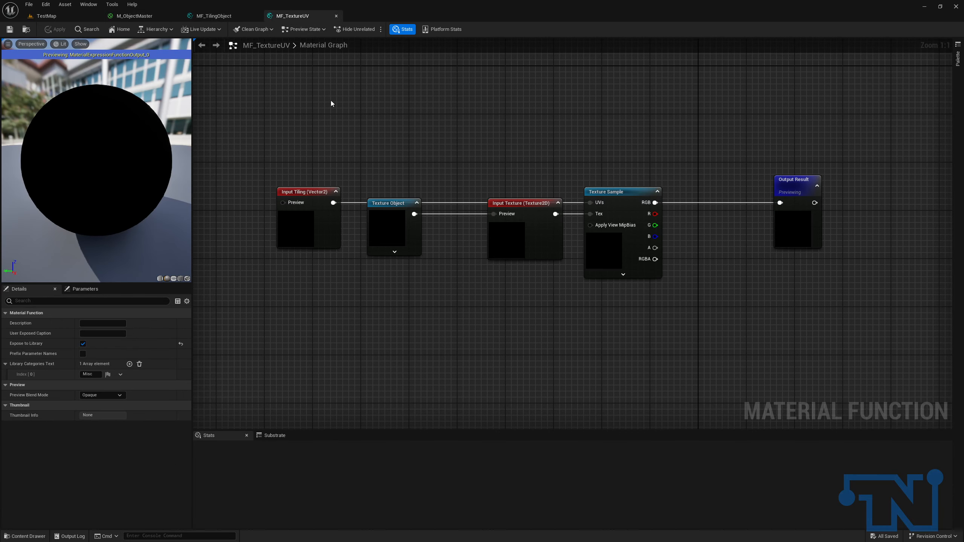
Create a material function named MF_Albedo in the GlobalFunctions folder of the TestMap project content.
left_click(46, 15)
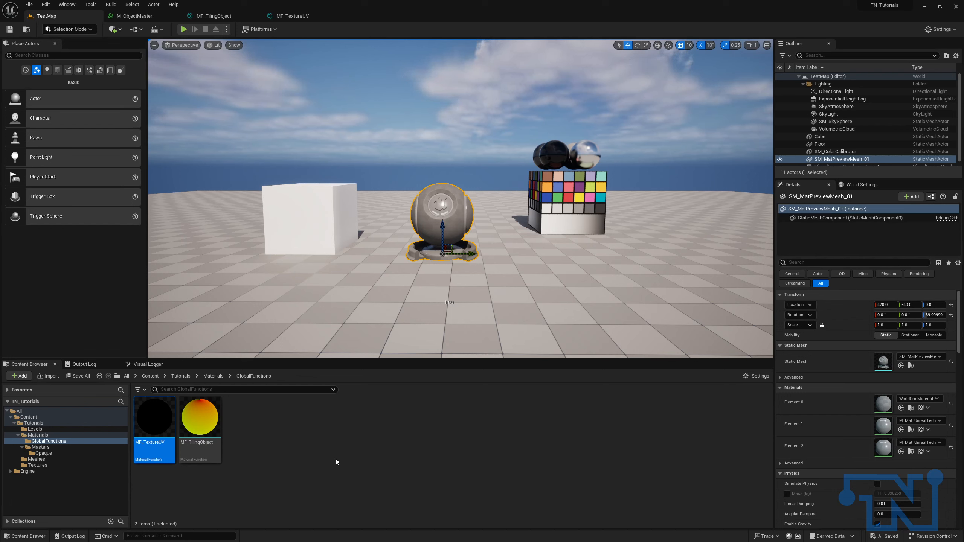
right_click(289, 417)
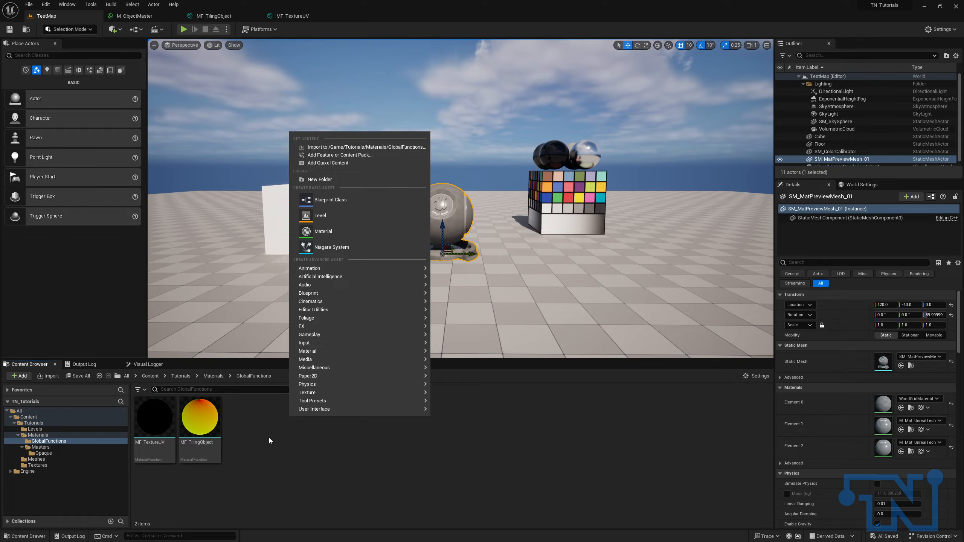
mouse_move(360, 350)
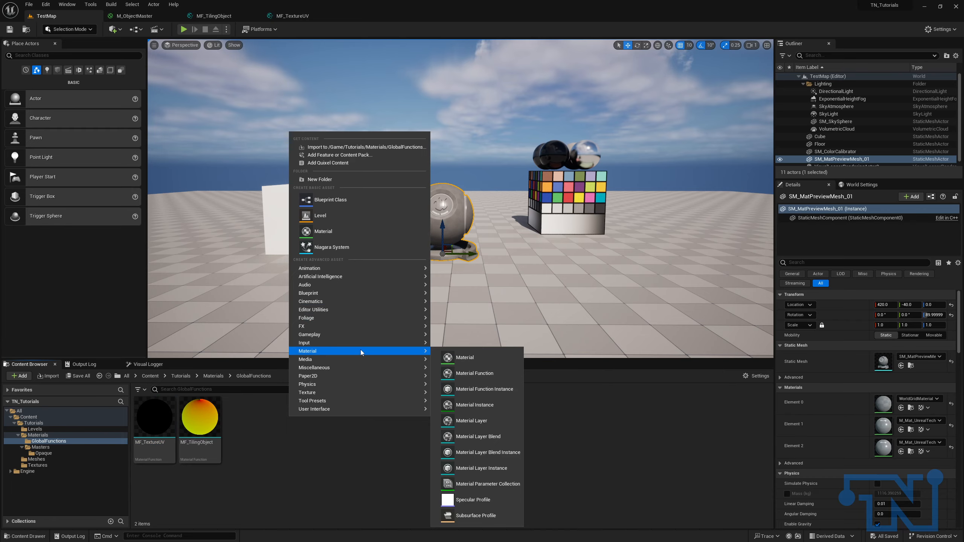
left_click(501, 374)
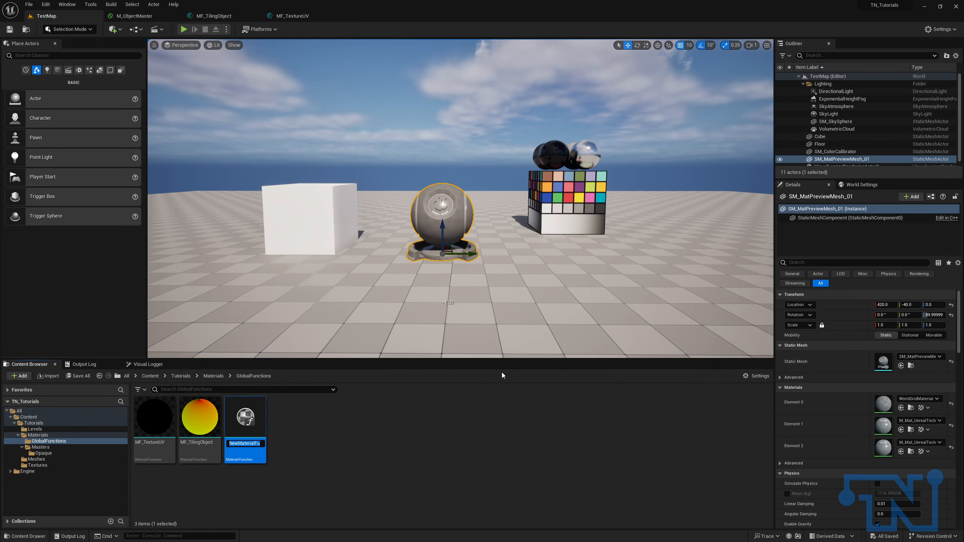
type("MF")
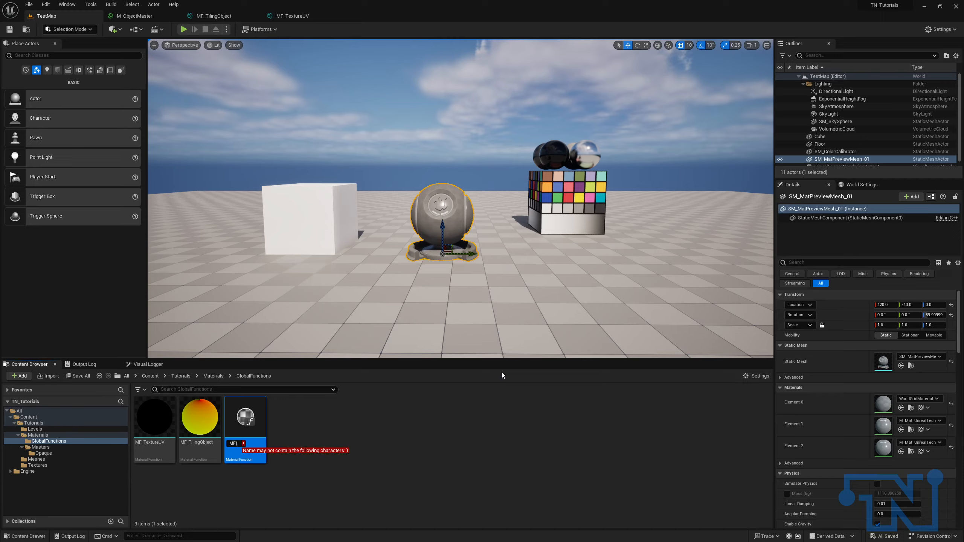
type("_Albedo")
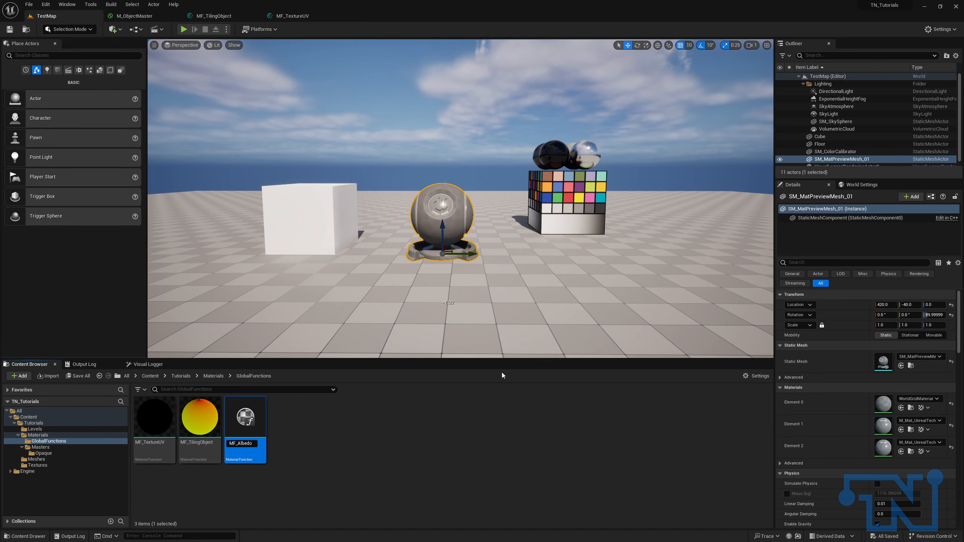
key("Return")
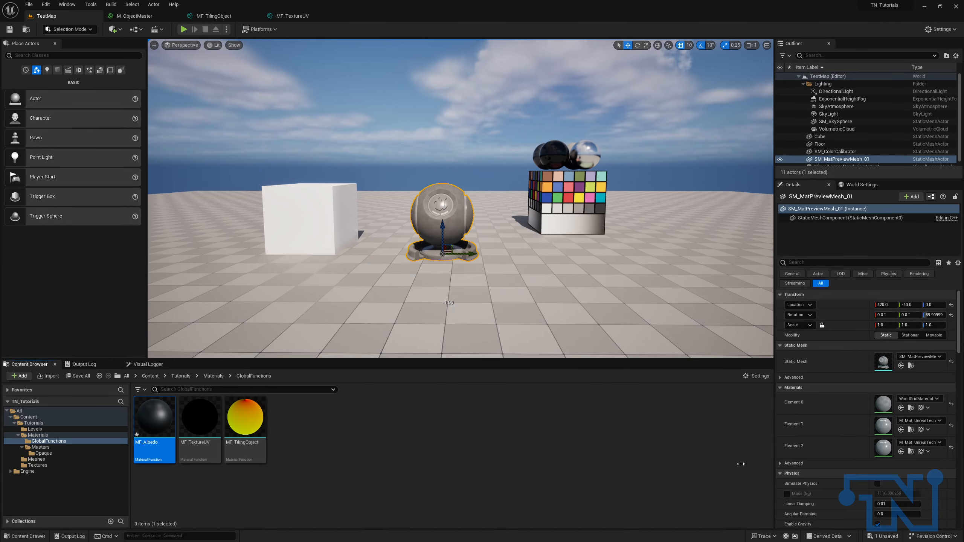
Open MF_Albedo and add an MF_TextureUV function node well ahead of the Output Result node.
double_click(162, 432)
right_click_drag(550, 266, 855, 222)
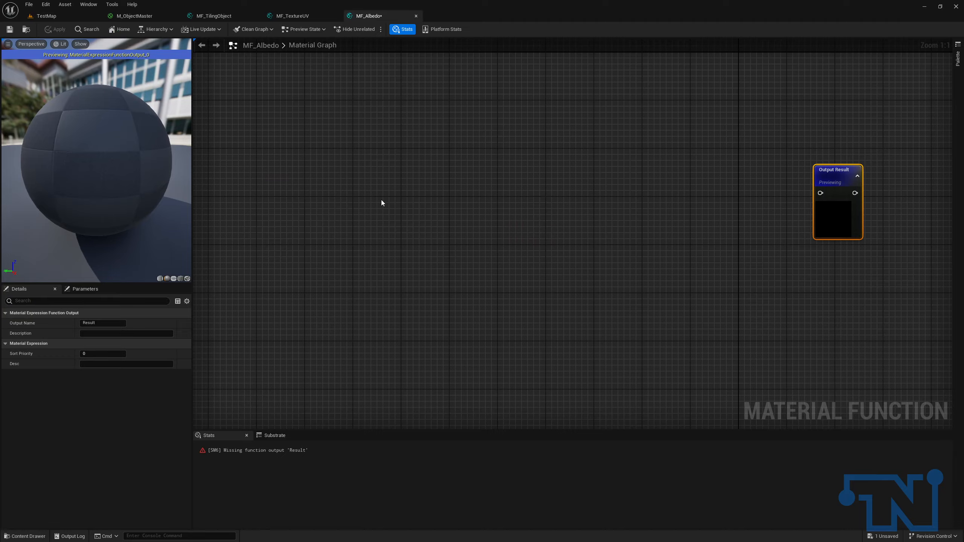
right_click(343, 182)
type("mf)")
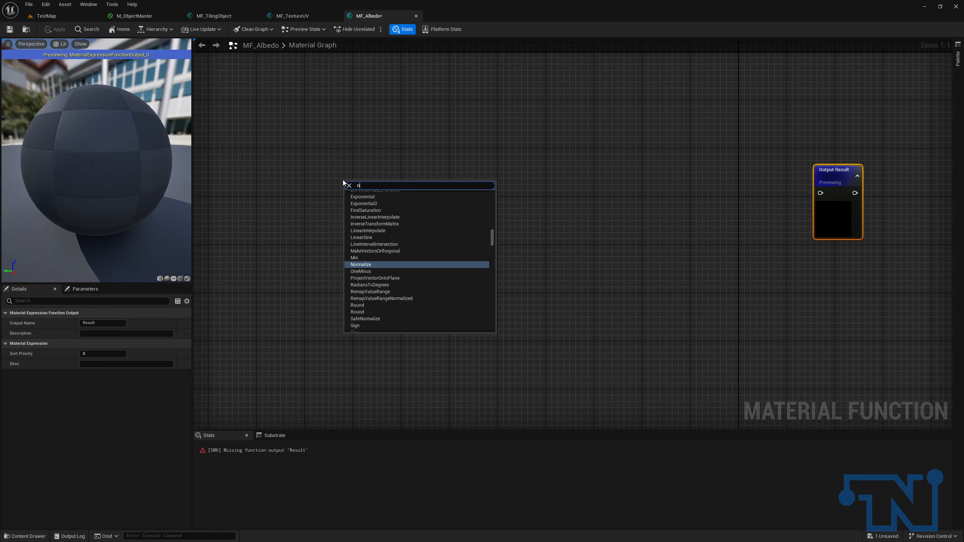
key("BackSpace")
type("_texture")
key("Return")
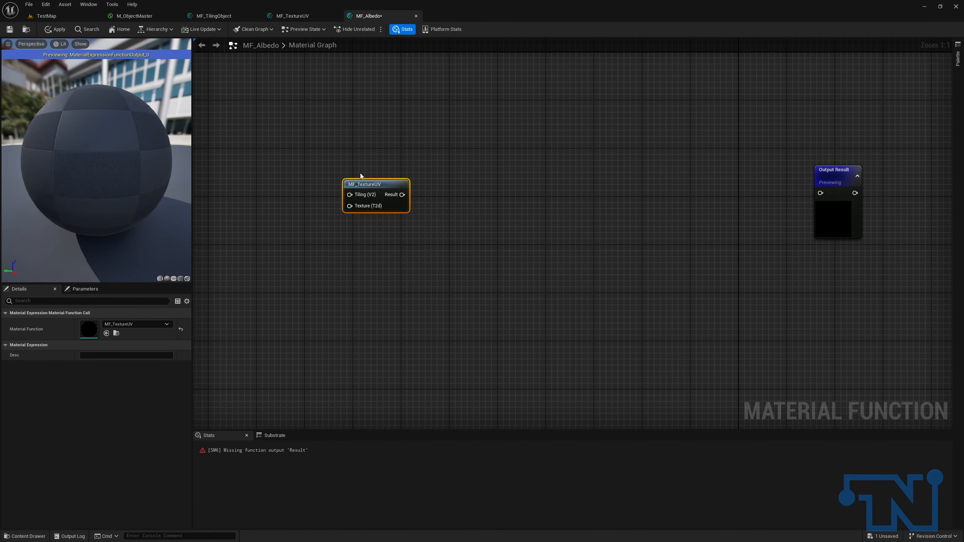
left_click_drag(389, 183, 357, 170)
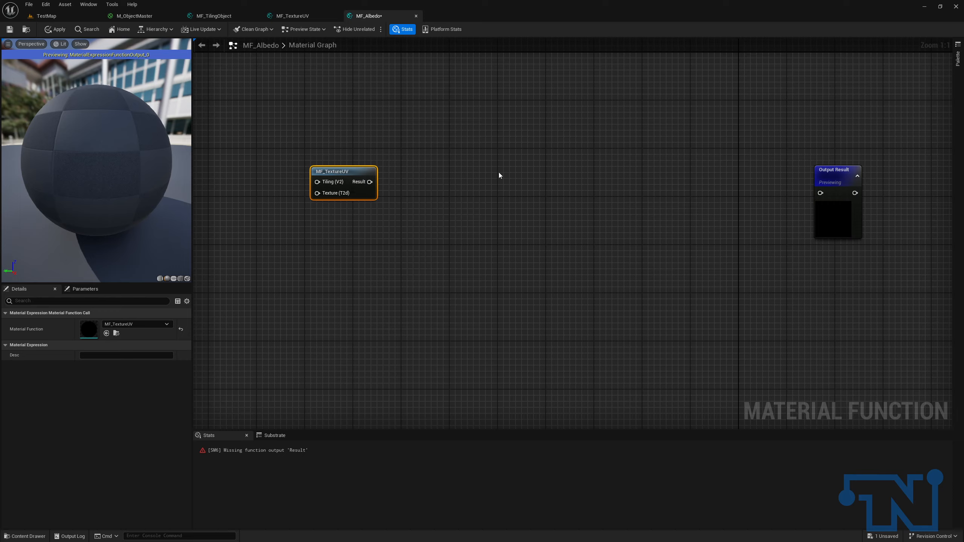
left_click(501, 149)
right_click_drag(501, 149, 621, 150)
right_click_drag(551, 147, 596, 149)
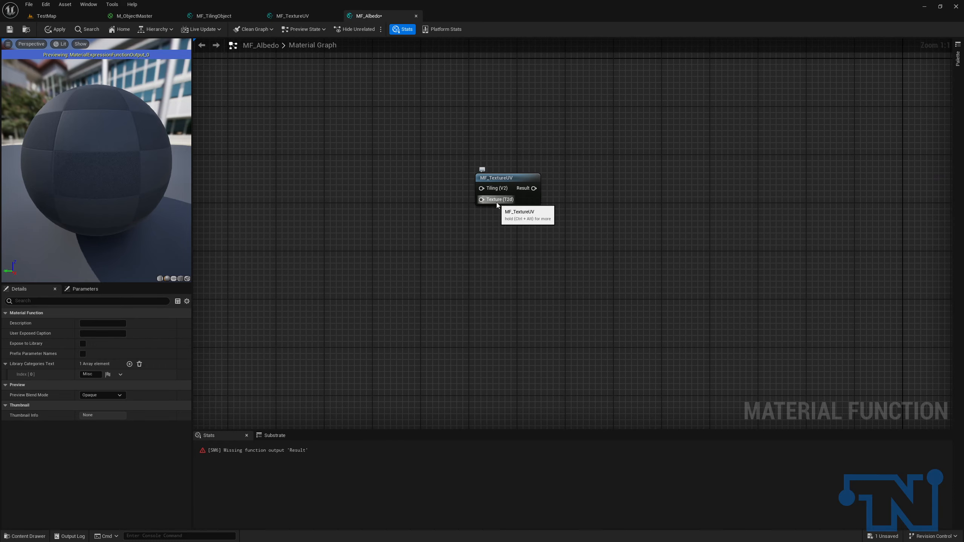
left_click_drag(481, 199, 462, 217)
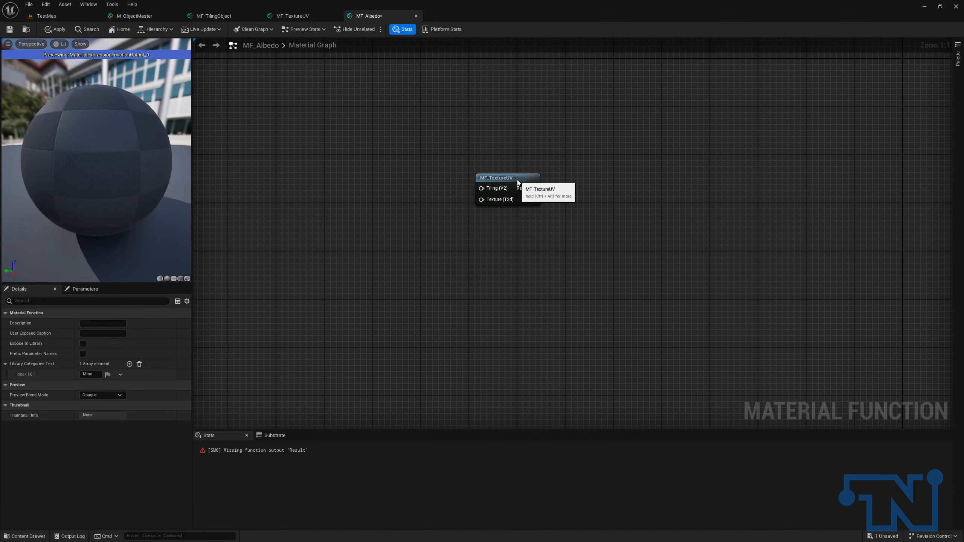
left_click(534, 177)
key("Delete")
left_click(292, 16)
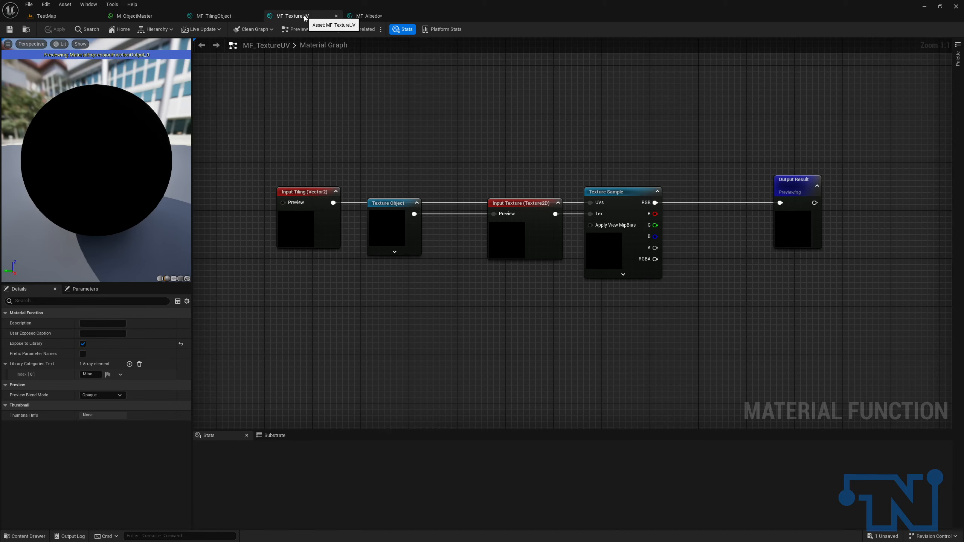
left_click(374, 18)
key("ctrl+z")
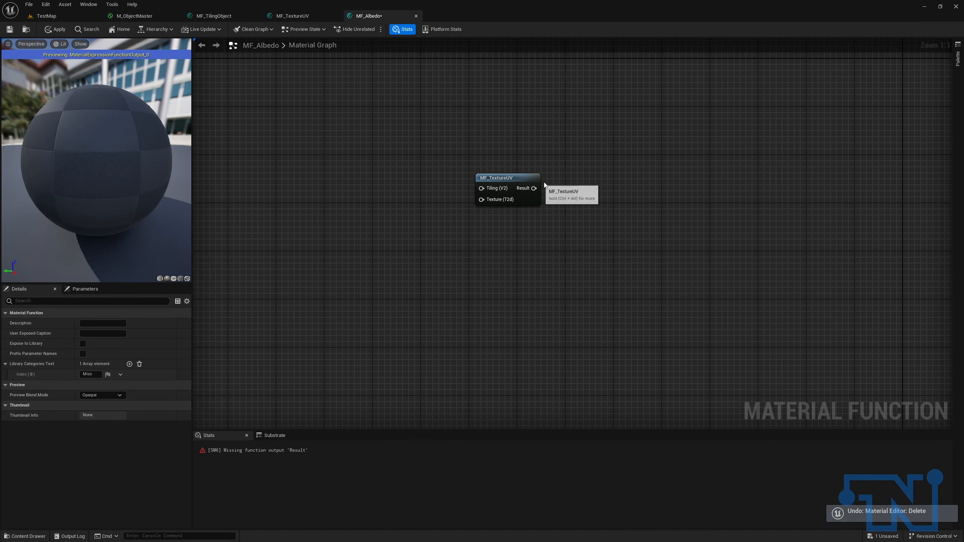
right_click_drag(534, 188, 507, 191)
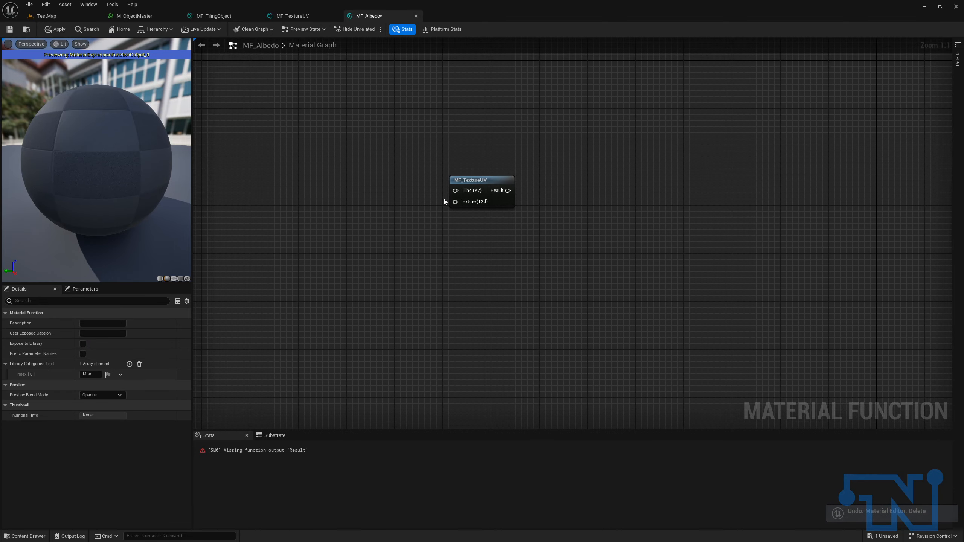
left_click_drag(456, 202, 420, 228)
left_click(401, 231)
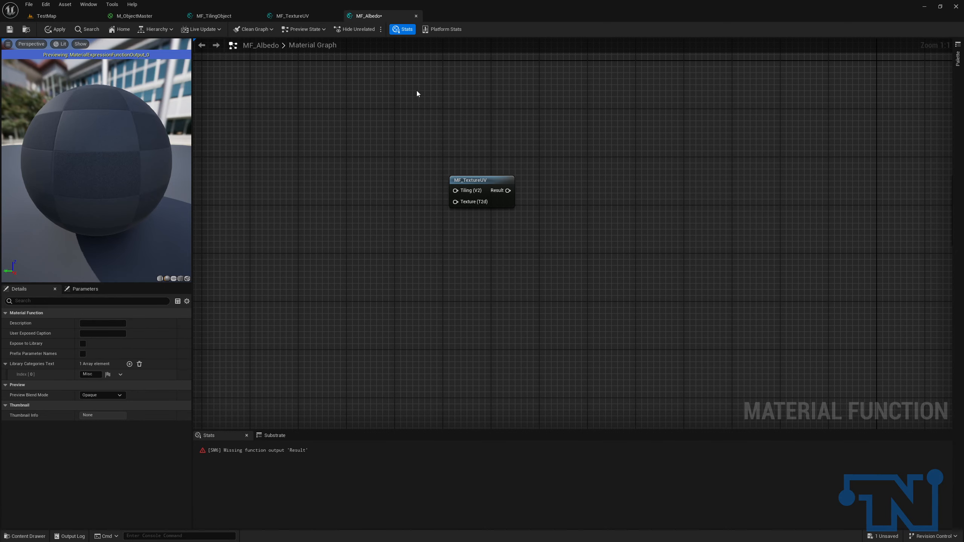
Try a Texture Sample node as the source for MF_TextureUV's Texture input, and delete the node.
left_click_drag(408, 156, 509, 222)
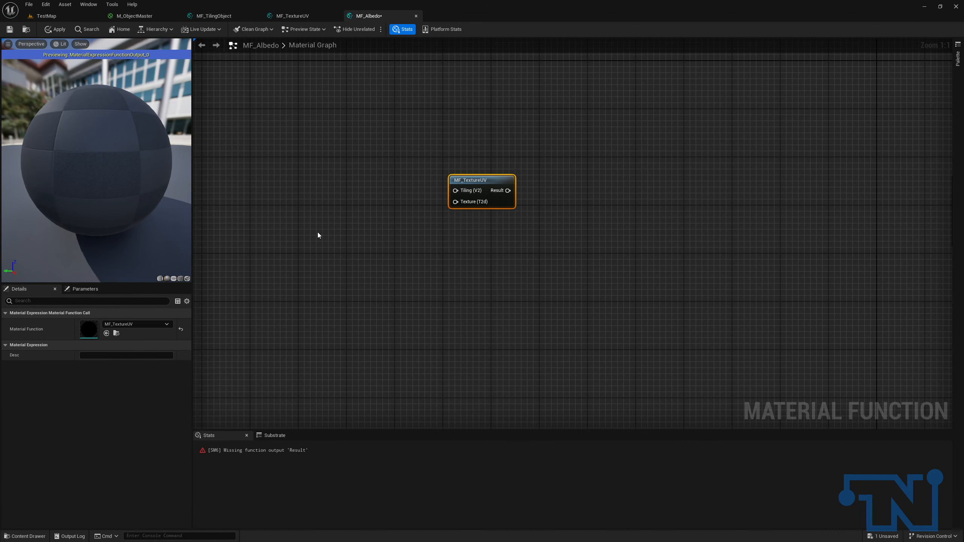
key("t")
left_click(324, 185)
left_click_drag(395, 200, 477, 201)
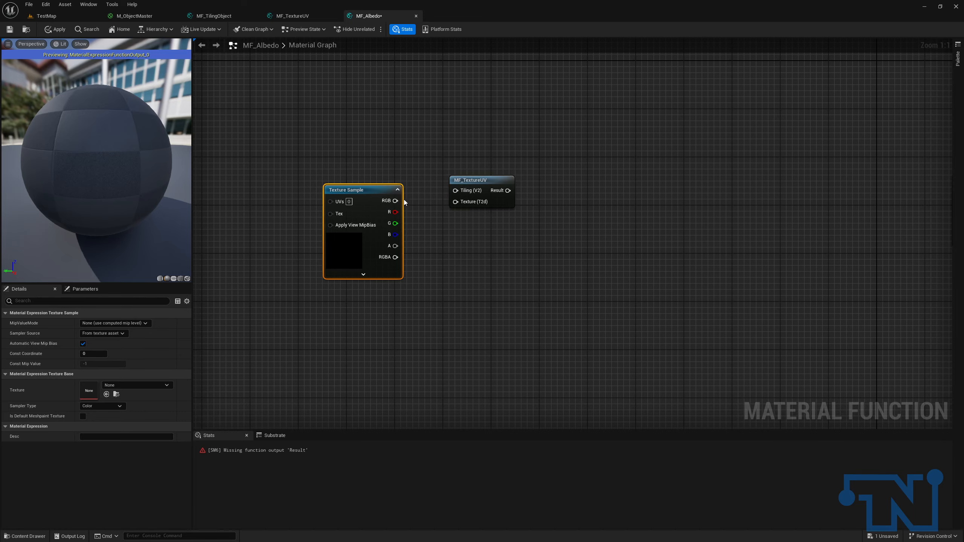
left_click_drag(395, 200, 364, 297)
key("Delete")
Try a Texture Object node as the source for MF_TextureUV's Texture input, and delete the node.
right_click(316, 235)
type("texutr")
key("BackSpace")
key("BackSpace")
key("BackSpace")
type("ture ob")
key("Return")
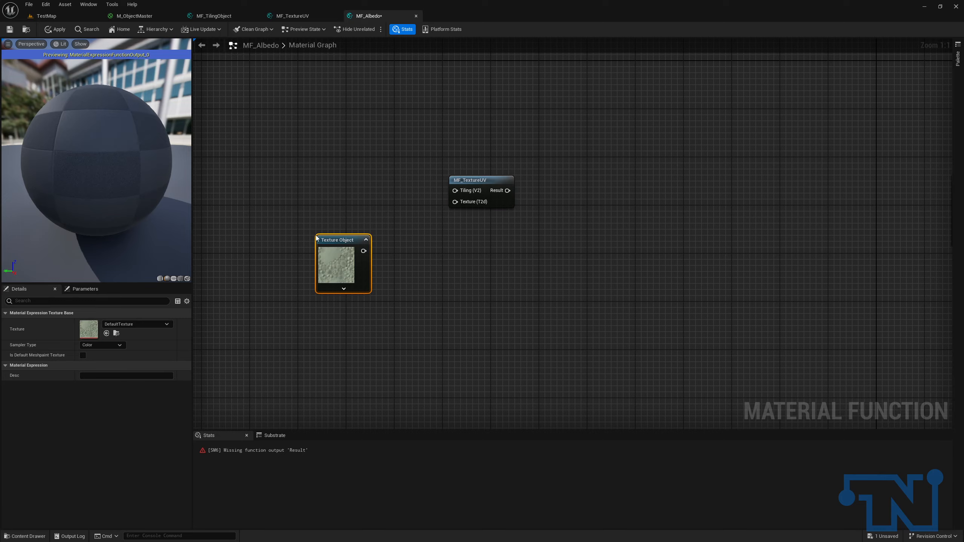
left_click_drag(370, 252, 454, 202)
key("Delete")
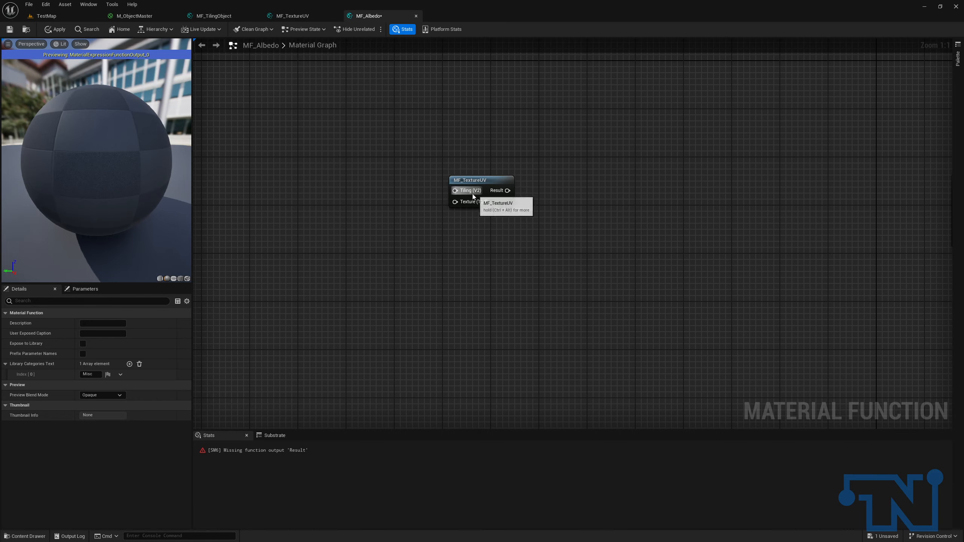
left_click_drag(454, 191, 410, 188)
left_click(357, 183)
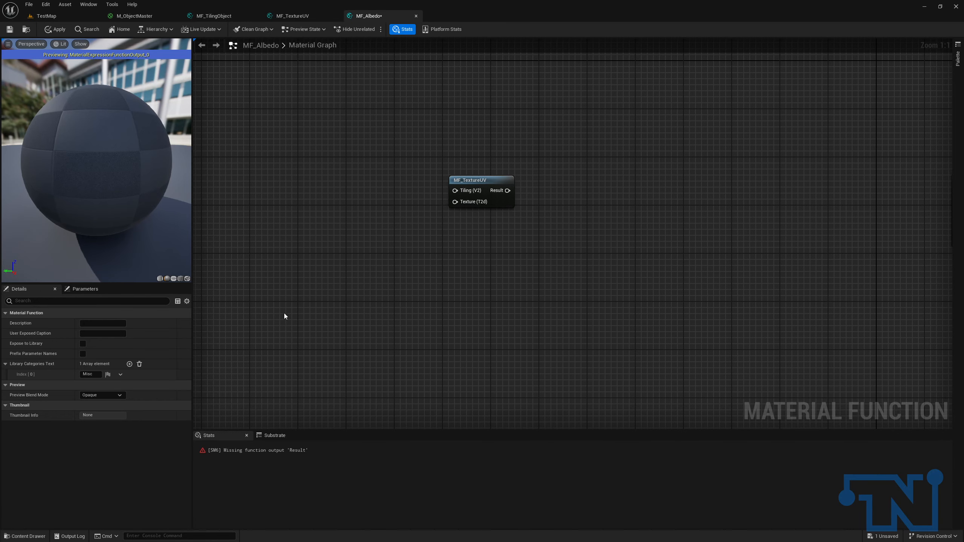
left_click_drag(455, 191, 385, 185)
left_click(393, 169)
right_click(470, 194)
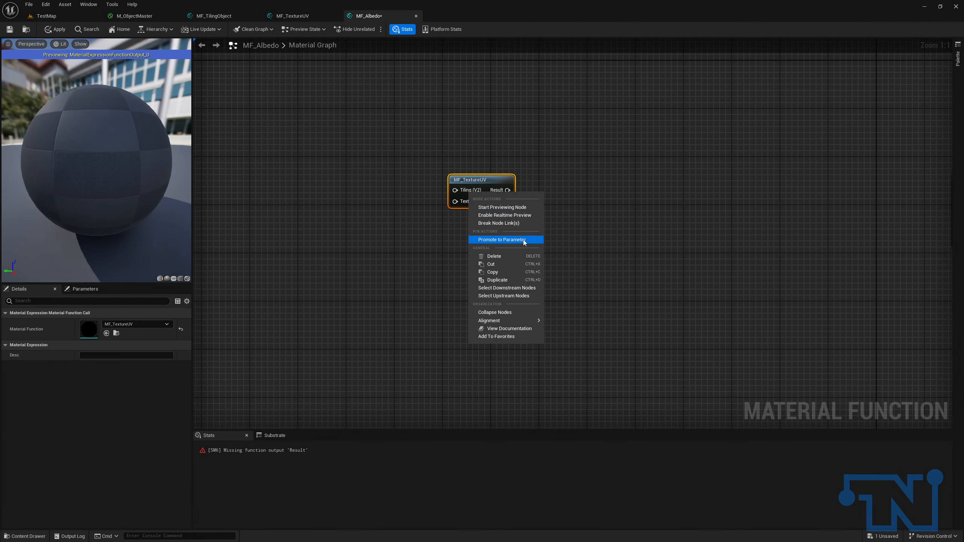
left_click(373, 199)
Add a FunctionInput node feeding MF_TextureUV's Tiling input and straighten the connection between the two nodes.
left_click_drag(455, 190, 336, 189)
type("input")
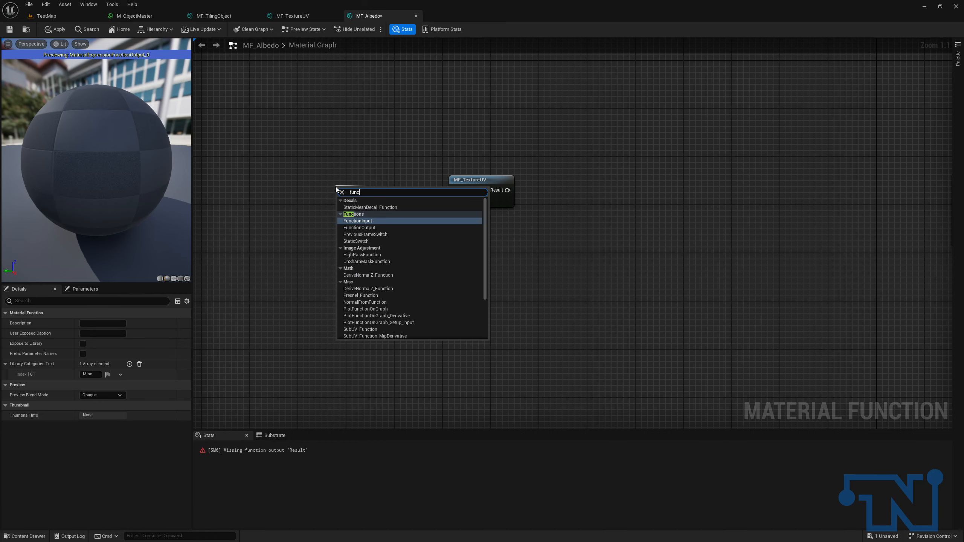
key("Return")
left_click_drag(367, 193, 365, 181)
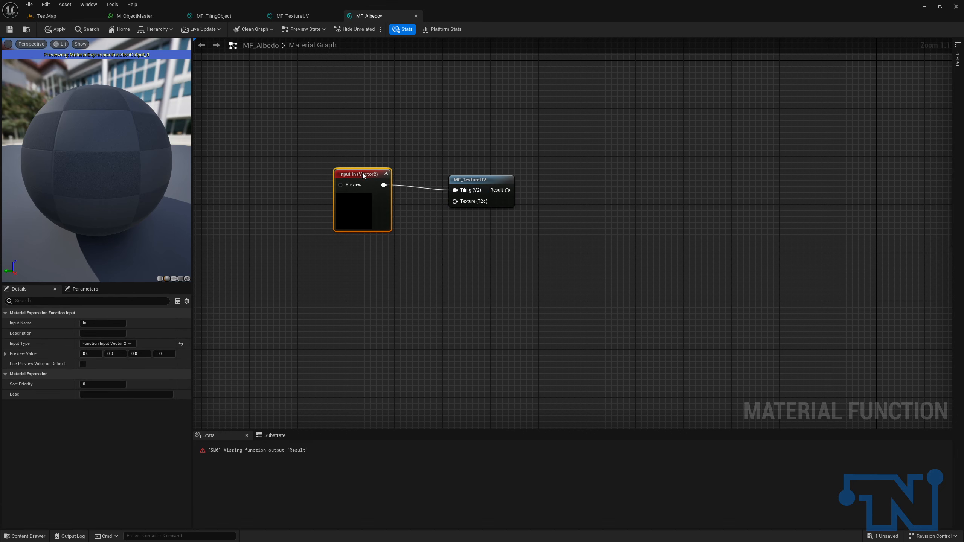
left_click_drag(295, 159, 594, 224)
left_click(345, 180)
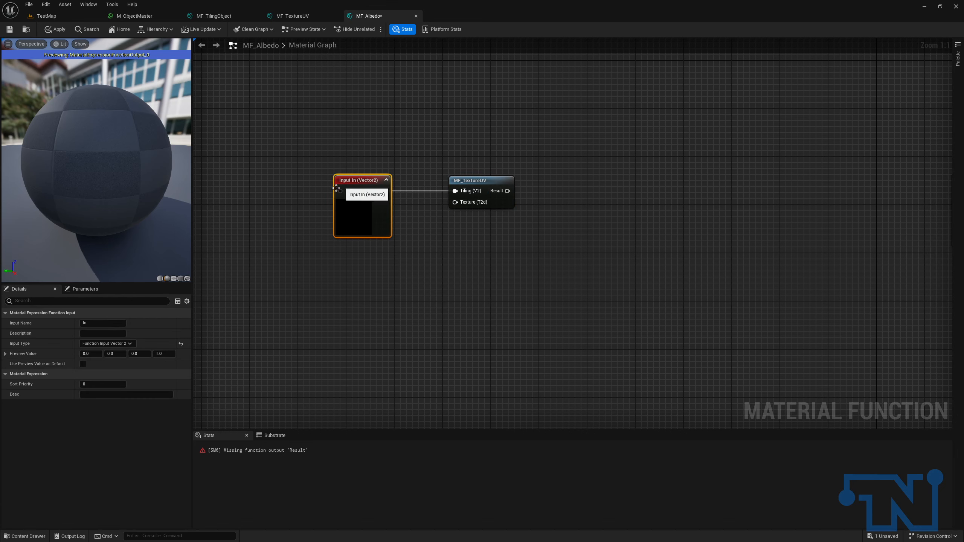
Name the Vector2 function input UV and collapse its preview.
left_click(111, 323)
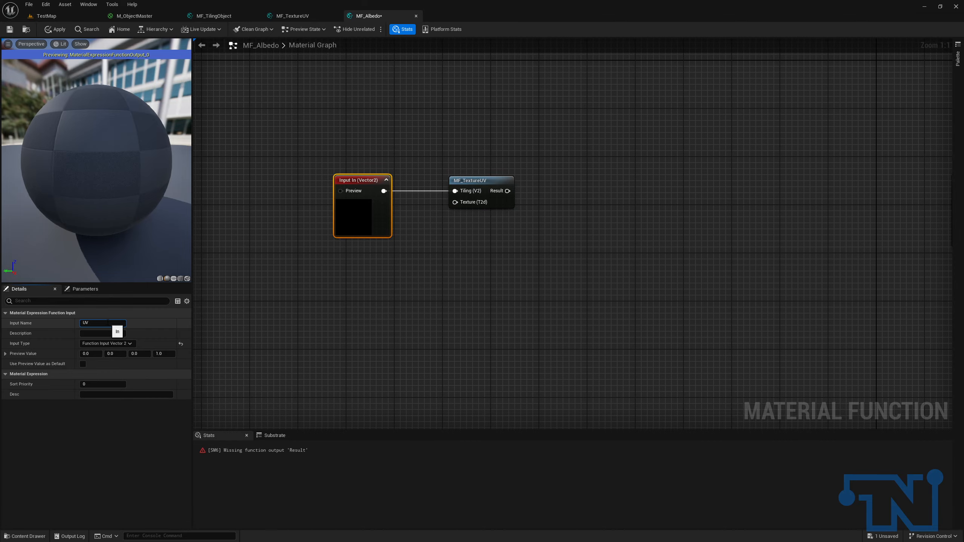
type("UV")
key("Return")
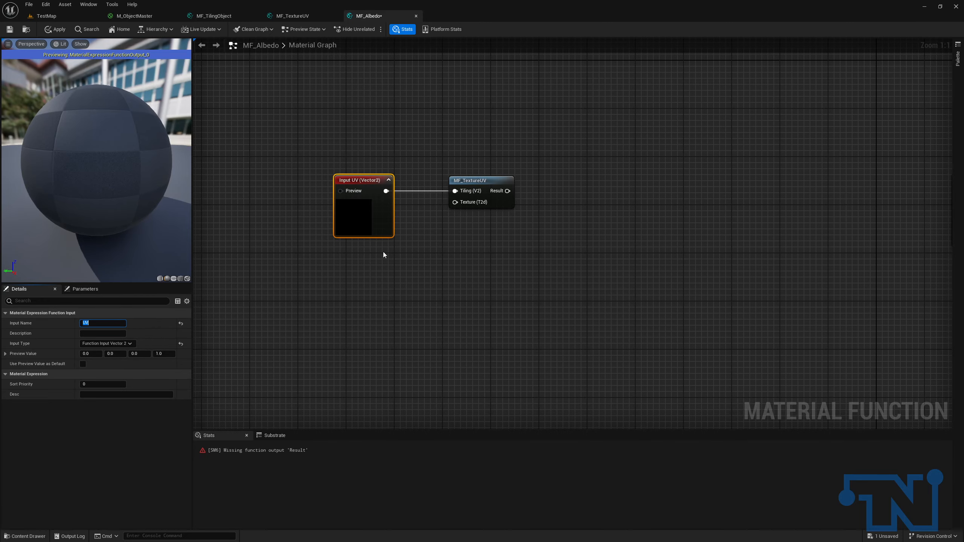
left_click(388, 181)
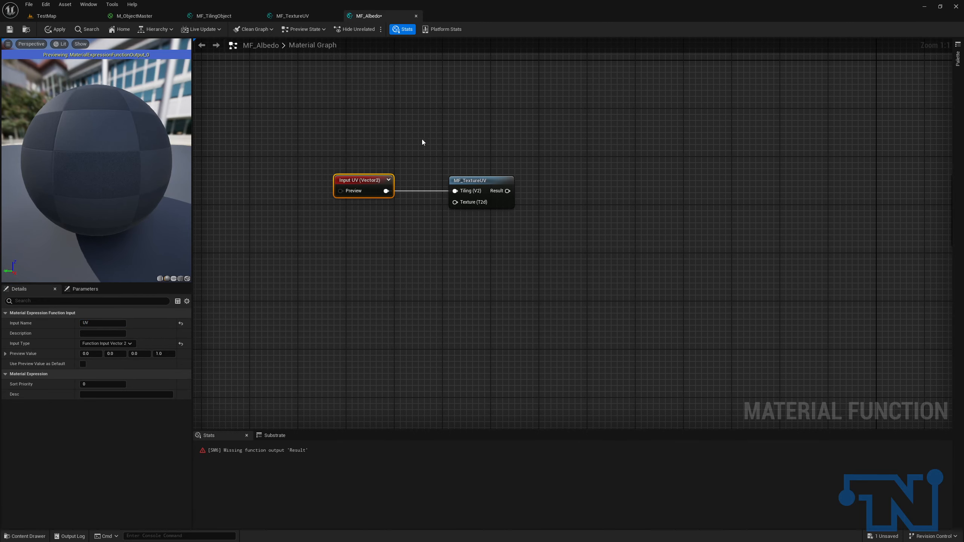
In the MF_TextureUV function, set the Texture input's sort priority to 1, then apply and save the function.
left_click(298, 16)
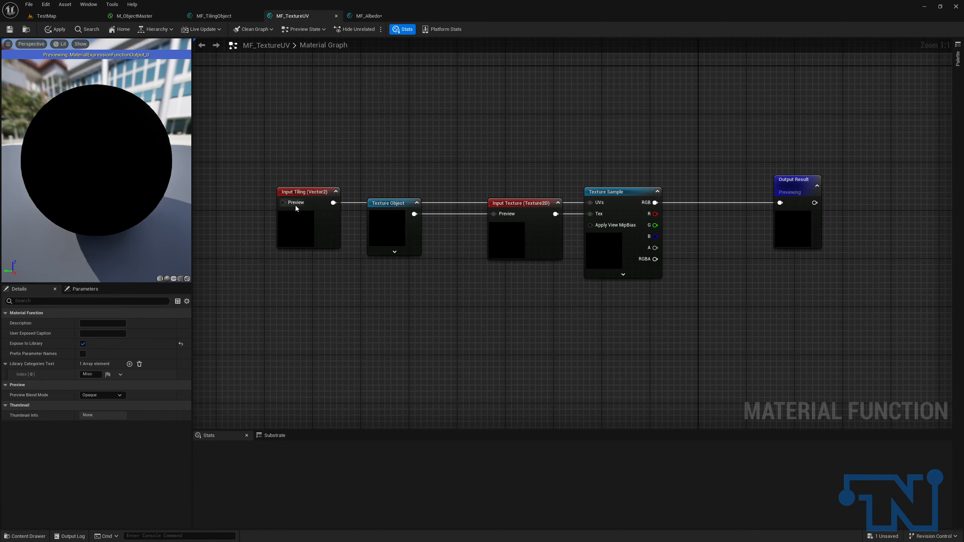
left_click(306, 194)
left_click(547, 225)
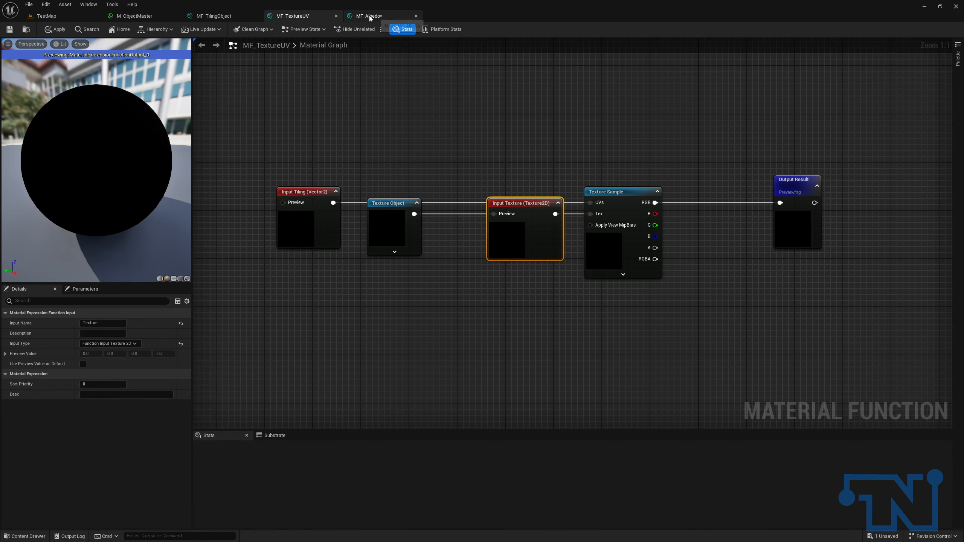
left_click(329, 197)
left_click(102, 385)
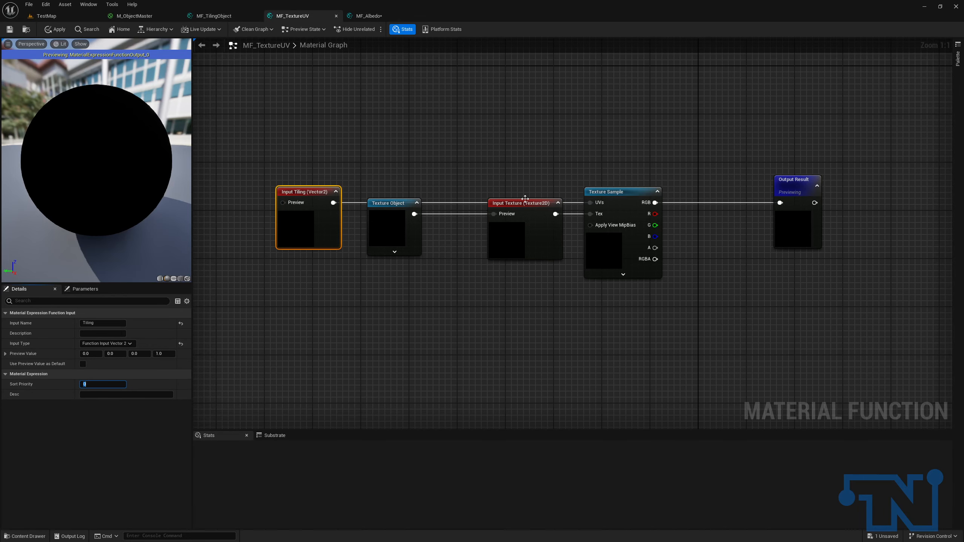
left_click(550, 208)
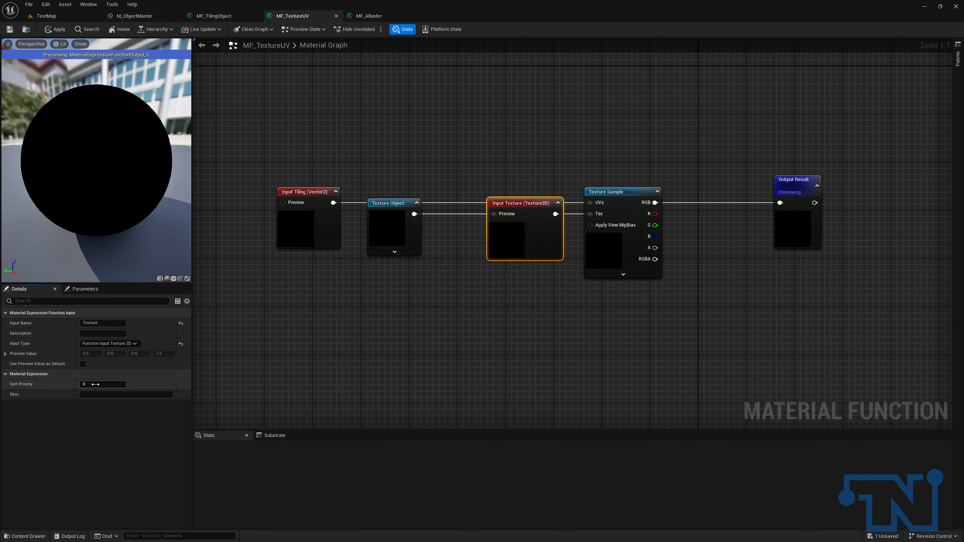
left_click(423, 349)
left_click(55, 29)
left_click(7, 32)
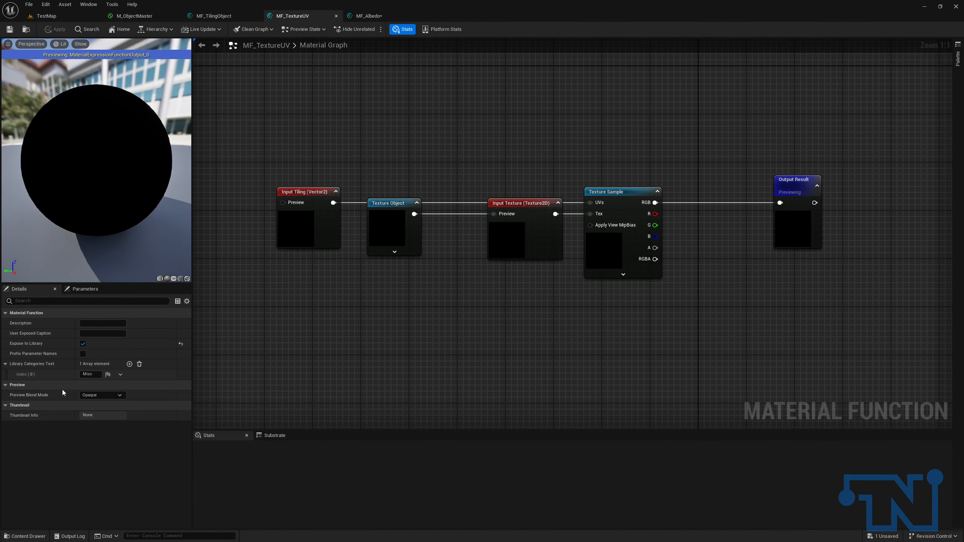
left_click(506, 201)
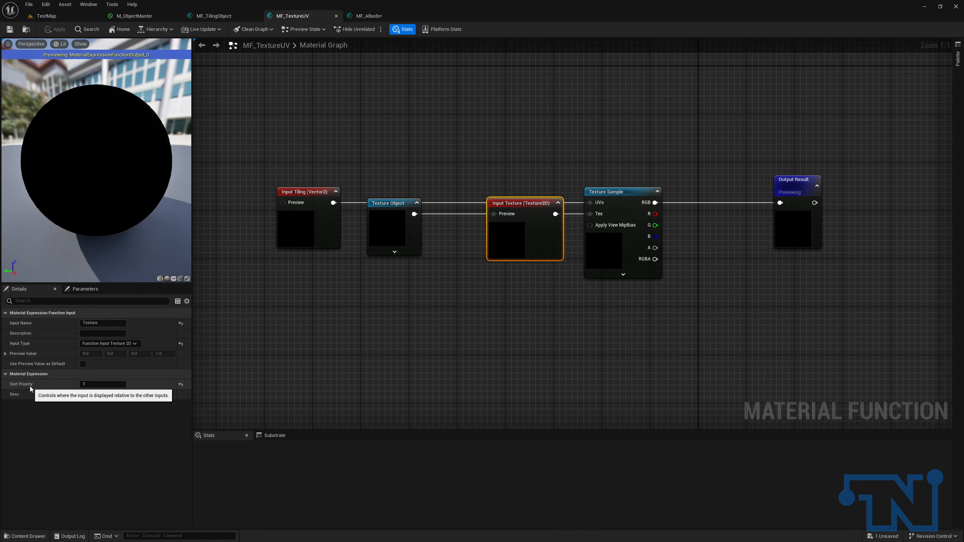
In MF_Albedo, add a FunctionInput node feeding MF_TextureUV's Texture input, collapse its preview and place it directly below the UV input.
left_click(367, 15)
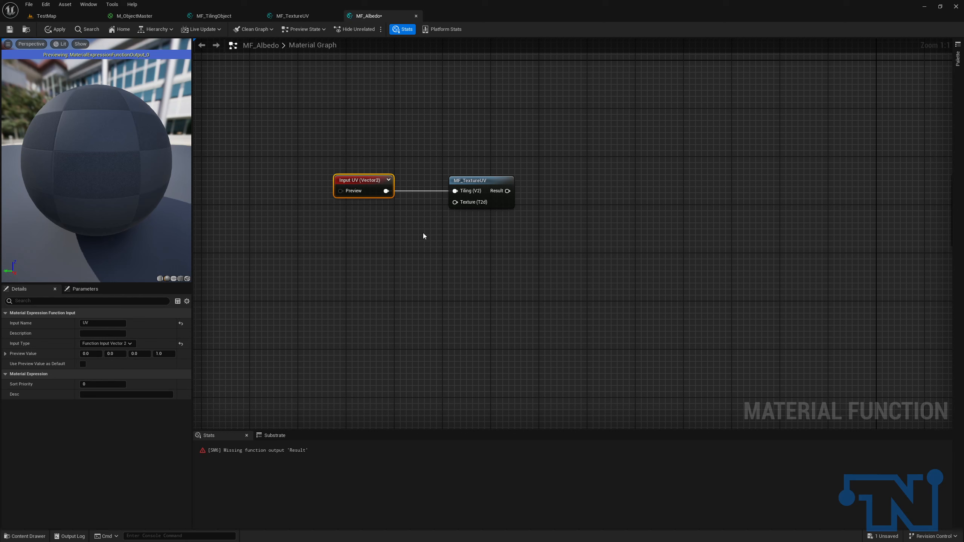
left_click_drag(455, 202, 387, 224)
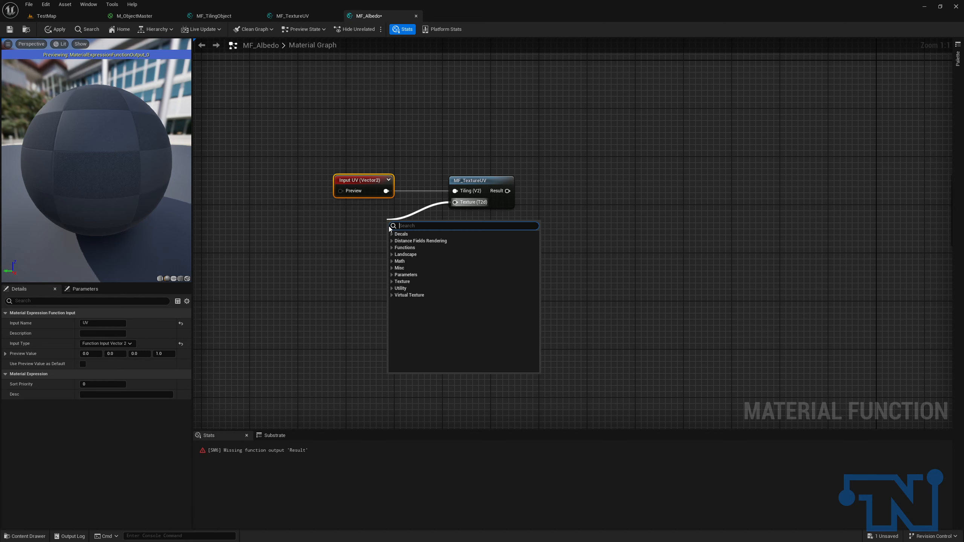
type("inp")
key("Return")
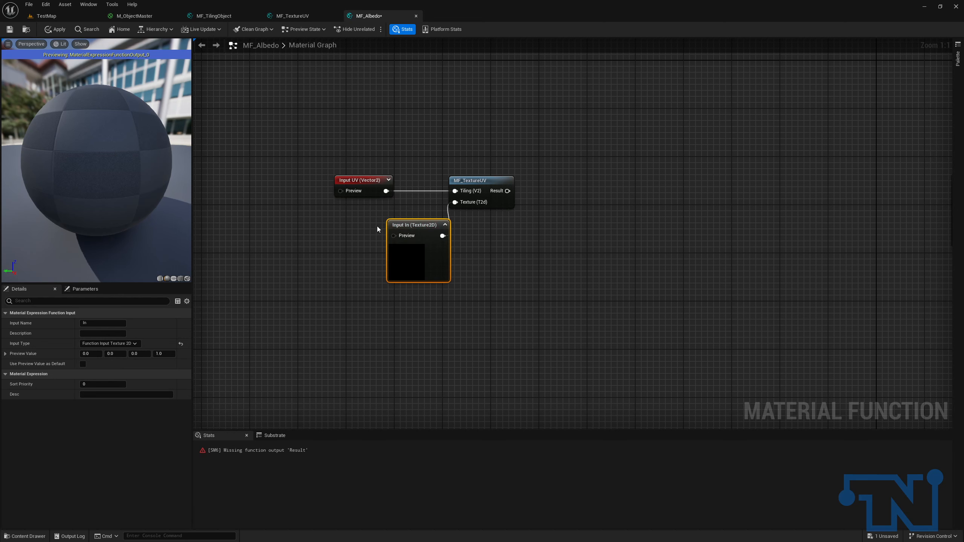
left_click(445, 225)
left_click_drag(422, 224, 368, 204)
Name the Texture2D function input Texture.
left_click(101, 323)
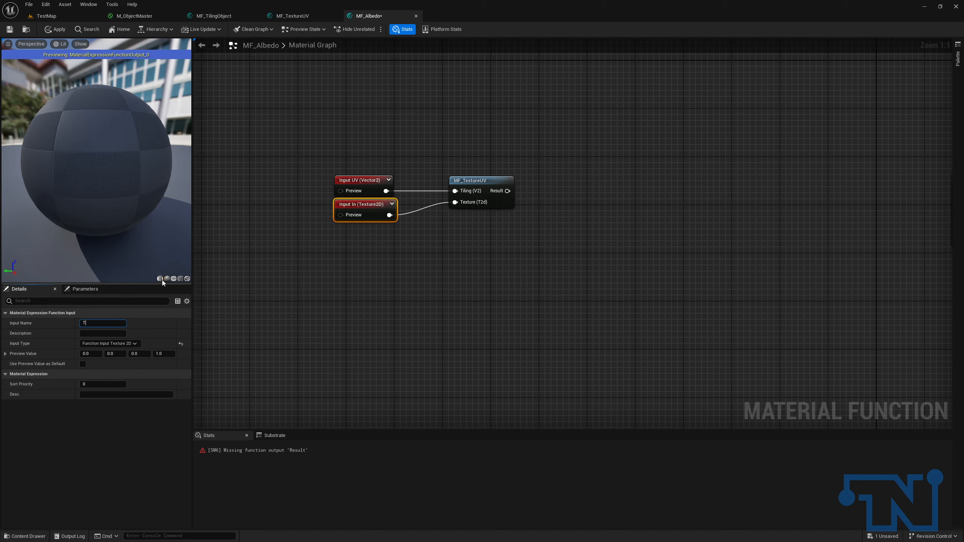
type("Texture")
key("Return")
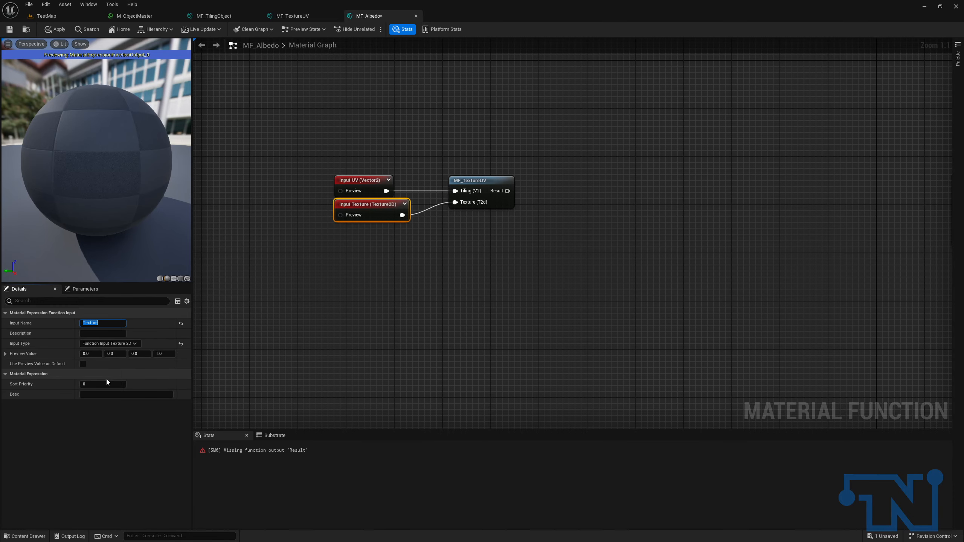
left_click(330, 298)
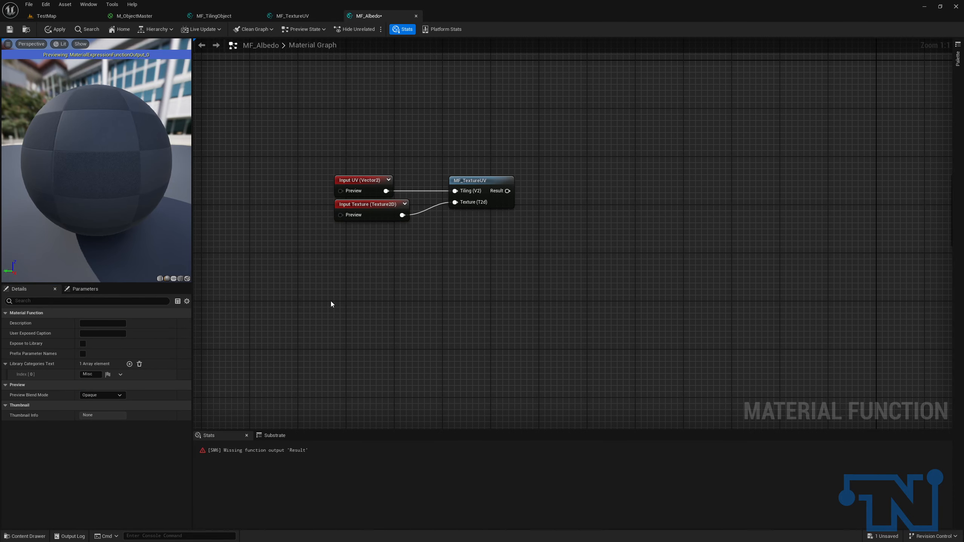
Add a Texture Object node, connect it to the Preview pin of the Texture input and collapse its preview.
right_click_drag(293, 237, 349, 218)
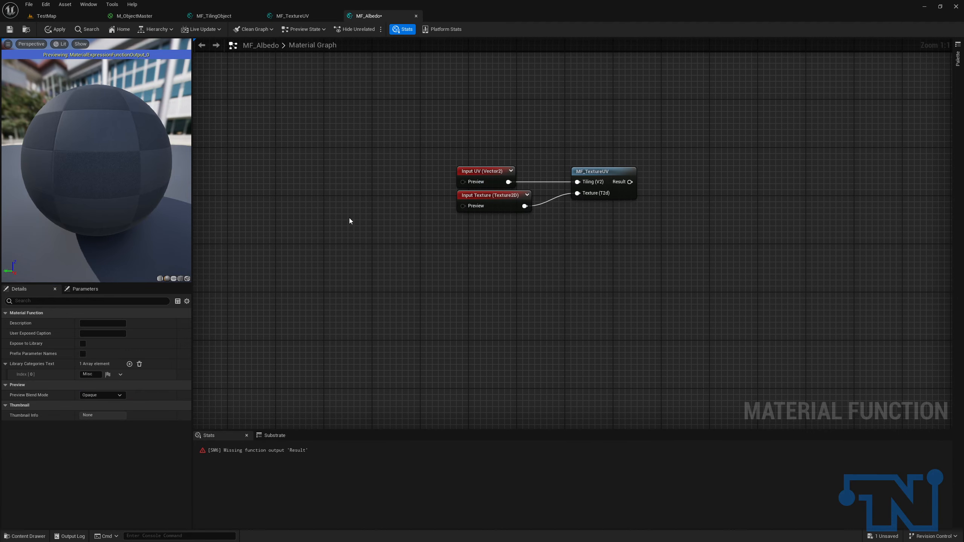
right_click(350, 218)
type("textureobject")
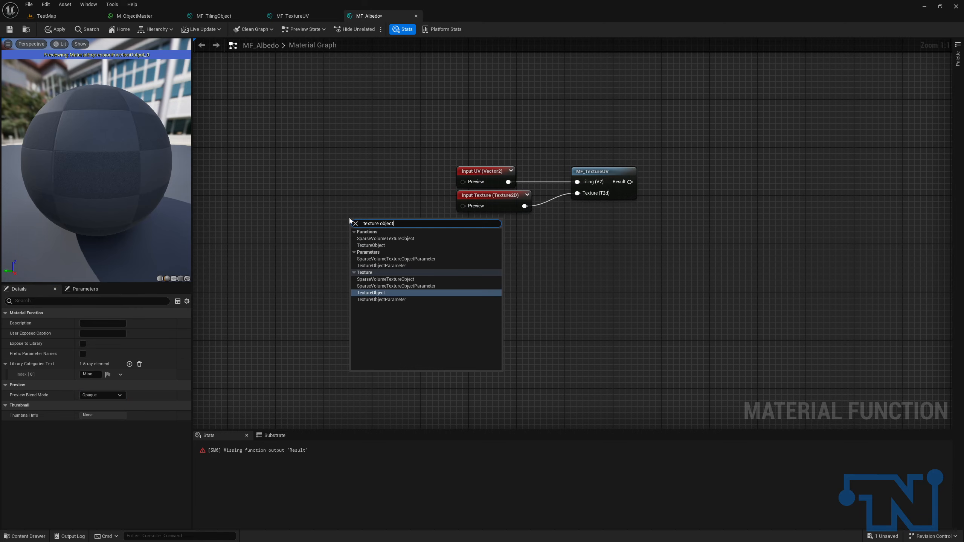
key("Return")
left_click_drag(396, 234, 500, 250)
left_click(404, 201)
left_click(643, 257)
Shift the Texture Object, both function inputs and MF_TextureUV together farther away from the Output Result node.
right_click_drag(544, 243, 171, 264)
right_click_drag(569, 221, 696, 208)
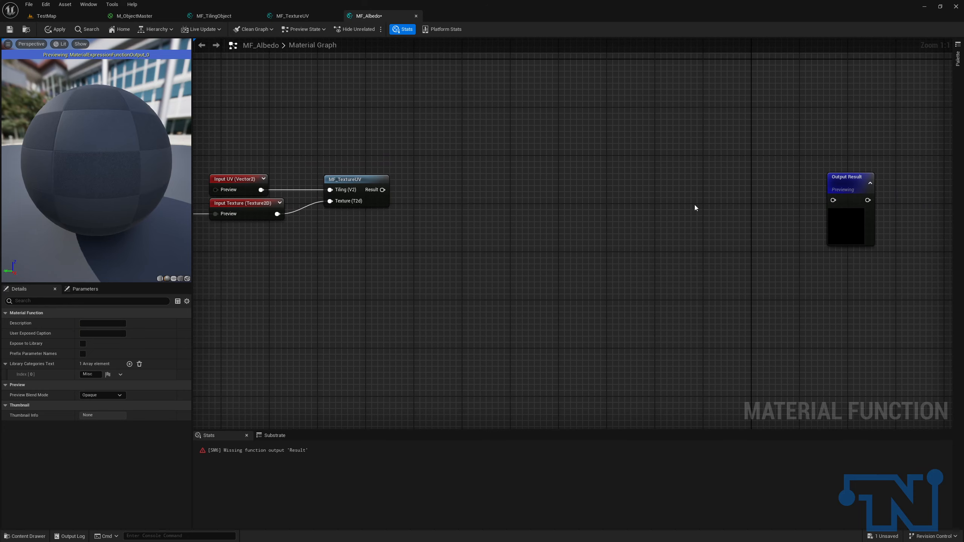
right_click_drag(469, 194, 770, 168)
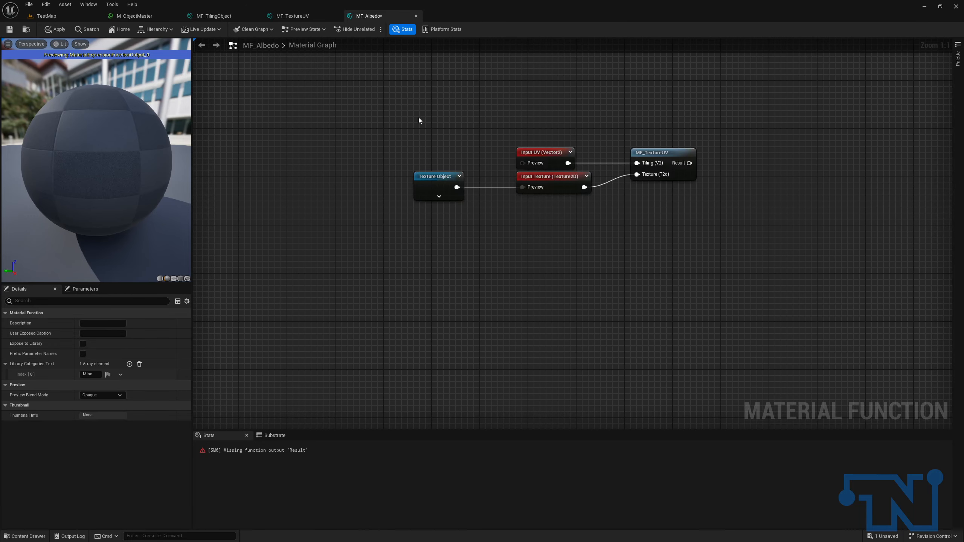
left_click_drag(420, 120, 803, 243)
key("Left")
key("Left")
key("Left")
key("Left")
key("Left")
key("Left")
key("Left")
key("Left")
key("Left")
key("Left")
key("Left")
key("Left")
key("Left")
key("Left")
key("Left")
key("Left")
key("Left")
key("Left")
key("Left")
key("Left")
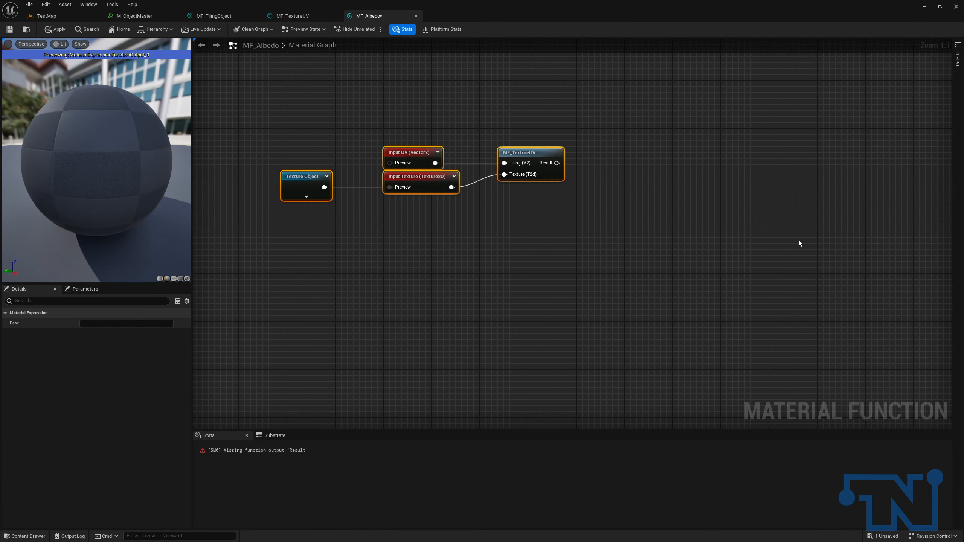
left_click(670, 206)
Add a Desaturation node fed by MF_TextureUV's Result and line it up with that node.
left_click_drag(509, 163, 656, 160)
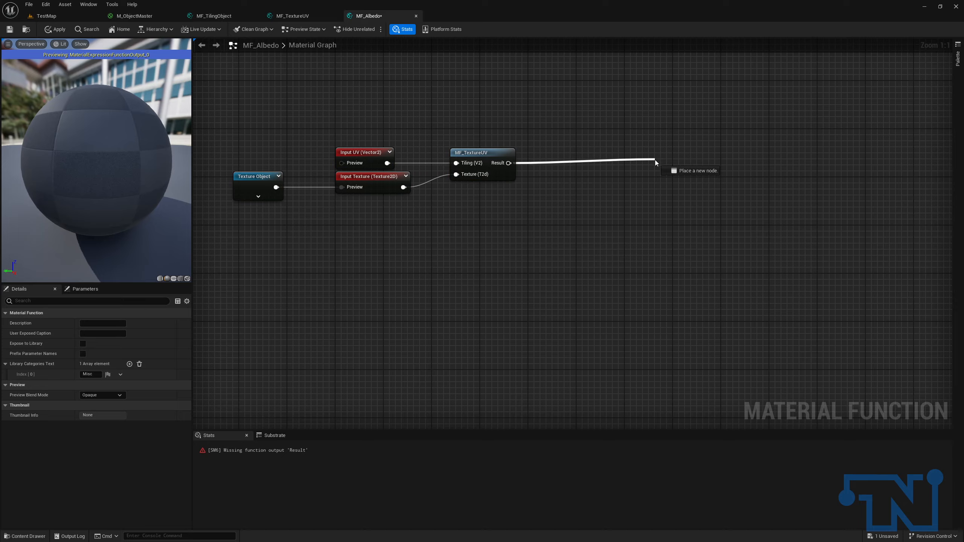
type("desatur")
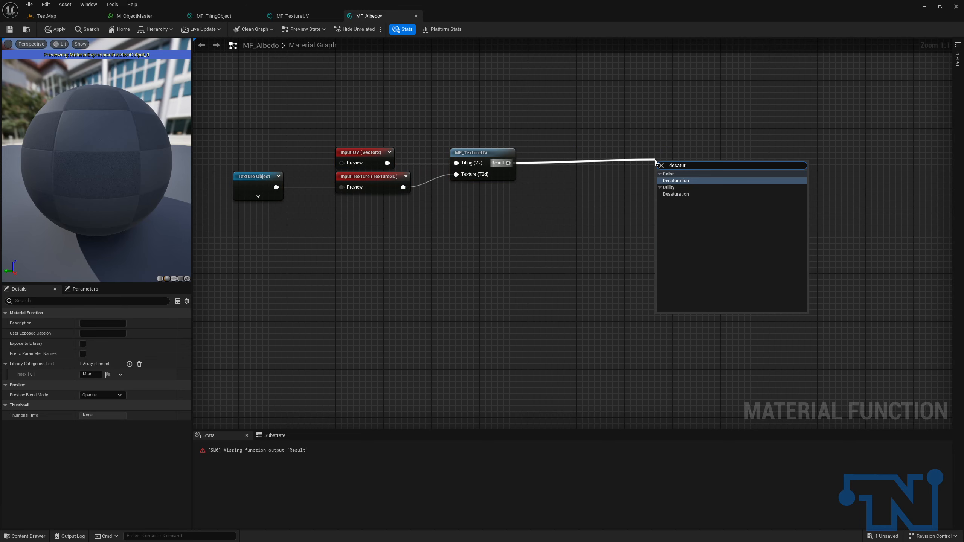
key("Return")
left_click_drag(680, 165, 638, 166)
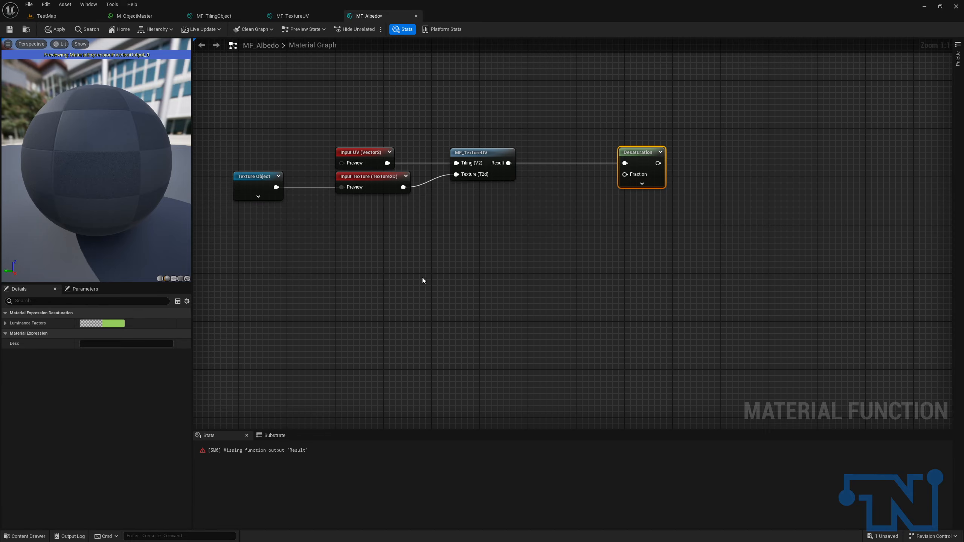
Add a four-component constant below MF_TextureUV and convert it to a vector parameter named AlbedoControls.
left_click(444, 277)
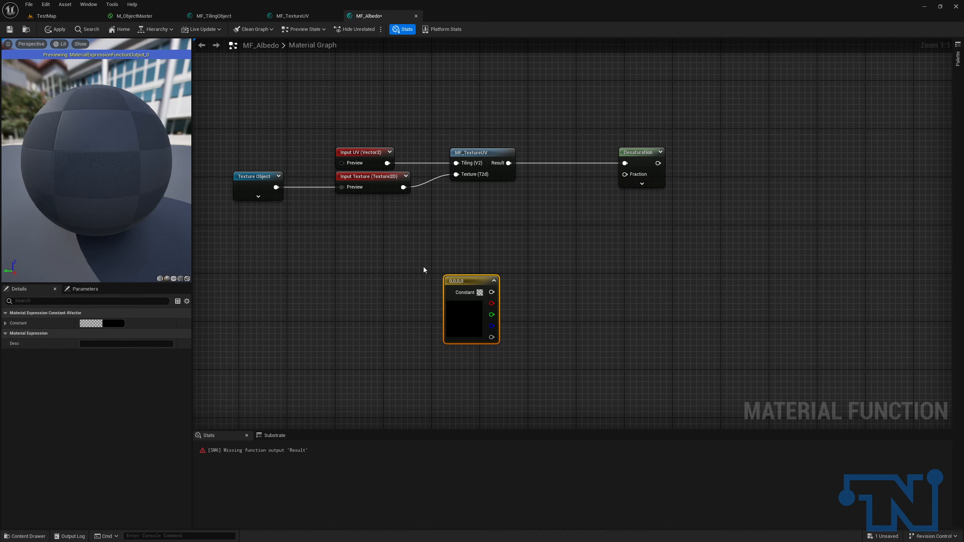
right_click(455, 284)
left_click(493, 298)
type("Albedo")
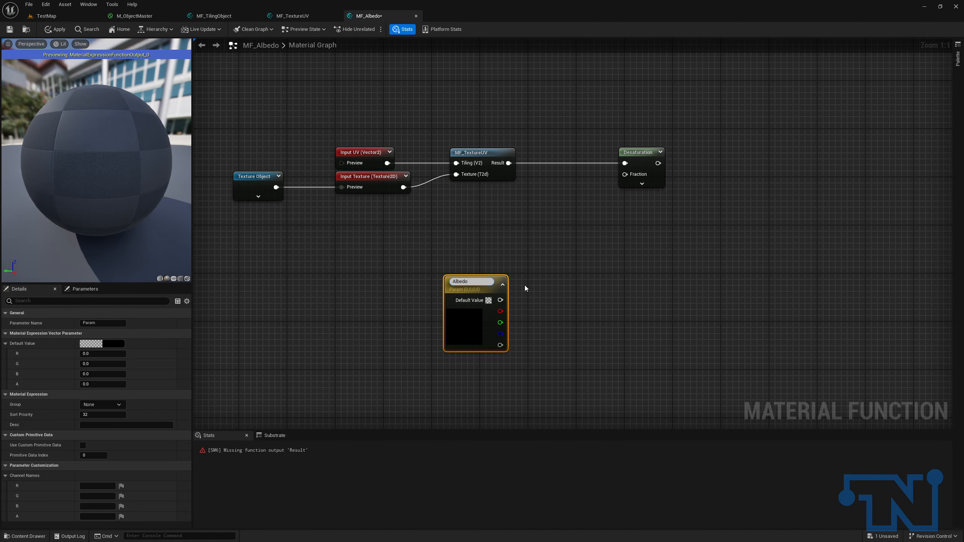
type("Controls")
key("Return")
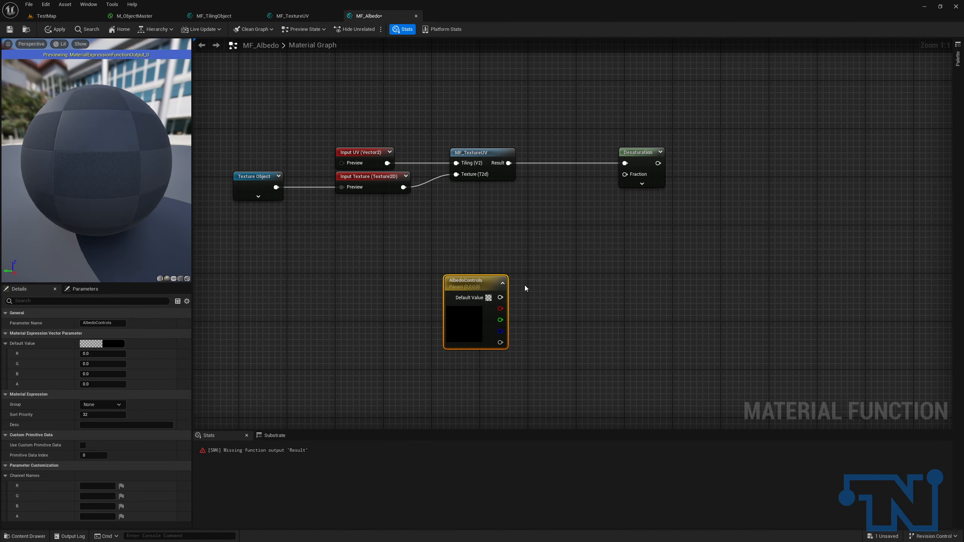
Name the R, G and B channels of AlbedoControls Saturation, Brightness and Contrast.
left_click(98, 486)
type("Saturation")
key("Return")
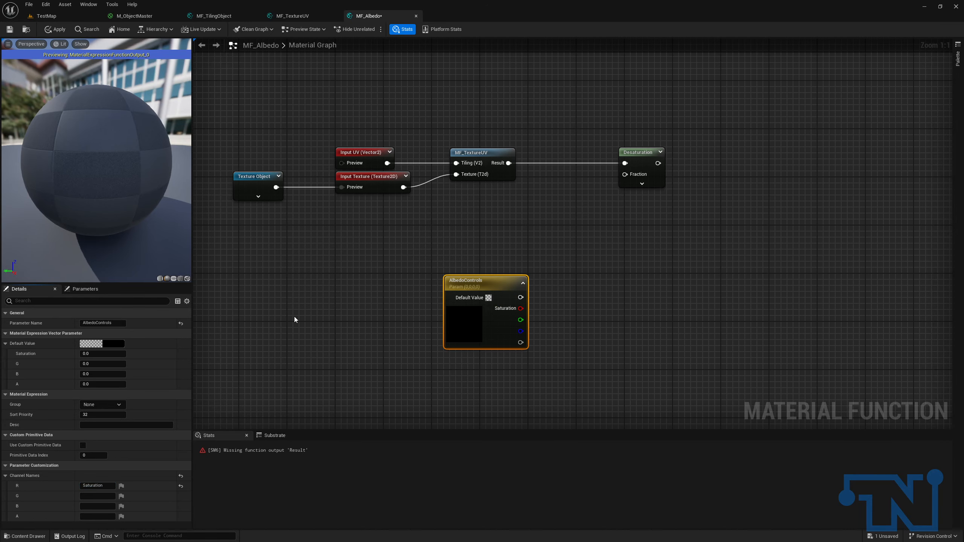
left_click(107, 496)
type("Brightness")
key("Return")
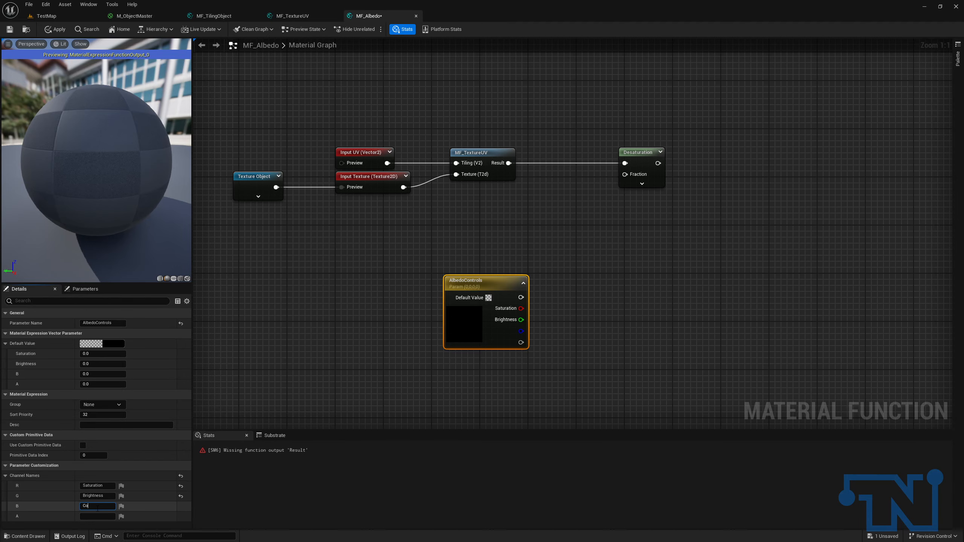
left_click(111, 505)
type("Contrast")
key("Return")
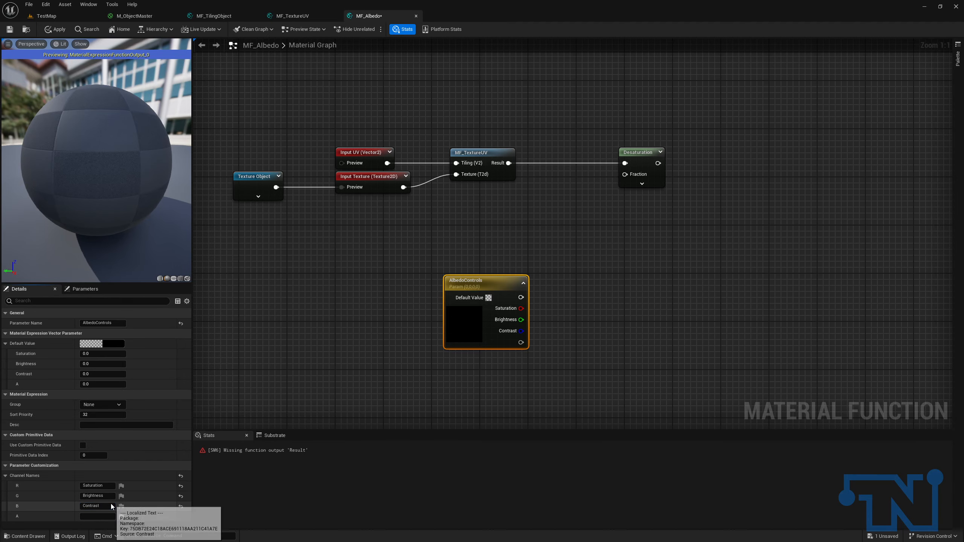
Name the A channel of AlbedoControls NotUsed, following UVOffset in MF_TilingObject, and move the node away from the Desaturation node.
double_click(483, 150)
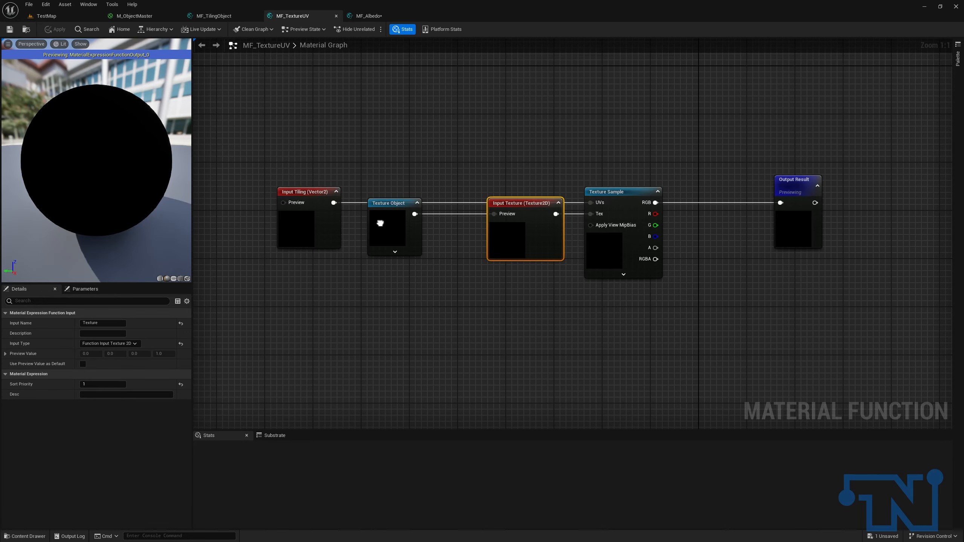
left_click(214, 15)
right_click_drag(324, 283, 490, 242)
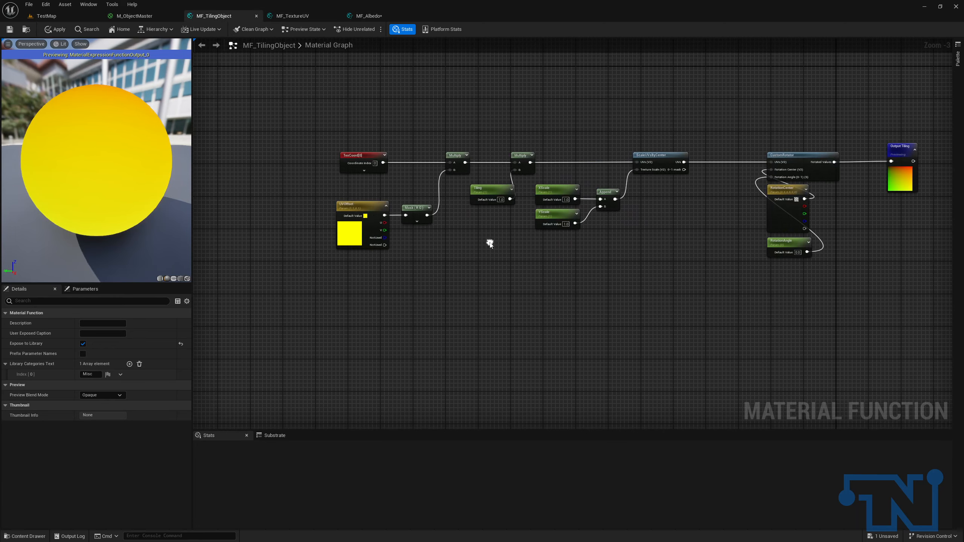
left_click(359, 245)
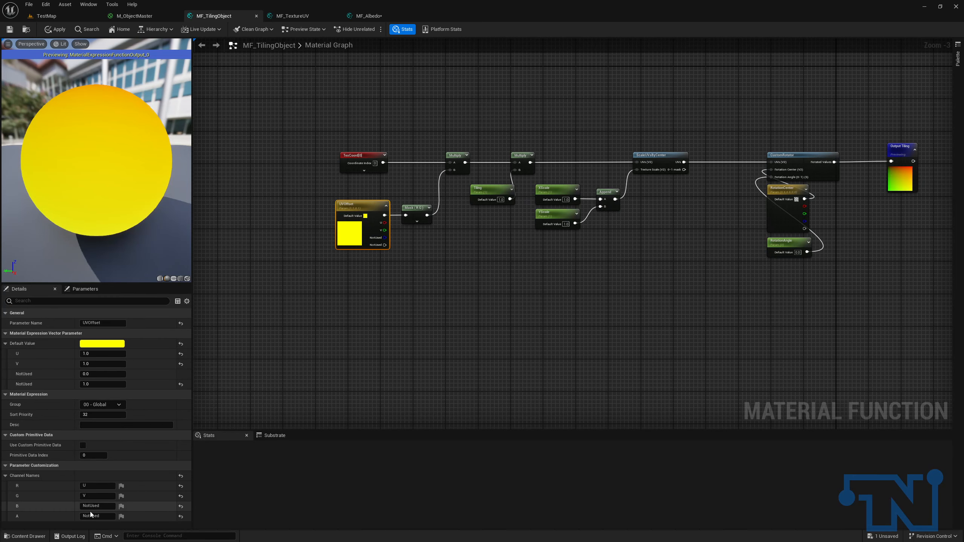
left_click(371, 15)
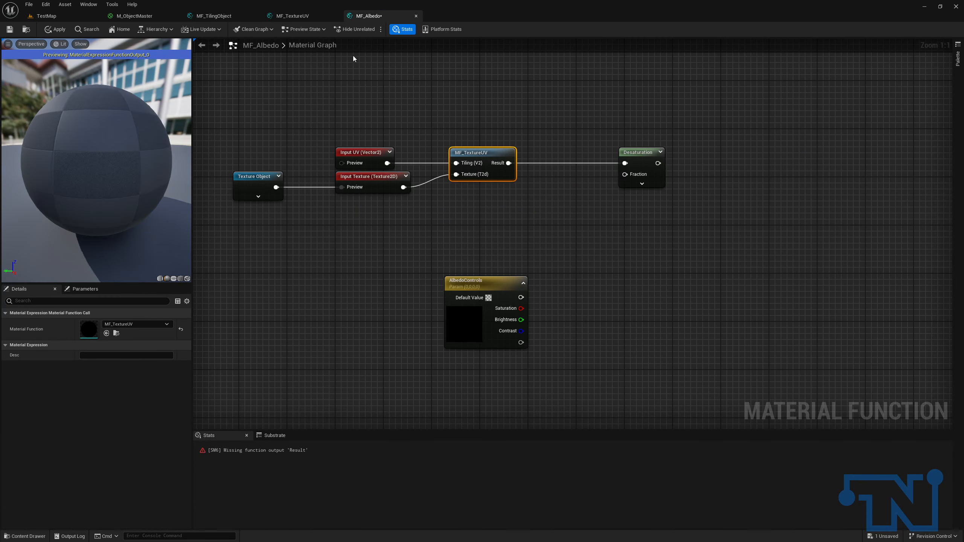
left_click(493, 344)
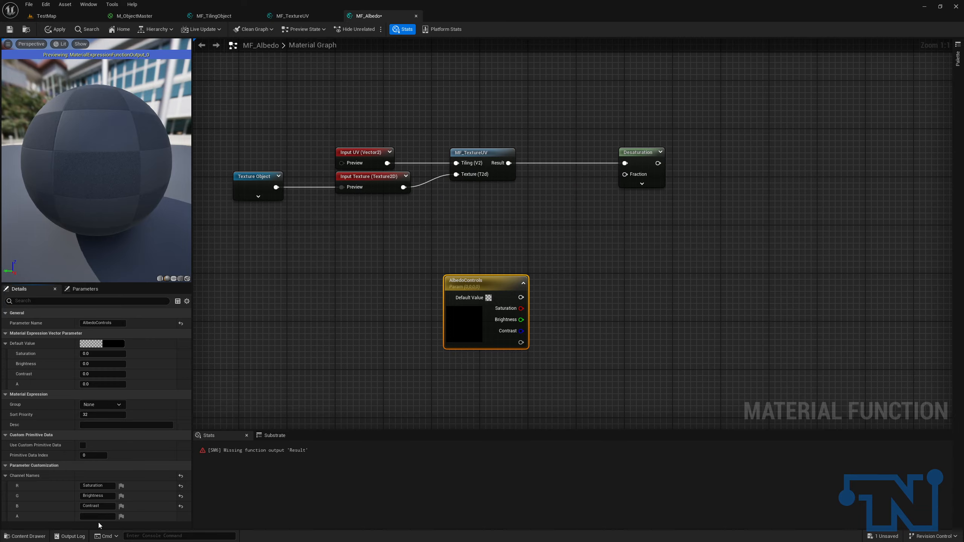
left_click(424, 269)
left_click_drag(474, 282, 411, 283)
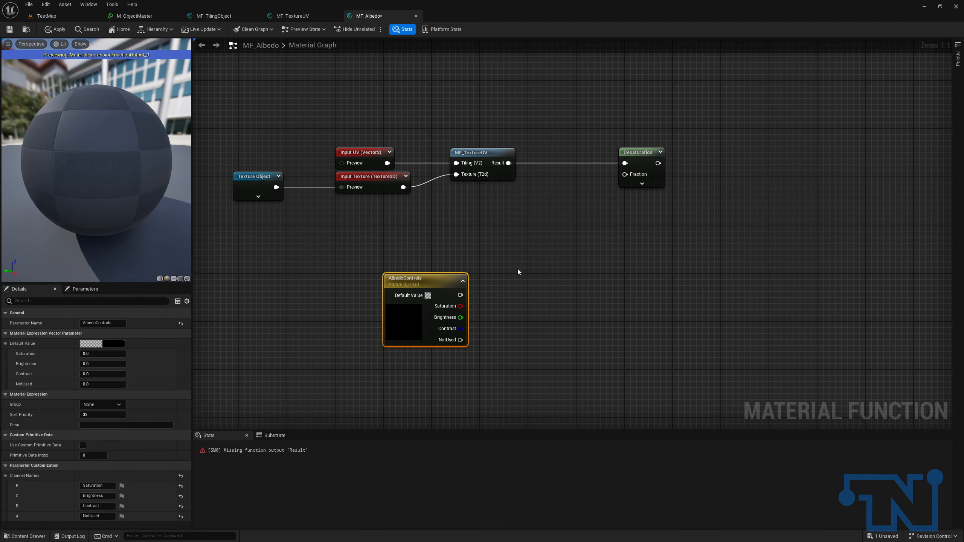
Add a 1-x node fed by the Saturation output of AlbedoControls and expand its preview.
left_click_drag(460, 307, 542, 304)
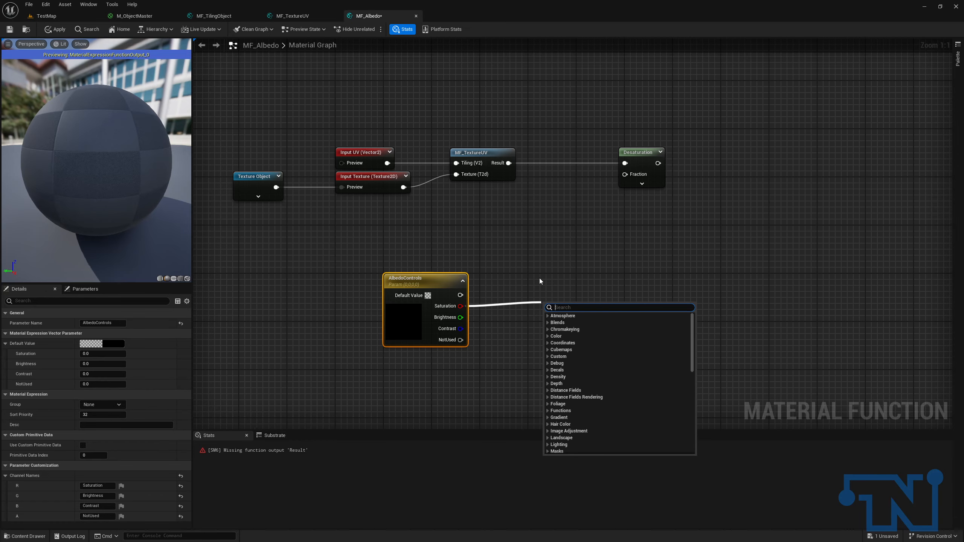
type("1-x")
key("Return")
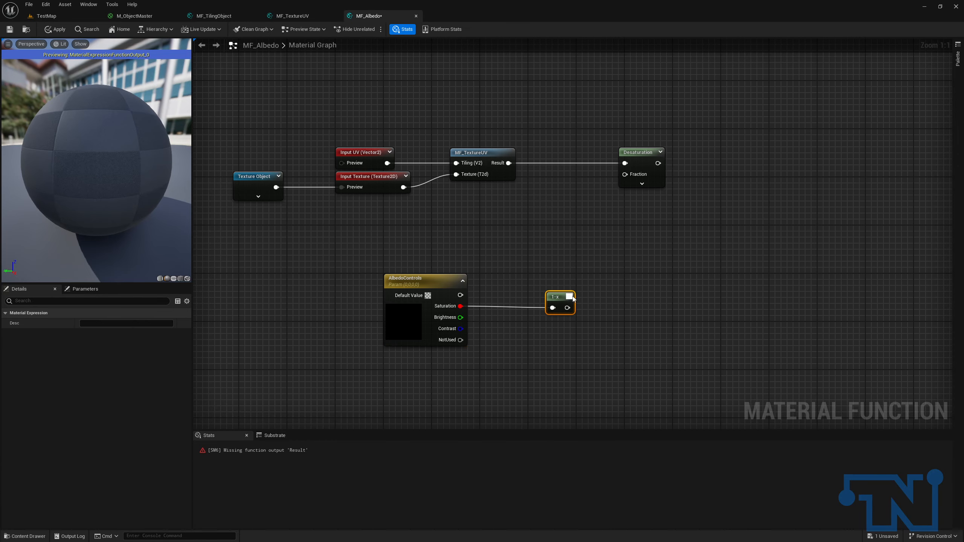
left_click(569, 297)
Set the default Saturation, Brightness and Contrast values of AlbedoControls to 1.
left_click(417, 317)
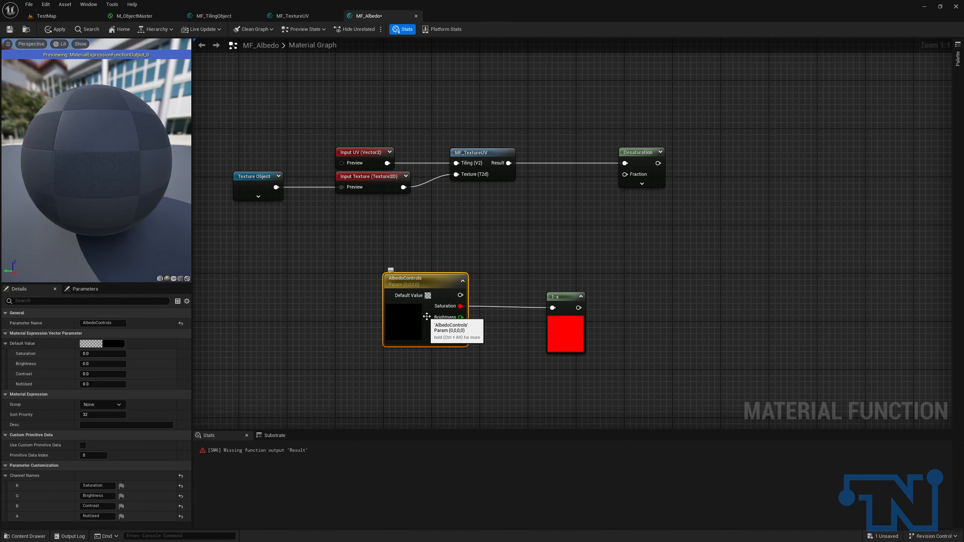
left_click(110, 355)
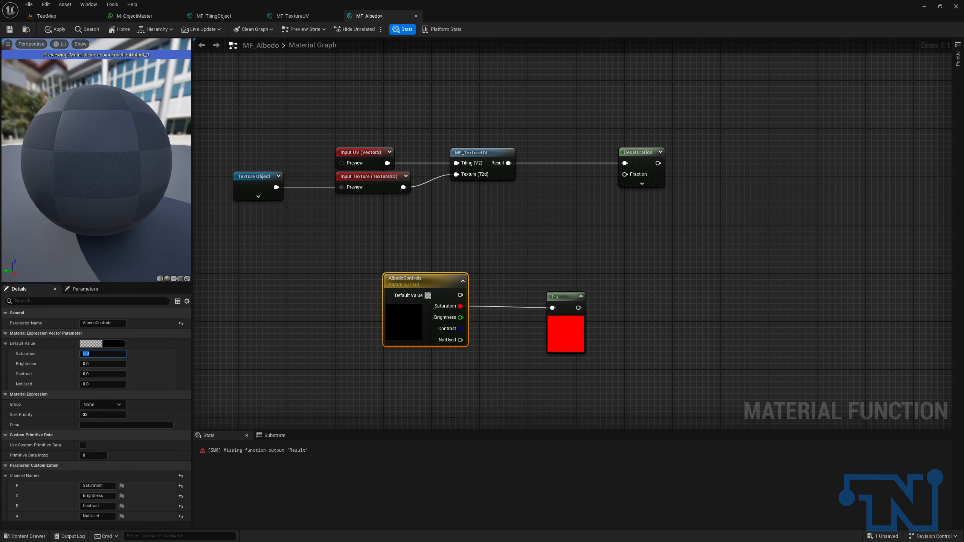
type("1")
key("Return")
left_click(100, 364)
type("1")
key("Return")
left_click(101, 374)
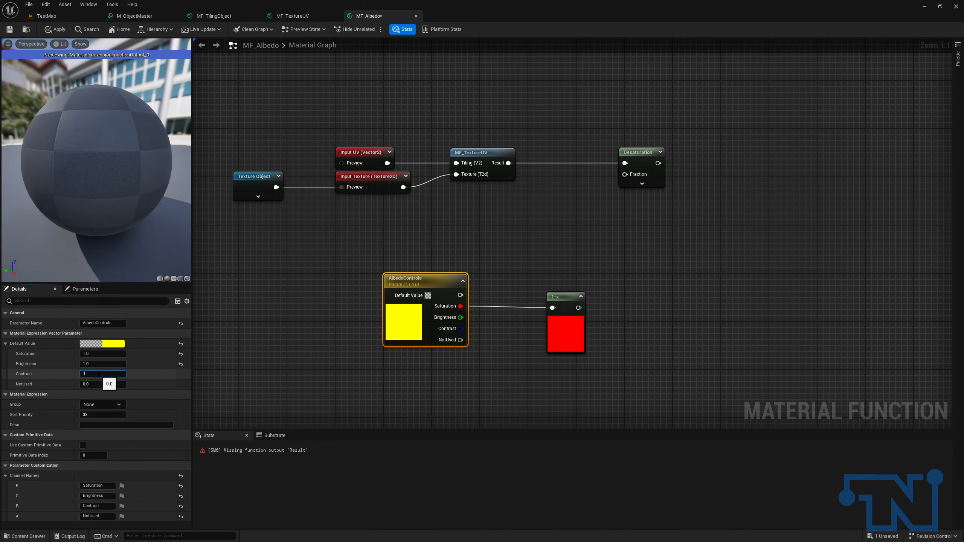
type("1")
key("Return")
left_click(263, 349)
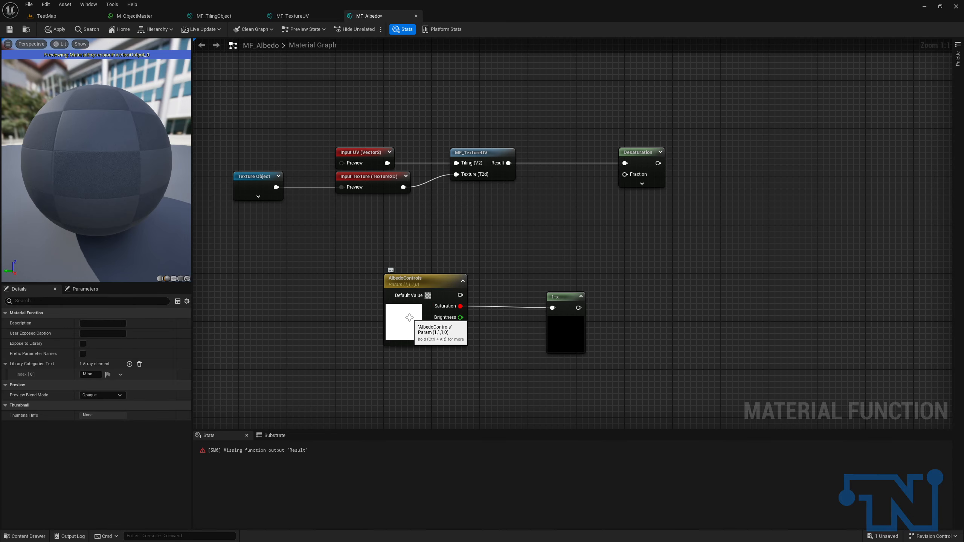
Connect the 1-x output to the Fraction input of Desaturation and collapse the 1-x preview.
left_click(456, 311)
left_click(573, 327)
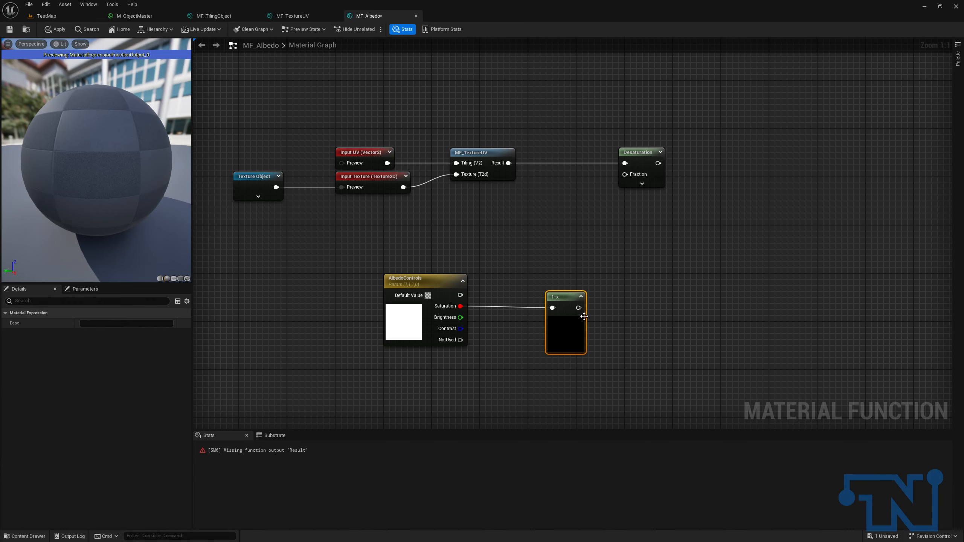
left_click_drag(578, 309, 625, 174)
left_click(580, 297)
Add a Multiply node with Desaturation in A and the Brightness output in B, routed through a reroute point.
right_click_drag(750, 291, 683, 219)
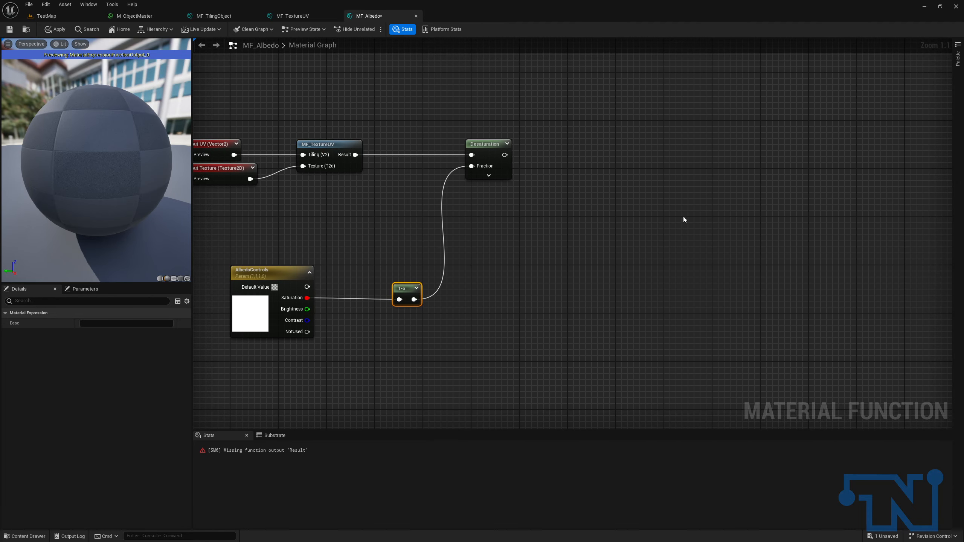
left_click(575, 151)
left_click_drag(582, 168, 505, 154)
left_click_drag(593, 166, 610, 155)
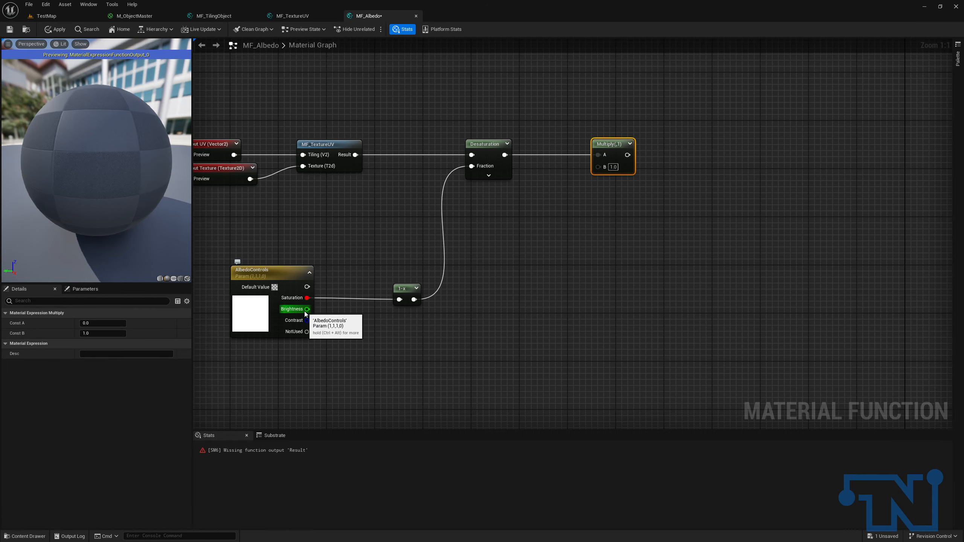
left_click_drag(306, 309, 502, 319)
left_click(548, 176)
double_click(548, 176)
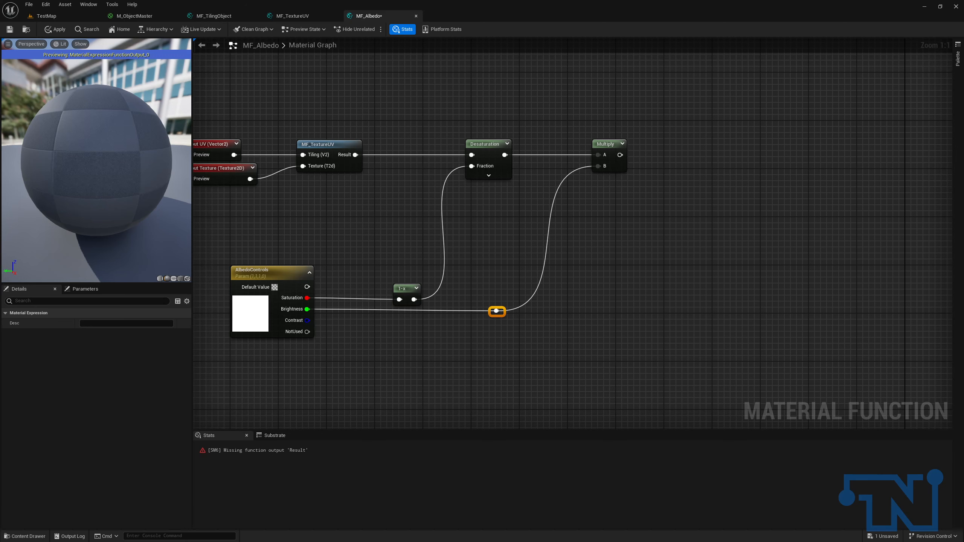
Add a four-component constant below the Multiply node and convert it to a vector parameter named AlbedoTint.
right_click_drag(693, 182, 751, 173)
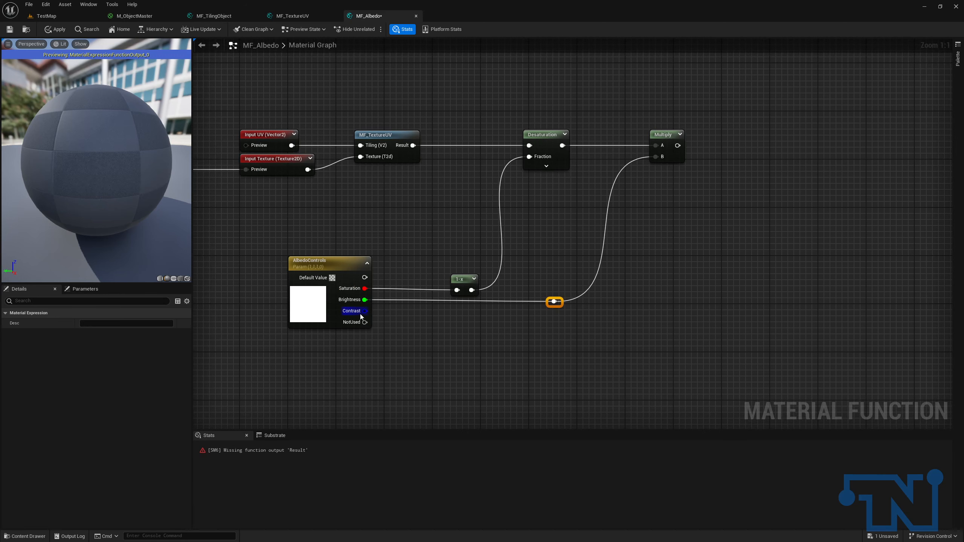
right_click_drag(756, 207, 717, 218)
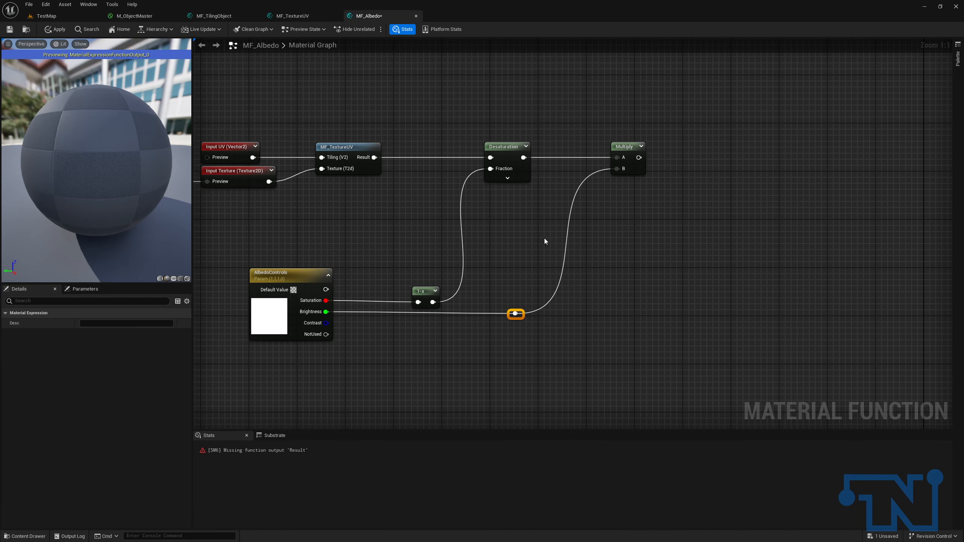
left_click(691, 224)
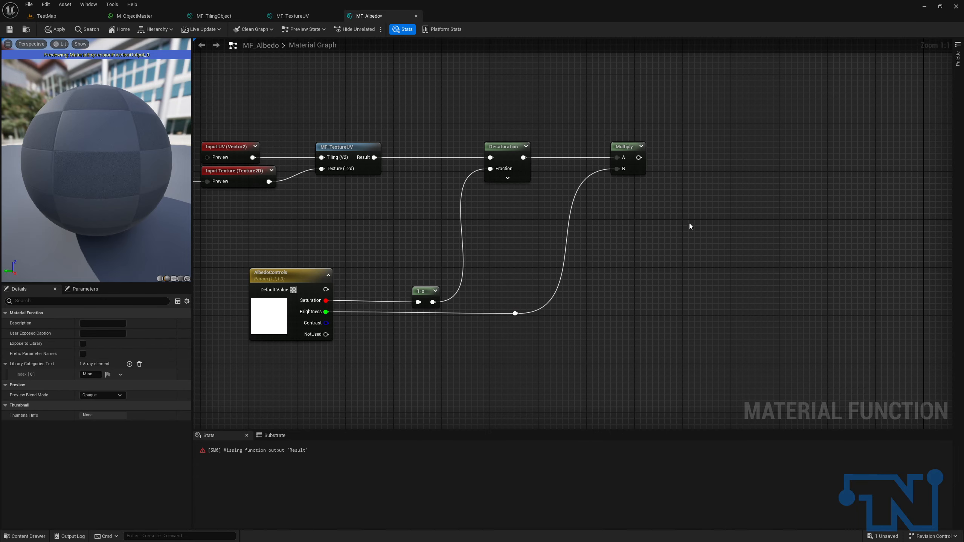
left_click(647, 223)
right_click(662, 225)
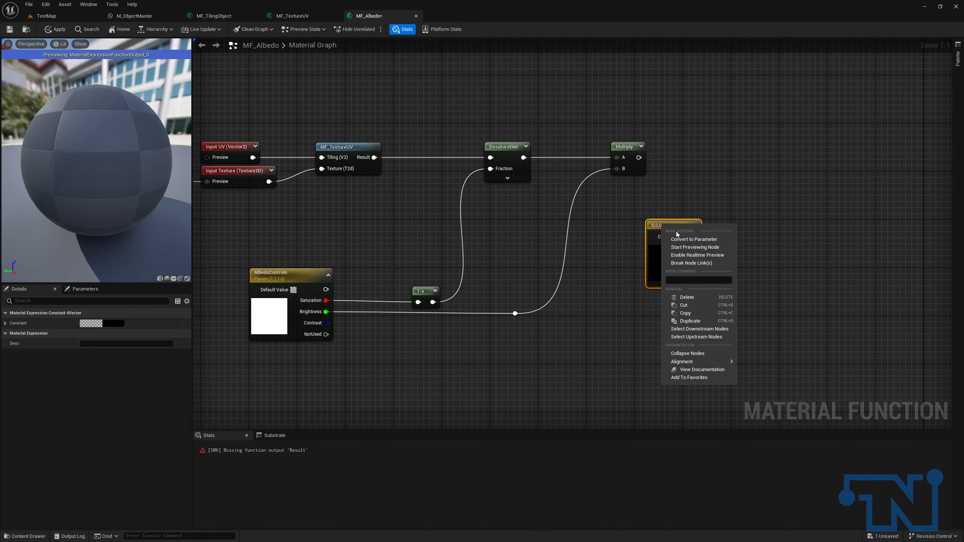
left_click(699, 240)
type("Alb")
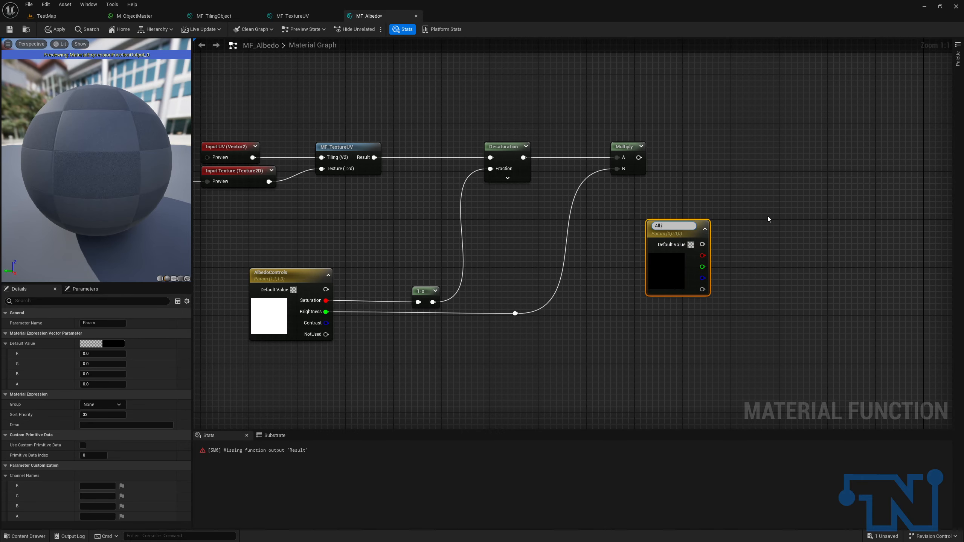
type("edoTint")
key("Return")
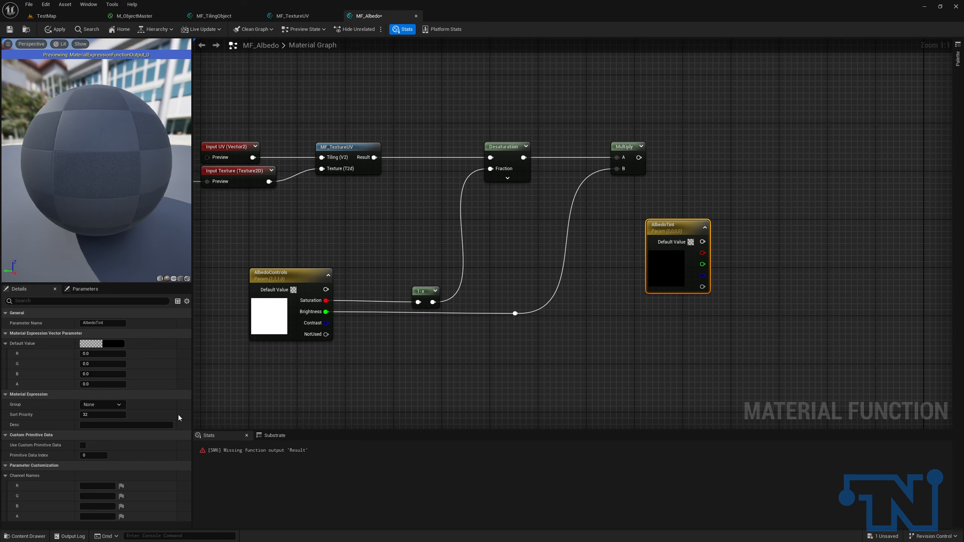
Set all four default channels of AlbedoTint to 1 and place the node directly below Multiply.
left_click(107, 354)
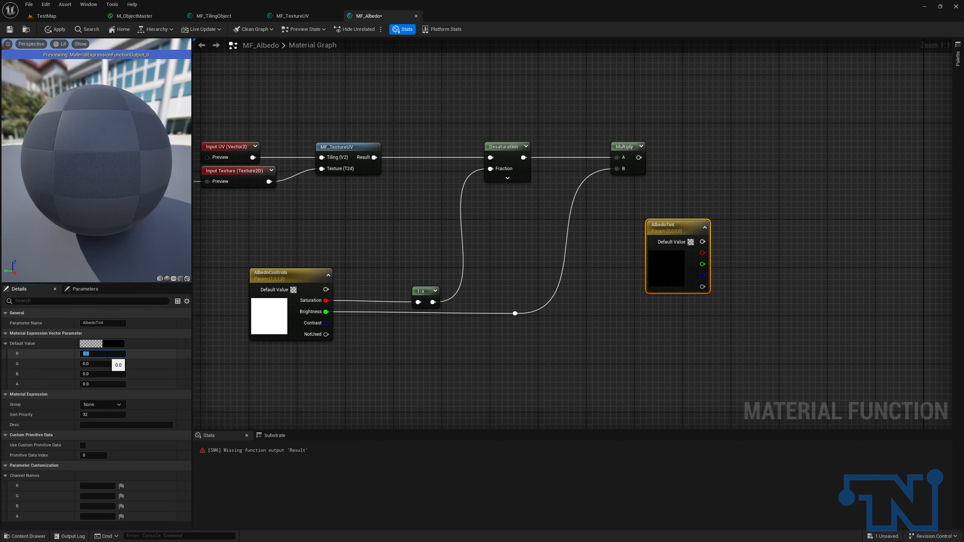
type("1")
key("Tab")
type("1")
key("Tab")
type("1")
key("Tab")
type("1")
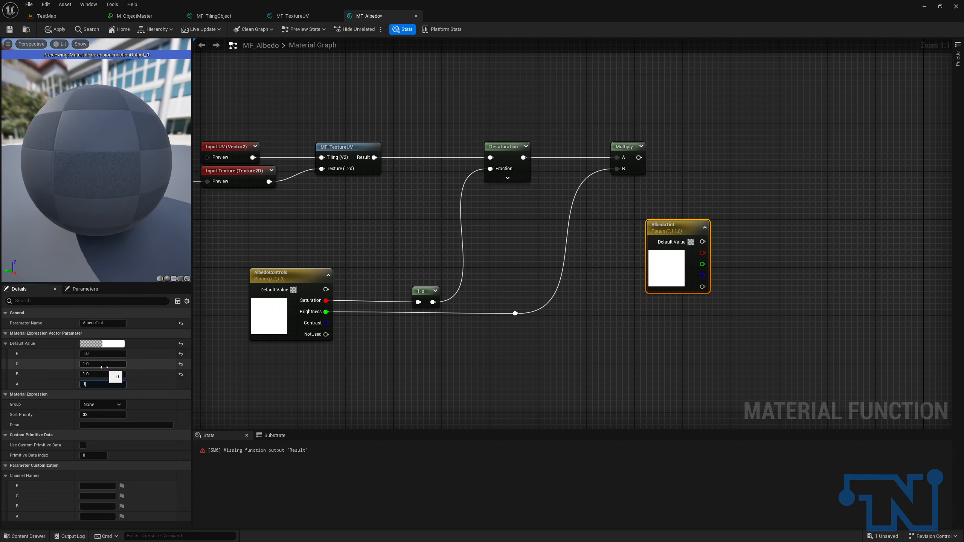
key("Tab")
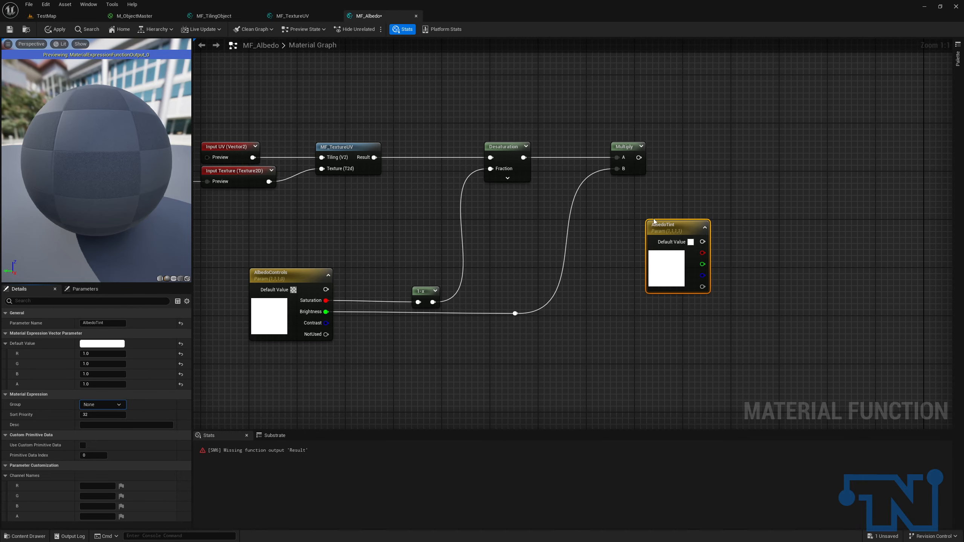
left_click_drag(654, 222, 624, 227)
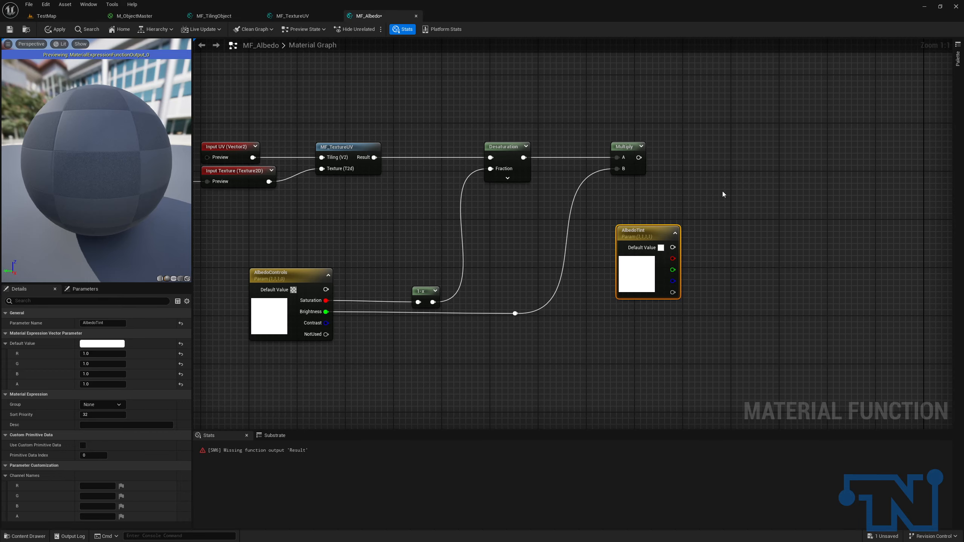
Shift the whole group of albedo nodes farther away from the Output Result node.
right_click_drag(719, 165, 484, 114)
left_click_drag(255, 91, 832, 345)
key("Left")
key("Left")
key("Left")
key("Left")
key("Left")
key("Left")
key("Left")
key("Left")
key("Left")
key("Left")
key("Left")
key("Left")
key("Left")
key("Left")
key("Left")
key("Left")
key("Left")
key("Left")
key("Left")
key("Left")
left_click(781, 166)
Add a static switch parameter named UseBlendVsMultipyTint beyond the Multiply and AlbedoTint nodes.
right_click(756, 145)
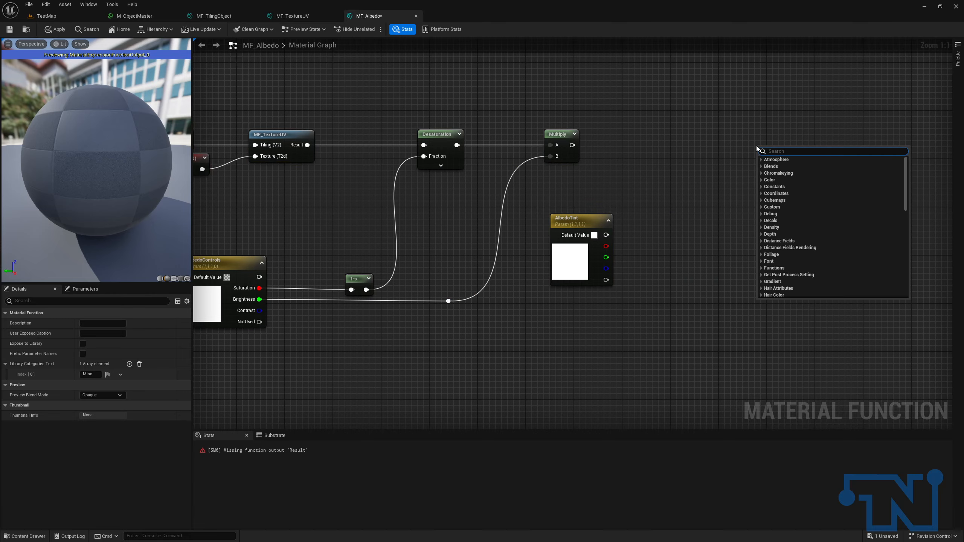
type("switch")
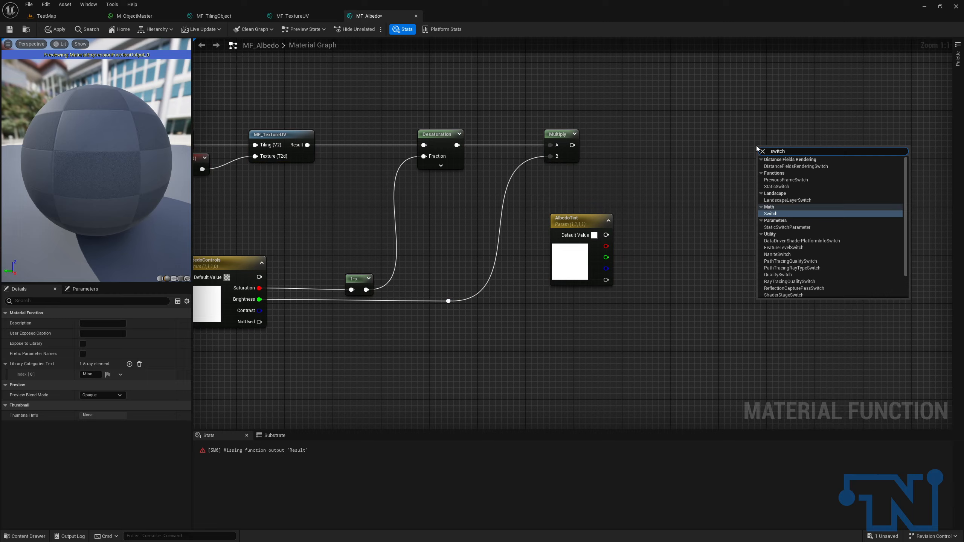
key("Down")
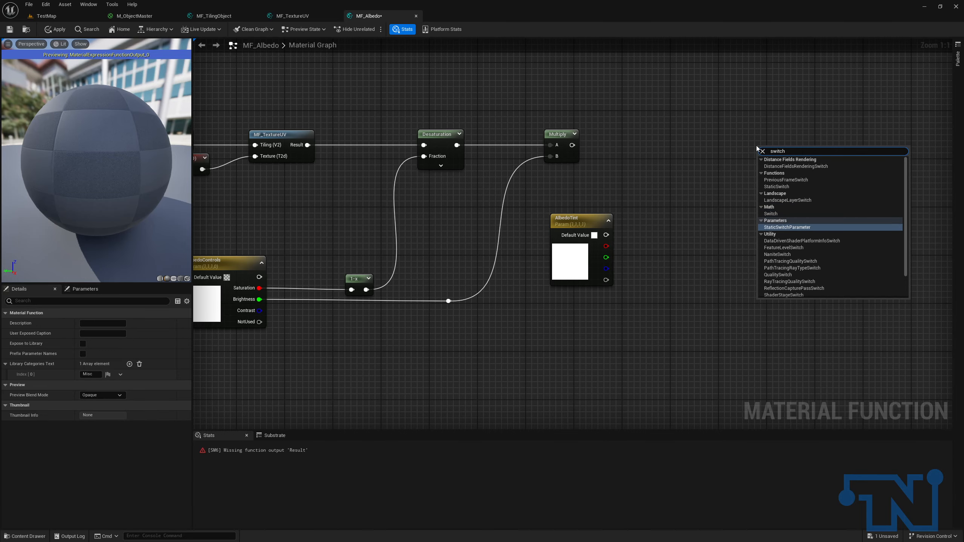
key("Return")
type("UseBlend")
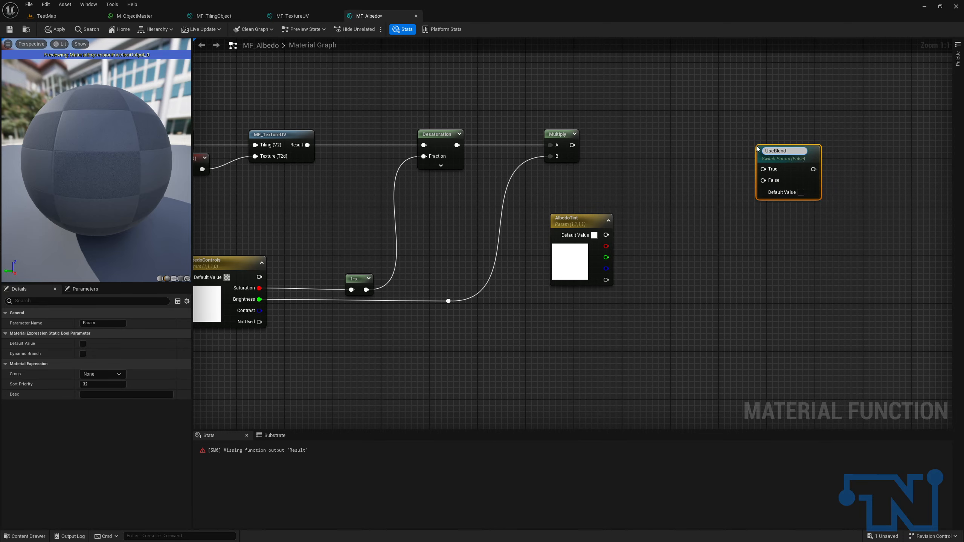
type("VsMultipyTint")
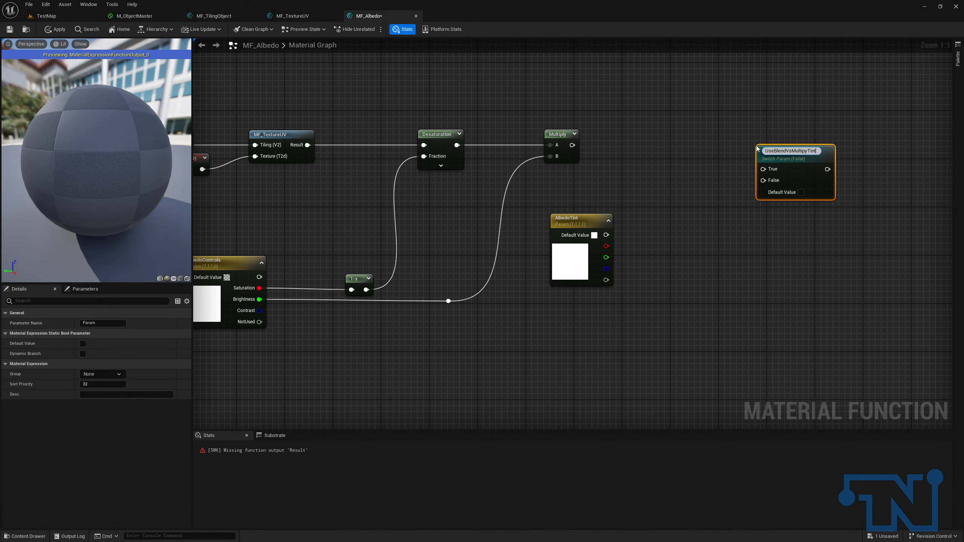
key("Return")
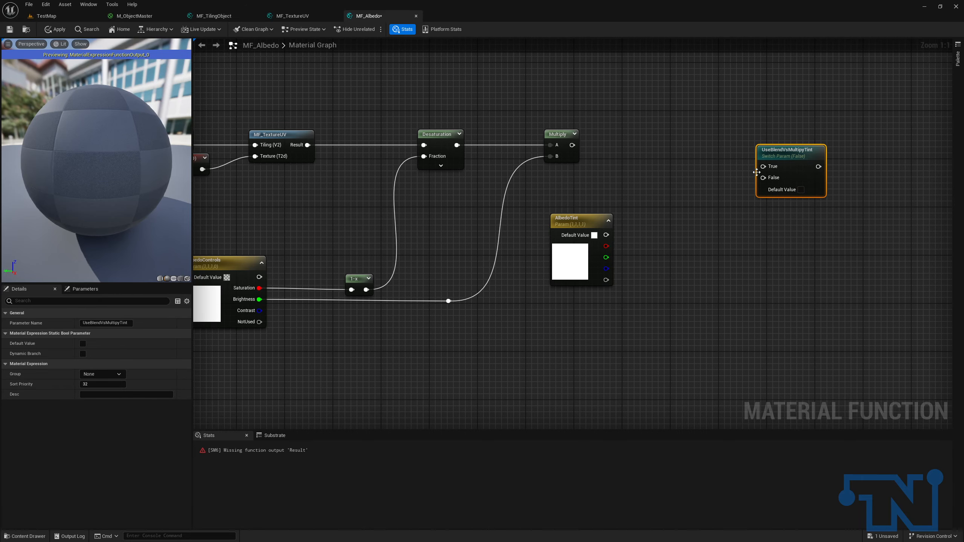
Add a second Multiply node before the tint switch, feeding the brightness Multiply into A and AlbedoTint into B.
left_click_drag(791, 157, 814, 147)
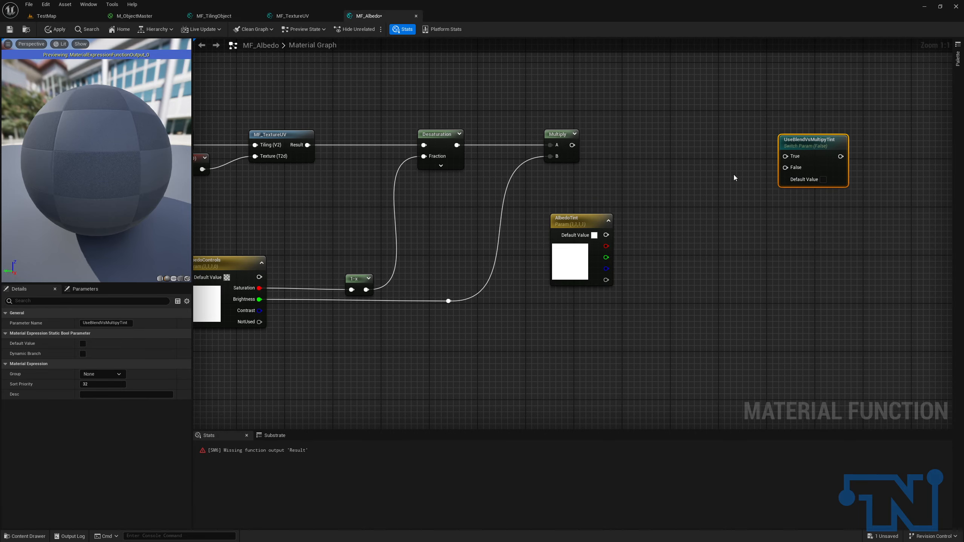
left_click(678, 198)
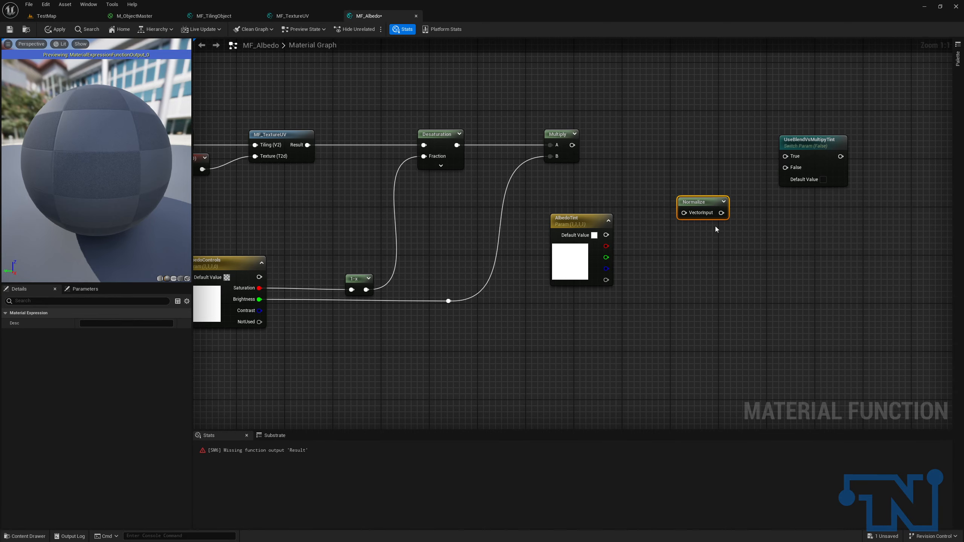
key("Delete")
left_click(666, 195)
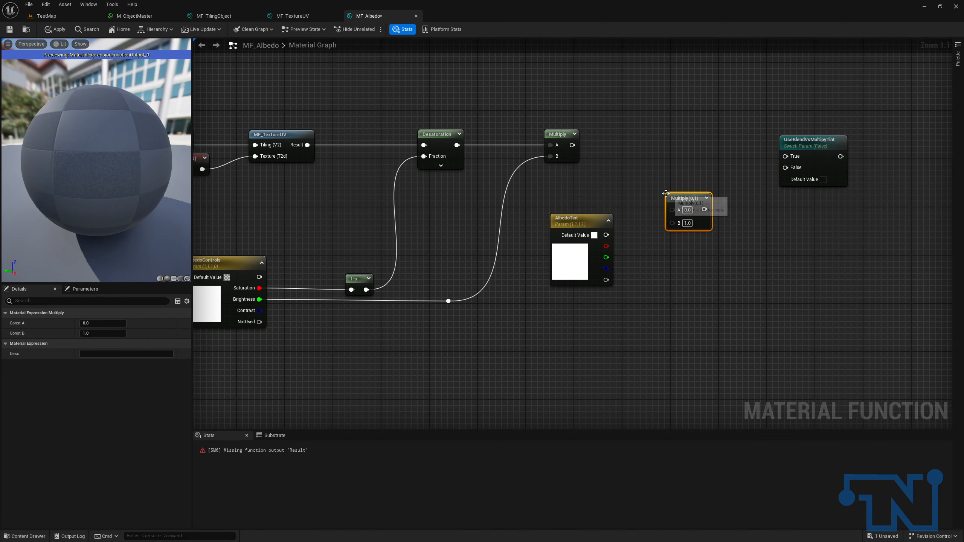
left_click_drag(606, 235, 679, 225)
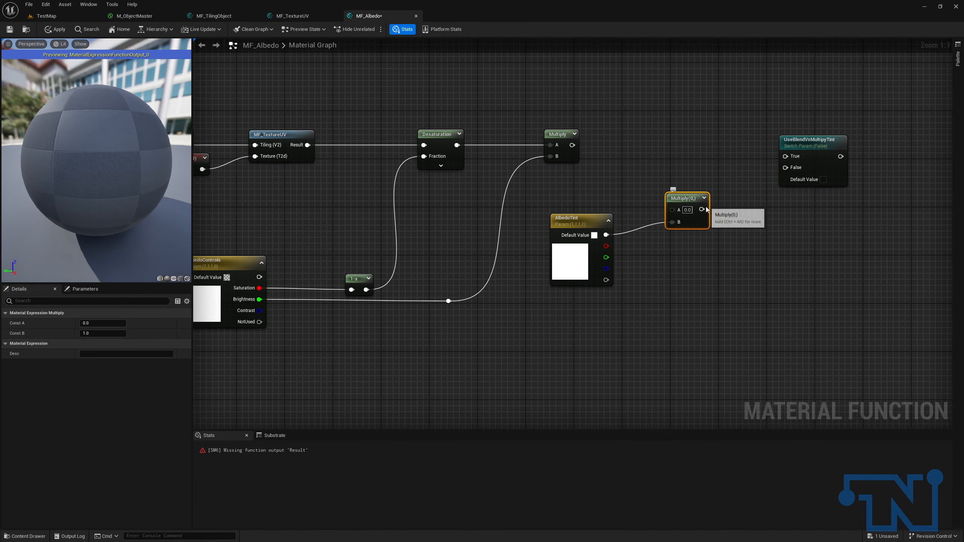
left_click_drag(572, 145, 675, 215)
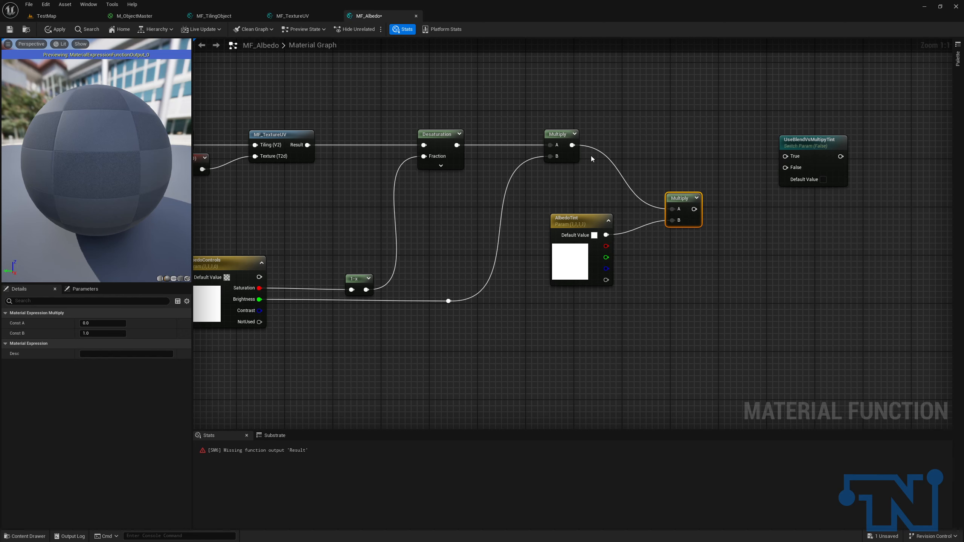
Add a reroute point on the brightness Multiply's output wire and connect the tint Multiply to the switch's False input.
double_click(592, 145)
left_click(664, 165)
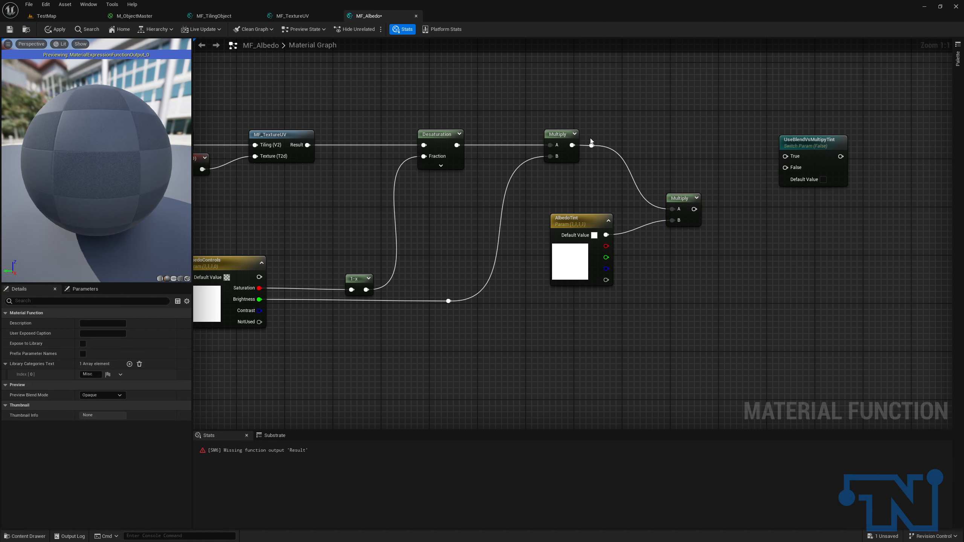
left_click_drag(694, 209, 785, 168)
left_click_drag(681, 198, 668, 213)
Add a reroute point on the wire between AlbedoTint and the tint Multiply's B input.
right_click_drag(254, 149, 422, 153)
left_click(763, 273)
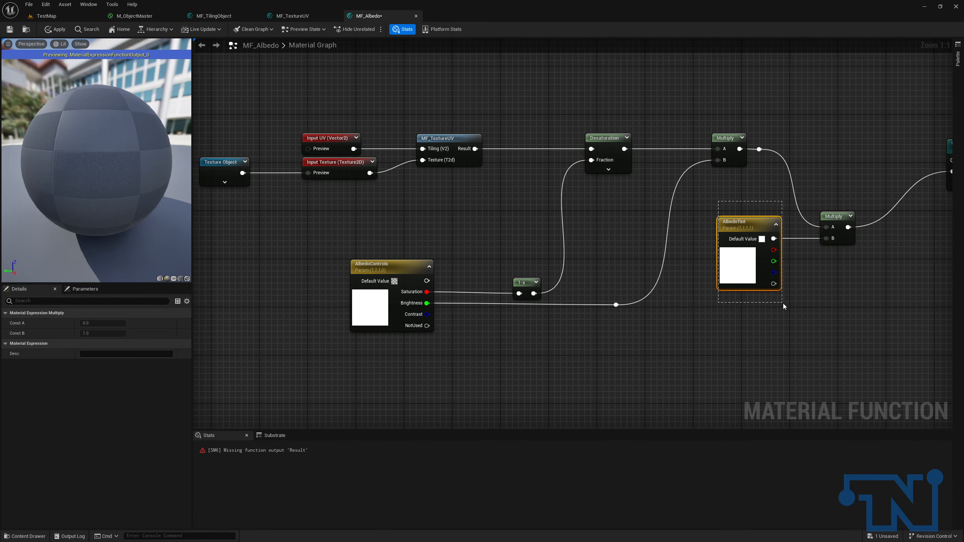
right_click_drag(809, 294, 649, 314)
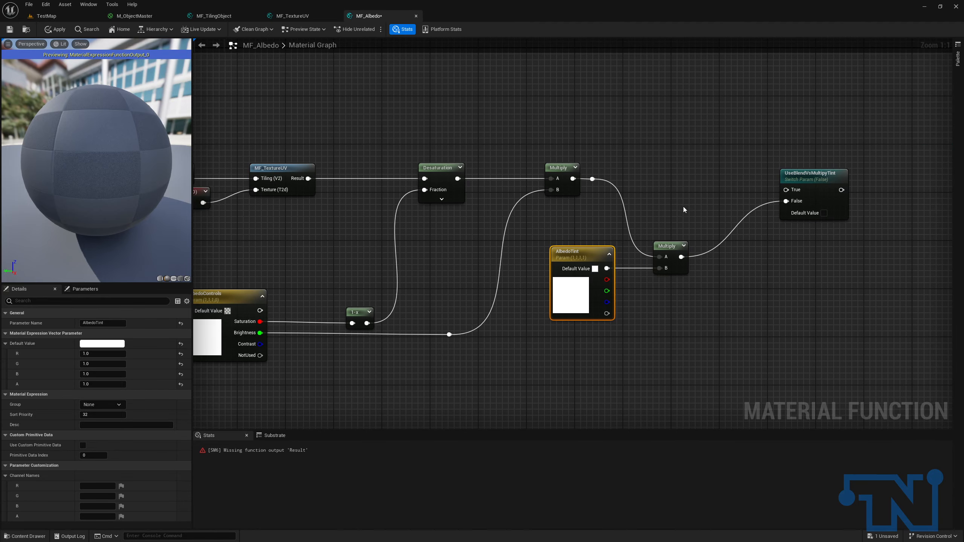
left_click(625, 269)
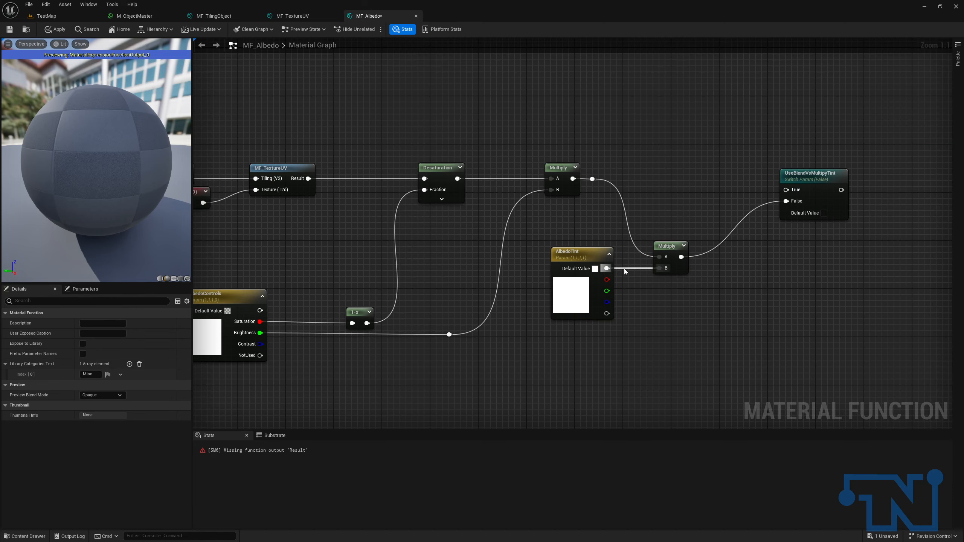
double_click(624, 268)
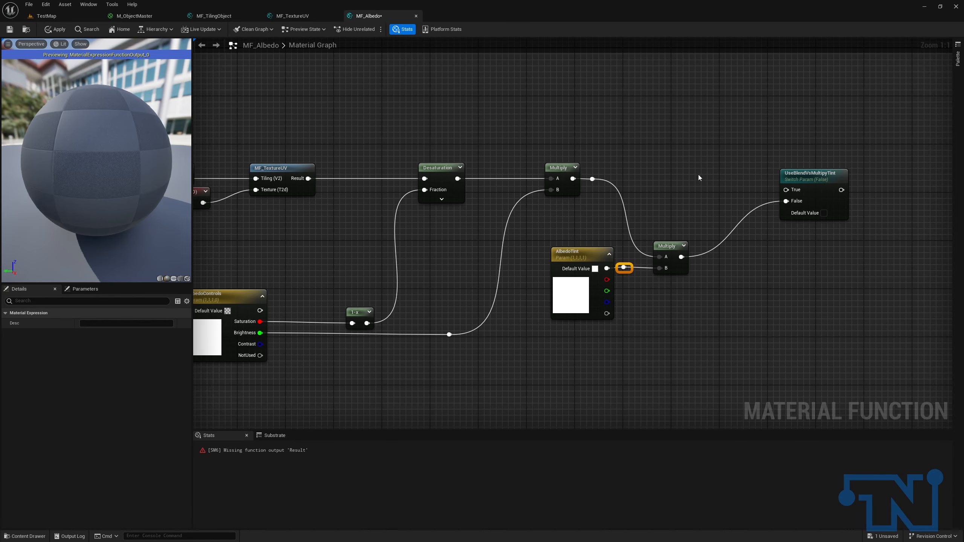
Add a Blend_Overlay node above the tint Multiply, with its Base fed from the brightness Multiply's reroute point.
left_click_drag(592, 179, 697, 177)
type("blend_ov")
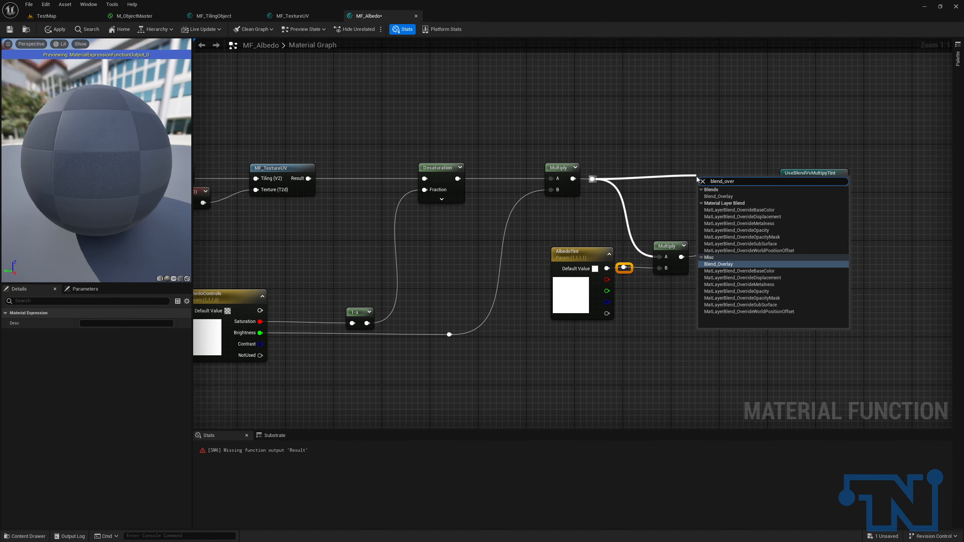
type("er")
key("Up")
key("Up")
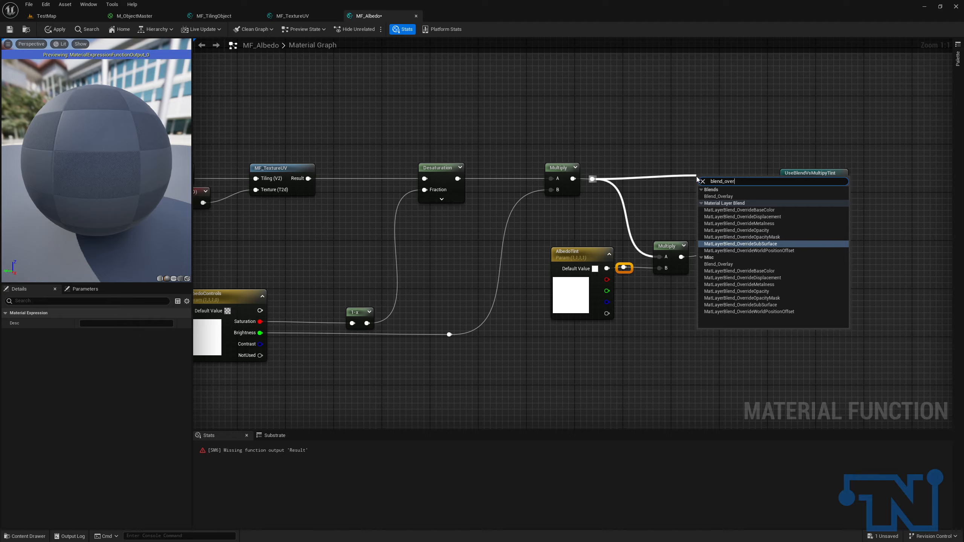
left_click(723, 264)
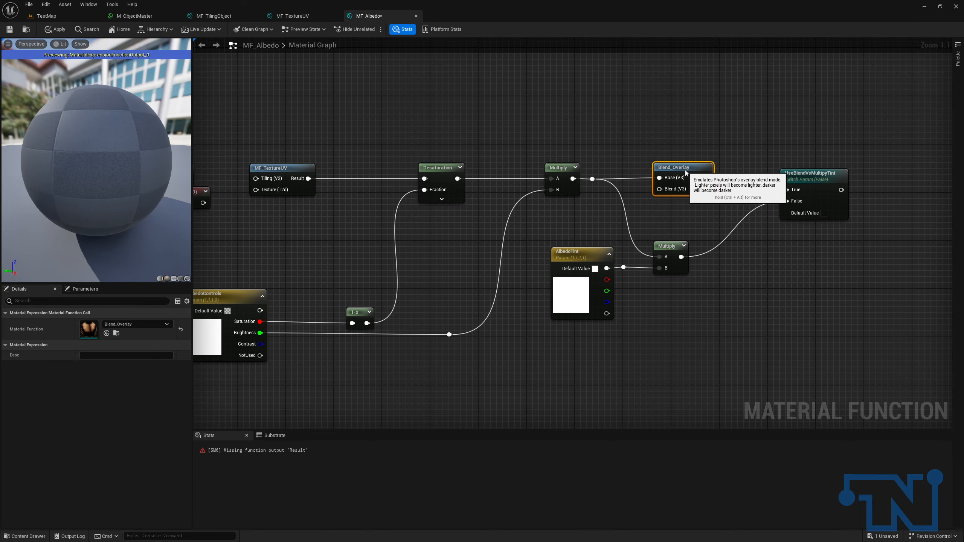
Open the Blend_Overlay function to examine its graph and output description, and return to MF_Albedo.
double_click(721, 181)
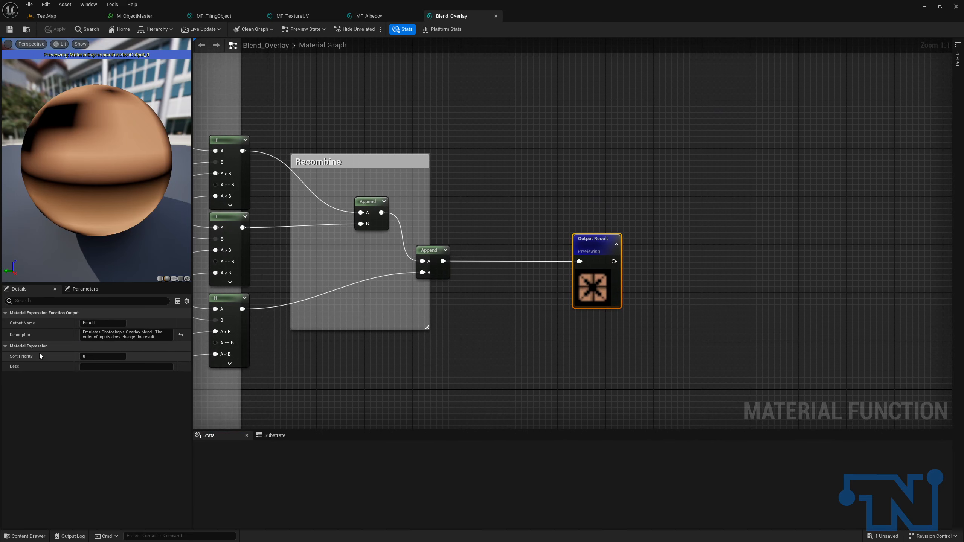
left_click(495, 15)
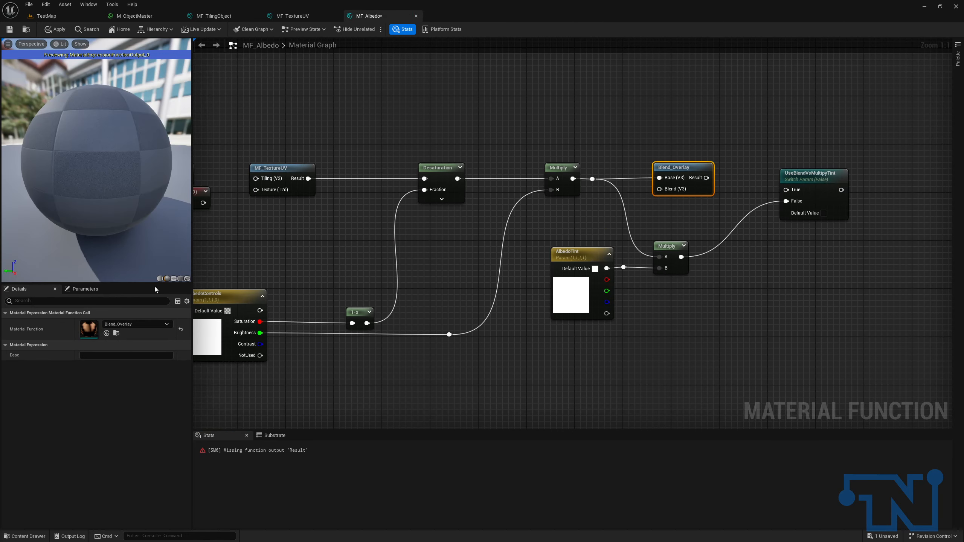
left_click(325, 159)
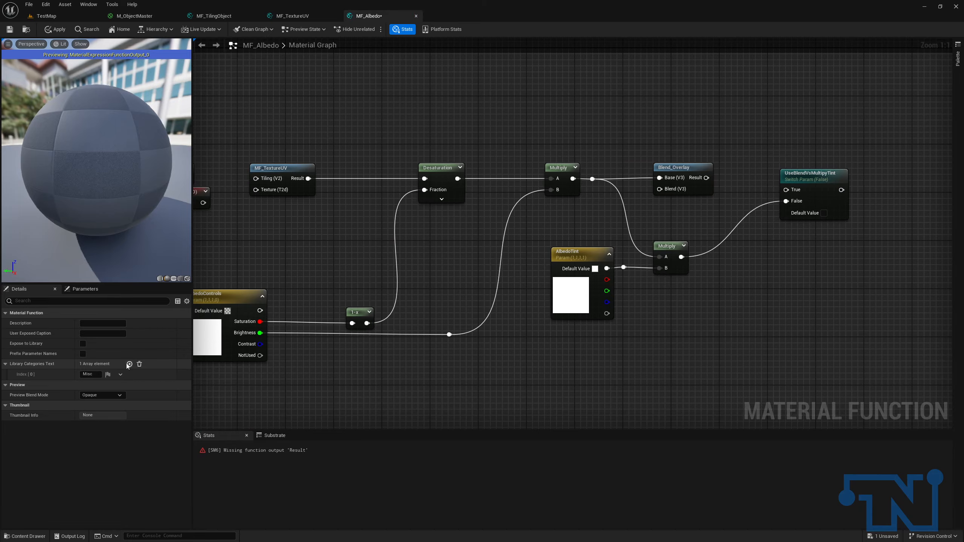
Connect AlbedoTint's reroute point to the Blend input of Blend_Overlay.
double_click(623, 268)
left_click_drag(547, 248, 708, 293)
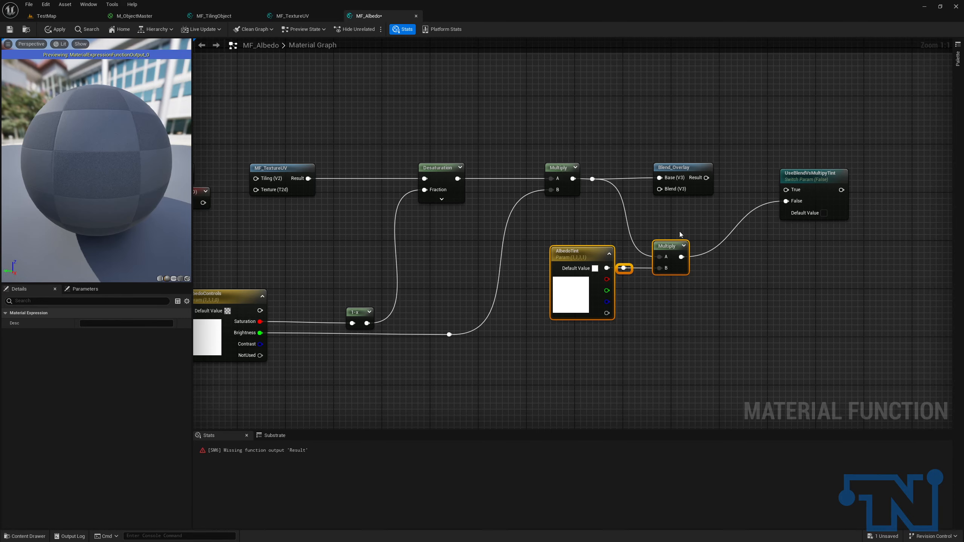
left_click_drag(623, 268, 659, 189)
left_click(686, 172)
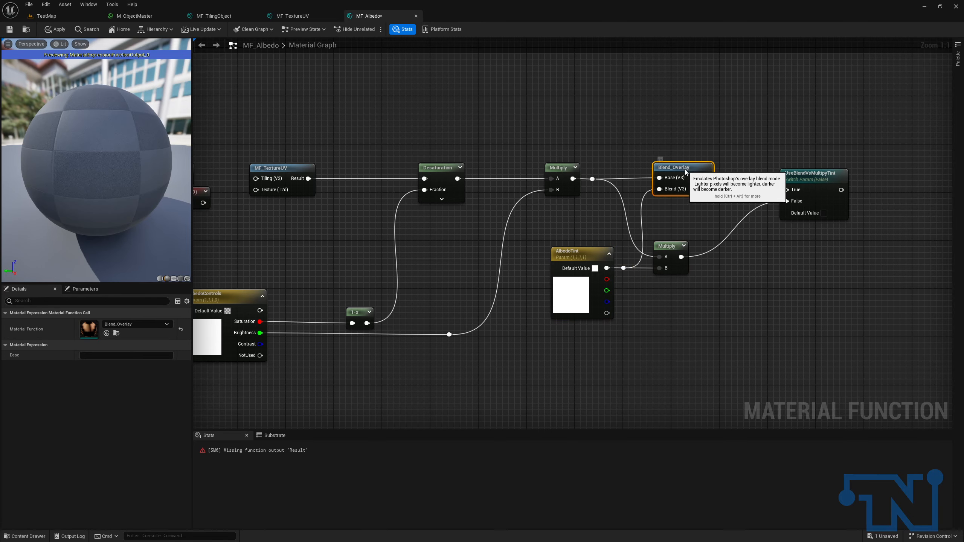
Reconnect Input UV and Input Texture to MF_TextureUV's Tiling and Texture inputs, and straighten the main row of nodes.
right_click_drag(269, 142, 455, 137)
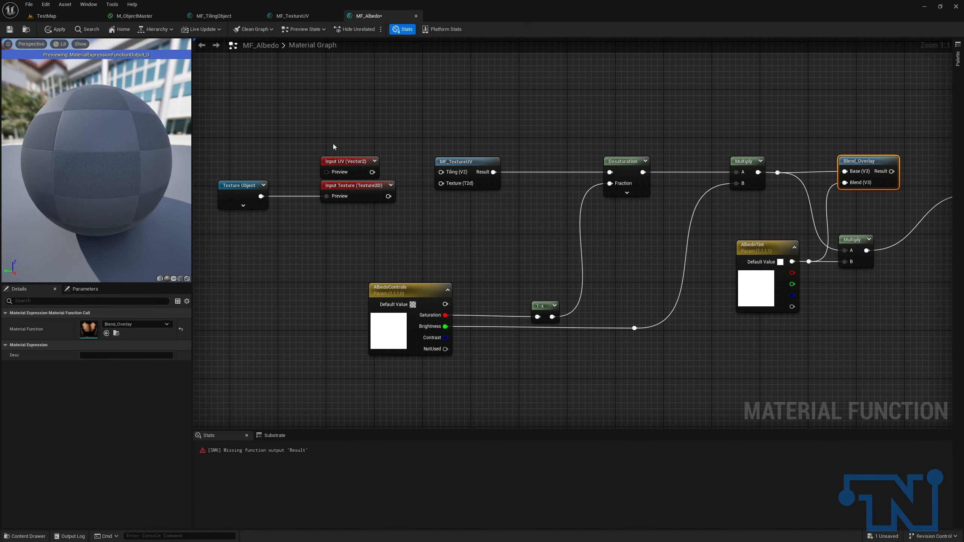
left_click_drag(372, 172, 441, 173)
left_click_drag(389, 195, 441, 183)
left_click_drag(244, 133, 912, 201)
left_click(521, 226)
right_click_drag(521, 226, 290, 230)
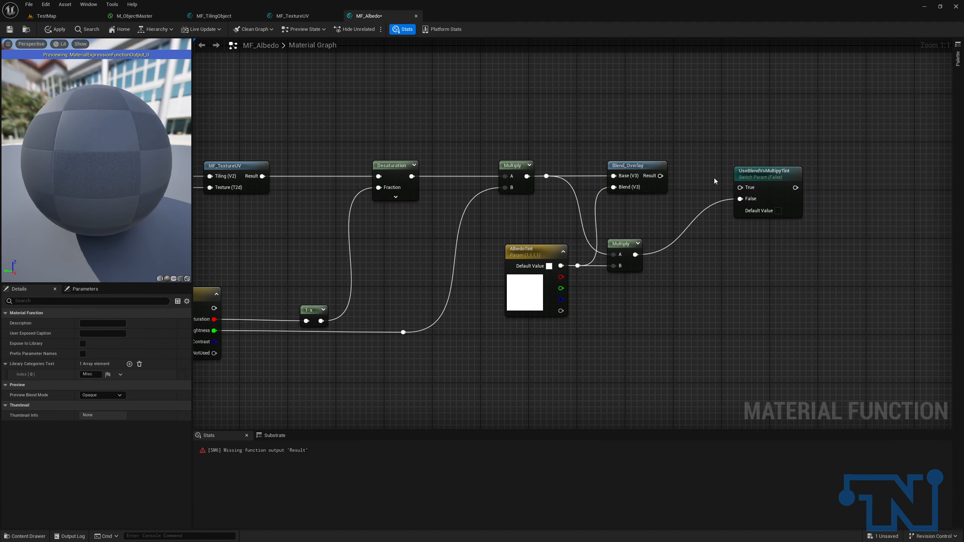
Connect the Blend_Overlay result to the True input of the tint switch and line the switch up with it.
left_click_drag(661, 176, 770, 166)
right_click_drag(470, 178, 550, 187)
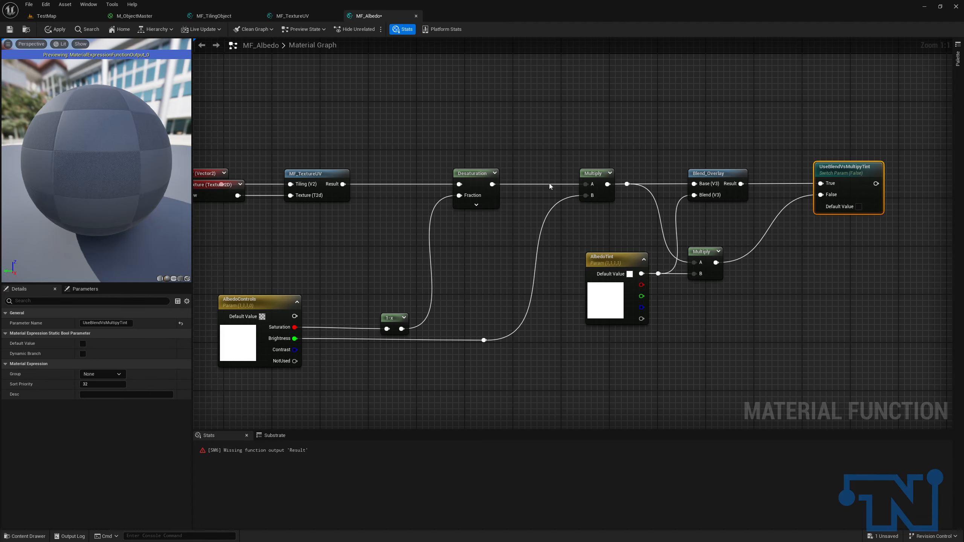
left_click(632, 252)
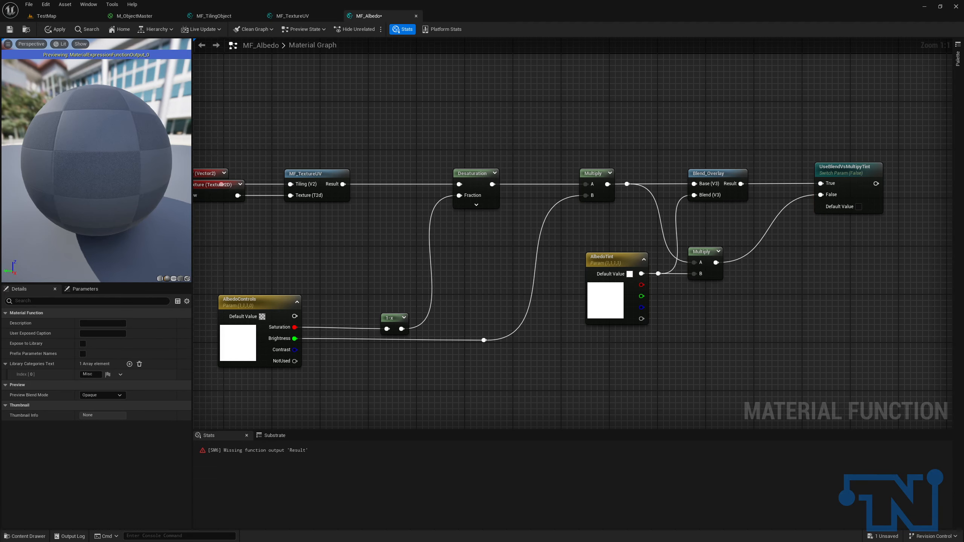
Add a Power node after the tint switch and connect the switch's output to its Base input.
right_click_drag(696, 209, 628, 214)
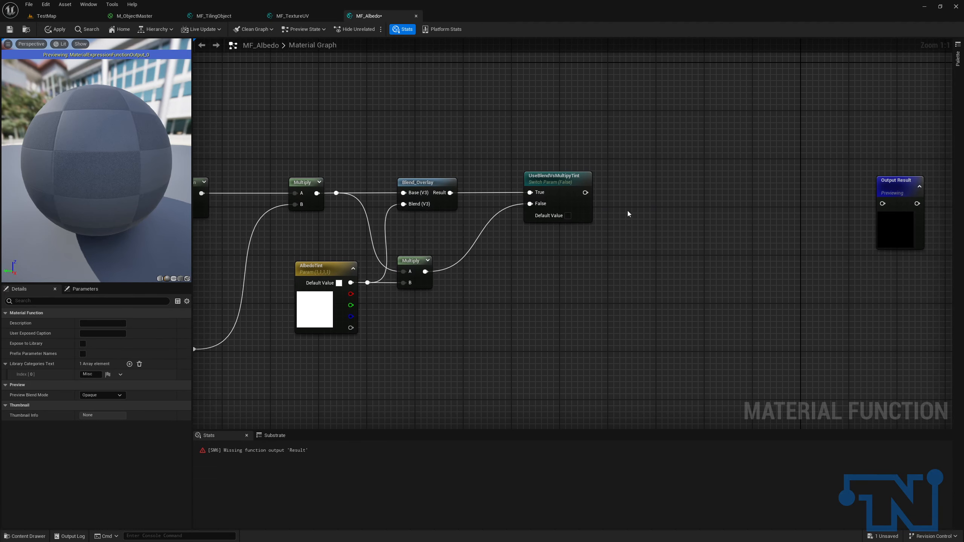
right_click(654, 186)
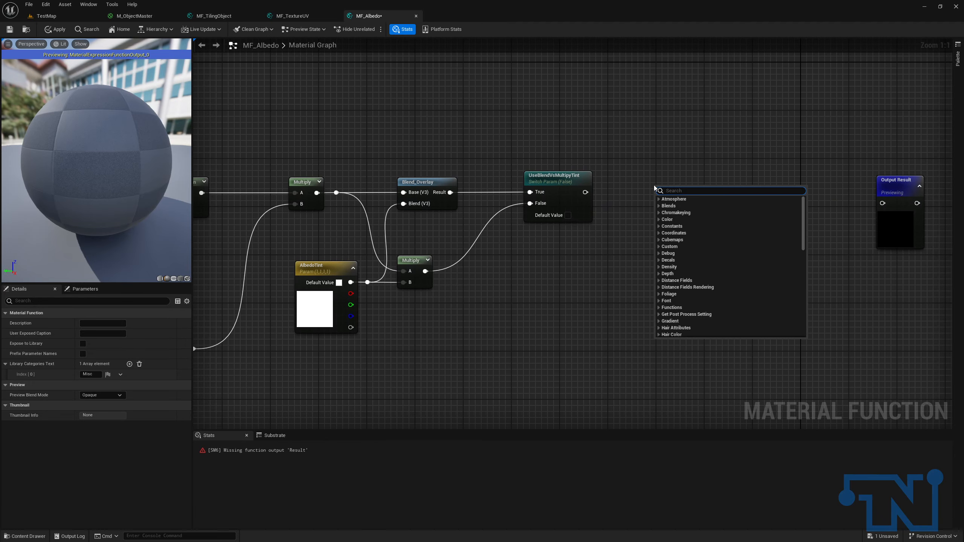
key("Escape")
left_click(654, 185)
left_click_drag(586, 192, 678, 182)
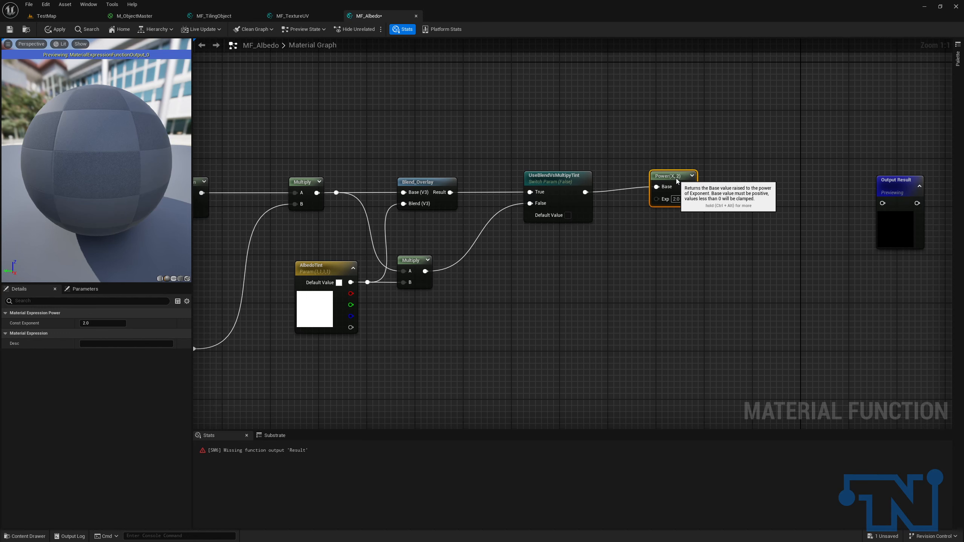
Connect the albedo controls' Contrast output to the Power node's Exp input, with a reroute point below the graph.
right_click_drag(488, 162, 770, 89)
left_click_drag(330, 285, 818, 299)
double_click(848, 132)
right_click_drag(817, 300, 847, 320)
scroll(640, 152, "down", 3)
left_click_drag(609, 153, 753, 162)
left_click(669, 160)
left_click_drag(610, 159, 749, 163)
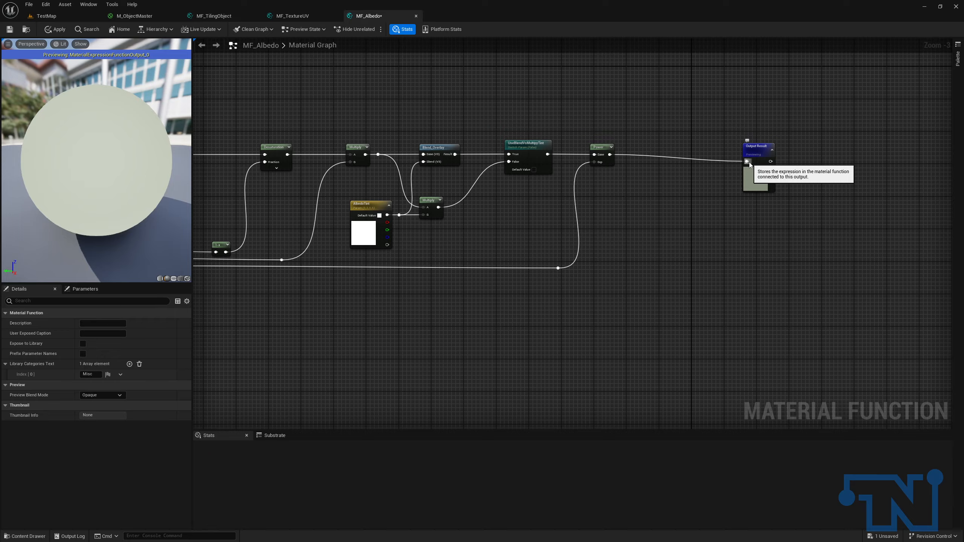
key("ctrl+z")
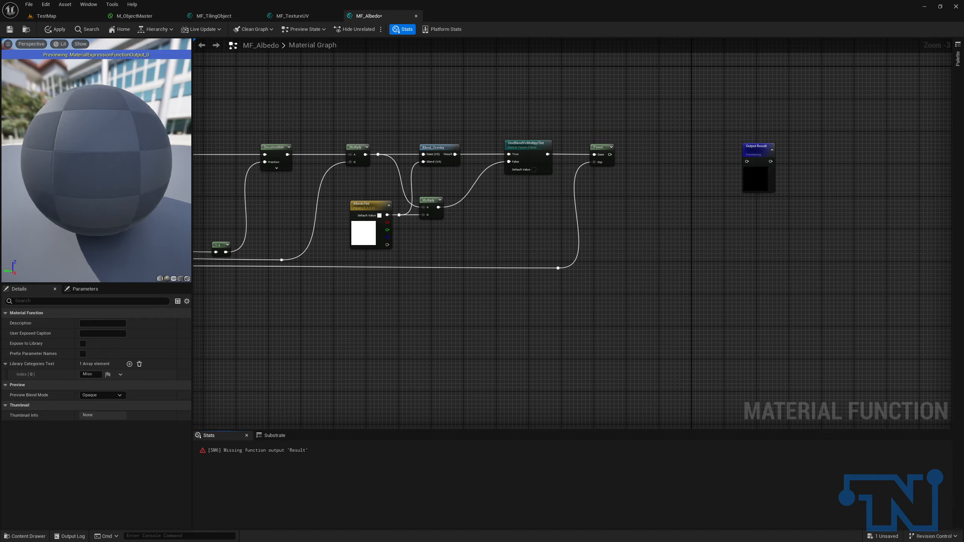
Connect the Power node to Output Result, line it up with the main row, and apply the material function's changes.
left_click_drag(610, 157, 695, 142)
right_click_drag(624, 164, 770, 158)
scroll(771, 158, "down", 2)
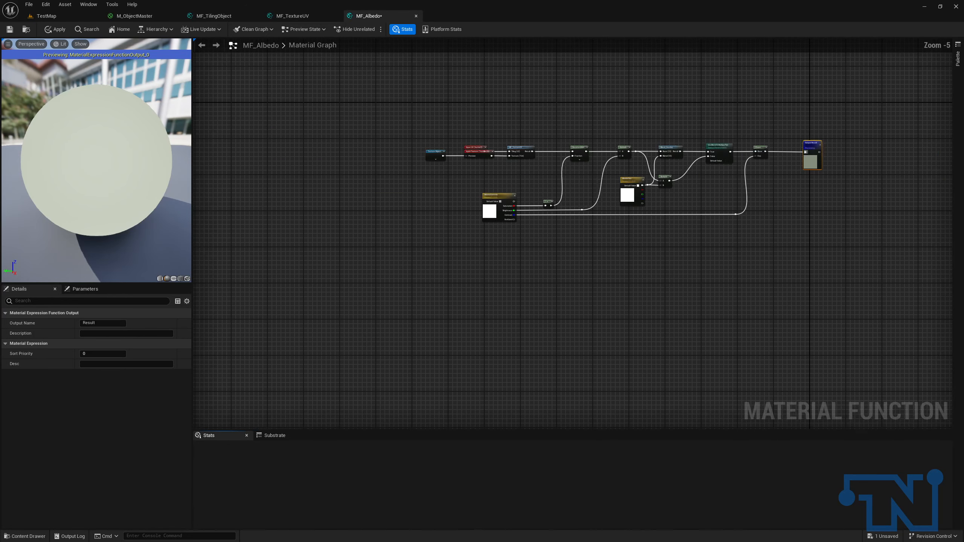
right_click_drag(594, 152, 592, 161)
scroll(592, 161, "up", 2)
left_click(55, 30)
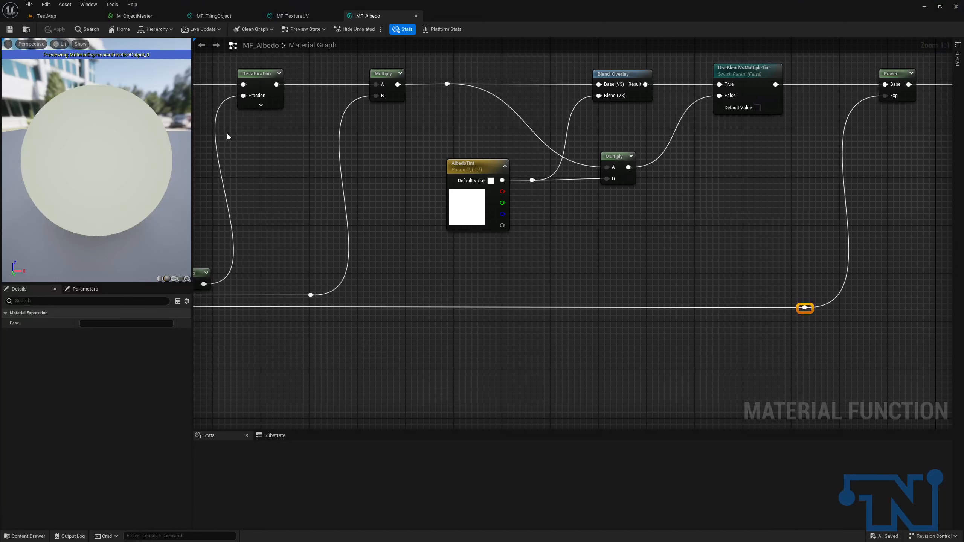
Select the albedo controls vector parameter node to bring up its settings.
right_click_drag(404, 259, 682, 235)
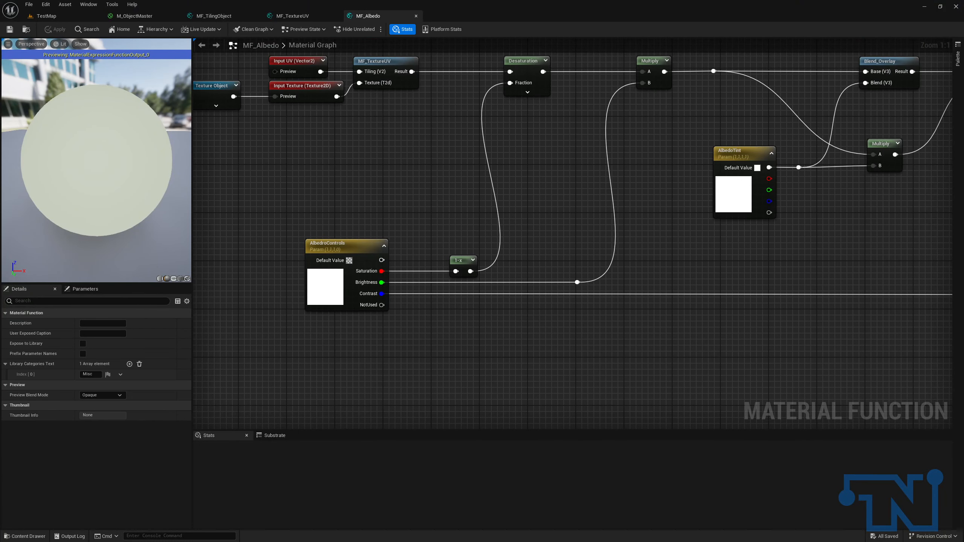
right_click_drag(810, 201, 778, 205)
left_click(293, 248)
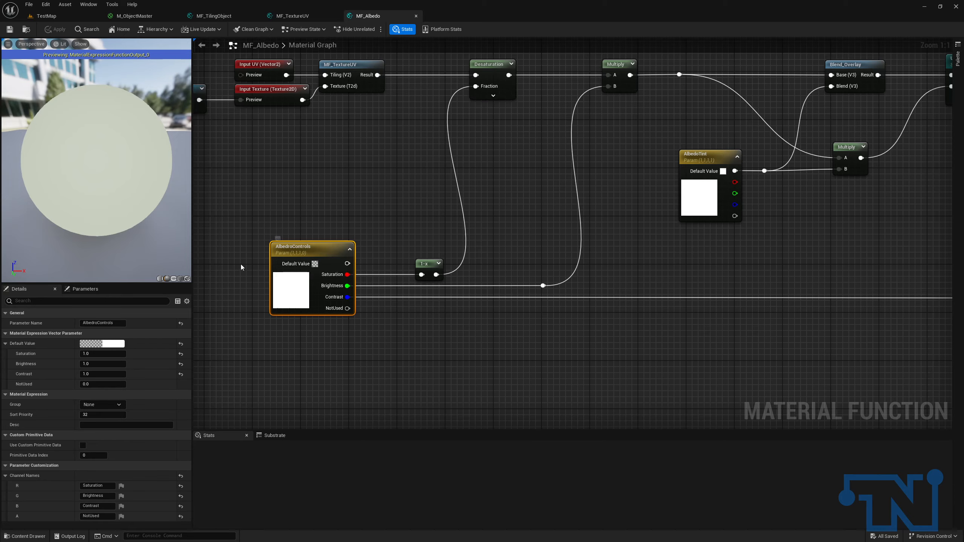
Put the albedo controls vector parameter (Saturation, Brightness, Contrast) in a new parameter group named "01 - Albedo".
left_click(116, 405)
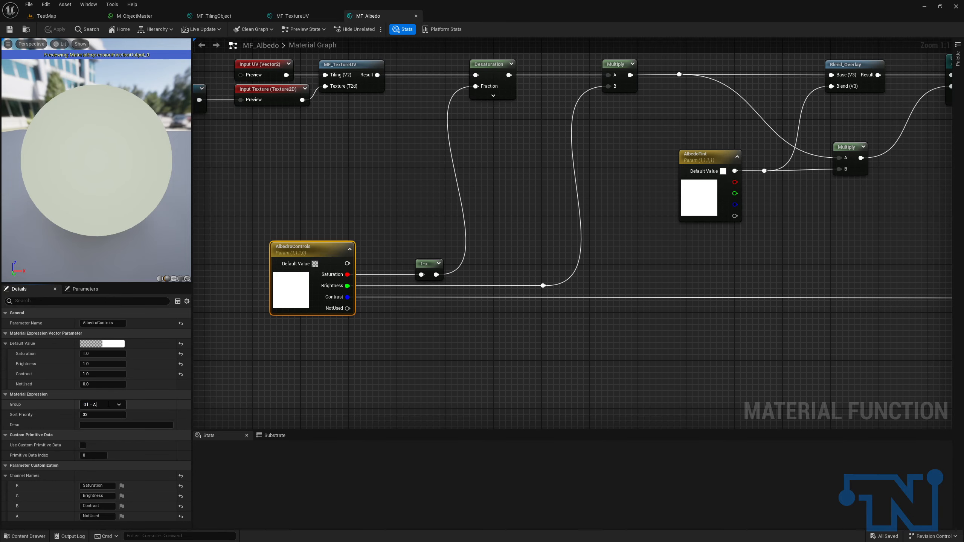
type("01 - Albedo")
key("Return")
Assign the AlbedoTint parameter and the UseBlendVsMultipleTint switch parameter to the 01 - Albedo group.
right_click_drag(852, 338, 672, 326)
left_click(571, 175)
left_click(119, 405)
left_click(106, 413)
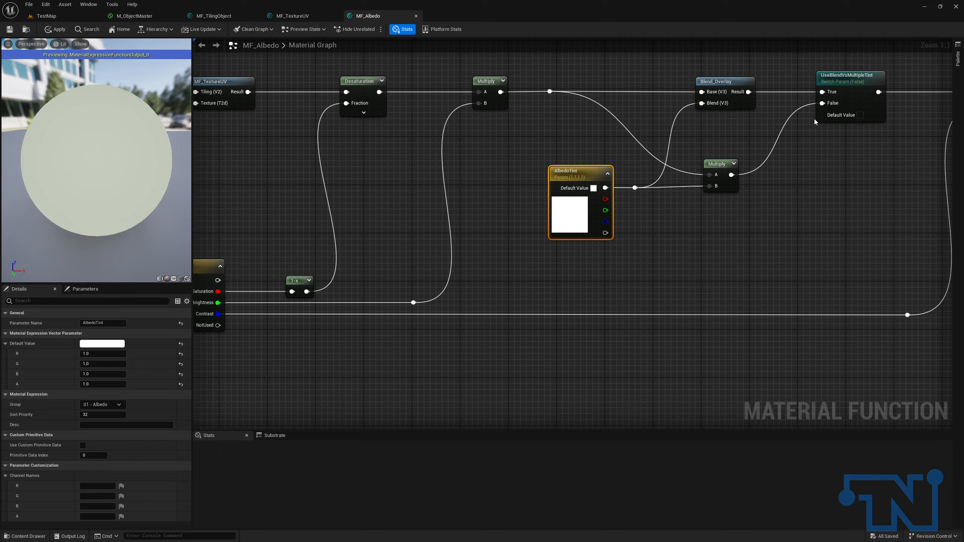
right_click_drag(879, 149, 726, 230)
left_click(683, 100)
left_click(119, 374)
left_click(109, 384)
Rename the function's output from the Power node to BaseColor and apply the changes to MF_Albedo.
right_click_drag(781, 268, 561, 289)
left_click(745, 129)
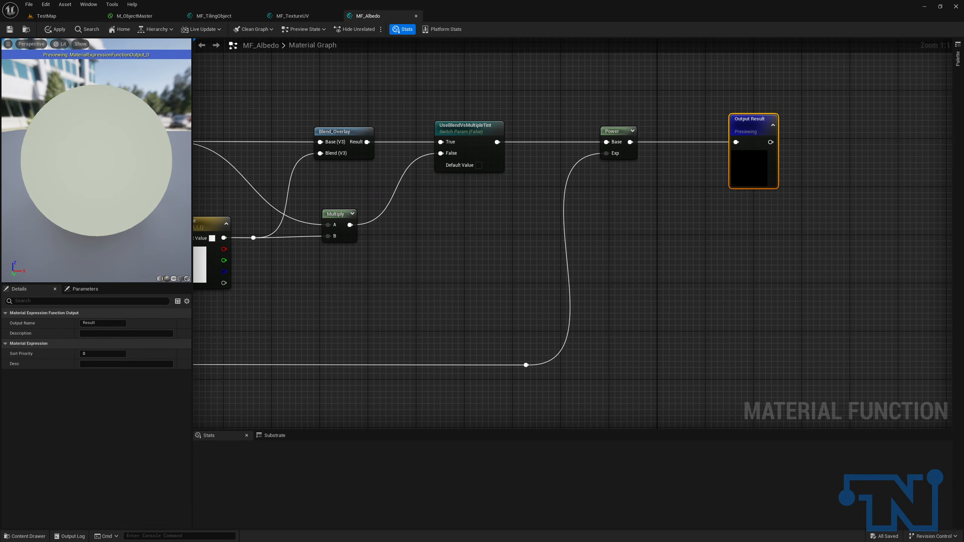
left_click(103, 324)
key("Return")
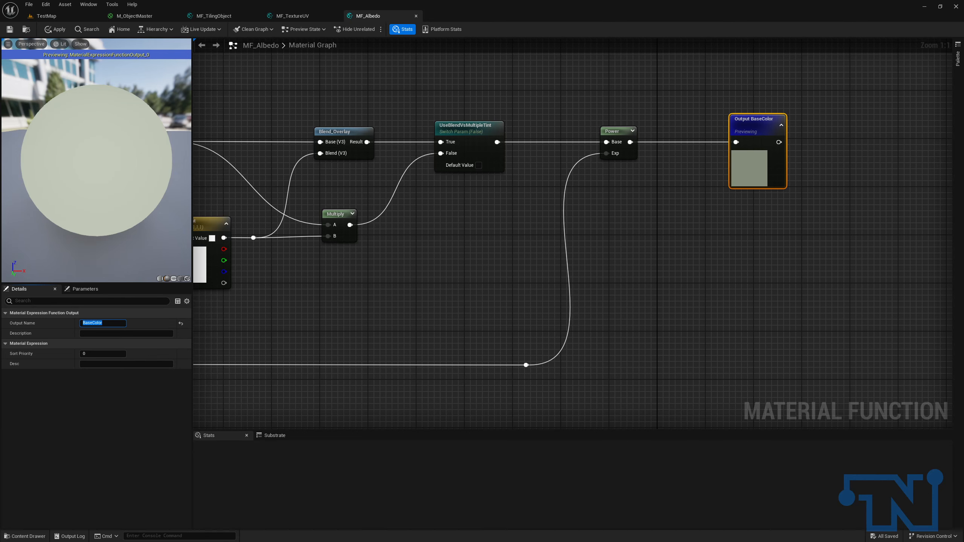
left_click(55, 29)
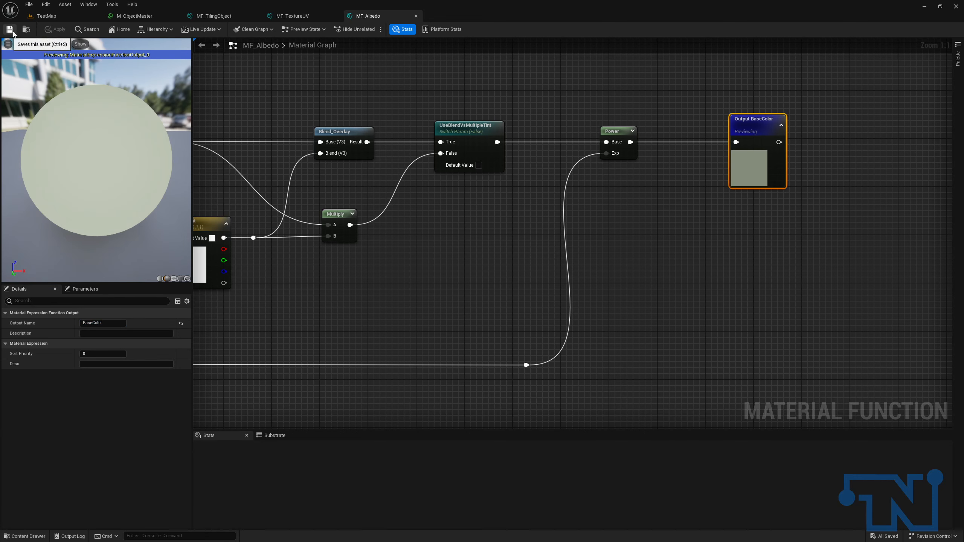
Look over the empty graph area around the main output node of the M_ObjectMaster material.
left_click(152, 17)
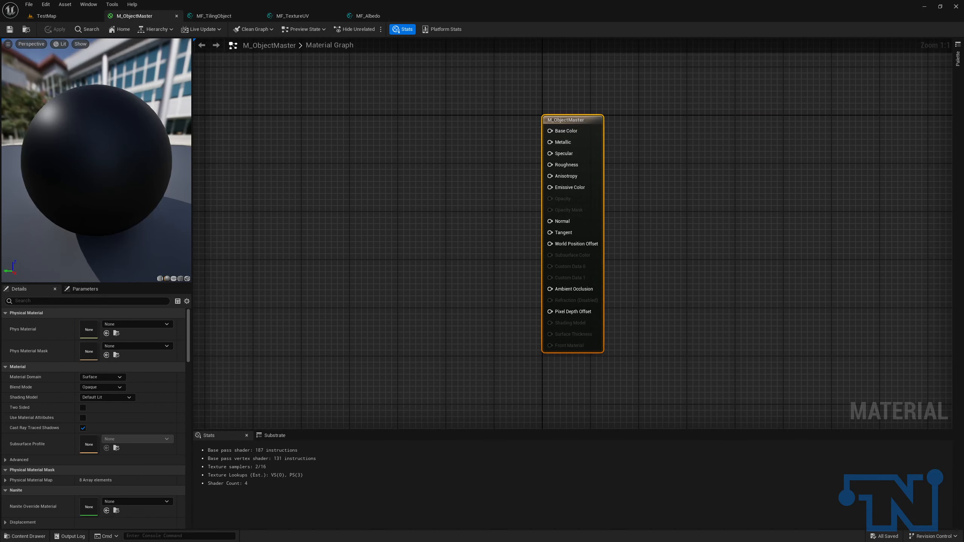
right_click_drag(455, 149, 865, 280)
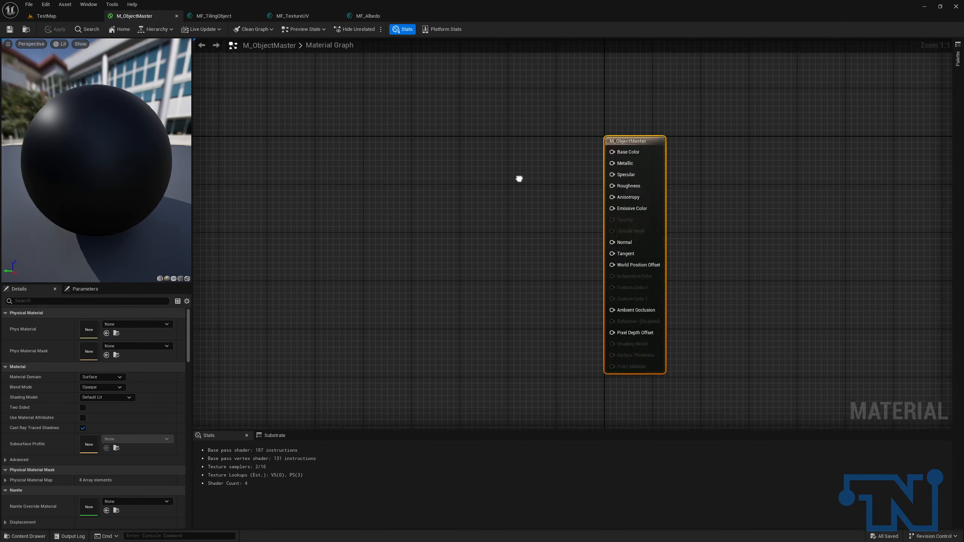
scroll(543, 213, "down", 6)
right_click_drag(543, 213, 552, 281)
scroll(768, 205, "down", 6)
scroll(552, 281, "up", 5)
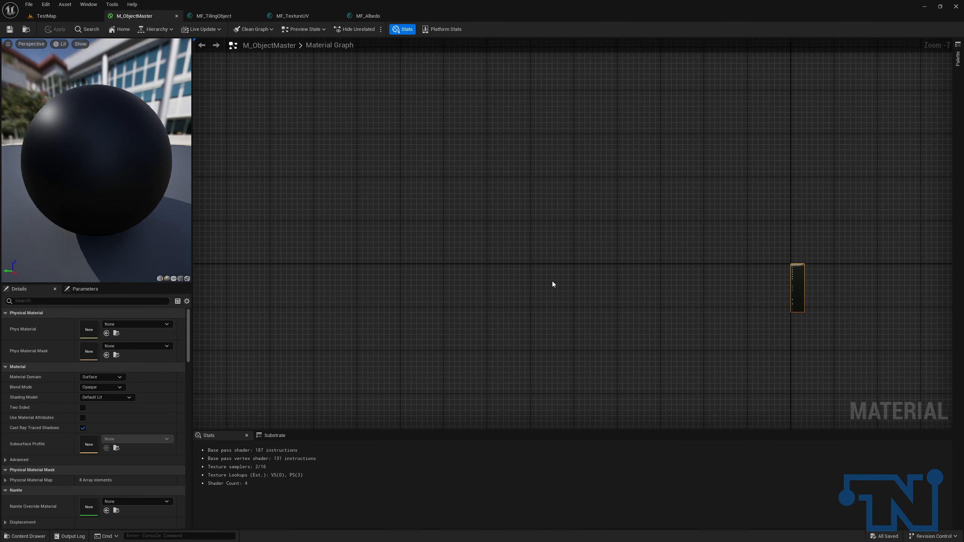
scroll(552, 284, "up", 5)
right_click_drag(409, 260, 343, 184)
left_click(367, 16)
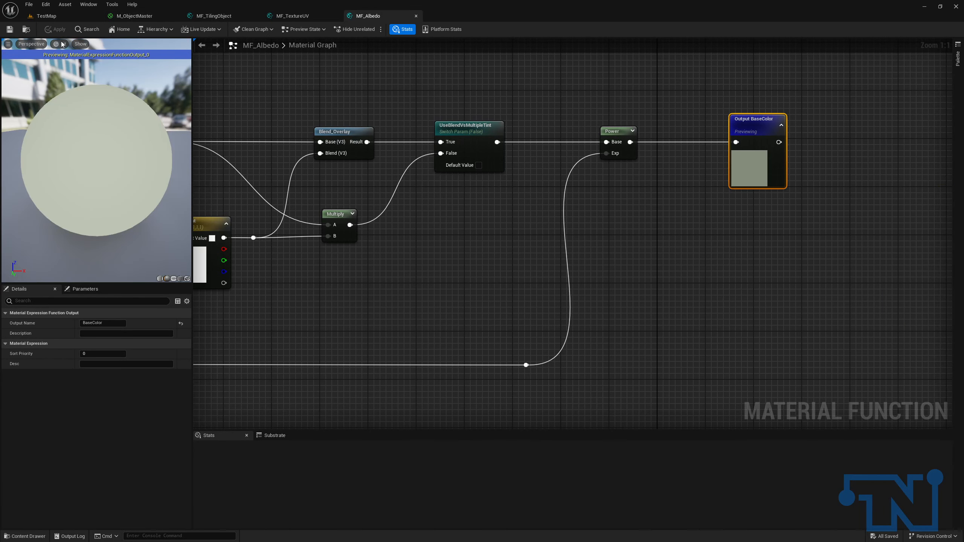
left_click_drag(134, 16, 214, 15)
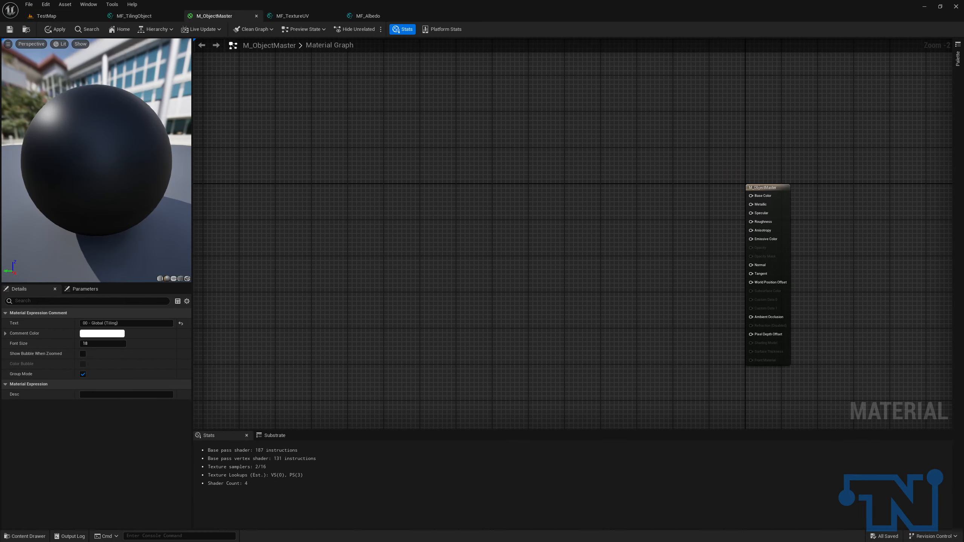
Try to find the MF_Albedo function for insertion below the Global (Tiling) comment in M_ObjectMaster.
right_click_drag(520, 200, 860, 210)
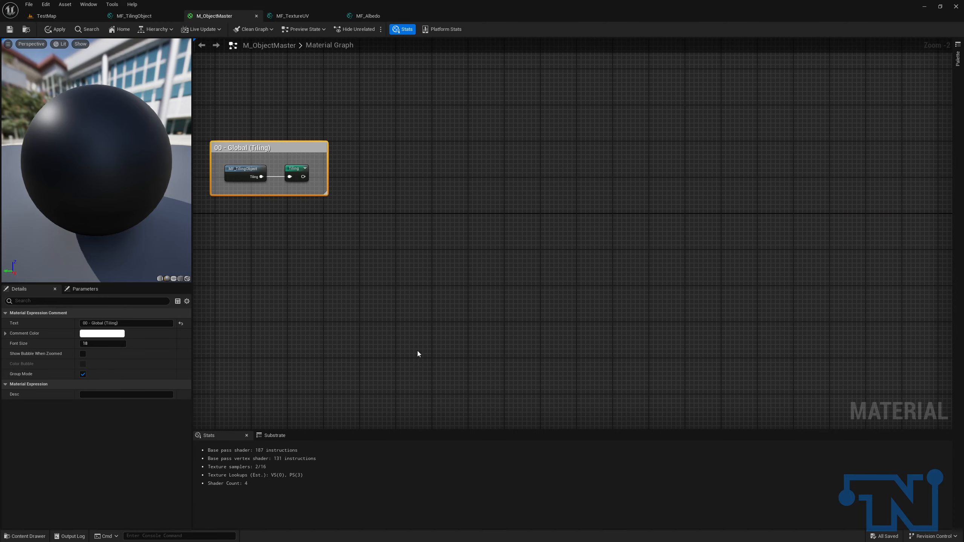
right_click_drag(565, 236, 656, 234)
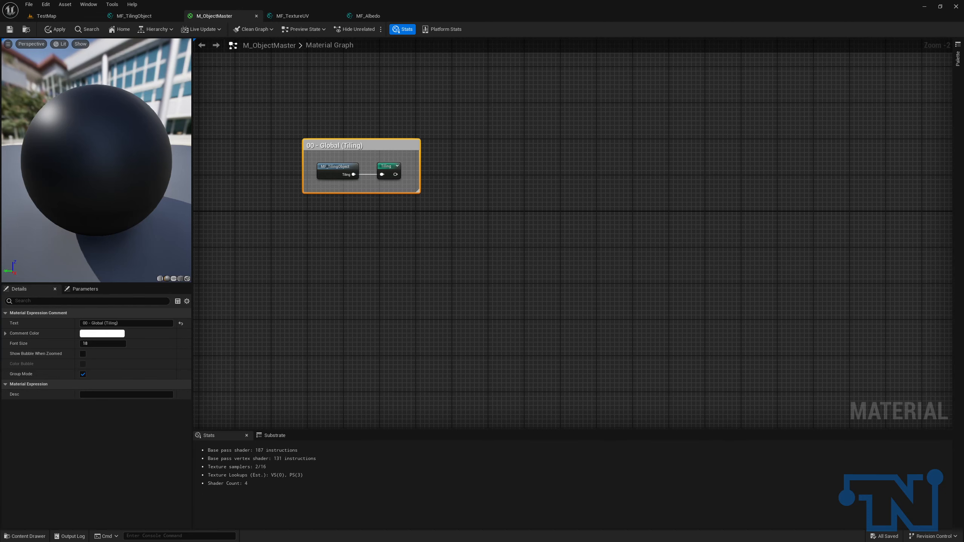
scroll(444, 207, "up", 3)
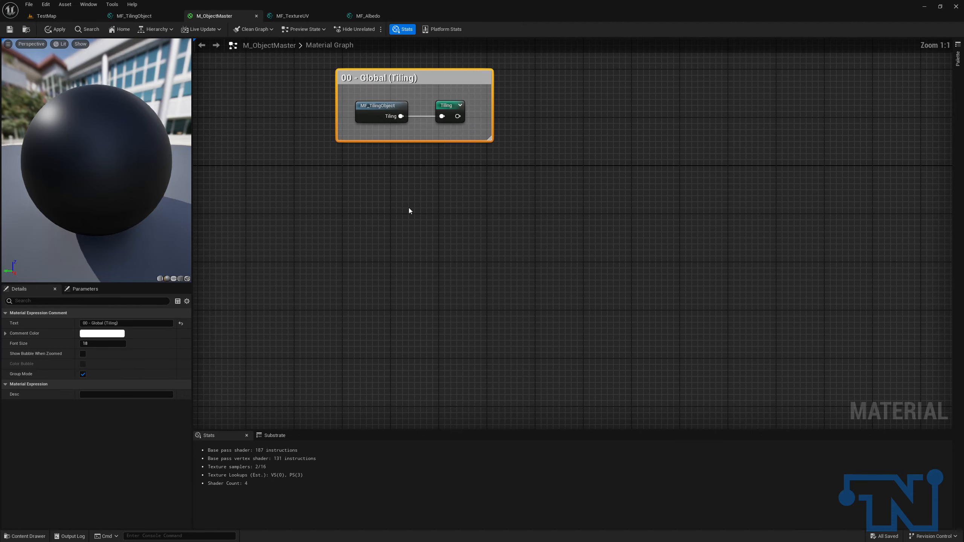
right_click(373, 213)
type("mf_al")
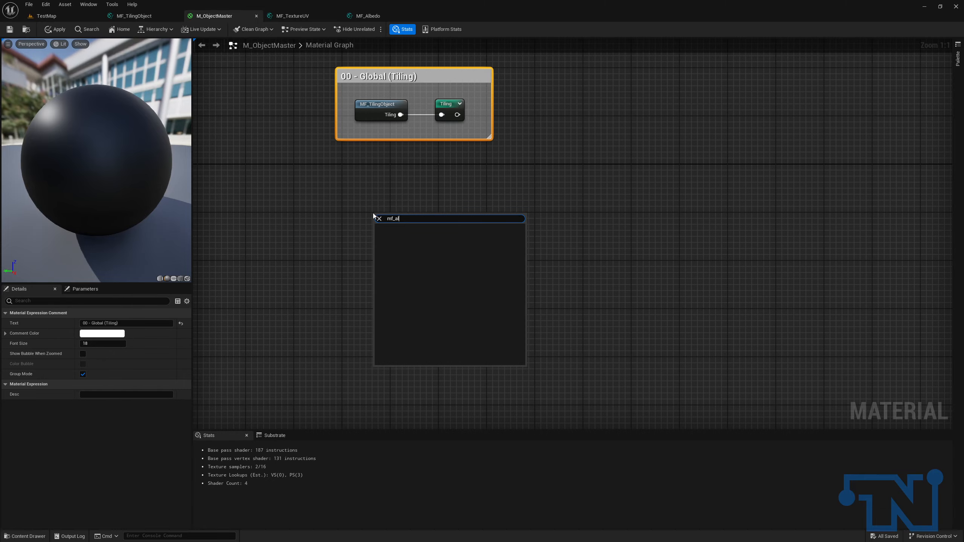
Expose the MF_Albedo material function to the library and save it.
left_click(367, 15)
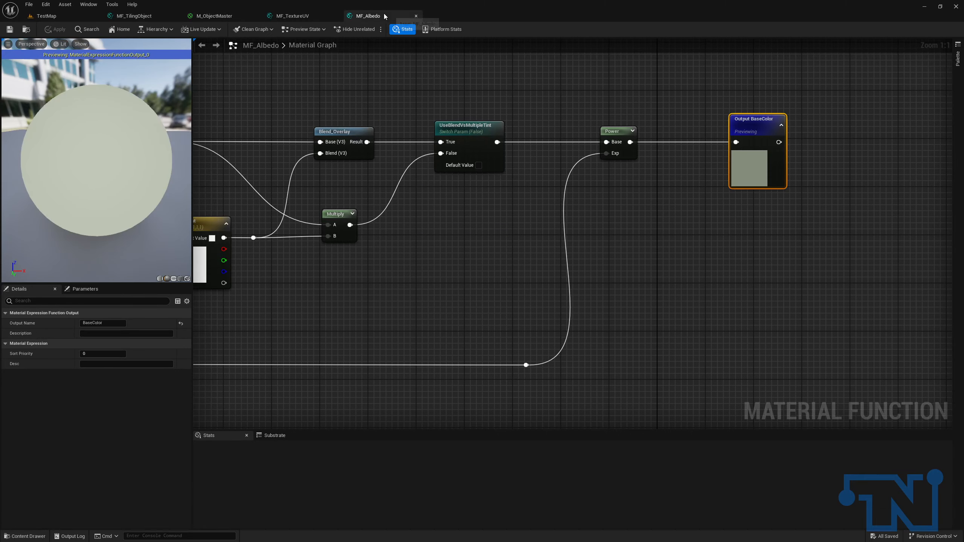
left_click(83, 344)
left_click(10, 29)
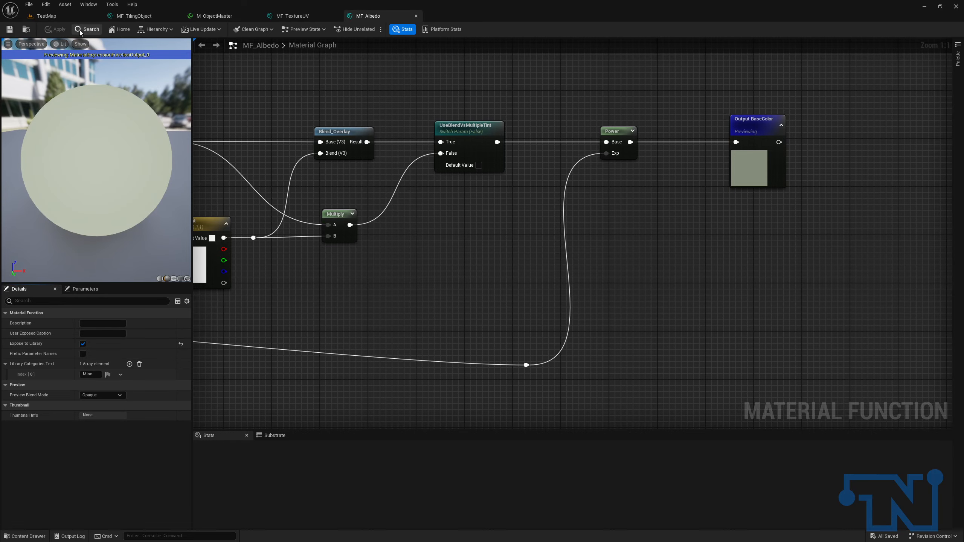
Add an MF_Albedo function node to the M_ObjectMaster graph below the Global (Tiling) comment.
left_click(134, 15)
left_click_drag(213, 16, 130, 15)
right_click(348, 240)
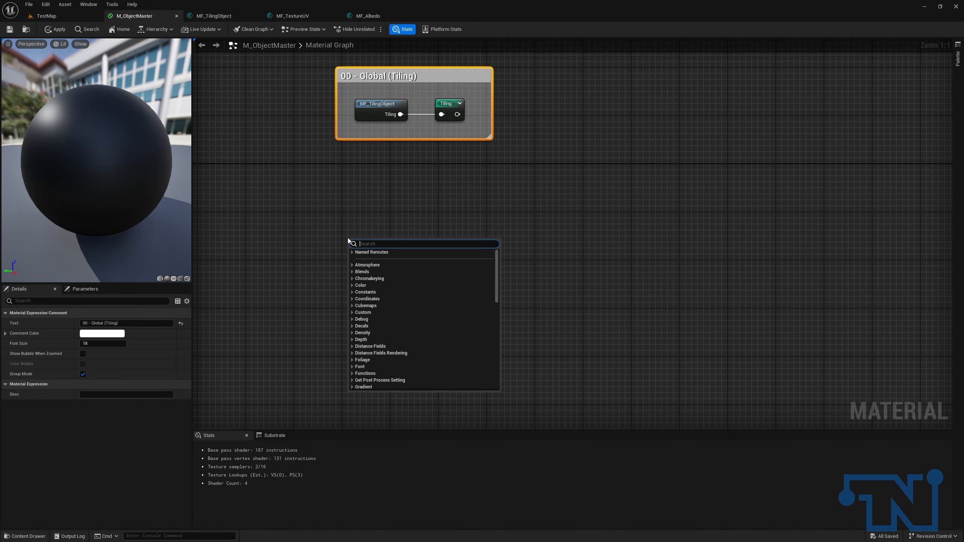
type("albedo")
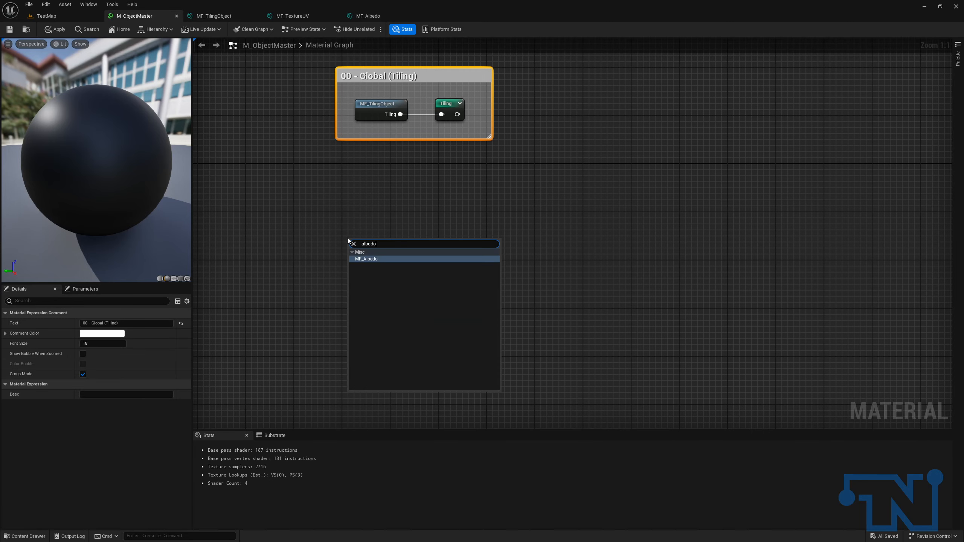
key("Return")
left_click_drag(353, 239, 379, 236)
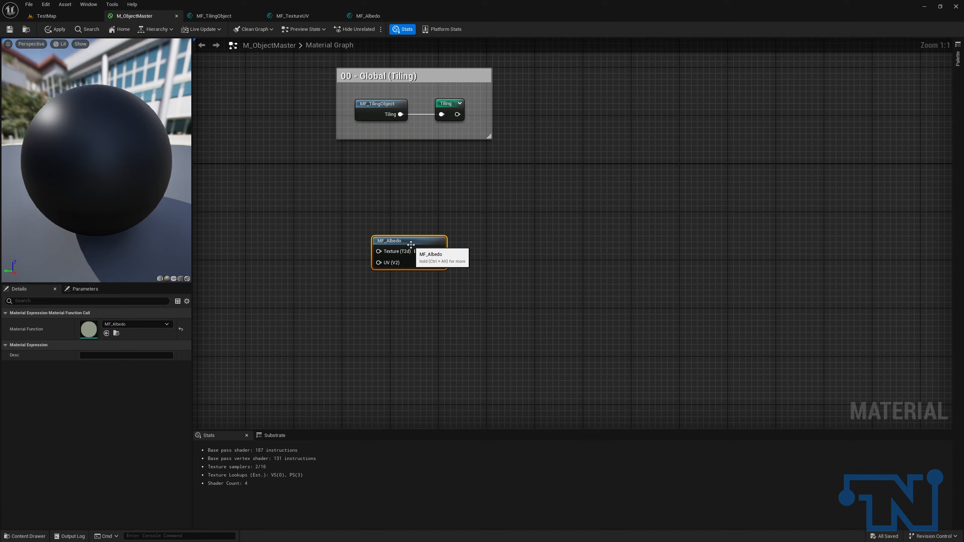
Set the sort priority of MF_Albedo's Texture input to 1, save the function and close it.
left_click(367, 16)
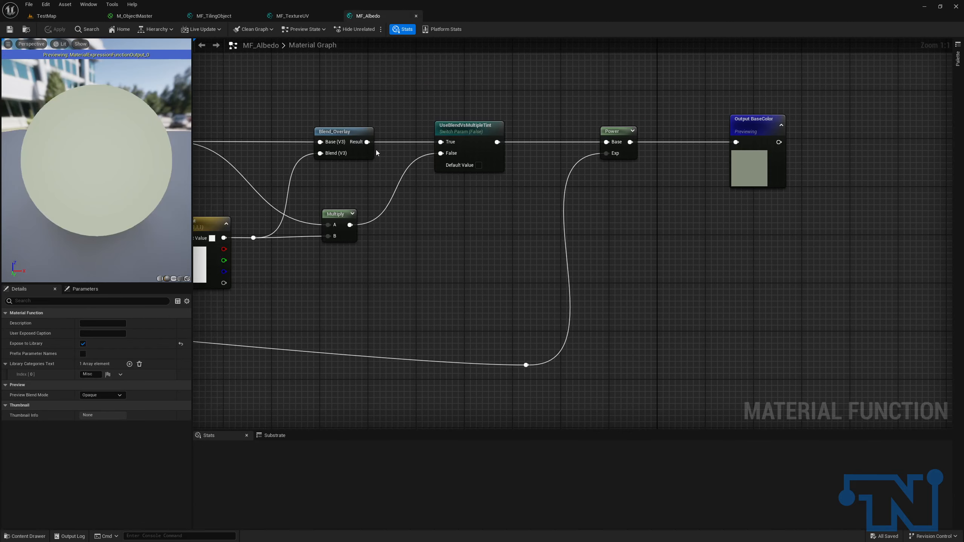
left_click(376, 165)
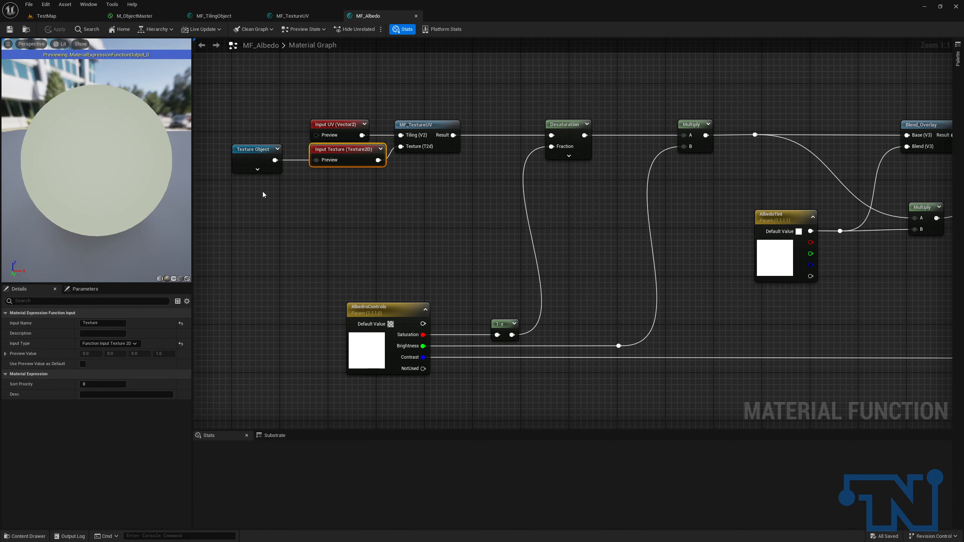
left_click(104, 384)
type("1")
key("Return")
left_click(5, 31)
left_click(416, 17)
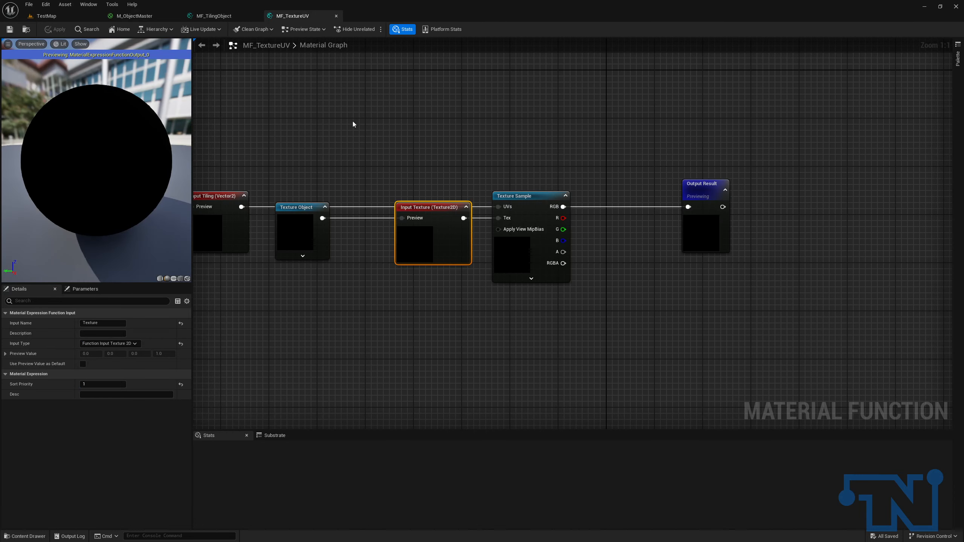
Replace the MF_Albedo node in M_ObjectMaster with a fresh one, leaving free space in front of its inputs.
left_click(46, 16)
left_click(152, 16)
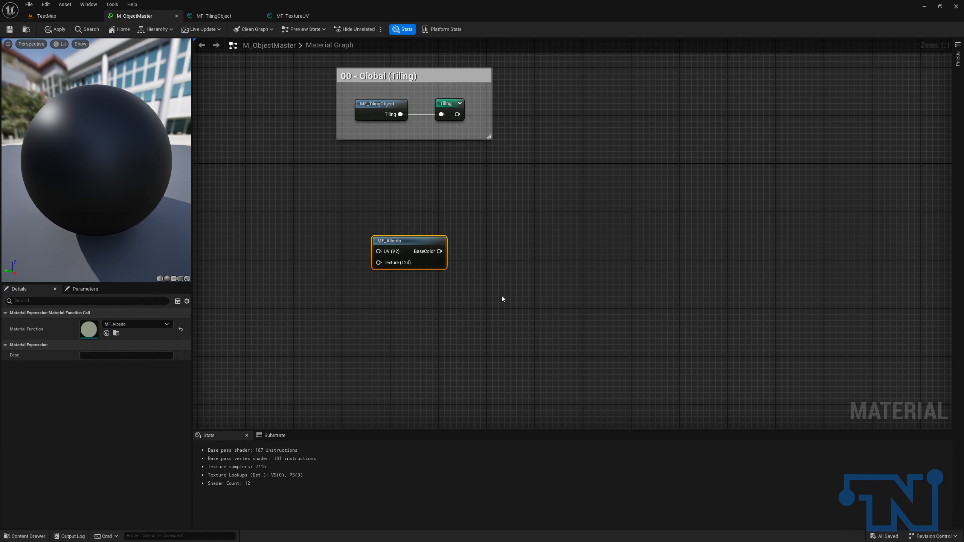
key("Delete")
right_click(365, 246)
type("albe")
key("Return")
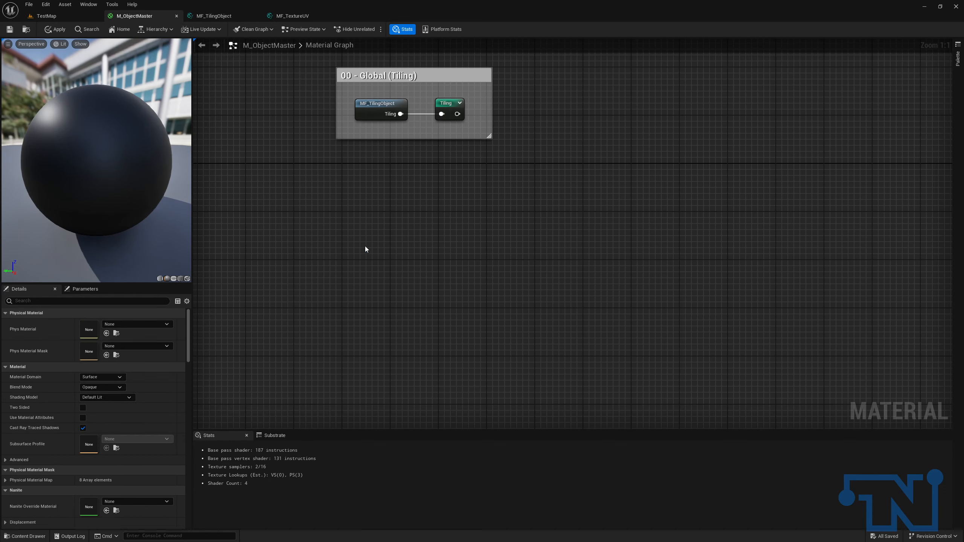
left_click_drag(395, 251, 492, 229)
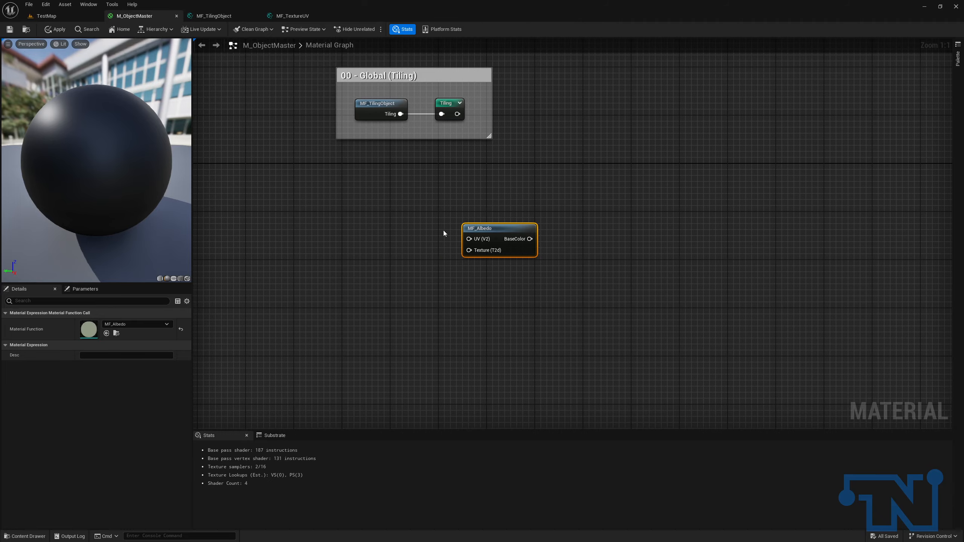
Feed MF_Albedo's UV input from the Tiling named reroute and straighten the connection between the two nodes.
left_click_drag(469, 239, 395, 227)
type("tili")
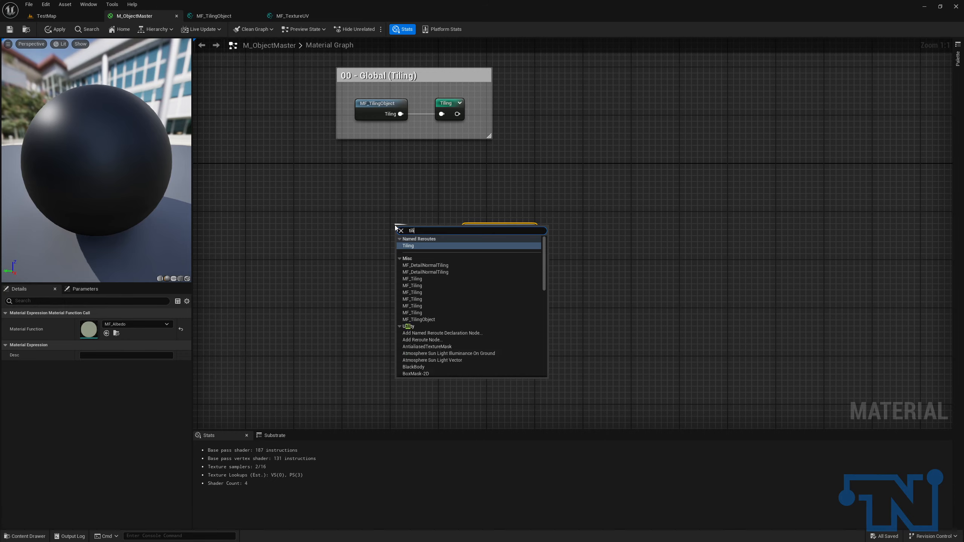
key("Return")
double_click(406, 230)
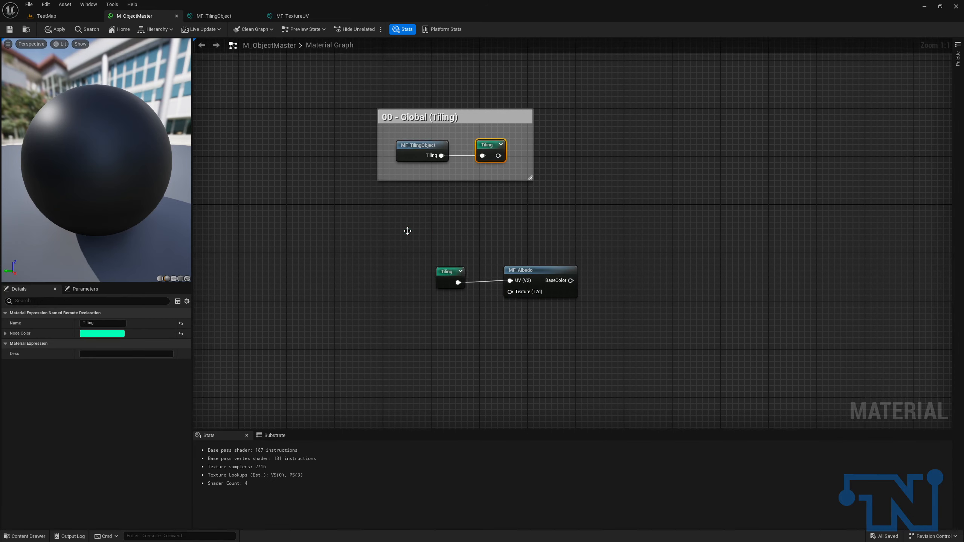
right_click_drag(585, 292, 477, 213)
left_click_drag(368, 245, 493, 308)
key("q")
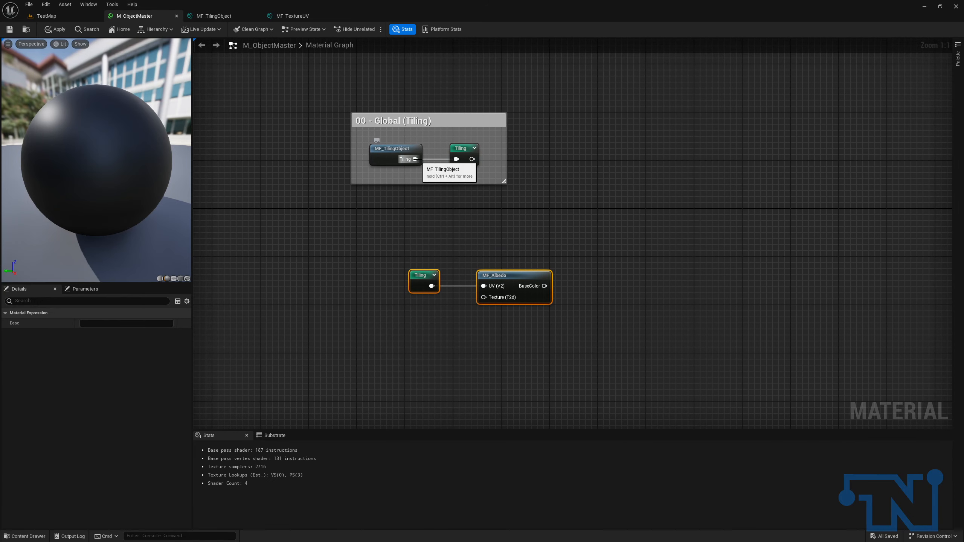
Try wiring MF_TilingObject's output directly into MF_Albedo's UV input, and restore the connection from the Tiling reroute.
left_click_drag(416, 159, 488, 288)
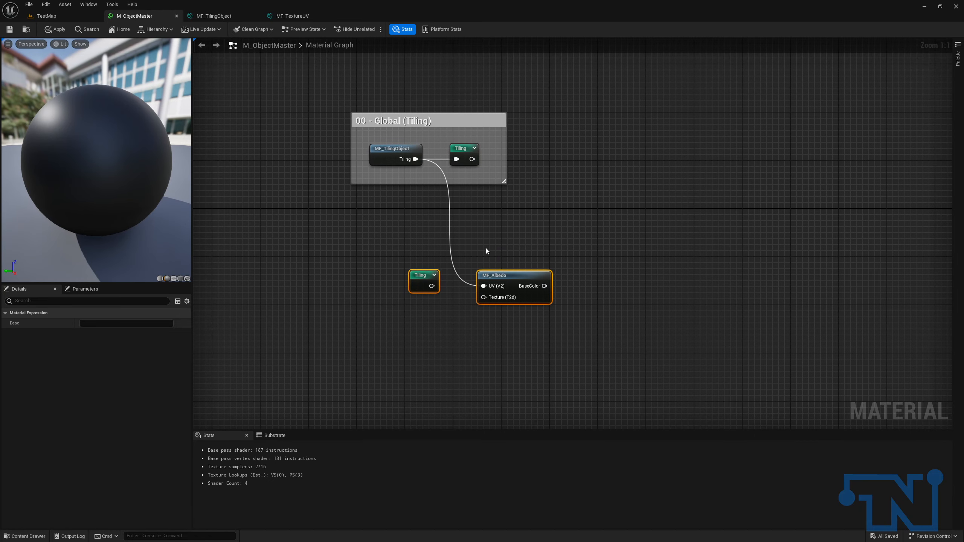
right_click_drag(452, 197, 430, 128)
left_click_drag(395, 92, 505, 371)
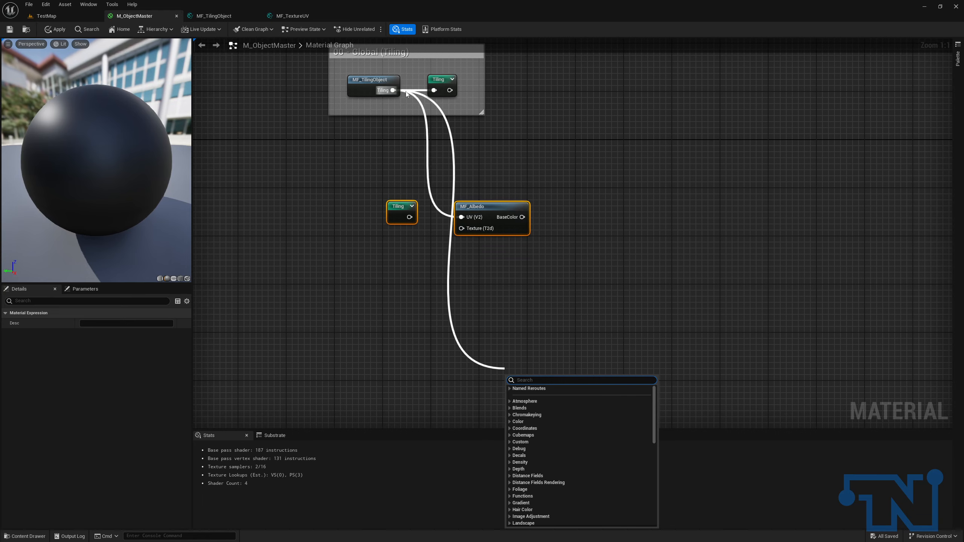
left_click_drag(394, 90, 523, 365)
left_click(423, 257)
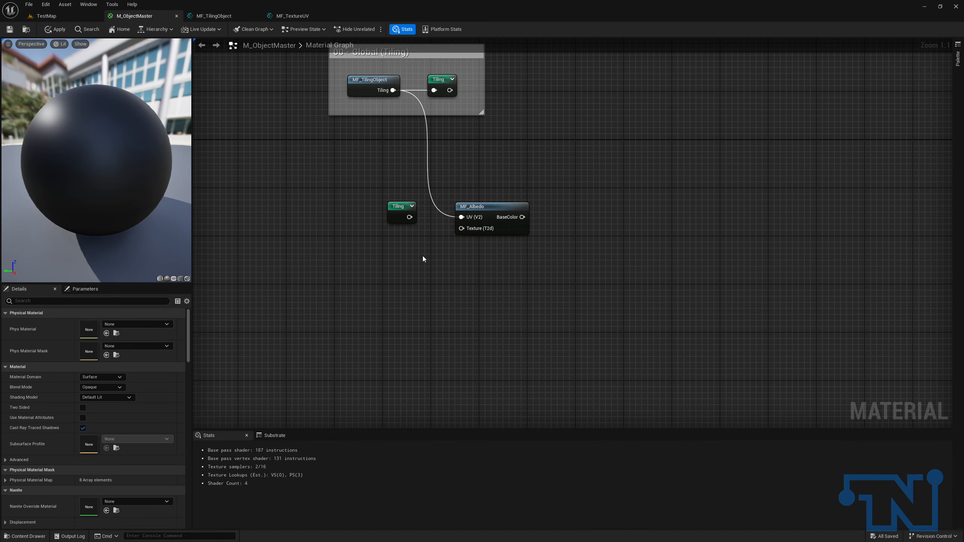
left_click_drag(409, 218, 462, 217)
left_click_drag(362, 197, 560, 259)
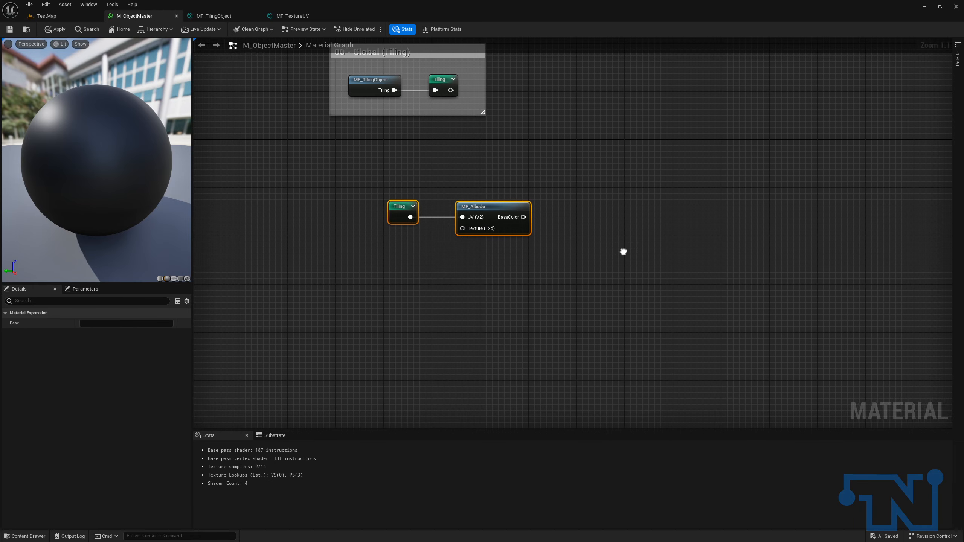
Add a TextureObjectParameter named AlbedoTexture below the Tiling reroute and MF_Albedo nodes.
right_click_drag(415, 289, 441, 243)
right_click(434, 229)
left_click(490, 200)
left_click_drag(488, 183, 455, 218)
left_click(422, 216)
right_click(411, 215)
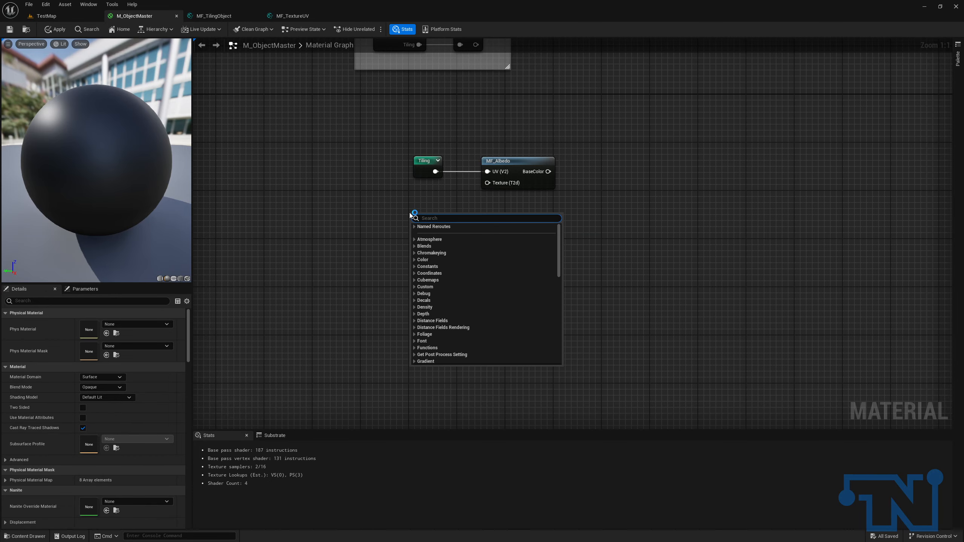
type("tex ob")
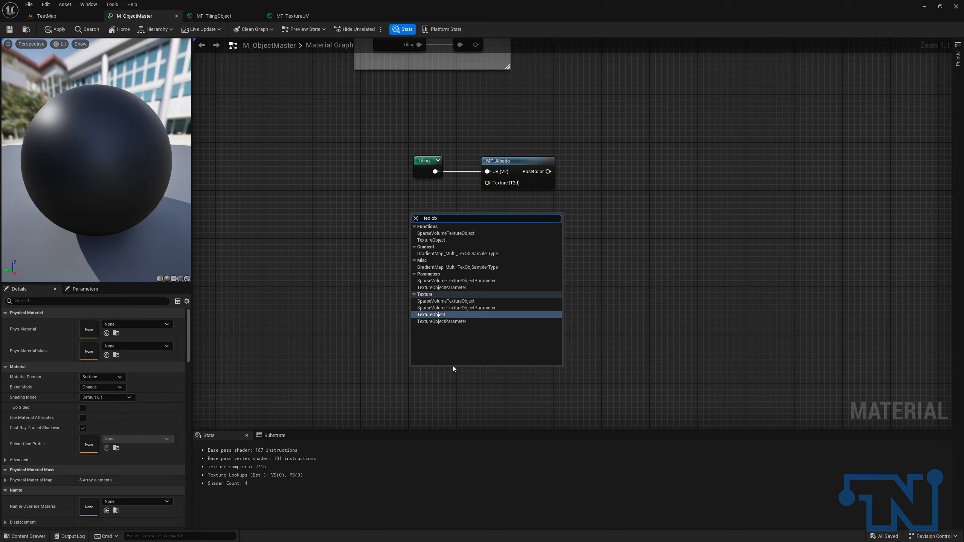
left_click(444, 322)
type("AlbedoTexture")
key("Return")
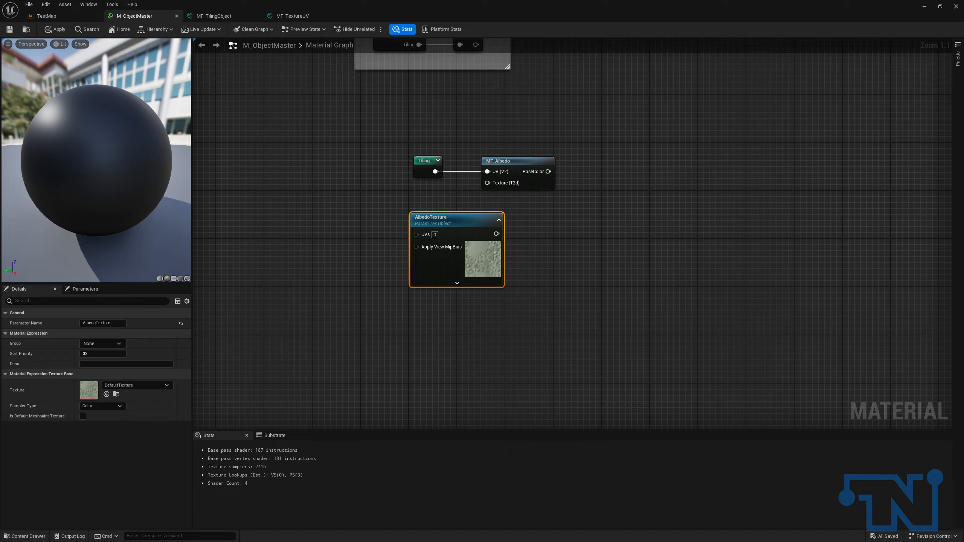
Assign the AlbedoTexture parameter to the group "00 - Textures" and set its sort priority to 0.
left_click(103, 344)
type("00 - Textures")
key("Return")
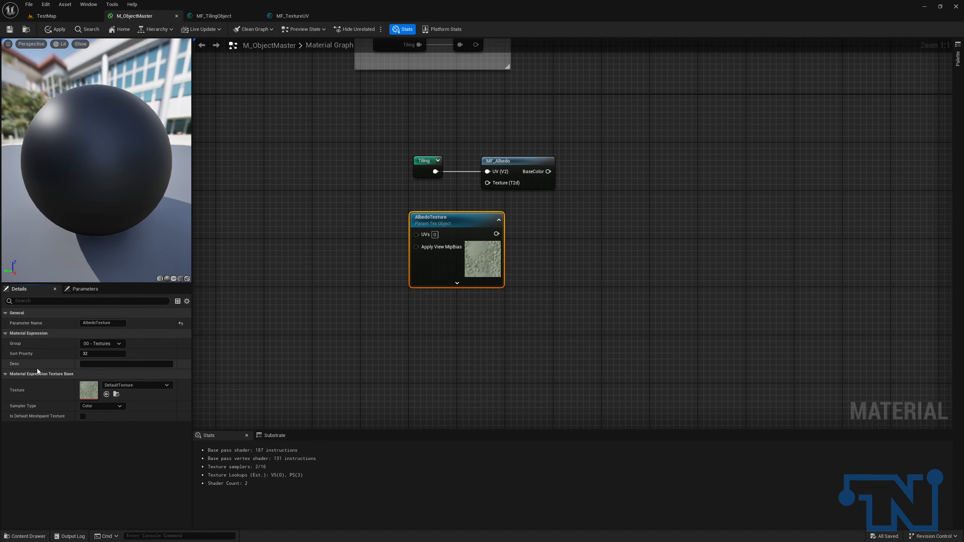
left_click(90, 355)
type("0")
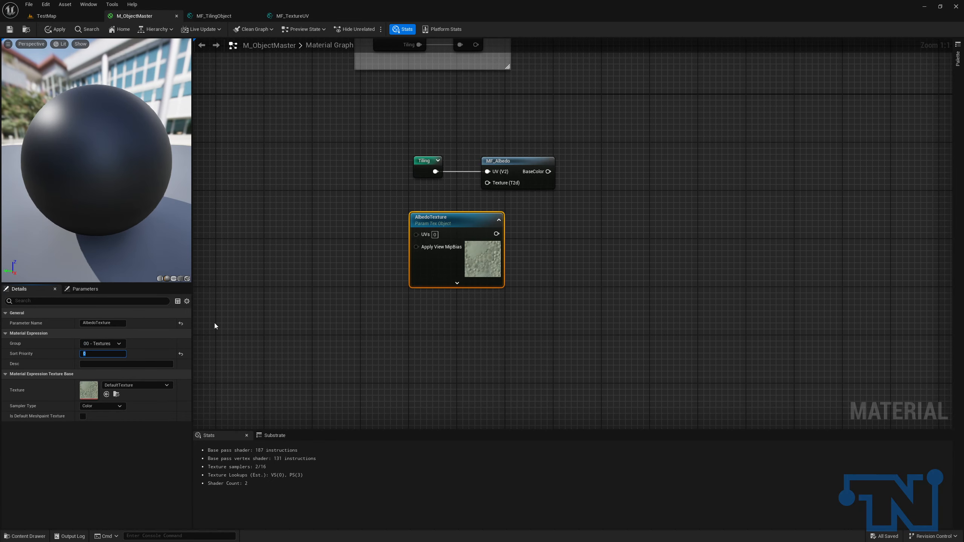
Set AlbedoTexture's default texture to Black, collapse its preview, and wire it into MF_Albedo's Texture input, placing it beneath the Tiling reroute.
left_click(498, 219)
left_click(144, 385)
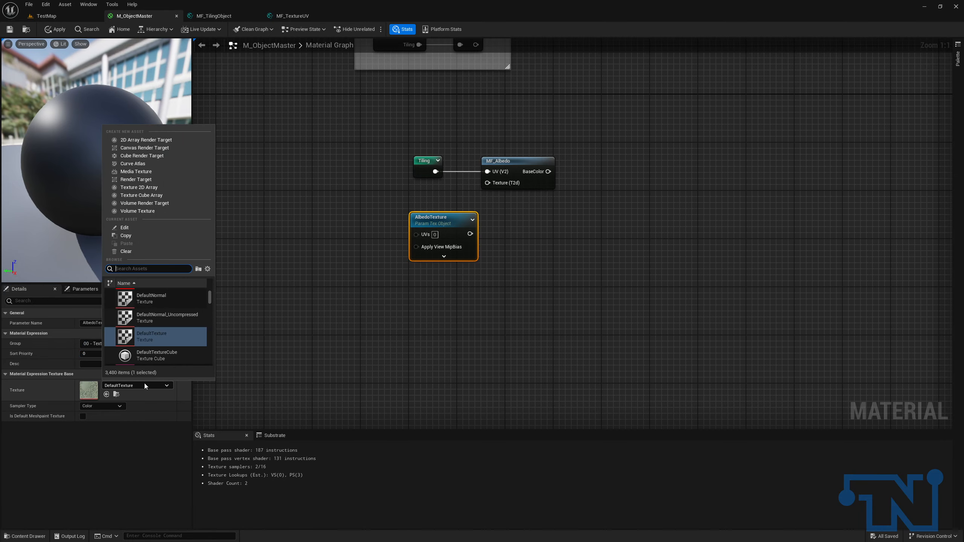
type("black")
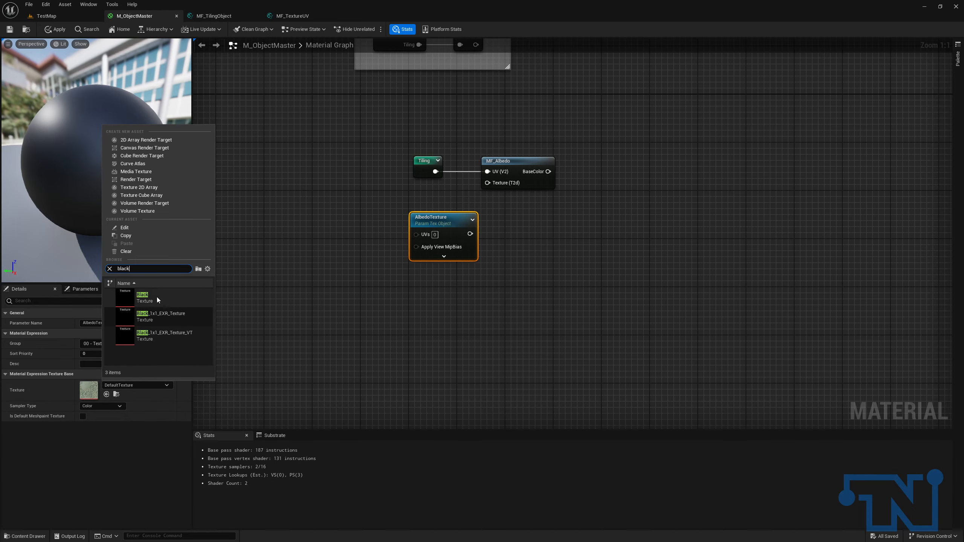
left_click(157, 297)
left_click_drag(470, 234, 487, 183)
left_click_drag(443, 228, 430, 199)
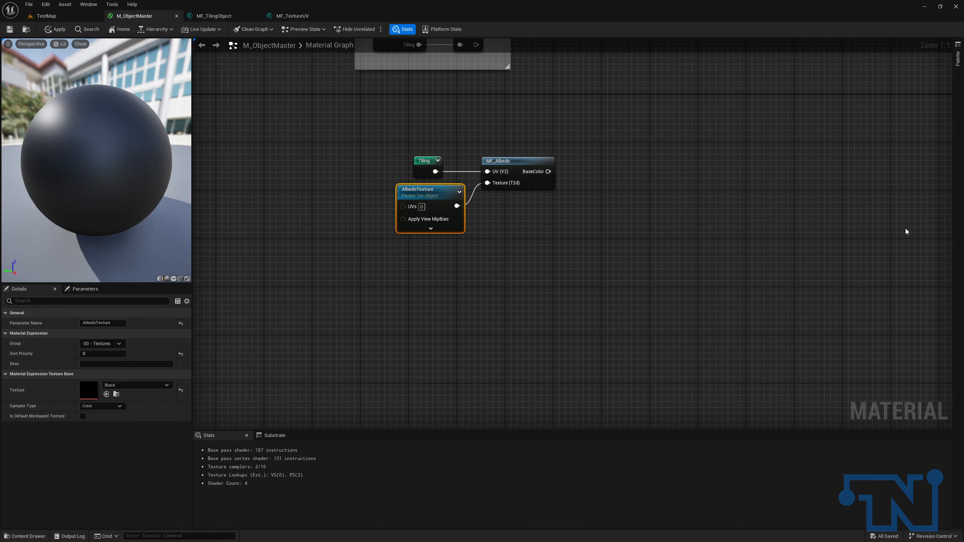
Route MF_Albedo's BaseColor output into a new named reroute called BaseAlbedo, aligned with the output at some distance.
right_click_drag(633, 197, 529, 229)
left_click_drag(444, 204, 618, 200)
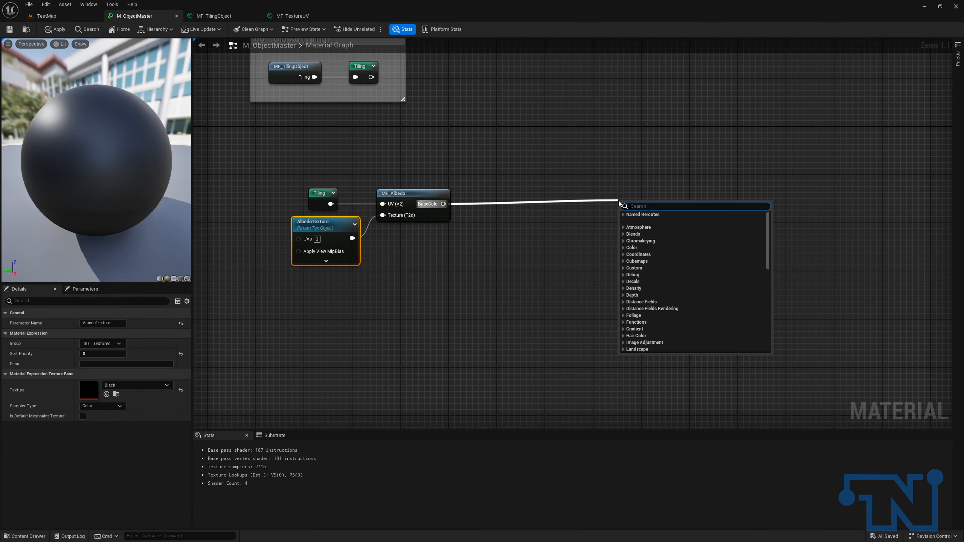
type("name re")
key("Return")
type("B")
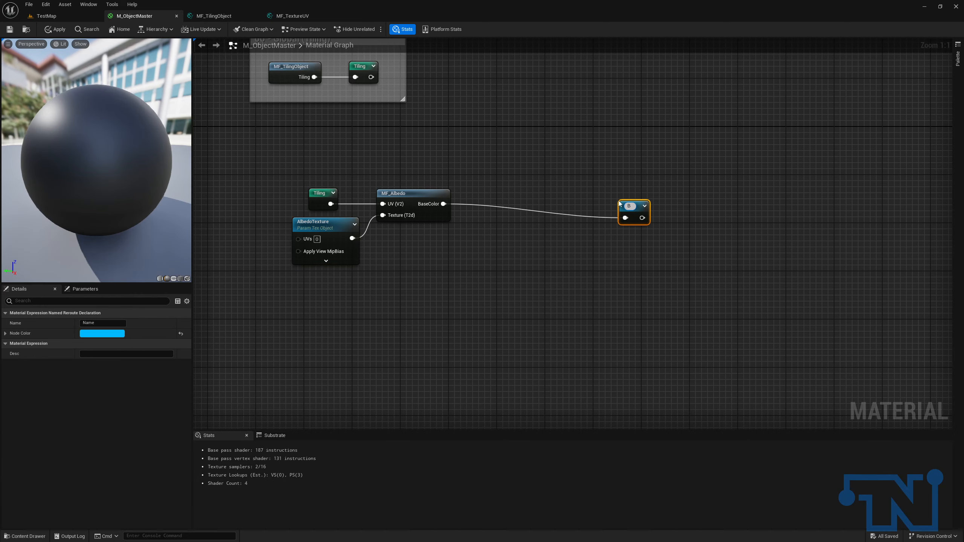
type("aseAlbedo")
key("Return")
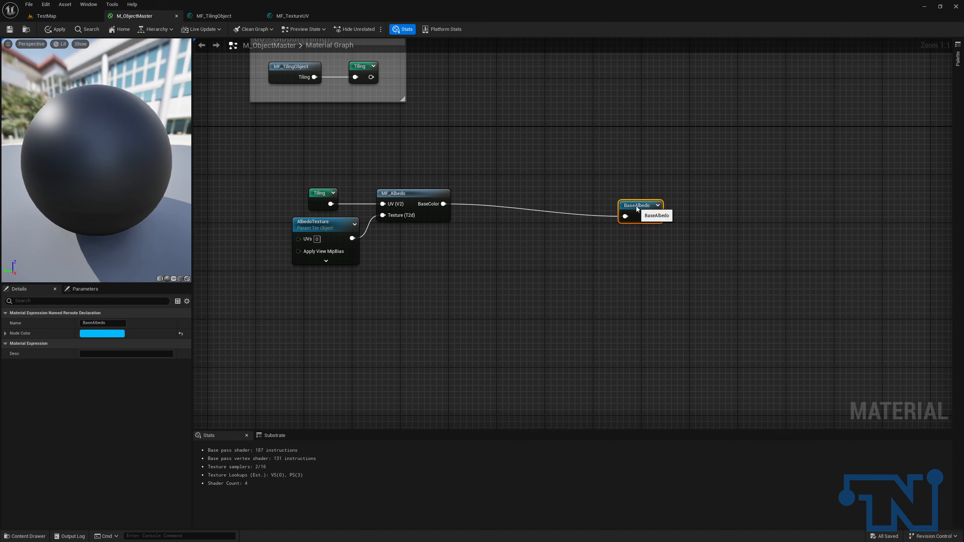
left_click_drag(620, 204, 600, 191)
Feed the M_ObjectMaster node's Base Color from a BaseAlbedo reroute, line the reroute up with that input, and save the material.
right_click_drag(677, 187, 567, 181)
scroll(642, 190, "down", 3)
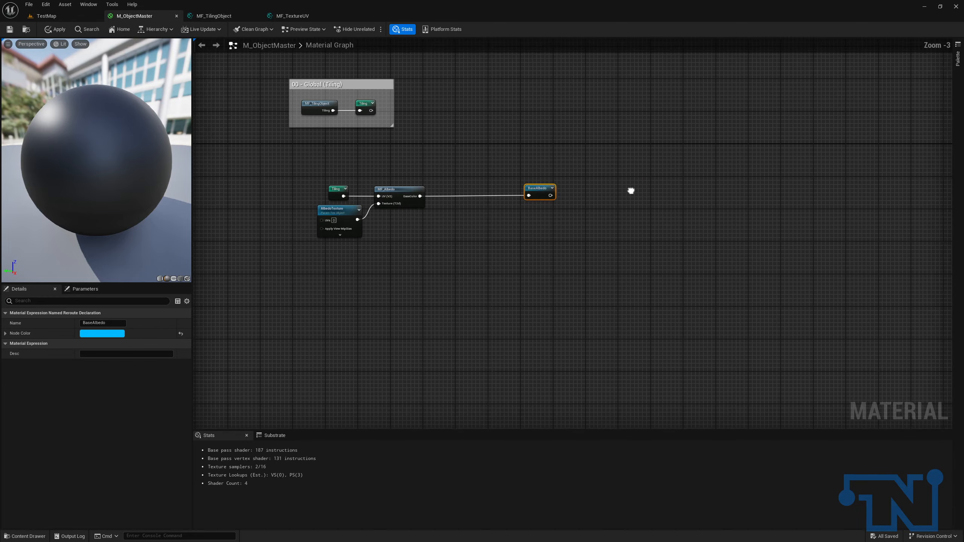
right_click(597, 190)
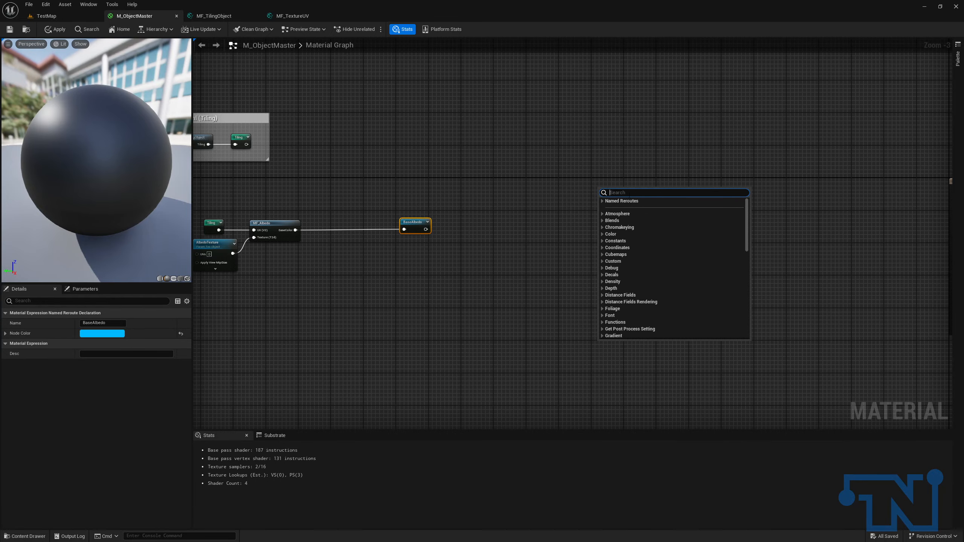
right_click_drag(716, 165, 676, 141)
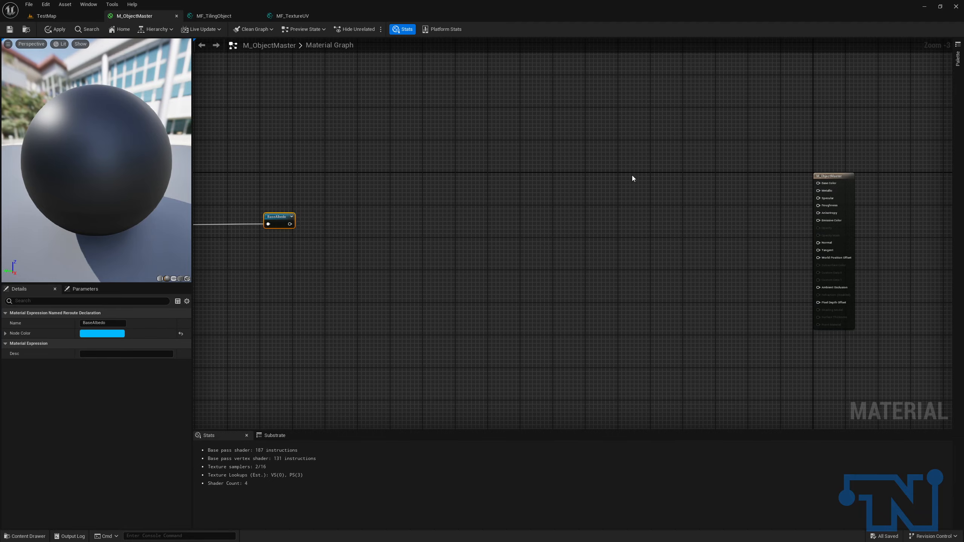
left_click_drag(833, 184, 764, 183)
scroll(771, 184, "up", 3)
right_click_drag(774, 183, 666, 165)
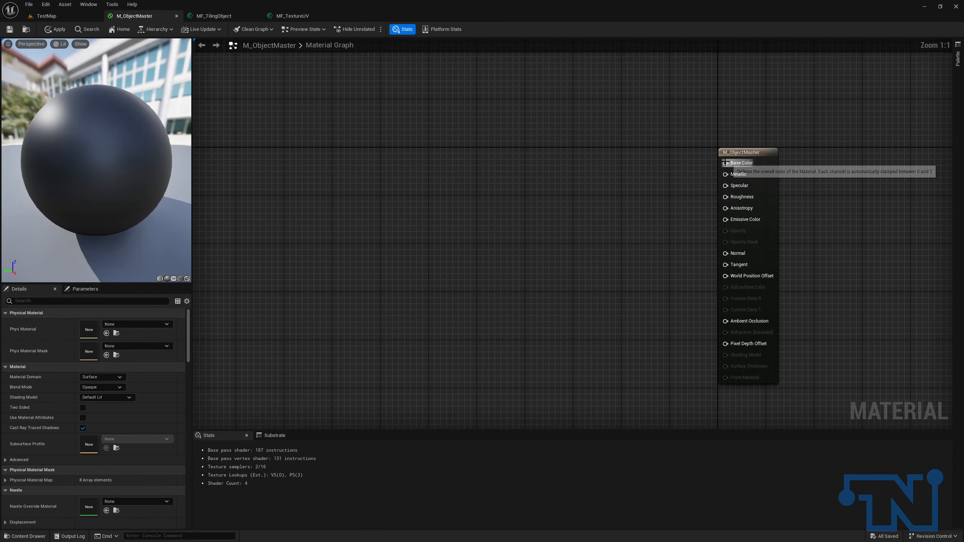
left_click_drag(726, 163, 603, 165)
type("aseAlbedo")
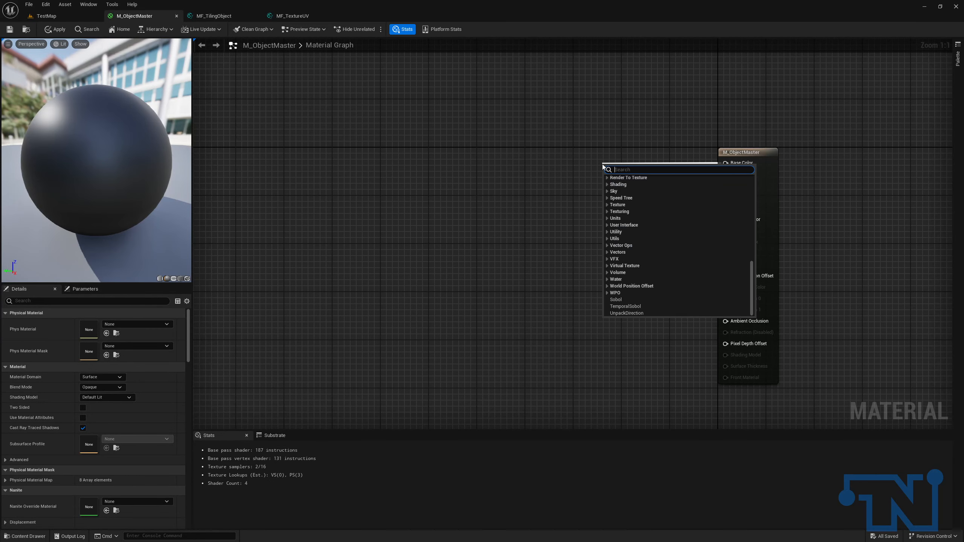
key("Return")
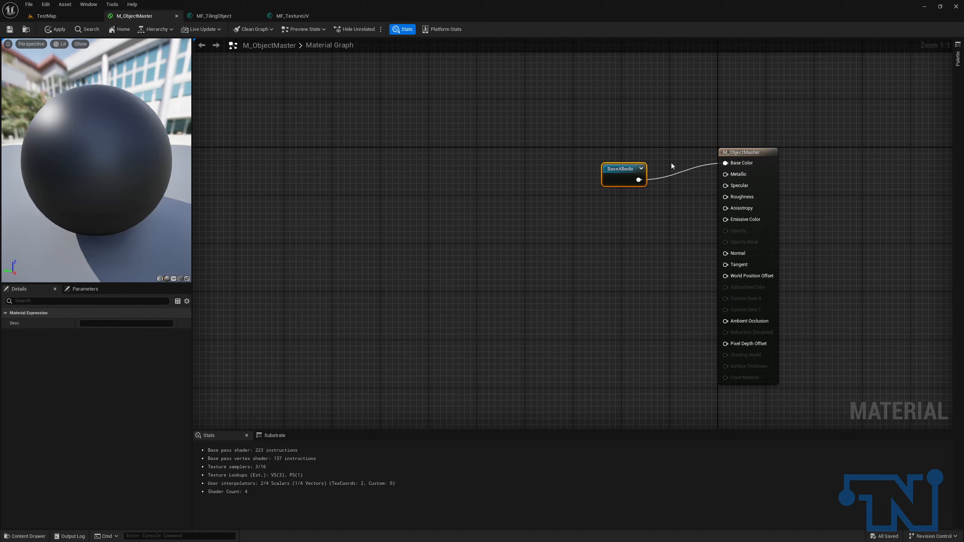
left_click_drag(610, 169, 635, 153)
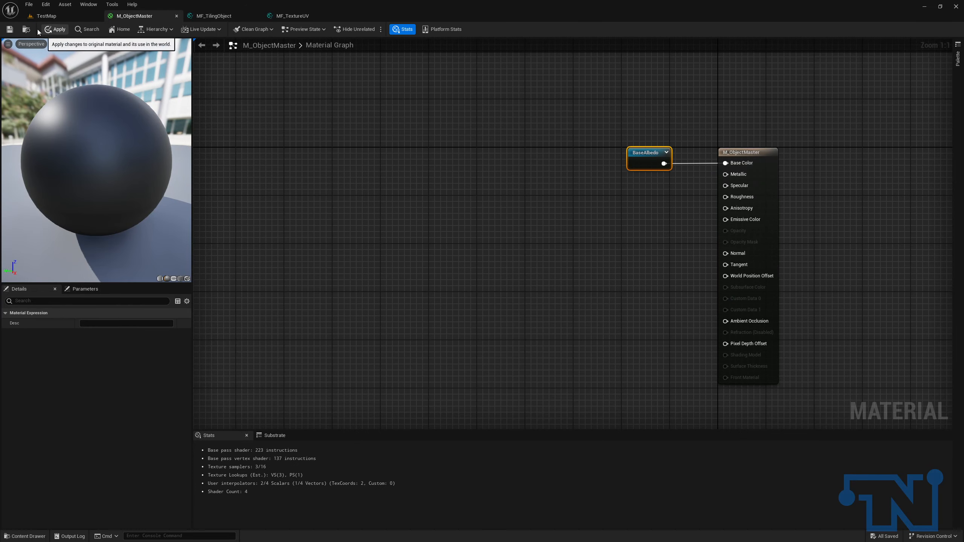
left_click(10, 30)
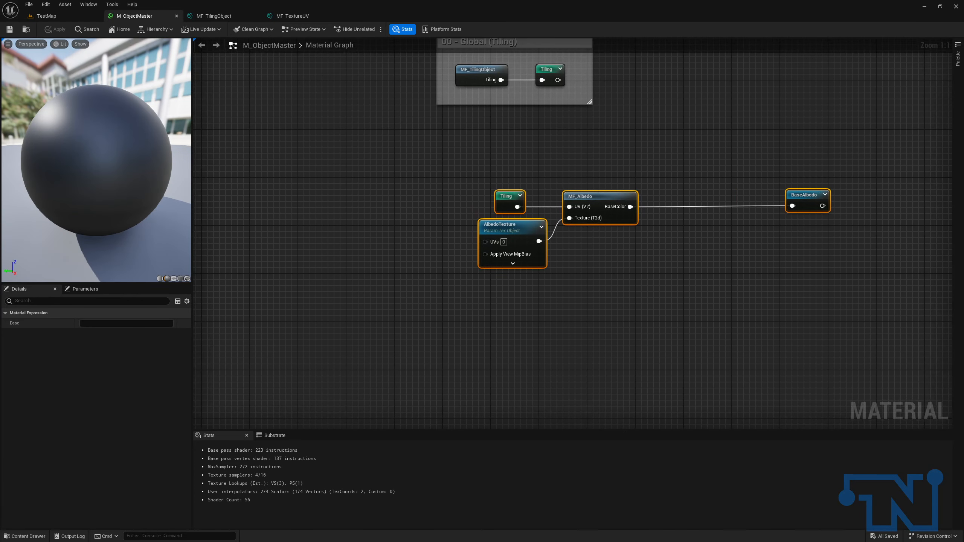
Add an MF_TextureUV function node in the free area below the albedo nodes.
left_click(709, 271)
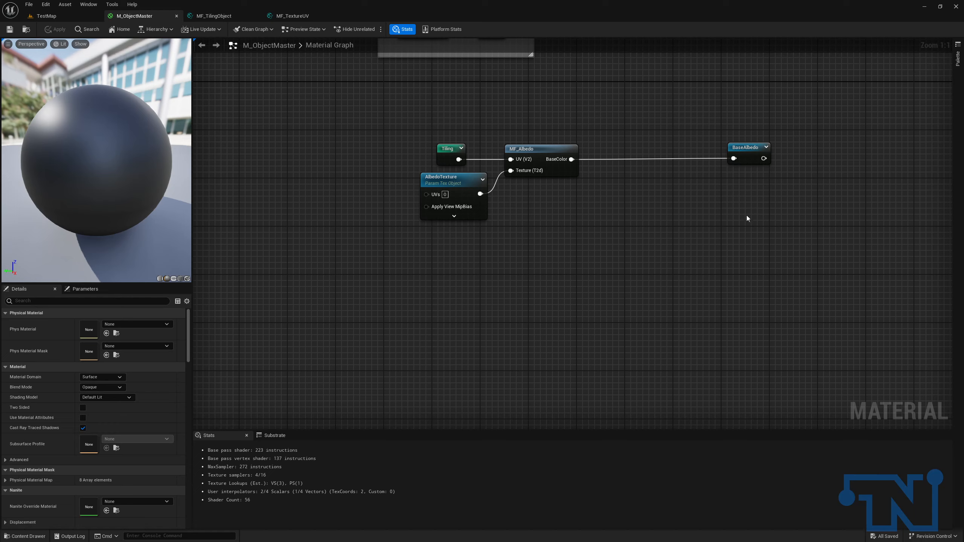
right_click_drag(691, 288, 678, 103)
right_click_drag(612, 180, 588, 256)
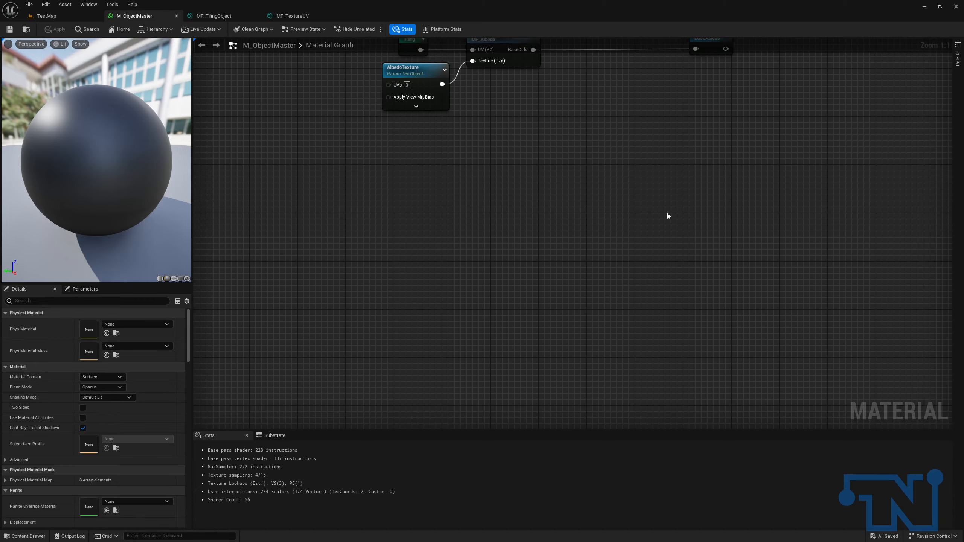
right_click_drag(475, 176, 471, 267)
right_click(480, 270)
type("textureuv")
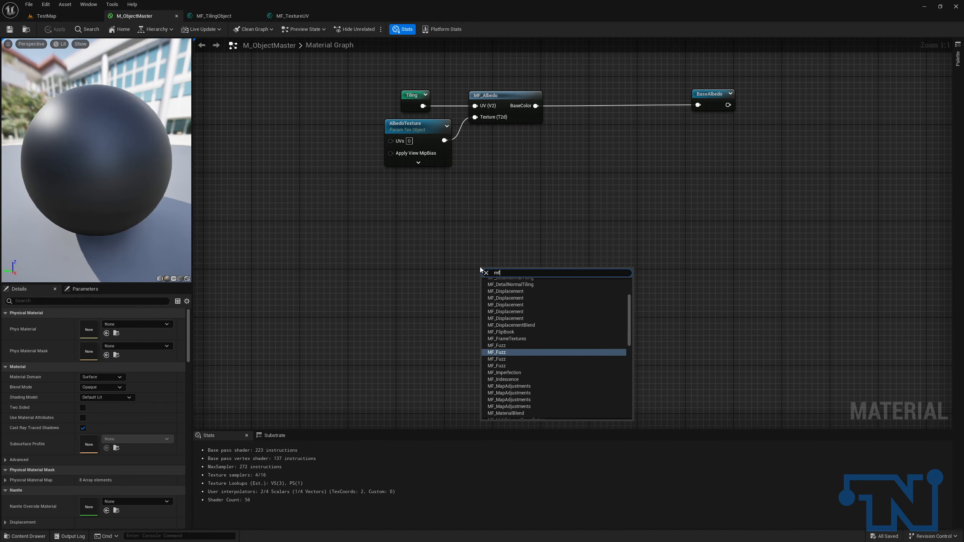
key("Return")
left_click_drag(507, 288, 532, 290)
Duplicate the Tiling reroute next to MF_TextureUV and connect it to the Tiling input.
left_click(409, 105)
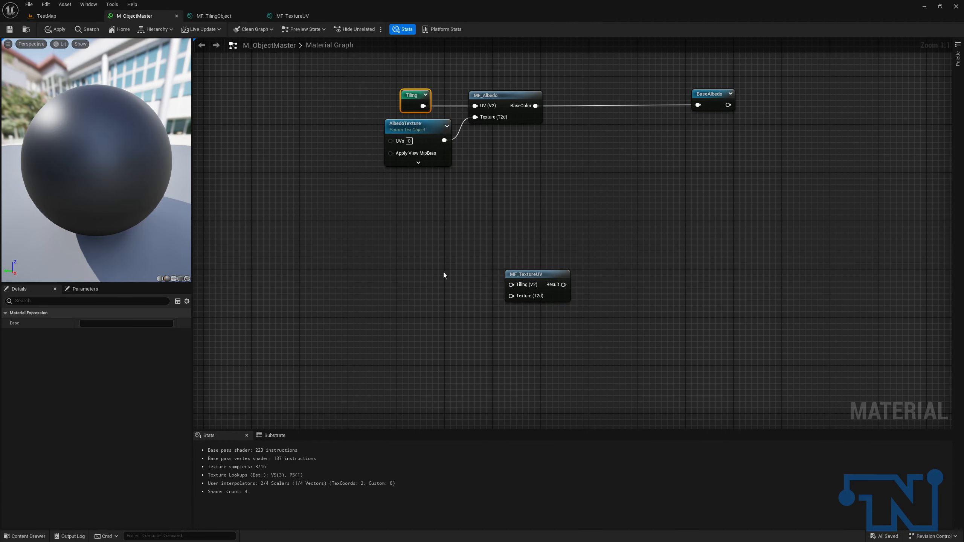
key("ctrl+v")
left_click_drag(454, 280, 512, 284)
Try wiring MF_TilingObject's output directly into MF_Albedo and MF_TextureUV, and undo both connections.
right_click_drag(442, 96, 452, 245)
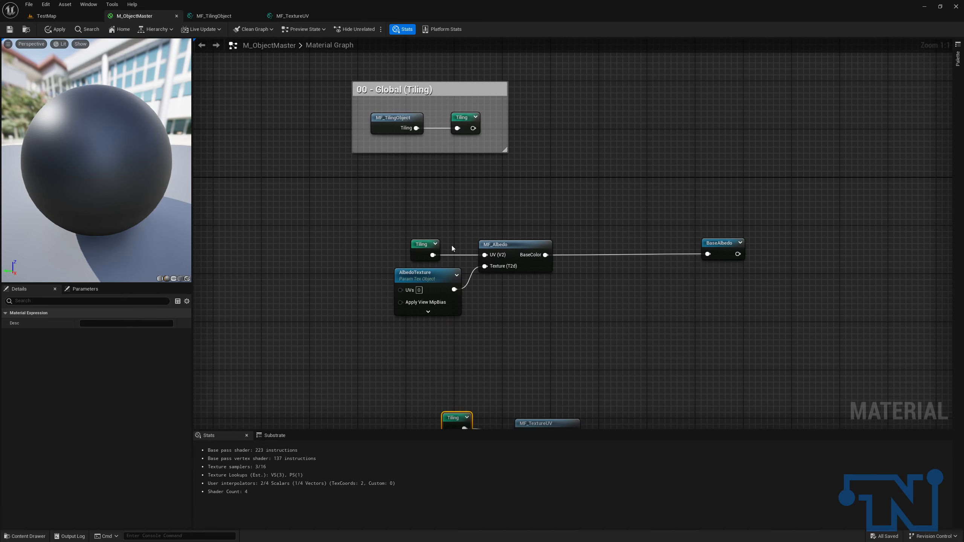
left_click_drag(416, 128, 485, 255)
left_click_drag(417, 129, 523, 366)
key("ctrl+z")
right_click_drag(548, 295, 522, 223)
key("ctrl+z")
Straighten the connection between the lower Tiling reroute and MF_TextureUV.
left_click_drag(399, 259, 632, 375)
key("q")
left_click(457, 352)
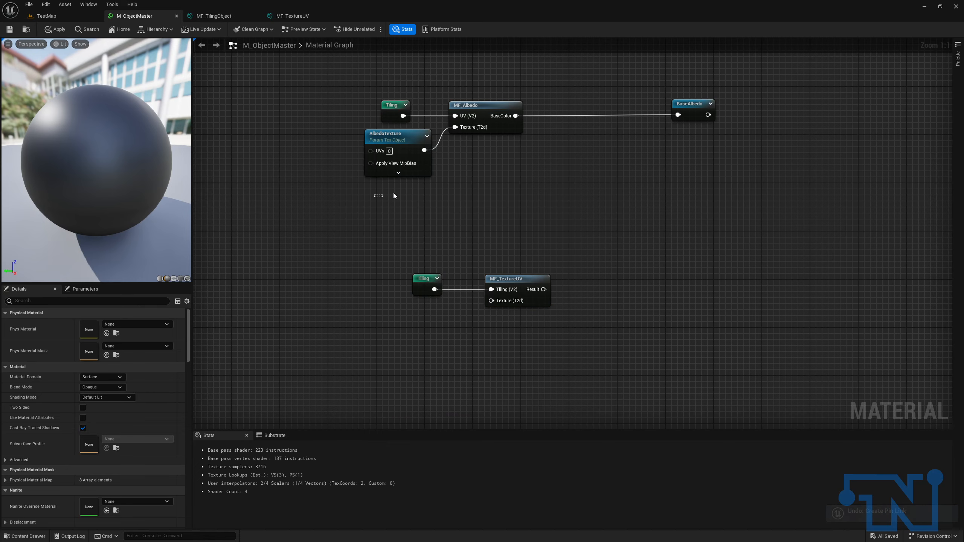
Duplicate the AlbedoTexture parameter as MetallicTexture, wire it into MF_TextureUV's Texture input, and place it below the lower Tiling reroute.
left_click(395, 163)
key("ctrl+c")
key("ctrl+v")
left_click(113, 325)
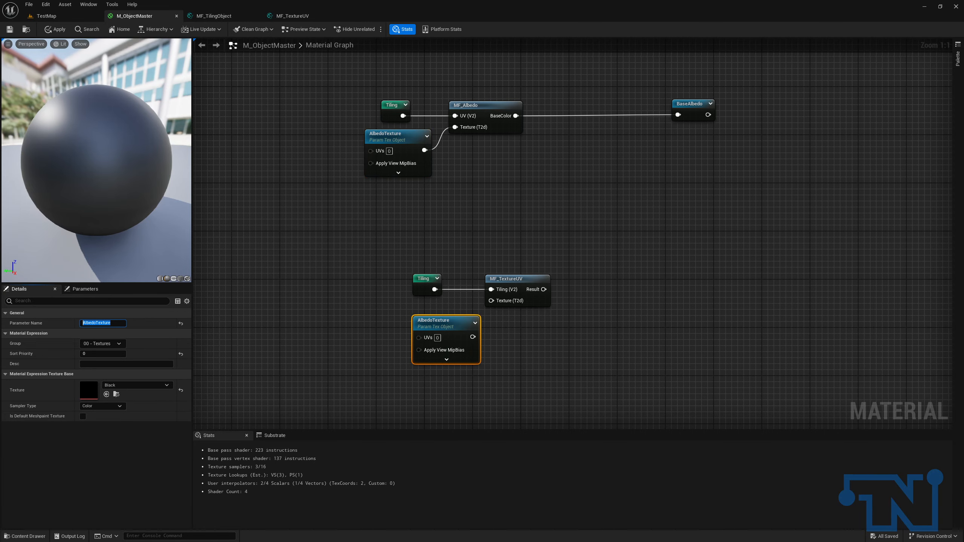
type("MetallicTexture")
key("Return")
left_click_drag(473, 337, 494, 306)
left_click_drag(440, 322, 428, 304)
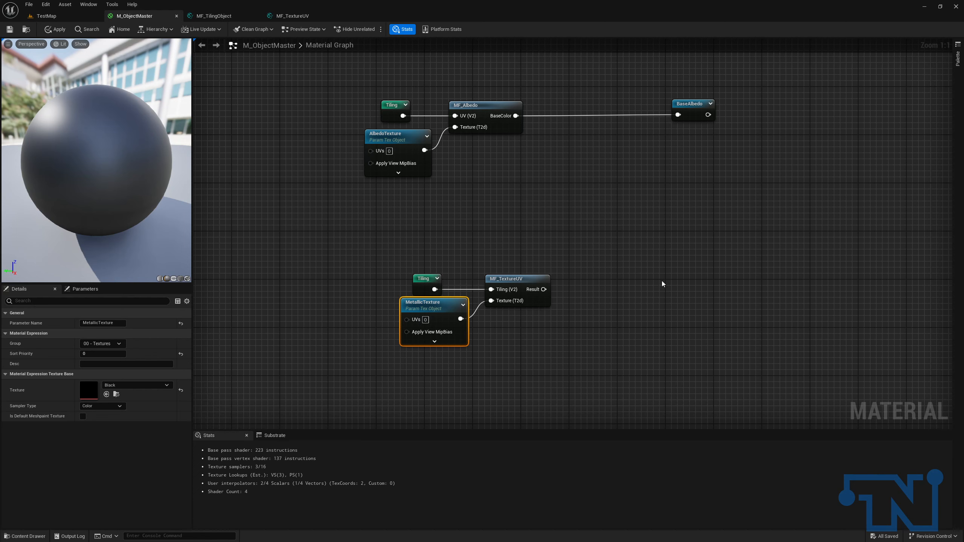
right_click_drag(600, 298, 560, 280)
left_click_drag(488, 272, 564, 265)
left_click(563, 264)
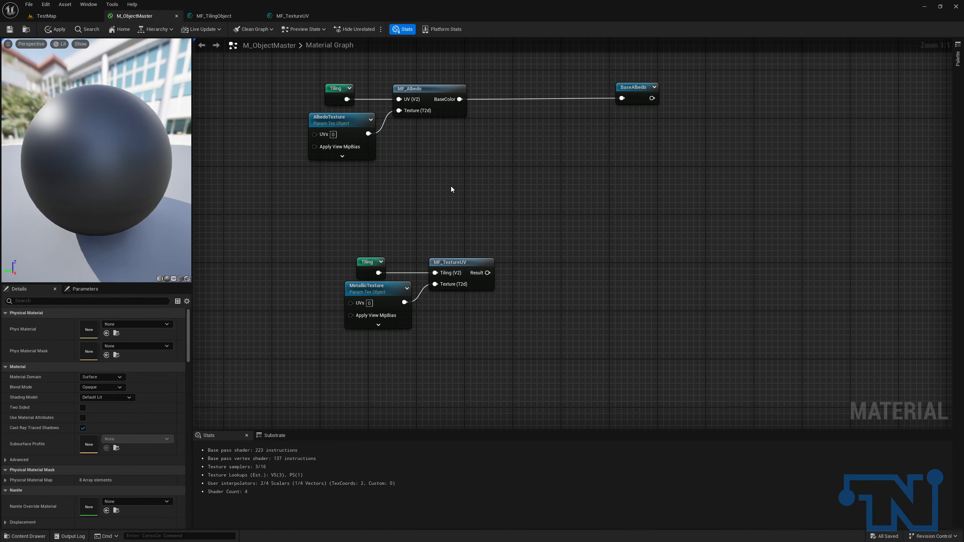
left_click(47, 16)
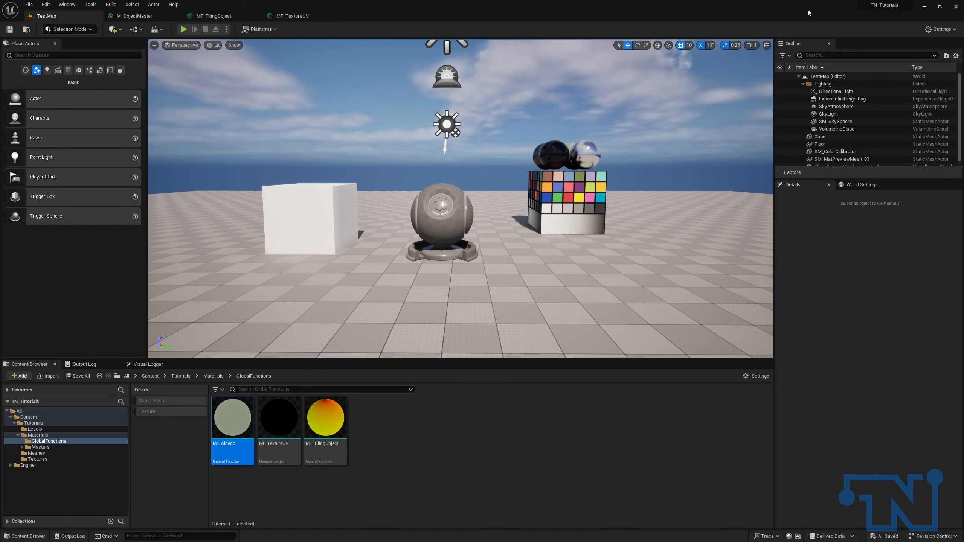
left_click(135, 16)
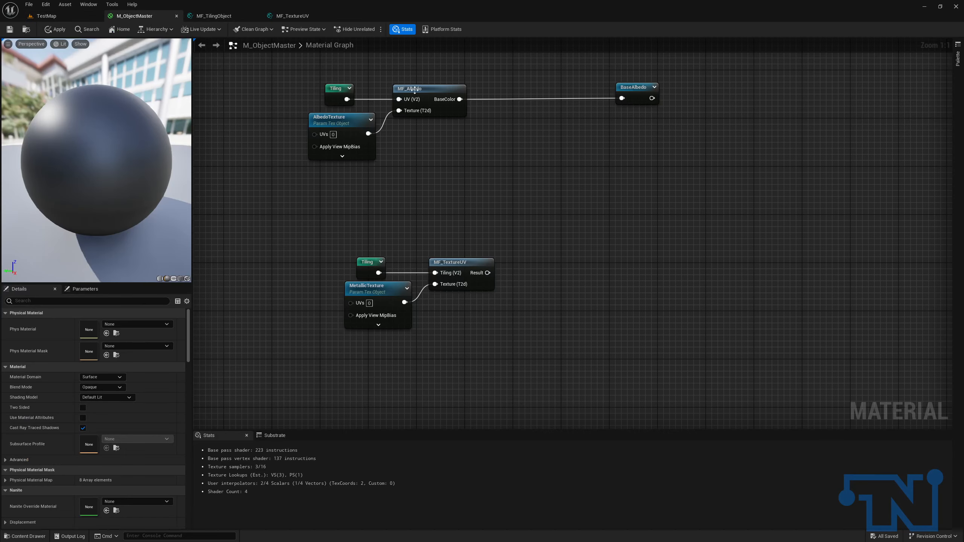
right_click_drag(727, 223, 431, 231)
right_click_drag(281, 196, 619, 184)
Return to the TestMap level editor, create a material instance in the GlobalFunctions folder, and delete it again.
left_click(60, 15)
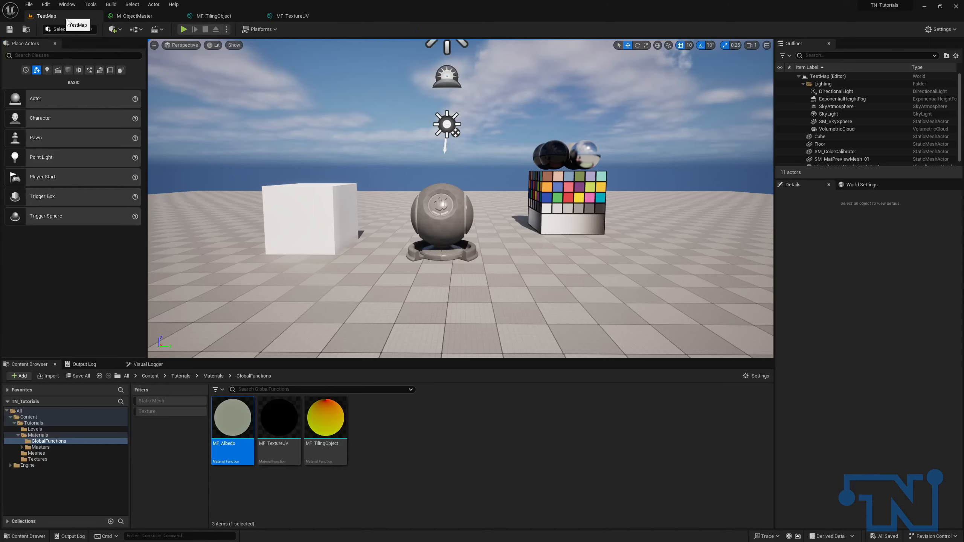
right_click(394, 426)
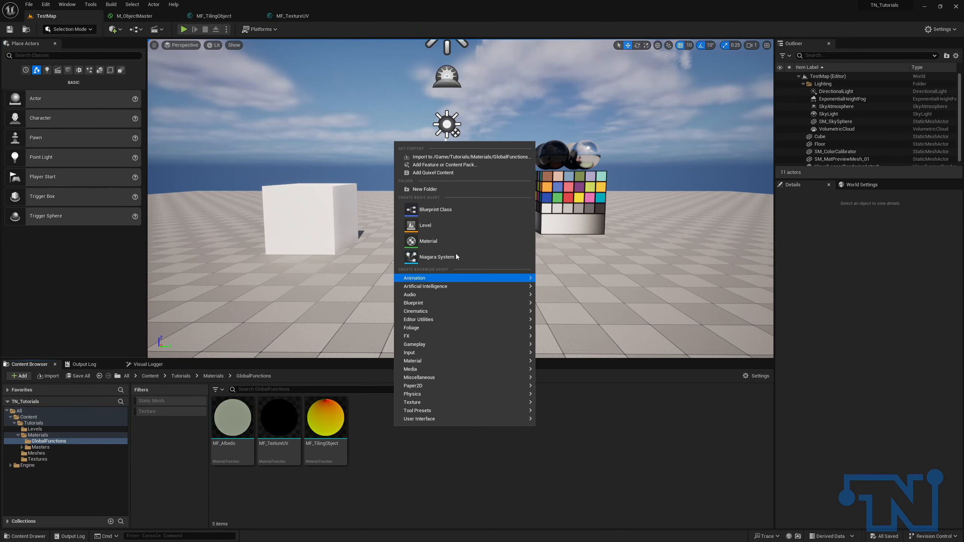
mouse_move(479, 306)
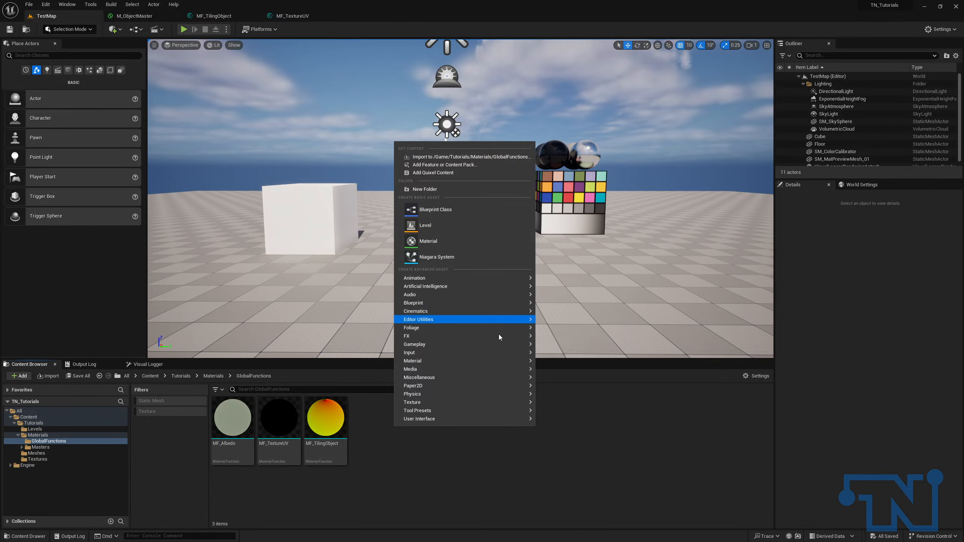
mouse_move(520, 362)
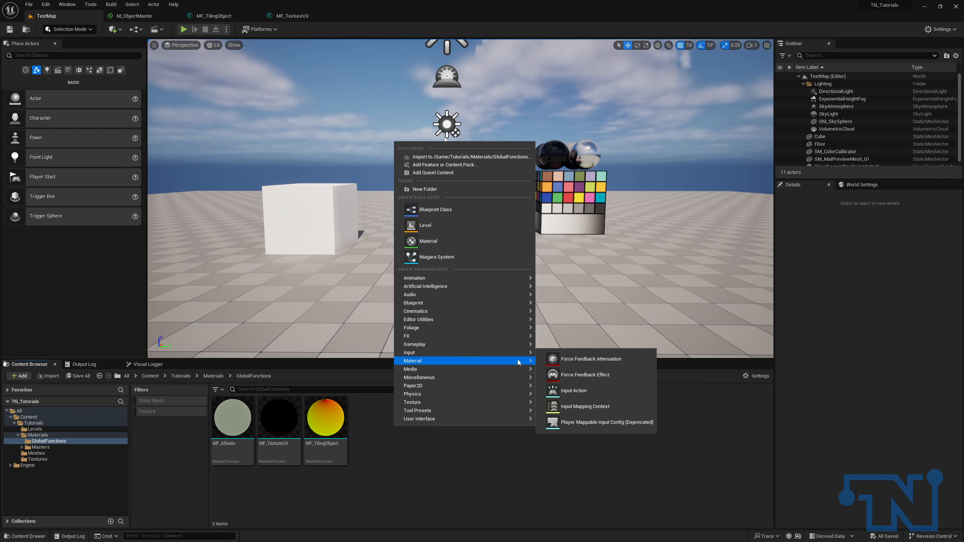
left_click(583, 415)
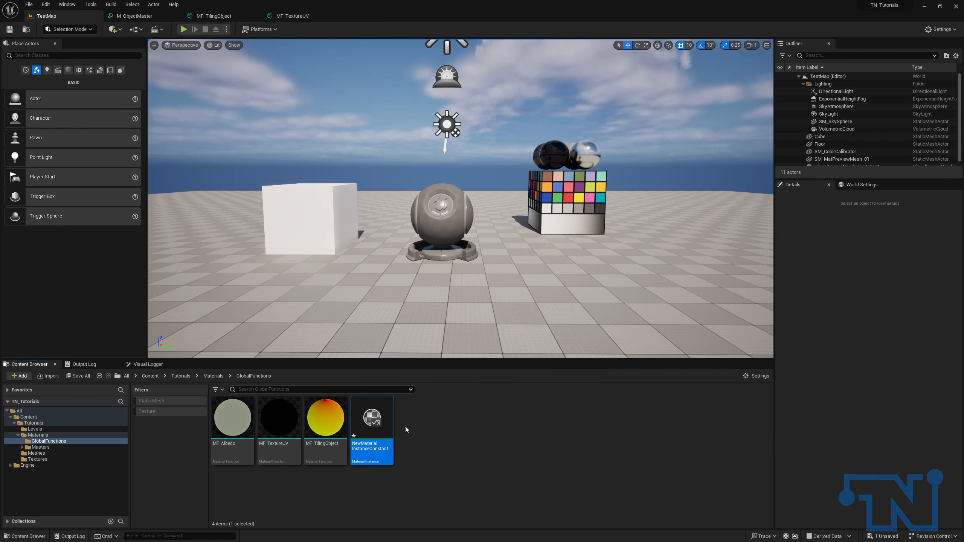
key("Delete")
left_click(444, 394)
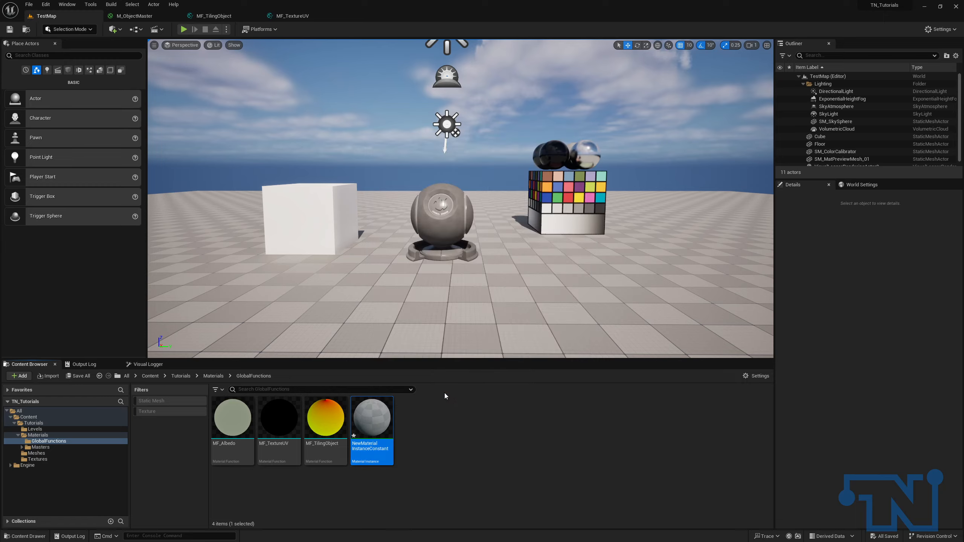
Create a material function named MF_GeneralPBR in the GlobalFunctions folder and open it.
right_click(413, 411)
mouse_move(493, 330)
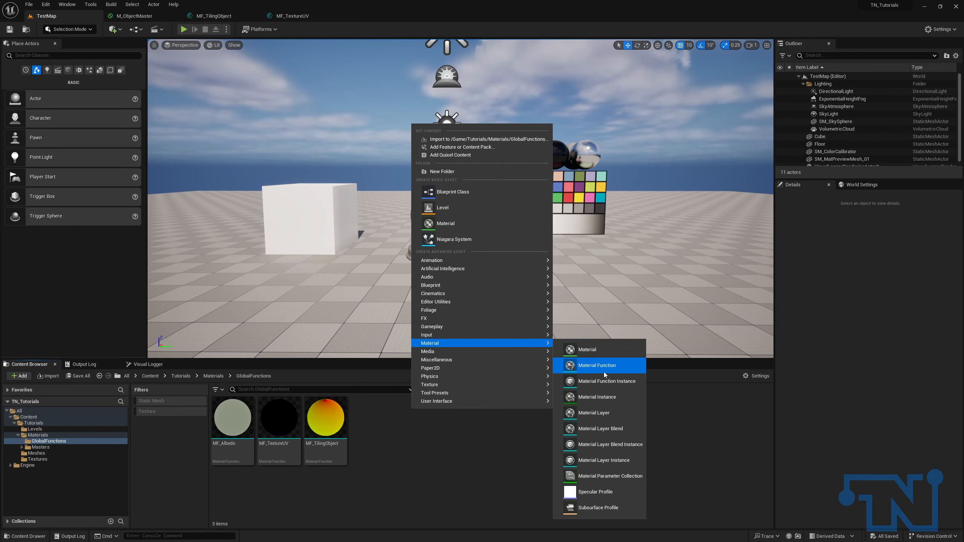
left_click(619, 367)
type("MF_GeneralPBR")
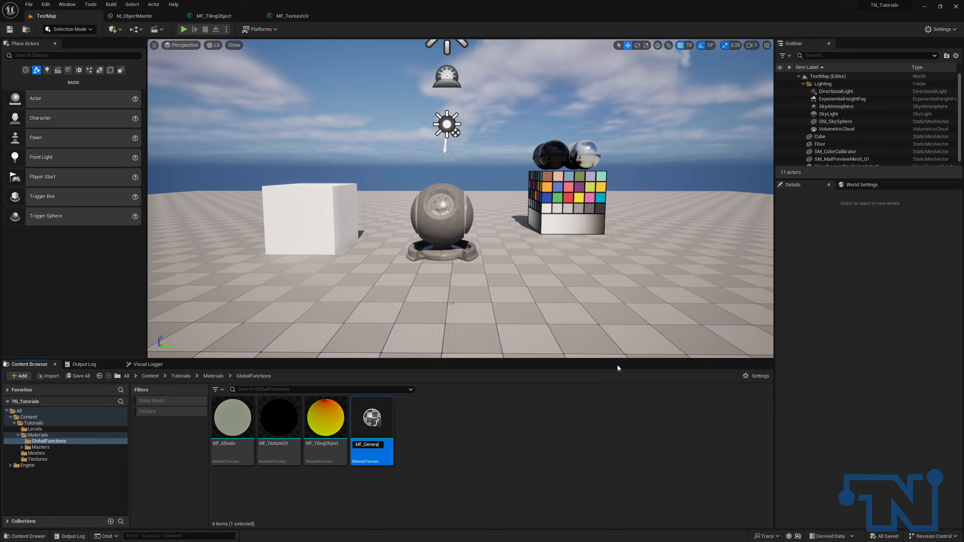
key("Return")
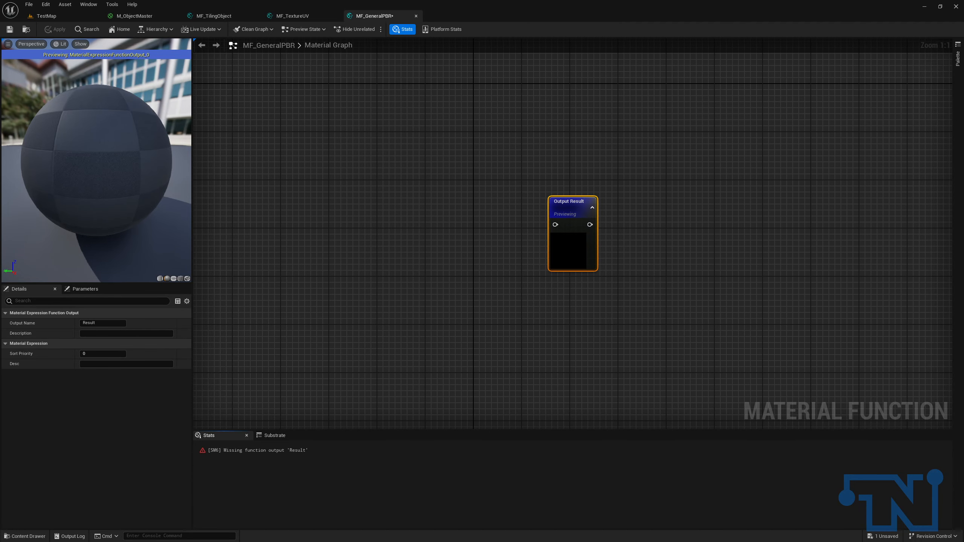
Add a Lerp node to the MF_GeneralPBR graph, well to the left of the Output Result node.
right_click_drag(383, 255, 470, 243)
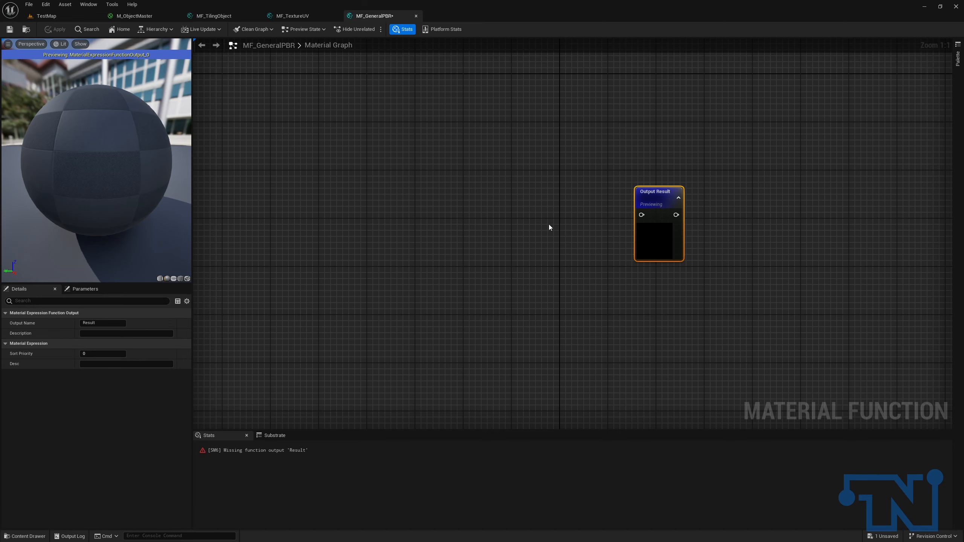
right_click_drag(494, 224, 740, 224)
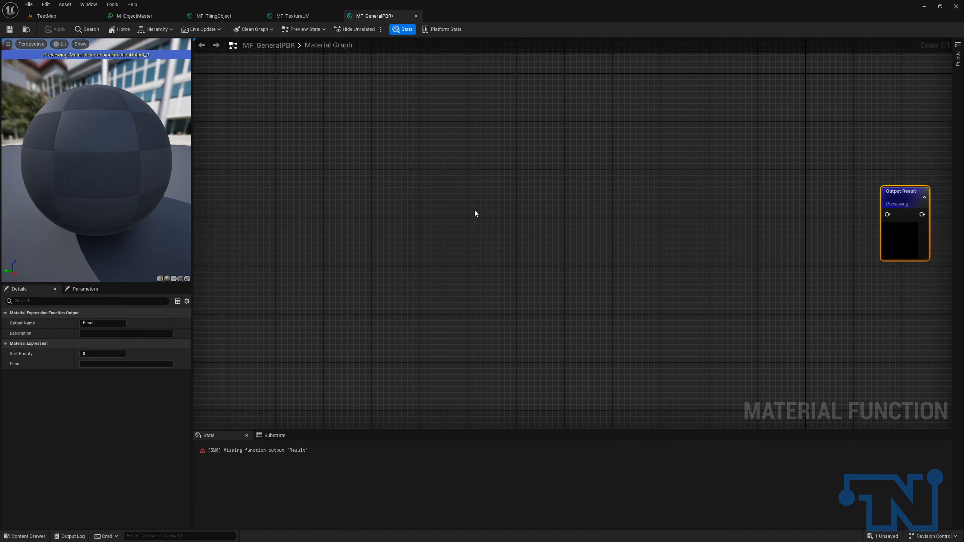
right_click(327, 193)
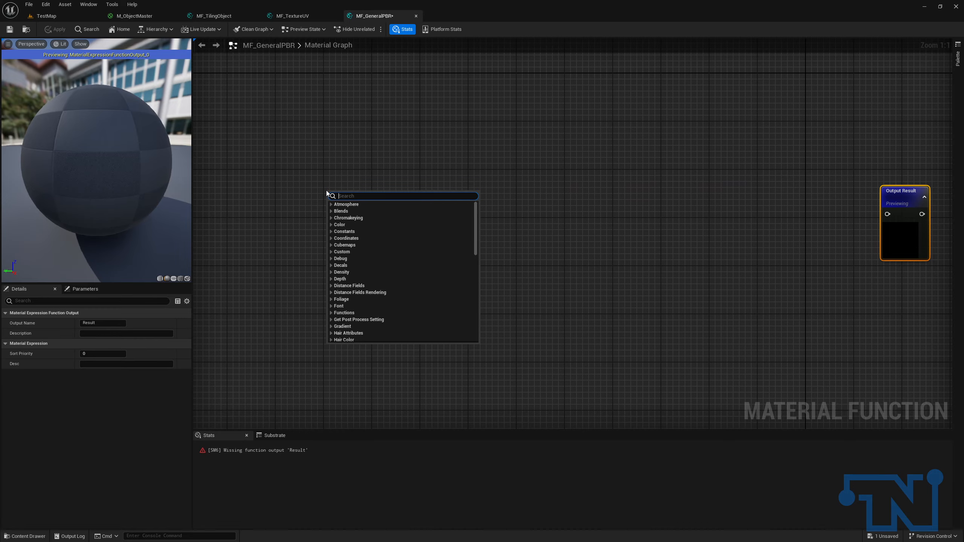
type("lerp")
key("Return")
Check the material input pins on M_ObjectMaster's root node and return to the Lerp in MF_GeneralPBR.
left_click(141, 16)
right_click_drag(645, 168, 647, 206)
scroll(628, 195, "down", 4)
scroll(647, 206, "up", 4)
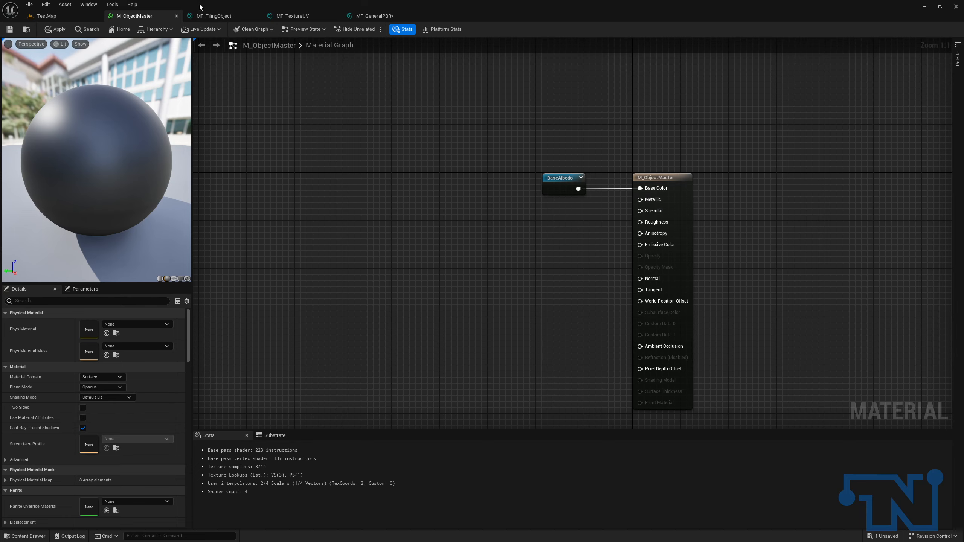
left_click(375, 17)
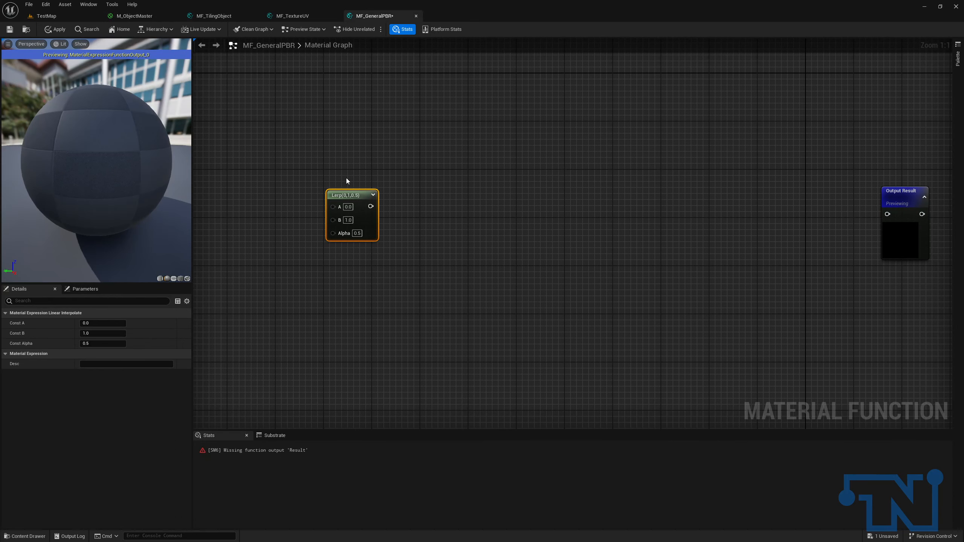
right_click_drag(346, 181, 441, 101)
left_click(519, 158)
right_click_drag(519, 164, 562, 165)
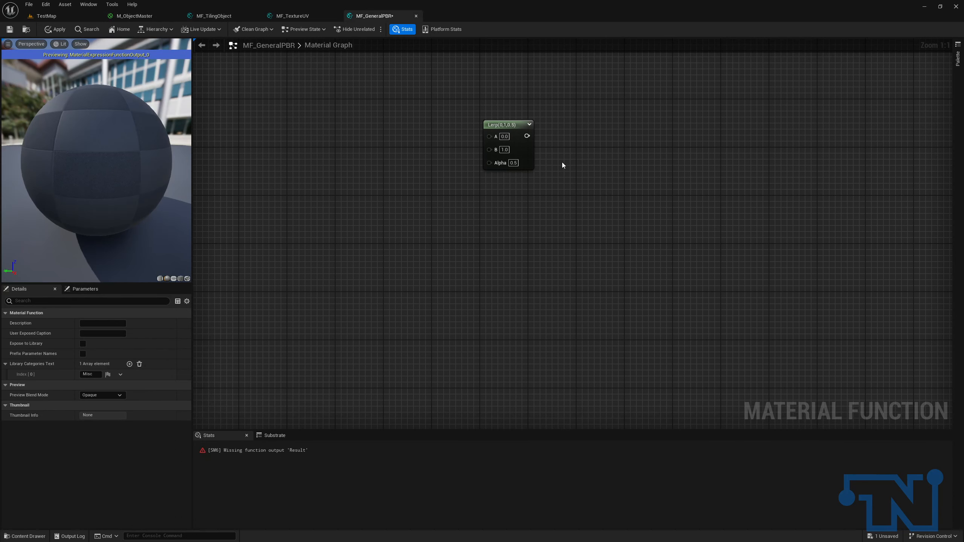
left_click_drag(489, 163, 418, 199)
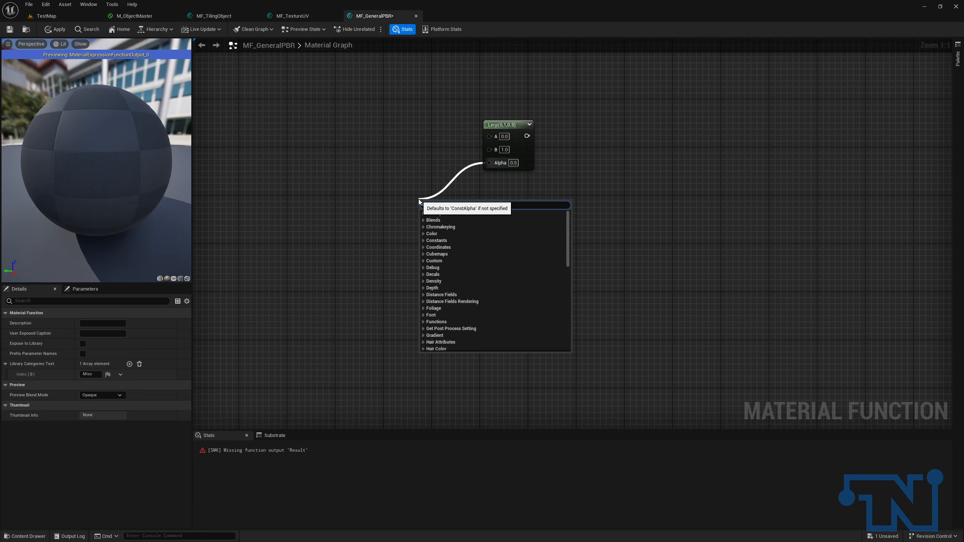
key("Escape")
right_click(492, 164)
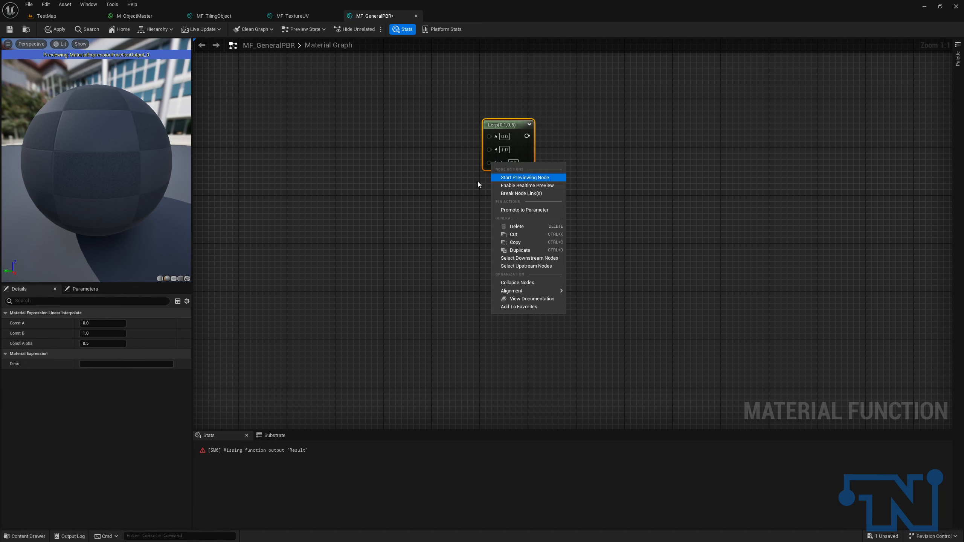
Add a scalar function input named AttributeTexture to the Lerp's Alpha and collapse its preview.
left_click_drag(489, 163, 405, 215)
type("input")
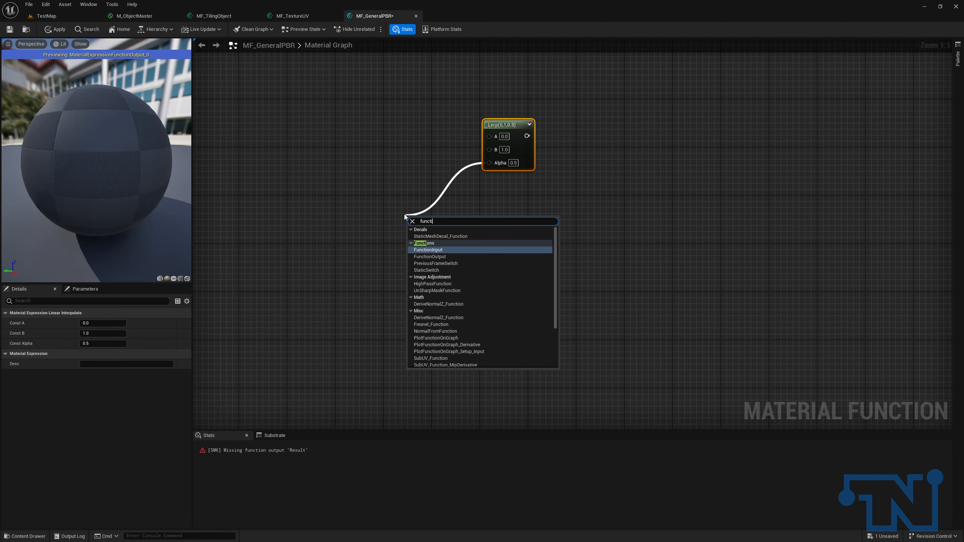
key("Return")
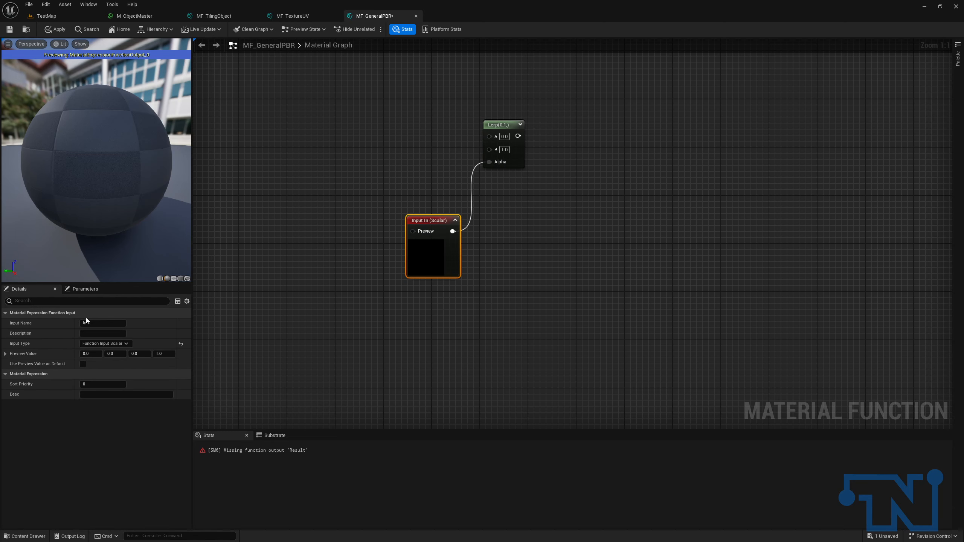
left_click(101, 343)
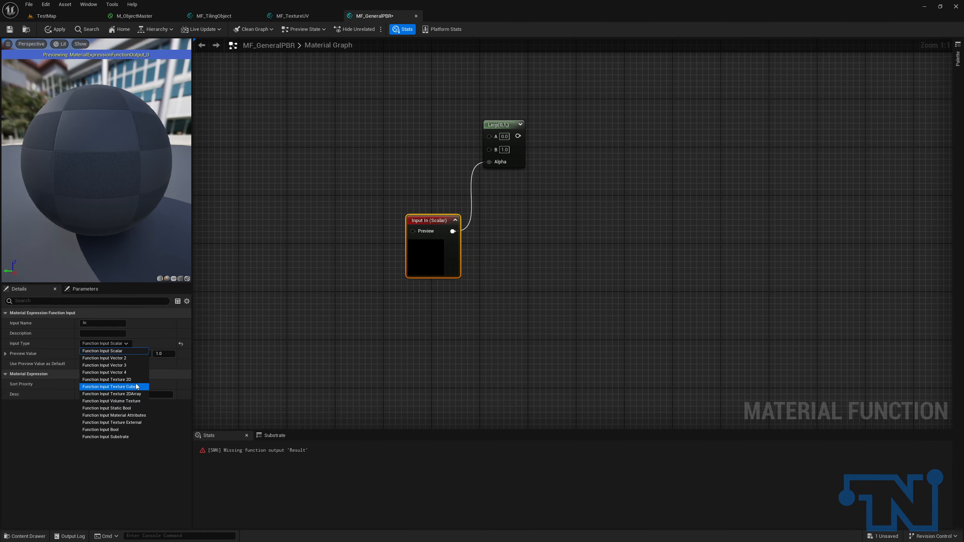
left_click(316, 317)
left_click(317, 316)
left_click_drag(451, 221, 446, 213)
left_click(450, 213)
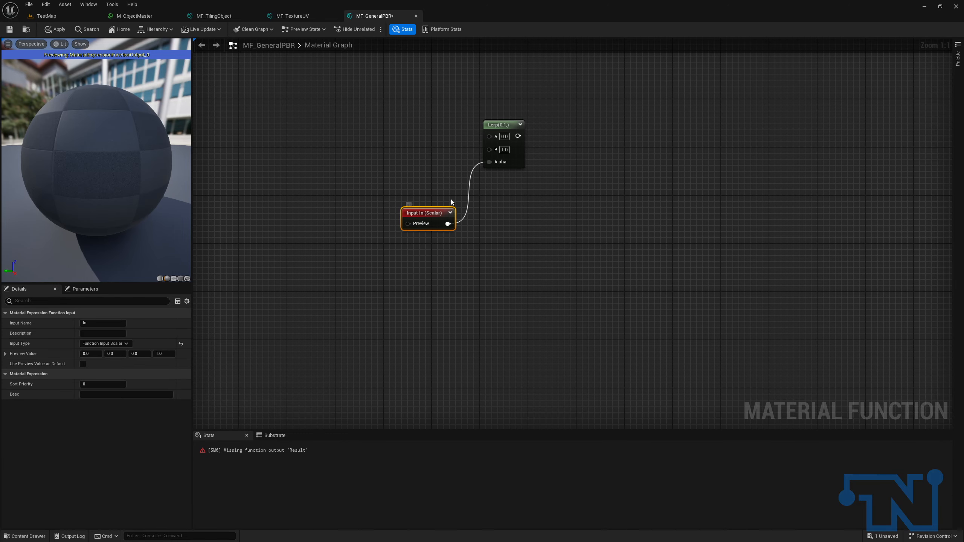
left_click(105, 323)
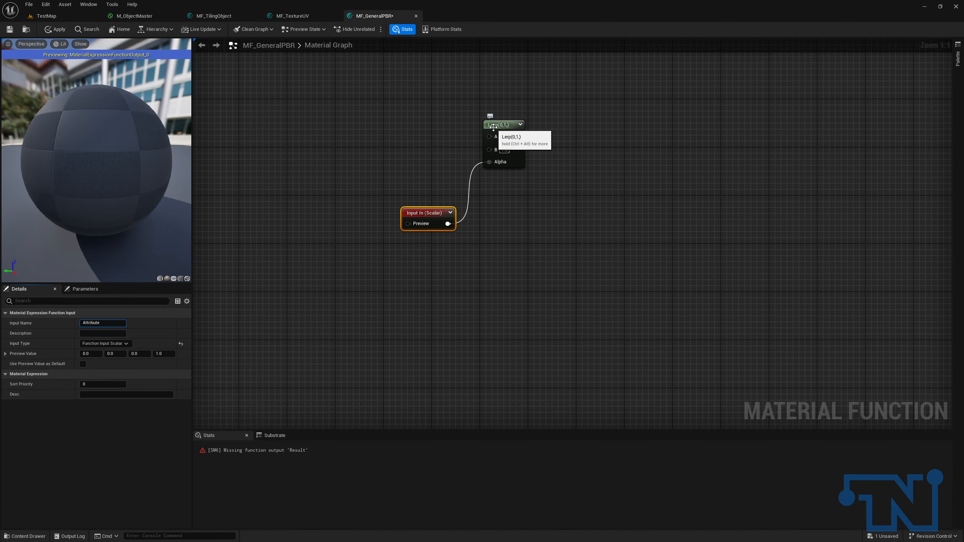
key("Return")
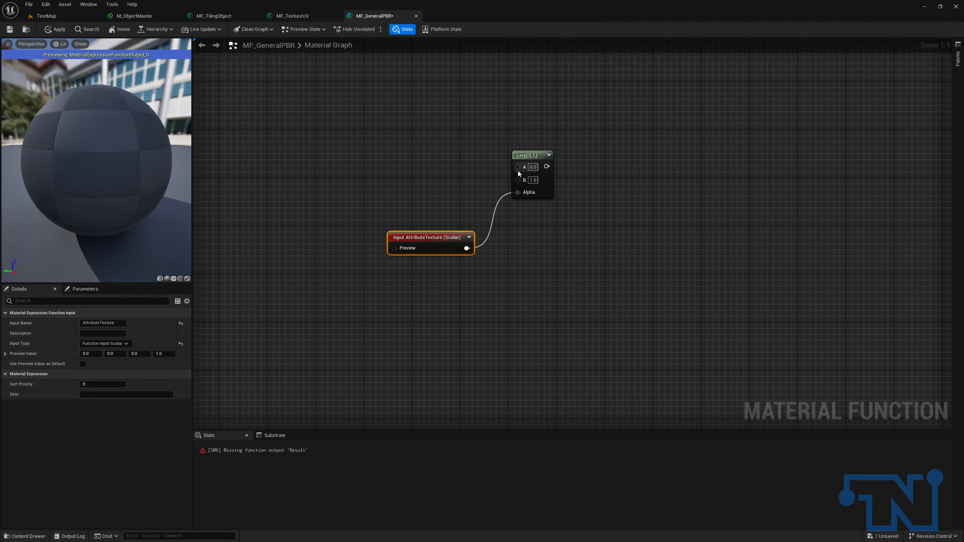
Add a scalar function input named Min to the Lerp's A pin.
left_click_drag(518, 167, 435, 166)
type("unctio")
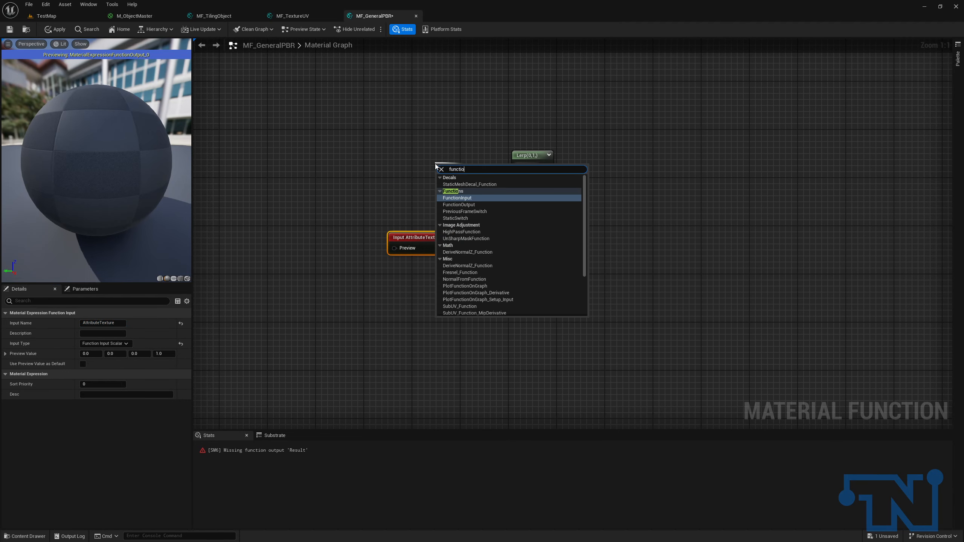
key("Return")
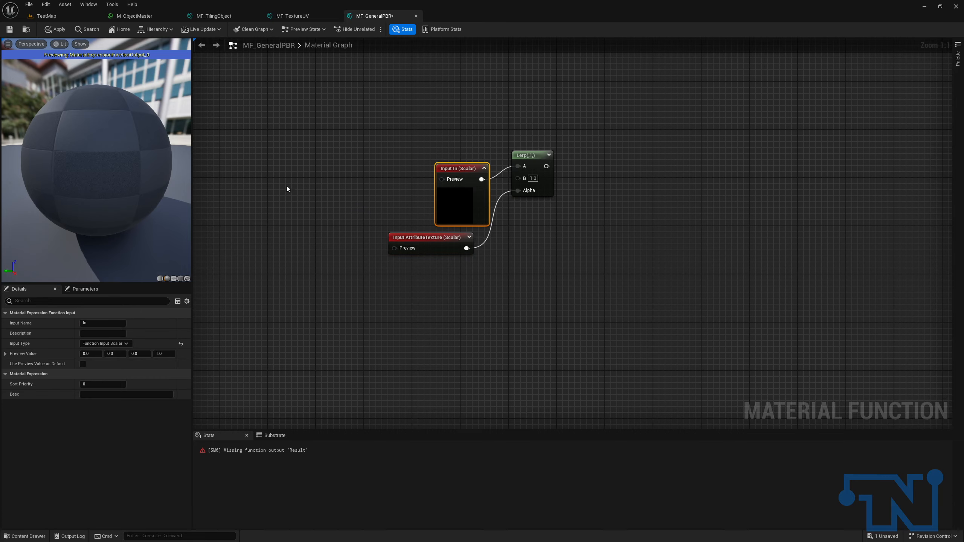
left_click(99, 323)
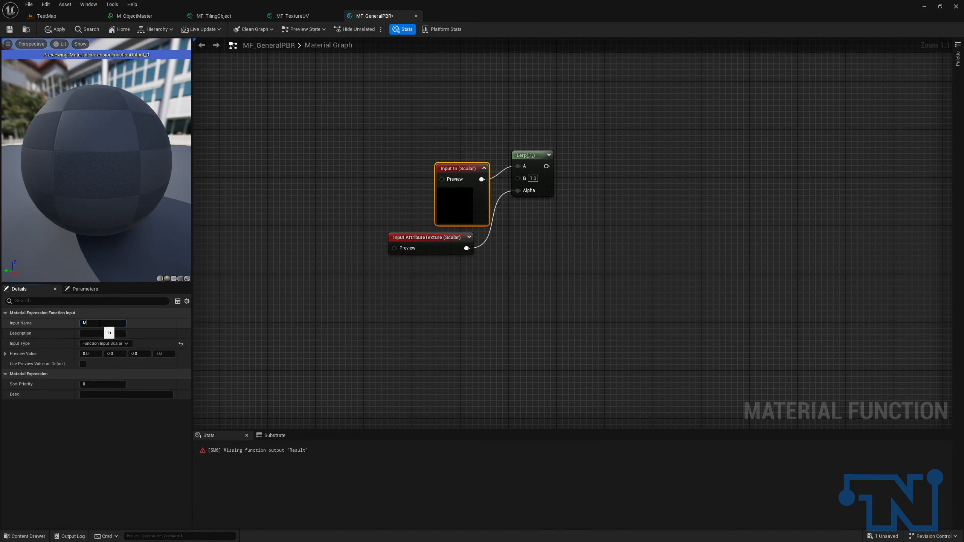
type("Min")
key("Return")
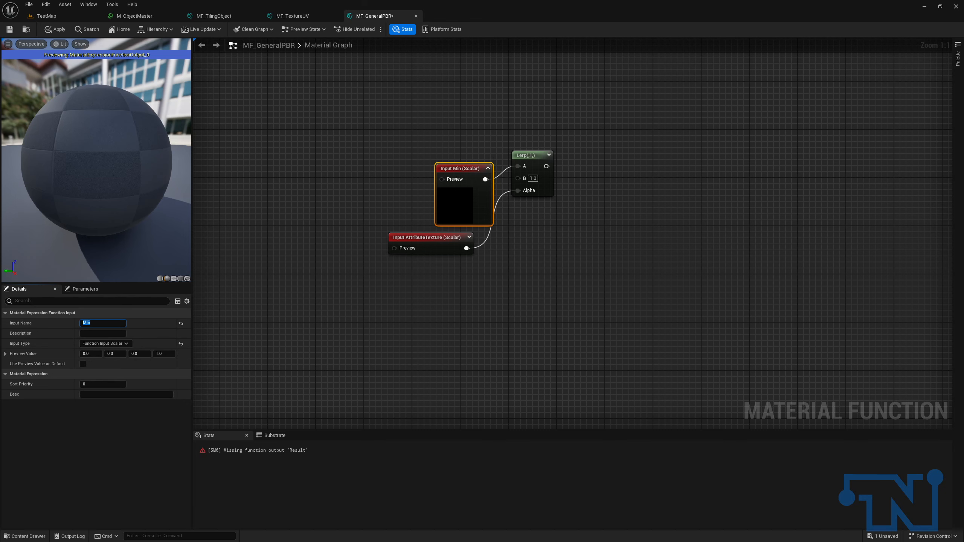
Make the Min input use its preview value as default, collapse its preview and move it up beside the Lerp.
left_click(83, 364)
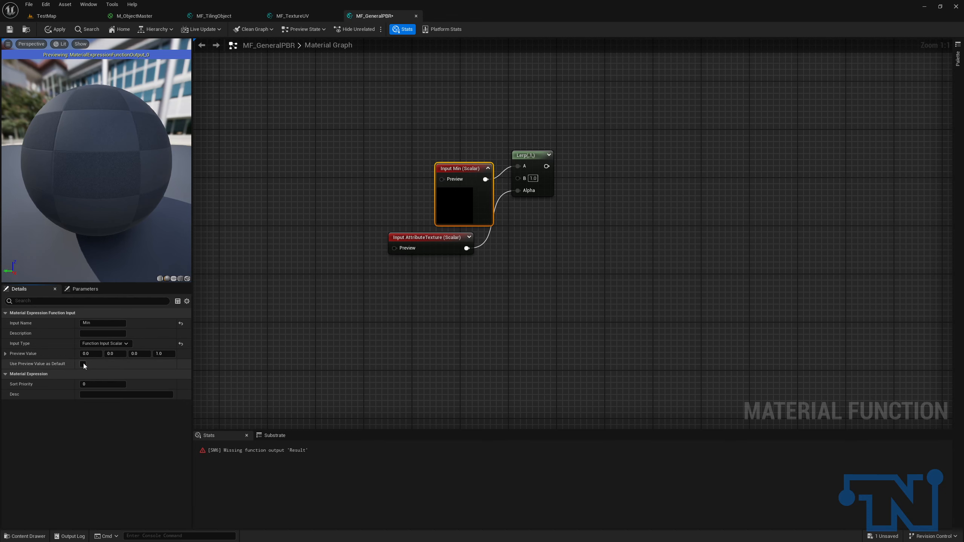
left_click(488, 169)
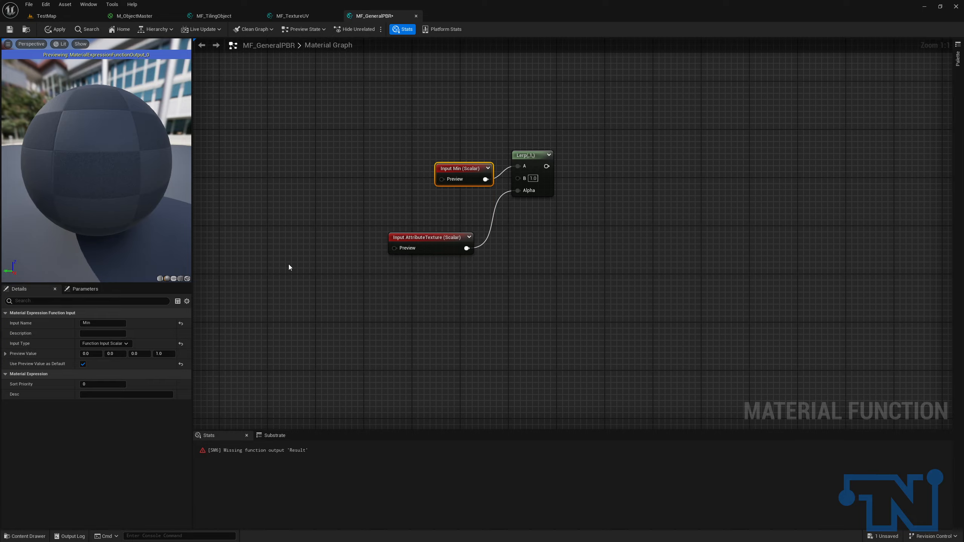
left_click(459, 158)
right_click(444, 168)
mouse_move(455, 167)
left_mouse_down()
mouse_move(443, 159)
mouse_move(454, 160)
left_mouse_up()
Add a scalar function input named Max to the Lerp's B pin.
left_click_drag(518, 178, 446, 196)
type("function")
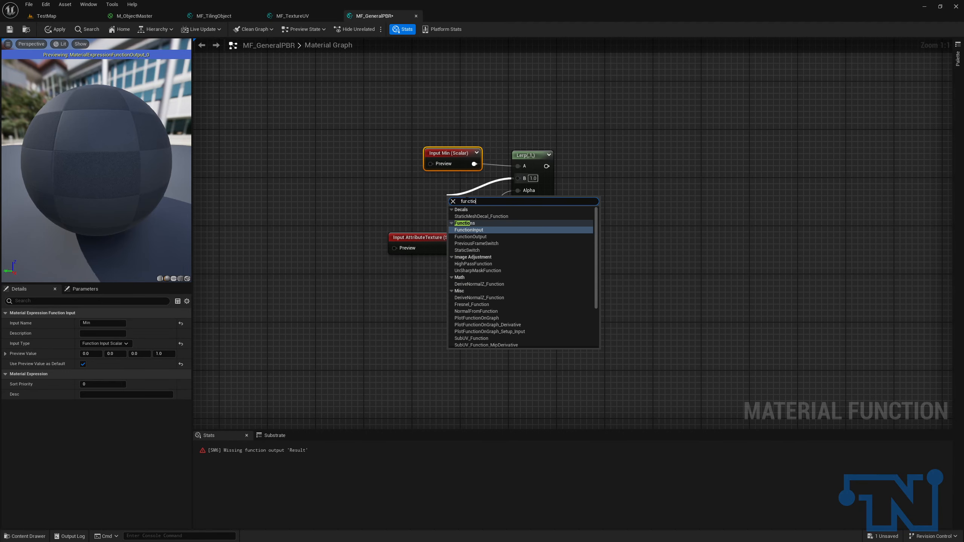
key("Return")
left_click(92, 324)
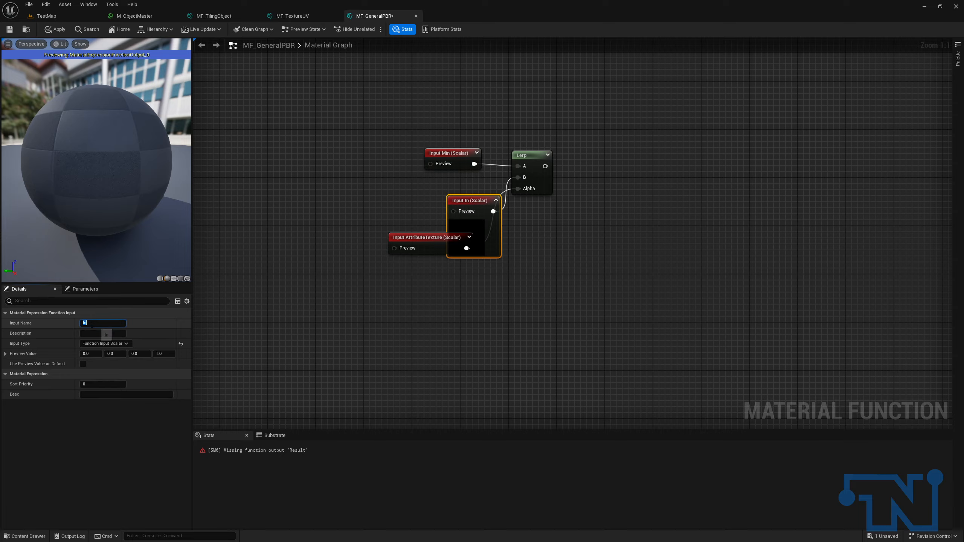
type("Max")
key("Return")
Set the Max input's first preview value to 1.0 and use the preview value as default.
left_click(87, 354)
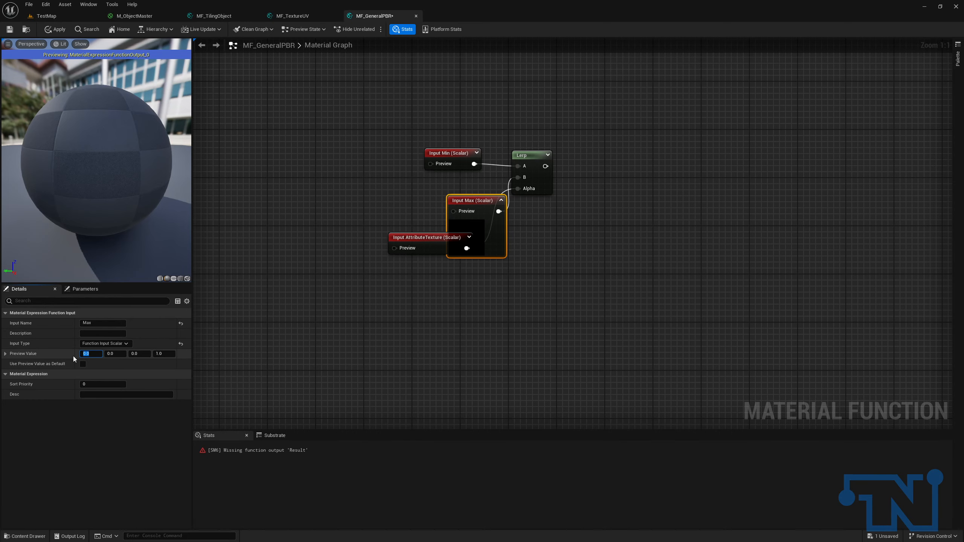
type("1")
key("Return")
left_click(83, 364)
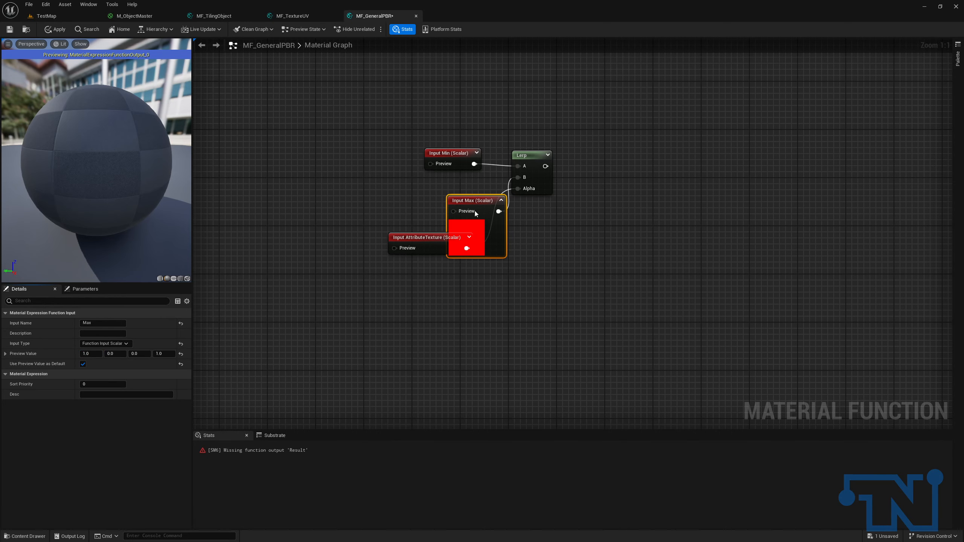
Collapse the Max input's preview, straighten the Min and Max connections to the Lerp, and move AttributeTexture up below them.
left_click(501, 200)
left_click_drag(489, 200, 590, 187)
key("q")
left_click_drag(429, 237, 434, 201)
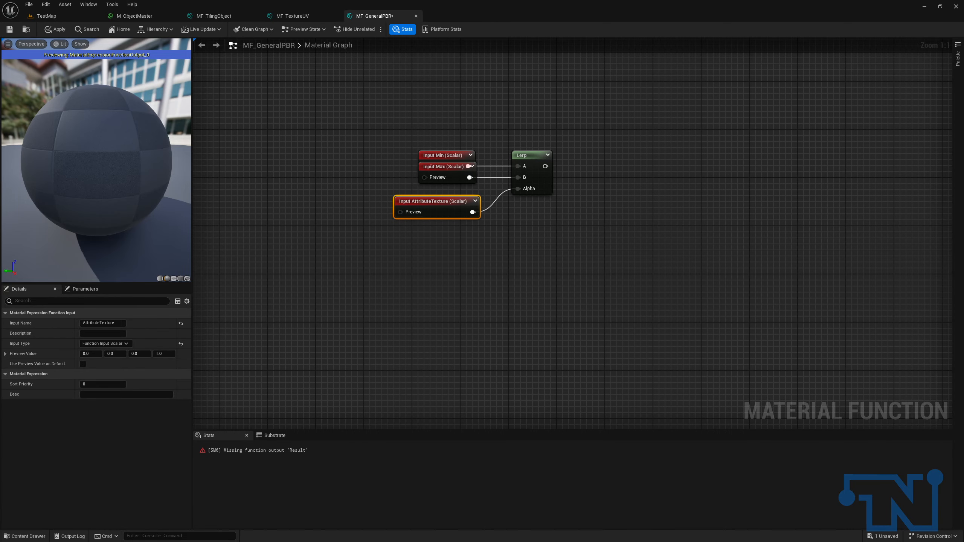
Set the AttributeTexture input's sort priority to 1 and place the node directly below the Max input.
left_click(442, 155)
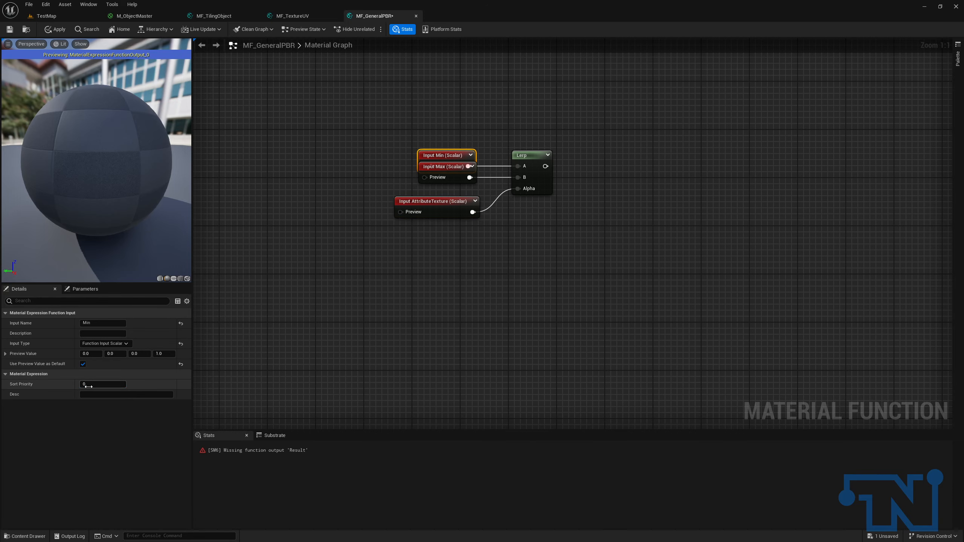
left_click(289, 278)
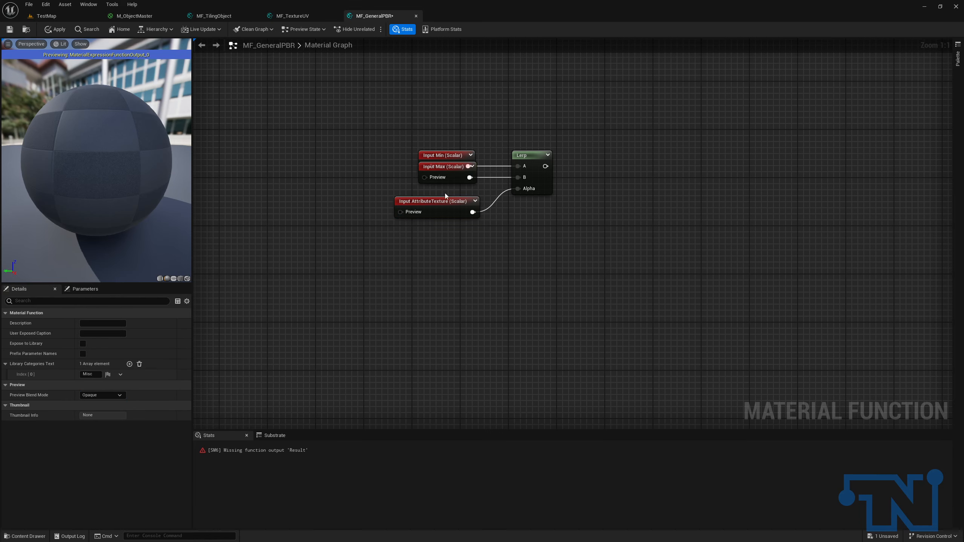
left_click(452, 173)
left_click(457, 199)
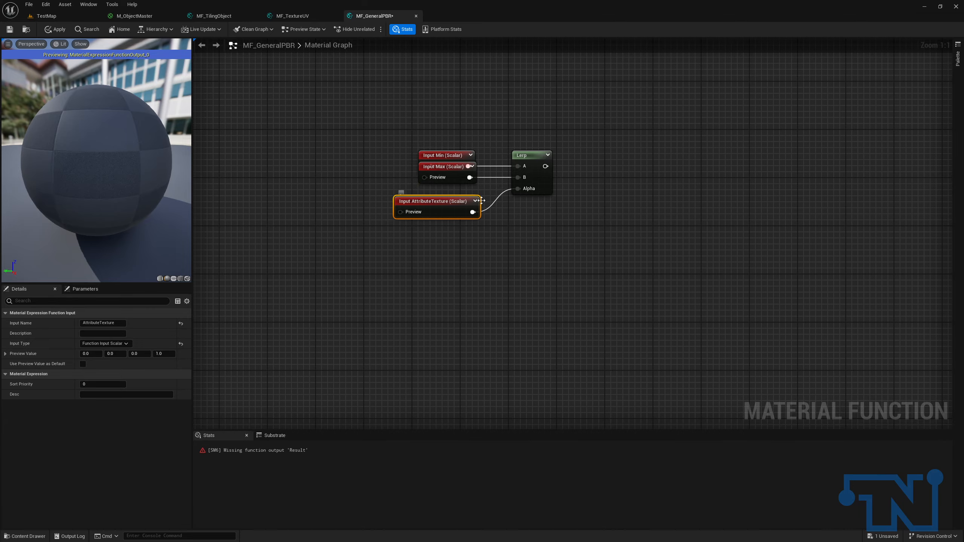
left_click(102, 383)
type("1")
left_click(443, 173)
left_click(436, 200)
left_click_drag(456, 198, 451, 187)
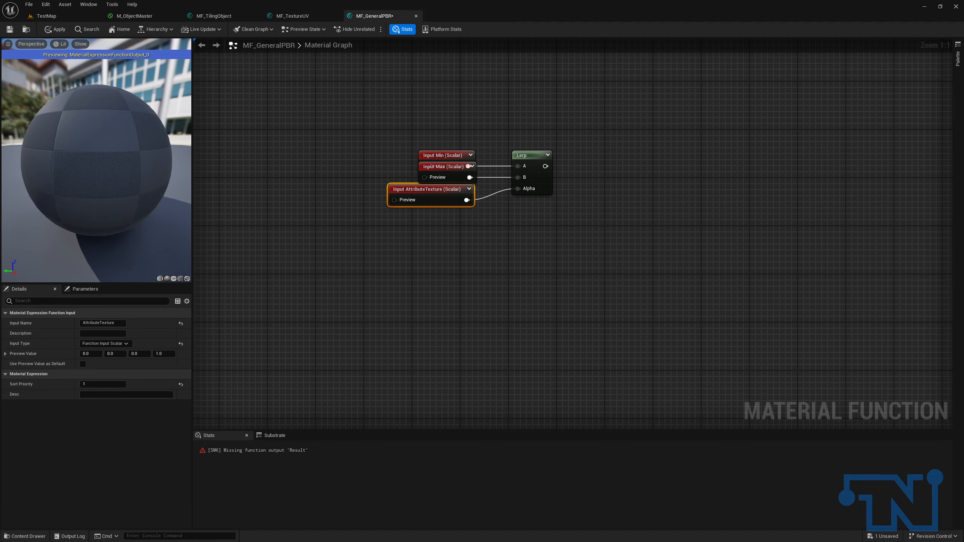
Add a MulM4V4 function node fed by the Lerp's output, between the Lerp and the Output Result node.
right_click_drag(665, 207, 451, 208)
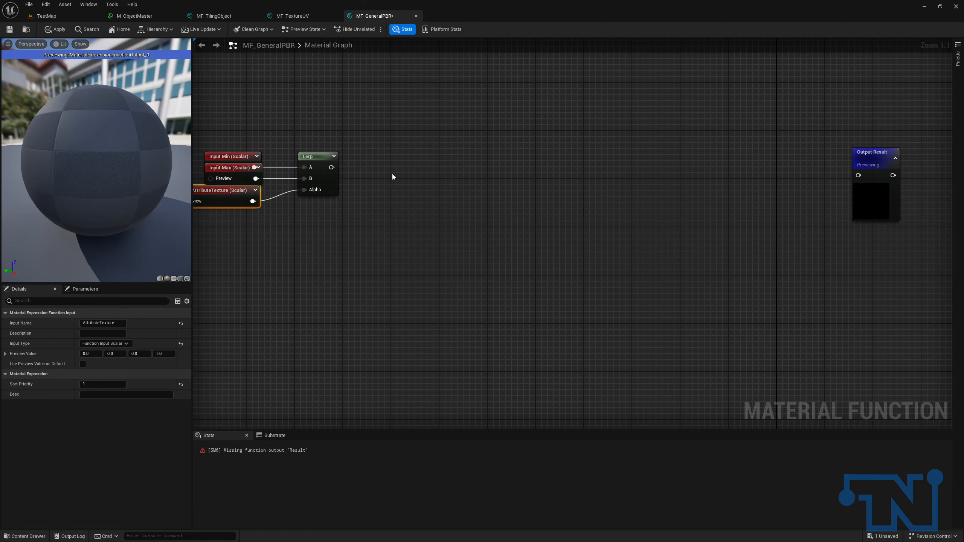
left_click_drag(332, 168, 516, 157)
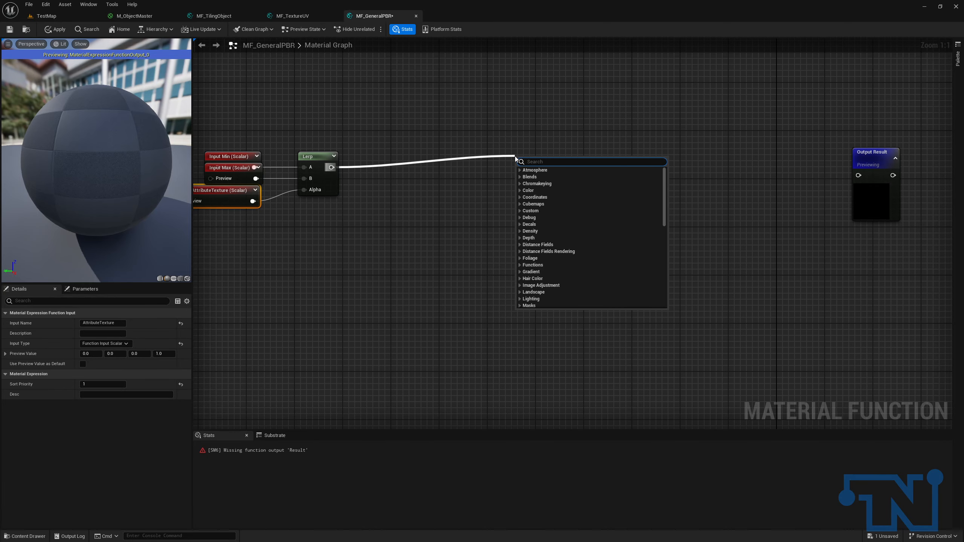
type("mu")
key("Return")
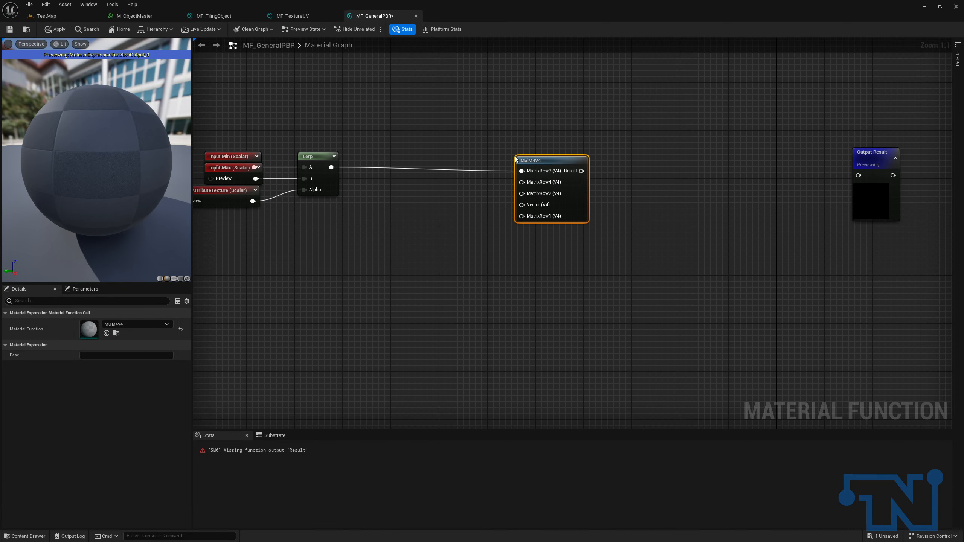
Undo the MulM4V4 node and add a Multiply node with its A input fed by the Lerp's output.
key("ctrl+z")
key("m")
left_click(453, 158)
left_click_drag(460, 174, 331, 167)
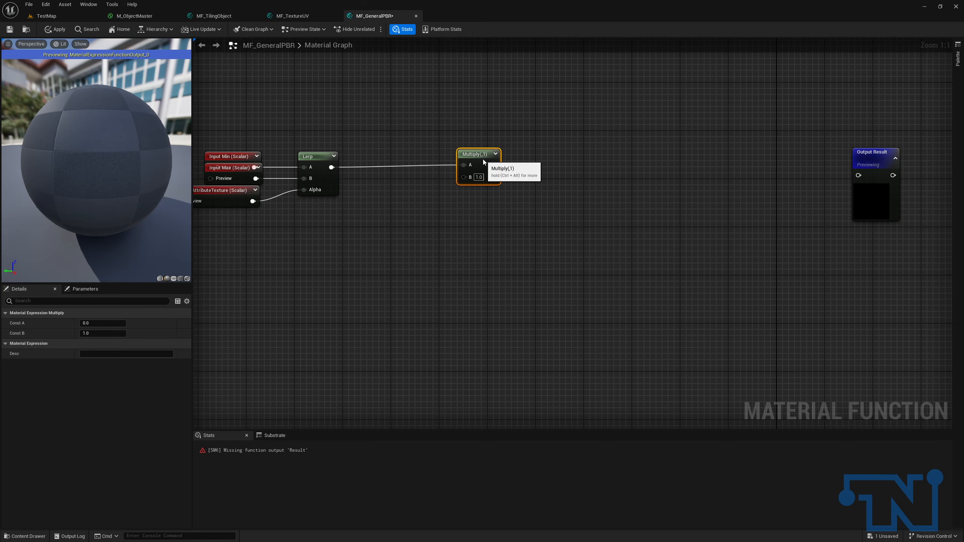
Add a function input feeding the Multiply's B input and name it AttributeStrength.
right_click_drag(449, 185, 526, 185)
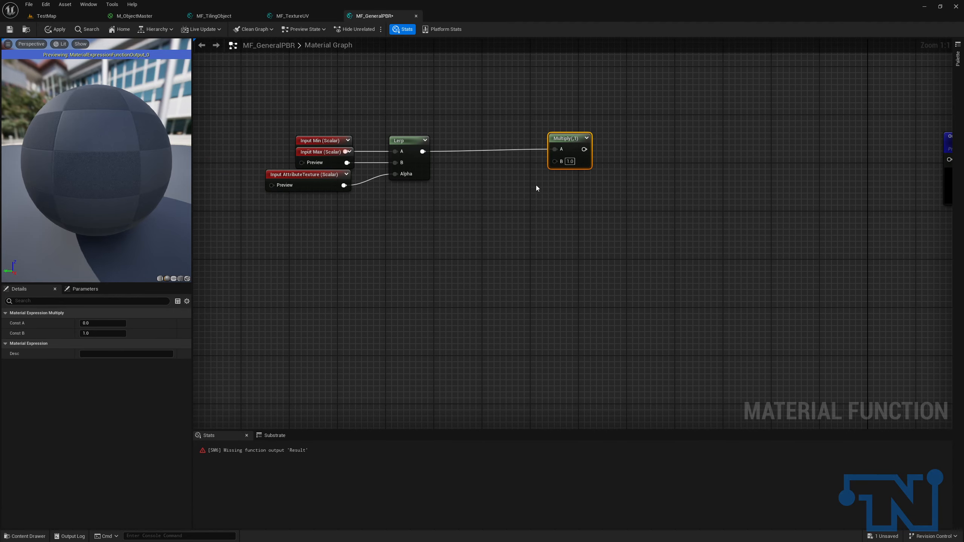
left_click_drag(555, 162, 504, 201)
type("func")
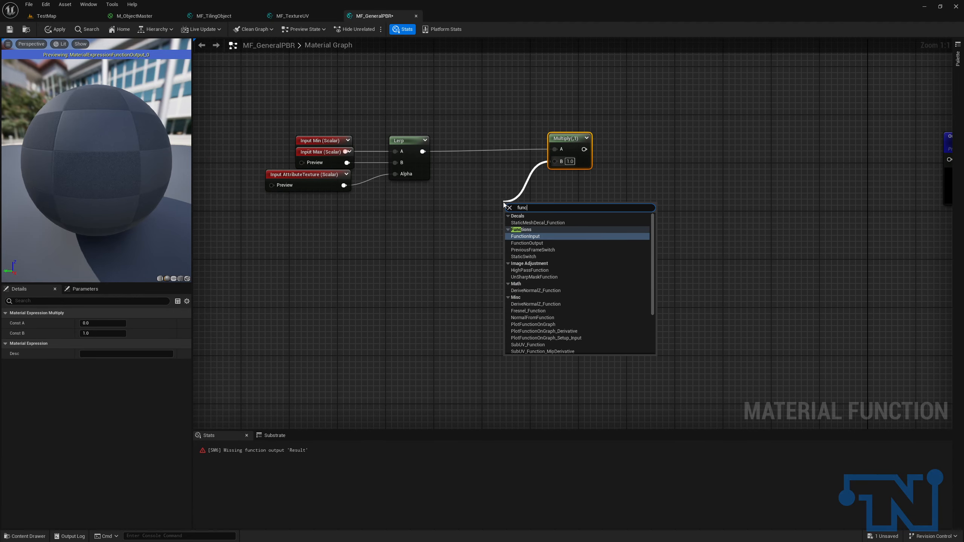
key("Return")
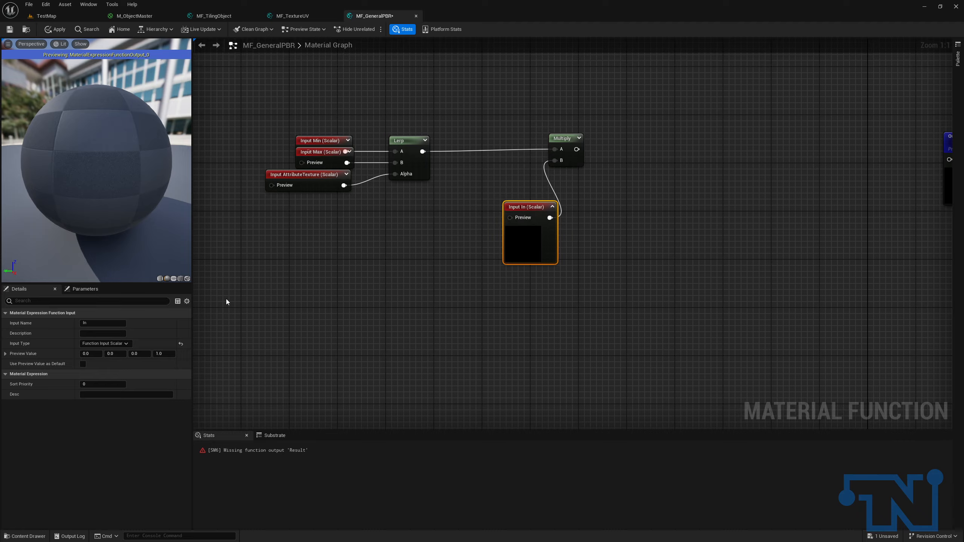
left_click(112, 325)
type("AttributeStrength")
key("Return")
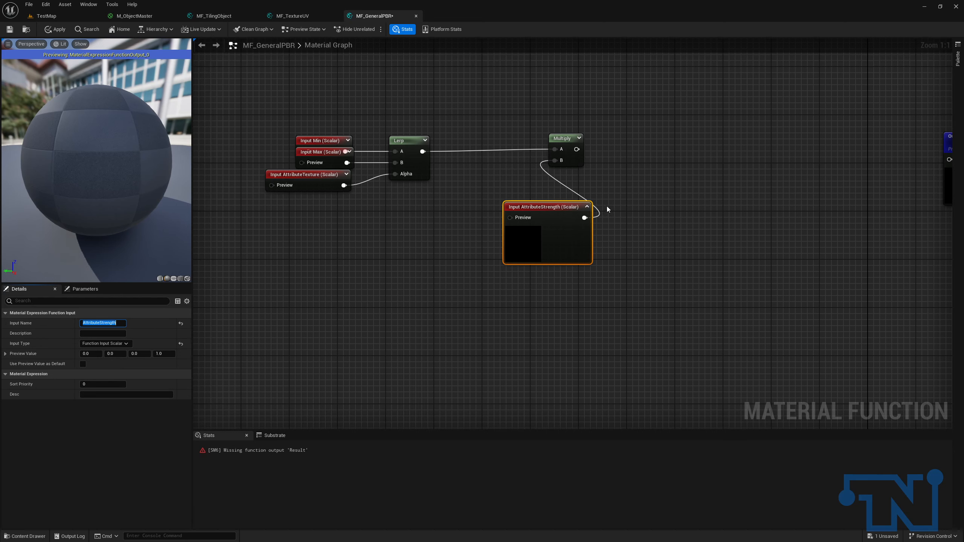
Collapse the AttributeStrength input's preview, set its first preview value to 1.0 and use the preview value as default.
left_click(587, 207)
left_click_drag(552, 207, 518, 180)
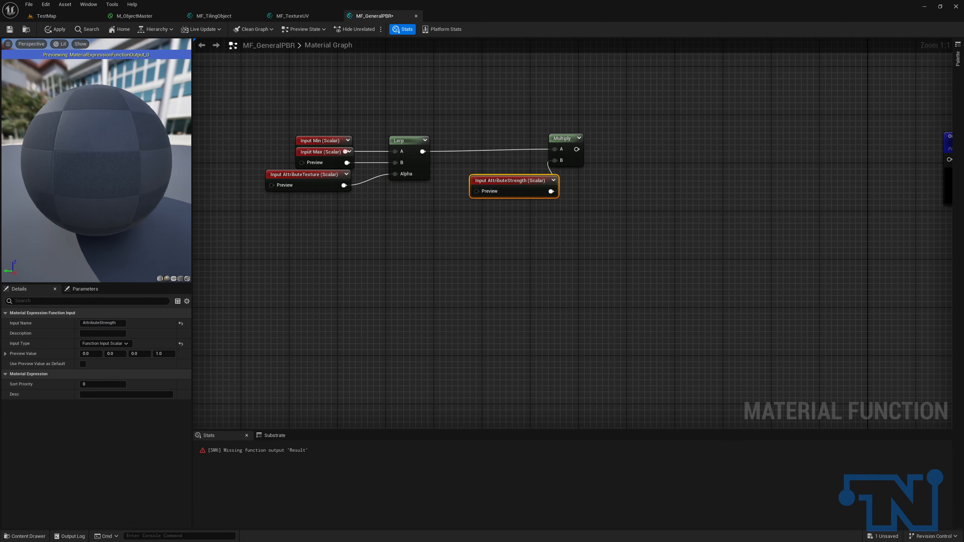
left_click(90, 354)
type("1")
left_click_drag(526, 188, 508, 193)
Straighten the connection between the Lerp and Multiply nodes, and tuck AttributeStrength in beside the Multiply's B input.
left_click(329, 120)
left_click_drag(329, 117, 639, 164)
key("shift+w")
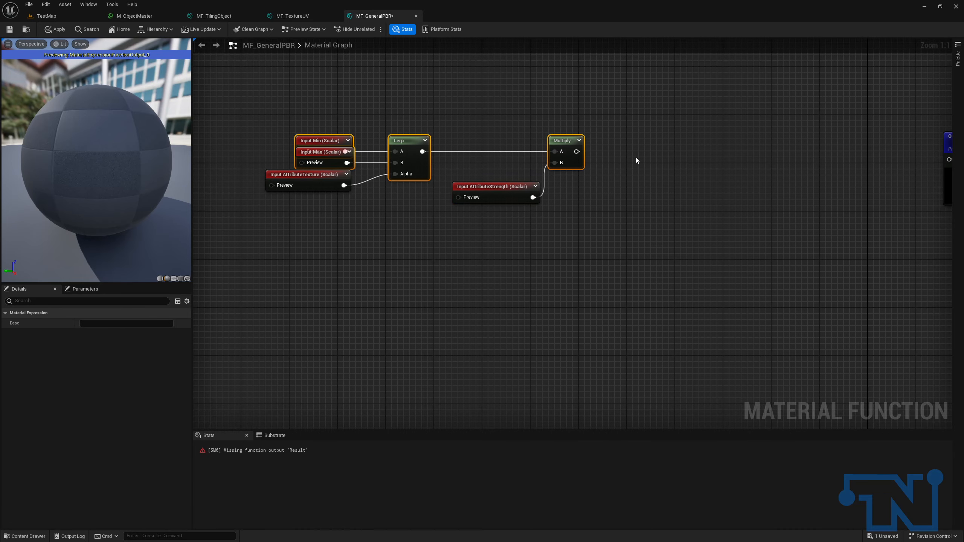
left_click(503, 190)
left_click_drag(502, 190, 509, 171)
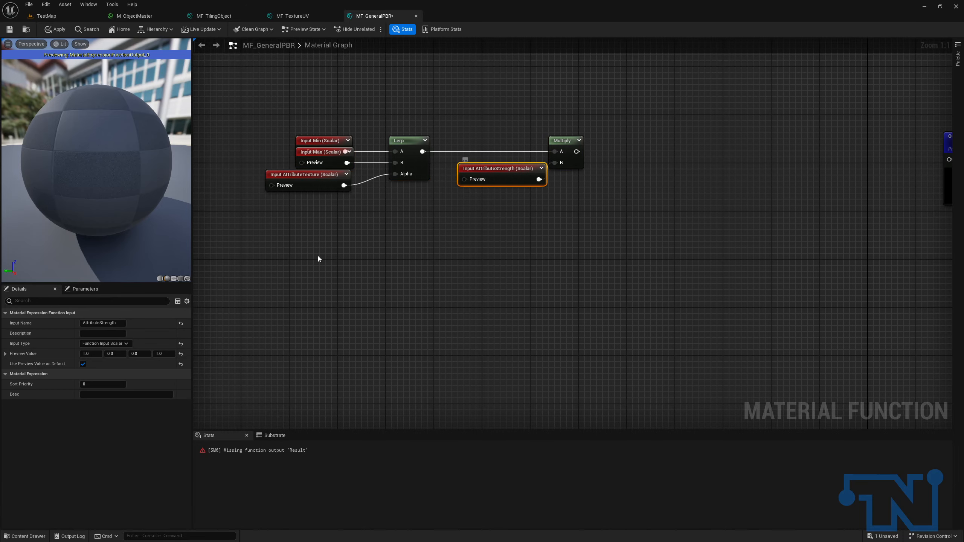
right_click_drag(786, 226, 674, 205)
left_click_drag(461, 133, 596, 134)
type("switch")
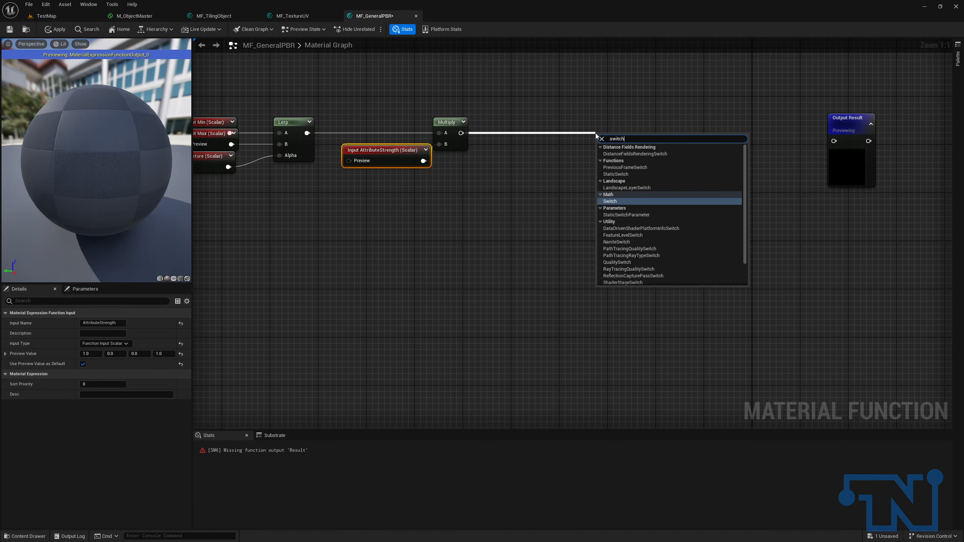
key("Return")
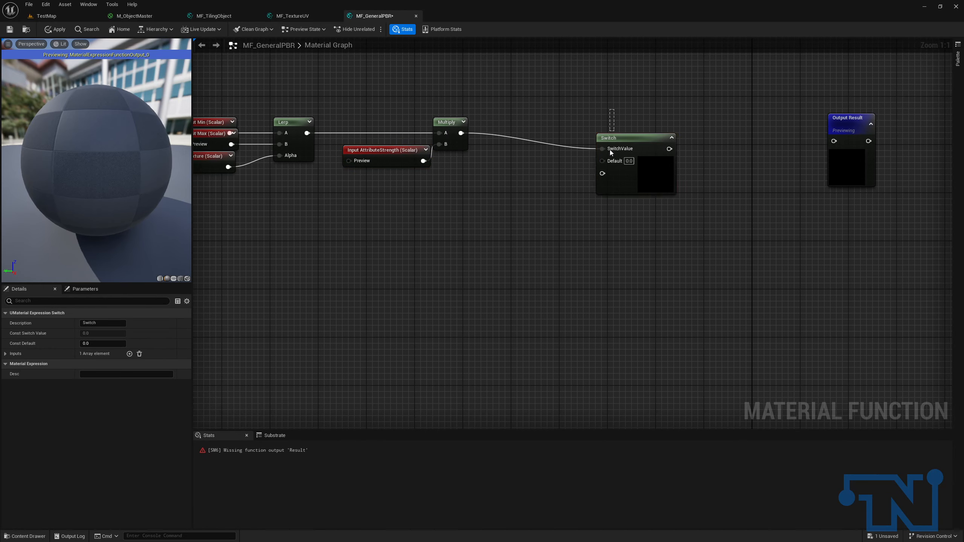
key("Delete")
Add a StaticSwitch node with its True input fed by the Multiply's output, and place it further along the graph.
left_click_drag(461, 133, 505, 130)
type("switch")
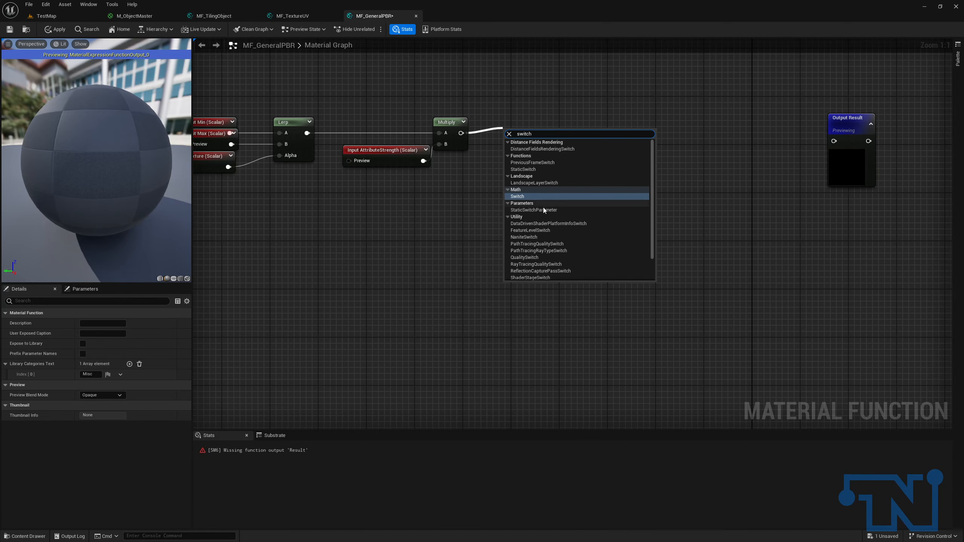
left_click(529, 172)
left_click_drag(530, 141, 599, 120)
right_click_drag(523, 111, 584, 108)
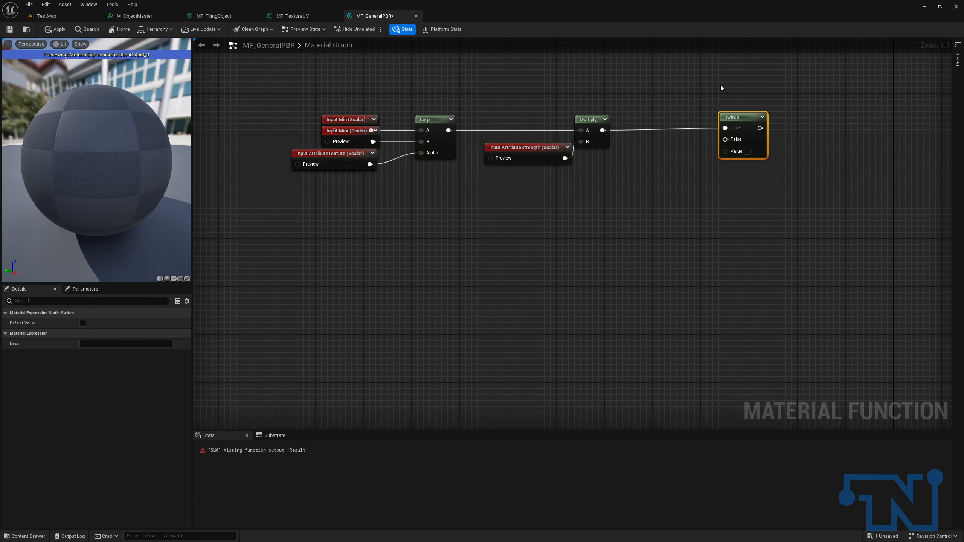
left_click(293, 15)
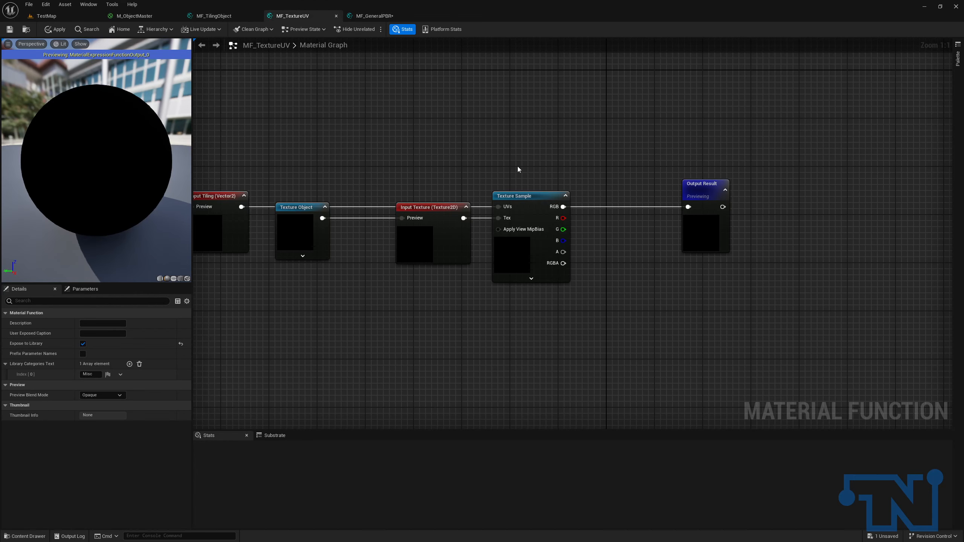
left_click(122, 15)
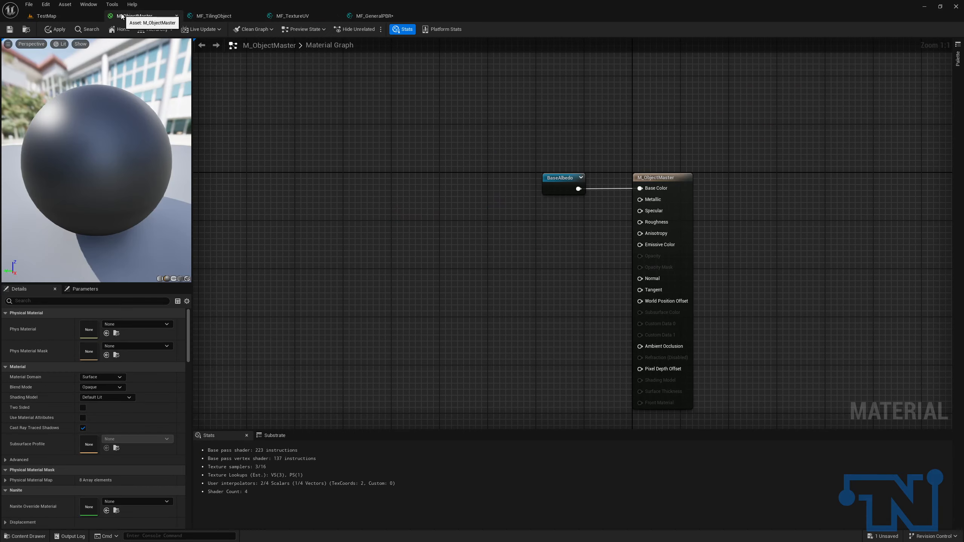
left_click_drag(122, 16, 509, 279)
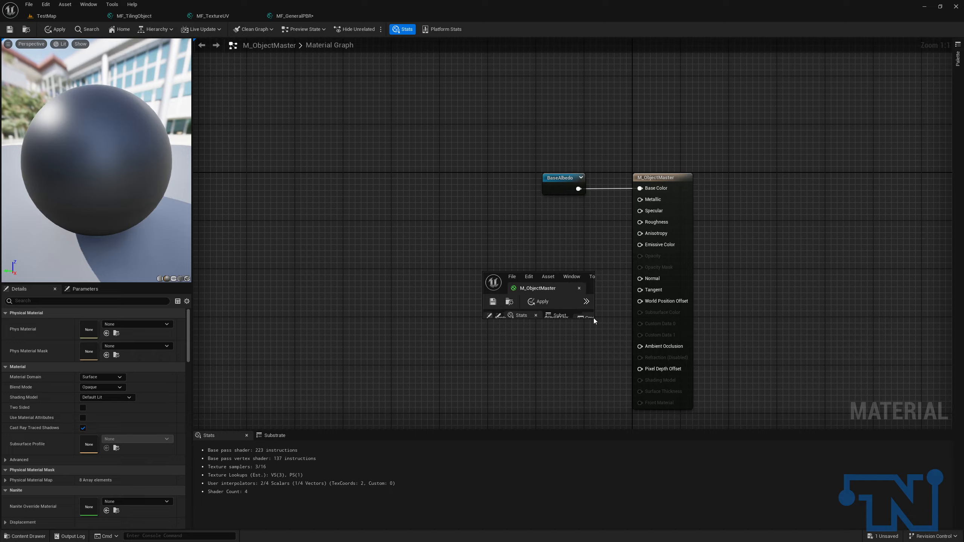
left_click_drag(505, 277, 151, 14)
left_click(374, 16)
right_click(595, 327)
type("static swit")
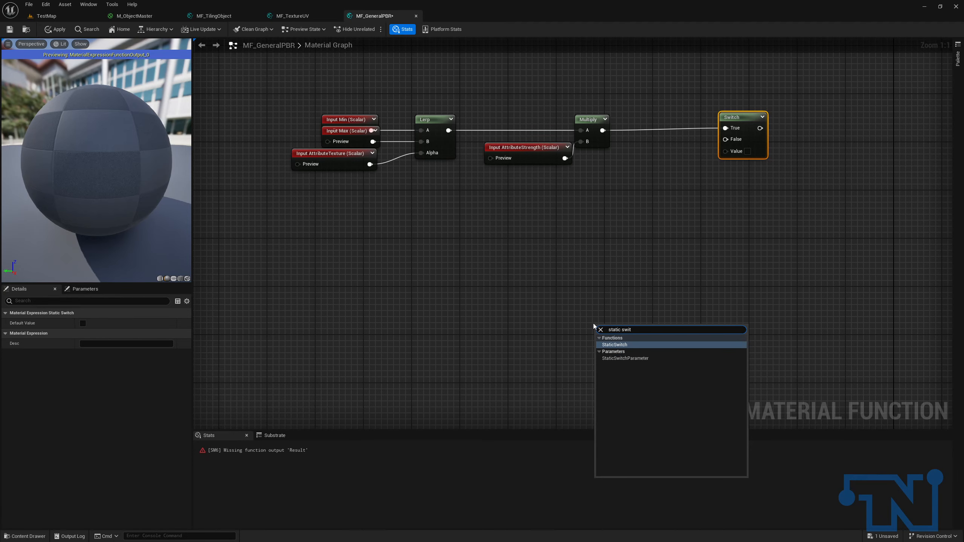
key("Down")
key("Return")
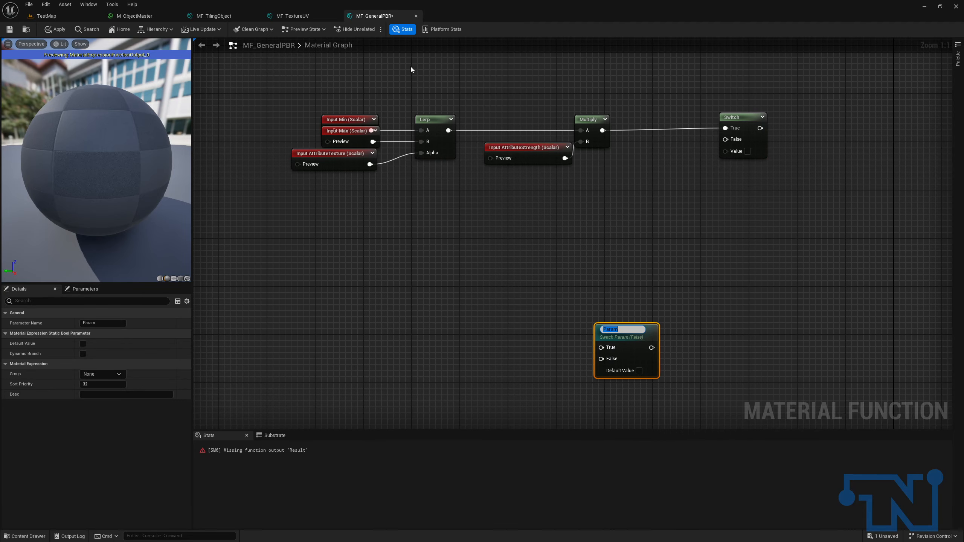
left_click_drag(533, 287, 702, 361)
key("Delete")
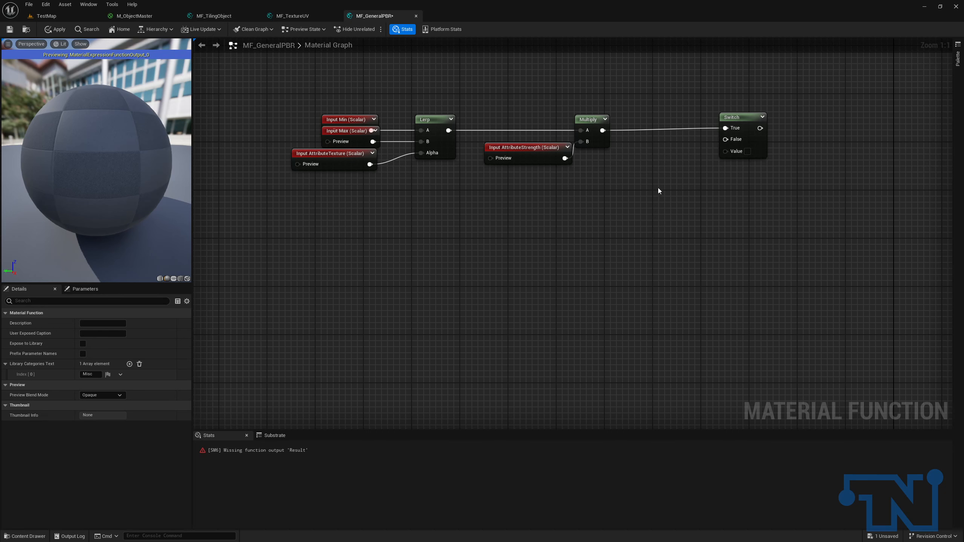
Straighten the connection from the Multiply's output to the Switch's True input.
left_click(736, 122)
left_click_drag(312, 93, 804, 140)
key("q")
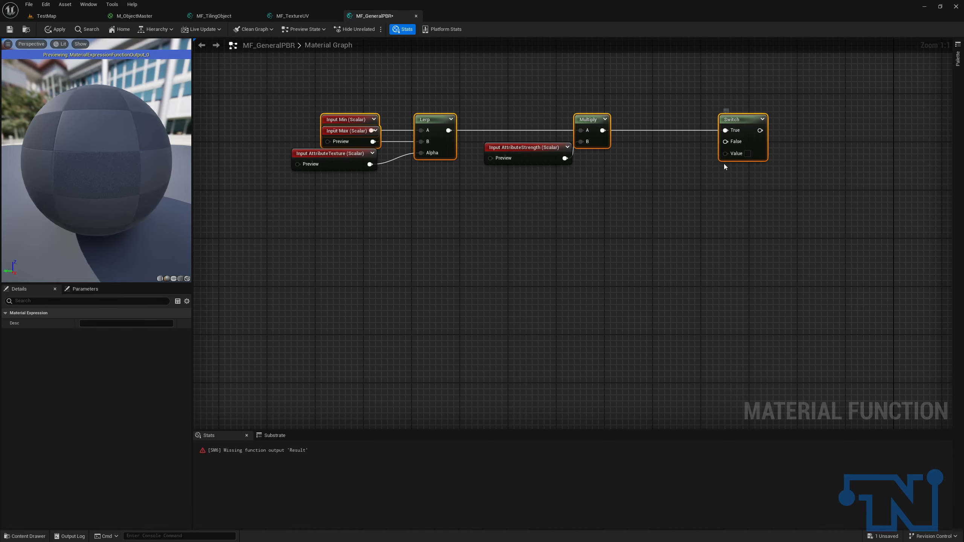
left_click(739, 168)
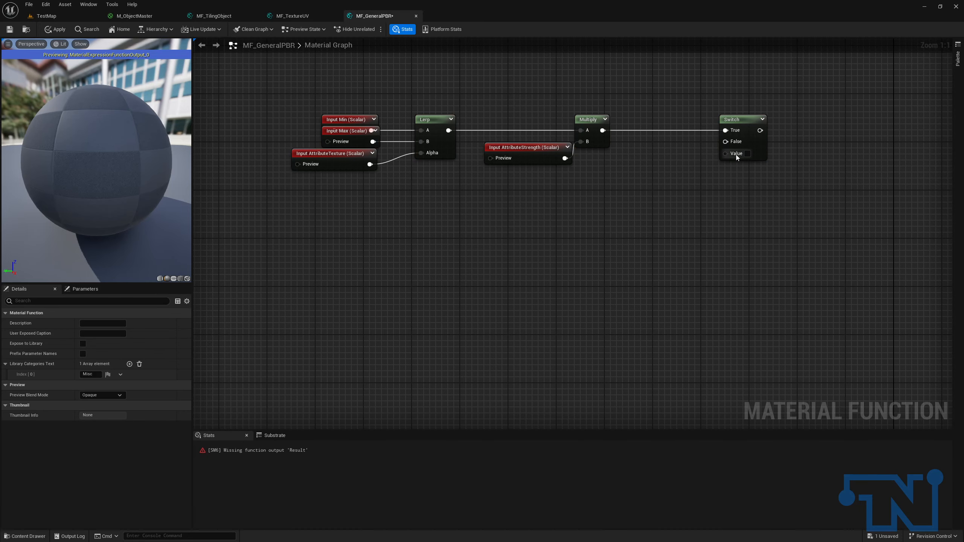
Add a function input feeding the Switch's Value input and collapse its preview.
left_click_drag(725, 153, 674, 225)
type("func")
key("Return")
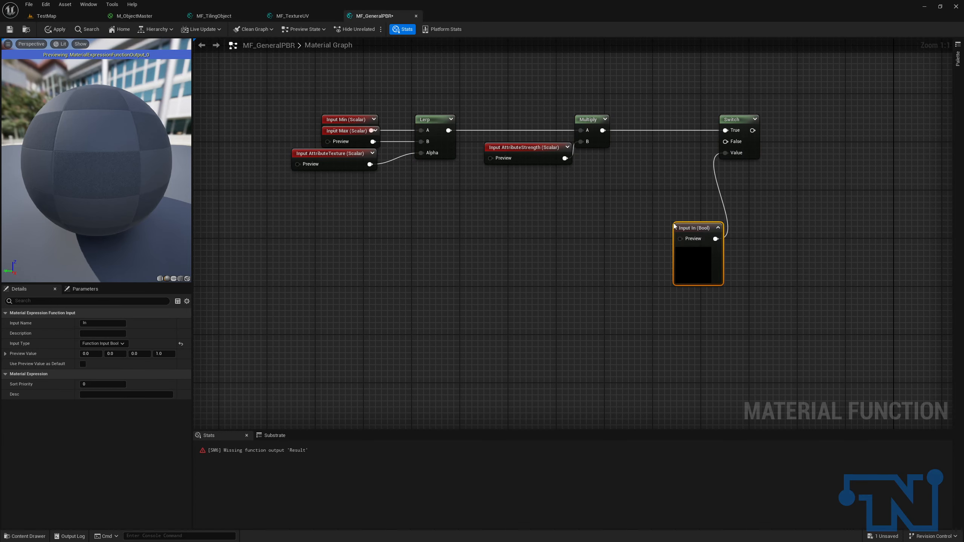
left_click(718, 227)
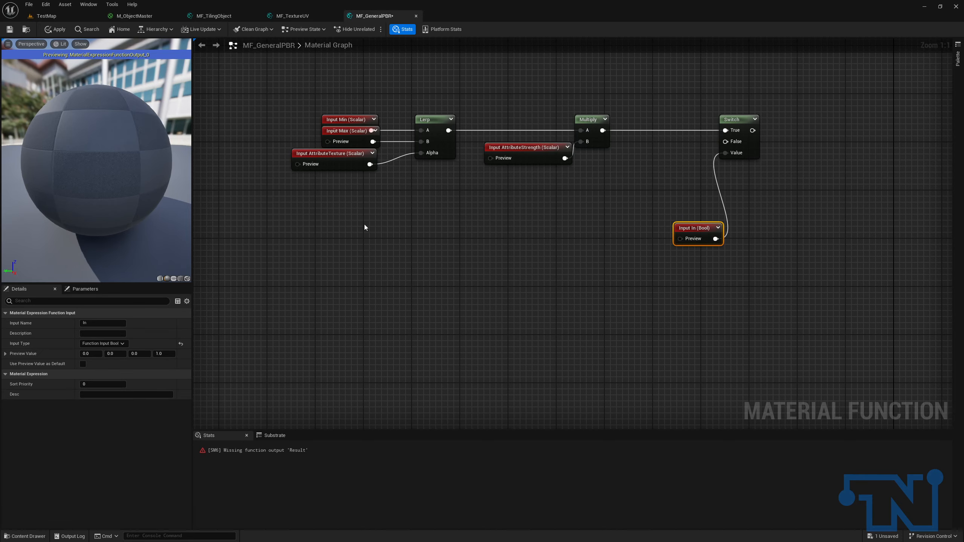
Name the Bool input UseTextureAttribute and move it closer below the Switch node.
left_click(89, 324)
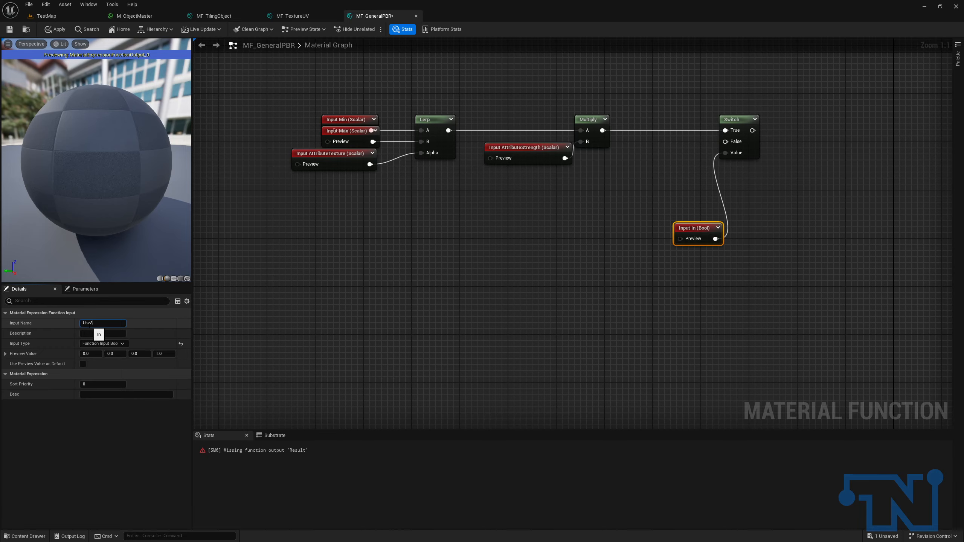
type("UseTextureAttribute")
key("Return")
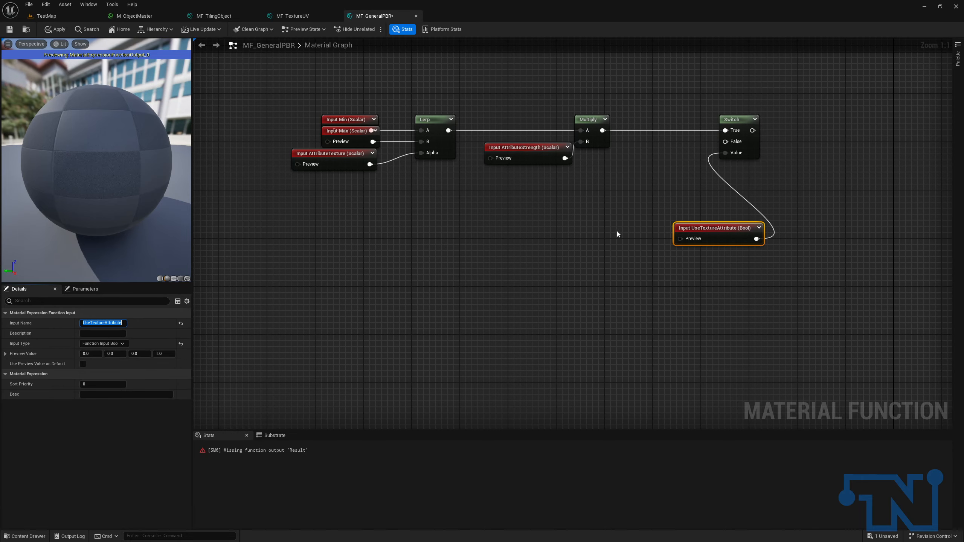
left_click_drag(742, 230, 703, 210)
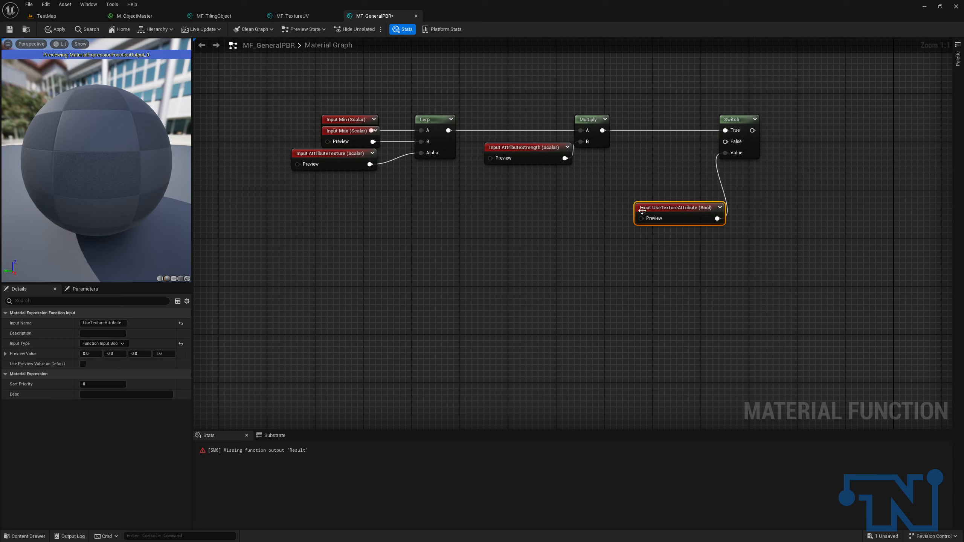
Add a StaticBool node feeding the UseTextureAttribute input's Preview and straighten the connection between them.
left_click_drag(640, 219, 536, 220)
type("static")
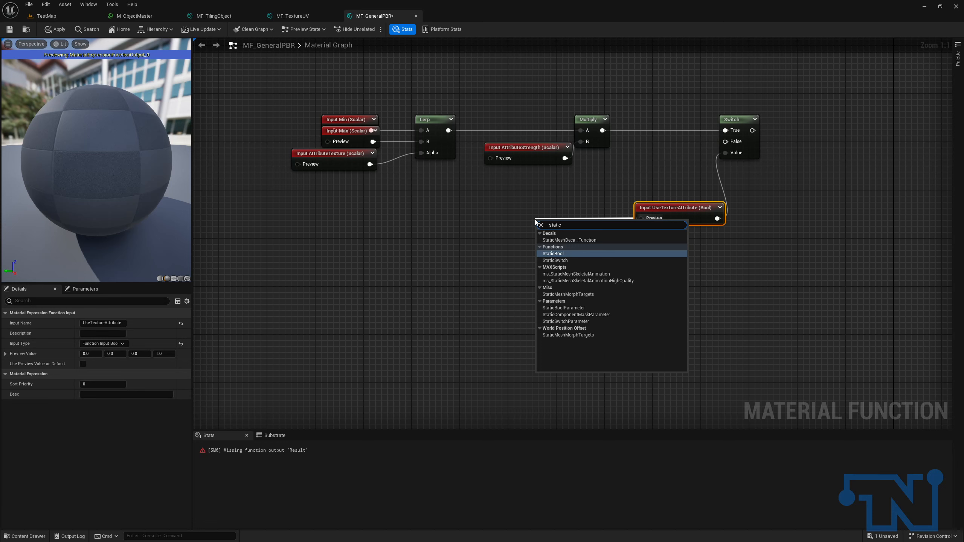
key("Return")
left_click_drag(549, 224, 788, 263)
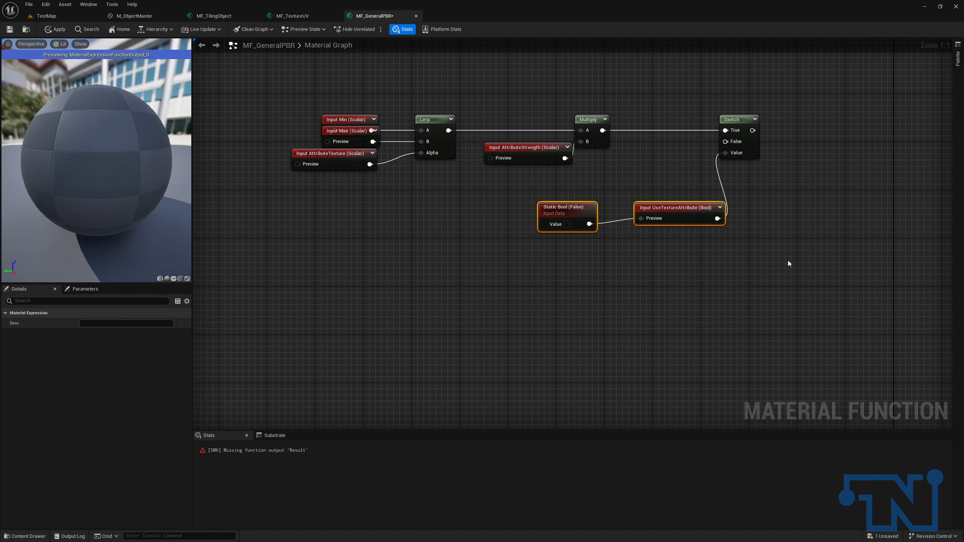
key("q")
left_click(586, 206)
left_click(653, 213)
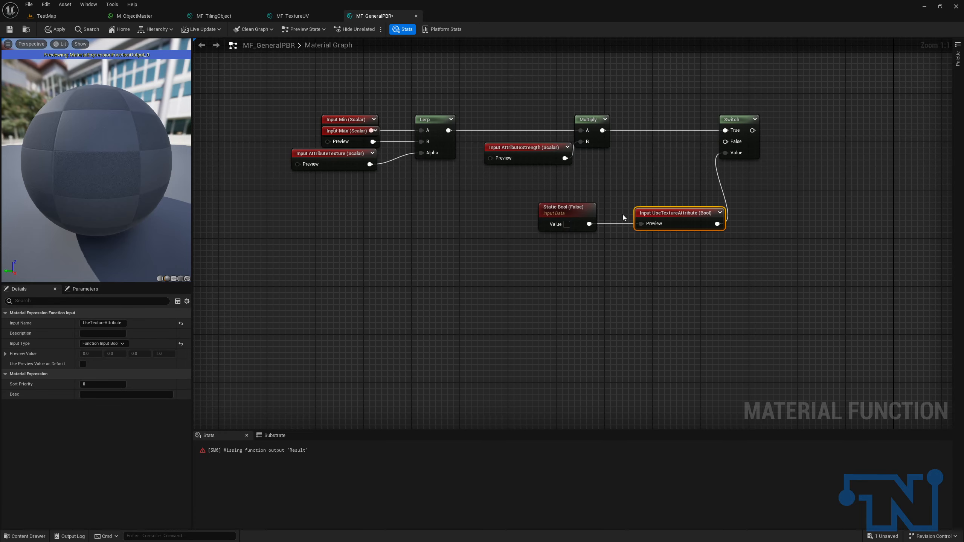
Add a function input feeding the Switch's False input, collapse its preview and place it above UseTextureAttribute.
left_click_drag(312, 102, 381, 145)
left_click(526, 147, "ctrl")
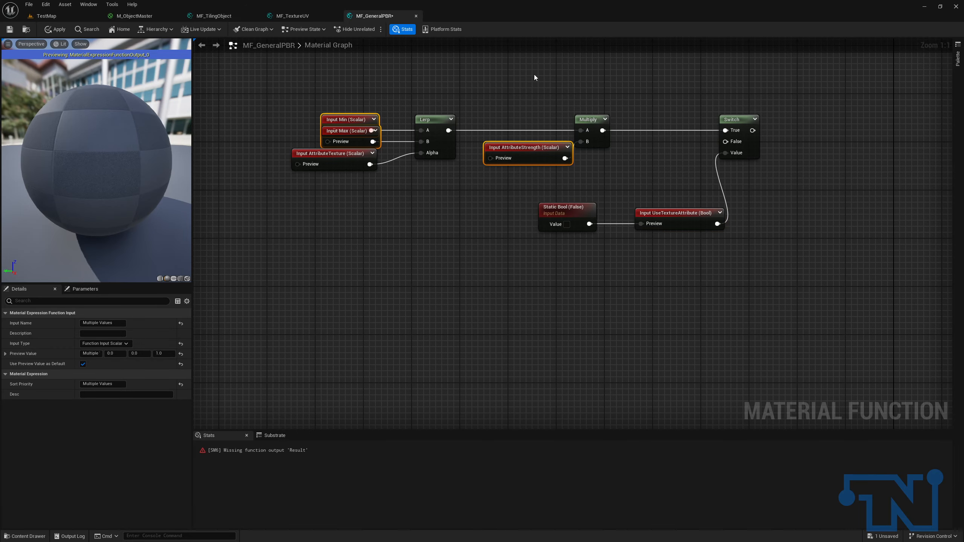
left_click_drag(725, 141, 673, 166)
type("funct")
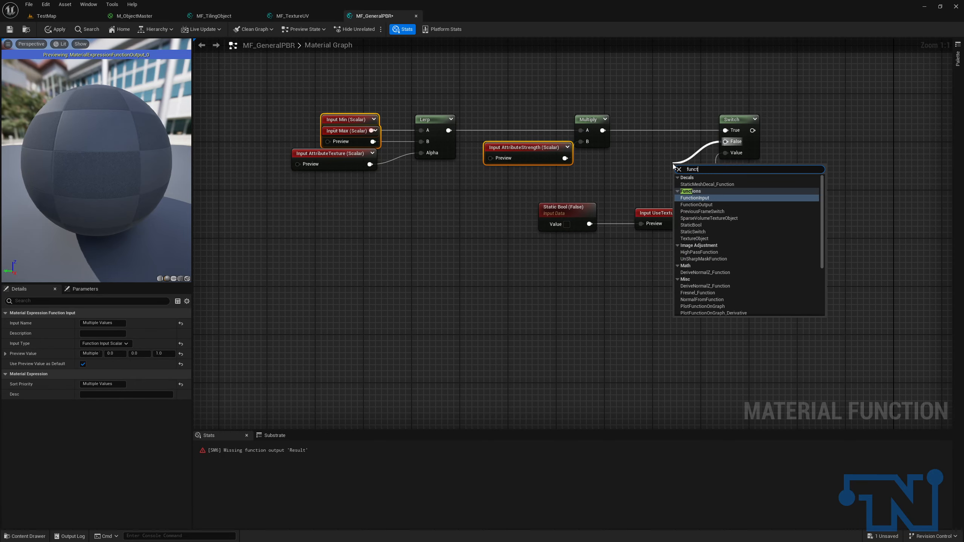
key("Return")
left_click_drag(674, 166, 641, 150)
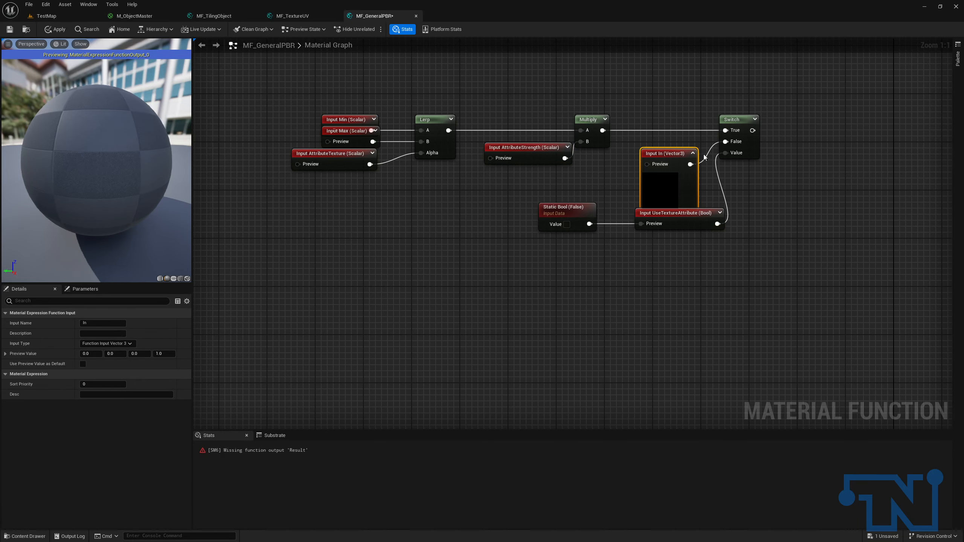
left_click(694, 153)
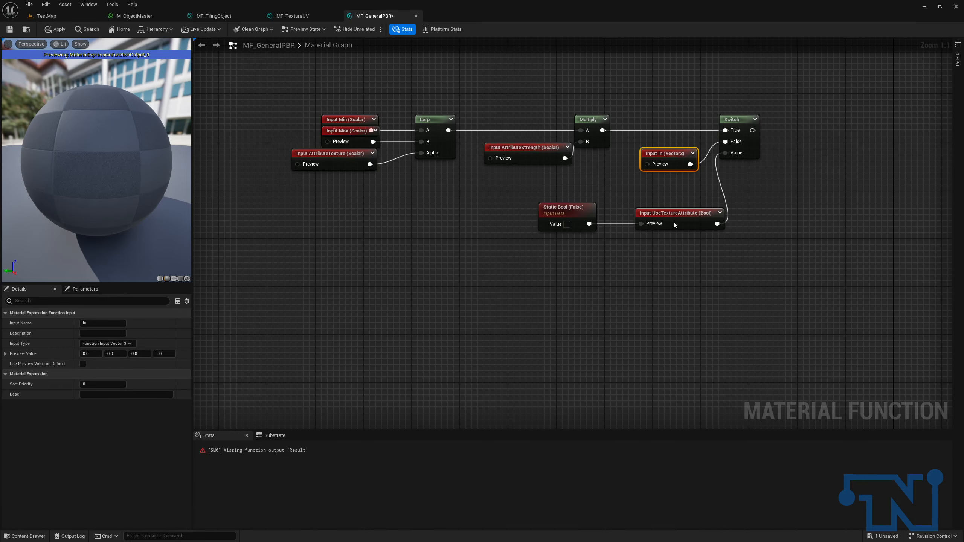
left_click_drag(674, 156, 673, 168)
Use the preview value as default for the Switch's False input and set its first preview value to 0.5.
left_click(84, 364)
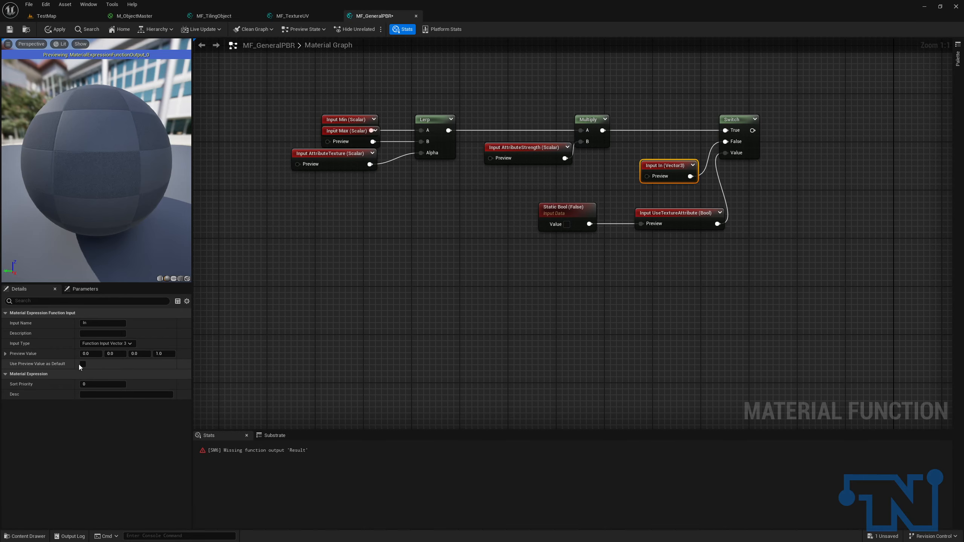
left_click(91, 354)
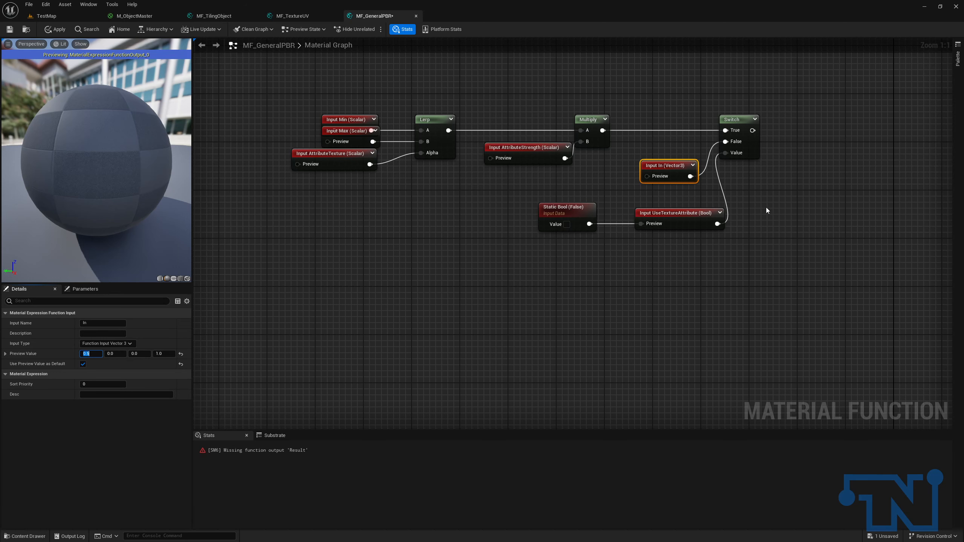
left_click_drag(258, 81, 568, 192)
left_click(651, 163)
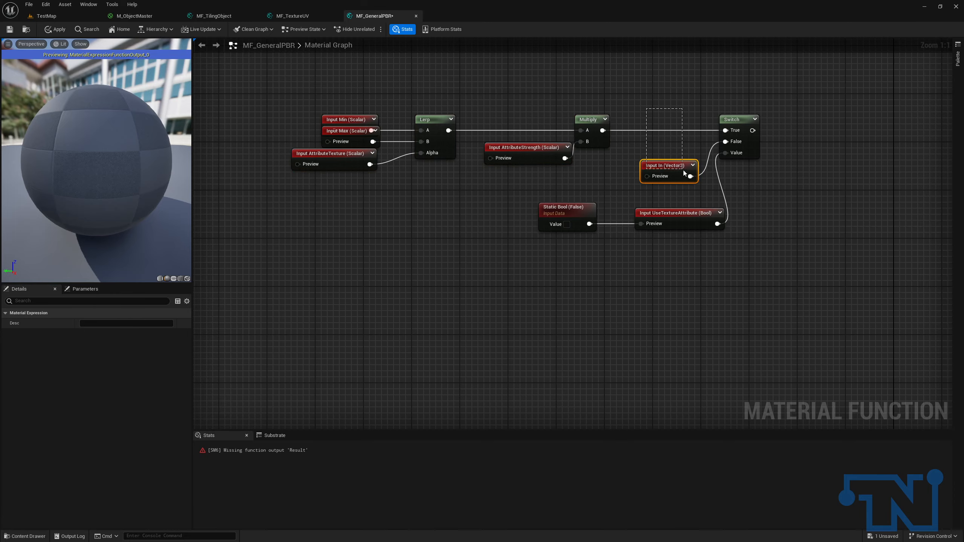
Name the Vector3 function input that feeds the Switch's False pin BaseValue.
left_click(664, 160)
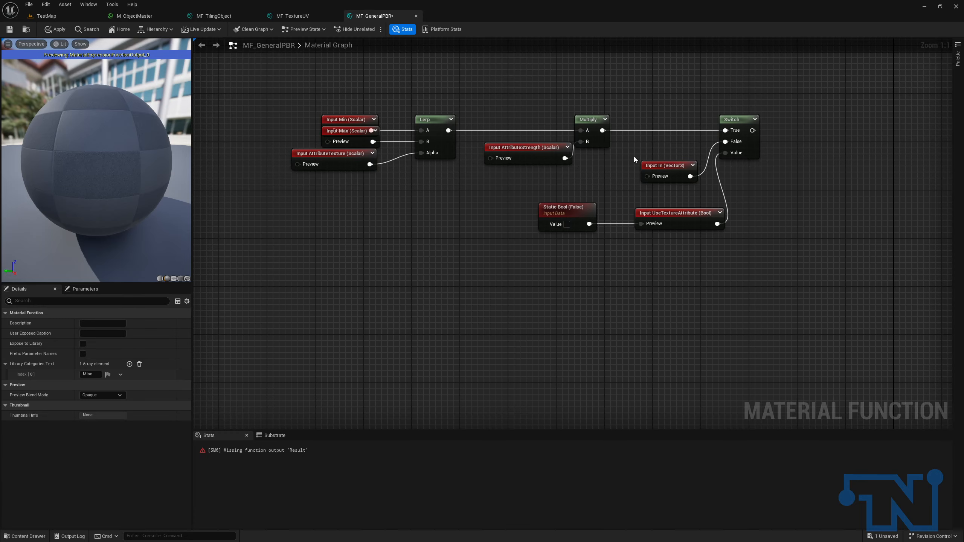
left_click(659, 161)
left_click(105, 324)
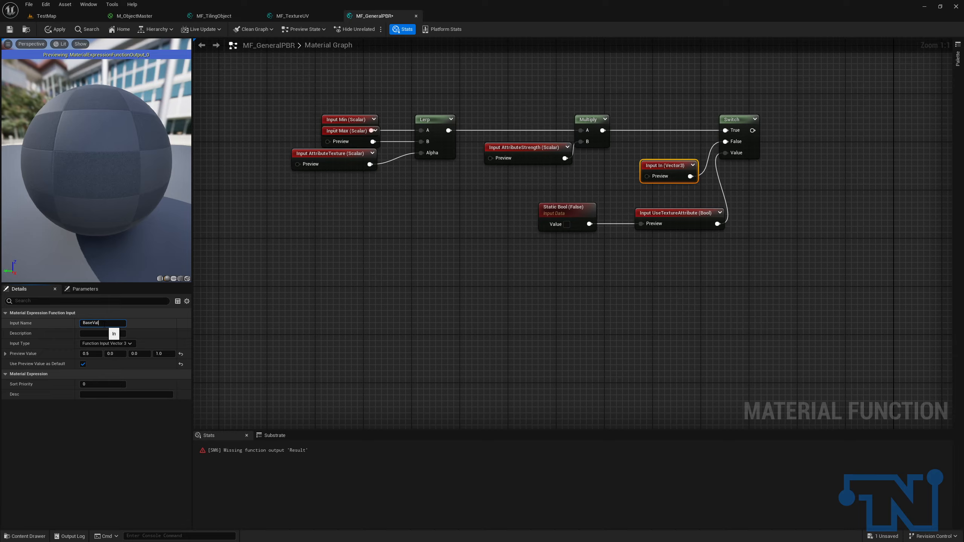
key("Return")
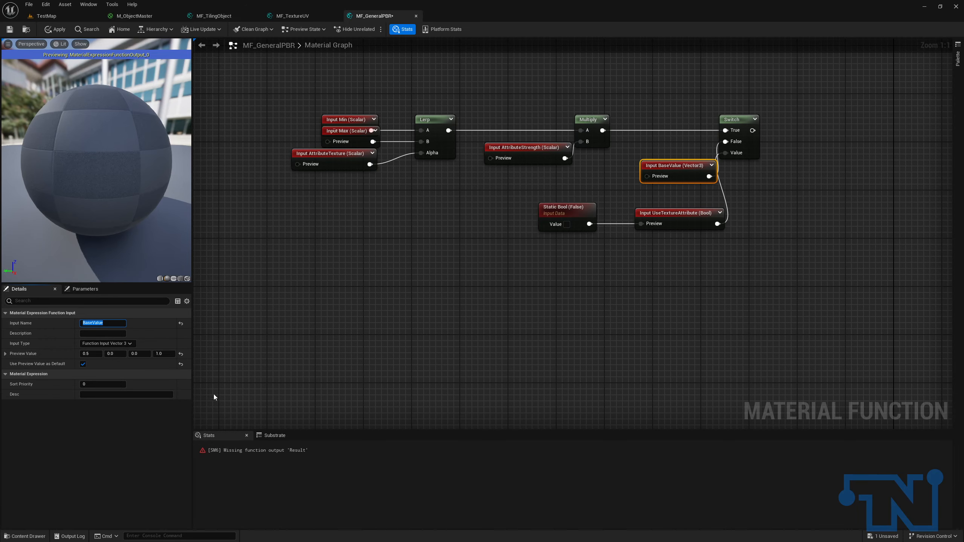
left_click(526, 184)
left_click(537, 151)
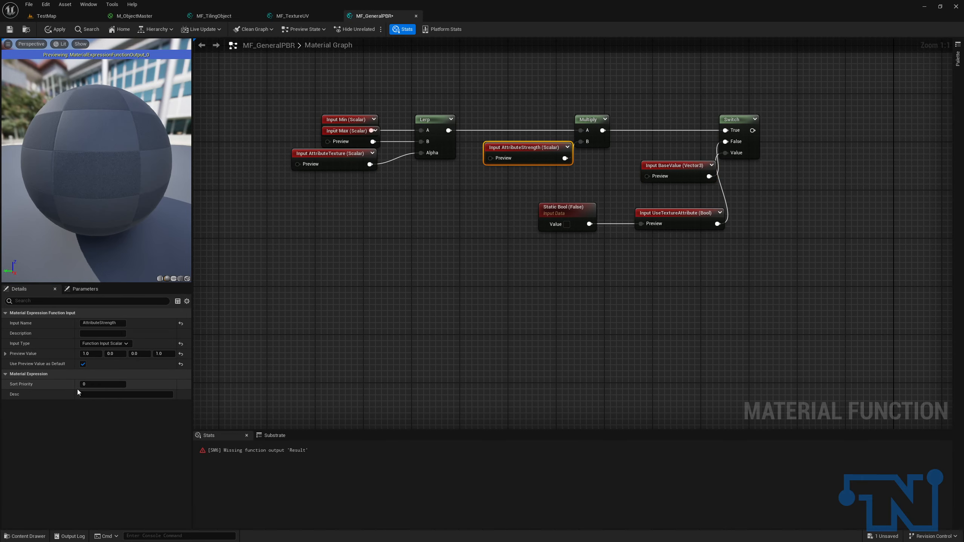
left_click(662, 215)
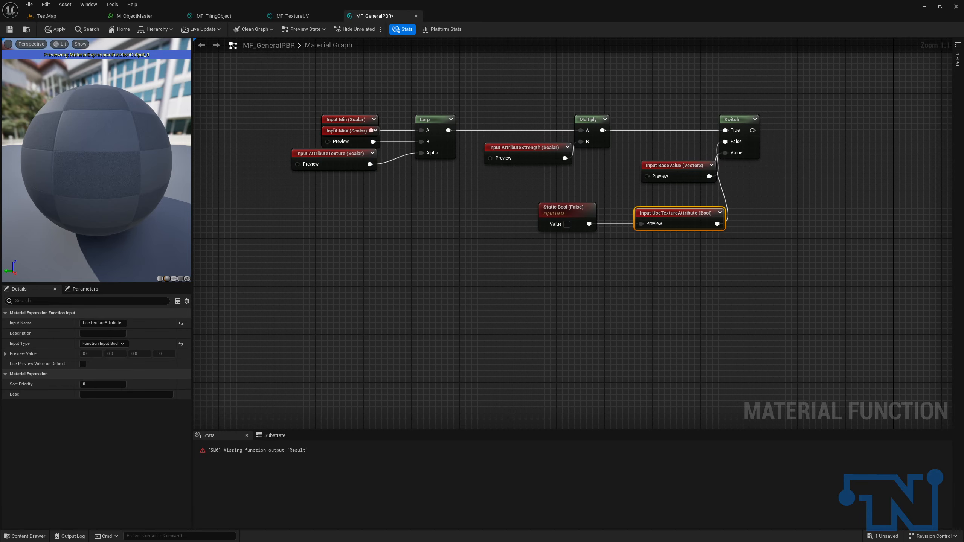
Add a Saturate node after the Switch, straighten the node row, connect Saturate to the output node and save the function.
right_click_drag(793, 144, 584, 198)
left_click_drag(545, 185, 729, 181)
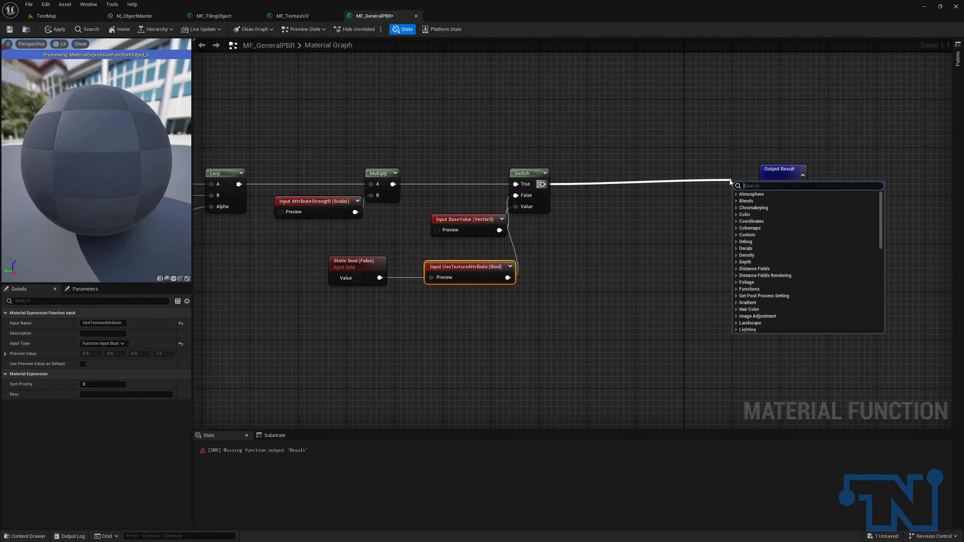
type("satur")
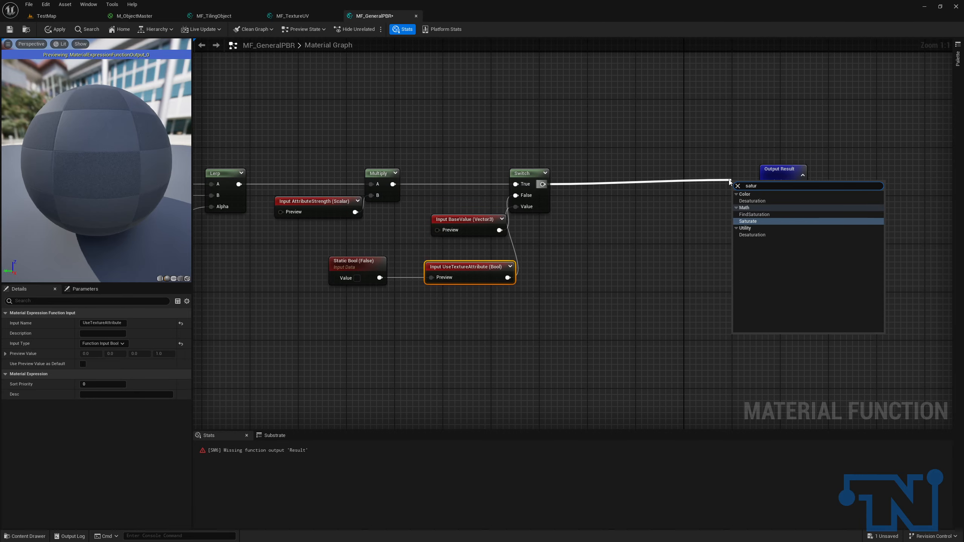
key("Return")
left_click_drag(748, 185, 610, 176)
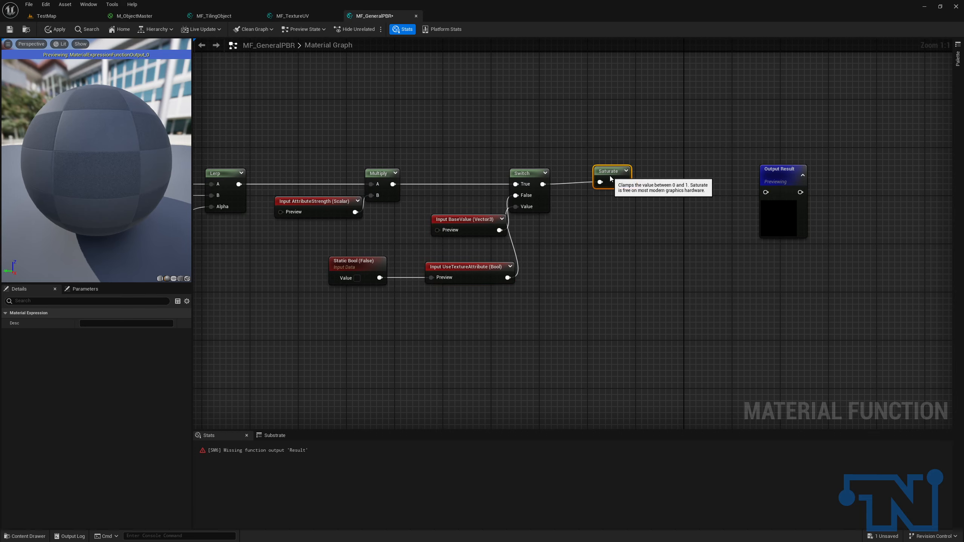
right_click_drag(611, 176, 748, 176)
left_click_drag(269, 130, 773, 190)
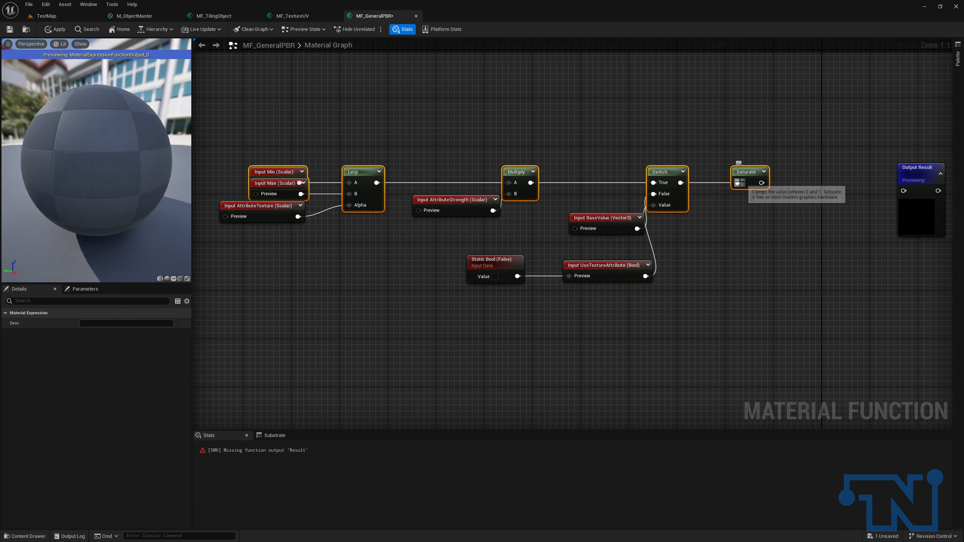
left_click_drag(762, 183, 898, 168)
left_click(9, 27)
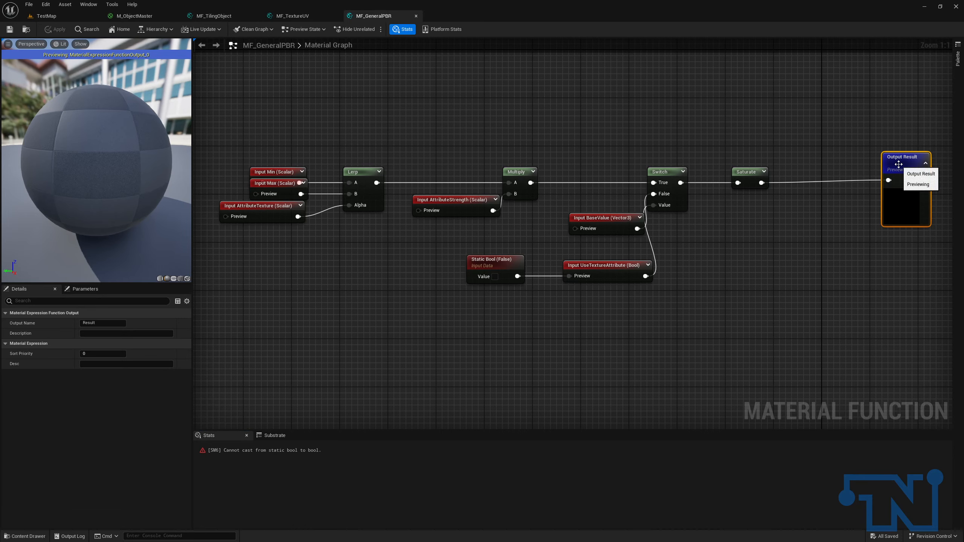
Name the function output Attribute and expose the material function to the library.
left_click(120, 324)
type("Attribute")
key("Return")
left_click(296, 306)
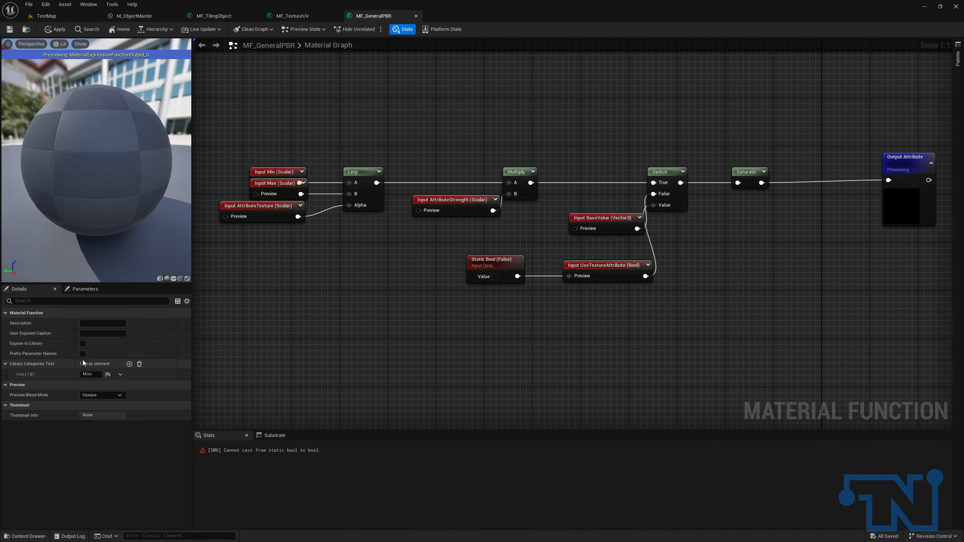
left_click(83, 344)
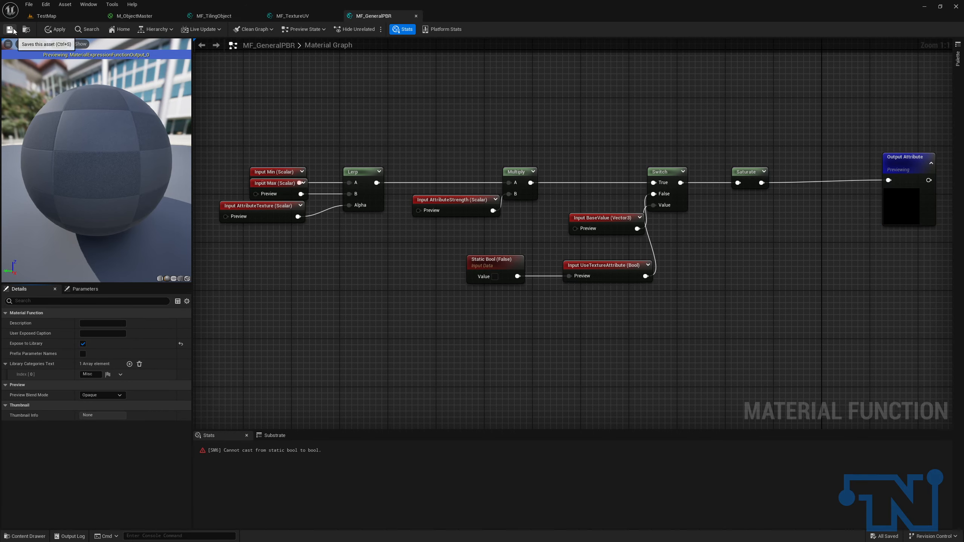
In M_ObjectMaster, add an MF_GeneralPBR node and feed its AttributeTexture from the Result of the metallic MF_TextureUV node.
left_click(158, 15)
right_click_drag(406, 174, 612, 155)
scroll(404, 207, "down", 4)
right_click_drag(404, 206, 702, 154)
scroll(504, 259, "up", 4)
right_click_drag(504, 259, 656, 218)
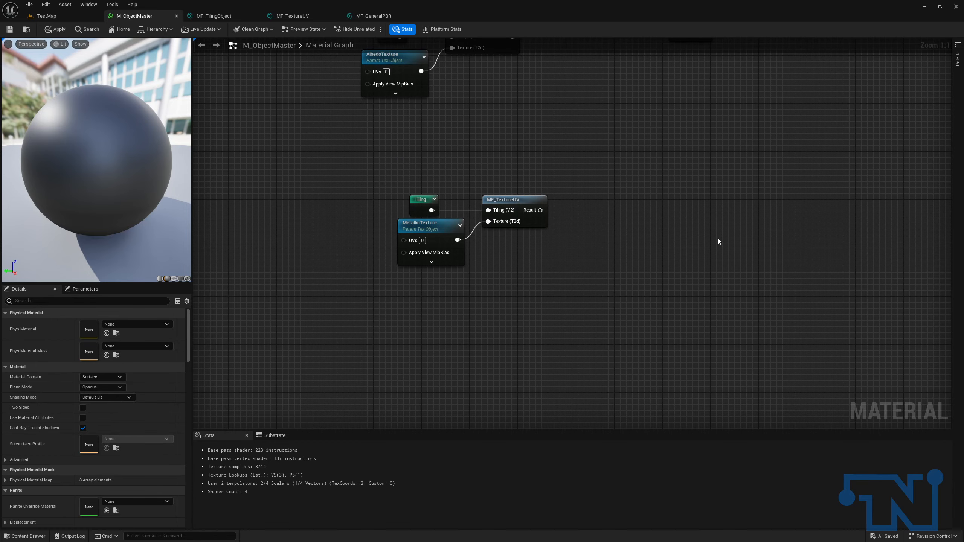
left_click_drag(546, 211, 619, 201)
left_click_drag(535, 209, 792, 185)
type("mf geer")
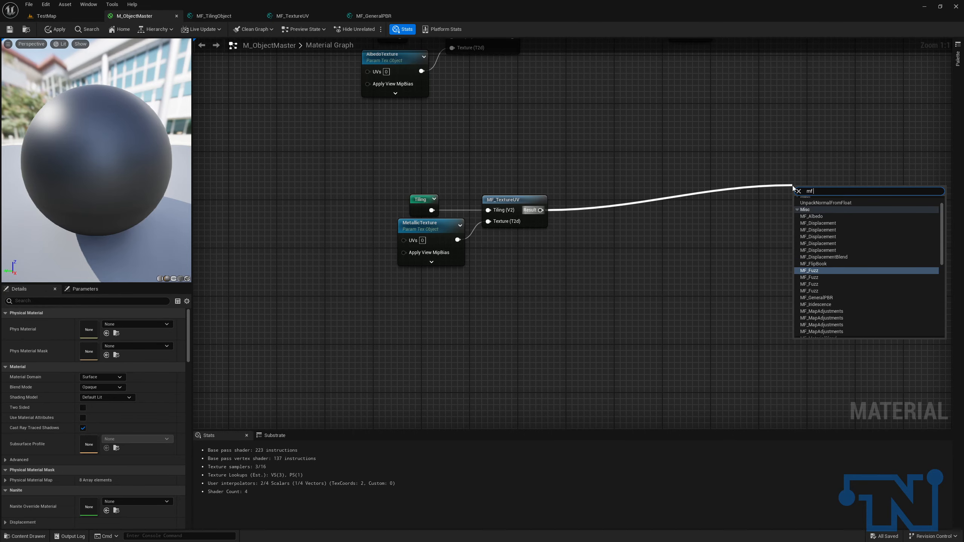
key("BackSpace")
key("BackSpace")
key("Return")
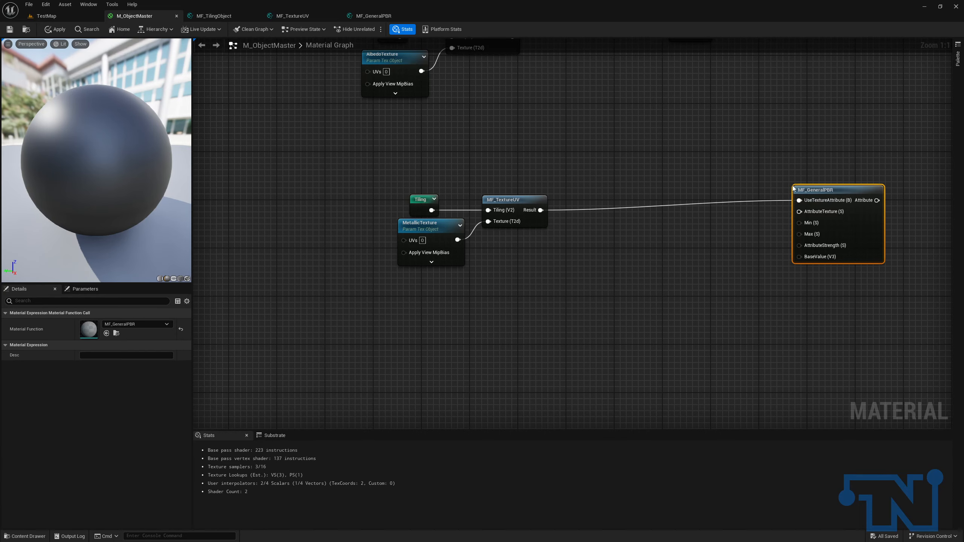
Add a static bool parameter named UseMetallicTexture feeding MF_GeneralPBR's UseTextureAttribute input.
left_click_drag(834, 188, 698, 173)
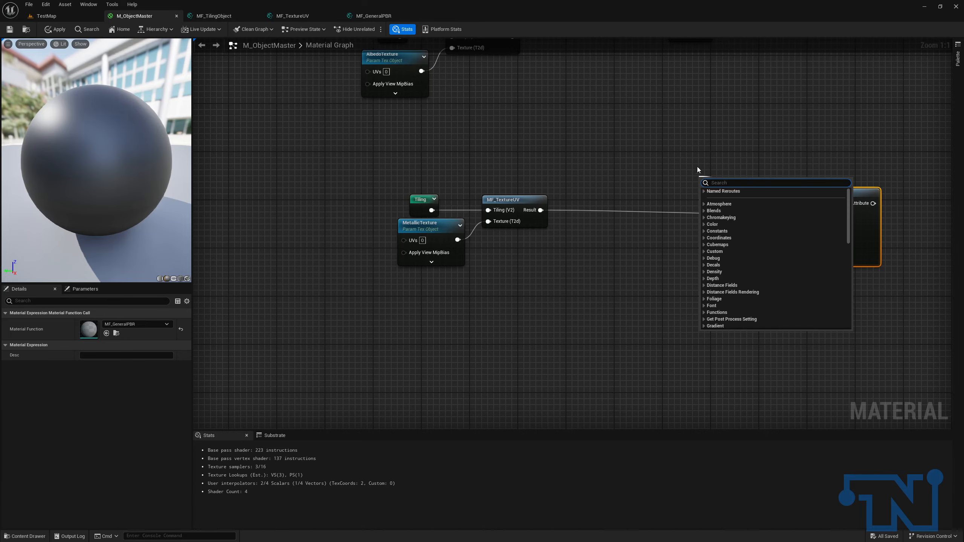
type("boo")
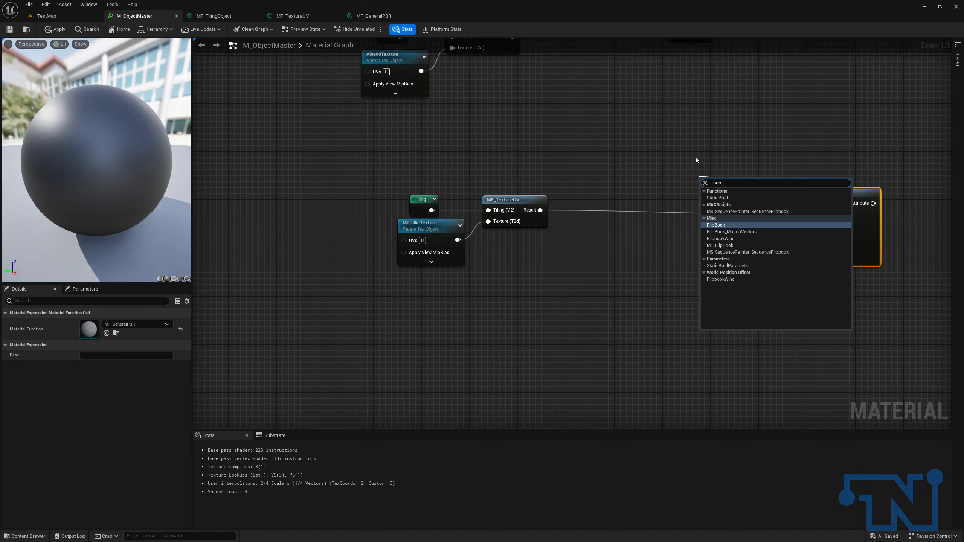
type("l")
key("Down")
key("Return")
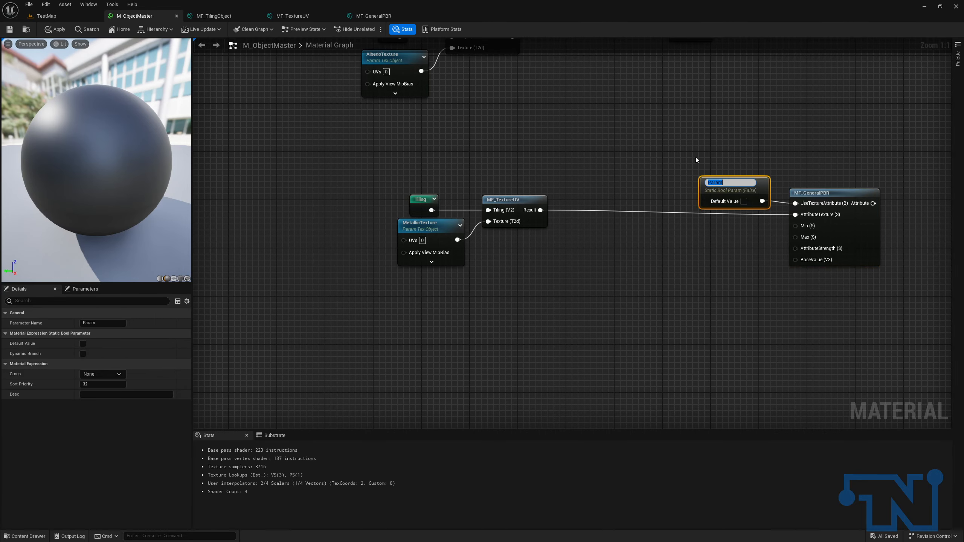
type("UseMetallicTexture")
key("Return")
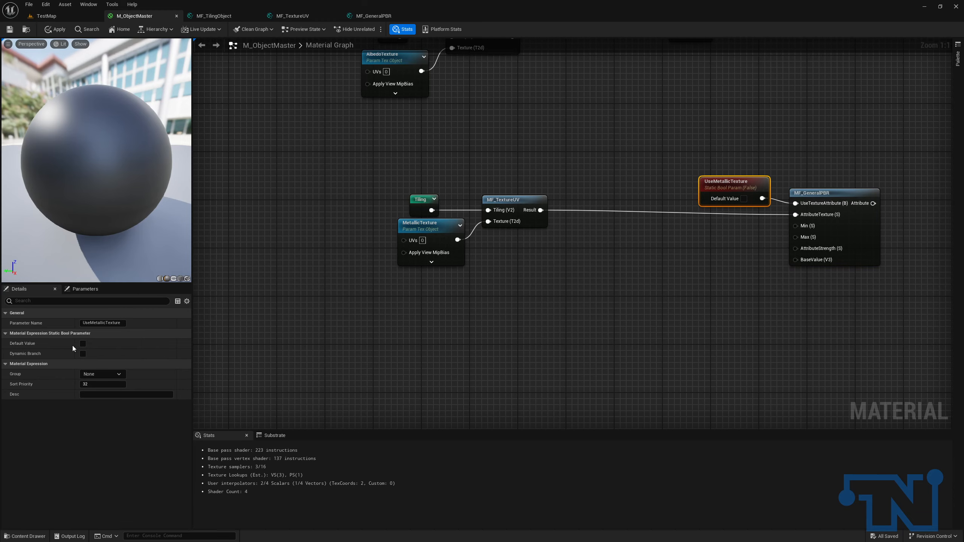
Assign UseMetallicTexture to the group 02 - Metallic with sort priority 0.
left_click(100, 374)
type("02_")
type("Metallic")
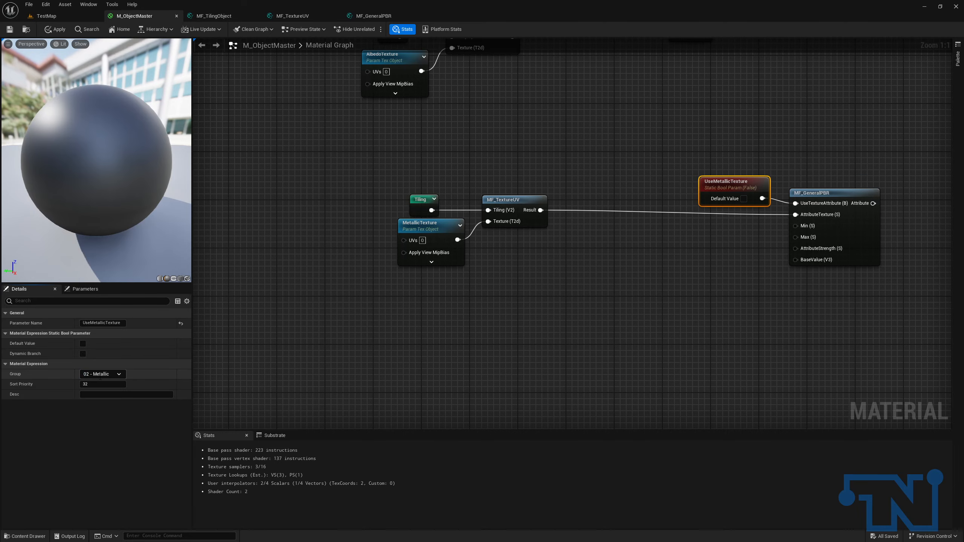
left_click(102, 384)
type("0")
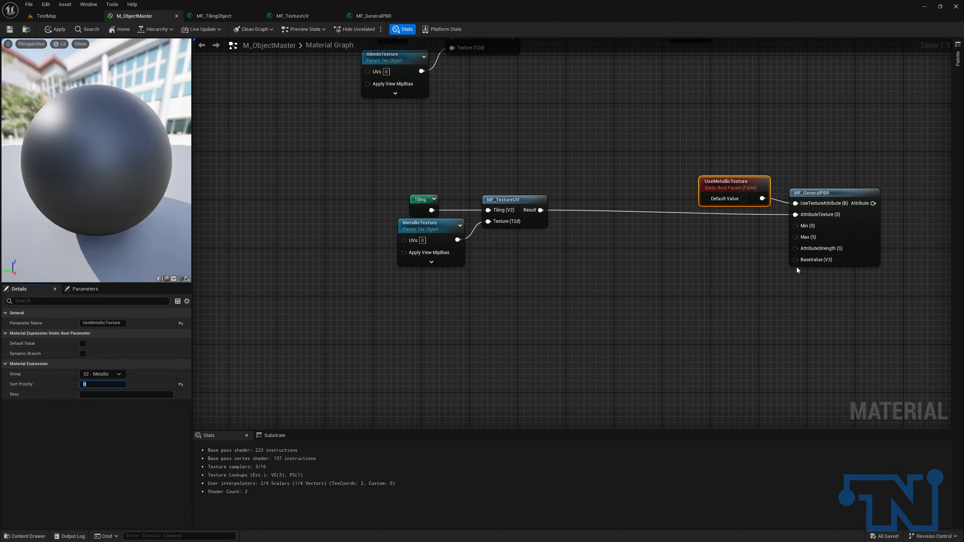
Add a scalar parameter named MetallicMin in the group 02 - Metallic with sort priority 2.
right_click_drag(797, 267, 703, 235)
left_click(628, 215)
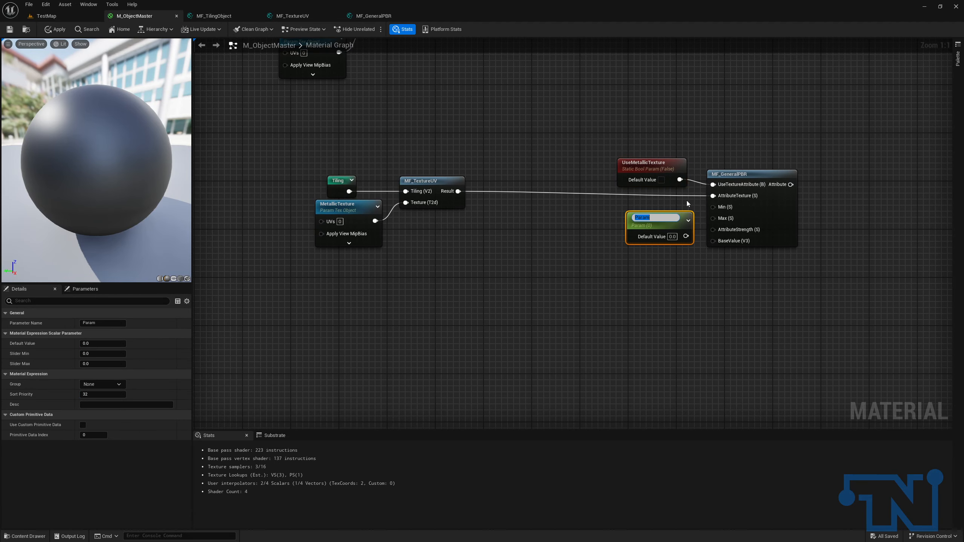
type("MetallicMin")
key("Return")
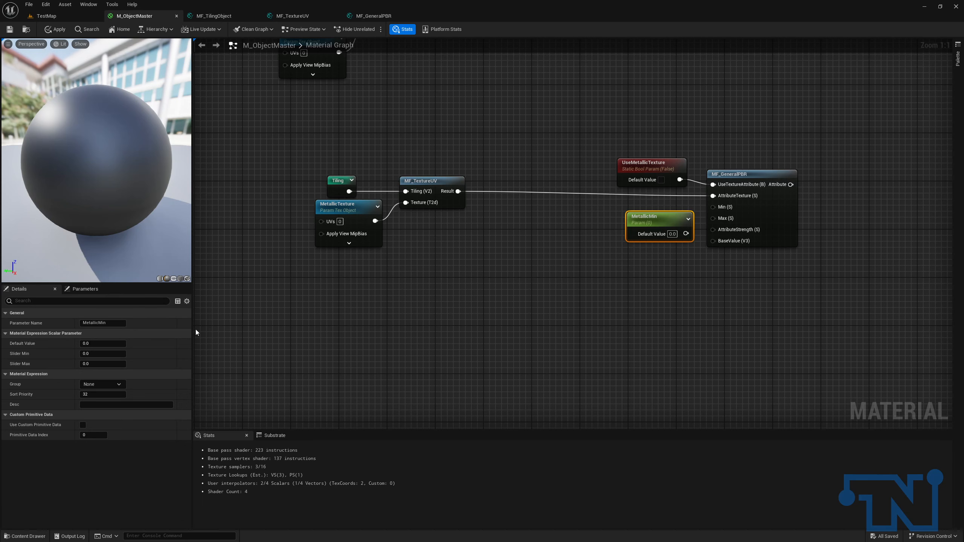
left_click(106, 385)
left_click(107, 397)
left_click(639, 265)
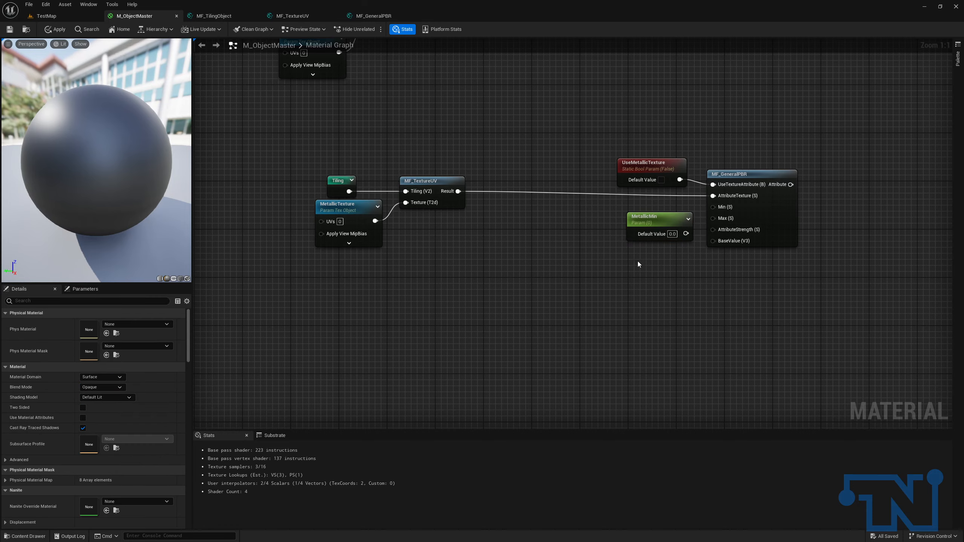
Connect MetallicMin to MF_GeneralPBR's Min input and place it directly below UseMetallicTexture.
left_click(687, 240)
left_click_drag(686, 233, 713, 207)
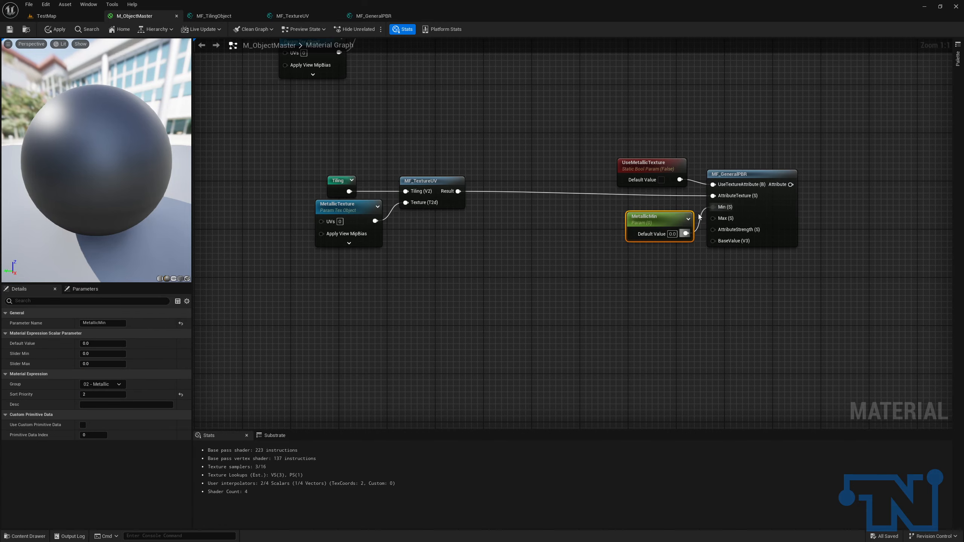
left_click_drag(657, 234, 647, 215)
Duplicate MetallicMin, place the copy directly below it and rename it MetallicMax.
key("ctrl+d")
left_click_drag(665, 247, 642, 238)
left_click_drag(102, 323, 174, 327)
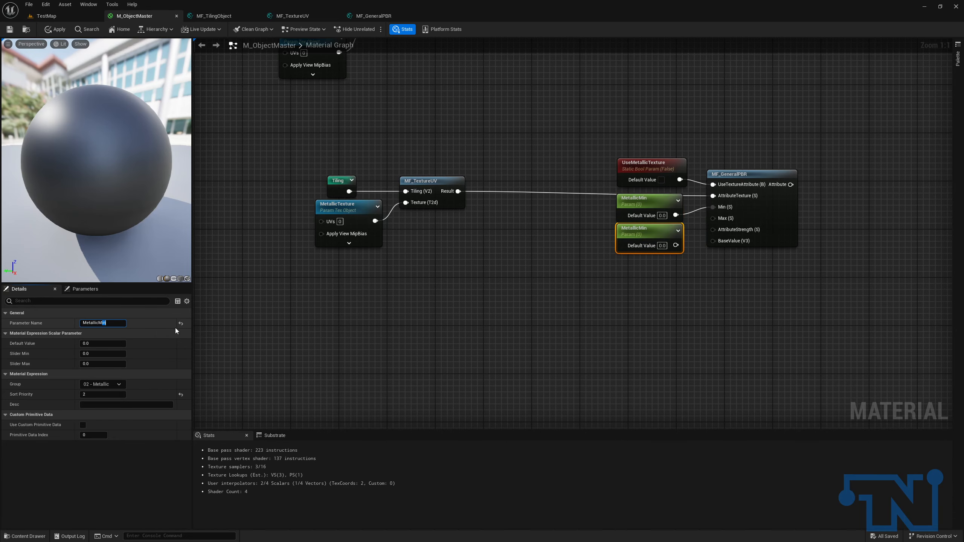
type("ax")
key("Return")
Set MetallicMax's default value and slider maximum to 1, and MetallicMin's slider maximum to 1.
key("Tab")
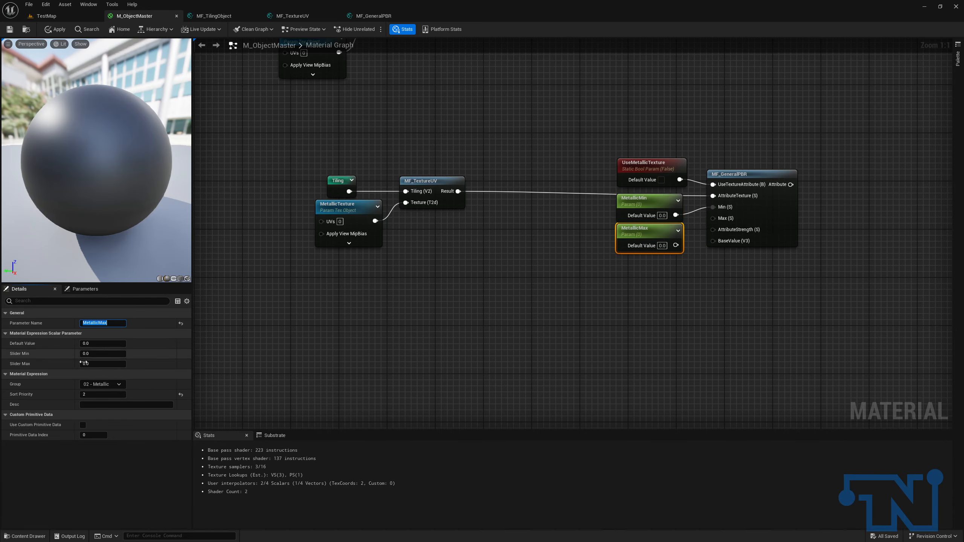
type("1")
key("Tab")
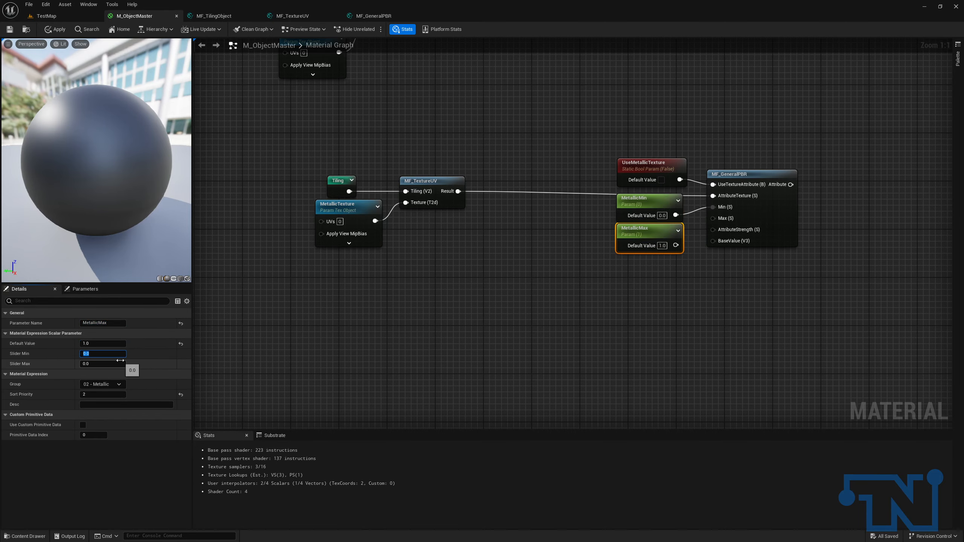
key("Tab")
type("1")
left_click(639, 205)
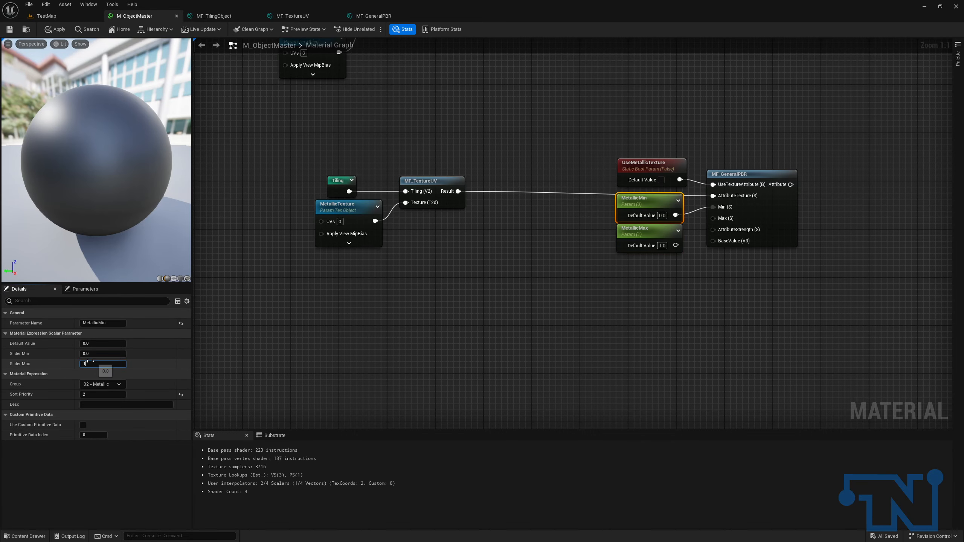
left_click(550, 275)
Set MetallicMax's sort priority to 3 and connect it to MF_GeneralPBR's Max input.
left_click(638, 243)
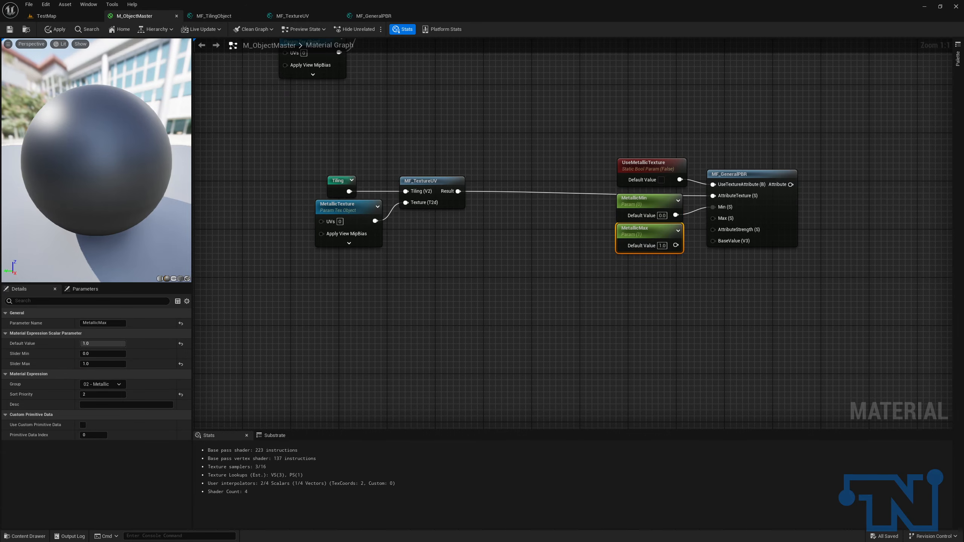
left_click(93, 394)
type("3")
left_click(679, 257)
left_click_drag(675, 245, 718, 220)
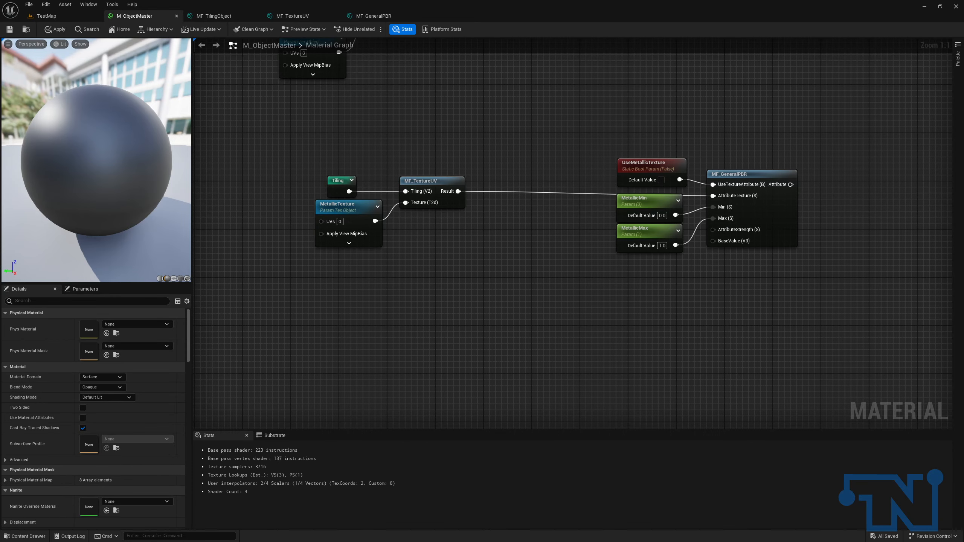
Add a scalar parameter named MetallicStrength below MetallicMax.
left_click_drag(714, 230, 674, 266)
left_click(642, 280)
key("s")
left_click(640, 275)
type("Met")
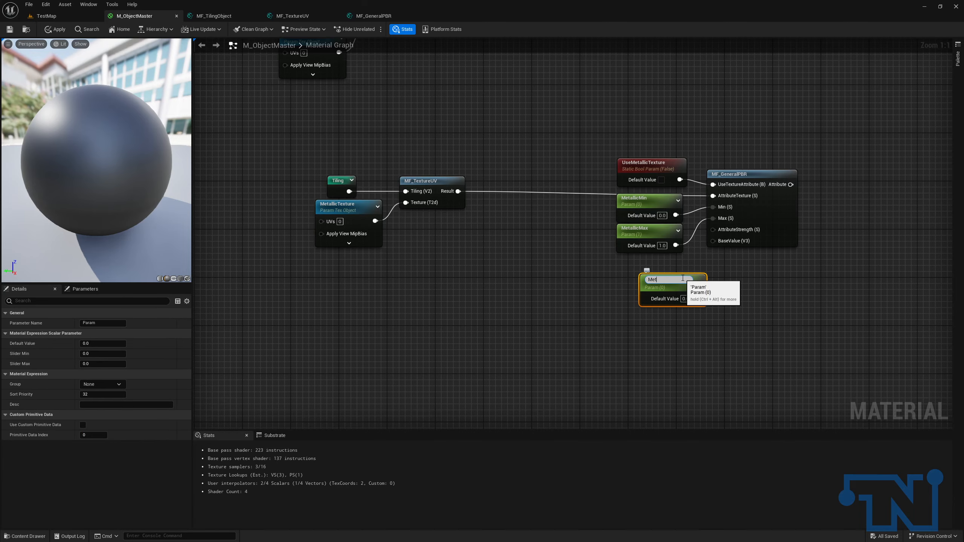
type("allicStrength")
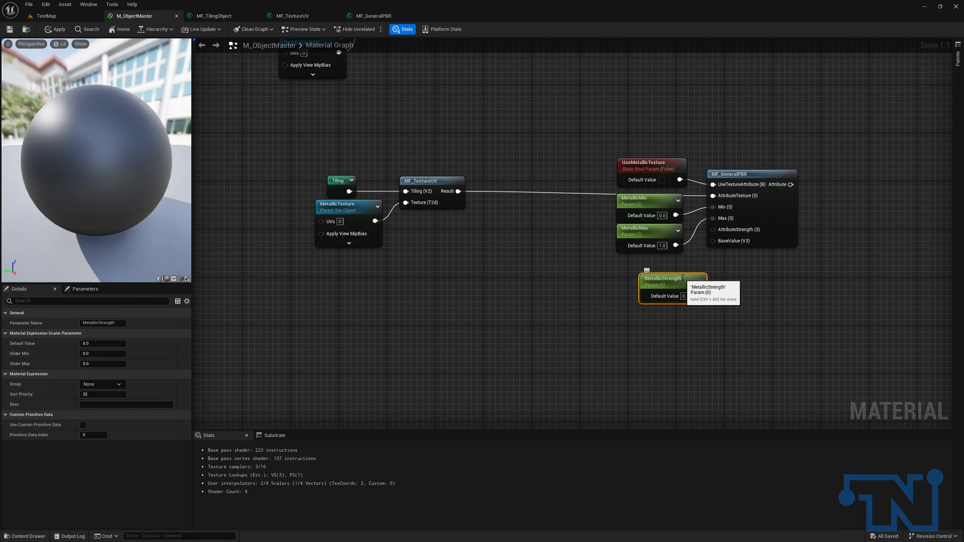
key("Return")
Align MetallicStrength under MetallicMax, connect it to MF_GeneralPBR's AttributeStrength input and set its default value to 1.
left_click_drag(672, 283, 721, 234)
left_click(662, 276)
type("1")
left_click(673, 285)
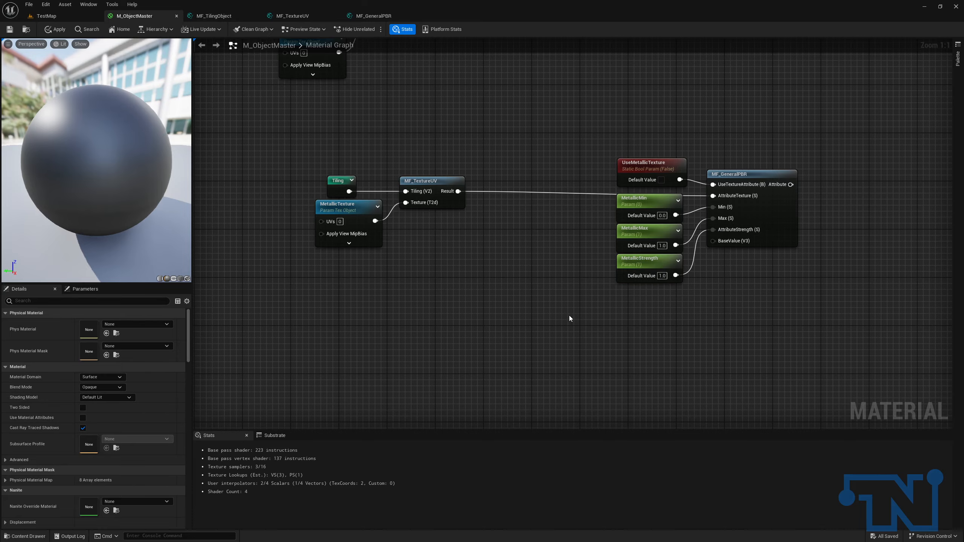
Assign MetallicStrength to the parameter group 02 - Metallic.
left_click(640, 274)
left_click(102, 384)
left_click(95, 403)
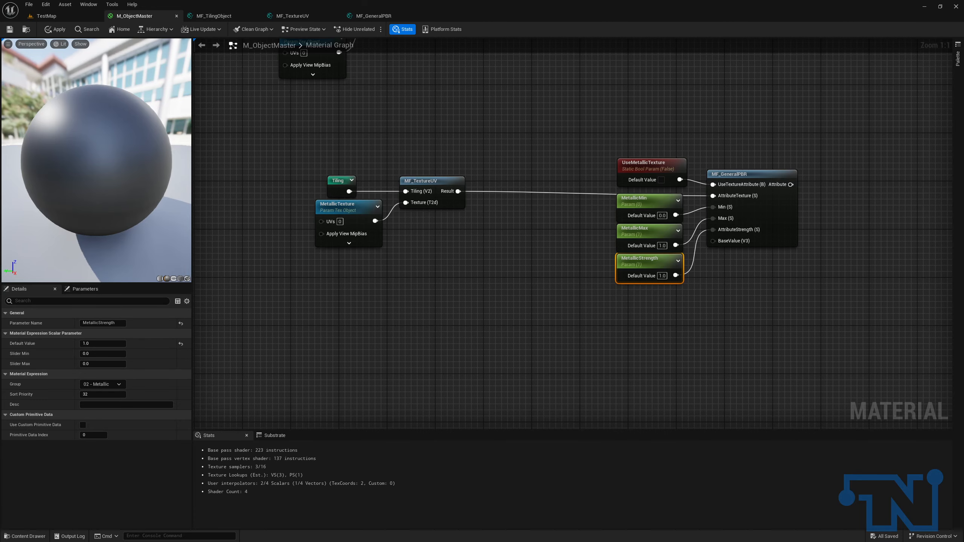
Set MetallicStrength's sort priority to 4.
left_click(97, 395)
type("4")
key("Tab")
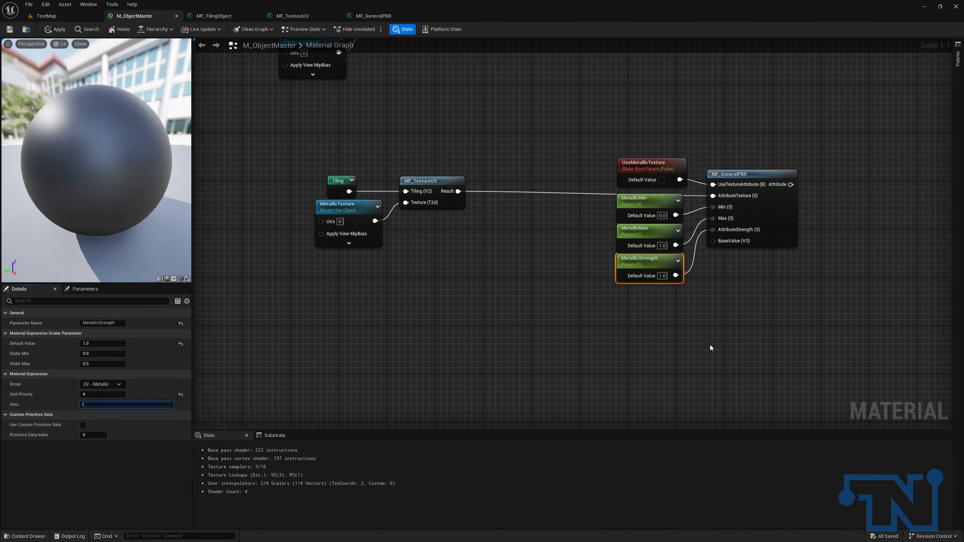
Add a scalar parameter named MetallicBaseValue below MetallicStrength.
right_click_drag(655, 336, 653, 336)
left_click(635, 306)
type("B")
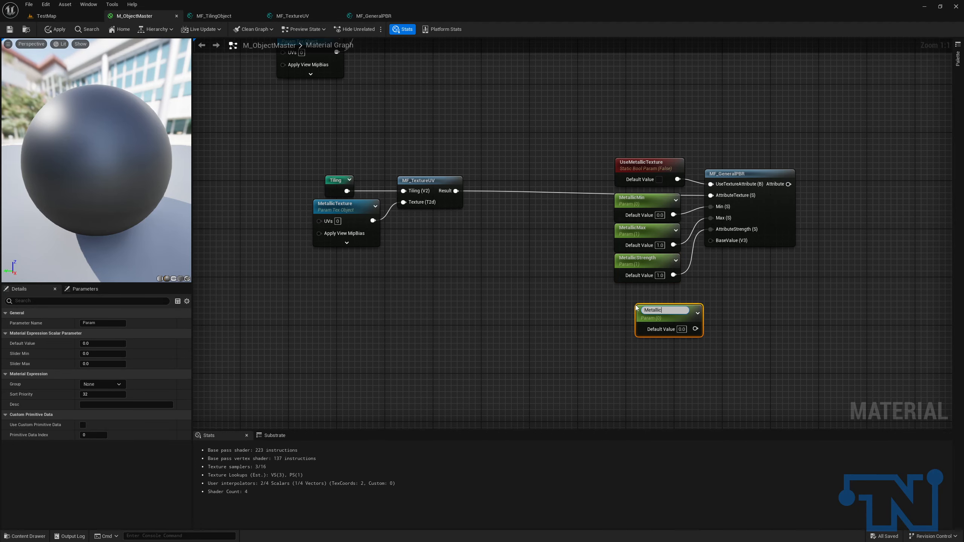
type("etallicBaseValue")
key("Return")
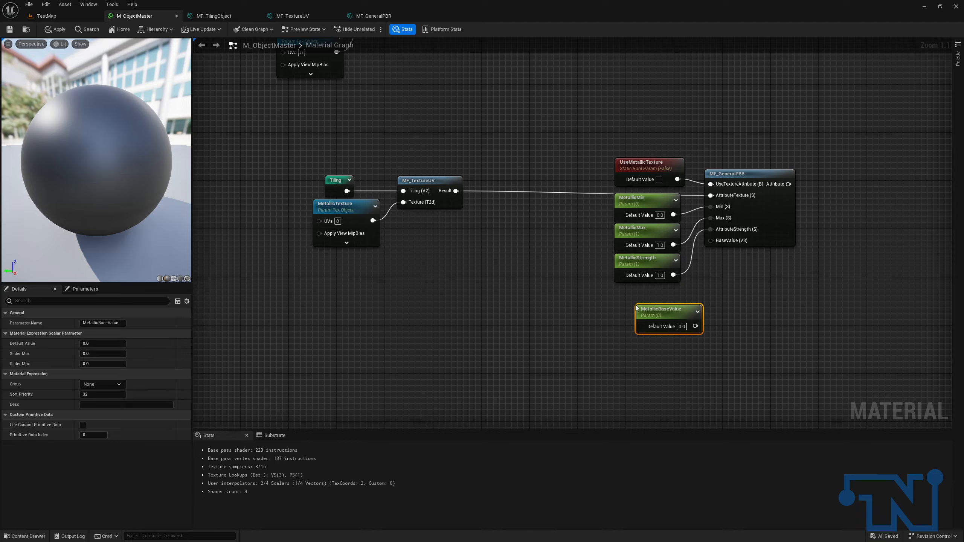
Open the MF_GeneralPBR function, change its BaseValue input type to Function Input Scalar and save the function.
double_click(732, 197)
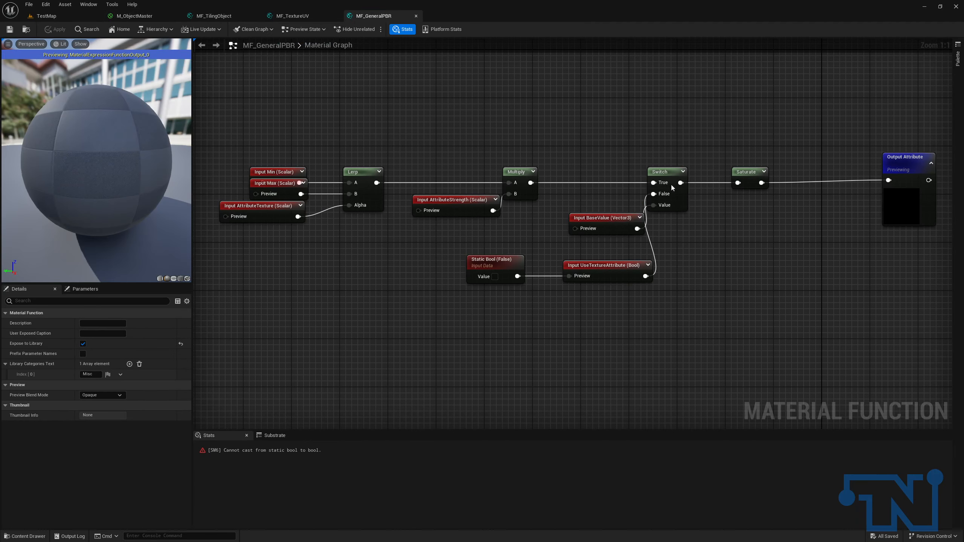
left_click(613, 221)
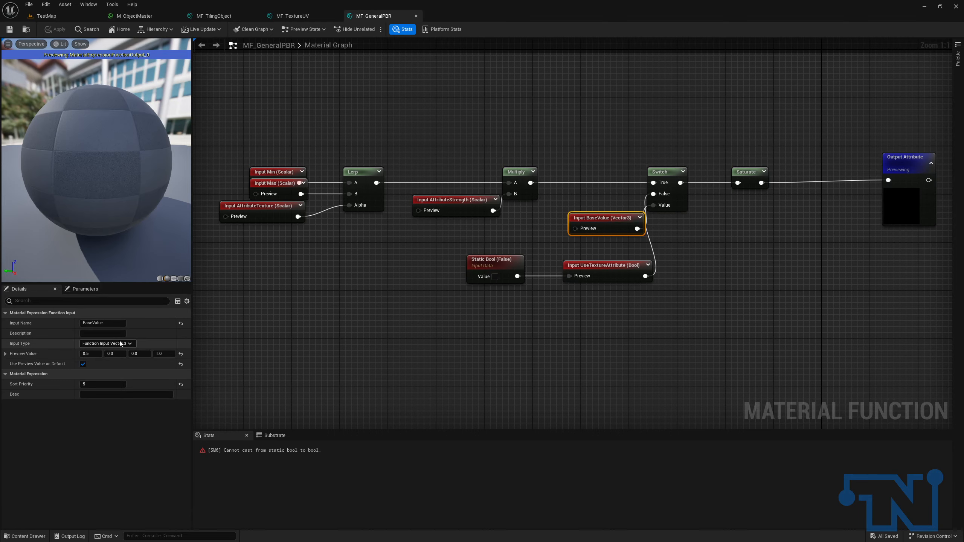
left_click(107, 344)
left_click(114, 351)
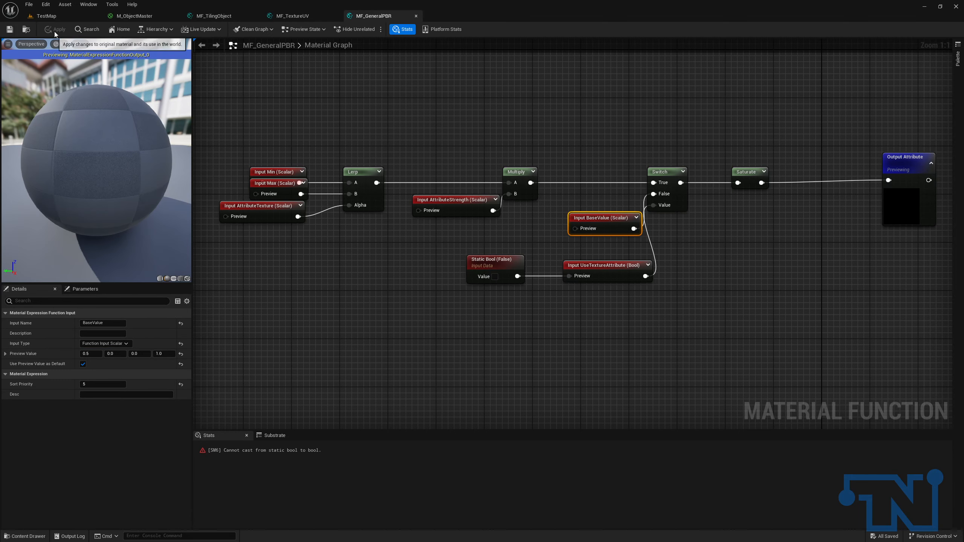
left_click(9, 29)
Return to the M_ObjectMaster graph and add a fresh MF_GeneralPBR function node below the existing one.
left_click(134, 16)
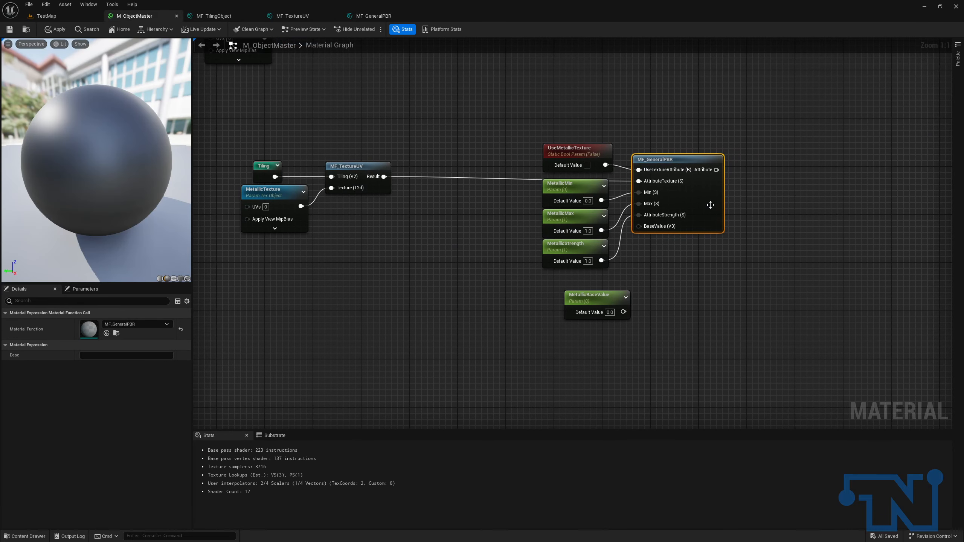
right_click(701, 271)
type("metal")
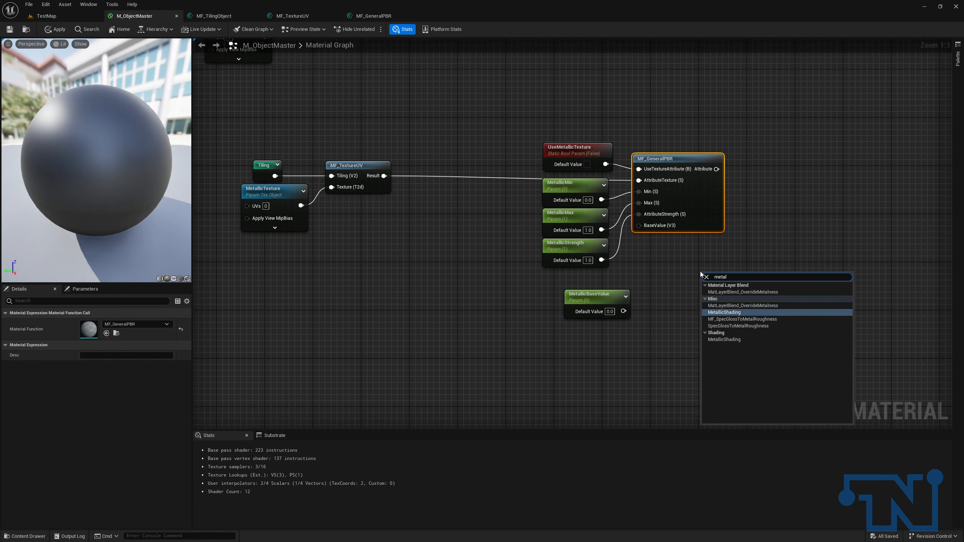
type("pb")
key("Left")
key("Left")
key("ctrl+BackSpace")
type("genra")
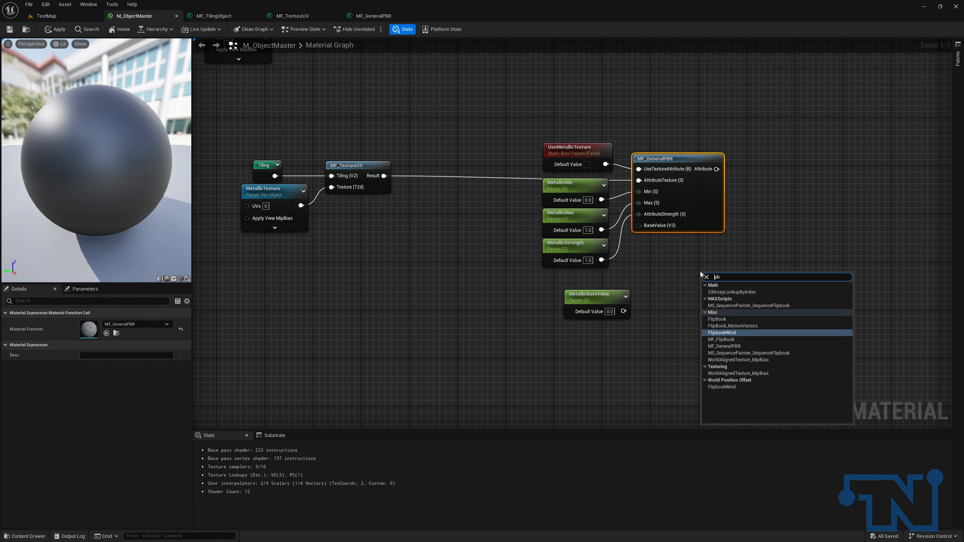
key("ctrl+a")
type("generalpb")
key("Return")
Move the UseTextureAttribute, AttributeTexture, Min, Max and AttributeStrength connections from the old MF_GeneralPBR node to the new one.
left_click_drag(638, 169, 707, 285, "ctrl")
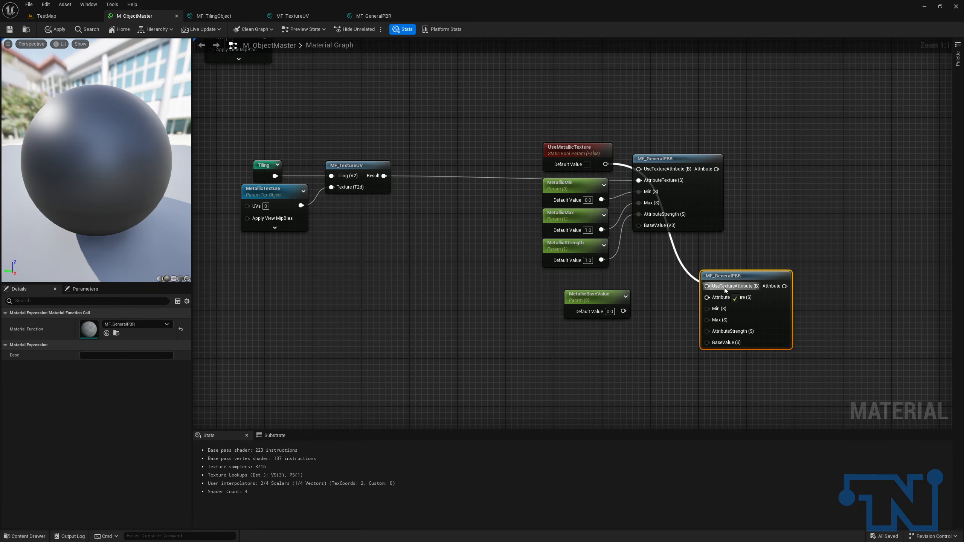
left_click_drag(639, 180, 707, 297, "ctrl")
left_click_drag(639, 191, 718, 309, "ctrl")
left_click_drag(639, 204, 717, 321, "ctrl")
left_click_drag(640, 215, 708, 331, "ctrl")
Delete the old MF_GeneralPBR node and move the new one into its place beside the metallic parameters.
left_click(645, 159)
key("Delete")
left_click_drag(755, 276, 698, 152)
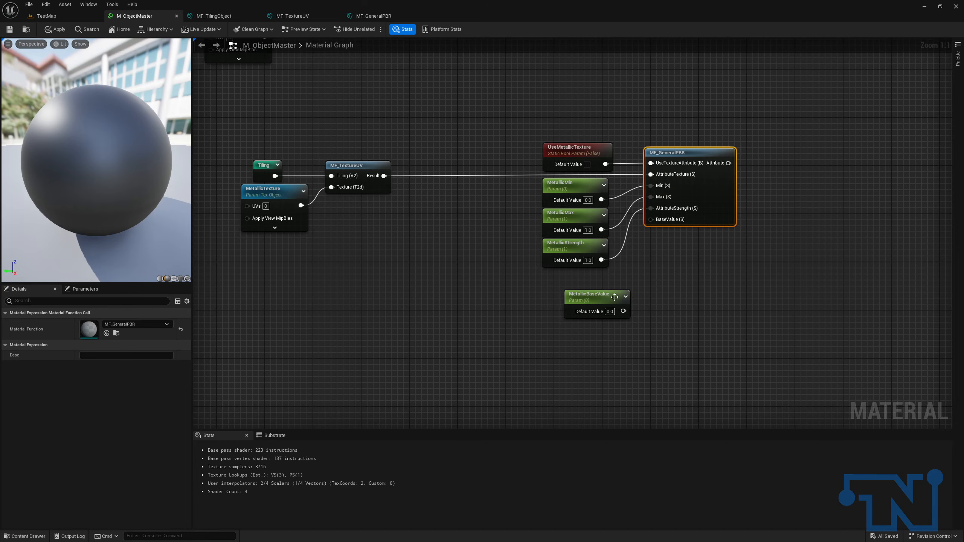
Align MetallicBaseValue under MetallicStrength with sort priority 1 and group 02 - Metallic, and connect it to MF_GeneralPBR's BaseValue input.
left_click_drag(607, 301, 584, 286)
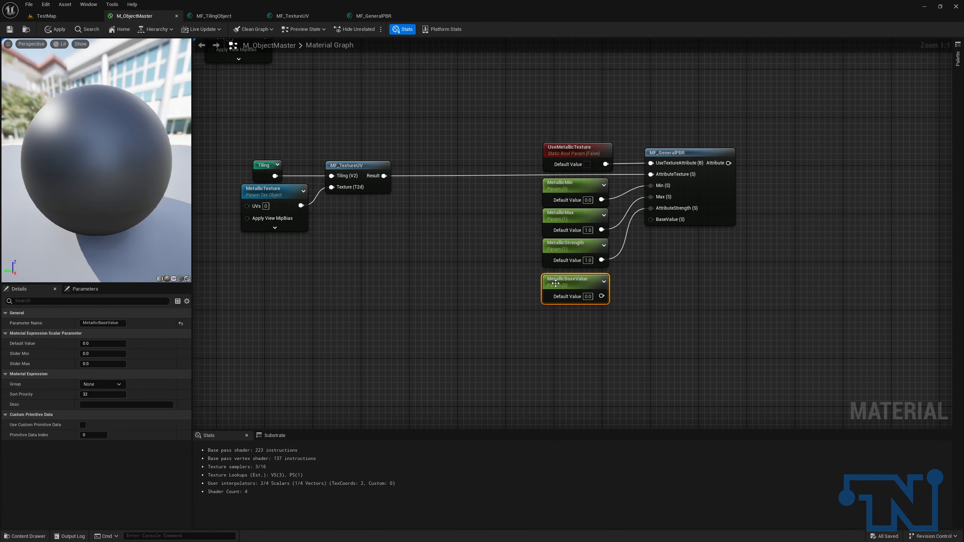
left_click(101, 394)
type("1")
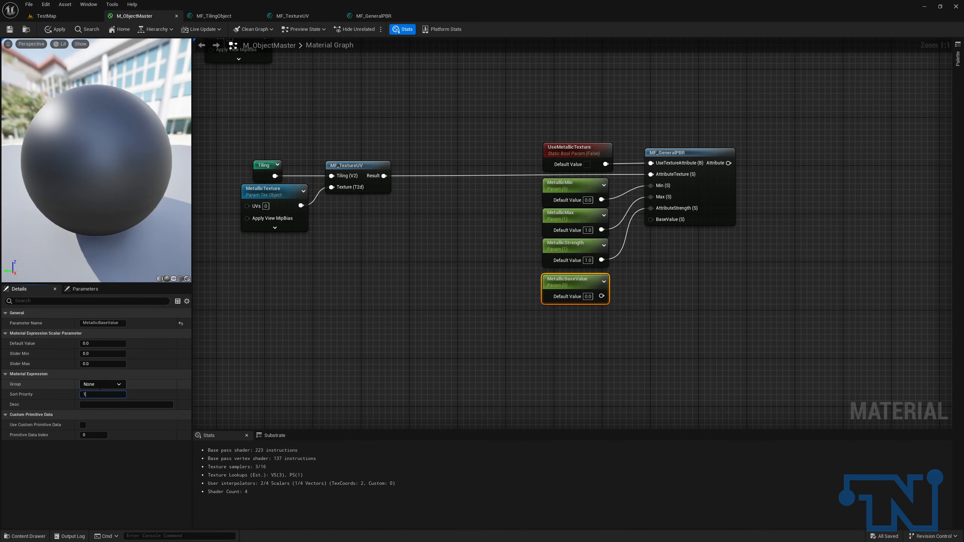
left_click(102, 385)
type("02 - Metallic")
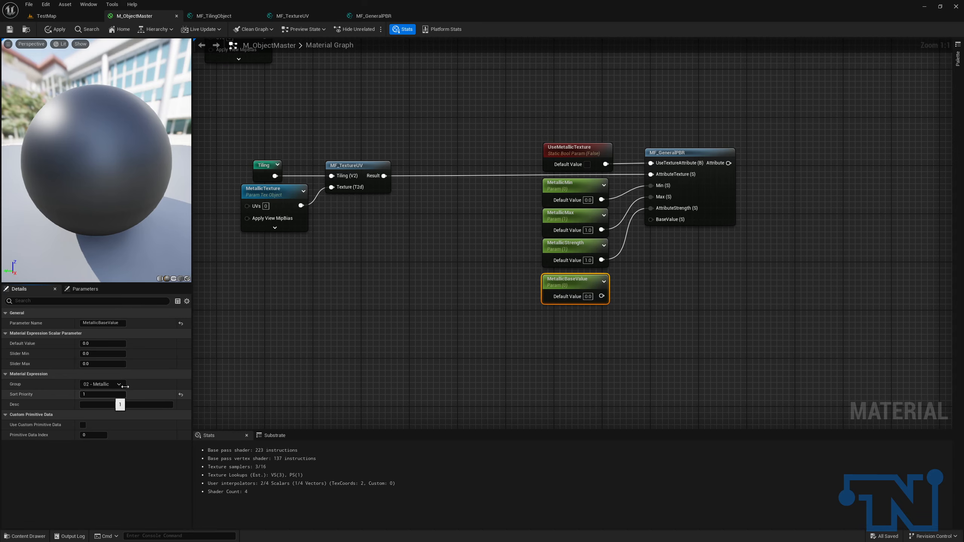
left_click(576, 150)
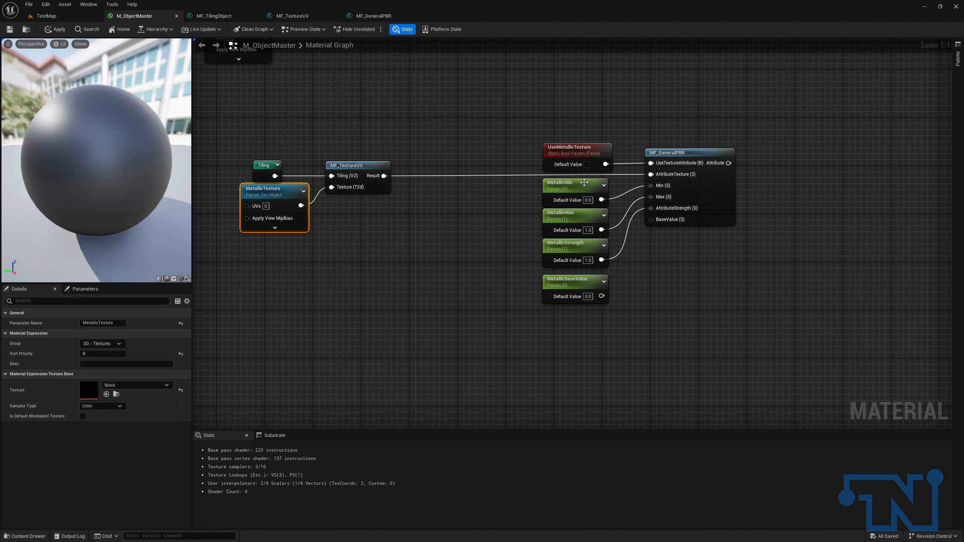
left_click_drag(602, 296, 651, 220)
Route MF_GeneralPBR's Attribute output into a new named reroute called BaseMetallic and align it beside the node.
right_click_drag(766, 230, 661, 287)
left_click_drag(623, 221, 667, 222)
type("named")
key("Return")
type("Ba")
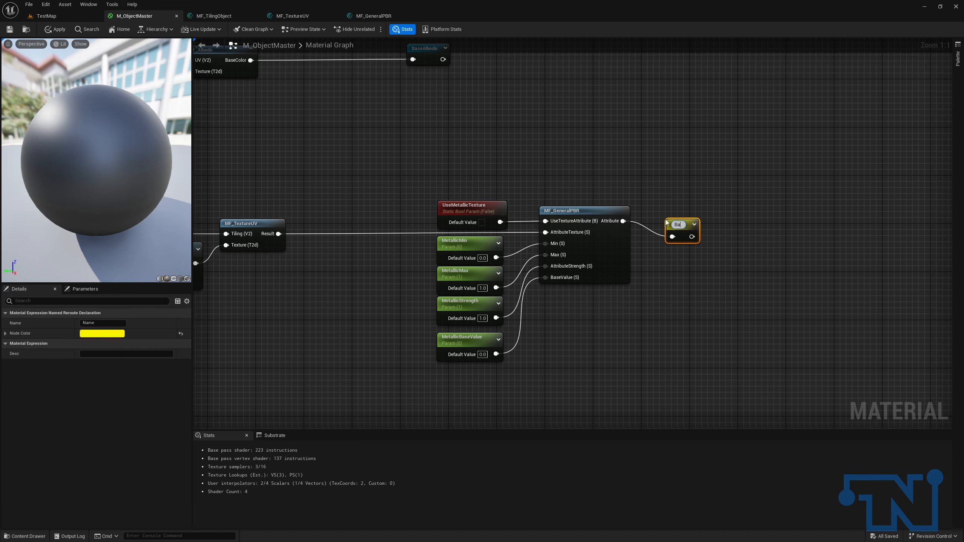
type("seMetallic")
key("Return")
left_click_drag(697, 229, 672, 210)
Add a BaseMetallic reroute usage under BaseAlbedo and connect it to the Metallic input of the M_ObjectMaster result node.
right_click_drag(672, 212, 801, 221)
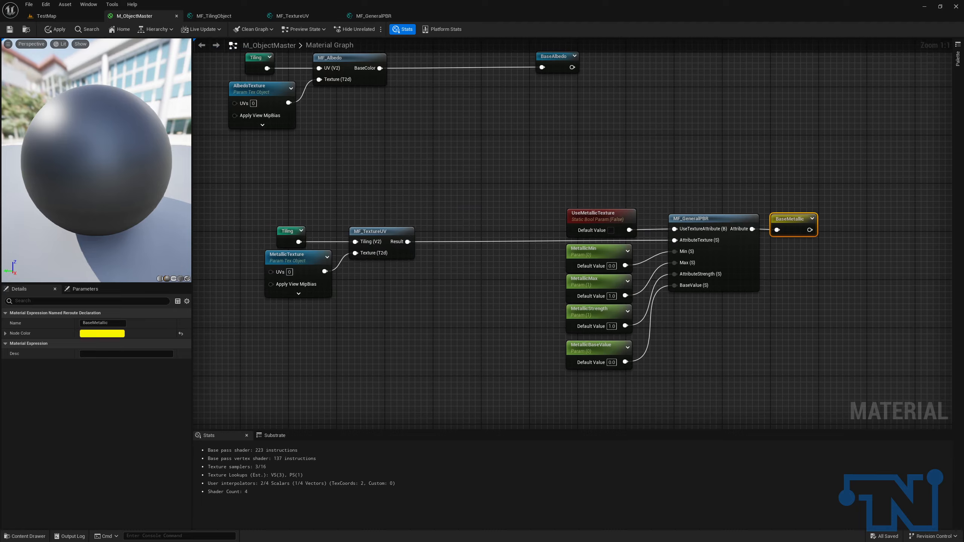
right_click_drag(942, 266, 454, 347)
scroll(453, 348, "down", 2)
scroll(602, 230, "up", 2)
right_click_drag(763, 141, 662, 177)
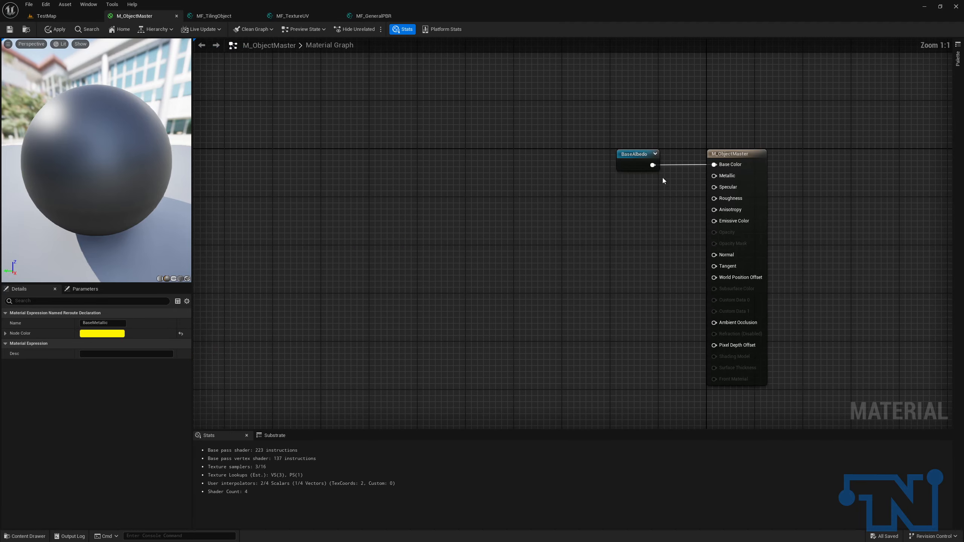
left_click_drag(723, 175, 644, 199)
type("base metal")
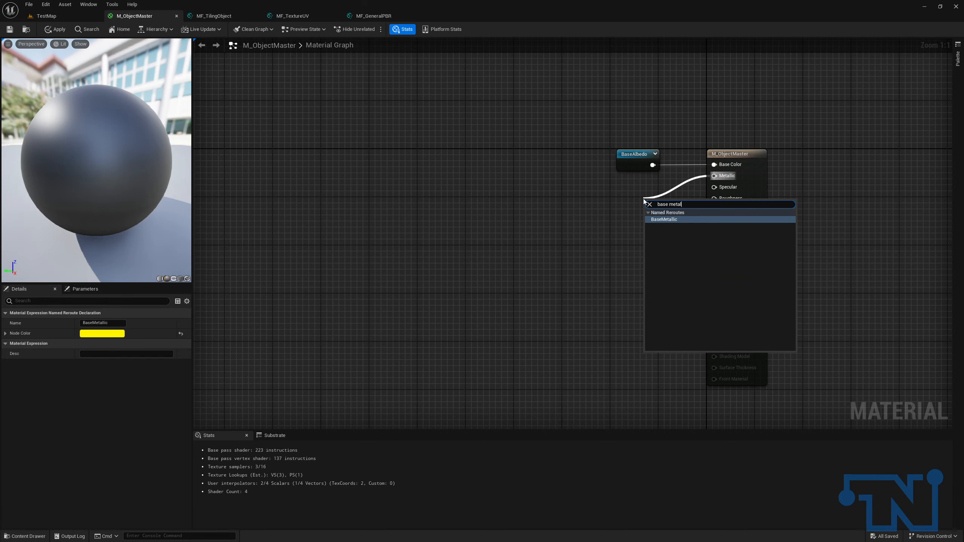
key("Return")
double_click(653, 203)
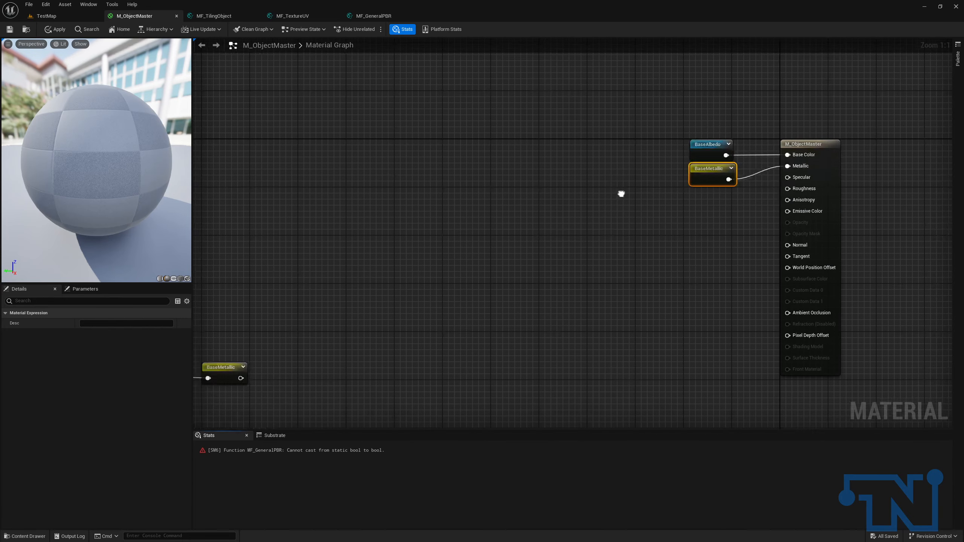
Change MF_GeneralPBR's UseTextureAttribute input type to Function Input Static Bool, then apply and save both the function and M_ObjectMaster.
right_click_drag(589, 230, 630, 183)
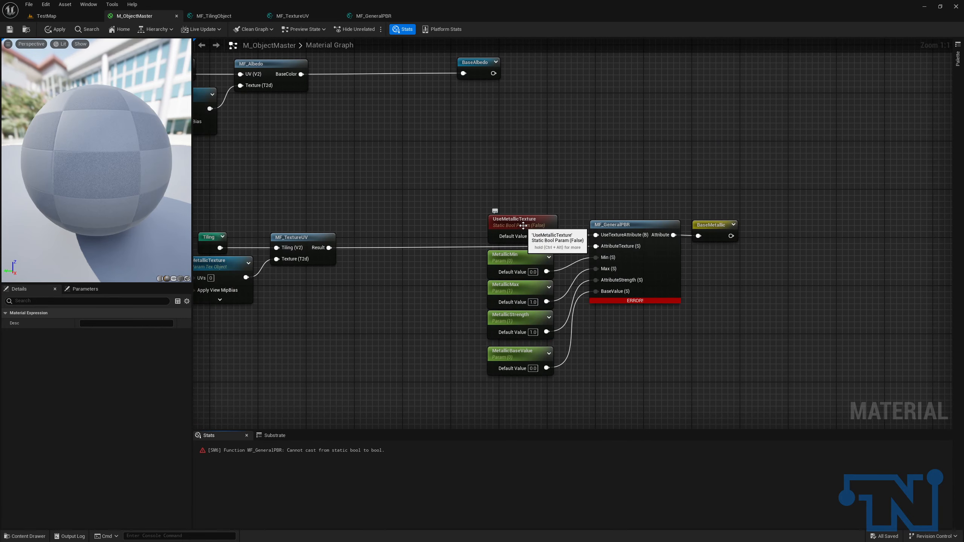
double_click(655, 278)
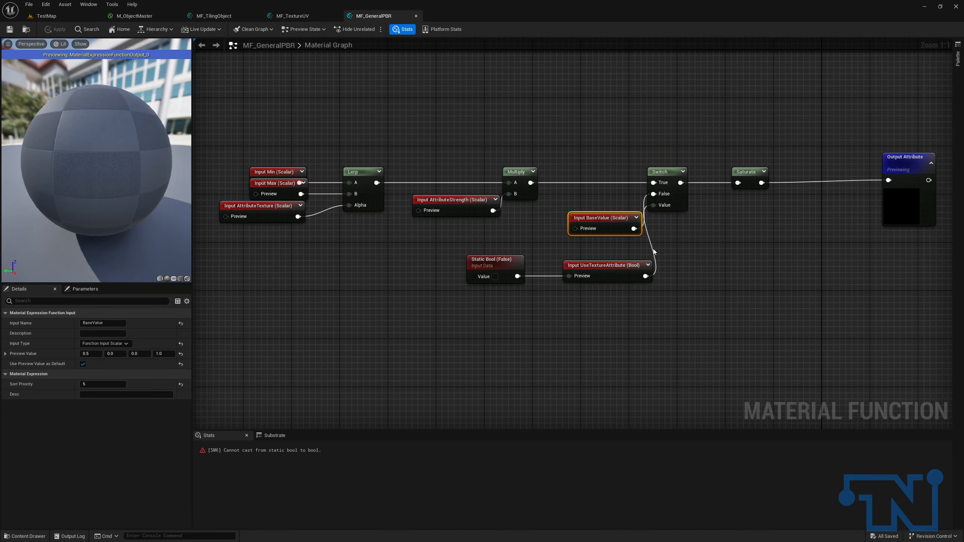
left_click(624, 266)
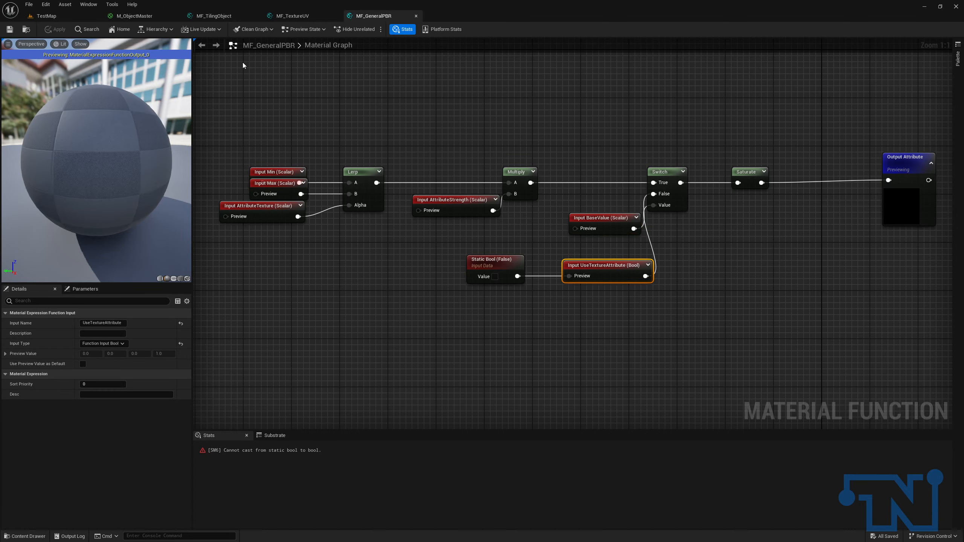
left_click(110, 18)
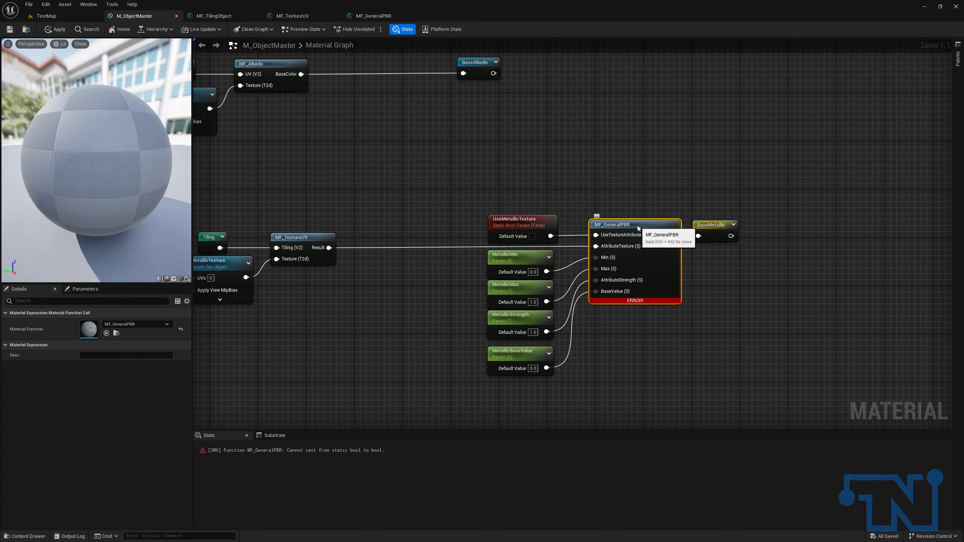
double_click(597, 217)
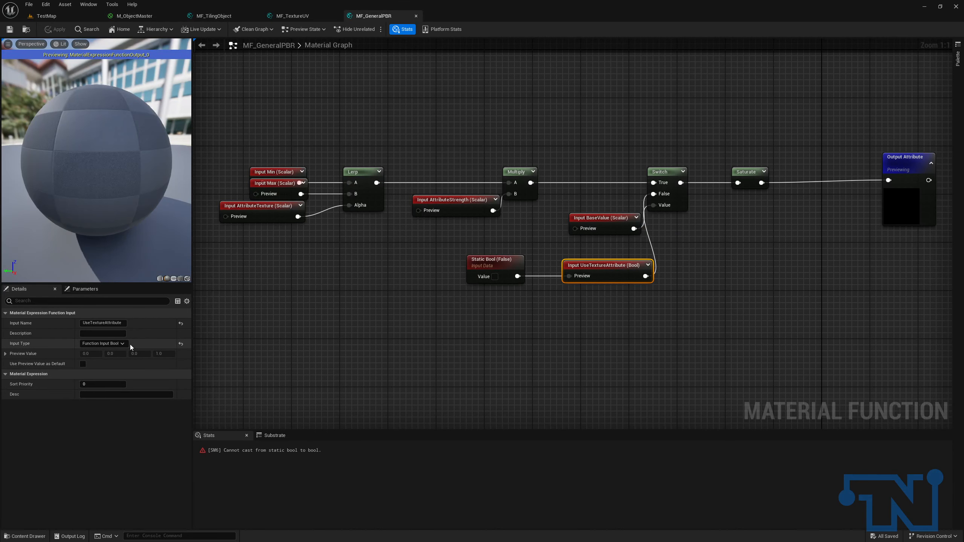
left_click(101, 344)
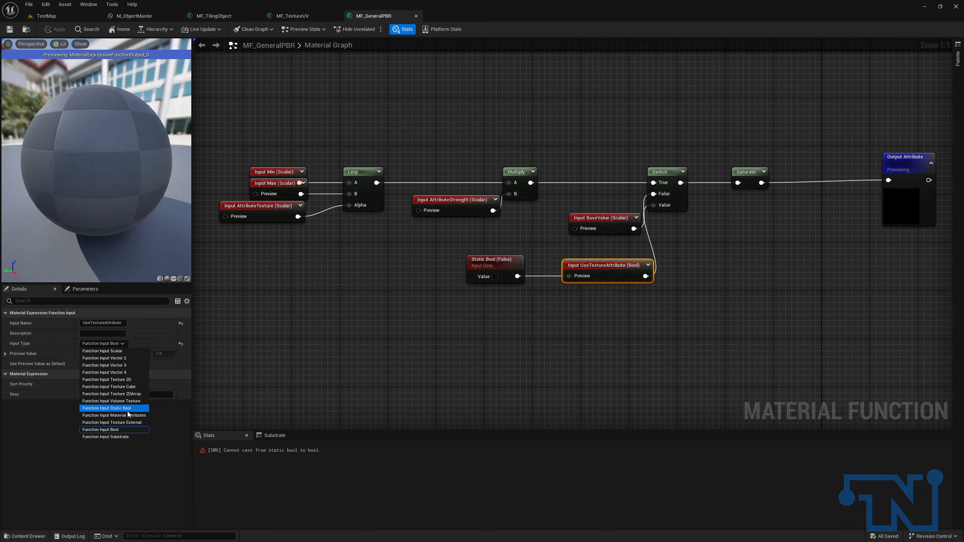
left_click(122, 408)
left_click(55, 30)
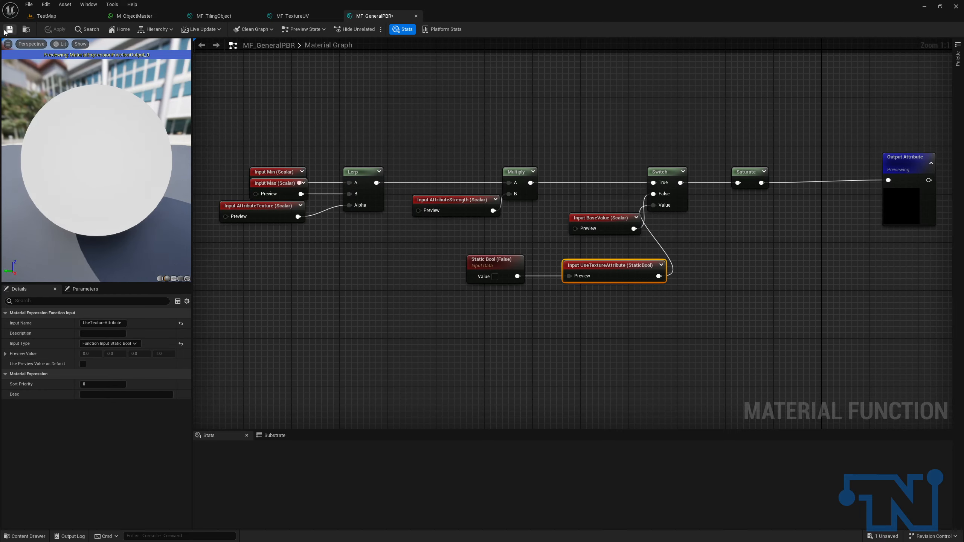
left_click(109, 18)
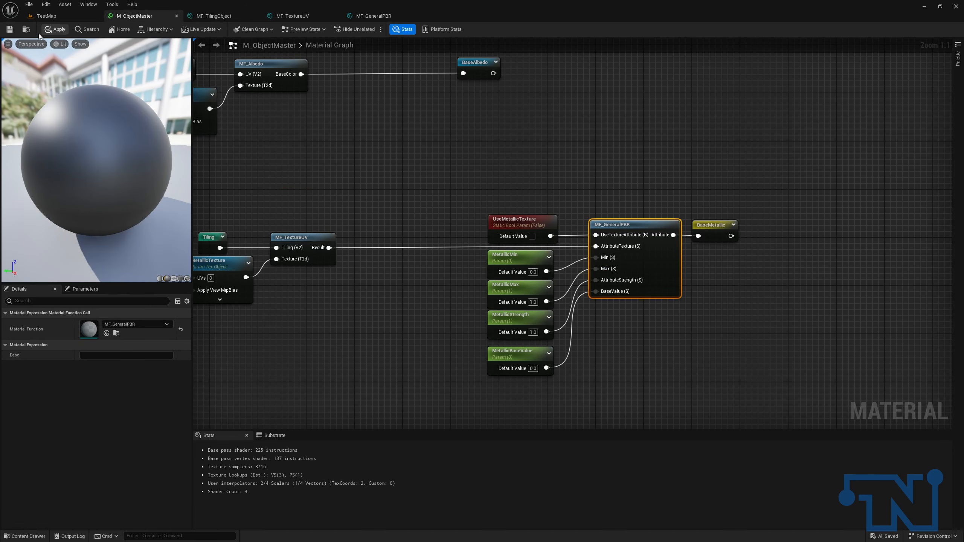
left_click(10, 31)
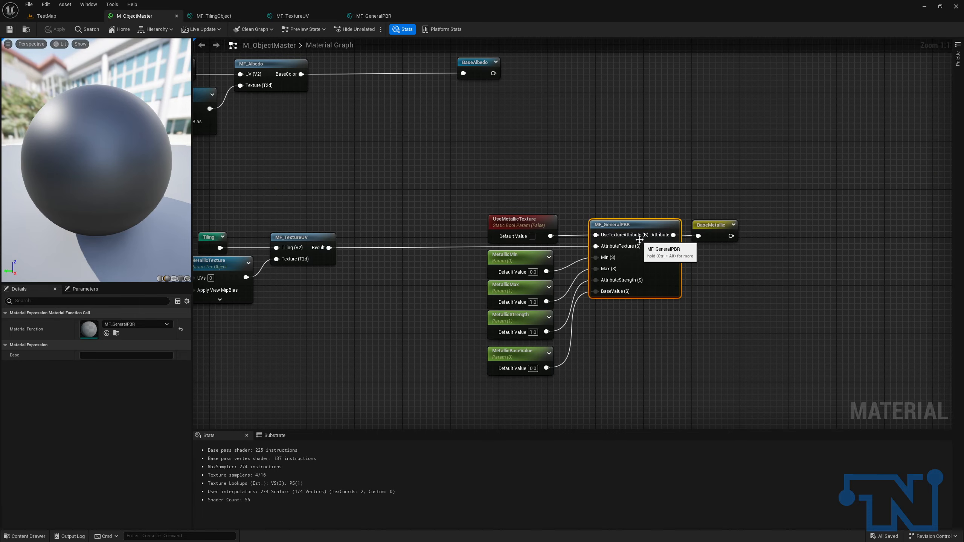
Paste a copy of the AlbedoTexture parameter node into the empty area below the metallic nodes.
right_click_drag(508, 230, 515, 203)
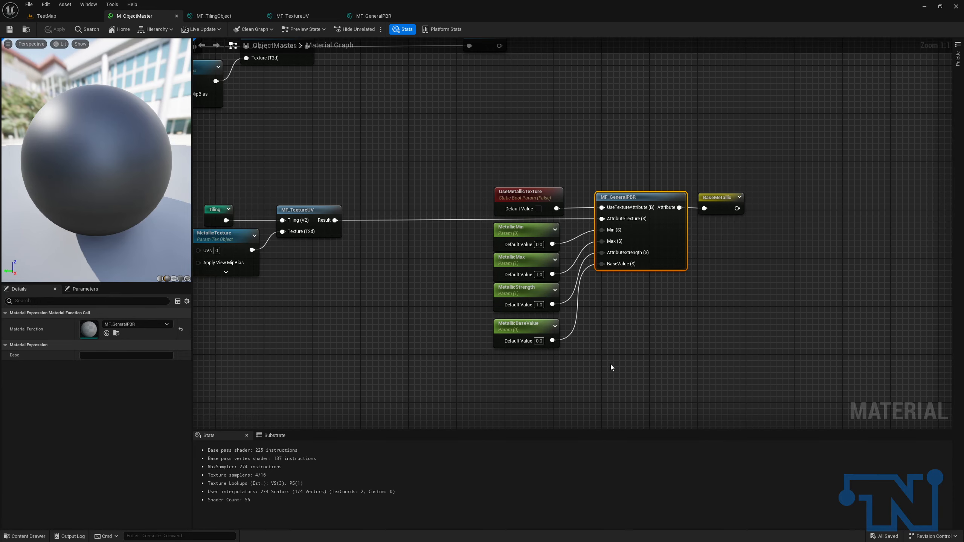
right_click_drag(522, 353, 691, 230)
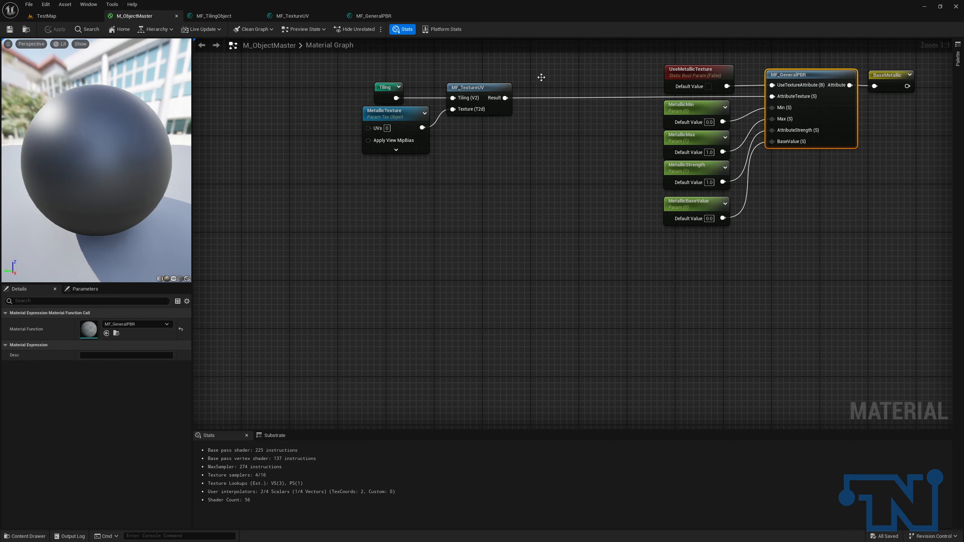
right_click_drag(709, 298, 678, 222)
right_click_drag(631, 252, 776, 518)
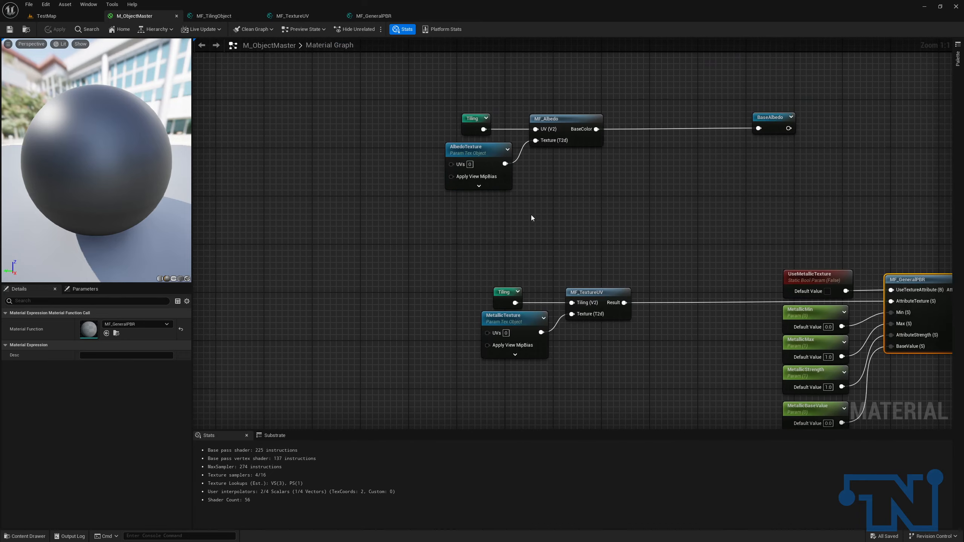
left_click(477, 183)
right_click_drag(493, 239, 497, 40)
key("ctrl+v")
right_click_drag(525, 359, 496, 197)
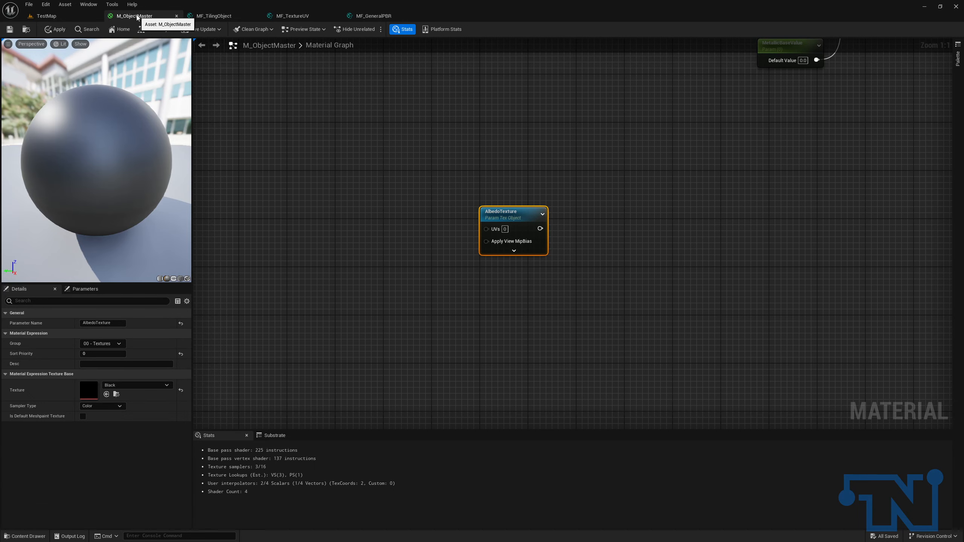
Duplicate the MF_TextureUV material function in the GlobalFunctions folder and name the copy MF_SpecFromBC.
left_click(47, 16)
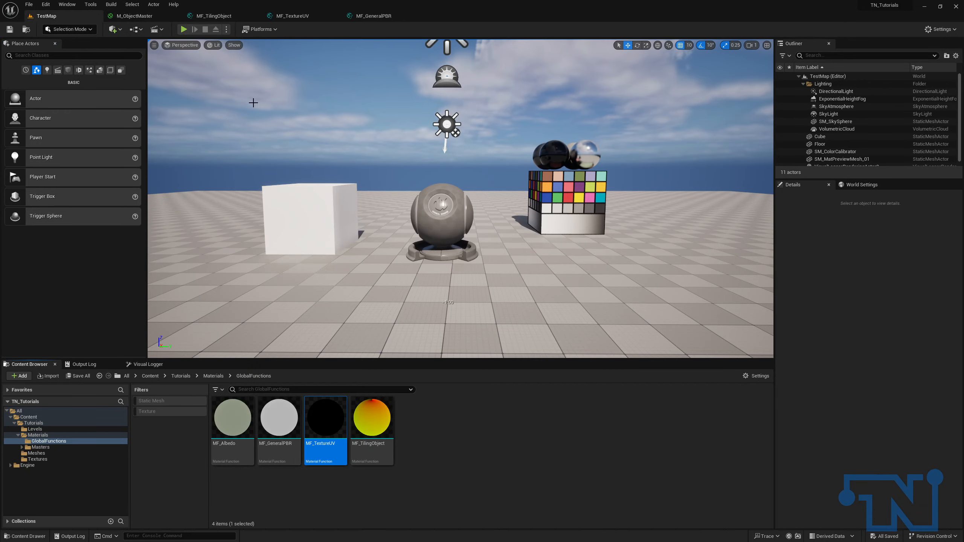
left_click(325, 430)
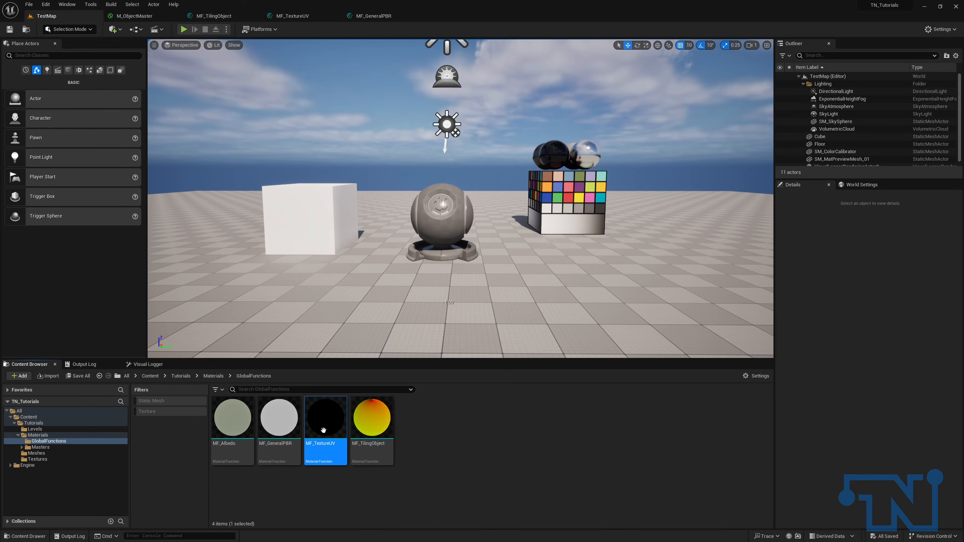
double_click(324, 430)
left_click(46, 15)
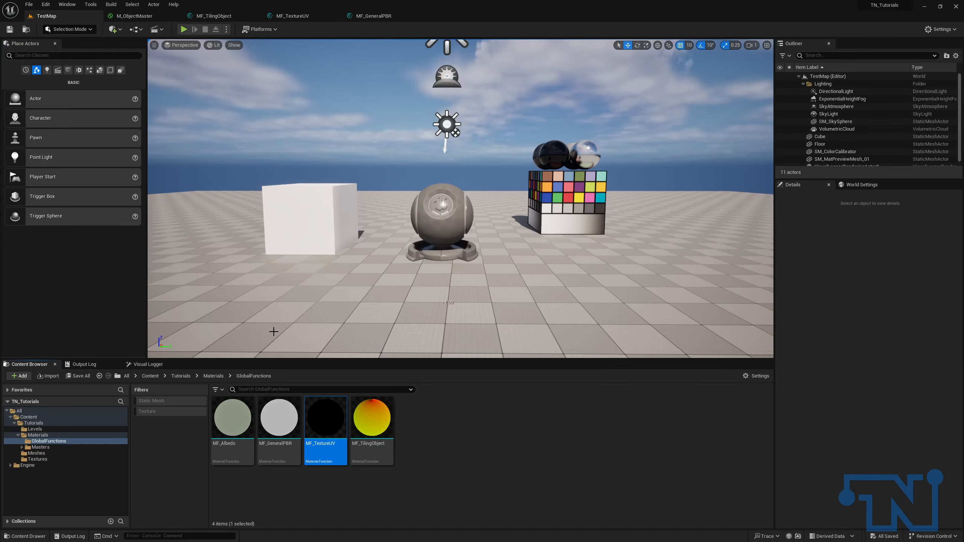
key("ctrl+d")
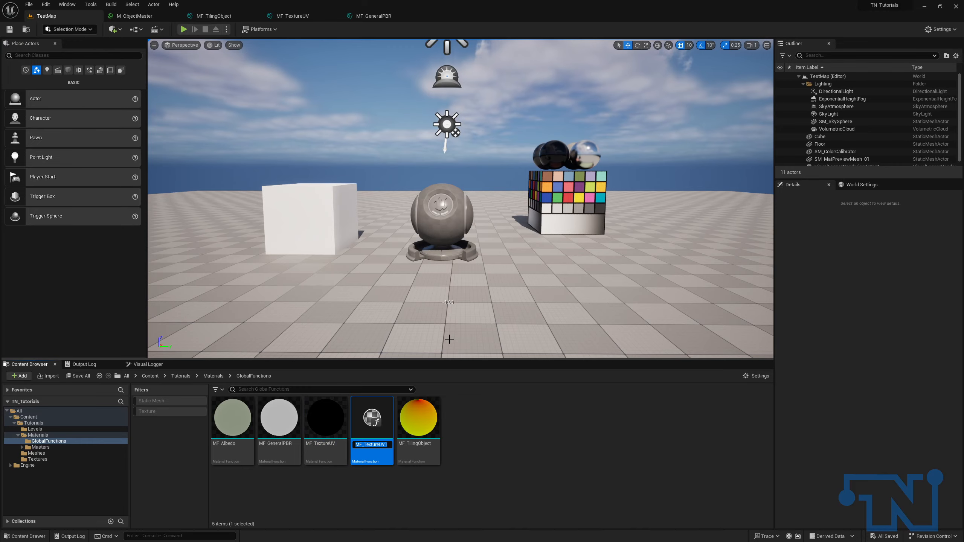
type("<F+S[ec")
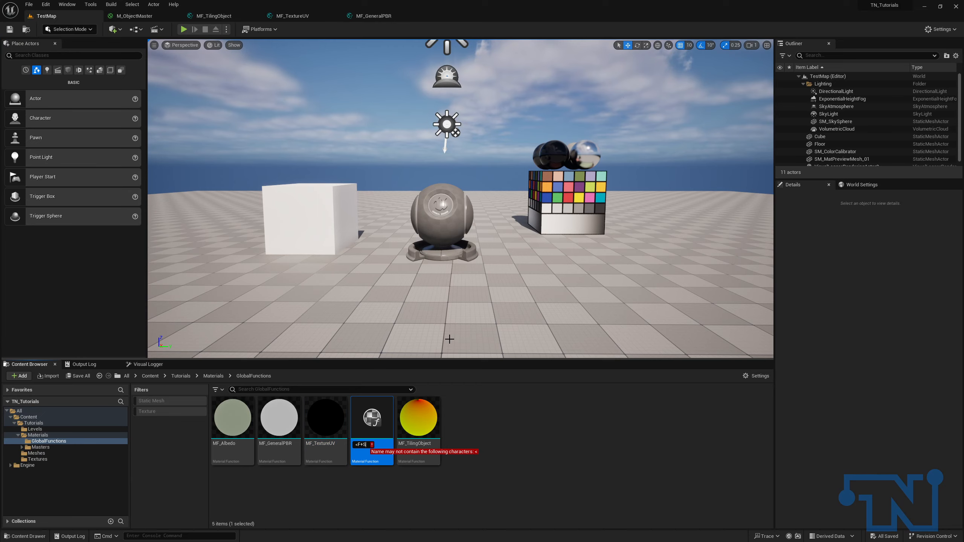
key("BackSpace")
key("BackSpace")
key("BackSpace")
key("BackSpace")
key("BackSpace")
key("BackSpace")
key("BackSpace")
type("MF")
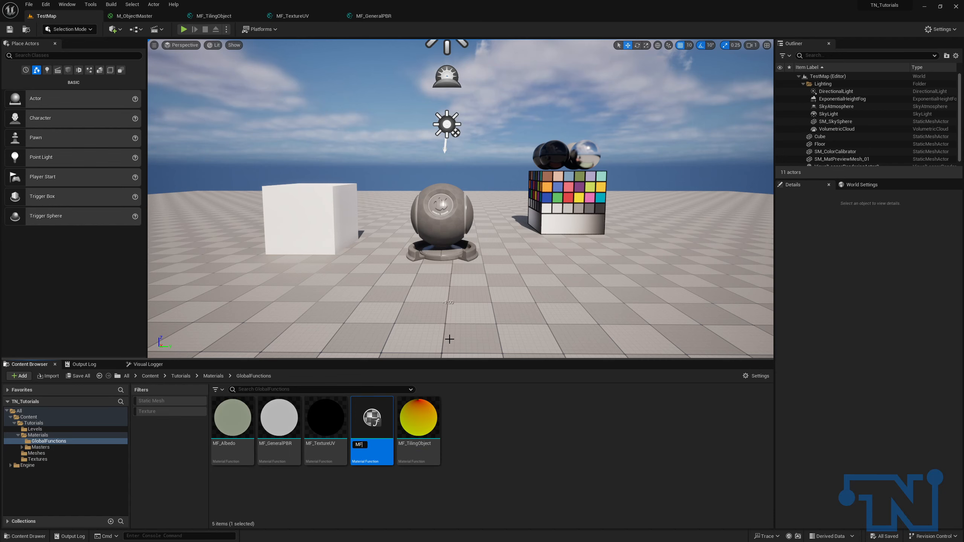
type("_SpecFromBC")
key("Return")
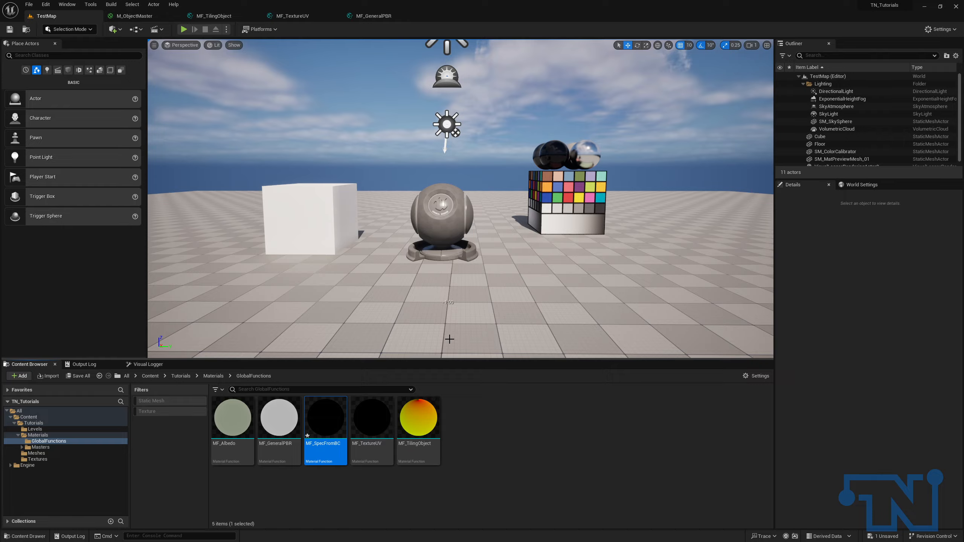
Open MF_SpecFromBC, move the Output Result node farther from the Texture Sample, and save the function.
key("Return")
right_click_drag(449, 338, 575, 366)
mouse_move(557, 264)
left_mouse_down("ctrl")
mouse_move(586, 282)
mouse_move(558, 277)
left_mouse_up("ctrl")
left_click_drag(701, 262, 686, 273)
right_click_drag(686, 273, 817, 264)
left_click_drag(817, 263, 812, 257)
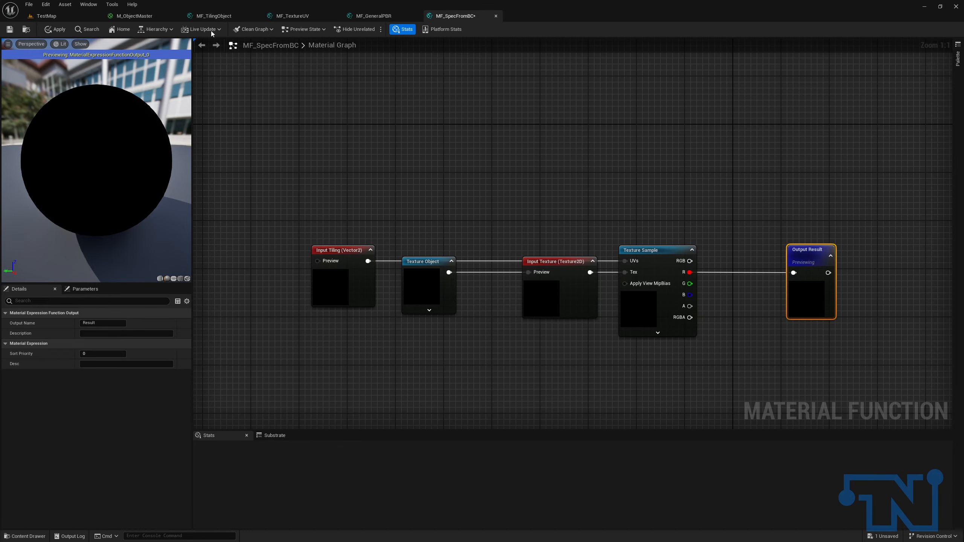
left_click(9, 29)
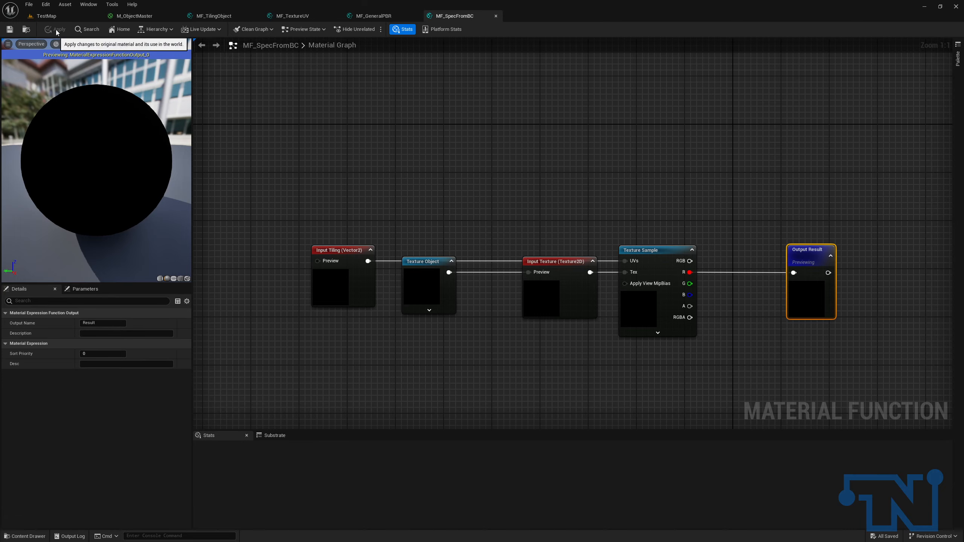
left_click(227, 209)
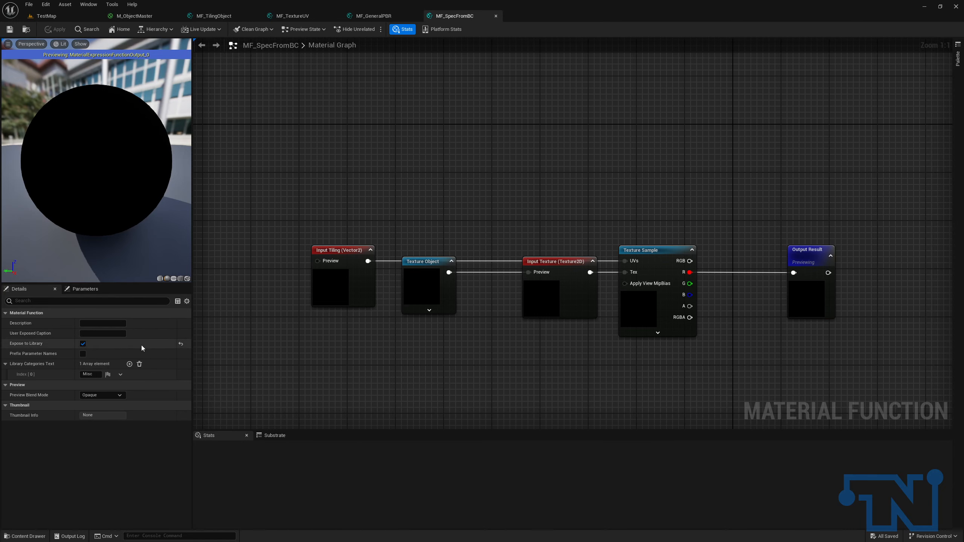
left_click(134, 16)
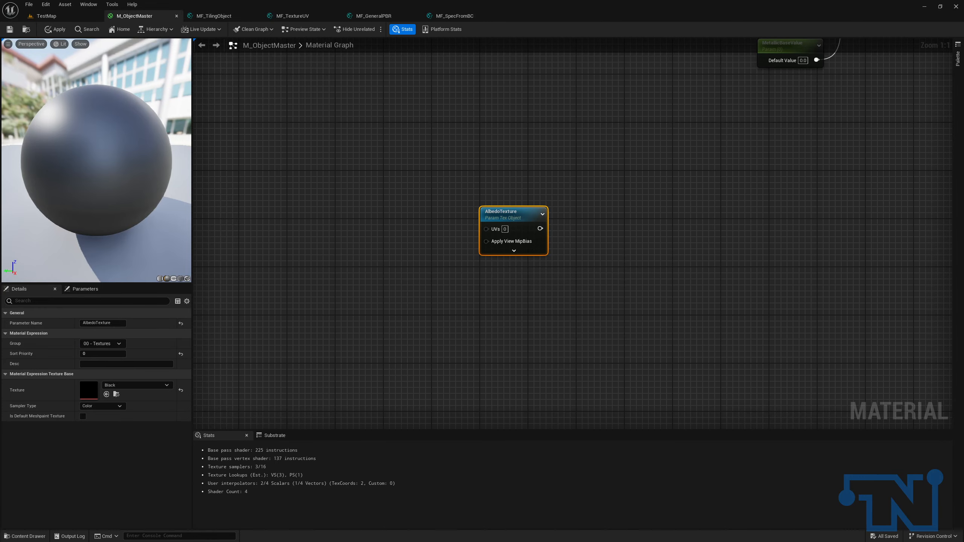
right_click_drag(618, 229, 523, 188)
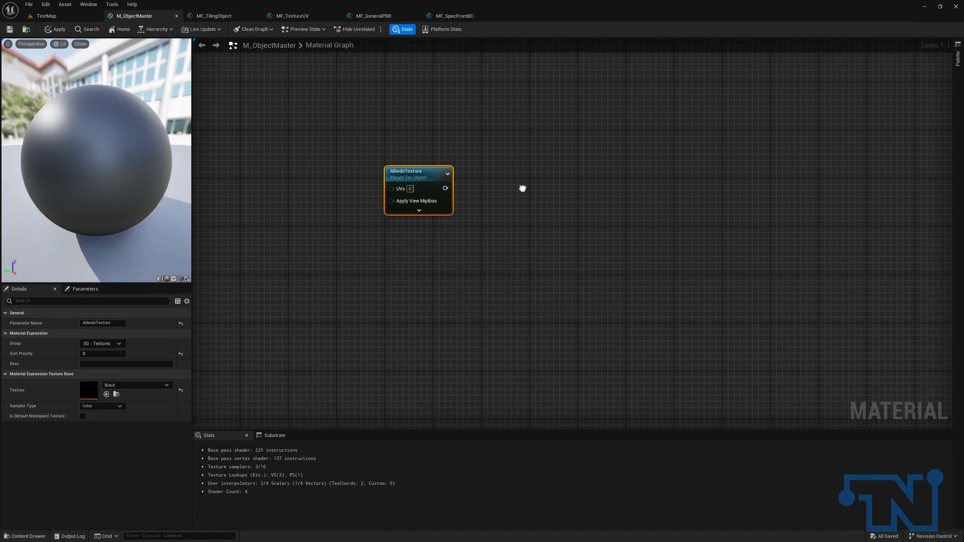
right_click(523, 189)
type("mf_spec")
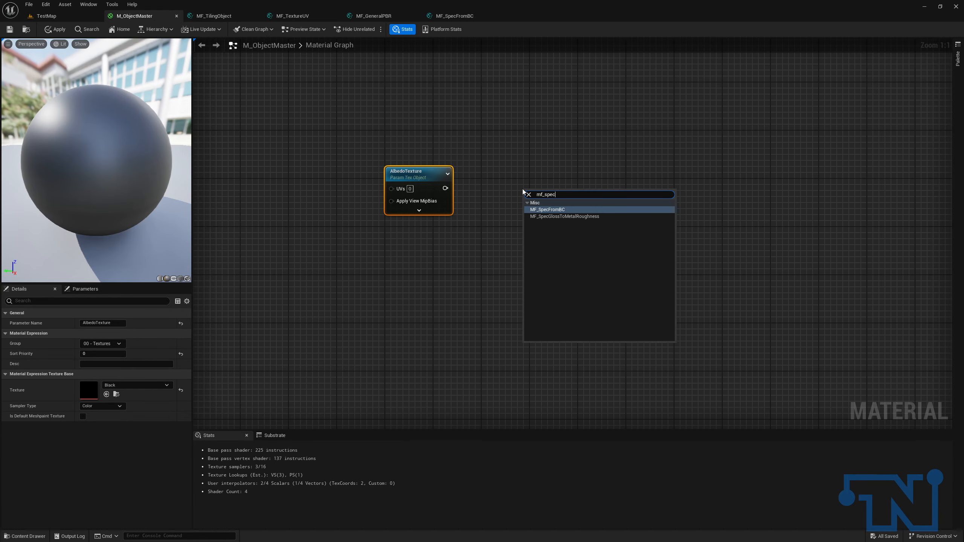
key("Return")
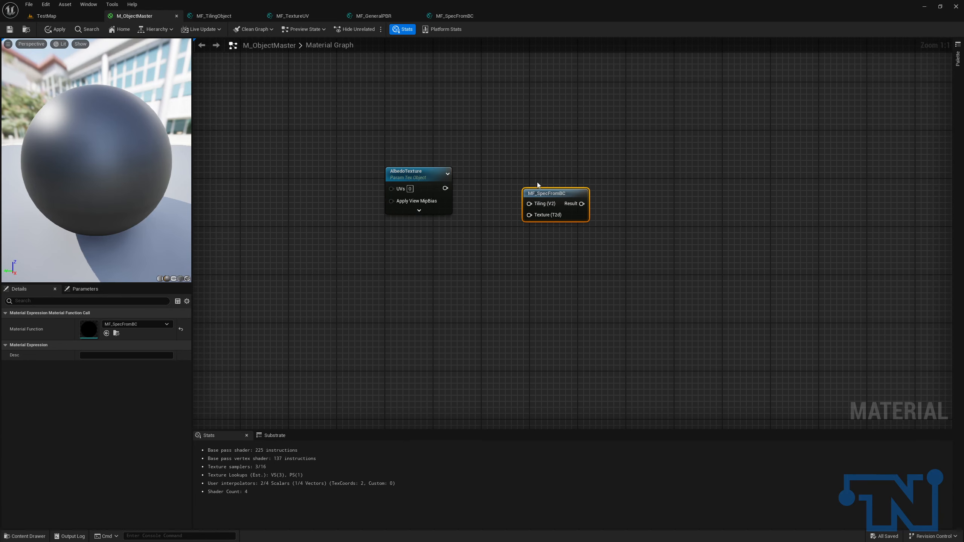
left_click_drag(445, 188, 483, 185)
left_click(536, 145)
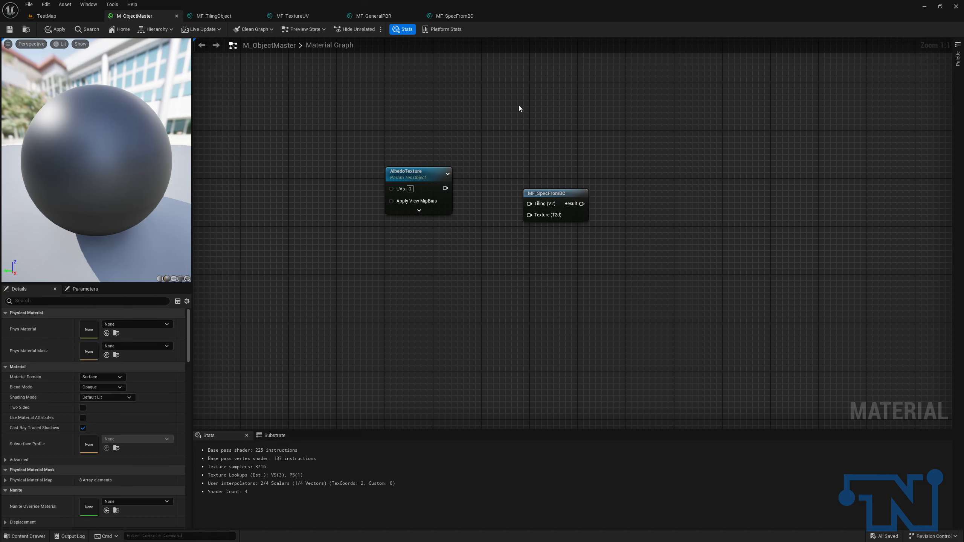
left_click(555, 194)
In MF_SpecFromBC, set the sort priority of the Texture input to 0 and the Tiling input to 1, then apply and save.
left_click(454, 16)
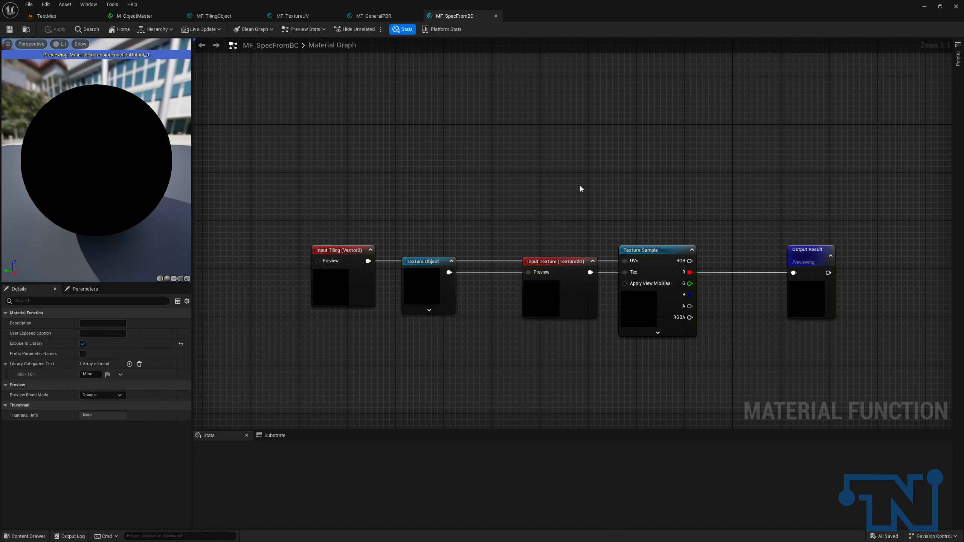
left_click(561, 262)
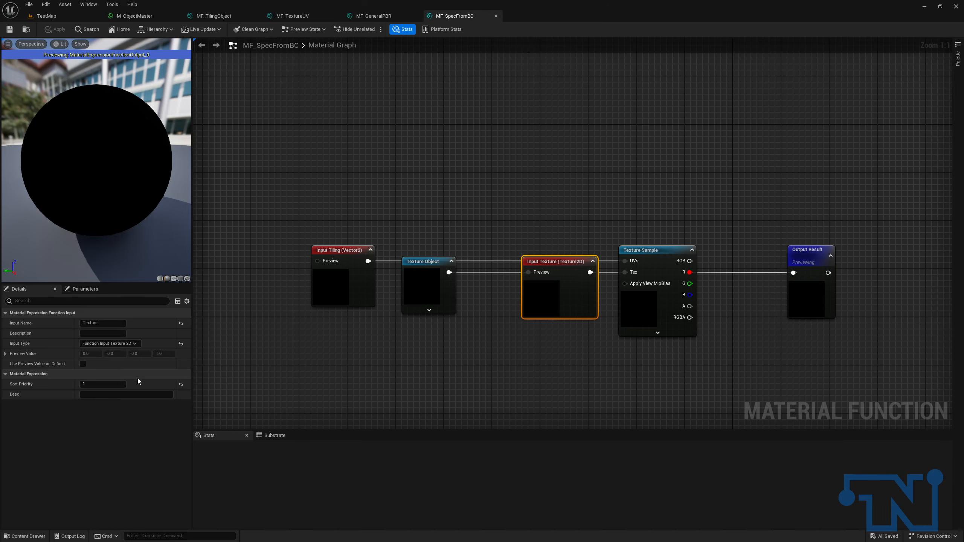
left_click(113, 384)
type("0")
key("Return")
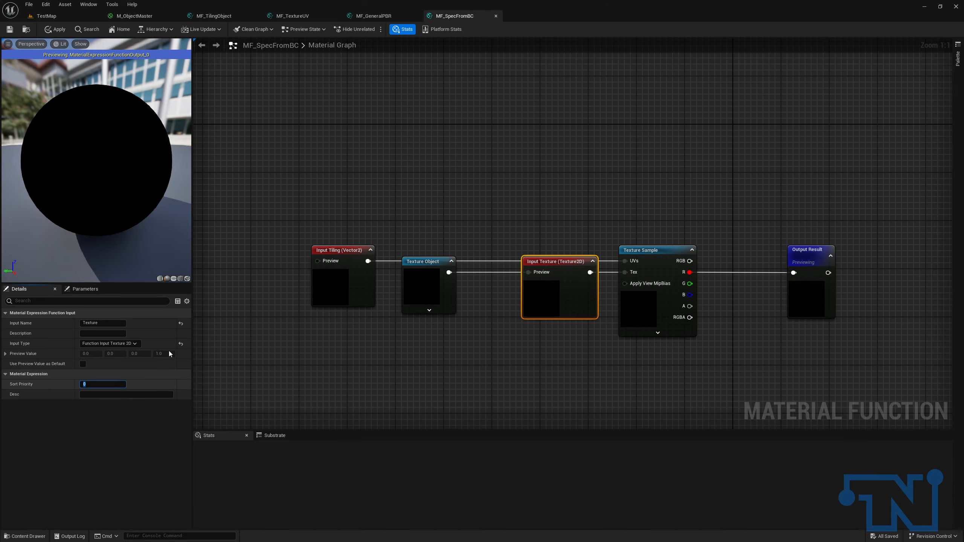
left_click(327, 248)
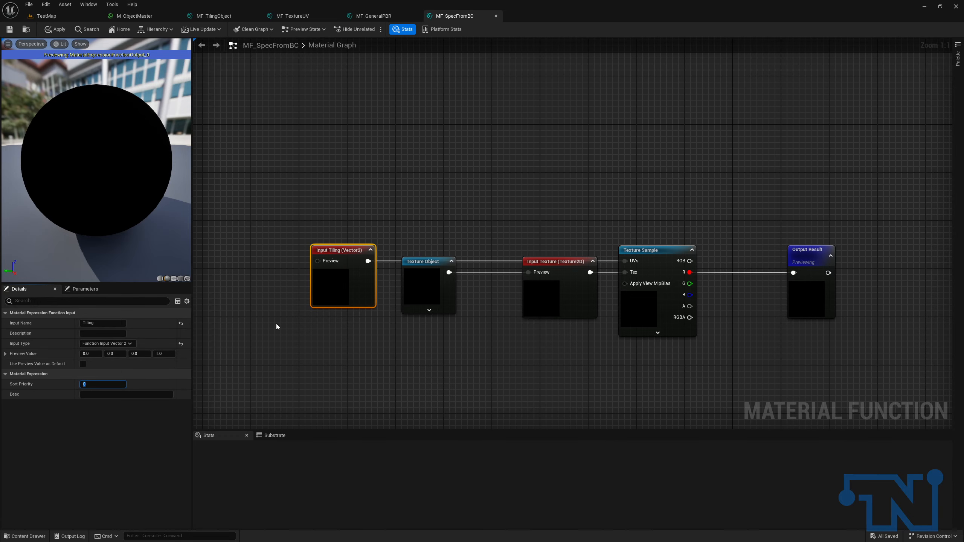
left_click(55, 29)
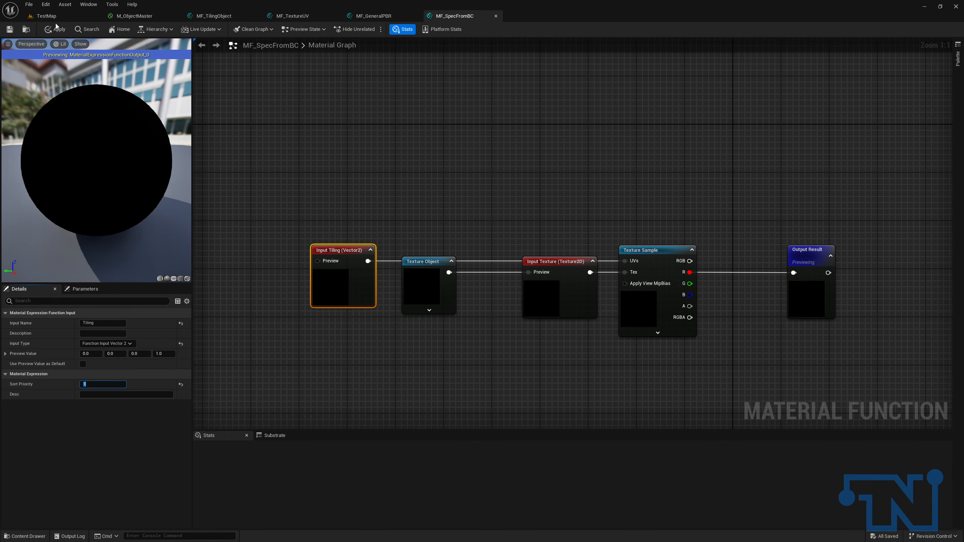
left_click(10, 31)
Add an MF_SpecFromBC node to M_ObjectMaster, connect the copied AlbedoTexture to its Texture input, and align the two nodes.
left_click(135, 16)
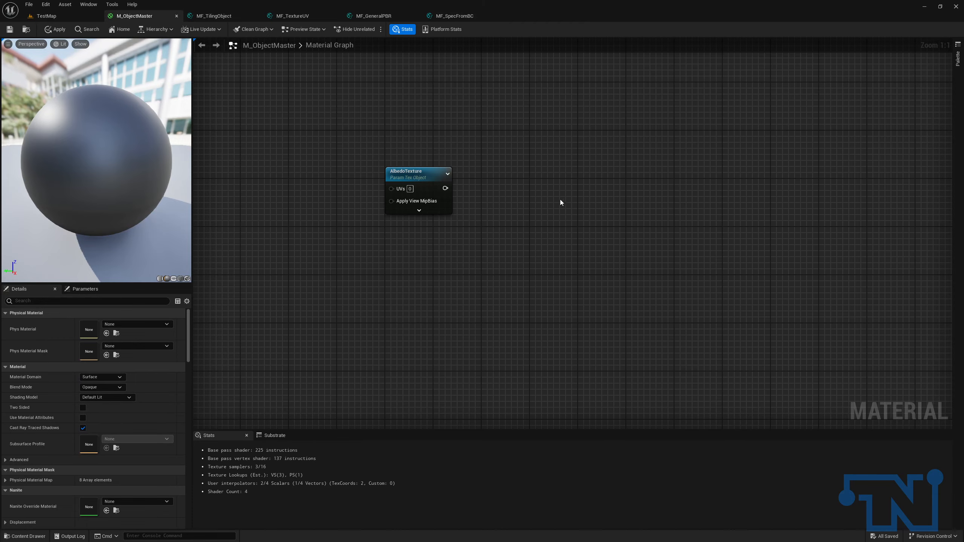
right_click(524, 188)
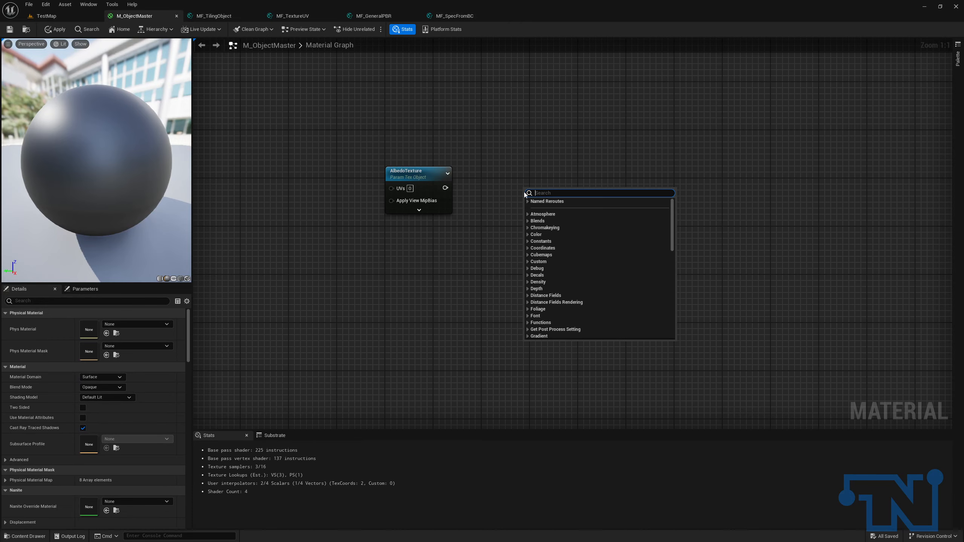
type("mf_til")
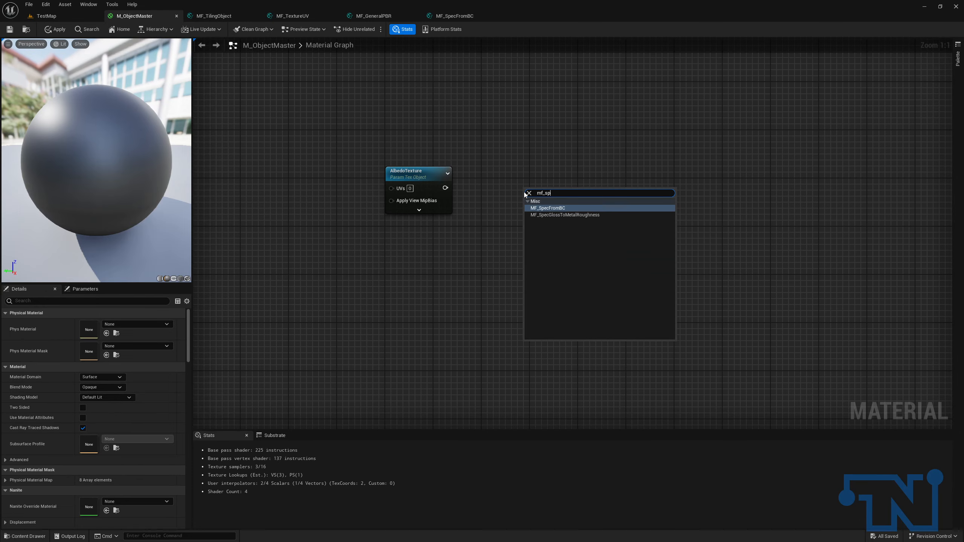
key("Return")
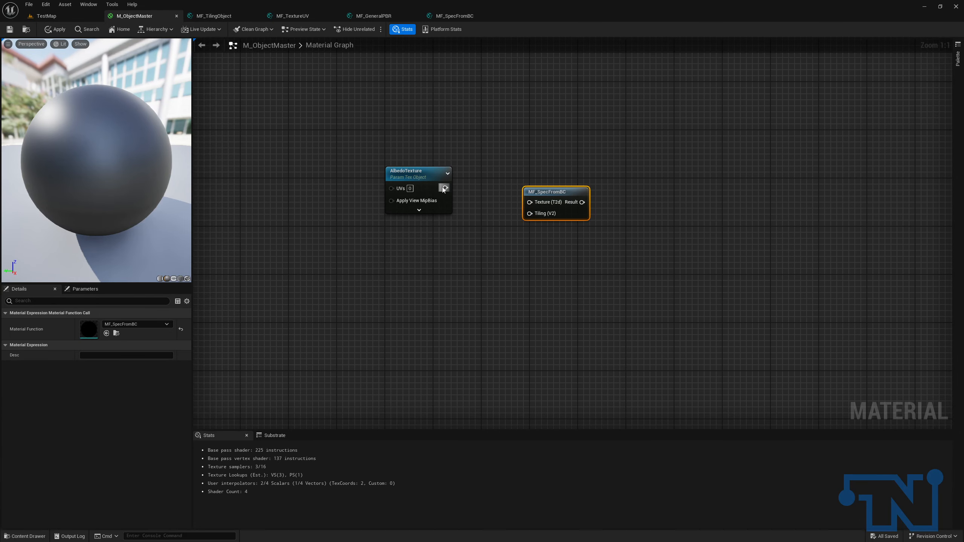
left_click_drag(446, 188, 539, 181)
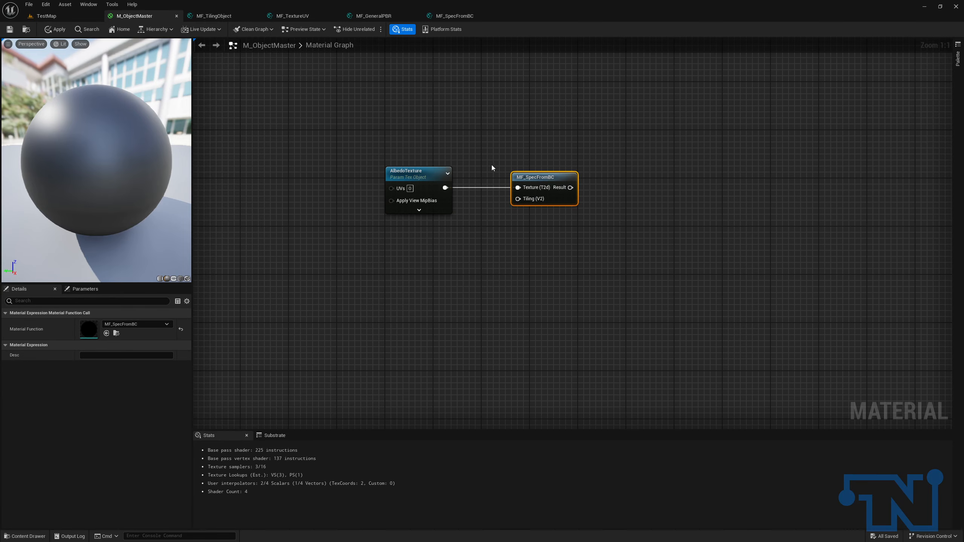
Add a Tiling named reroute usage below AlbedoTexture and connect it to MF_SpecFromBC's Tiling input.
right_click_drag(429, 263, 429, 260)
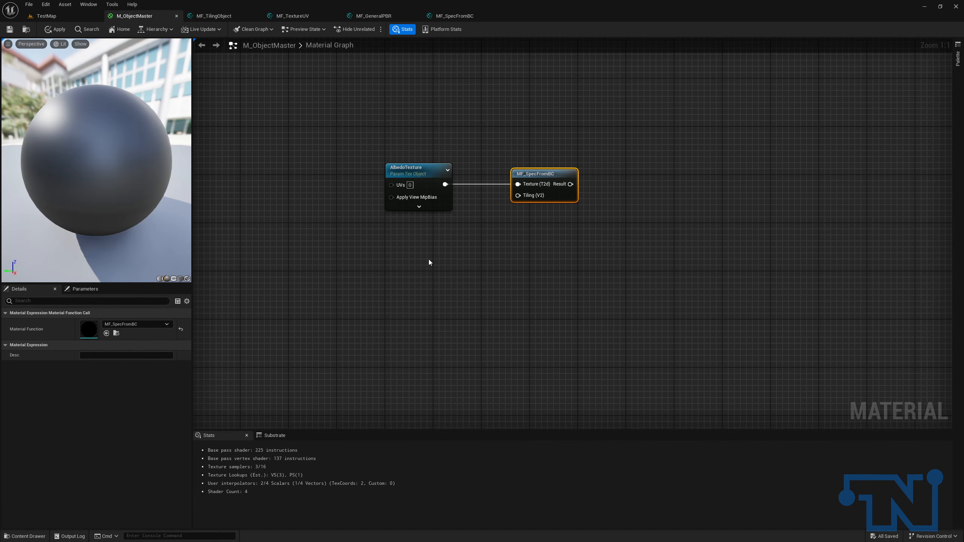
right_click(402, 246)
type("tiling")
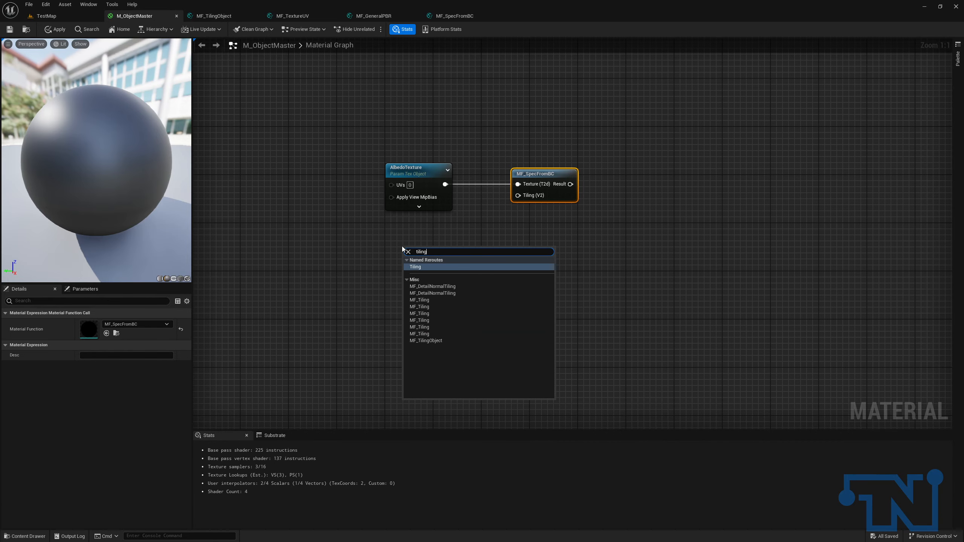
left_click(427, 266)
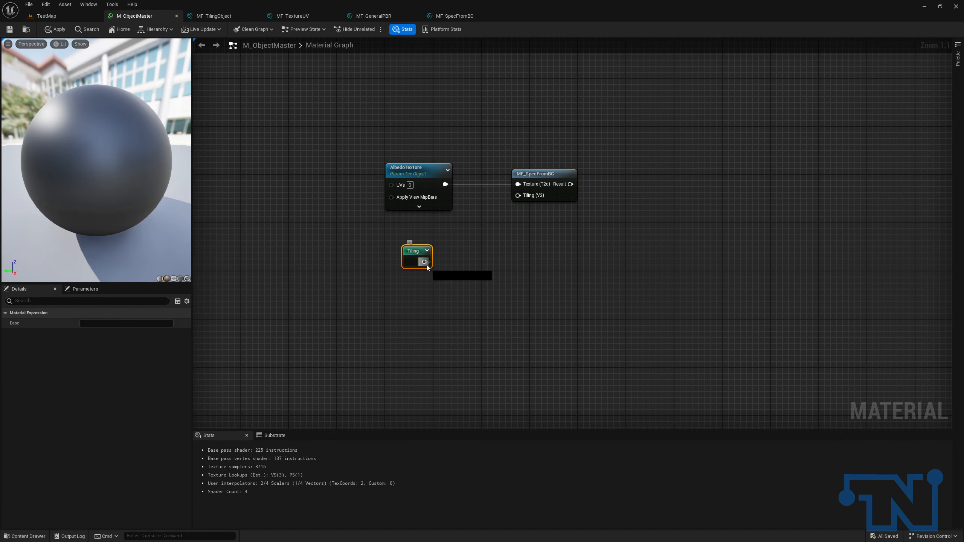
left_click_drag(426, 262, 518, 195)
left_click_drag(413, 249, 420, 238)
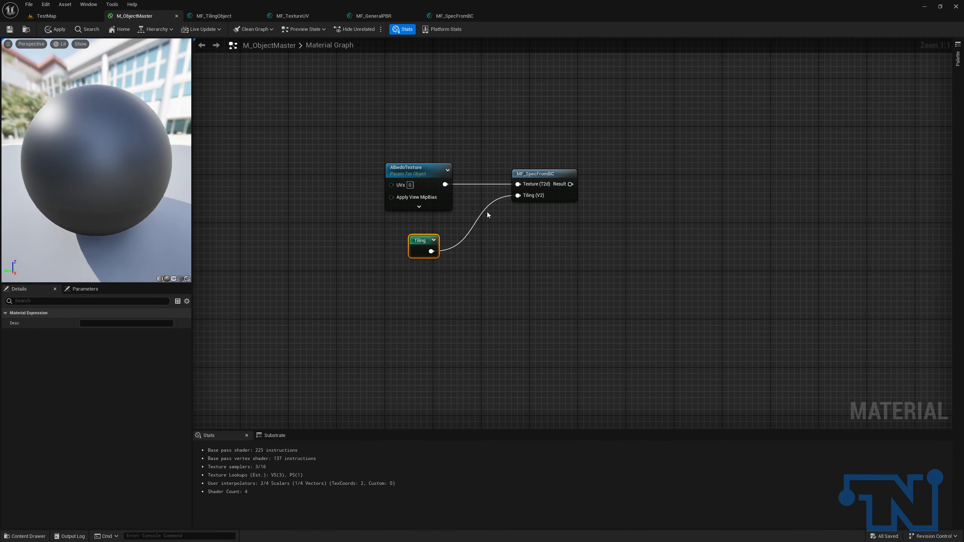
Paste a copy of the AlbedoTexture parameter below the Tiling reroute and rename it SpecularTexture.
right_click_drag(546, 277, 540, 229)
left_click_drag(345, 98, 420, 159)
key("ctrl+c")
key("ctrl+v")
left_click_drag(433, 259, 411, 258)
left_click(104, 322)
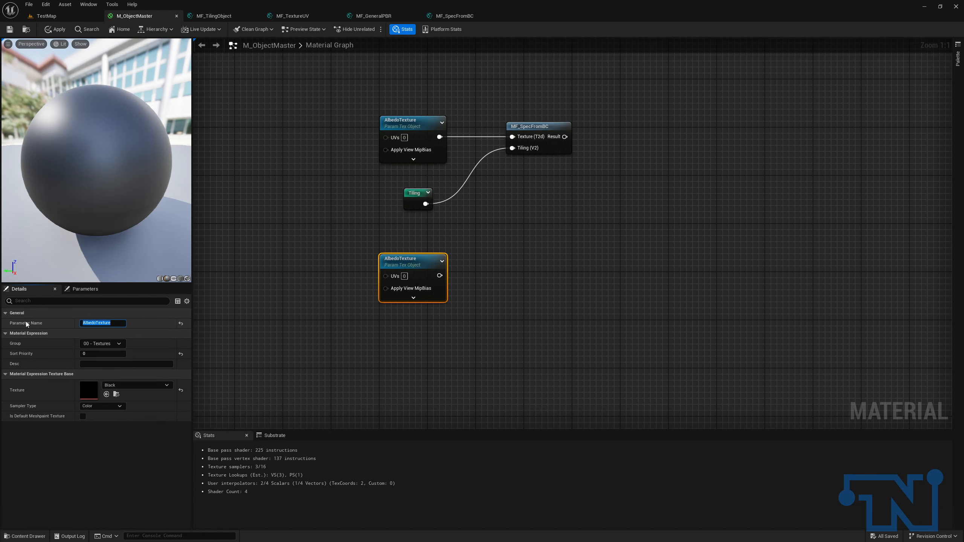
type("Soecy")
key("BackSpace")
key("BackSpace")
key("BackSpace")
key("BackSpace")
type("pecularTexture")
key("Return")
Feed SpecularTexture into the Texture input of a new, aligned MF_TextureUV node and connect the Tiling reroute to its Tiling input.
left_click_drag(440, 275, 497, 272)
type("mftex")
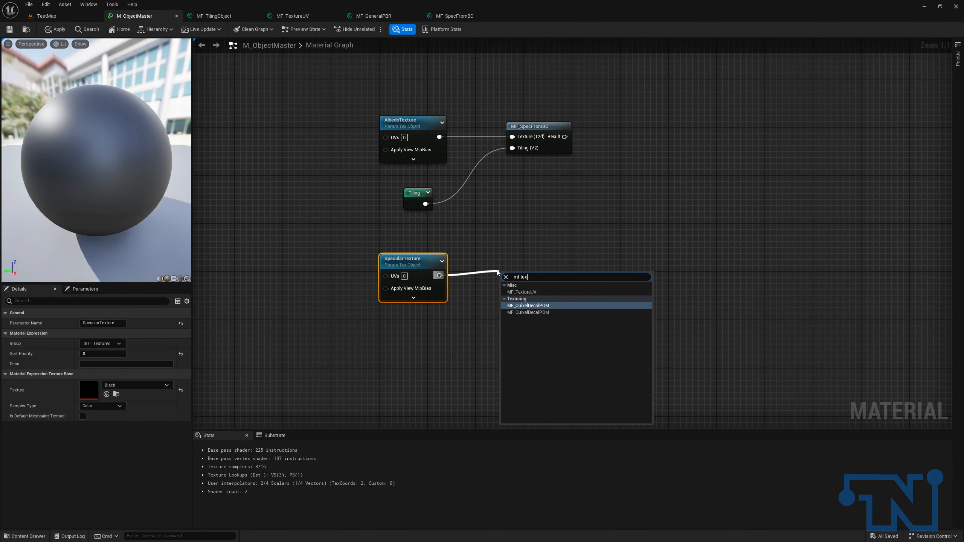
key("Return")
left_click_drag(514, 281, 513, 258)
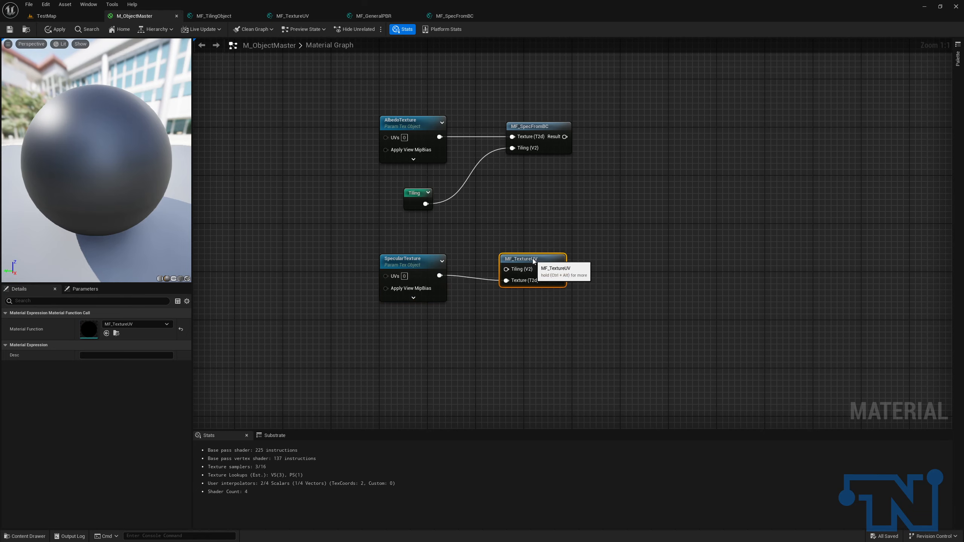
left_click_drag(374, 243, 551, 301)
left_click_drag(426, 203, 506, 263)
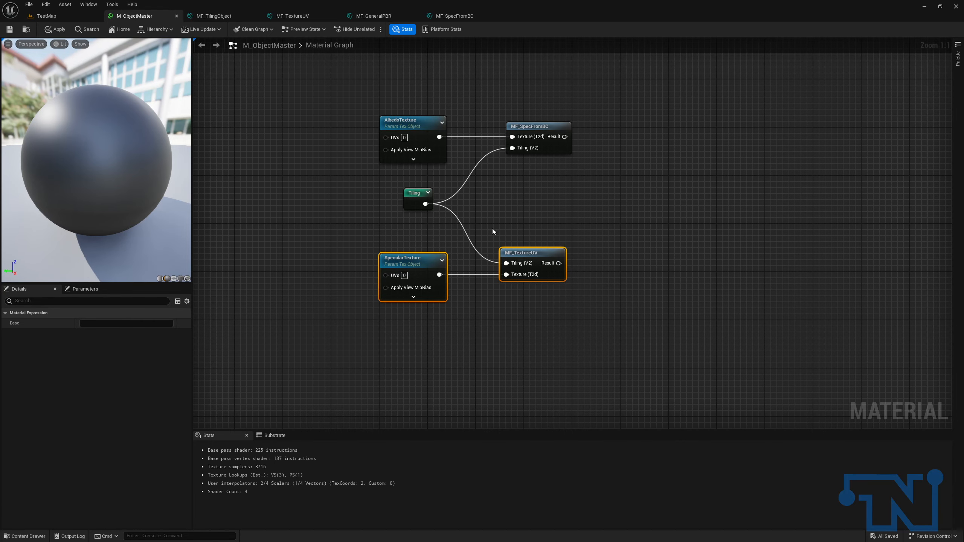
Add a StaticSwitchParameter node beside MF_SpecFromBC and name it UseAlbedoToGetSpecular.
right_click_drag(615, 238, 551, 235)
right_click(577, 147)
type("static swi")
key("Down")
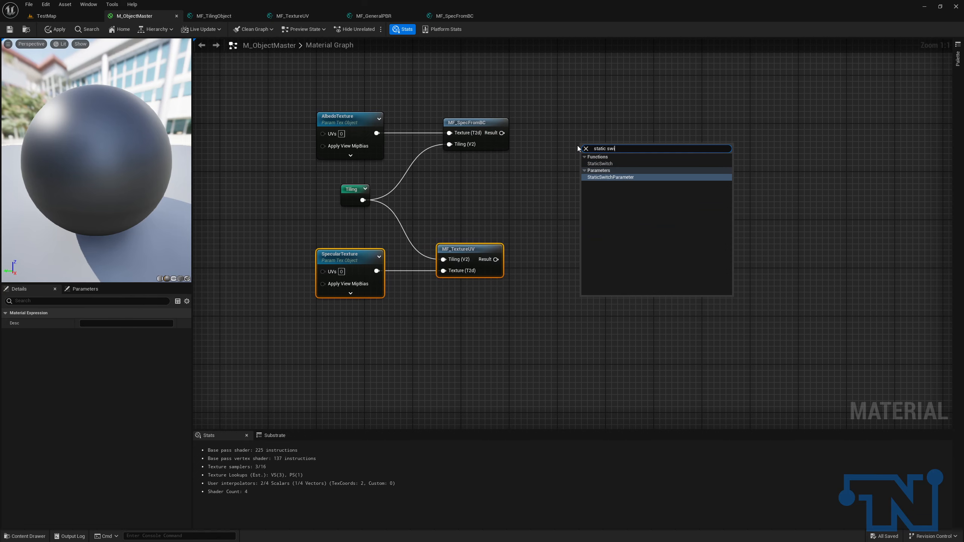
key("Return")
type("UseAl")
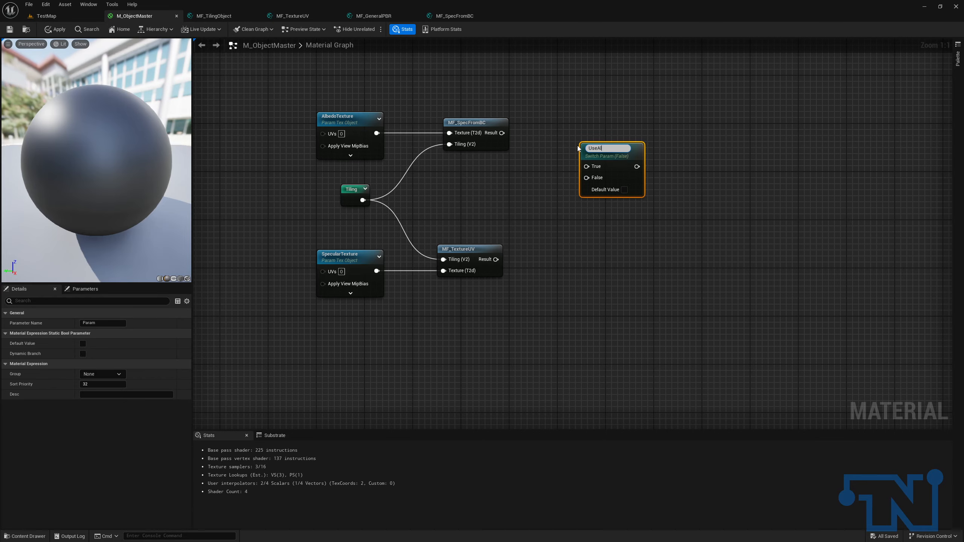
type("tSpecular")
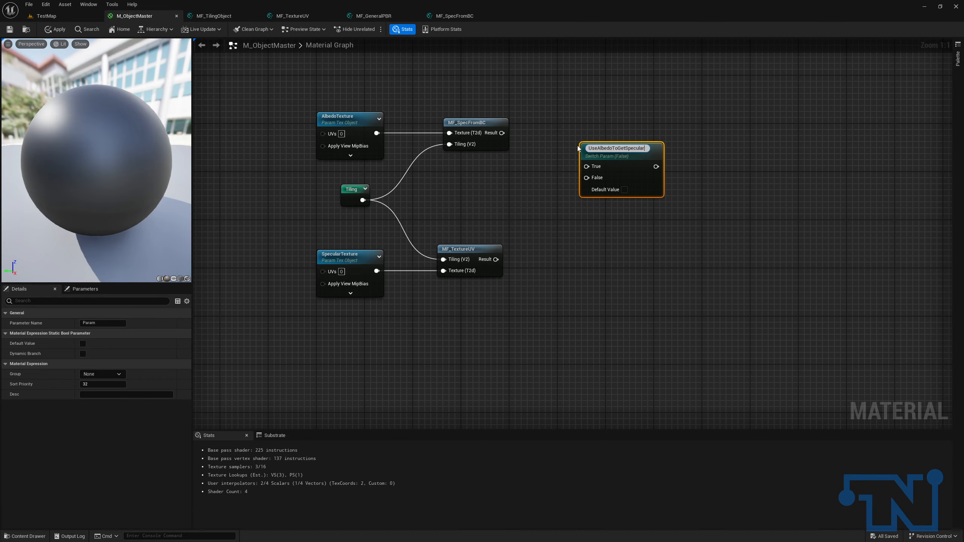
key("Return")
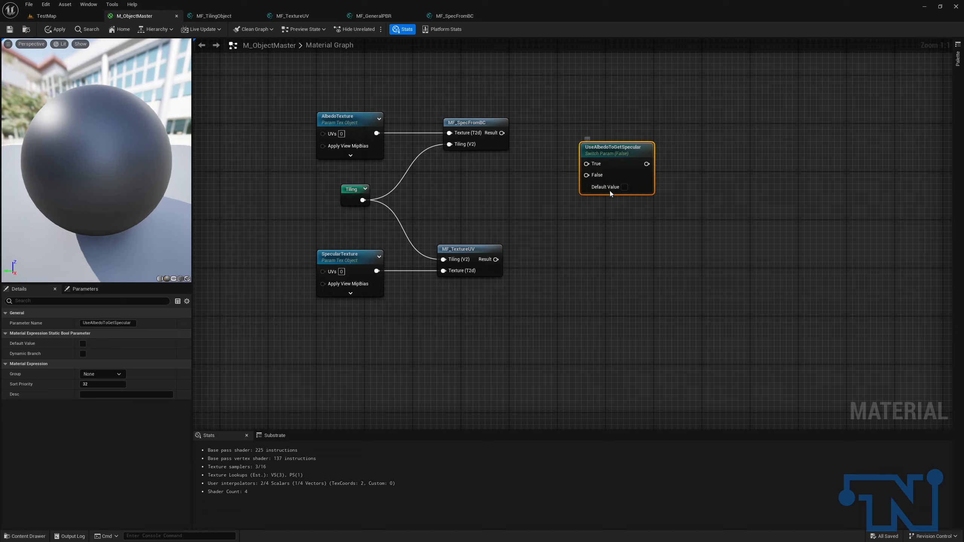
Connect MF_SpecFromBC to the switch's True input and MF_TextureUV to its False input, aligning the switch with MF_SpecFromBC.
left_click_drag(501, 132, 587, 165)
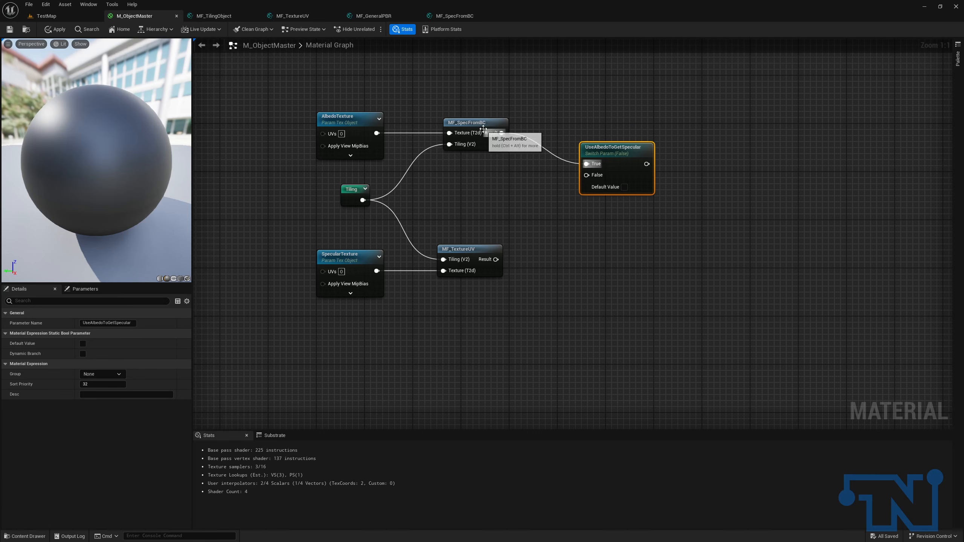
left_click_drag(606, 147, 615, 117)
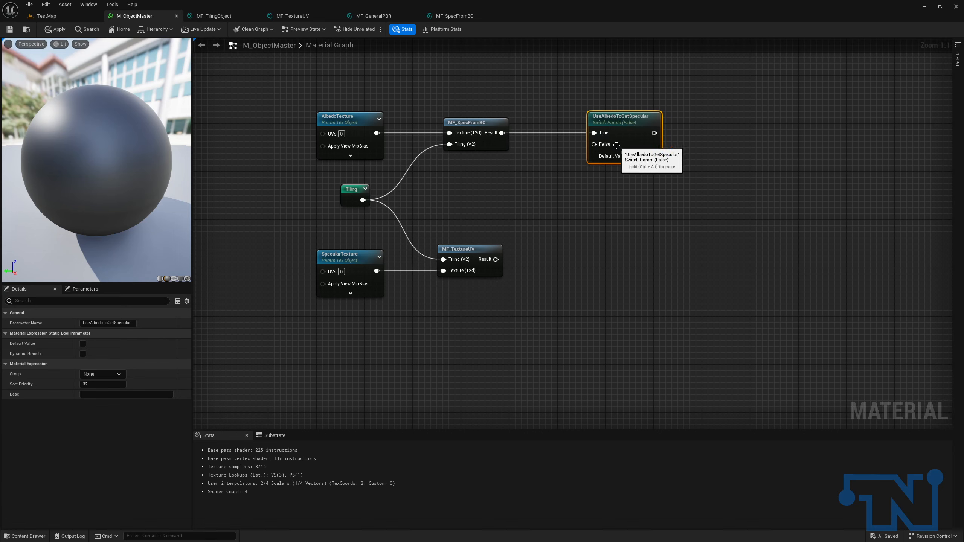
left_click_drag(496, 260, 595, 145)
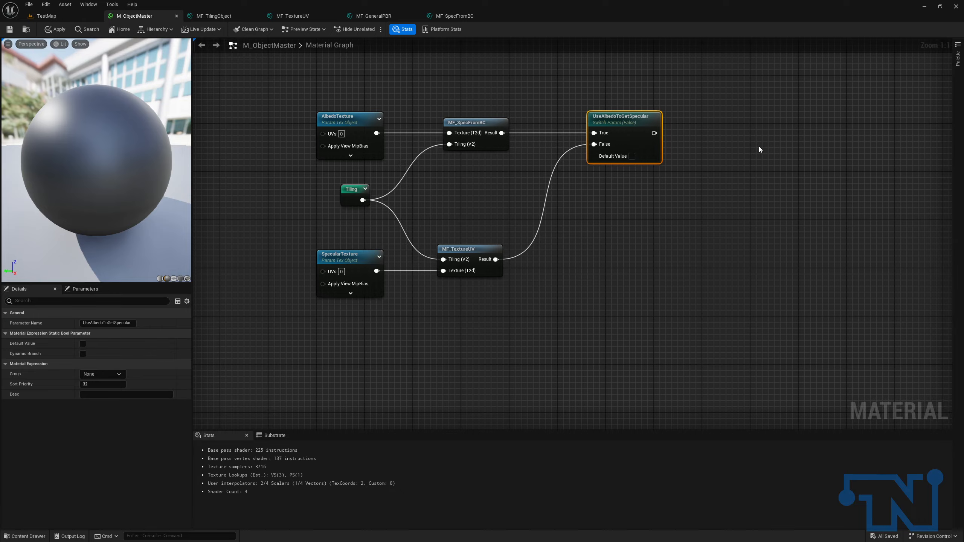
Add an MF_GeneralPBR node after UseAlbedoToGetSpecular and feed the switch's output into its AttributeTexture input.
right_click_drag(885, 222, 597, 312)
right_click_drag(659, 209, 769, 60)
right_click_drag(625, 231, 558, 248)
left_click_drag(531, 250, 607, 239)
type("mf glob")
key("BackSpace")
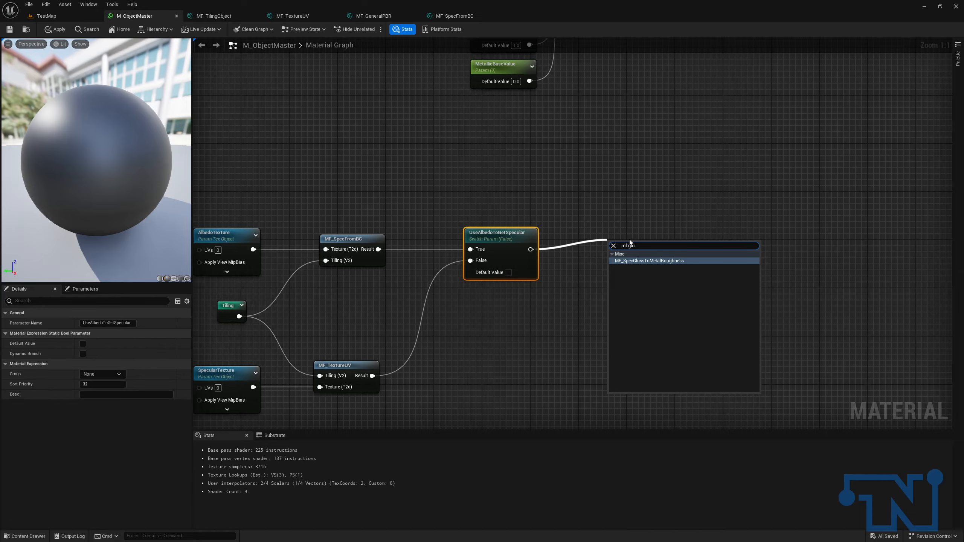
type("b")
key("BackSpace")
key("BackSpace")
key("BackSpace")
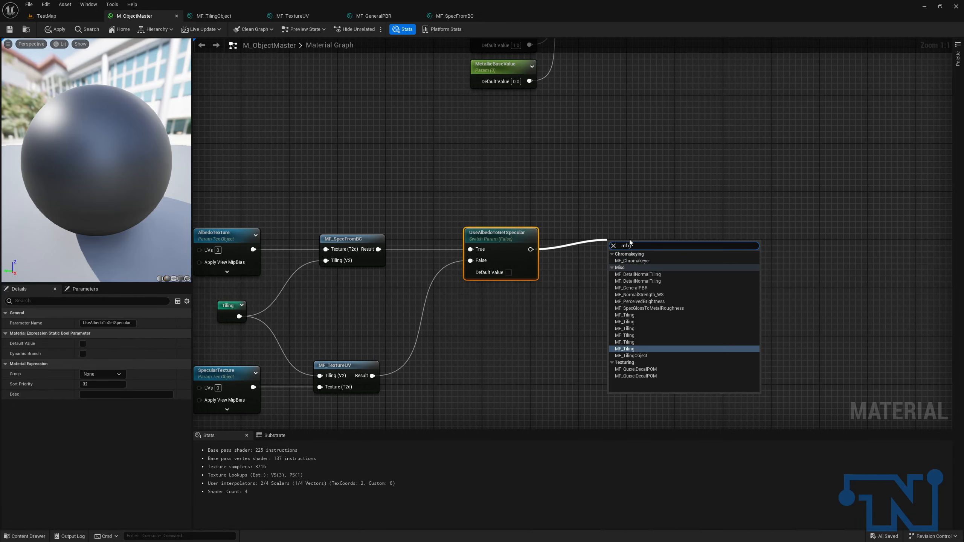
type("en")
key("Return")
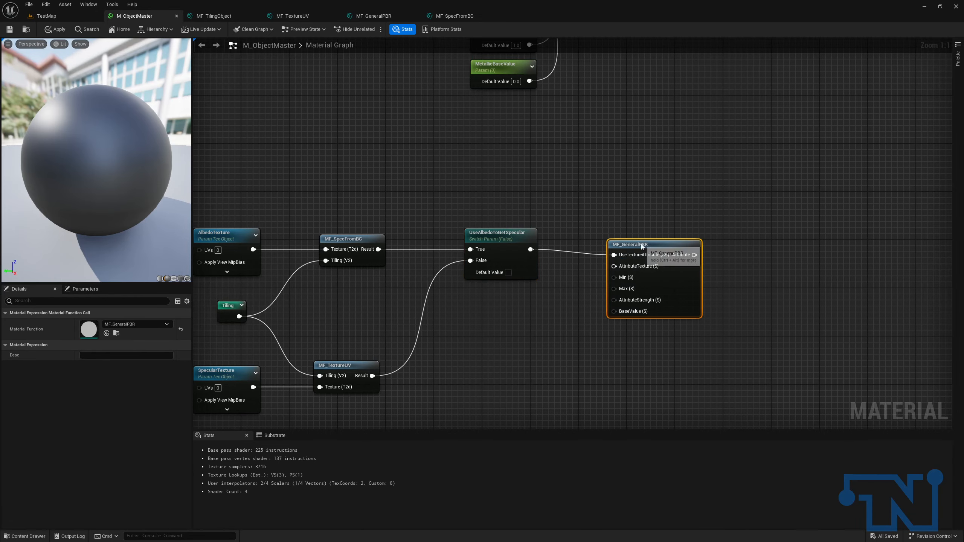
left_click_drag(621, 249, 652, 230, "ctrl")
Duplicate the five metallic parameter nodes and place the copies between UseAlbedoToGetSpecular and the new MF_GeneralPBR.
right_click_drag(652, 231, 664, 405)
left_click_drag(429, 61, 524, 246)
key("ctrl+c")
right_click_drag(553, 286, 518, 88)
key("ctrl+v")
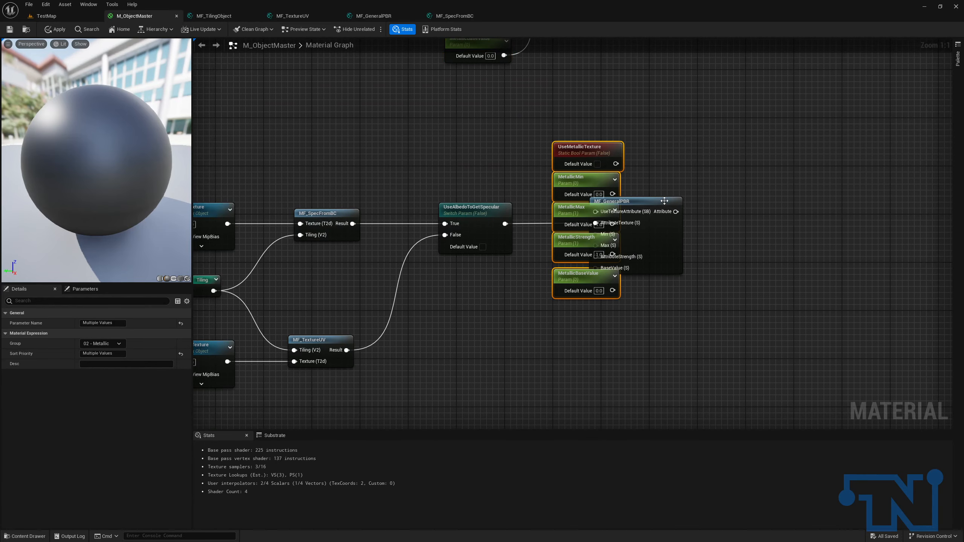
key("Left")
key("Left")
key("Left")
key("Left")
key("Left")
left_click_drag(646, 202, 682, 202)
left_click_drag(547, 122, 553, 290)
left_click_drag(574, 149, 586, 198)
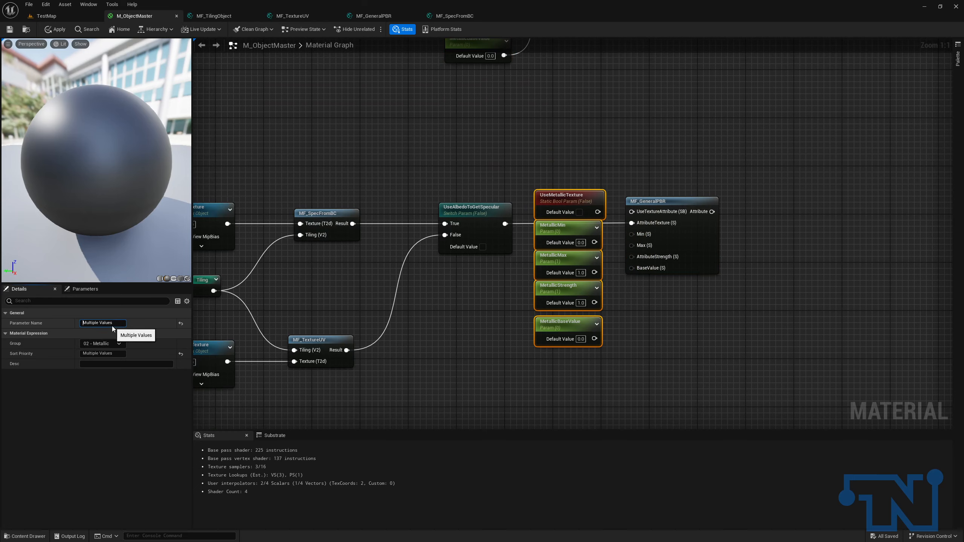
Rename the UseMetallicTexture copy UseSpecularTexture, set its group to 03 - Specular, and connect it to MF_GeneralPBR's UseTextureAttribute input.
left_click(515, 188)
left_click(562, 195)
left_click(108, 323)
type("UseSpecularTexture")
key("Return")
left_click(103, 374)
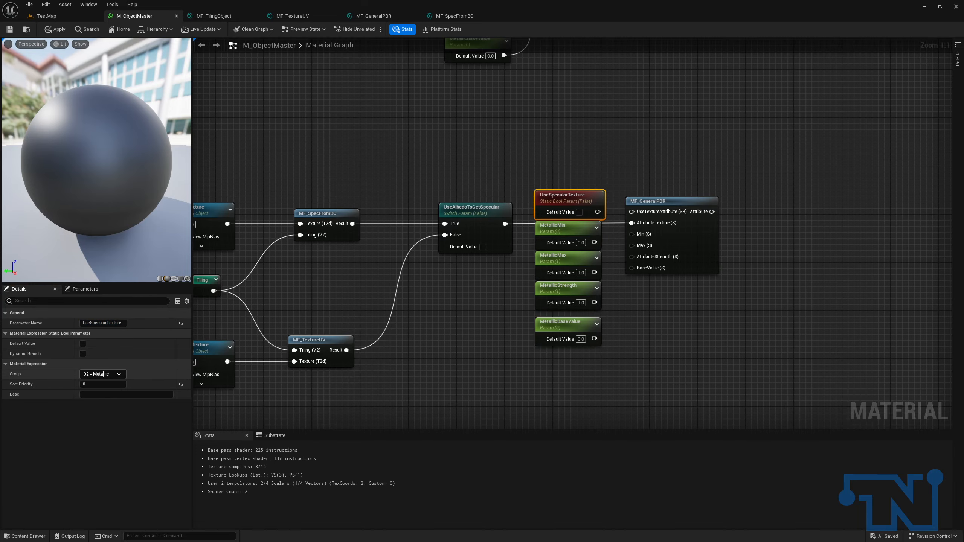
left_click_drag(89, 374, 110, 374)
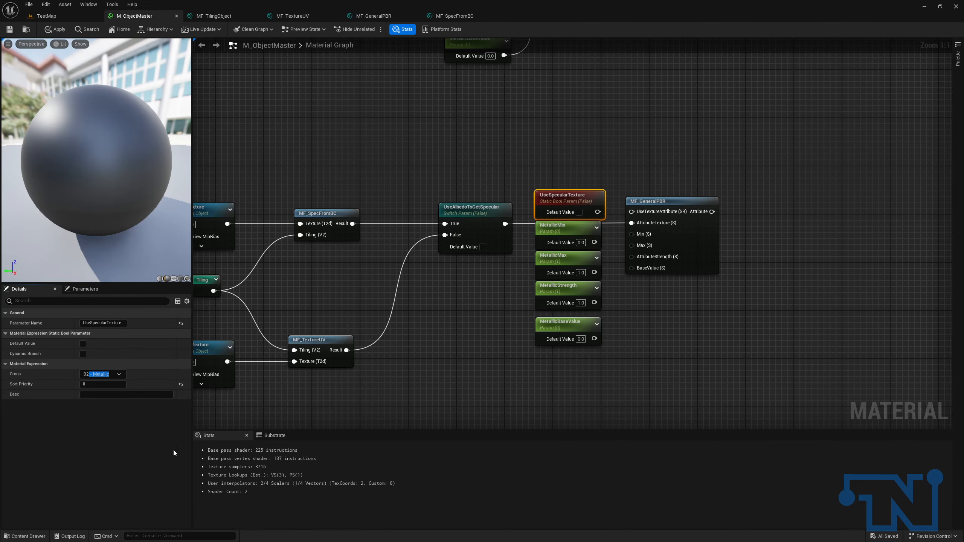
left_click(90, 374)
key("ctrl+a")
type("03 - Specular")
left_click_drag(597, 212, 634, 212)
Rename the MetallicMin copy SpecularMin and assign it to the 03 - Specular group.
left_click(574, 236)
left_click(102, 323)
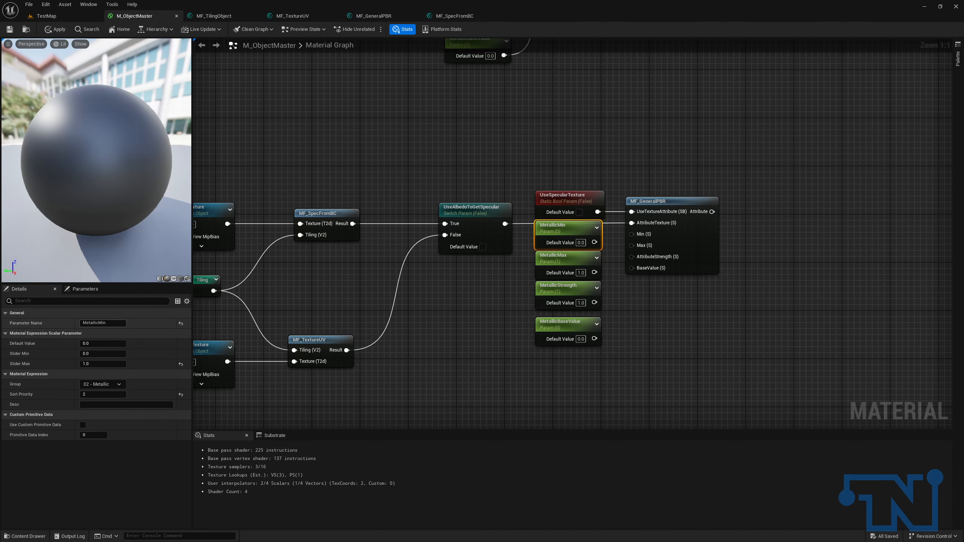
type("Min")
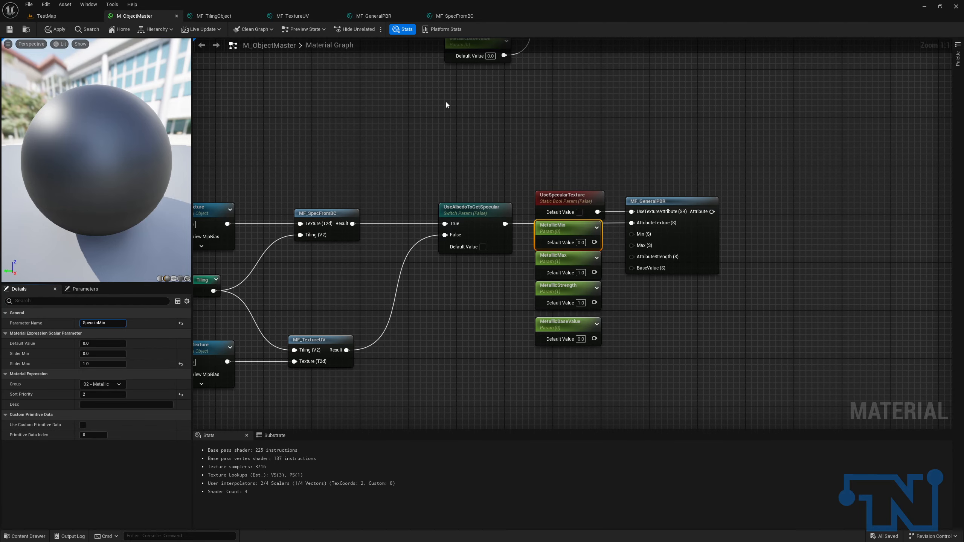
type("r")
key("Return")
left_click(116, 385)
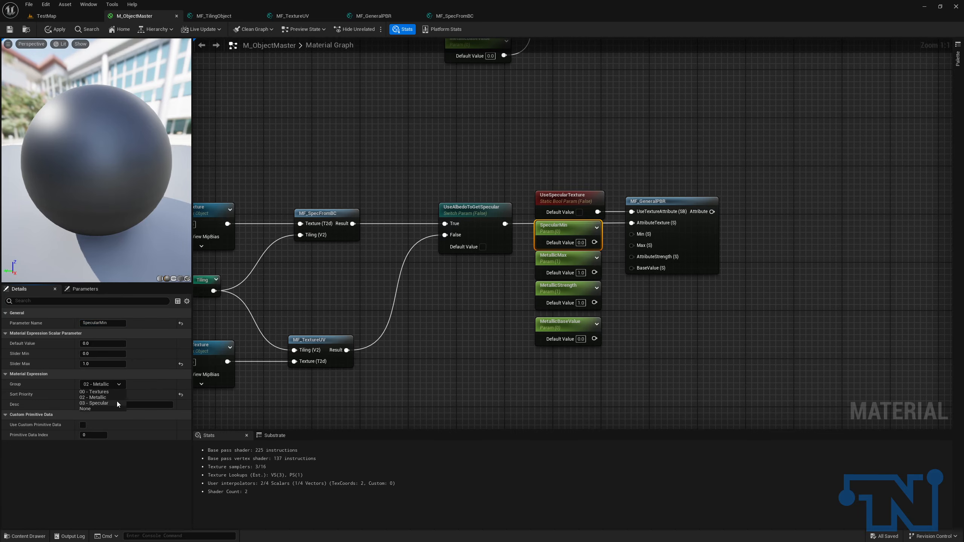
left_click(117, 402)
Copy the MetallicMax, MetallicStrength and MetallicBaseValue nodes into a new Notepad document as text.
left_click_drag(580, 382, 546, 266)
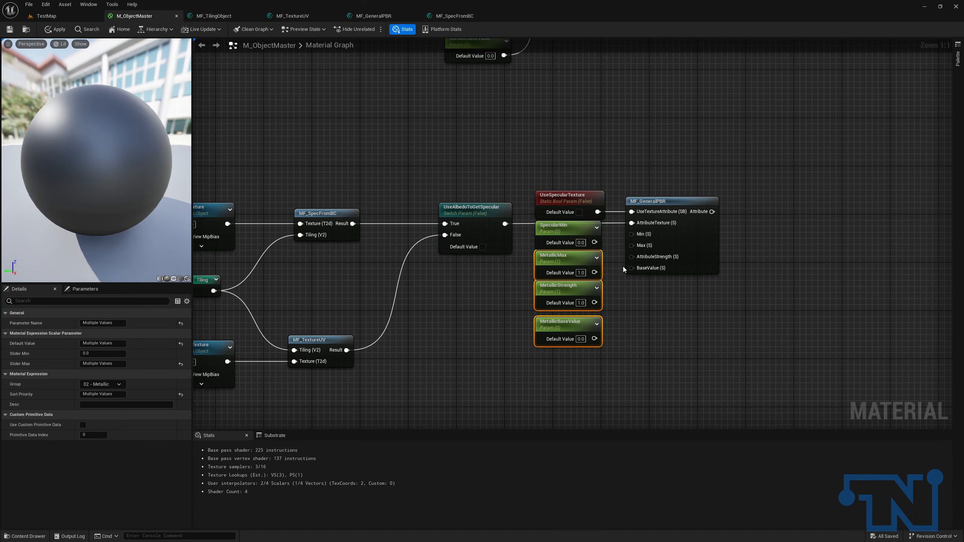
key("super")
type("notepad")
key("Return")
key("ctrl+v")
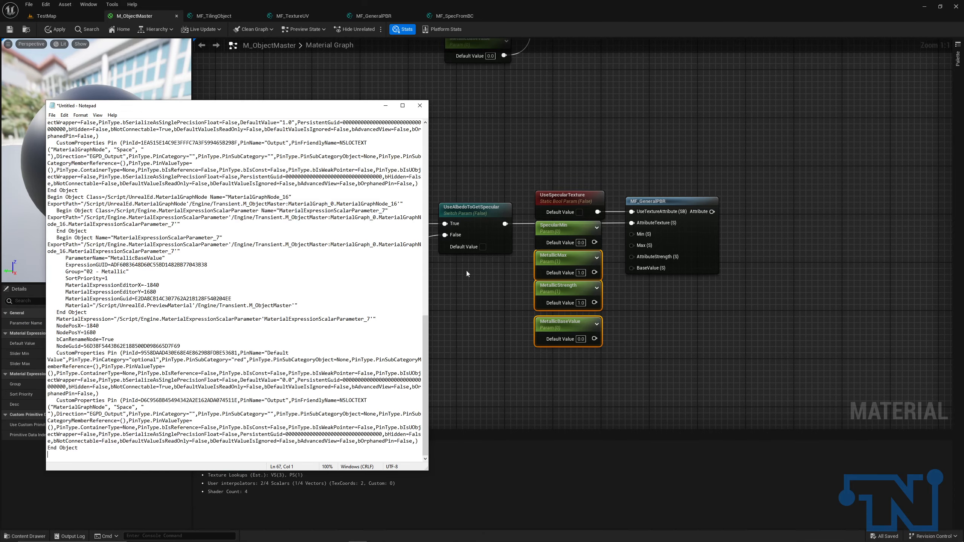
Replace every occurrence of Metallic with Specular in the pasted node text.
scroll(266, 266, "up", 15)
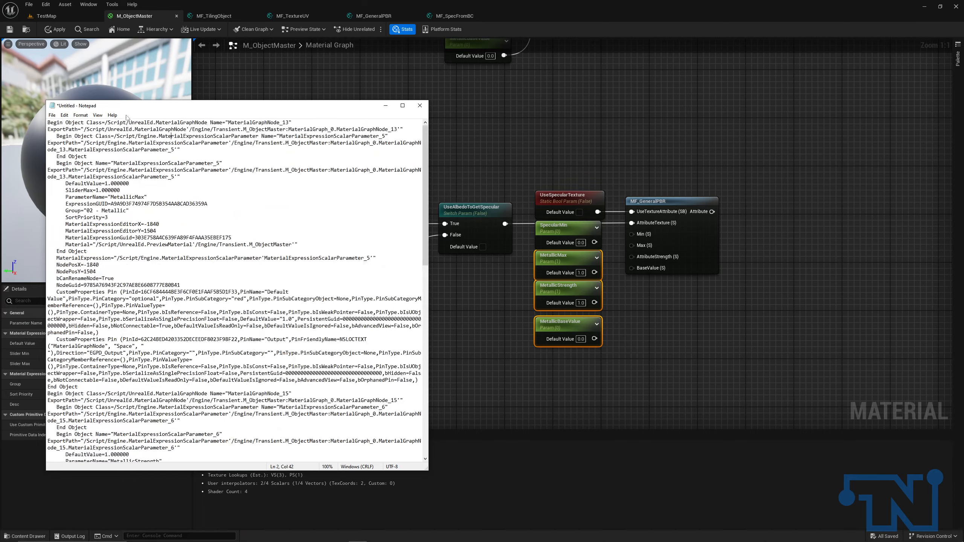
left_click(63, 115)
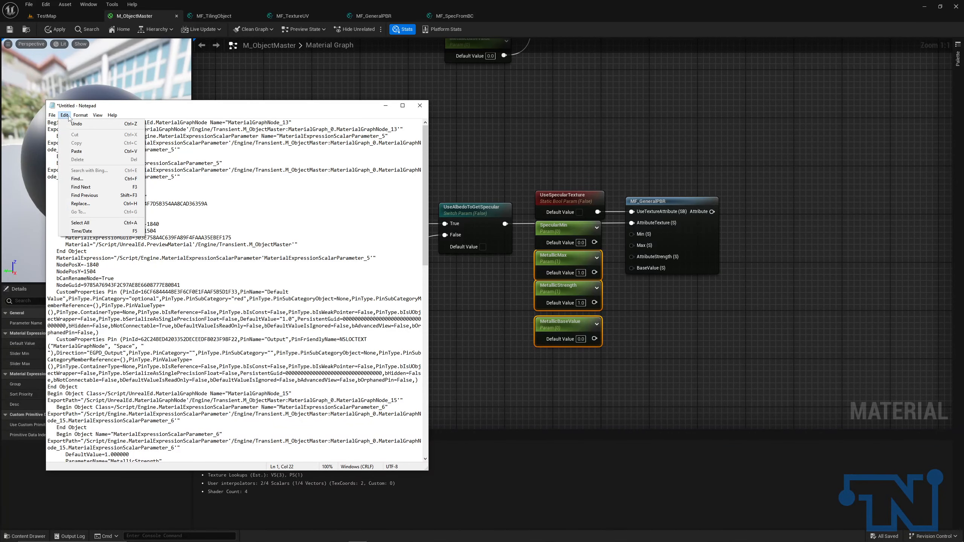
left_click(108, 205)
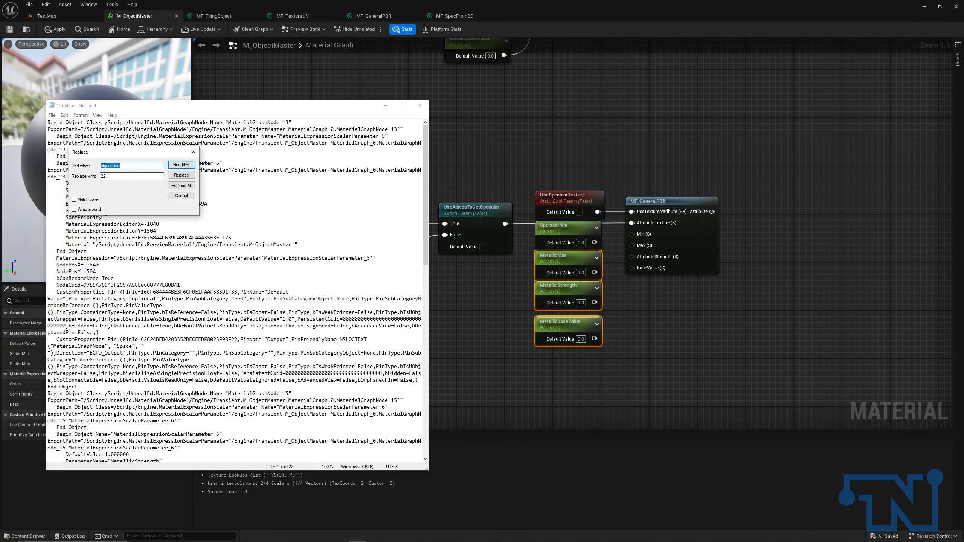
type("Metallic")
key("Tab")
left_click(182, 185)
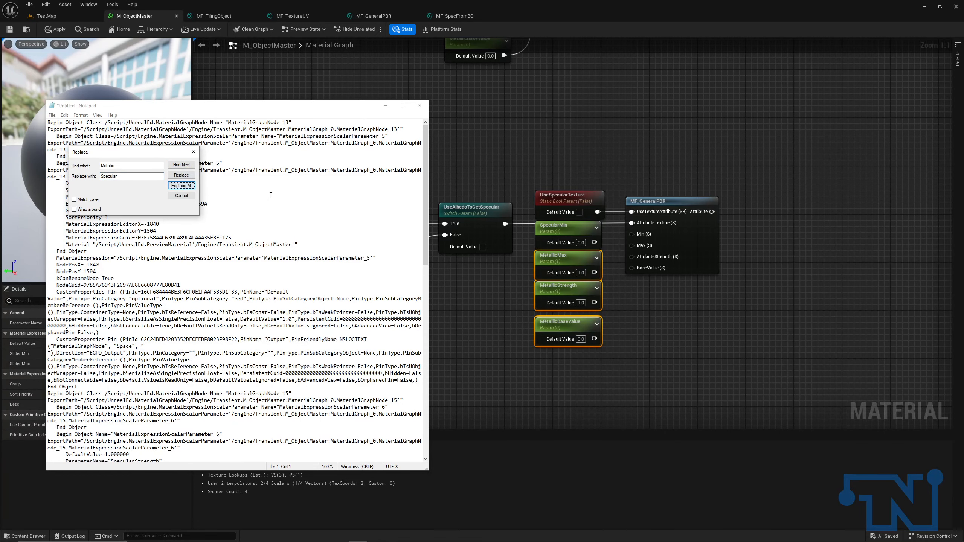
Copy all the edited text, close Notepad, and paste the nodes into an empty area of the M_ObjectMaster graph.
left_click(193, 152)
left_click(205, 151)
key("ctrl+a")
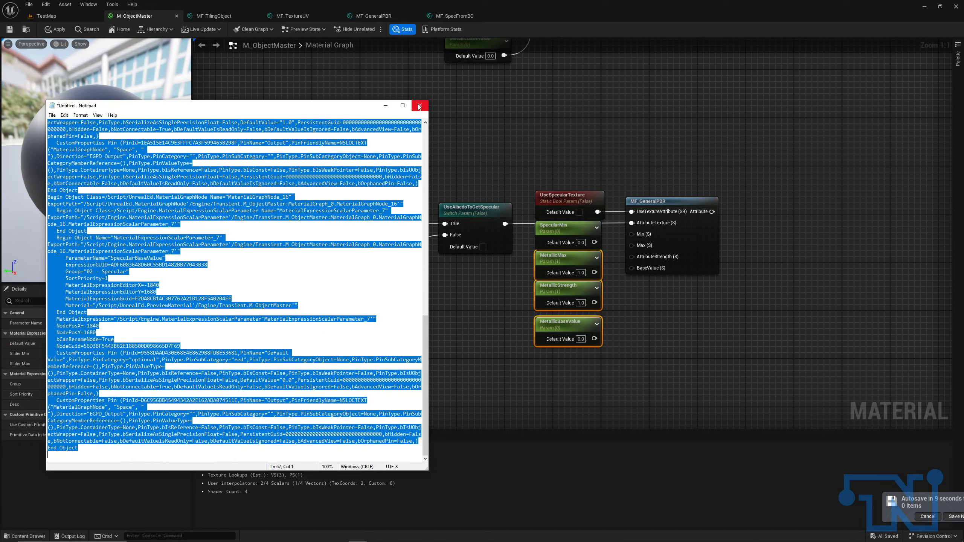
left_click(420, 105)
left_click(494, 275)
right_click_drag(488, 278, 473, 172)
key("ctrl+v")
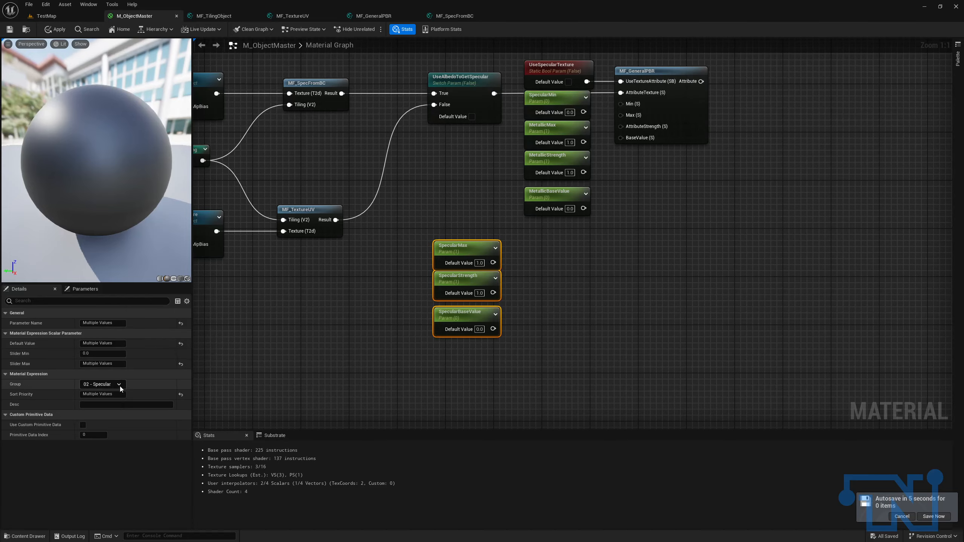
Assign the pasted SpecularMax, SpecularStrength and SpecularBaseValue parameters to the 03 - Specular group.
left_click(449, 279)
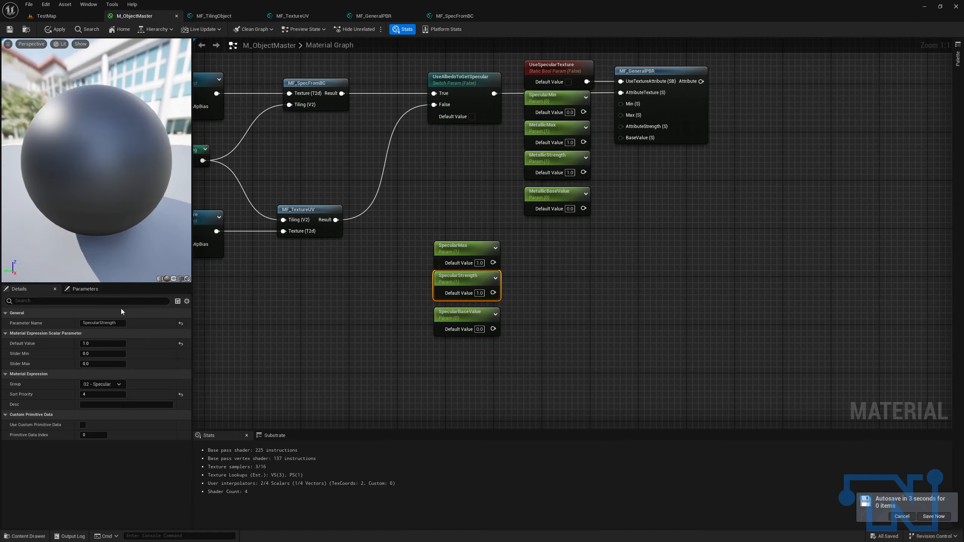
left_click(466, 324)
left_click(119, 383)
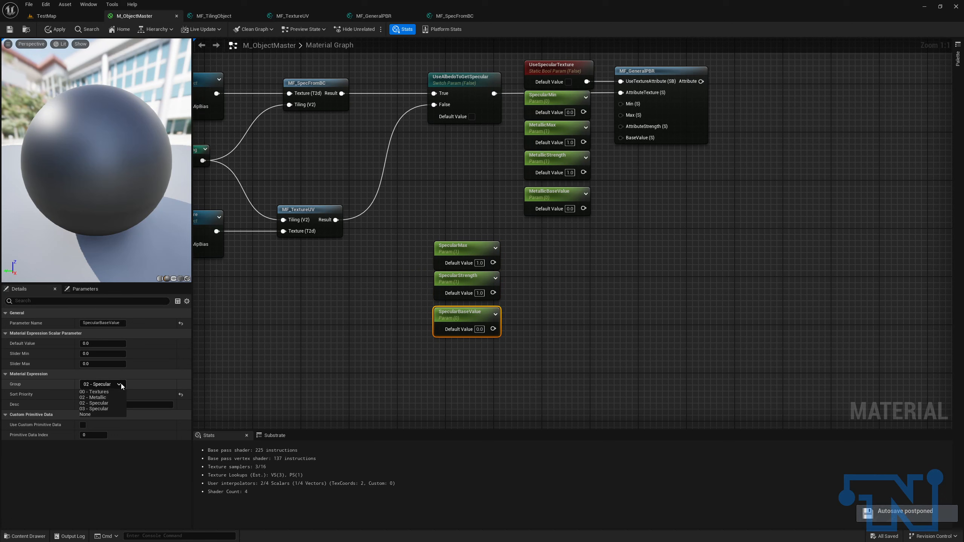
left_click(113, 408)
left_click(125, 383)
left_click_drag(428, 237, 453, 370)
left_click(113, 383)
left_click(107, 408)
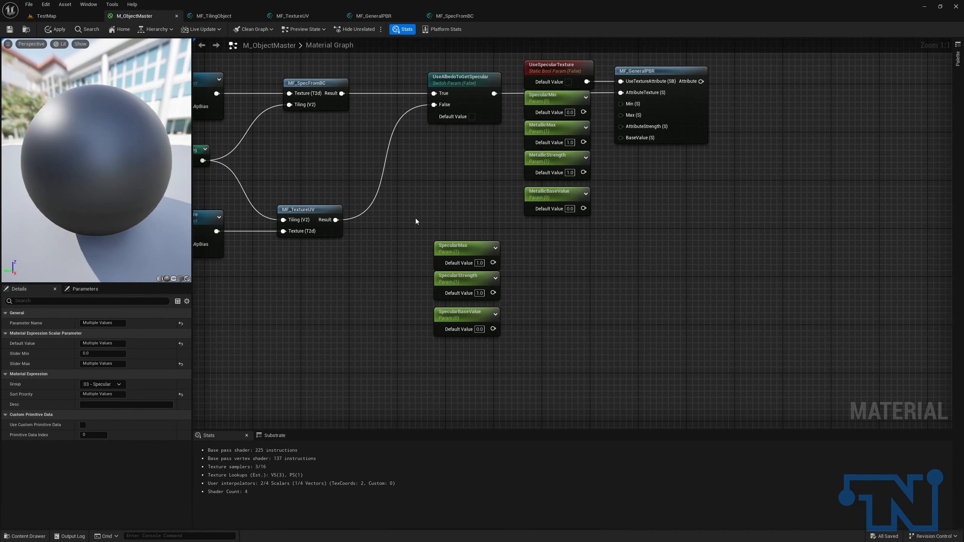
left_click(416, 218)
Connect SpecularMin to MF_GeneralPBR's Min input and delete the three leftover metallic parameter copies below it.
right_click_drag(416, 218, 436, 310)
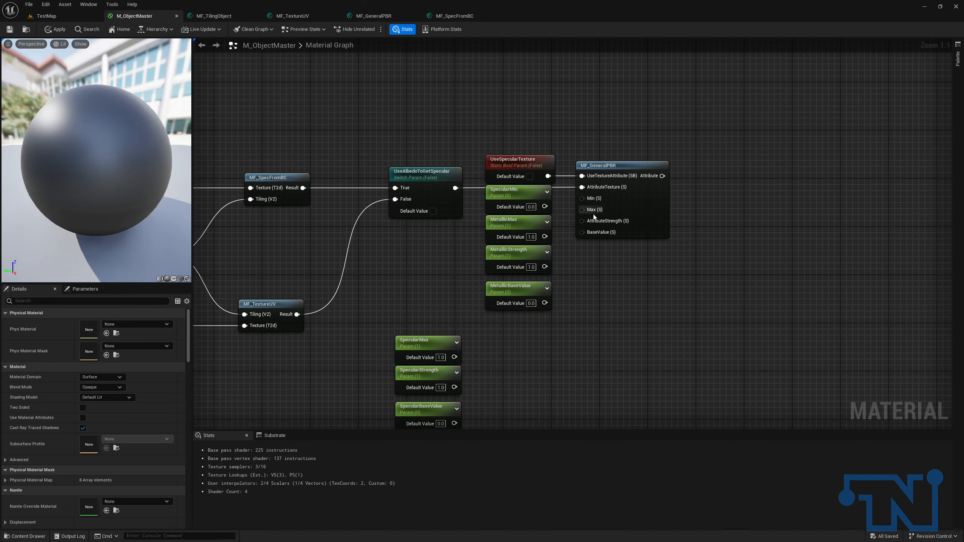
left_click_drag(544, 207, 582, 198)
left_click_drag(463, 213, 564, 314)
key("Delete")
Move the three pasted specular parameters below SpecularMin and connect them to MF_GeneralPBR's Max, AttributeStrength and BaseValue inputs.
left_click_drag(360, 321, 477, 424)
left_click_drag(419, 317, 592, 181)
left_click_drag(545, 237, 583, 192)
left_click_drag(544, 273, 594, 206)
Add a named reroute declaration called BaseSpecular on MF_GeneralPBR's Attribute output.
right_click_drag(750, 229, 714, 283)
left_click_drag(625, 200, 667, 199)
type("named")
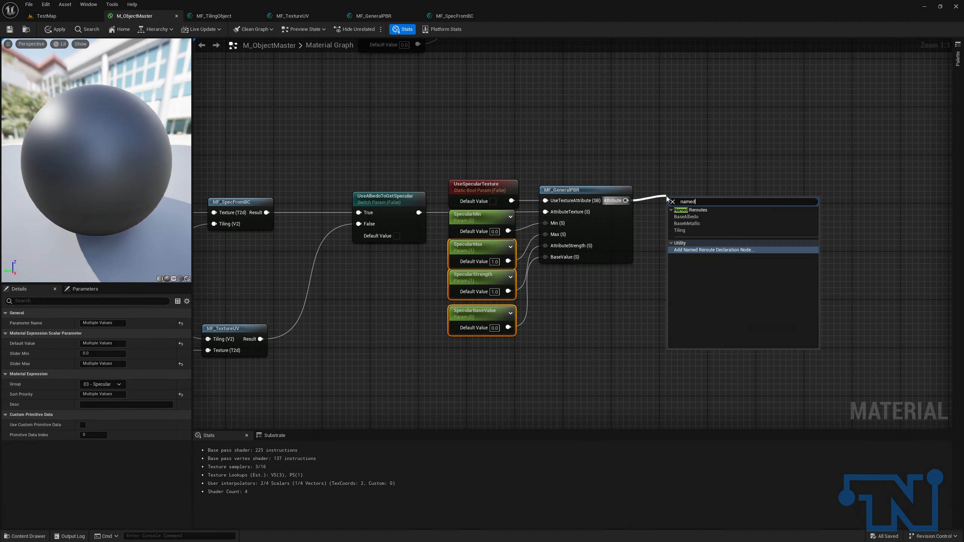
key("Return")
type("BaseSpecular")
key("Return")
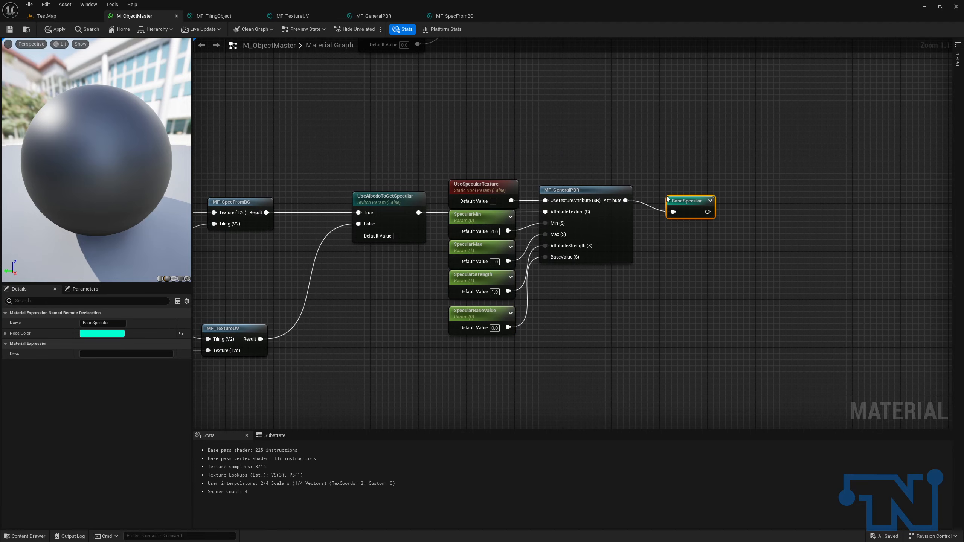
Connect a BaseSpecular reroute usage to the material's Specular input and place it below BaseMetallic.
scroll(721, 195, "down", 4)
left_click_drag(440, 184, 882, 227)
right_click_drag(900, 229, 702, 292)
scroll(700, 266, "up", 4)
right_click_drag(830, 50, 605, 256)
right_click_drag(846, 73, 729, 226)
left_click_drag(762, 194, 719, 226)
type("seSpecular")
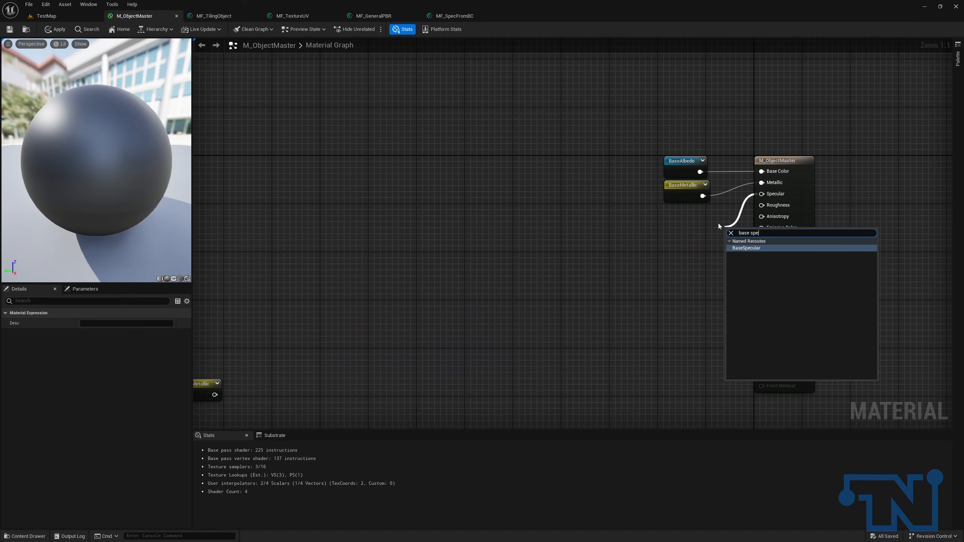
key("Return")
left_click_drag(744, 232, 683, 215)
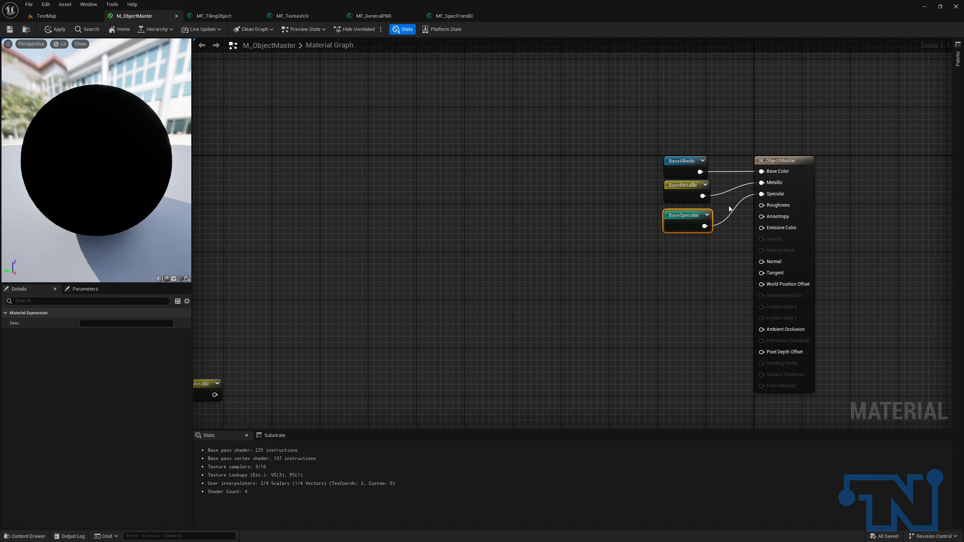
Group the whole specular node network in a comment titled "03 - Specular".
right_click_drag(731, 205, 881, 87)
right_click_drag(328, 387, 603, 125)
scroll(600, 147, "down", 4)
left_click_drag(324, 200, 716, 338)
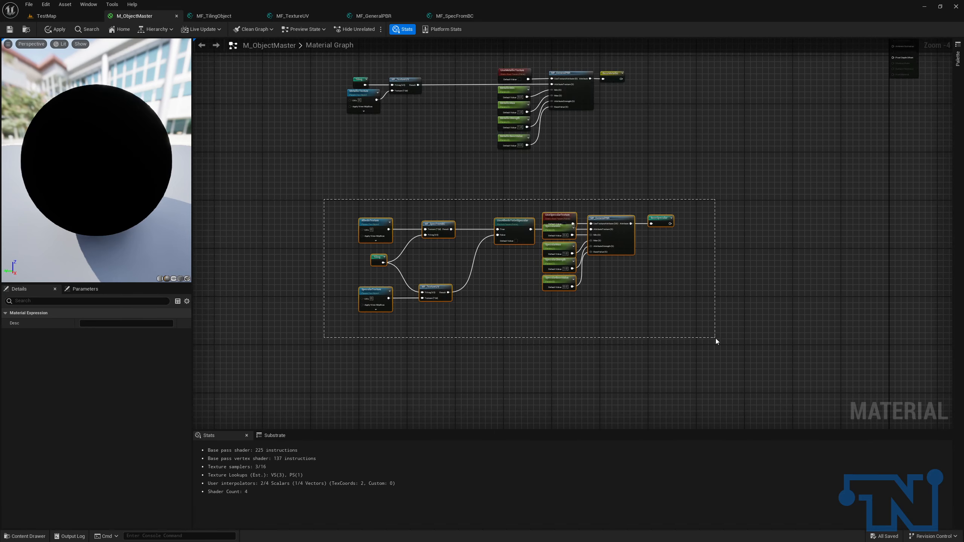
key("c")
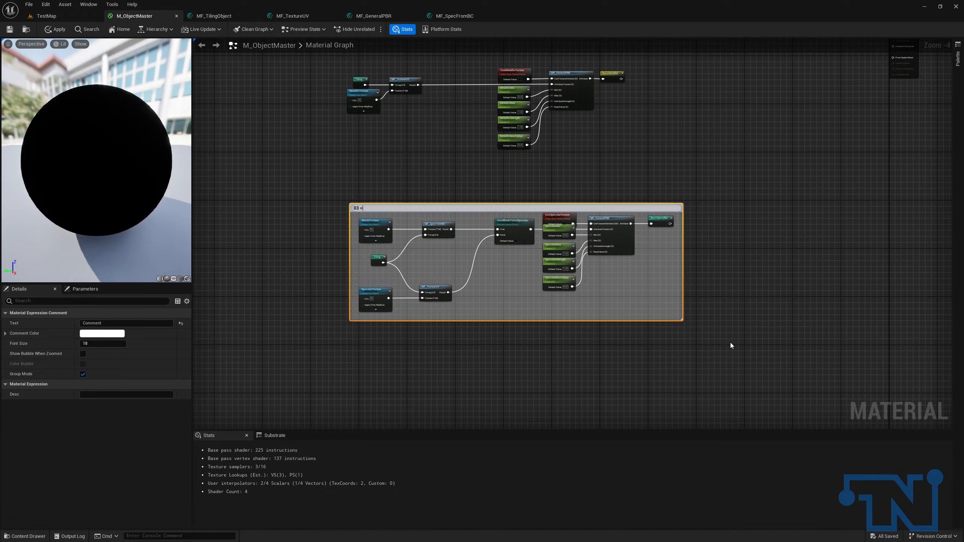
type("03 - Specular")
key("Return")
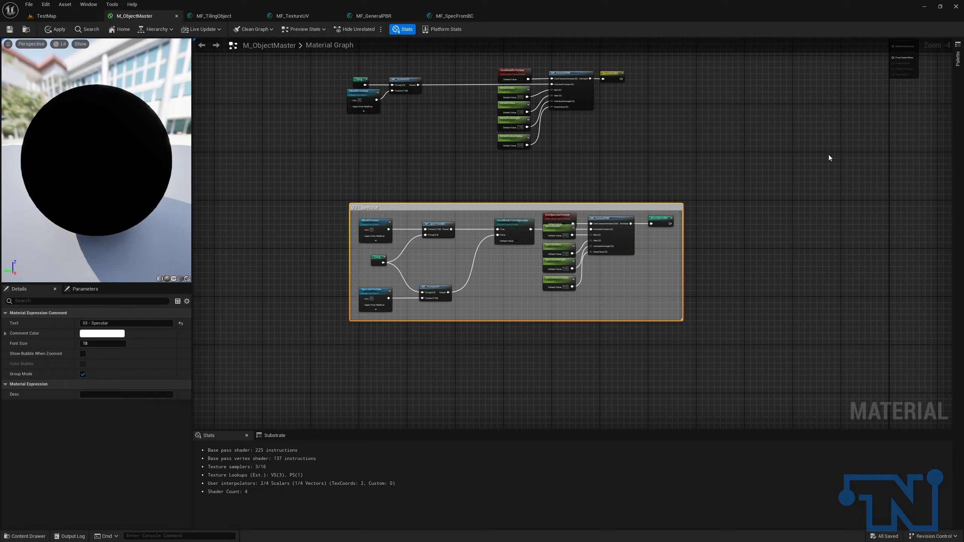
Copy the metallic node network and paste it as text into a blank Notepad document.
right_click_drag(453, 341, 475, 188)
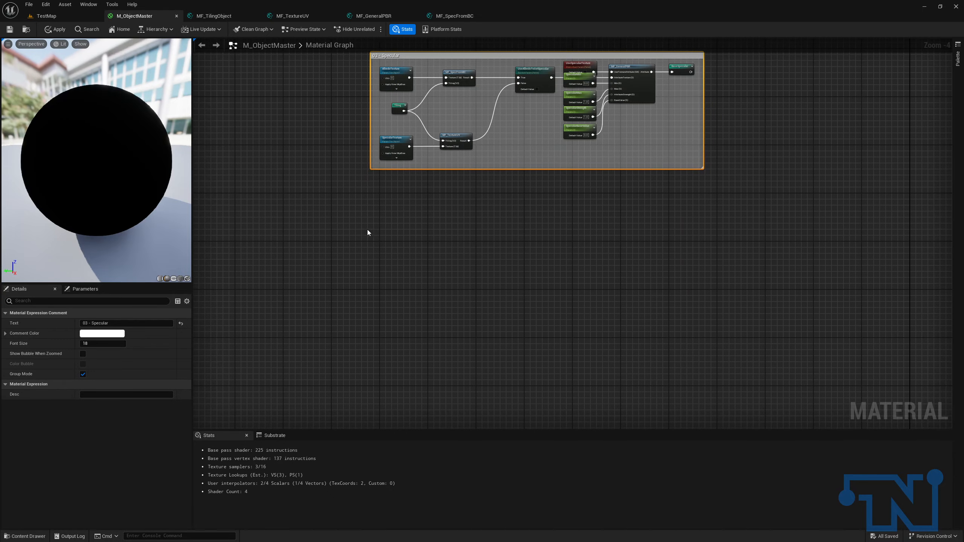
scroll(366, 229, "up", 2)
right_click_drag(508, 289, 497, 541)
left_click_drag(291, 139, 803, 300)
right_click_drag(669, 366, 636, 121)
key("super")
type("notep")
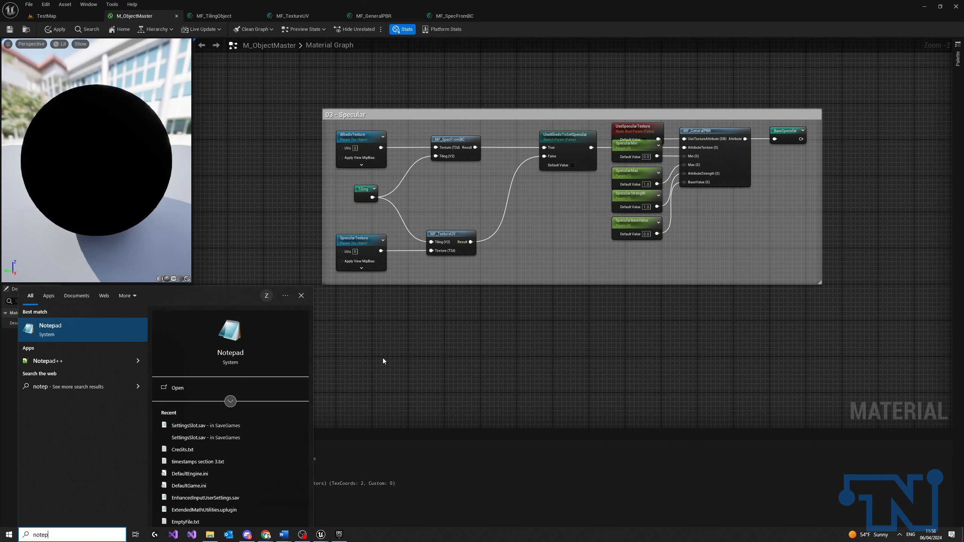
key("Return")
key("ctrl+v")
scroll(264, 163, "up", 15)
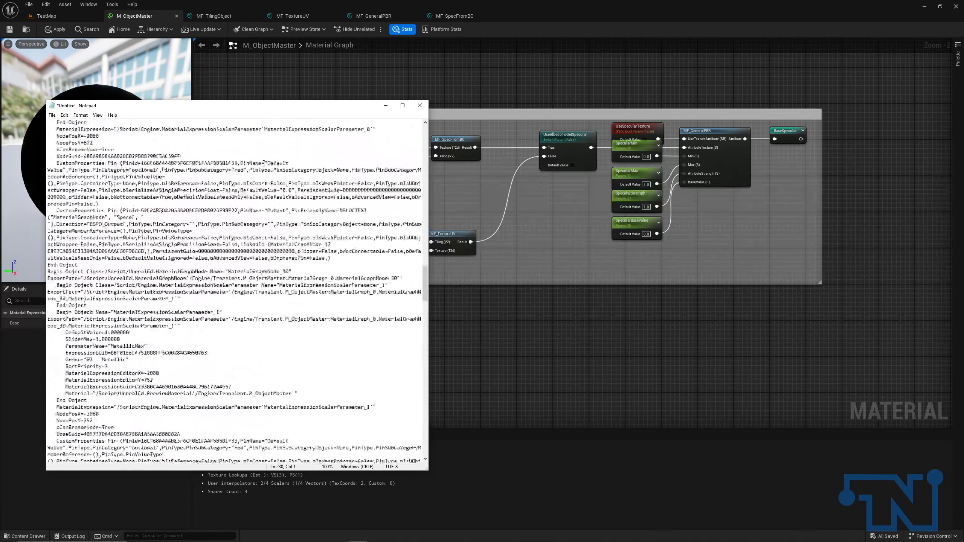
scroll(264, 163, "down", 7)
Replace every "Metallic" with "Roughness" in the node text pasted in Notepad.
right_click_drag(633, 282, 597, 279)
key("alt+Tab")
scroll(336, 219, "up", 13)
left_click_drag(425, 245, 425, 142)
left_click(273, 129)
right_click(88, 122)
left_click(73, 122)
left_click(64, 116)
mouse_move(52, 115)
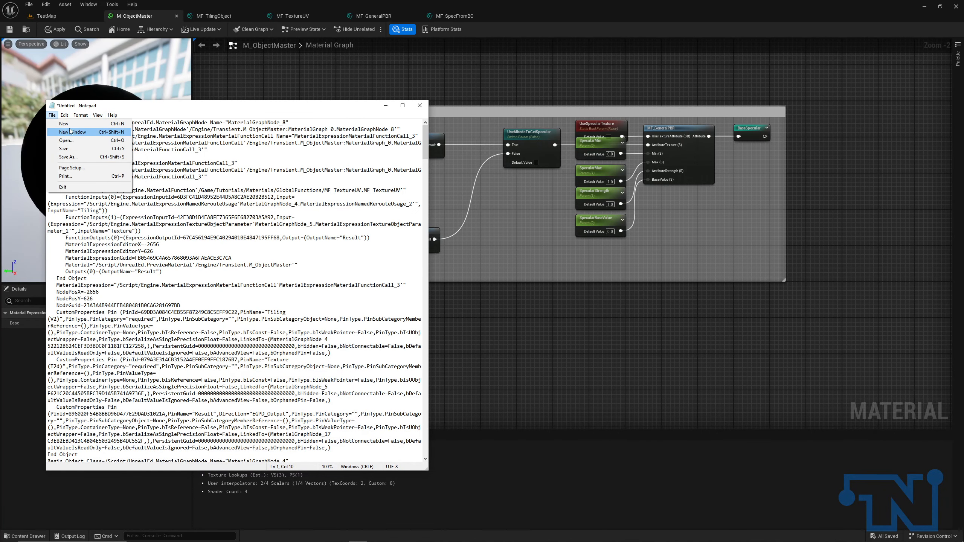
left_click(72, 204)
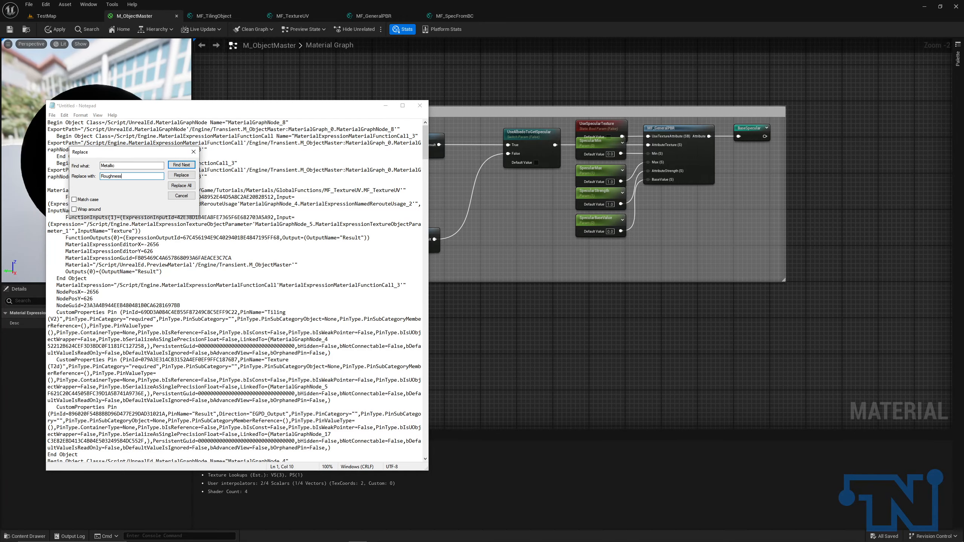
left_click(182, 186)
Replace every "02 -" group prefix in the node text with "04 -".
left_click(135, 165)
key("Tab")
left_click(126, 166)
left_click(181, 185)
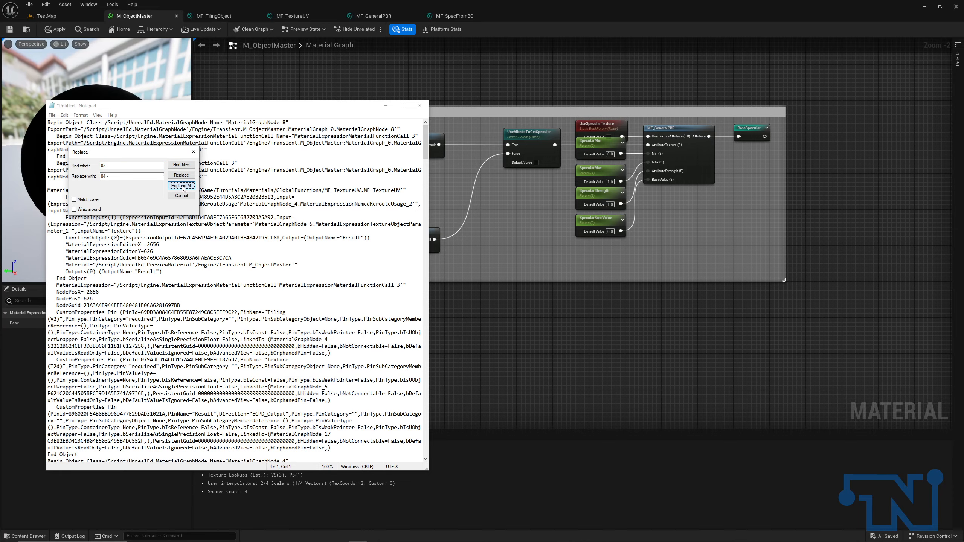
Copy all the edited node text and paste it into the Unreal material graph below the 03 - Specular comment.
left_click(193, 153)
key("ctrl+a")
key("ctrl+c")
key("alt+Tab")
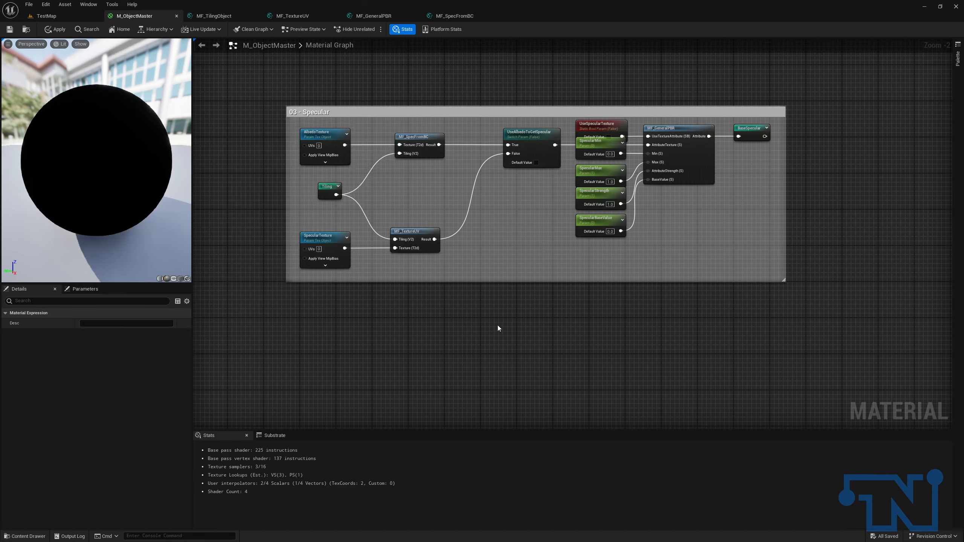
left_click(499, 328)
right_click_drag(426, 405, 401, 268)
key("ctrl+v")
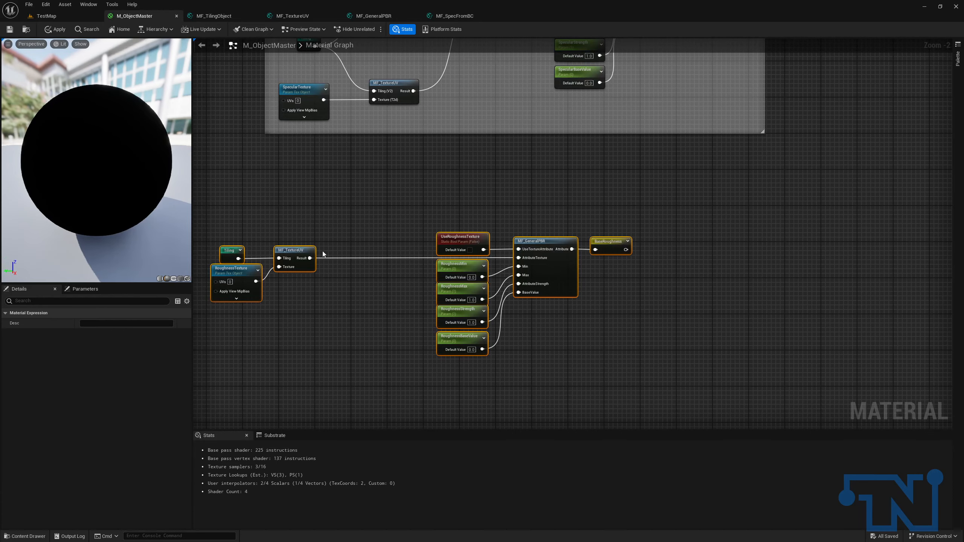
Shift the whole pasted roughness network slightly to the right as one selection.
scroll(325, 256, "up", 2)
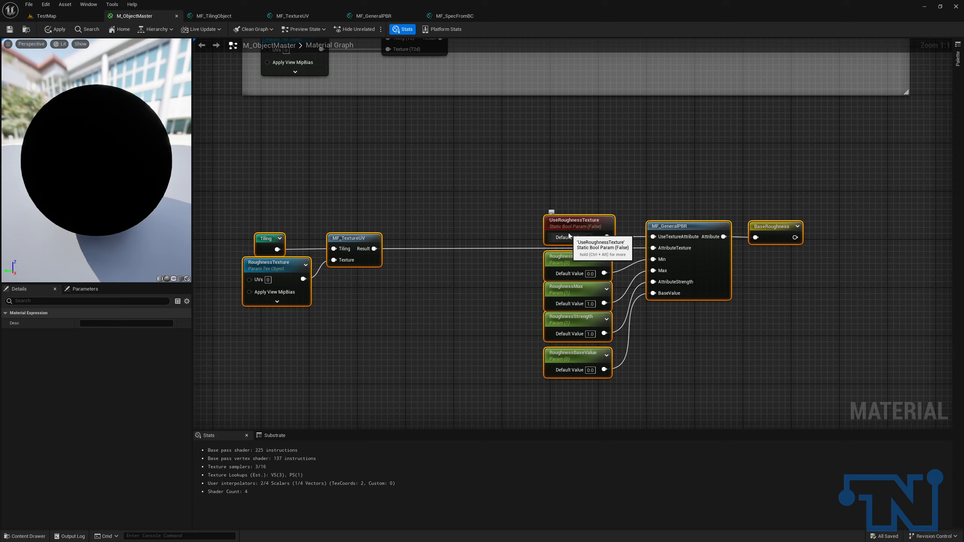
left_click_drag(531, 181, 577, 395)
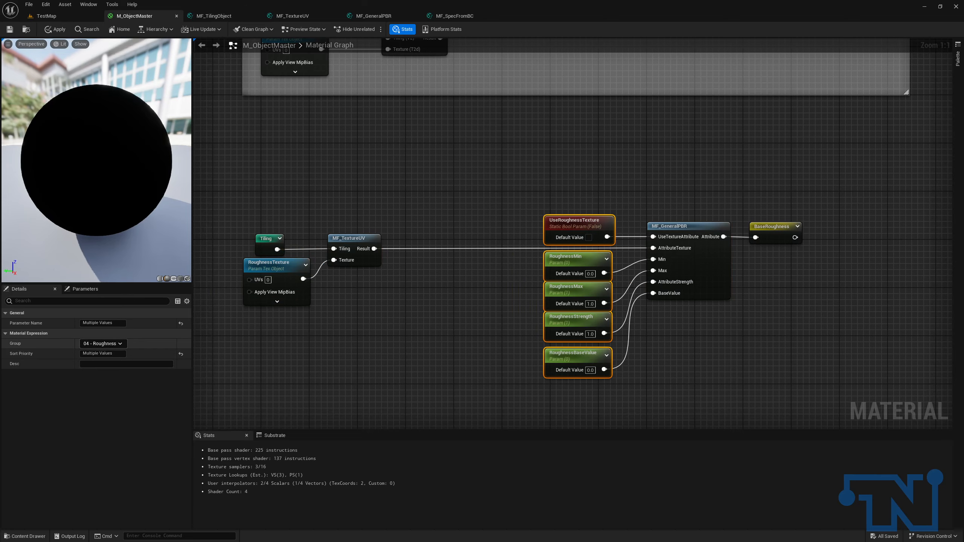
left_click(647, 186)
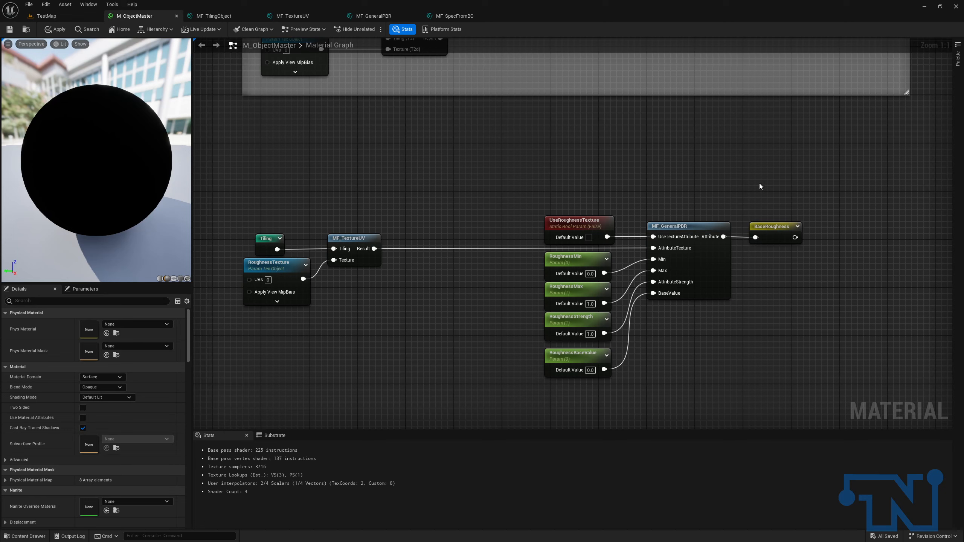
left_click(777, 232)
left_click_drag(245, 228, 796, 378)
left_click_drag(782, 235, 806, 234)
Move the roughness parameters, their MF_GeneralPBR node and BaseRoughness farther right, away from MF_TextureUV.
right_click_drag(851, 205, 599, 98)
right_click_drag(739, 130, 782, 70)
right_click_drag(493, 338, 738, 55)
right_click_drag(348, 385, 820, 88)
left_click_drag(467, 93, 883, 301)
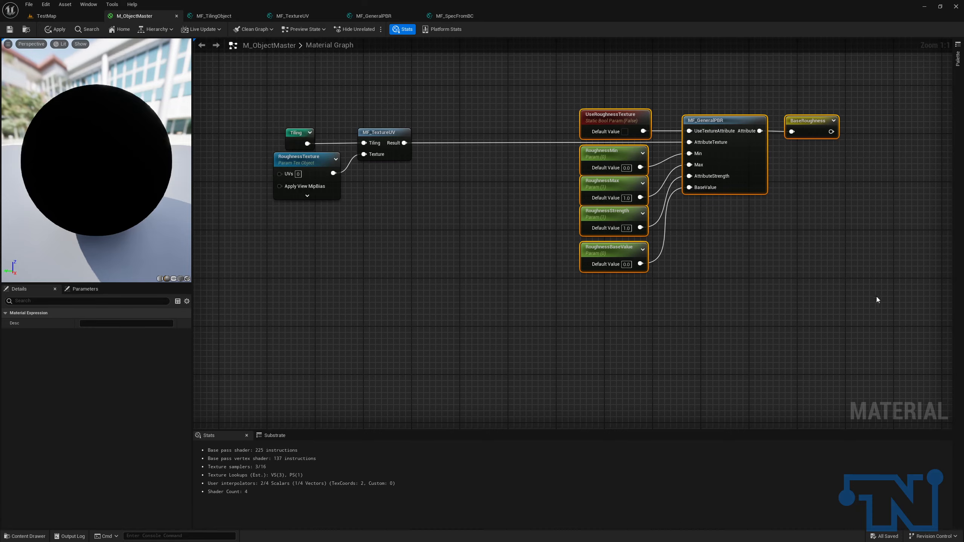
key("Right")
key("Right")
key("Right")
key("Right")
key("Right")
key("Right")
key("Right")
key("Right")
key("Right")
key("Right")
key("Right")
key("Right")
key("Right")
key("Right")
key("Right")
key("Right")
key("Right")
key("Right")
key("Right")
Connect a BaseRoughness reroute usage to the material's Roughness input and place it below BaseSpecular.
right_click_drag(581, 179, 442, 400)
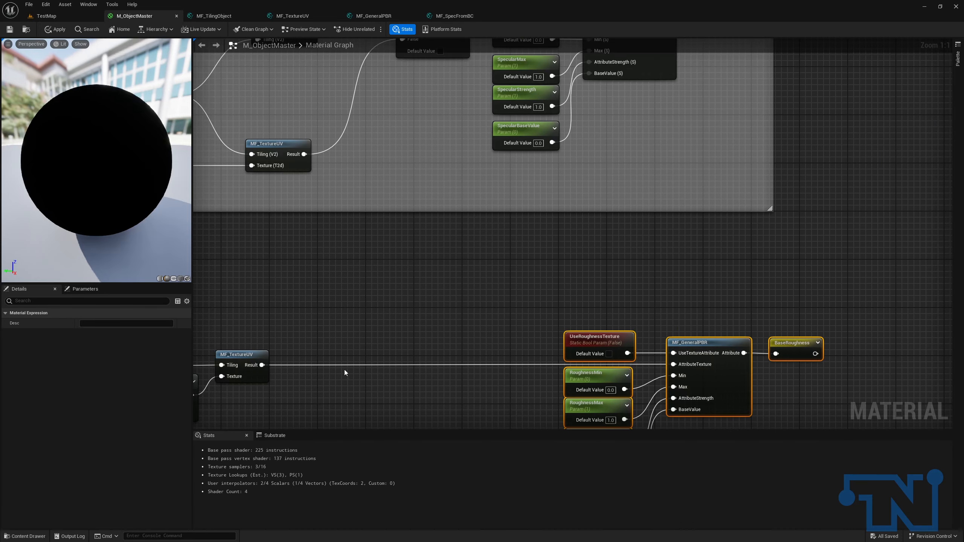
right_click_drag(683, 72, 391, 403)
right_click_drag(714, 68, 608, 397)
left_click_drag(793, 198, 718, 269)
type("base rough")
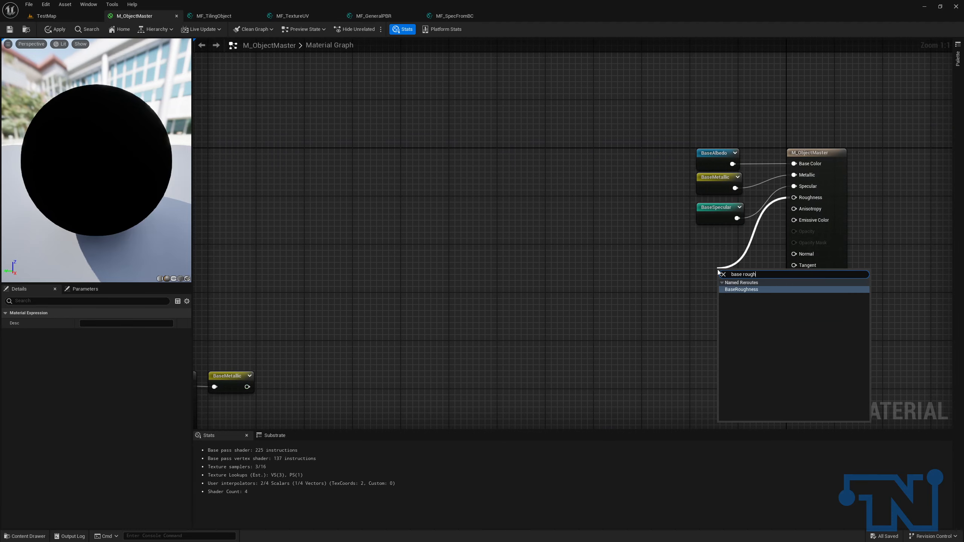
key("Return")
left_click_drag(718, 268, 705, 232)
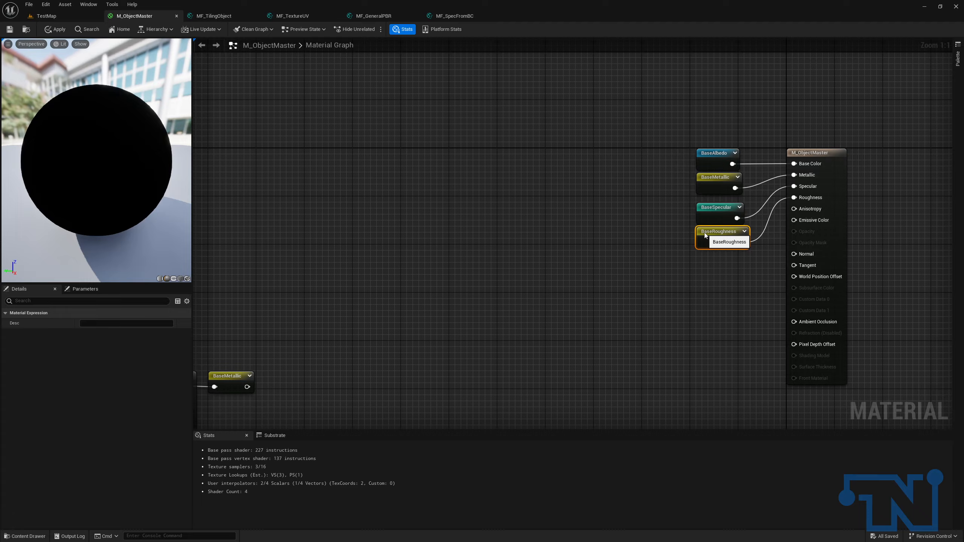
Examine the settings of RoughnessTexture, UseRoughnessTexture and the four roughness scalar parameters.
right_click_drag(528, 383, 587, 76)
right_click_drag(562, 300, 737, 65)
right_click_drag(432, 405, 801, 78)
left_click(355, 186)
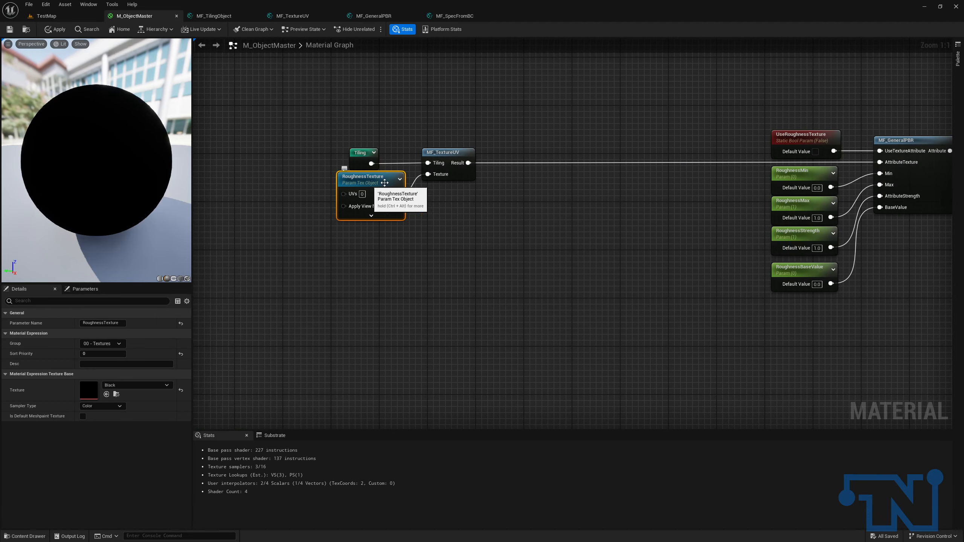
right_click_drag(595, 172, 472, 191)
left_click(683, 155)
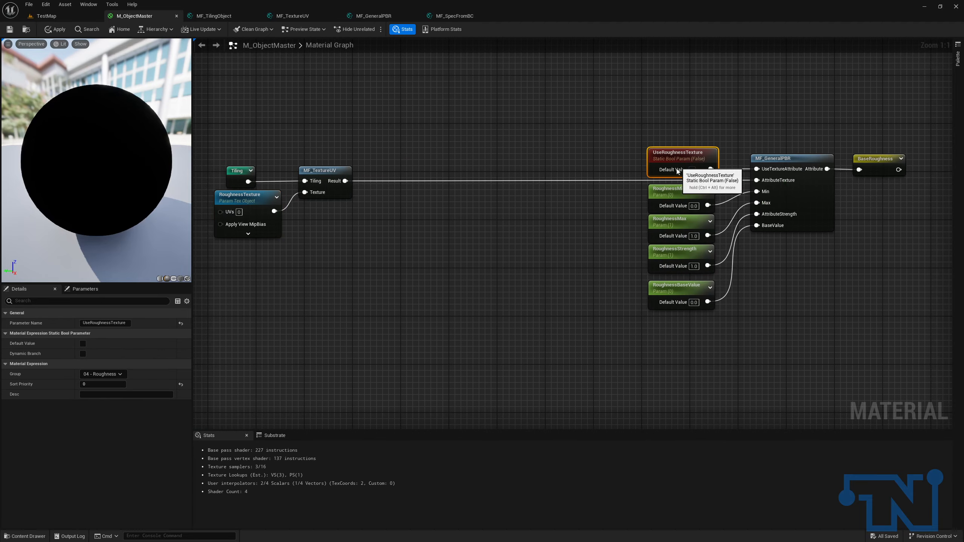
left_click(691, 209)
left_click(696, 218)
left_click(670, 251)
left_click(657, 302)
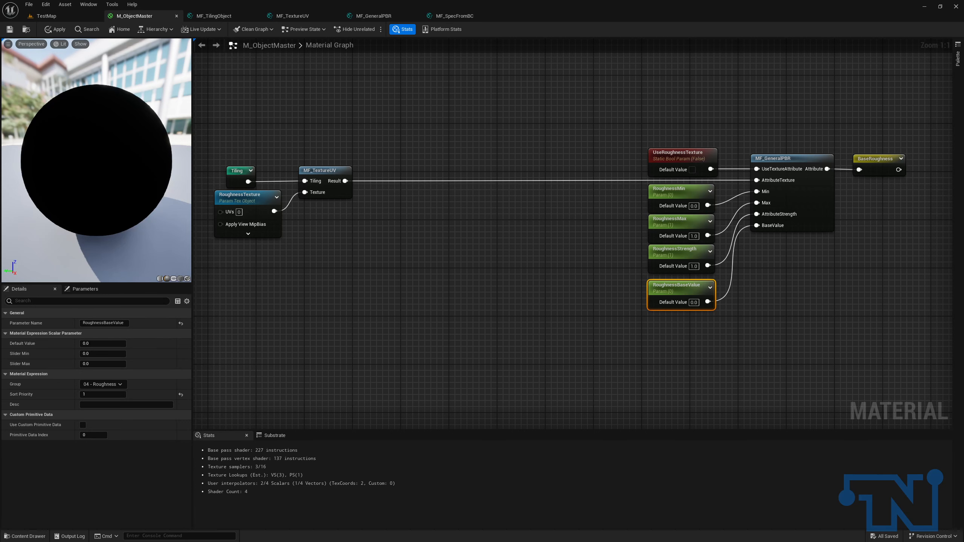
Add a Texture Sample node in the empty area below the roughness network.
right_click_drag(393, 298, 477, 168)
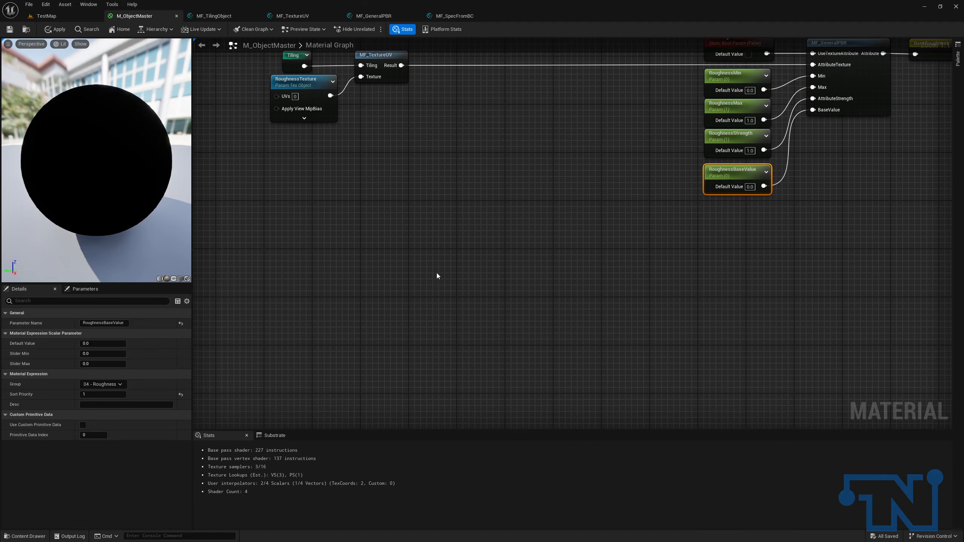
right_click_drag(444, 269, 397, 241)
right_click(393, 242)
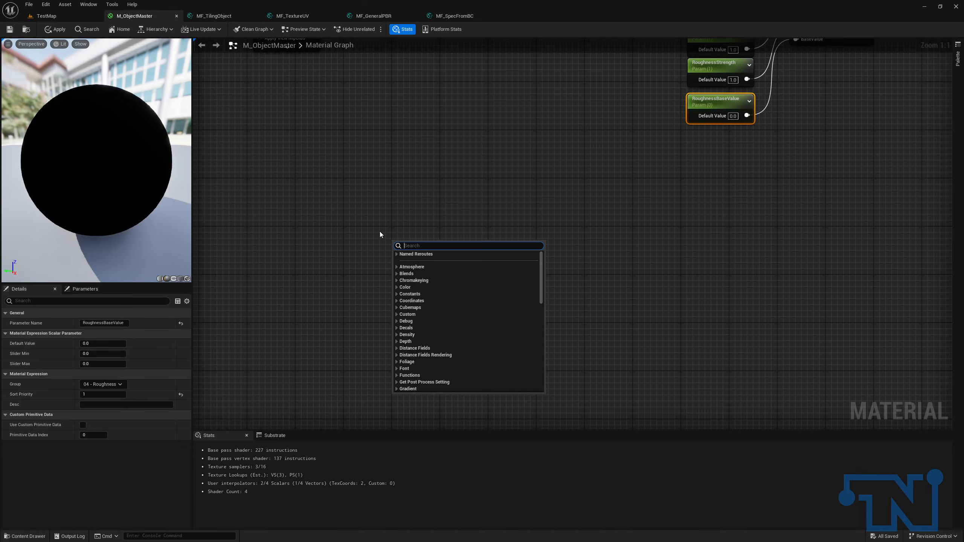
left_click(359, 240)
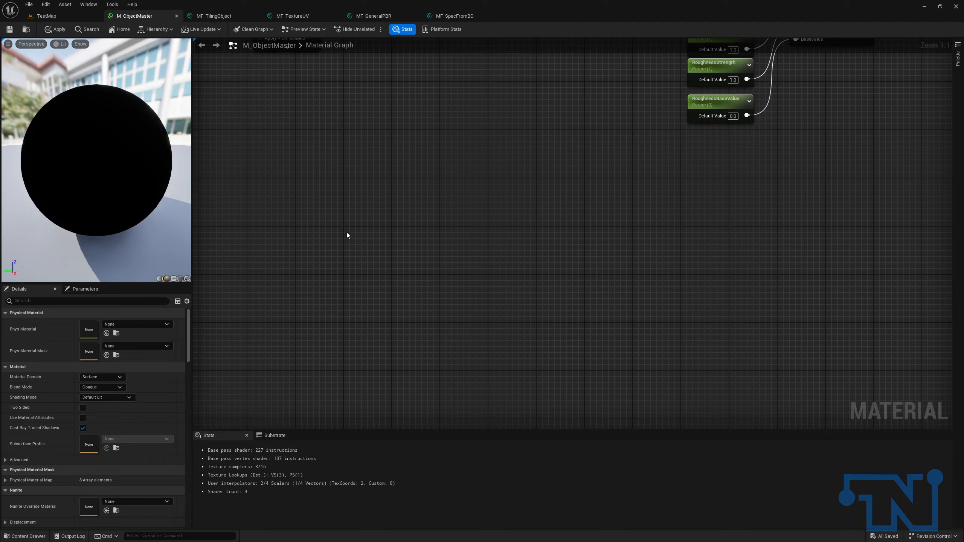
right_click(375, 251)
left_click(395, 236)
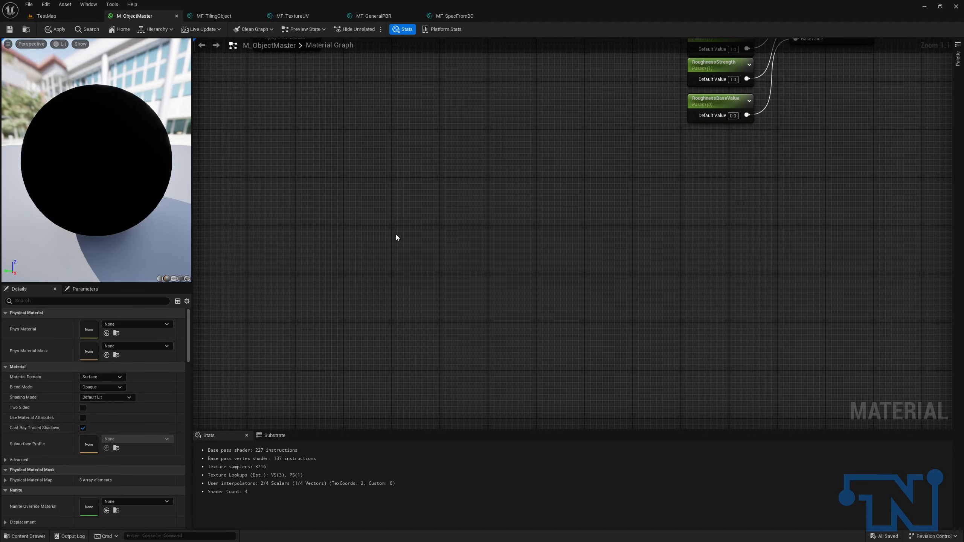
left_click(396, 237)
right_click(417, 248)
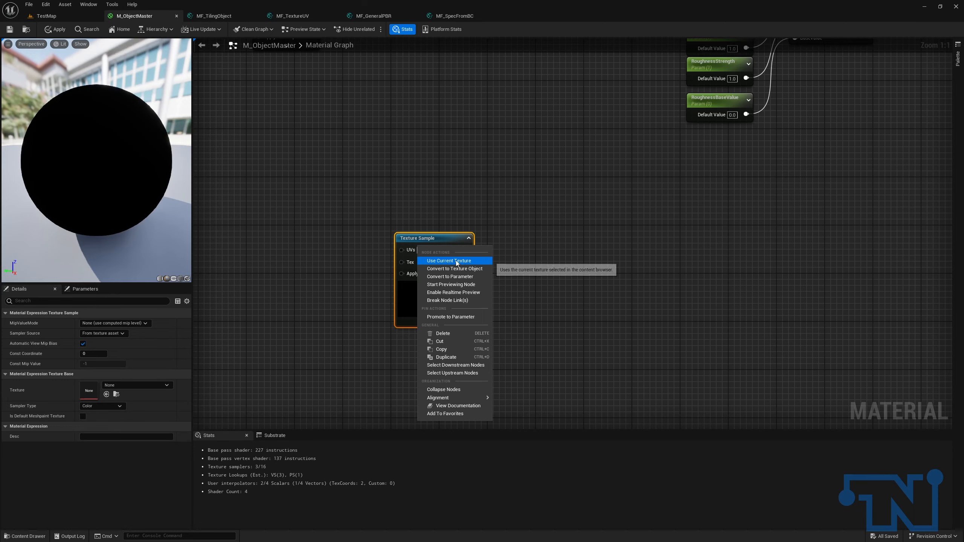
left_click(456, 269)
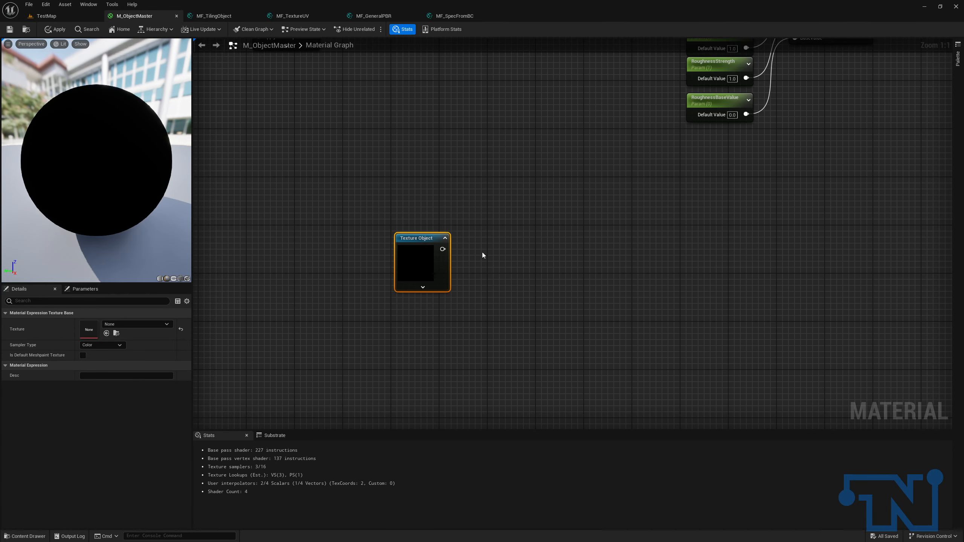
key("ctrl+z")
Convert the Texture Sample to a parameter named EmissiveMask and assign it to the 00 - Textures group.
right_click(434, 232)
right_click(433, 236)
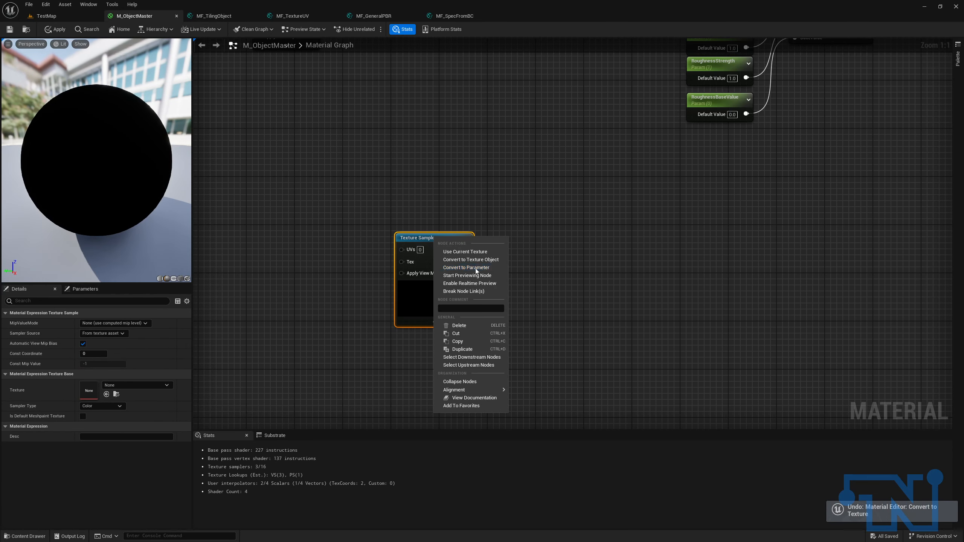
left_click(492, 267)
type("EmissiveMask")
key("Return")
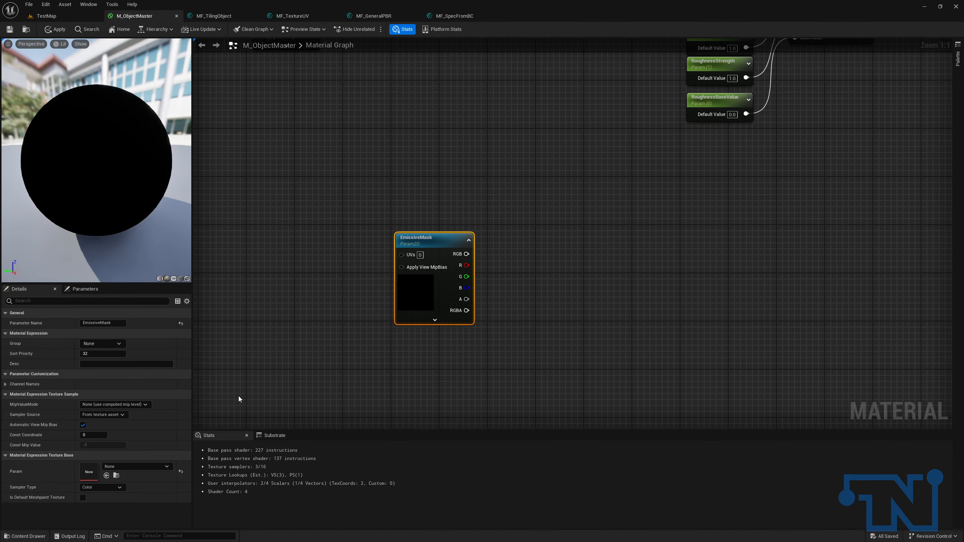
left_click(102, 343)
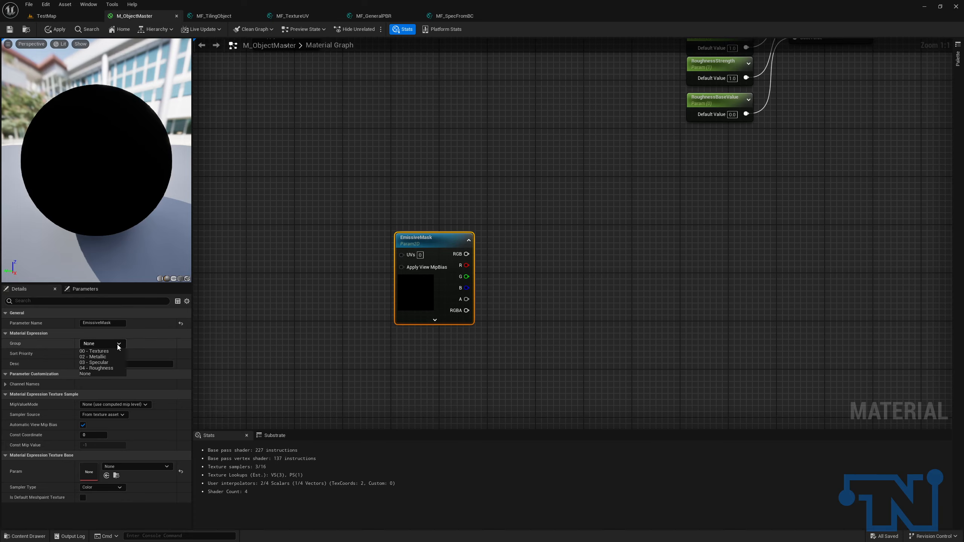
left_click(96, 354)
Move EmissiveMask down, add a Lerp node above it and connect EmissiveMask's RGB output to the Lerp's Alpha.
right_click_drag(547, 224, 590, 141)
left_click_drag(482, 165, 480, 229)
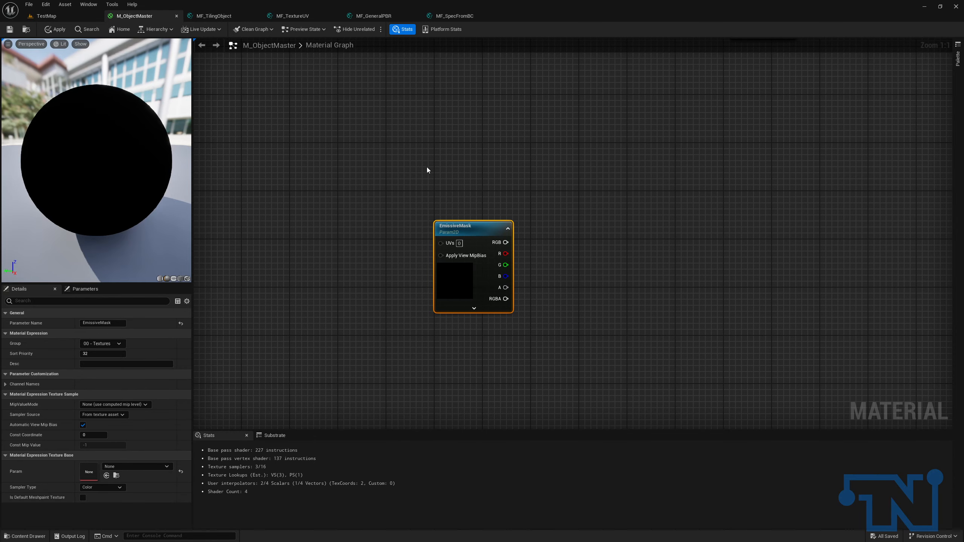
left_click(582, 102)
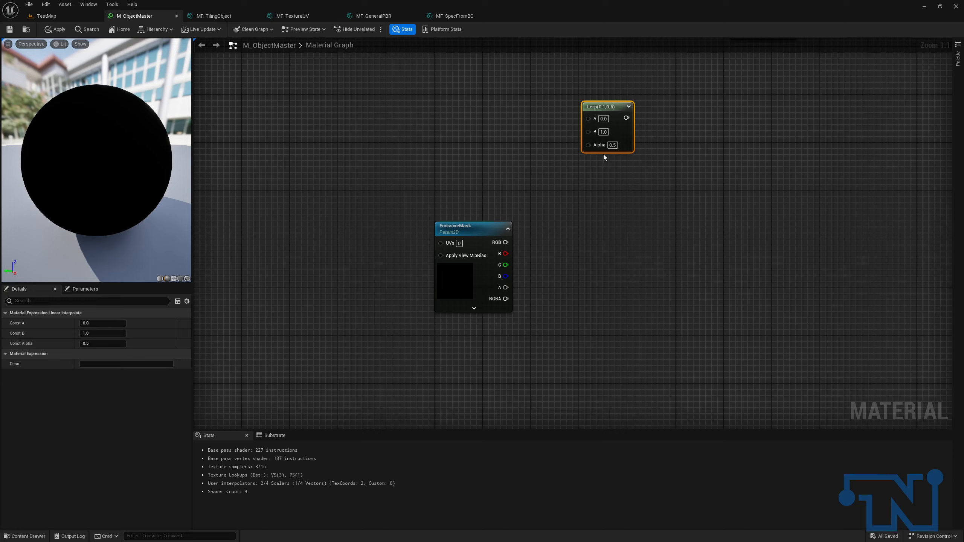
left_click_drag(505, 242, 593, 149)
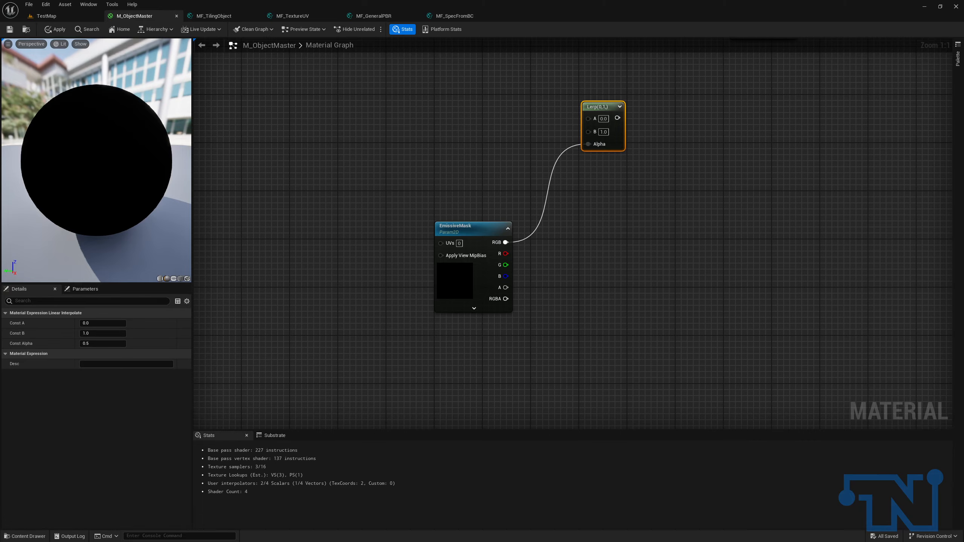
left_click(494, 272)
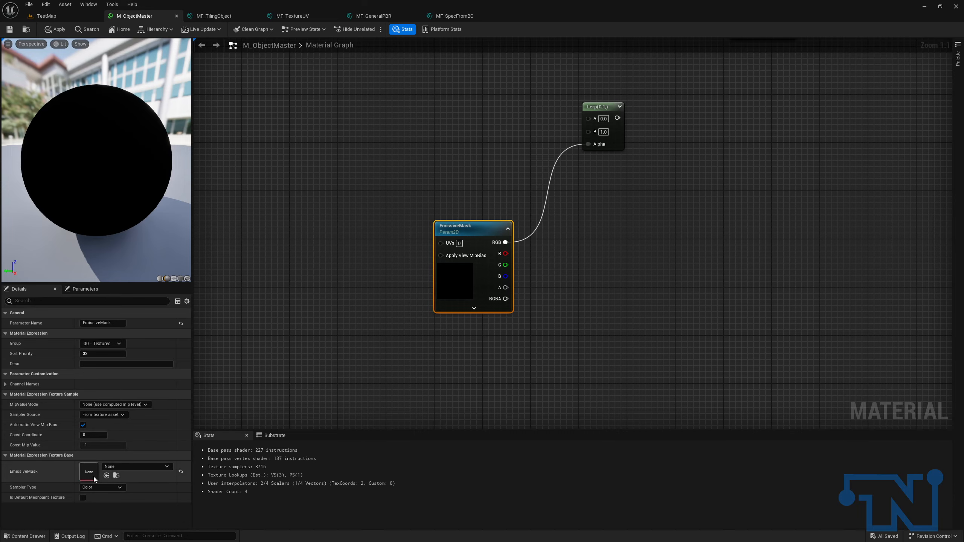
left_click(99, 488)
left_click(395, 331)
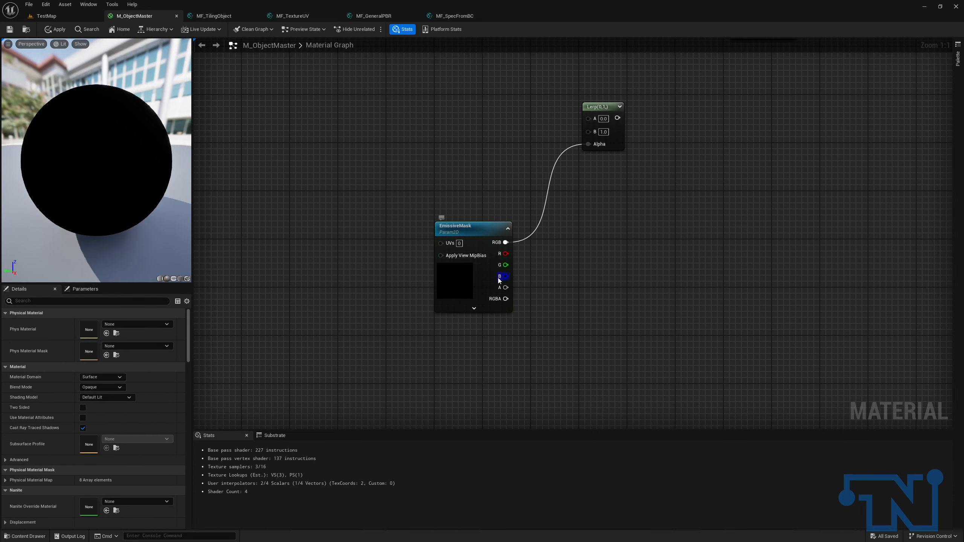
Try the Masks sampler type on the EmissiveMask parameter and assign the Black texture to it.
left_click(470, 274)
left_click(100, 489)
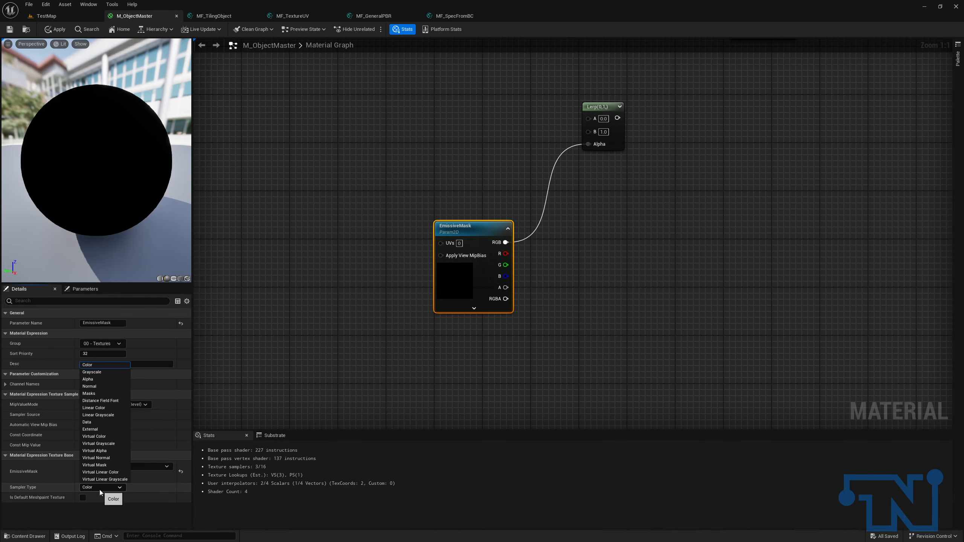
left_click(105, 393)
left_click(154, 465)
type("black")
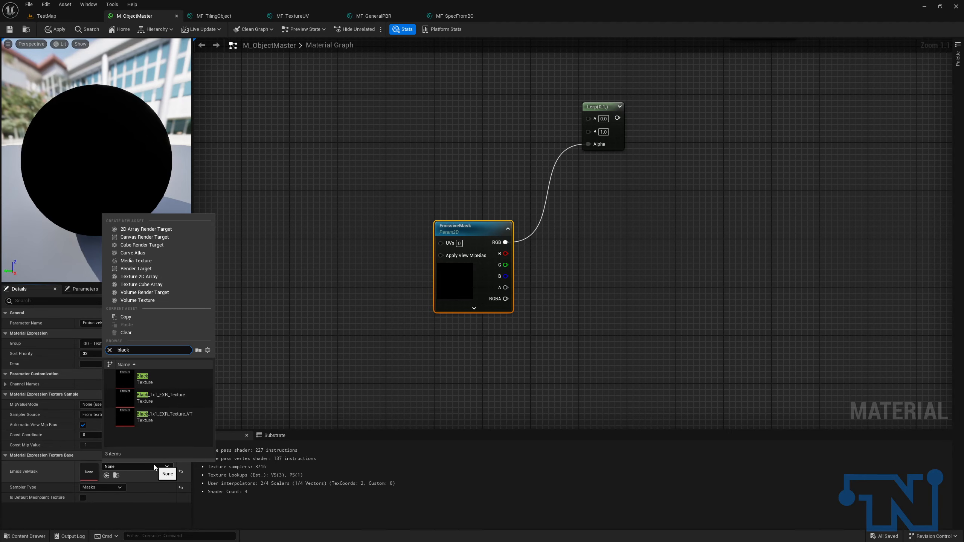
left_click(152, 377)
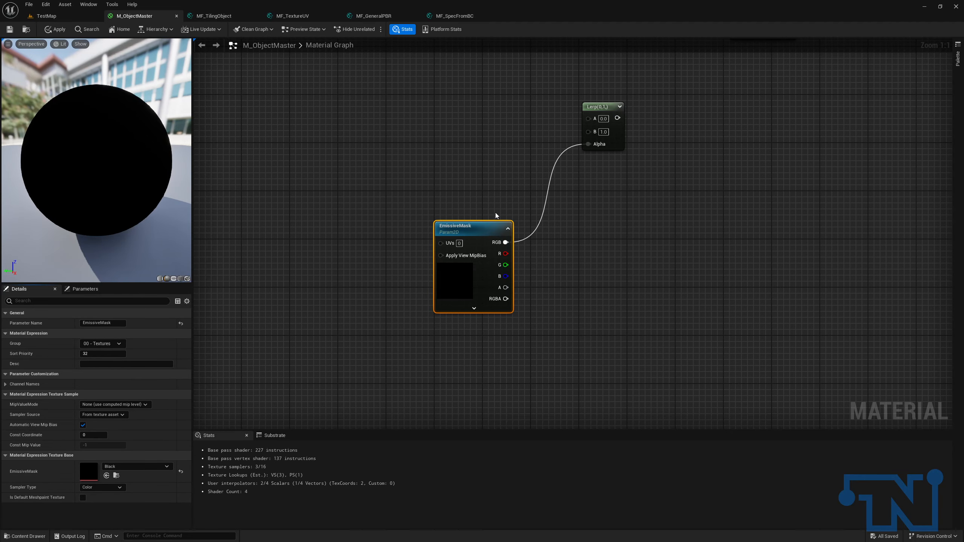
Move EmissiveMask further below the Lerp and add a Multiply node whose output feeds the Lerp's B input.
right_click_drag(496, 215, 478, 321)
left_click_drag(463, 329, 461, 346)
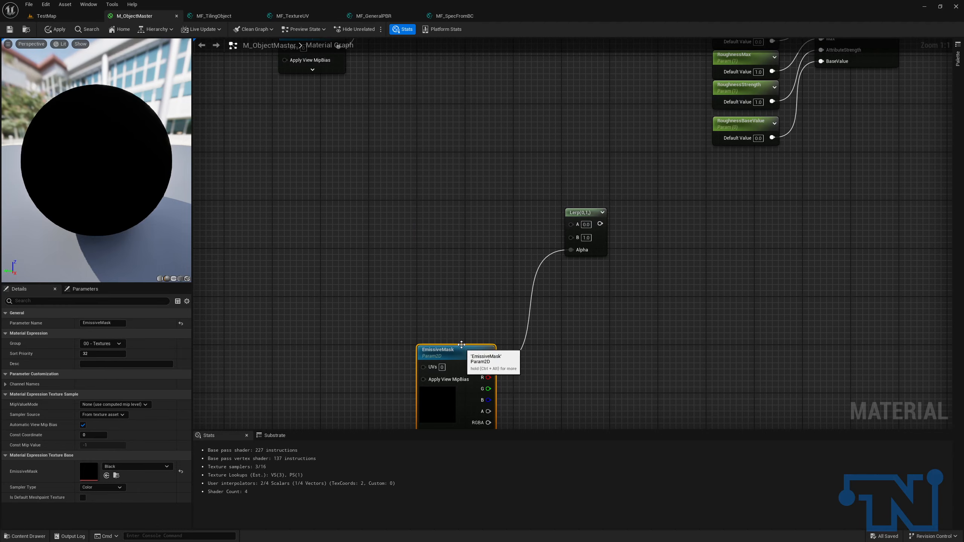
left_click(570, 202)
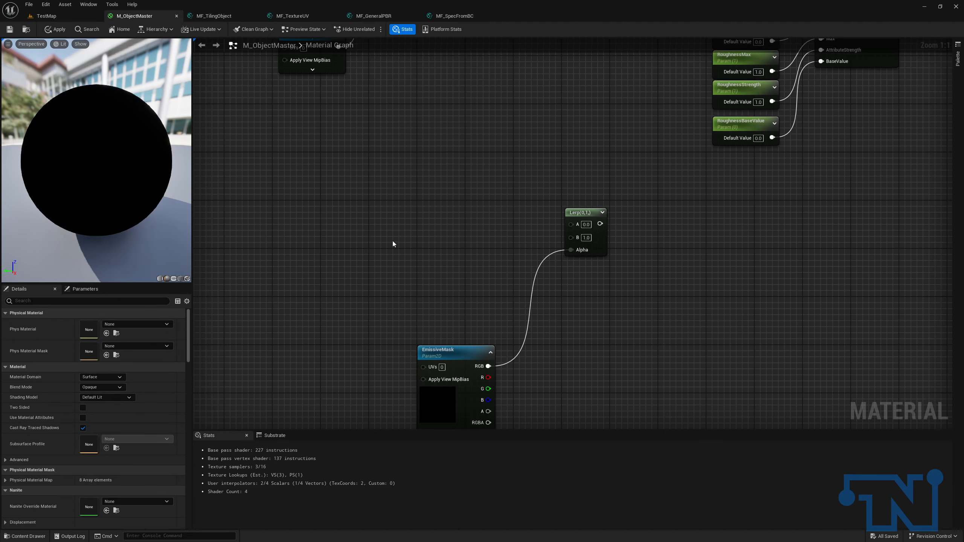
left_click(436, 241)
left_click_drag(474, 258, 571, 237)
right_click_drag(437, 222, 552, 231)
right_click(377, 215)
type("albedo")
key("Return")
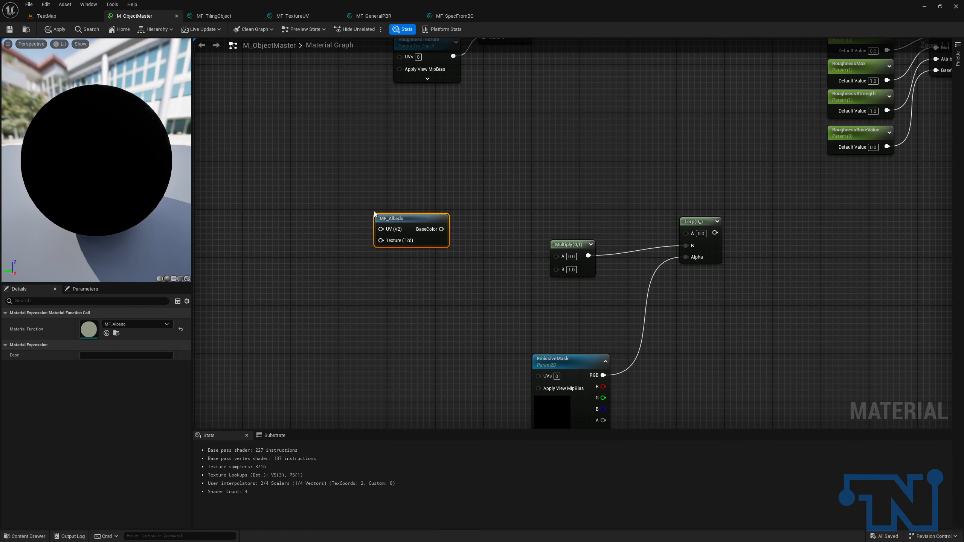
left_click_drag(391, 224, 380, 198)
type("mf texture")
key("Return")
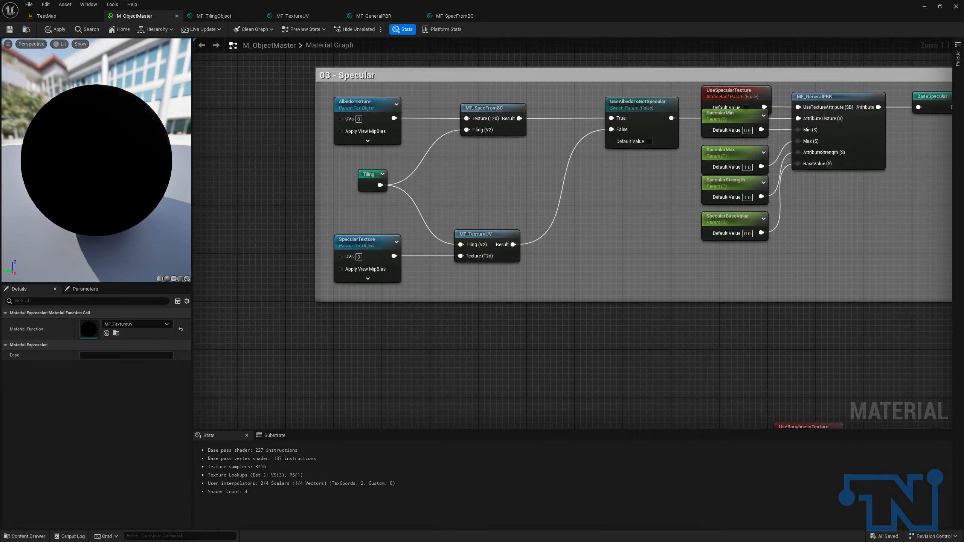
right_click_drag(478, 91, 461, 428)
right_click_drag(434, 218, 447, 307)
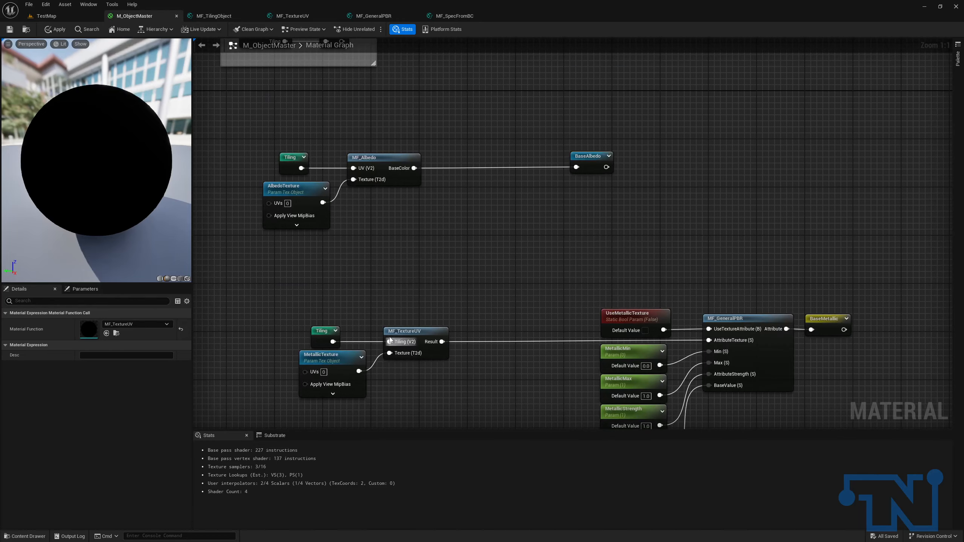
left_click_drag(415, 168, 454, 177)
right_click_drag(470, 238, 505, 49)
right_click_drag(405, 335, 471, 56)
right_click_drag(403, 330, 430, 70)
right_click_drag(415, 397, 399, 231)
left_click_drag(295, 241, 472, 303)
key("Delete")
right_click(357, 297)
type("base color")
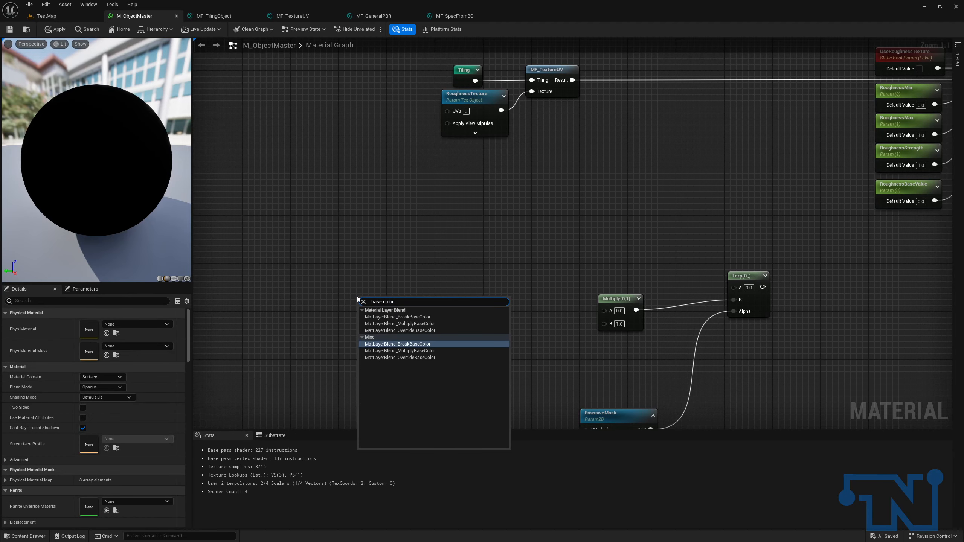
key("Return")
Add the BaseAlbedo named reroute, connect it to the Multiply's A input and place it level beside the Multiply.
right_click(346, 280)
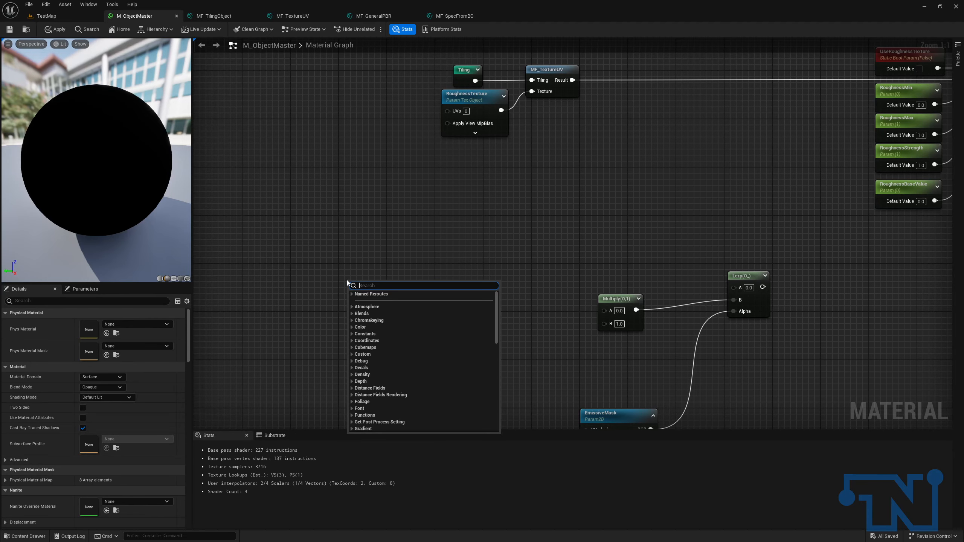
type("base al")
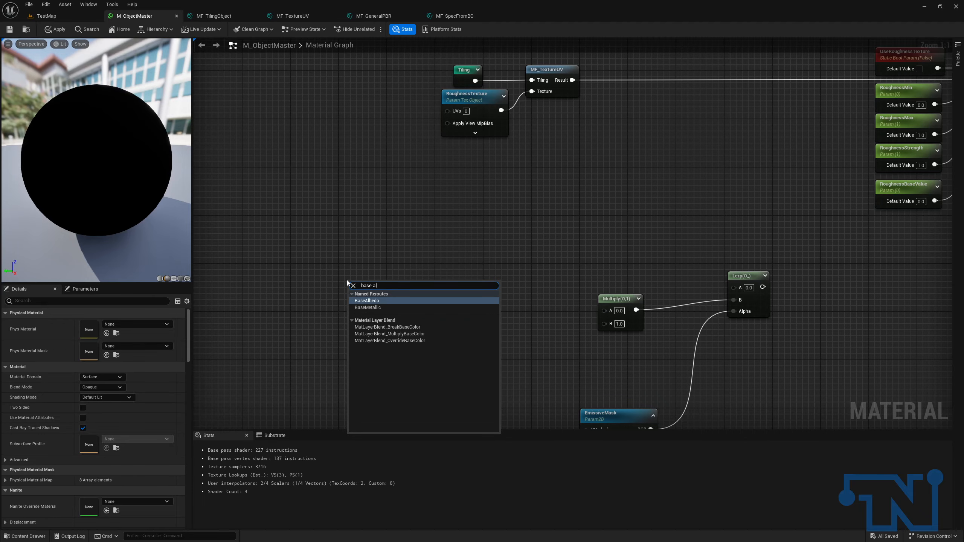
key("Return")
left_click_drag(392, 298, 615, 296)
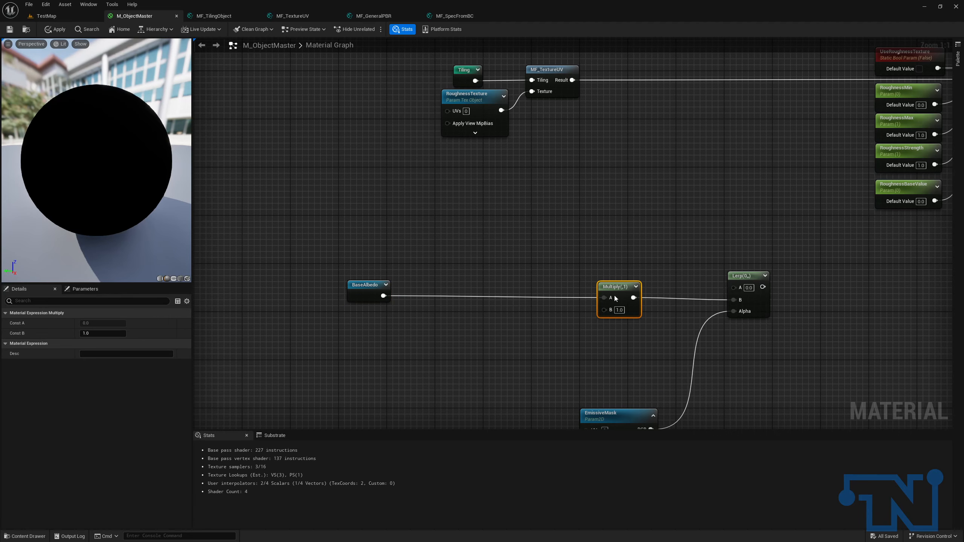
left_click_drag(363, 289, 505, 290)
Add a scalar parameter named EmissiveStrength with default value 1 and connect it to the Multiply's B input.
right_click_drag(519, 354, 506, 284)
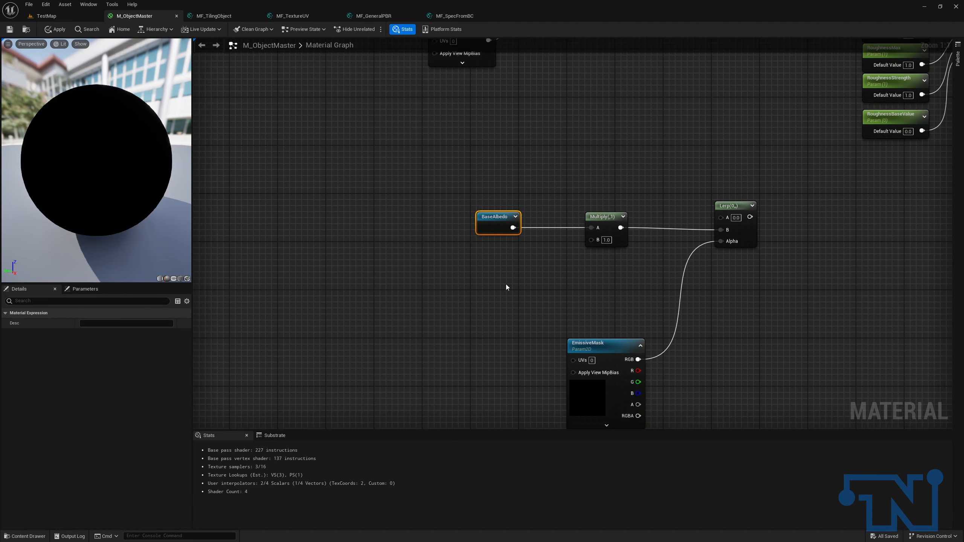
right_click(523, 282)
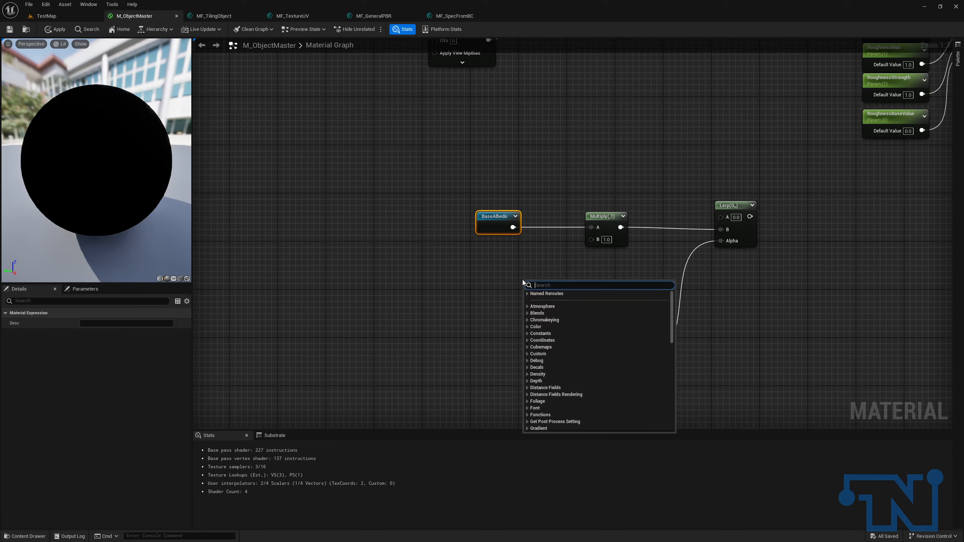
left_click(486, 262)
left_click(487, 262)
type("EmissiveStrength")
key("Return")
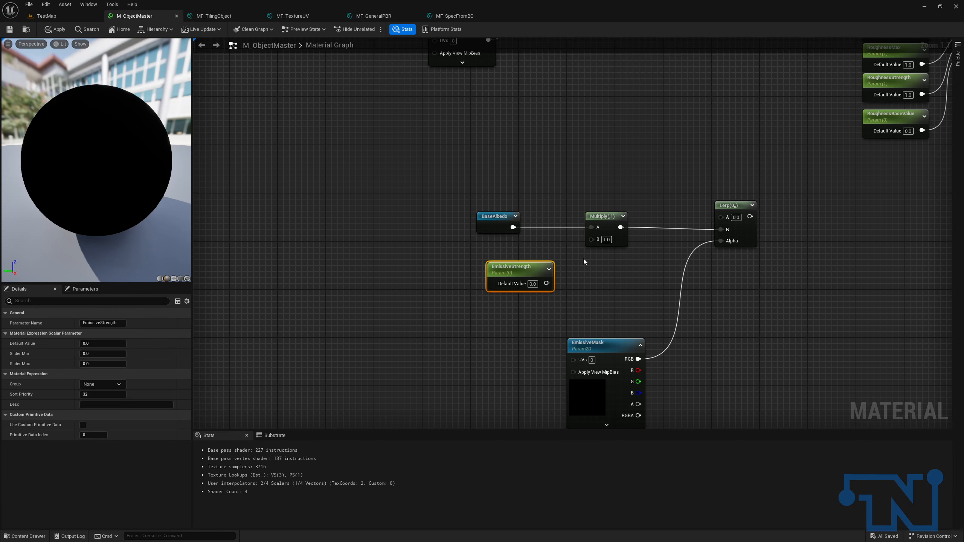
left_click(530, 284)
type("010")
key("Return")
left_click(579, 272)
left_click_drag(548, 283, 524, 255)
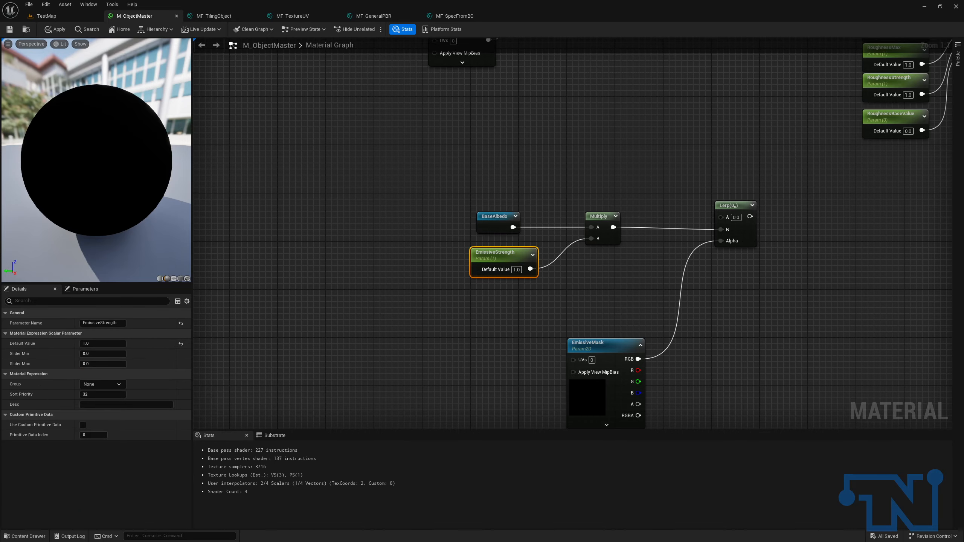
Put EmissiveStrength in a new group named 05 - Emissive and set its sort priority to 1.
left_click(109, 385)
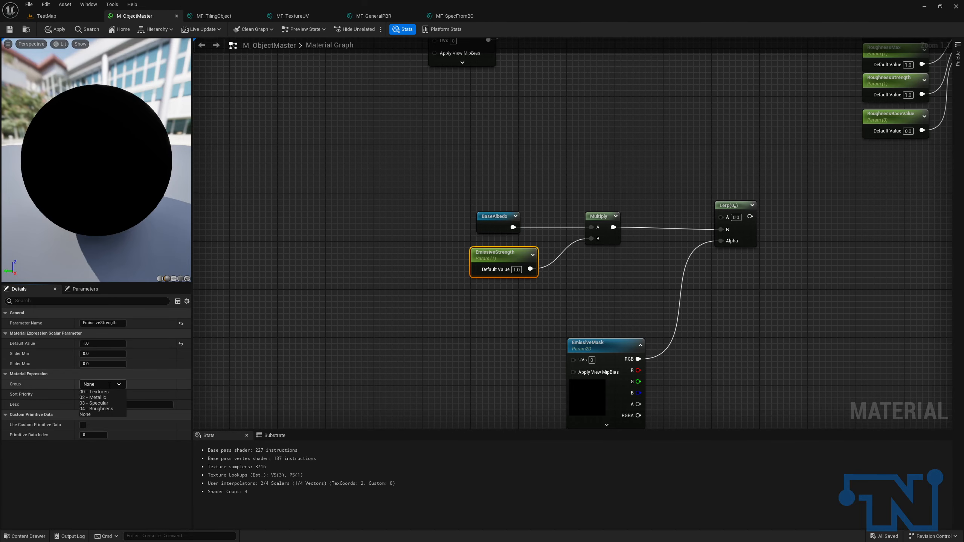
left_click(109, 384)
type("05 - Emissive")
key("Tab")
type("1")
key("Tab")
Connect the Tiling named reroute to EmissiveMask's UVs and straighten the connections between the emissive nodes.
right_click_drag(502, 260, 500, 216)
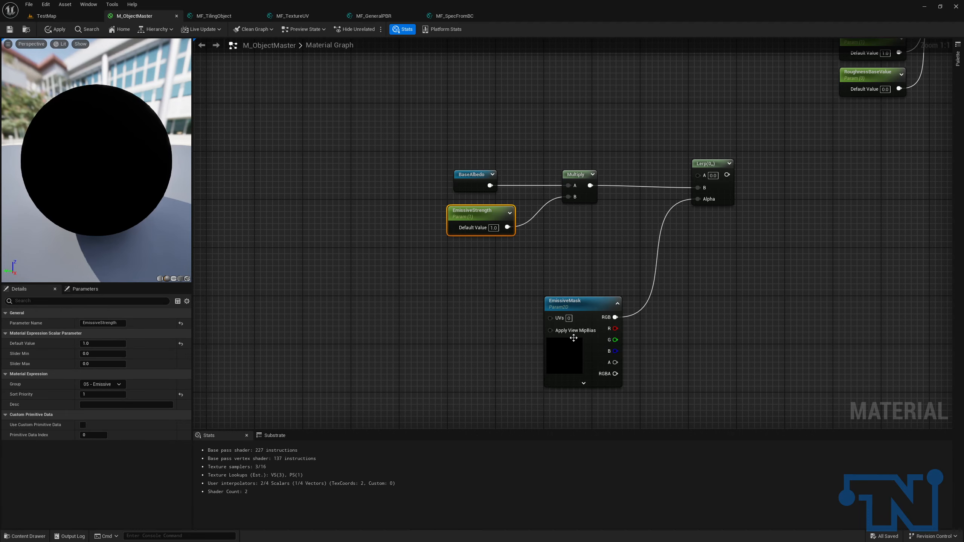
left_click_drag(538, 319, 490, 321)
type("tiling")
key("Return")
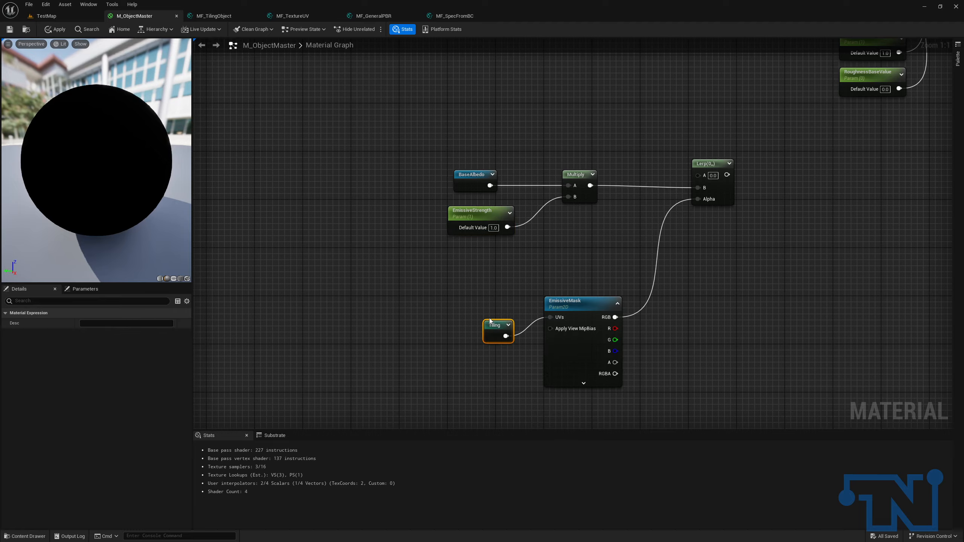
left_click(580, 304, "ctrl")
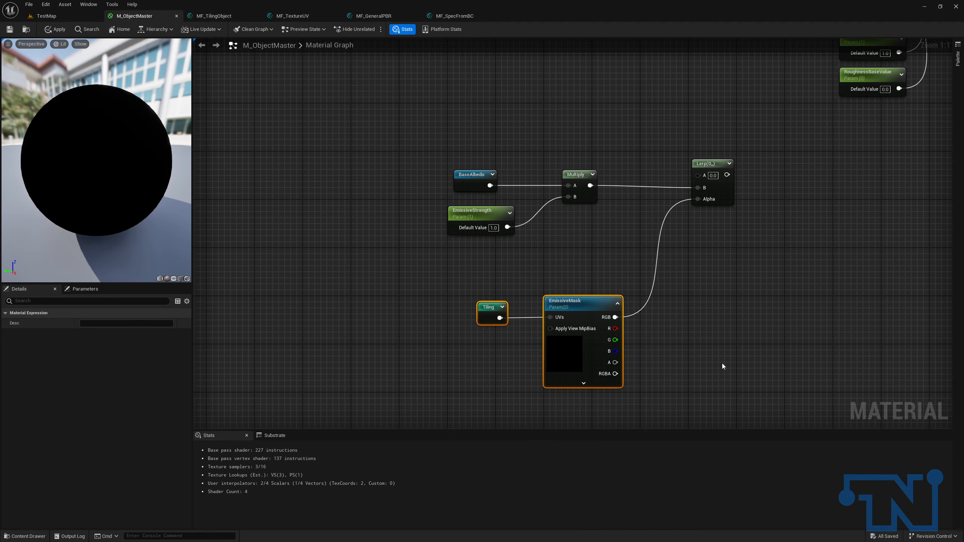
left_click_drag(385, 162, 820, 227)
left_click_drag(444, 143, 680, 183)
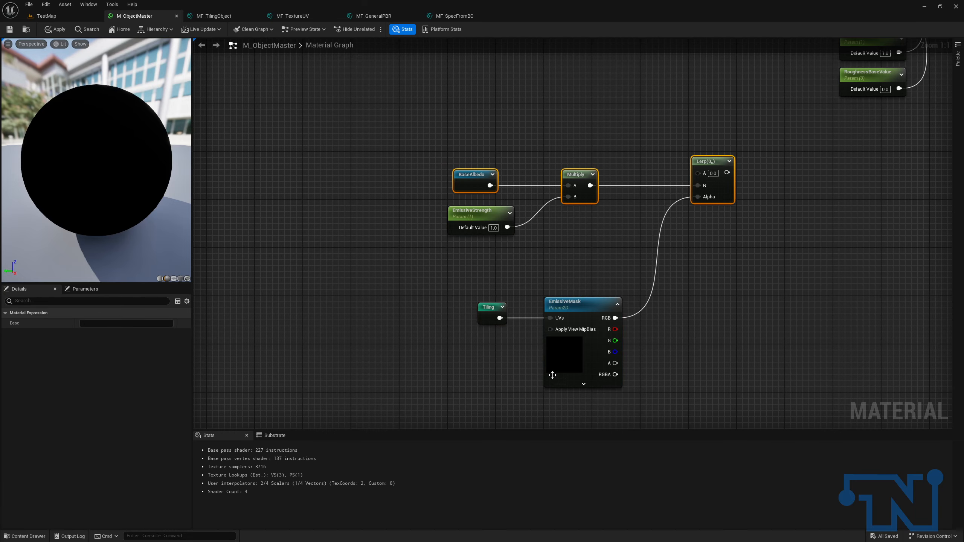
Add a static switch parameter named UseEmissiveMask in the empty area beyond the Lerp.
left_click(560, 359)
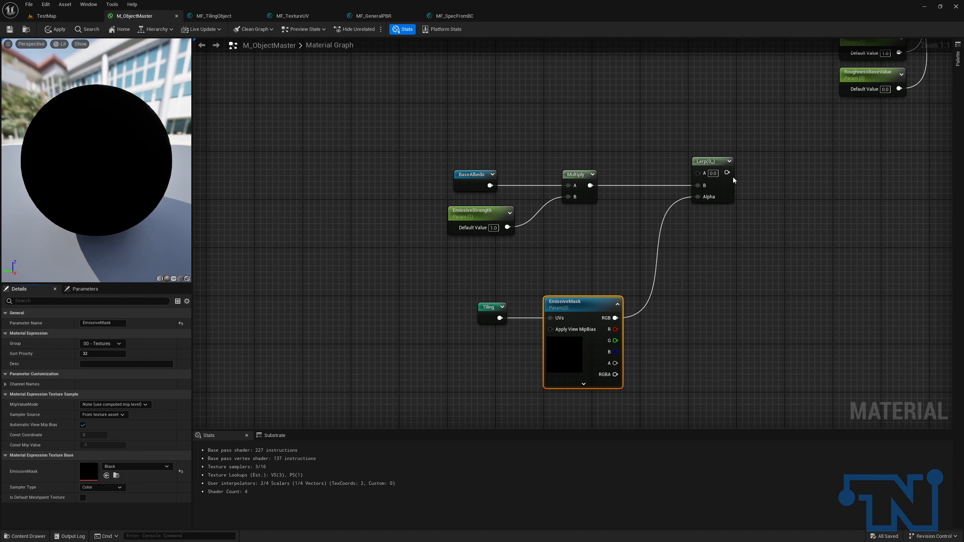
left_click_drag(727, 172, 778, 196)
left_click(778, 196)
right_click_drag(778, 196, 677, 192)
right_click(722, 306)
type("static swi")
key("Down")
key("Return")
type("Use")
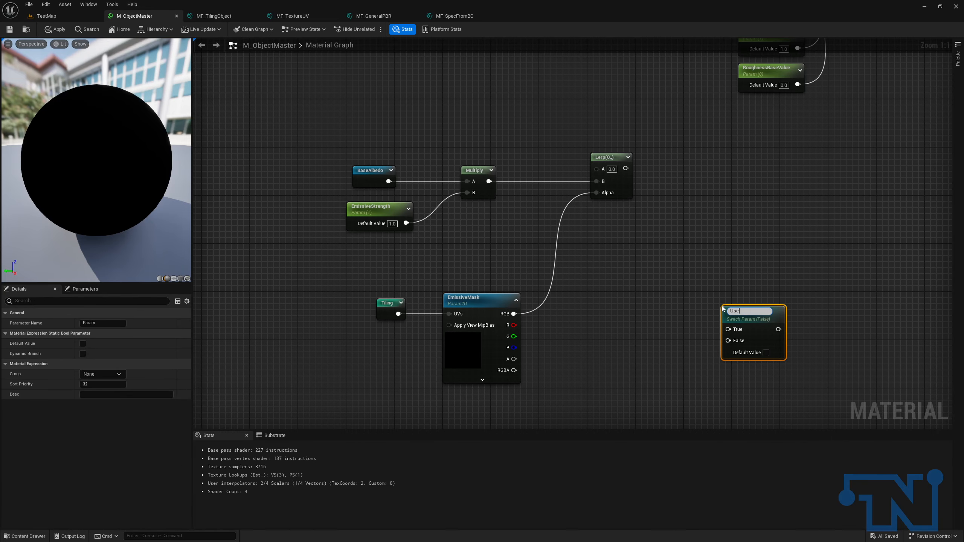
type("EmissiveMask")
key("Return")
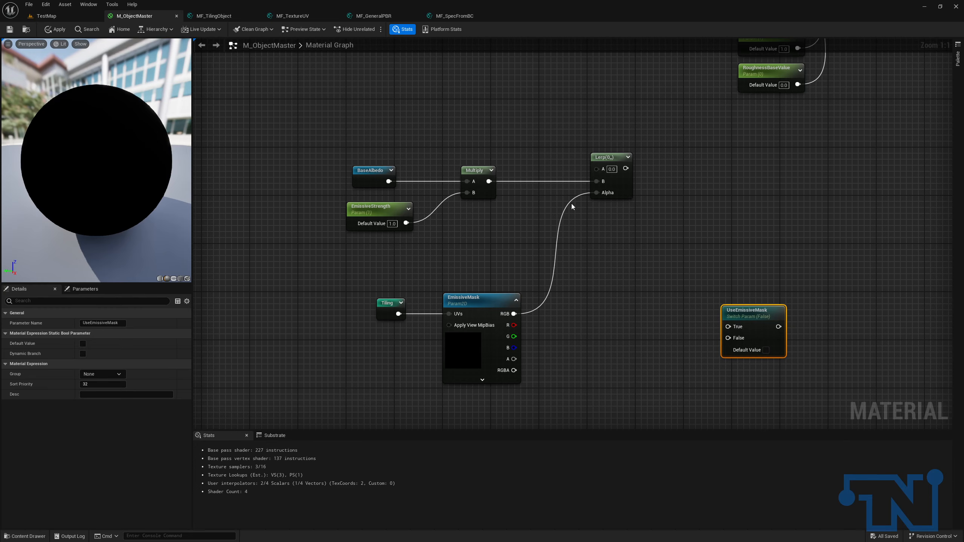
Insert a reroute point on the wire from Multiply to Lerp and connect it to UseEmissiveMask's False input.
double_click(524, 182)
left_click_drag(358, 149, 641, 181)
left_click(688, 196)
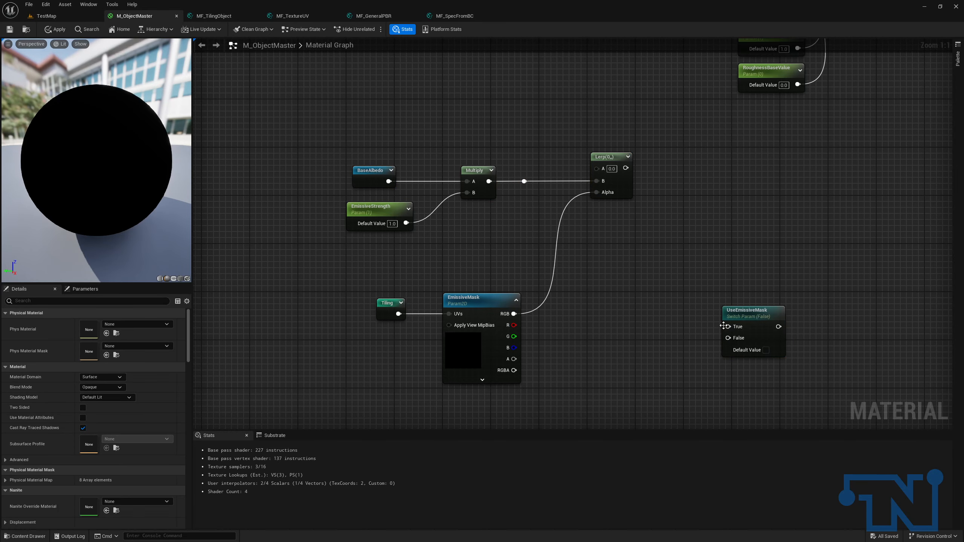
left_click_drag(733, 341, 524, 183)
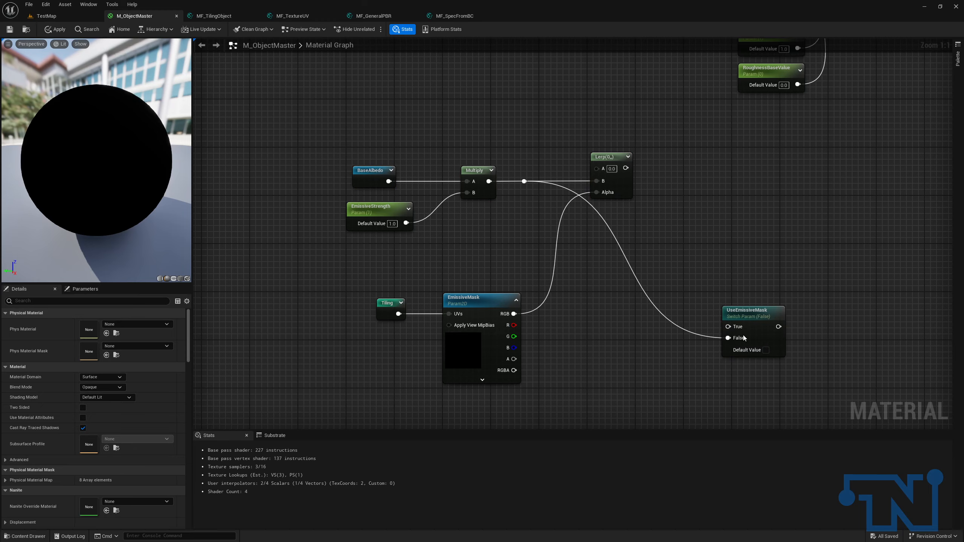
Assign UseEmissiveMask to the 05 - Emissive group and set its sort priority to 2.
left_click(750, 323)
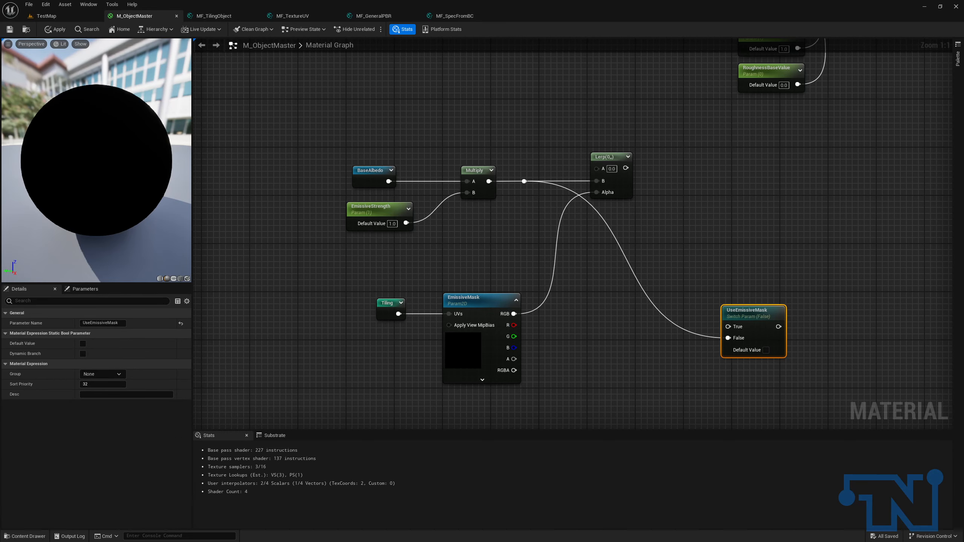
left_click(102, 374)
left_click(93, 381)
left_click(93, 383)
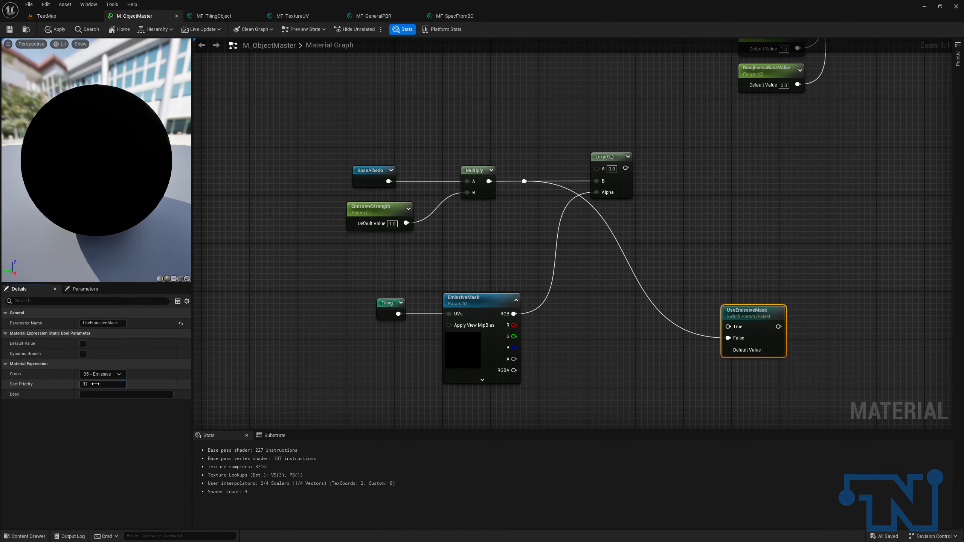
type("2")
key("Tab")
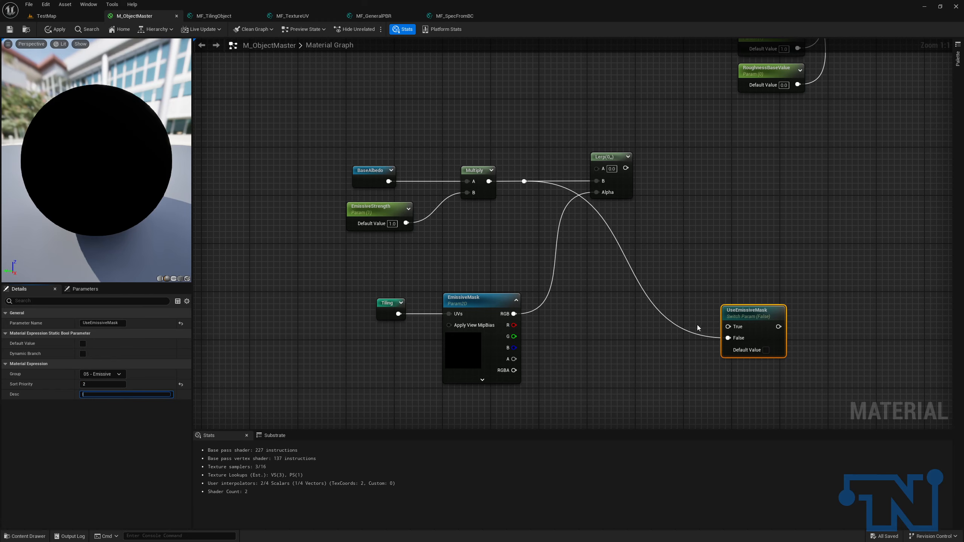
Connect the Lerp's output to UseEmissiveMask's True input and tidy the False wire with a lowered reroute point.
left_click_drag(626, 168, 738, 269)
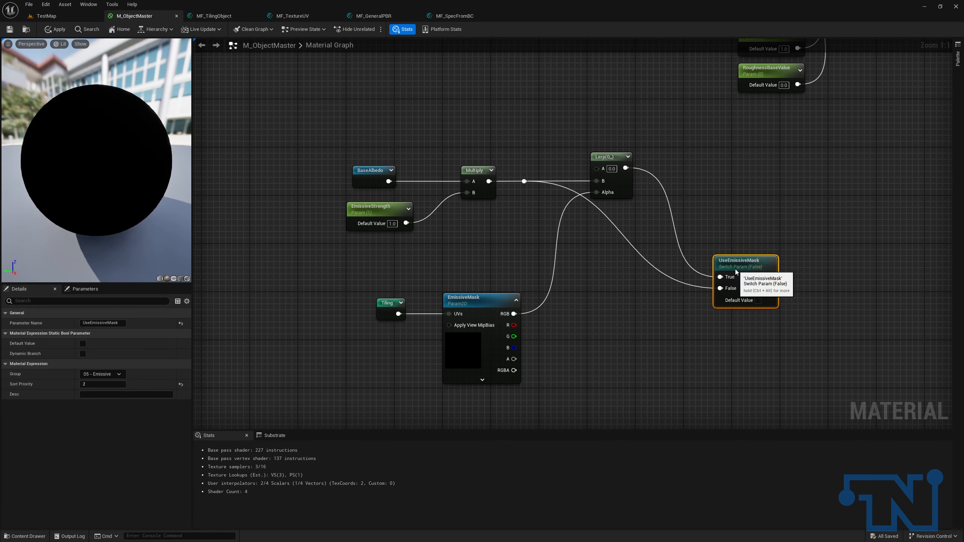
double_click(616, 226)
left_click_drag(616, 226, 619, 283)
left_click_drag(750, 263, 750, 257)
Duplicate the UseEmissiveMask switch, place the copy further along the graph and rename it UseEmissive.
right_click_drag(898, 342, 557, 294)
left_click(521, 232)
left_click_drag(533, 207, 441, 247)
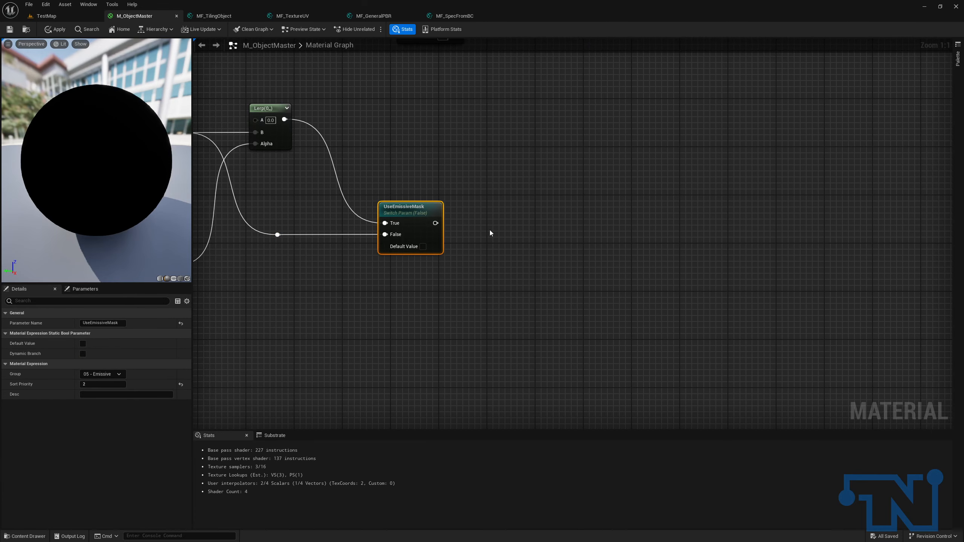
key("ctrl+d")
left_click_drag(560, 222, 603, 209)
left_click(119, 323)
key("ctrl+a")
type("U")
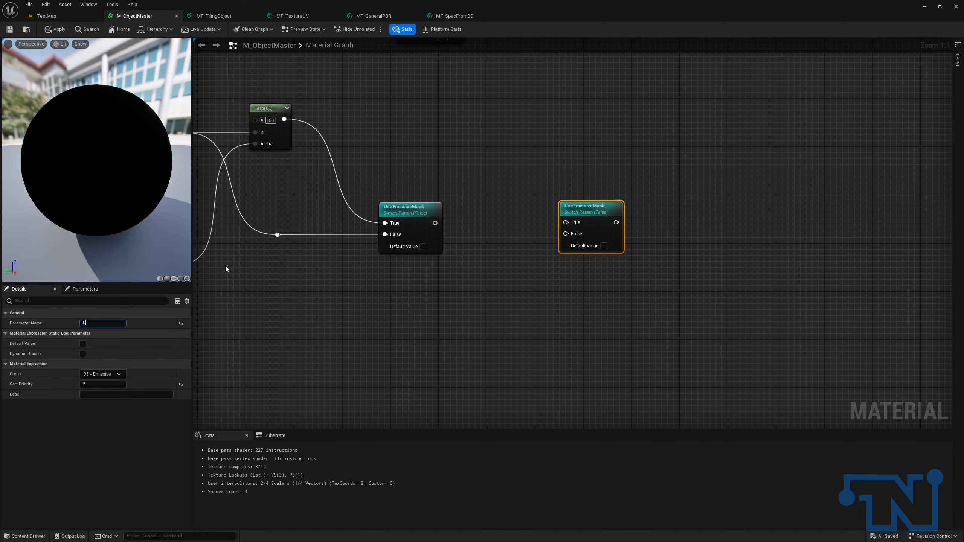
type("seEmissive")
key("Return")
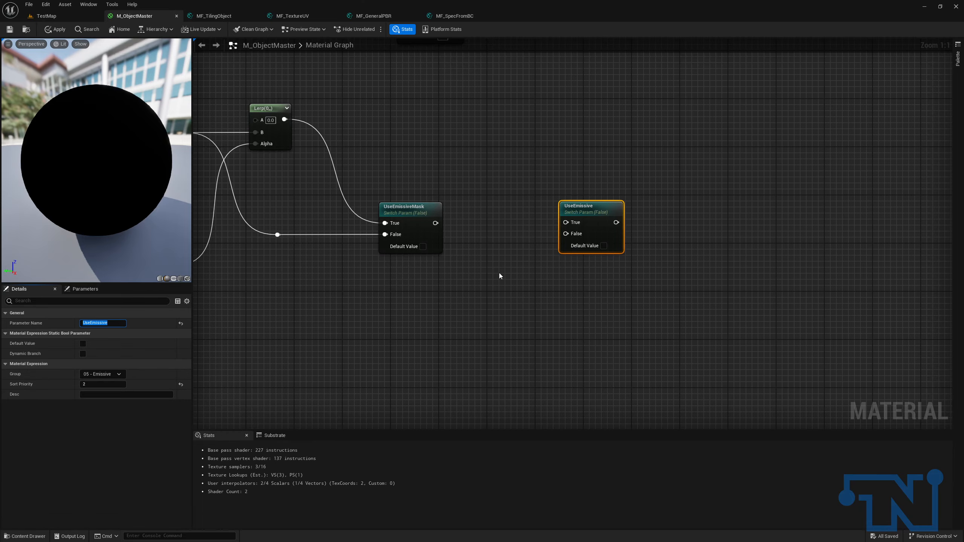
Set UseEmissive's sort priority to 0 and connect UseEmissiveMask's output to its True input.
left_click(473, 287)
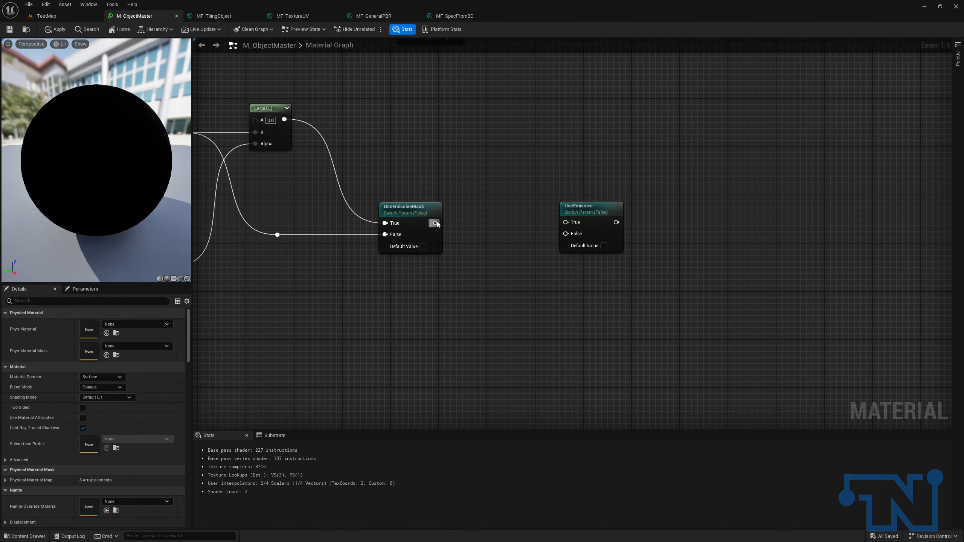
left_click(592, 207)
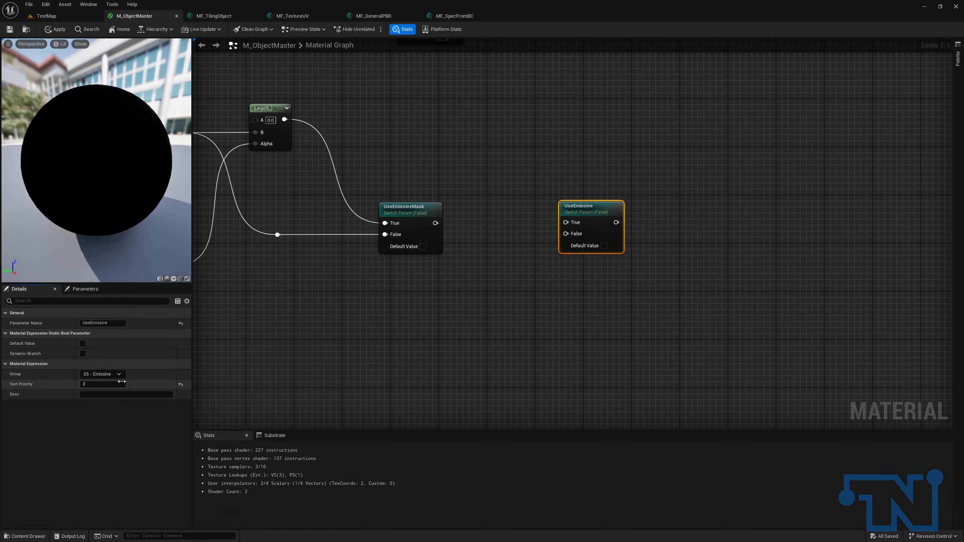
key("Return")
left_click_drag(437, 223, 582, 224)
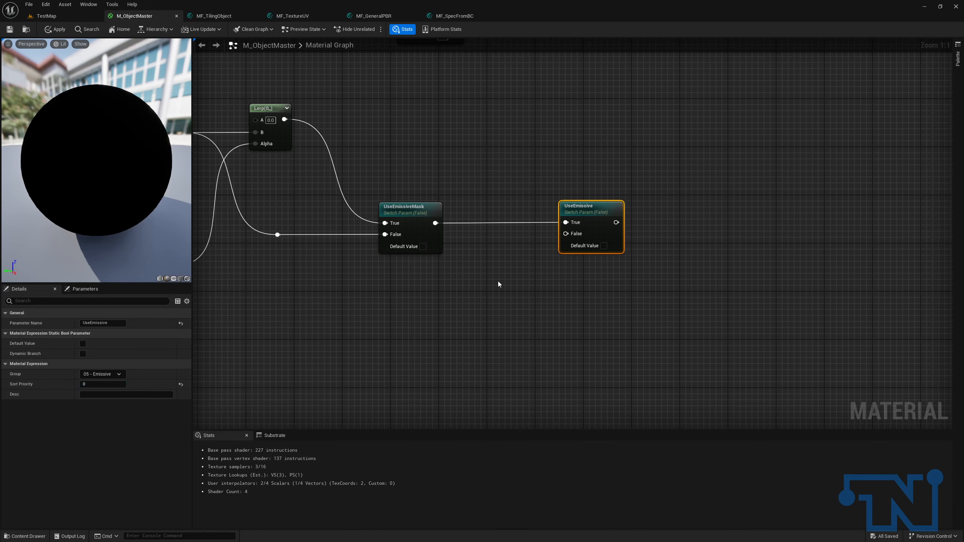
Add a Constant node of value 0, connect it to UseEmissive's False input and place it beside the switch.
left_click(496, 264)
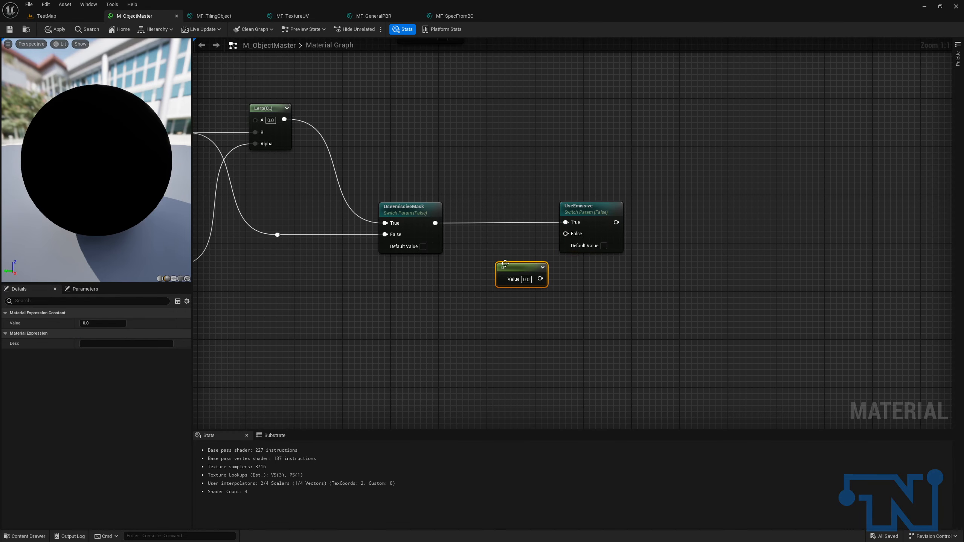
left_click_drag(541, 279, 574, 232)
left_click(532, 242)
left_click_drag(541, 279, 566, 234)
left_click_drag(516, 262, 513, 226)
Add a named reroute declaration node on UseEmissive's output.
left_click_drag(607, 222, 650, 224)
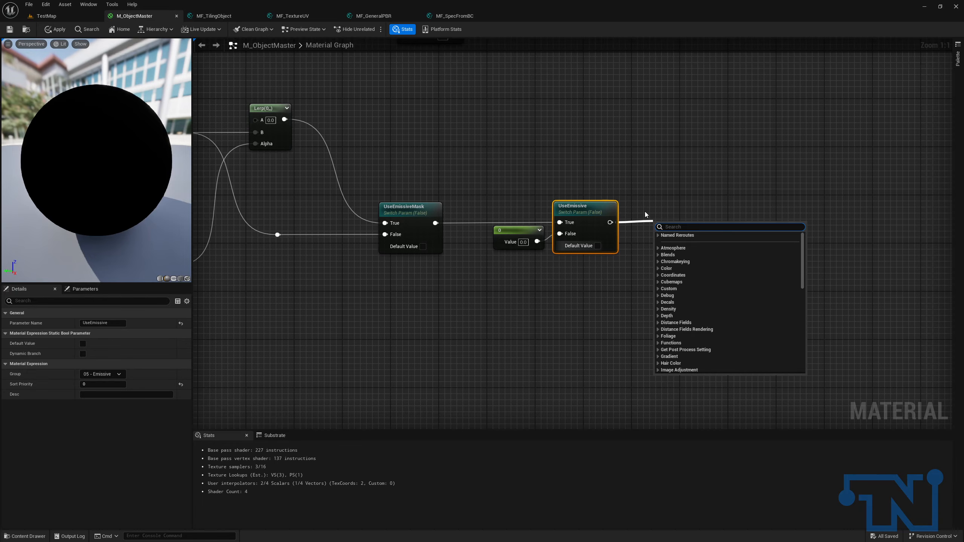
type("named r")
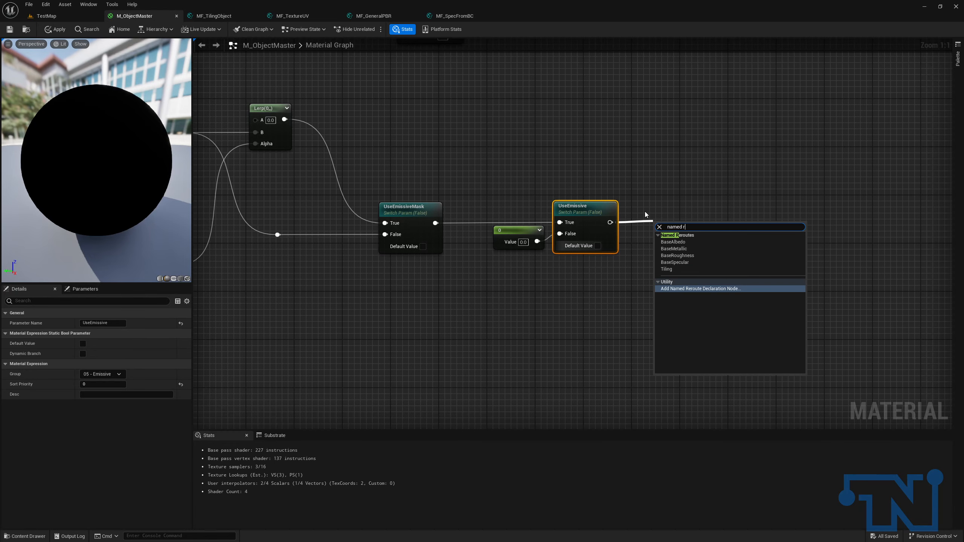
Add a named reroute declaration called BaseEmissive to the UseEmissive switch output and align it with the emissive nodes.
key("Return")
type("BaseEmissive")
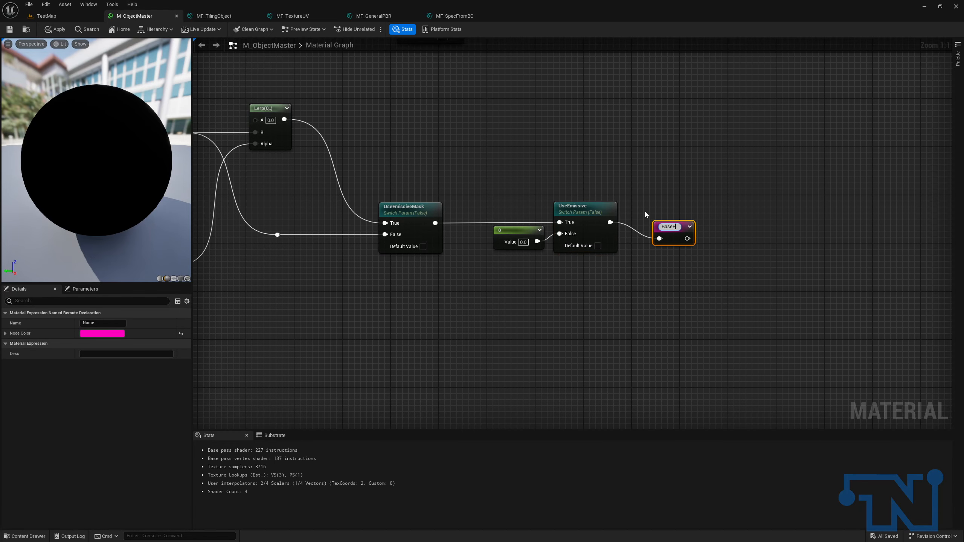
key("Return")
left_click_drag(668, 223, 659, 210)
left_click_drag(332, 186, 665, 259)
left_click_drag(249, 186, 292, 245, "shift")
key("q")
Feed the Emissive Color input of the M_ObjectMaster node from the BaseEmissive reroute, placed below the BaseRoughness reroute.
right_click_drag(534, 173, 779, 239)
scroll(852, 192, "down", 4)
right_click_drag(852, 192, 426, 539)
scroll(627, 211, "up", 4)
key("Home")
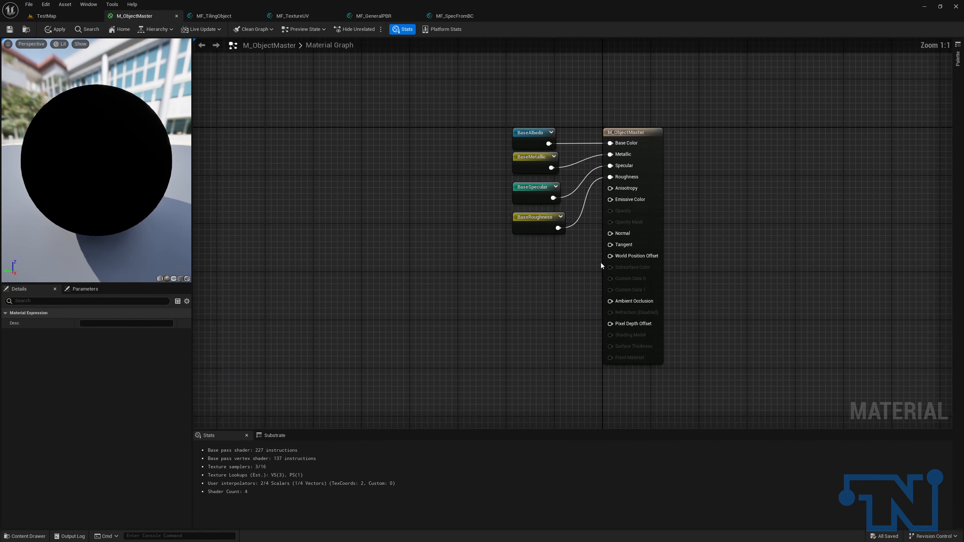
left_click_drag(610, 199, 556, 256)
type("base emis")
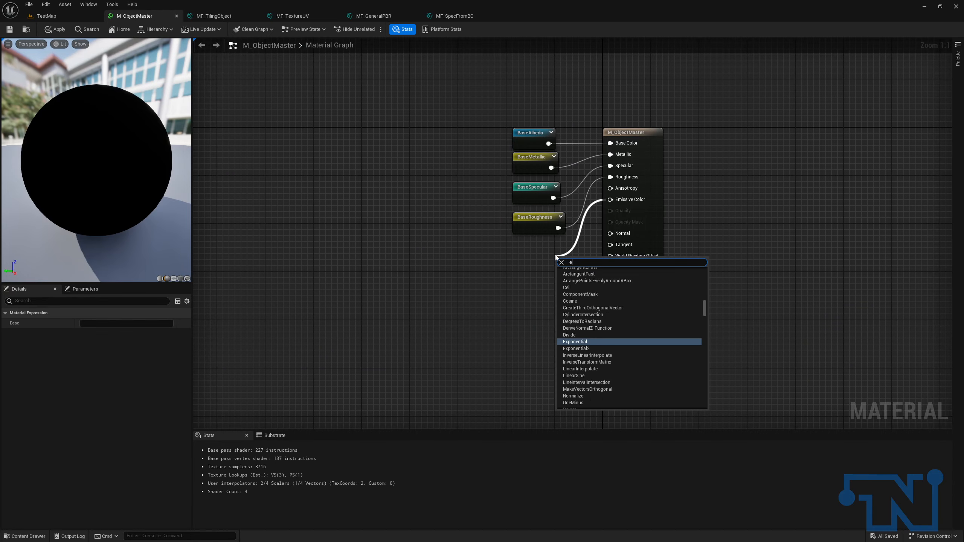
key("Return")
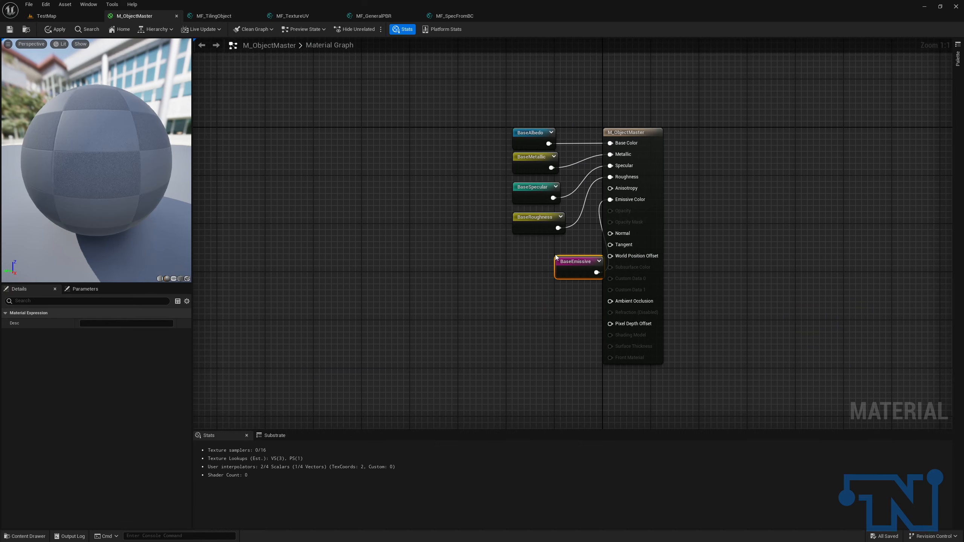
left_click_drag(586, 257, 532, 250)
Wrap all the emissive nodes in a comment titled "05 - Emissive" and position it beneath the roughness nodes.
right_click_drag(498, 269, 510, 252)
scroll(511, 252, "down", 4)
right_click_drag(455, 273, 626, 47)
right_click_drag(488, 391, 652, 65)
left_click_drag(316, 164, 798, 313)
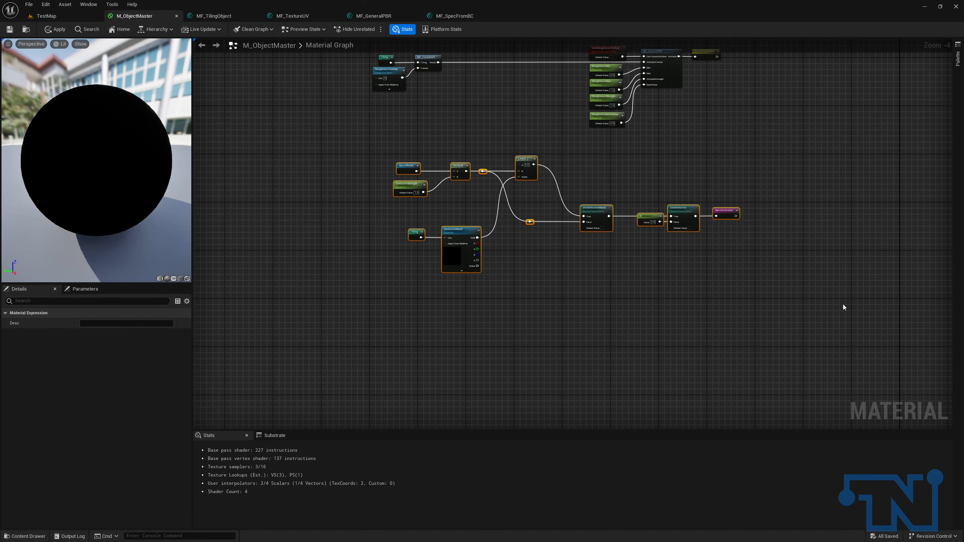
type("c05 - Emissive")
key("Return")
left_click_drag(542, 160, 524, 164)
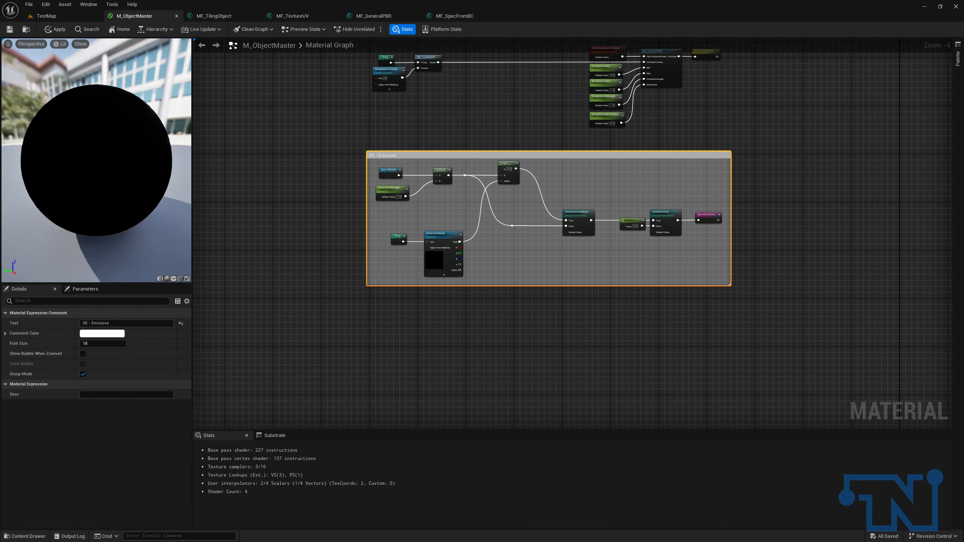
Create a Material Function named MF_Normal in the GlobalFunctions folder of the TestMap level's project content.
left_click(77, 21)
right_click(488, 435)
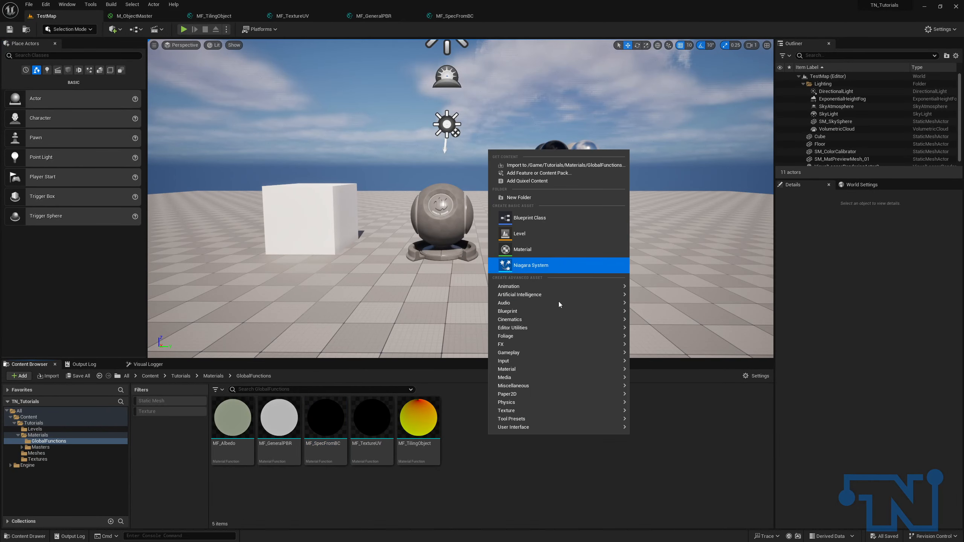
mouse_move(562, 372)
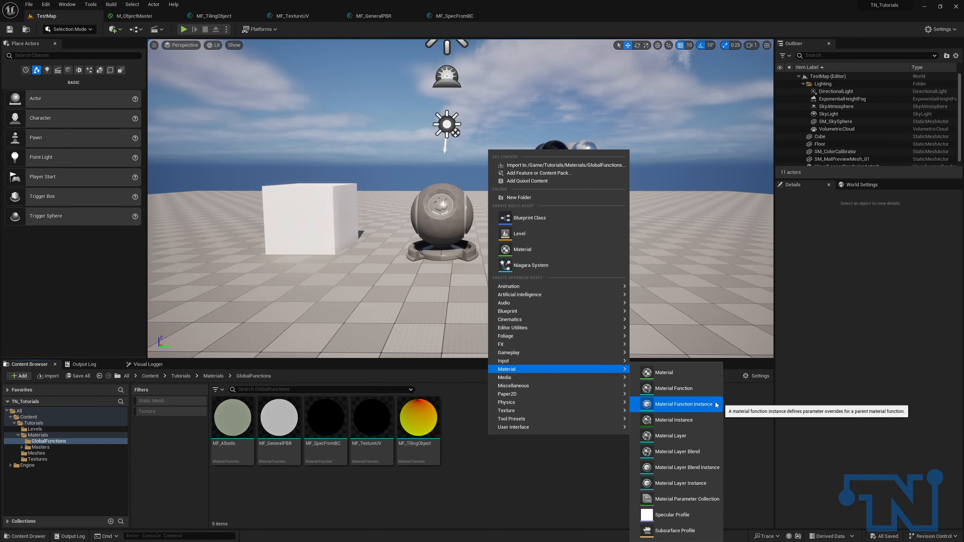
left_click(702, 390)
type("MF_Normal")
key("Return")
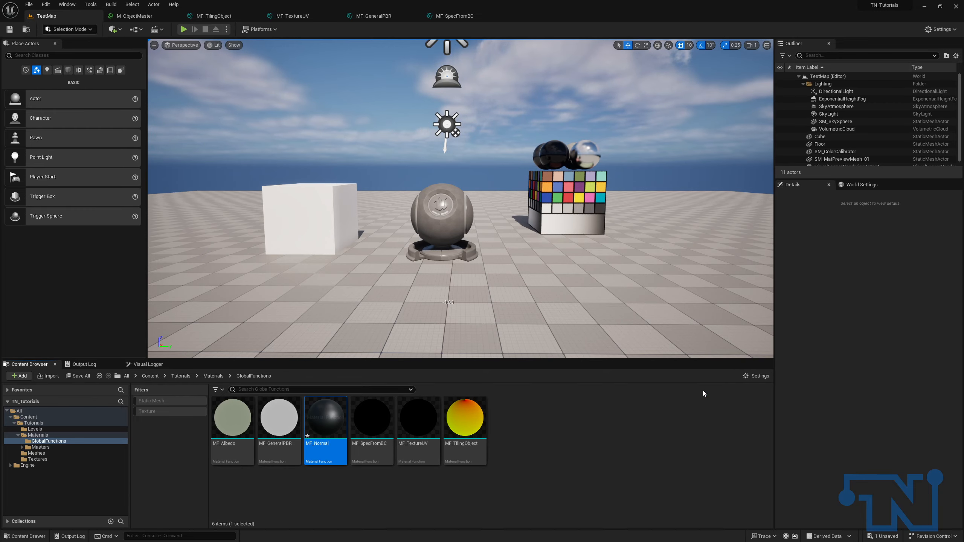
Open MF_Normal, expose it to the library and rename its output to BaseNormal.
left_click(351, 272)
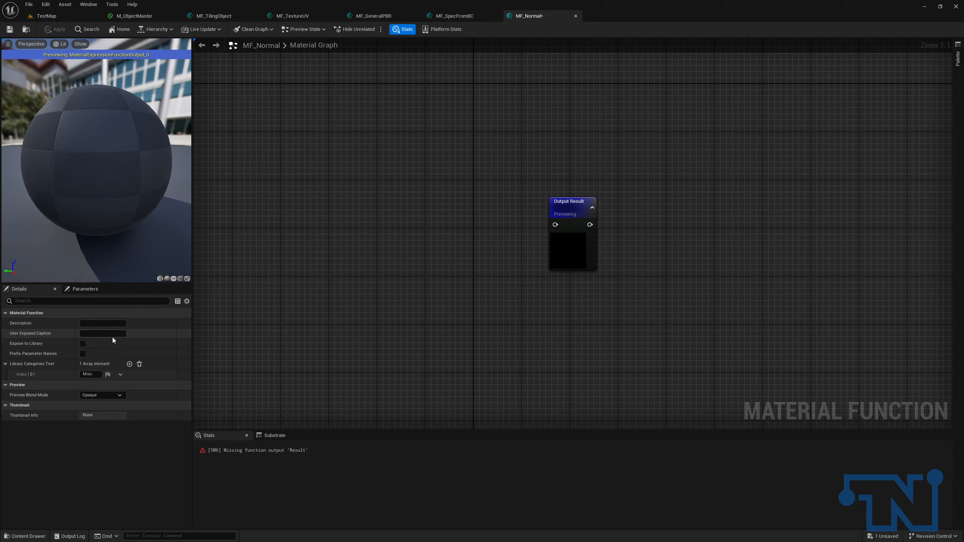
left_click(83, 344)
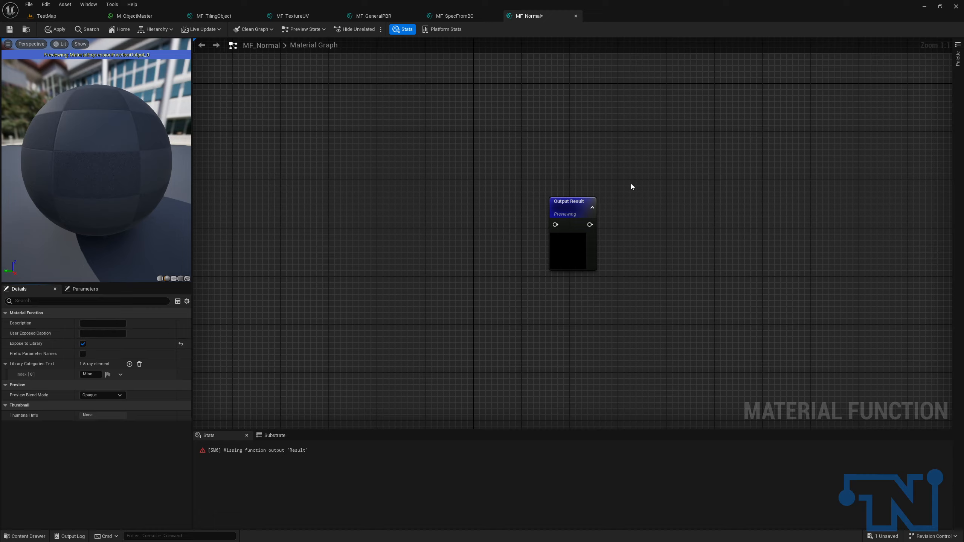
left_click(562, 205)
left_click(98, 323)
type("BaseNormal")
key("Return")
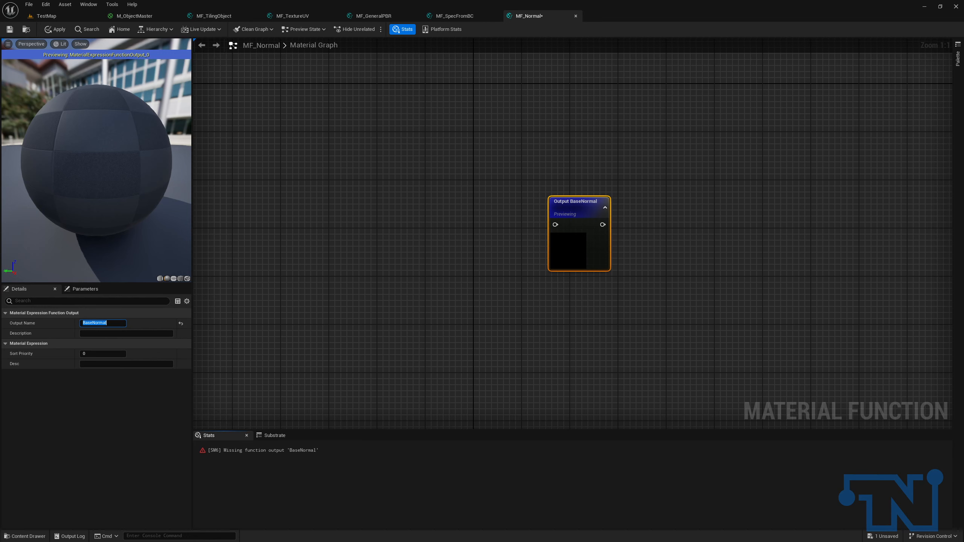
Add an MF_TextureUV function call well ahead of the BaseNormal output.
right_click_drag(308, 145, 881, 164)
right_click_drag(503, 183, 334, 207)
right_click(334, 209)
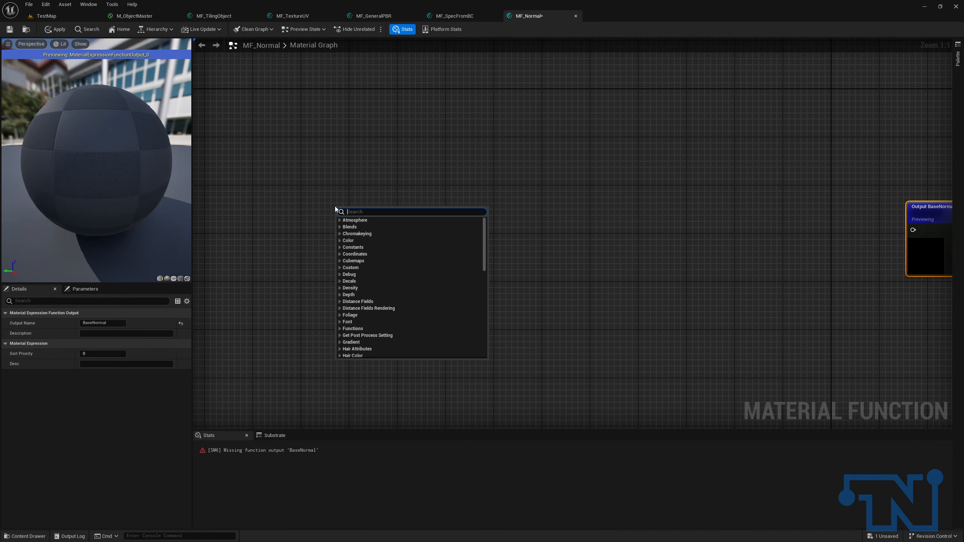
type("mf_tex")
key("Return")
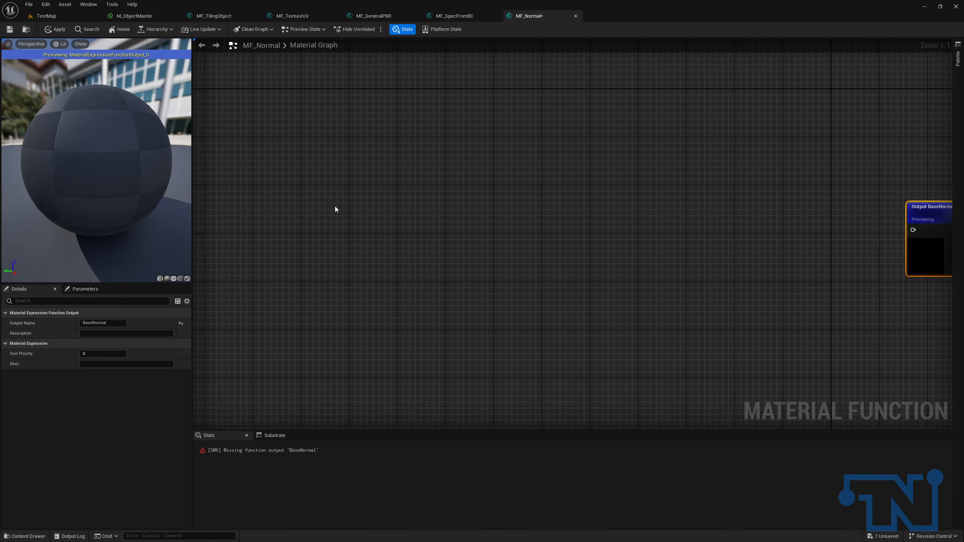
Add a Vector2 function input named UV to the Tiling input of MF_TextureUV, collapse its preview and align the two nodes.
right_click_drag(336, 209, 480, 207)
left_click_drag(484, 211, 411, 206)
type("input")
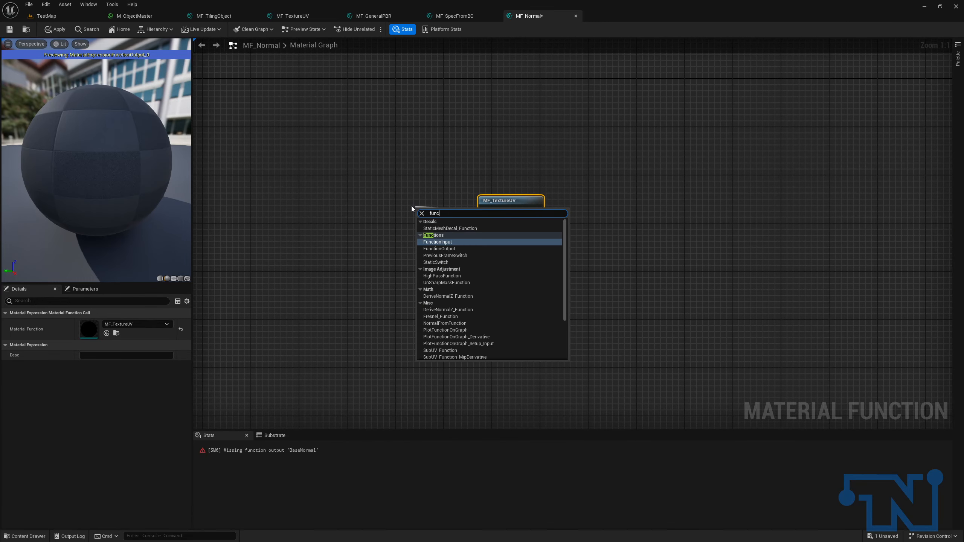
key("Return")
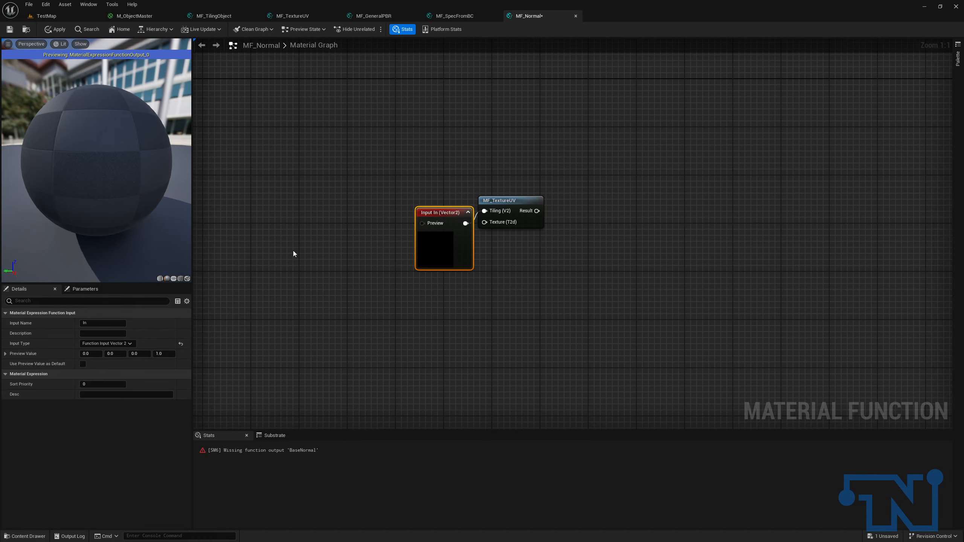
left_click(111, 324)
type("UV")
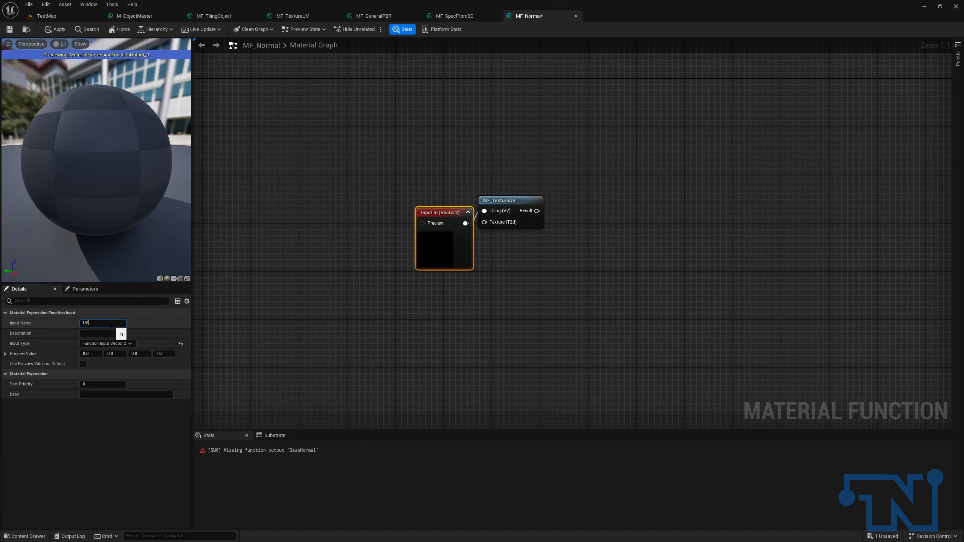
key("Return")
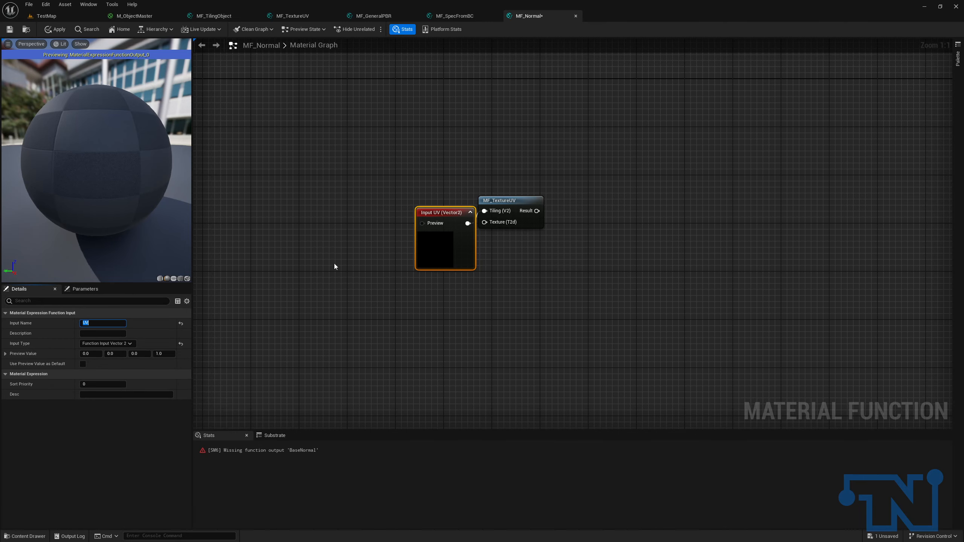
left_click_drag(445, 213, 400, 204)
left_click(424, 201)
left_click_drag(338, 176, 585, 243)
left_click(491, 236)
Add a Texture2D function input named NormalTexture with sort priority 1 to the Texture input of MF_TextureUV.
left_click_drag(484, 222, 440, 253)
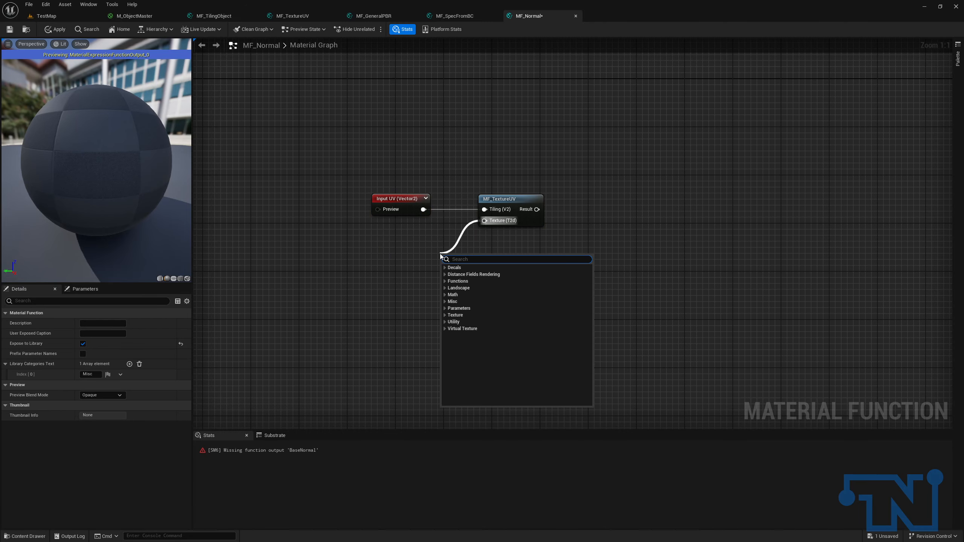
type("input")
key("Return")
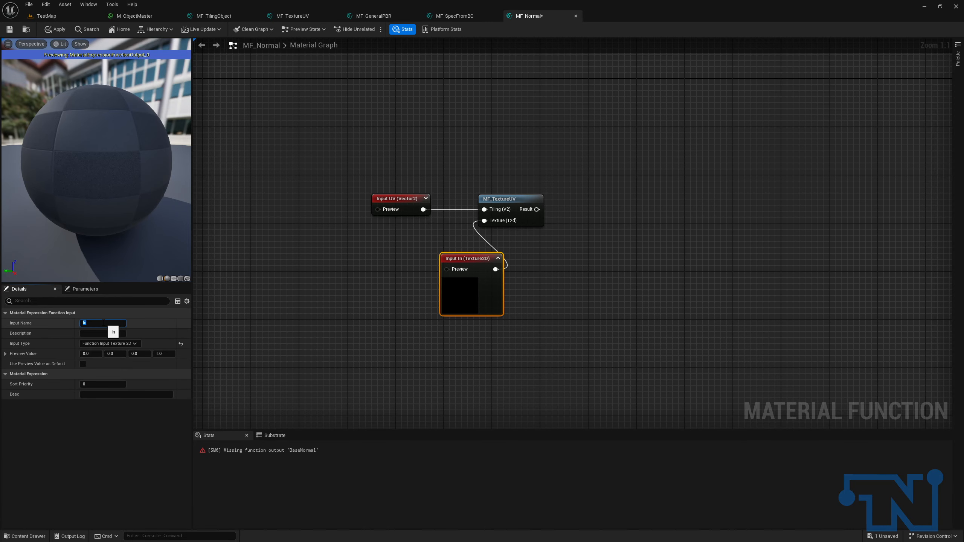
type("malTexture")
key("Return")
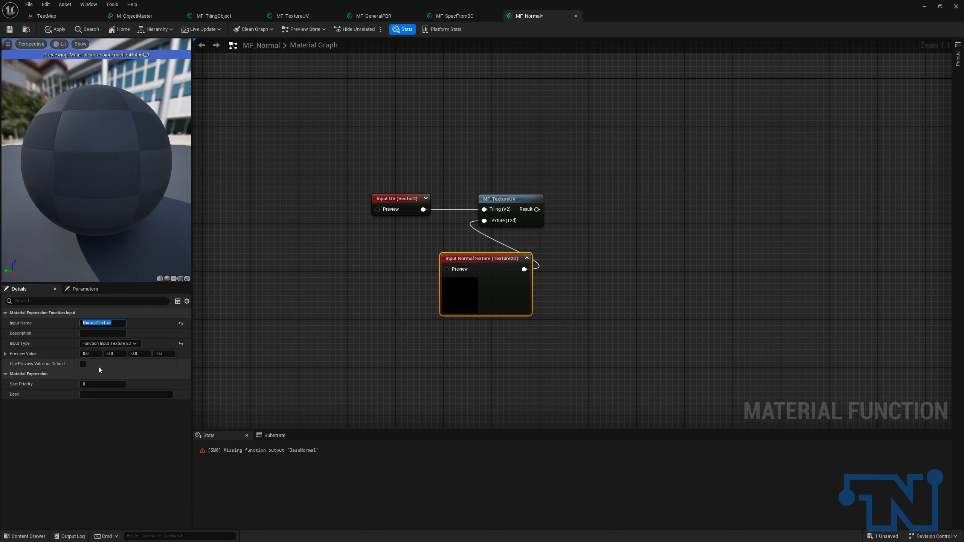
left_click(103, 384)
type("1")
key("Tab")
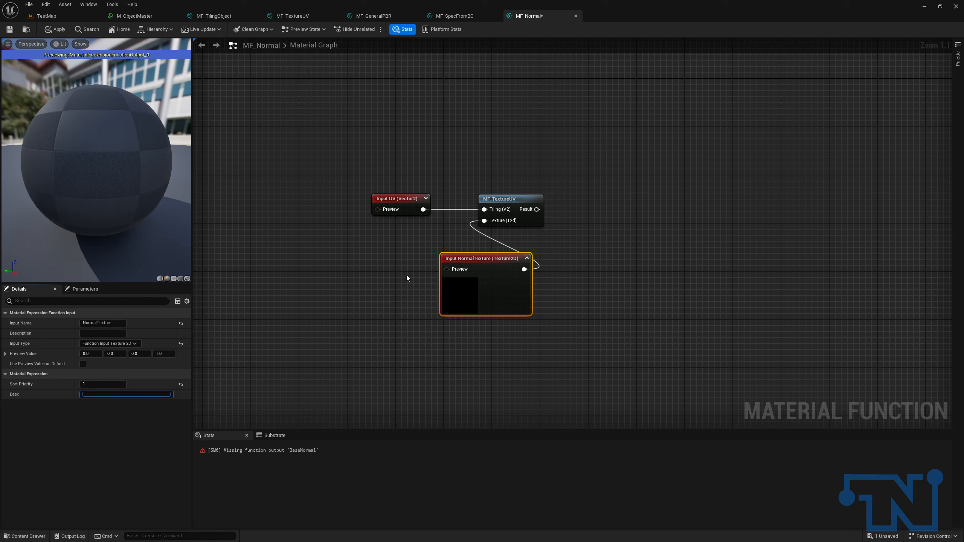
Place the NormalTexture input below the UV input and connect a Texture Object node to its Preview pin.
left_click_drag(476, 262, 319, 247)
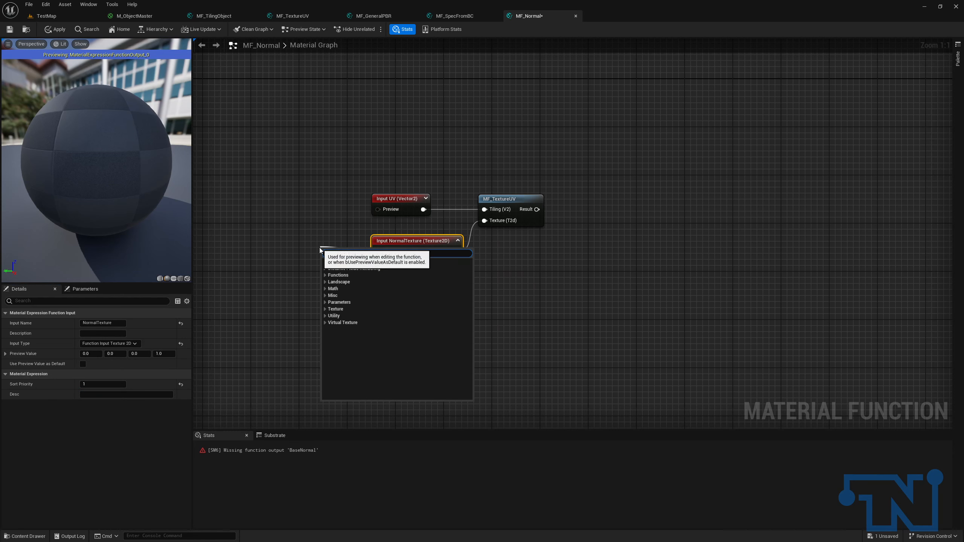
type("no")
key("BackSpace")
key("BackSpace")
type("normal")
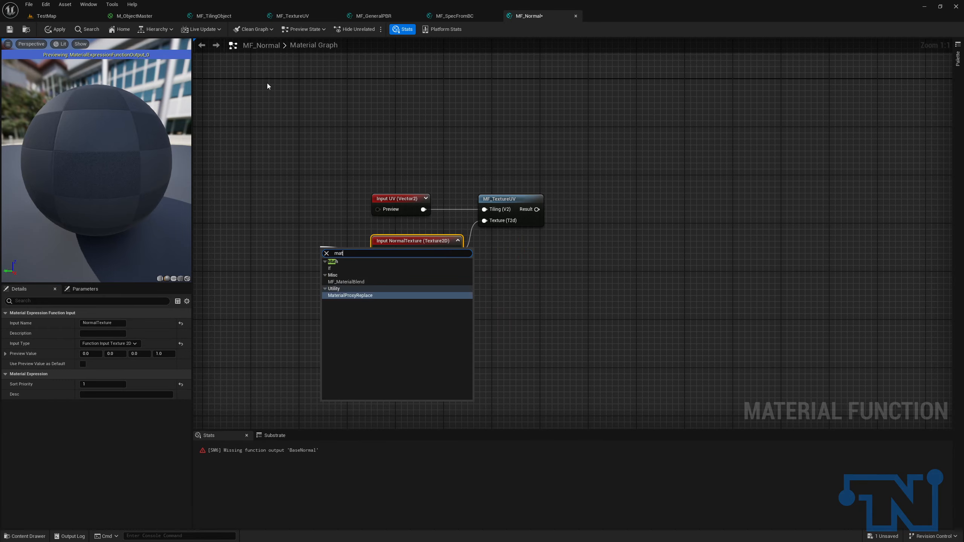
key("BackSpace")
key("BackSpace")
key("BackSpace")
key("BackSpace")
key("BackSpace")
key("BackSpace")
type("texture")
key("Return")
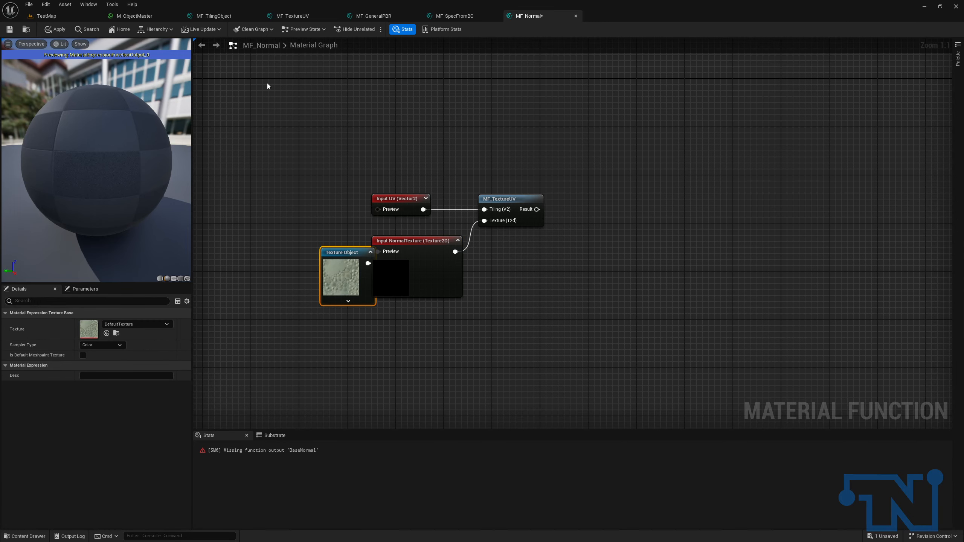
left_click_drag(326, 252, 292, 241)
Assign the FlatNormal texture to the Texture Object node and collapse the node's preview.
left_click(137, 323)
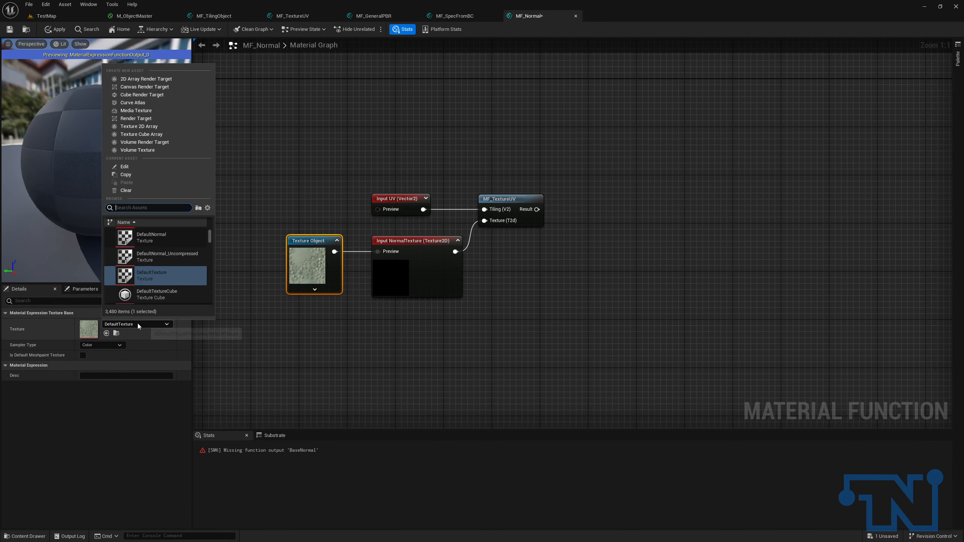
type("flat")
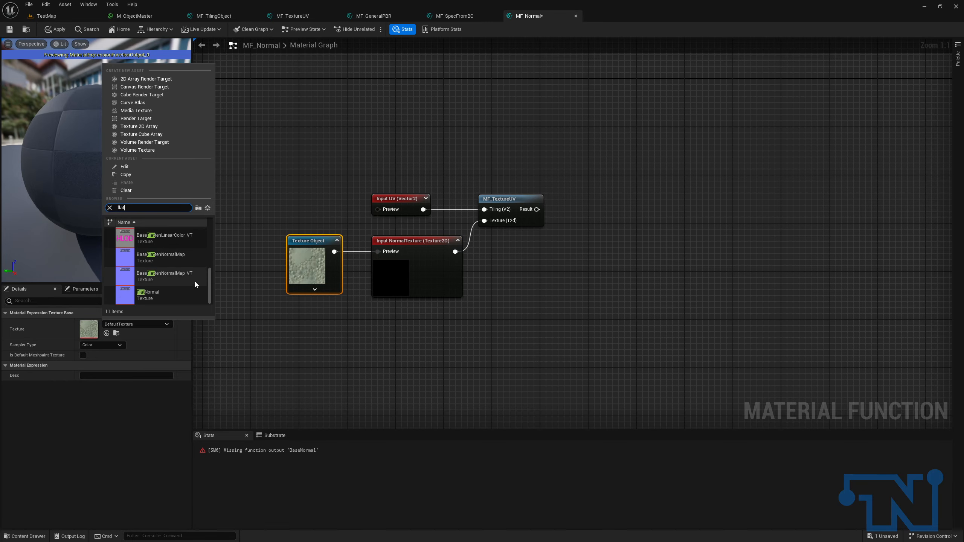
left_click(155, 300)
left_click(447, 285)
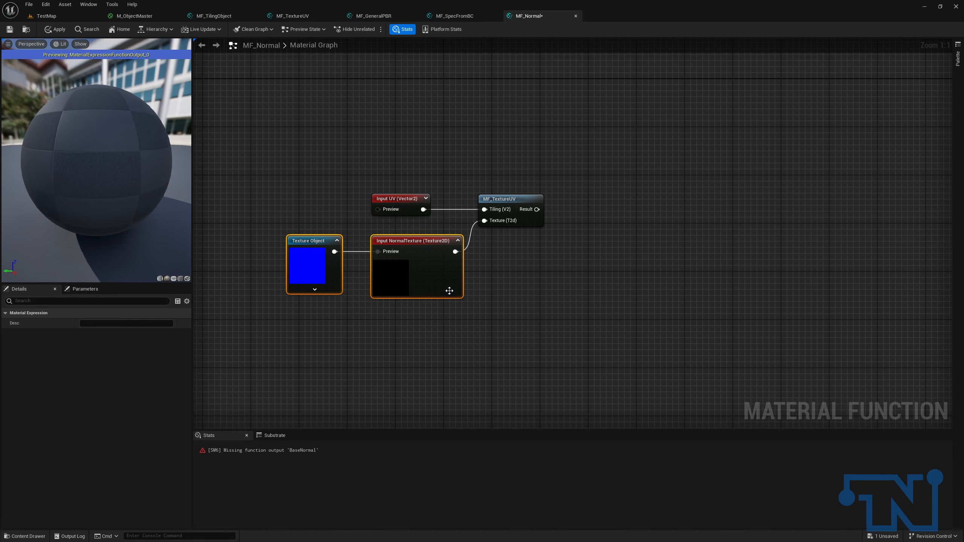
left_click(337, 241)
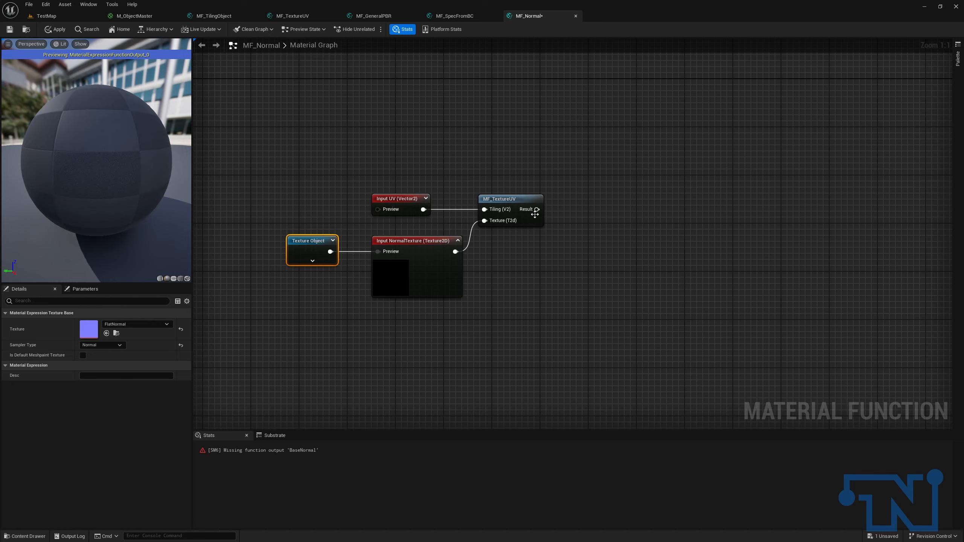
Connect an R G component mask to the MF_TextureUV result and place it further along the graph.
left_click_drag(537, 209, 610, 211)
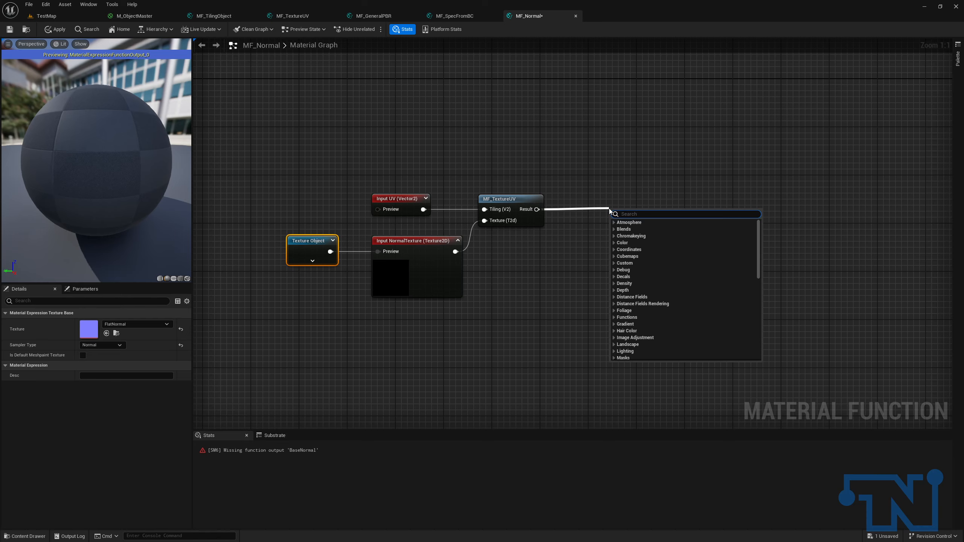
type("masked")
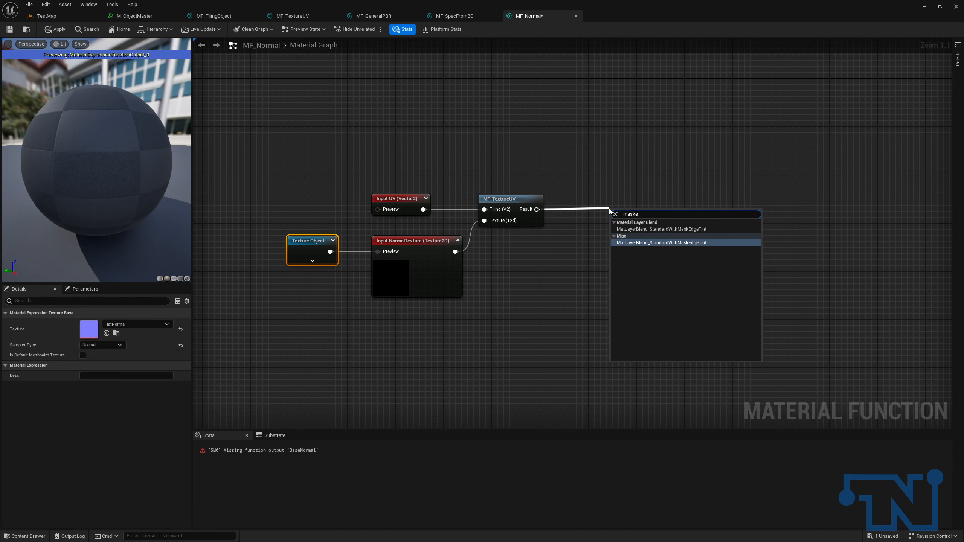
key("BackSpace")
key("Return")
left_click_drag(630, 209, 707, 209)
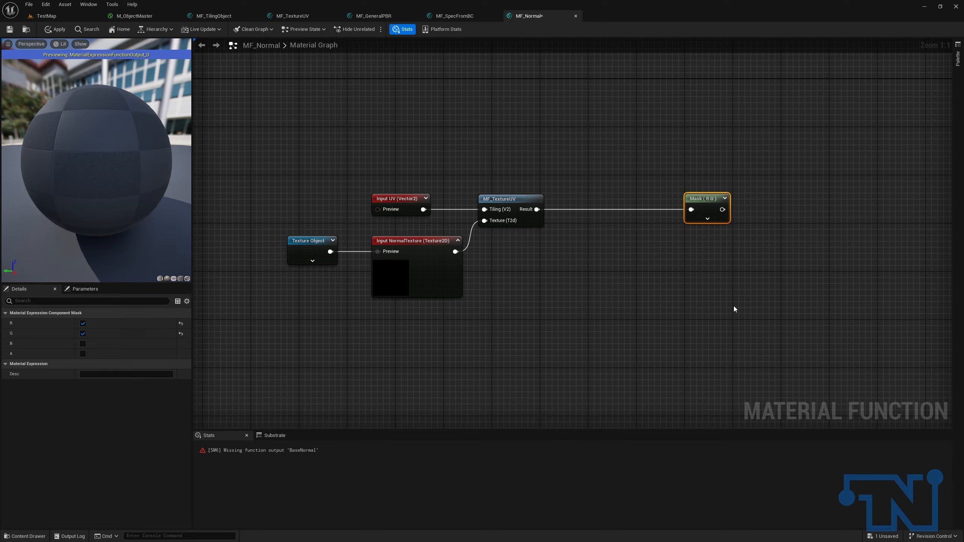
Duplicate the R G mask and set the copy to pass only the B channel.
key("ctrl+d")
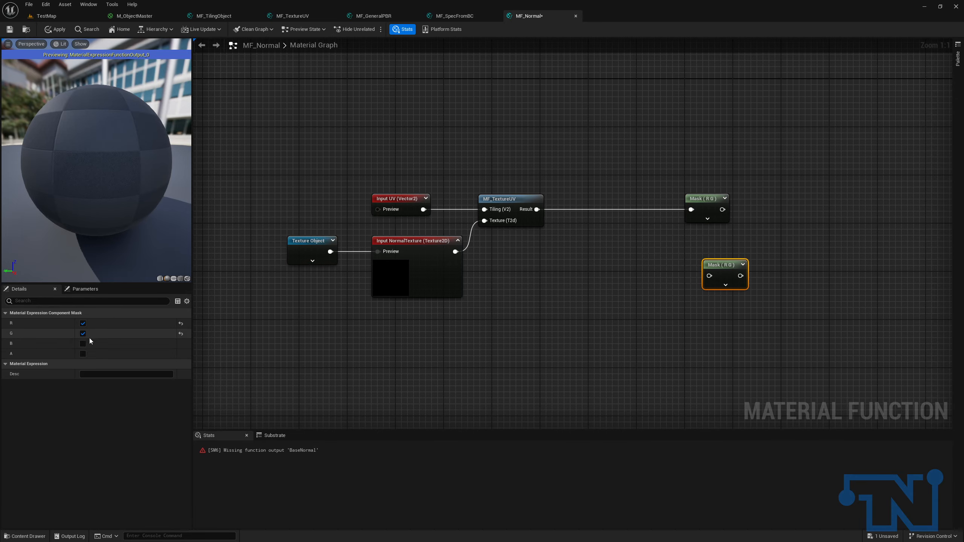
left_click(83, 323)
left_click(82, 334)
left_click(83, 344)
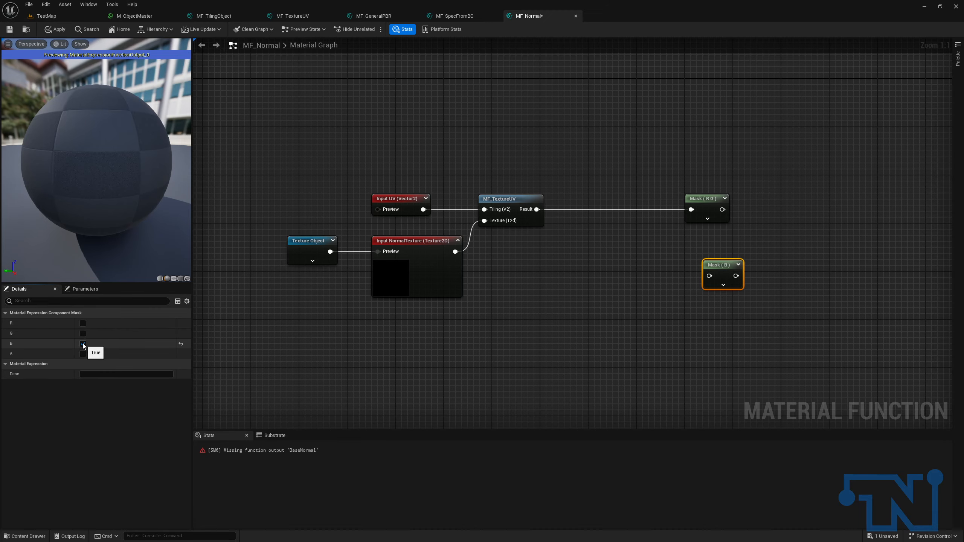
Insert a reroute point after MF_TextureUV, straighten the row, and connect the point to the B mask placed below the R G mask.
left_click(565, 210)
double_click(566, 210)
left_click_drag(321, 168, 749, 226)
key("q")
left_click(618, 237)
left_click_drag(567, 209, 709, 276)
left_click_drag(718, 266, 704, 283)
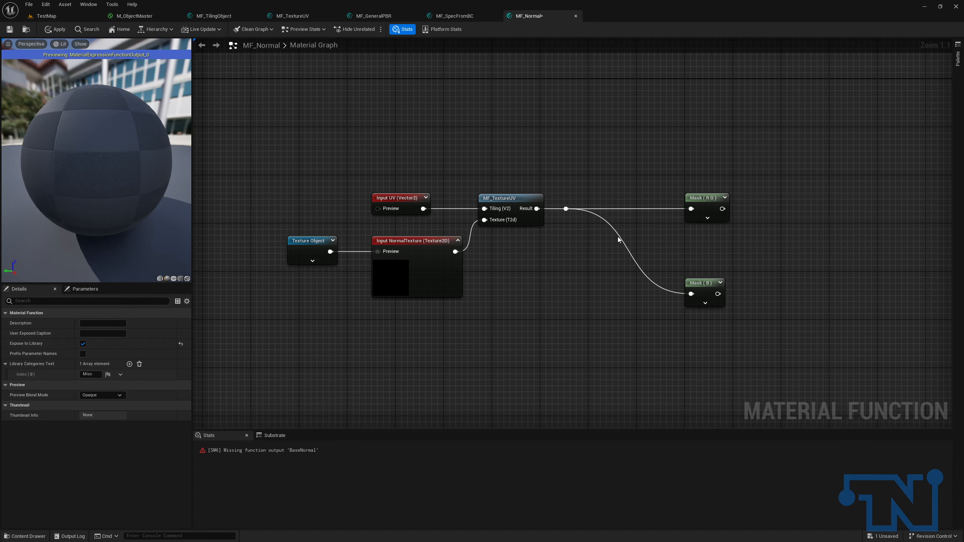
Insert a reroute point in the wire to the B mask and straighten it in line with that mask.
double_click(619, 235)
left_click_drag(620, 237, 764, 334)
key("q")
Add a Multiply node fed by the R G mask into A and place it level with the mask.
right_click_drag(852, 240, 531, 241)
left_click_drag(397, 209, 475, 214)
type("multiply")
key("Return")
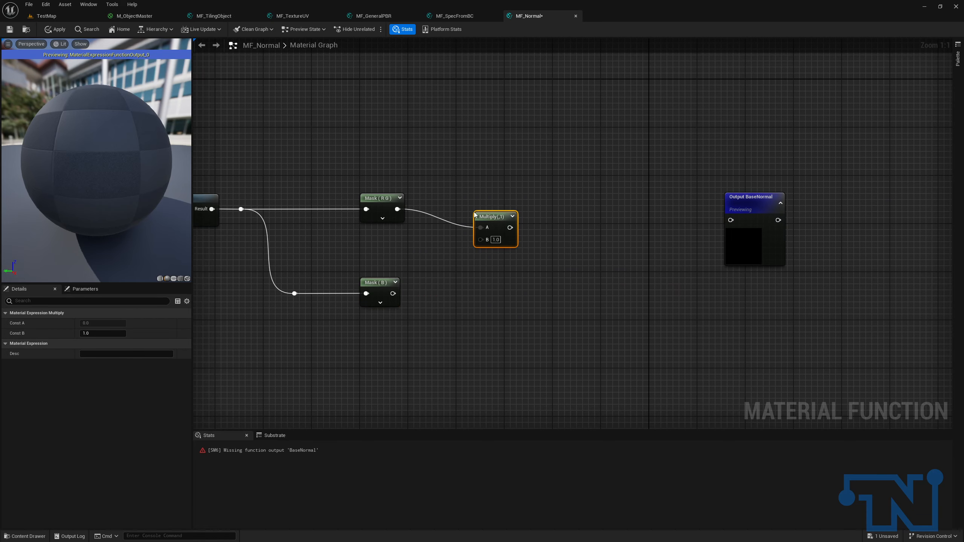
left_click_drag(503, 225, 532, 207)
Shift every node except the BaseNormal output farther left in the graph as one group.
right_click_drag(438, 256, 530, 190)
right_click_drag(311, 116, 550, 123)
left_click_drag(274, 104, 915, 301)
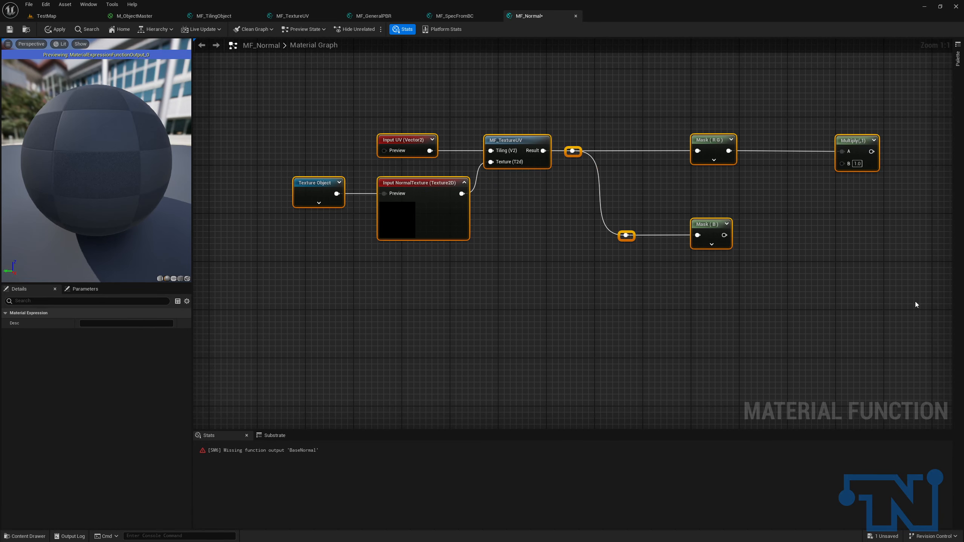
key("Left")
key("Left")
key("Left")
key("Left")
key("Left")
key("Left")
key("Left")
key("Left")
key("Left")
key("Left")
key("Left")
key("Left")
key("Left")
key("Left")
key("Left")
key("Left")
key("Left")
key("Left")
key("Left")
key("Left")
left_click(608, 207)
Feed the Multiply node's B input from a scalar function input named NormalStrength.
left_click_drag(705, 164, 633, 178)
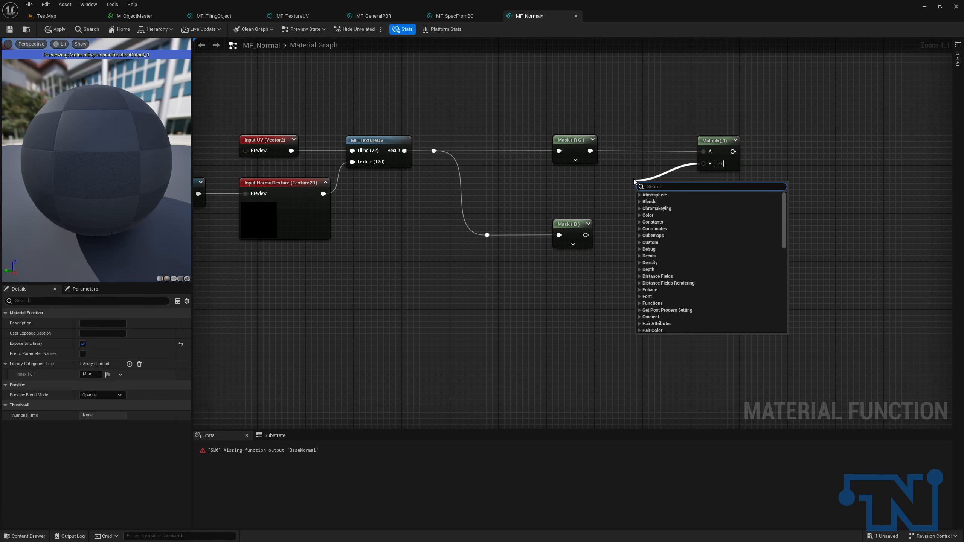
type("input")
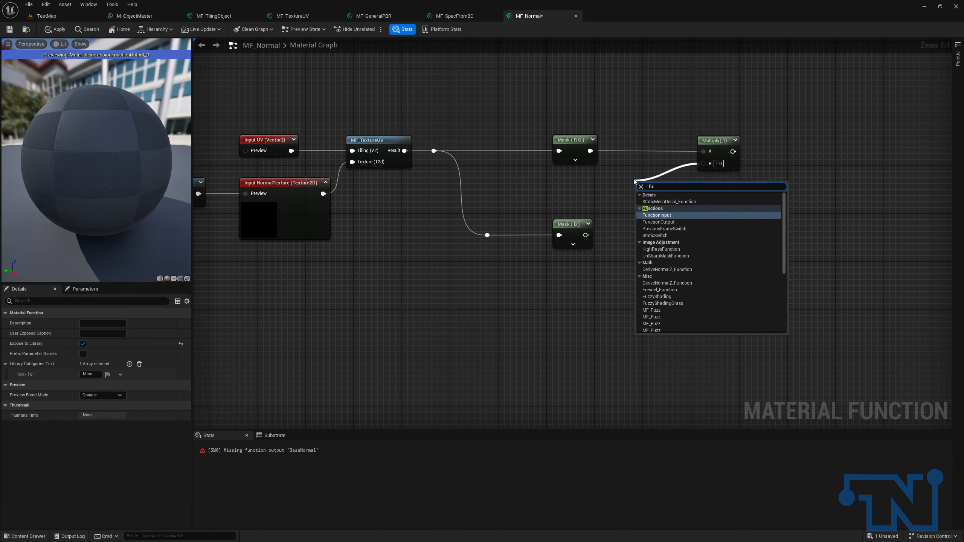
key("Return")
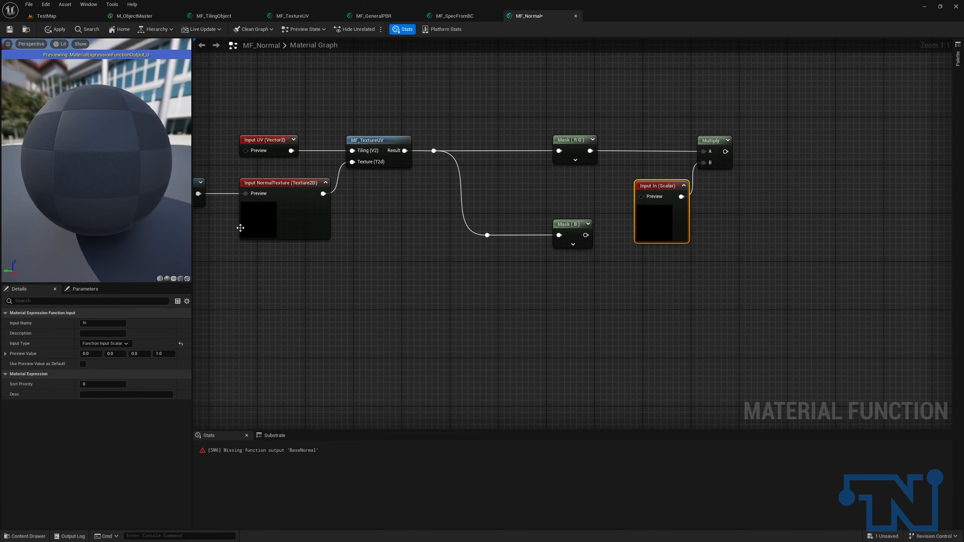
left_click(113, 323)
type("Nior")
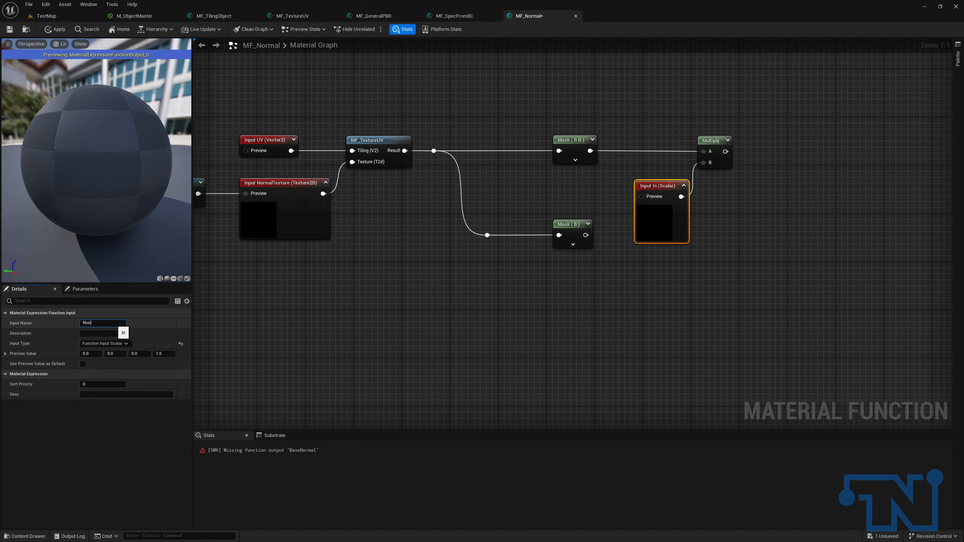
type("ormalStrength")
key("Return")
Set the NormalStrength input's preview value to 1 and use it as the default.
left_click(92, 353)
type("1")
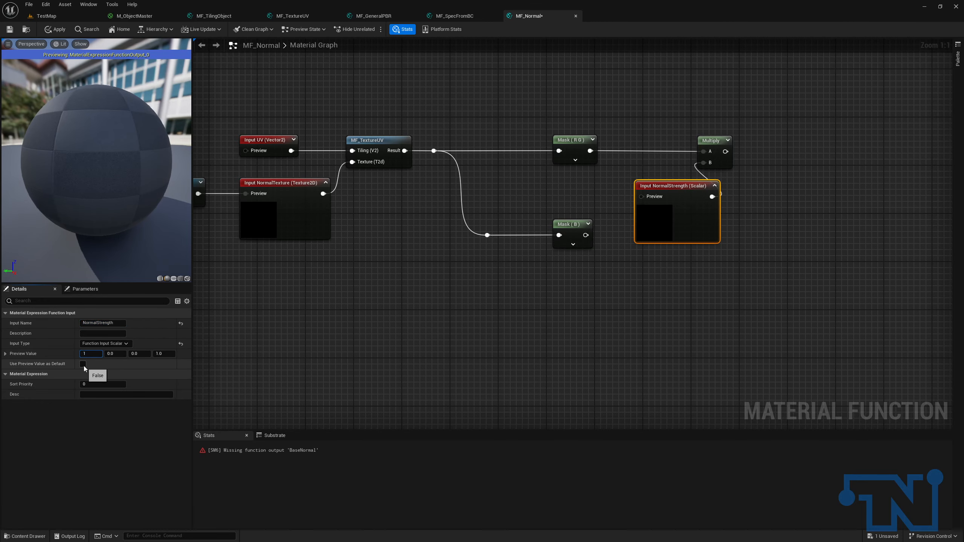
key("Return")
left_click(83, 364)
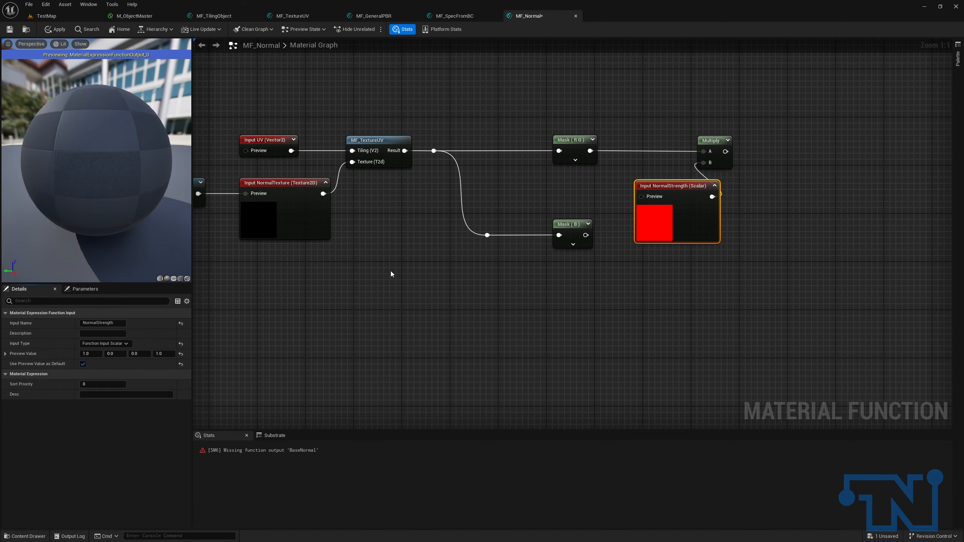
Collapse the NormalStrength node's preview, place it just below the wire beside Multiply, and save the MF_Normal function.
left_click(718, 187)
left_click_drag(718, 187, 683, 172)
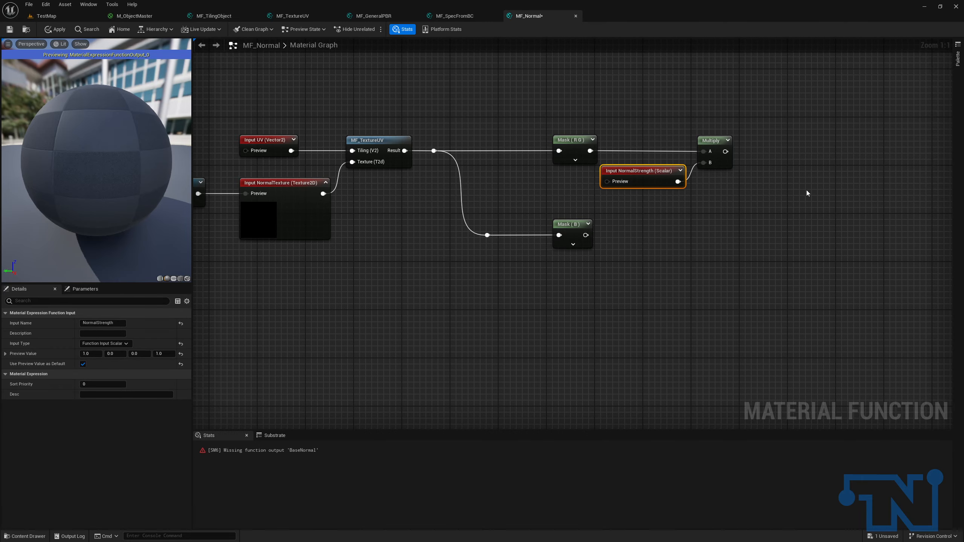
key("ctrl+s")
Create a material function named MF_FlattenNormal in the GlobalFunctions folder, open it, and expose it to the library.
left_click(55, 18)
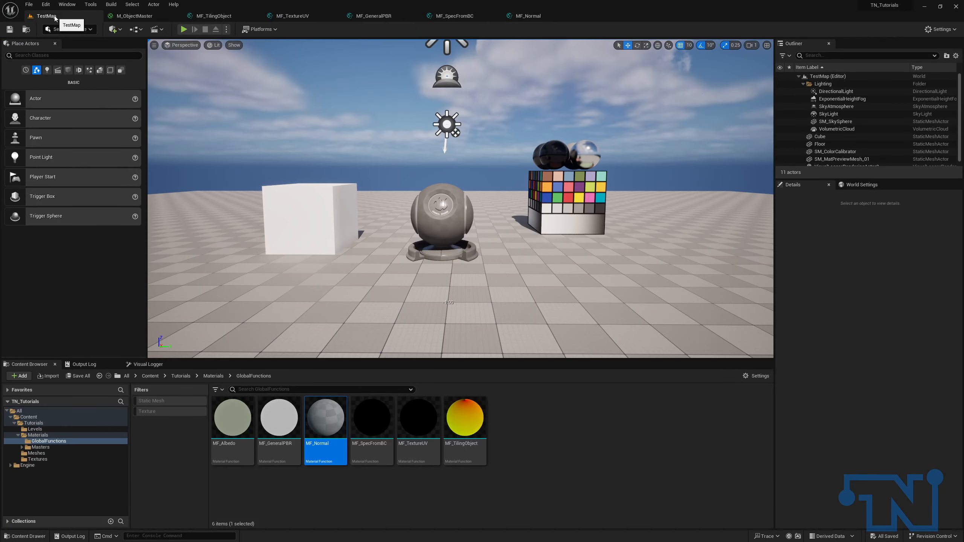
right_click(540, 409)
mouse_move(593, 342)
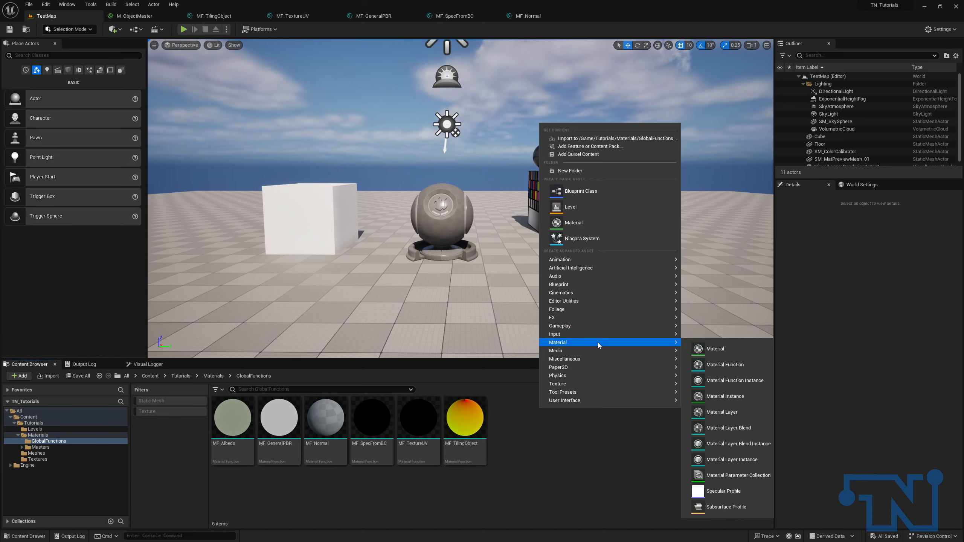
left_click(739, 364)
type("MF_F;a")
key("BackSpace")
key("BackSpace")
type("lattenNormal")
key("Return")
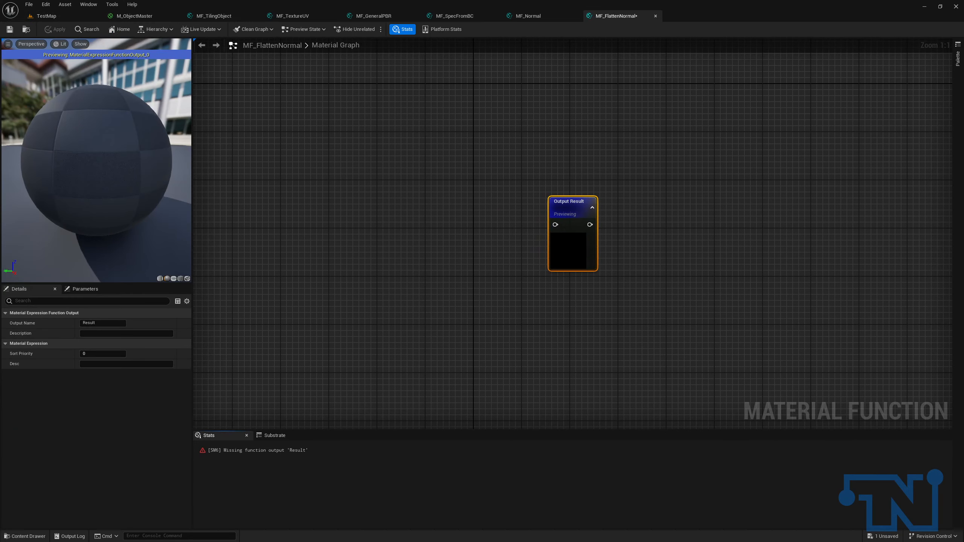
left_click(349, 270)
left_click(81, 346)
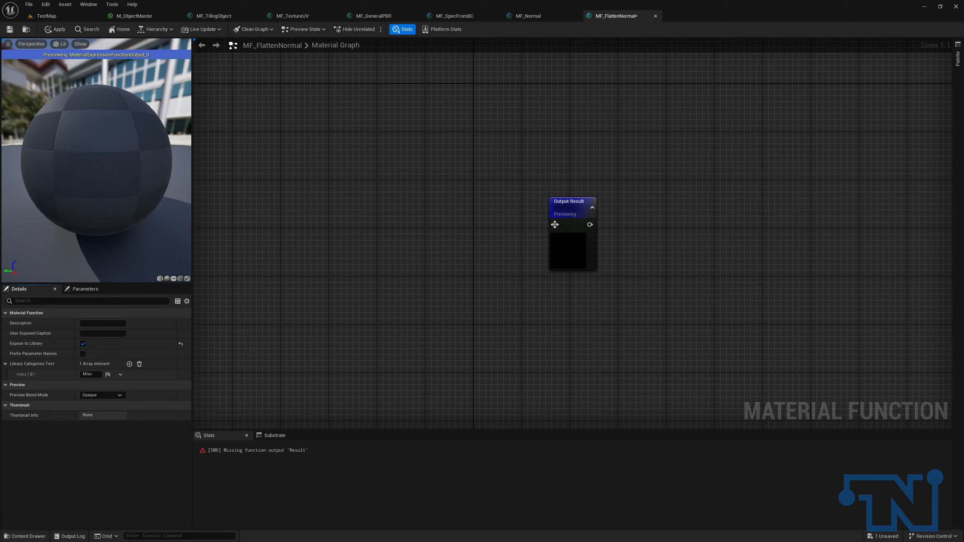
left_click_drag(556, 224, 459, 228)
type("switch")
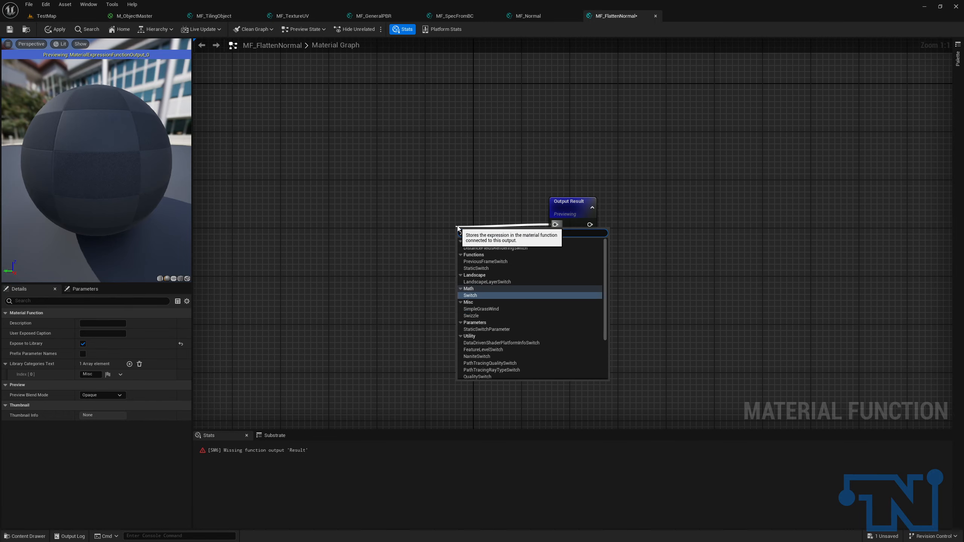
key("Return")
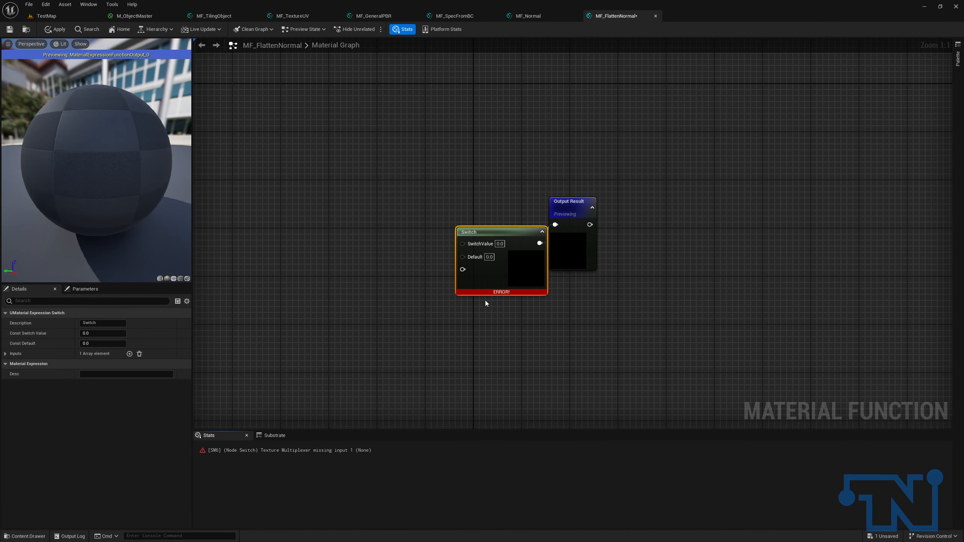
key("Delete")
left_click_drag(556, 225, 468, 225)
type("switch")
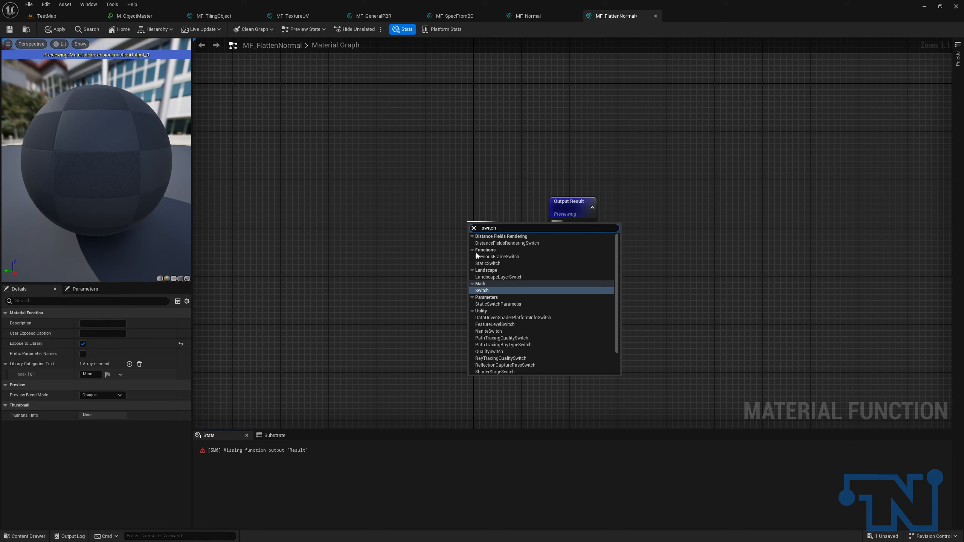
left_click(501, 290)
left_click_drag(499, 242, 448, 186)
key("Delete")
Connect a StaticSwitch node to the Result output and straighten the connection between them.
left_click_drag(555, 224, 495, 231)
type("switch")
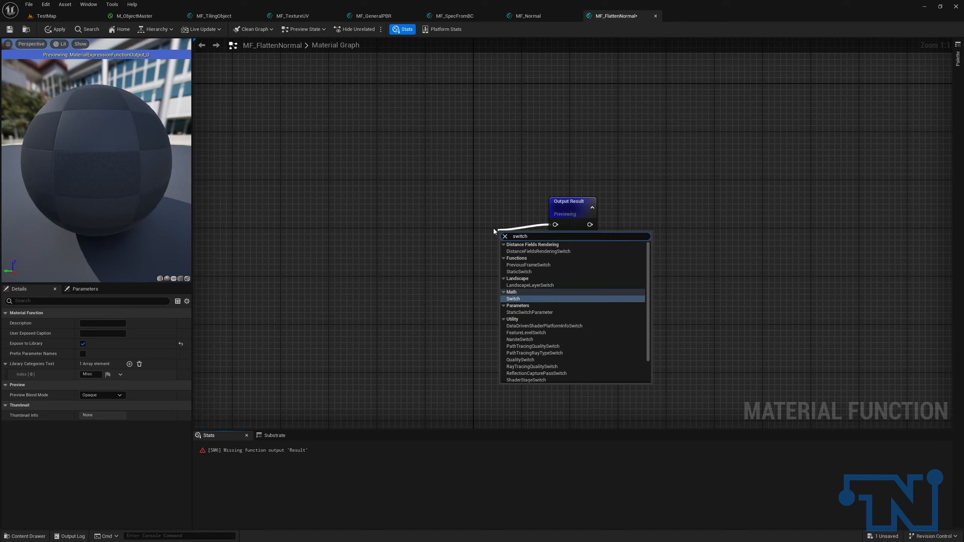
left_click(519, 272)
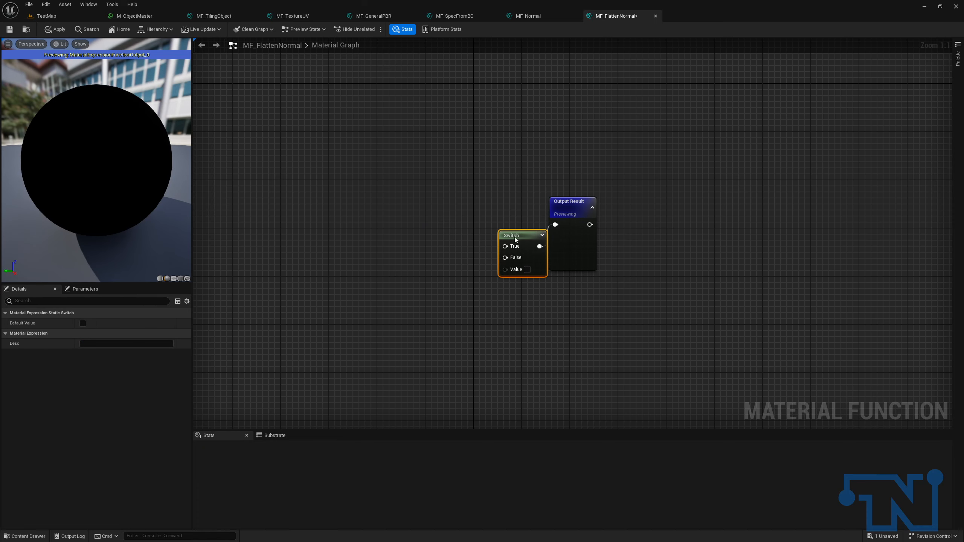
left_click_drag(491, 216, 623, 252)
key("q")
right_click_drag(625, 252, 761, 222)
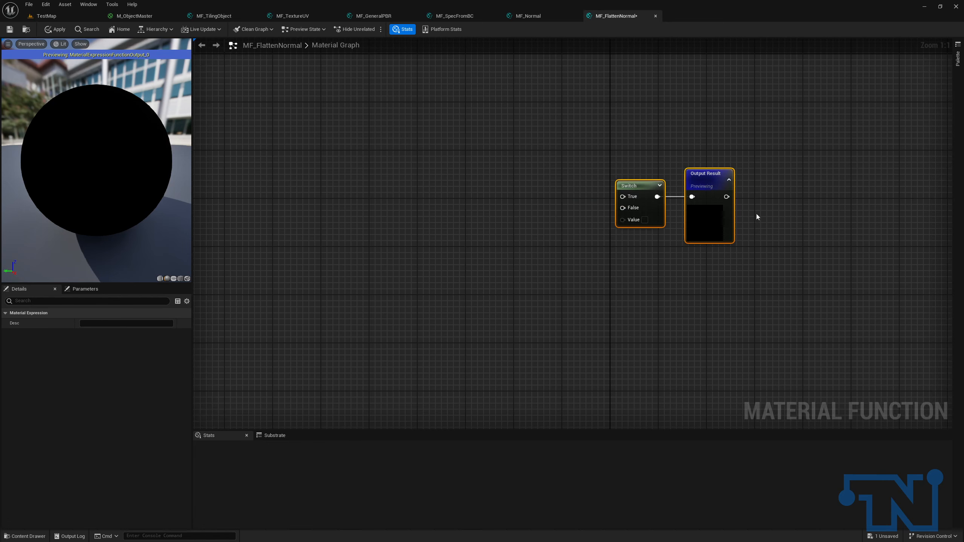
Drive the switch's Value with a static bool parameter named DetailNormal and place it directly below the switch.
left_click(619, 233)
left_click_drag(623, 220, 604, 256)
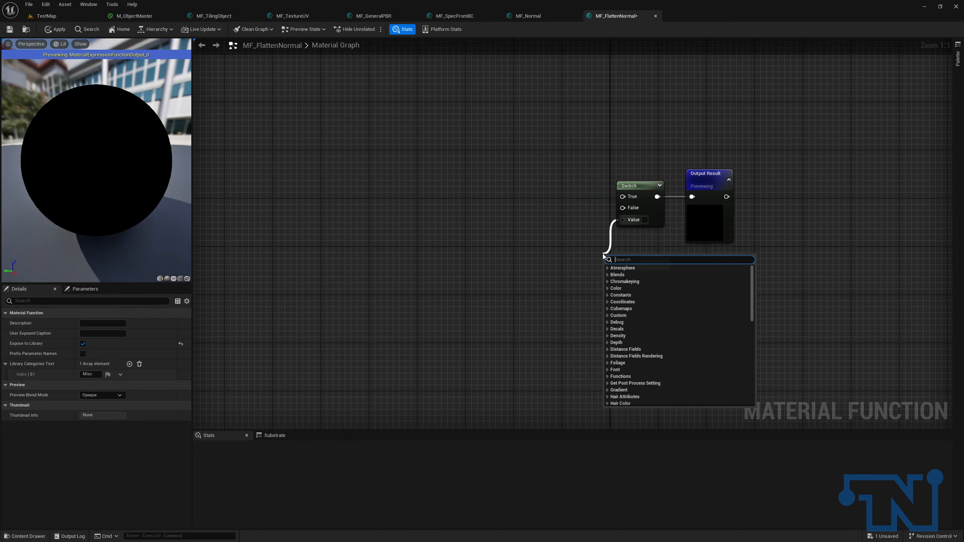
type("staticbool")
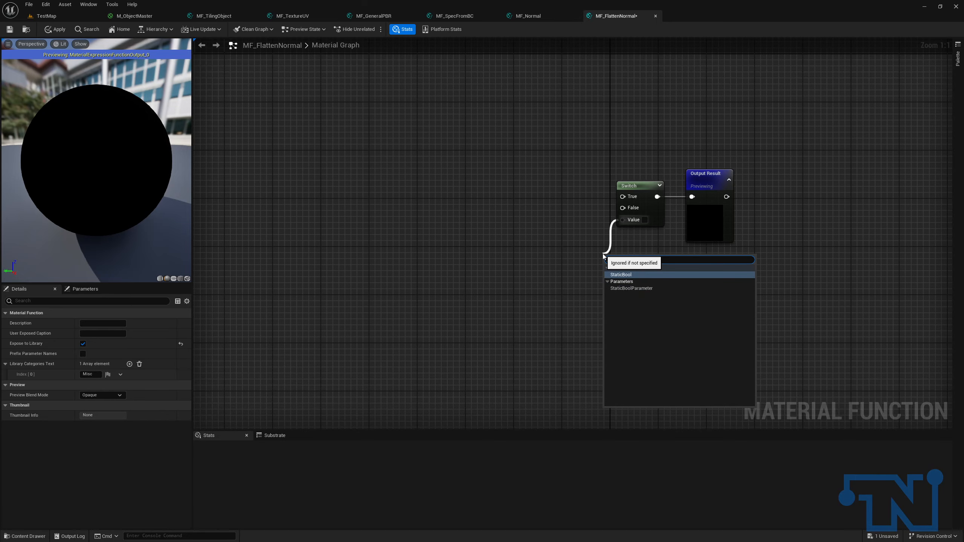
key("Down")
key("Return")
type("DetailNormal")
key("Return")
left_click_drag(622, 269, 629, 240)
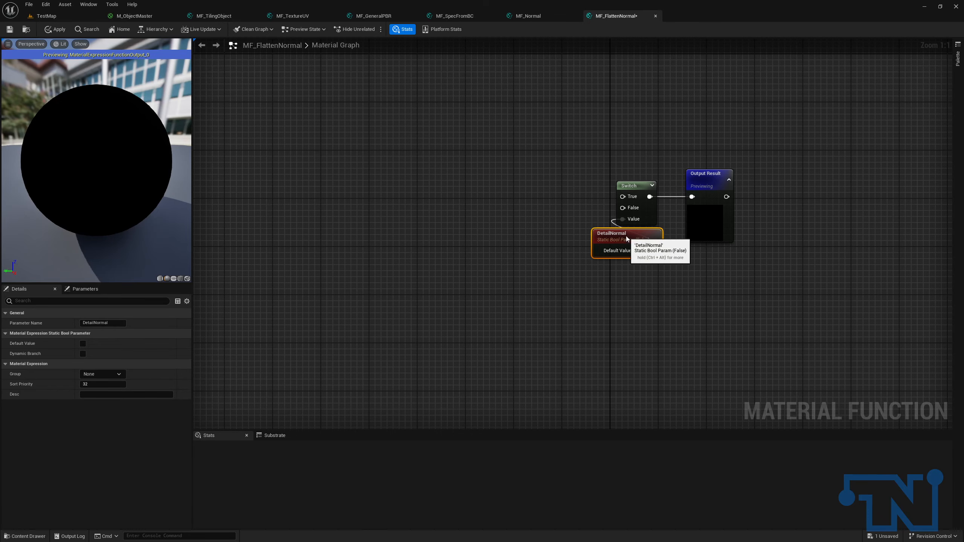
Add a FlattenNormal node to the left of the switch.
right_click_drag(633, 178, 678, 168)
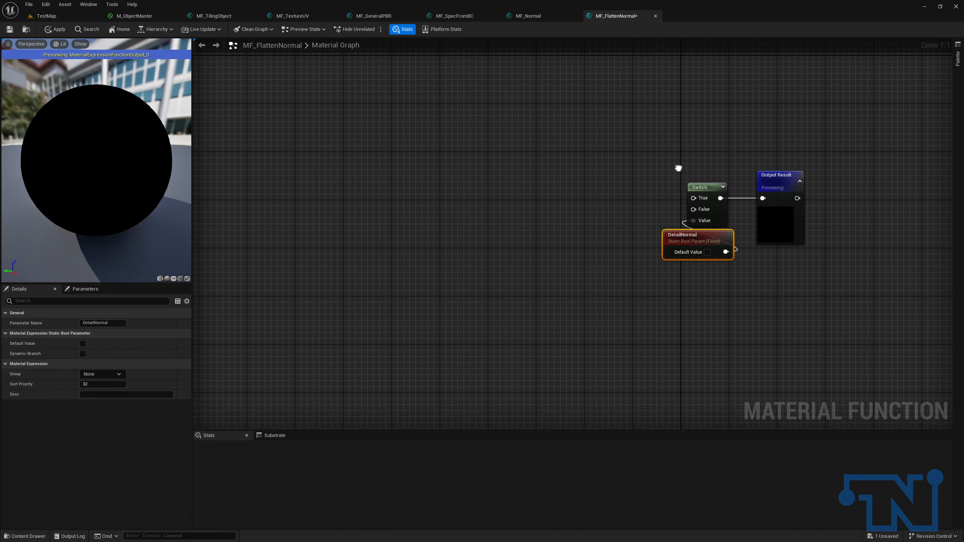
right_click(569, 174)
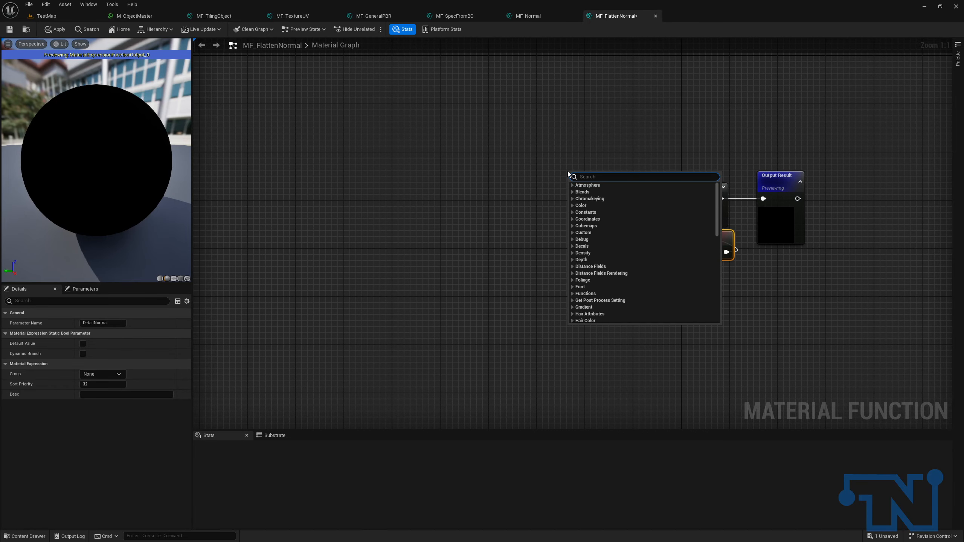
type("flat")
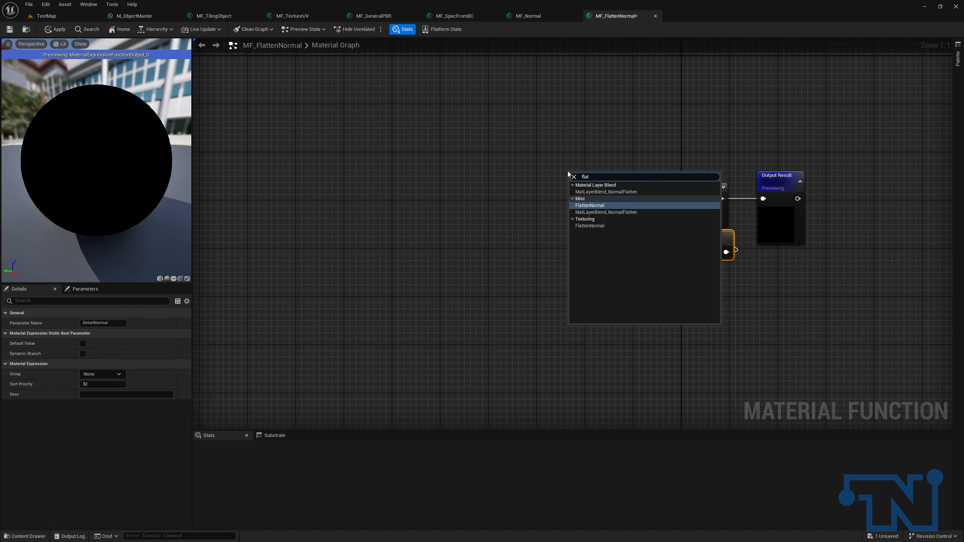
key("Return")
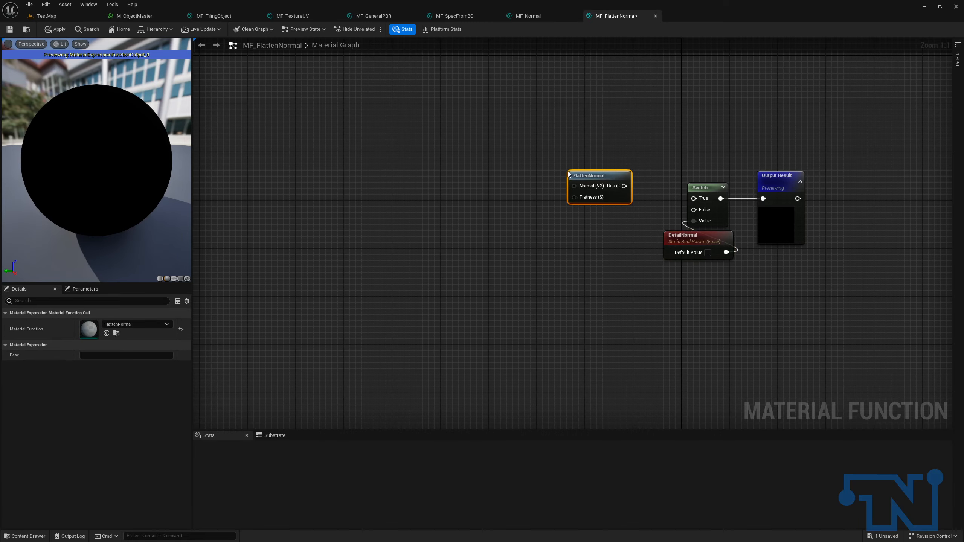
key("ctrl+d")
left_click_drag(595, 218, 602, 218)
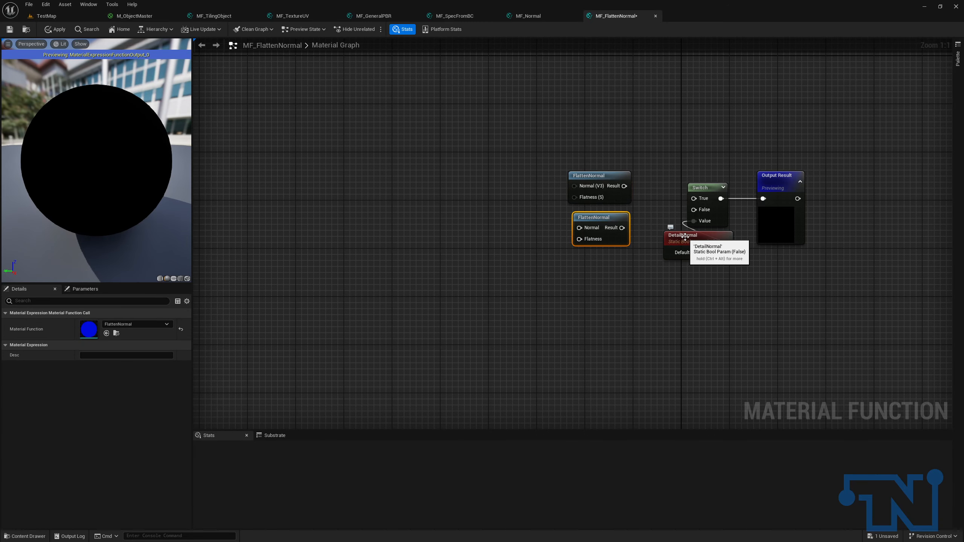
key("Delete")
Add a second FlattenNormal node directly below the first one.
right_click(581, 221)
type("flatten")
key("Return")
left_click_drag(592, 226, 577, 213)
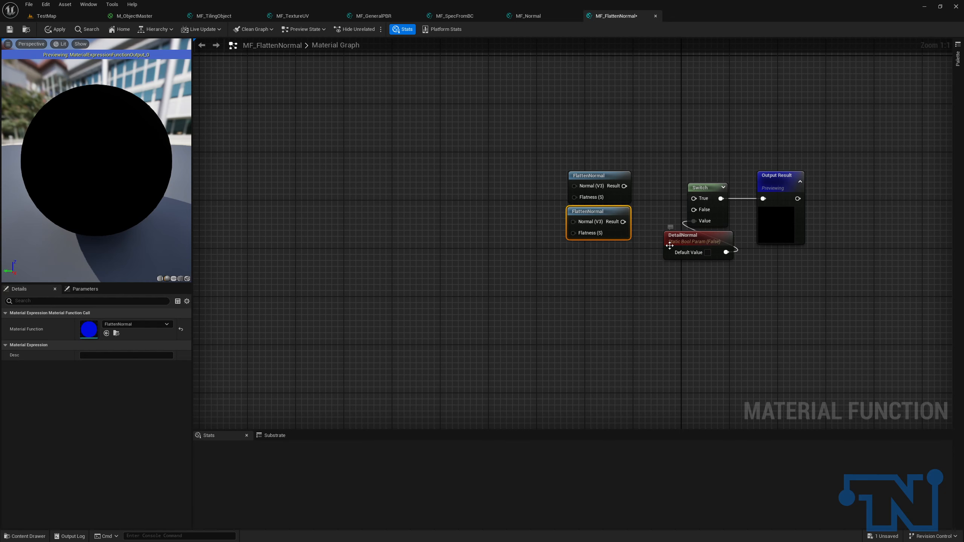
Connect the lower FlattenNormal result to the switch's False input and the upper one to True, nudging the upper node slightly left.
left_click_drag(623, 222, 694, 210)
left_click_drag(624, 186, 699, 200)
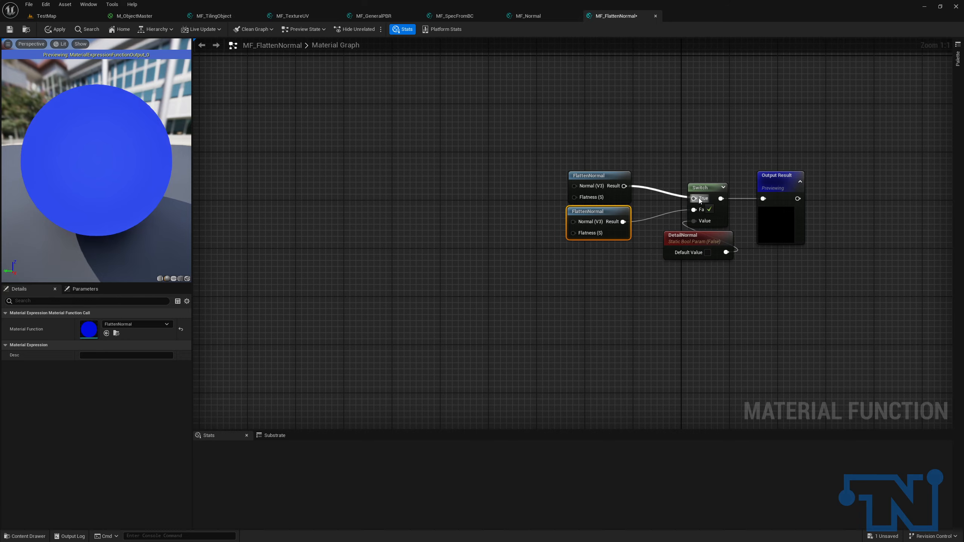
left_click_drag(614, 194, 606, 195)
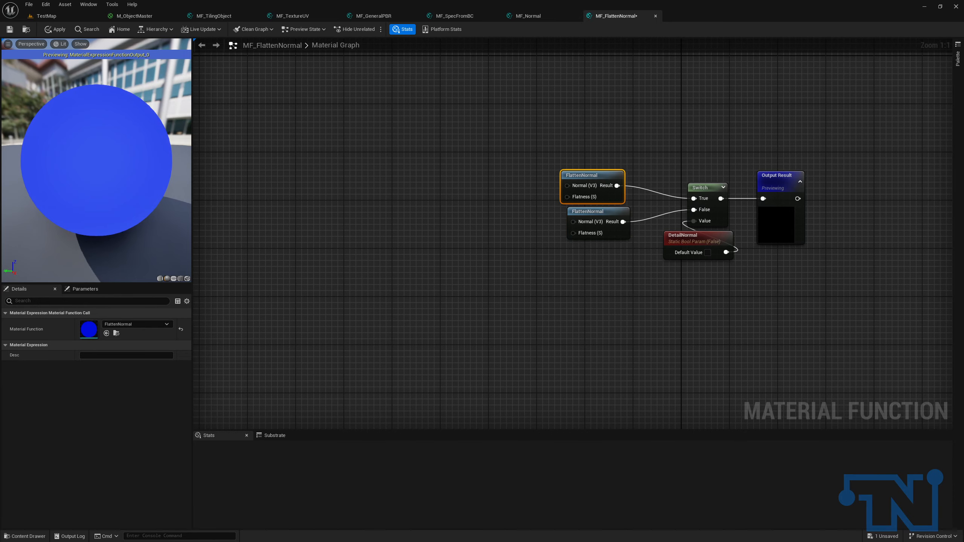
Add a scalar parameter named NormalFlatness below and left of the FlattenNormal nodes and assign it to the group 07 - Normal.
right_click_drag(607, 290, 721, 249)
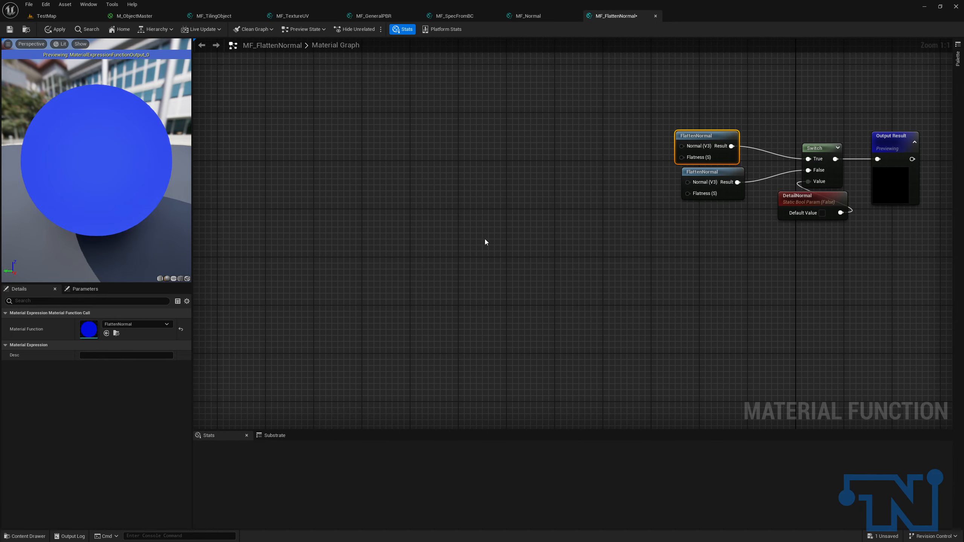
left_click(464, 256)
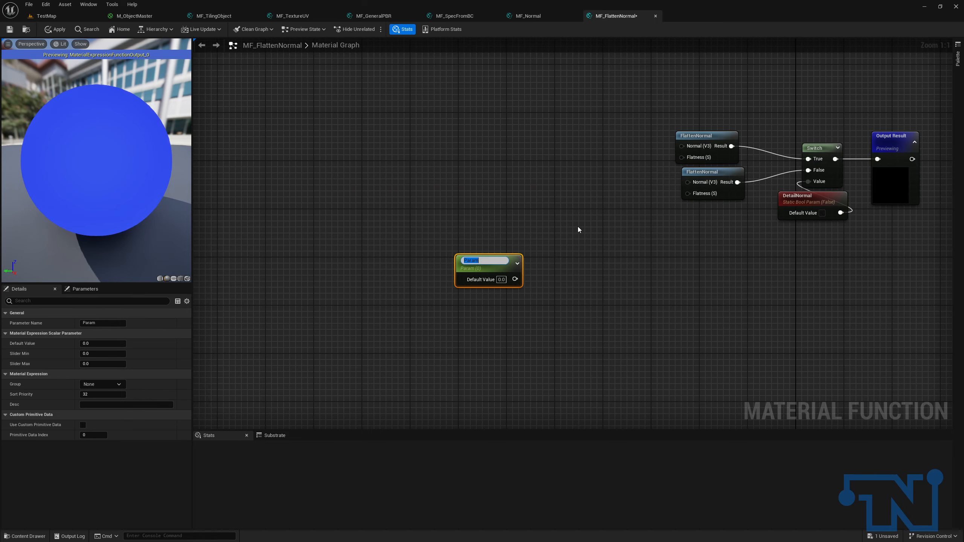
type("NormalFlatness")
key("Return")
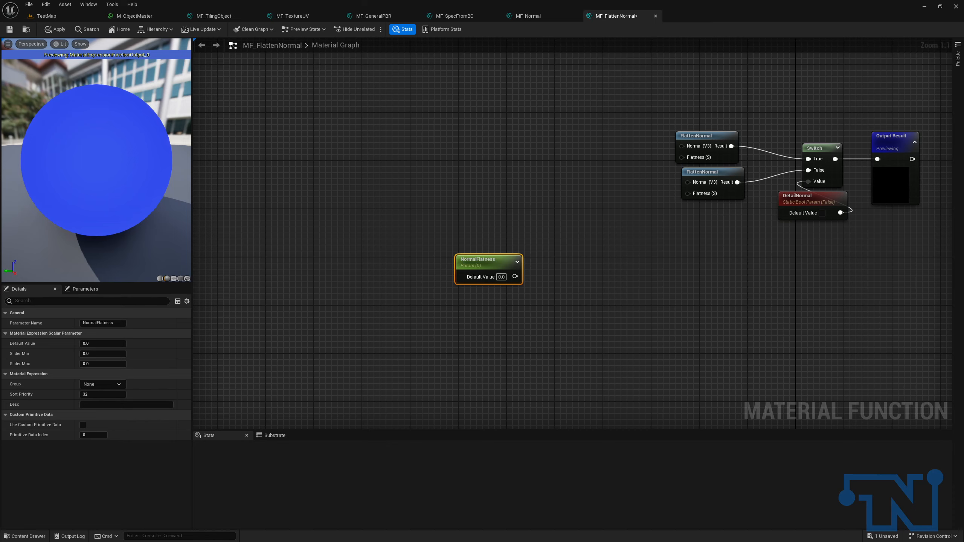
left_click_drag(465, 259, 407, 286)
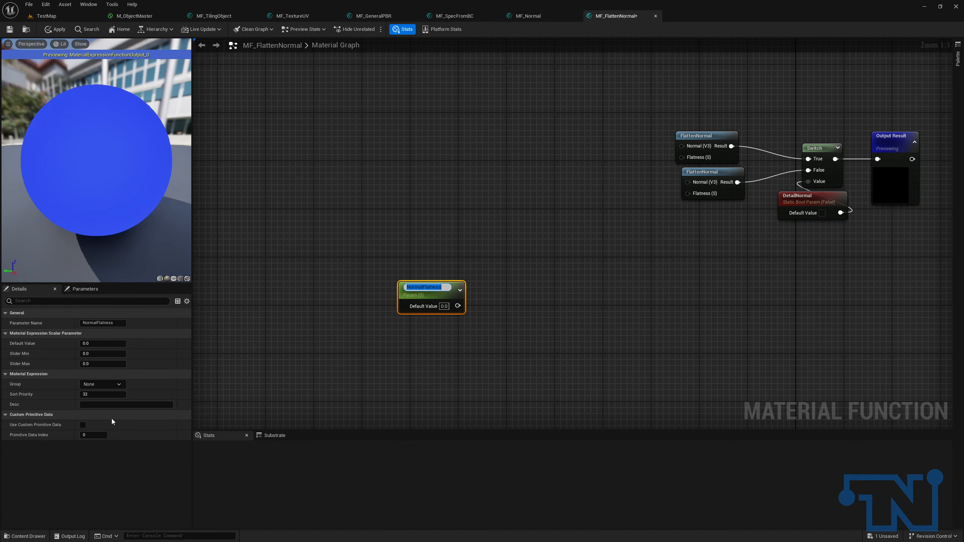
type("07 - Normal")
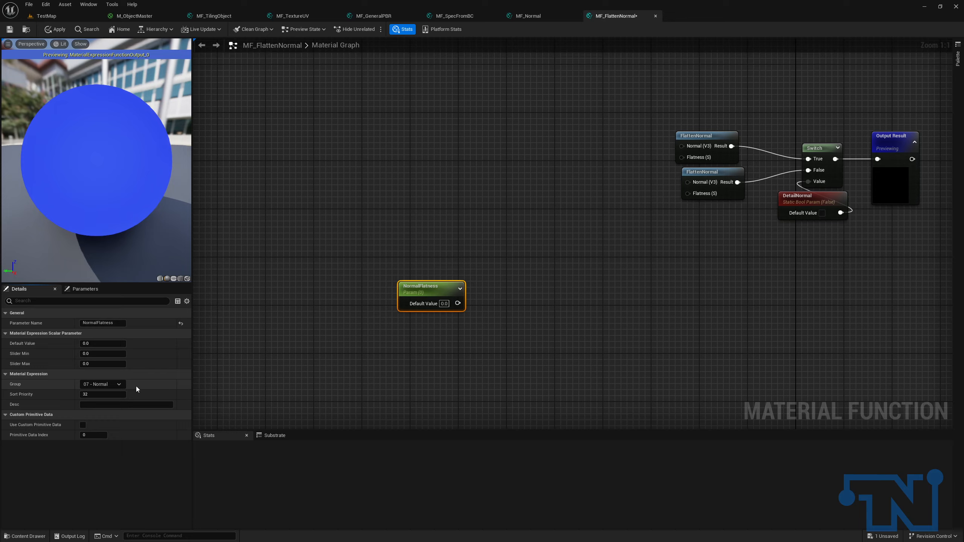
Confirm NormalFlatness's sort priority and connect the parameter through an aligned reroute node to the Flatness inputs of both FlattenNormal nodes.
key("Return")
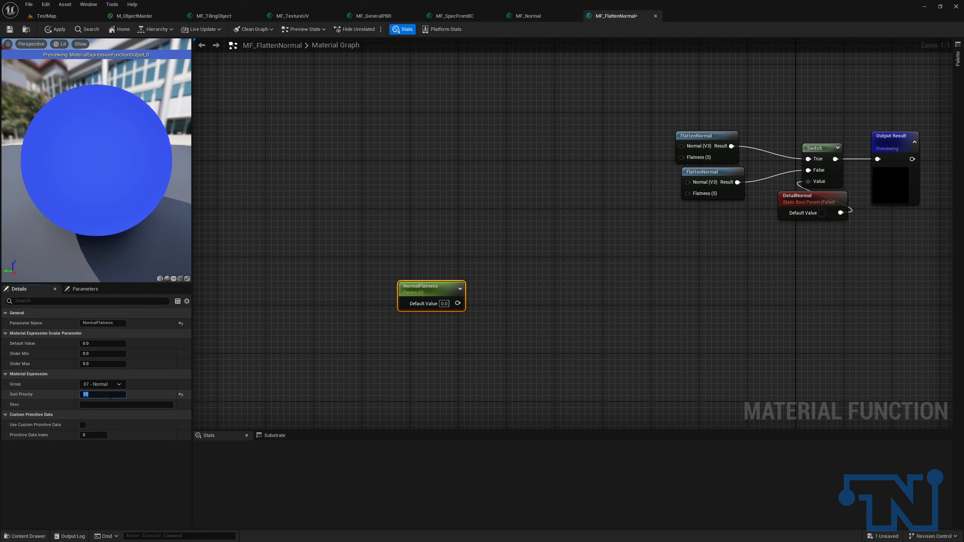
left_click(540, 292)
left_click_drag(458, 303, 688, 193)
double_click(497, 298)
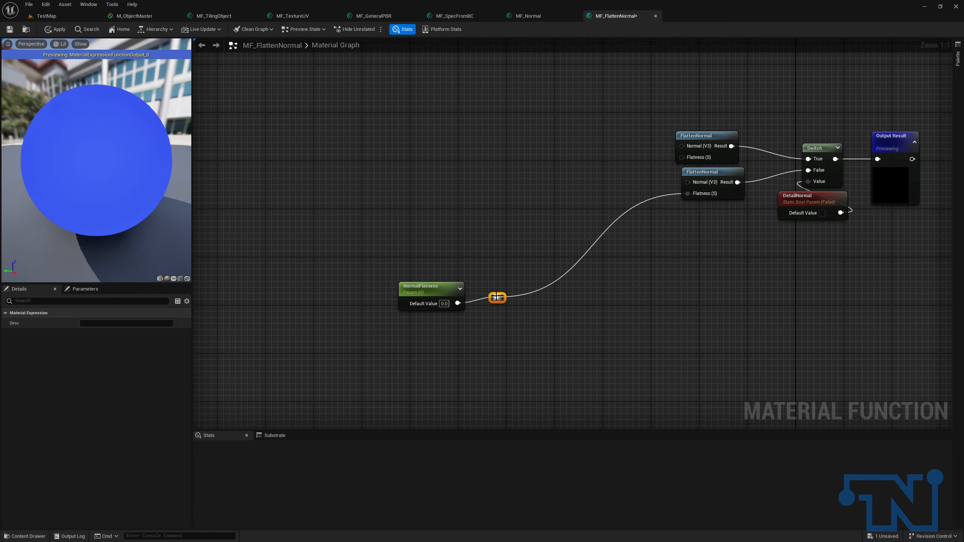
left_click_drag(495, 298, 685, 157)
left_click_drag(343, 237, 551, 336)
key("q")
left_click(581, 326)
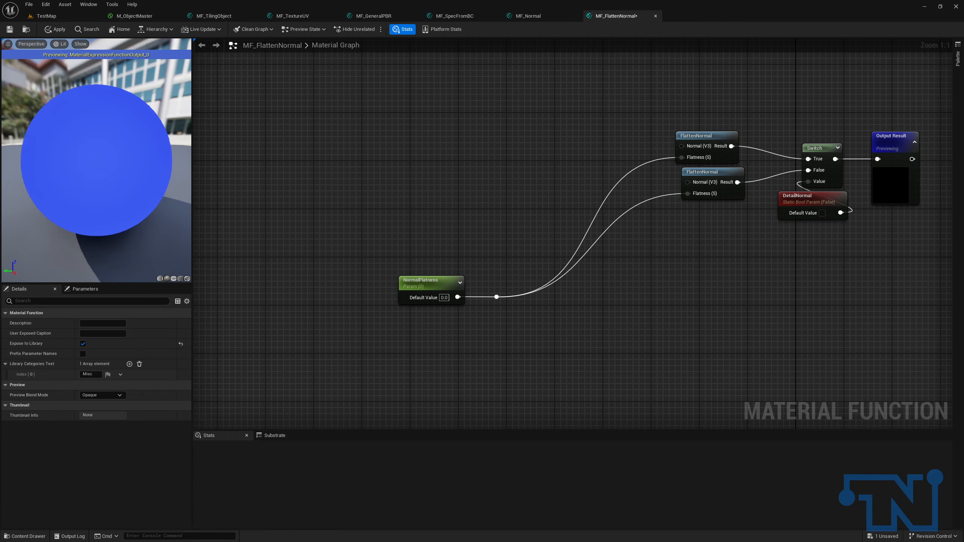
Add a Vector3 function input named Normals in the empty area well left of NormalFlatness.
right_click_drag(633, 195, 806, 211)
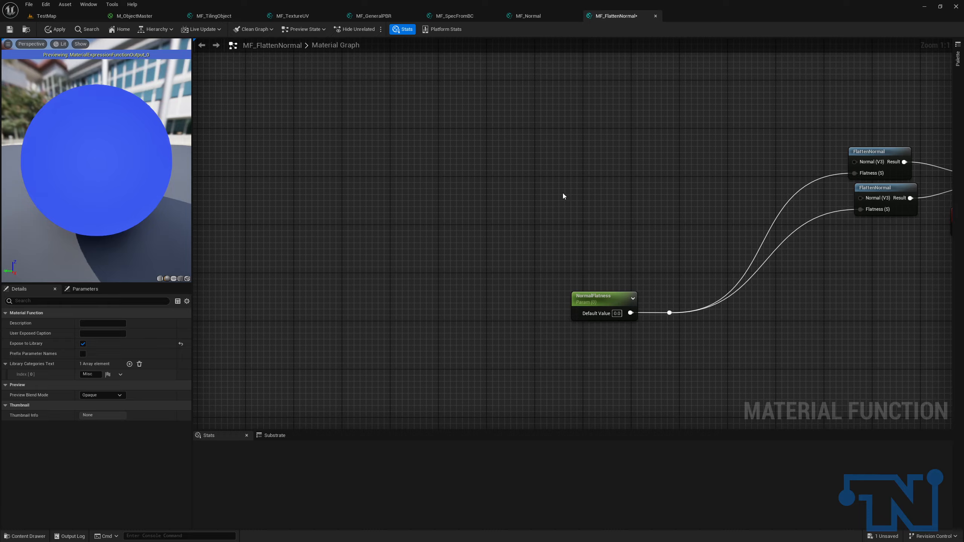
right_click_drag(476, 185, 717, 177)
right_click_drag(305, 173, 443, 170)
right_click(362, 175)
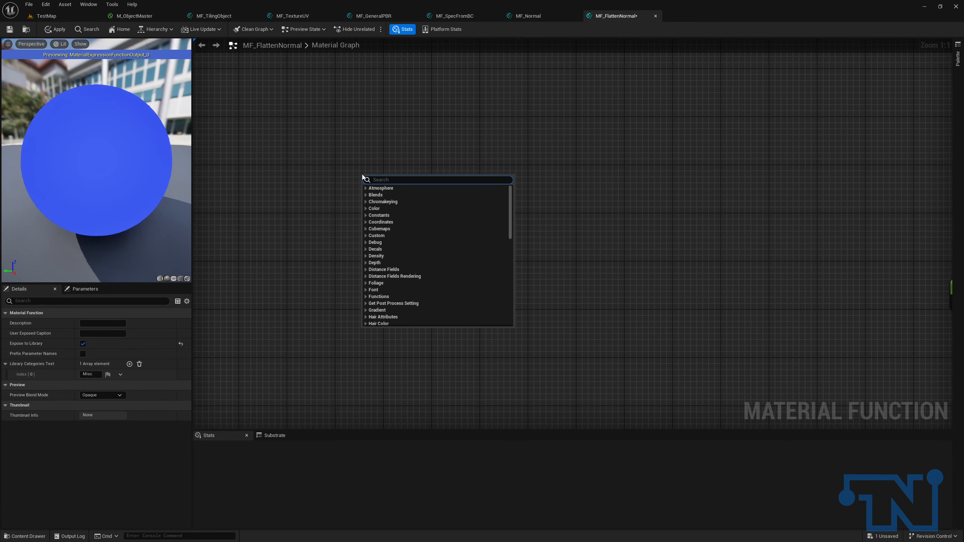
type("function")
key("Return")
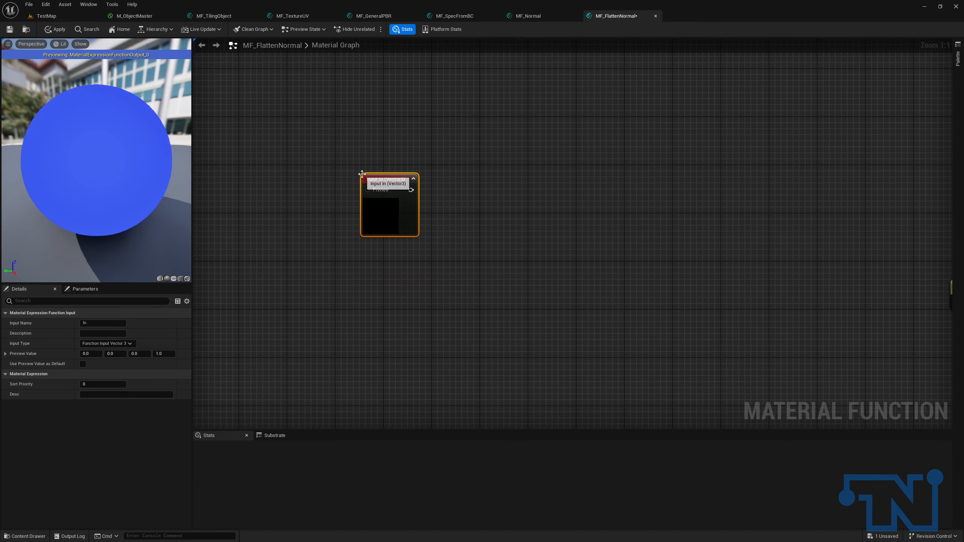
left_click(105, 323)
double_click(106, 323)
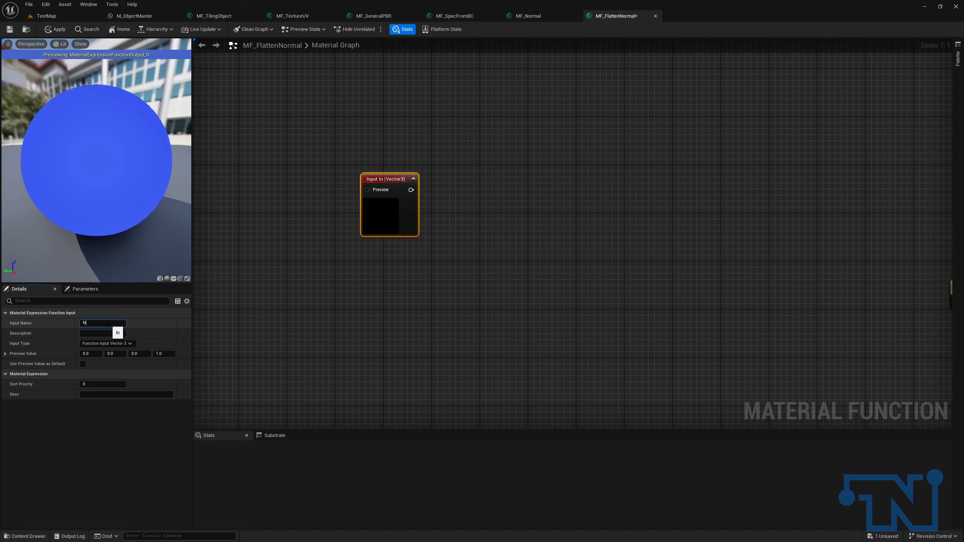
key("Return")
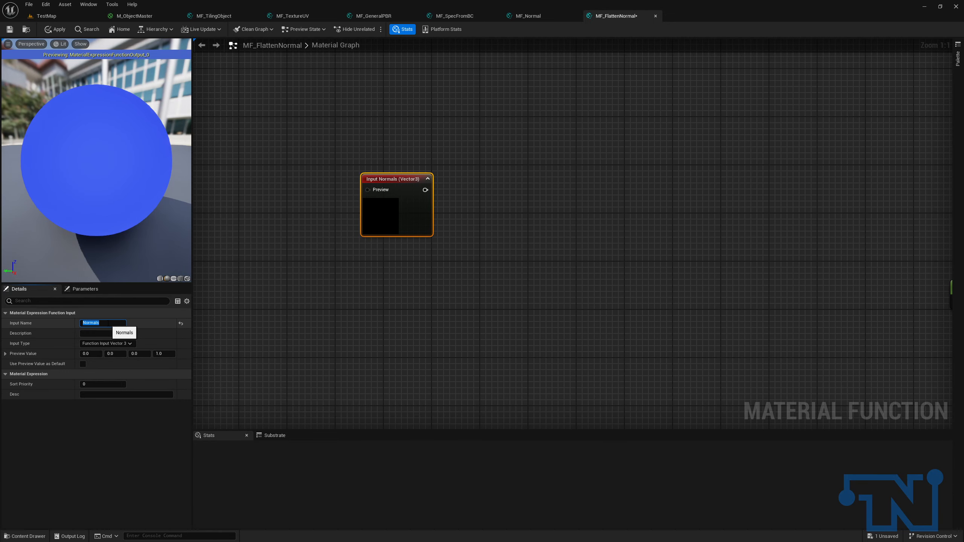
Add a second Vector3 function input named DetailedNormals below the Normals input.
left_click(391, 270)
right_click(387, 268)
type("function")
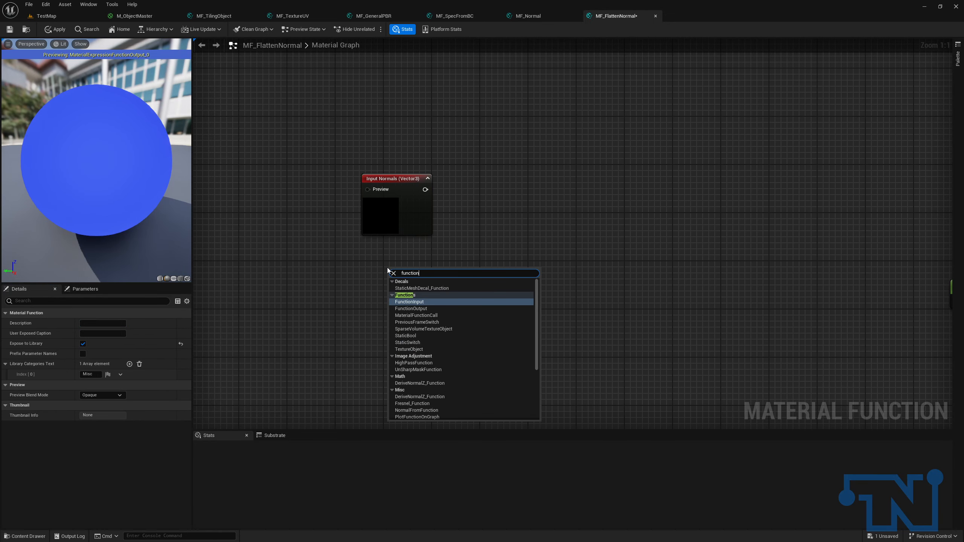
key("Return")
double_click(96, 323)
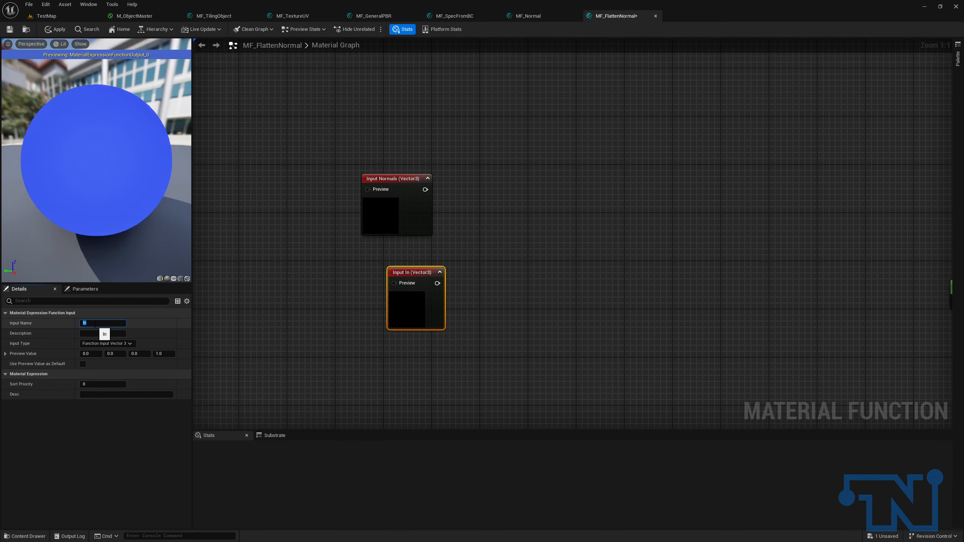
type("DetailedNormals")
key("Return")
Arrange the two function inputs with Normals on top and DetailedNormals well below it, leaving space between them.
left_click_drag(435, 286, 406, 123)
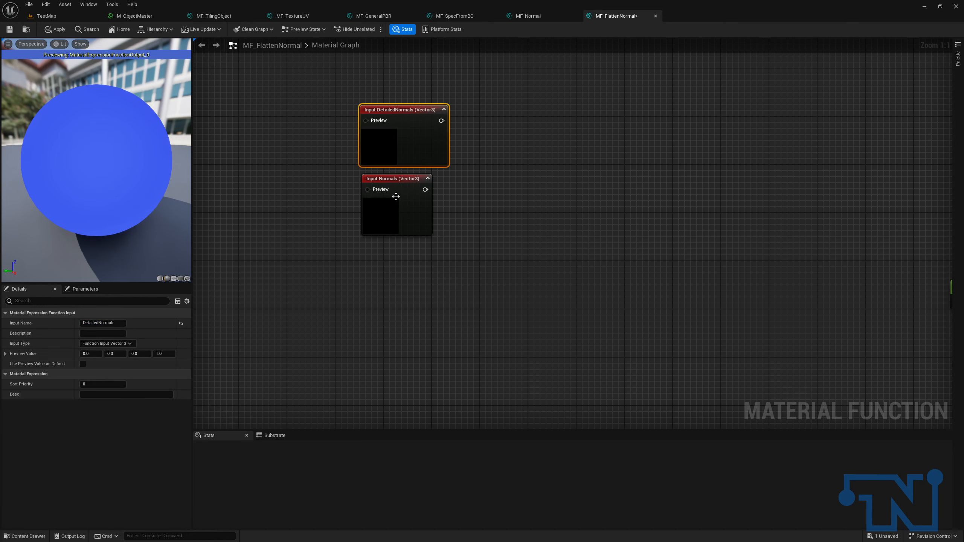
right_click_drag(686, 222, 581, 228)
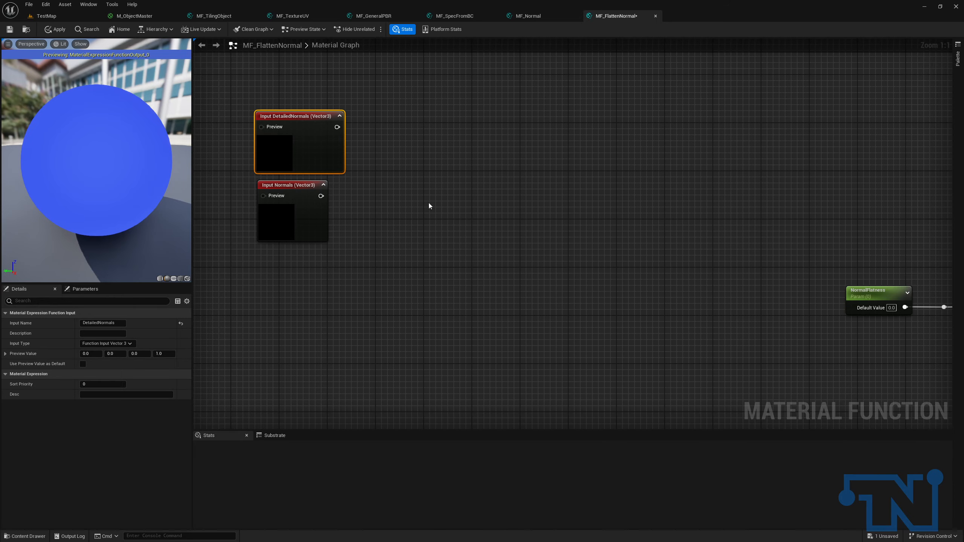
left_click_drag(286, 125, 294, 288)
left_click_drag(303, 184, 317, 120)
right_click_drag(349, 134, 414, 142)
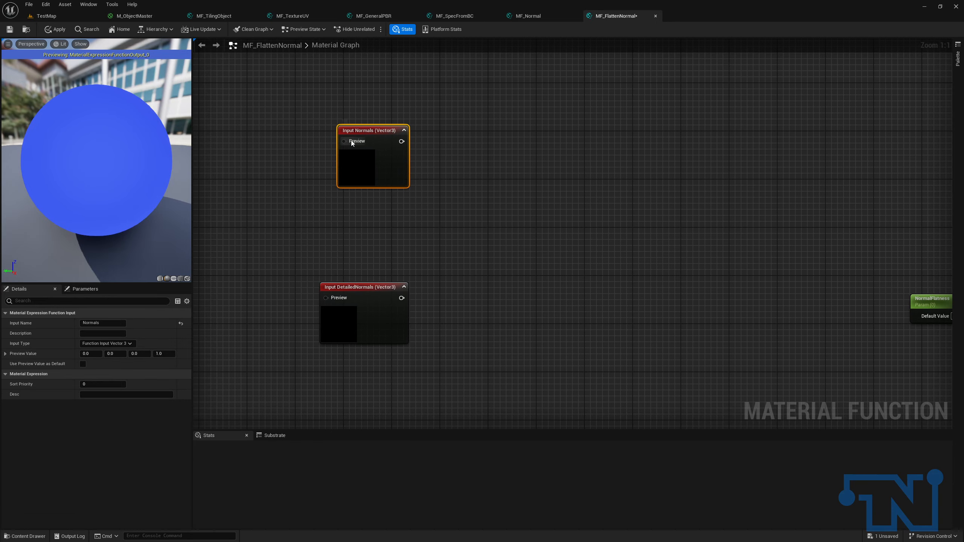
Add a component mask fed by the Normals input and set it to pass only the B channel.
left_click_drag(401, 141, 467, 127)
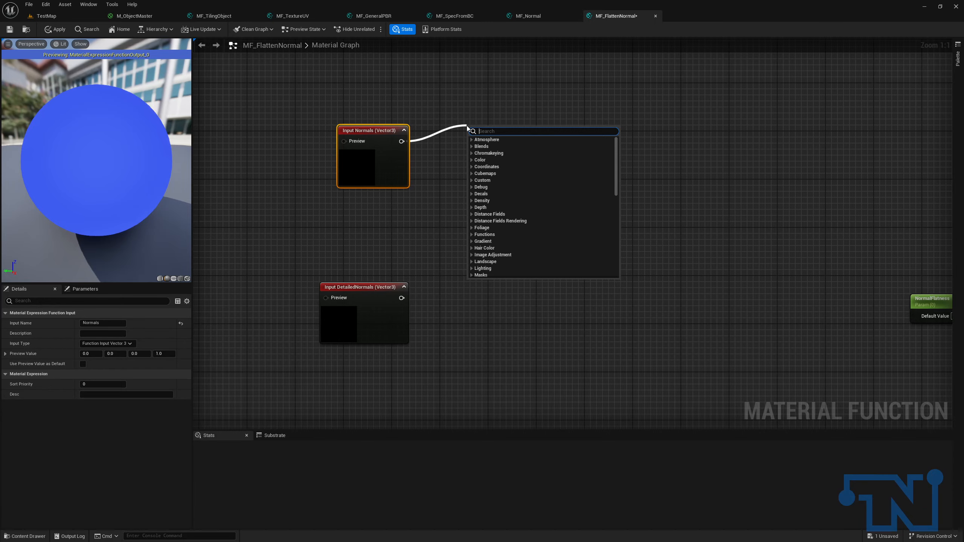
type("mask")
key("Return")
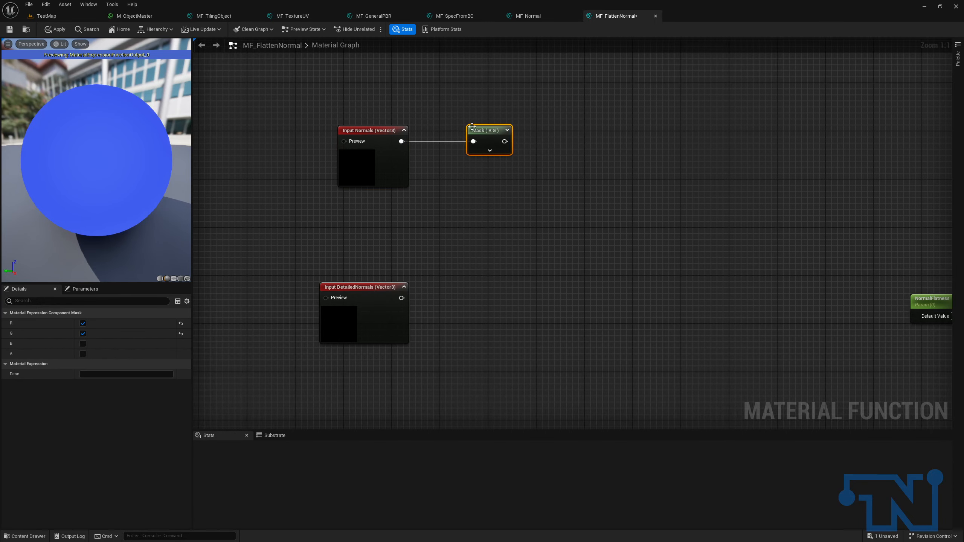
left_click(82, 333)
left_click(83, 344)
left_click(83, 324)
Duplicate the B mask and set the copy to pass only the R and G channels.
key("ctrl+d")
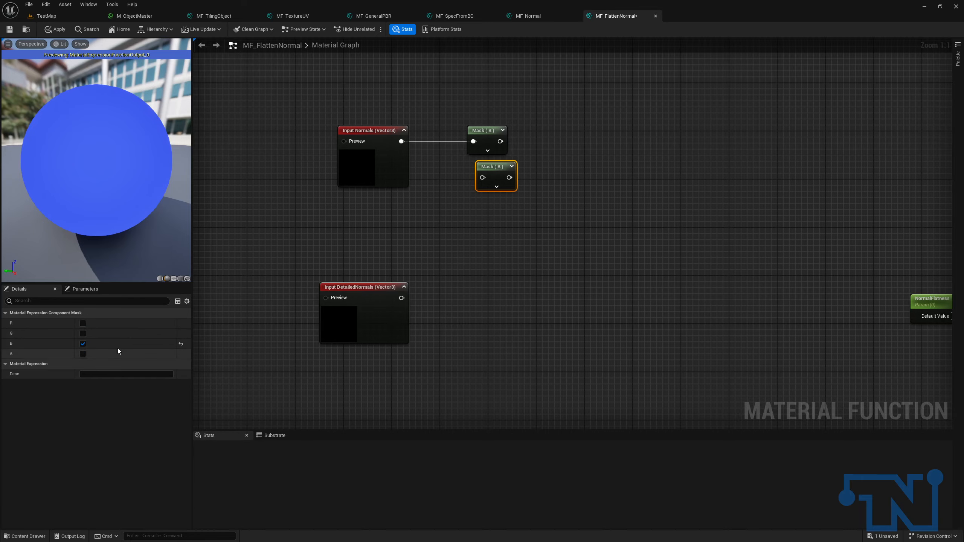
left_click(83, 344)
left_click(83, 323)
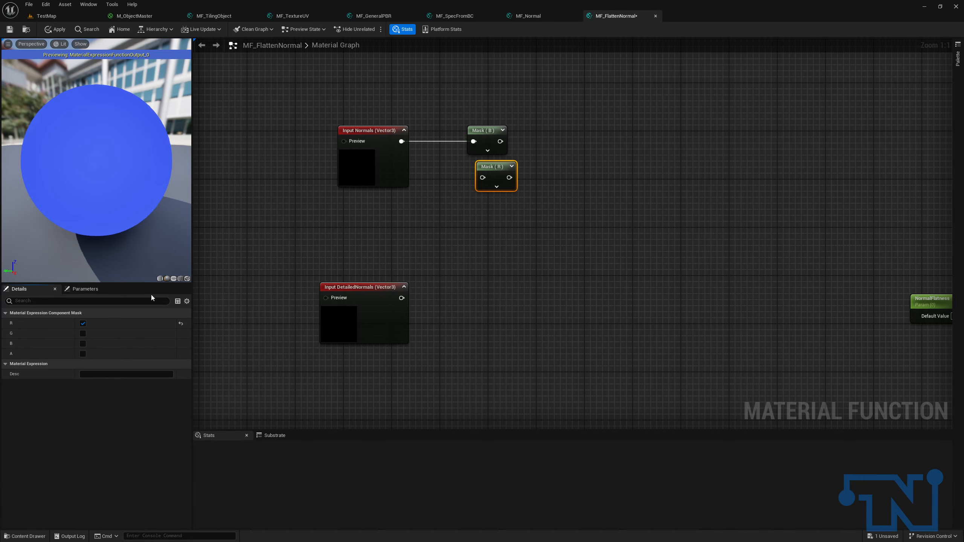
left_click(83, 333)
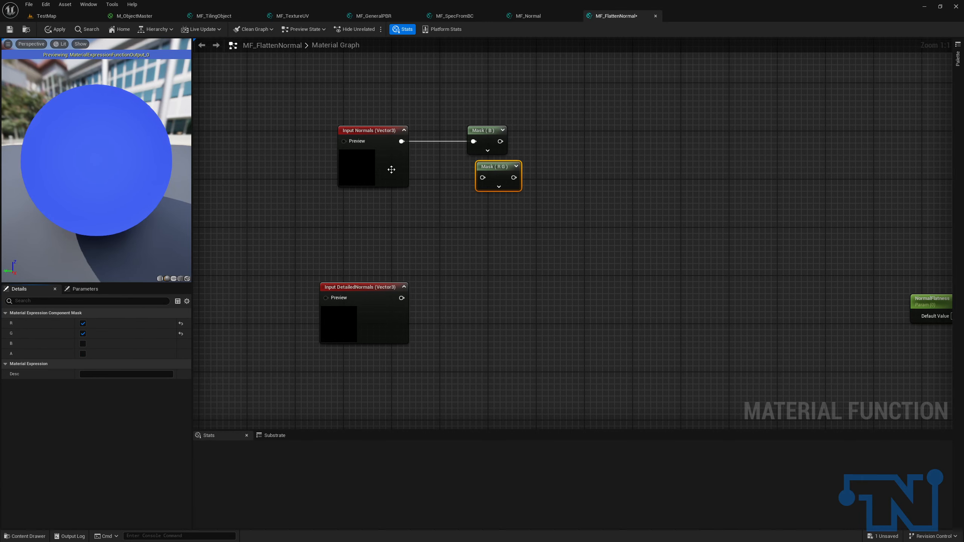
Insert an aligned reroute node on the Normals output wire and connect it to the RG mask as well.
double_click(425, 140)
left_click_drag(322, 108, 530, 156)
key("q")
left_click(440, 154)
left_click_drag(426, 141, 477, 174)
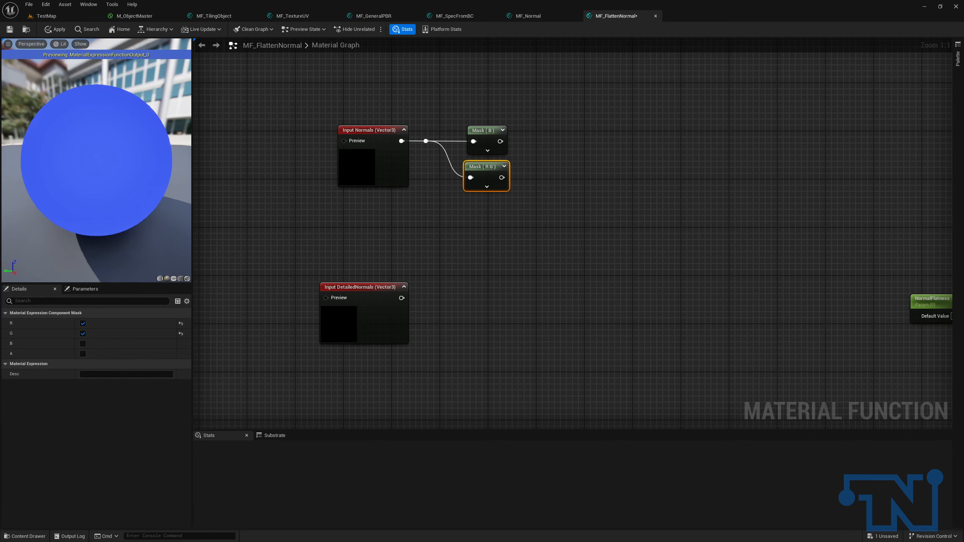
Rearrange the masks so the RG mask lines up with the Normals output and the B mask sits below it.
left_click(816, 284)
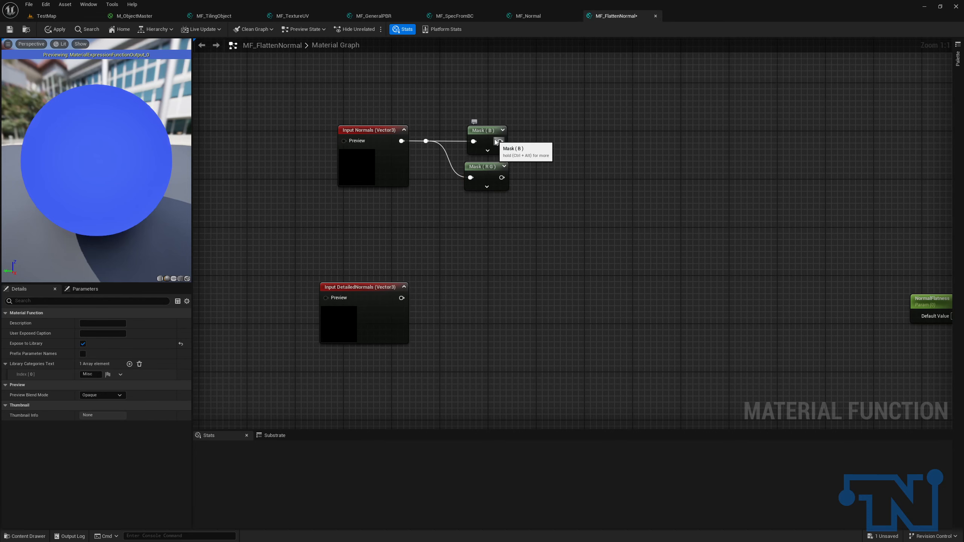
left_click_drag(470, 133, 448, 218)
left_click_drag(484, 177, 496, 140)
left_click_drag(471, 215, 502, 185)
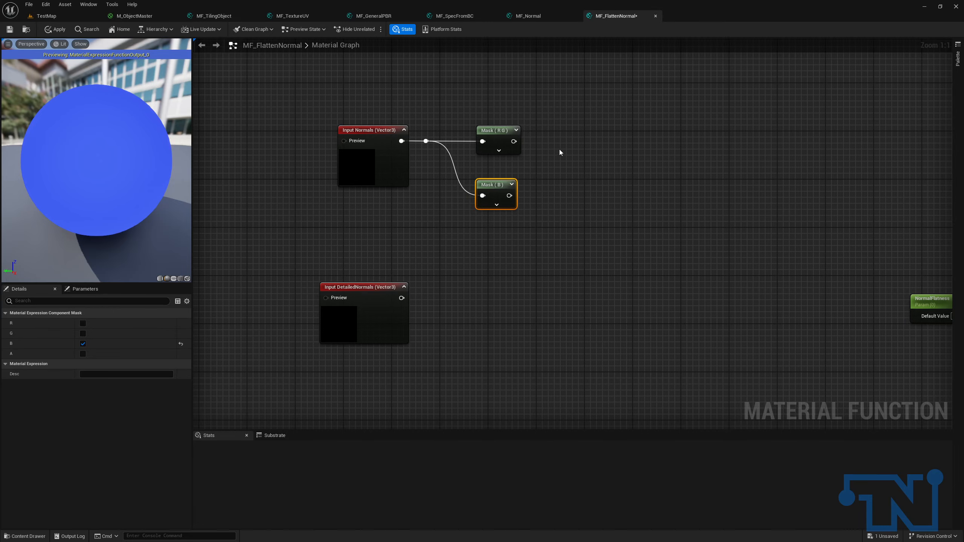
Add a Multiply node after the RG mask, connect the mask to its A input and align the two nodes.
left_click(559, 137)
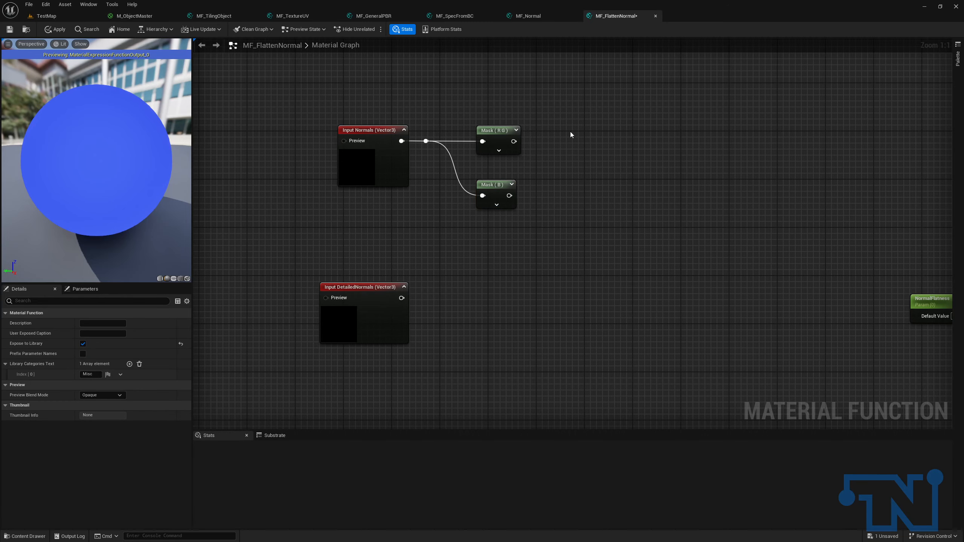
left_click(571, 131)
left_click_drag(577, 148, 514, 141)
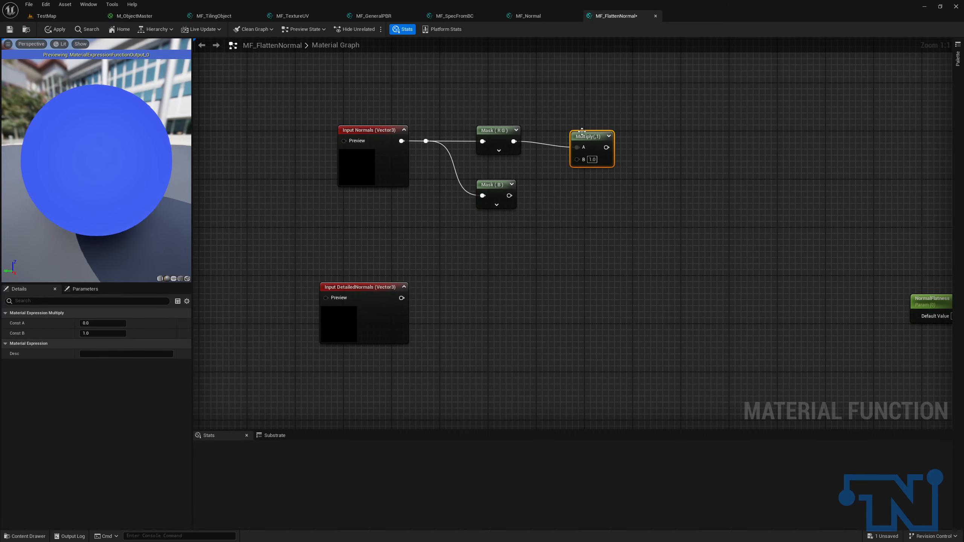
left_click_drag(593, 137, 592, 218)
left_click(541, 216)
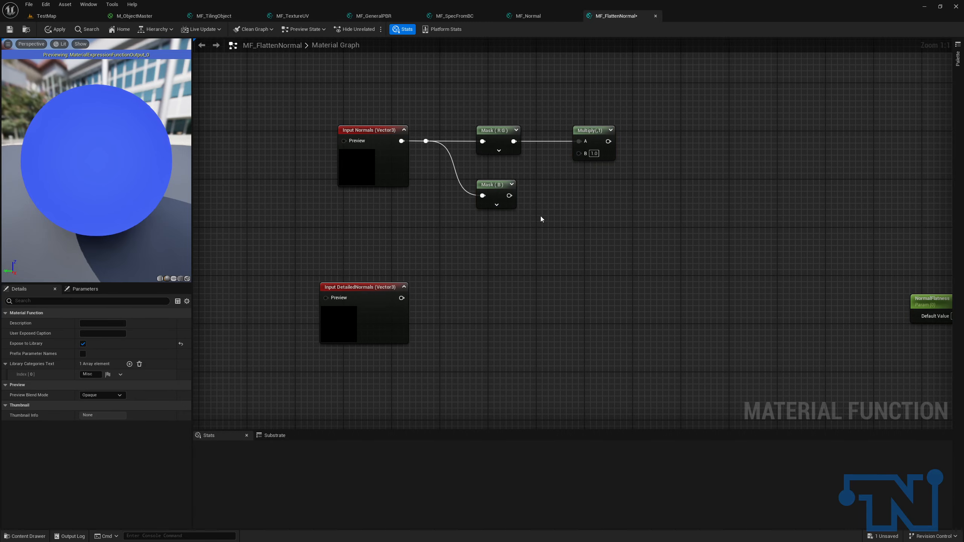
Add a scalar parameter named MainNormalBoost below the B mask and connect it to the Multiply node's B input.
key("s")
left_click(541, 216)
type("MainNorma")
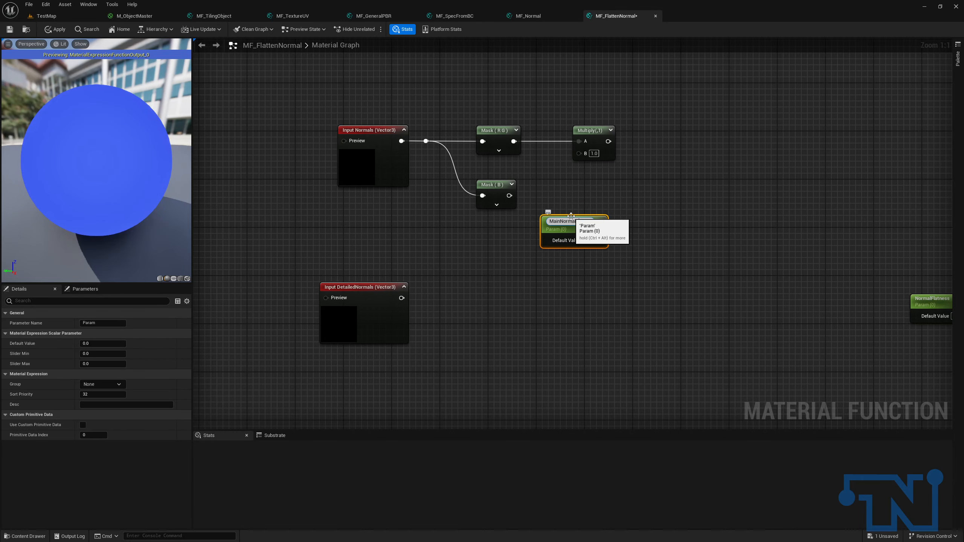
type("lBoost")
key("Return")
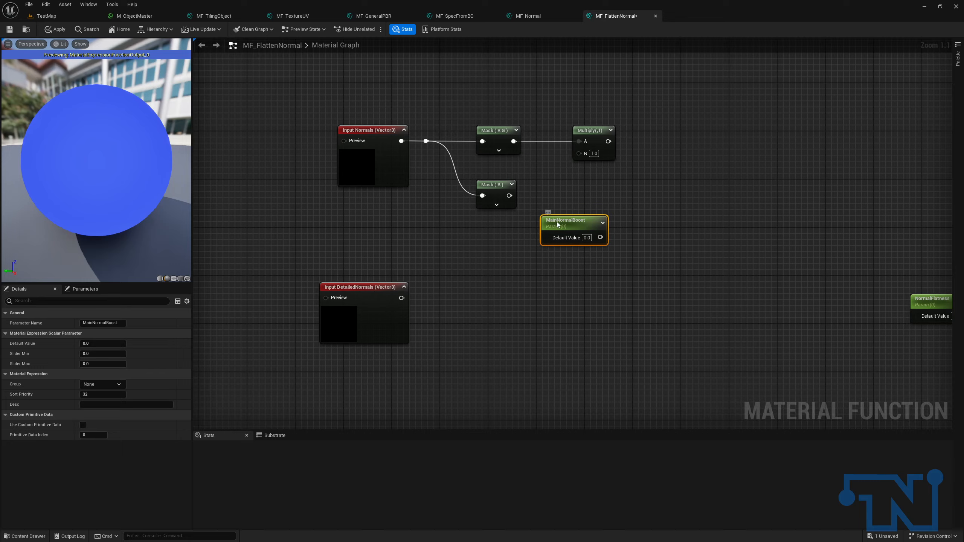
left_click_drag(572, 216, 579, 153)
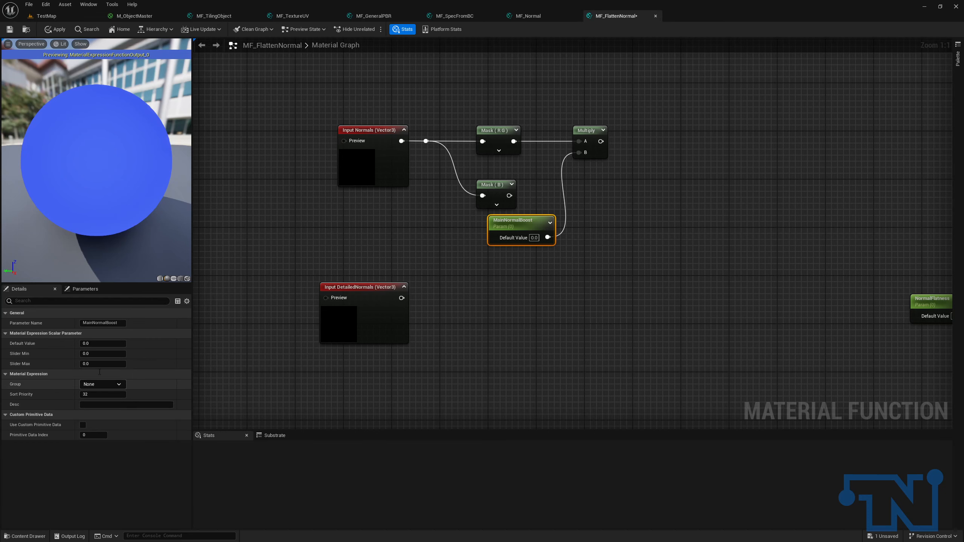
Set MainNormalBoost's default value and slider maximum to 1, and assign it to the group 07 - Normal.
left_click(95, 344)
type("1")
key("Tab")
key("Tab")
type("1")
key("Return")
left_click(124, 385)
left_click(110, 393)
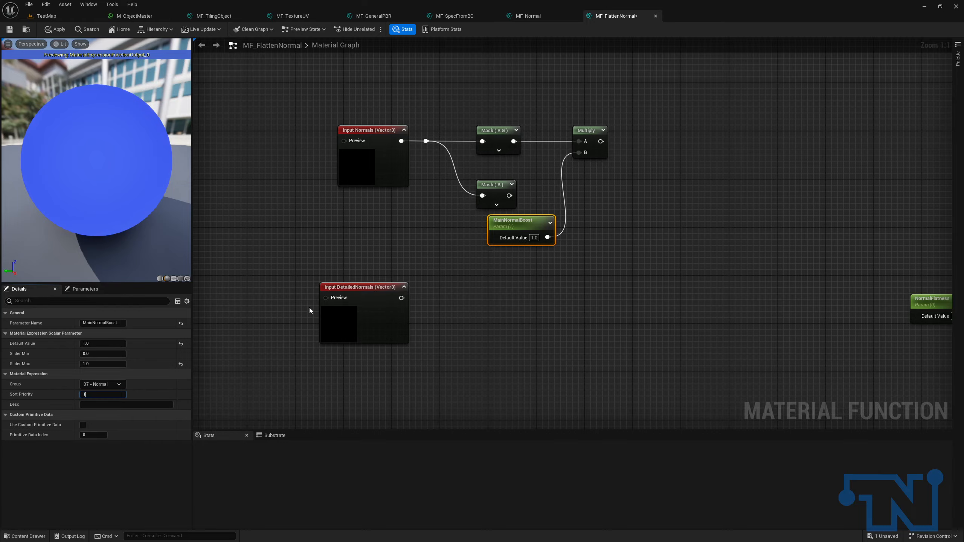
left_click(660, 189)
right_click_drag(660, 188, 588, 181)
left_click_drag(526, 136, 612, 131)
type("append")
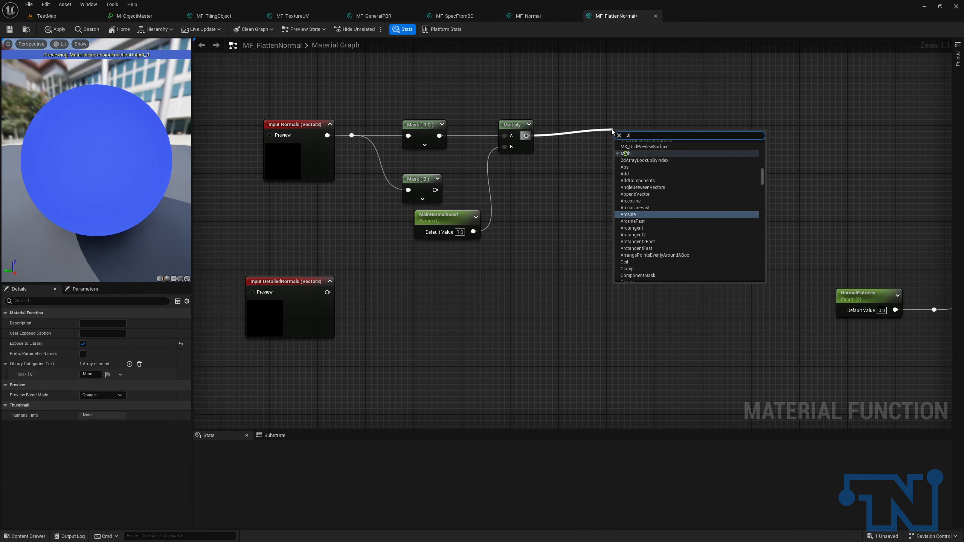
key("Return")
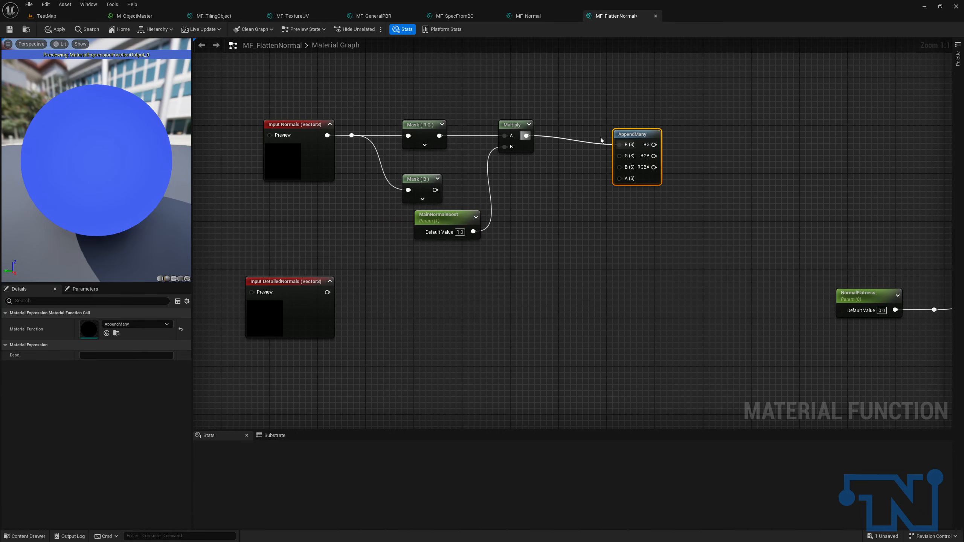
key("Delete")
Add an AppendVector node fed by the Multiply result in A and connect the B mask to its B input.
left_click_drag(526, 135, 583, 128)
type("append v")
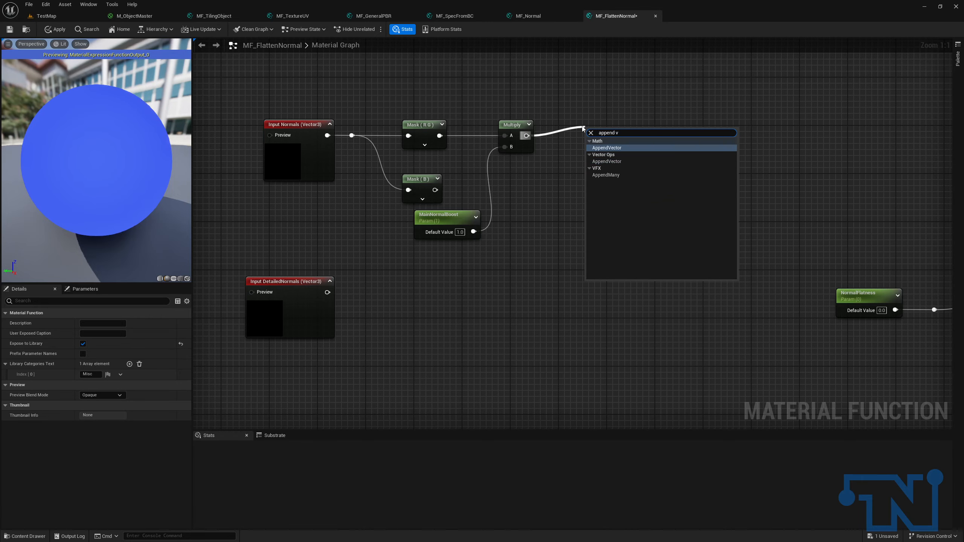
key("Return")
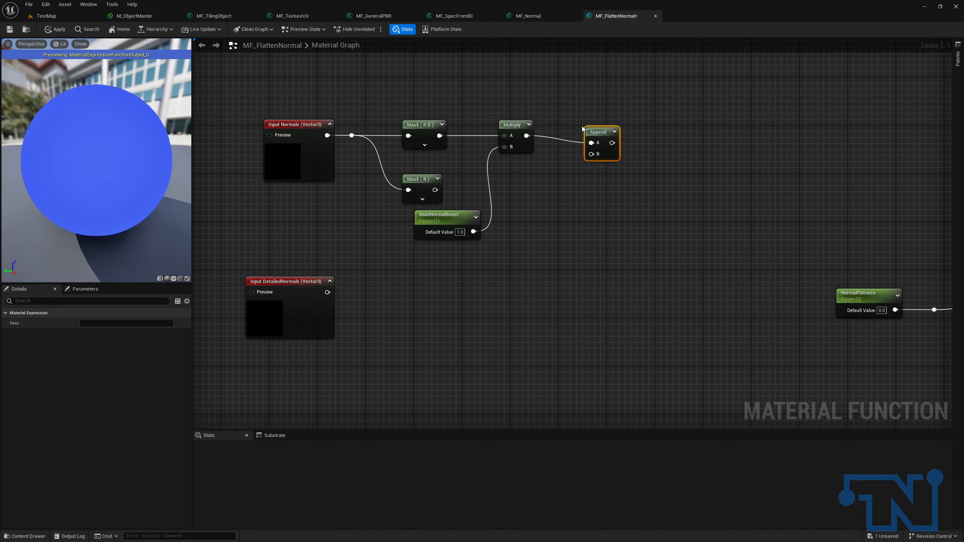
left_click_drag(435, 189, 554, 202)
Insert a reroute node on the wire from the B mask to the Append node and straighten it with the mask.
left_click(562, 156)
double_click(562, 155)
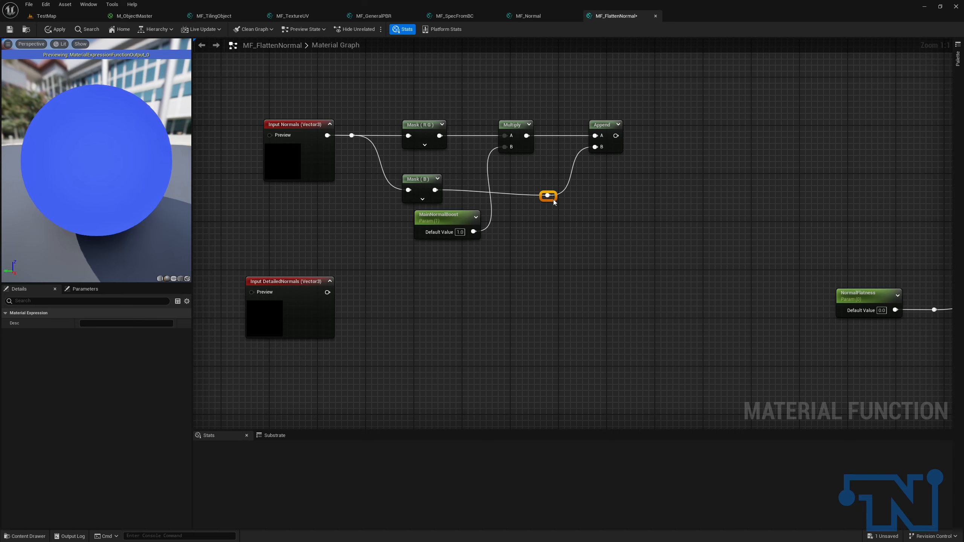
left_click(312, 176)
key("ctrl+z")
left_click_drag(365, 170, 652, 207)
key("q")
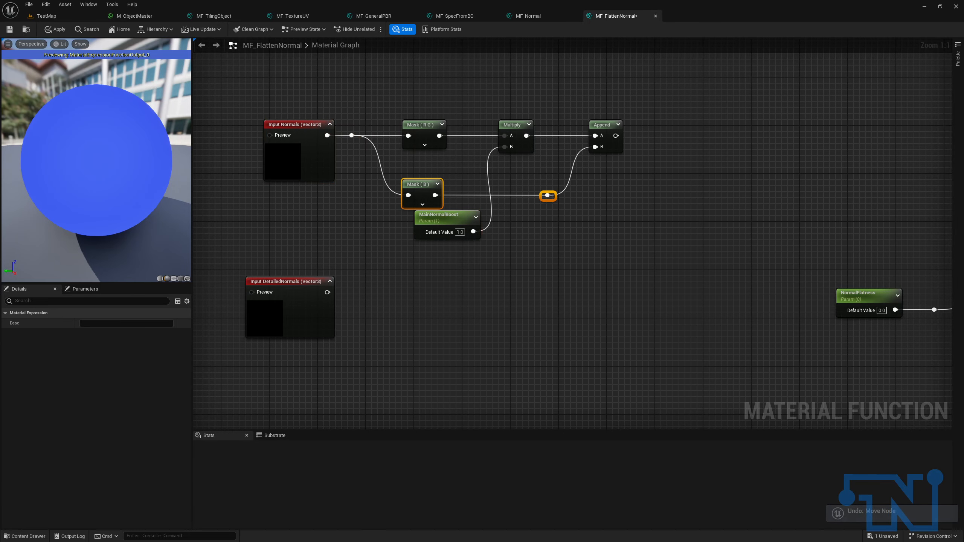
right_click_drag(786, 184, 607, 206)
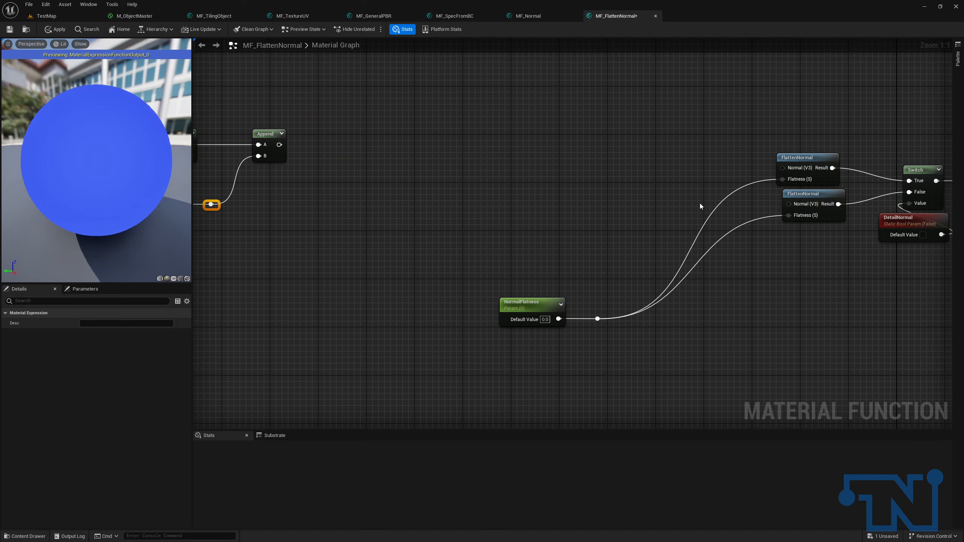
Connect the Append node's result to the Normal input of the lower FlattenNormal node.
left_click_drag(279, 144, 803, 205)
right_click_drag(575, 189, 655, 209)
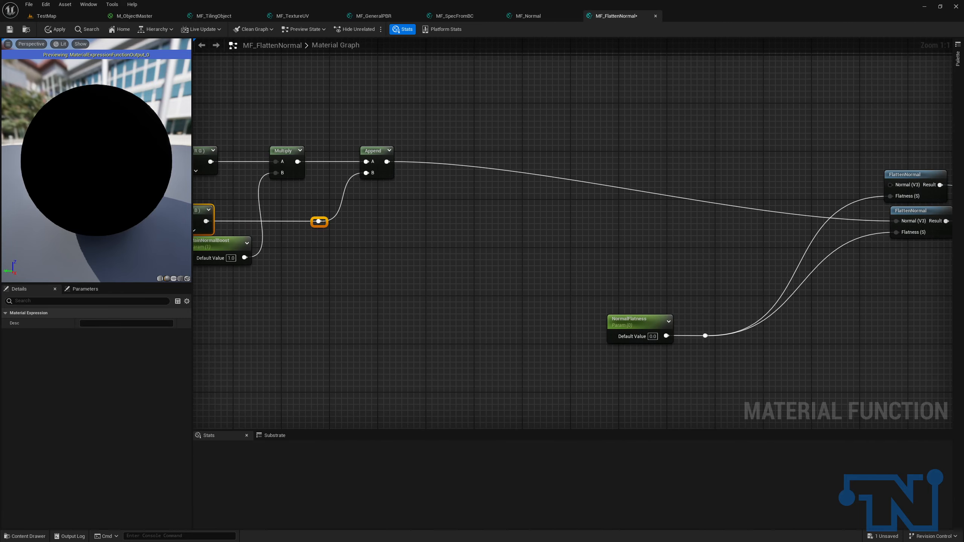
Duplicate both masks, the Multiply node and MainNormalBoost below the originals, and line up the DetailedNormals input beside the copies.
right_click_drag(361, 187, 688, 187)
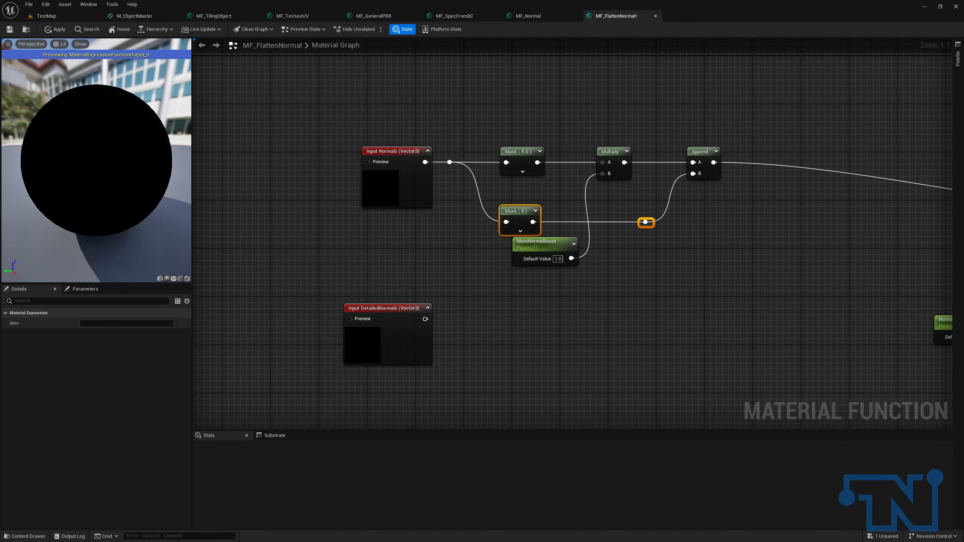
right_click_drag(497, 187, 534, 142)
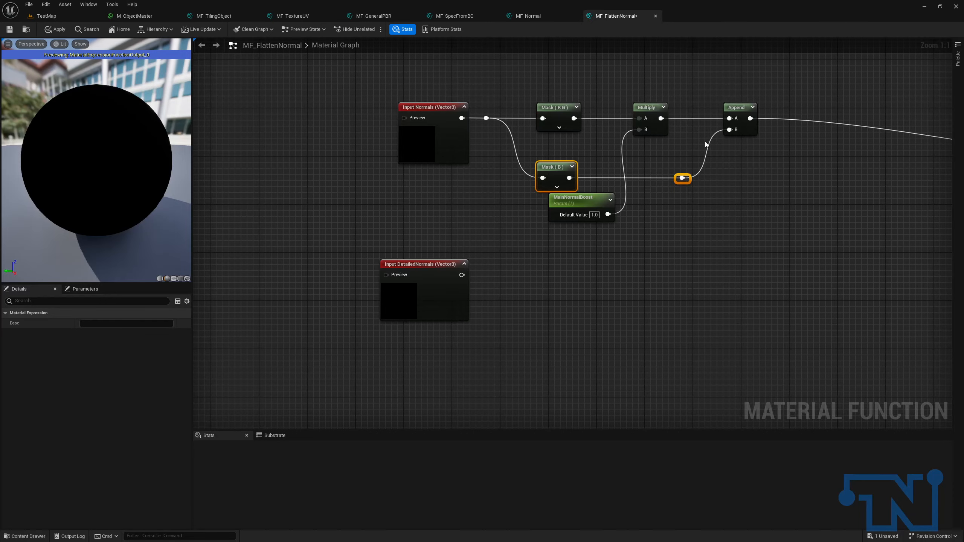
left_click_drag(571, 141, 648, 280)
key("ctrl+d")
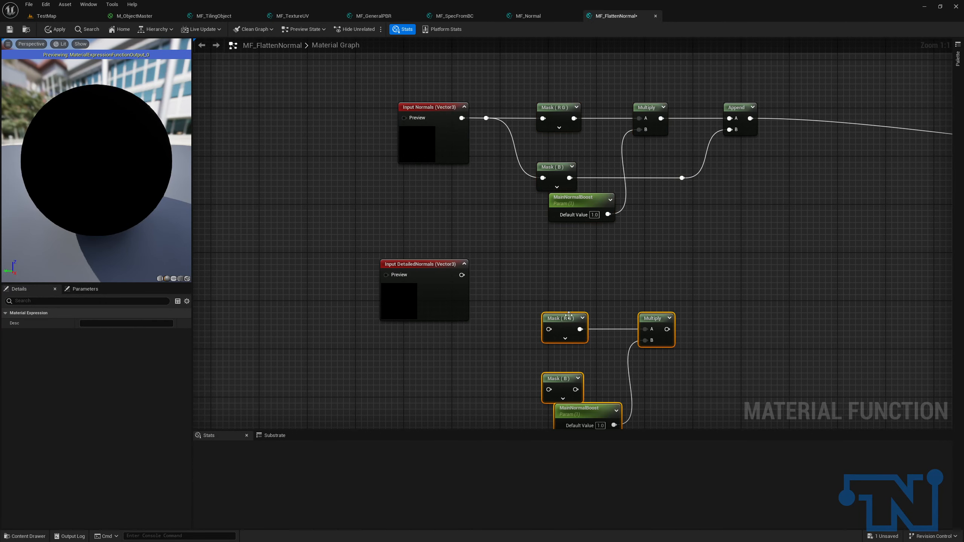
left_click_drag(424, 264, 418, 300)
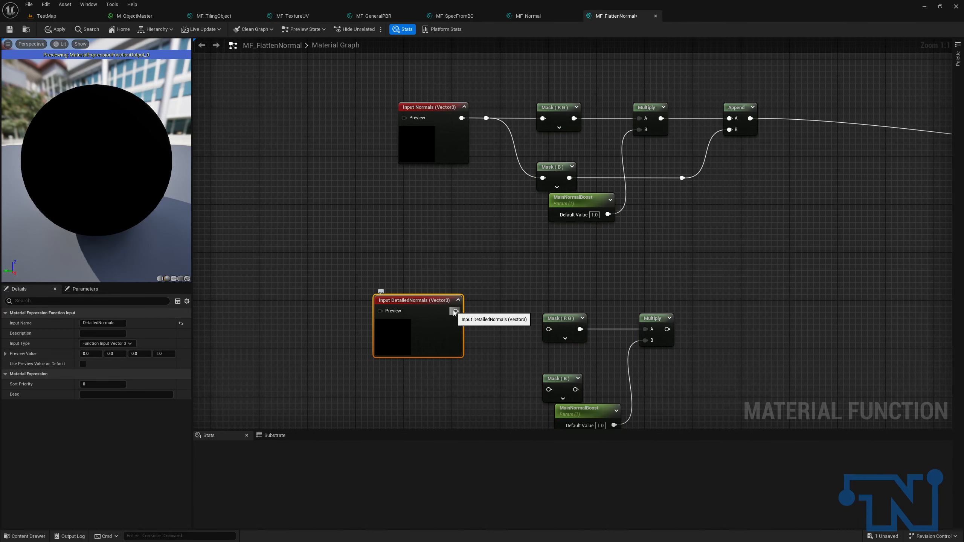
Connect DetailedNormals to the copied RG mask and, through a reroute node, to the copied B mask, then straighten the row.
left_click_drag(455, 311, 549, 329)
left_click_drag(422, 300, 423, 312)
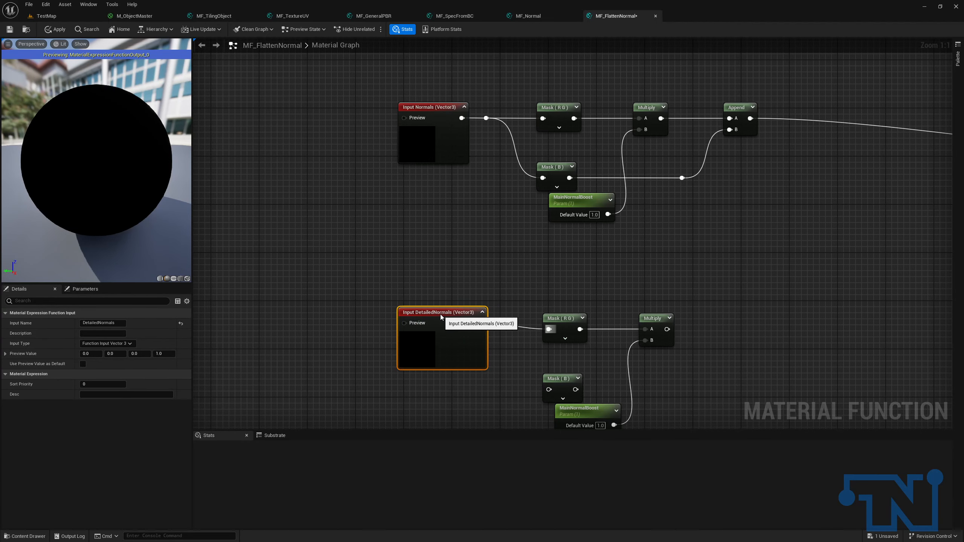
left_click_drag(441, 313, 440, 319)
double_click(500, 330)
left_click_drag(500, 327, 549, 390)
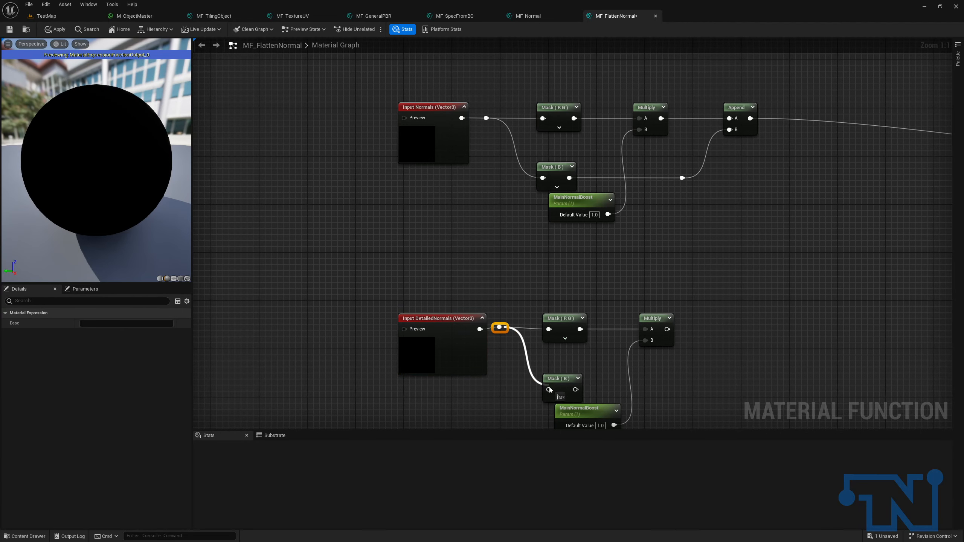
left_click_drag(371, 302, 762, 359)
key("q")
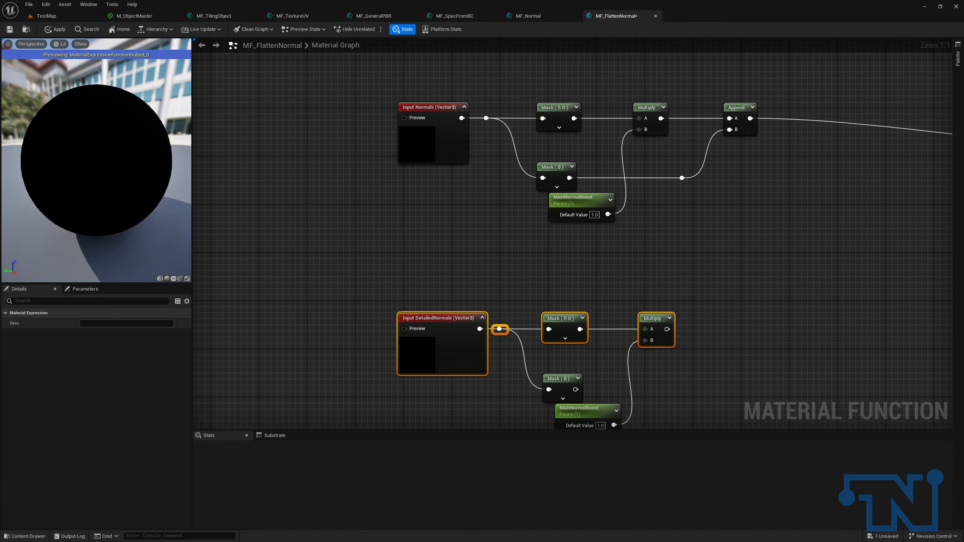
Insert a reroute node after the main Multiply and feed it with the detail Multiply's result into a new Multiply node.
left_click(928, 285)
right_click_drag(776, 178, 701, 192)
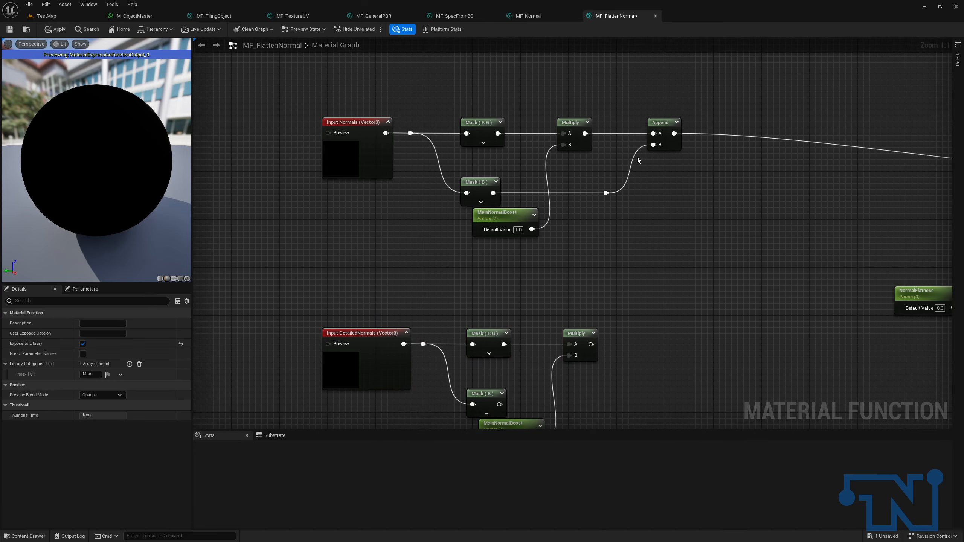
double_click(608, 134)
right_click_drag(608, 134, 472, 127)
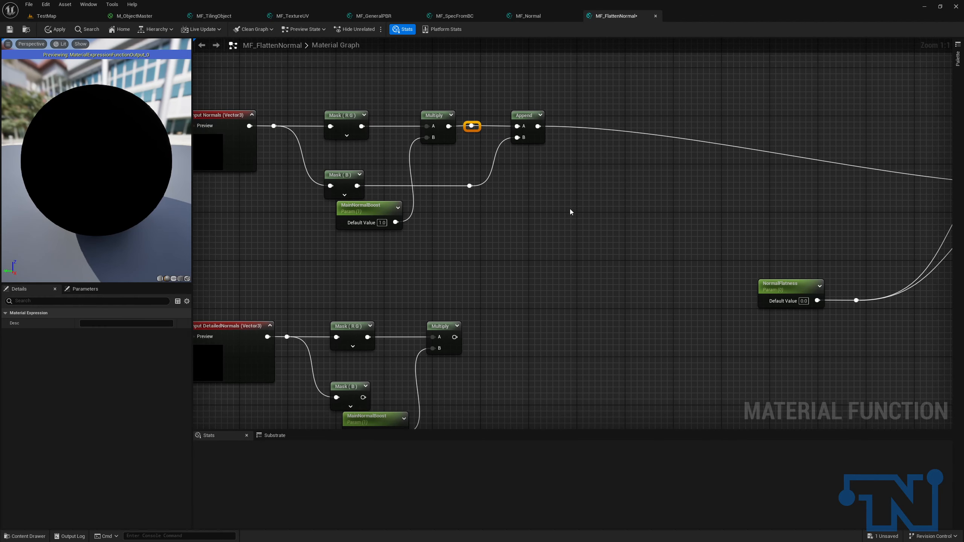
left_click_drag(476, 129, 583, 291)
type("multip")
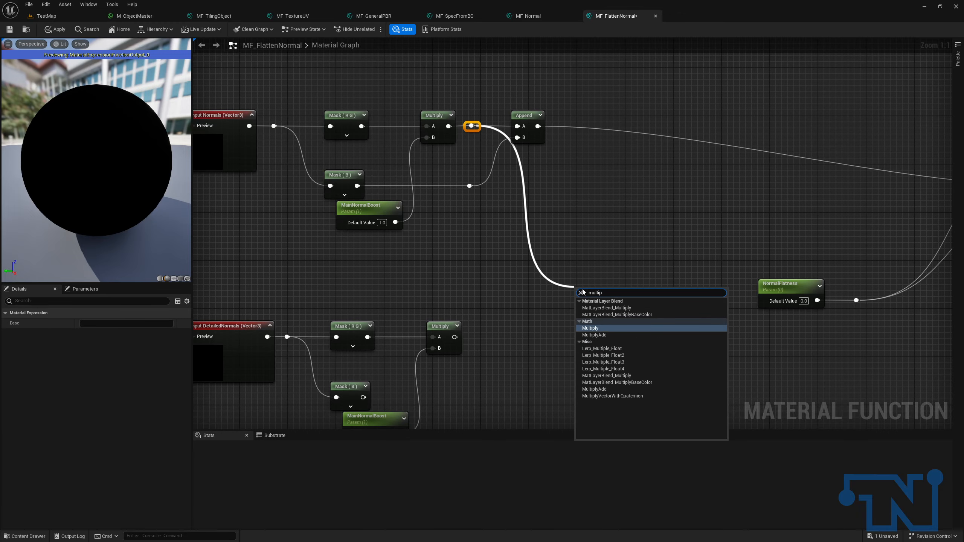
key("Return")
left_click_drag(452, 338, 509, 241)
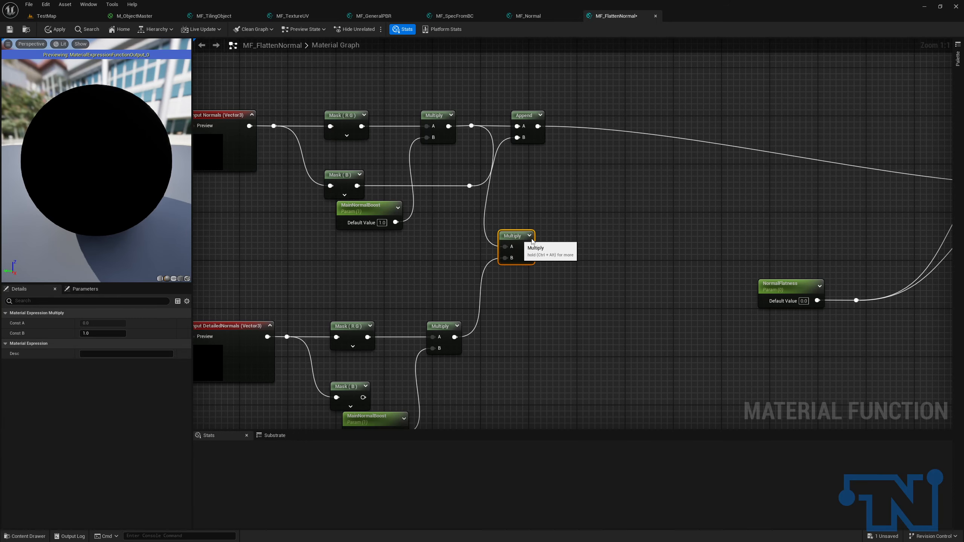
Add a Lerp node and connect the combined Multiply result to its A input.
left_click(651, 239)
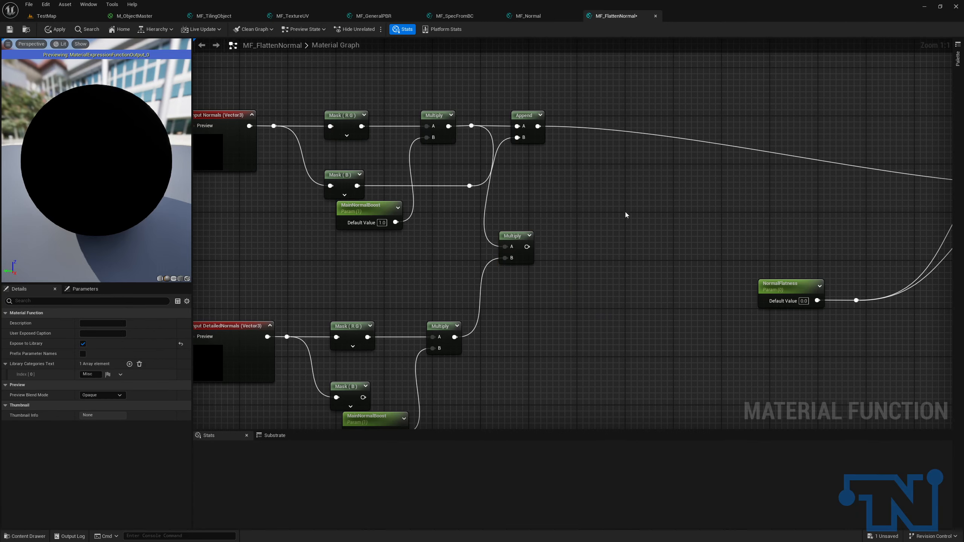
left_click(610, 197)
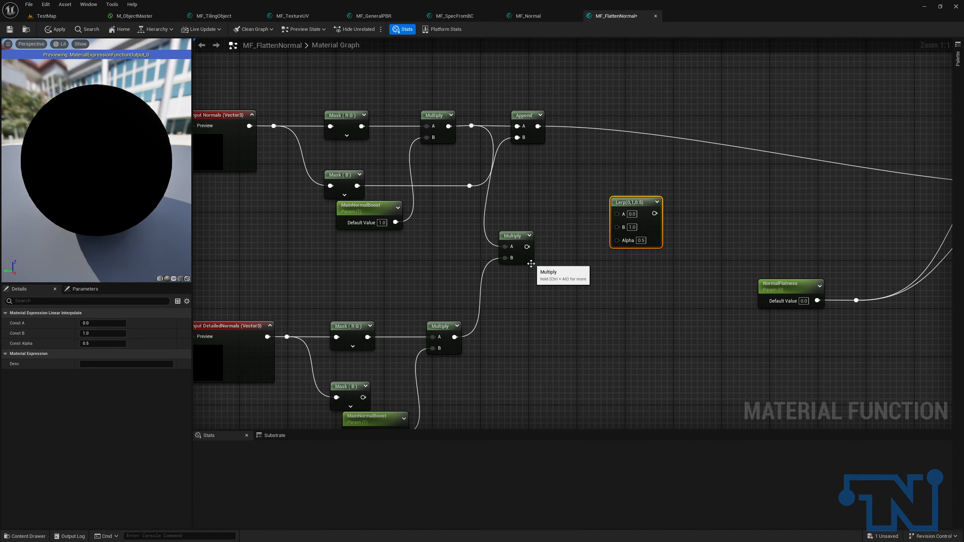
left_click_drag(527, 247, 623, 213)
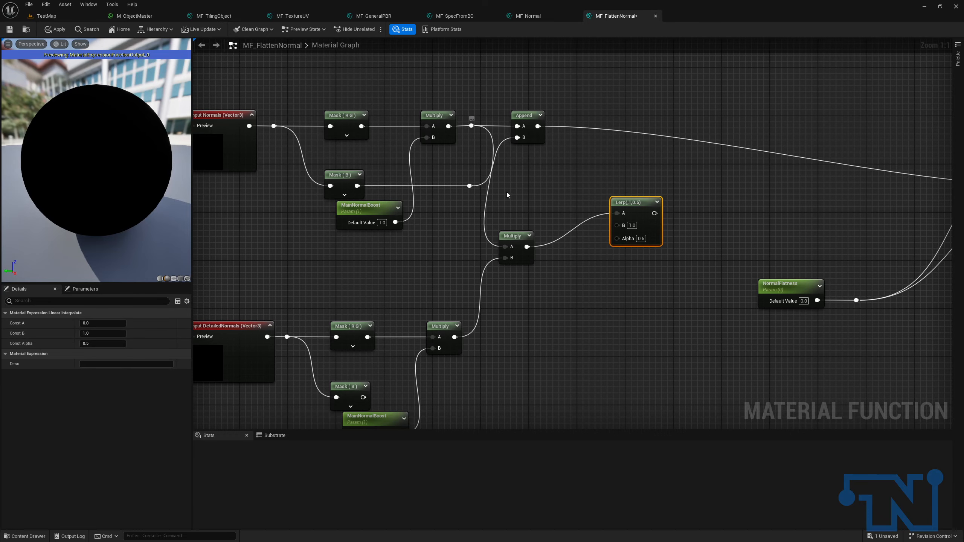
Shift the Normals and DetailedNormals node chains further left and connect the main Multiply's reroute to the Lerp's B input.
right_click_drag(193, 85, 361, 82)
left_click_drag(314, 90, 643, 413)
key("Left")
key("Left")
key("Left")
key("Left")
key("Left")
key("Left")
key("Left")
key("Left")
key("Left")
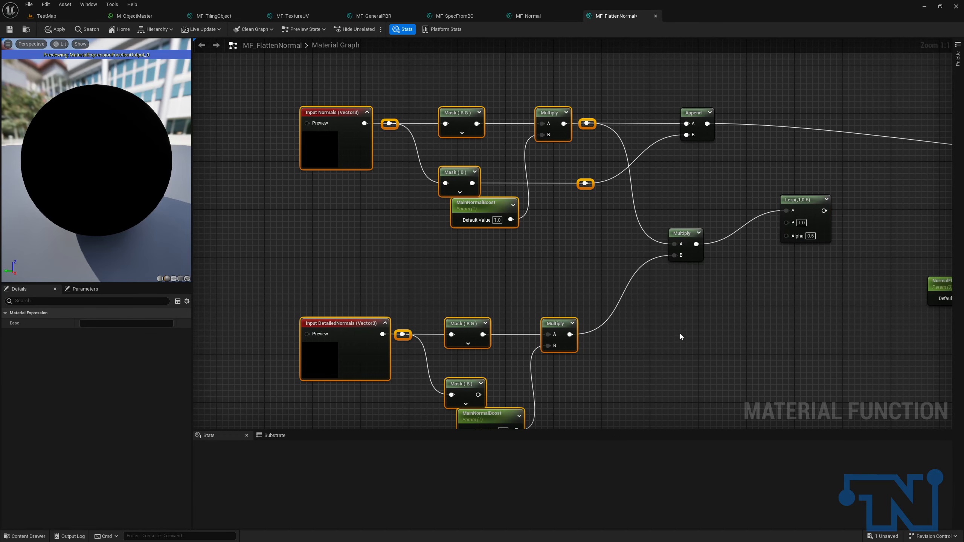
left_click(680, 336)
right_click_drag(679, 337, 545, 306)
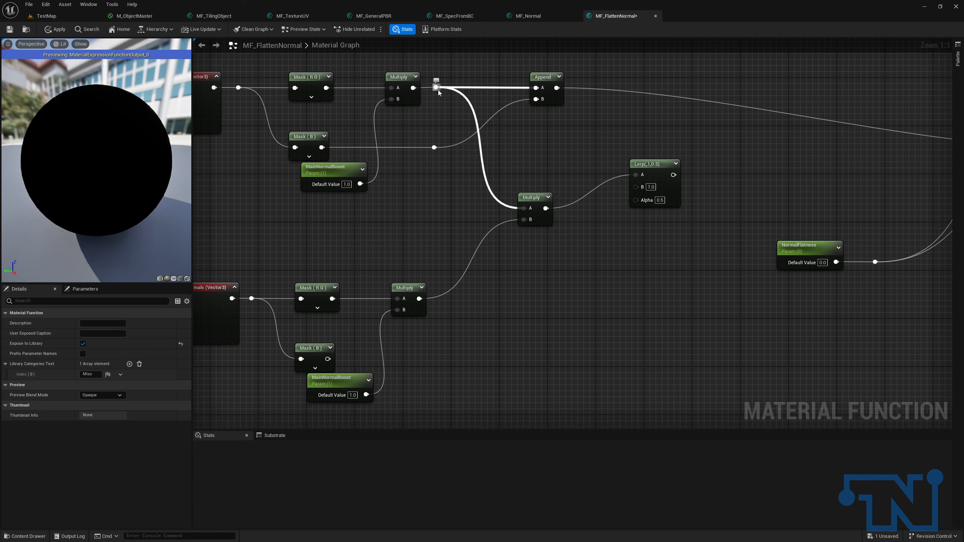
left_click_drag(436, 88, 636, 186)
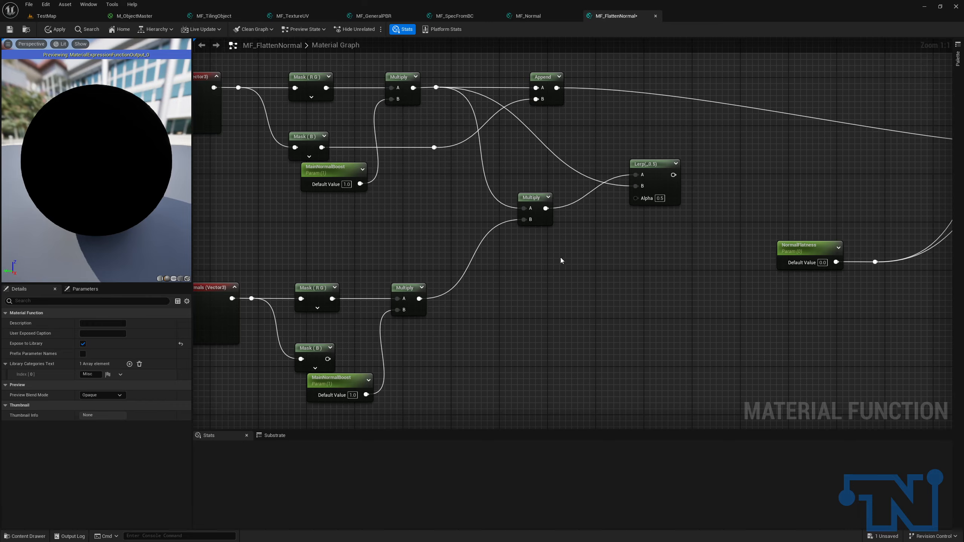
Add a scalar parameter named BlendNormals below the combined Multiply node.
left_click(544, 265)
type("B")
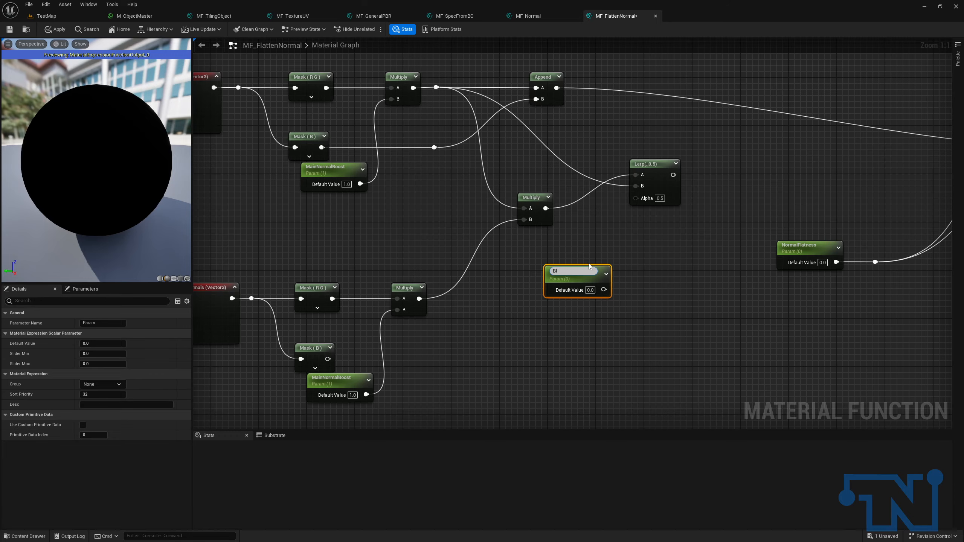
type("lendNormals")
key("Return")
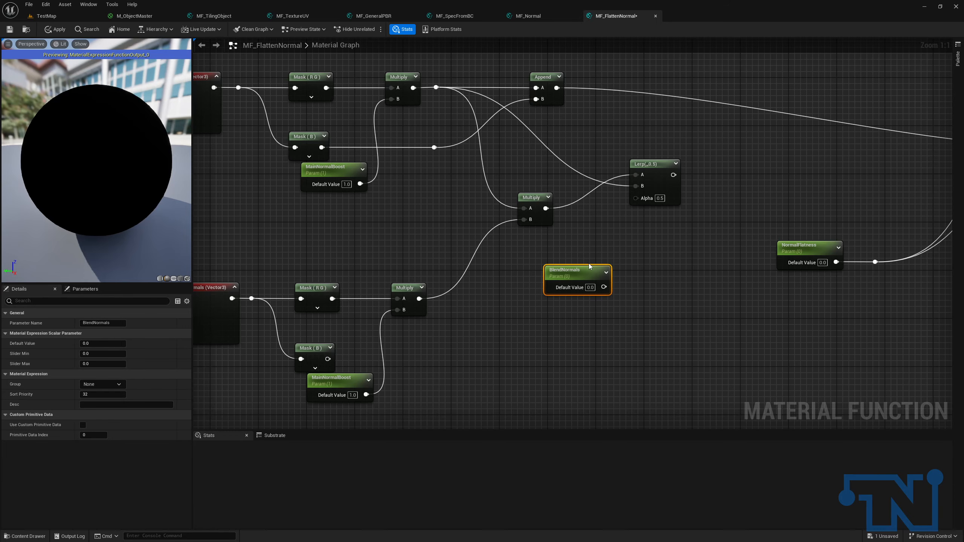
Set BlendNormals' default value and slider maximum to 1, with group 07 - Normal and sort priority 1.
left_click(118, 344)
type("1")
left_click(106, 363)
type("1")
left_click(538, 345)
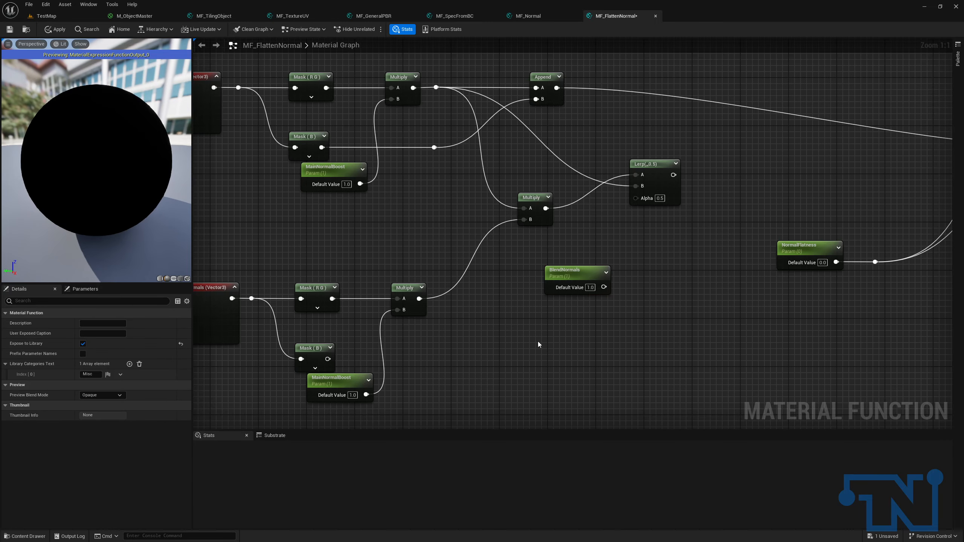
Connect BlendNormals to the Lerp's Alpha input and move the Lerp node slightly left.
left_click_drag(604, 287, 636, 197)
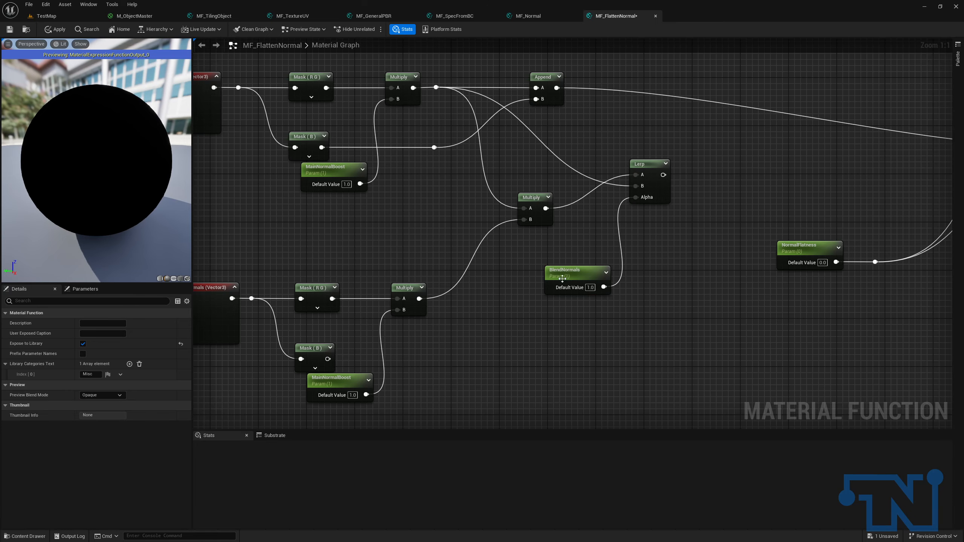
right_click_drag(644, 278, 622, 349)
left_click_drag(627, 261, 612, 259)
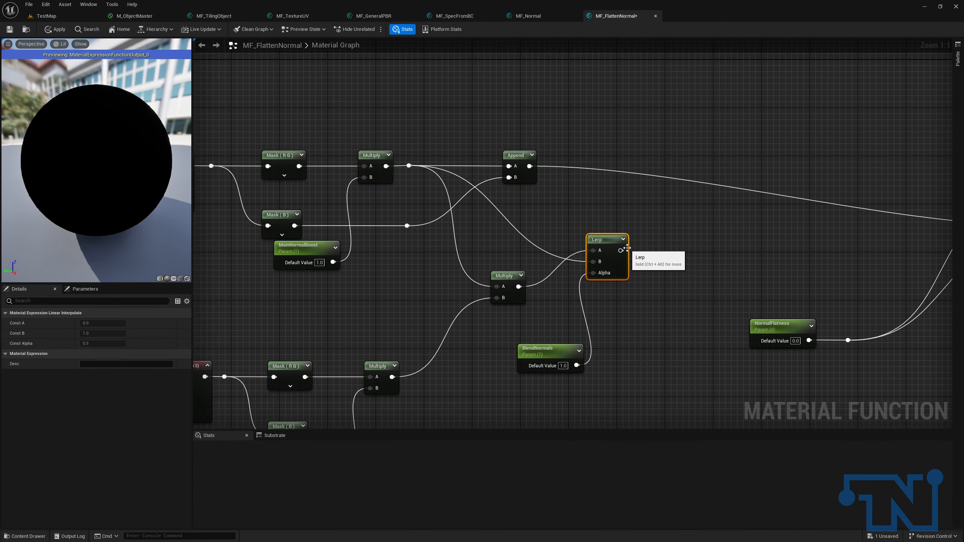
Add a Multiply node after the Lerp and connect the Lerp result to its A input.
left_click(648, 246)
key("m")
left_click(679, 244)
left_click_drag(685, 261, 619, 251)
Move the NormalFlatness parameter and its reroute node closer to the FlattenNormal nodes.
right_click_drag(700, 244, 528, 235)
left_click_drag(562, 298, 784, 300)
left_click(676, 332, "shift")
Move the whole normals network down until the Append output lines up with the lower FlattenNormal's Normal input.
right_click_drag(454, 187, 764, 224)
scroll(546, 238, "down", 2)
right_click_drag(546, 239, 453, 180)
left_click_drag(239, 111, 687, 385)
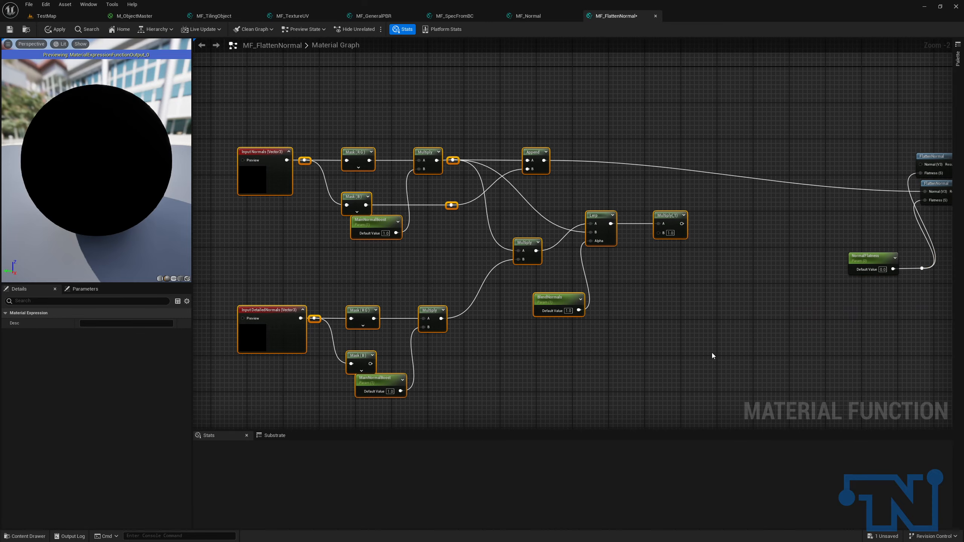
key("Down")
key("Down")
key("Down")
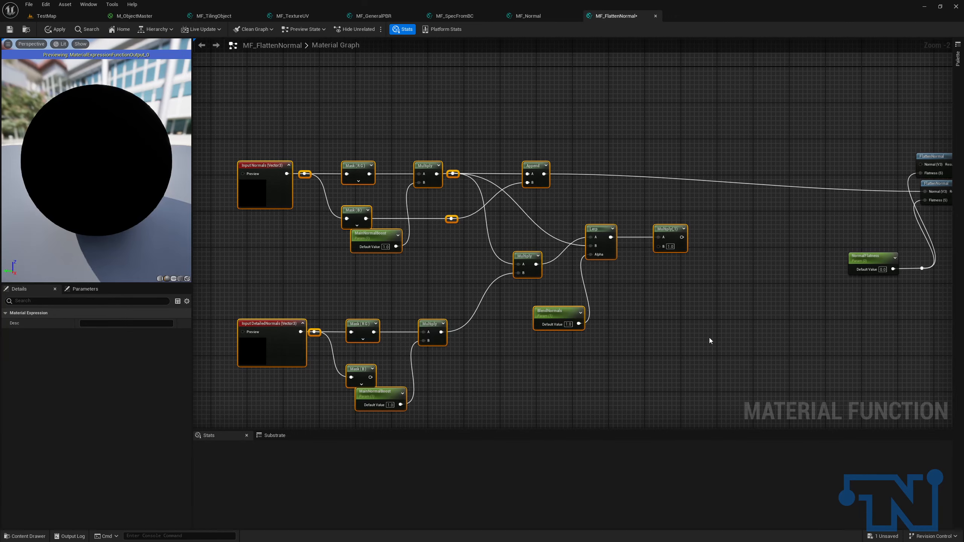
key("Down")
key("Down")
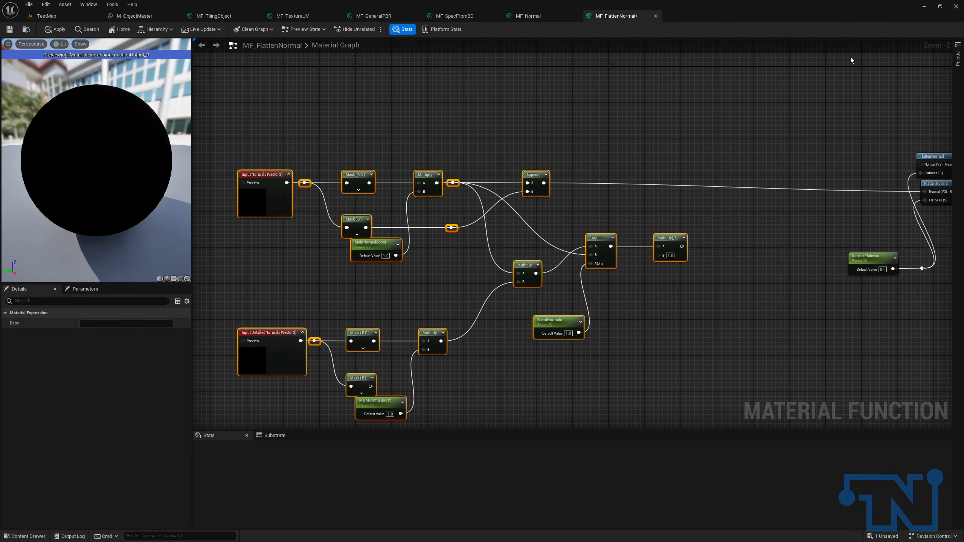
key("Down")
key("Down")
left_click(717, 275)
Add a scalar parameter named MixNormalBoost below the Multiply node that follows the Lerp.
scroll(689, 305, "up", 2)
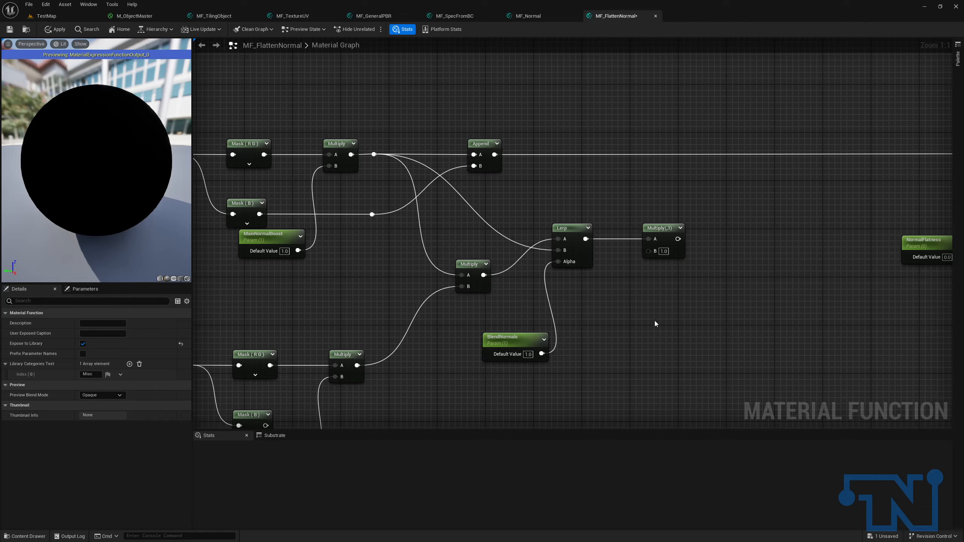
left_click(633, 306)
type("ss")
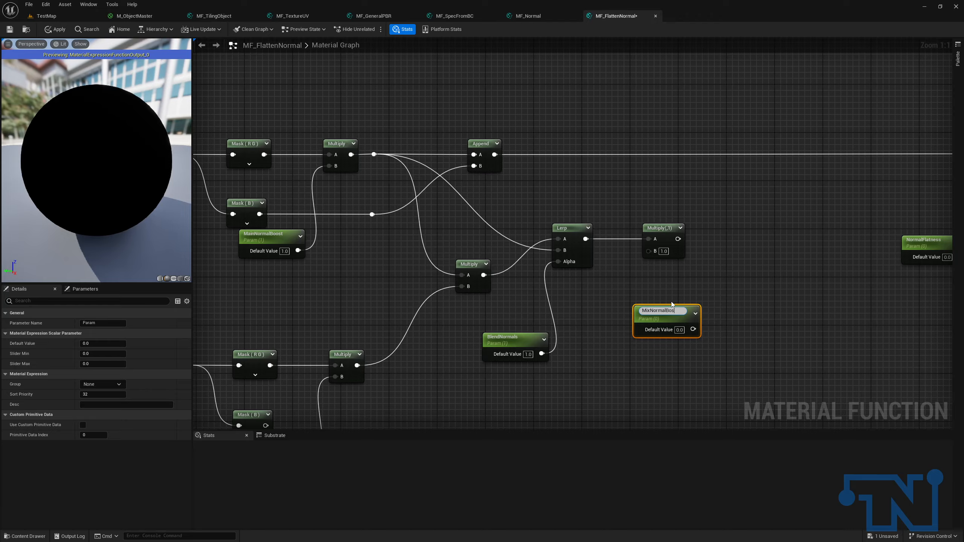
type("st")
key("Return")
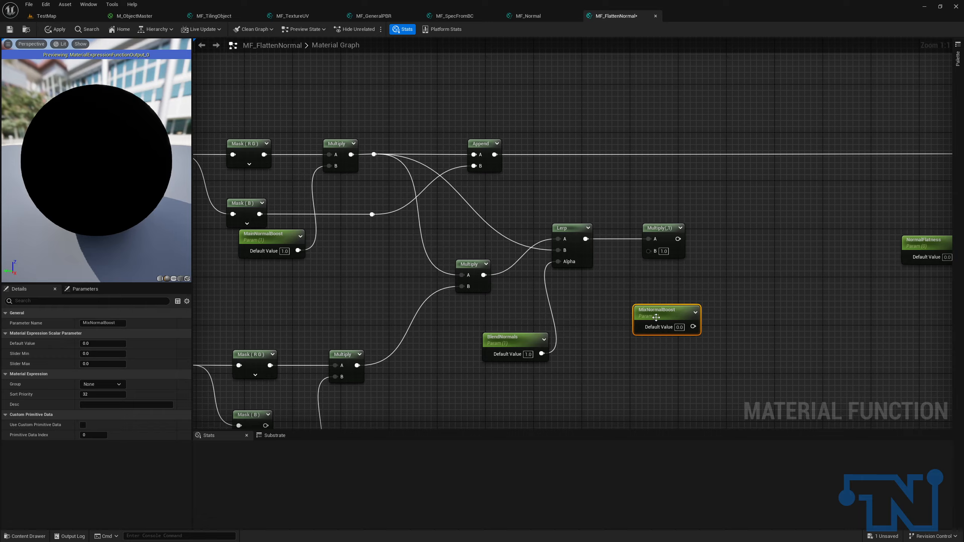
Set MixNormalBoost's default value and slider maximum to 1, with group 07 - Normal and sort priority 4.
left_click_drag(656, 317, 617, 319)
left_click(111, 344)
type("1")
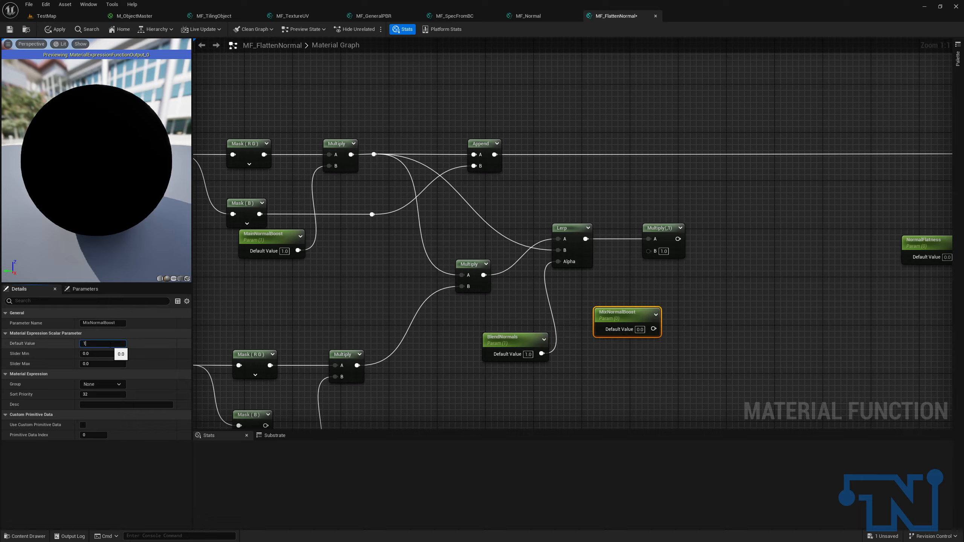
key("Return")
left_click(108, 385)
left_click(108, 393)
left_click(114, 395)
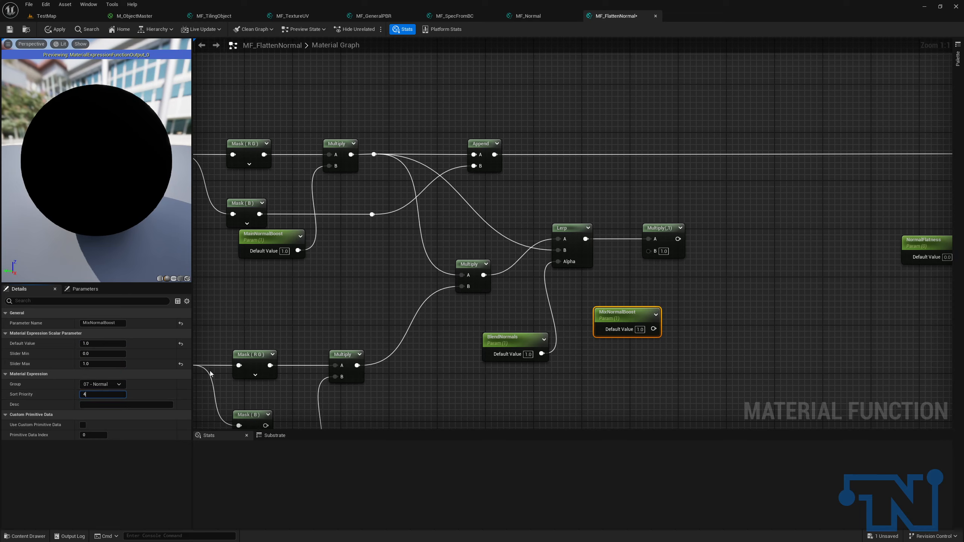
left_click(666, 315)
Connect MixNormalBoost to the last Multiply's B input and tuck MixNormalBoost and BlendNormals under their target nodes.
left_click_drag(654, 329, 650, 251)
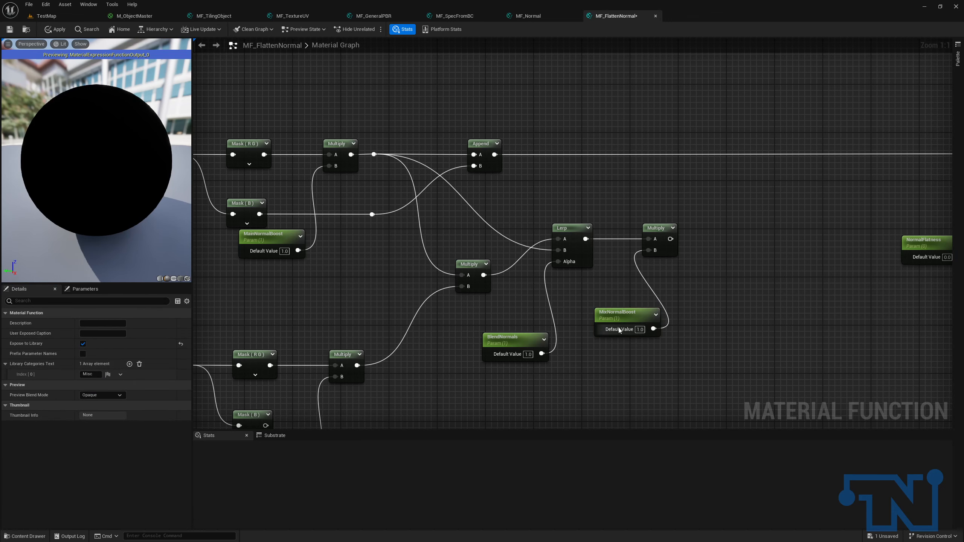
left_click_drag(619, 330, 643, 294)
left_click_drag(500, 344, 534, 295)
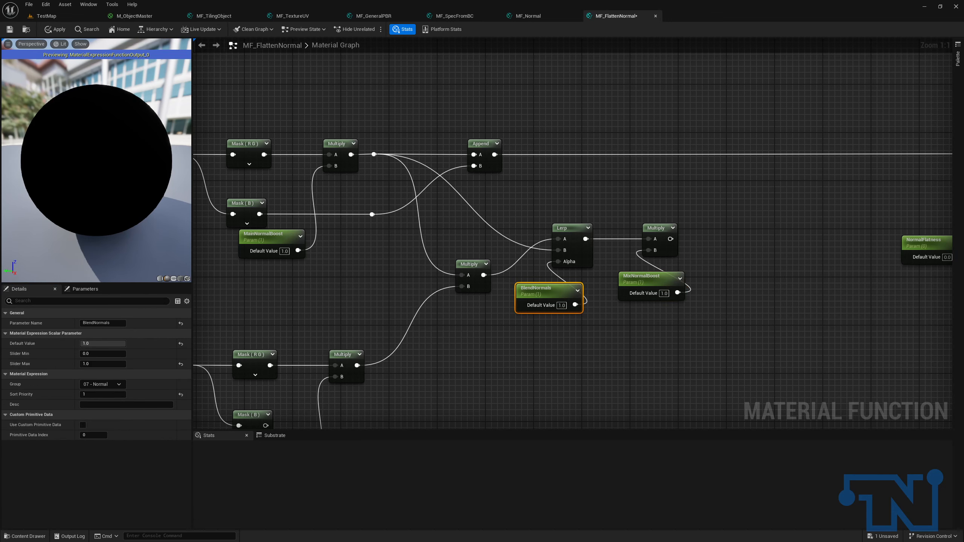
Duplicate the Append node, place the copy after the MixNormalBoost Multiply and connect that Multiply's result to it.
right_click_drag(815, 347, 681, 355)
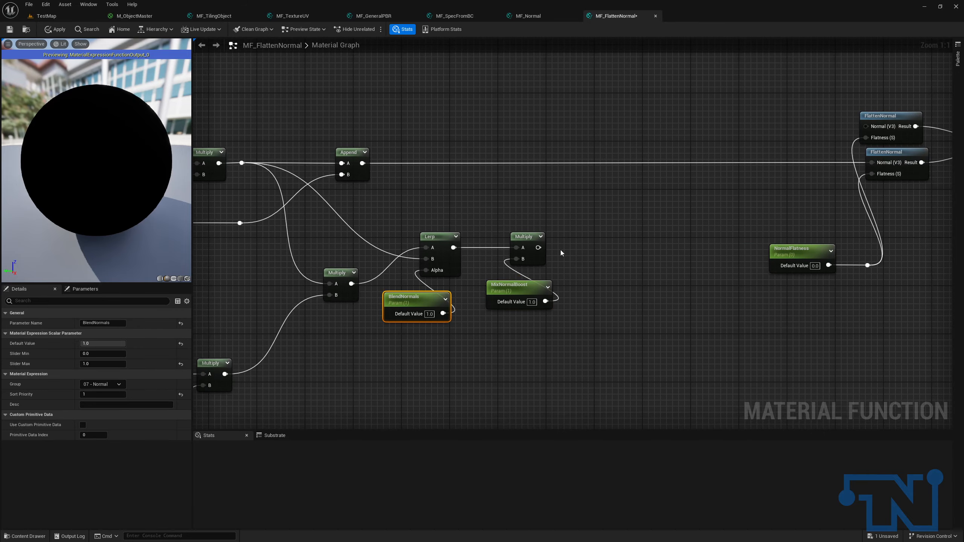
left_click_drag(415, 168, 327, 141)
key("ctrl+d")
right_click_drag(643, 245, 812, 181)
left_click_drag(861, 172, 841, 179)
right_click_drag(398, 359, 587, 317)
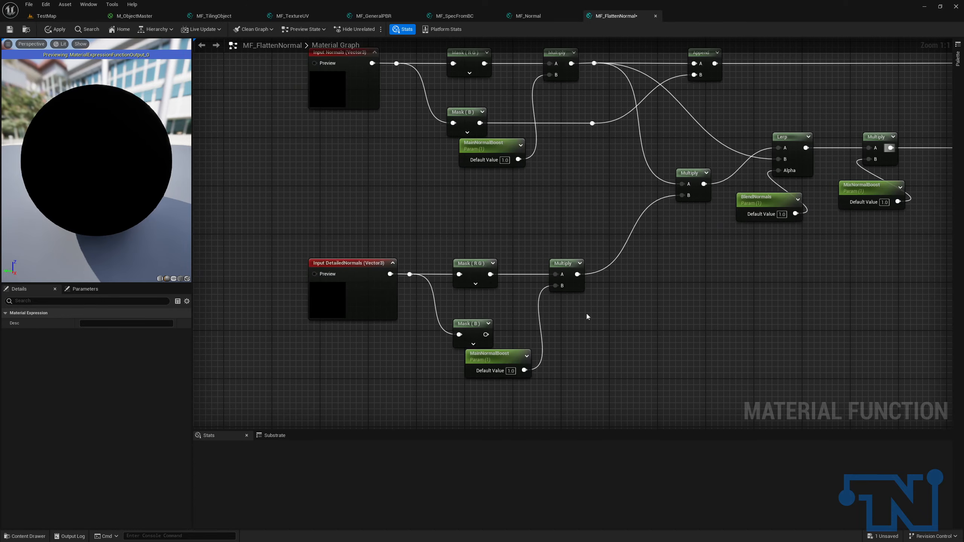
Connect the DetailedNormals Mask (B) to the lower Append's B input through a reroute node and move its MainNormalBoost closer to the Multiply.
left_click_drag(486, 335, 536, 312)
double_click(568, 160)
right_click_drag(536, 312, 756, 237)
left_click_drag(757, 233, 756, 261)
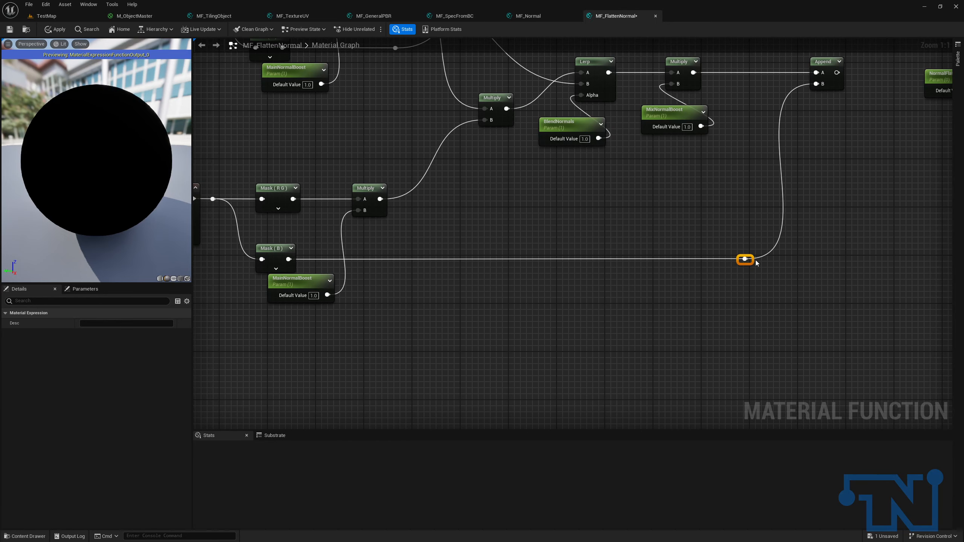
right_click_drag(791, 252, 861, 309)
left_click_drag(372, 349, 402, 282)
Connect the lower Append's result to the upper FlattenNormal's Normal input, and apply and save MF_FlattenNormal.
right_click_drag(629, 237, 515, 374)
right_click_drag(815, 265, 577, 305)
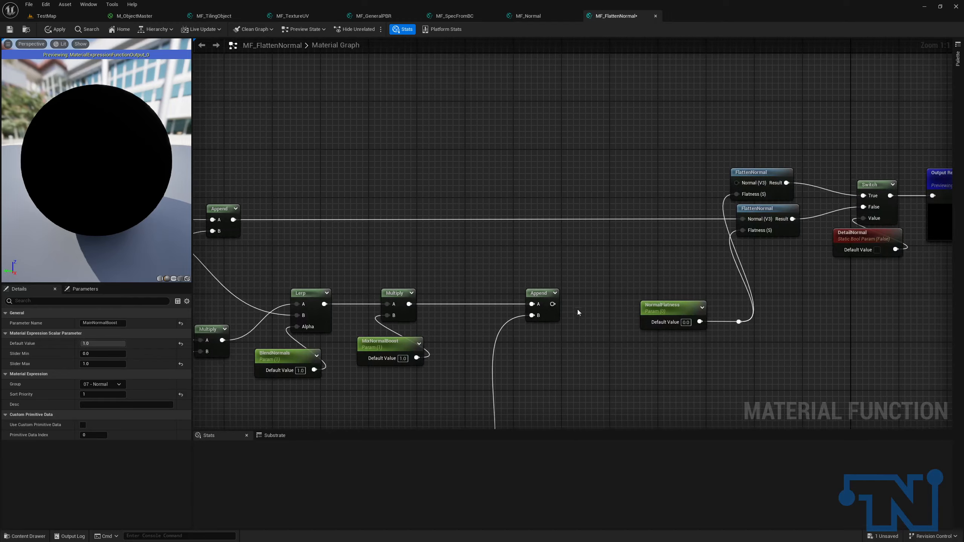
left_click_drag(552, 304, 738, 183)
left_click(55, 29)
left_click(10, 30)
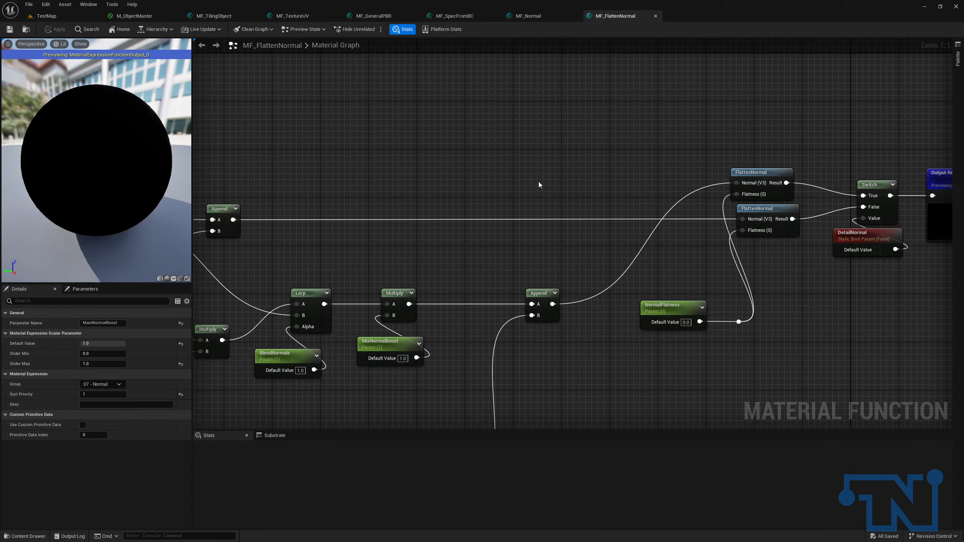
In MF_Normal, add an MF_FlattenNormal node and feed the NormalStrength Multiply's result into its Normals input.
left_click(522, 17)
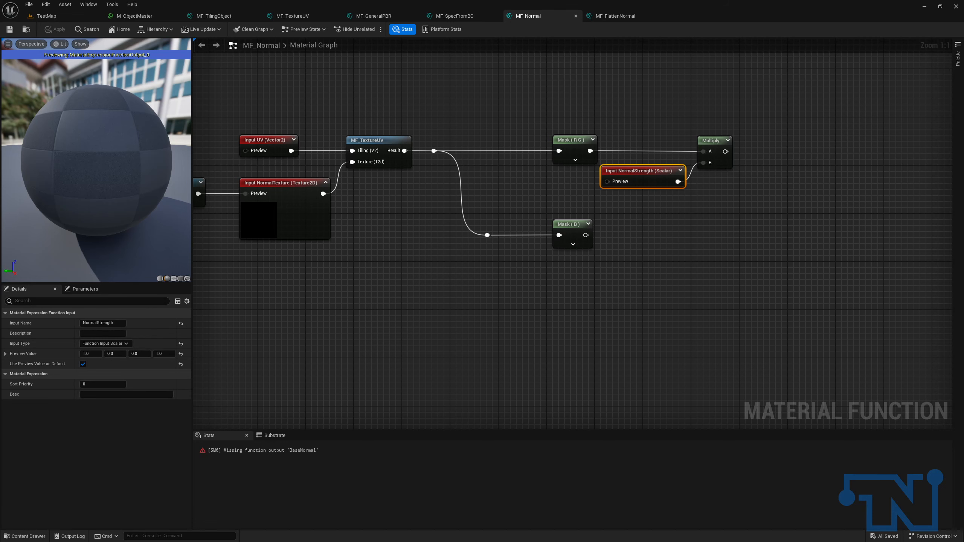
right_click_drag(608, 145, 505, 140)
left_click_drag(622, 146, 707, 140)
type("mf")
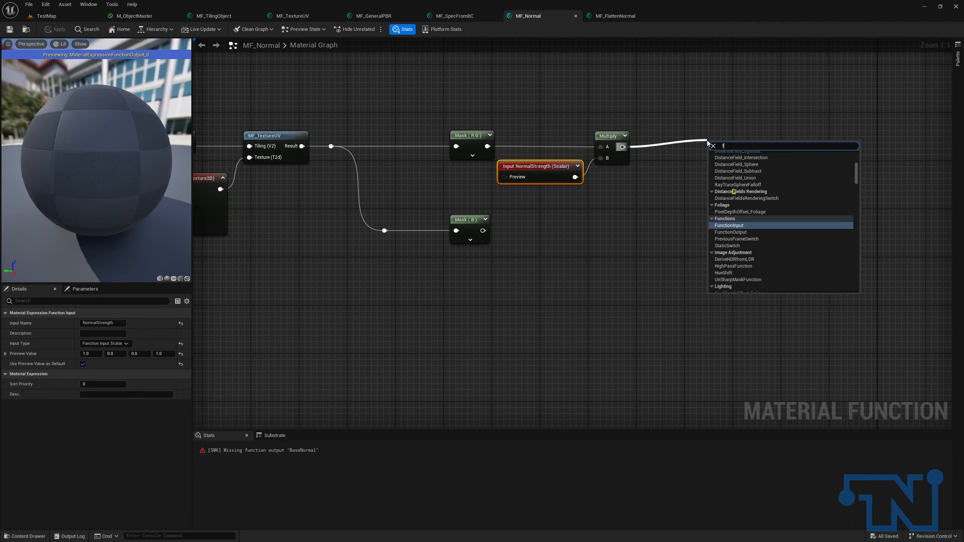
type("_flatte")
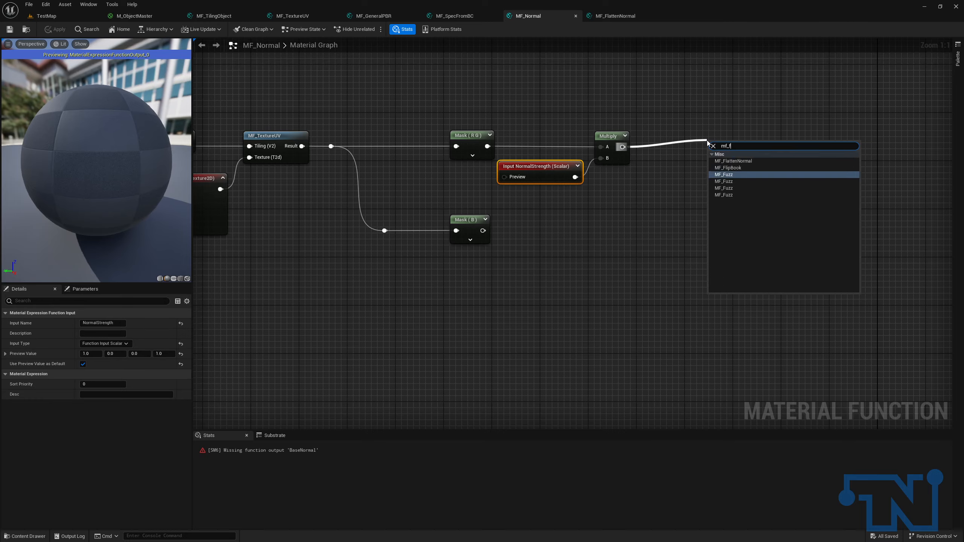
key("Return")
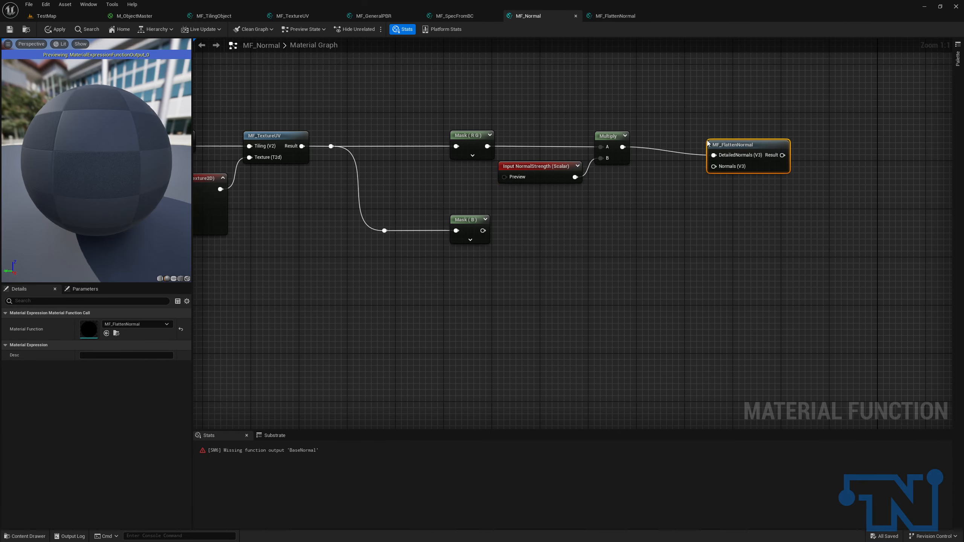
right_click_drag(739, 105, 754, 143)
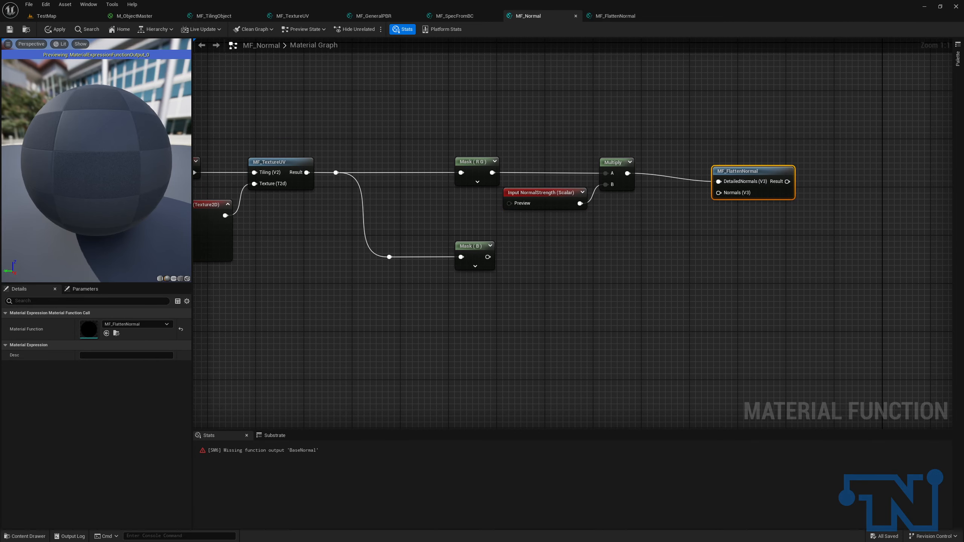
mouse_move(733, 183)
left_mouse_down("ctrl")
mouse_move(732, 196)
mouse_move(739, 168)
left_mouse_up("ctrl")
left_click_drag(741, 172, 754, 154)
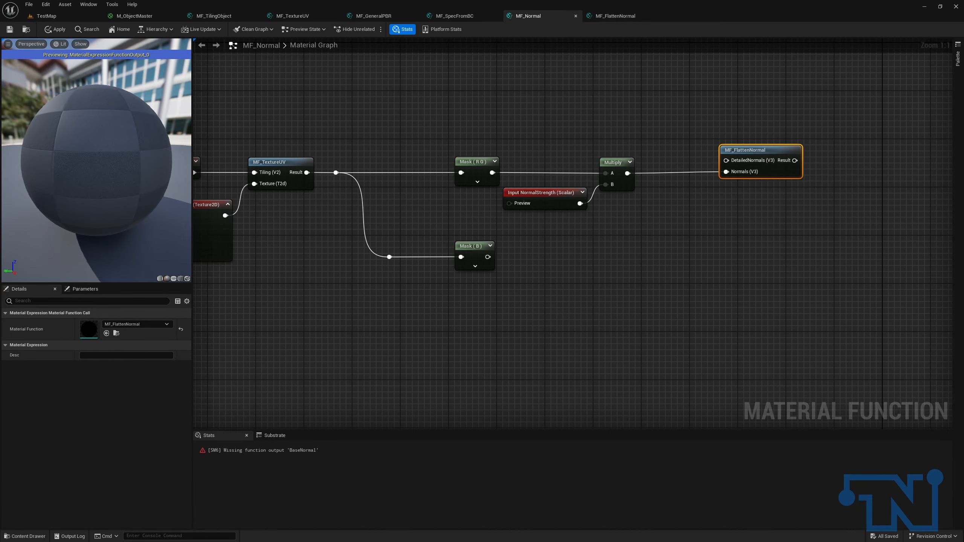
Detach MF_FlattenNormal and set it aside, and add an Append node fed by the NormalStrength Multiply's result.
left_click_drag(726, 172, 698, 189, "ctrl")
left_click(695, 185)
left_click(771, 149)
left_click_drag(772, 149, 681, 101)
left_click_drag(627, 174, 687, 169)
type("append")
key("Return")
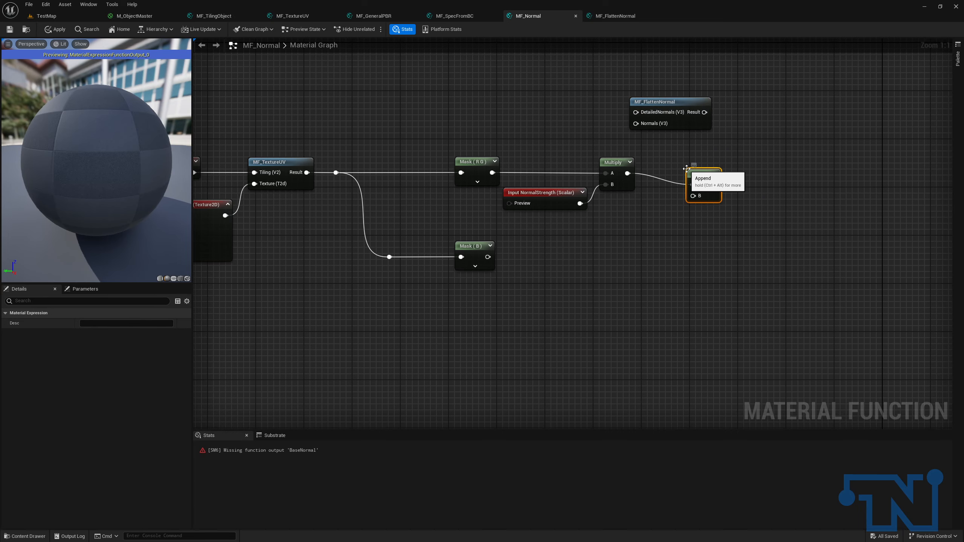
left_click_drag(713, 174, 722, 162)
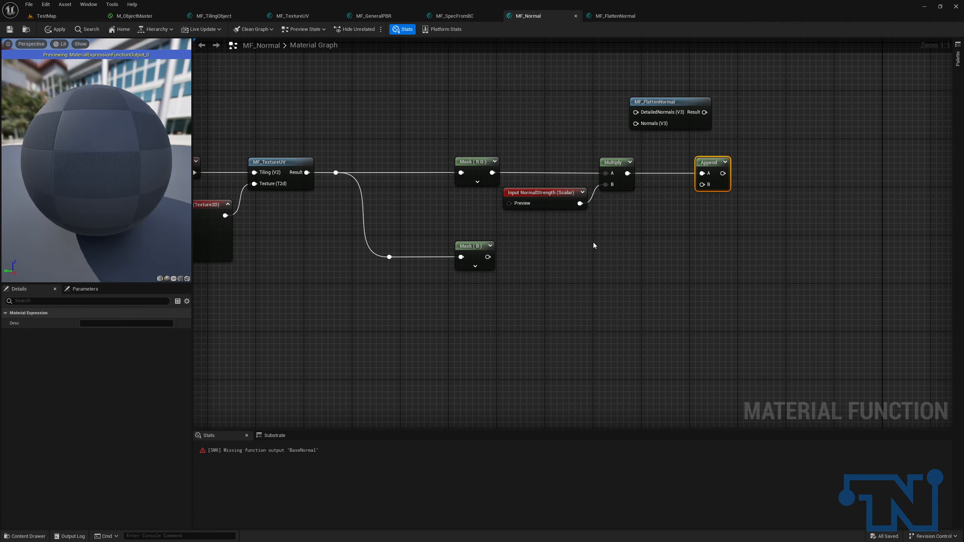
Connect Mask (B) to the Append's B input through a reroute node and straighten the lower row's connections.
left_click_drag(488, 257, 633, 260)
double_click(669, 187)
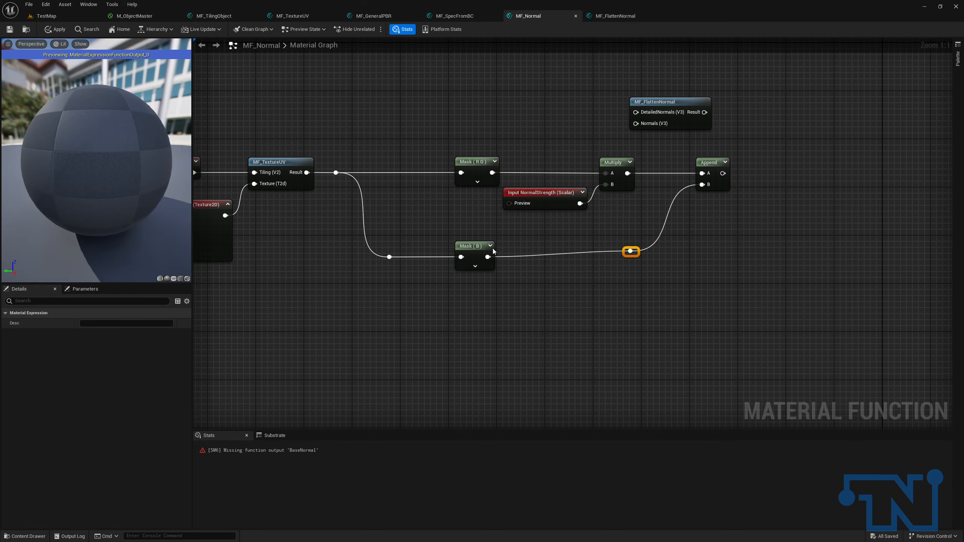
left_click_drag(332, 237, 669, 294)
key("q")
Place MF_FlattenNormal after the Append, connect the Append's result to Normals, and move the whole node chain away from the BaseNormal output.
right_click_drag(694, 294, 602, 314)
left_click_drag(561, 123, 724, 182)
left_click_drag(631, 194, 710, 172)
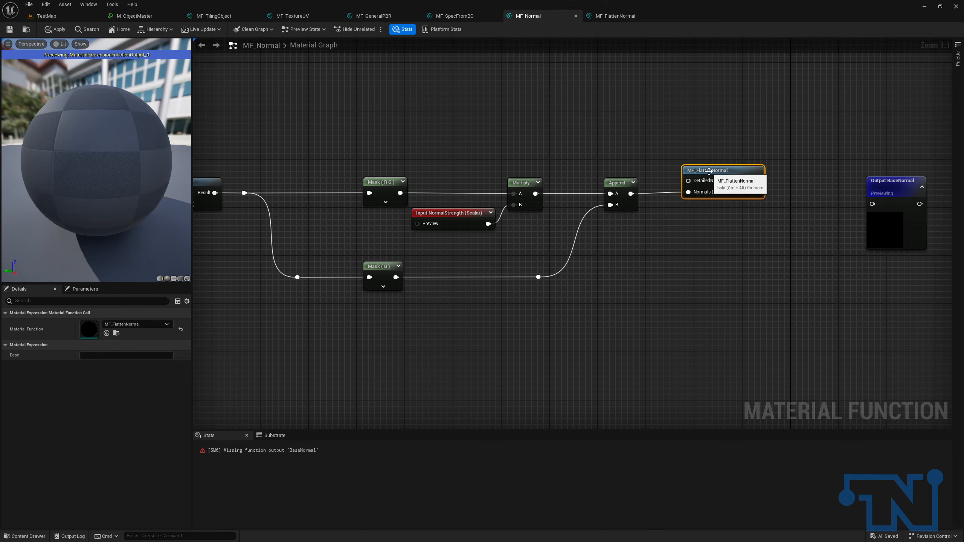
scroll(710, 172, "down", 3)
left_click_drag(279, 142, 839, 254)
left_click_drag(835, 147, 757, 149)
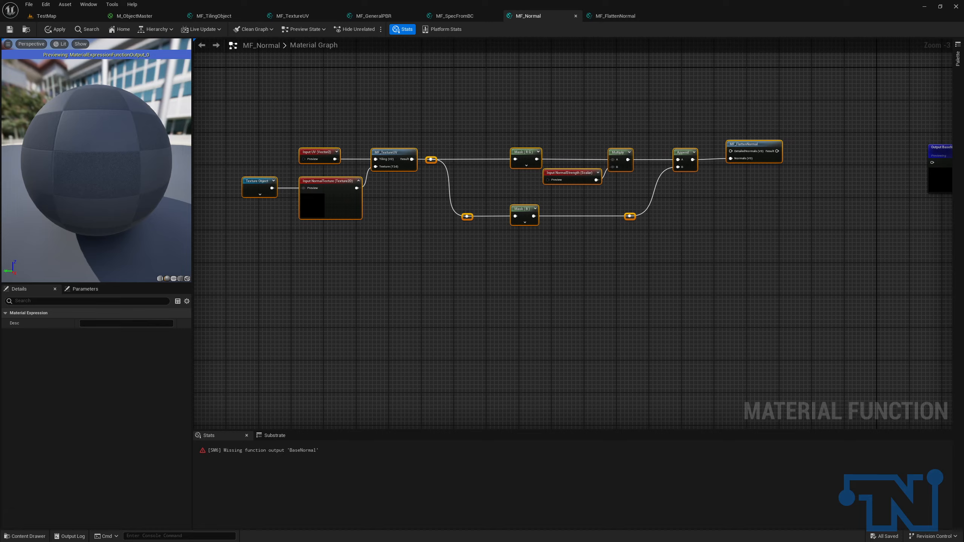
scroll(493, 153, "up", 3)
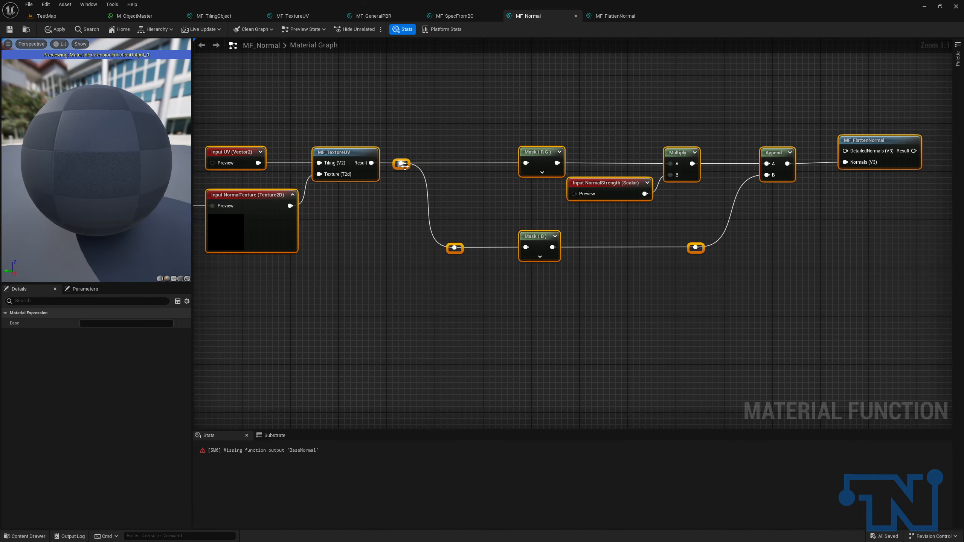
left_click(431, 144)
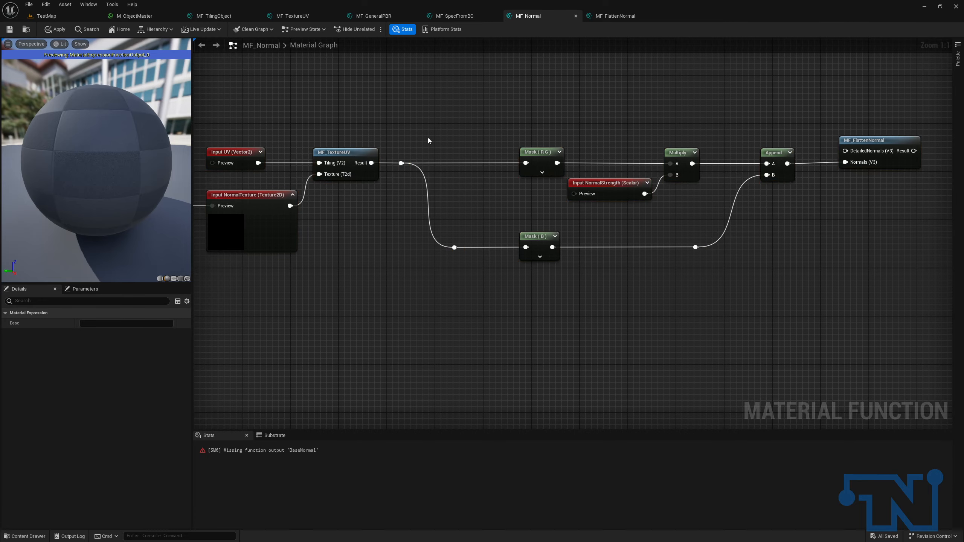
Connect the MF_TextureUV result to MF_FlattenNormal's DetailedNormals input, routing it above the masks through two reroute nodes.
left_click_drag(401, 159, 845, 186)
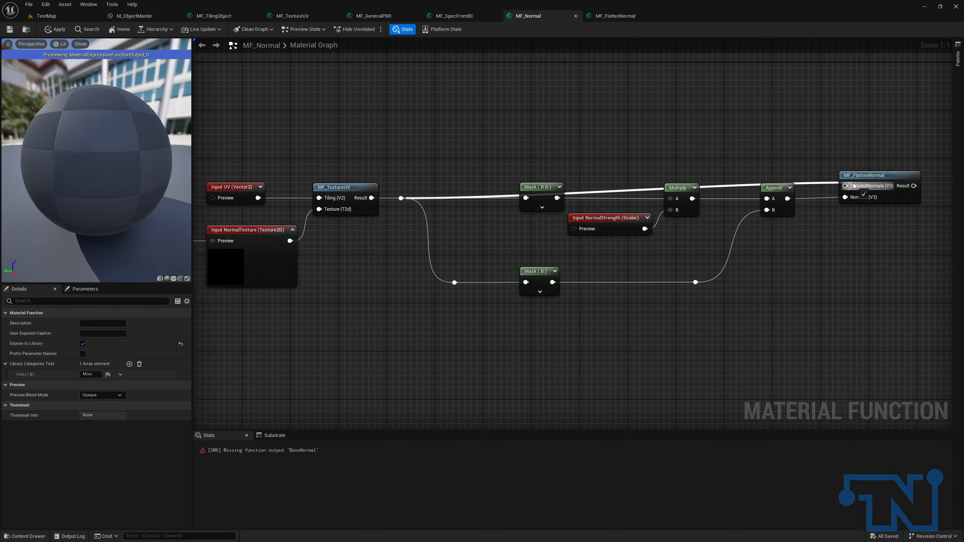
double_click(608, 192)
left_click_drag(609, 190, 514, 160)
double_click(735, 179)
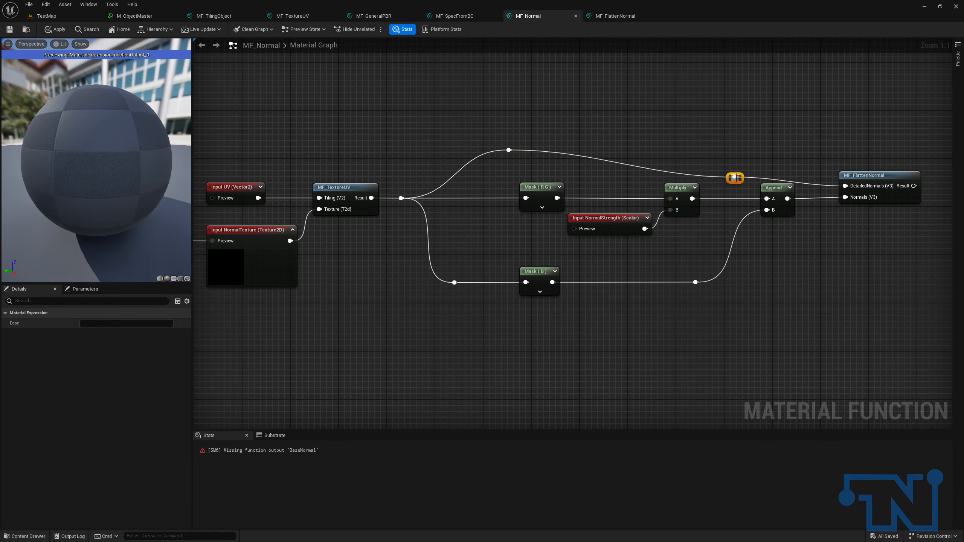
left_click_drag(738, 179, 756, 153)
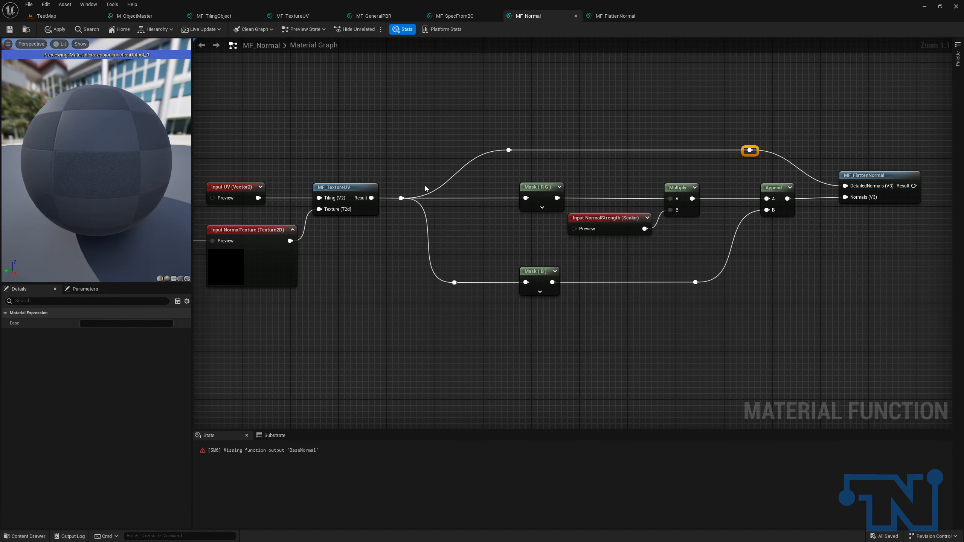
Nudge the first upper reroute node closer to the MF_TextureUV result's reroute node.
scroll(349, 152, "up", 1)
left_click_drag(258, 133, 577, 291)
key("ctrl+a")
scroll(534, 119, "down", 1)
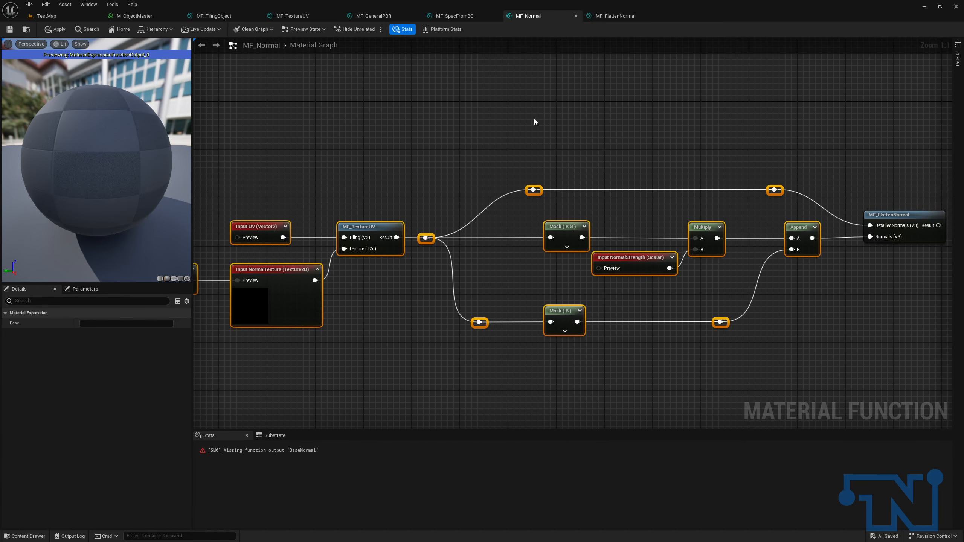
left_click_drag(487, 161, 540, 220)
key("Left")
key("Left")
key("Left")
key("Left")
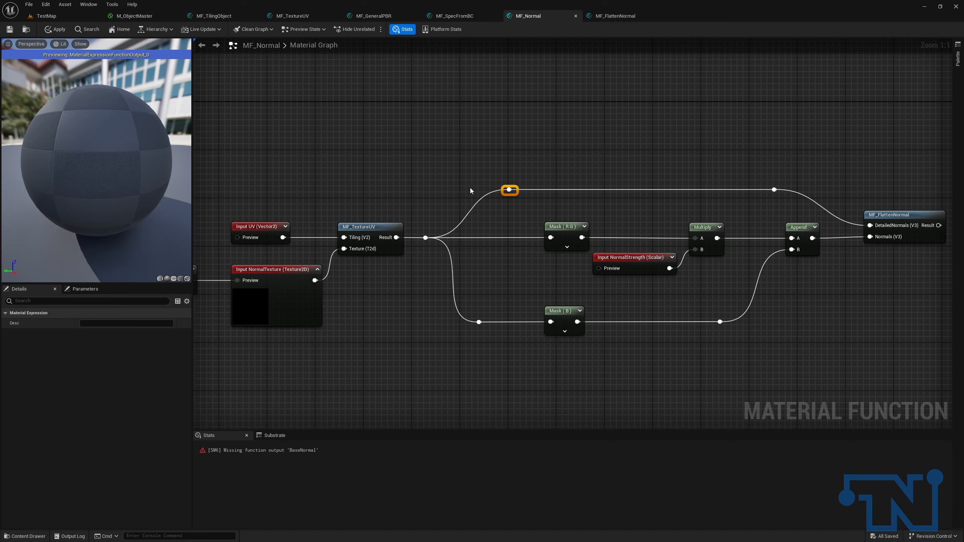
Add a StaticSwitch node with MF_FlattenNormal's result connected to its True input, and align it beside that node.
right_click_drag(663, 223, 380, 207)
left_click_drag(656, 208, 729, 207)
type("switch st")
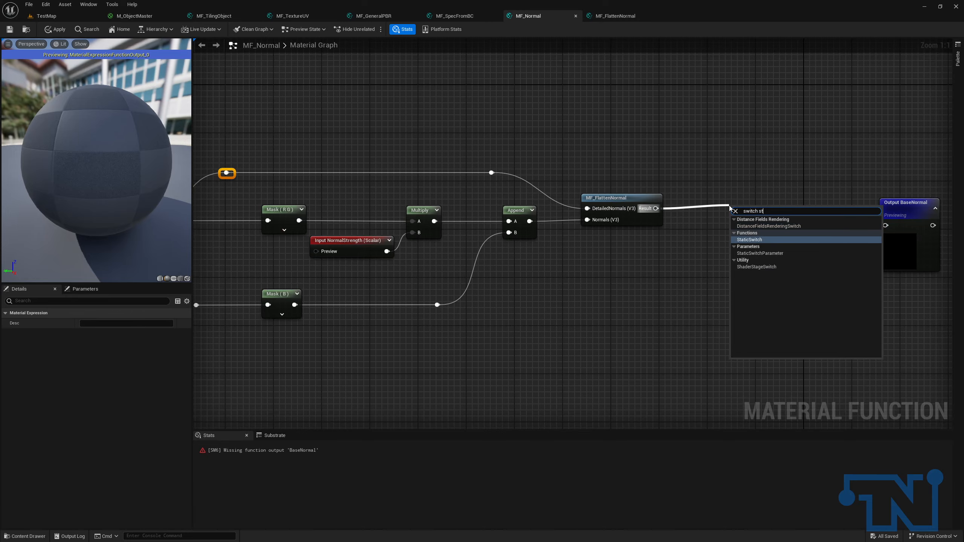
key("Return")
left_click_drag(753, 235, 750, 224)
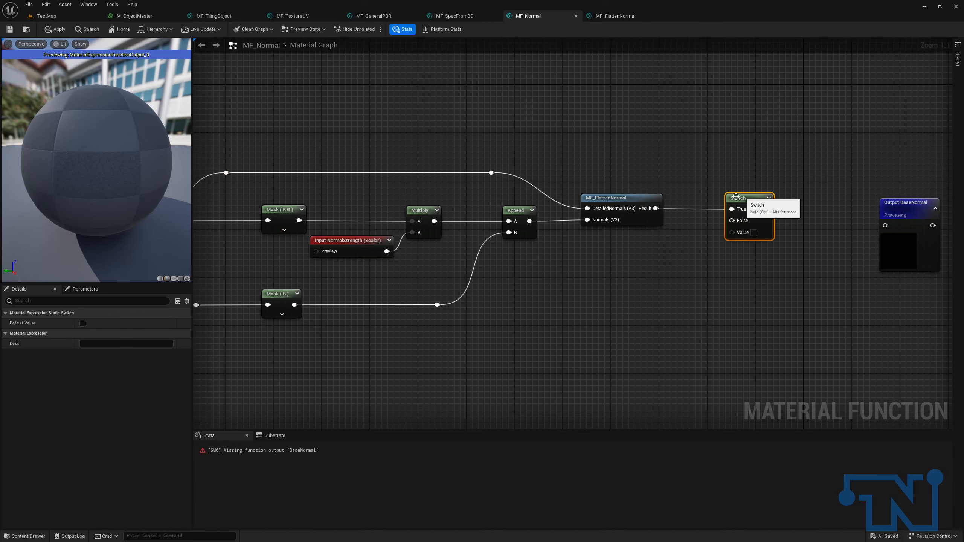
right_click_drag(708, 255, 765, 235)
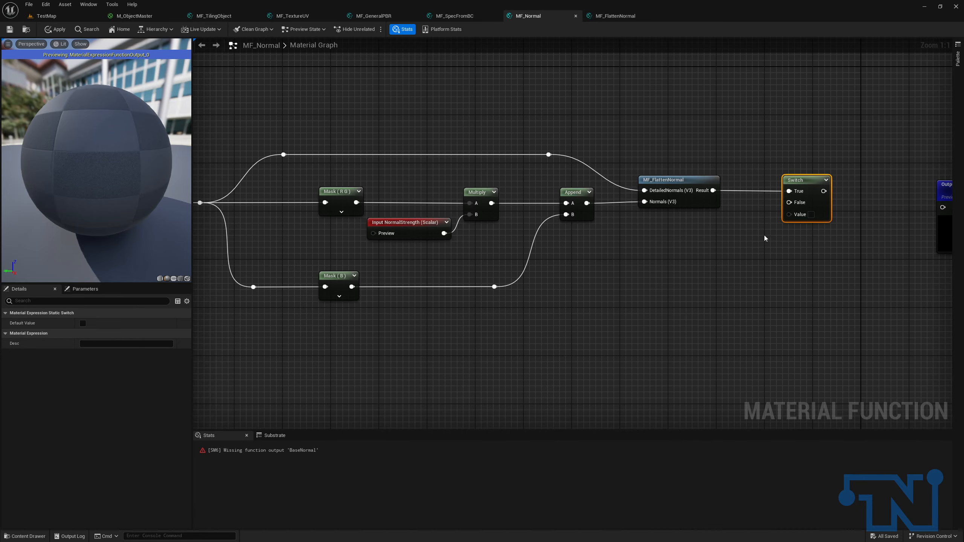
Connect the Append's result to the Switch's False input through reroute nodes running beneath MF_FlattenNormal, and align those reroutes.
double_click(614, 201)
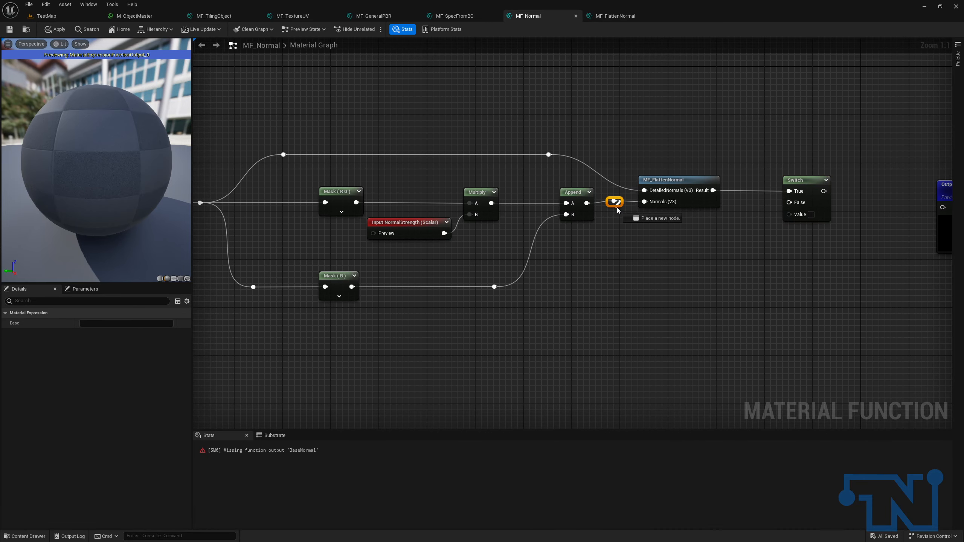
left_click_drag(618, 201, 657, 233)
left_click(738, 201)
double_click(739, 202)
left_click(764, 209)
double_click(764, 207)
left_click_drag(764, 205, 760, 221)
left_click_drag(640, 226, 786, 255)
key("q")
Straighten the connections along the main node row, including NormalStrength's link to the Multiply, redoing the alignment with a corrected node selection.
right_click_drag(329, 188, 564, 193)
left_click_drag(233, 157, 888, 226)
left_click_drag(510, 118, 798, 180, "ctrl")
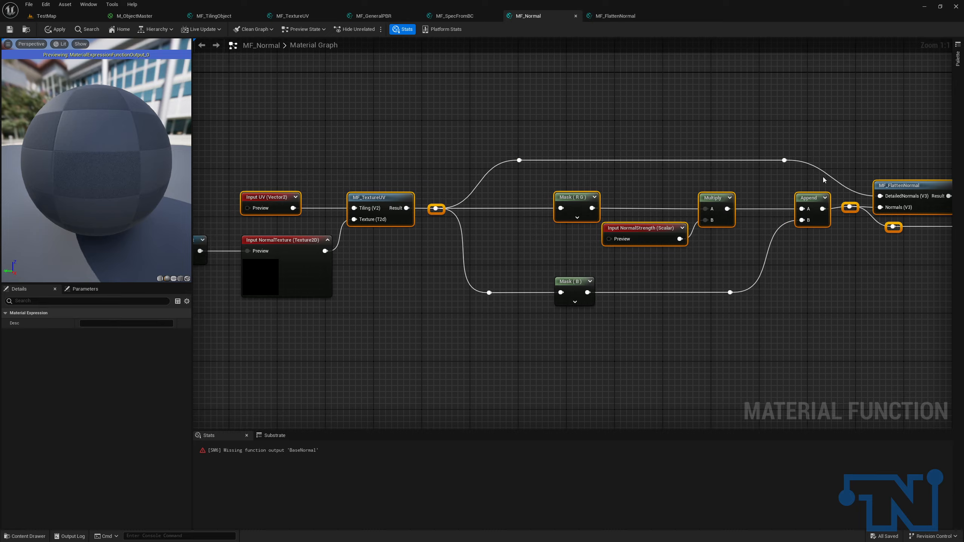
key("q")
right_click_drag(909, 214, 712, 171)
key("ctrl+z")
left_click_drag(710, 206, 686, 184, "ctrl")
key("q")
right_click_drag(712, 212, 637, 213)
left_click(637, 212)
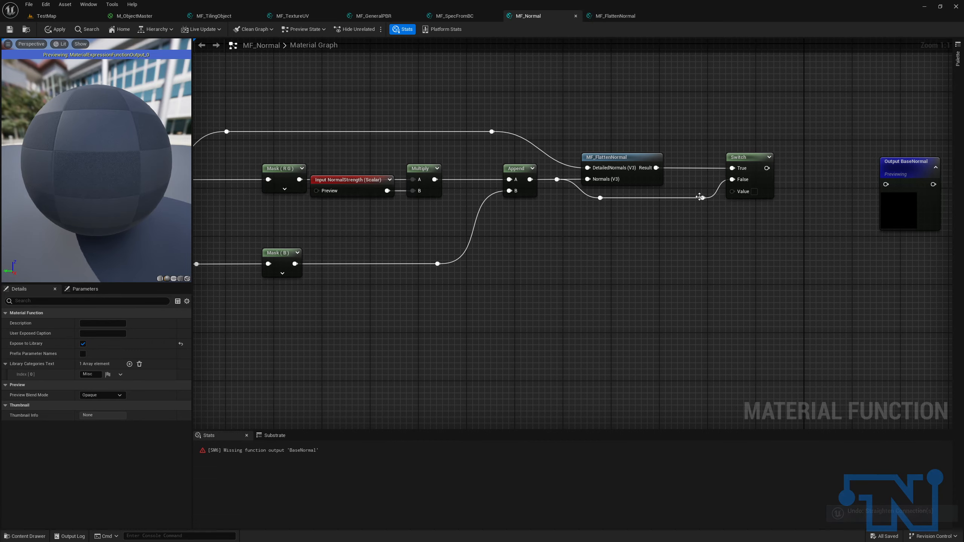
left_click(603, 157)
left_click(684, 184)
Add a FunctionInput node connected to the Switch's Value and set its input type to Function Input Static Bool.
left_click_drag(731, 192, 727, 246)
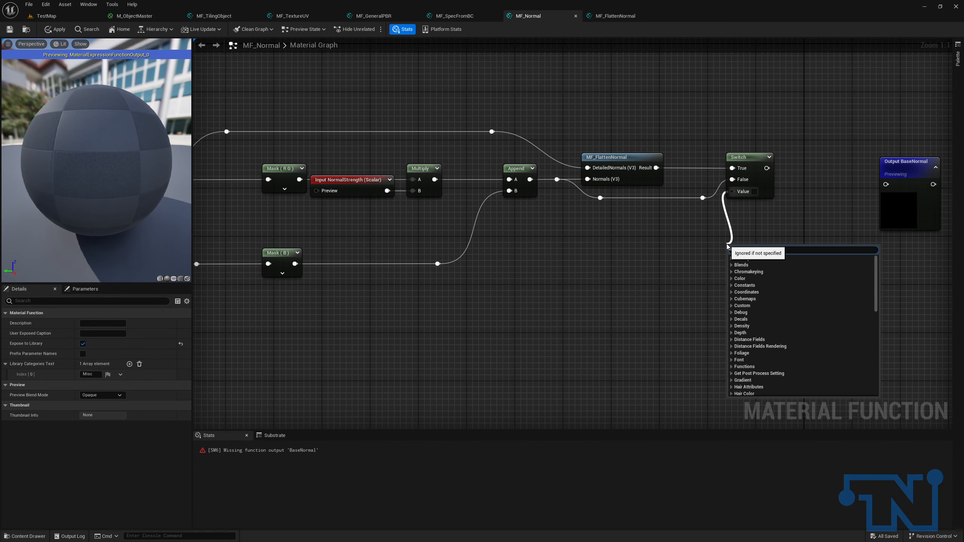
type("function")
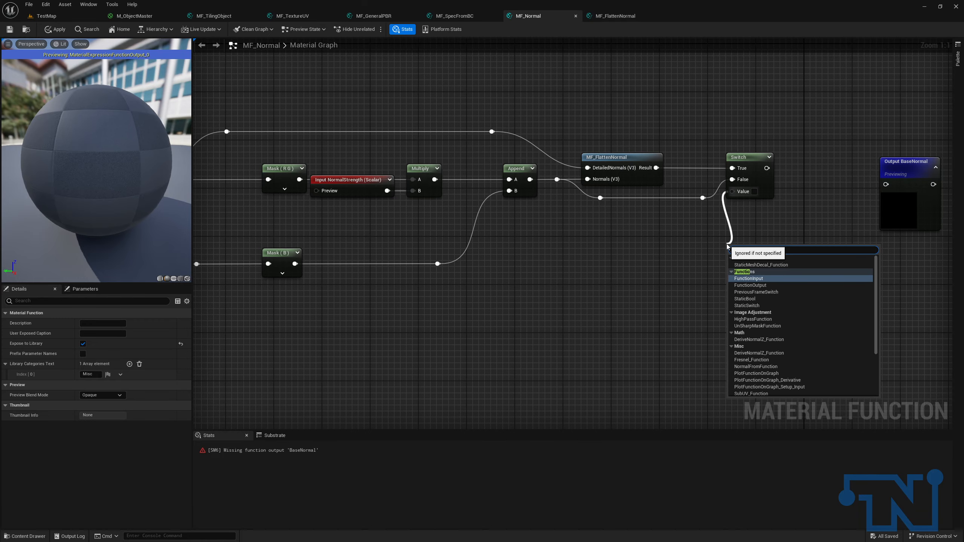
key("Return")
left_click(102, 344)
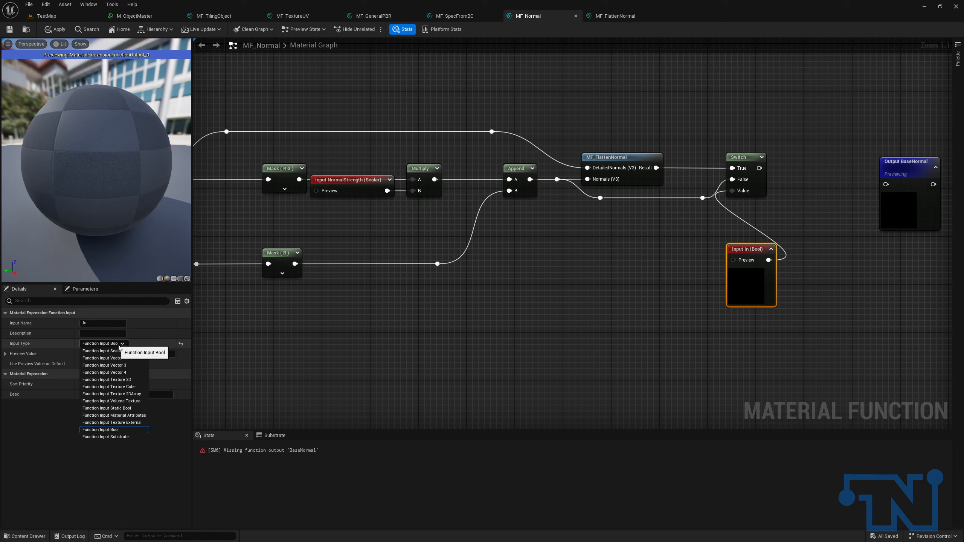
left_click(139, 410)
Name the new function input FlattenNormals and enable Use Preview Value as Default.
left_click(103, 323)
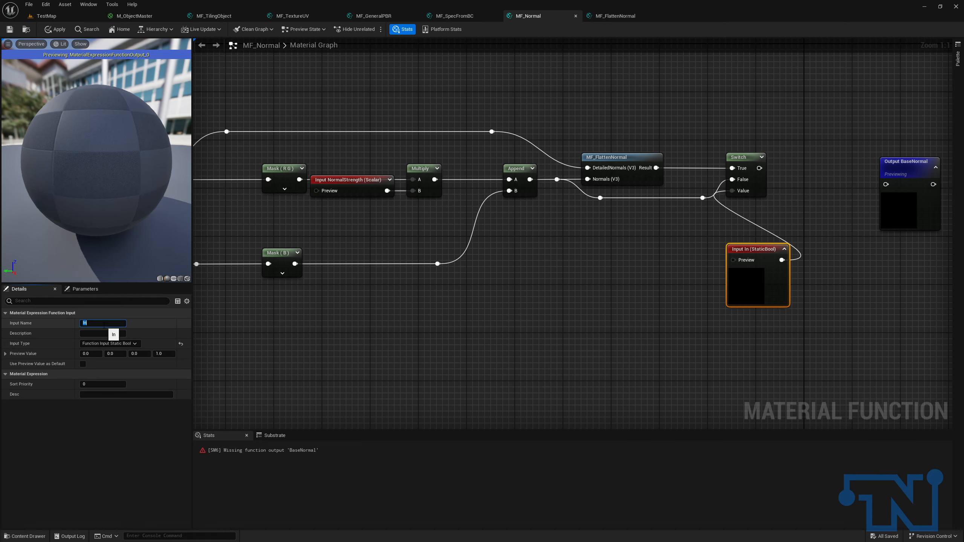
type("FlattenNormals")
key("Return")
left_click(83, 364)
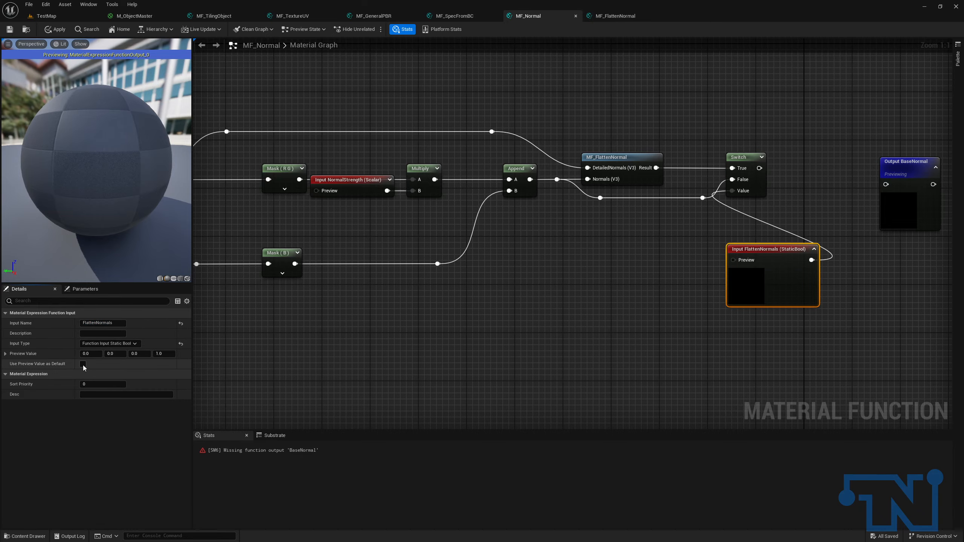
Collapse FlattenNormals beneath the Switch and add a Static Bool node feeding its Preview input, aligned in line with it.
left_click_drag(750, 249, 590, 249)
left_click(753, 235)
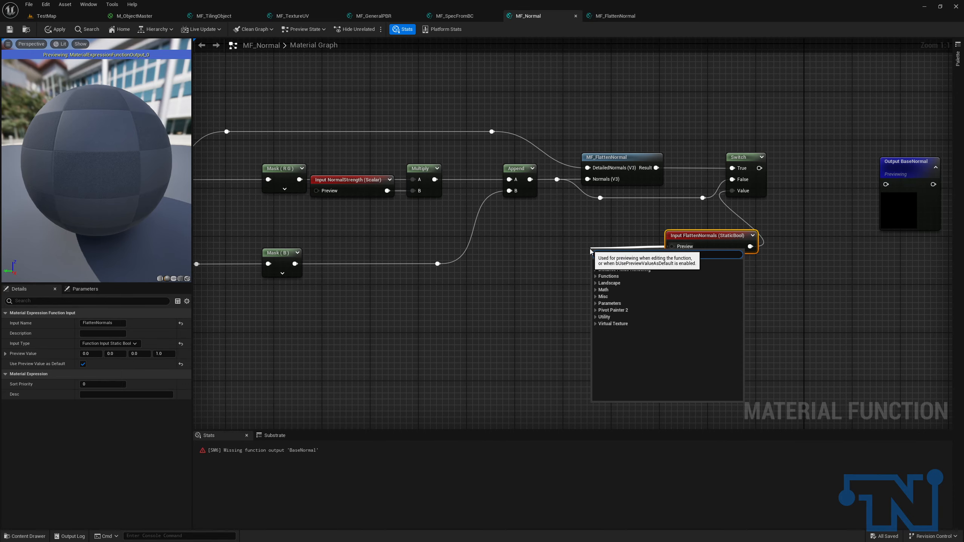
type("satic bool")
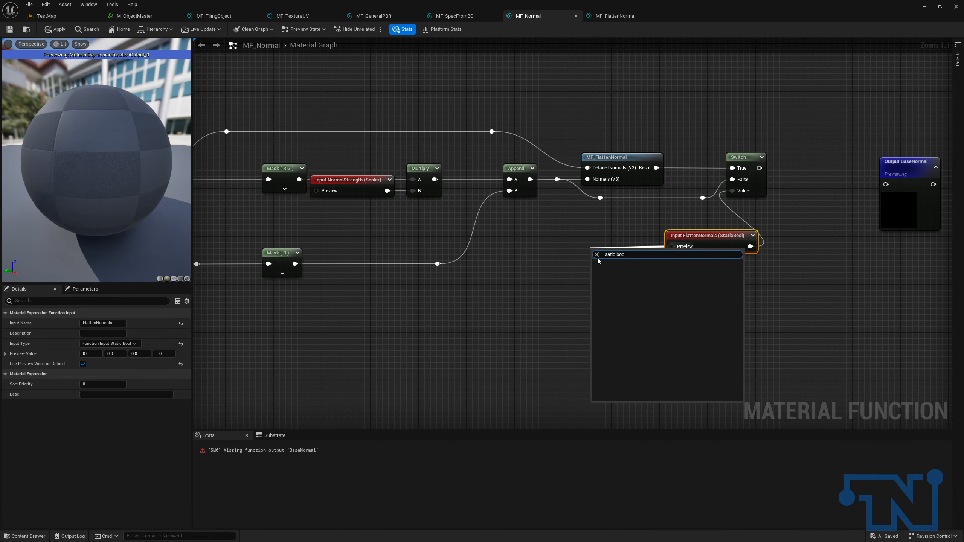
key("ctrl+a")
type("stat")
key("Return")
left_click_drag(616, 264, 618, 246)
left_click_drag(587, 223, 744, 264)
key("q")
Connect the Switch's result to the BaseNormal output and nudge the whole node chain down to line up with it.
left_click_drag(759, 168, 886, 184)
scroll(858, 181, "down", 4)
left_click_drag(329, 128, 829, 267)
key("Down")
key("Down")
key("Down")
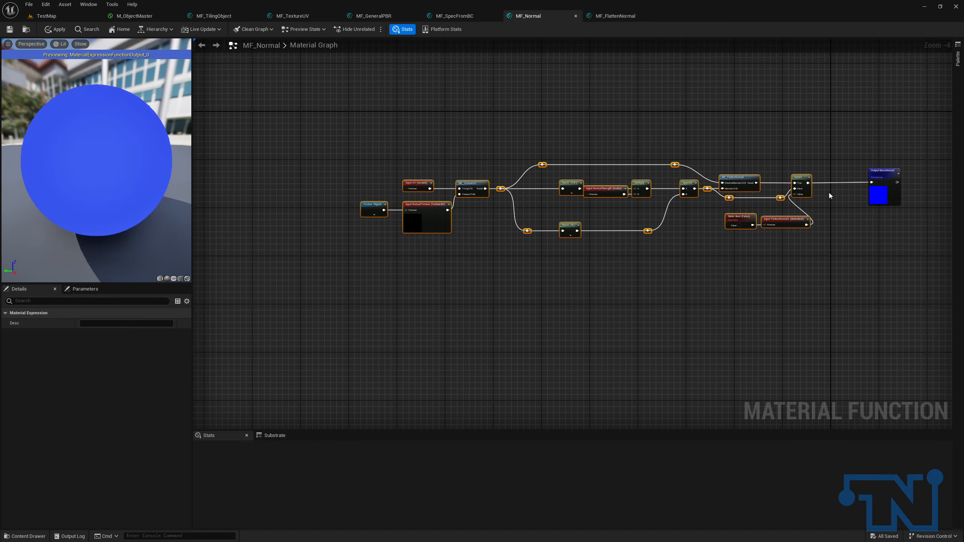
Save the MF_Normal function and switch to the M_ObjectMaster material.
scroll(590, 197, "up", 4)
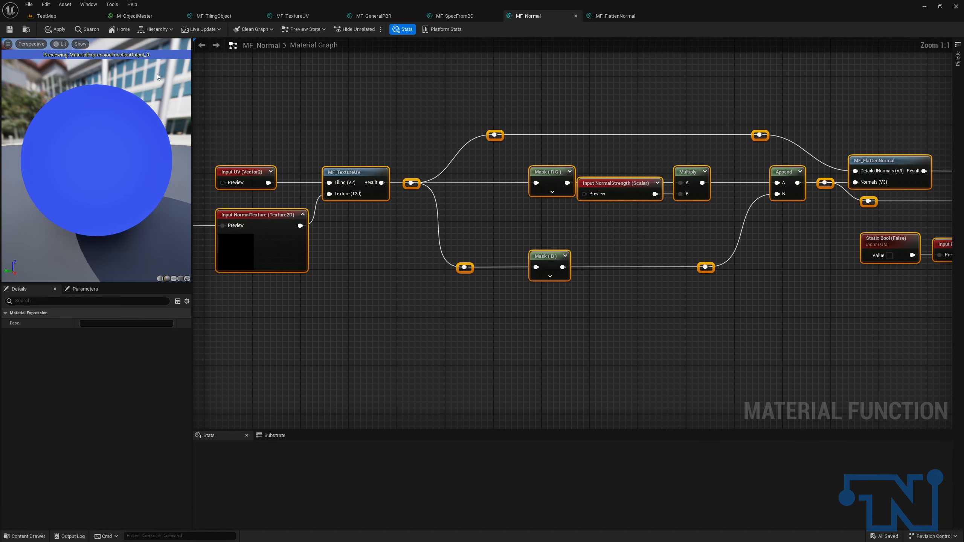
left_click(9, 32)
left_click(135, 16)
Paste a copy of the RoughnessTexture parameter below the Emissive section and rename it NormalTexture.
right_click_drag(622, 193, 630, 164)
right_click(397, 264)
left_click(390, 249)
right_click_drag(363, 82, 395, 300)
left_click_drag(409, 159, 447, 126)
key("ctrl+c")
right_click_drag(418, 342, 423, 163)
key("ctrl+v")
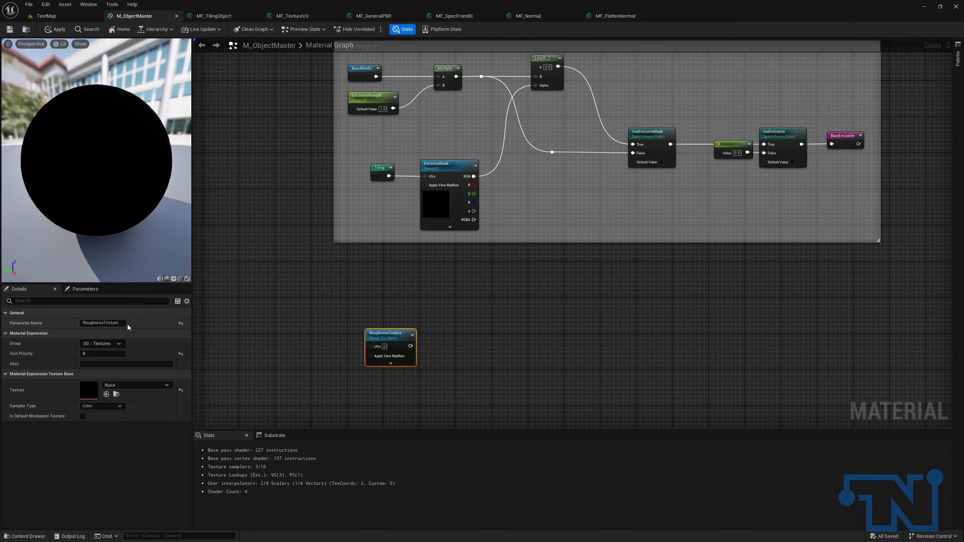
left_click(113, 323)
type("N")
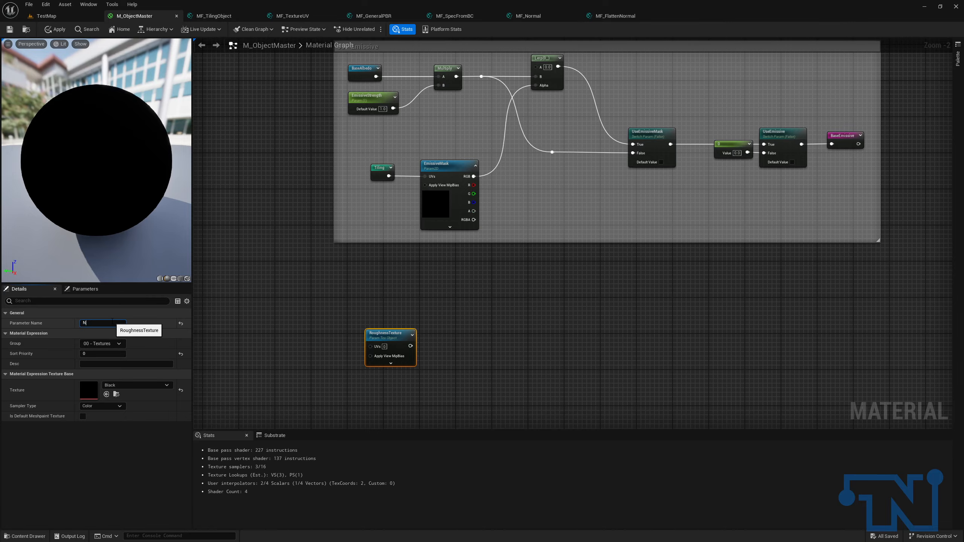
type("ormalTexture")
key("Return")
Add a trial MF_Normal function call beside NormalTexture and remove both nodes again.
right_click_drag(495, 331, 470, 287)
right_click(456, 310)
type("mf norm")
key("Return")
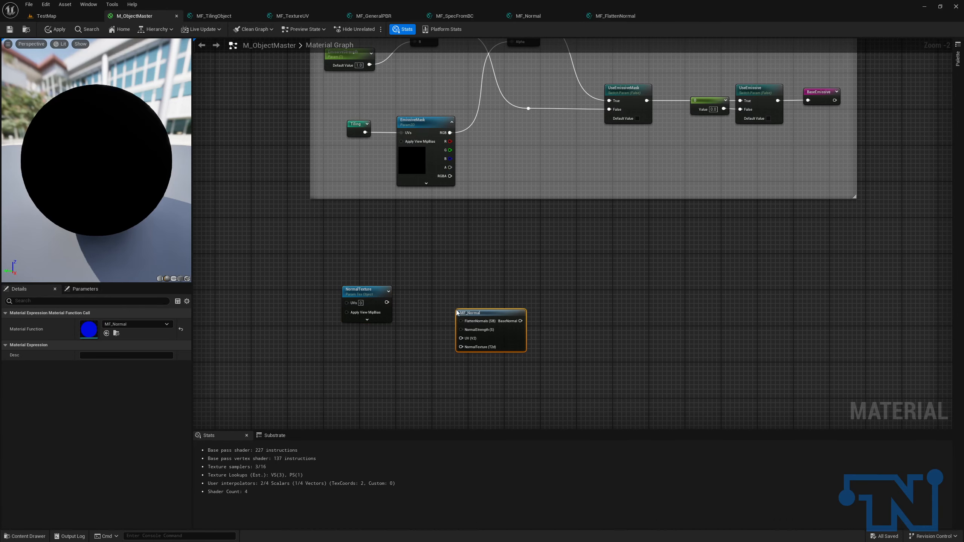
scroll(461, 317, "up", 2)
left_click_drag(501, 298, 508, 292)
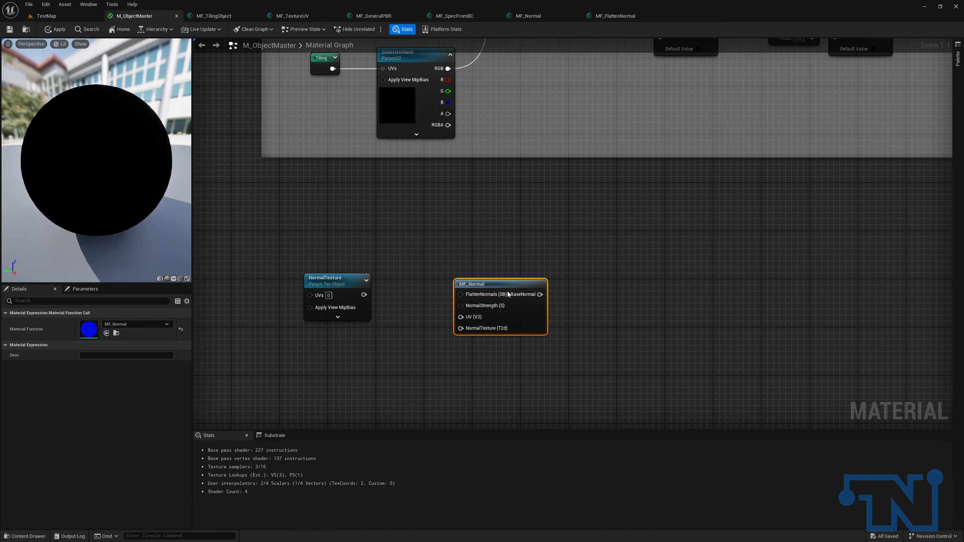
key("Delete")
left_click(312, 318)
key("Delete")
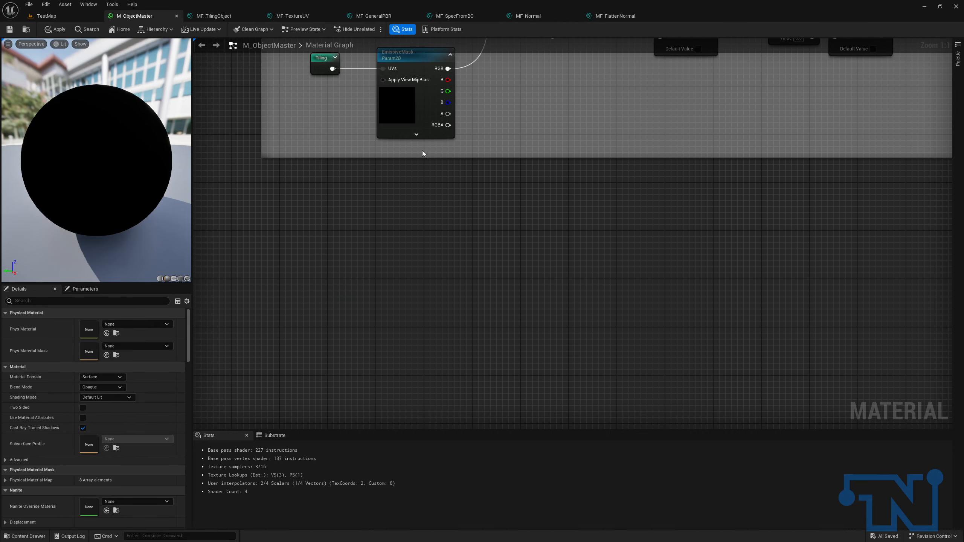
Check the settings of the Normals input in MF_FlattenNormal, including its sort priority.
left_click(645, 14)
right_click_drag(833, 250, 952, 164)
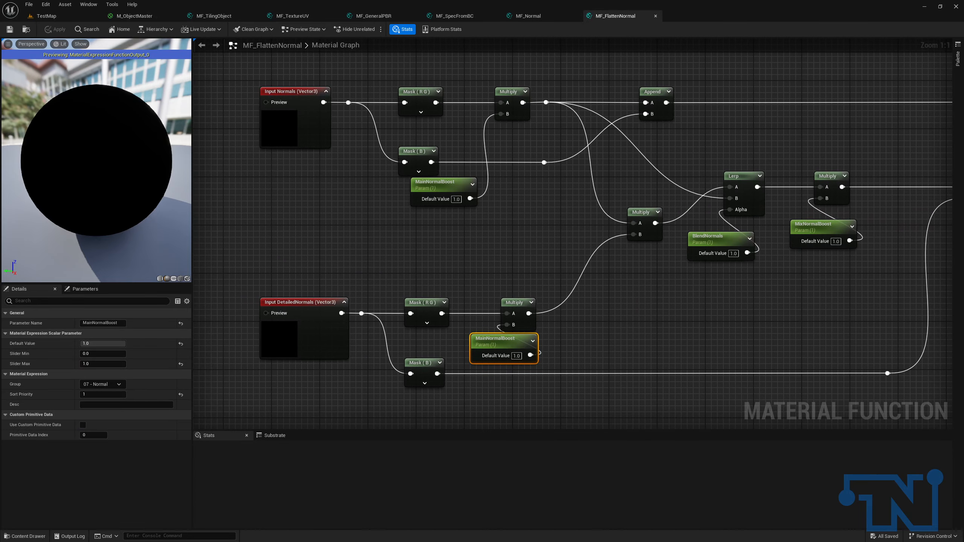
left_click(309, 128)
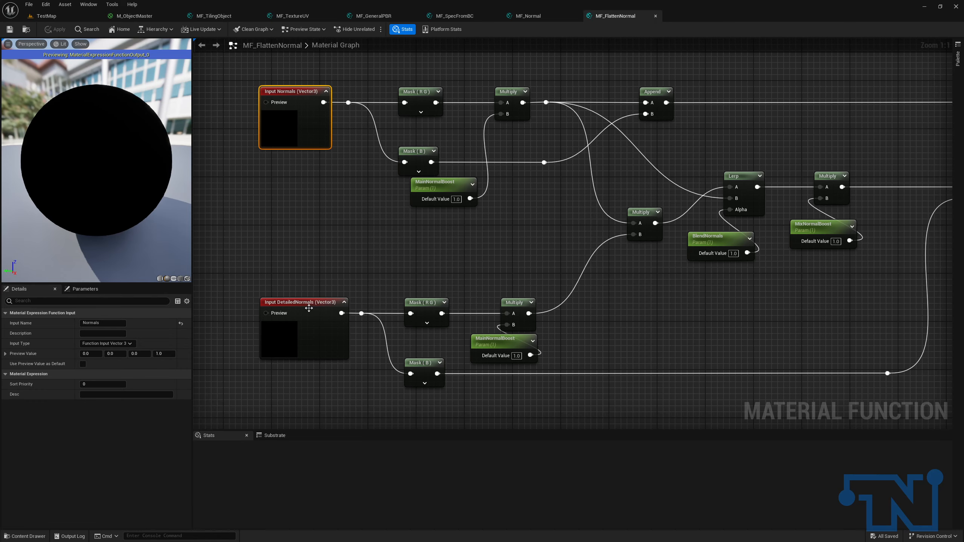
left_click_drag(310, 136, 310, 137)
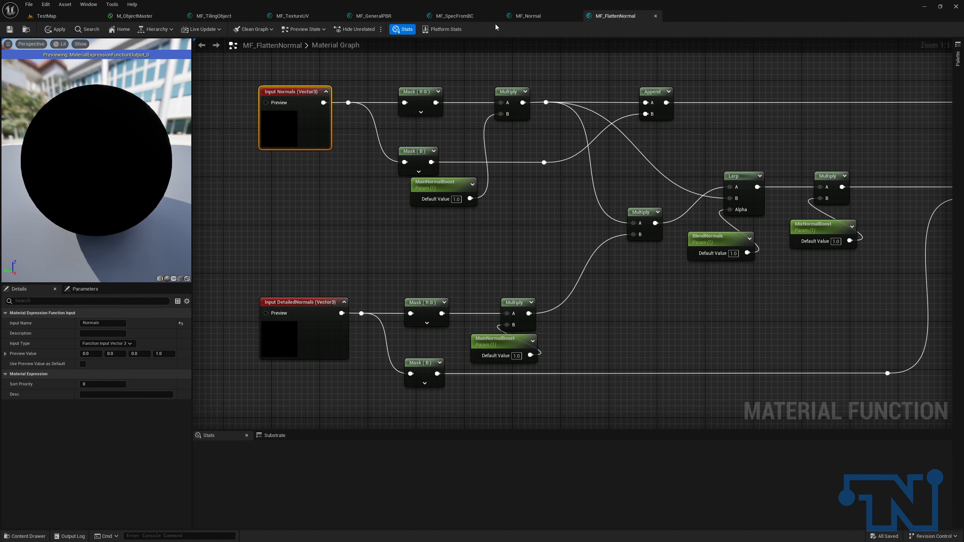
In MF_Normal, set the sort priority of the NormalStrength input to 1.
left_click(529, 16)
right_click_drag(327, 151, 442, 123)
left_click(557, 115)
right_click_drag(502, 119, 559, 158)
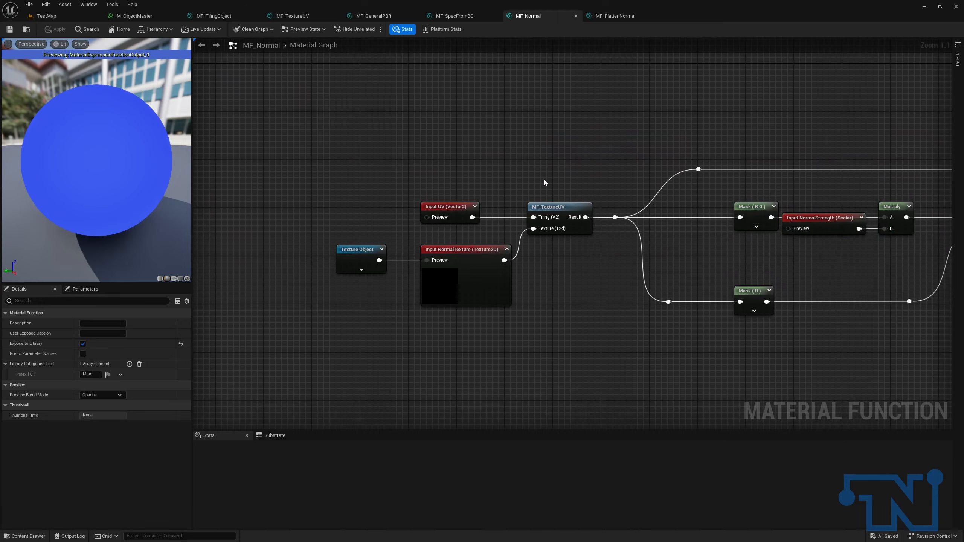
left_click(460, 210)
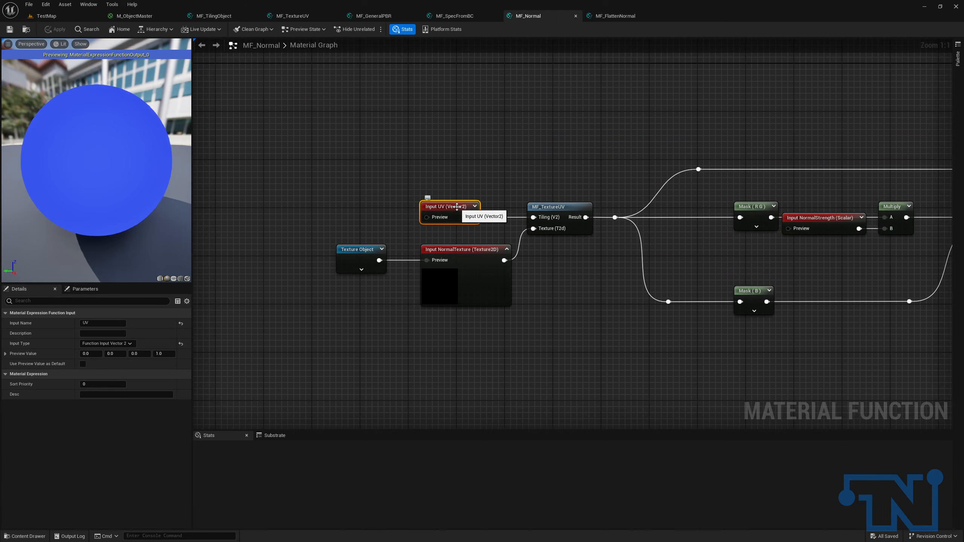
left_click(473, 256)
right_click_drag(598, 306, 379, 289)
left_click(607, 202)
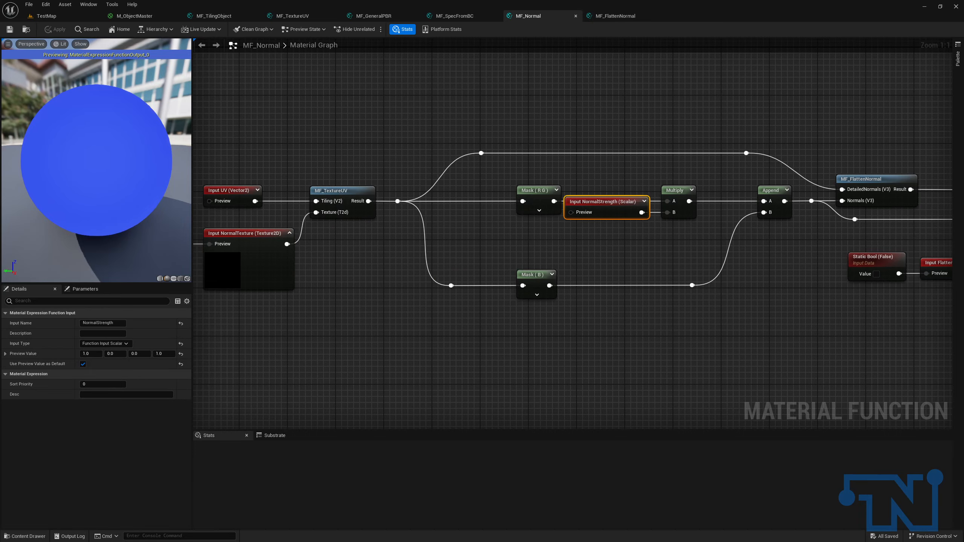
left_click(93, 386)
type("1")
Raise the FlattenNormals input's sort priority so it is listed last, and apply and save MF_Normal.
left_click(642, 351)
right_click_drag(645, 347, 441, 347)
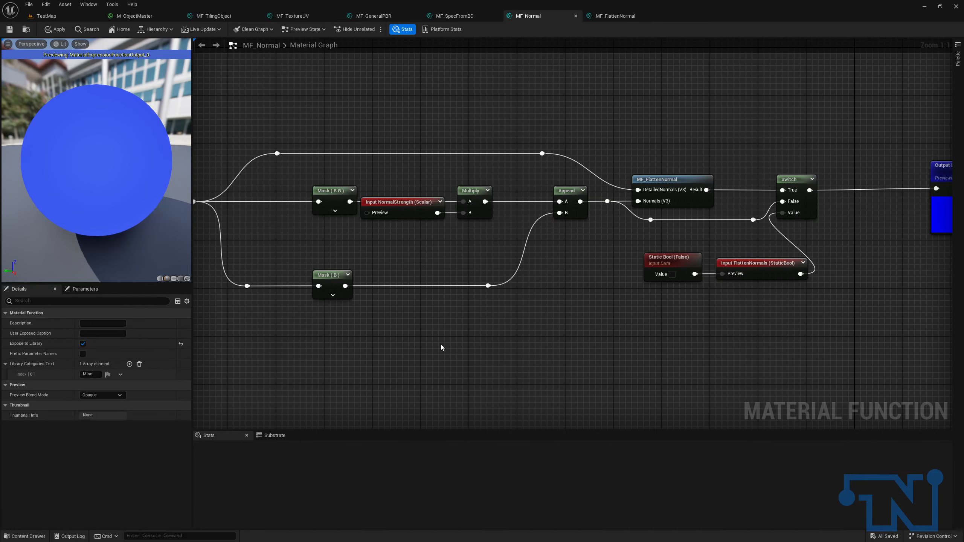
left_click(678, 262)
left_click(797, 274)
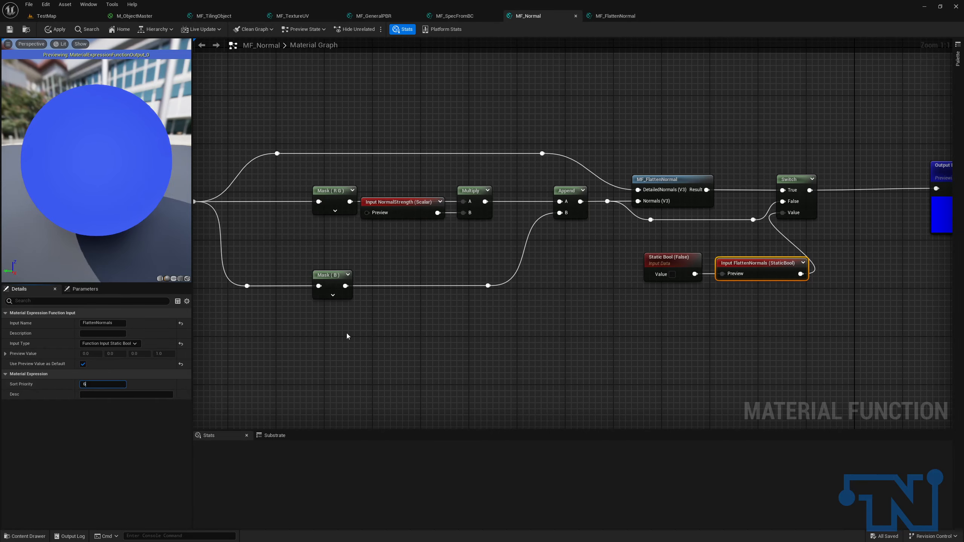
left_click(55, 30)
left_click(10, 31)
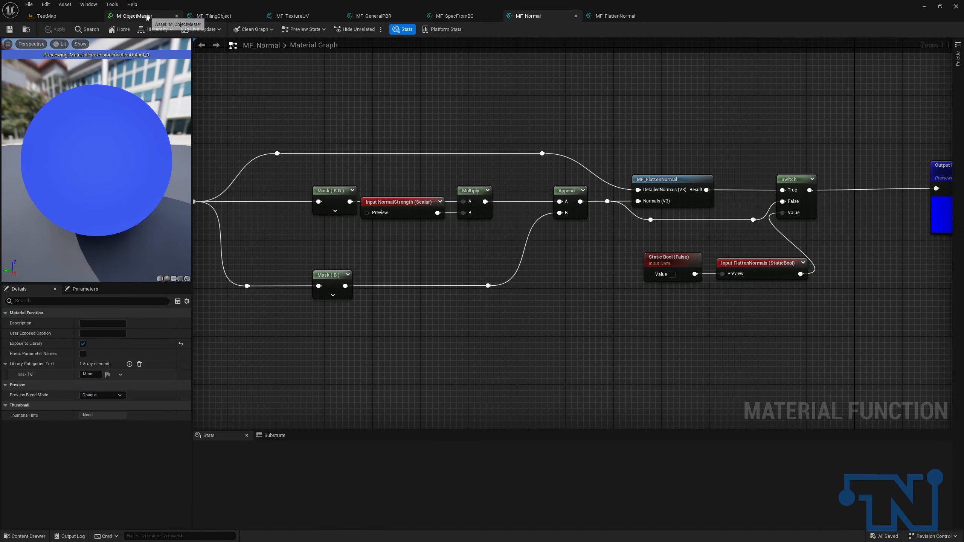
In M_ObjectMaster, paste a copy of RoughnessTexture below the Emissive section, rename it NormalTexture and save the material.
left_click(148, 16)
right_click_drag(312, 190, 426, 428)
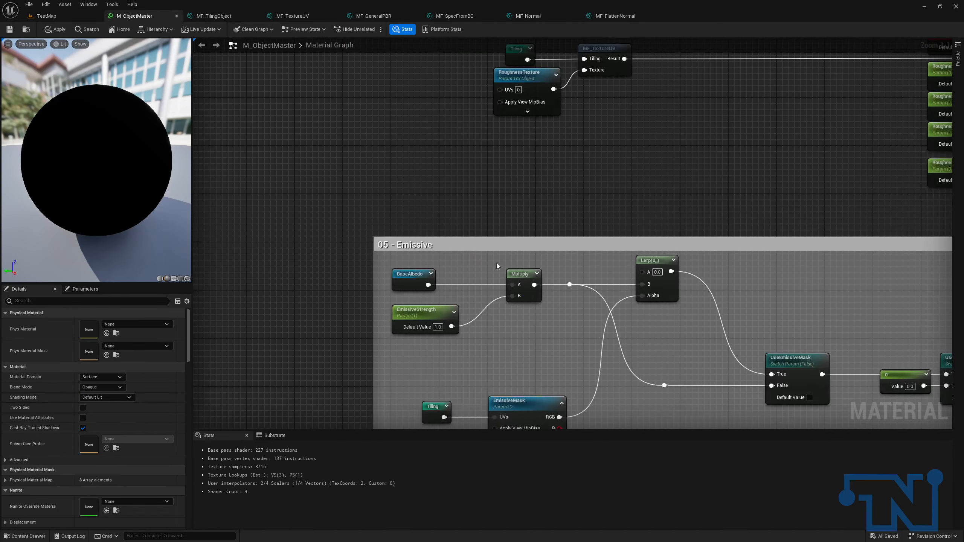
left_click(531, 107)
right_click_drag(522, 265, 422, 49)
right_click_drag(412, 380, 423, 200)
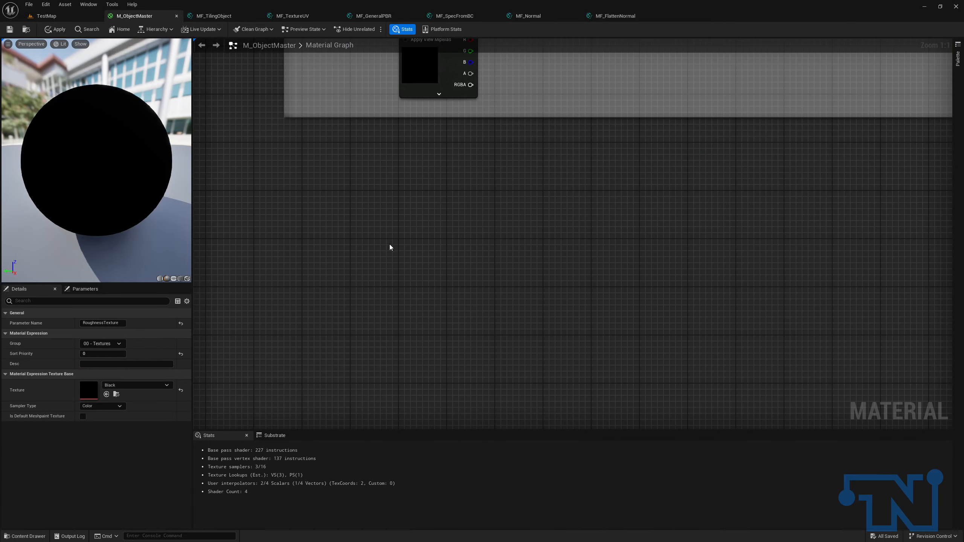
key("ctrl+v")
left_click_drag(102, 323, 20, 323)
type("Normal")
key("Delete")
key("ctrl+s")
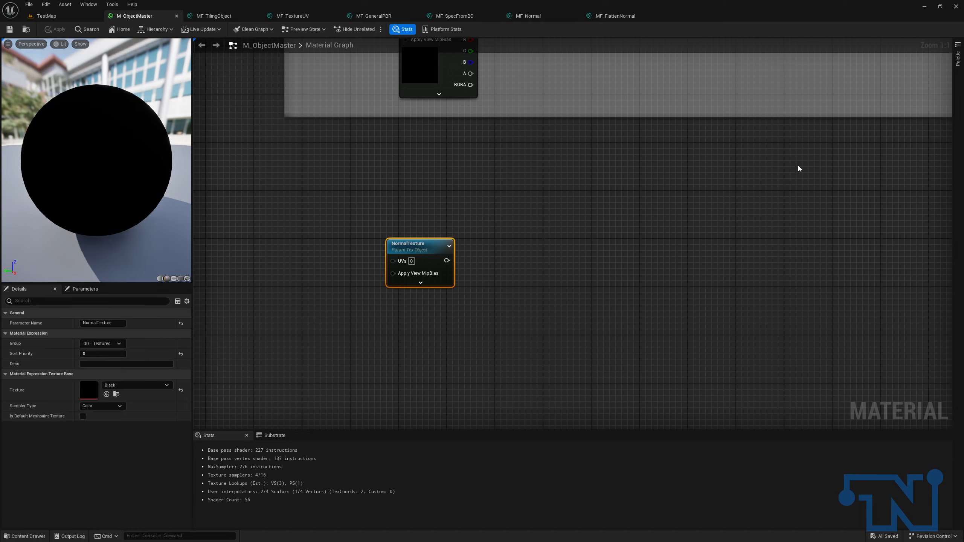
right_click(527, 273)
type("mf fla")
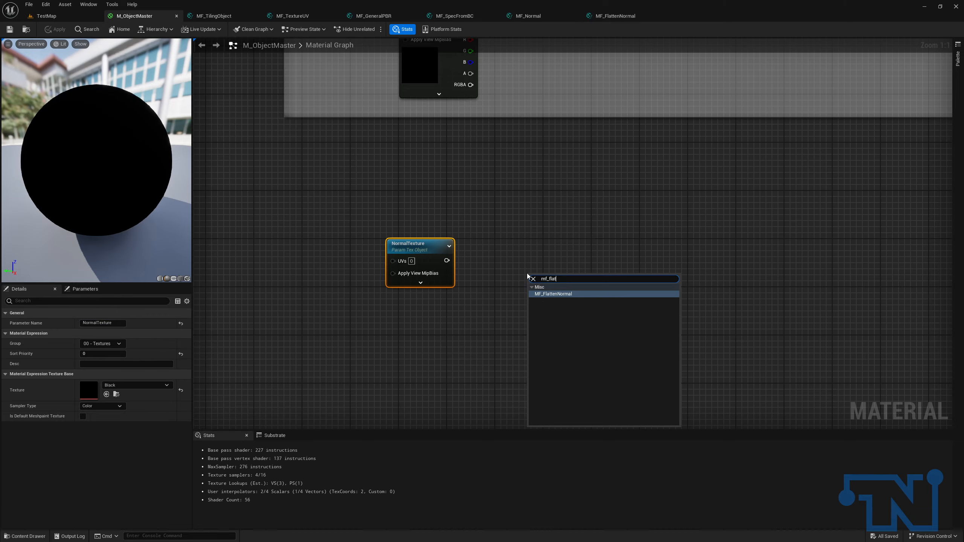
key("Return")
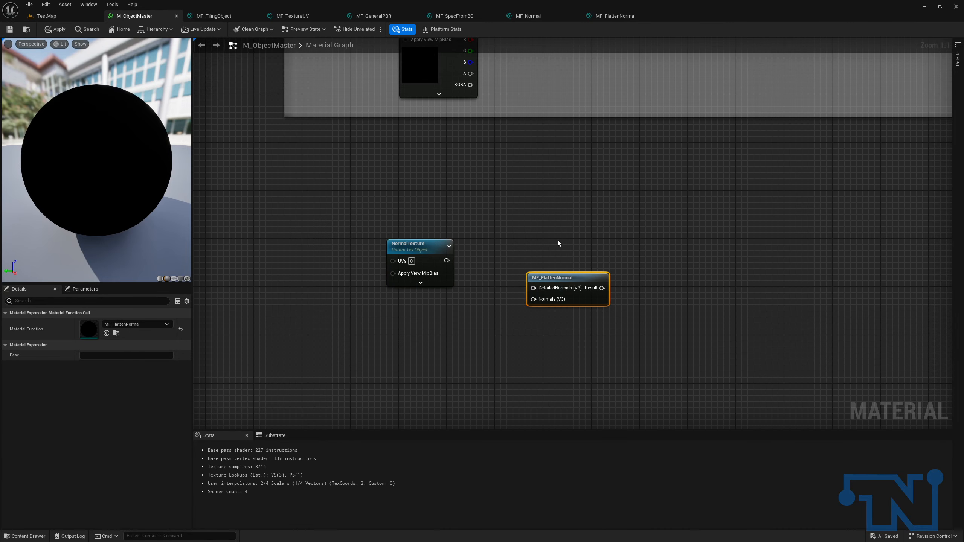
key("Delete")
Add an MF_Normal function call beside NormalTexture and connect NormalTexture to its NormalTexture input.
right_click(552, 240)
type("mf_norm")
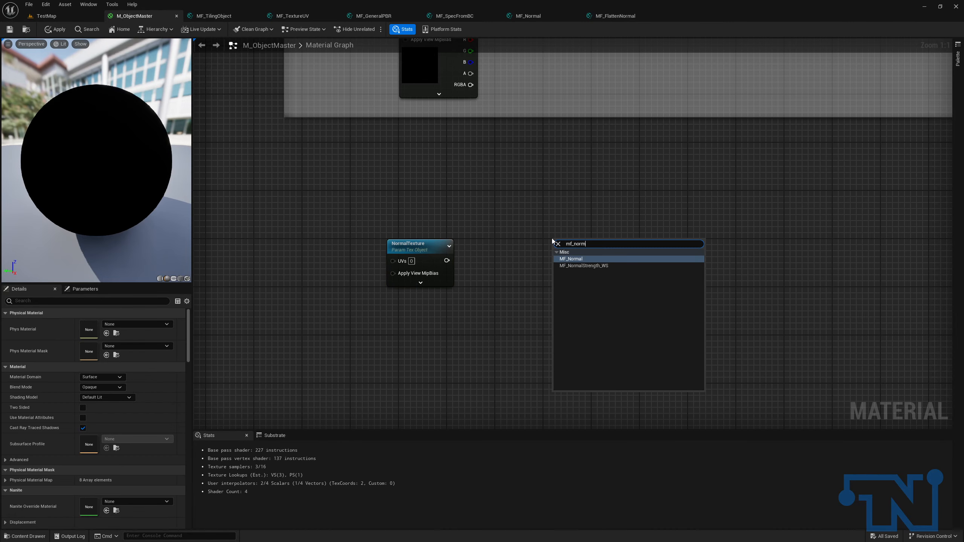
key("Return")
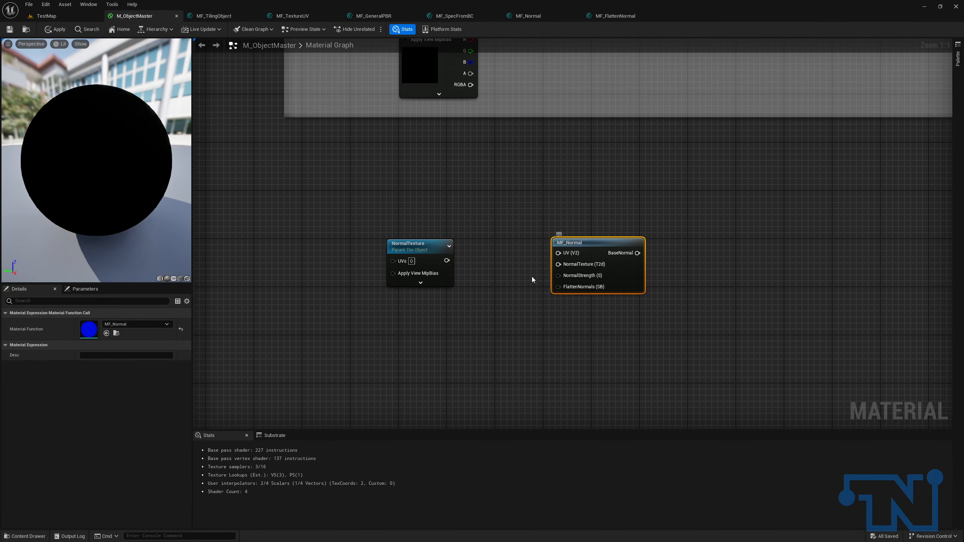
left_click_drag(447, 260, 563, 242)
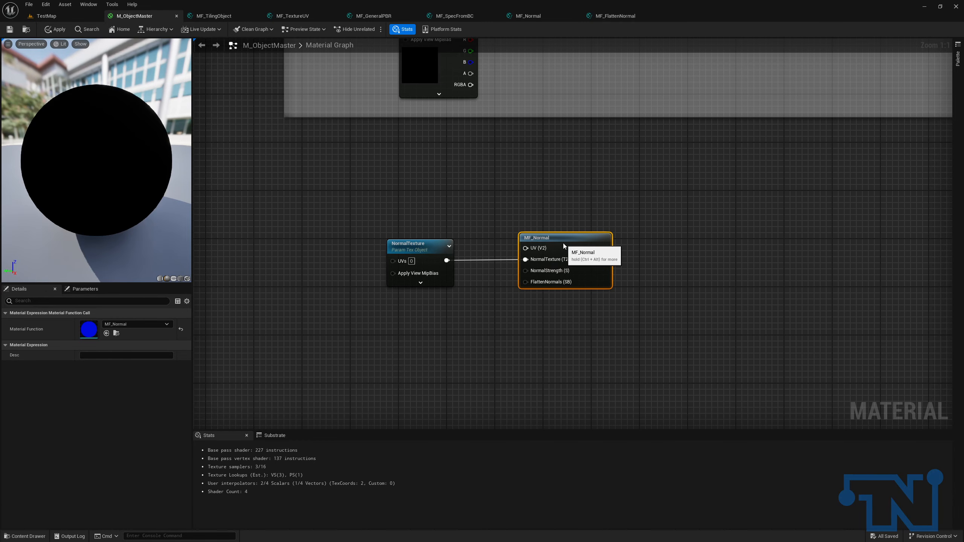
Add a Tiling named reroute above NormalTexture and connect it to MF_Normal's UV input.
right_click(426, 201)
type("til")
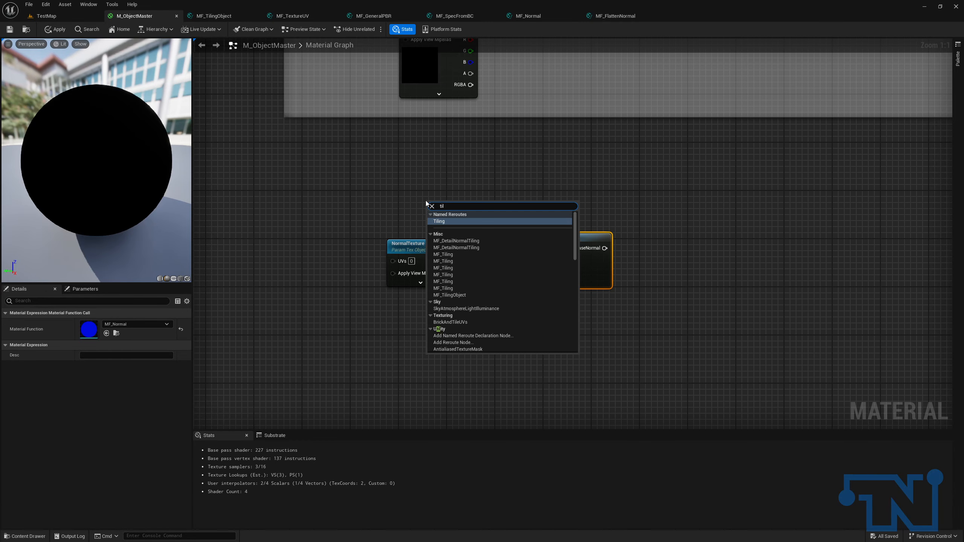
key("Return")
left_click_drag(448, 216, 526, 248)
left_click_drag(441, 211, 438, 224)
Add a scalar parameter named NormalStrength below the NormalTexture node.
right_click_drag(428, 320, 458, 279)
right_click(480, 277)
left_click(468, 279)
right_click(470, 281)
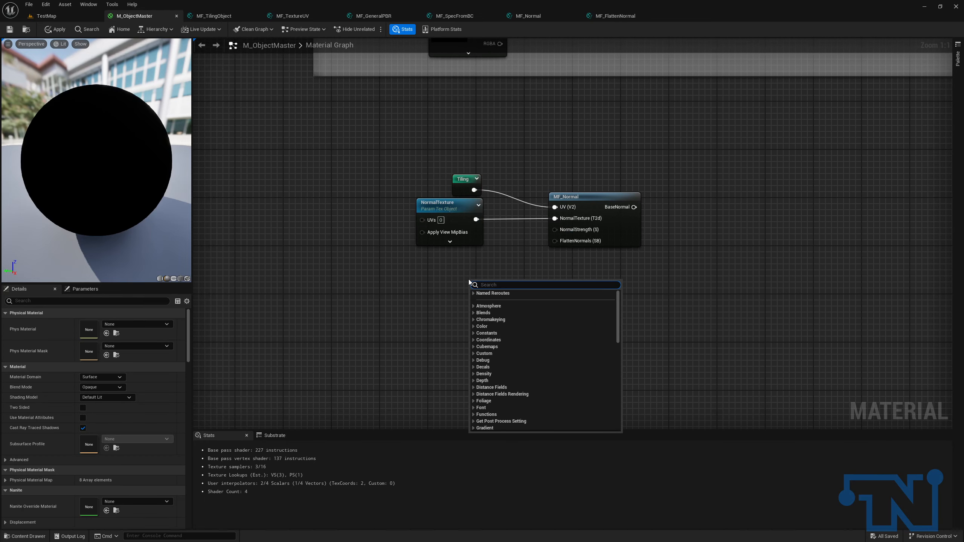
left_click(479, 276)
left_click(479, 276)
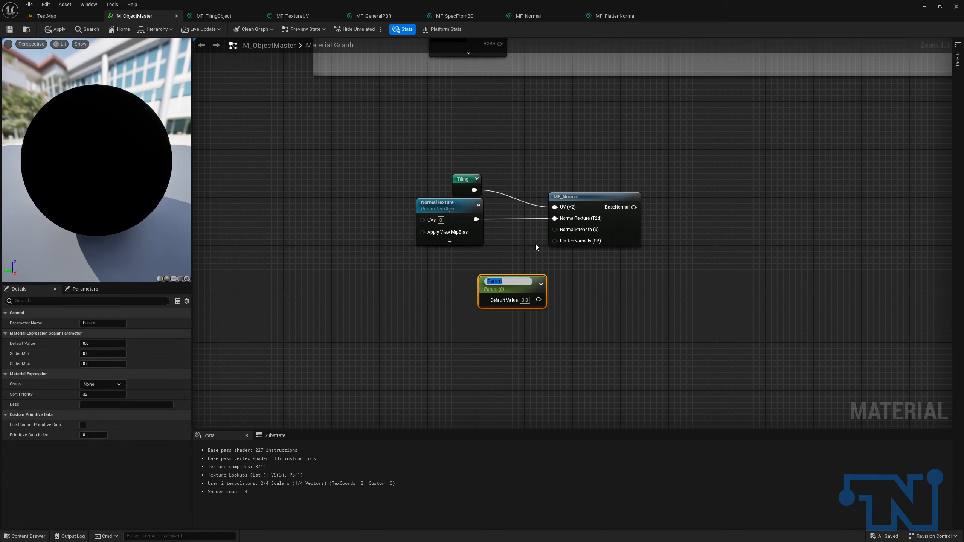
type("NormalStrength")
key("Return")
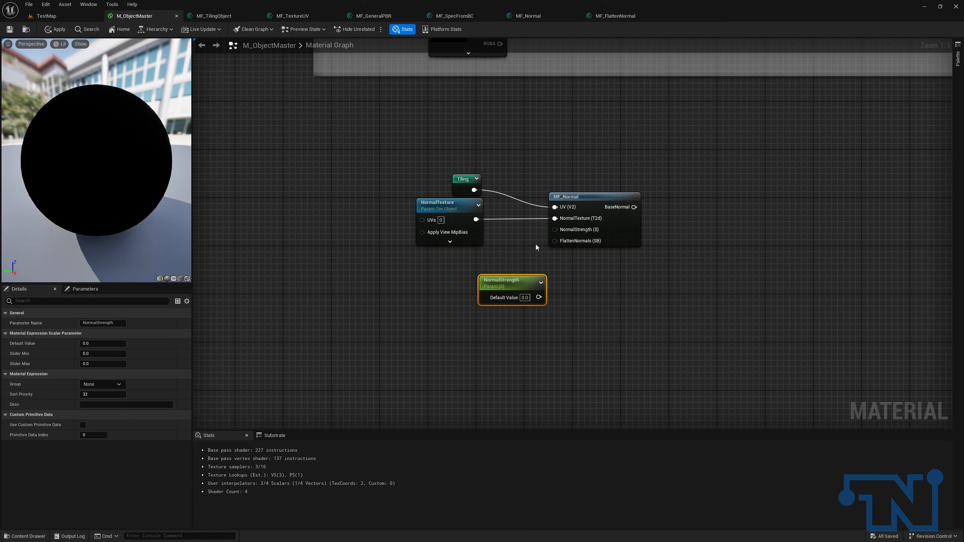
Set NormalStrength's default value to 1, connect it to MF_Normal's NormalStrength input and align it beneath NormalTexture.
left_click(524, 298)
type("1")
left_click_drag(518, 286, 555, 229)
left_click_drag(455, 263, 443, 263)
Add a Static Bool Parameter named FlattenNormals beneath NormalStrength and connect it to MF_Normal's FlattenNormals input.
right_click(447, 311)
type("stai")
key("BackSpace")
type("tic bool")
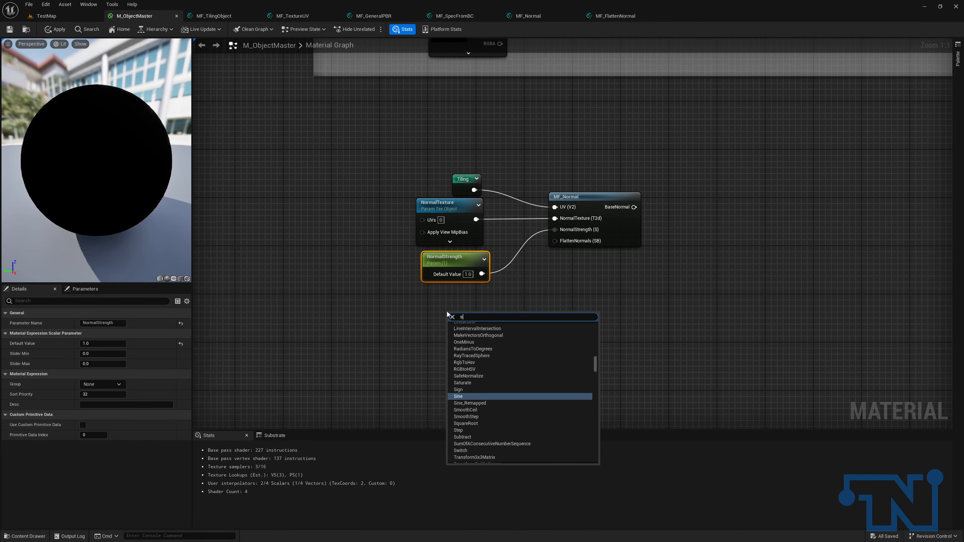
key("Down")
key("Return")
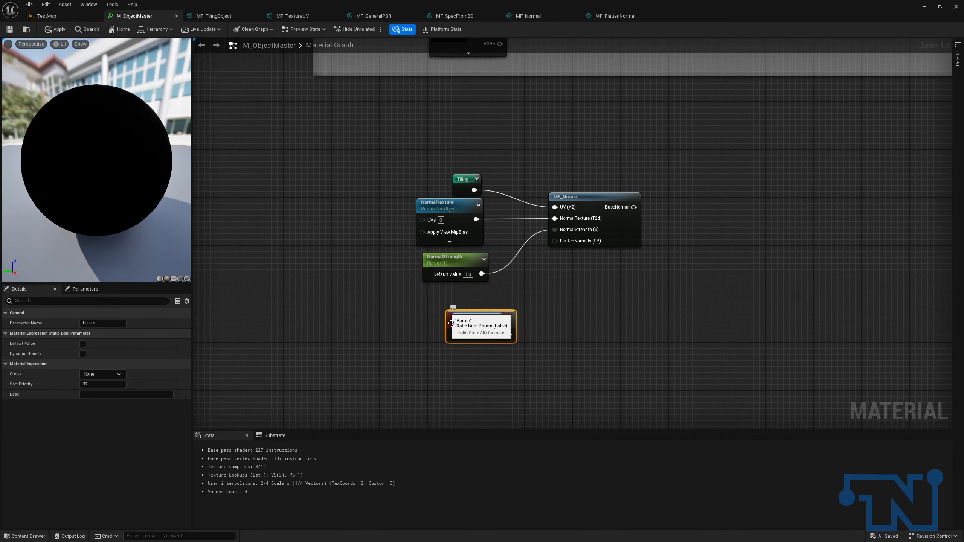
type("FlattenNormals")
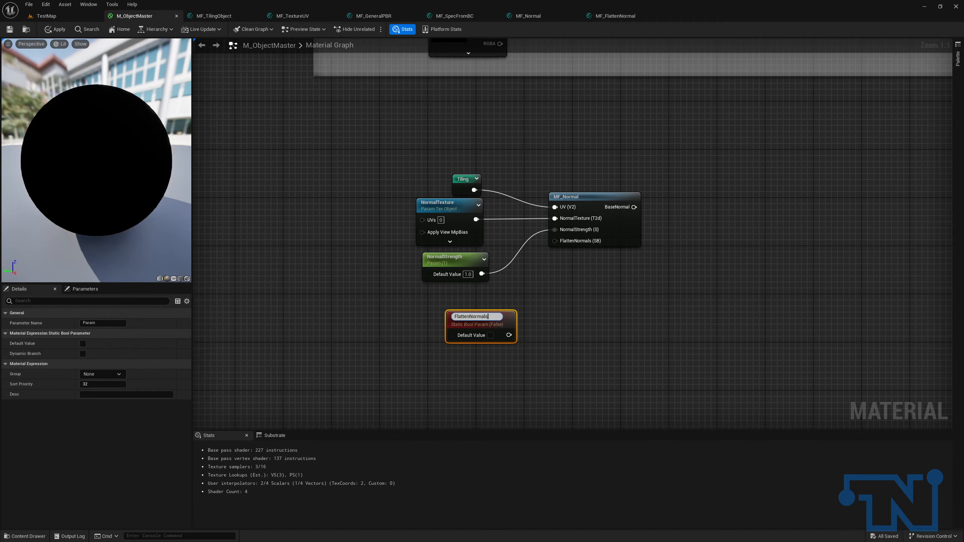
key("Return")
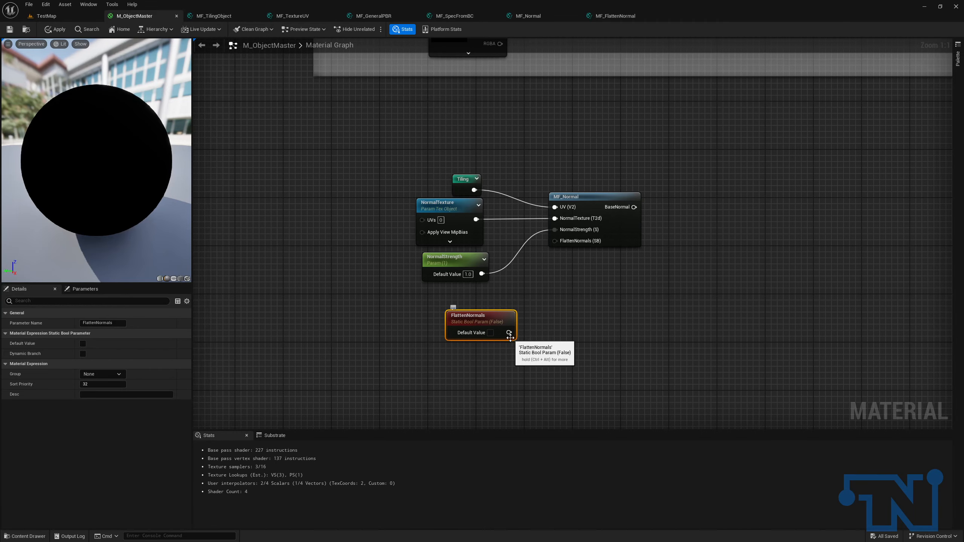
left_click_drag(509, 332, 555, 240)
left_click_drag(477, 311, 459, 295)
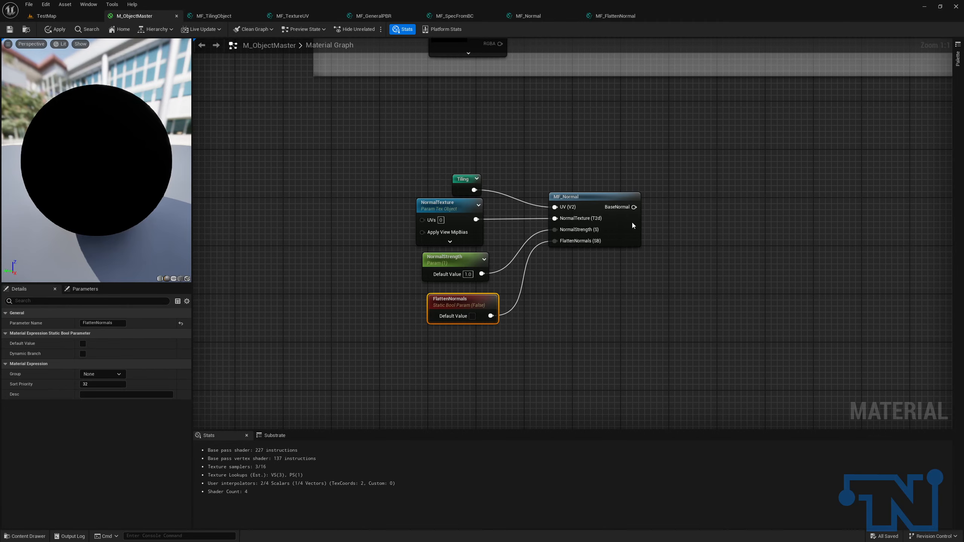
Assign the NormalStrength parameter to a new group named 07 - Normal.
left_click(452, 264)
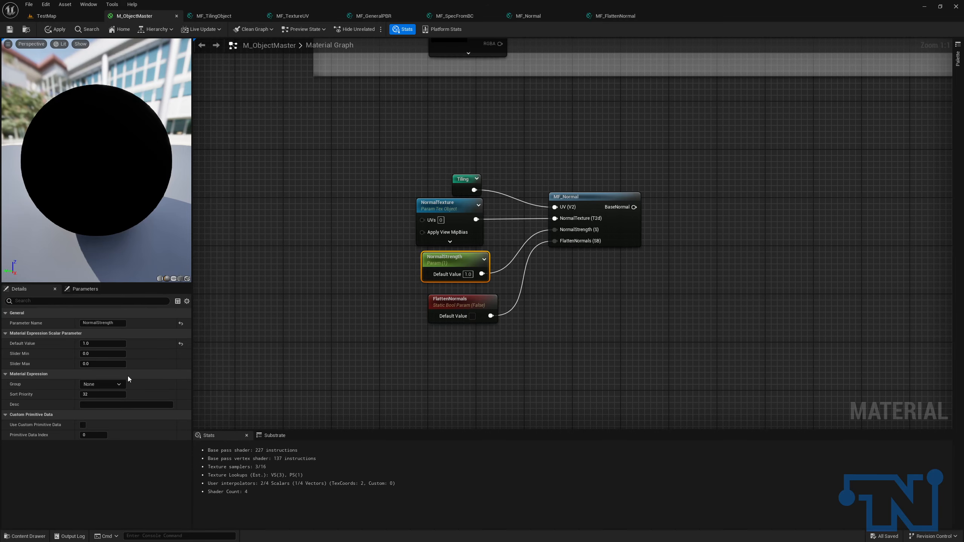
left_click(116, 384)
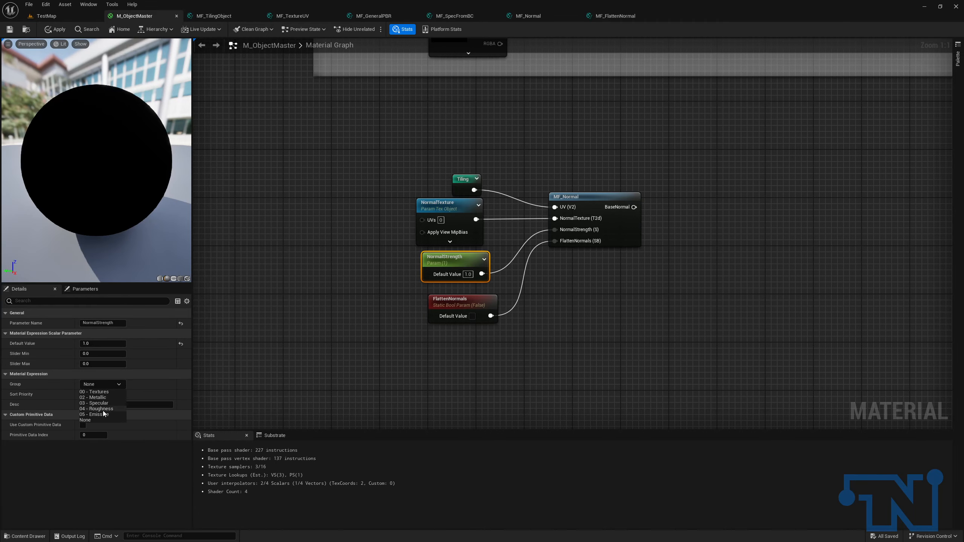
left_click(112, 384)
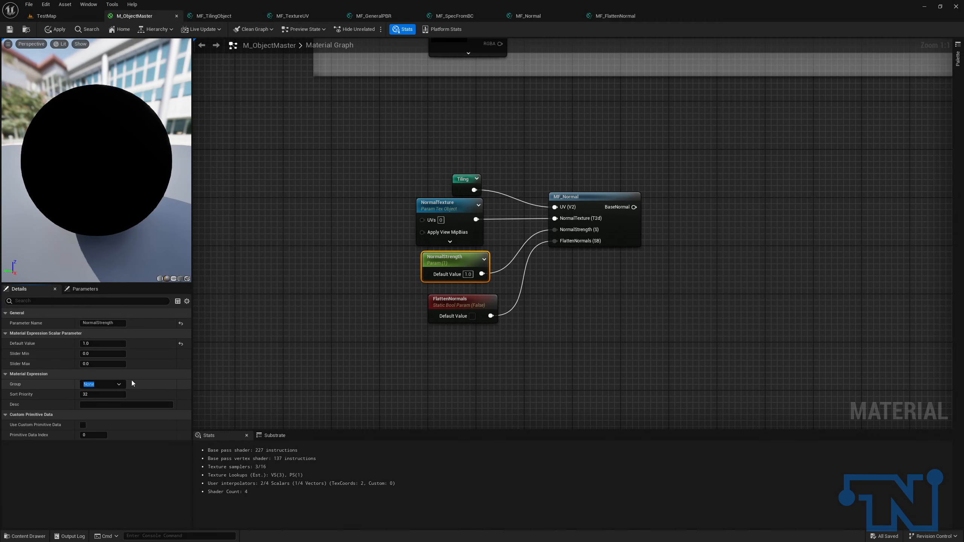
type("07 - Normal")
Examine the NormalStrength and NormalTexture inputs in MF_Normal and the MainNormalBoost parameter in MF_FlattenNormal.
left_click(528, 16)
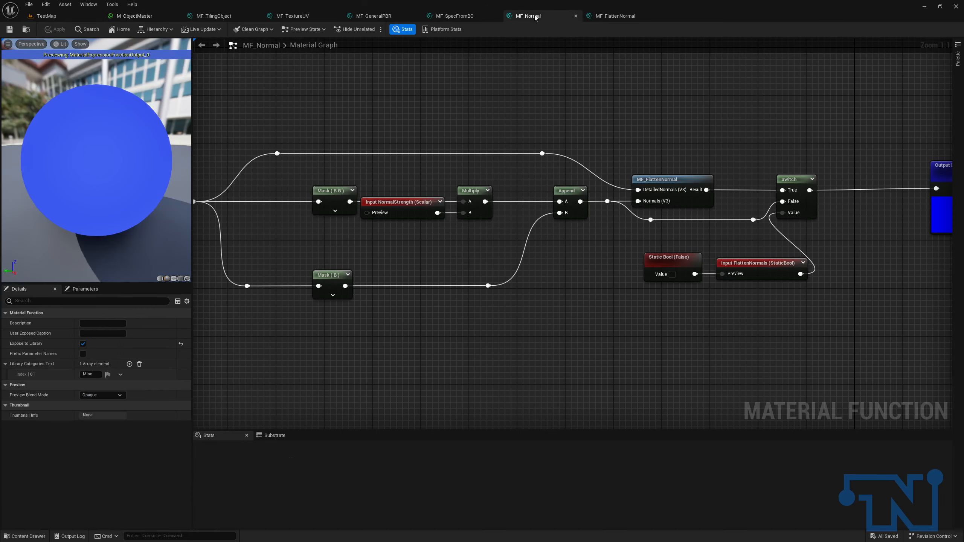
left_click(404, 208)
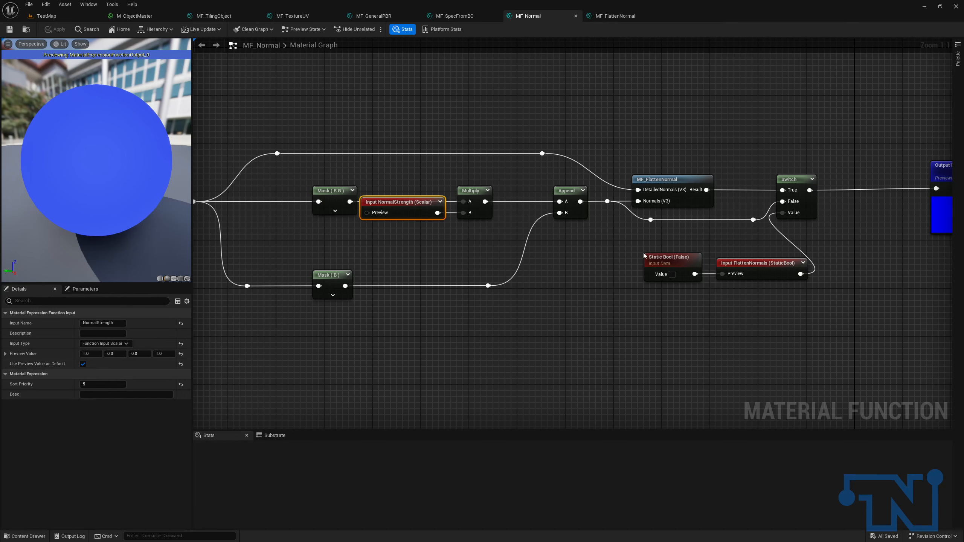
right_click_drag(599, 211, 762, 193)
right_click_drag(374, 205, 554, 185)
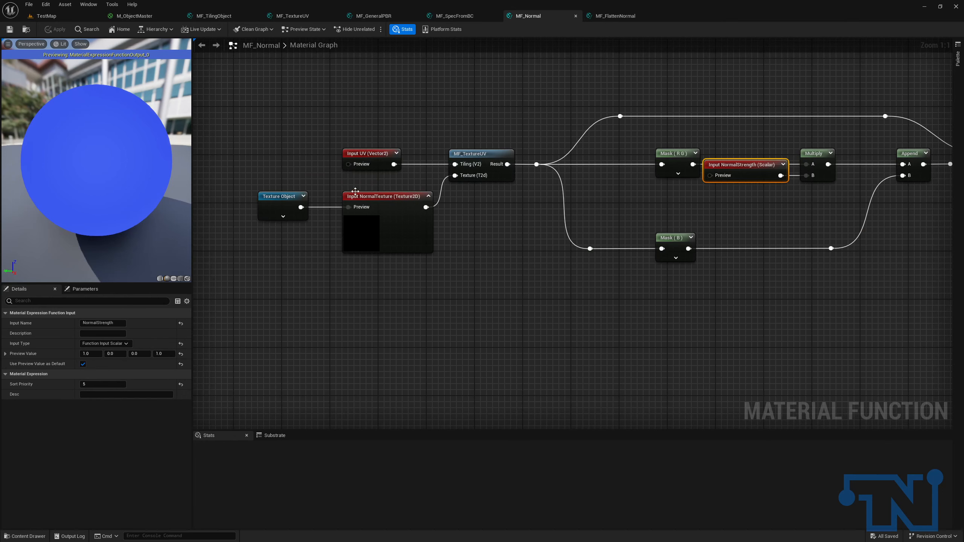
left_click(396, 206)
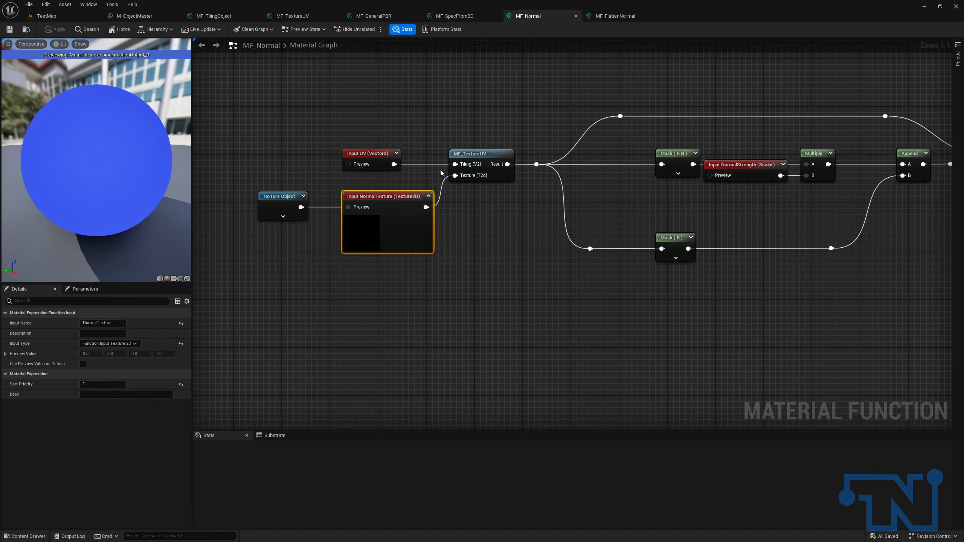
right_click_drag(463, 201, 260, 215)
double_click(800, 156)
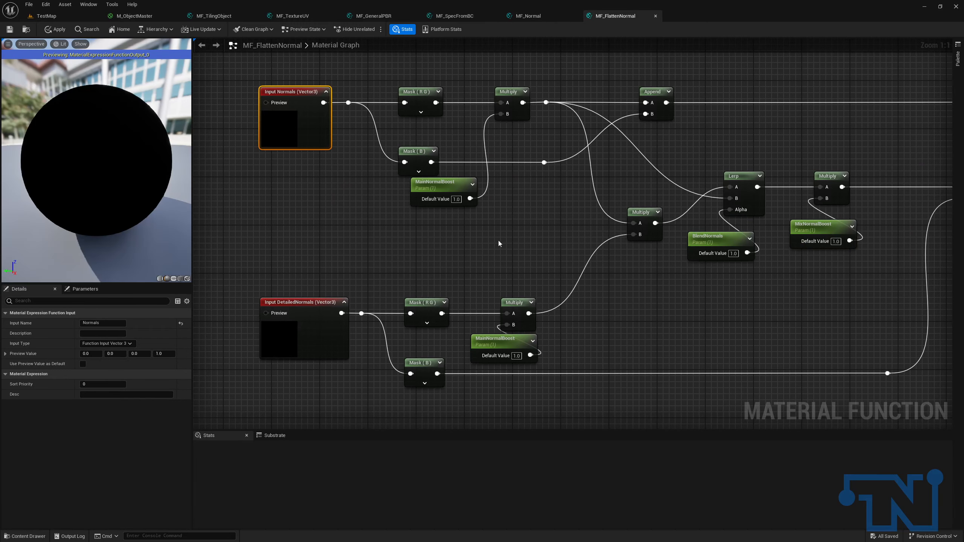
left_click(442, 186)
left_click(134, 16)
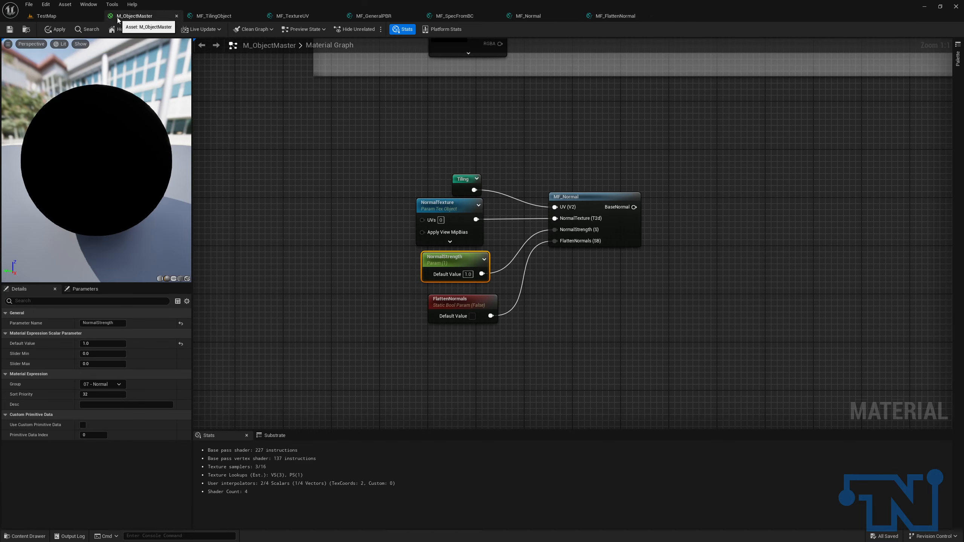
Assign the FlattenNormals parameter in M_ObjectMaster to the 07 - Normal group.
left_click(442, 301)
left_click(102, 374)
left_click(95, 409)
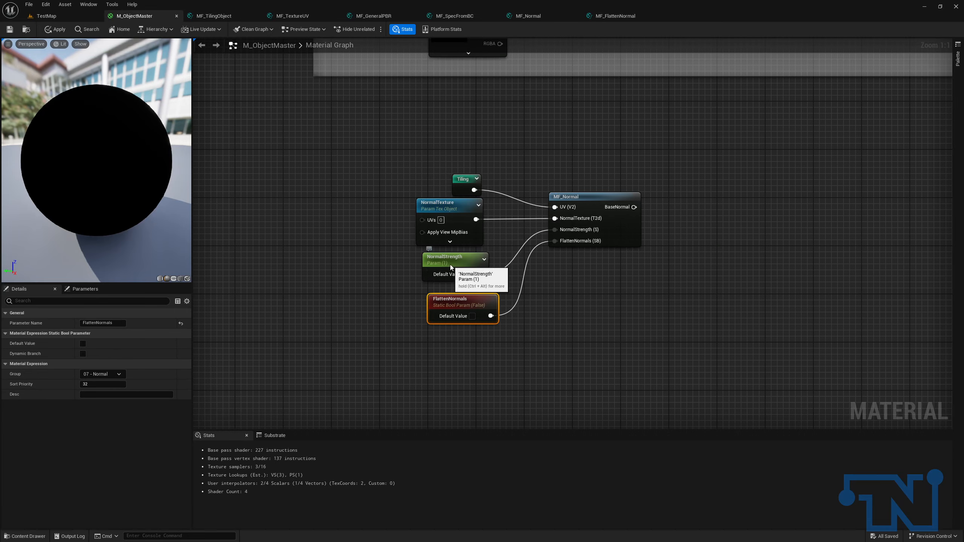
Set the sort priority of NormalStrength to 0 and of FlattenNormals to 1.
left_click(446, 261)
left_click(96, 395)
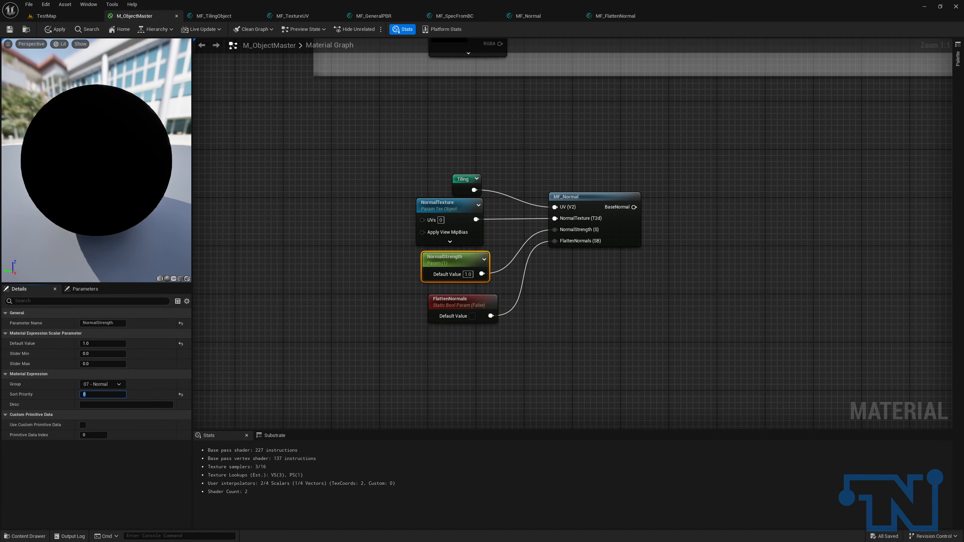
left_click(480, 308)
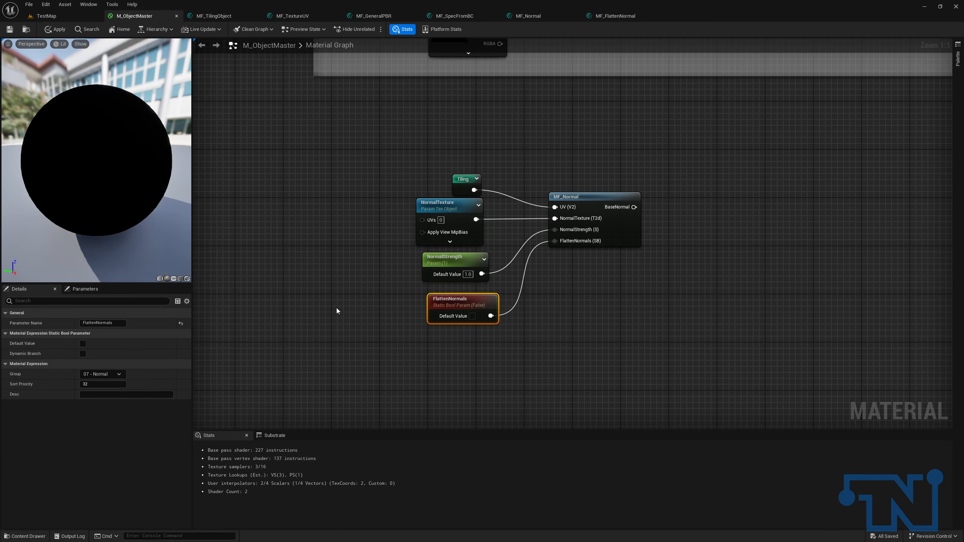
left_click(104, 385)
type("1")
Add a named reroute called BaseNormal on MF_Normal's BaseNormal output and place it beside the function node.
right_click_drag(589, 325, 445, 342)
left_click_drag(490, 224, 595, 219)
type("name r")
key("Return")
type("BaseNormal")
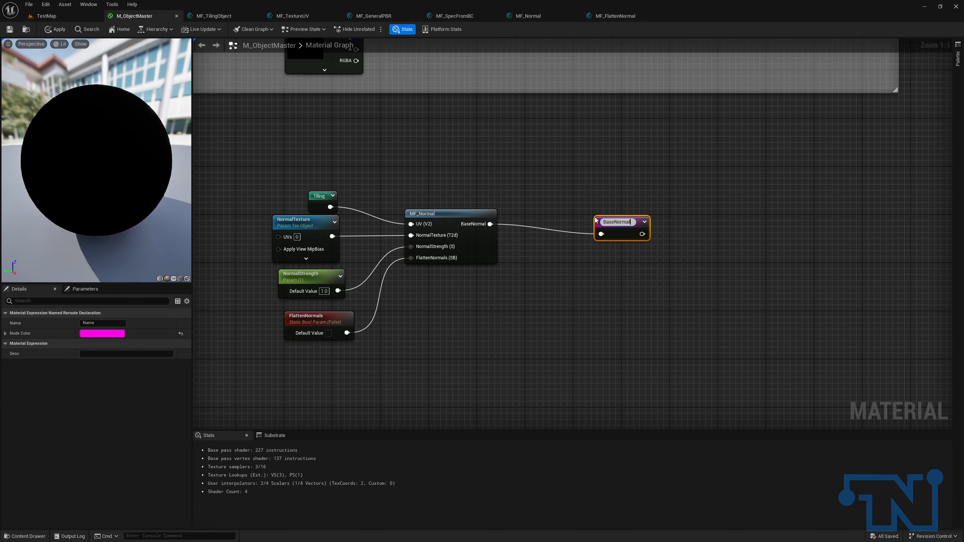
key("Return")
left_click_drag(603, 226, 533, 213)
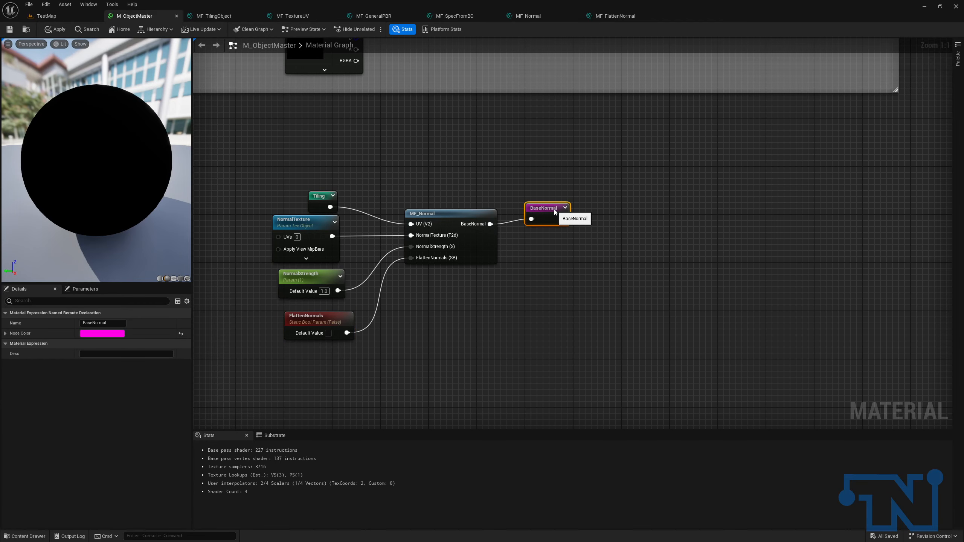
Straighten the connections along the normal nodes and enclose all of them in a comment titled 07 - Normal.
left_click_drag(238, 212, 586, 237)
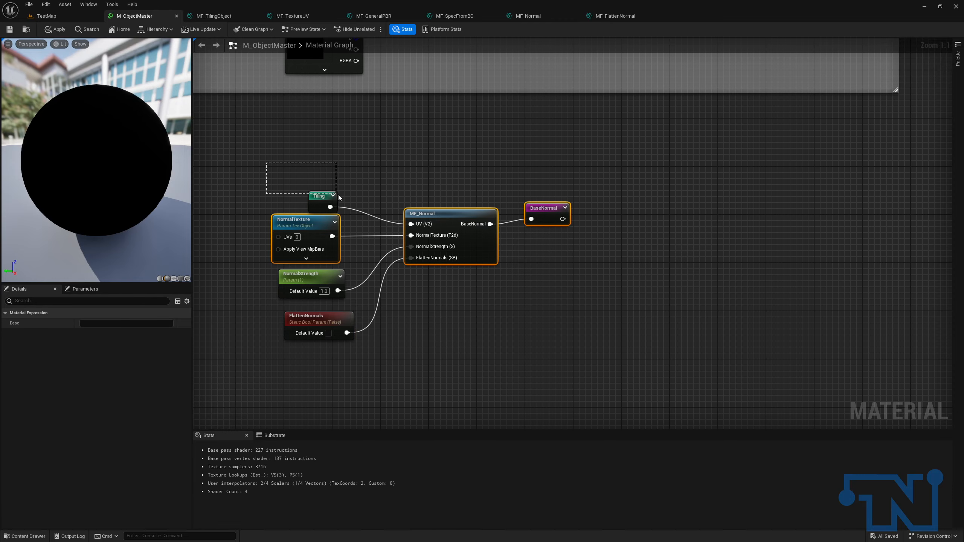
key("q")
left_click_drag(266, 179, 668, 381)
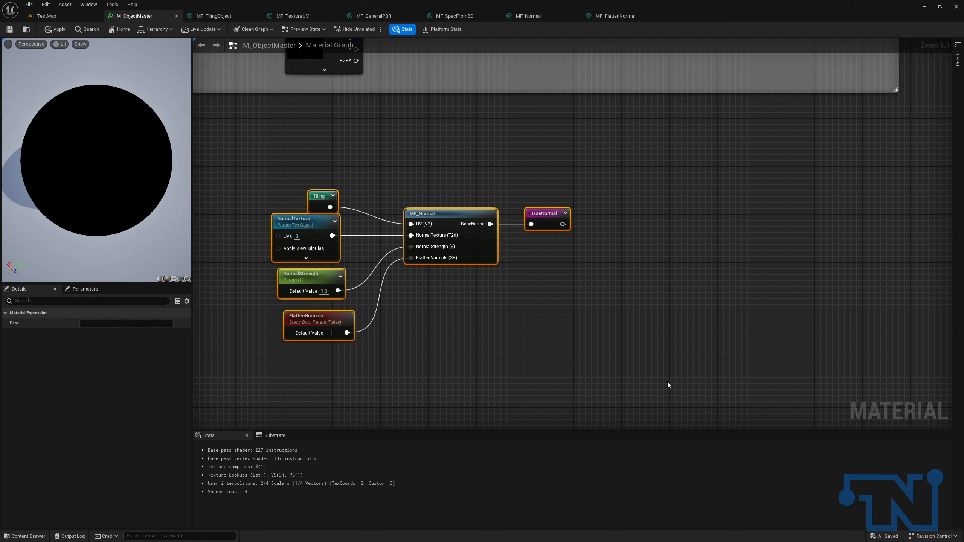
type("c07")
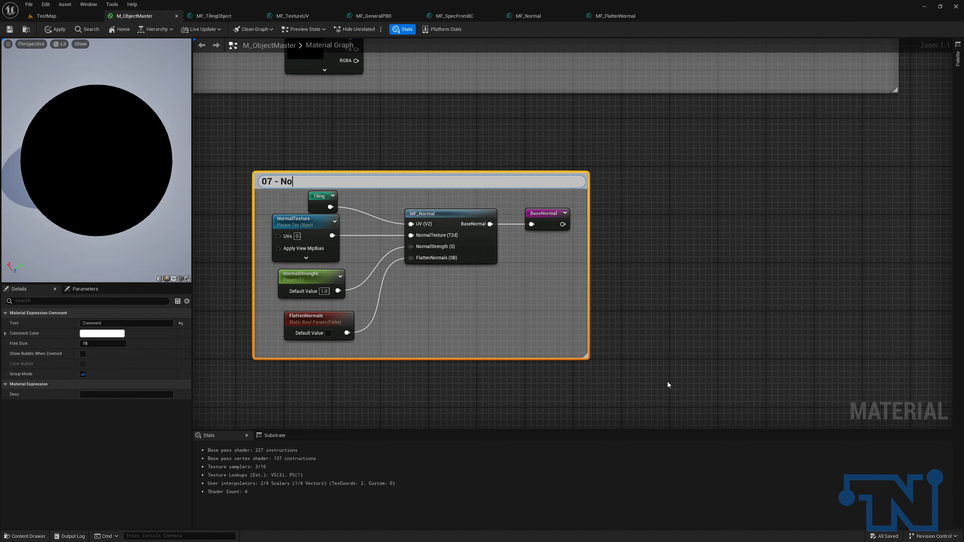
key("Return")
scroll(68, 228, "up", 1)
scroll(68, 227, "down", 6)
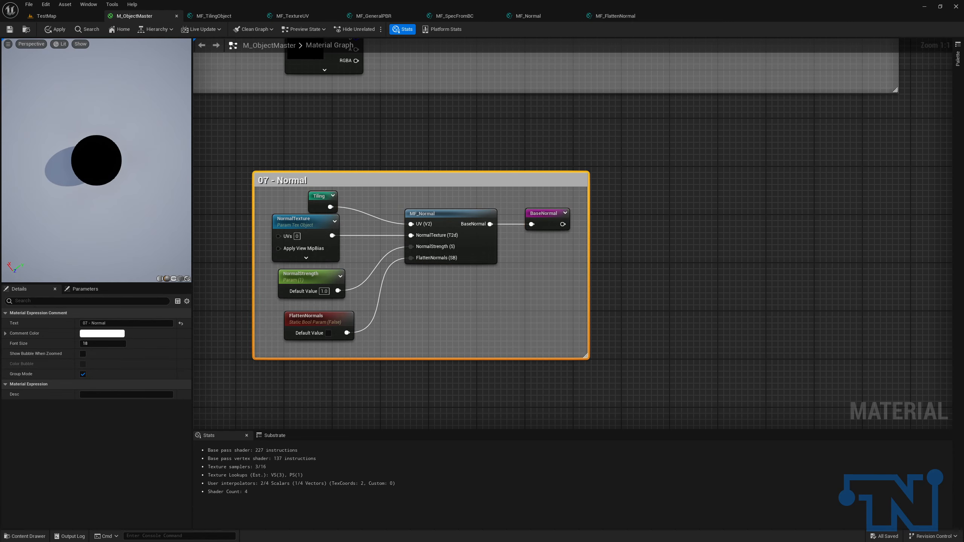
left_click_drag(68, 228, 104, 234)
Feed the material's Normal input from a BaseNormal named reroute and place it beneath BaseEmissive.
scroll(635, 138, "down", 4)
right_click_drag(635, 139, 315, 359)
scroll(691, 185, "up", 2)
right_click_drag(691, 185, 520, 376)
scroll(595, 218, "down", 3)
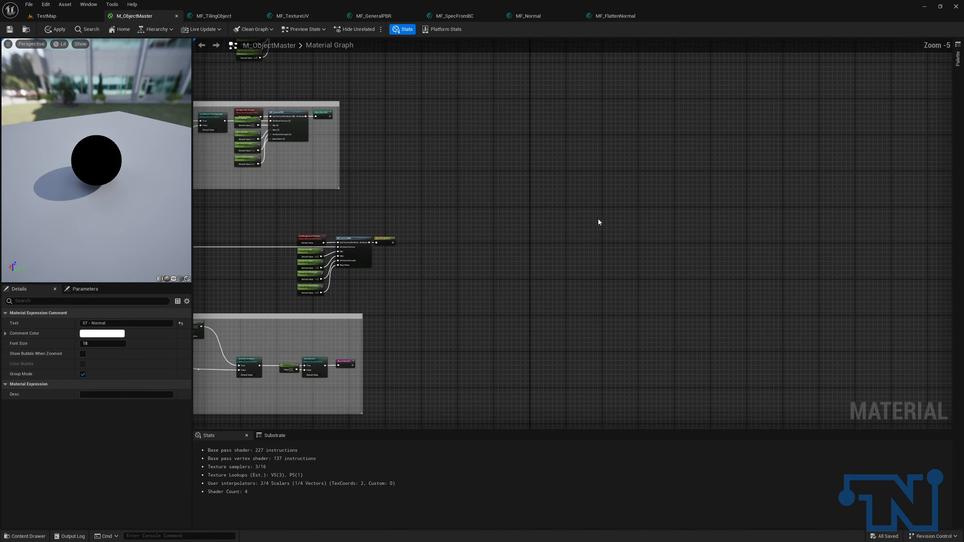
right_click_drag(595, 219, 450, 427)
scroll(461, 101, "up", 5)
left_click_drag(453, 238, 387, 320)
type("normal")
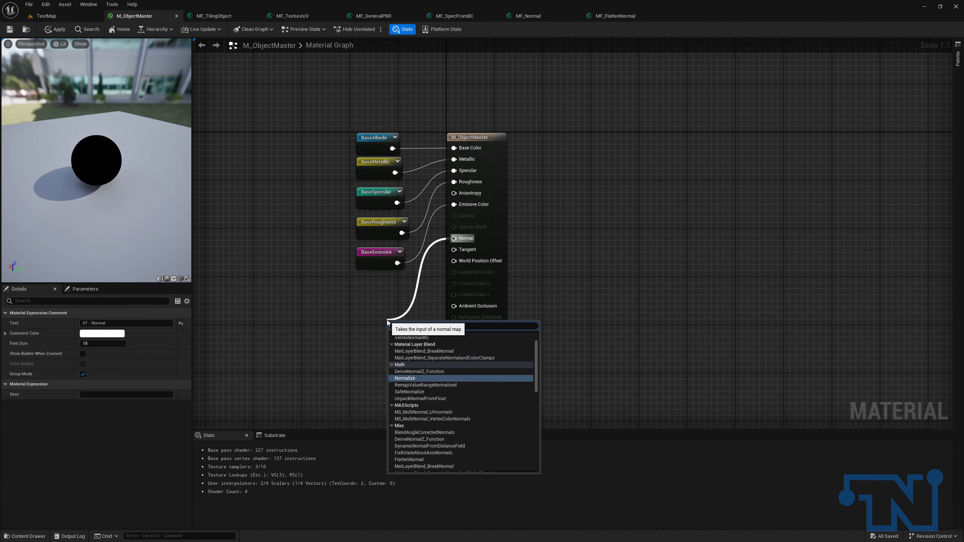
scroll(511, 394, "down", 2)
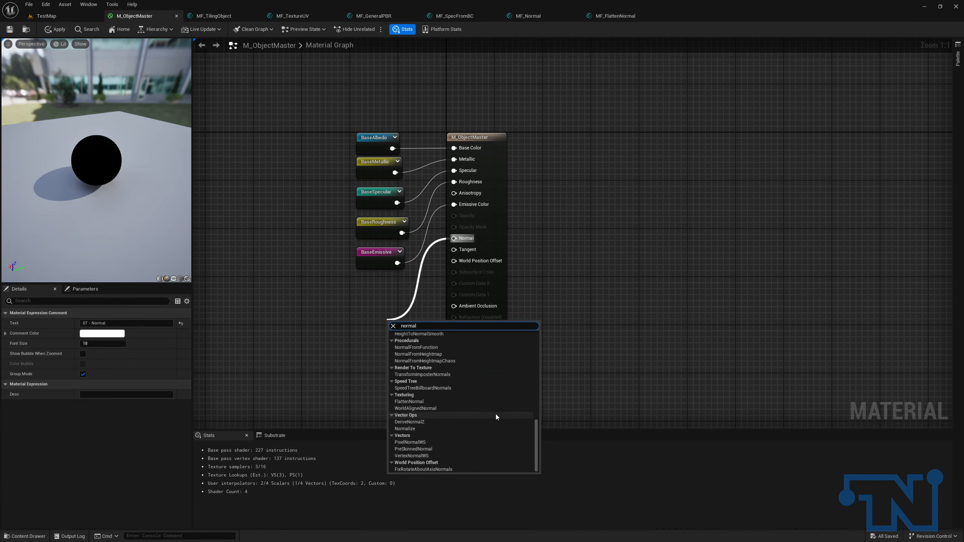
scroll(539, 334, "up", 2)
left_click(406, 341)
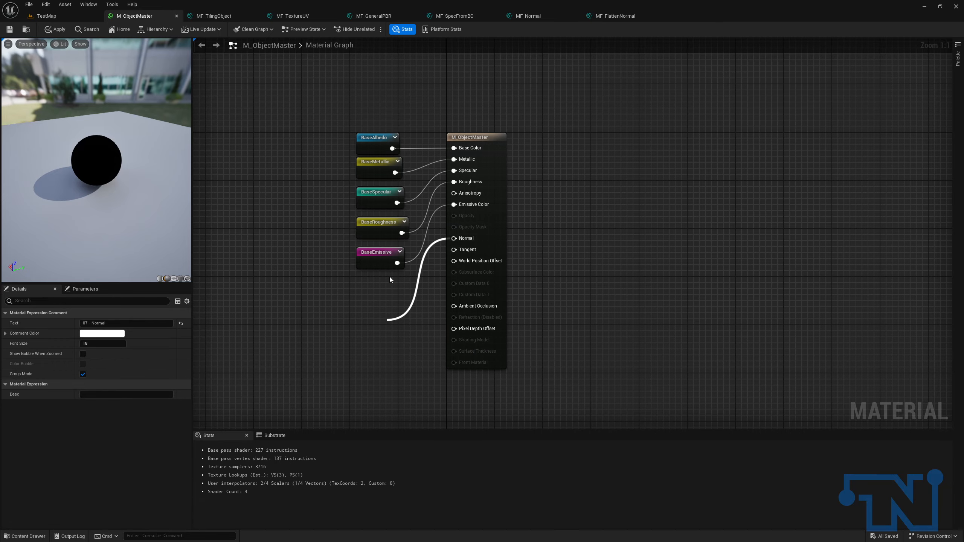
left_click_drag(399, 326, 374, 283)
Move the 07 - Normal comment group so its left edge lines up with the comment group above it.
right_click_drag(347, 299, 405, 262)
scroll(405, 261, "down", 6)
right_click_drag(327, 312, 625, 139)
scroll(471, 323, "up", 2)
right_click_drag(475, 336, 442, 38)
left_click_drag(431, 109, 392, 110)
right_click_drag(508, 102, 345, 414)
scroll(395, 334, "up", 4)
right_click_drag(524, 77, 486, 343)
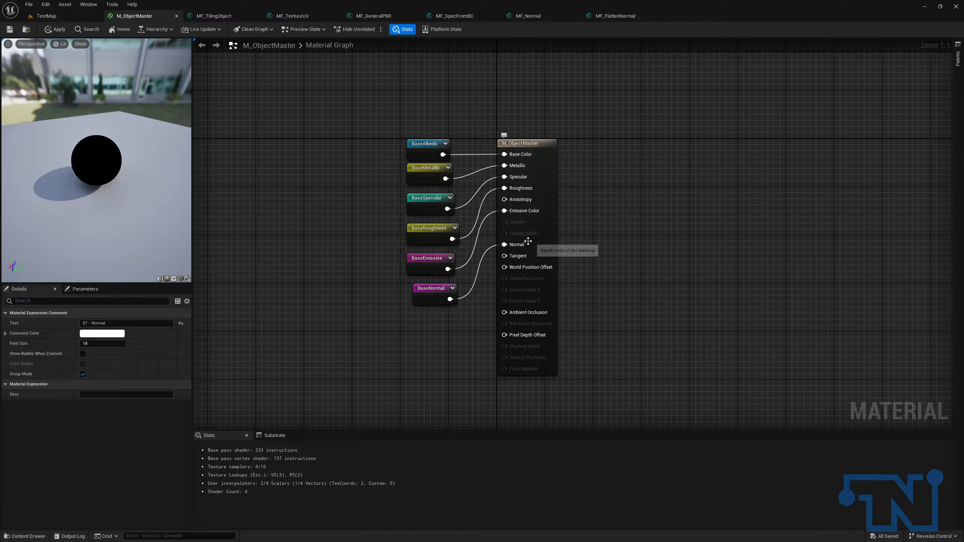
Duplicate the NormalTexture parameter and place the copy below the 07 - Normal comment group.
scroll(392, 243, "down", 7)
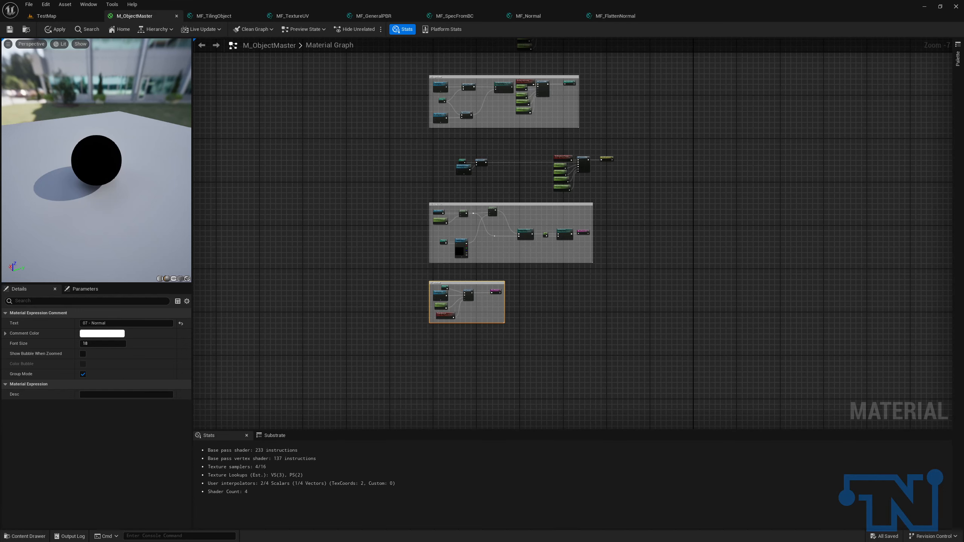
right_click_drag(633, 372, 601, 279)
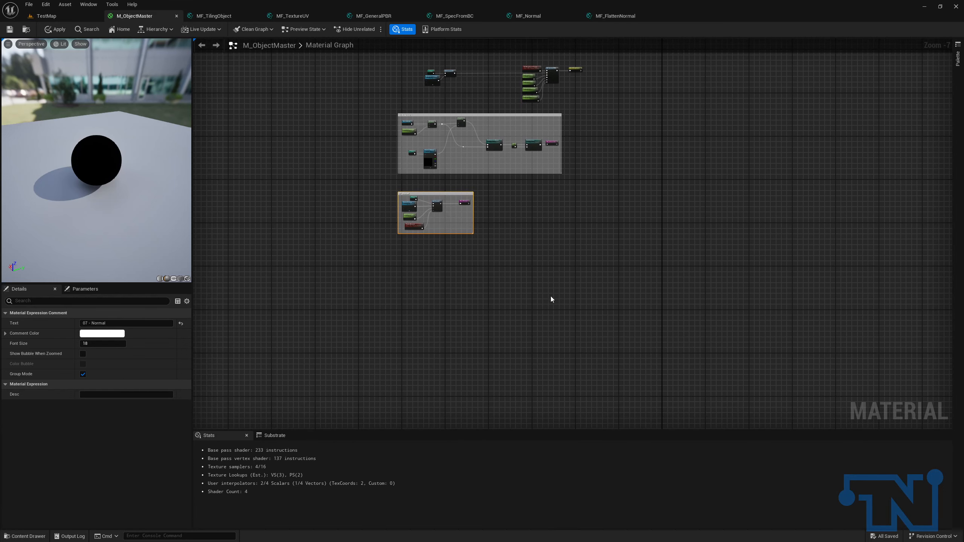
right_click_drag(391, 273, 427, 304)
scroll(432, 314, "up", 2)
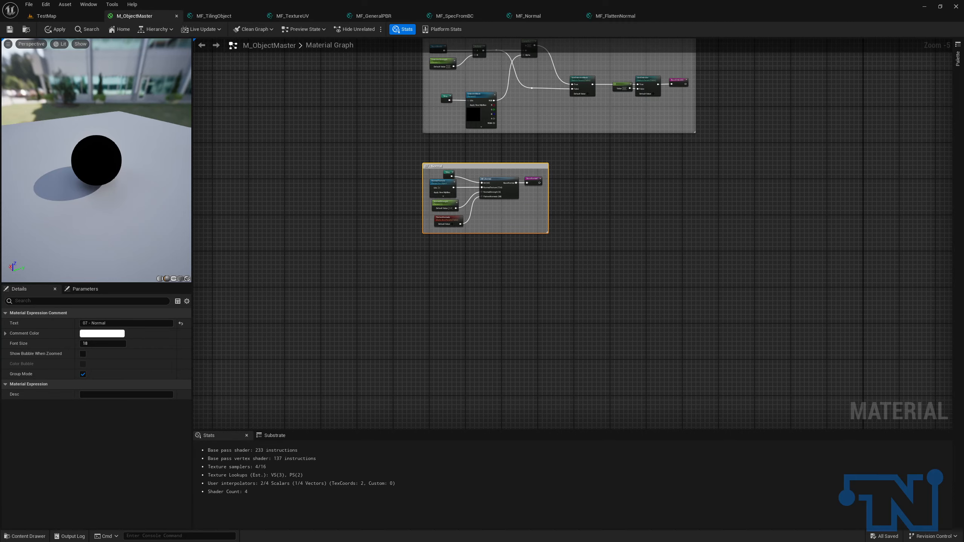
scroll(461, 297, "up", 4)
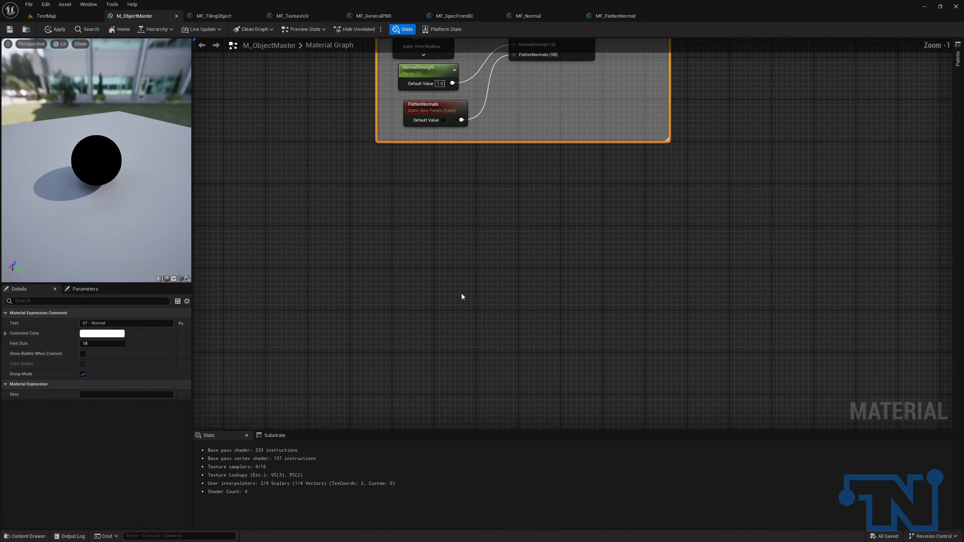
right_click_drag(460, 297, 526, 358)
left_click(469, 140)
right_click_drag(437, 309, 411, 169)
key("ctrl+d")
left_click_drag(455, 219, 481, 208)
Rename the duplicated texture parameter as AmbientOcclussionTexture.
left_click_drag(97, 323, 21, 318)
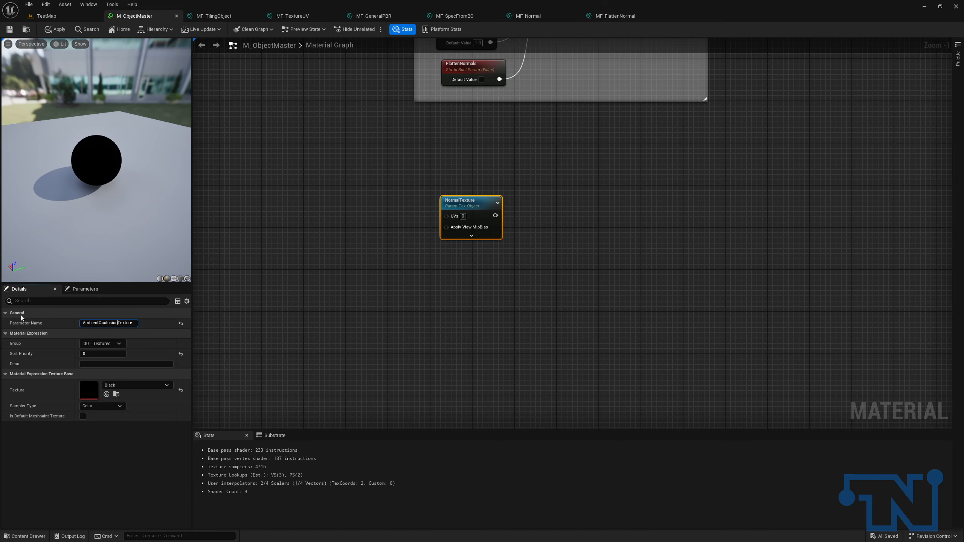
type("AmbientOcclussion")
key("Return")
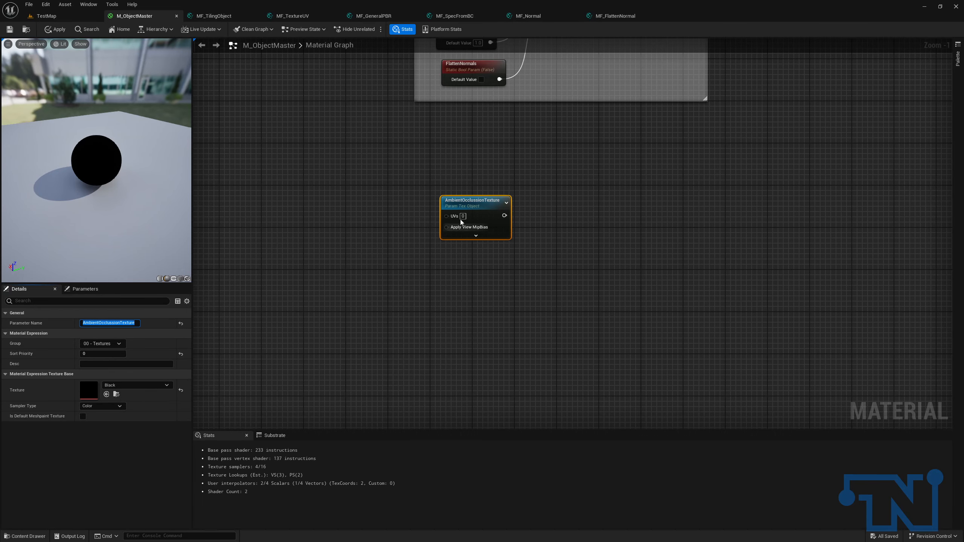
Move the ambient occlusion texture parameter next to the material output node, beneath the BaseNormal reroute.
right_click_drag(429, 283, 285, 400)
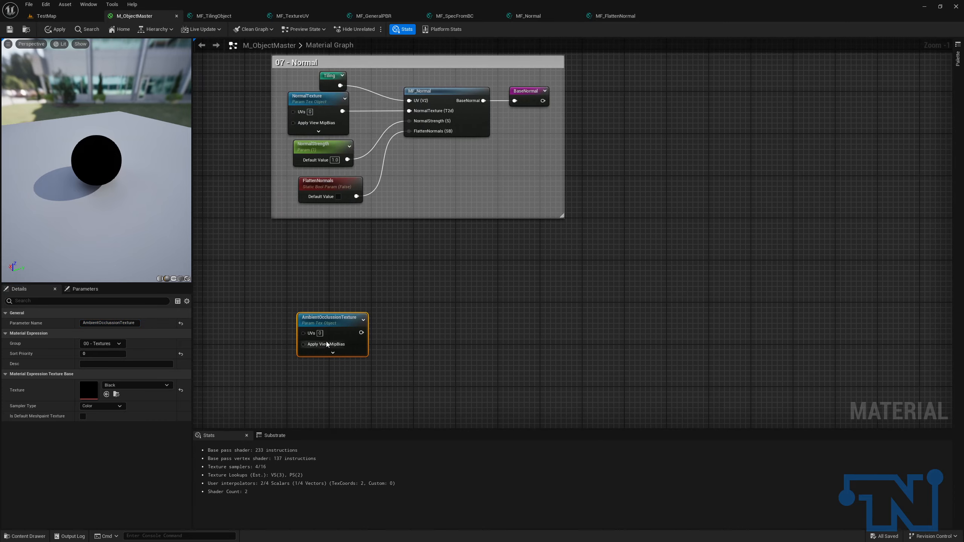
right_click_drag(340, 321, 241, 524)
scroll(510, 150, "down", 8)
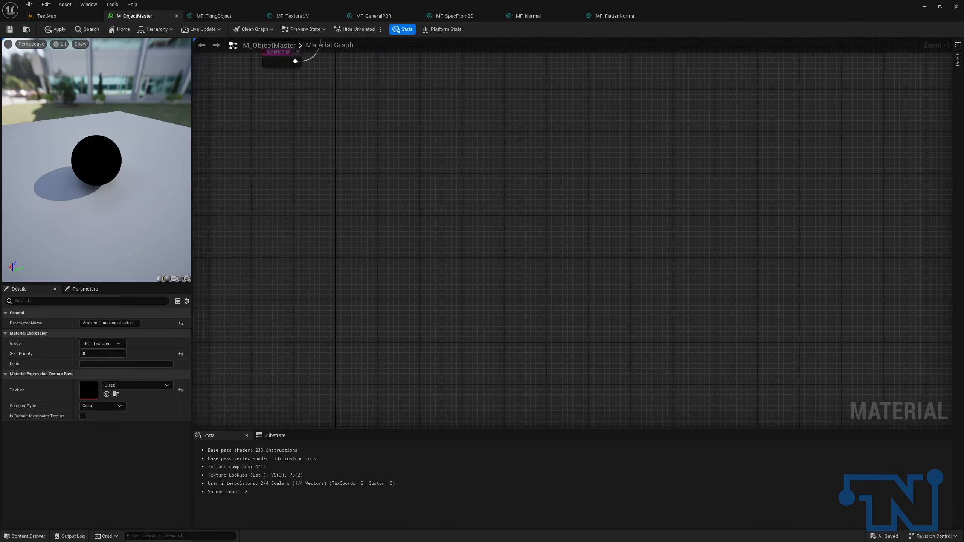
left_click_drag(508, 155, 372, 178)
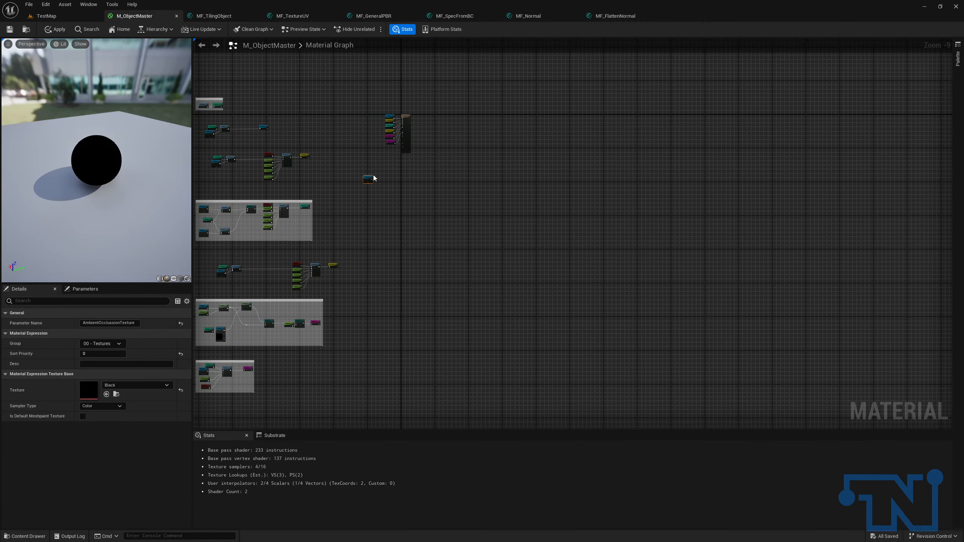
scroll(374, 178, "up", 9)
left_click_drag(269, 225, 334, 151)
right_click_drag(333, 151, 373, 277)
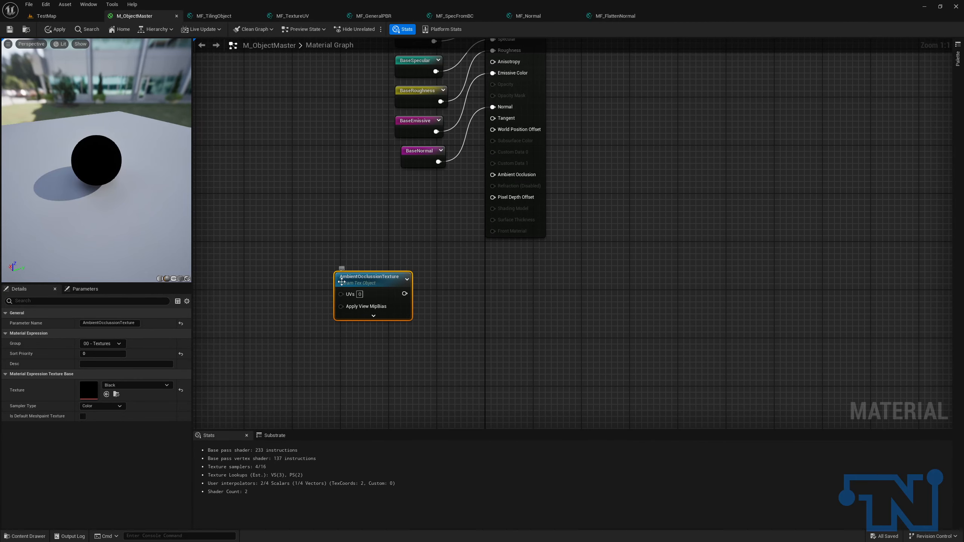
left_click_drag(340, 278, 370, 231)
Correct the texture parameter's name to AmbientOcclusionTexture.
left_click(119, 323)
type("A")
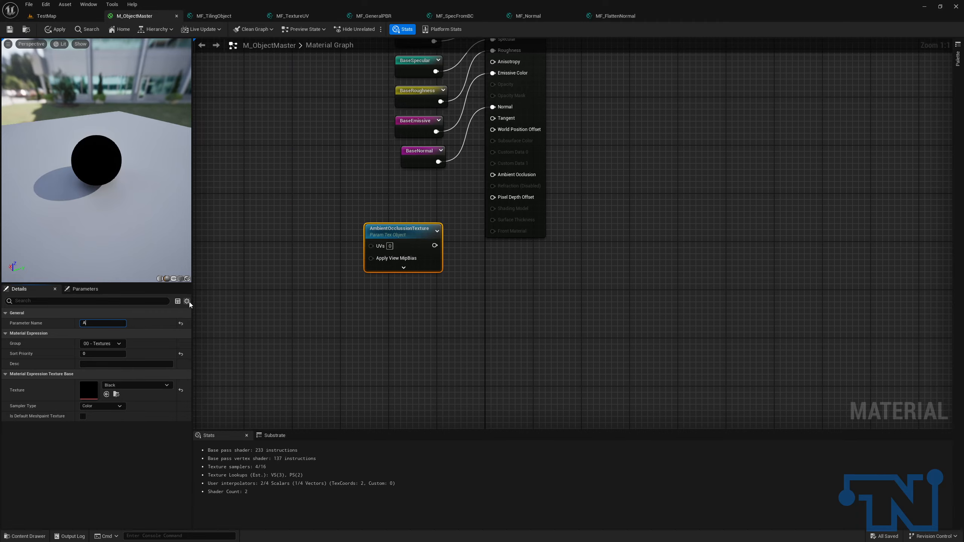
type("mbientOcclusionTexture")
key("Return")
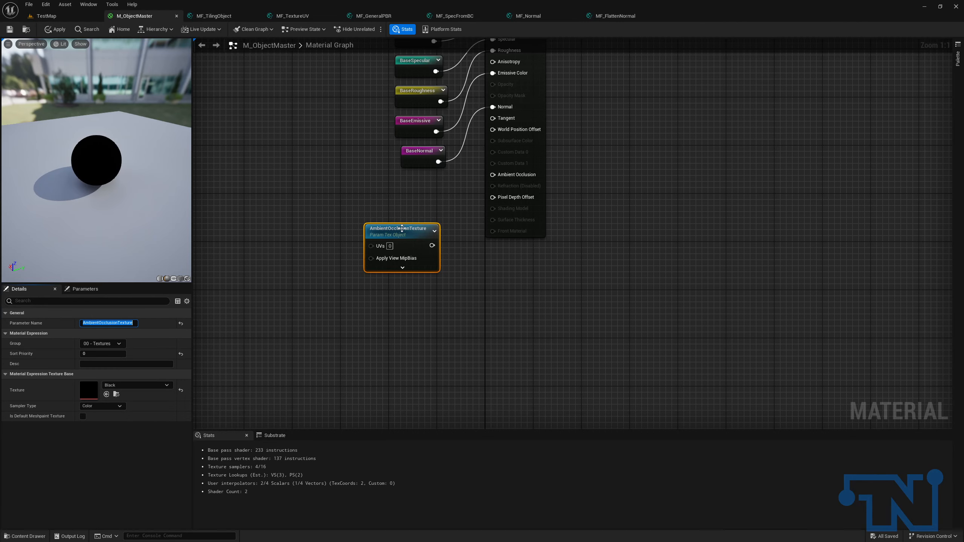
Move the AmbientOcclusionTexture parameter back to the empty area below the 07 - Normal comment group.
scroll(400, 273, "down", 12)
right_click_drag(396, 271, 395, 161)
scroll(301, 319, "up", 9)
left_click_drag(299, 319, 262, 244)
scroll(272, 240, "up", 3)
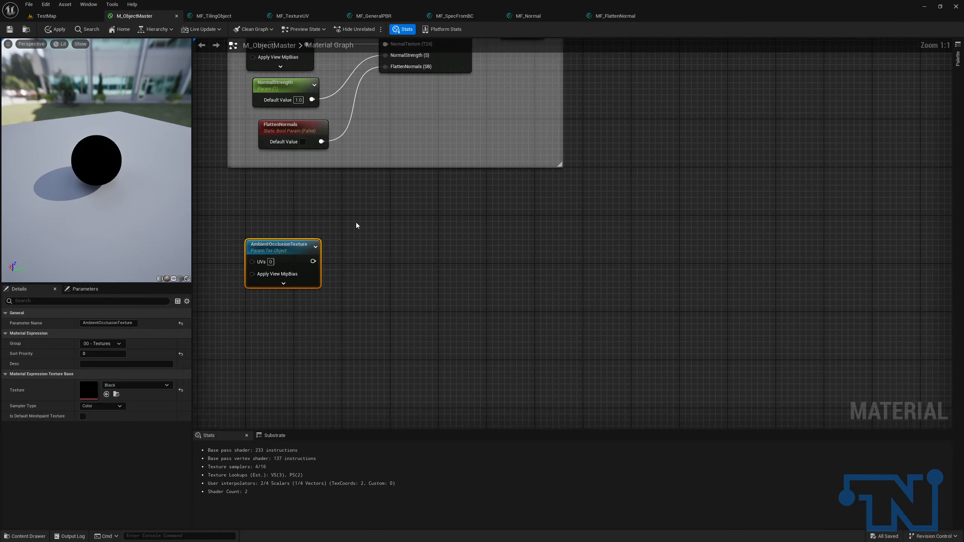
left_click(361, 261)
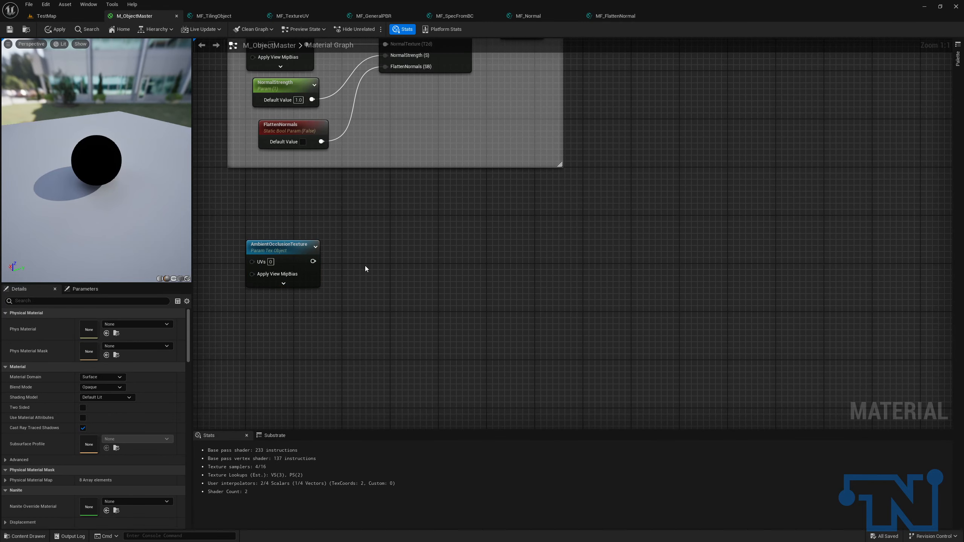
Add an MF_TextureUV function call beside AmbientOcclusionTexture and connect the texture parameter to its Texture input.
right_click_drag(364, 265, 382, 272)
right_click(381, 272)
type("mf_t")
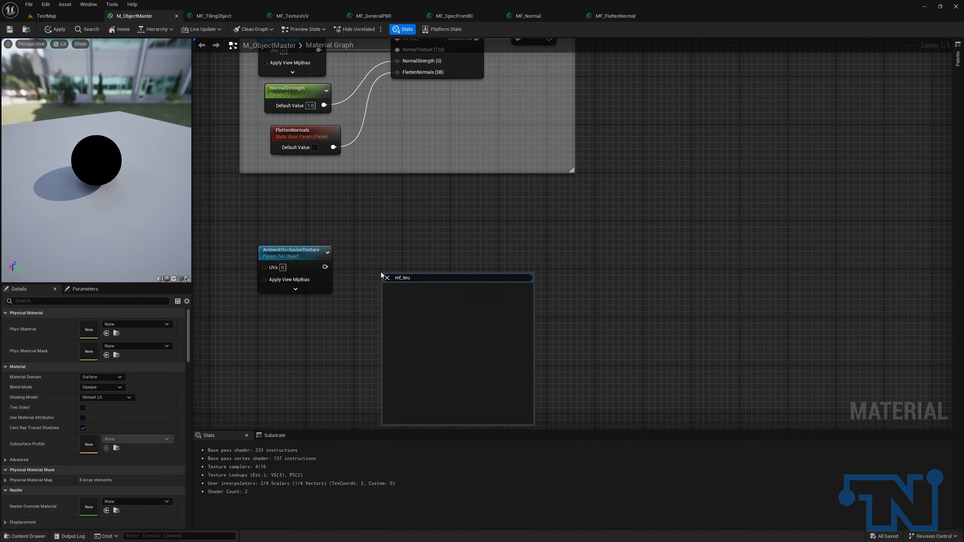
type("ex")
key("Return")
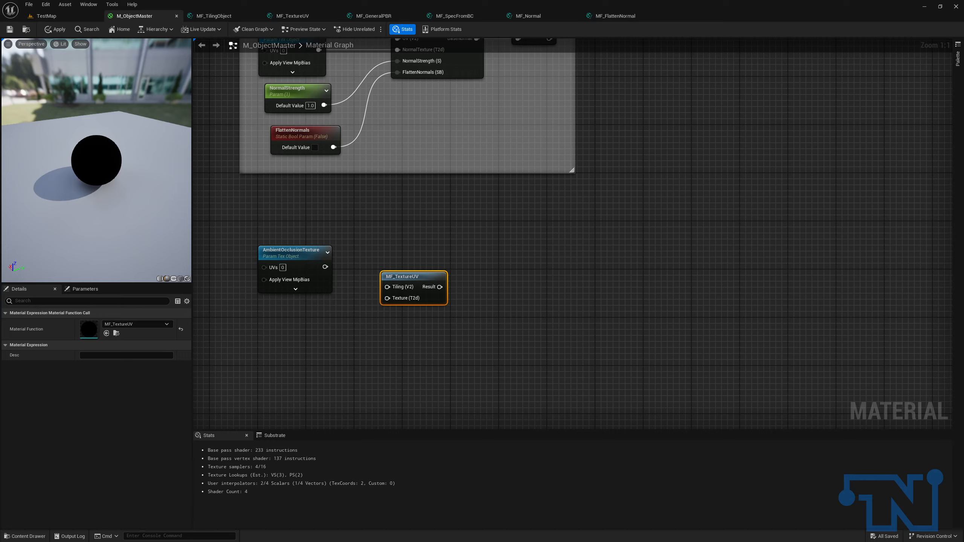
left_click_drag(387, 298, 325, 268)
left_click_drag(413, 281, 404, 248)
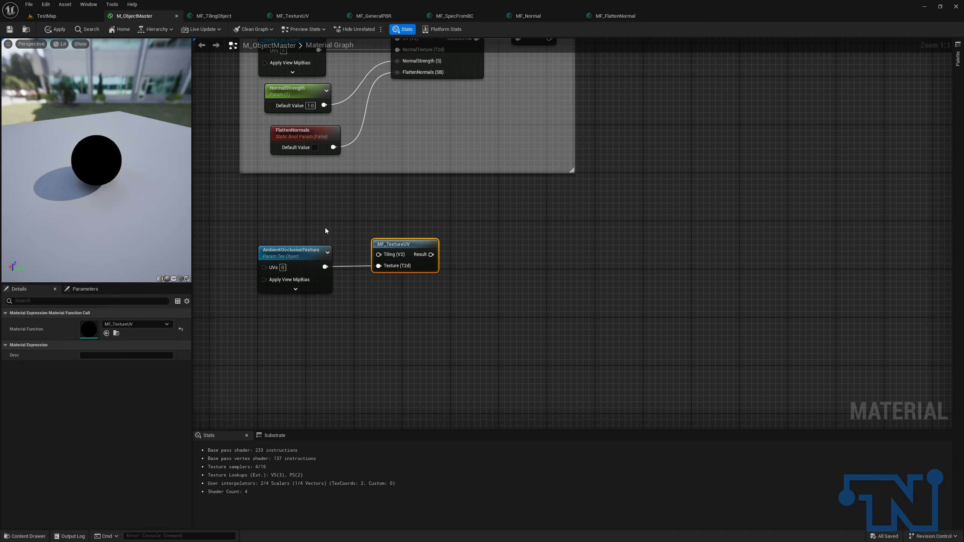
Add a Tiling reroute above AmbientOcclusionTexture and connect it to the Tiling input of MF_TextureUV.
right_click(284, 227)
type("til")
key("Return")
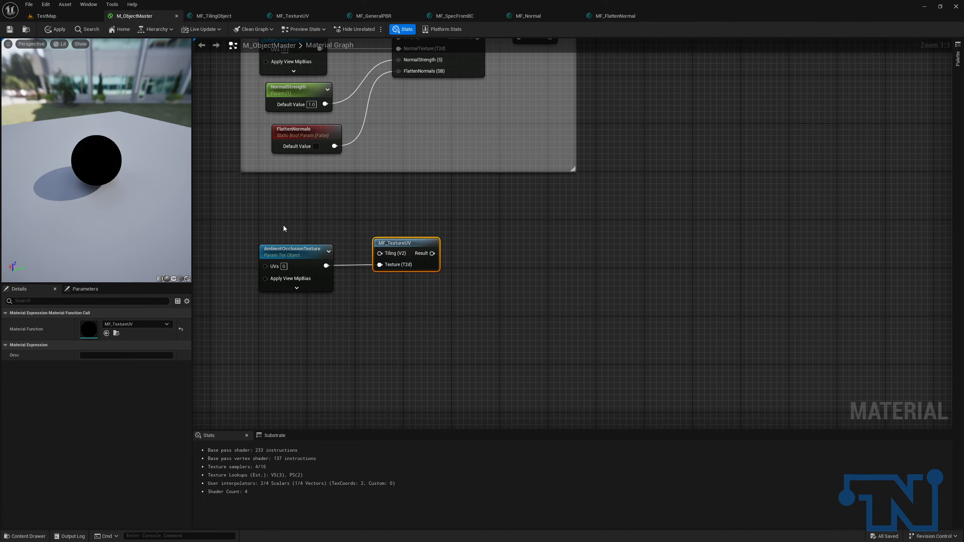
left_click_drag(298, 232, 380, 253)
left_click_drag(300, 225, 306, 231)
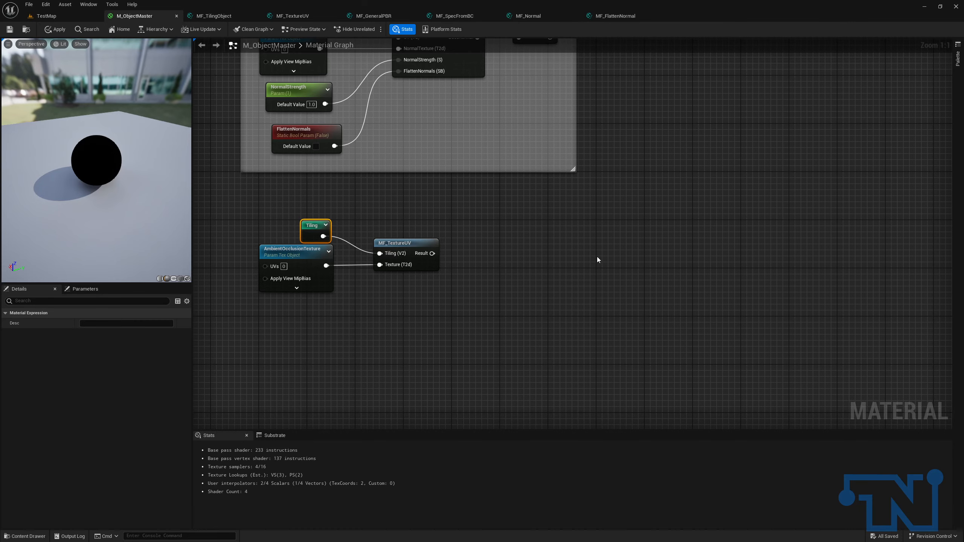
Copy the roughness MF_GeneralPBR node with its five parameters next to the ambient occlusion nodes and connect MF_TextureUV's Result to AttributeTexture.
right_click_drag(597, 259, 556, 252)
left_click_drag(391, 246, 518, 246)
key("Escape")
scroll(713, 240, "down", 4)
right_click_drag(656, 61, 604, 276)
right_click_drag(683, 122, 563, 200)
left_click_drag(563, 200, 649, 231)
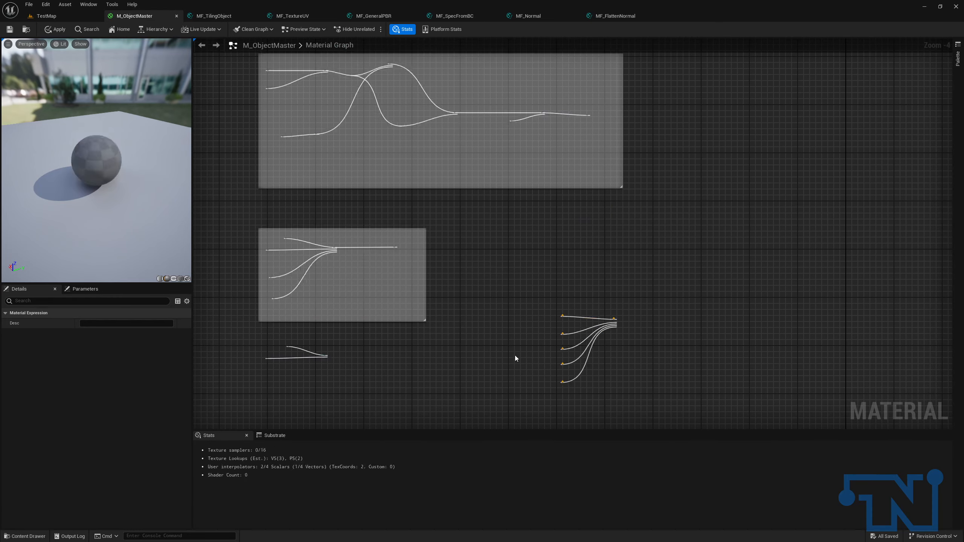
right_click_drag(588, 356, 659, 243)
left_click_drag(703, 215, 625, 257)
scroll(451, 279, "up", 4)
left_click_drag(401, 217, 775, 197)
Rename the copied UseRoughnessTexture parameter as UseAmbientOcclusionTexture.
left_click(678, 187)
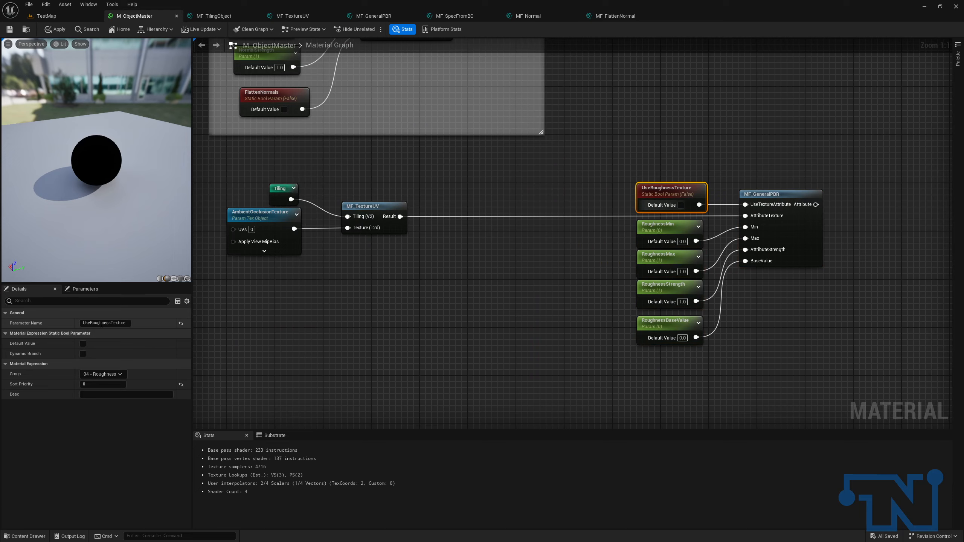
left_click_drag(233, 229, 249, 230)
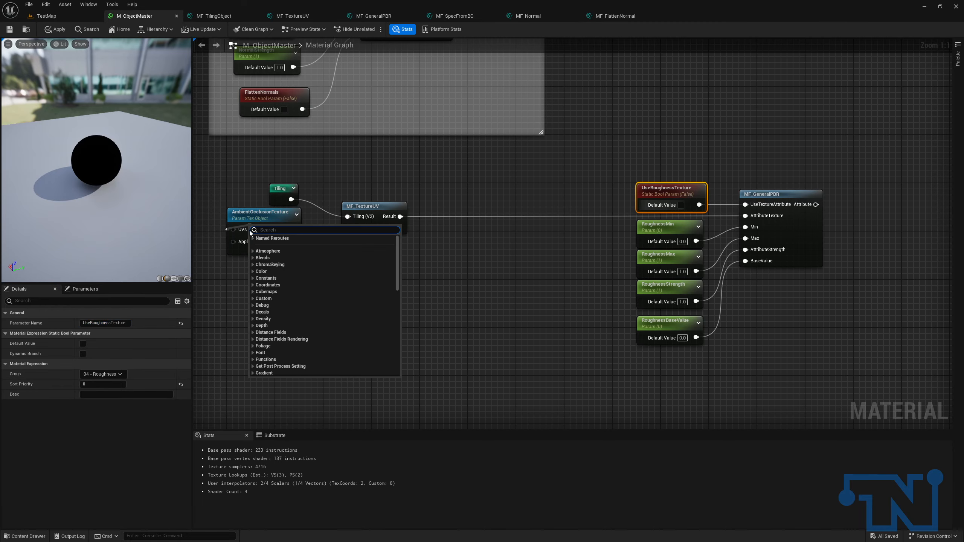
left_click(262, 215)
left_click_drag(117, 323, 50, 320)
key("ctrl+c")
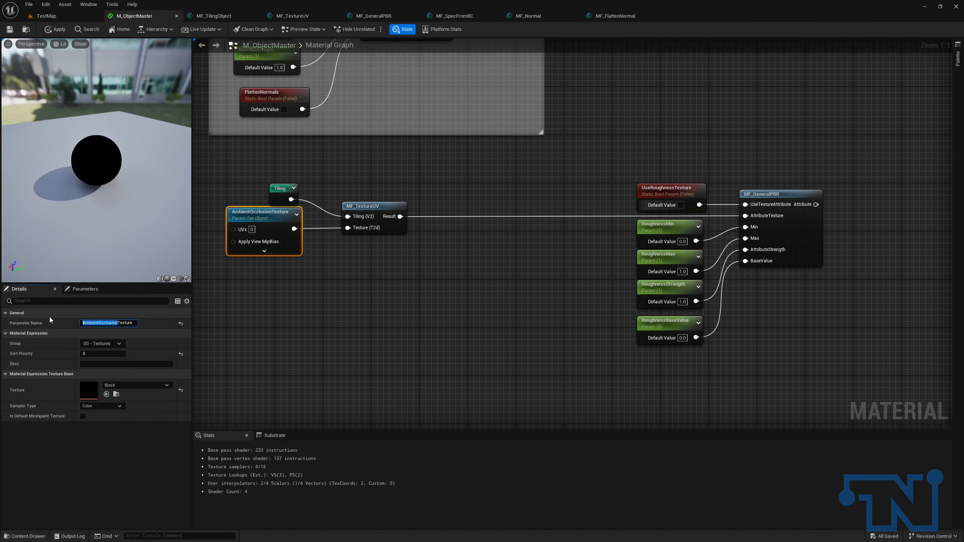
left_click(670, 191)
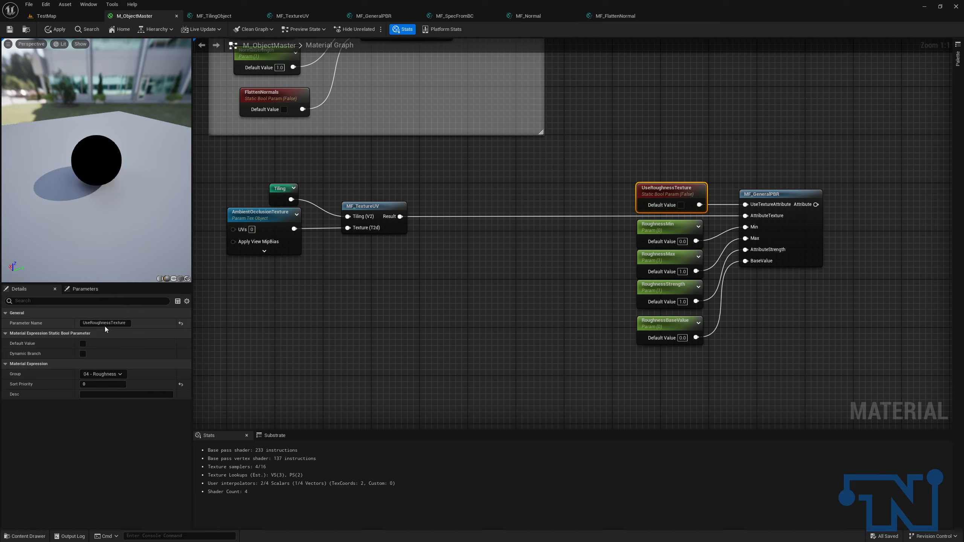
left_click_drag(111, 323, 90, 322)
key("ctrl+v")
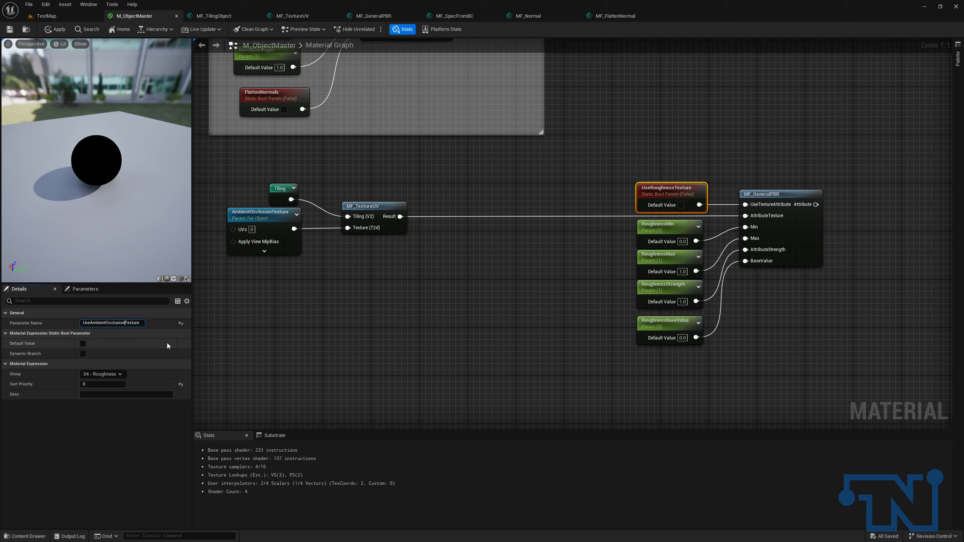
left_click(275, 314)
left_click(258, 223)
Assign the UseAmbientOcclusionTexture parameter to a new group named 09 - AmbientOcclusion.
left_click(668, 192)
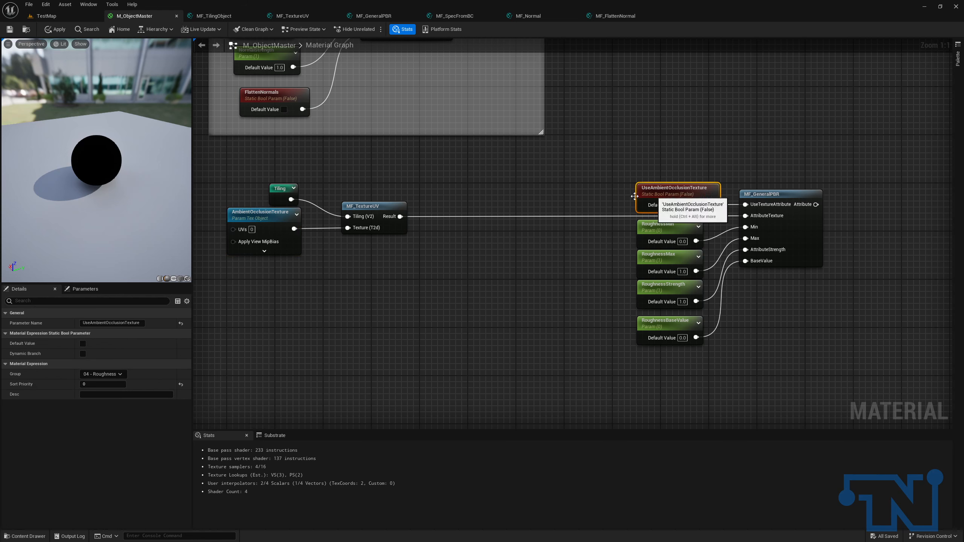
key("ctrl+a")
type("09 - AmbientOcclusion")
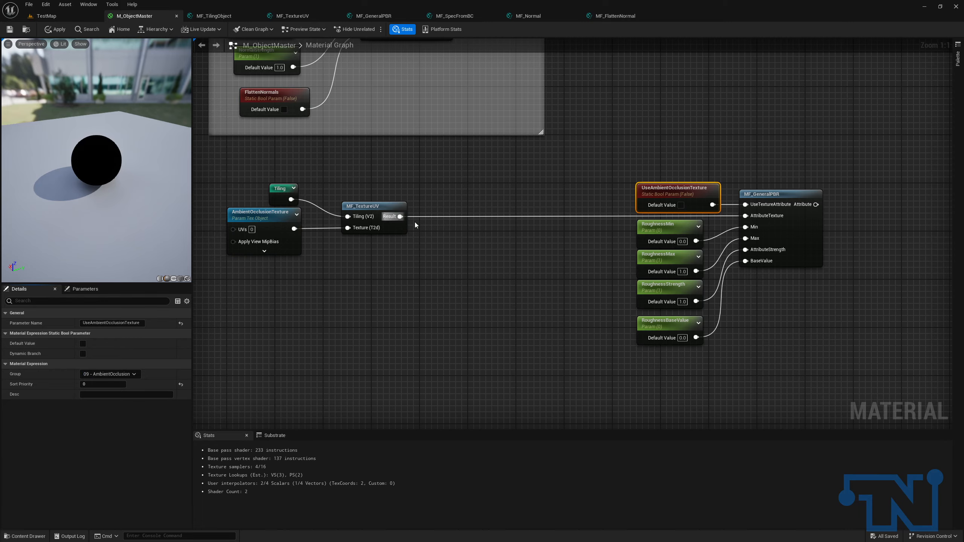
Rename the copied RoughnessMin parameter as AmbientOcclusionsMin and assign it to the 09 - AmbientOcclusion group.
left_click(661, 227)
double_click(92, 322)
type("AmbientOcclusions")
left_click(120, 384)
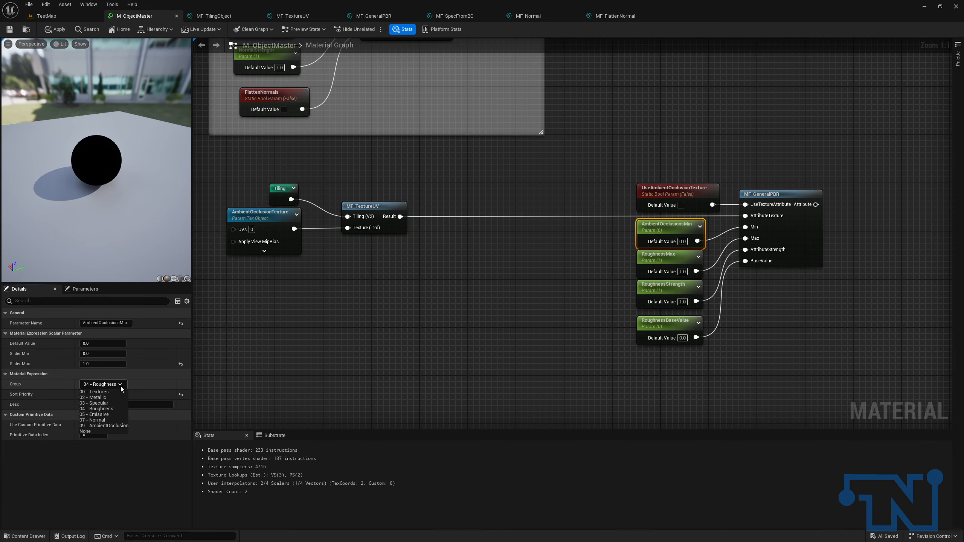
left_click(115, 425)
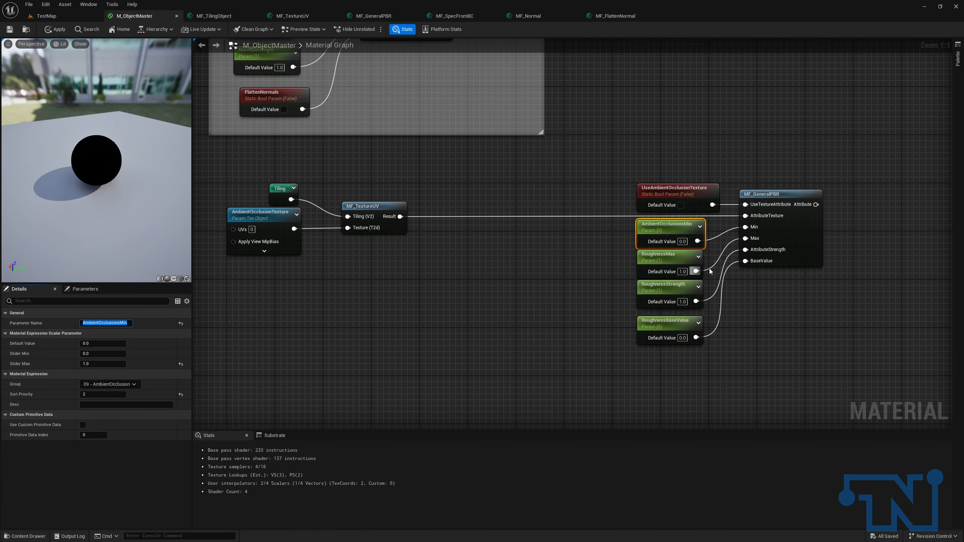
Rename the copied RoughnessMax parameter as AmbientOcclusionMax and assign it to the 09 - AmbientOcclusion group.
left_click(668, 262)
left_click_drag(103, 323, 83, 323)
key("ctrl+v")
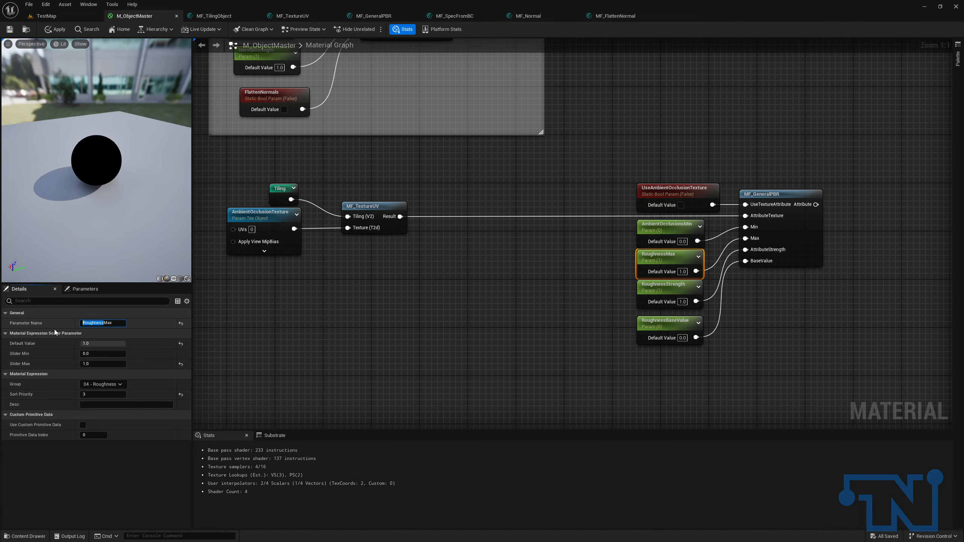
left_click(121, 384)
left_click(114, 426)
Rename the copied RoughnessStrength parameter as AmbientOcclusionStrength and assign it to the 09 - AmbientOcclusion group.
left_click(669, 287)
left_click(120, 385)
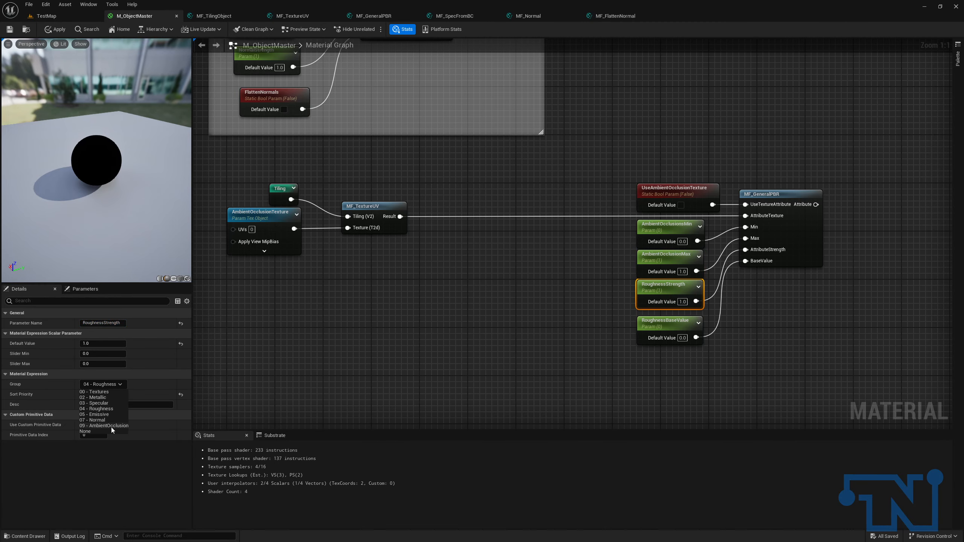
left_click_drag(99, 323, 83, 323)
key("ctrl+v")
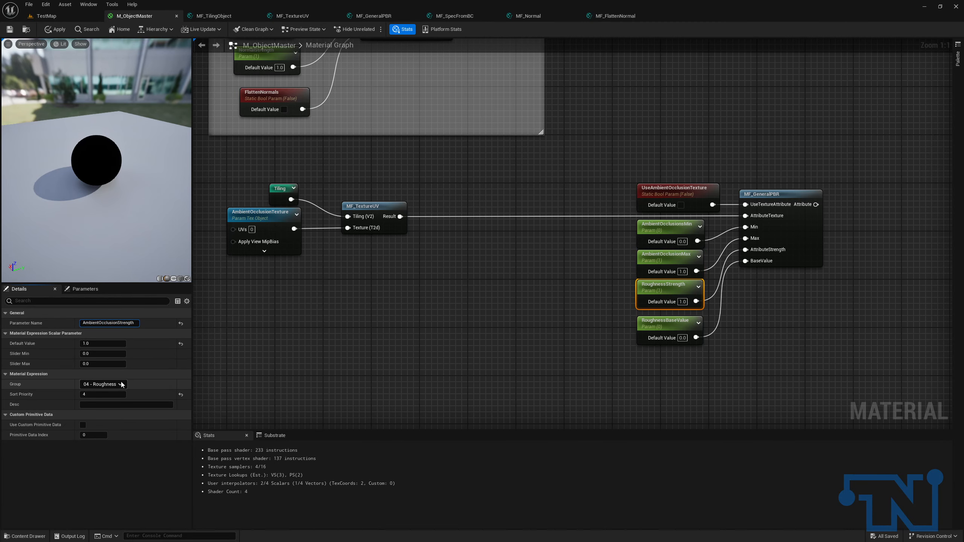
left_click(120, 385)
left_click(113, 430)
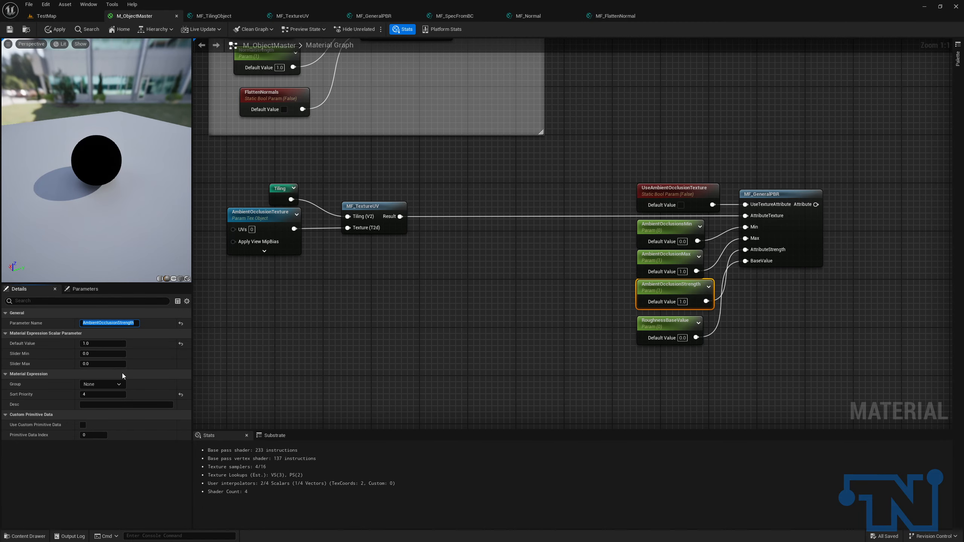
left_click(119, 384)
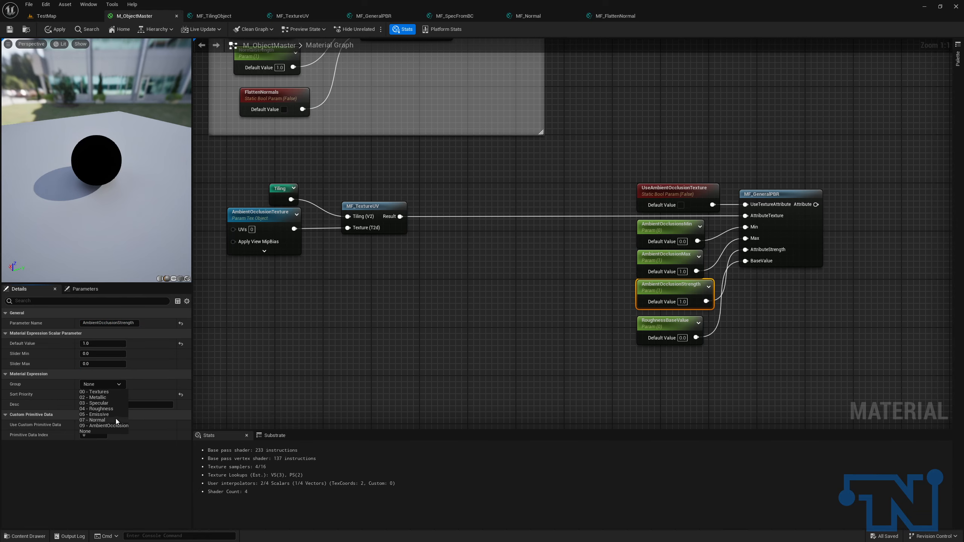
left_click(119, 418)
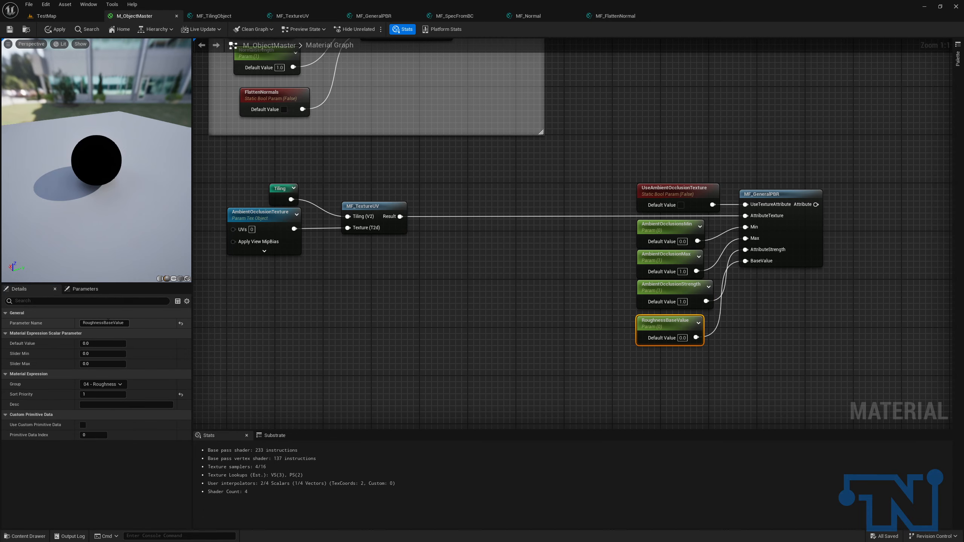
Rename the copied RoughnessBaseValue parameter as AmbientOcclusionBaseValue and assign it to the 09 - AmbientOcclusion group.
left_click_drag(103, 323, 80, 309)
type("AmbientOcclusion")
left_click(120, 384)
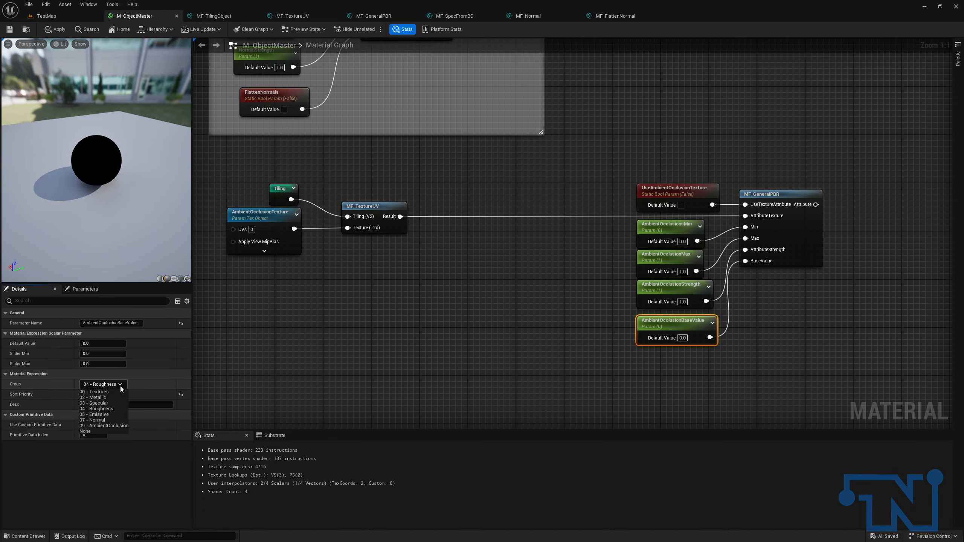
left_click(103, 425)
Add a named reroute declaration called BaseAO to the Attribute output of the ambient occlusion MF_GeneralPBR node.
right_click_drag(486, 291, 327, 301)
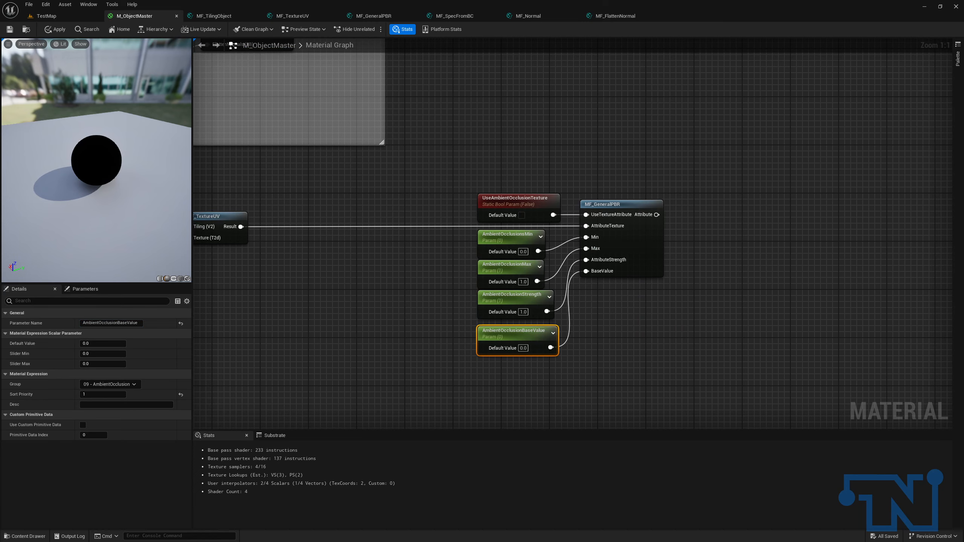
left_click_drag(657, 215, 703, 216)
type("BaseAO")
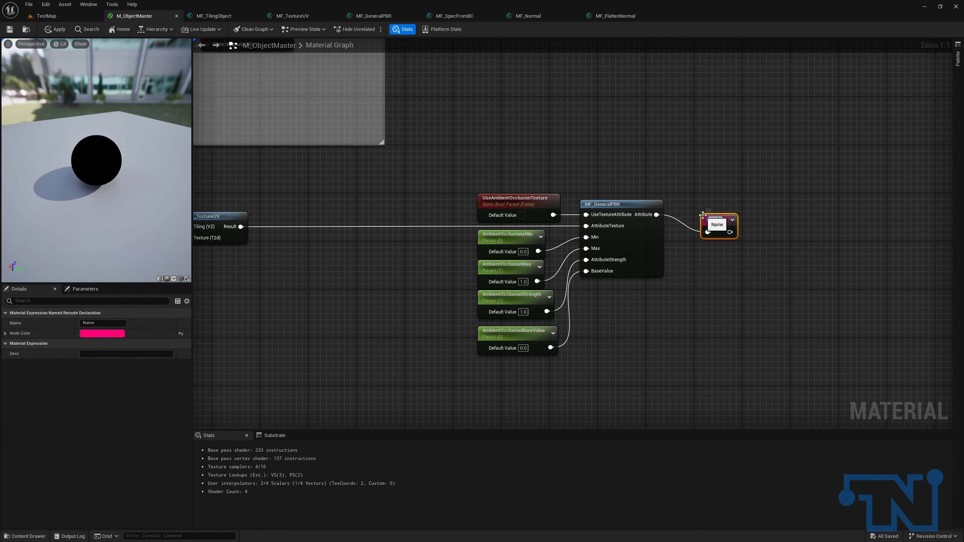
key("Return")
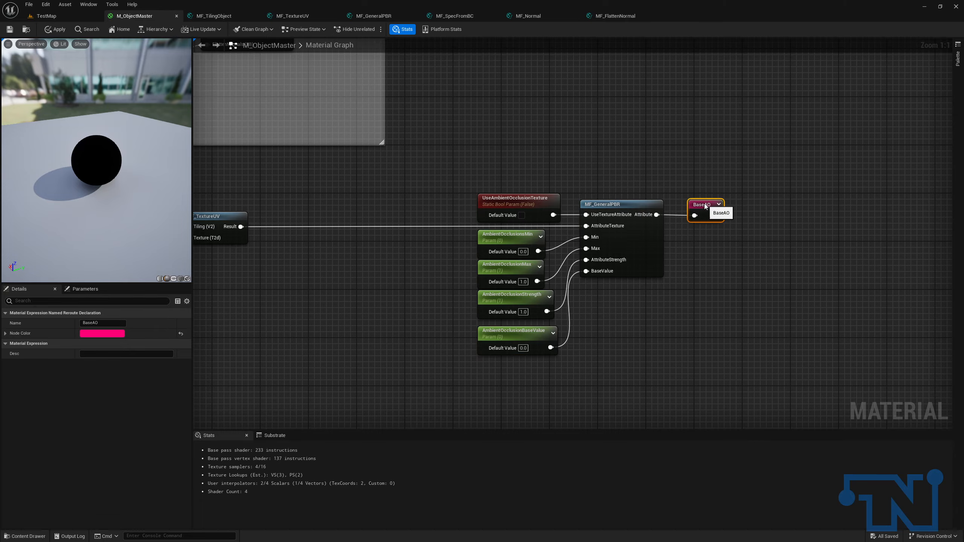
Connect a BaseAO reroute to the material output's Ambient Occlusion input, align it below BaseNormal, and save the material.
scroll(701, 269, "down", 7)
right_click_drag(701, 269, 497, 428)
scroll(589, 206, "up", 6)
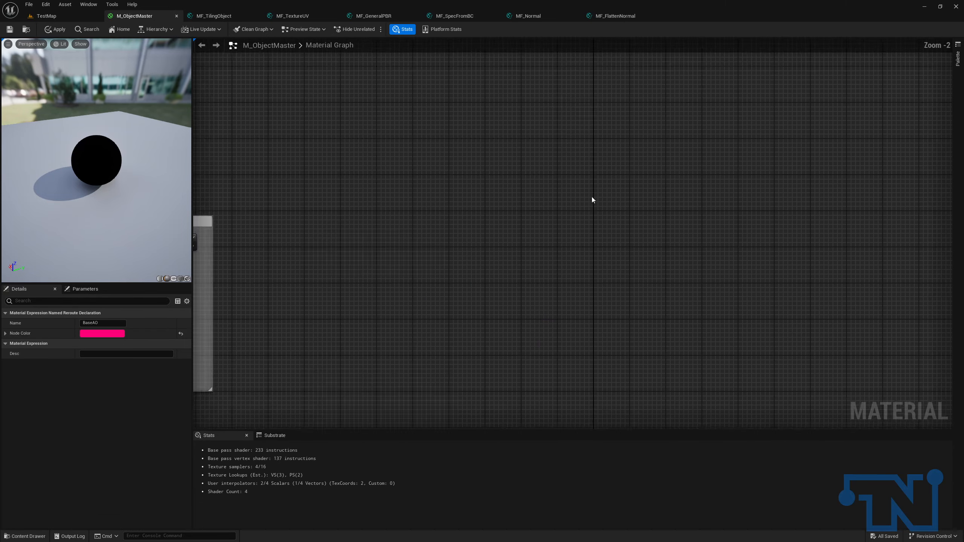
right_click_drag(589, 207, 583, 380)
left_click_drag(592, 207, 506, 258)
type("base")
key("Return")
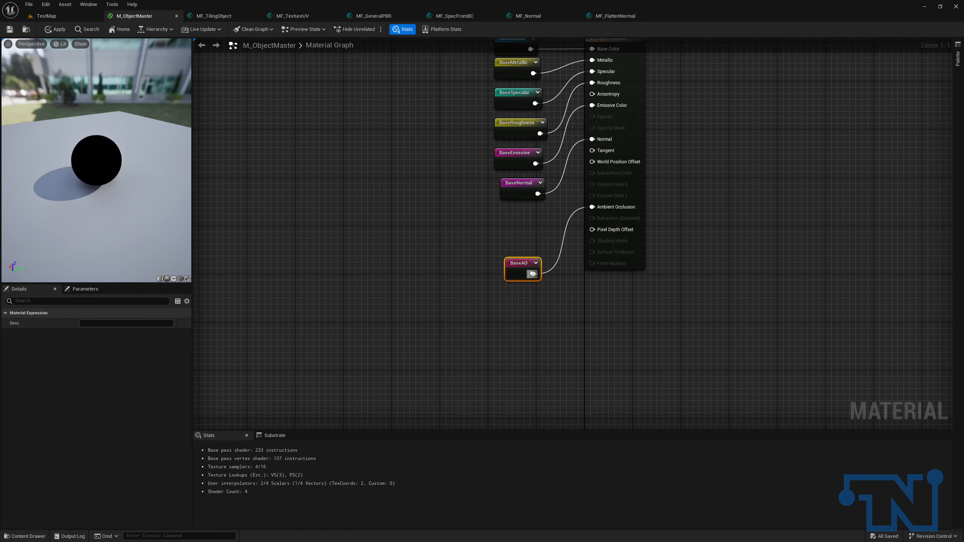
left_click(10, 29)
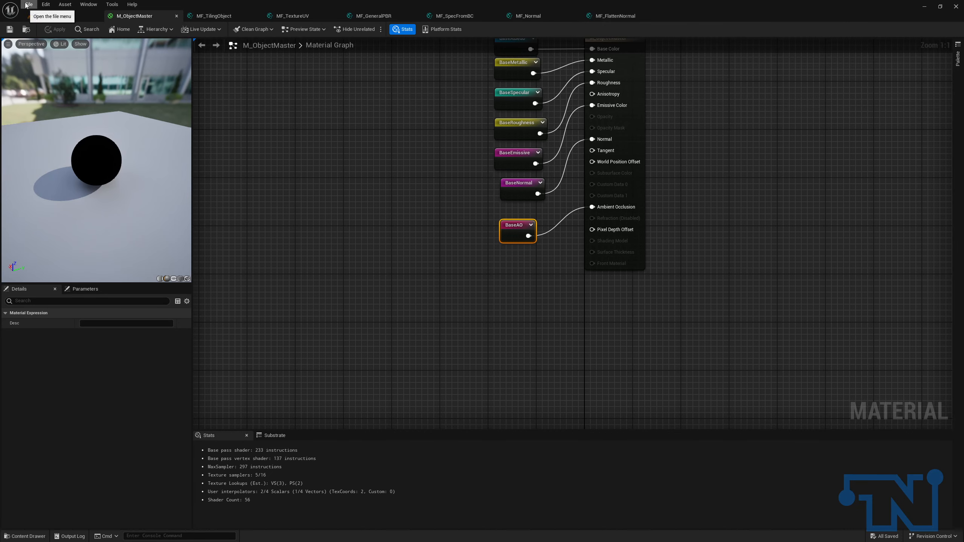
Return to the TestMap level and create a folder named Instances inside Tutorials/Materials.
left_click(53, 17)
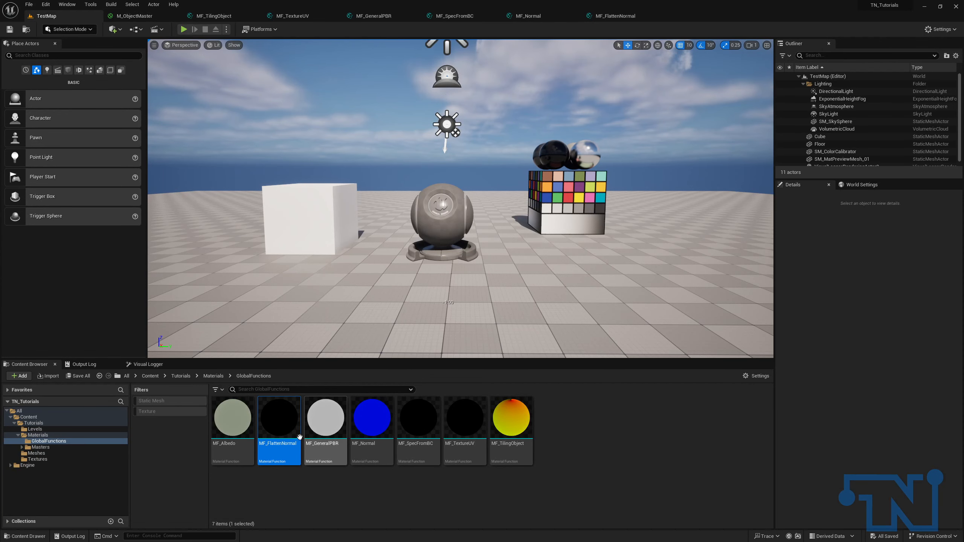
left_click(213, 375)
right_click(340, 431)
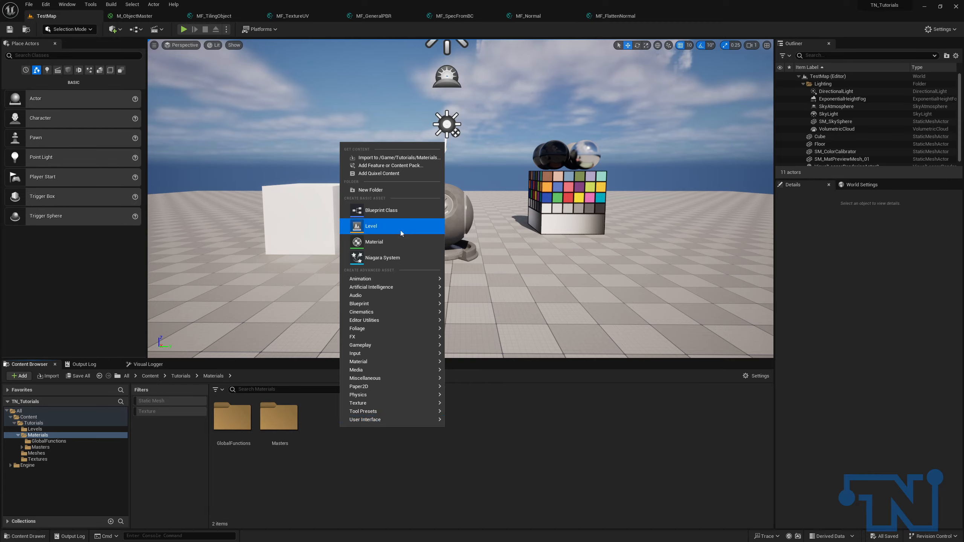
left_click(397, 191)
type("Instance")
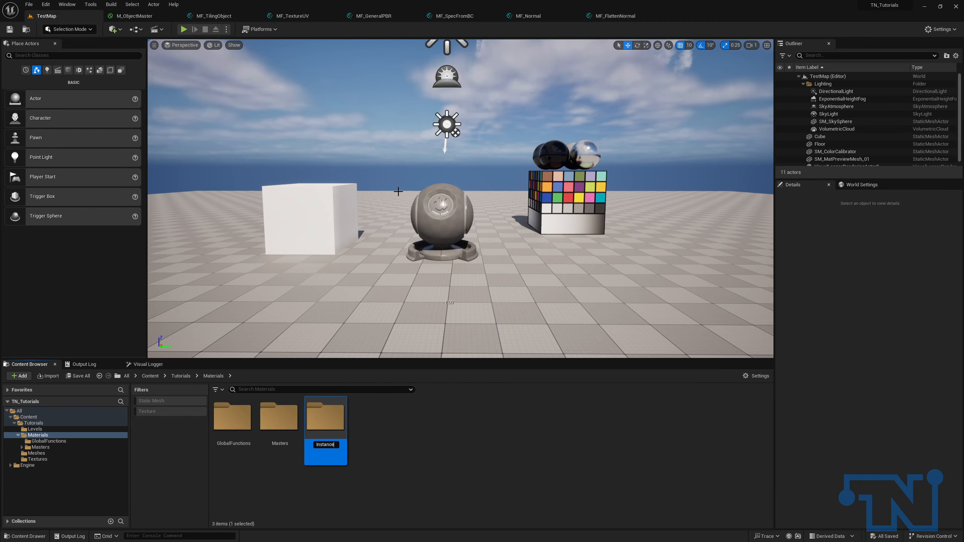
type("s")
key("Return")
Create a material instance from M_ObjectMaster in the Masters/Opaque folder and name it M_MetalPlate_NonCP.
left_click(57, 454)
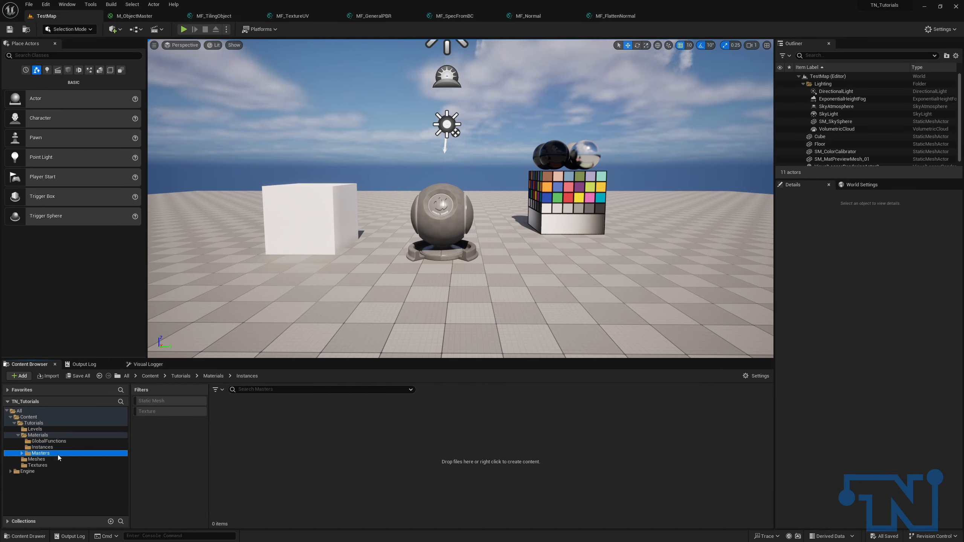
double_click(233, 418)
right_click(240, 421)
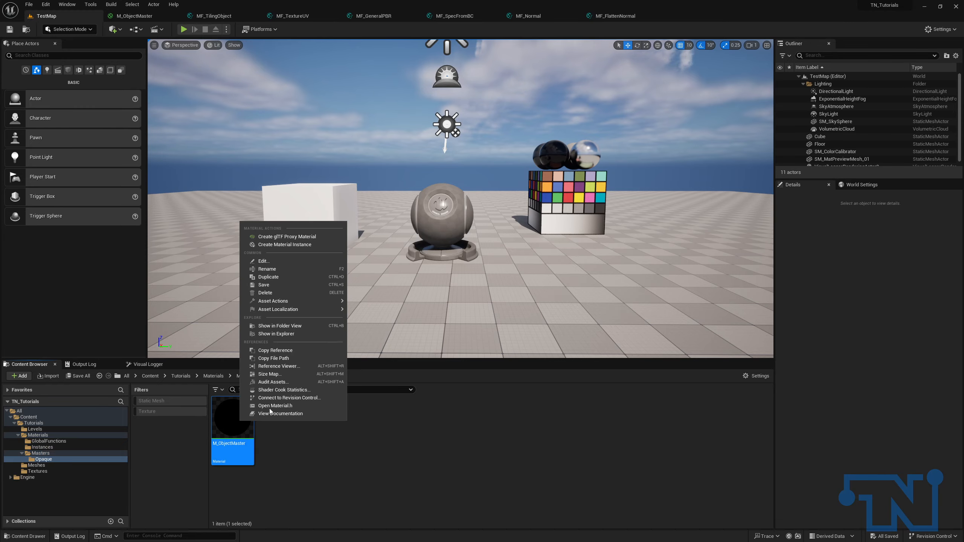
left_click(318, 246)
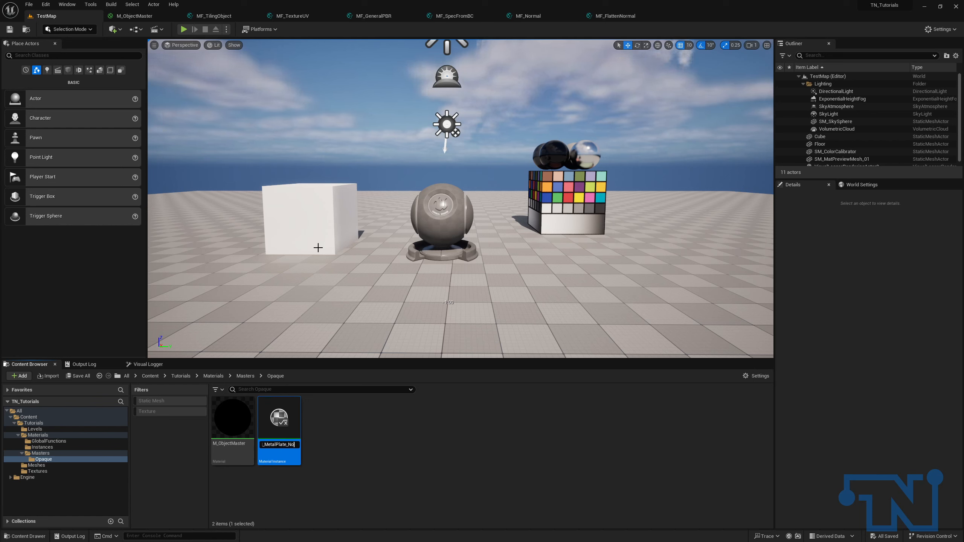
type("M_MetalPlate_NonCP")
key("Return")
Copy M_MetalPlate_NonCP into the Instances folder and delete the original from Masters/Opaque.
left_click_drag(247, 446, 68, 449)
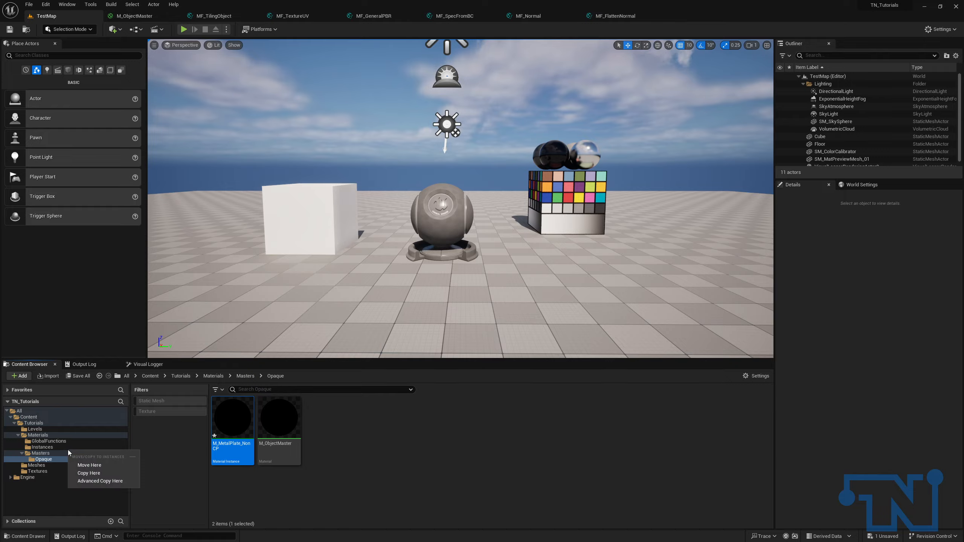
left_click(91, 473)
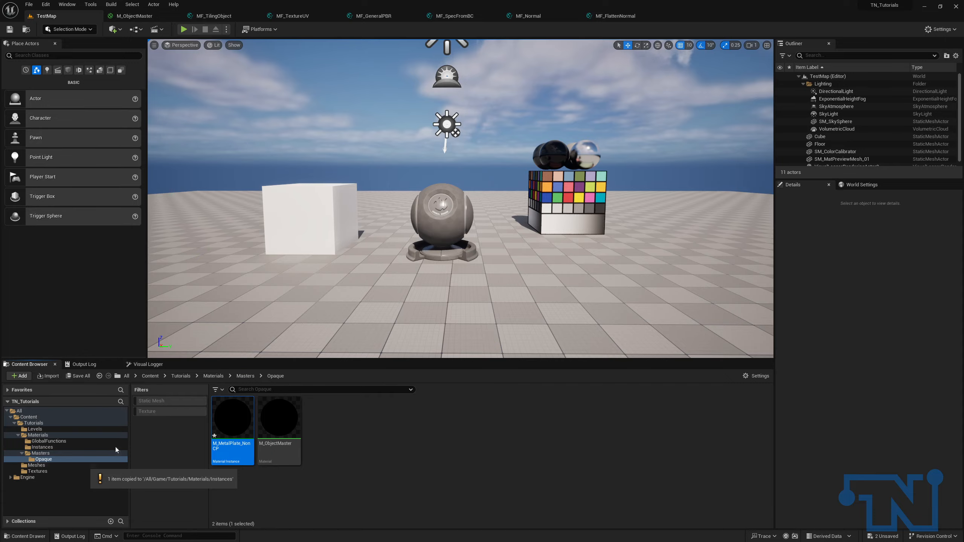
left_click(56, 448)
left_click(55, 459)
left_click(221, 419)
key("Delete")
left_click(422, 397)
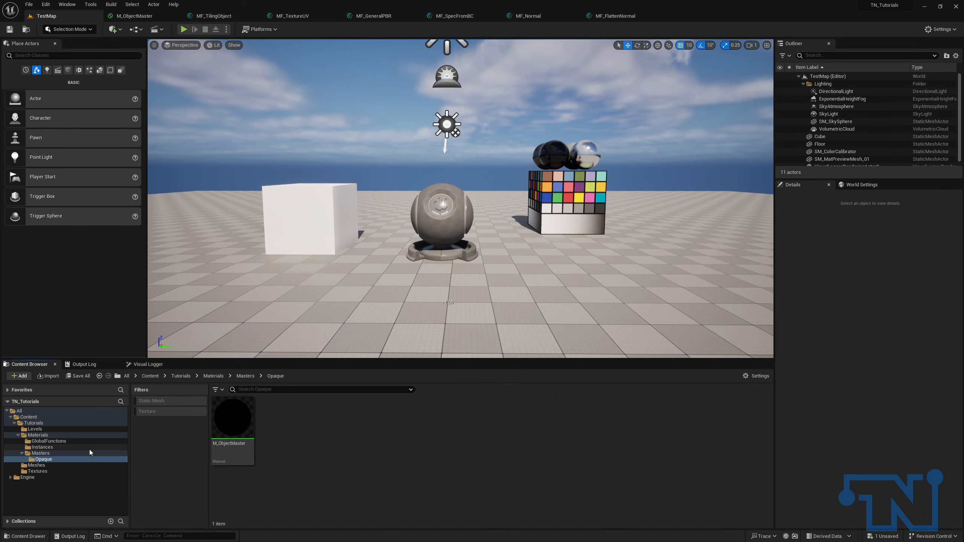
Open M_MetalPlate_NonCP from Instances, and in M_ObjectMaster turn on the UseRoughnessTexture default value and save the material.
left_click(89, 448)
double_click(232, 418)
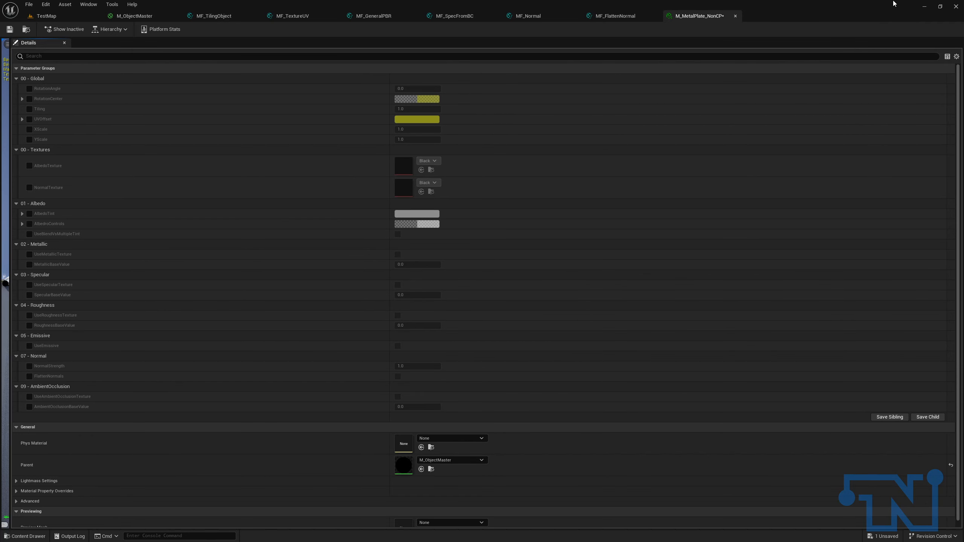
left_click(151, 16)
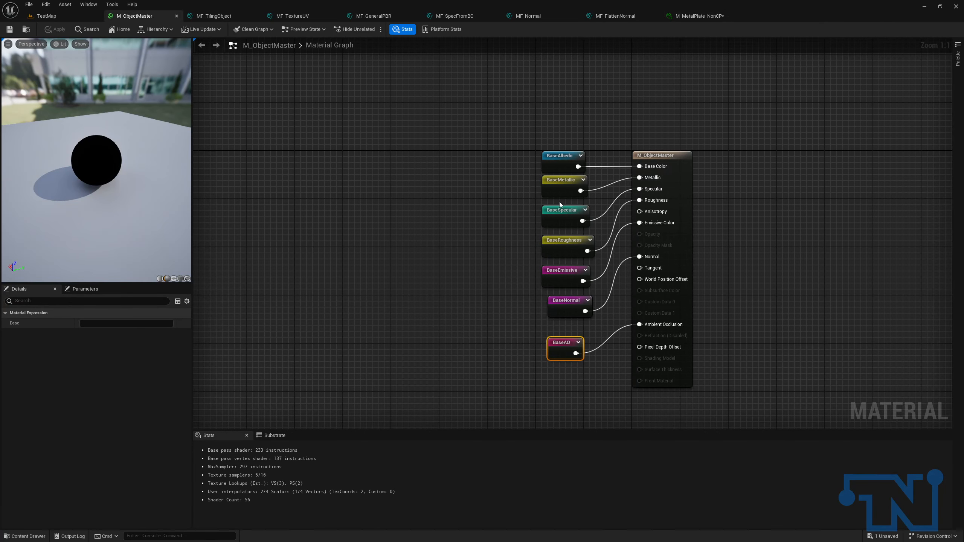
double_click(568, 243)
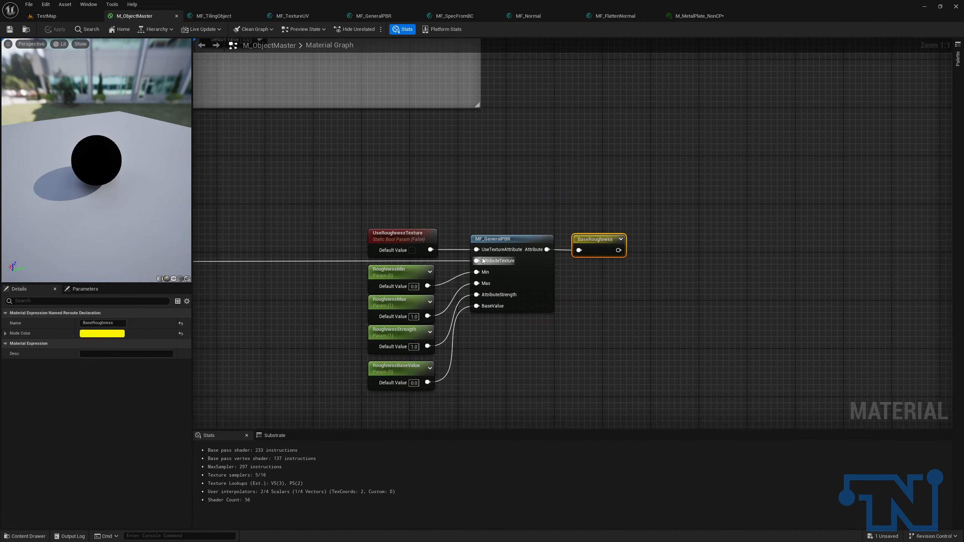
left_click(535, 242)
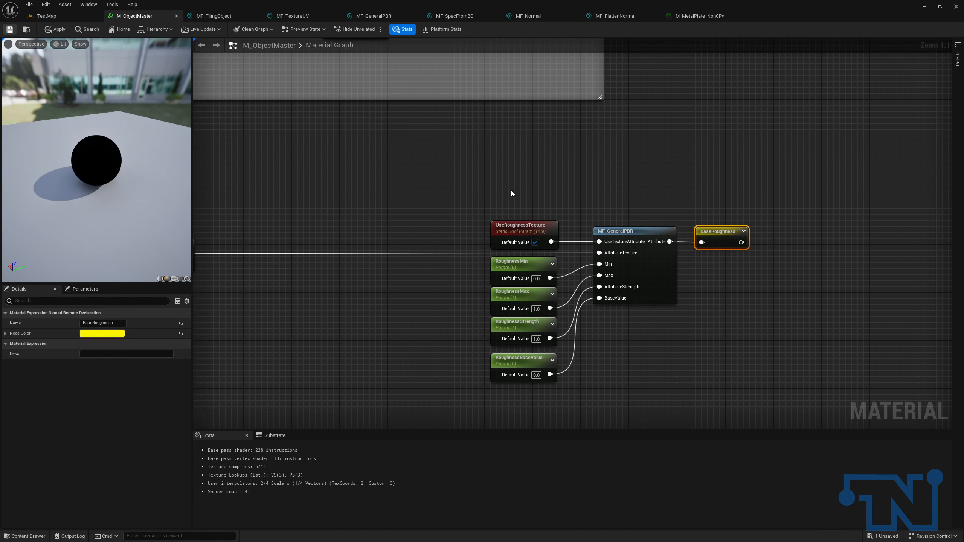
Enable the AlbedoTexture, NormalTexture and RoughnessTexture overrides in M_MetalPlate_NonCP and widen its preview viewport.
left_click(696, 15)
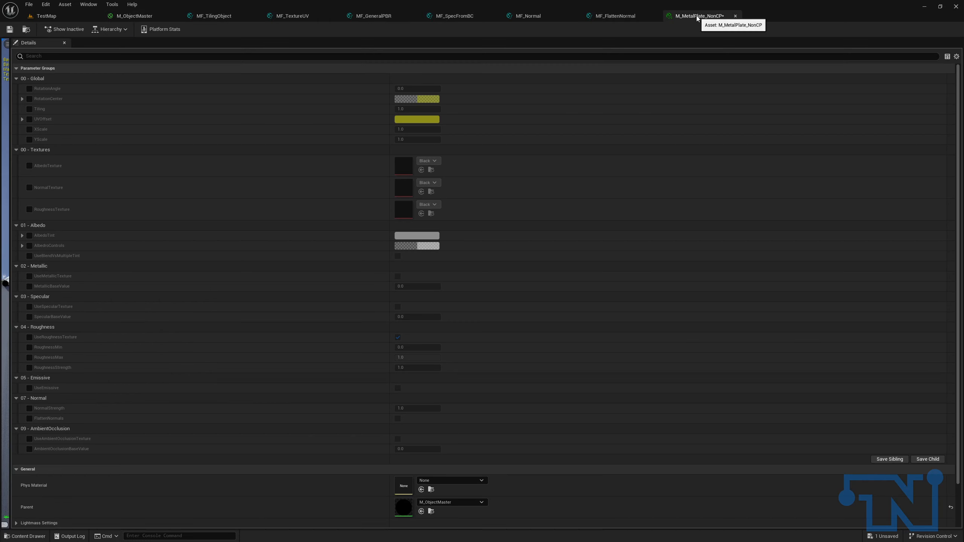
left_click(29, 166)
left_click(29, 188)
left_click(29, 209)
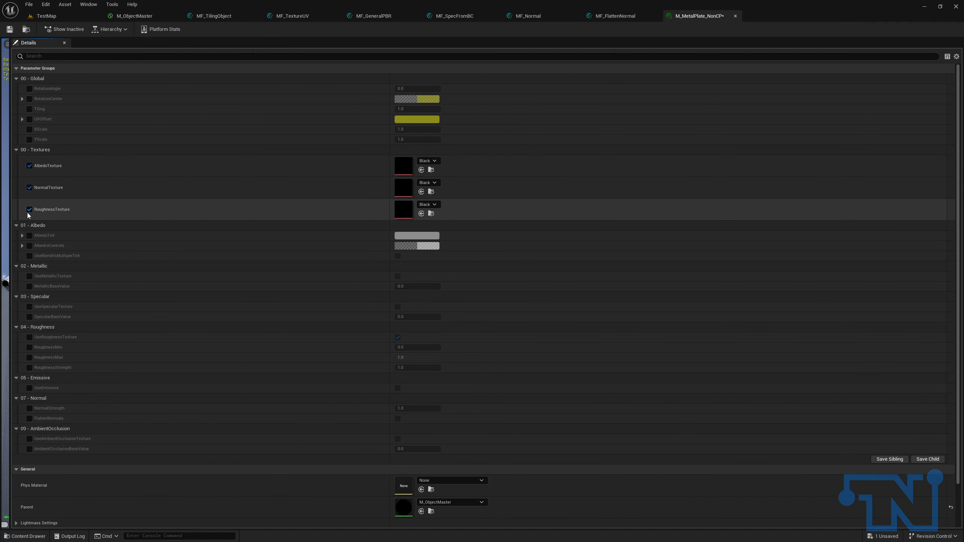
left_click_drag(9, 199, 207, 200)
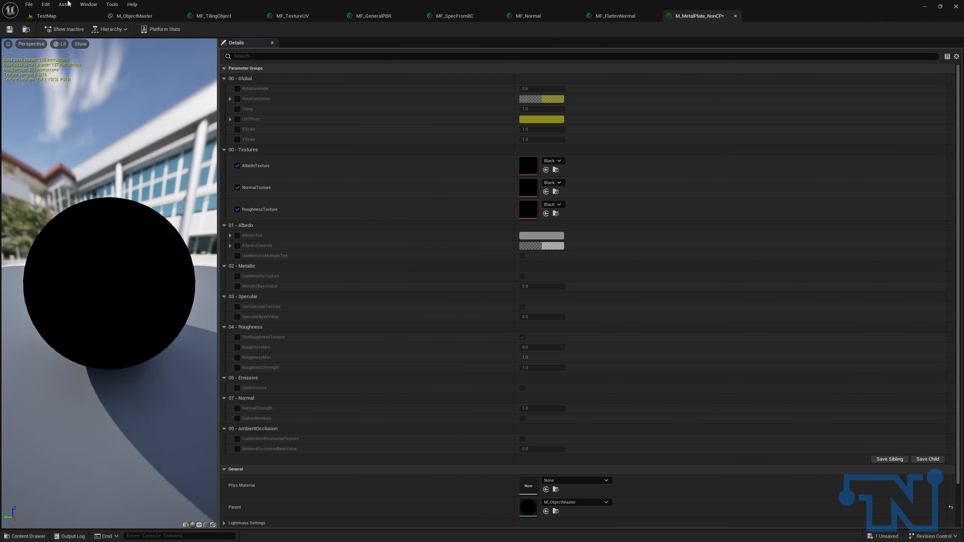
Assign the T_MetalPlate_D texture from the Textures folder to the instance's AlbedoTexture parameter.
left_click(66, 19)
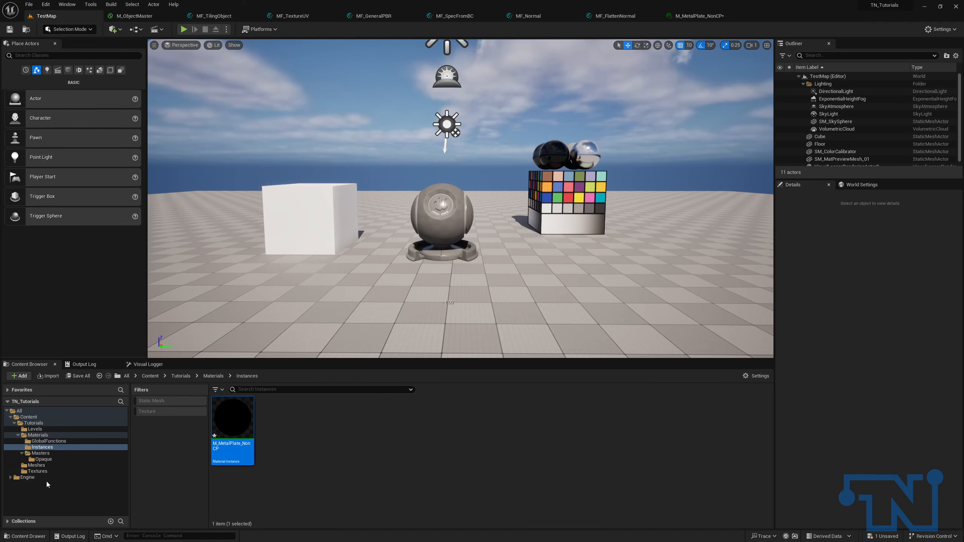
left_click(38, 471)
left_click(280, 422)
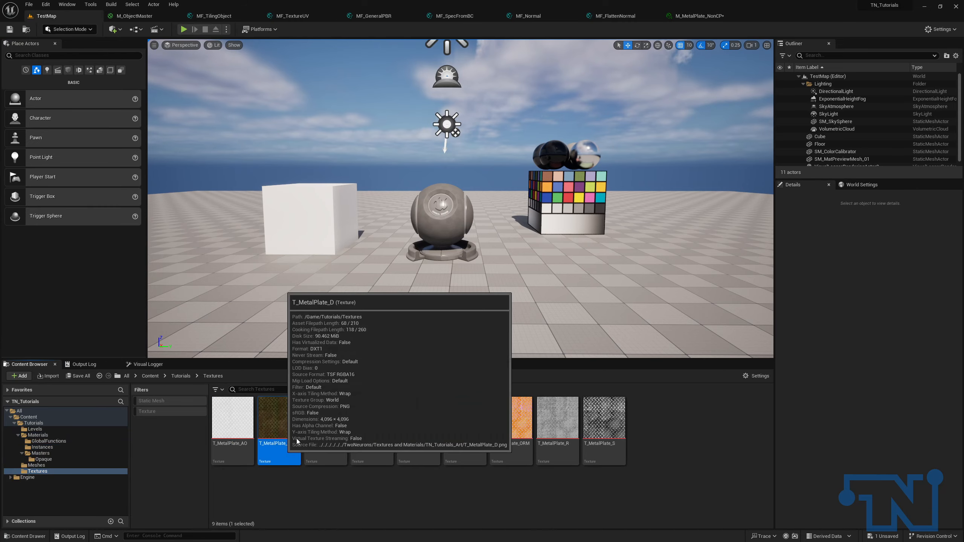
left_click(699, 15)
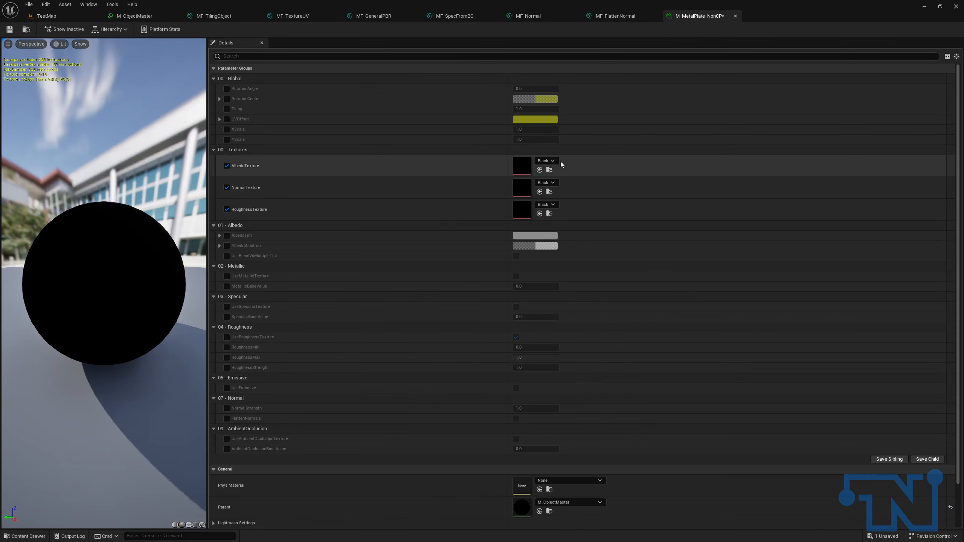
left_click(540, 169)
Assign T_MetalPlate_NM to the instance's NormalTexture parameter and inspect the bumps on the preview sphere.
left_click(51, 20)
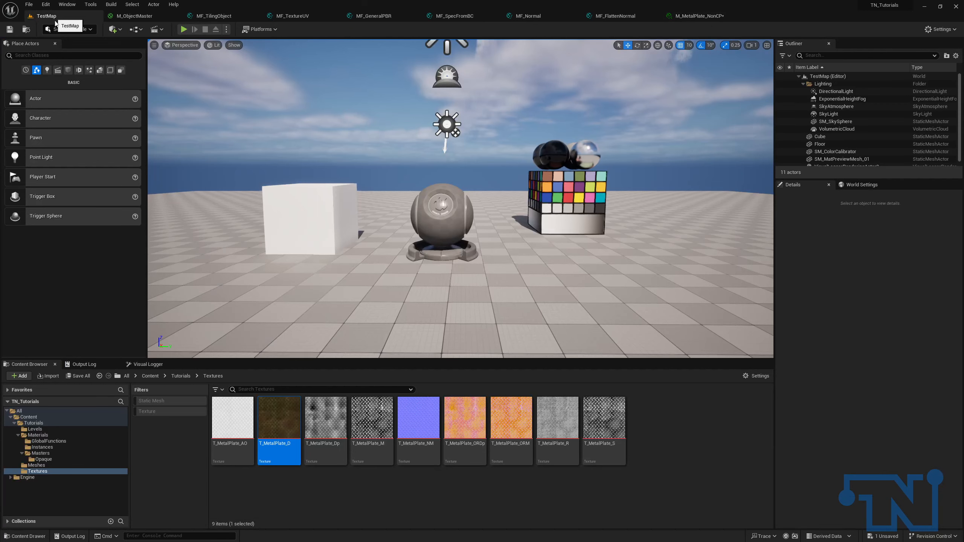
left_click(419, 418)
left_click(727, 17)
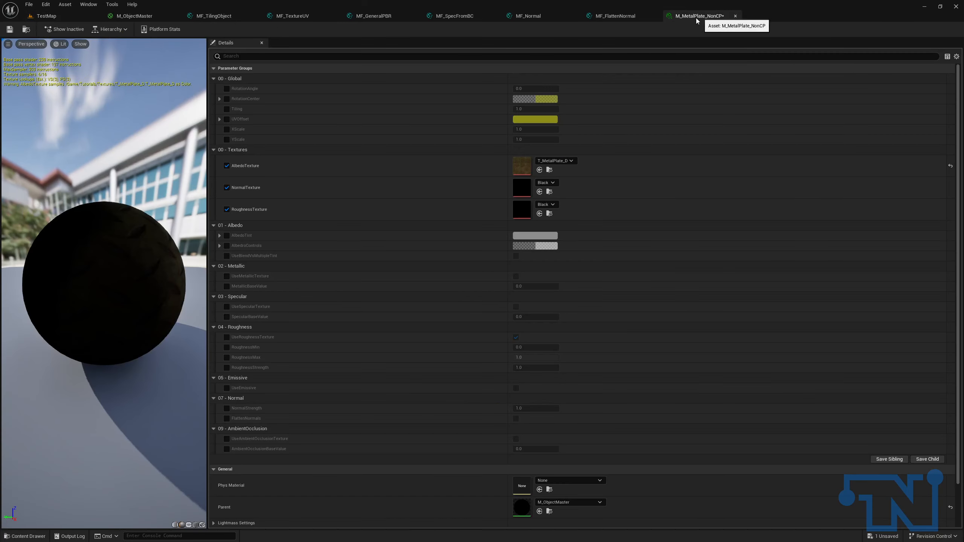
left_click(539, 192)
left_click_drag(103, 283, 64, 209)
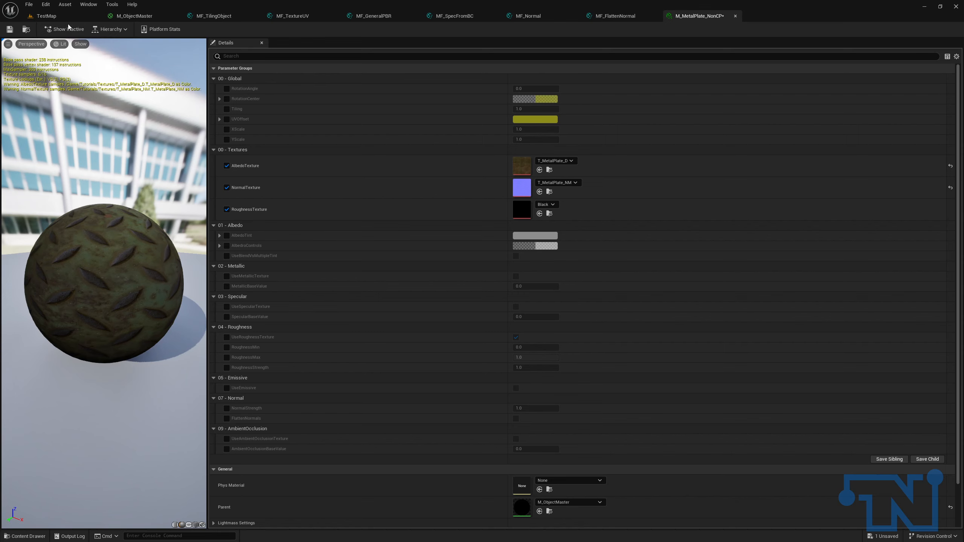
Assign the T_MetalPlate_R texture to the instance's RoughnessTexture parameter.
left_click(57, 15)
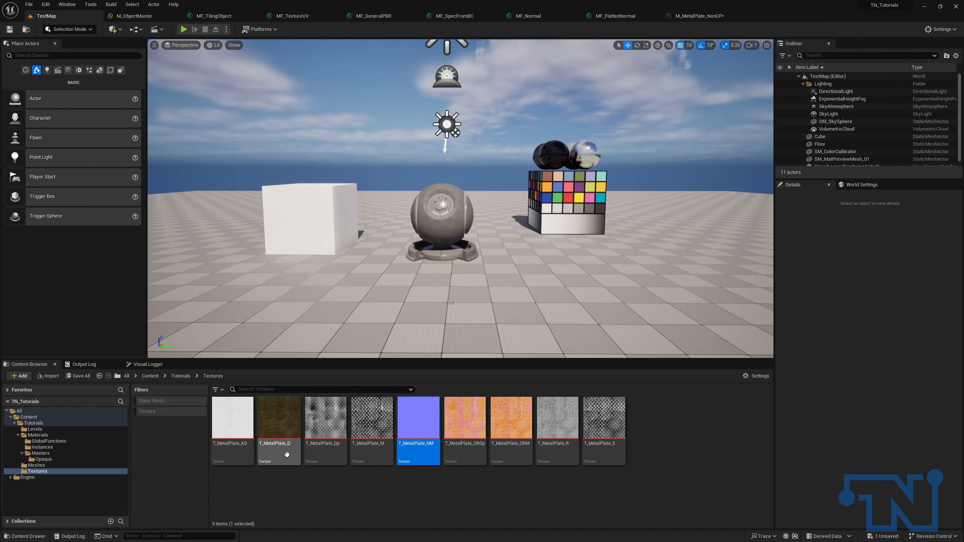
left_click(579, 450)
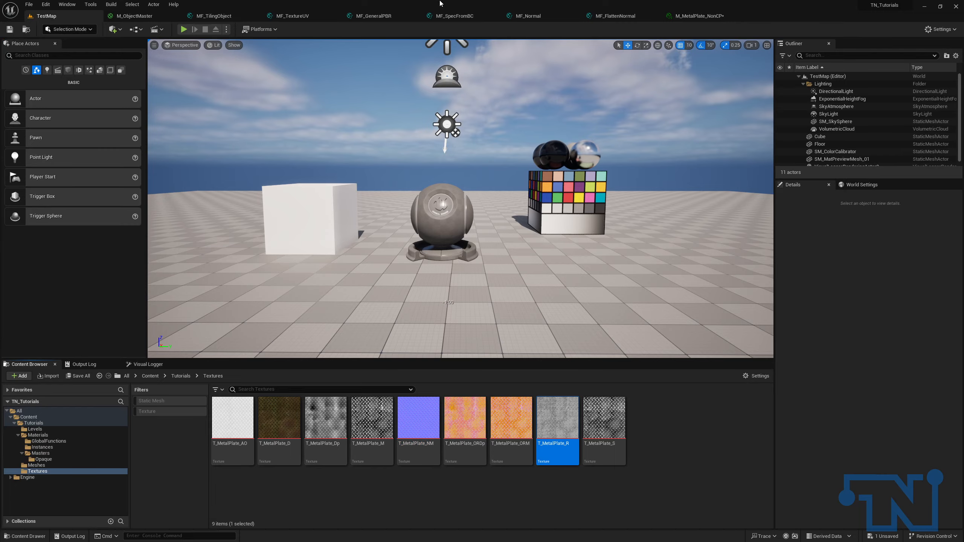
left_click(700, 16)
left_click(540, 213)
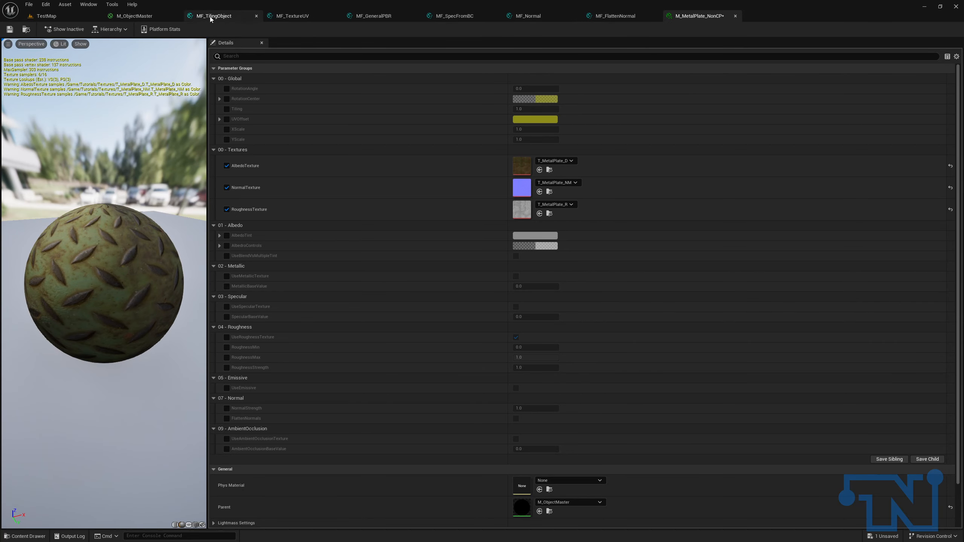
Widen the 07 - Normal comment box in M_ObjectMaster and move the BaseNormal reroute away from MF_Normal to make room.
left_click(134, 15)
right_click_drag(355, 213, 613, 0)
scroll(732, 67, "down", 4)
scroll(556, 226, "up", 4)
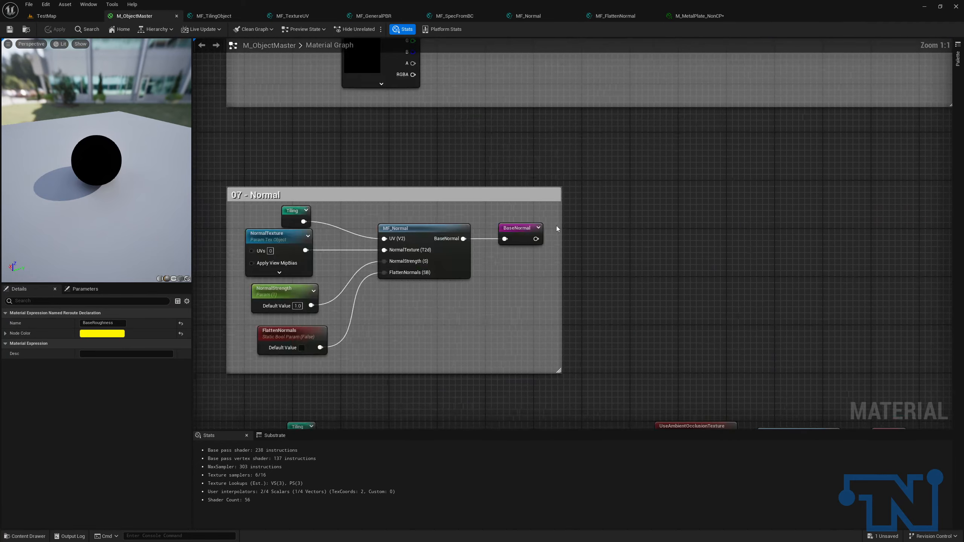
right_click_drag(556, 226, 557, 172)
left_click_drag(586, 179, 828, 180)
left_click_drag(537, 179, 761, 181)
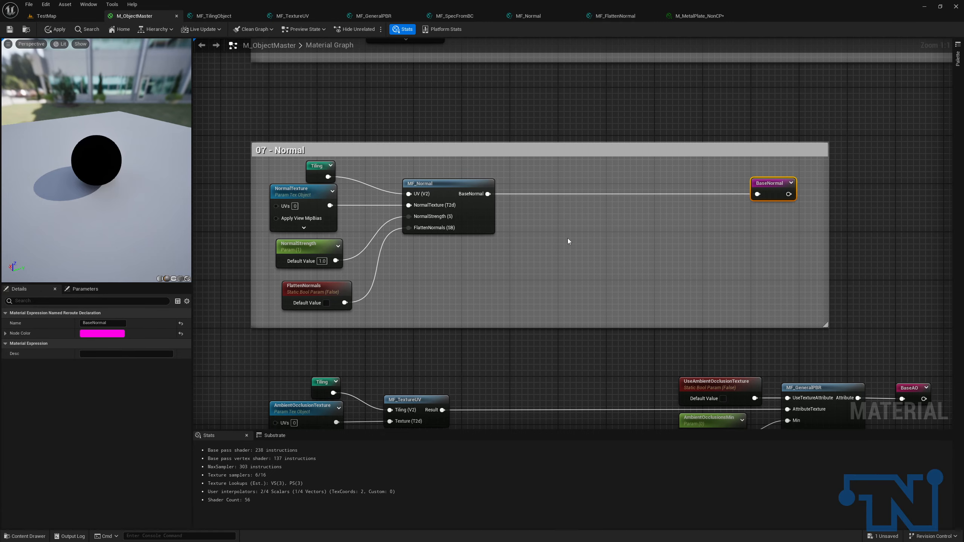
Add a StaticSwitchParameter node named bInverseNormal between MF_Normal and the BaseNormal reroute.
right_click(581, 234)
type("static s")
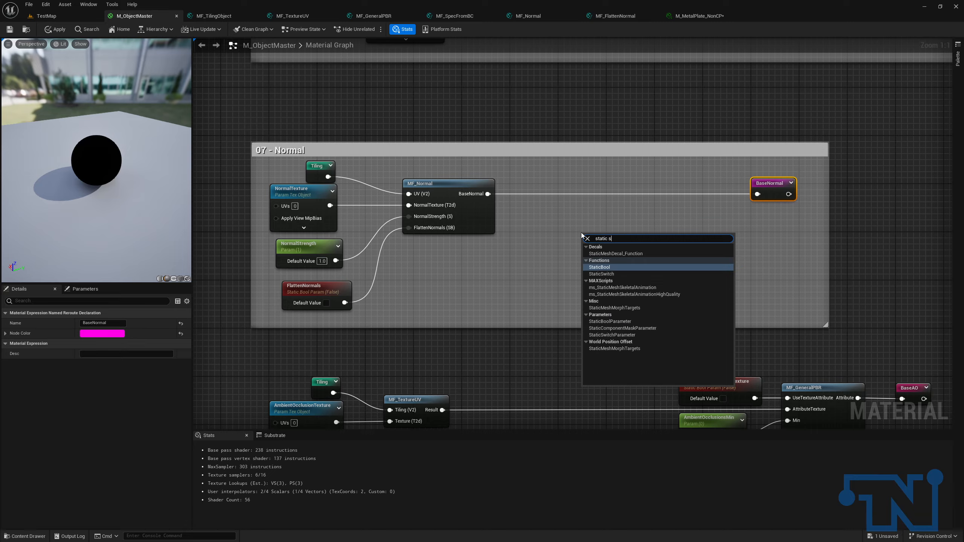
key("Down")
key("Down")
key("Down")
key("Down")
key("Down")
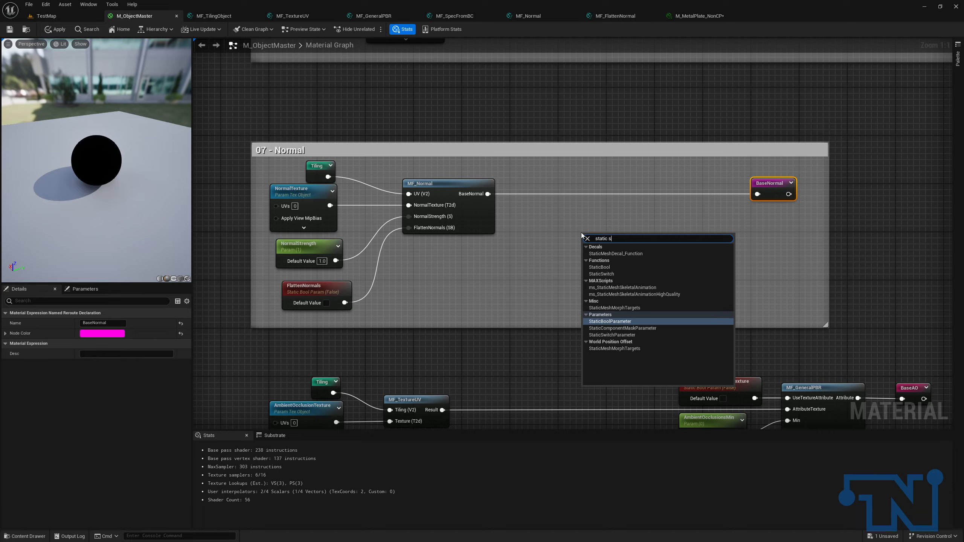
key("Down")
key("Down")
key("Return")
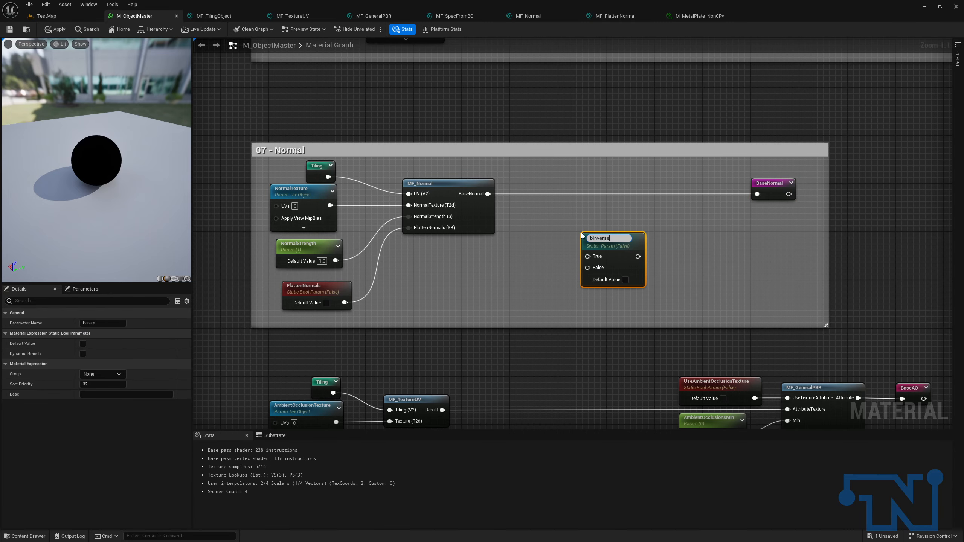
type("bInverseNormal")
key("Return")
Connect MF_Normal's output to the False input of bInverseNormal and disconnect it from the BaseNormal reroute.
left_click_drag(488, 193, 653, 227)
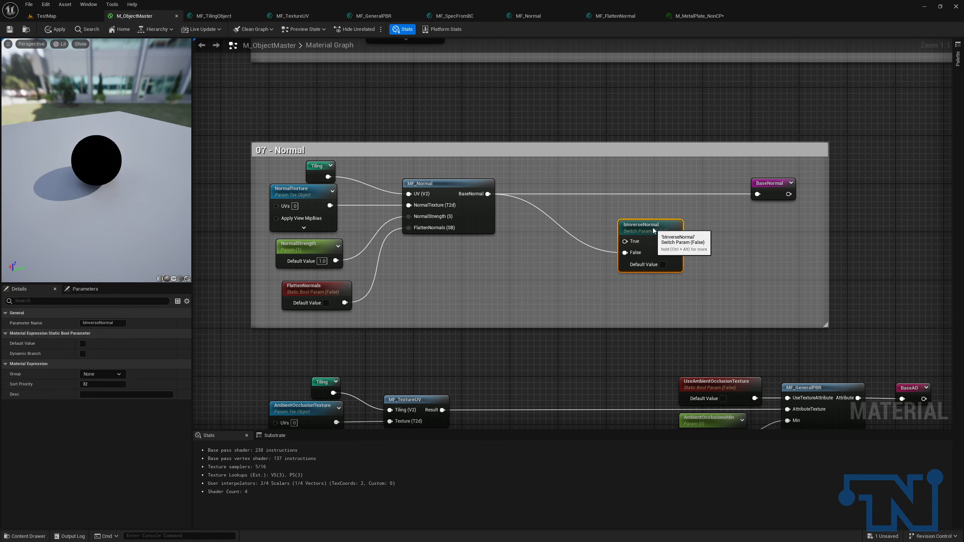
left_click(760, 193, "alt")
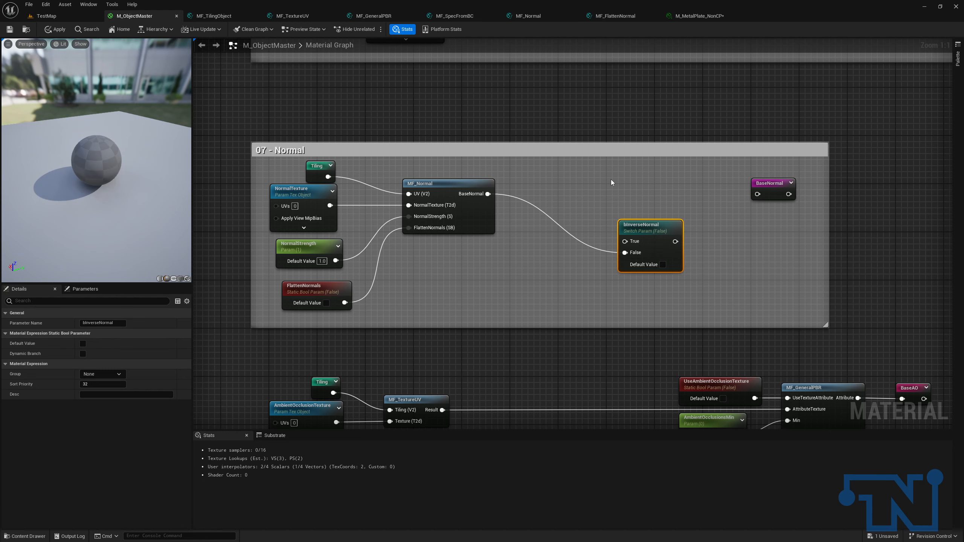
left_click(611, 179)
Add a reroute point on MF_Normal's output wire and branch it into a new 1-x node.
double_click(513, 196)
left_click_drag(514, 195, 561, 183)
type("1-x")
key("Return")
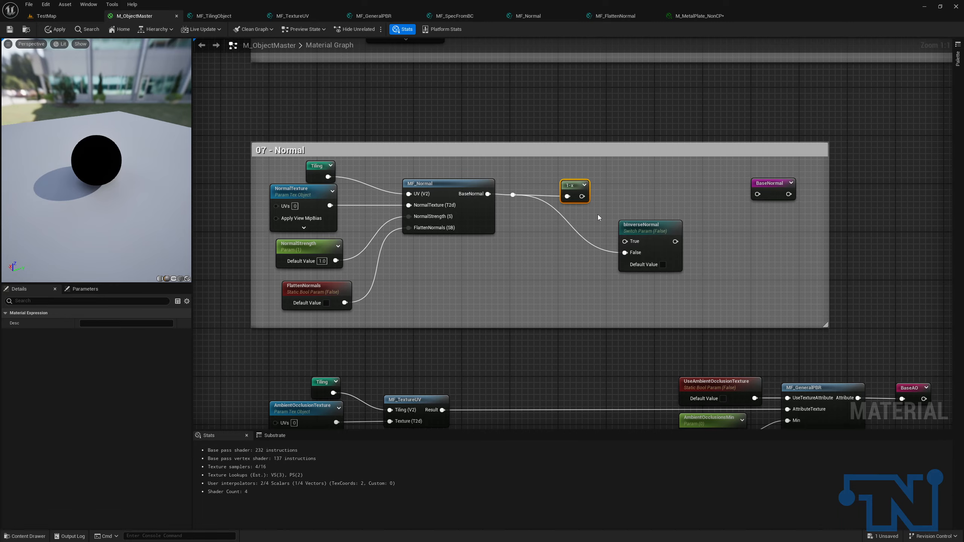
Wire the 1-x node through bInverseNormal's True input to BaseNormal and add a reroute point on the False wire.
left_click_drag(582, 195, 757, 194)
double_click(601, 210)
left_click_drag(601, 209, 537, 229)
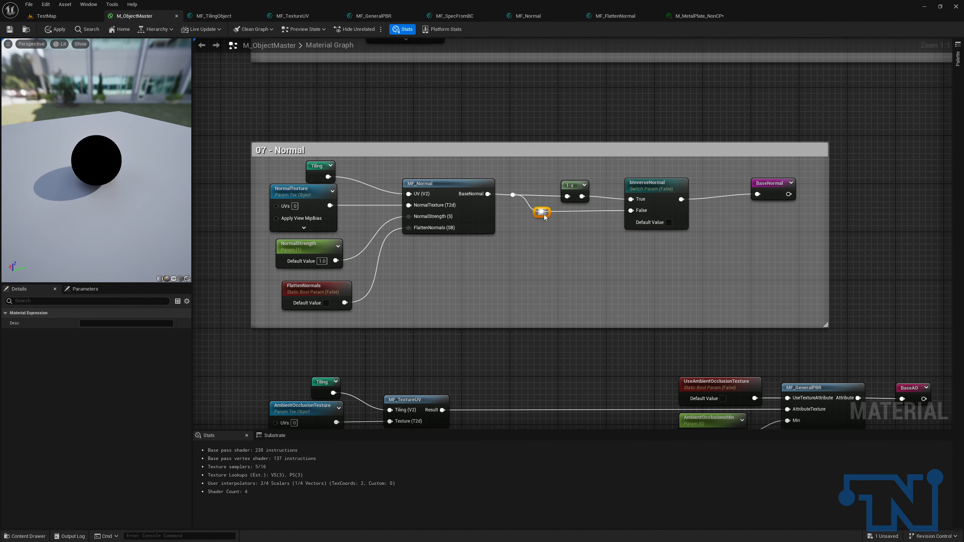
Straighten the connections between the reroute points, the 1-x node, bInverseNormal and BaseNormal.
left_click(307, 194)
left_click(445, 207)
left_click(513, 195)
left_click_drag(514, 170, 786, 198)
key("q")
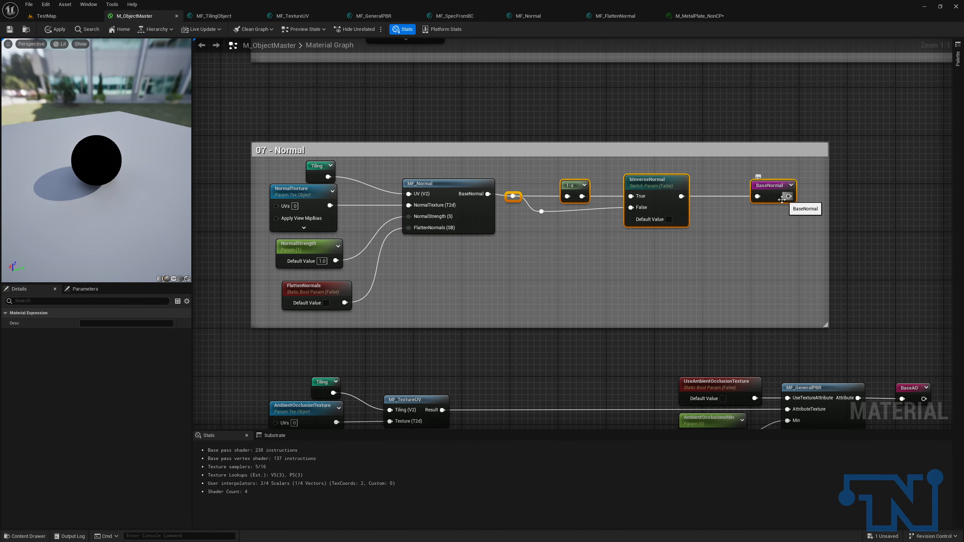
left_click_drag(510, 172, 805, 245)
key("q")
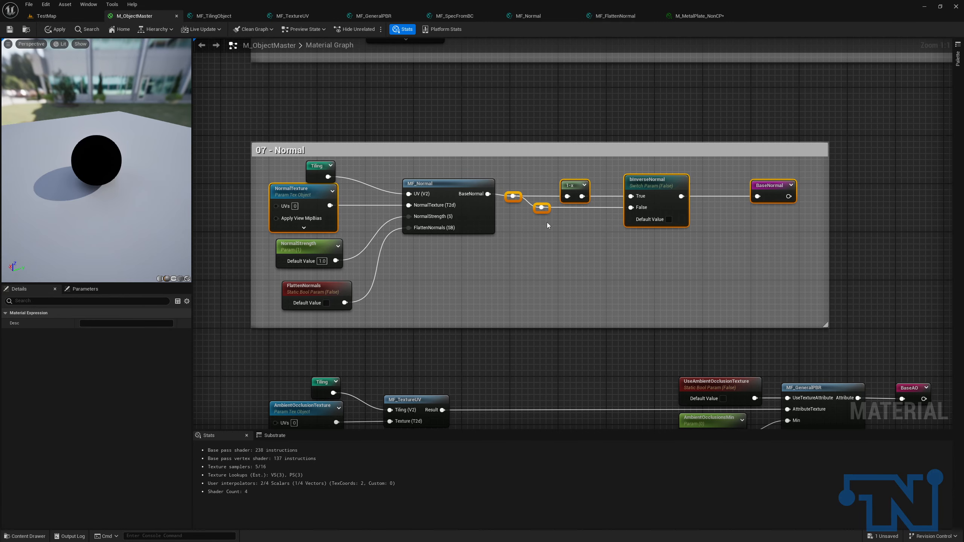
left_click(538, 222)
Apply the M_ObjectMaster changes and inspect the M_MetalPlate_NonCP preview sphere from another angle.
left_click(55, 29)
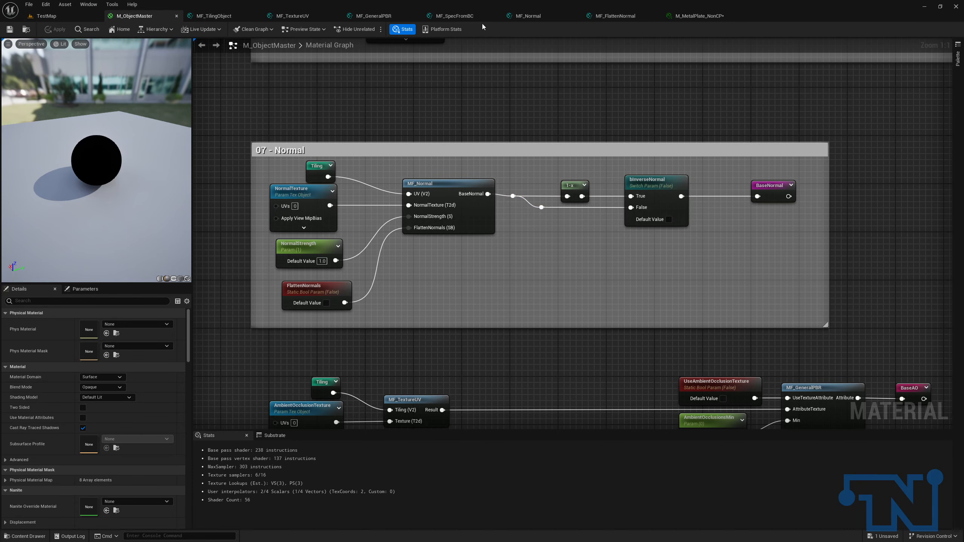
left_click(692, 16)
left_click_drag(177, 203, 144, 186)
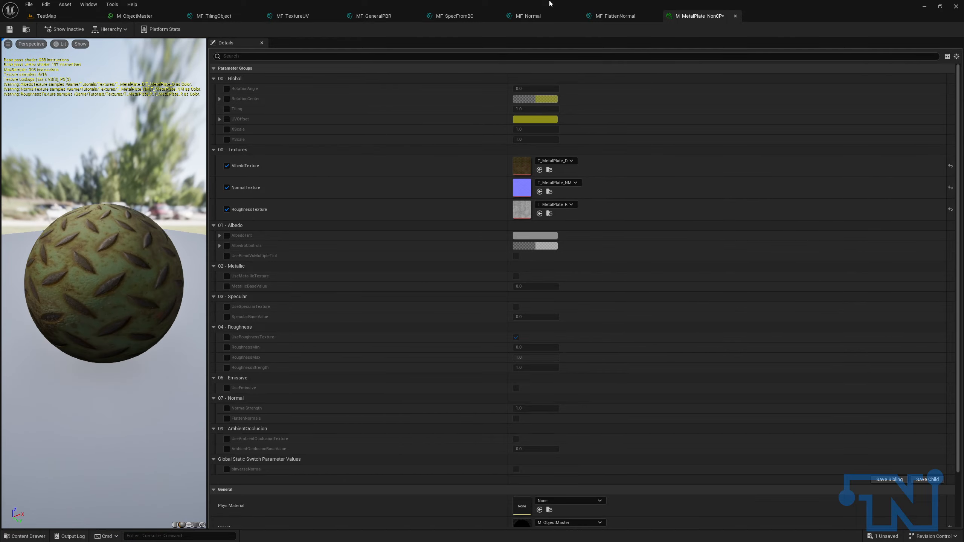
Assign M_ObjectMaster's bInverseNormal switch to the 07 - Normal group with sort priority 10, then apply and save.
left_click(87, 20)
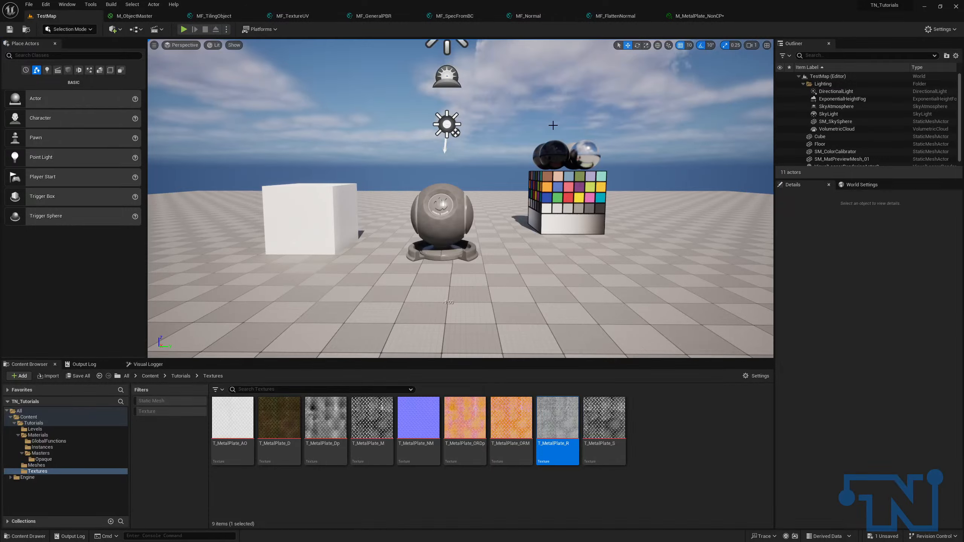
left_click(167, 16)
left_click(659, 182)
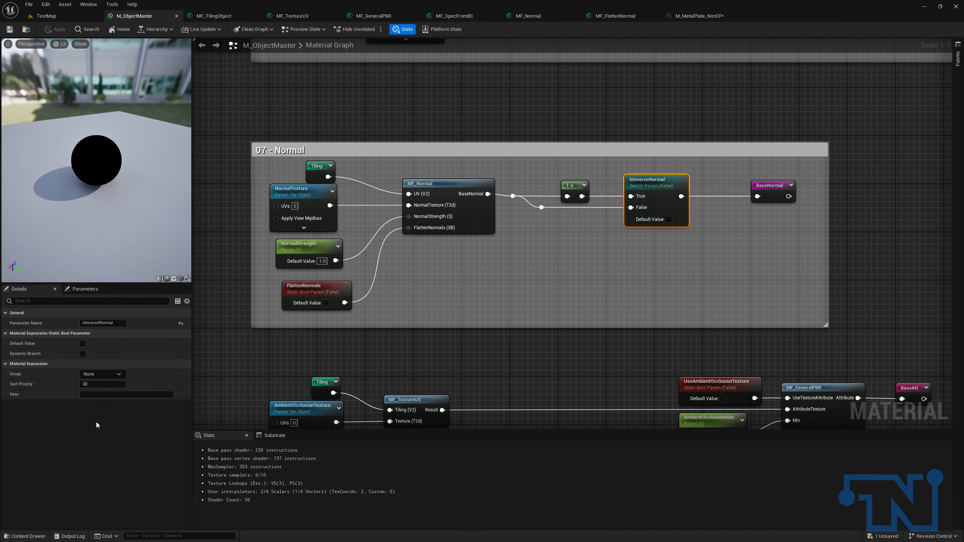
left_click(102, 374)
left_click(109, 410)
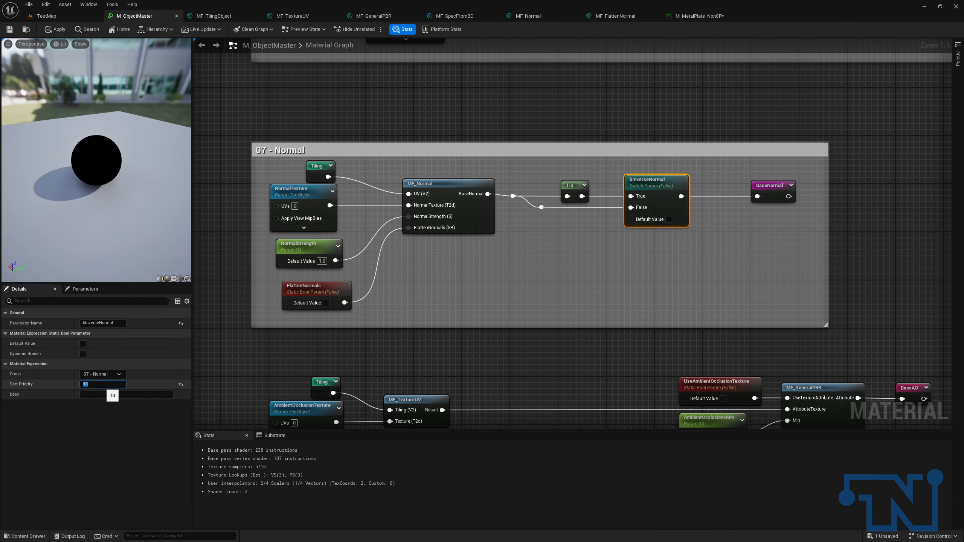
left_click(55, 29)
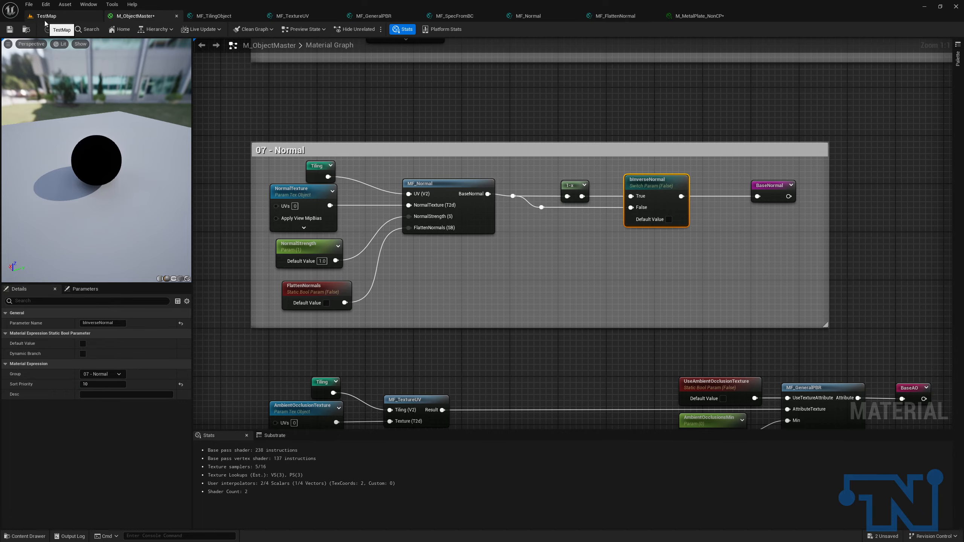
left_click(9, 29)
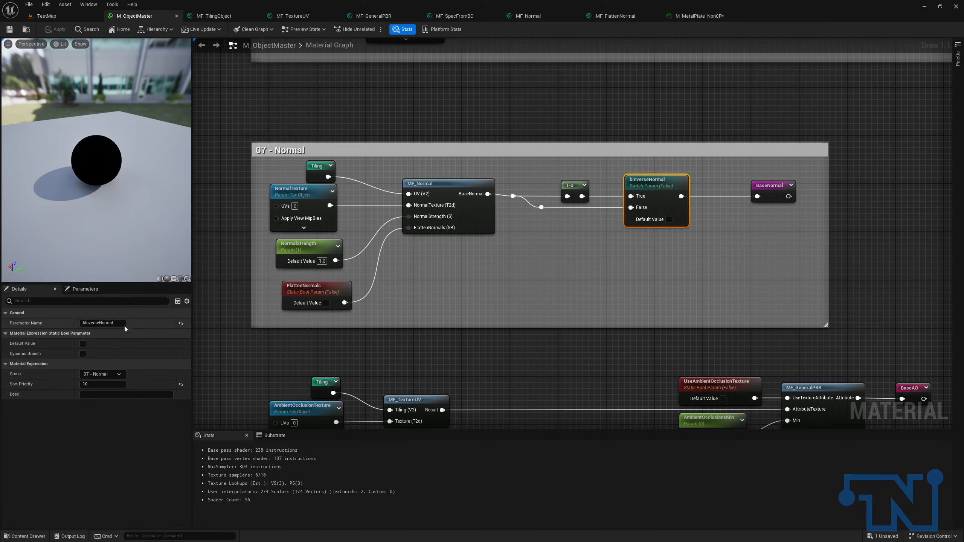
Set bInverseNormal's sort priority to 0, apply and save M_ObjectMaster, and check the parameter order in M_MetalPlate_NonCP.
left_click(98, 383)
type("0")
key("Return")
left_click(56, 30)
left_click(9, 30)
left_click(700, 15)
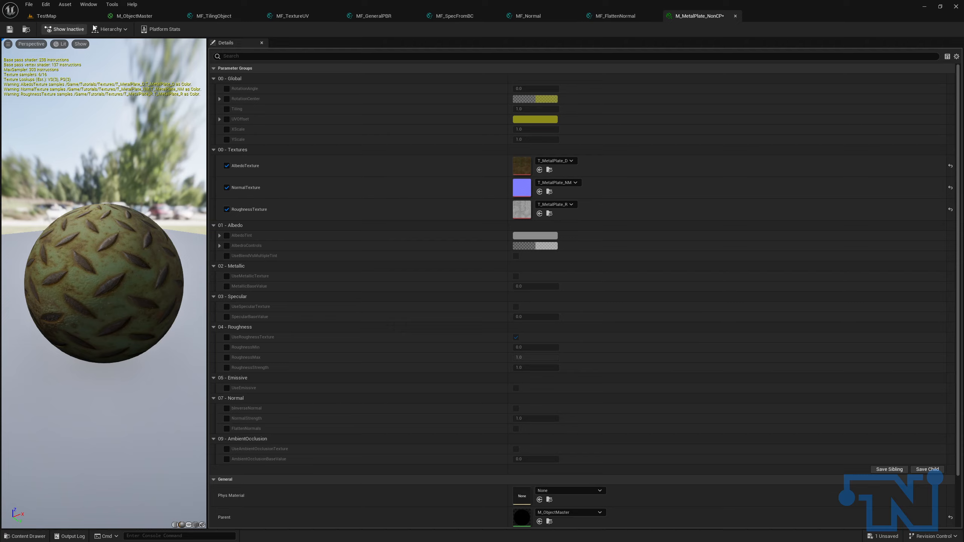
Rename the bInverseNormal switch in M_ObjectMaster to InverseNormal and apply the change.
left_click(78, 20)
left_click(135, 15)
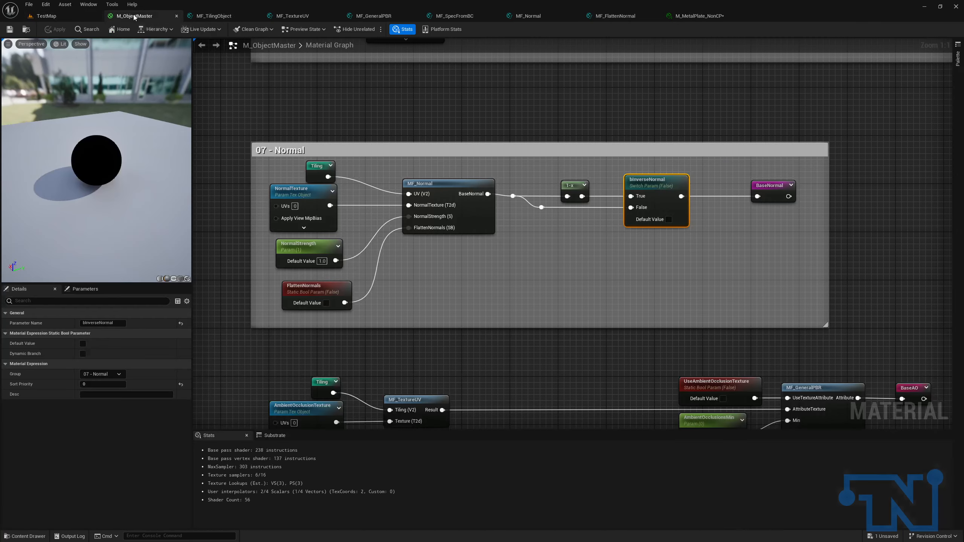
double_click(644, 186)
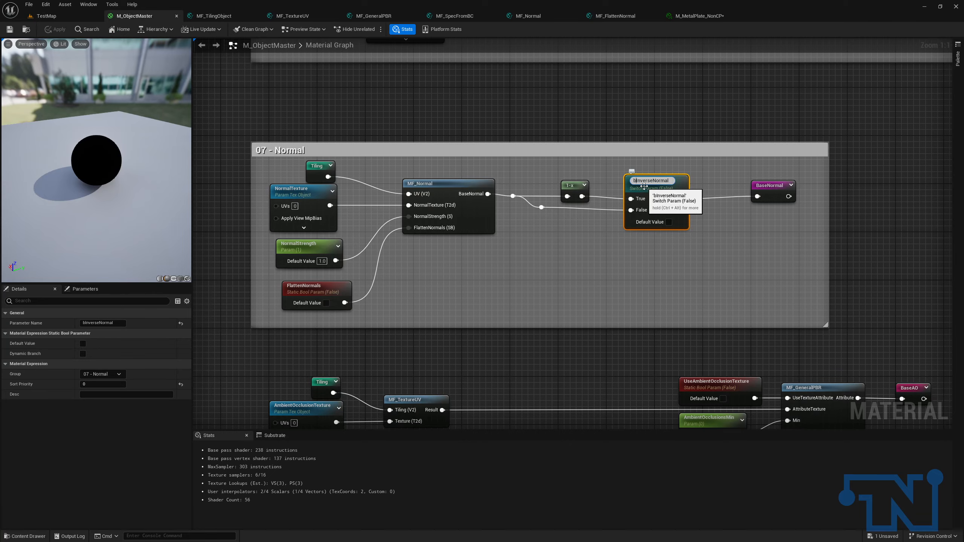
key("BackSpace")
key("Return")
left_click(55, 29)
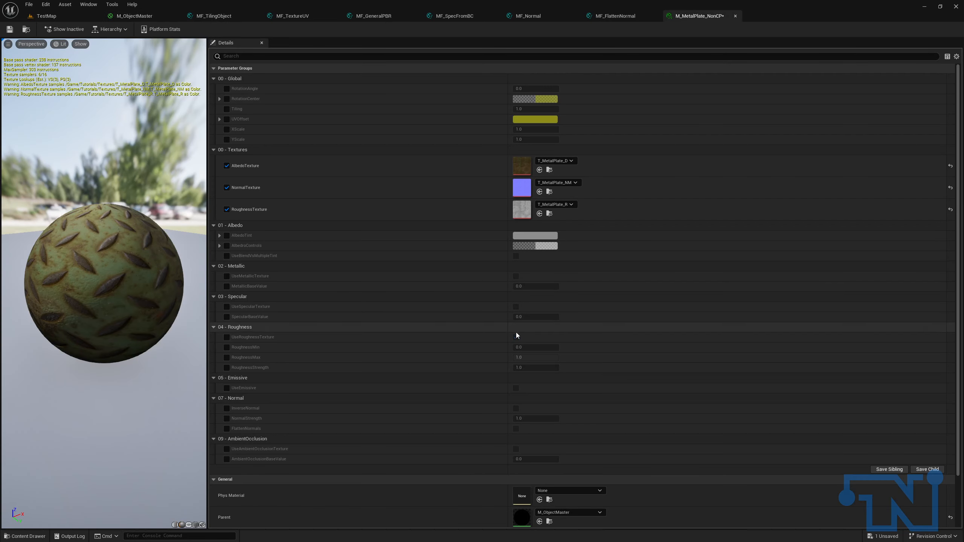
Override InverseNormal in M_MetalPlate_NonCP, preview the material close up on a flat plate mesh, and turn the switch on.
left_click(227, 409)
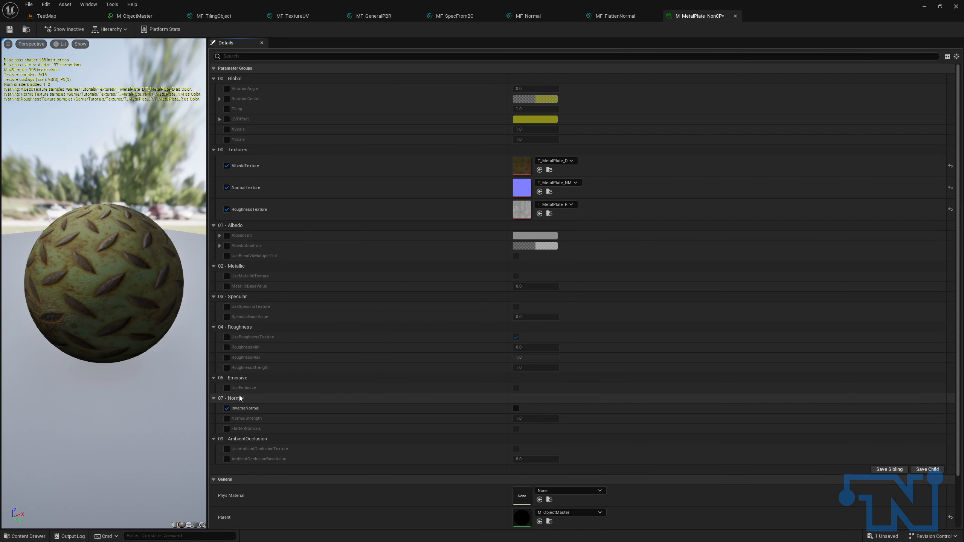
left_click(189, 525)
mouse_move(140, 283)
left_mouse_down()
mouse_move(103, 284)
mouse_move(145, 282)
left_mouse_up()
scroll(140, 283, "up", 6)
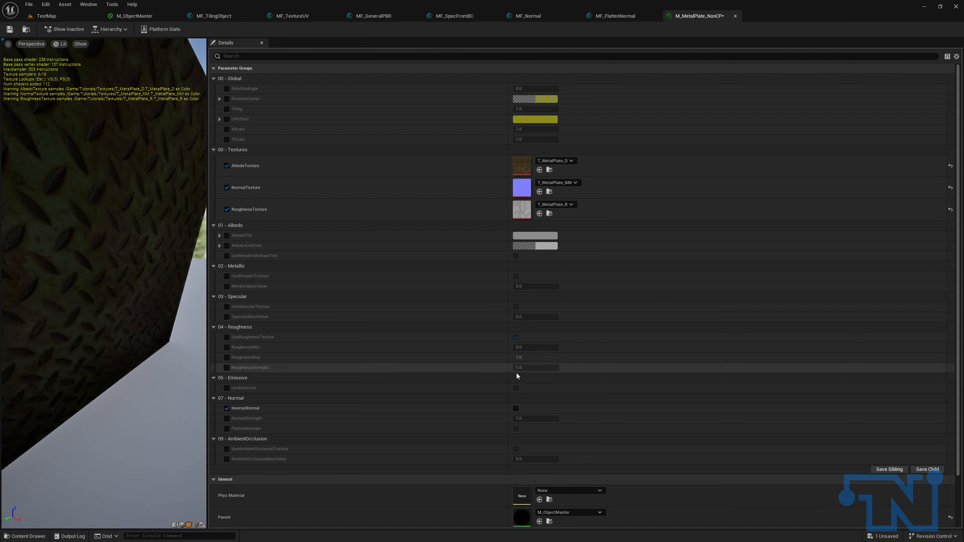
left_click(516, 409)
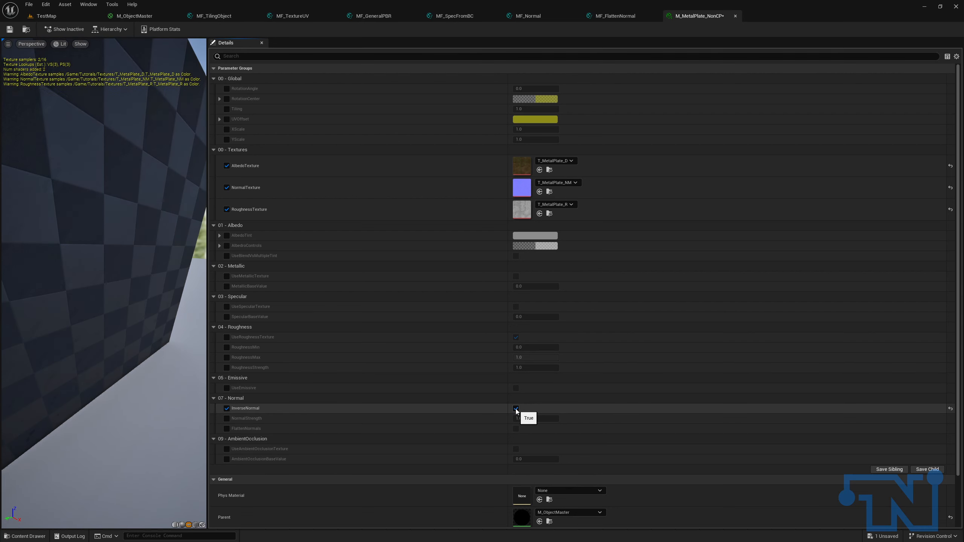
Compare the plate's relief with InverseNormal off and on, leave it on, and view the plate from farther away.
left_click_drag(47, 282, 91, 281)
mouse_move(33, 333)
left_mouse_down()
mouse_move(39, 272)
mouse_move(88, 285)
left_mouse_up()
left_click(516, 409)
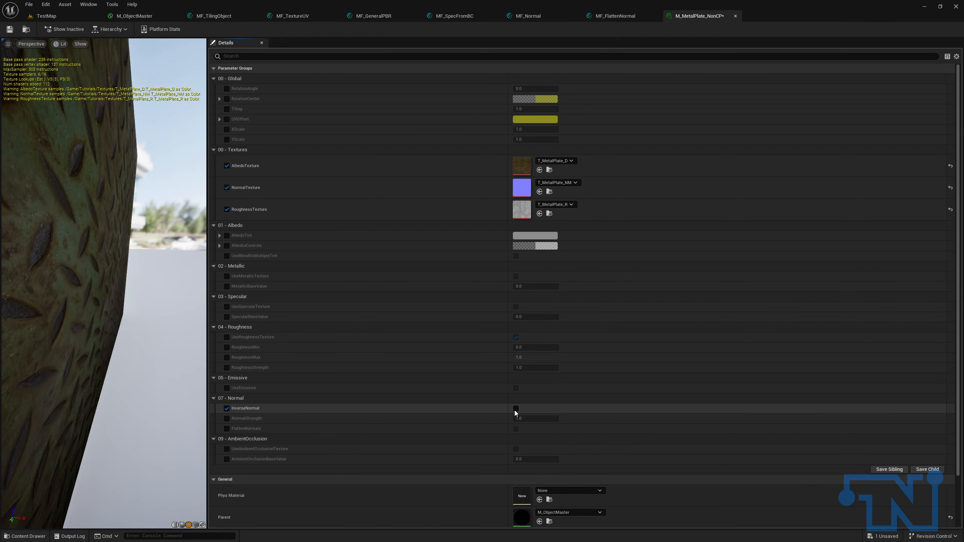
left_click(515, 409)
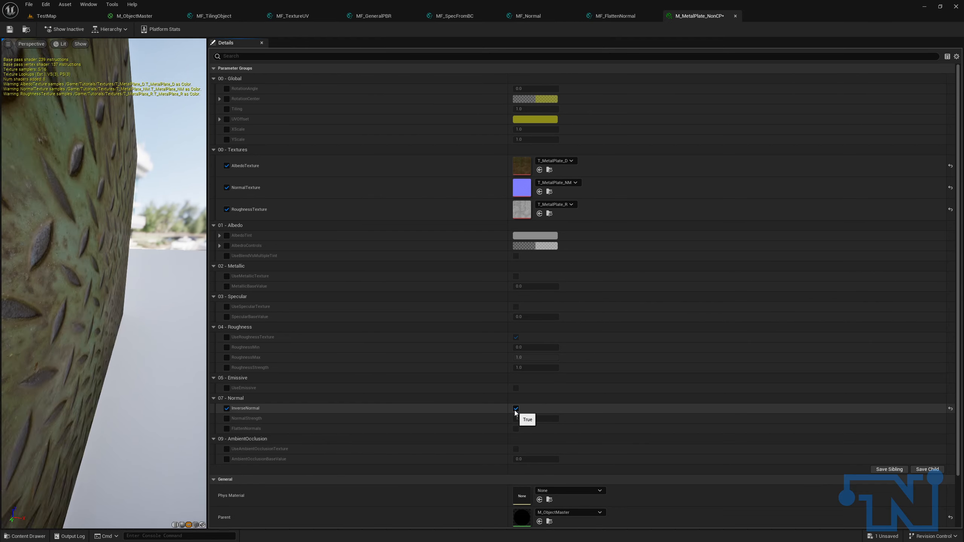
left_click_drag(43, 338, 62, 364)
right_click_drag(63, 364, 62, 399)
left_click_drag(62, 399, 84, 395)
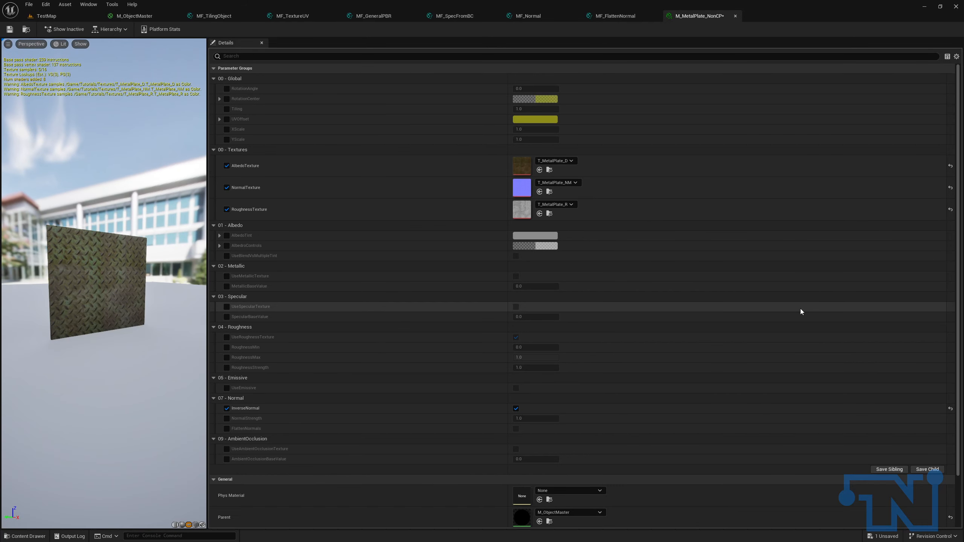
Collapse the 00 - Global and 01 - Albedo groups, then override UseMetallicTexture and turn it on.
left_click(213, 78)
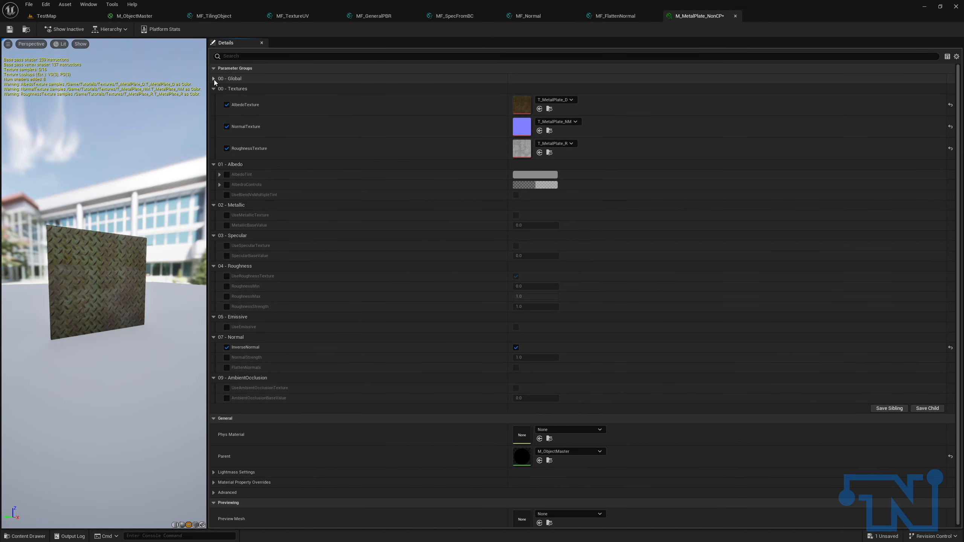
left_click(213, 164)
left_click(225, 186)
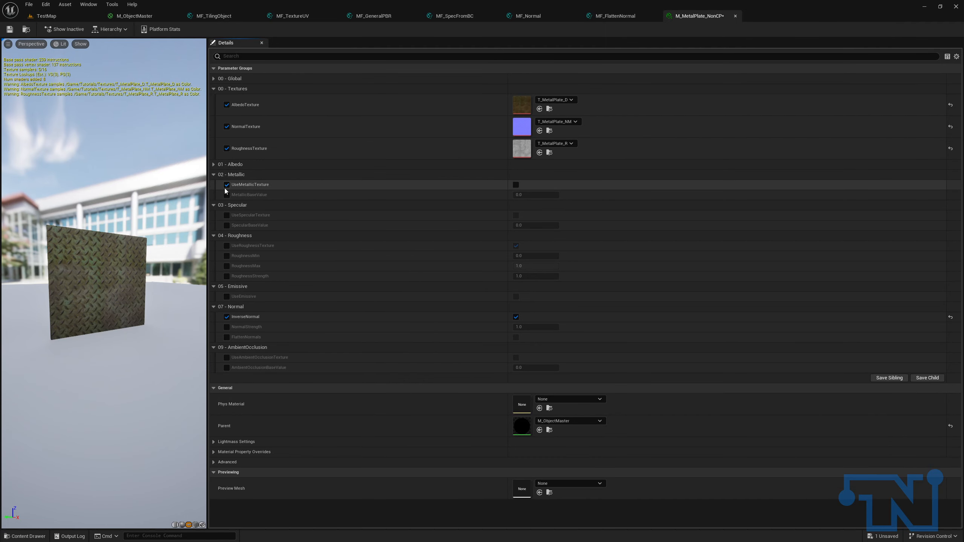
left_click(516, 185)
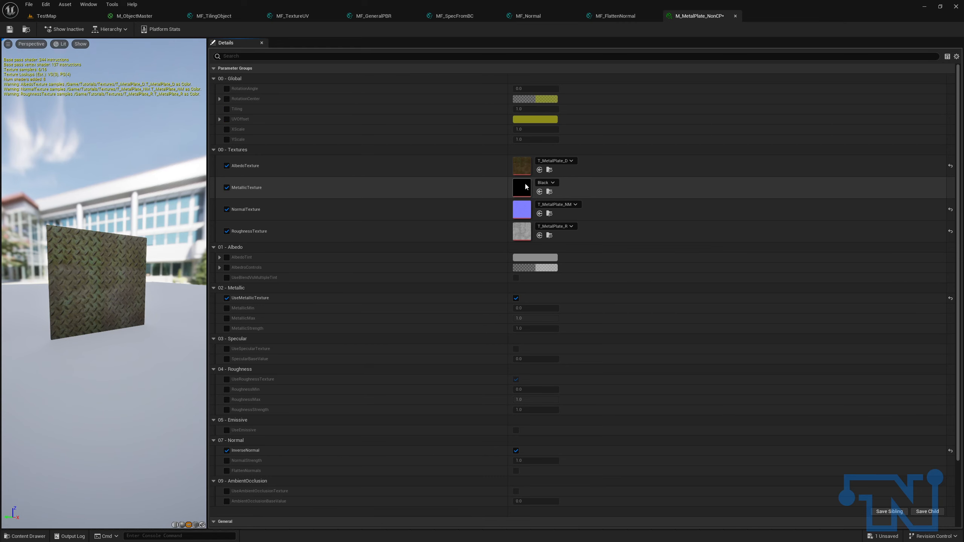
Assign T_MetalPlate_M to MetallicTexture and inspect the plate preview up close.
left_click(543, 183)
type("t")
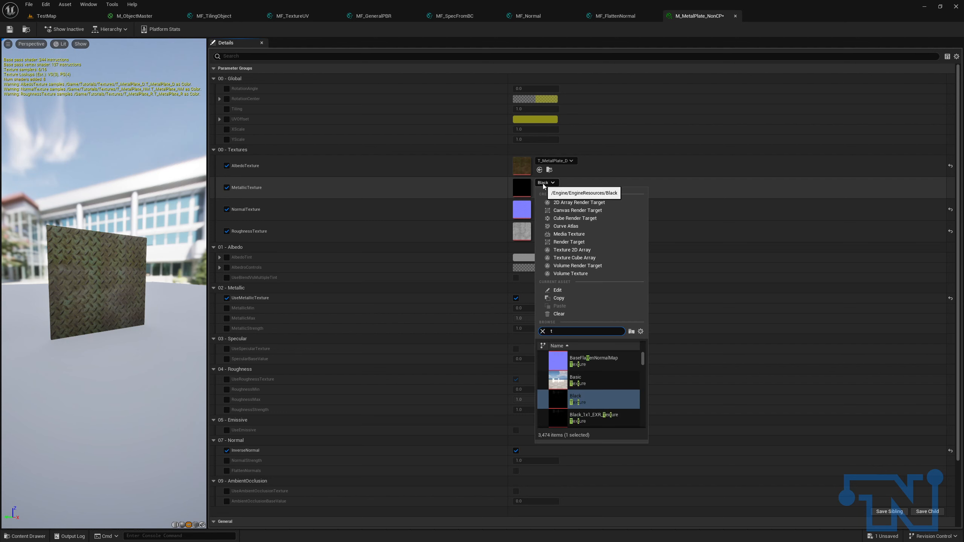
type("_metalplate_")
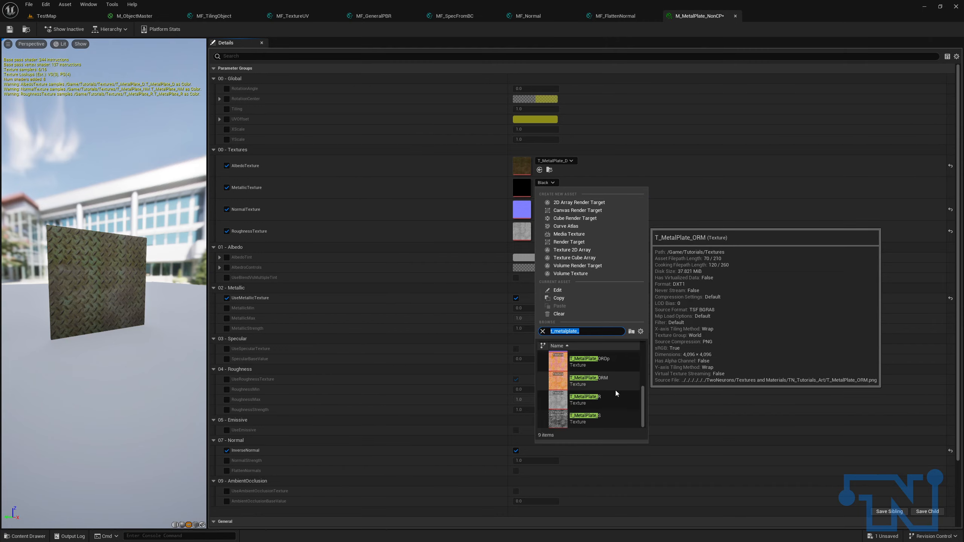
scroll(614, 392, "up", 3)
left_click(604, 398)
left_click_drag(131, 295, 100, 285)
scroll(123, 286, "up", 5)
left_click_drag(152, 243, 127, 228)
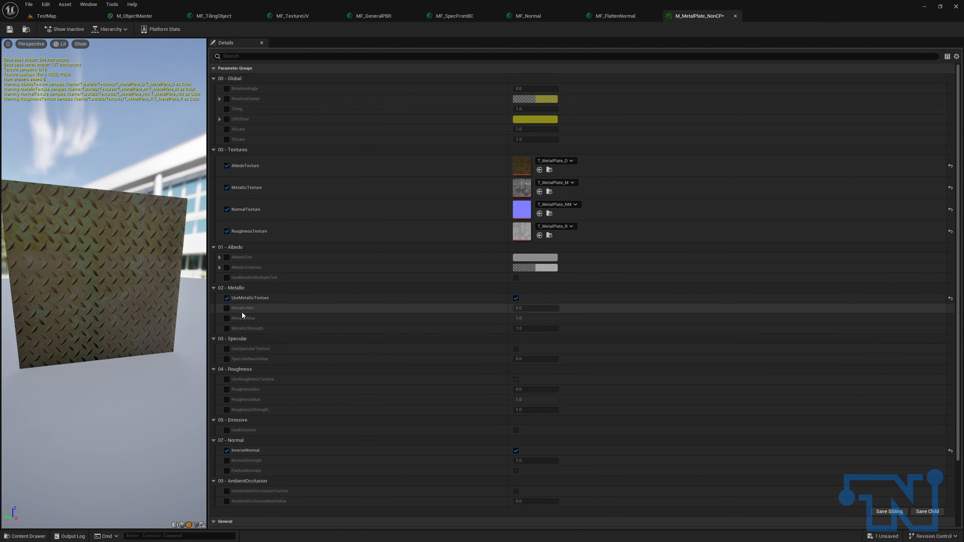
Override and turn on UseSpecularTexture, then check the settings of M_ObjectMaster's UseAlbedoToGetSpecular switch.
left_click(225, 350)
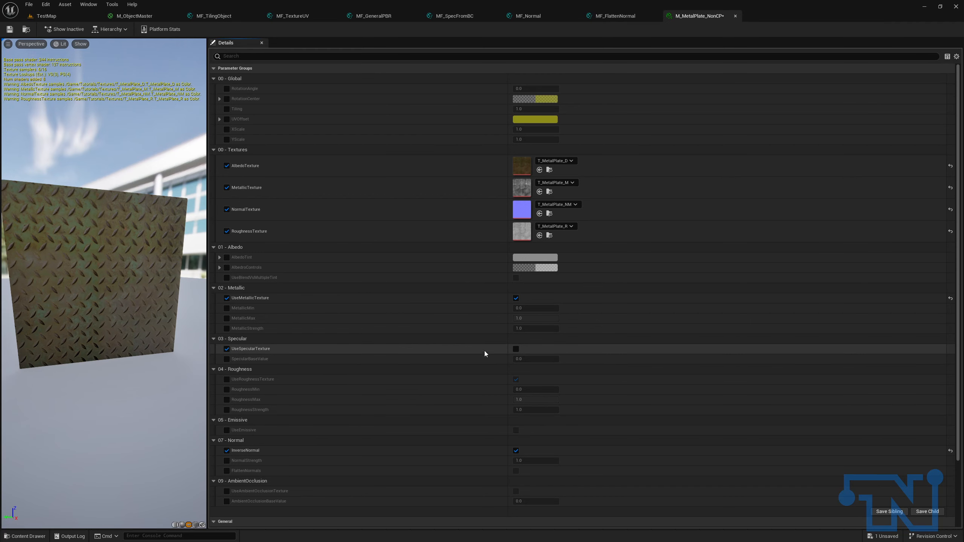
left_click(516, 350)
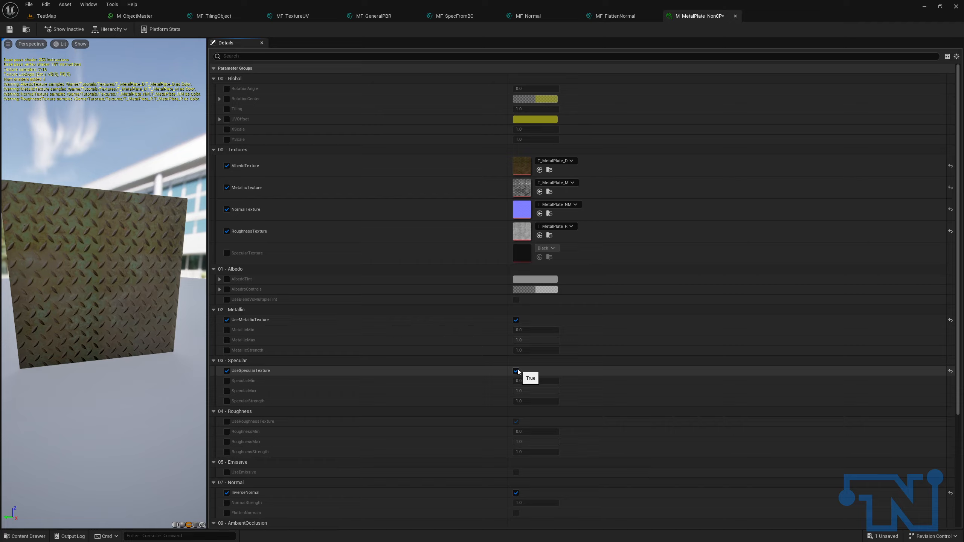
left_click(539, 16)
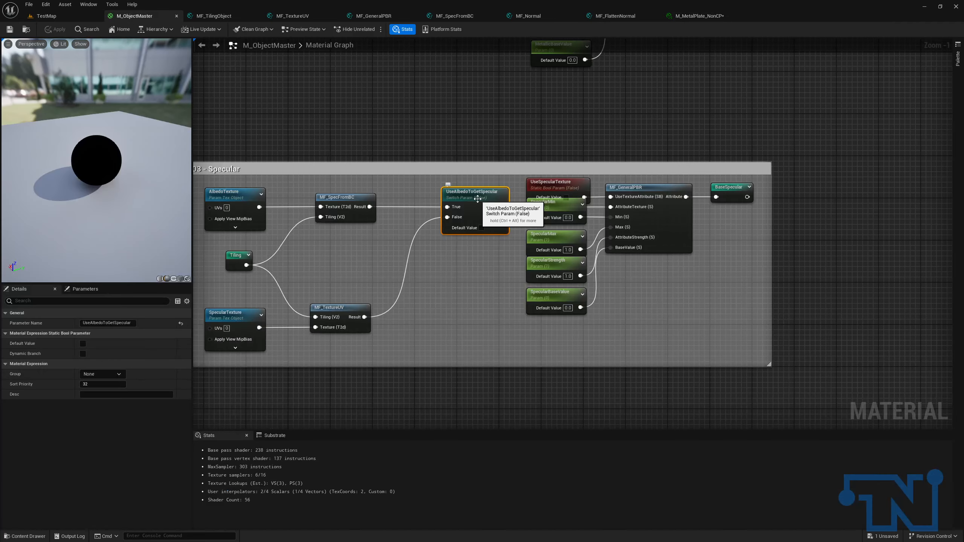
left_click(696, 15)
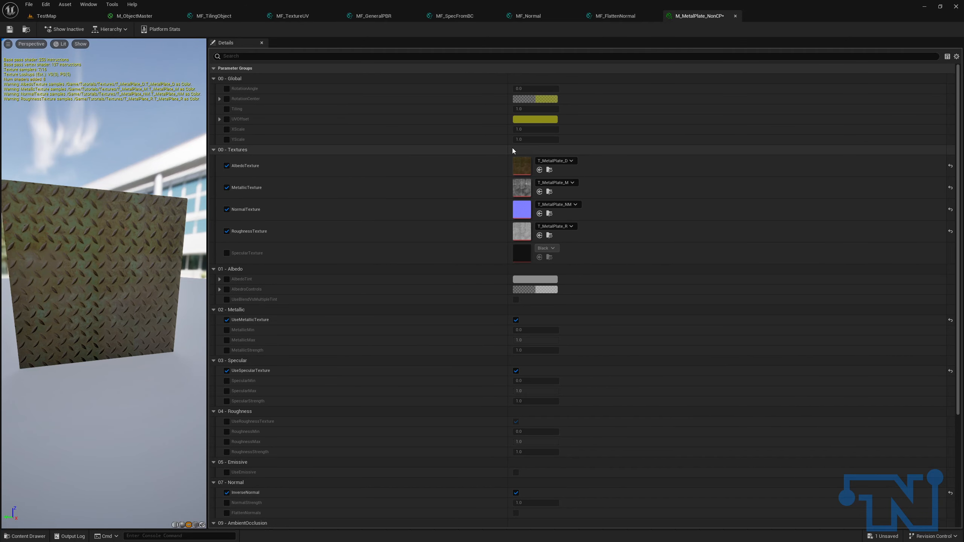
Assign UseAlbedoToGetSpecular in M_ObjectMaster to the 03 - Specular group with sort priority 1 and save the material.
left_click(135, 16)
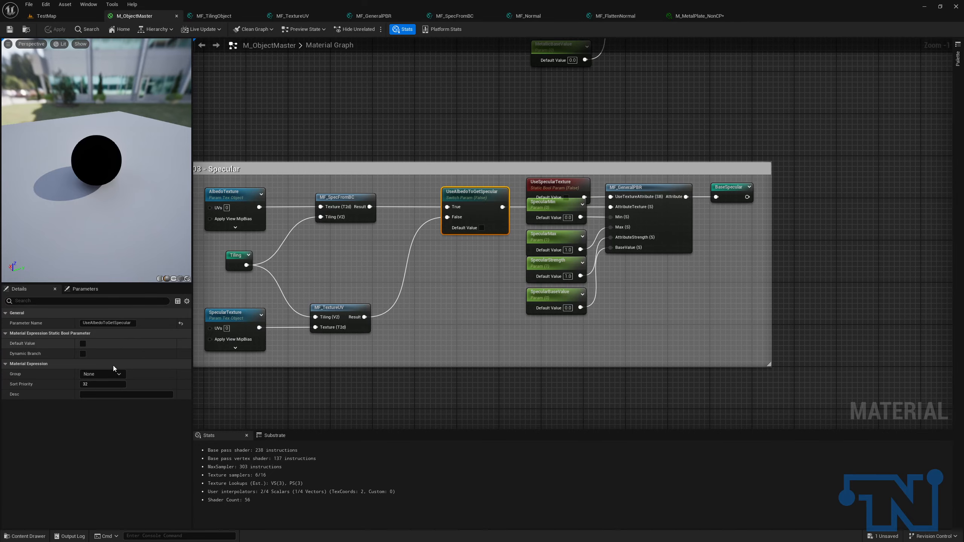
left_click(110, 374)
left_click(108, 394)
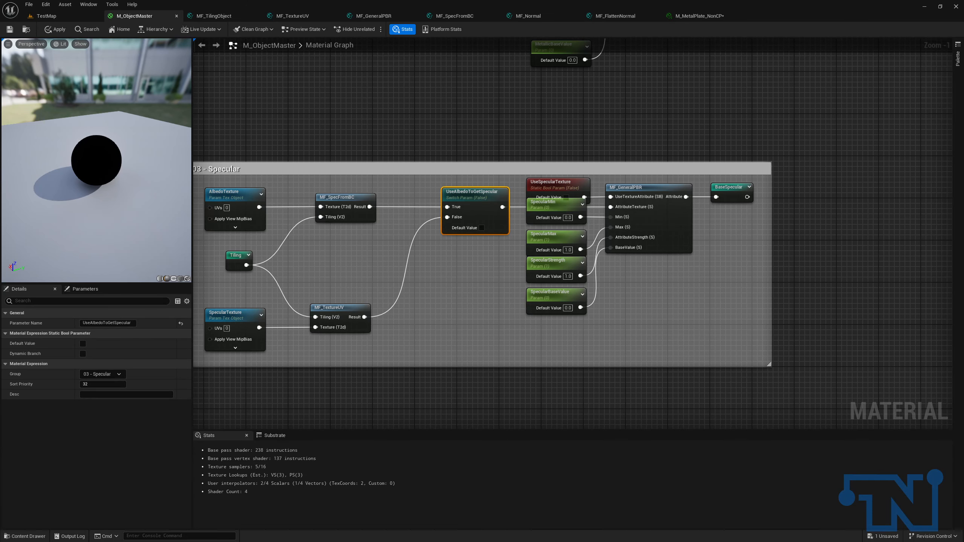
left_click(102, 384)
type("1")
left_click(10, 30)
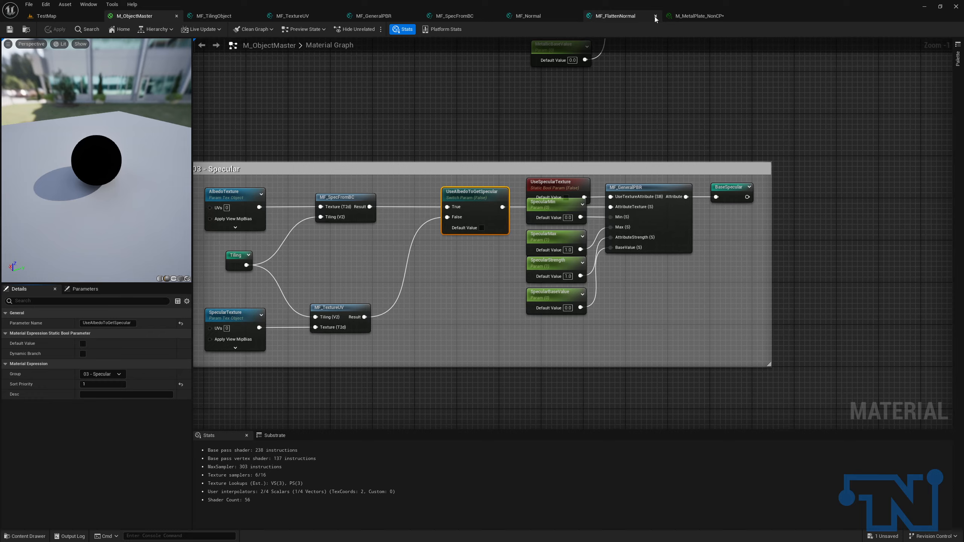
Assign T_MetalPlate_S to SpecularTexture in M_MetalPlate_NonCP and compare the preview with UseSpecularTexture off and back on.
left_click(709, 16)
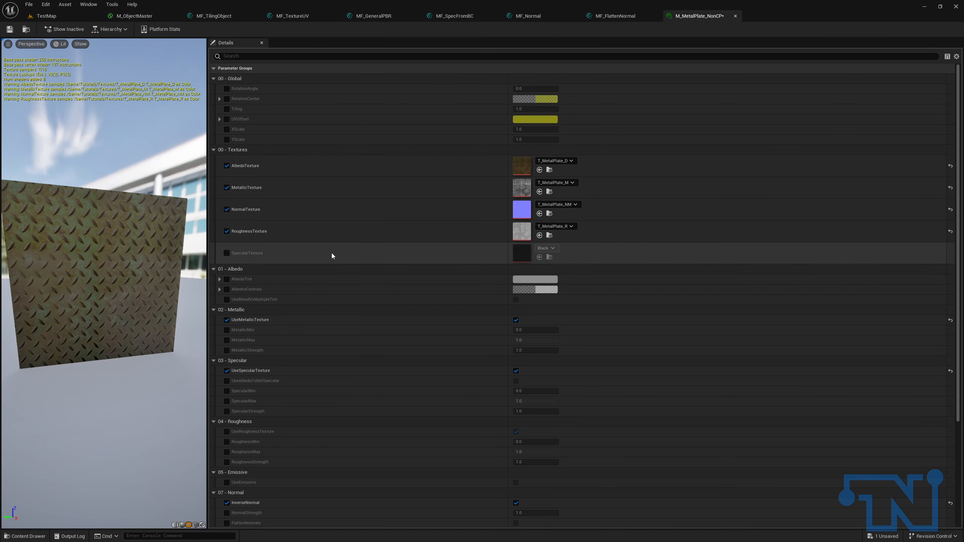
left_click(227, 254)
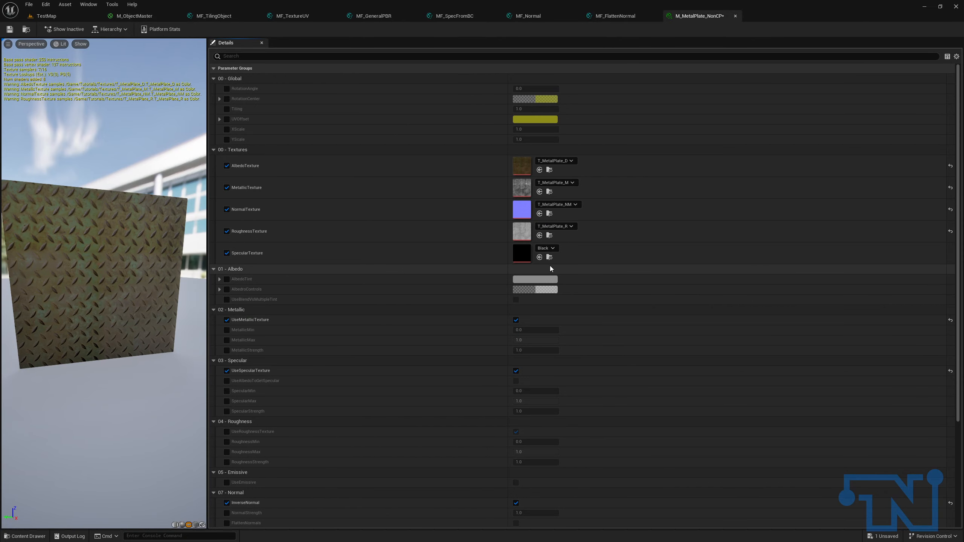
left_click(550, 252)
type("t_metalplate_")
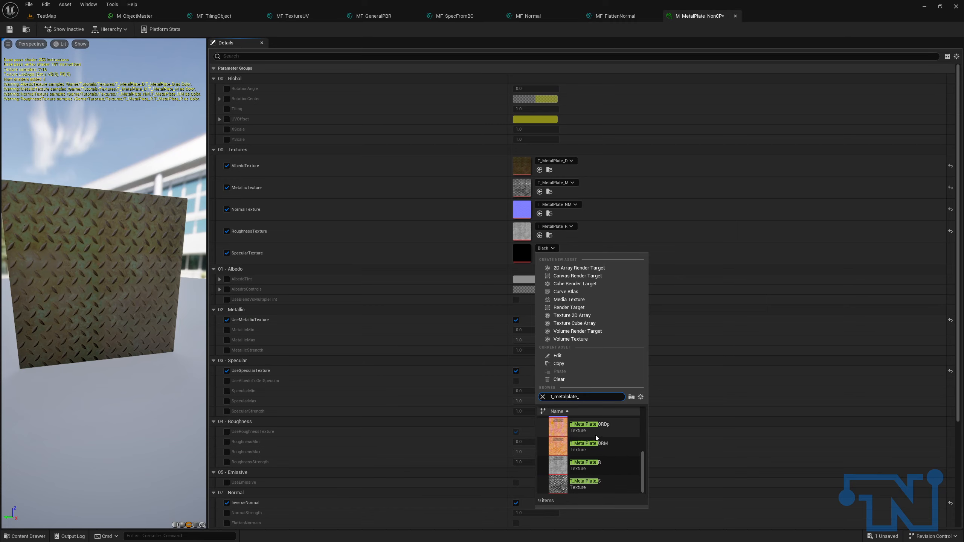
scroll(608, 449, "up", 3)
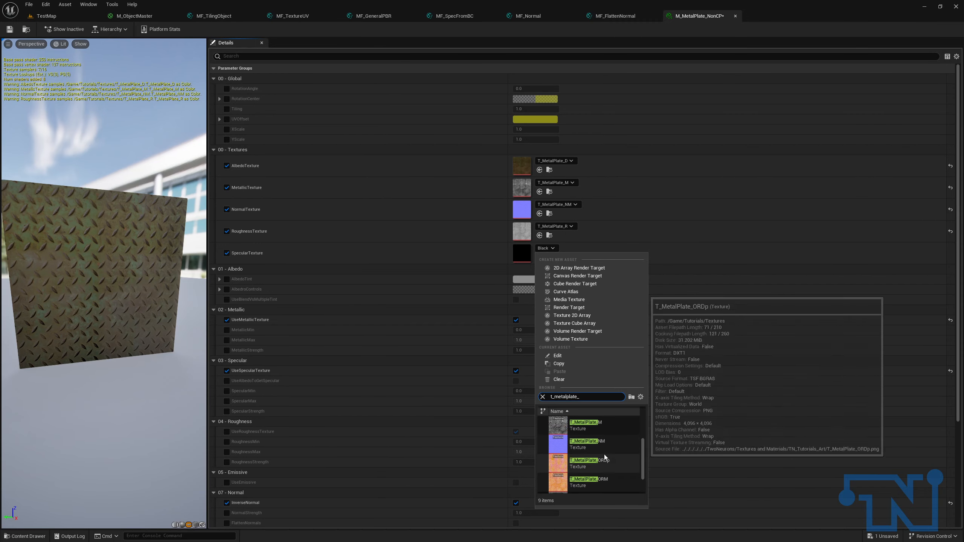
scroll(611, 445, "down", 3)
left_click(589, 487)
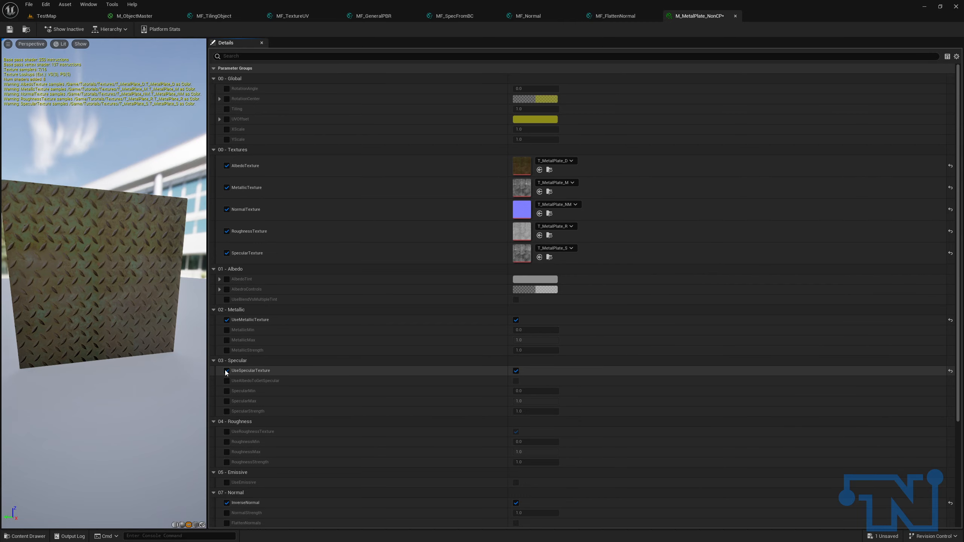
left_click(516, 371)
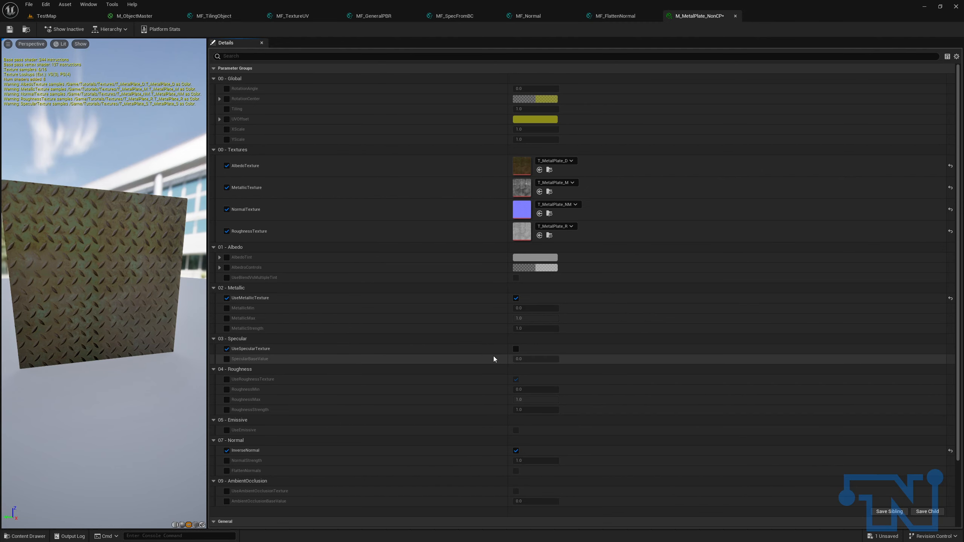
left_click(517, 349)
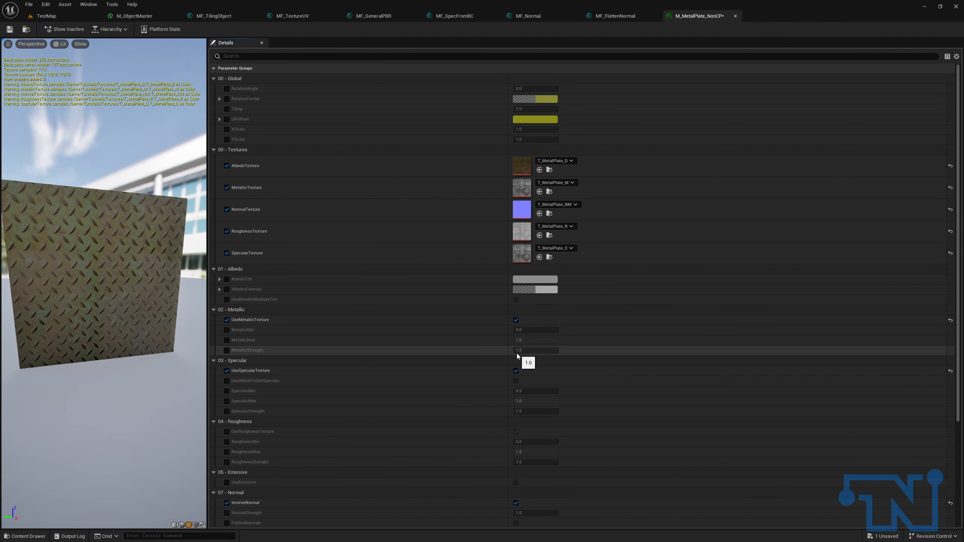
Override UseAlbedoToGetSpecular in the Specular group, then test it turned on and off.
left_click(226, 382)
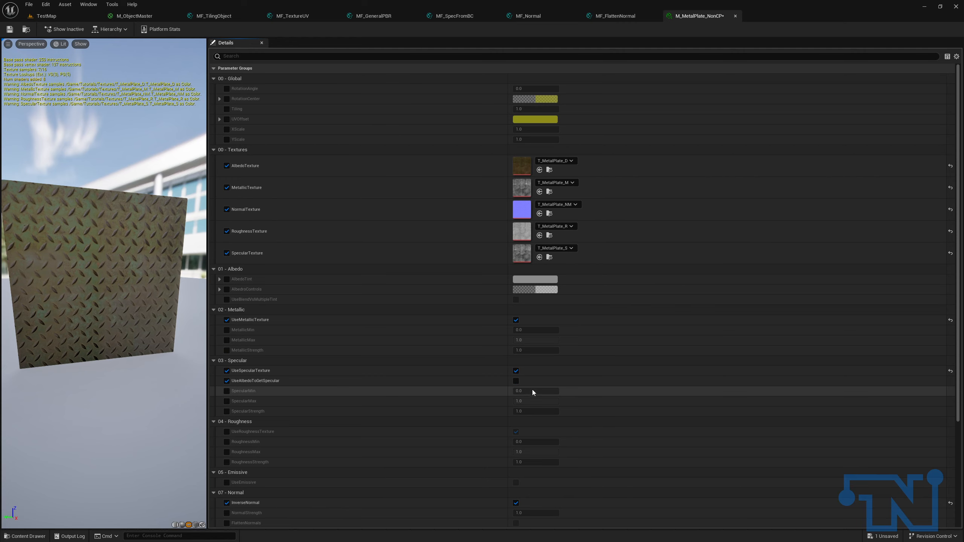
left_click(516, 381)
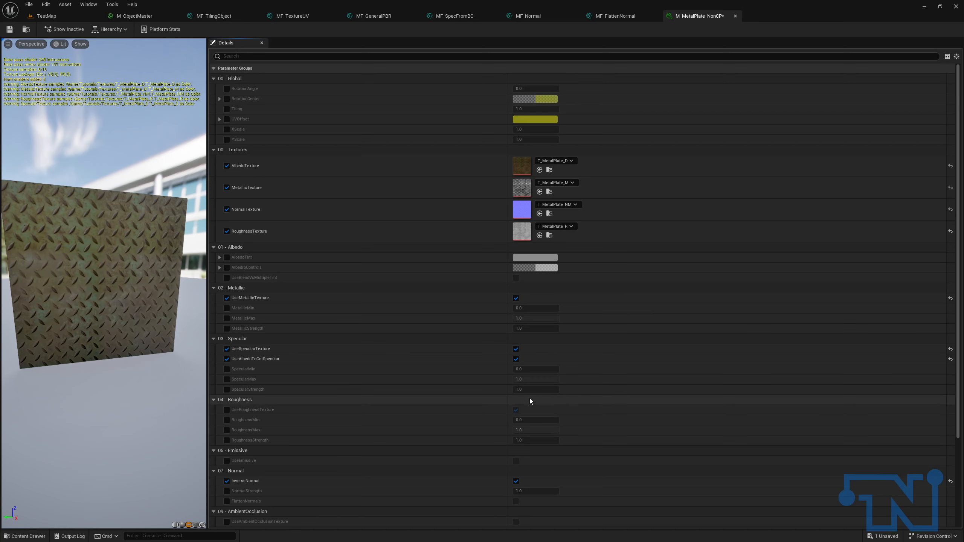
left_click(516, 360)
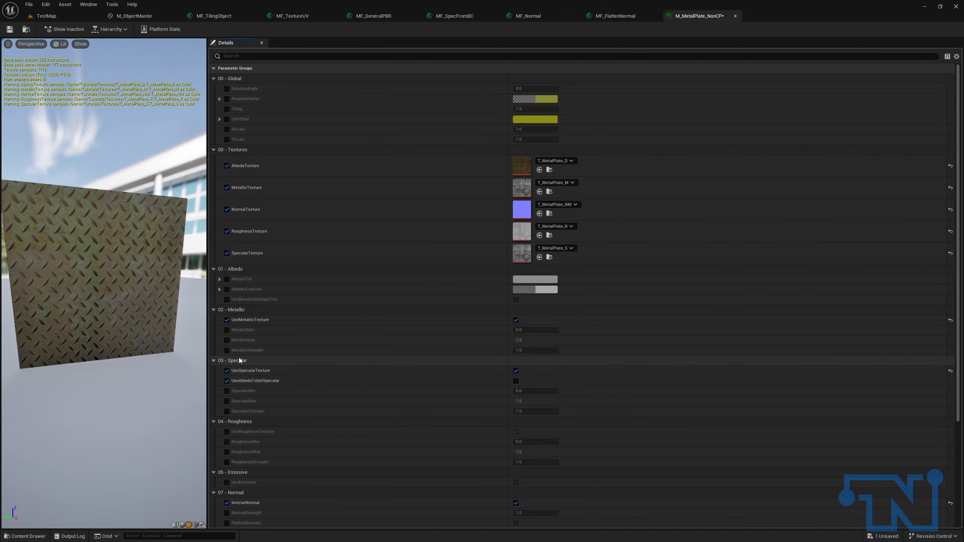
Collapse the Metallic, Specular, Albedo, Global, Roughness and Emissive parameter groups.
left_click(213, 310)
left_click(214, 320)
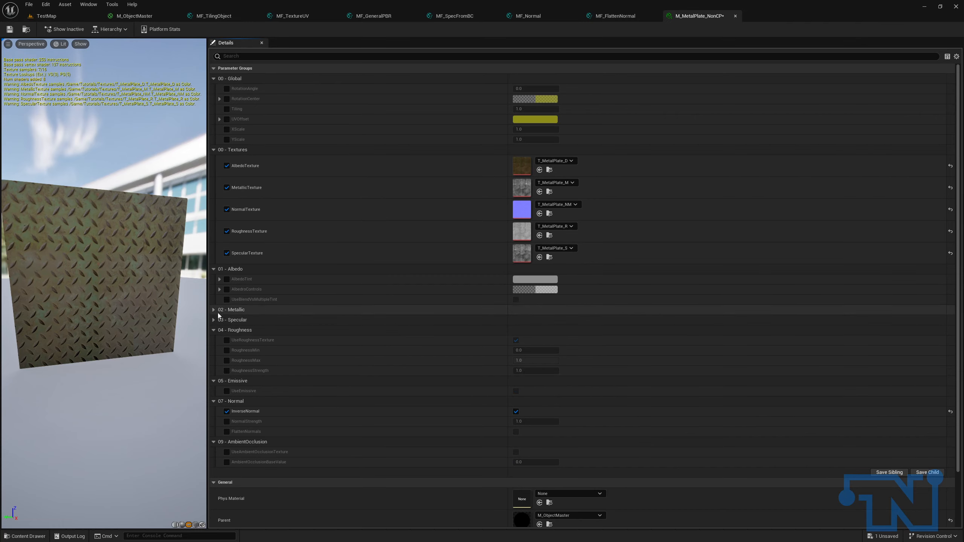
left_click(213, 270)
left_click(214, 78)
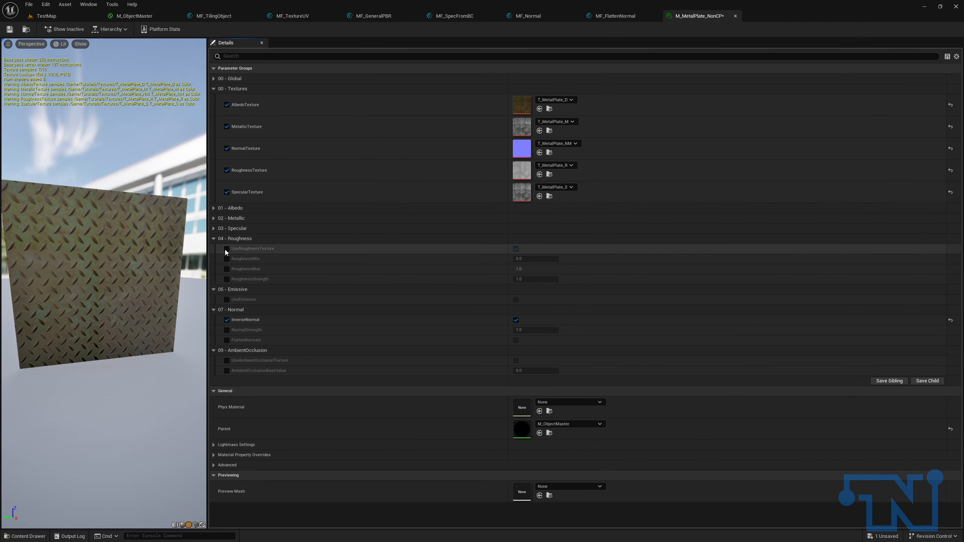
left_click(214, 239)
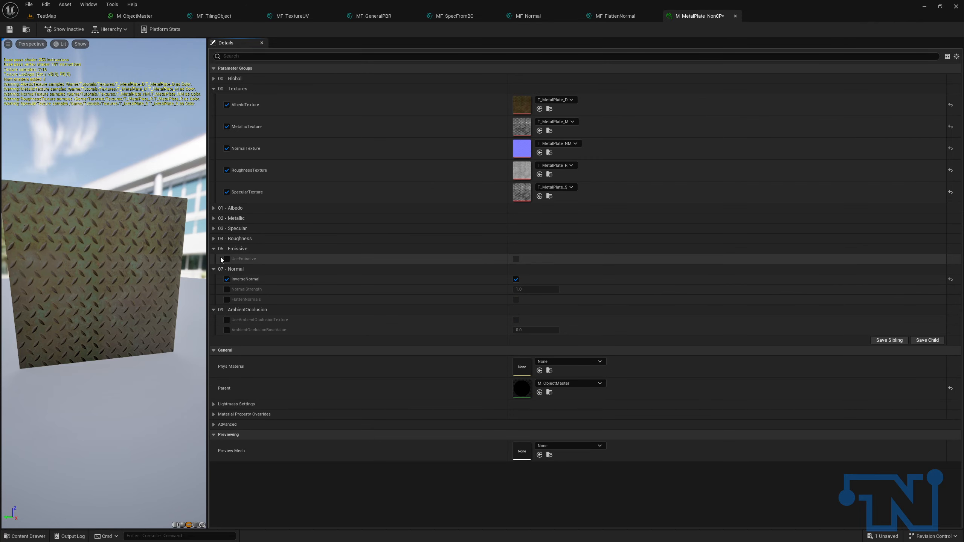
left_click(213, 249)
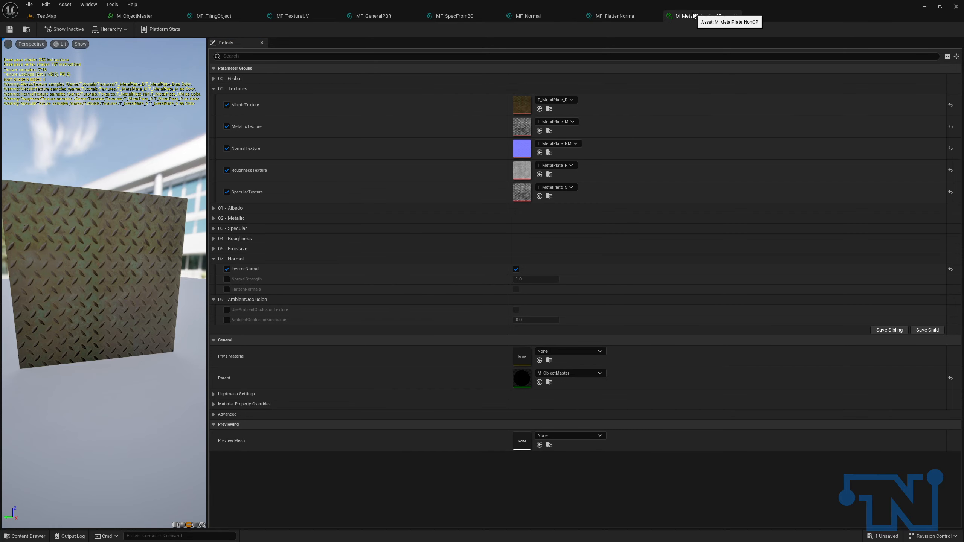
Override UseAmbientOcclusionTexture in the AmbientOcclusion group and turn it on.
left_click(227, 310)
left_click(516, 310)
scroll(524, 342, "down", 5)
Override AmbientOcclusionTexture and assign the T_MetalPlate_AO texture to it.
scroll(559, 230, "up", 8)
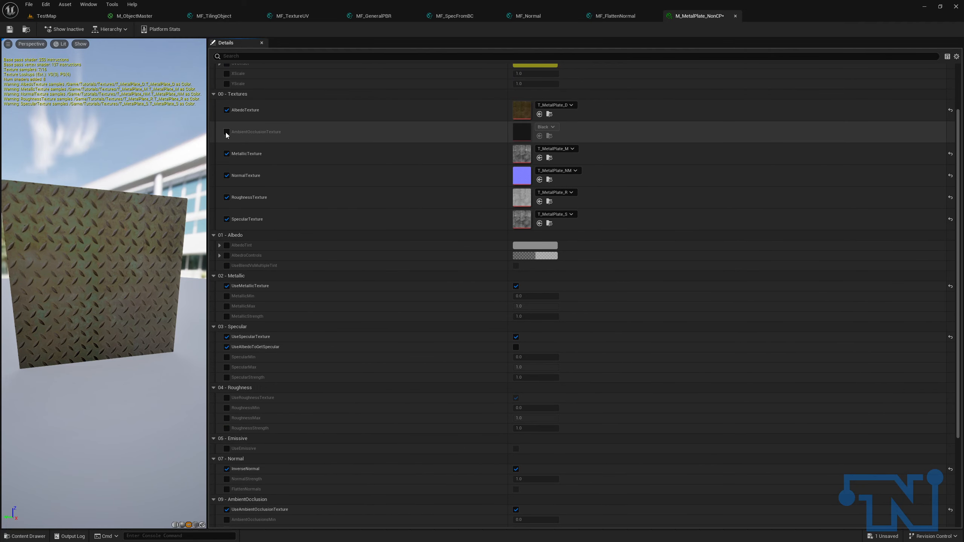
left_click(555, 127)
type("t_metalplate_")
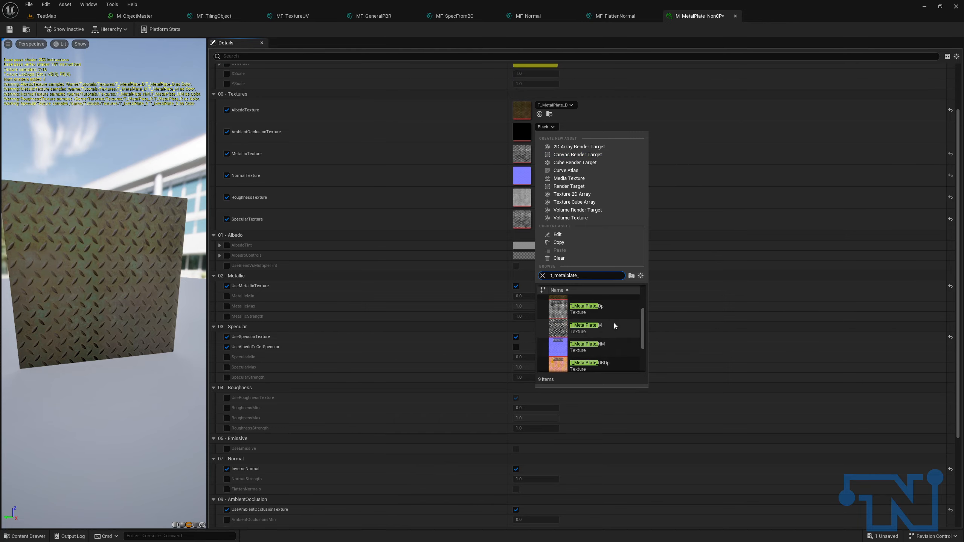
left_click(601, 307)
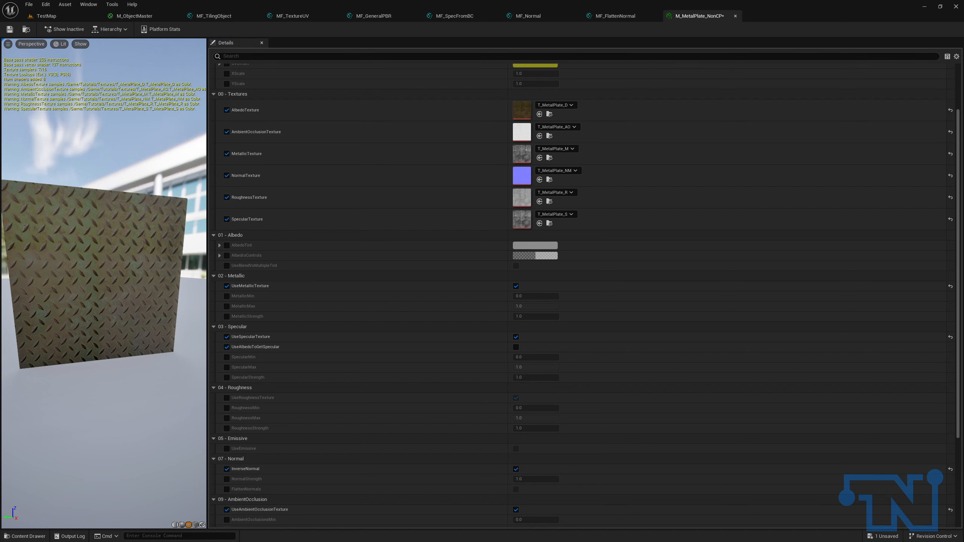
Override AlbedoTint with a bright blue of about R 0.028, G 0.285, B 1.0.
scroll(495, 165, "up", 3)
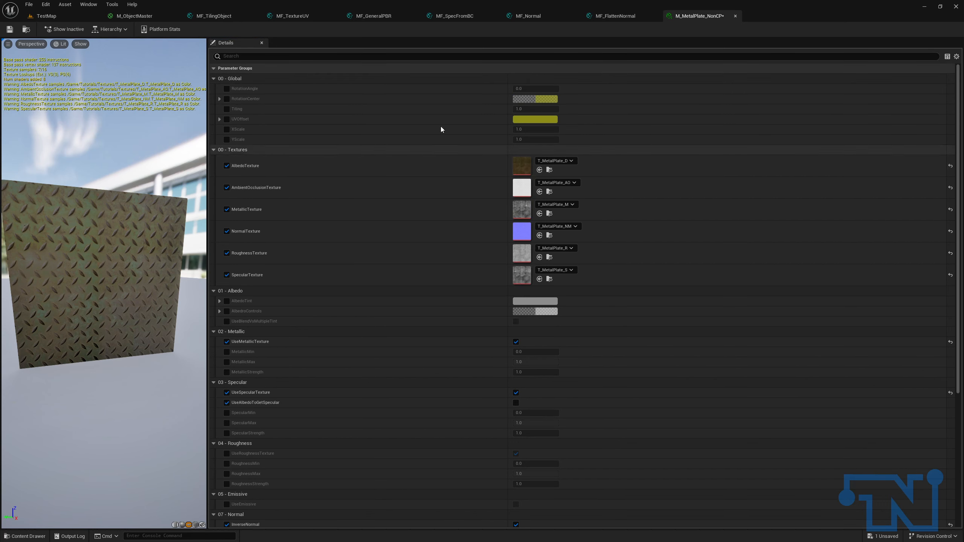
left_click(219, 302)
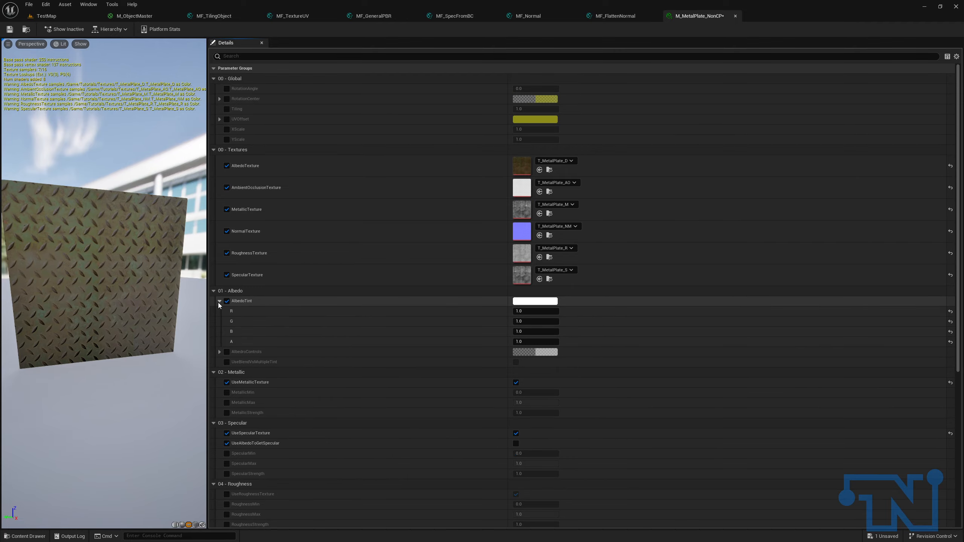
left_click(534, 301)
mouse_move(571, 355)
left_mouse_down()
mouse_move(550, 344)
mouse_move(559, 345)
left_mouse_up()
left_click_drag(588, 315, 652, 253)
left_click(705, 430)
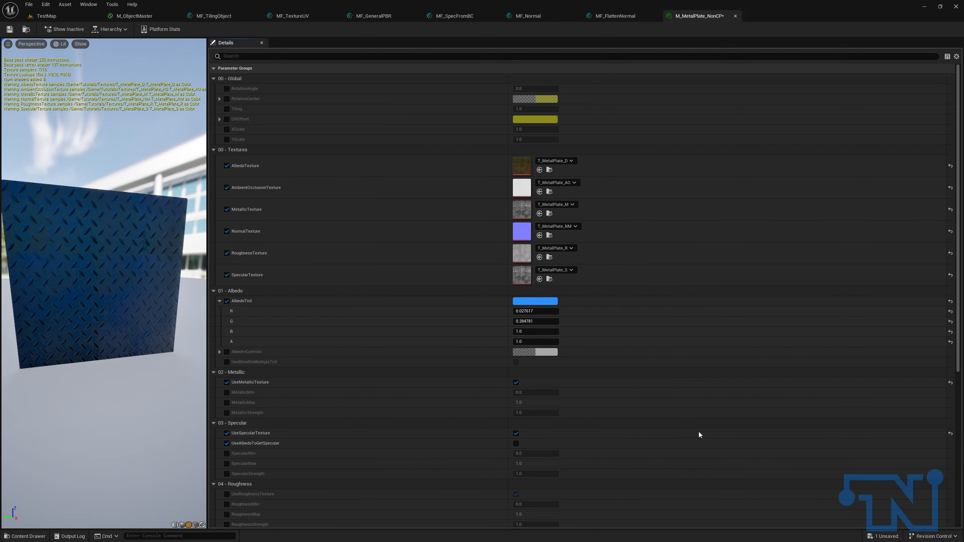
Turn on UseBlendVsMultipleTint and inspect the tinted metal plate up close in the preview.
left_click(516, 362)
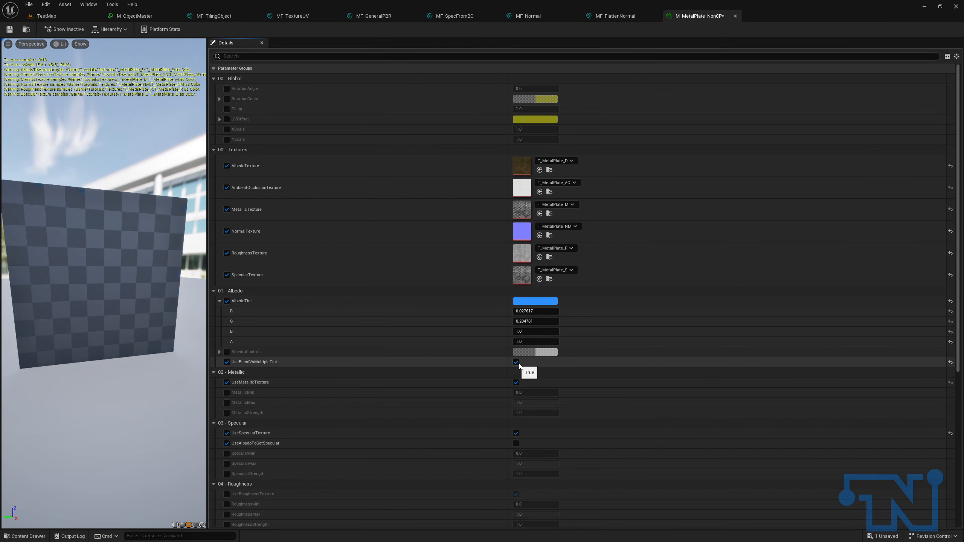
right_click_drag(104, 282, 103, 262)
left_click_drag(104, 262, 103, 281)
right_click_drag(103, 281, 116, 281)
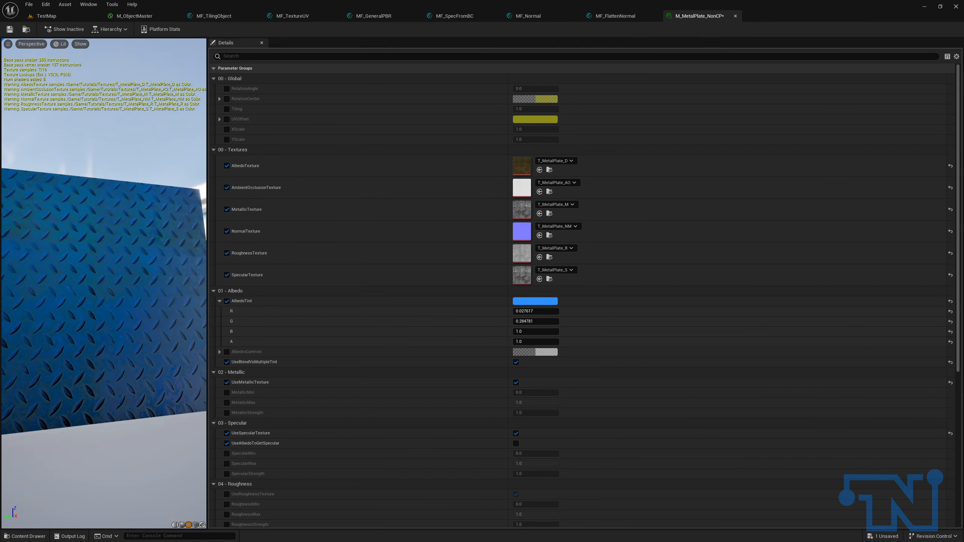
left_click_drag(116, 281, 116, 299)
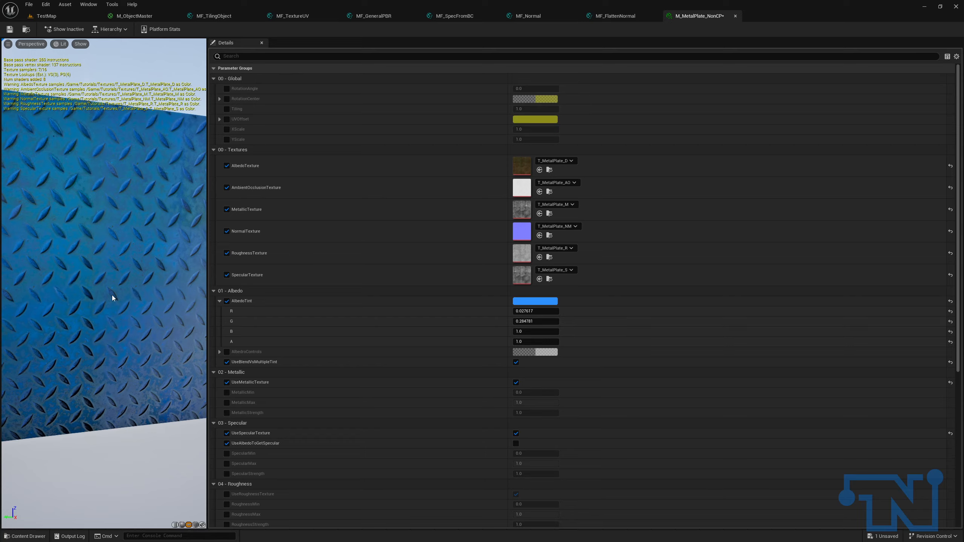
Compare the tint with UseBlendVsMultipleTint on and off, and disable the overrides of AlbedoTint and UseBlendVsMultipleTint.
left_click(516, 363)
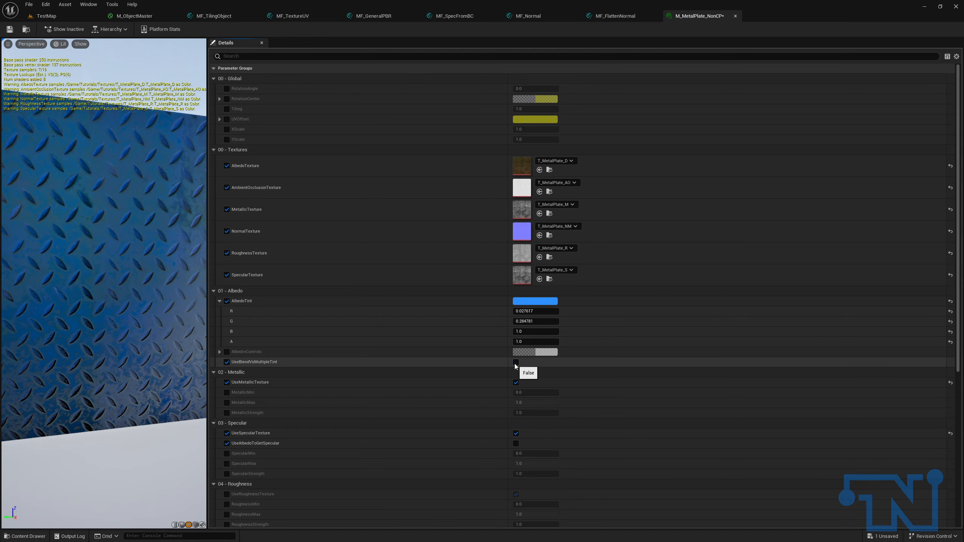
left_click(516, 363)
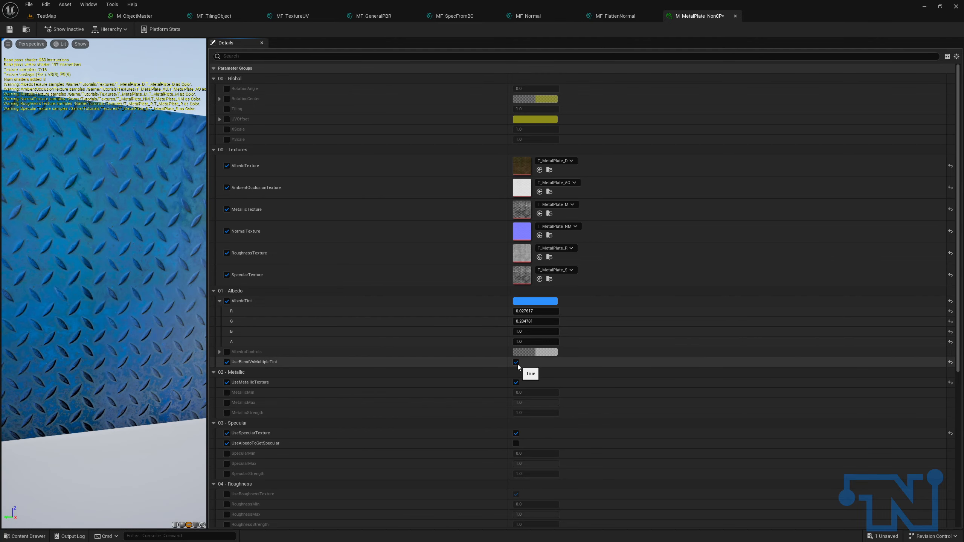
left_click(516, 362)
left_click(516, 363)
left_click(516, 364)
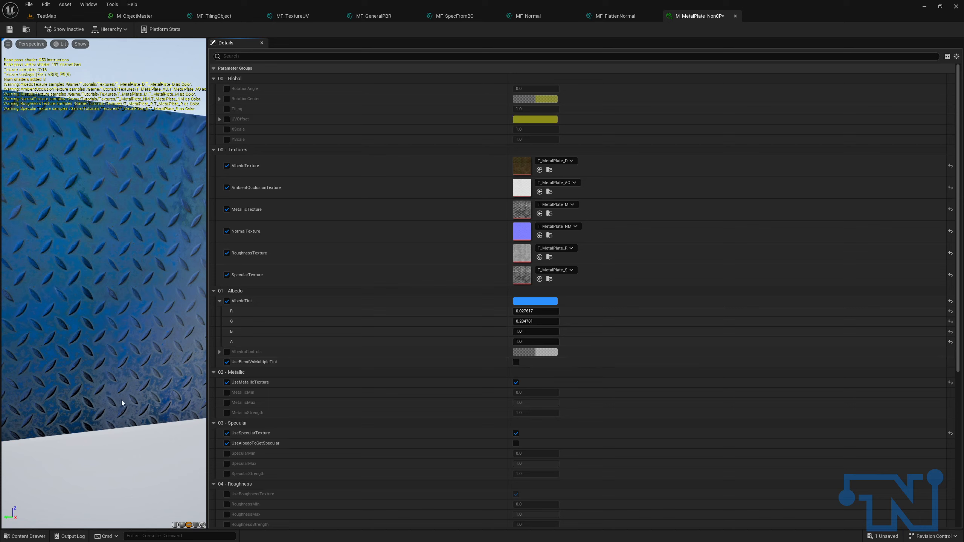
left_click(228, 301)
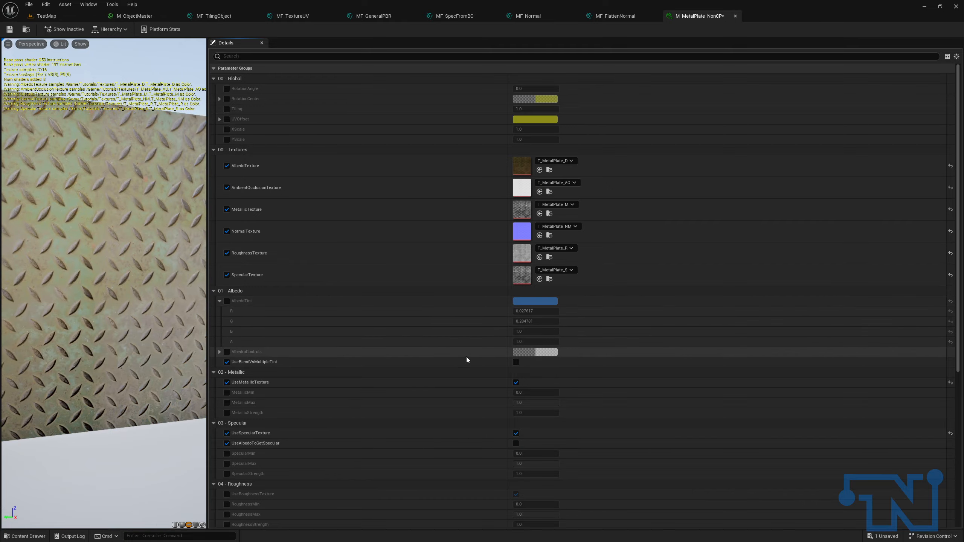
left_click(227, 362)
Override AlbedoControls, try Saturation values up to about 3.18, and set Saturation back to 1.
left_click(220, 352)
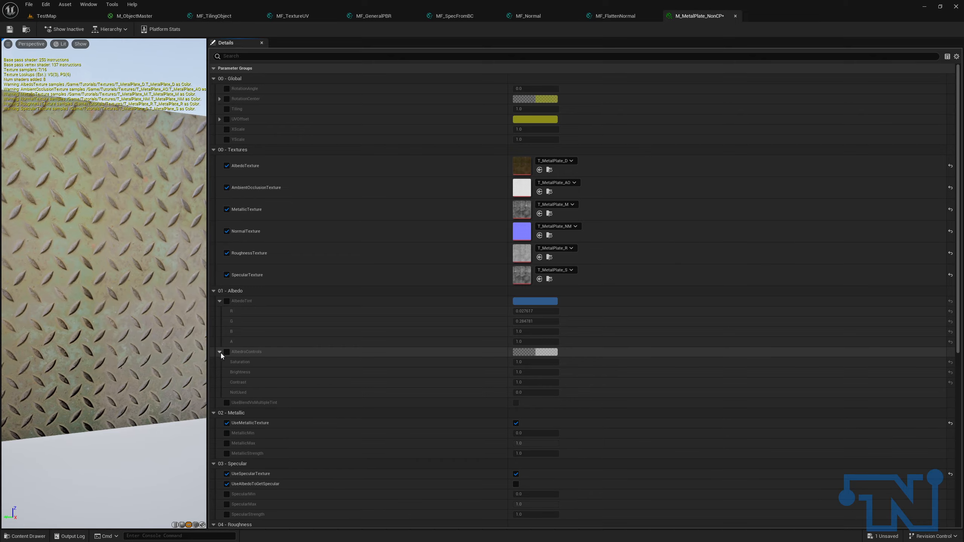
left_click(227, 352)
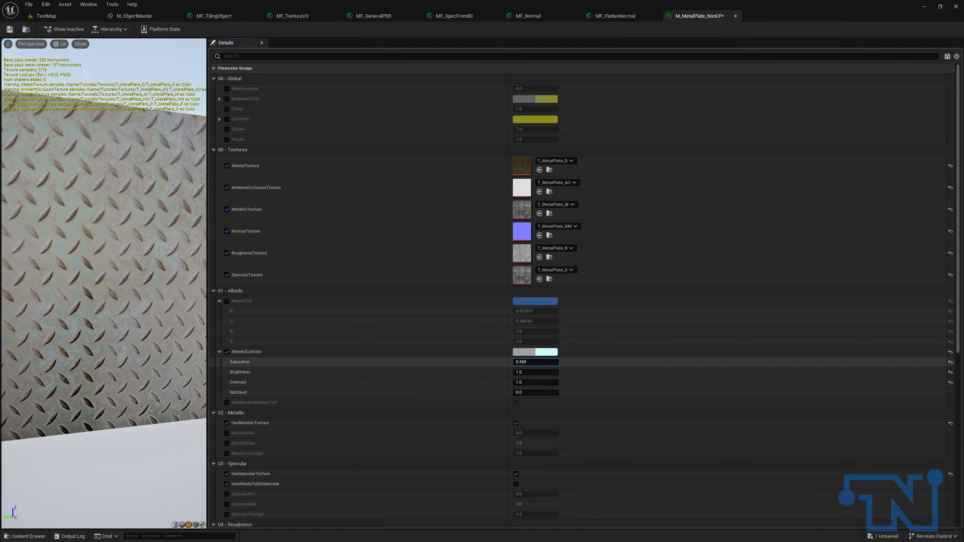
left_click_drag(536, 362, 444, 364)
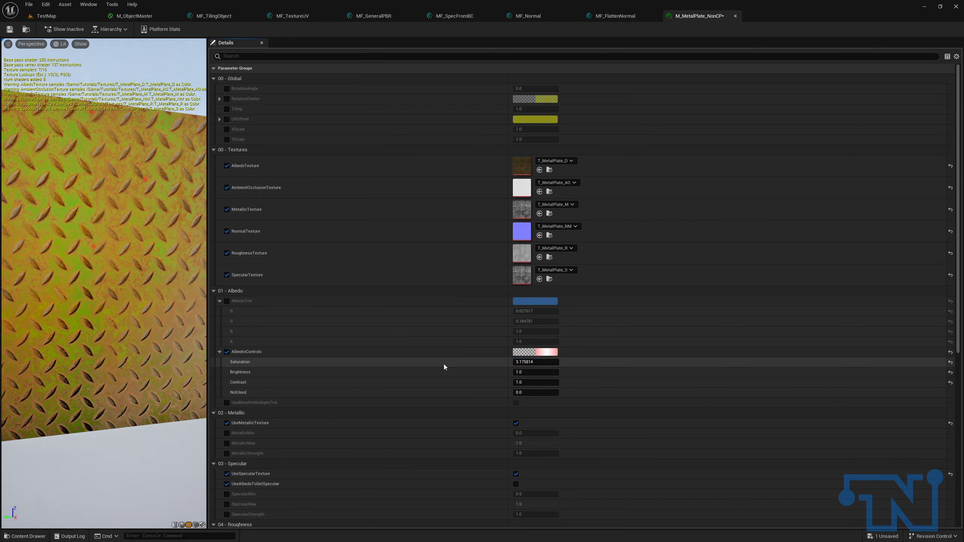
left_click(951, 362)
left_click(542, 362)
type("1")
key("Tab")
Try different Brightness and Contrast values in AlbedoControls and set each back to 1.
left_click_drag(535, 373, 558, 372)
mouse_move(527, 375)
left_mouse_down()
mouse_move(493, 374)
mouse_move(539, 375)
mouse_move(527, 374)
left_mouse_up()
left_click(527, 375)
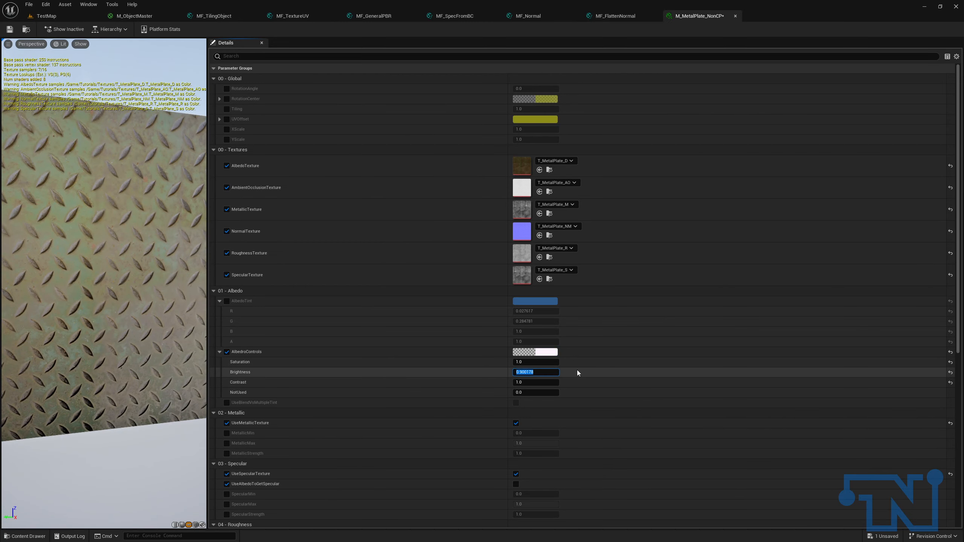
type("1")
key("Tab")
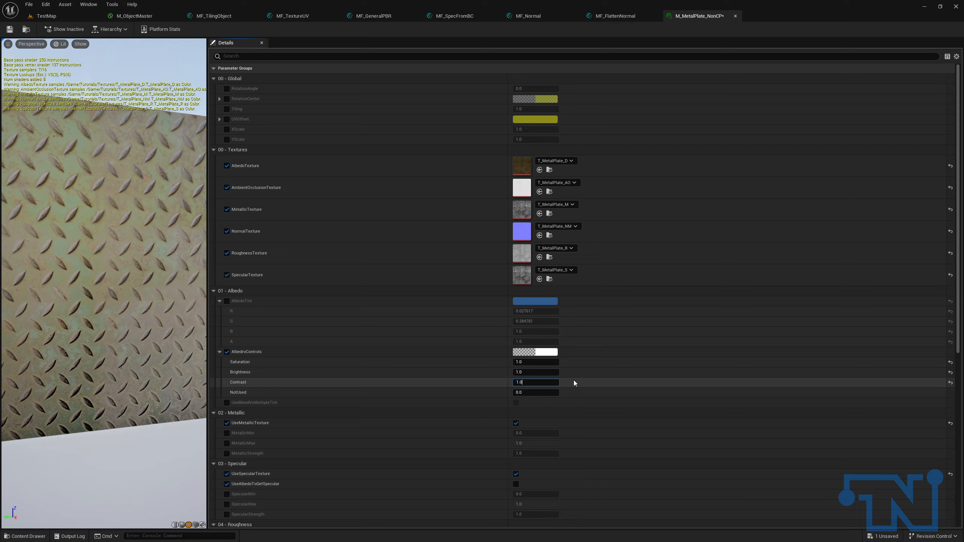
mouse_move(535, 383)
left_mouse_down()
mouse_move(493, 383)
mouse_move(535, 383)
left_mouse_up()
type("1")
key("Tab")
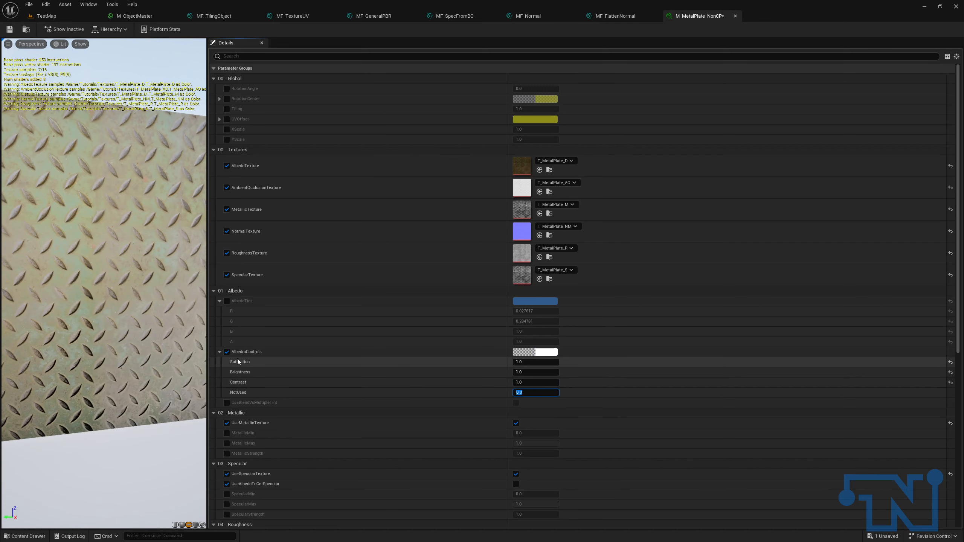
Disable the AlbedoControls override and collapse the AlbedoControls and AlbedoTint values.
left_click(228, 352)
left_click(220, 352)
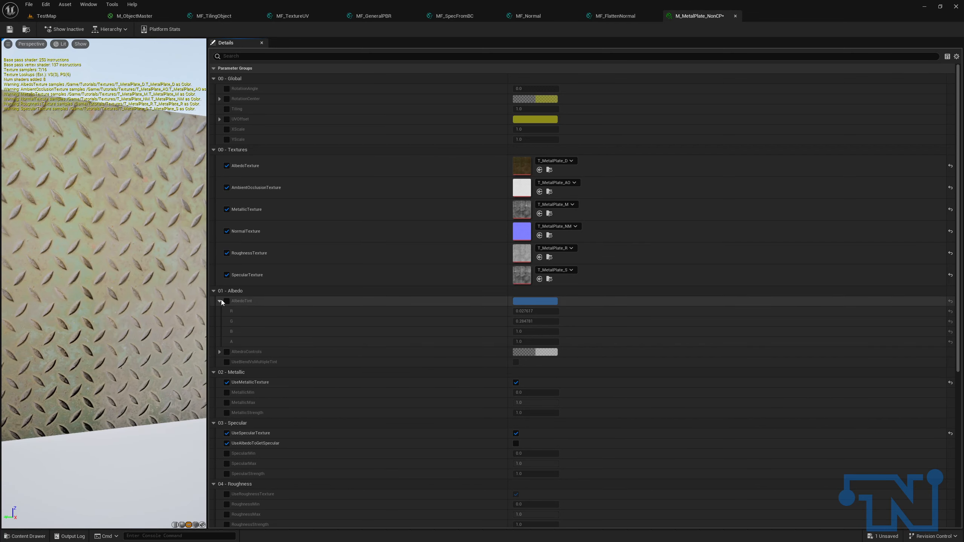
left_click(220, 301)
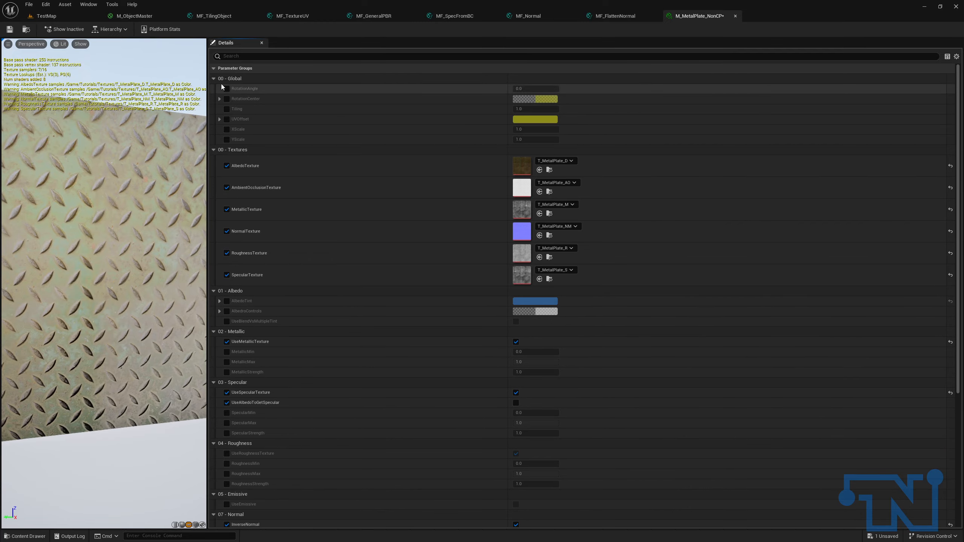
Override RotationAngle, test several angles including 0.5 and 1, and disable the override.
left_click(227, 88)
left_click_drag(526, 88, 525, 70)
type(".15")
key("Return")
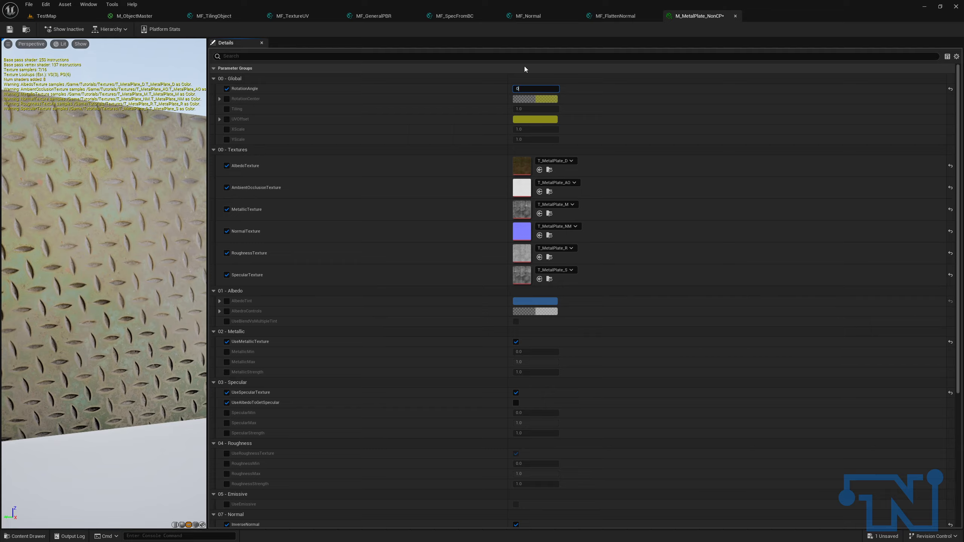
key("Return")
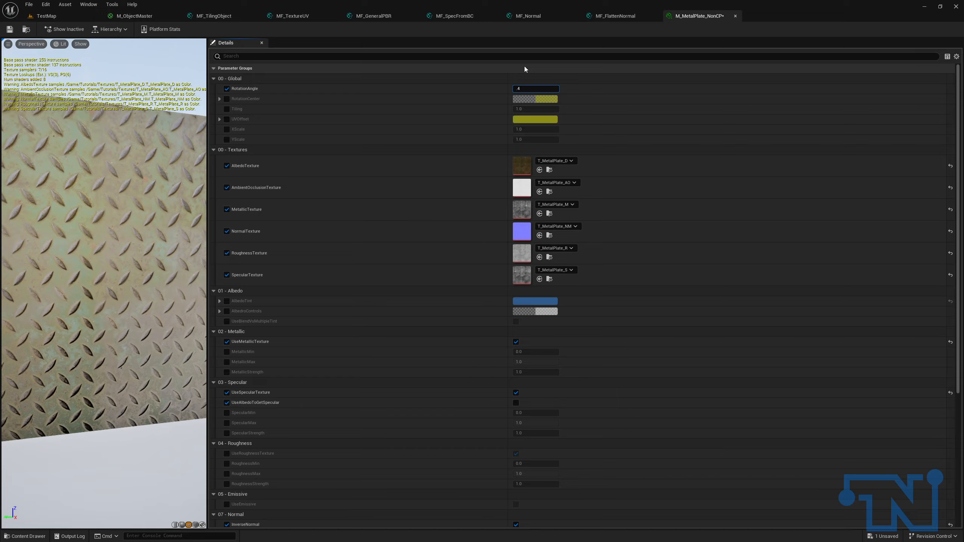
key("Return")
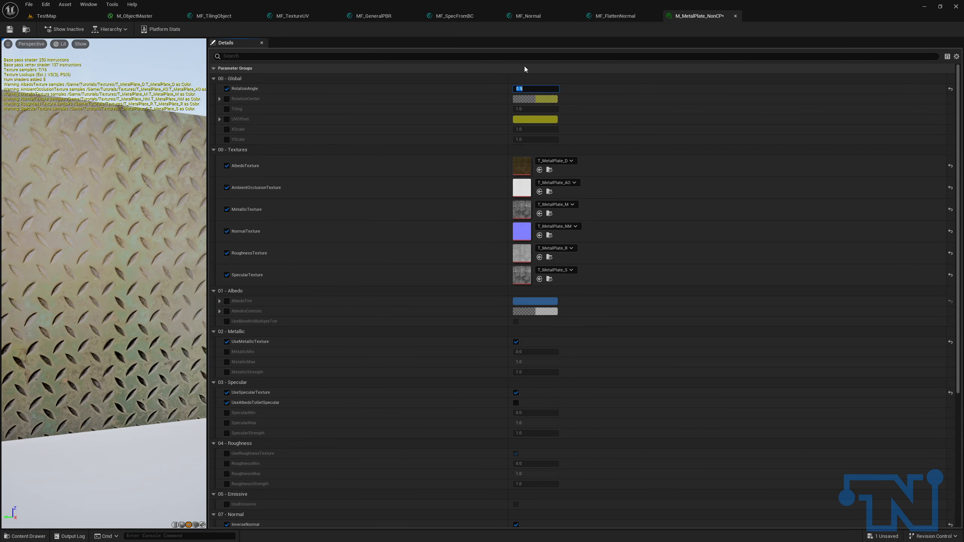
type("1")
key("Return")
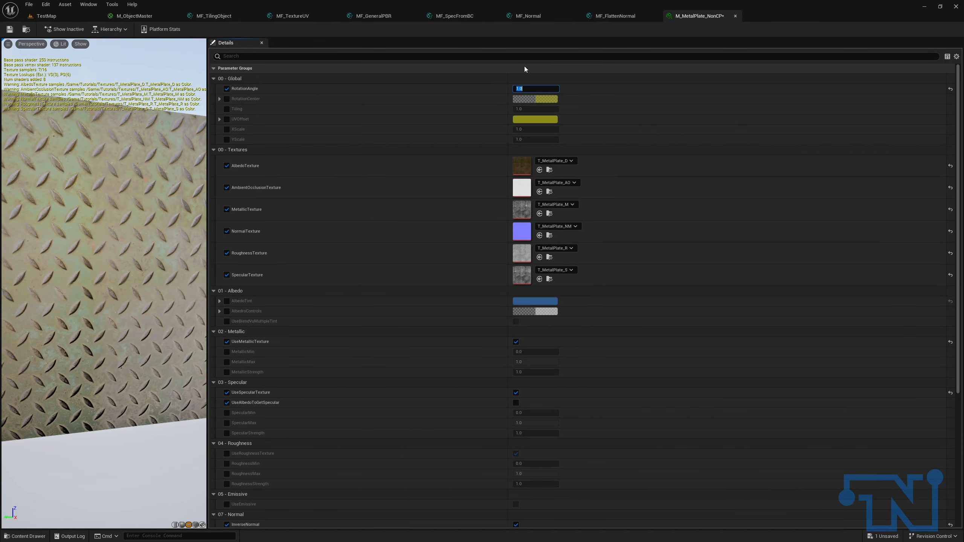
left_click(227, 89)
Override RotationCenter and set both its R and G values to 0.25.
left_click(227, 99)
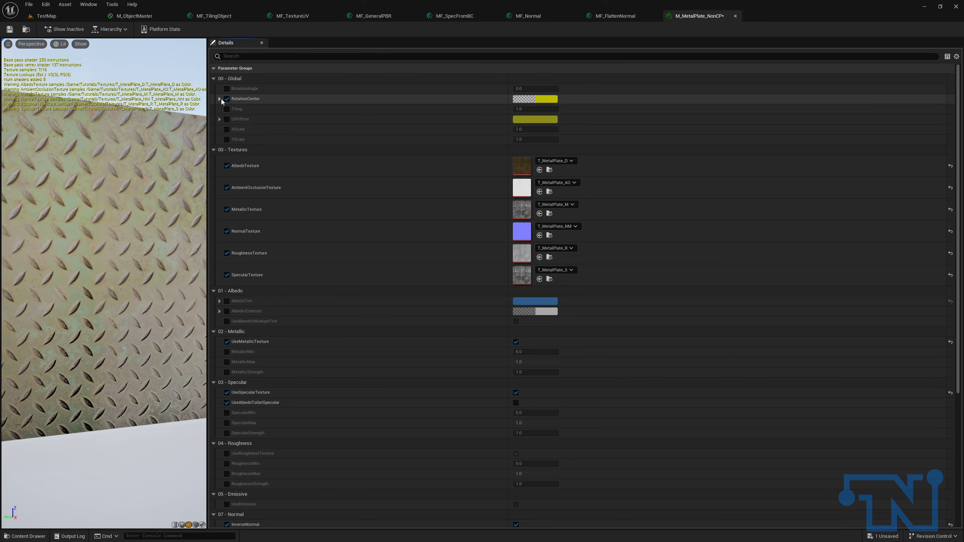
left_click(220, 99)
left_click(519, 109)
type("0.25")
key("Tab")
type("0.25")
key("Return")
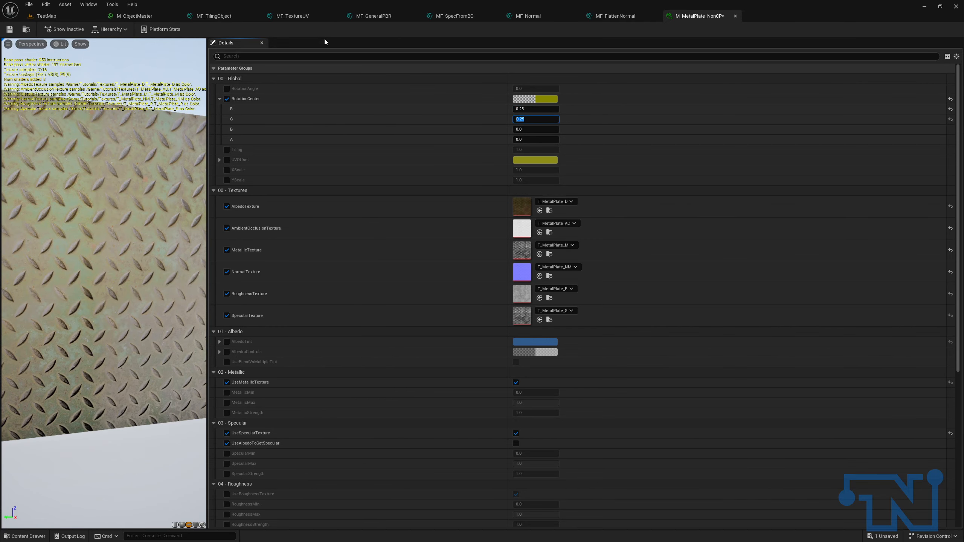
Override RotationAngle and set it to about 0.28.
left_click(227, 89)
left_click_drag(515, 89, 489, 99)
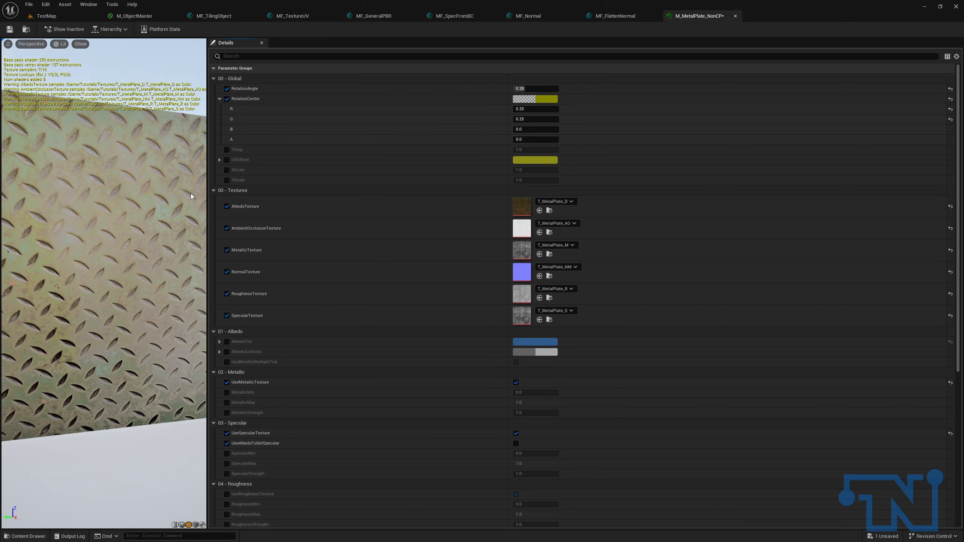
Set RotationAngle to 0 and both the R and G values of RotationCenter to 0.5.
scroll(152, 203, "down", 6)
scroll(152, 204, "up", 3)
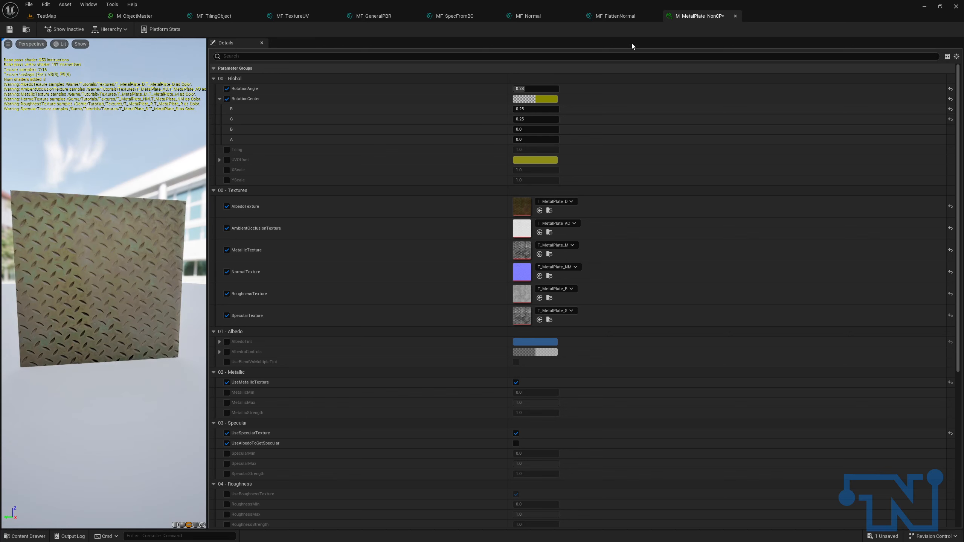
left_click_drag(528, 89, 550, 88)
left_click(550, 88)
type("0")
key("Tab")
type(".5")
key("Tab")
type(".5")
key("Return")
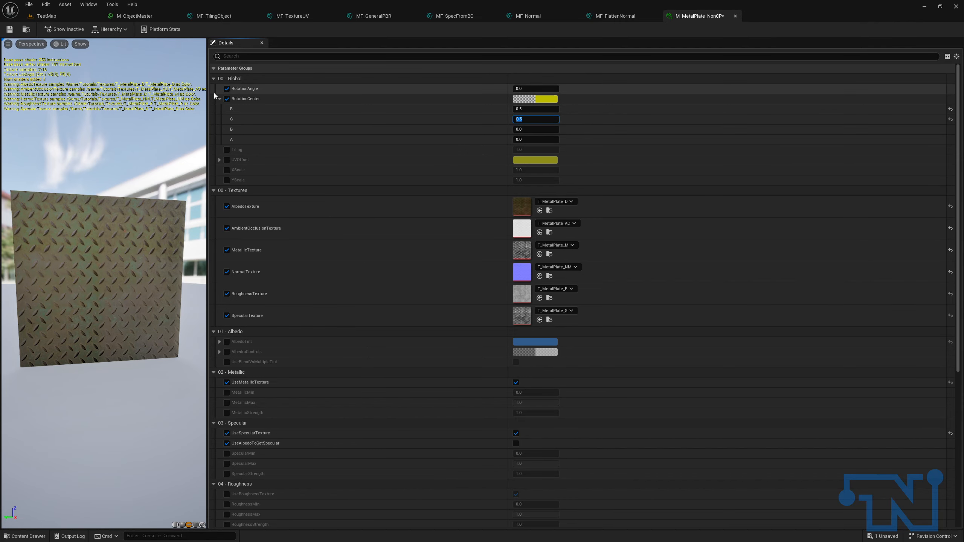
Disable the RotationCenter and RotationAngle overrides and collapse the RotationCenter values.
left_click(227, 99)
left_click(227, 88)
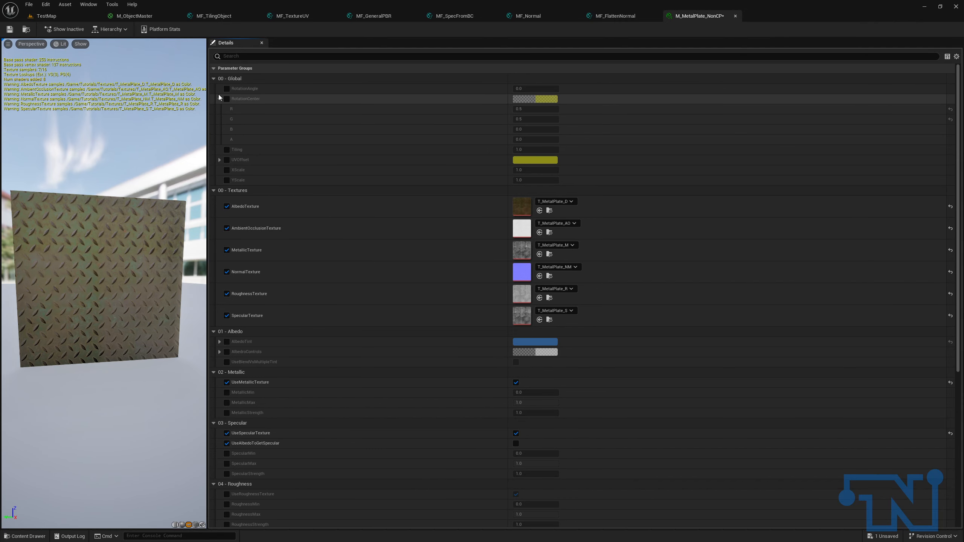
left_click(219, 99)
Override Tiling, try other tiling values, set it back to 1 and disable the override.
left_click(226, 110)
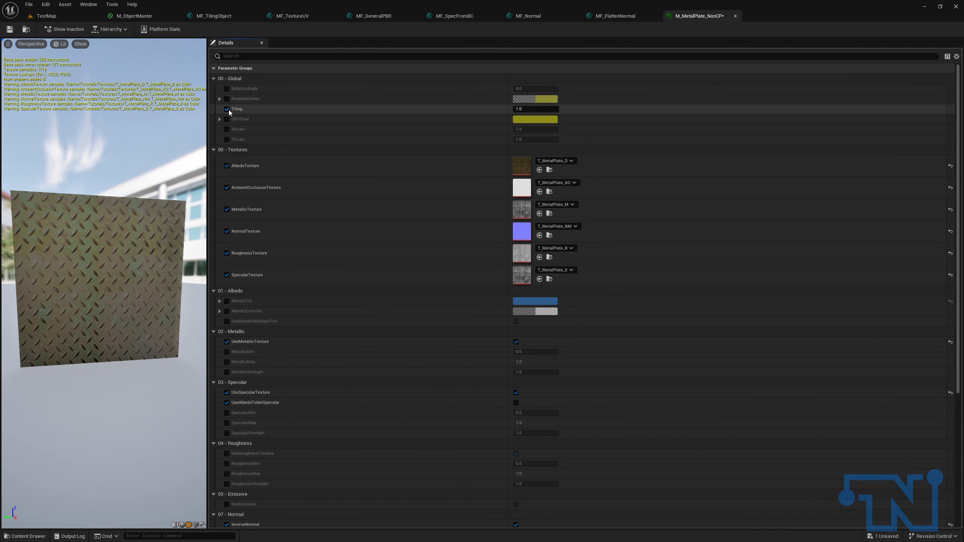
mouse_move(528, 109)
left_mouse_down()
mouse_move(551, 109)
mouse_move(527, 110)
left_mouse_up()
type("1")
key("Return")
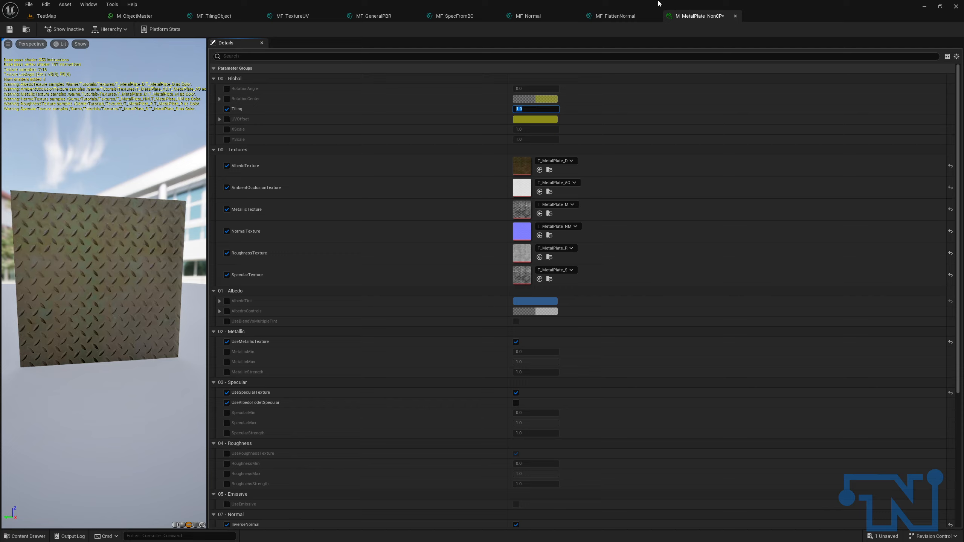
left_click(227, 108)
Override UVOffset, test U at about 4.29 and V at about 6.09, restore both to 1 and disable the override.
left_click(220, 119)
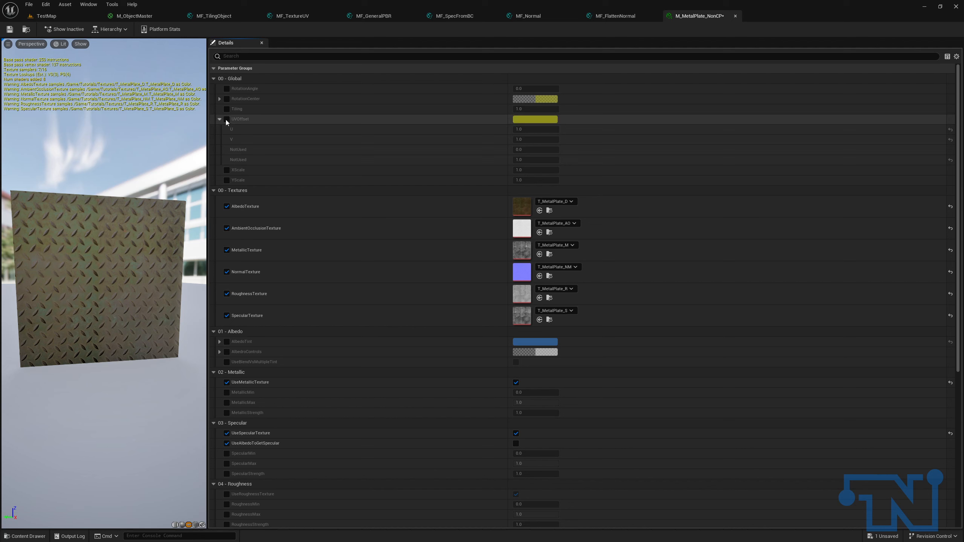
left_click(226, 119)
left_click_drag(536, 129, 570, 142)
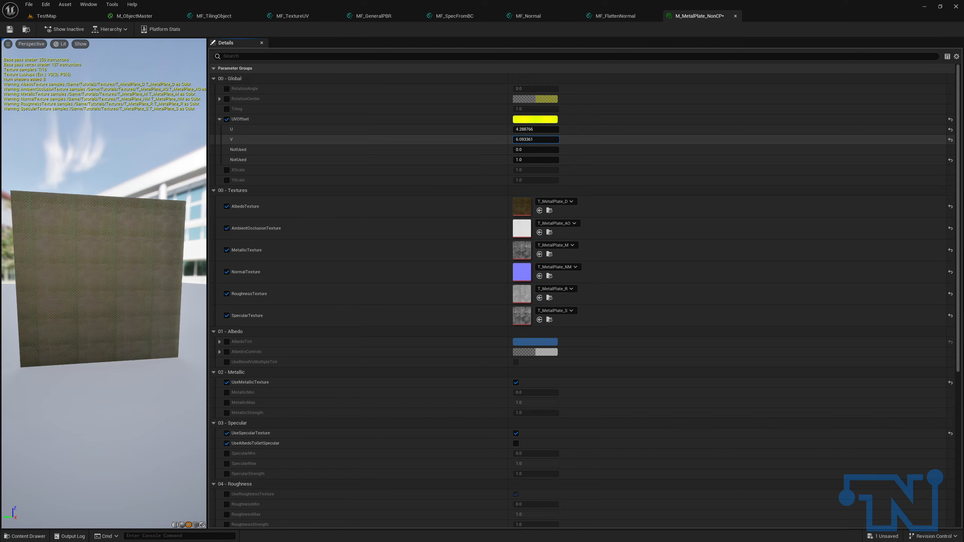
left_click(535, 131)
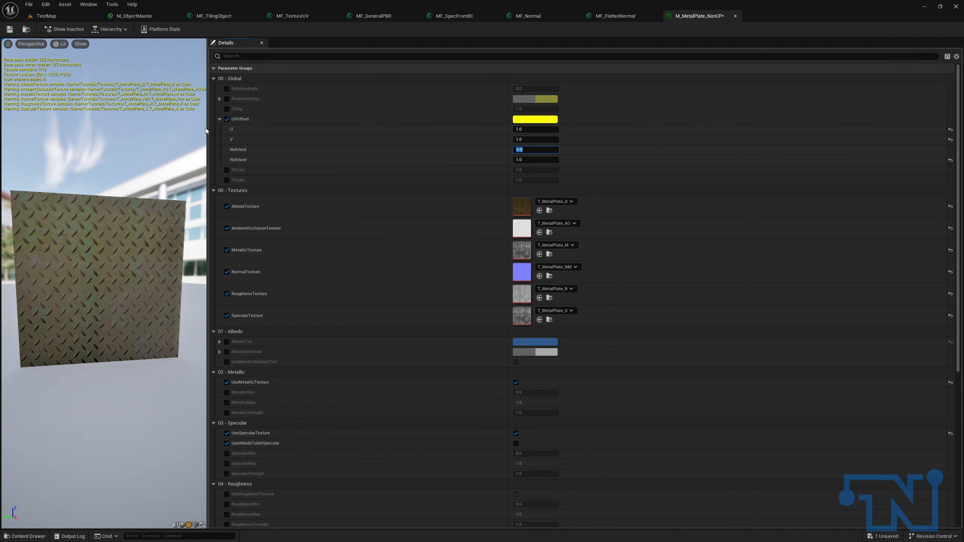
left_click(226, 119)
left_click(219, 120)
Override XScale and YScale, test different scale values on the plate, and set both back to 1.
left_click(226, 130)
left_click(227, 140)
left_click_drag(532, 129, 565, 138)
left_click(528, 130)
type("1")
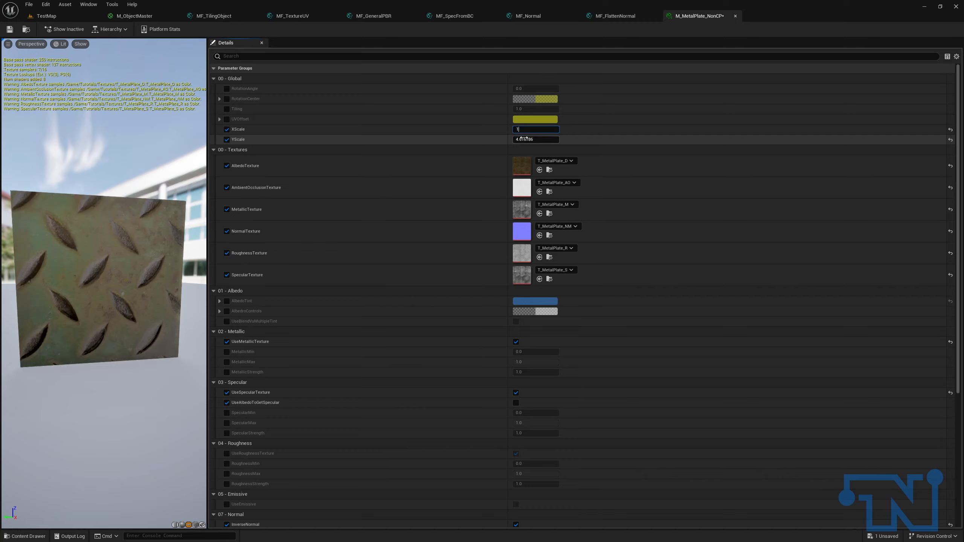
left_click(529, 139)
type("1")
left_click(548, 130)
left_click(540, 130)
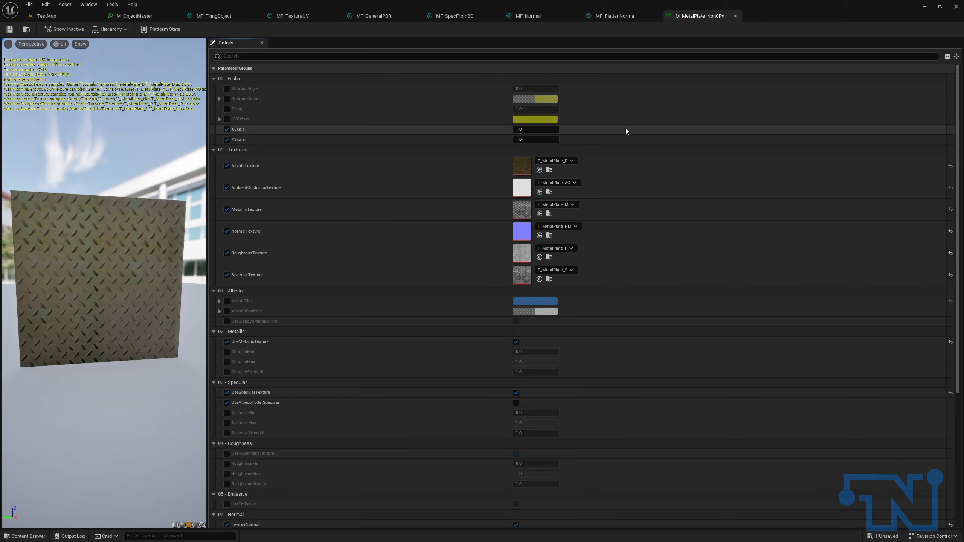
Vary XScale and YScale once more and restore both to 1.
left_click_drag(550, 130, 517, 139)
left_click(553, 138)
type("1")
left_click(542, 130)
type("1")
key("Return")
Disable the YScale and XScale overrides and collapse the 00 - Global and 00 - Textures parameter groups.
left_click(227, 140)
left_click(226, 129)
left_click(214, 78)
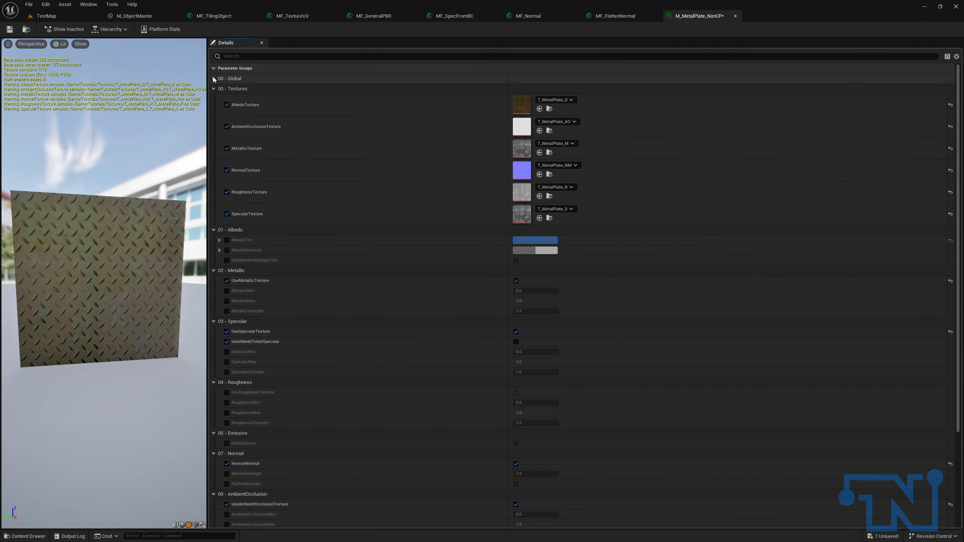
left_click(213, 89)
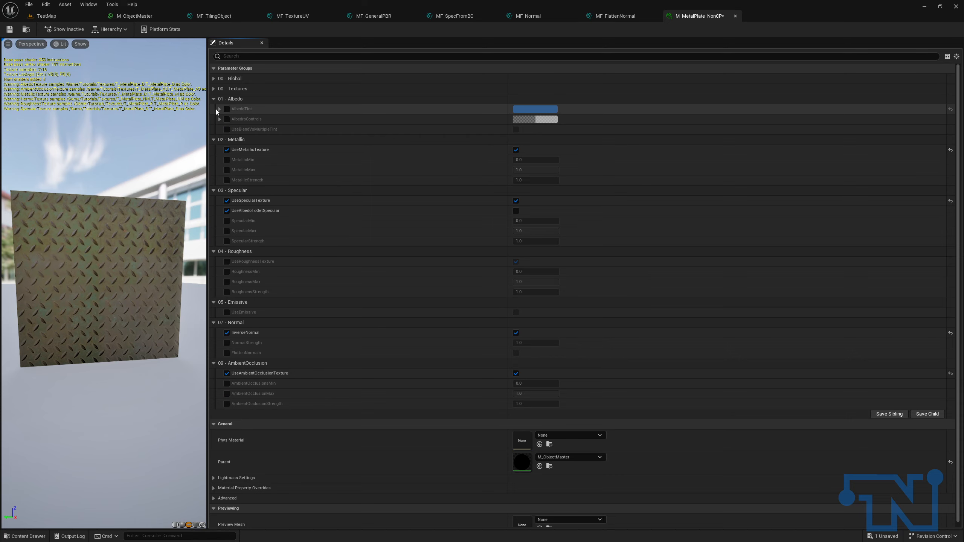
Override AlbedoTint and make it white by setting its R, G and B values to 1.
left_click(219, 109)
left_click(227, 109)
left_click(539, 121)
type("1")
key("Tab")
type("1")
key("Tab")
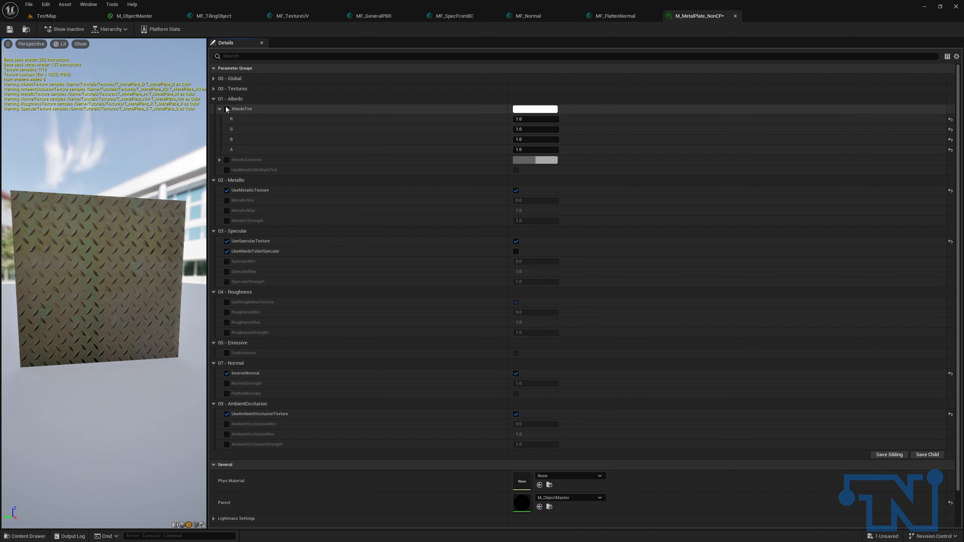
Disable the AlbedoTint override and collapse its values and the 01 - Albedo group.
left_click(226, 108)
left_click(220, 109)
left_click(211, 100)
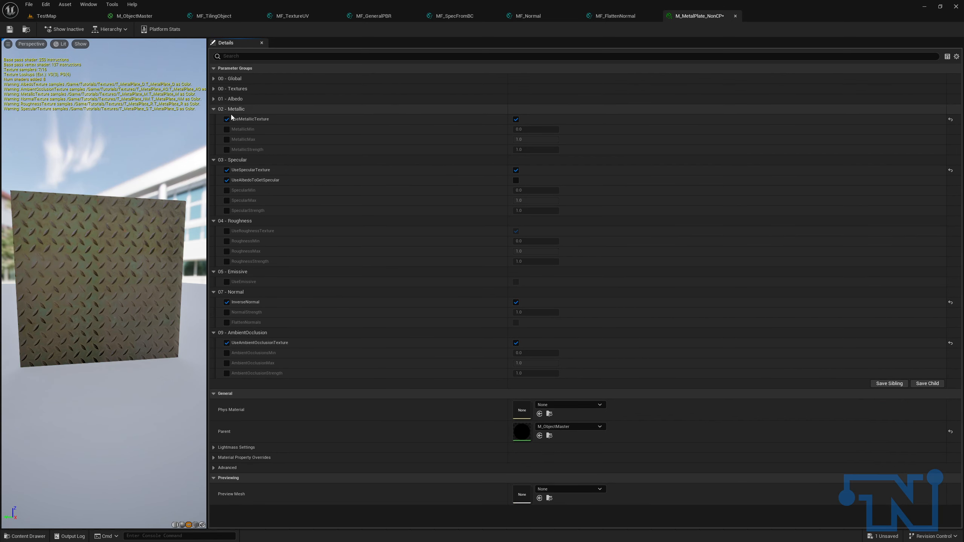
Override MetallicMin and MetallicMax and set MetallicMin to 0.75.
left_click(227, 129)
left_click(227, 139)
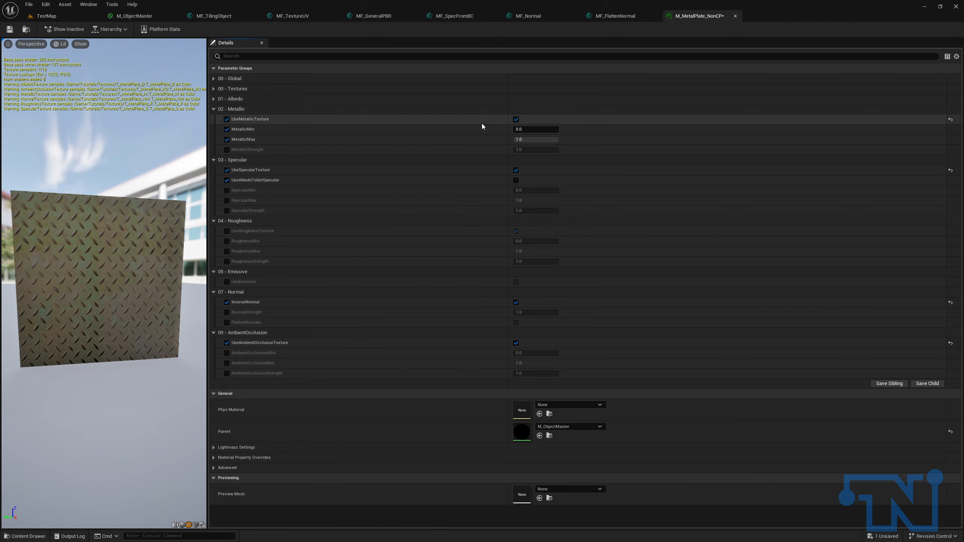
left_click(533, 129)
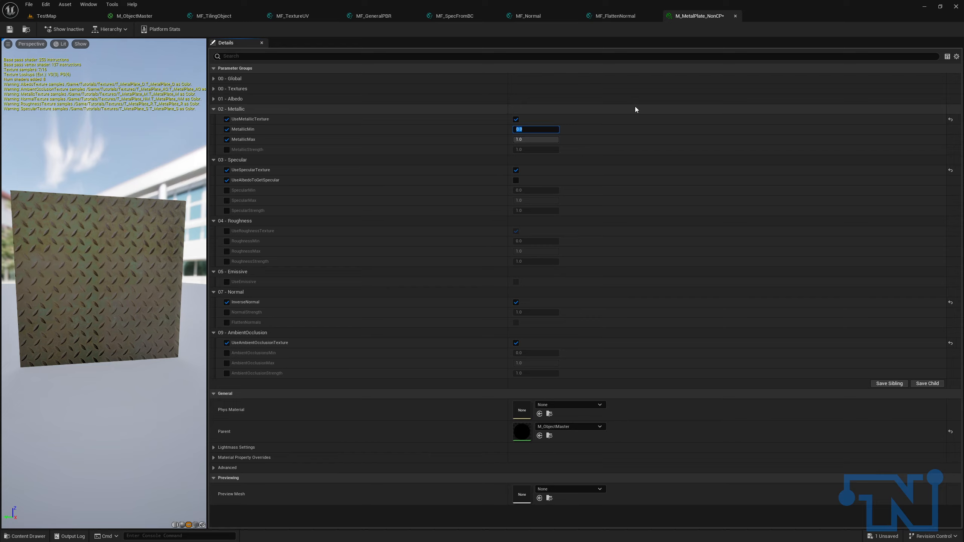
key("BackSpace")
key("Return")
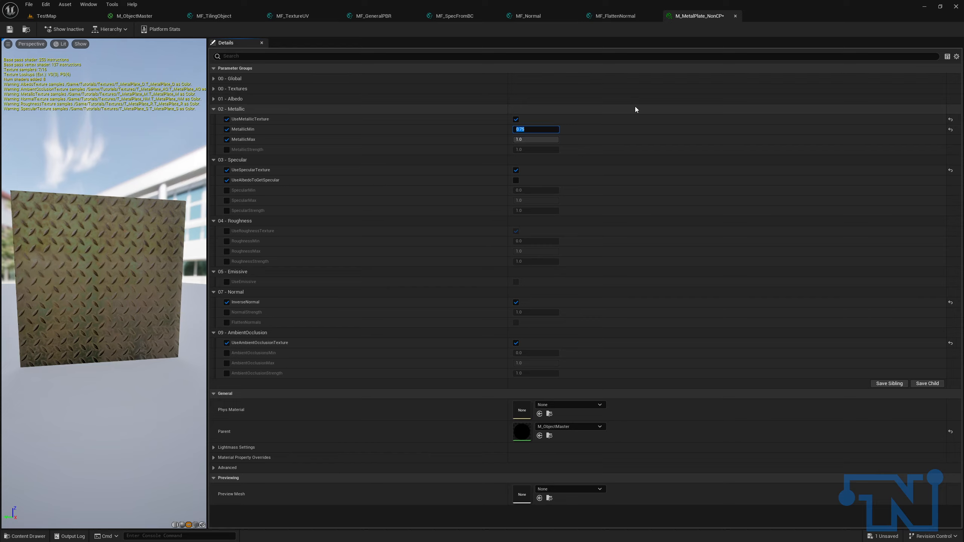
Test the metallic range on a close view of the plate with MetallicMin at 0.25 and MetallicMax at 0.5.
right_click_drag(103, 242, 103, 274)
mouse_move(104, 266)
left_mouse_down()
mouse_move(80, 266)
mouse_move(80, 224)
mouse_move(101, 266)
mouse_move(68, 266)
mouse_move(125, 266)
mouse_move(99, 266)
left_mouse_up()
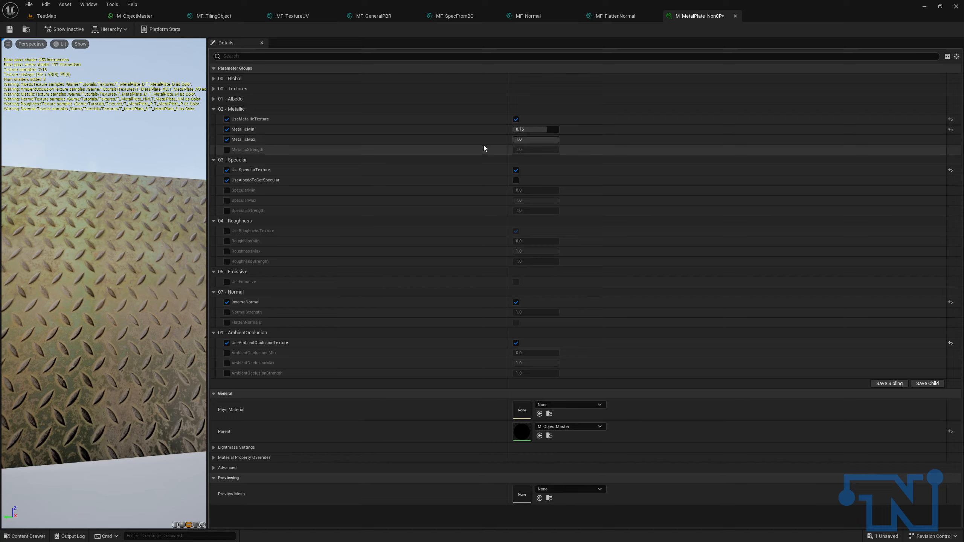
left_click(539, 130)
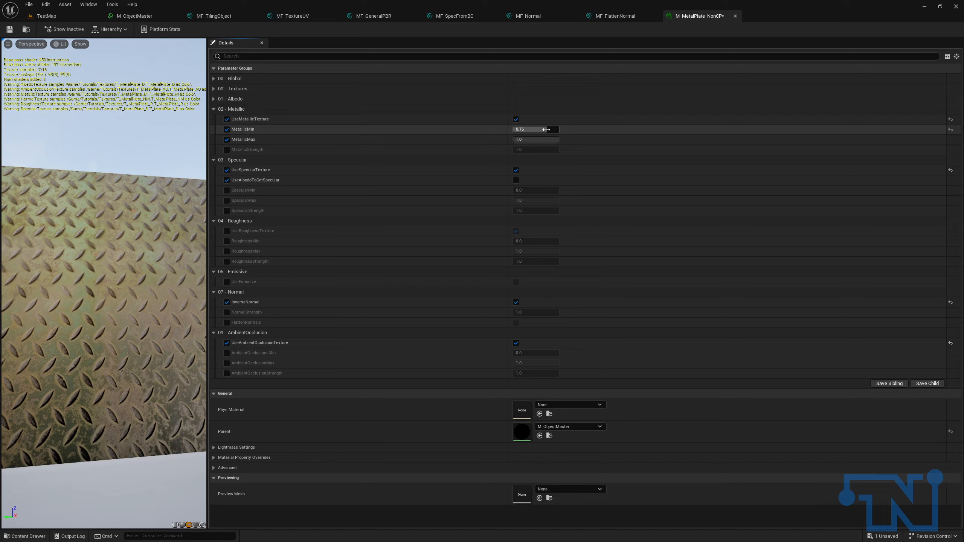
type(".25")
key("Return")
key("Tab")
type(".")
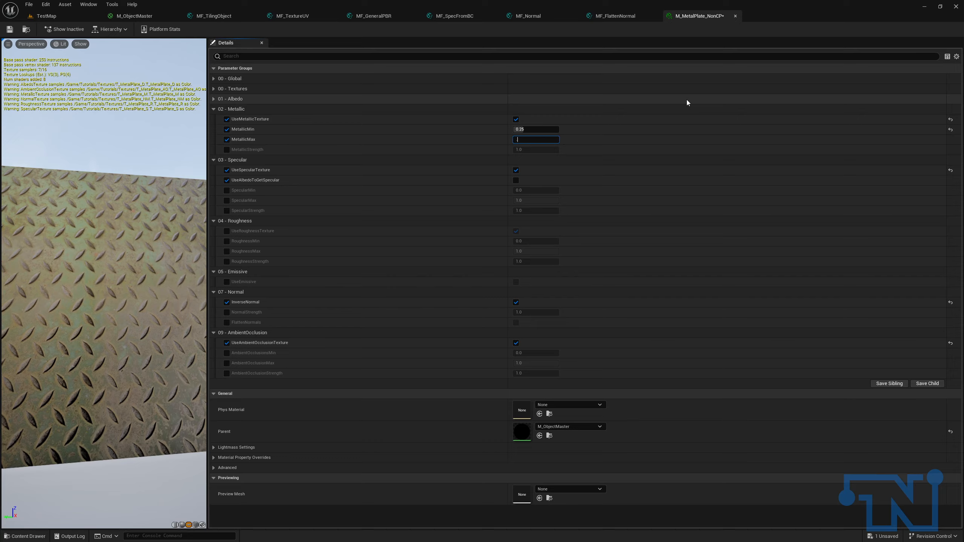
type("5")
key("Return")
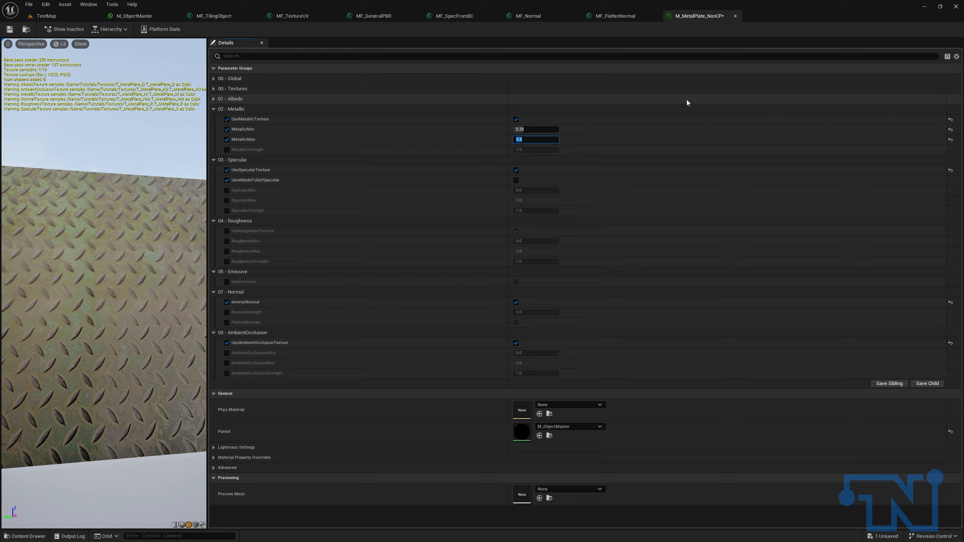
Set MetallicMax to 1 and MetallicMin to 0.75.
type("1")
key("Tab")
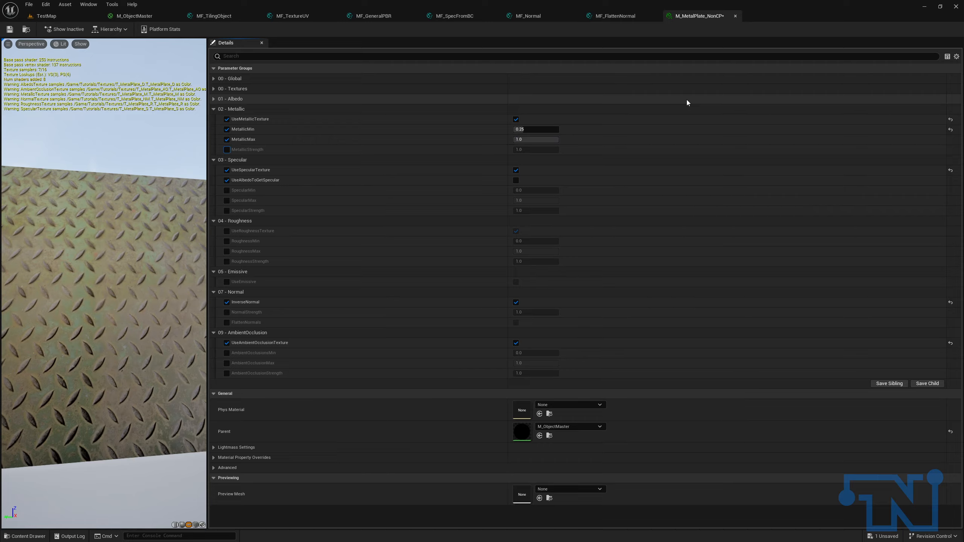
left_click(537, 129)
type("0")
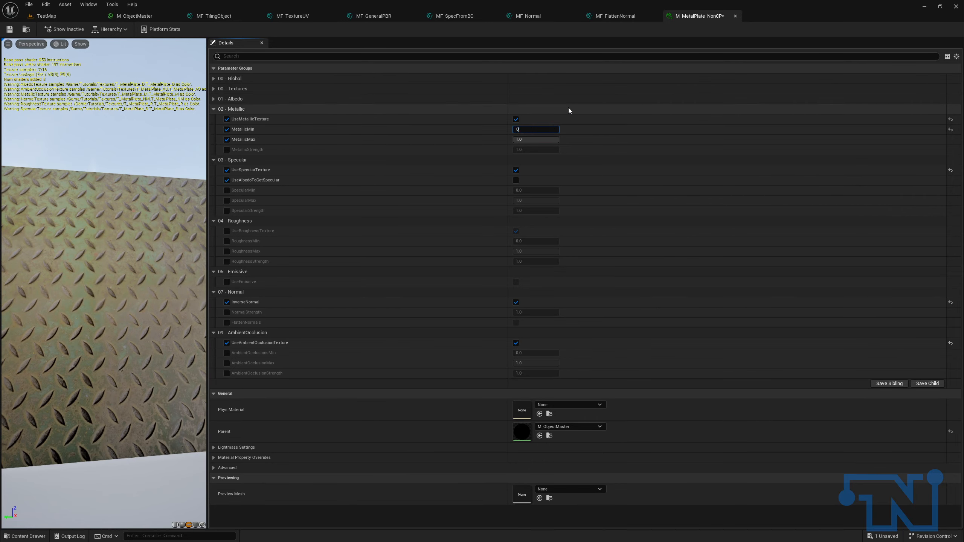
key("BackSpace")
type(".75")
key("Return")
Override MetallicStrength, test it at about 6.71 on the plate, and set it back to 1.
left_click(227, 150)
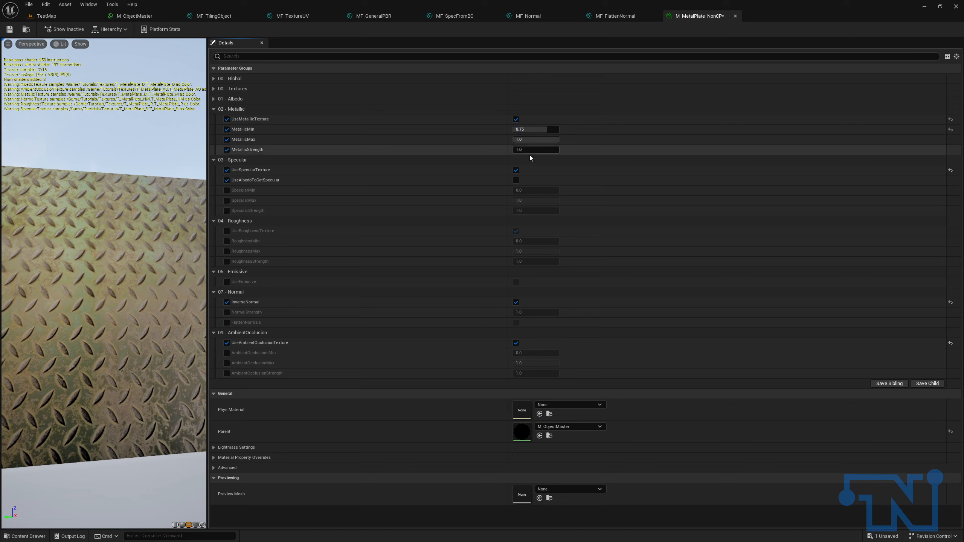
left_click_drag(518, 150, 592, 149)
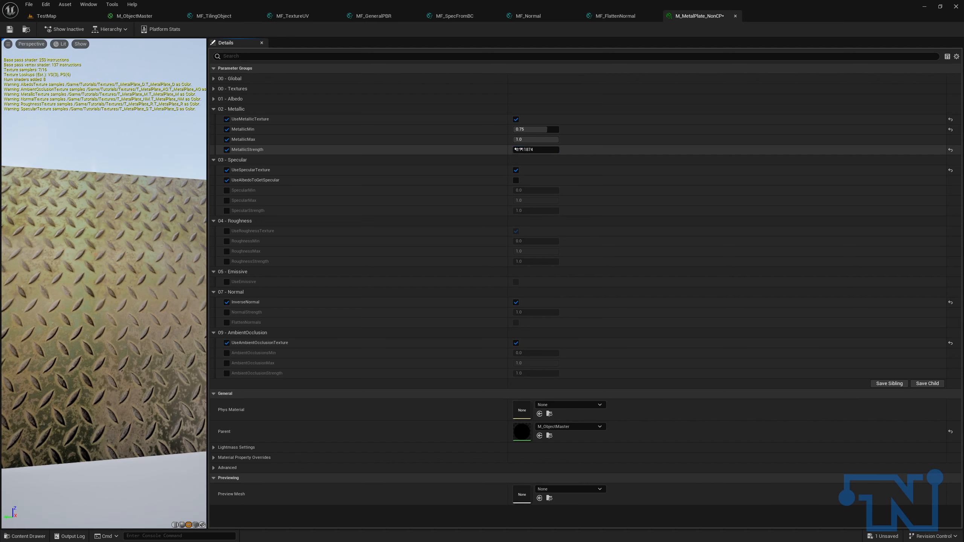
mouse_move(167, 246)
left_mouse_down()
mouse_move(118, 239)
mouse_move(114, 209)
mouse_move(126, 224)
mouse_move(182, 242)
left_mouse_up()
left_click(528, 149)
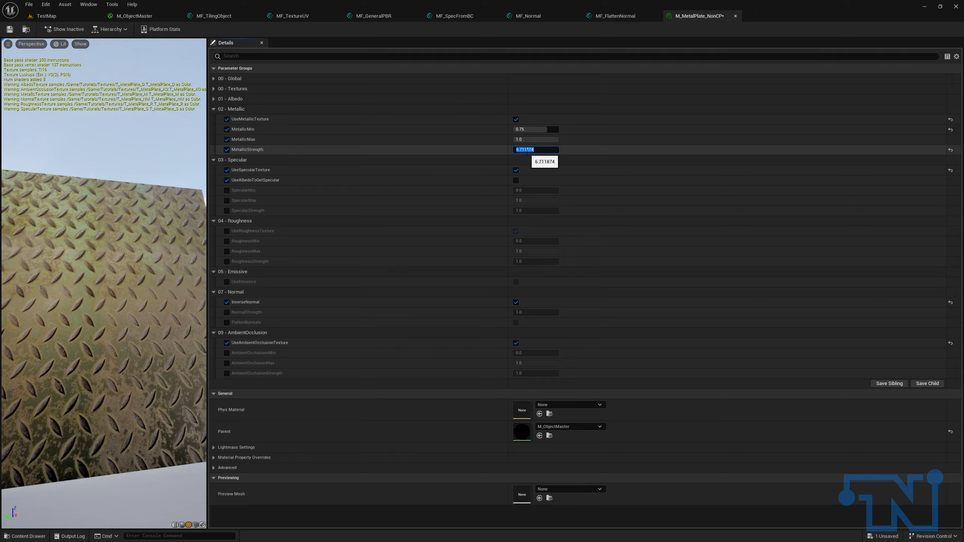
key("Return")
Set MetallicMin to 0 and disable the MetallicMin and MetallicStrength overrides.
left_click(538, 129)
type("0")
key("Return")
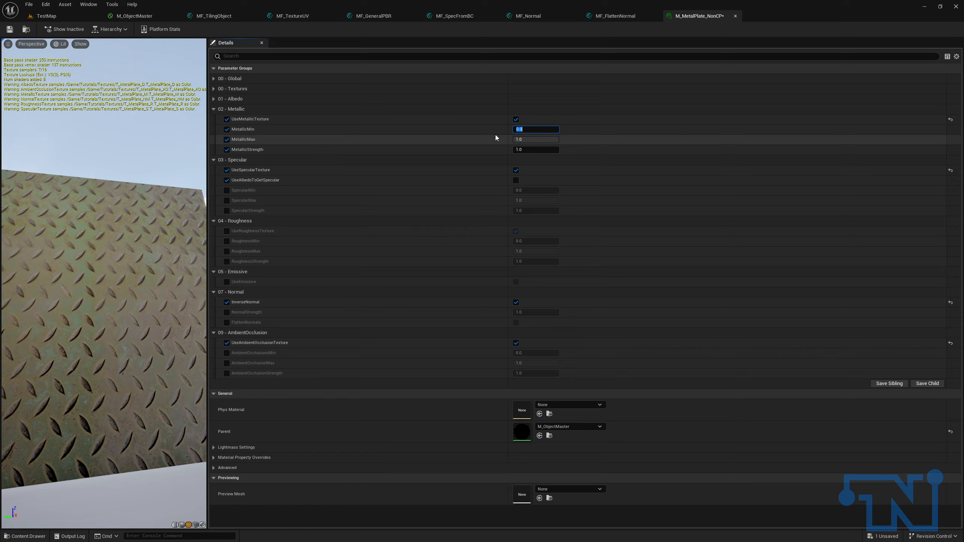
left_click(227, 129)
left_click(227, 149)
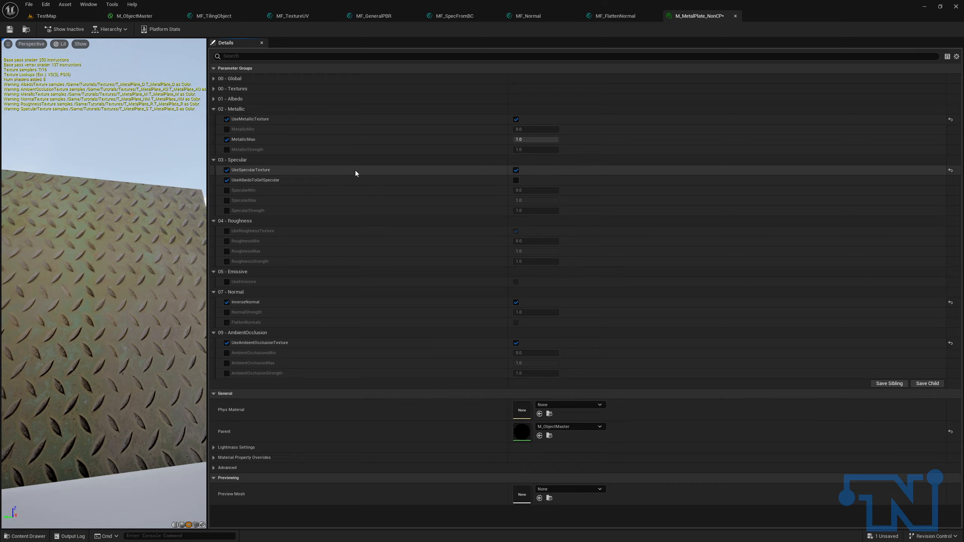
Override SpecularMin, test it at about 0.74 from another viewing angle, and set it back to 0.
left_click(227, 190)
left_click_drag(525, 191, 539, 190)
left_click_drag(152, 266, 91, 266)
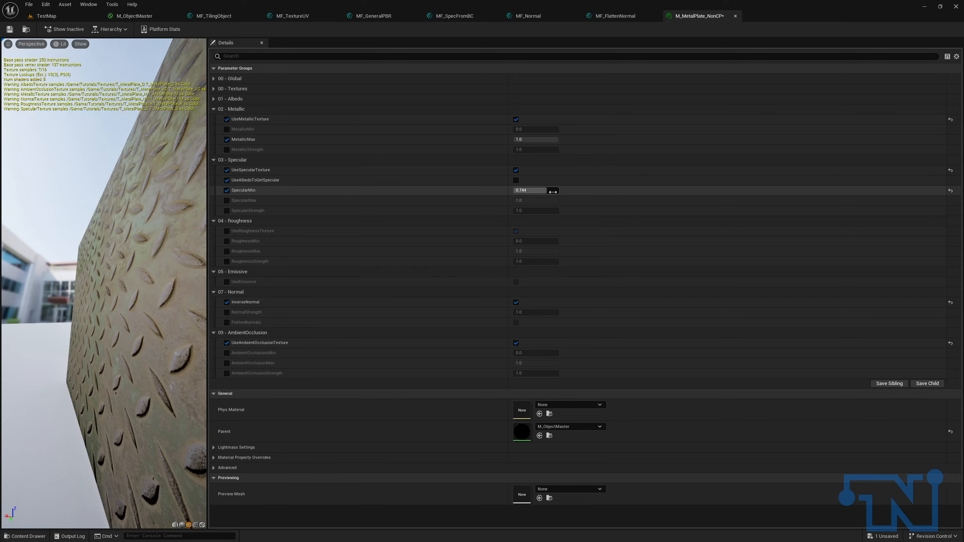
left_click_drag(551, 190, 513, 190)
Override SpecularMax and set it to 0.5.
left_click(228, 201)
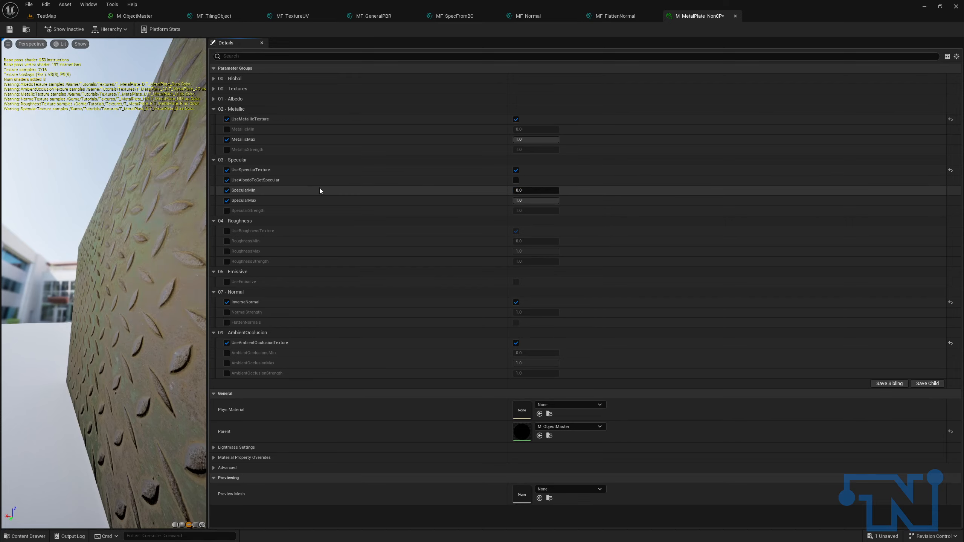
left_click(533, 198)
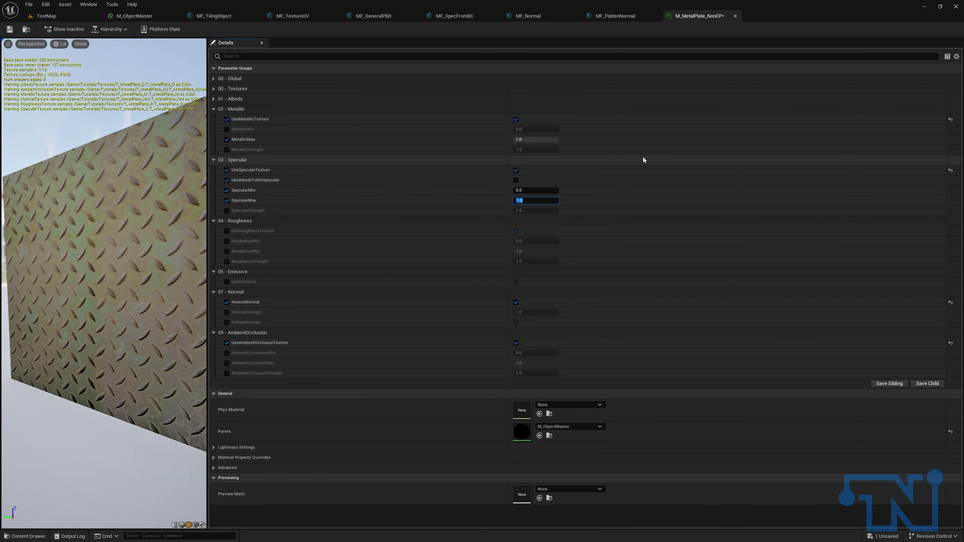
type("0.5")
key("Return")
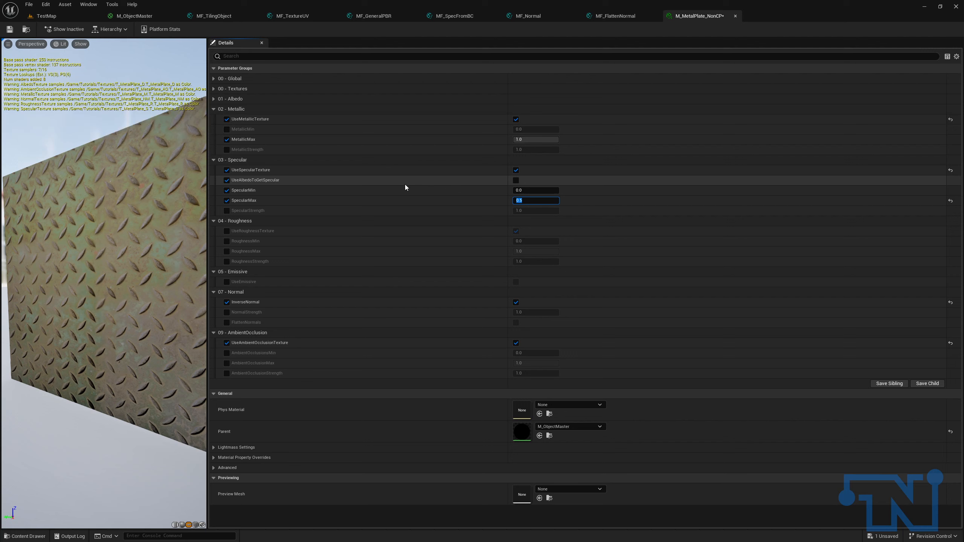
Override RoughnessMin and RoughnessMax and set RoughnessMax to 0.2.
left_click(227, 241)
left_click(227, 251)
mouse_move(530, 241)
left_mouse_down()
mouse_move(517, 243)
mouse_move(538, 251)
left_mouse_up()
left_click(538, 251)
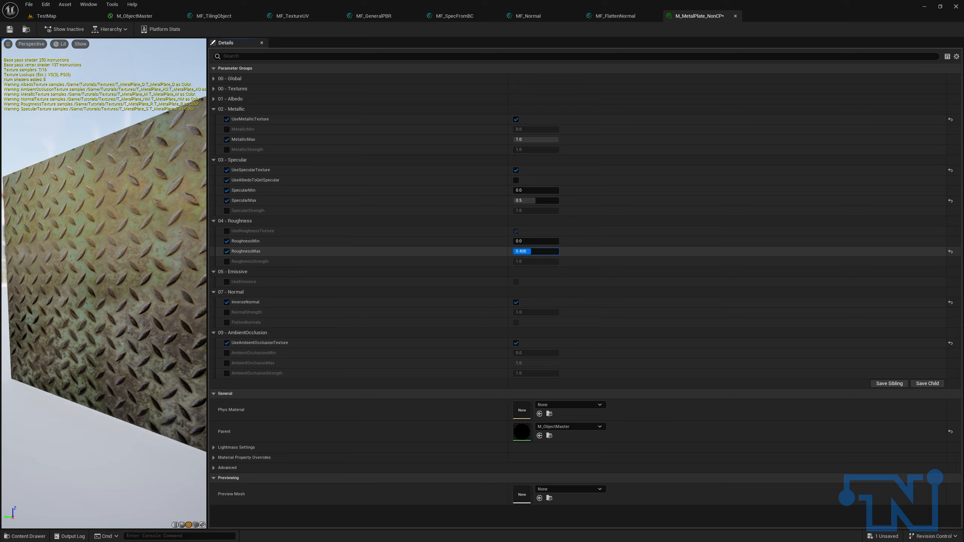
type("0.20.2")
key("Return")
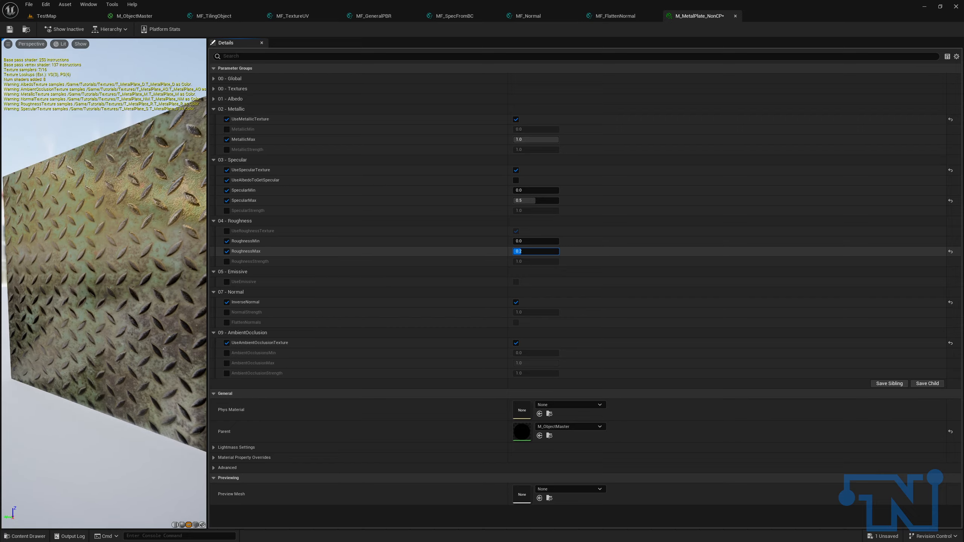
Set RoughnessMax to 1 and disable its override.
left_click(539, 251)
type("1")
key("Return")
left_click(227, 252)
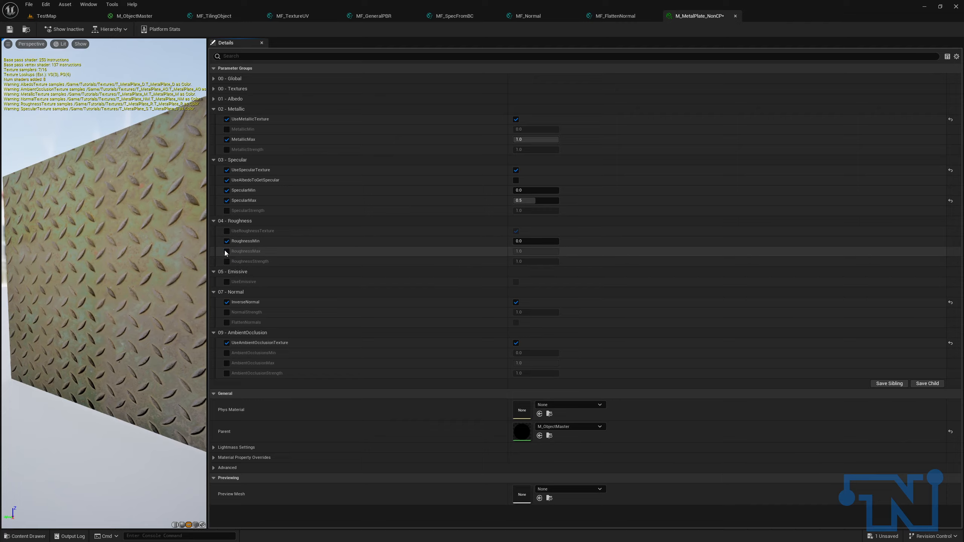
Disable the RoughnessMin override and briefly override RoughnessStrength before disabling it again.
left_click(227, 241)
left_click(227, 262)
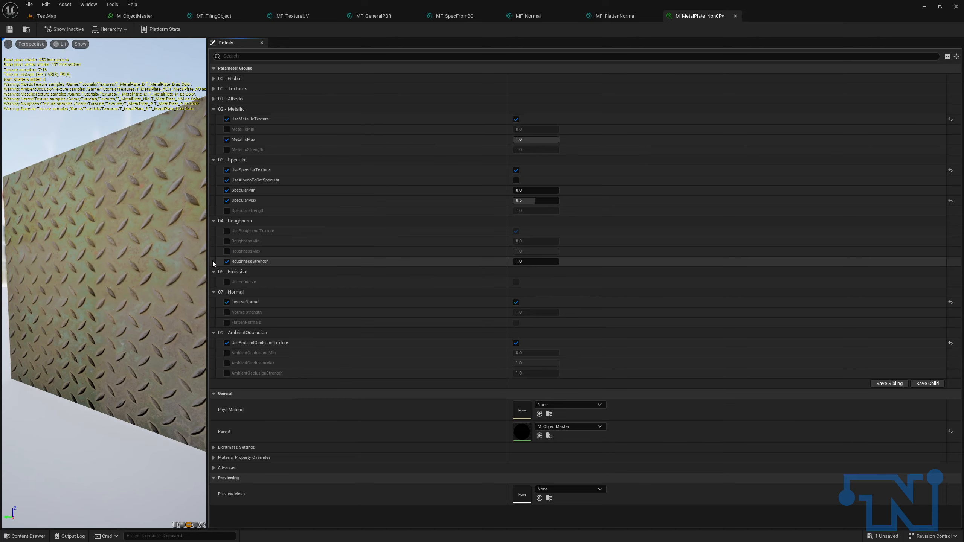
left_click(227, 262)
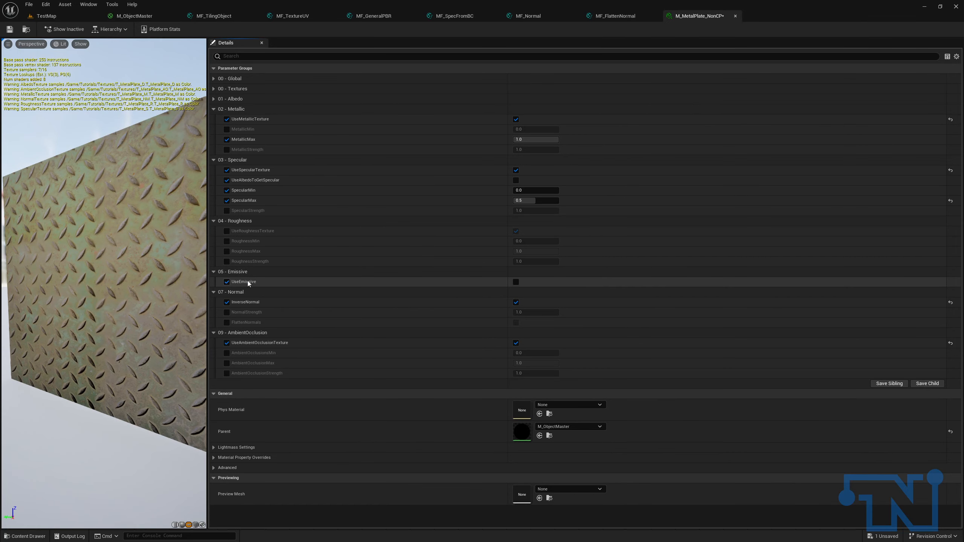
Turn on UseEmissive, override EmissiveStrength, test it at about -0.13, and set it to 1.
left_click(516, 281)
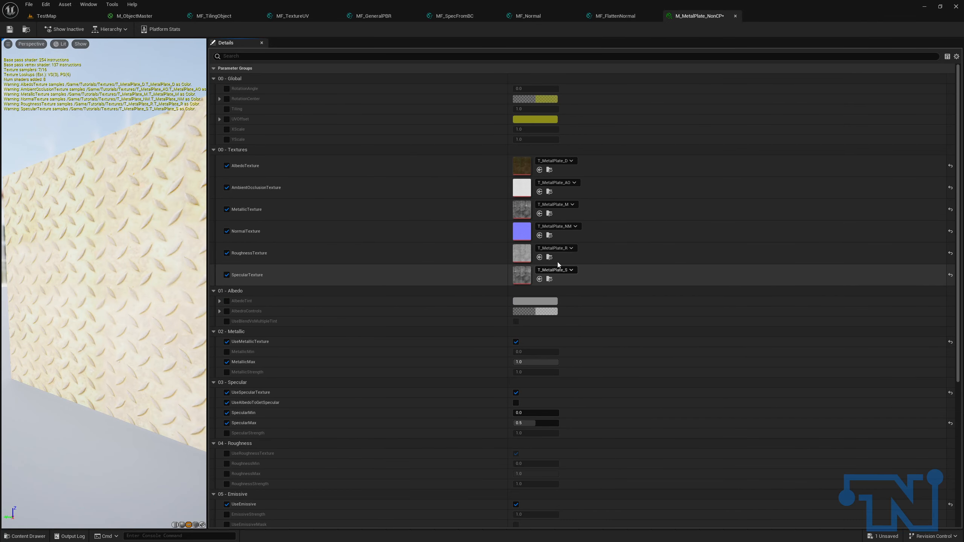
scroll(582, 256, "down", 3)
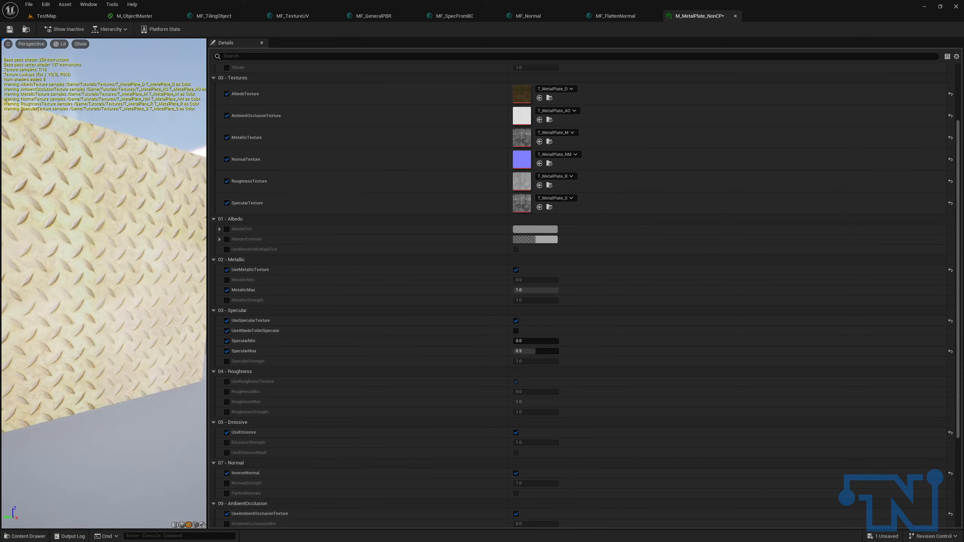
scroll(455, 319, "down", 3)
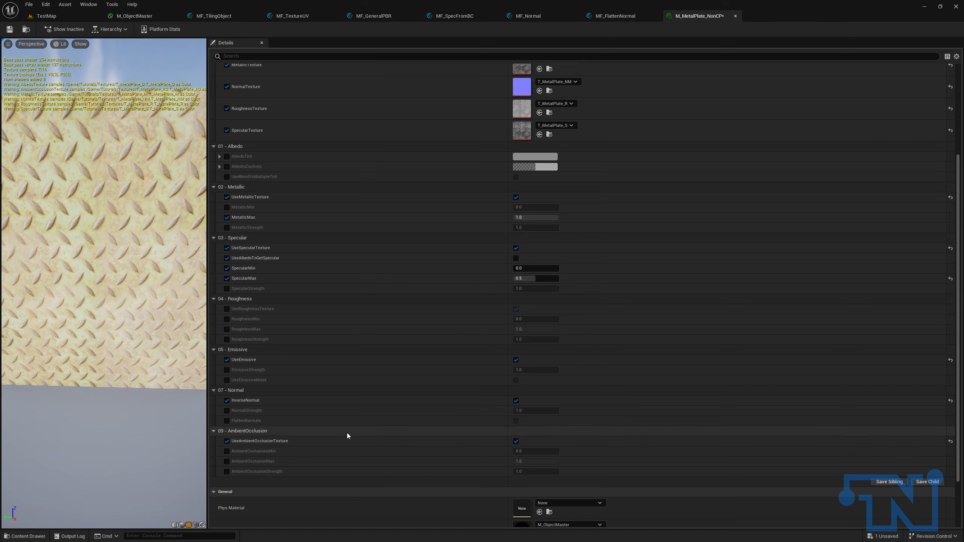
left_click(226, 370)
left_click_drag(535, 370, 513, 370)
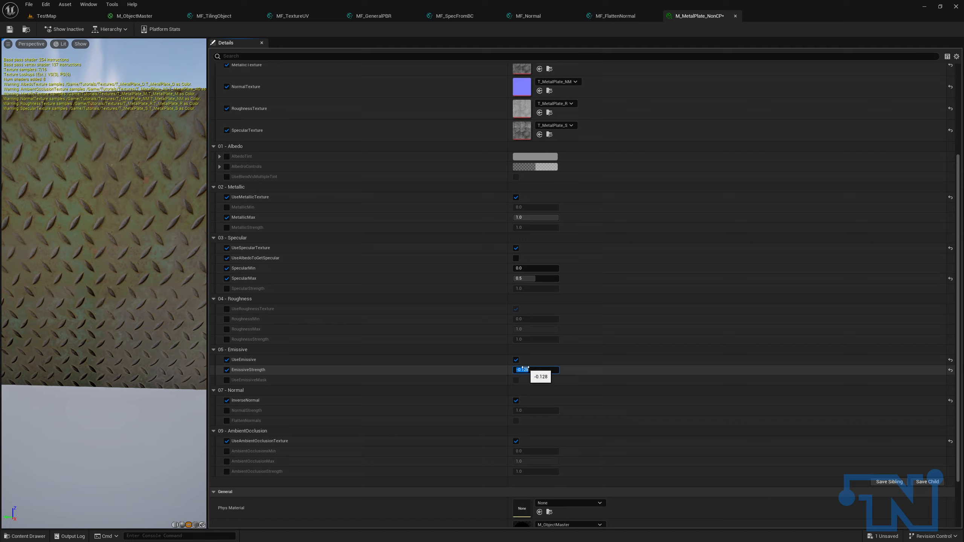
type("1")
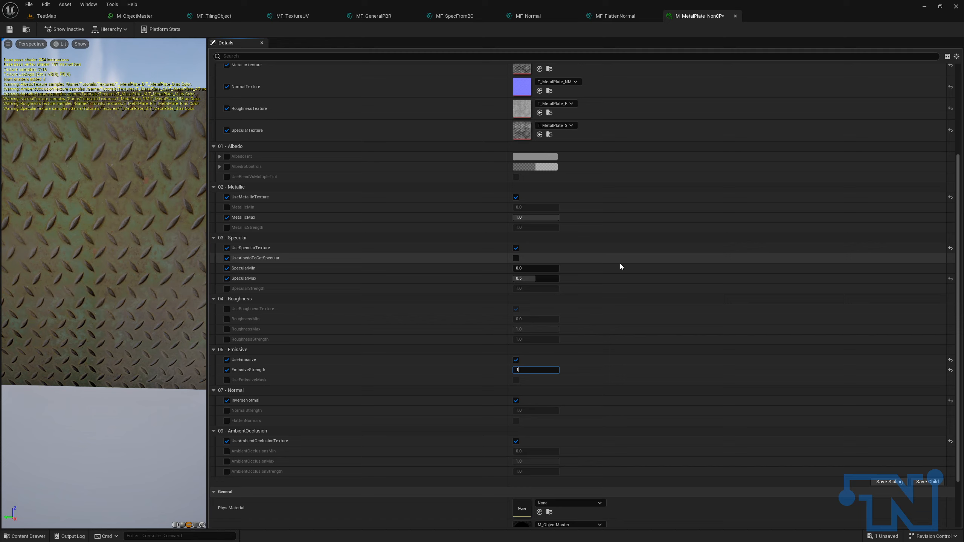
key("Return")
Test EmissiveStrength at about 10867 with the plate seen from farther away, and set it back to 1.
left_click_drag(533, 370, 585, 370)
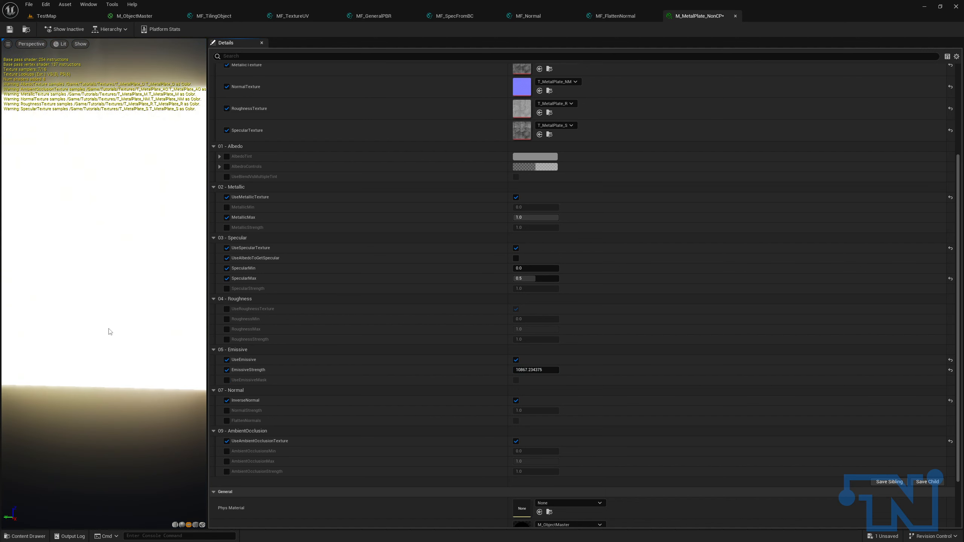
scroll(110, 333, "down", 5)
mouse_move(109, 333)
left_mouse_down()
mouse_move(95, 319)
mouse_move(171, 319)
mouse_move(95, 324)
left_mouse_up()
left_click(546, 369)
type("1")
key("Return")
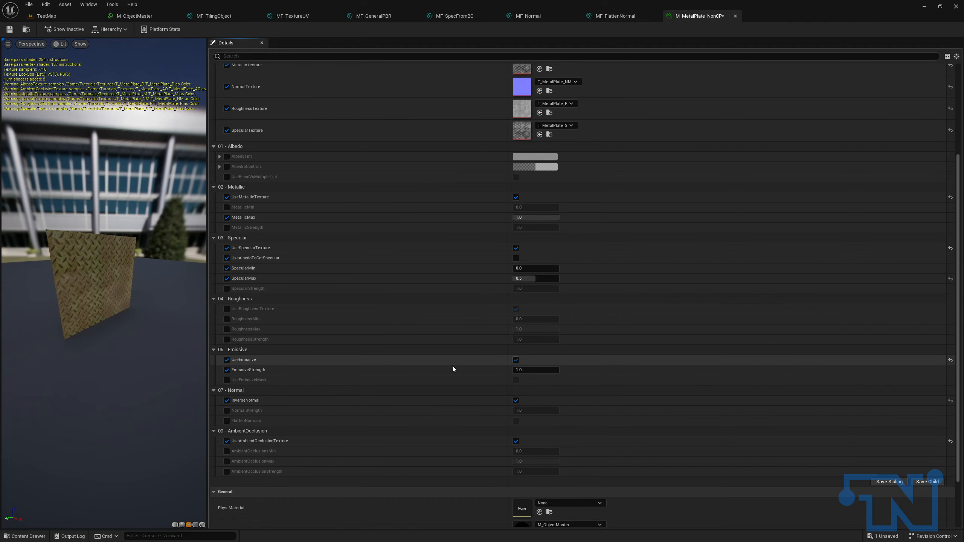
Switch UseEmissive off and on again, and raise EmissiveStrength to about 63.
left_click(516, 360)
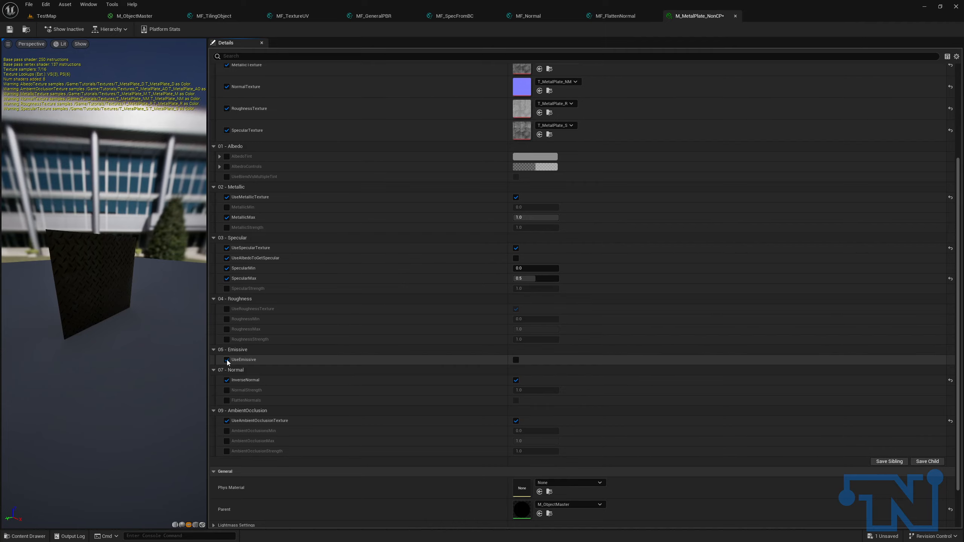
left_click(516, 360)
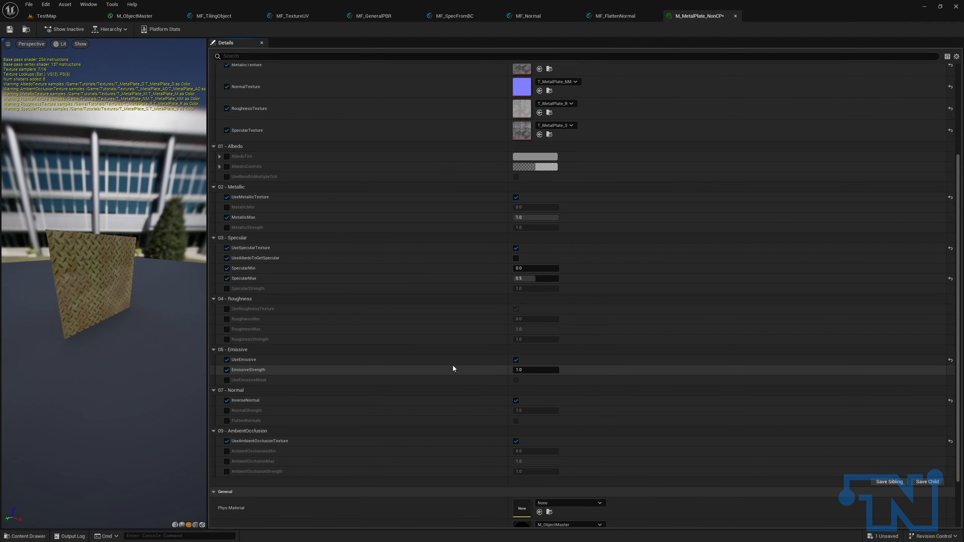
left_click_drag(526, 367, 558, 367)
Override UseEmissiveMask and turn it on.
right_click_drag(451, 305, 419, 134)
left_click(227, 304)
left_click(516, 304)
scroll(419, 282, "up", 3)
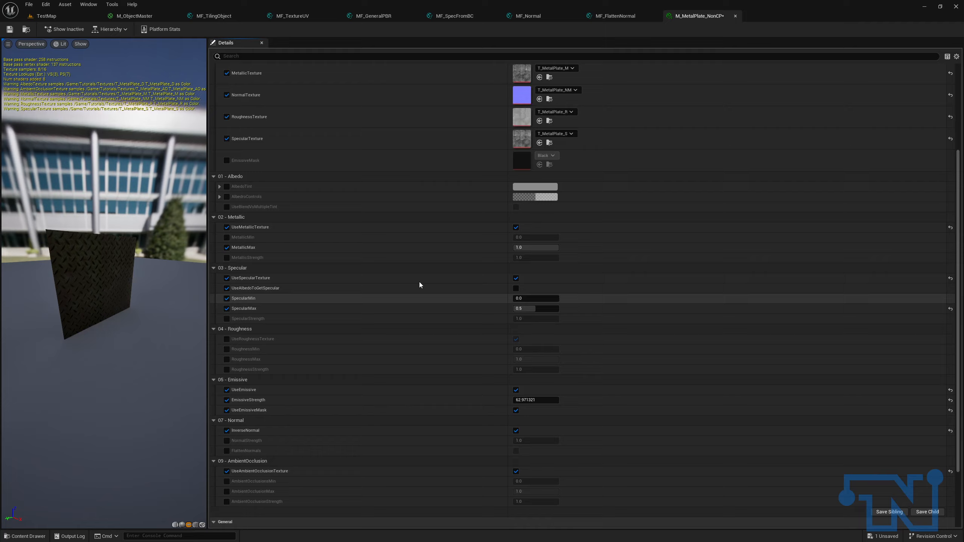
Override the EmissiveMask texture parameter and assign WhiteSquareTexture to it.
left_click_drag(176, 300, 144, 300)
mouse_move(145, 300)
right_mouse_down()
mouse_move(137, 280)
mouse_move(137, 294)
right_mouse_up()
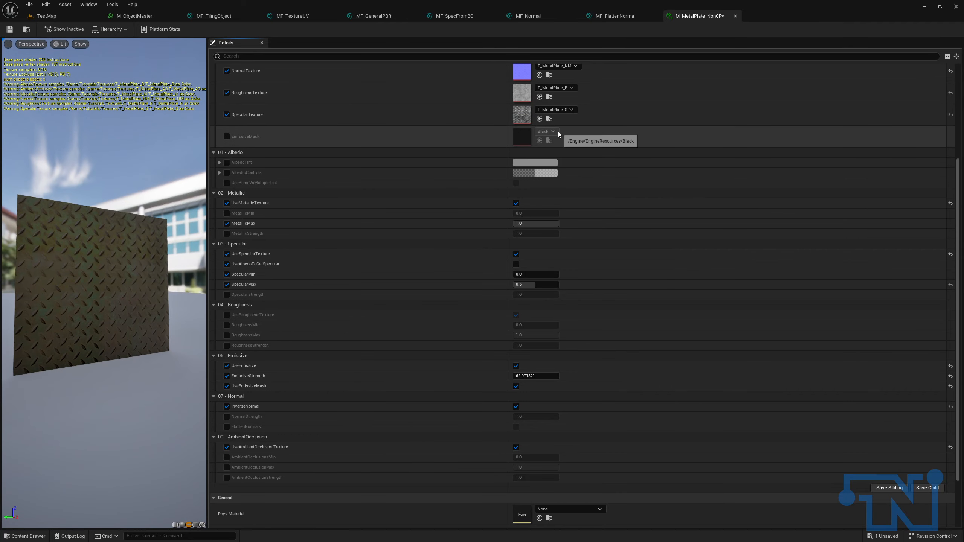
left_click(227, 136)
left_click(553, 132)
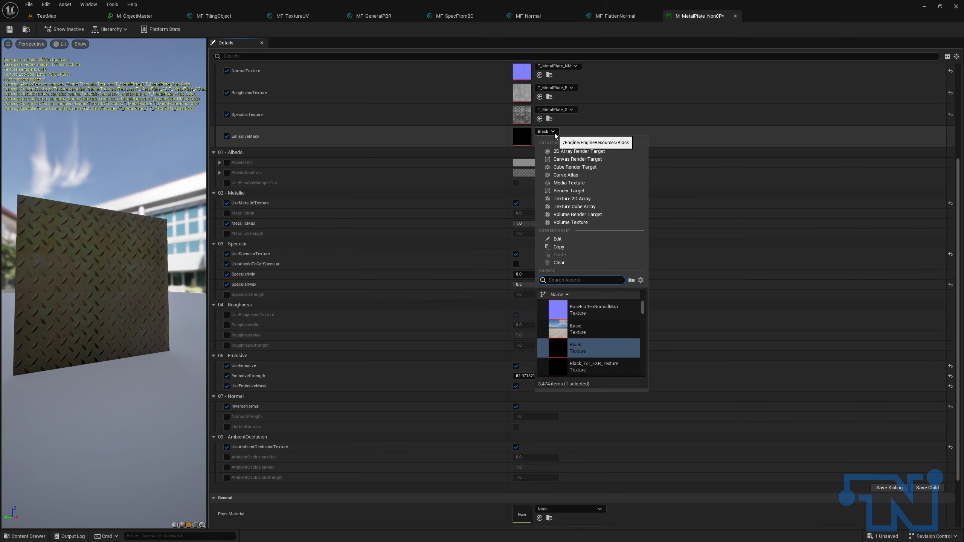
type("white")
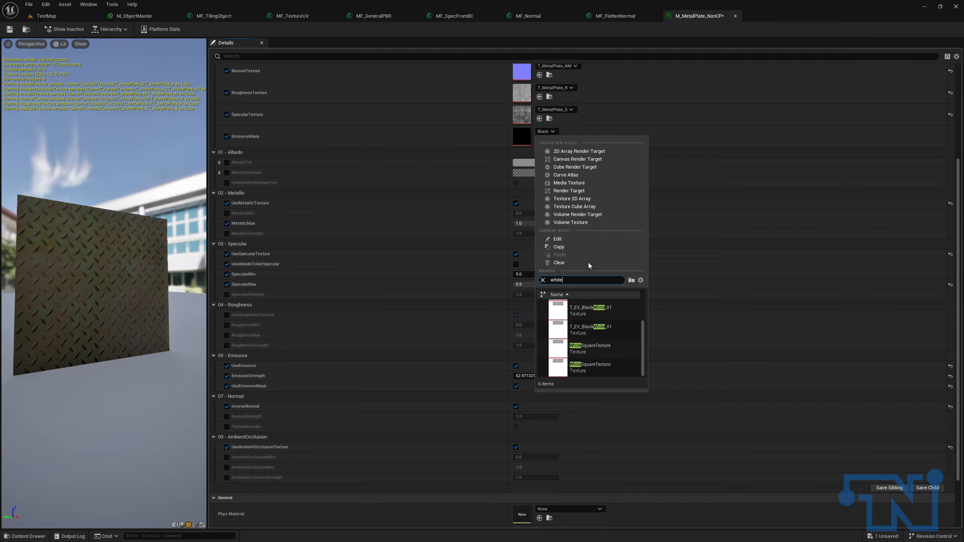
left_click(611, 344)
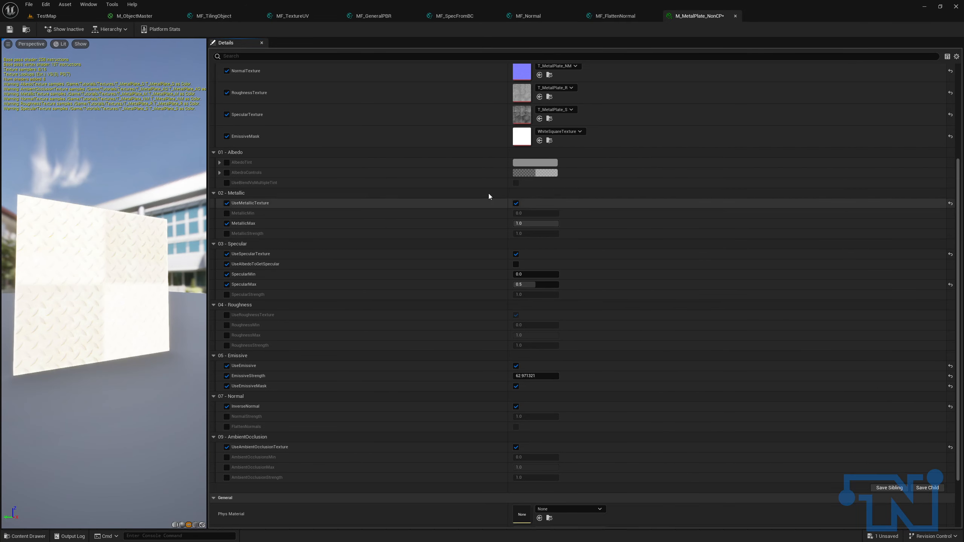
View the plate from the front and replace the EmissiveMask texture with Color_checker.
left_click_drag(91, 271, 116, 275)
left_click(567, 131)
left_click_drag(641, 369, 648, 288)
scroll(625, 342, "down", 5)
scroll(613, 338, "down", 8)
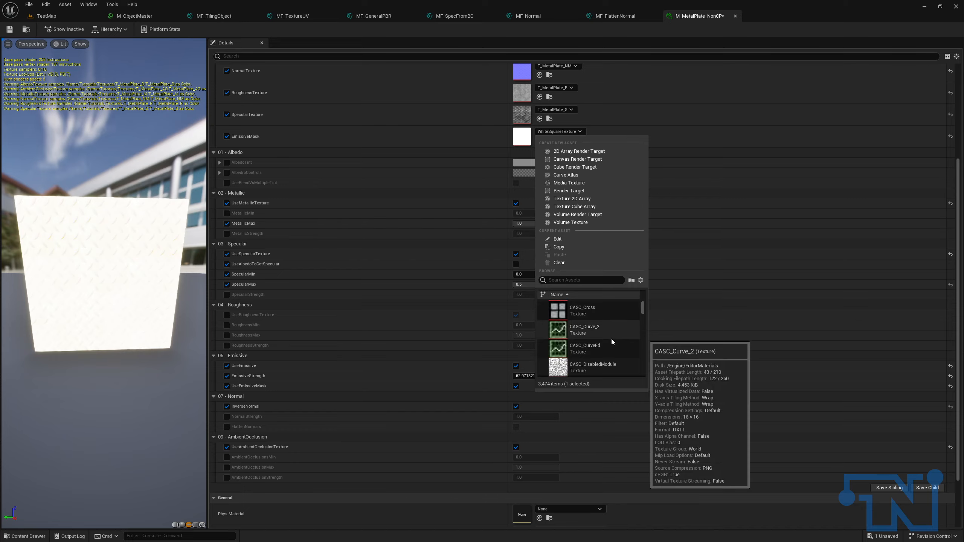
scroll(612, 340, "down", 10)
scroll(611, 340, "down", 12)
scroll(611, 339, "up", 13)
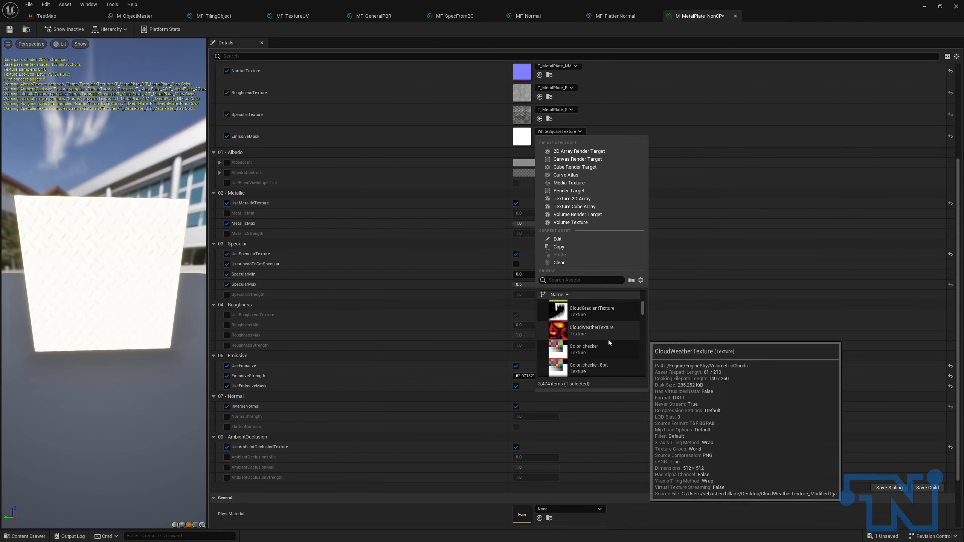
left_click(599, 351)
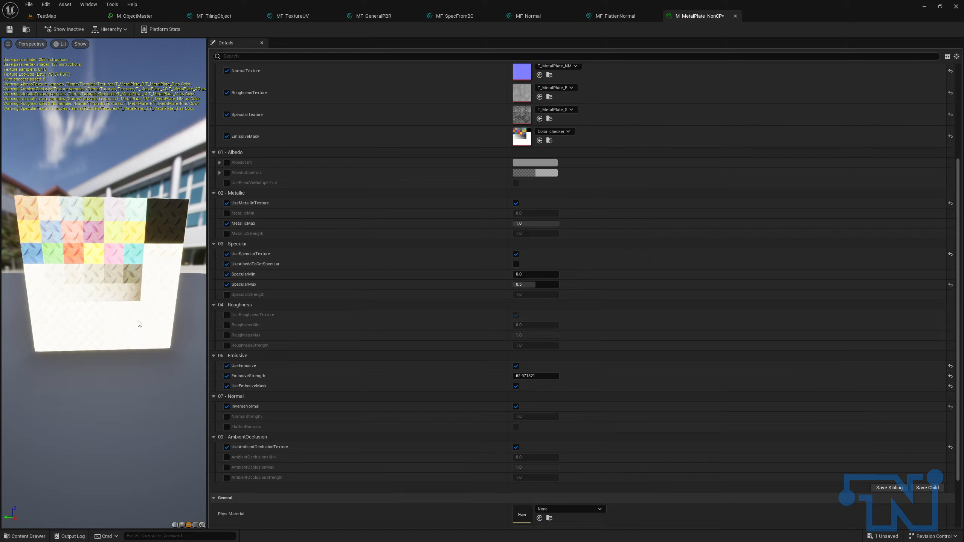
Assign the Black texture to EmissiveMask and disable its override.
left_click(227, 136)
left_click(227, 136)
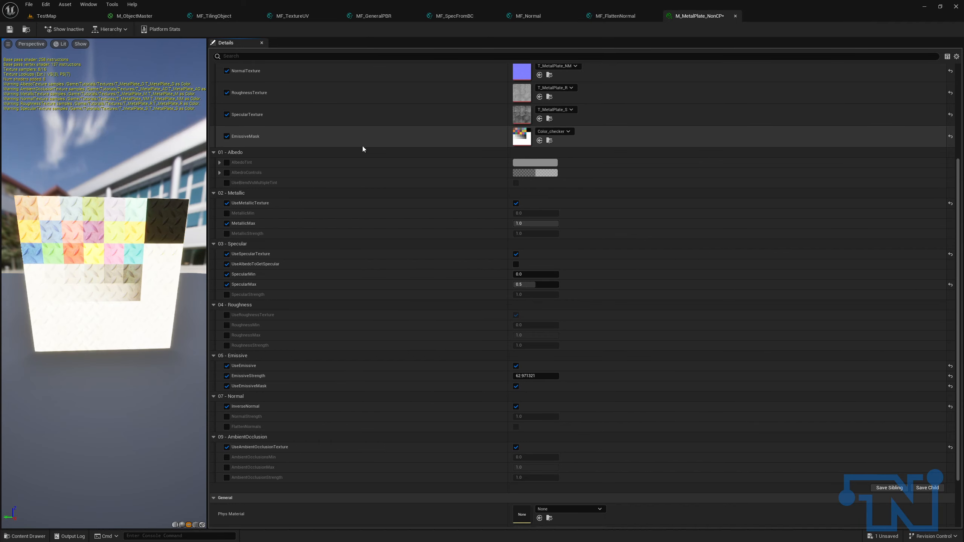
left_click(553, 131)
type("black")
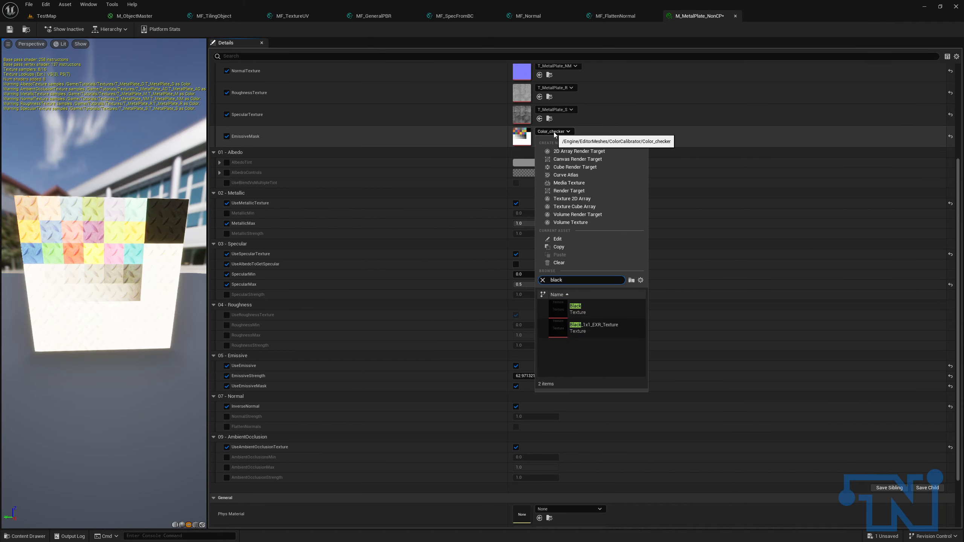
left_click(589, 307)
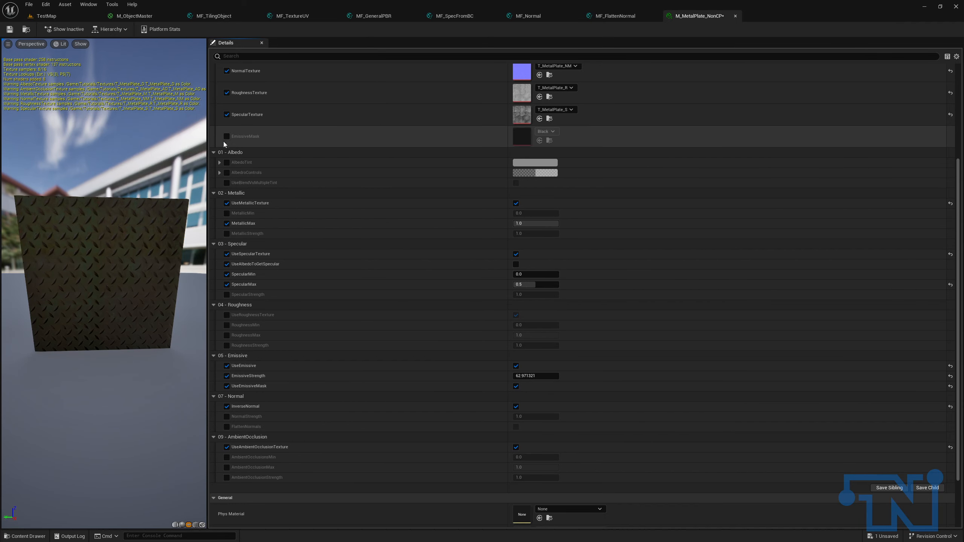
Turn off UseEmissiveMask, set EmissiveStrength to 1, and turn off UseEmissive.
left_click(516, 387)
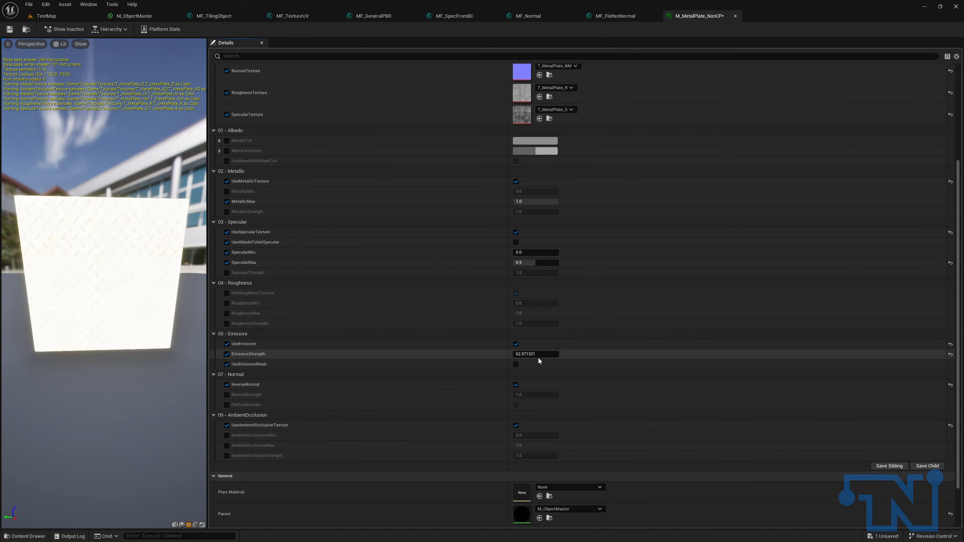
type("1")
key("Return")
left_click(516, 345)
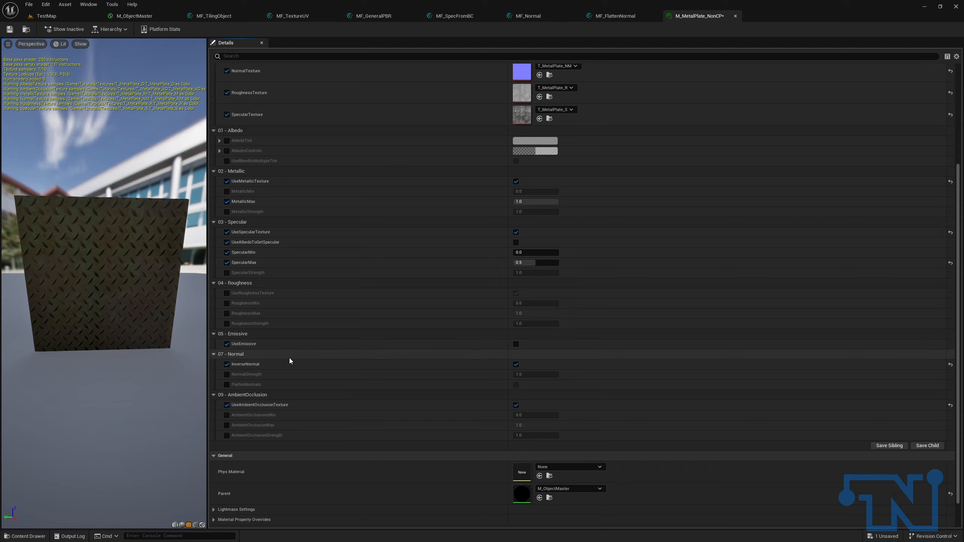
Override NormalStrength, test it at about 3.36 on the plate, and reduce it to about 2.85.
left_click(227, 374)
left_click_drag(515, 375, 552, 374)
mouse_move(102, 274)
right_mouse_down()
mouse_move(102, 228)
mouse_move(103, 274)
right_mouse_up()
left_click_drag(103, 273, 110, 326)
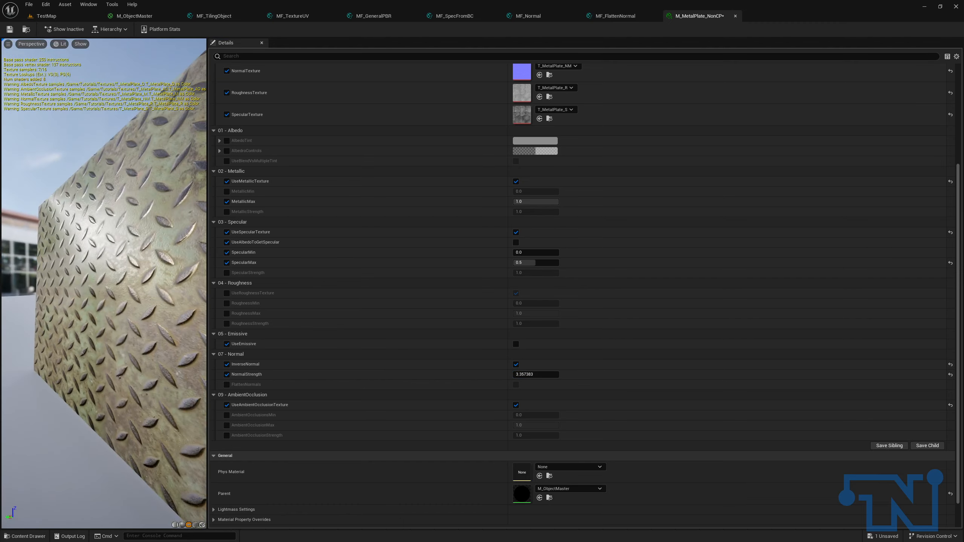
left_click_drag(510, 374, 502, 375)
left_click_drag(103, 273, 95, 304)
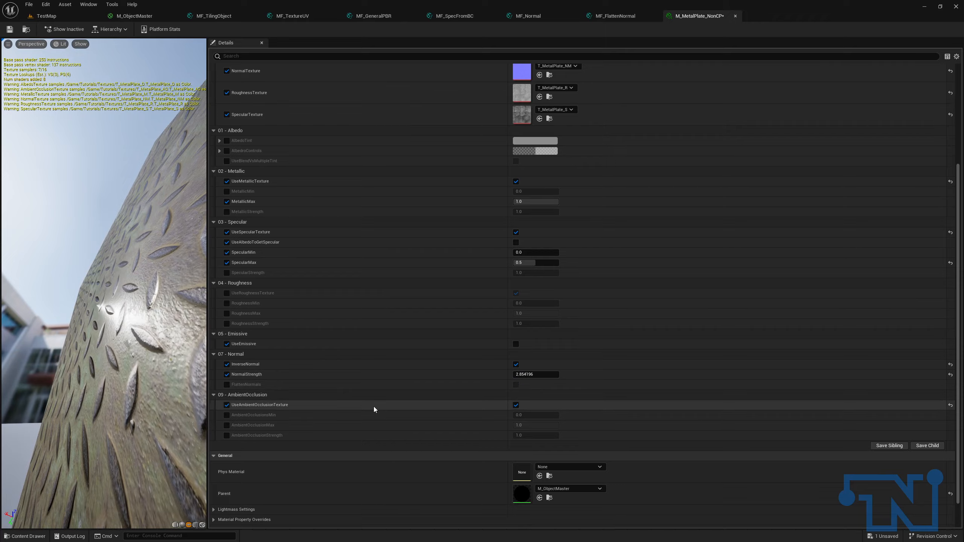
Turn InverseNormal off, inspect the plate's surface up close, and turn InverseNormal back on.
left_click(516, 365)
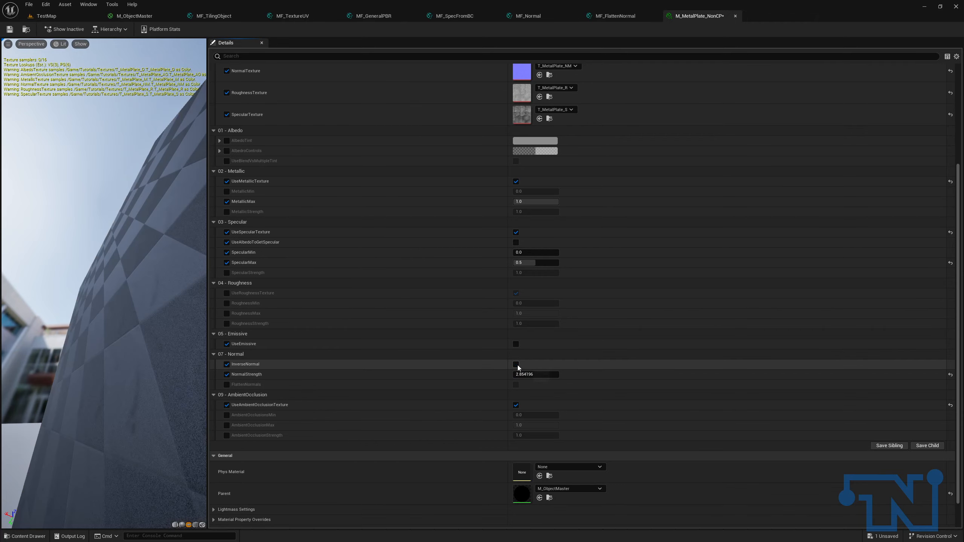
left_click_drag(173, 353, 133, 374)
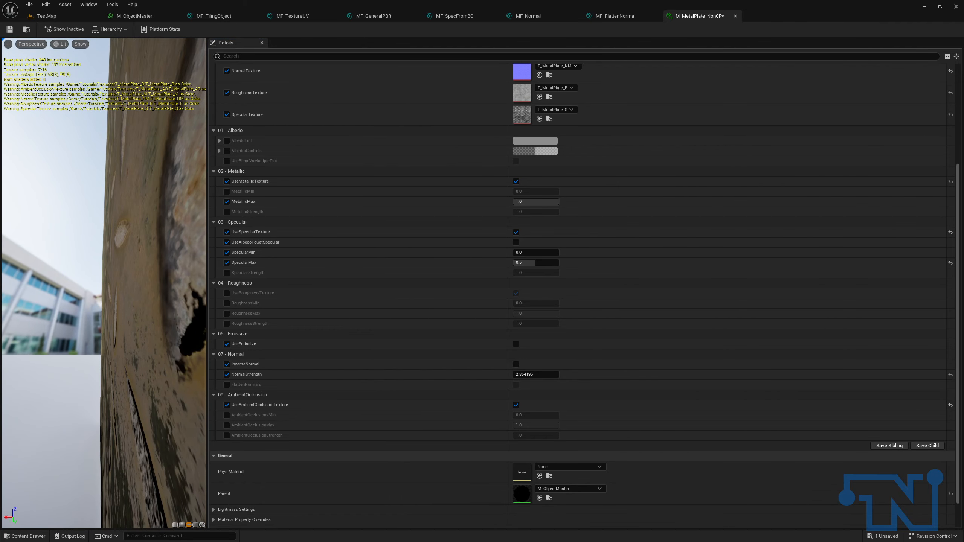
left_click(516, 365)
right_click_drag(152, 266, 136, 311)
left_click_drag(137, 311, 110, 326)
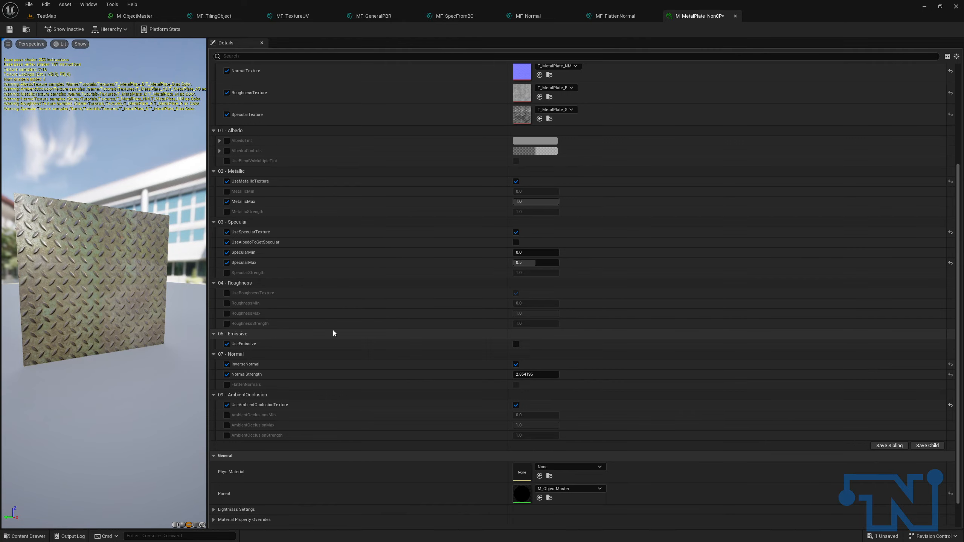
Switch to the browser to compare the OpenGL and DirectX normal map reference image, and return to the material instance.
key("alt+Tab")
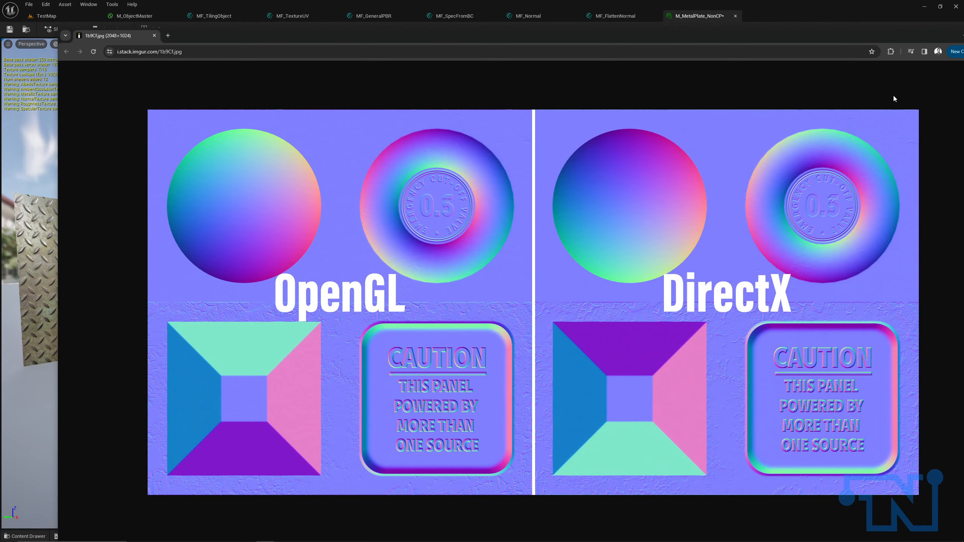
left_click_drag(820, 34, 757, 74)
left_click(942, 75)
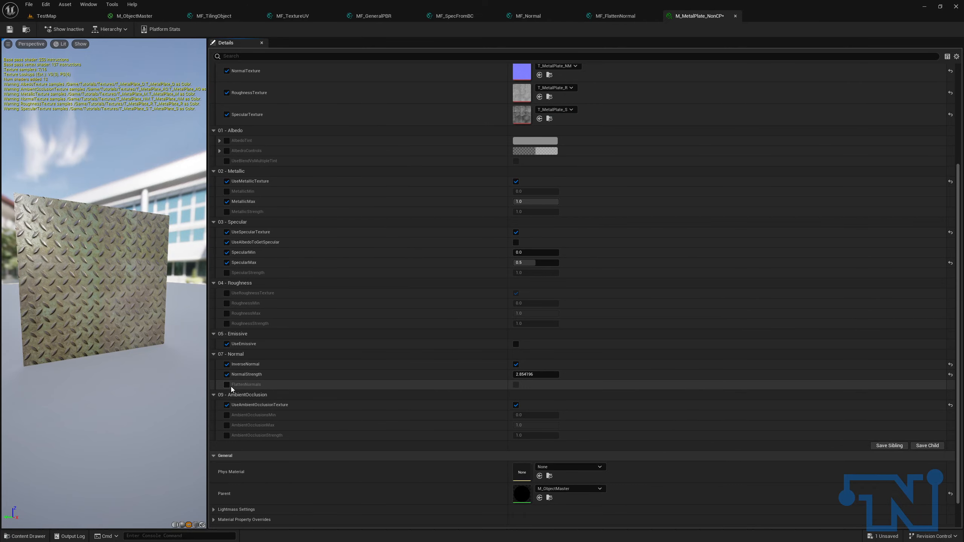
Turn on FlattenNormals, override MainNormalBoost and NormalFlatness, and test NormalFlatness at 0.56.
left_click(517, 385)
left_click_drag(163, 323, 213, 334)
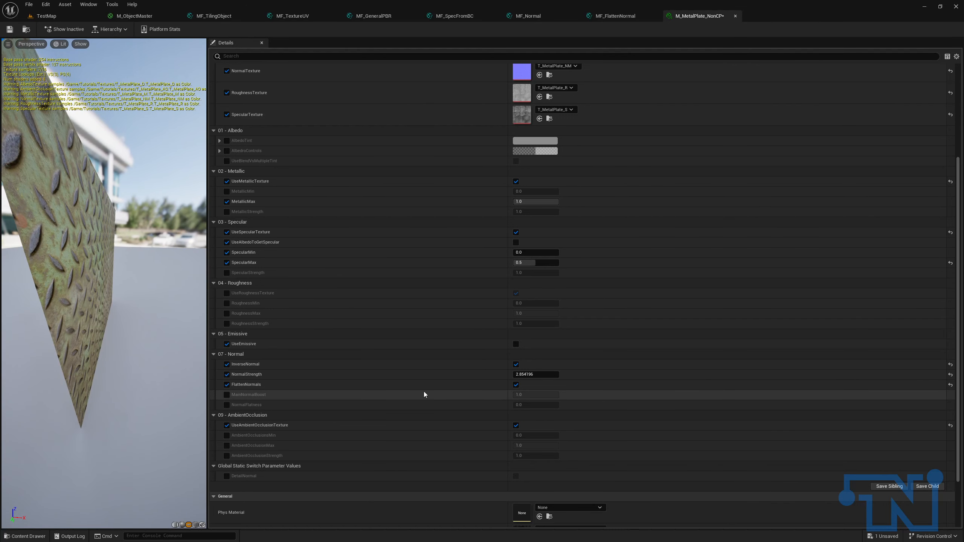
left_click(230, 398)
left_click(227, 395)
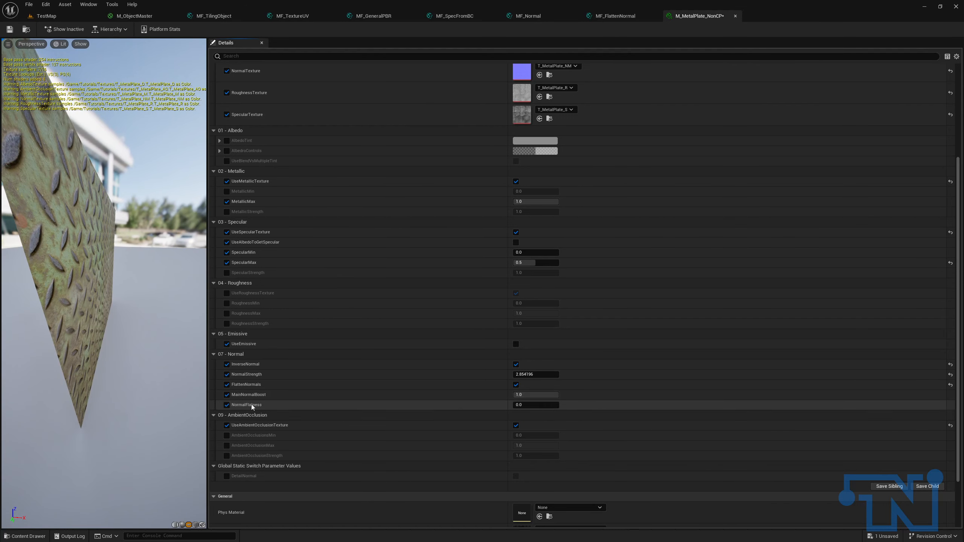
left_click_drag(525, 405, 546, 397)
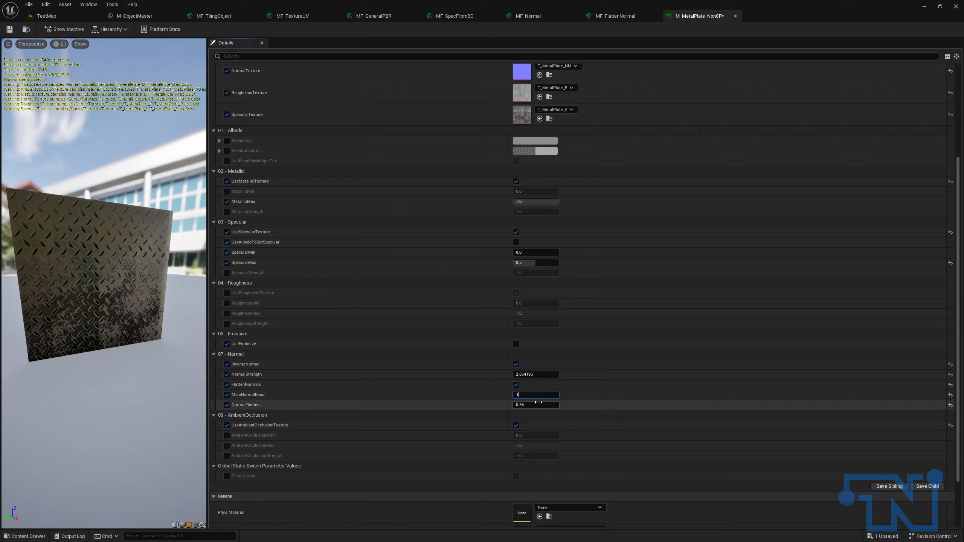
Set MainNormalBoost to 1 and NormalFlatness to 0.
type("1")
key("Return")
type("0")
key("Return")
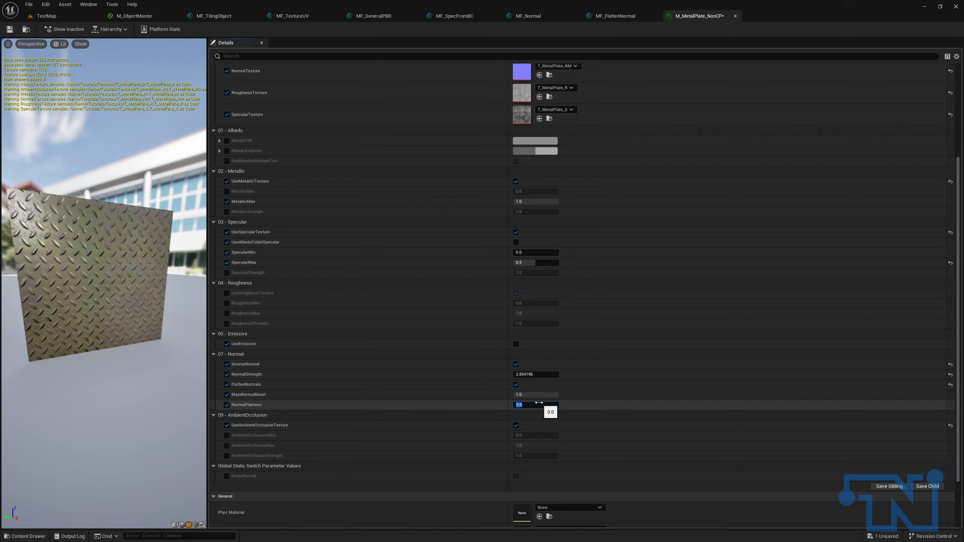
Remove the NormalFlatness and MainNormalBoost overrides and turn FlattenNormals off.
left_click(227, 405)
left_click(226, 395)
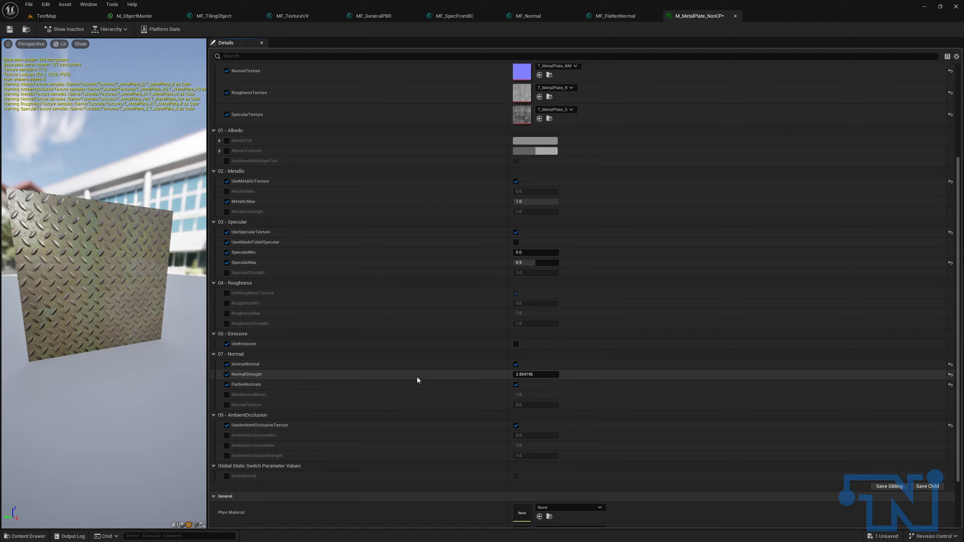
left_click(516, 385)
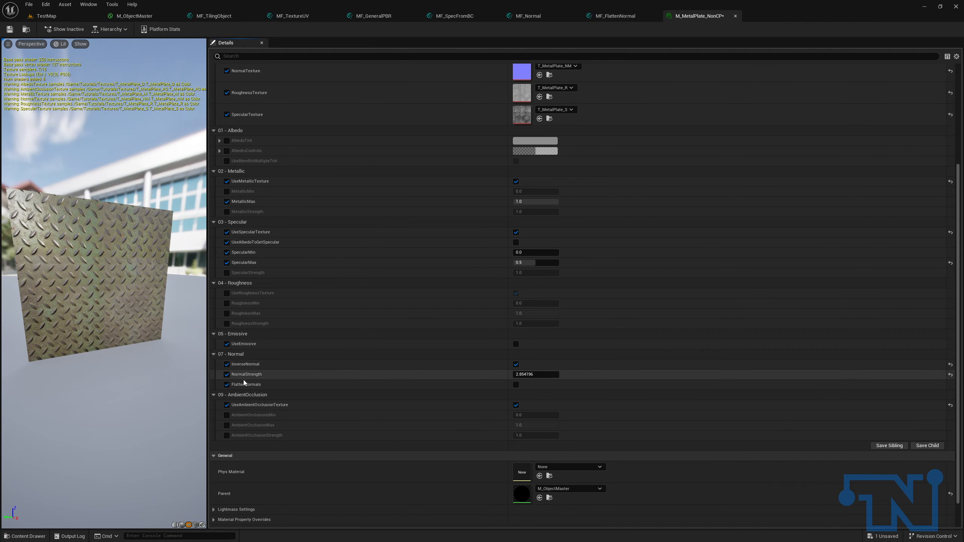
Set NormalStrength to 3 and check the metal plate preview.
left_click(536, 375)
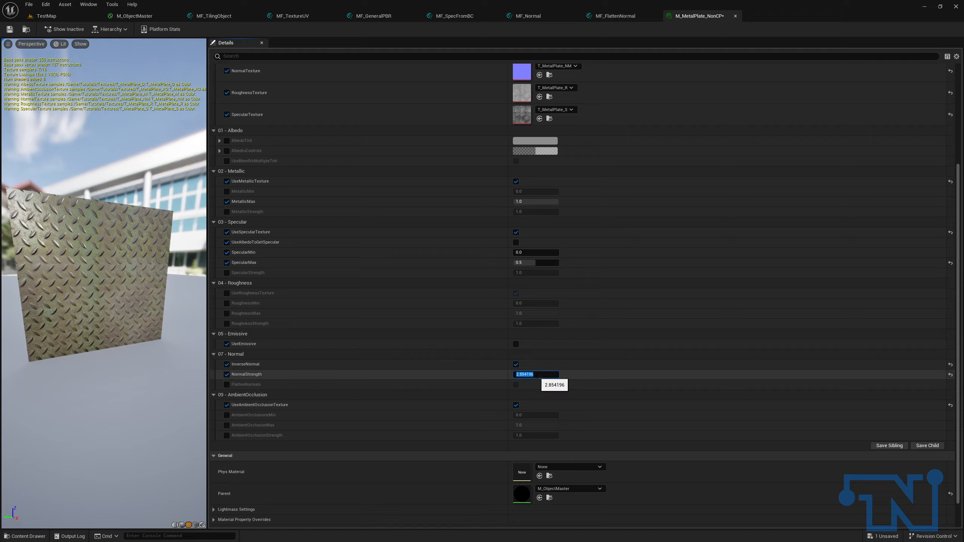
key("Return")
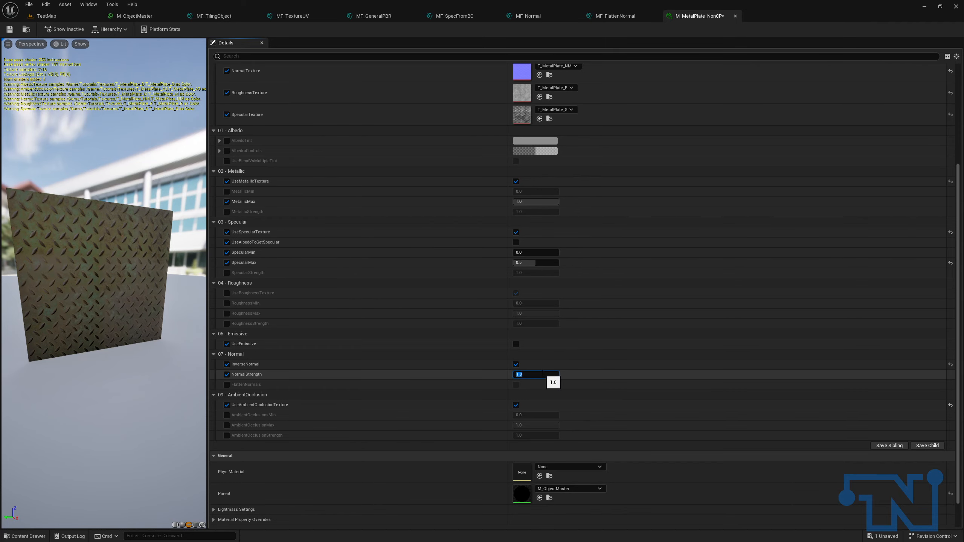
type("3")
key("Return")
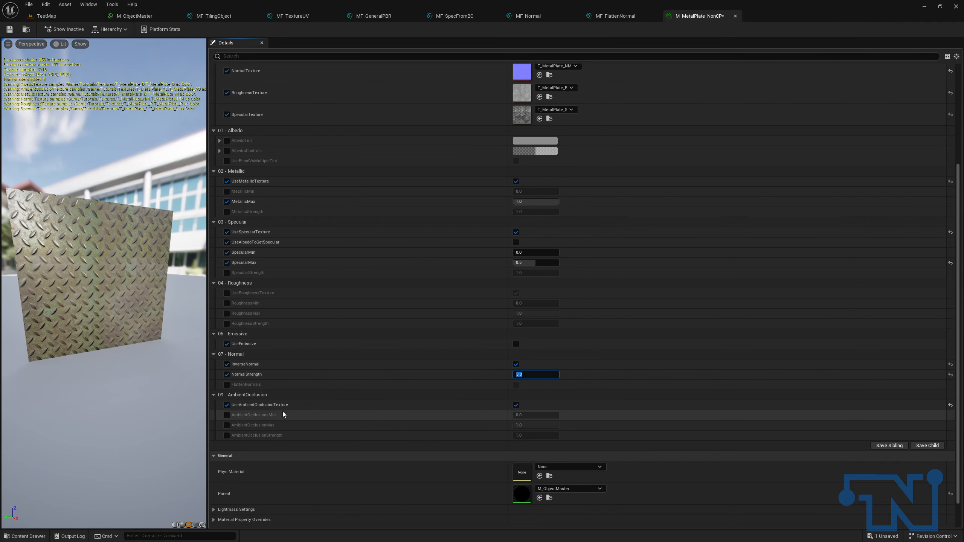
scroll(344, 369, "down", 2)
mouse_move(134, 314)
left_mouse_down()
mouse_move(159, 357)
mouse_move(114, 311)
mouse_move(137, 319)
mouse_move(150, 311)
left_mouse_up()
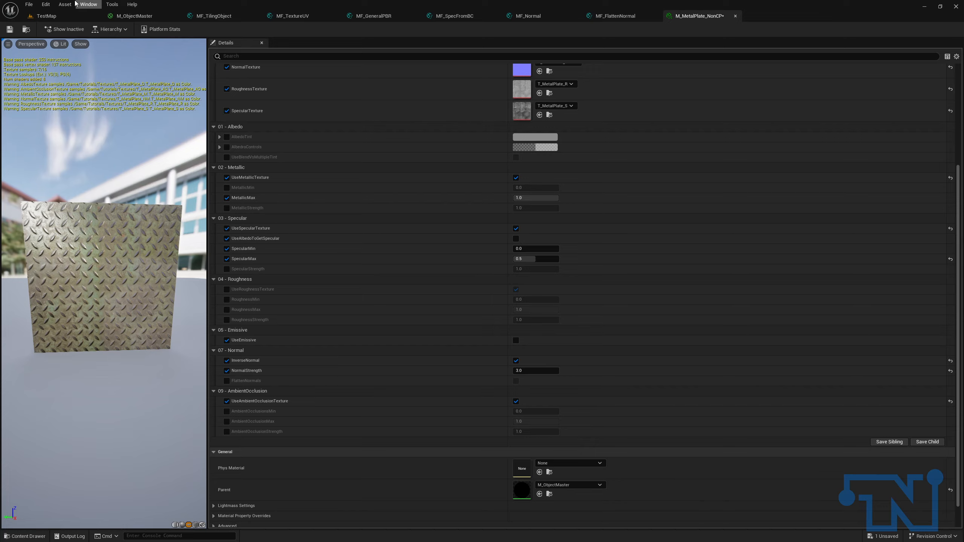
Return to the TestMap level and open the Tutorials/Materials/Instances content folder.
left_click(46, 15)
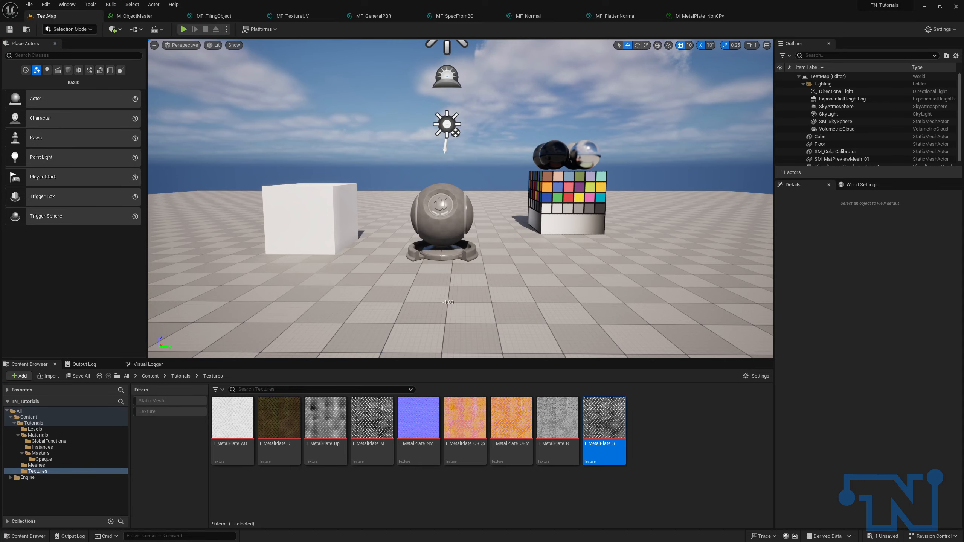
left_click(180, 375)
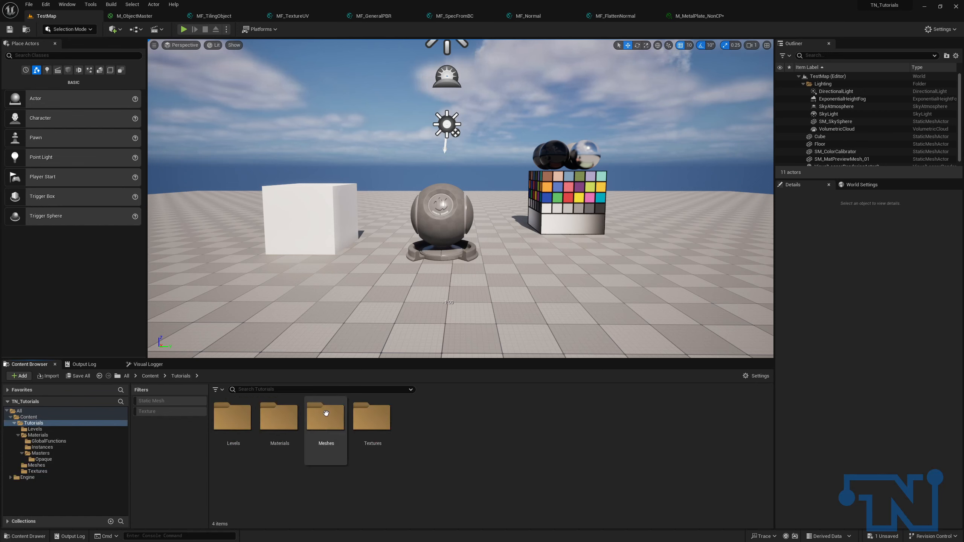
double_click(288, 416)
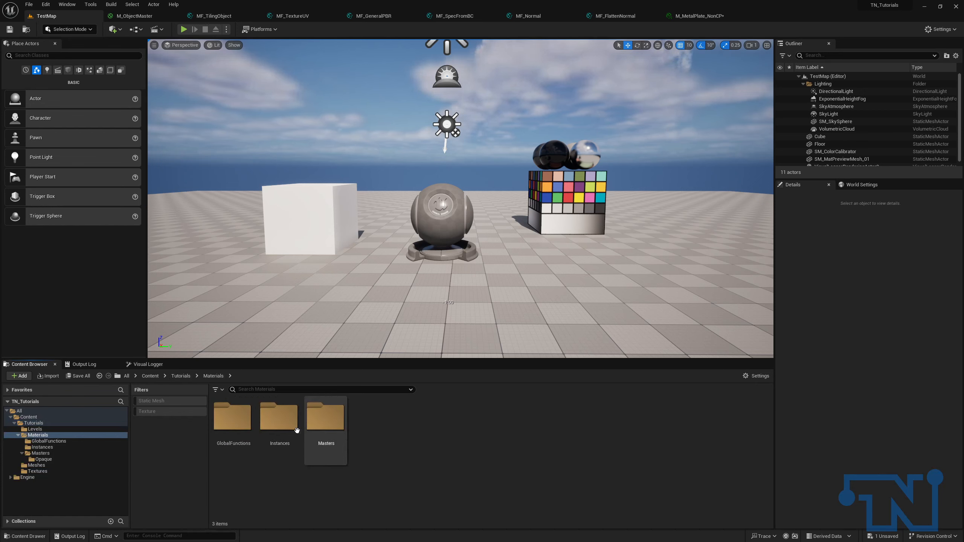
left_click(291, 422)
double_click(281, 433)
Apply M_MetalPlate_NonCP to the level's cube and material preview mesh, saving all assets.
left_click_drag(235, 424, 302, 208)
key("ctrl+shift+s")
left_click_drag(244, 415, 440, 224)
Assign M_MetalPlate_NonCP to material Element 1 and Element 2 of SM_MatPreviewMesh_01.
right_click_drag(441, 224, 440, 251)
left_click(440, 250)
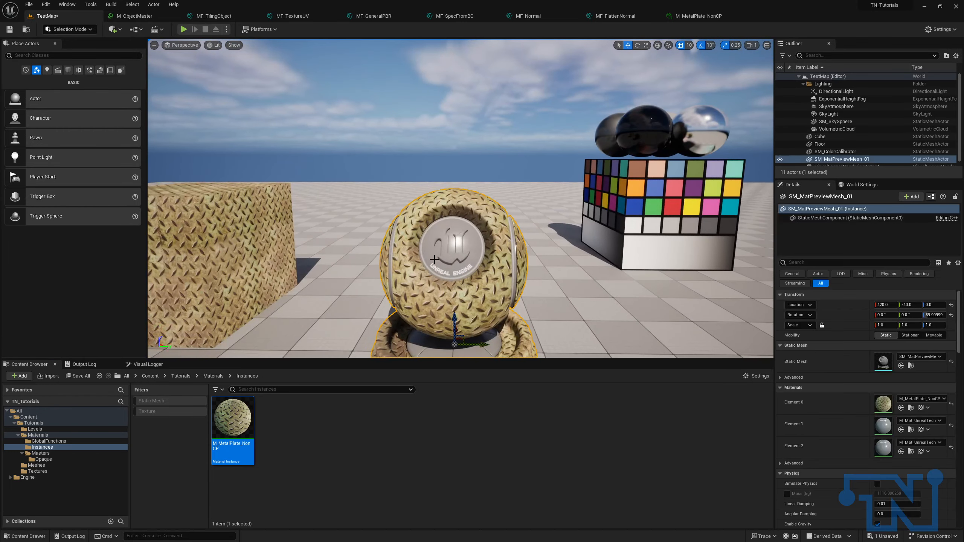
left_click_drag(233, 421, 884, 425)
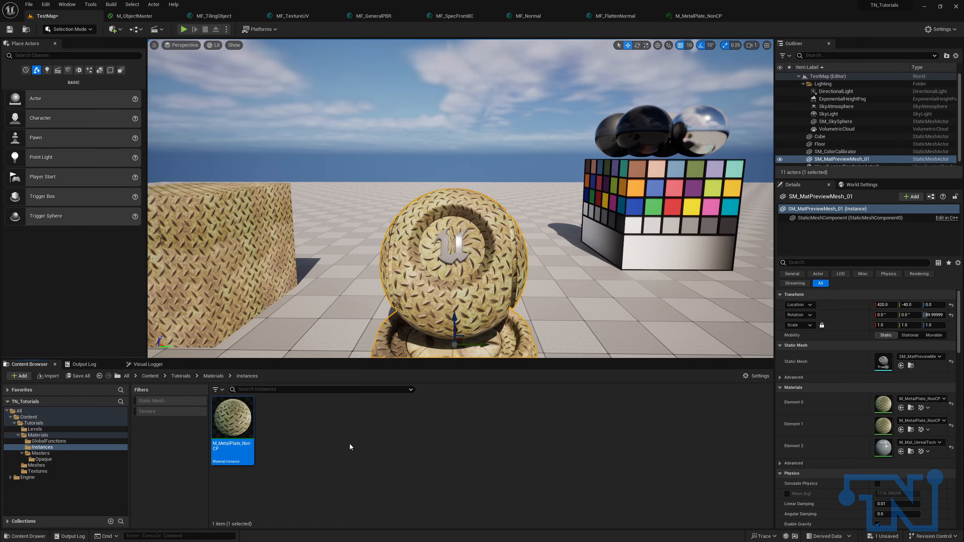
left_click_drag(238, 429, 909, 443)
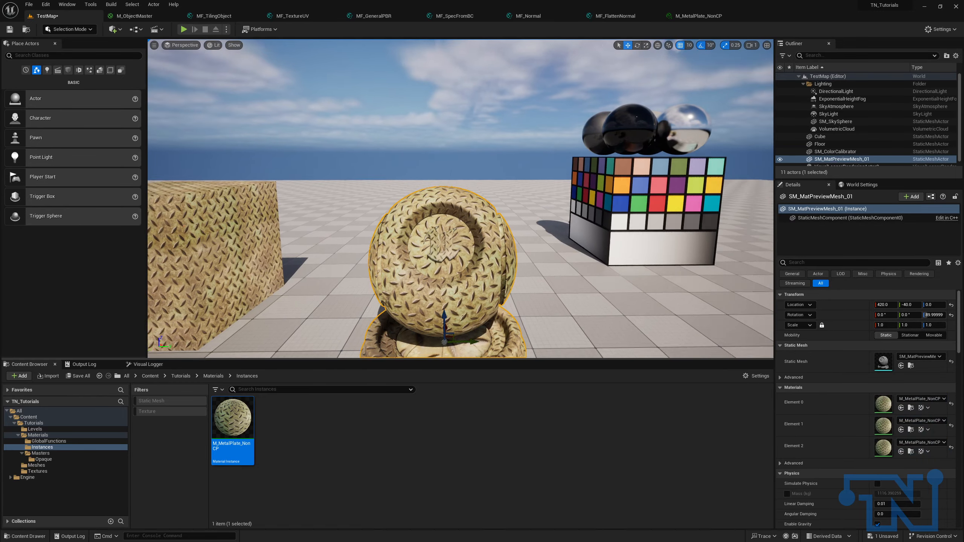
Inspect the metal plate surface on the preview mesh up close and save the level.
scroll(455, 228, "up", 10)
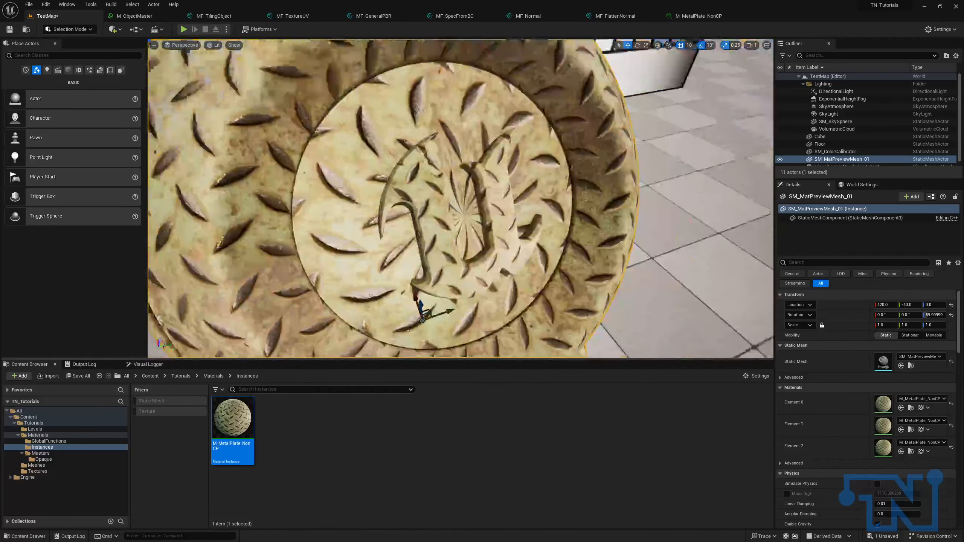
right_click_drag(455, 198, 458, 292)
mouse_move(369, 293)
right_mouse_down()
mouse_move(345, 286)
mouse_move(365, 287)
right_mouse_up()
key("ctrl+s")
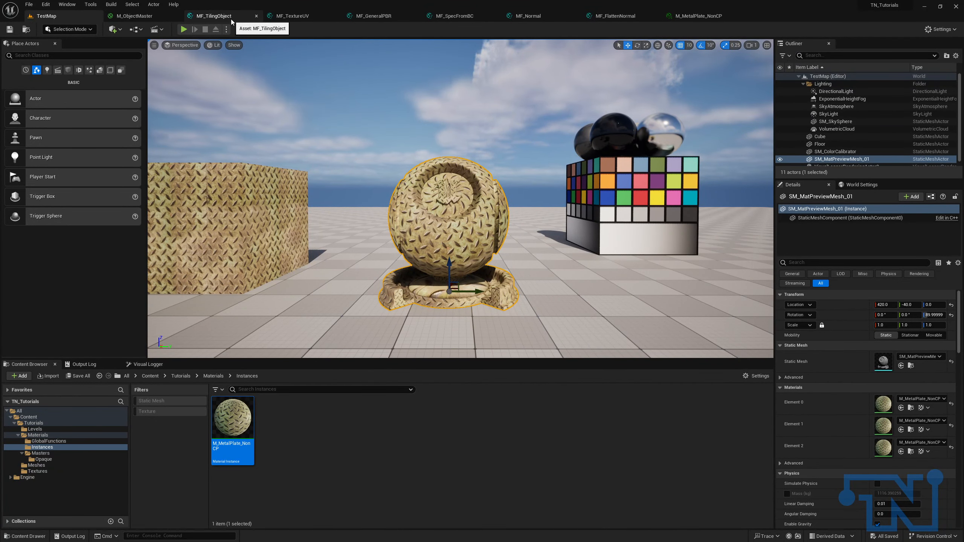
Review the tiling, albedo, metallic, specular and roughness sections of the M_ObjectMaster material graph.
left_click(155, 18)
right_click_drag(394, 170, 487, 63)
scroll(484, 280, "down", 1)
scroll(484, 280, "down", 2)
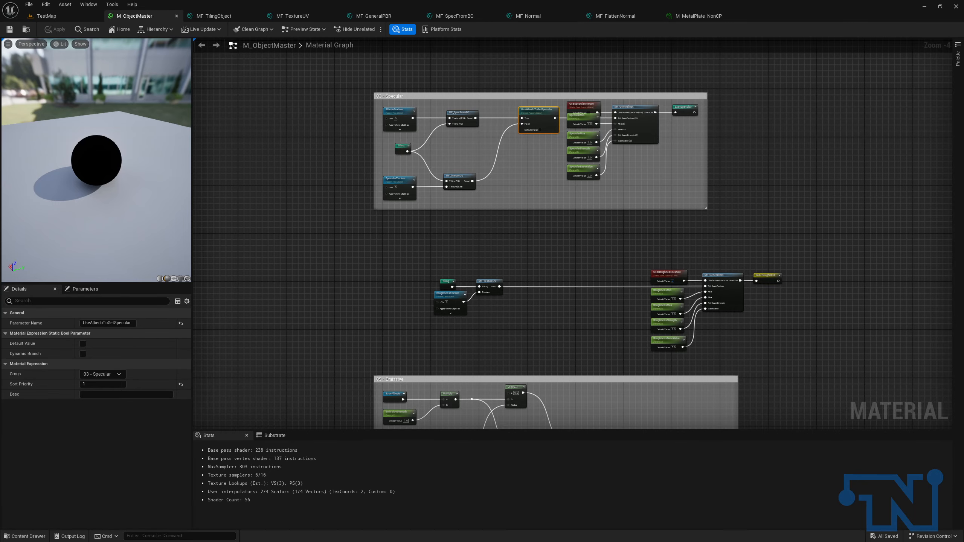
right_click_drag(722, 243, 734, 426)
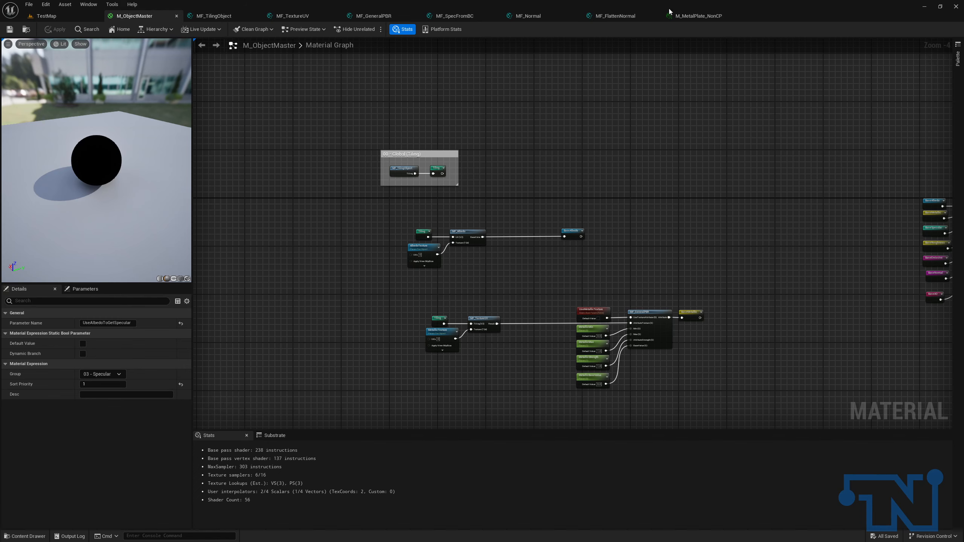
Create a material function named MF_ORDp in the GlobalFunctions folder and open it.
left_click(63, 13)
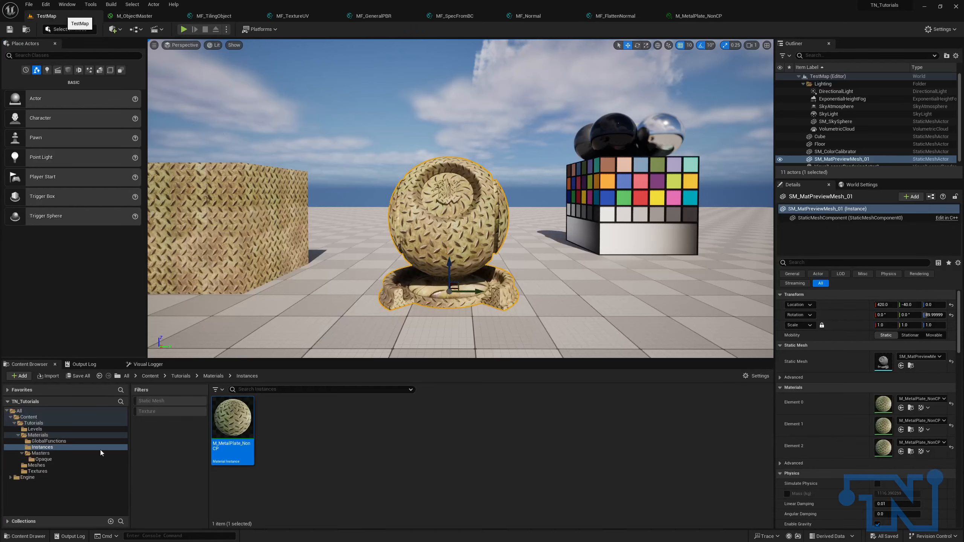
left_click(48, 441)
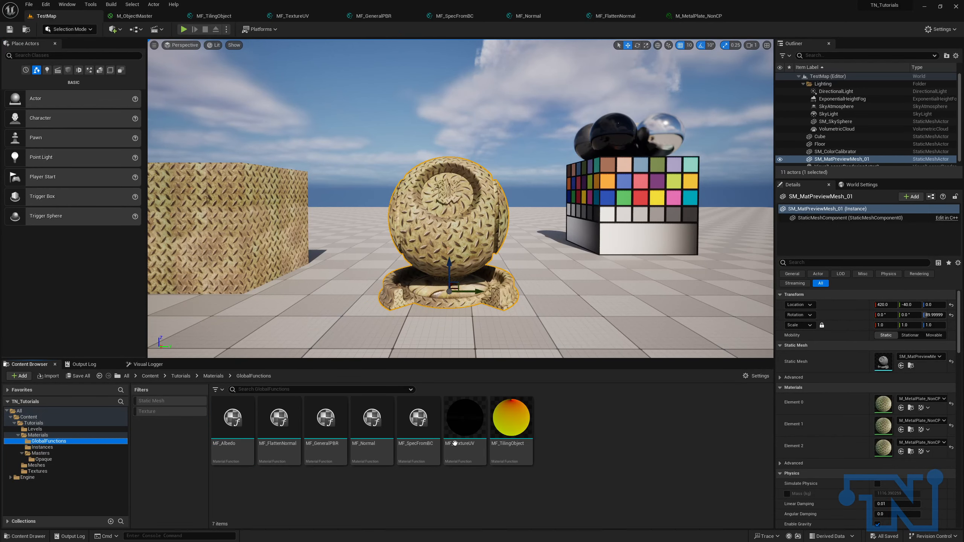
right_click(593, 443)
mouse_move(640, 395)
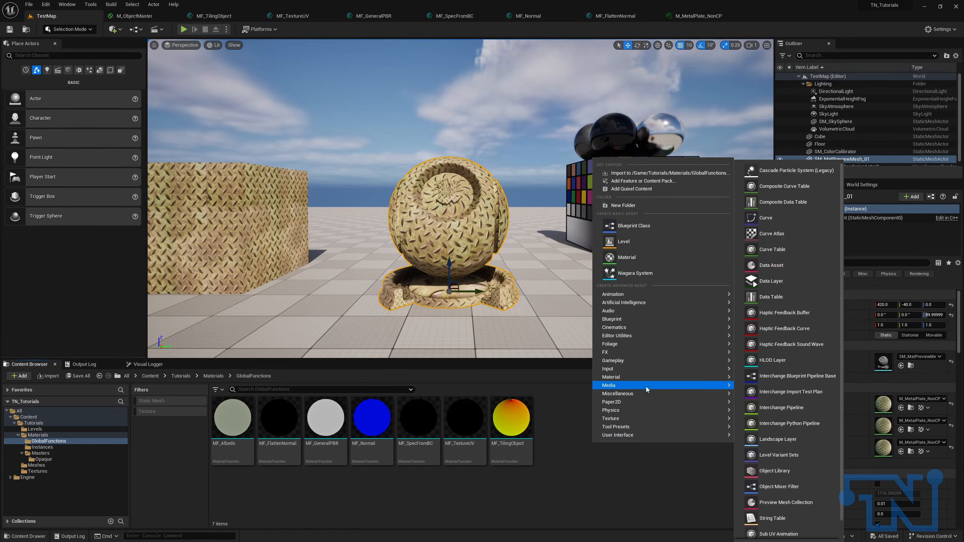
mouse_move(719, 377)
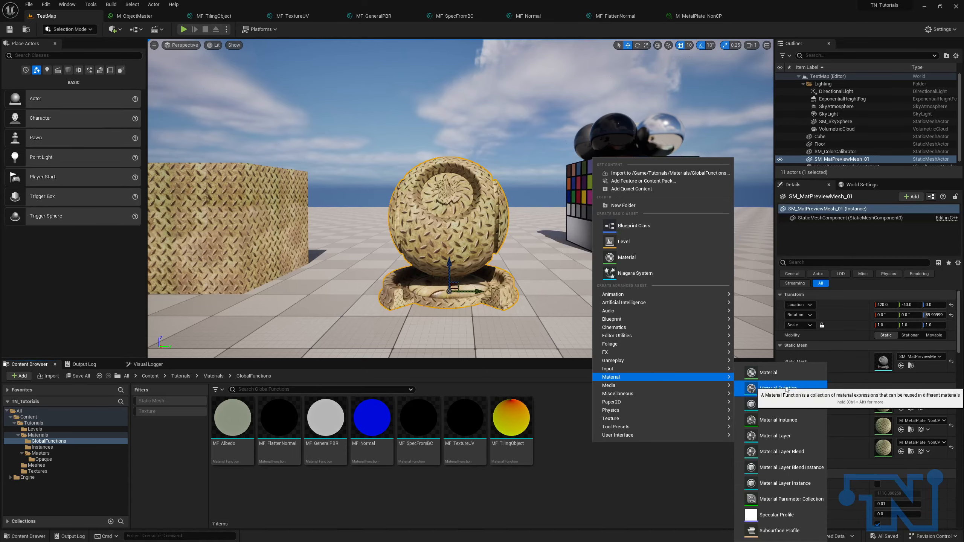
left_click(786, 388)
type("MF_ORDp")
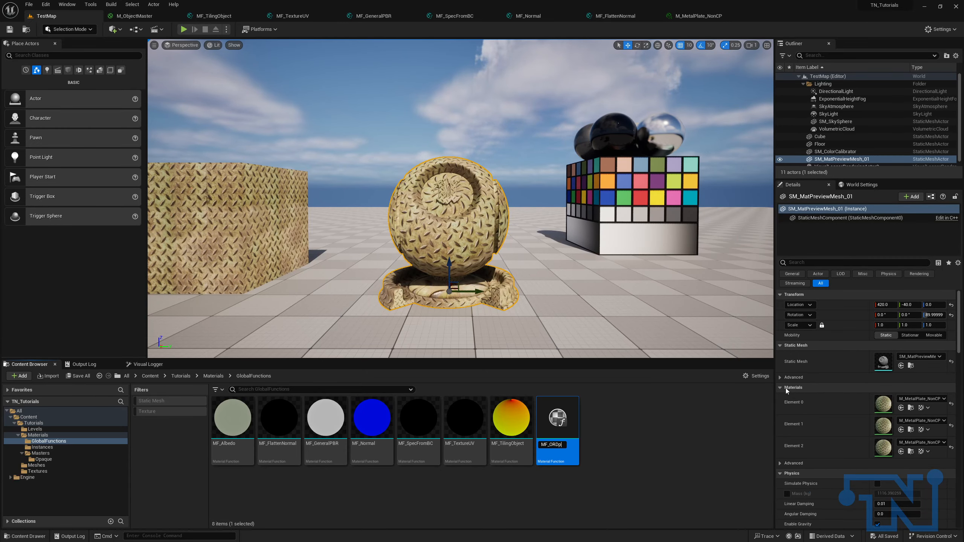
key("Return")
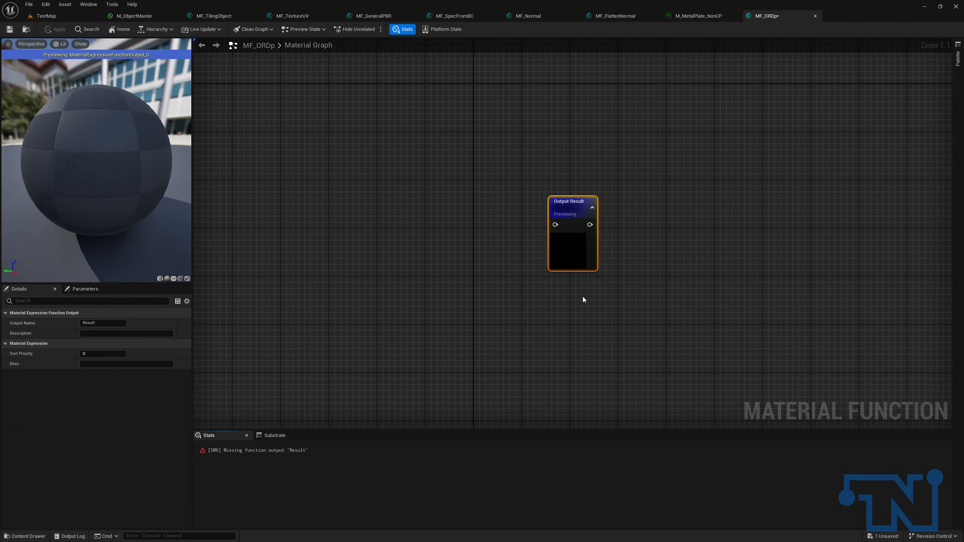
Rename the existing function output to OcclusionORDP.
left_click(91, 323)
type("OcclusionORDP")
key("Return")
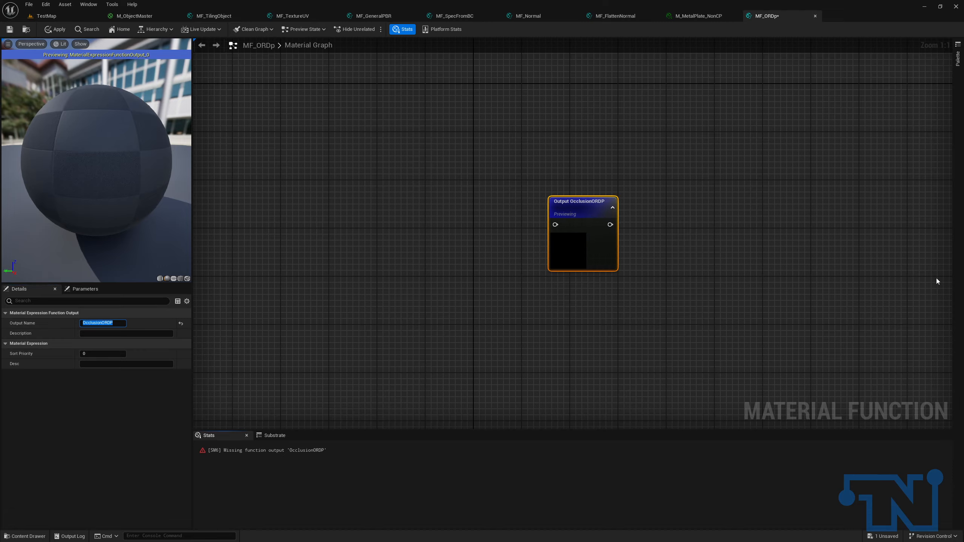
right_click_drag(678, 327, 632, 261)
right_click(525, 262)
type("result")
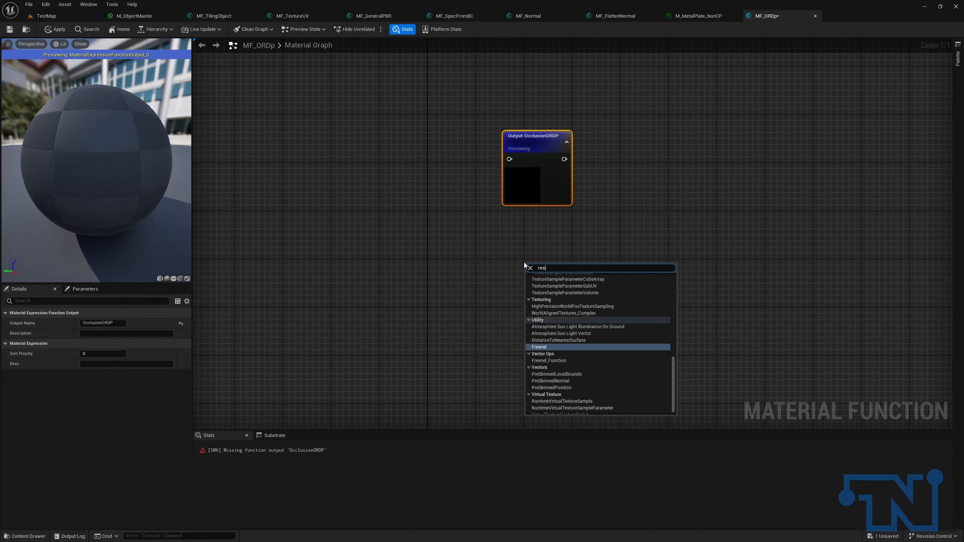
key("BackSpace")
key("BackSpace")
key("BackSpace")
key("BackSpace")
key("BackSpace")
type("out")
key("Return")
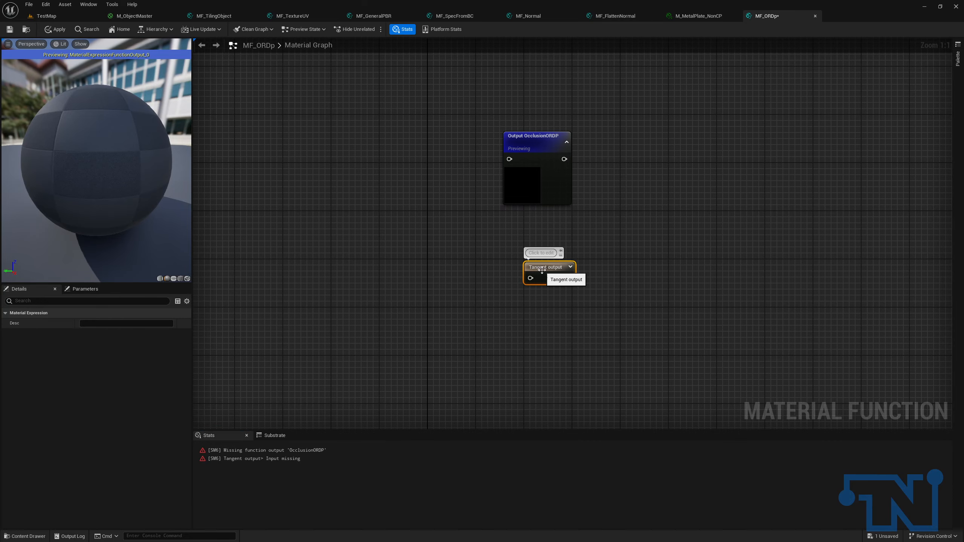
key("Delete")
Add a second FunctionOutput node below the occlusion output and name it RoughnessORDp.
right_click(528, 261)
type("put")
key("BackSpace")
key("BackSpace")
key("BackSpace")
type("output")
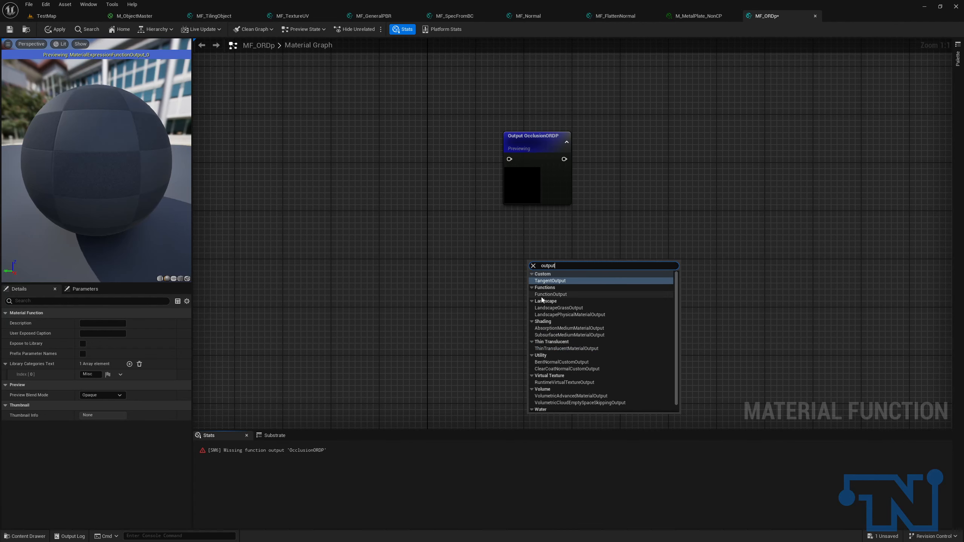
left_click(547, 295)
left_click(115, 323)
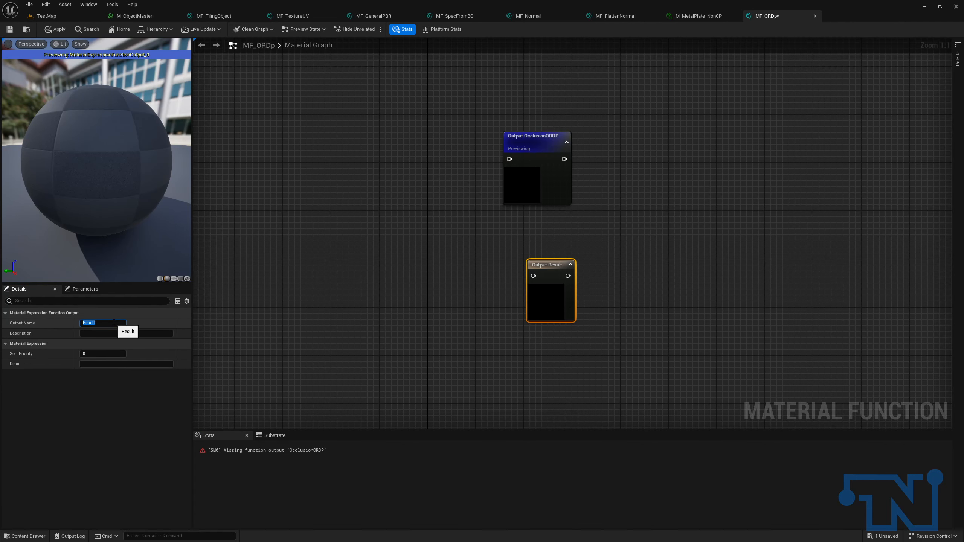
type("RoughnessORDp")
key("Return")
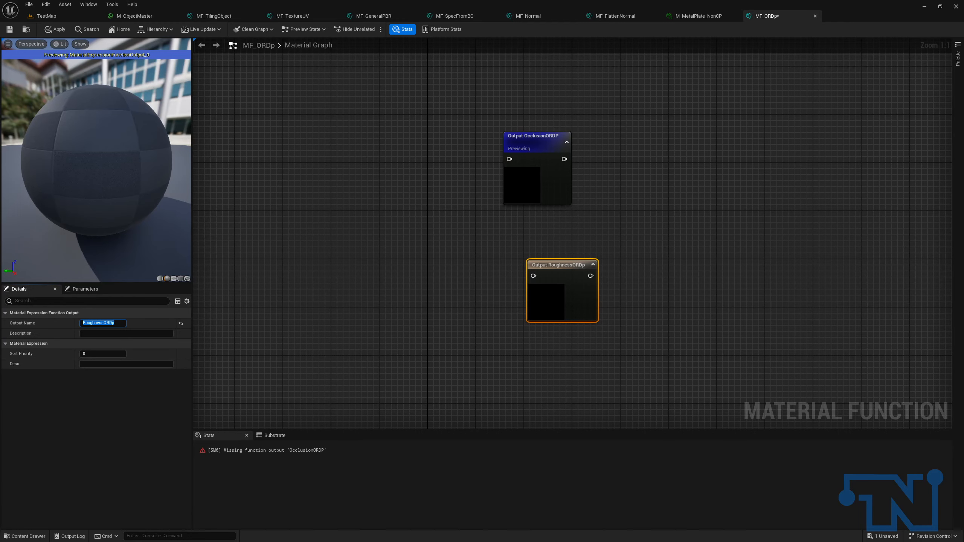
Set the RoughnessORDp output's sort priority to 1 and line the node up beneath the occlusion output.
left_click(91, 354)
type("1")
left_click_drag(572, 267, 548, 260)
left_click_drag(459, 122, 574, 300)
right_click_drag(574, 298, 587, 166)
left_click(591, 170)
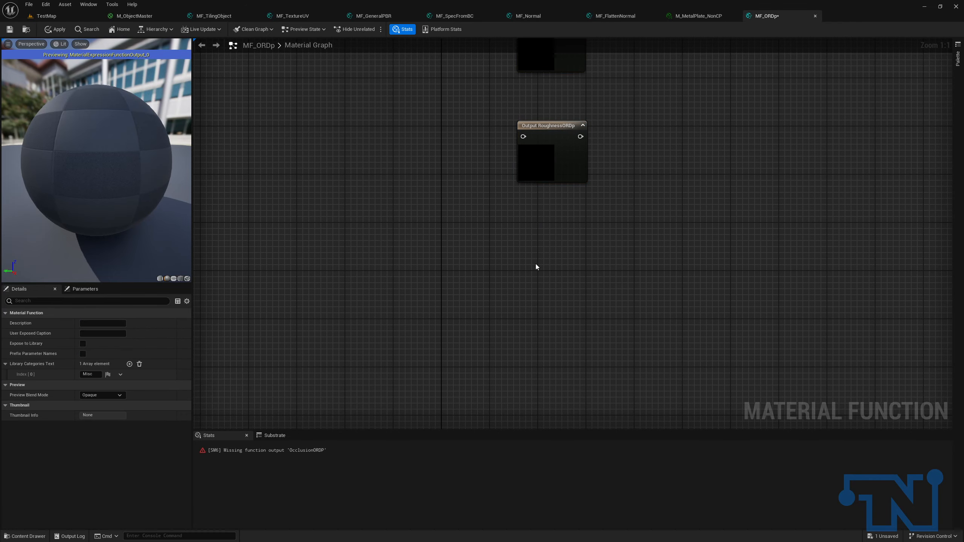
Add a third FunctionOutput node named HeightORDp below the roughness output, with sort priority 3.
right_click(542, 226)
type("functi")
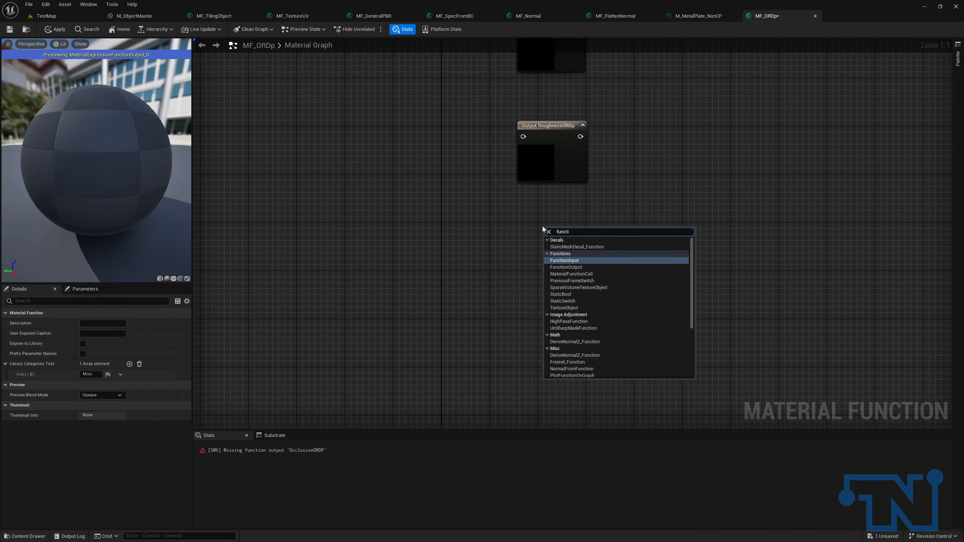
key("Down")
key("Return")
left_click(103, 323)
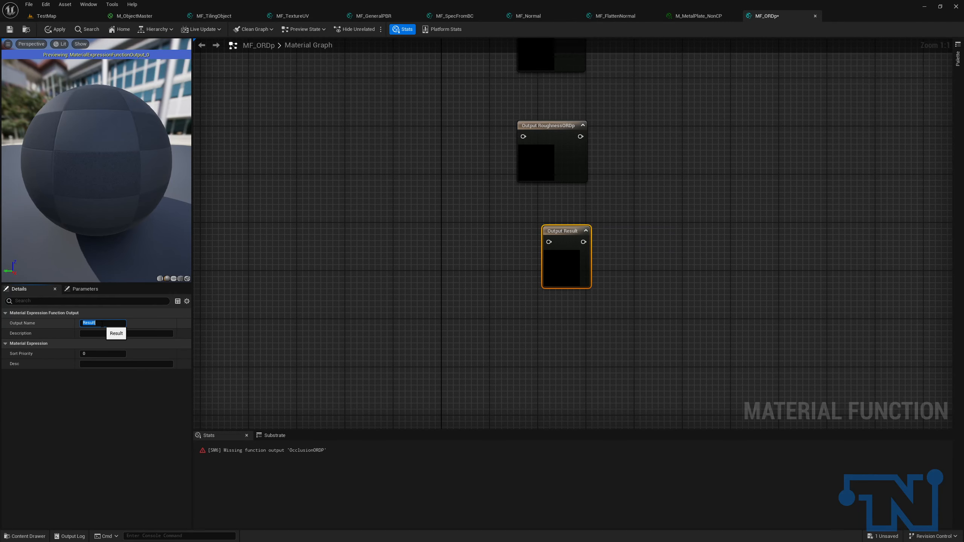
type("HeightORDp")
key("Return")
left_click(88, 354)
type("3")
Align the left edges of the occlusion, roughness and height output nodes.
left_click(437, 231)
right_click_drag(437, 231, 451, 309)
left_click_drag(474, 119, 657, 368)
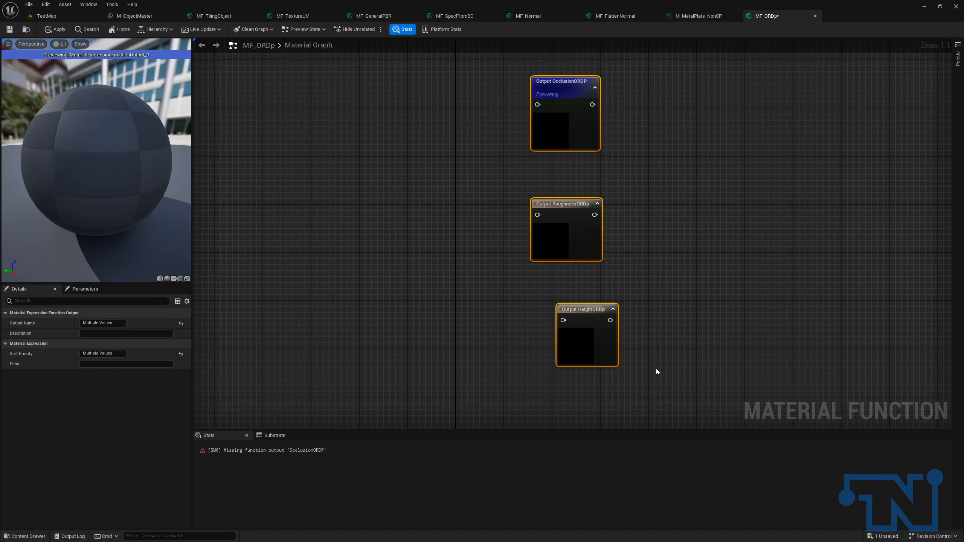
key("shift+a")
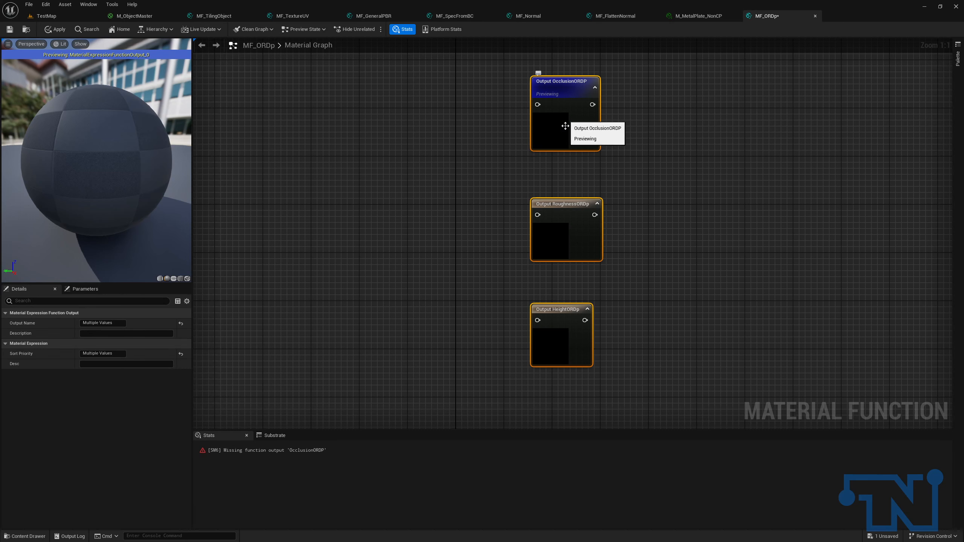
Add a FunctionInput node well to the left of the output nodes and name it ORDpTexture.
right_click_drag(406, 281, 555, 263)
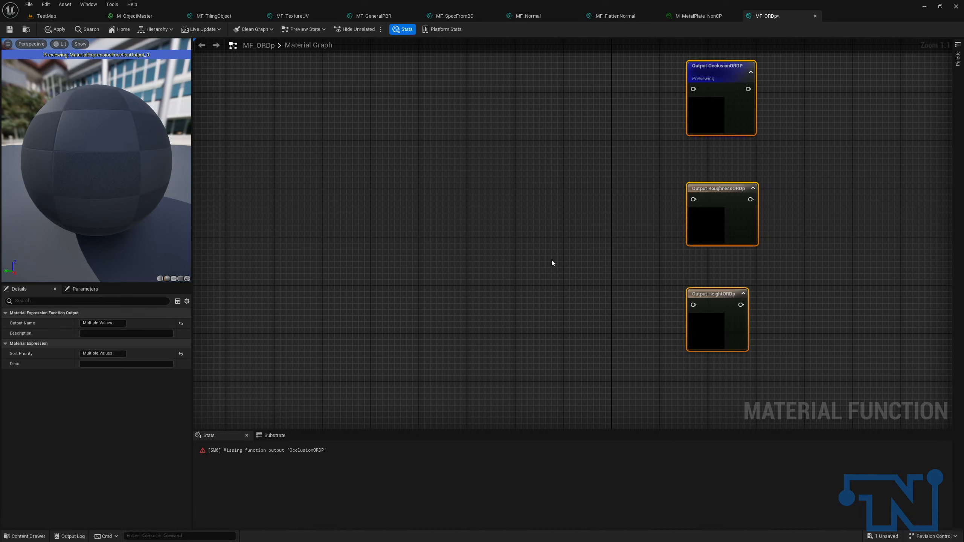
right_click_drag(522, 181, 649, 217)
right_click(316, 219)
type("function")
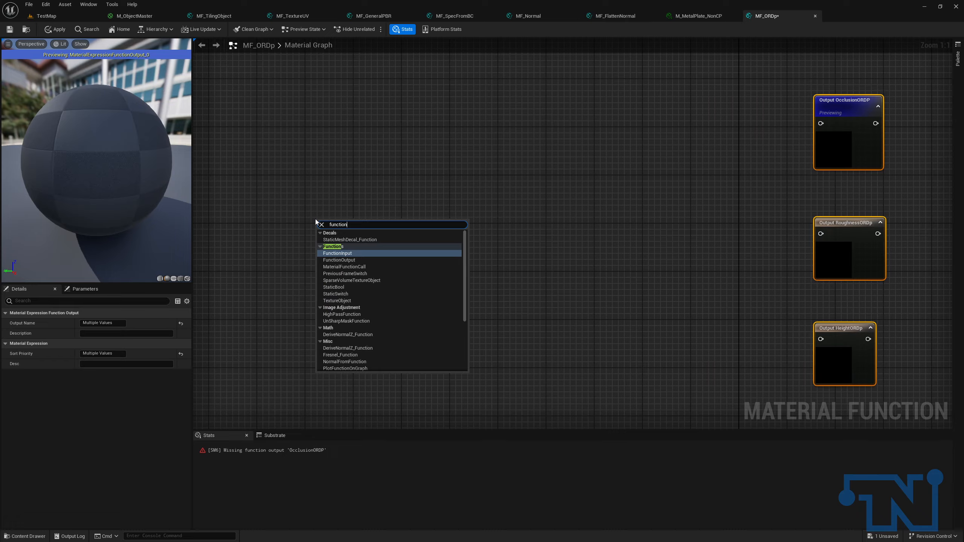
key("Return")
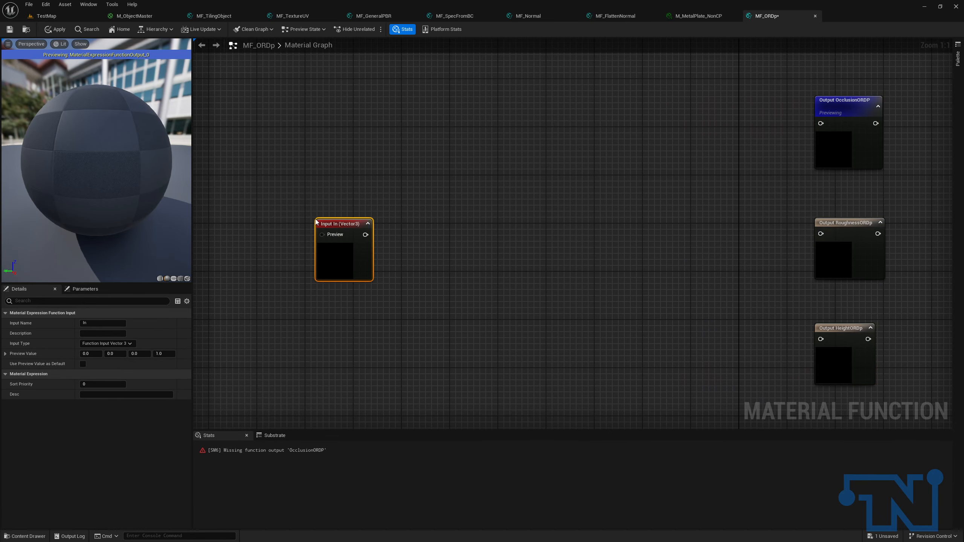
left_click(114, 323)
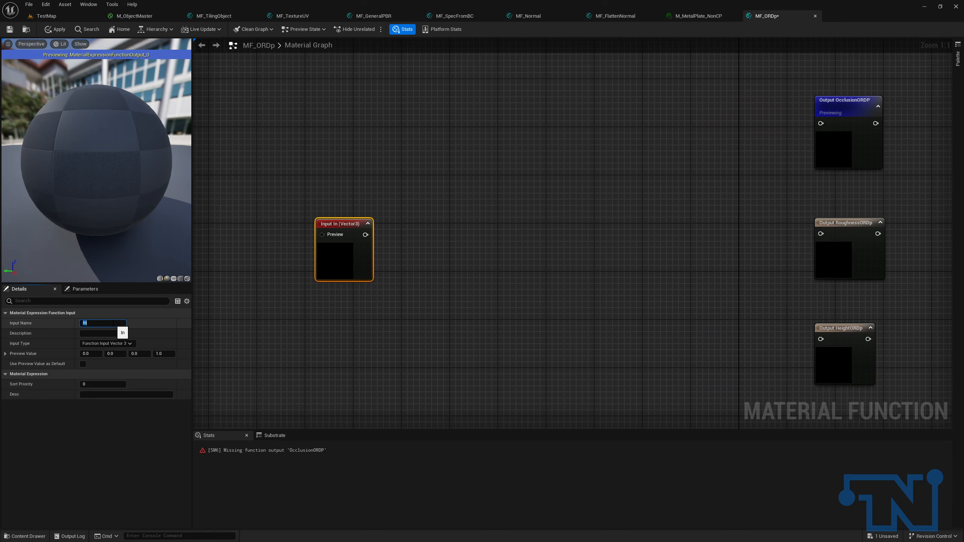
type("ORDpTexture")
key("Return")
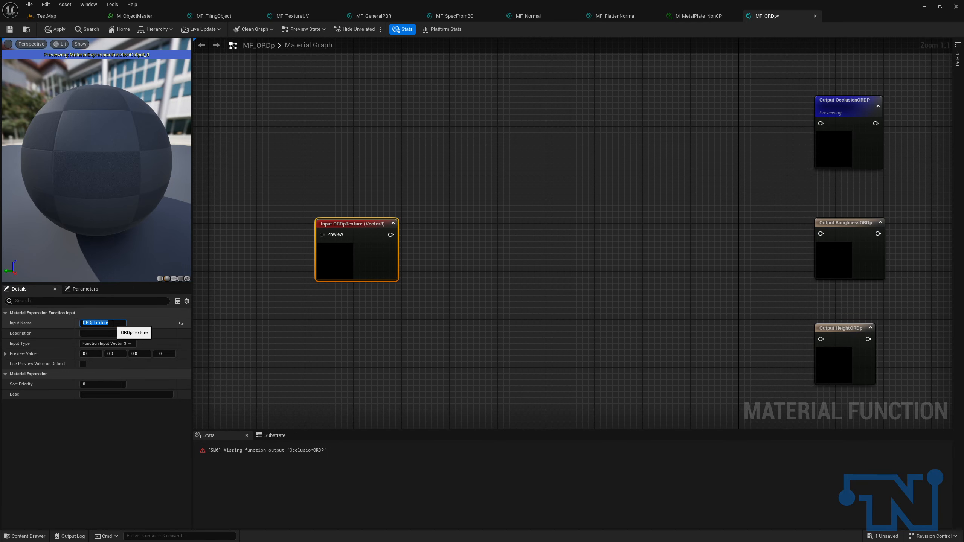
Add a ComponentMask node fed by the ORDpTexture input and duplicate it twice.
right_click_drag(332, 225, 430, 218)
left_click_drag(490, 227, 582, 159)
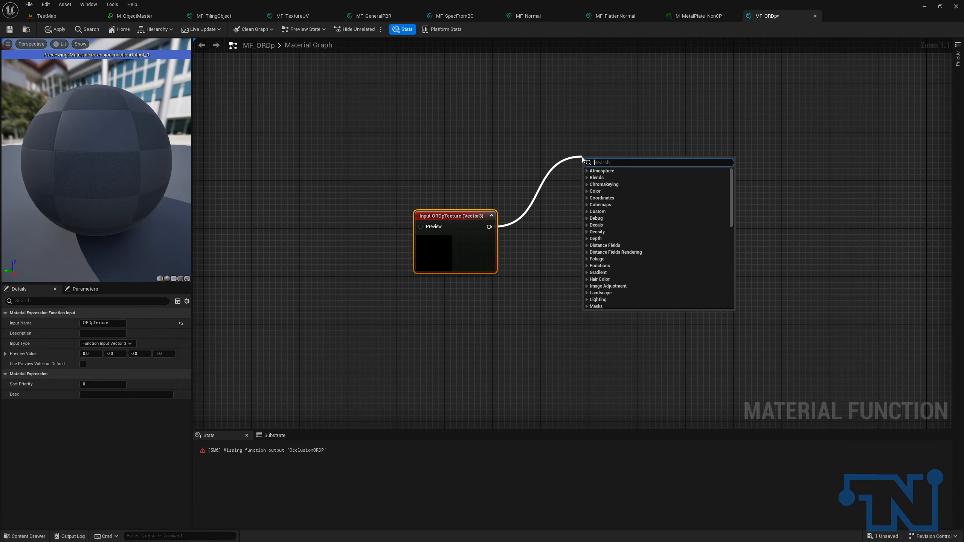
type("make")
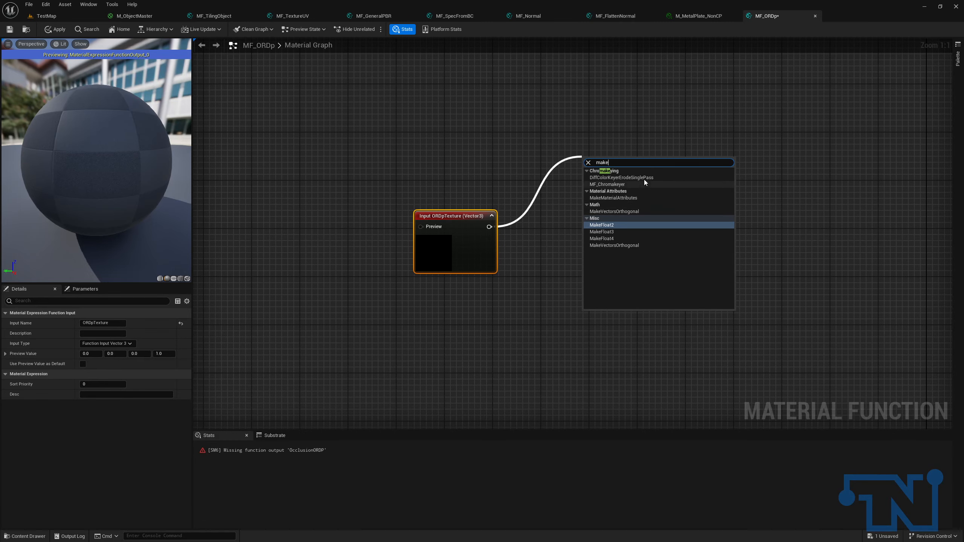
key("BackSpace")
key("BackSpace")
type("sk")
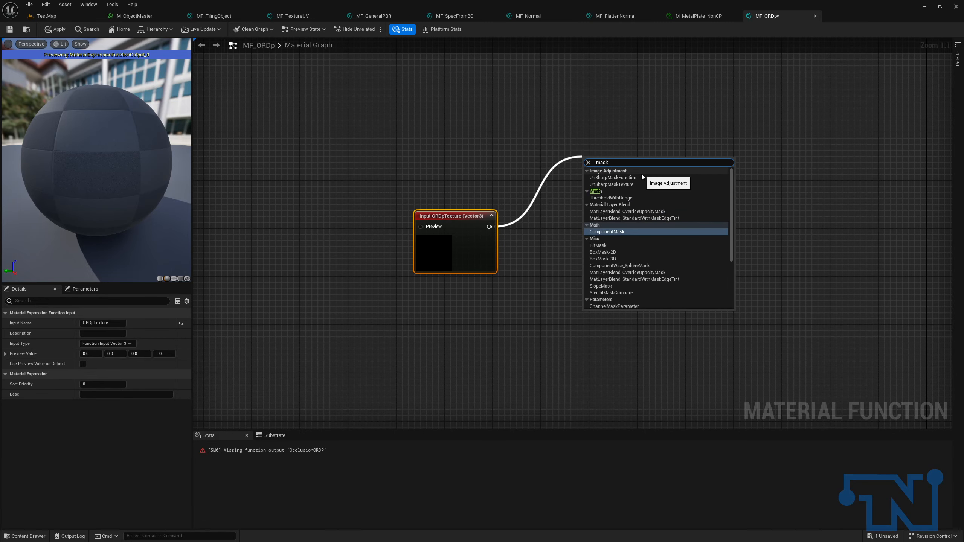
left_click(621, 232)
key("ctrl+d")
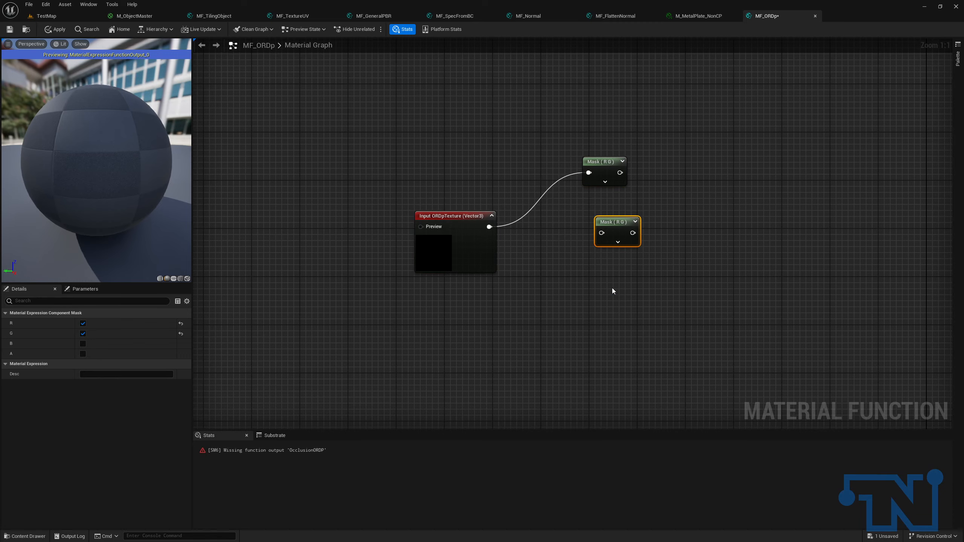
key("ctrl+d")
Insert a reroute node after the ORDpTexture input and wire it to the two duplicated masks.
left_click(508, 227)
double_click(508, 224)
left_click_drag(425, 201, 604, 233)
key("q")
left_click(519, 234)
left_click(611, 236)
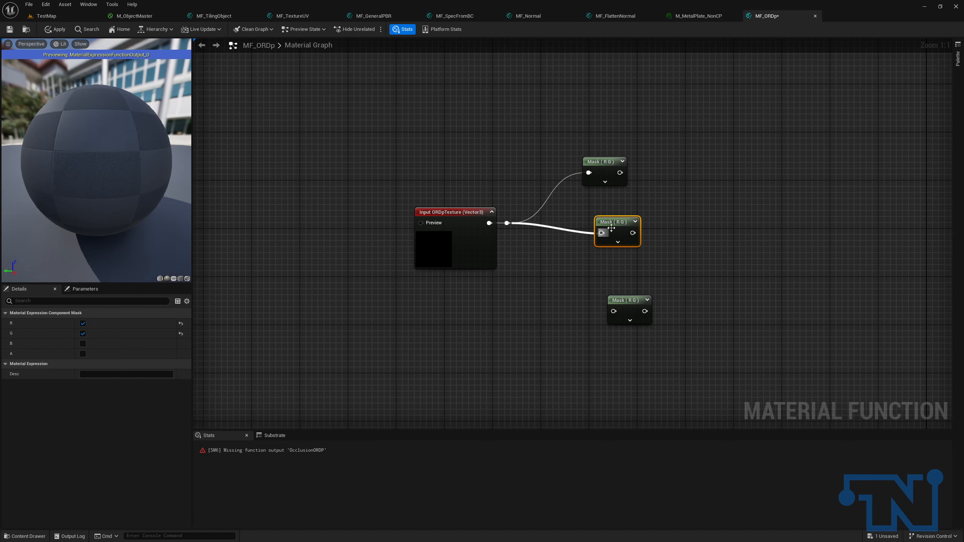
left_click_drag(614, 311, 507, 223)
Stack the three mask nodes in a column and align their left edges.
right_click_drag(729, 201, 478, 245)
right_click_drag(435, 270, 691, 219)
left_click_drag(628, 298, 610, 292)
left_click_drag(578, 119, 668, 305)
key("shift+a")
right_click_drag(765, 240, 661, 235)
Set the three masks from top to bottom to pass only the R, G and B channel respectively.
left_click(515, 155)
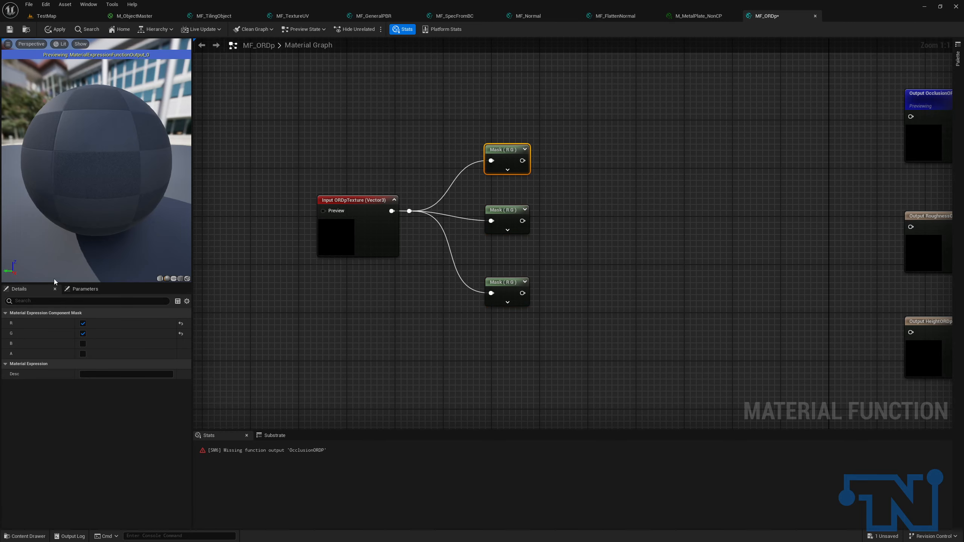
left_click(83, 333)
left_click(501, 224)
left_click(82, 323)
left_click(507, 304)
left_click(83, 333)
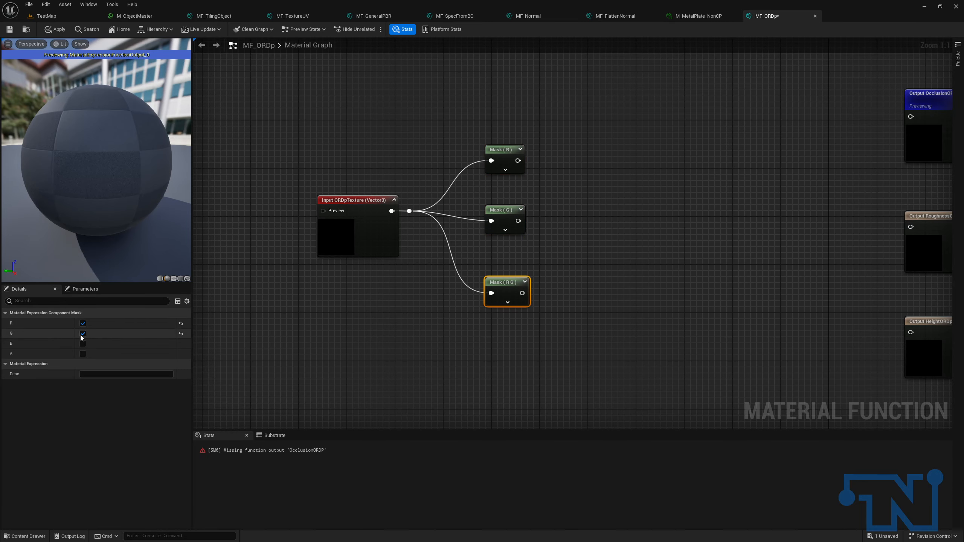
left_click(83, 323)
left_click(83, 344)
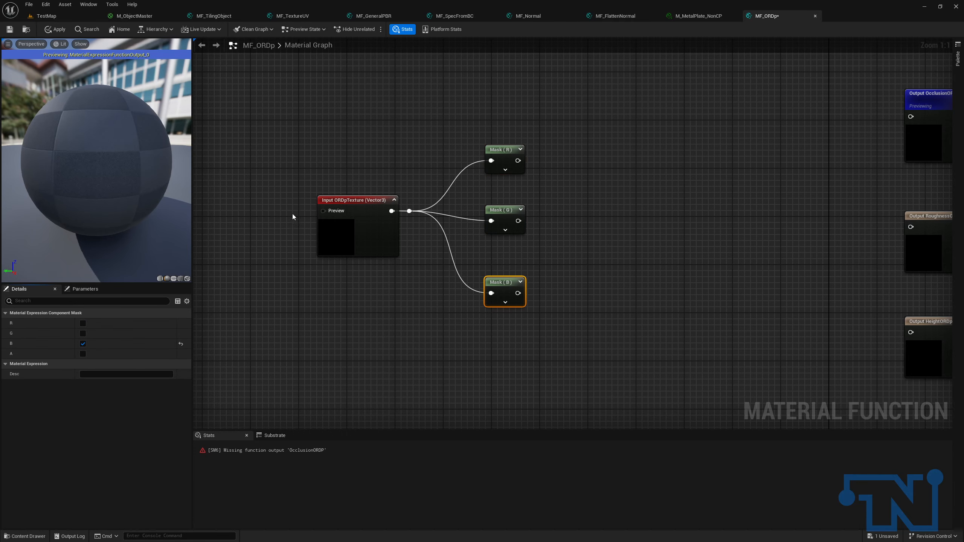
Straighten the connection from the ORDpTexture input through the reroute node to the G mask.
left_click_drag(284, 187, 530, 236)
key("q")
left_click(556, 229)
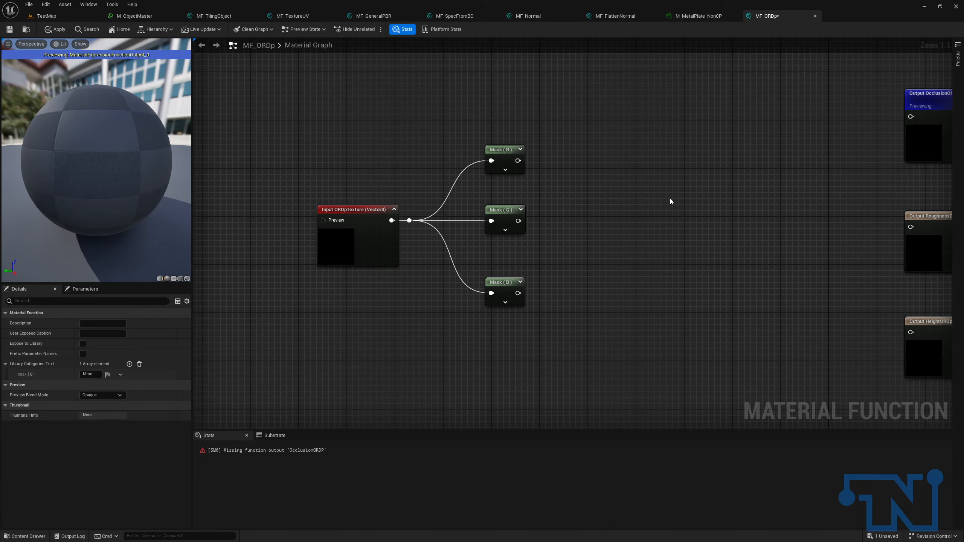
Add three Multiply nodes to the right of the masks, one for each channel.
key("Home")
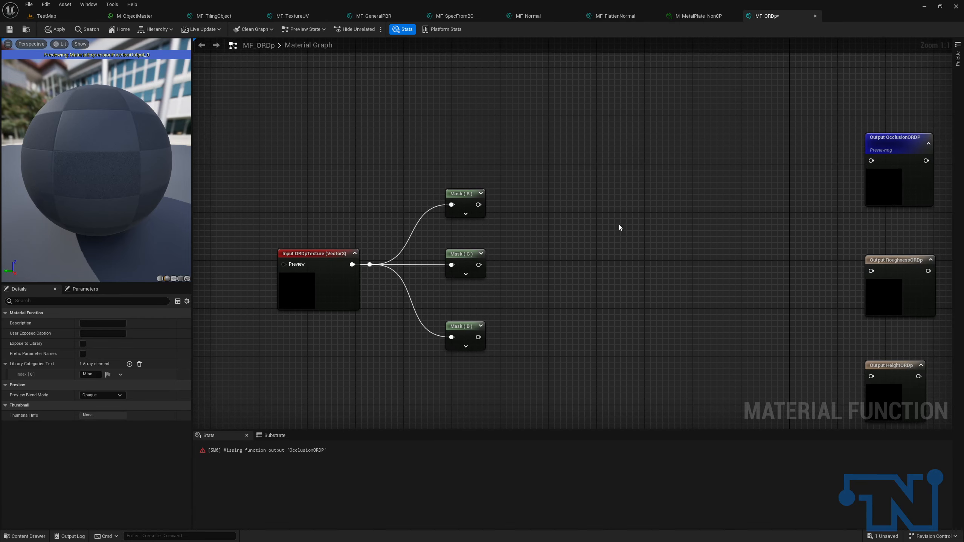
left_click(572, 185)
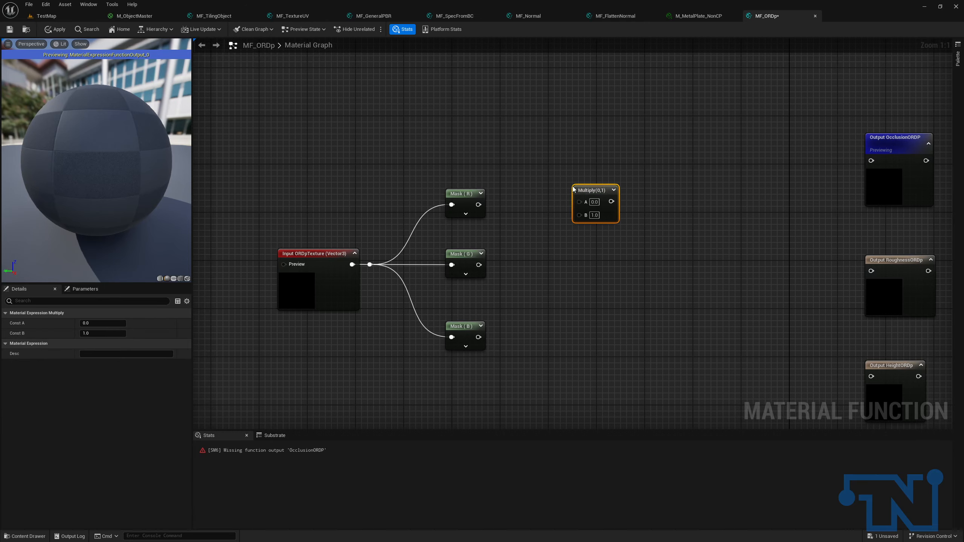
left_click(585, 264)
left_click(598, 341)
Connect each mask to the A input of its Multiply node and straighten the three connections.
left_click_drag(478, 337, 618, 347)
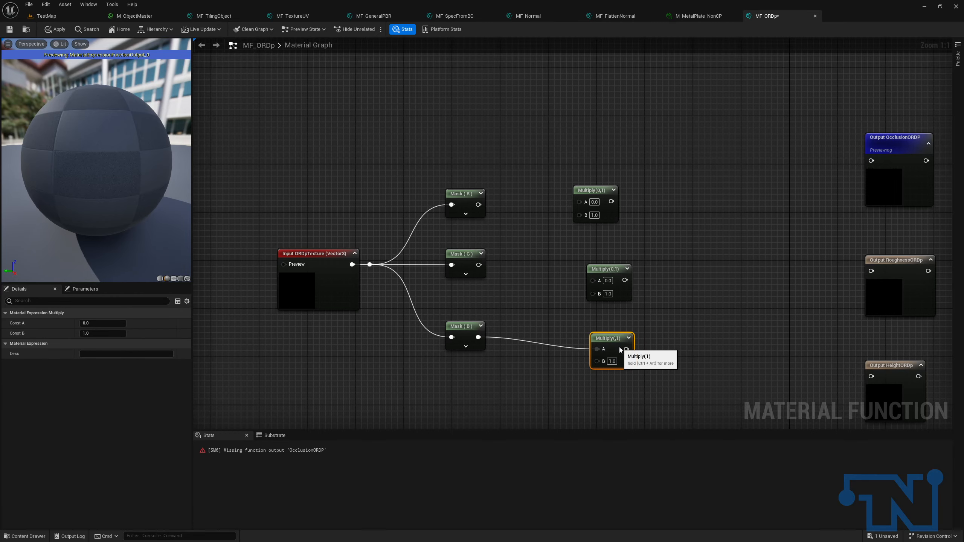
left_click_drag(596, 281, 616, 263)
left_click_drag(548, 256, 643, 313)
left_click_drag(422, 255, 685, 300)
left_click_drag(444, 328, 680, 382)
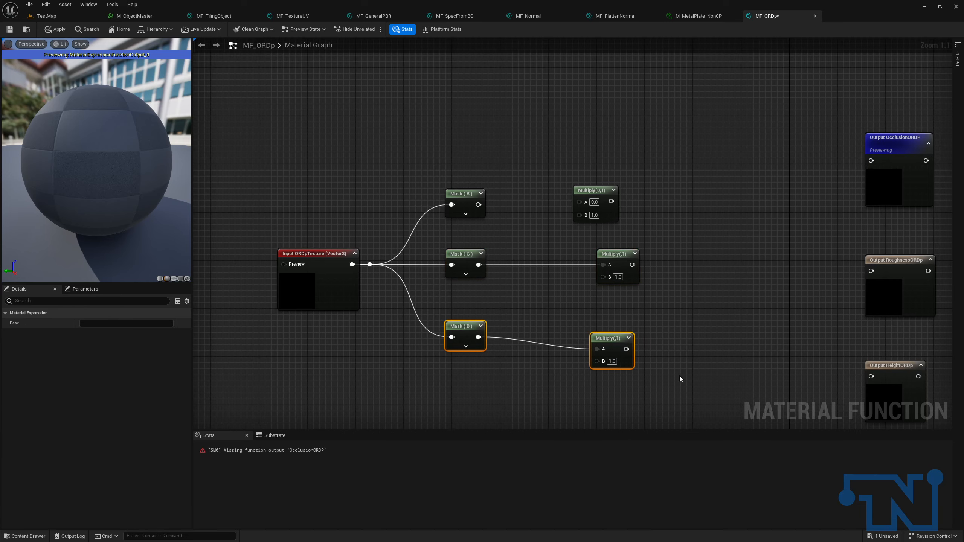
key("q")
left_click_drag(579, 202, 478, 204)
left_click_drag(416, 172, 664, 219)
key("q")
Align the left edges of the three Multiply nodes.
left_click_drag(547, 171, 684, 394)
key("shift+a")
left_click_drag(421, 175, 495, 393)
left_click_drag(566, 173, 650, 355)
Raise the R mask and its Multiply, connect that Multiply to the OcclusionORDP output, and straighten the row.
left_click_drag(394, 107, 872, 161)
key("Up")
key("Up")
key("Up")
key("Up")
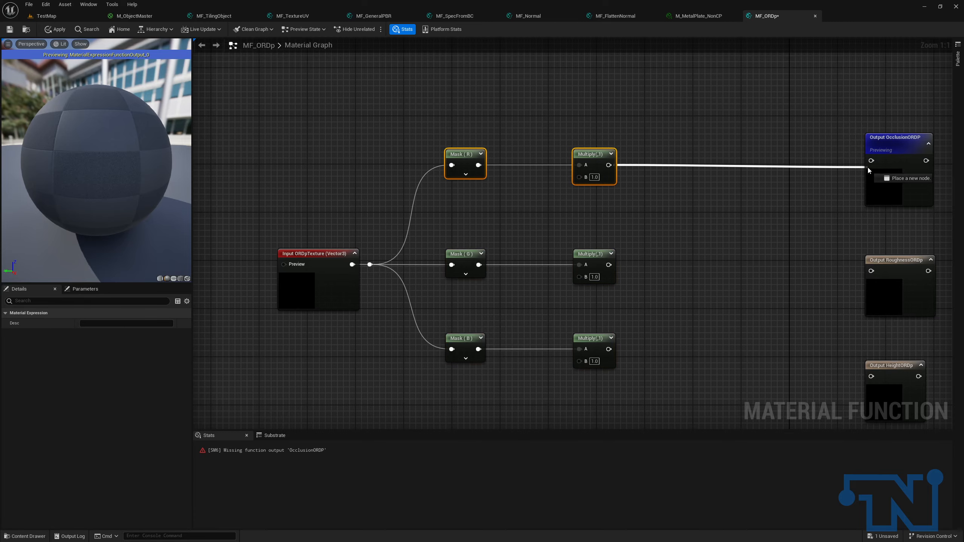
left_click_drag(853, 201, 938, 212, "shift")
key("q")
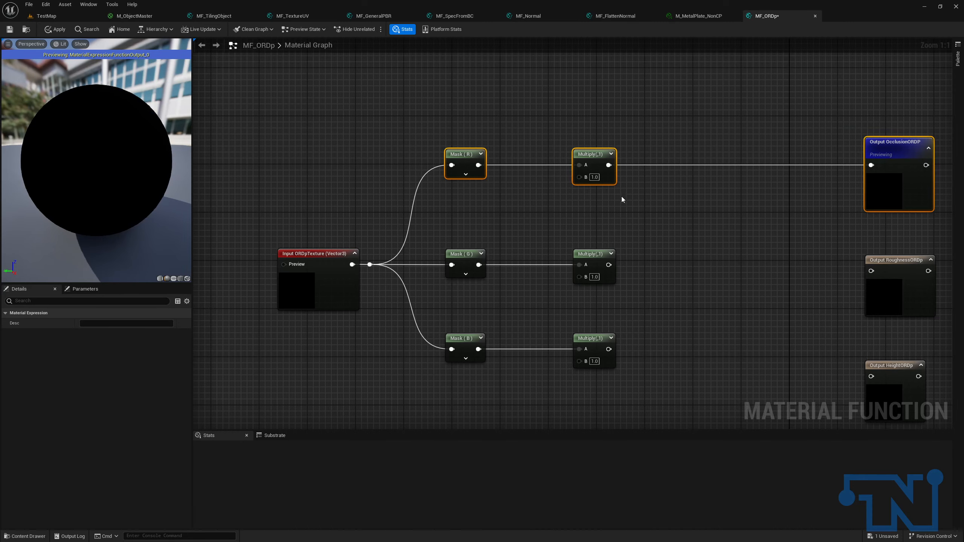
Move the whole R row, including the OcclusionORDP output, further up to leave more space above the G row.
right_click(565, 210)
left_click(415, 129)
left_click_drag(416, 129, 926, 230)
key("Up")
key("Up")
key("Up")
key("Up")
key("Up")
Move the B mask row with its Multiply and the HeightORDp output further down, away from the G row.
left_click(430, 333)
left_click_drag(430, 333, 943, 357)
key("Down")
key("Down")
key("Down")
key("Down")
key("Down")
key("Down")
key("Down")
key("Down")
key("Down")
key("Down")
left_click(572, 276)
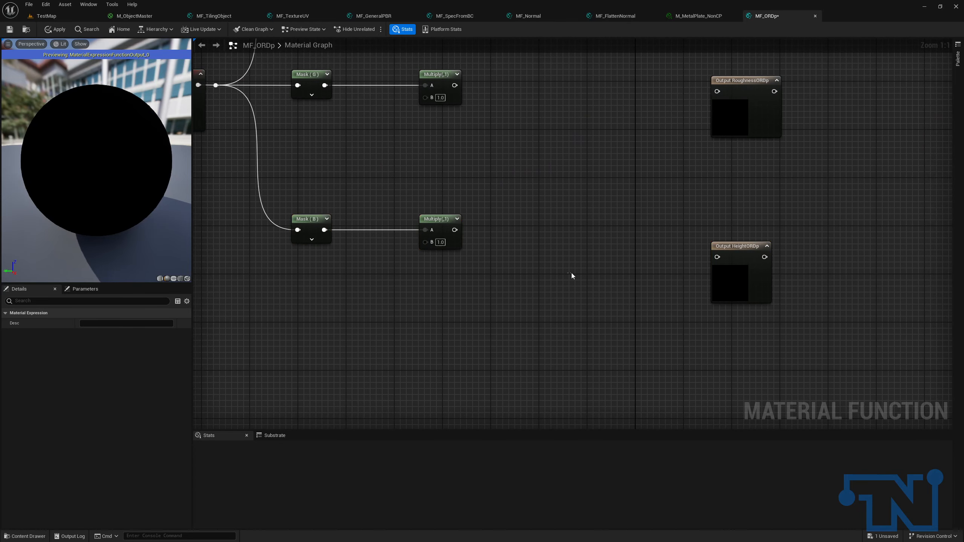
Connect the B row's Multiply to the HeightORDp output and straighten the row.
left_click_drag(455, 229, 722, 256)
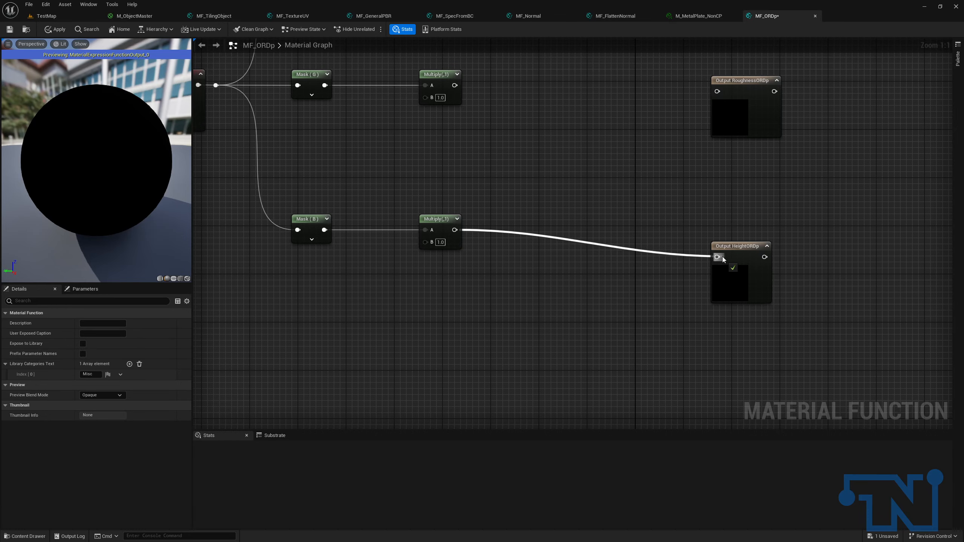
left_click_drag(287, 205, 850, 313)
key("q")
Connect the G row's Multiply to the RoughnessORDp output and straighten the row from the ORDpTexture input onward.
key("Home")
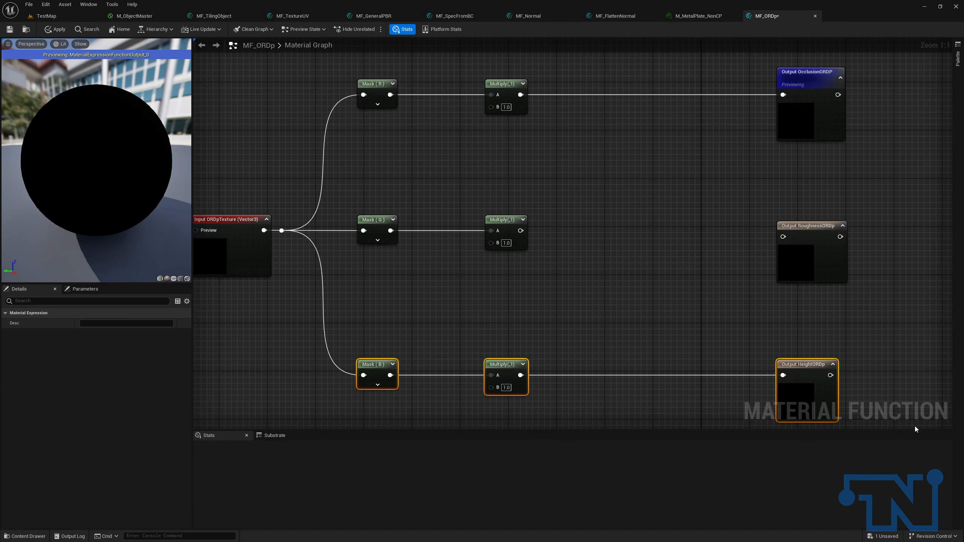
left_click_drag(520, 230, 783, 236)
right_click_drag(226, 201, 323, 186)
left_click_drag(323, 186, 882, 254)
key("q")
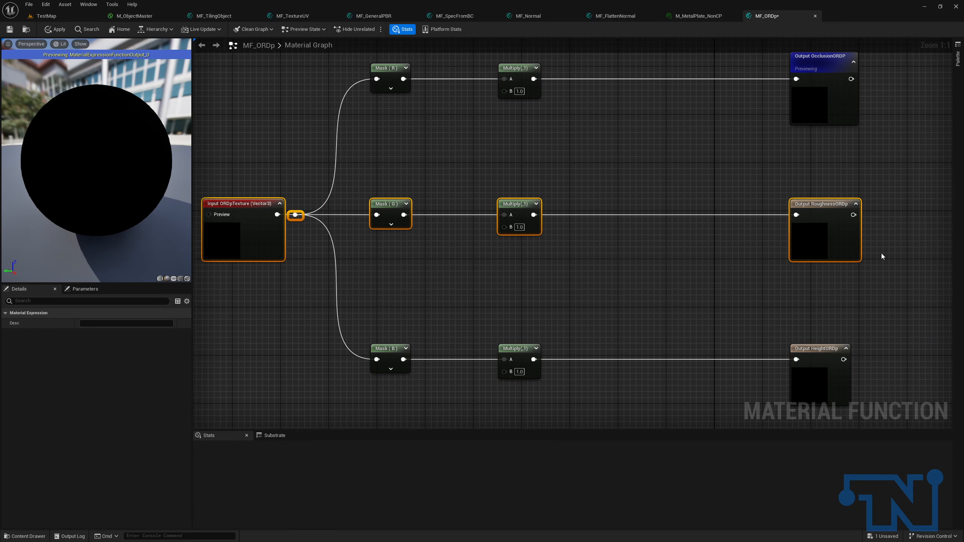
Shift the three Multiply nodes right together, closer to the outputs, to free space after the masks.
right_click_drag(662, 279, 635, 270)
left_click_drag(448, 72, 637, 353)
key("Right")
key("Right")
key("Right")
key("Right")
key("Right")
key("Right")
key("Right")
key("Right")
key("Right")
key("Right")
key("Right")
key("Right")
key("Right")
key("Right")
key("Right")
key("Right")
key("Right")
key("Right")
key("Right")
left_click(498, 235)
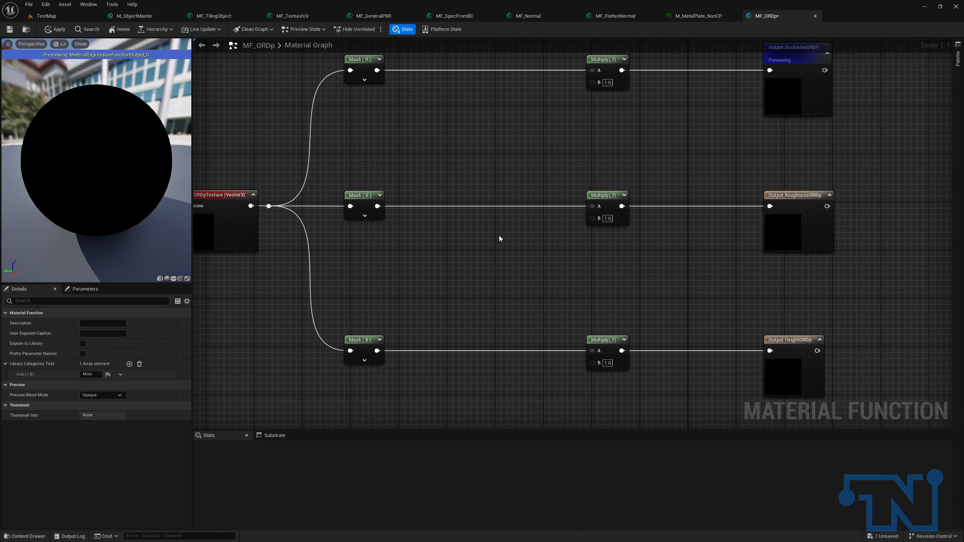
Add a FunctionInput node below the R row near its Multiply, set its input type to Scalar, and open its name for editing.
right_click_drag(548, 170, 609, 257)
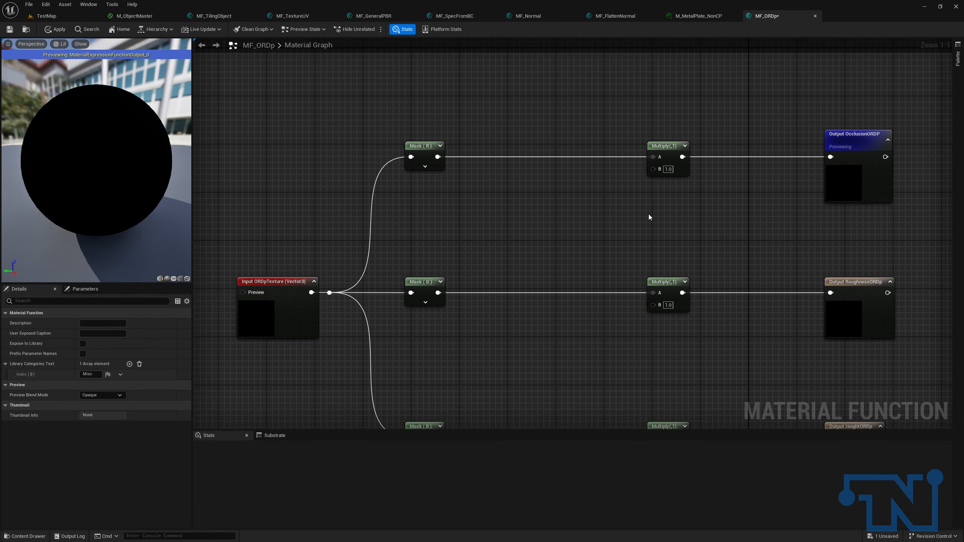
right_click(576, 198)
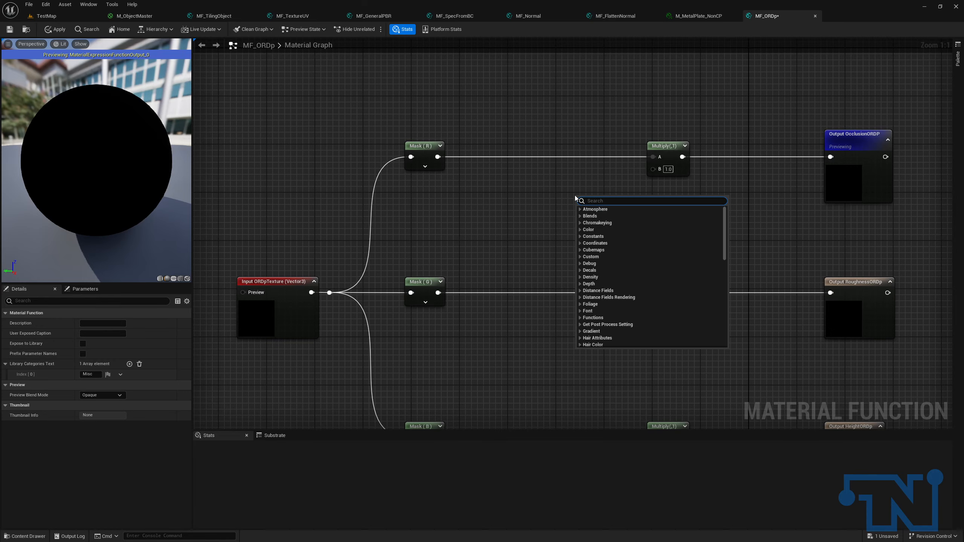
type("functio")
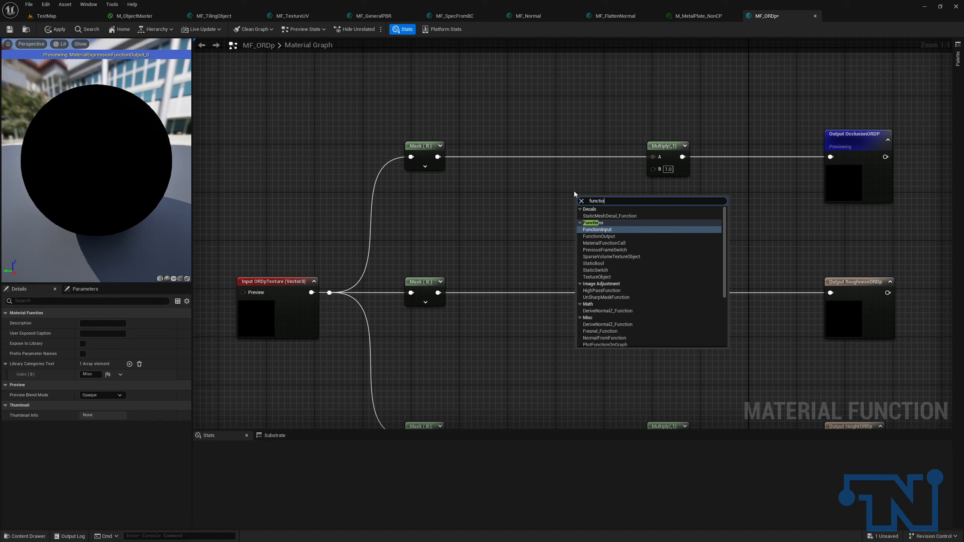
key("Return")
left_click(107, 344)
left_click(99, 351)
left_click(106, 325)
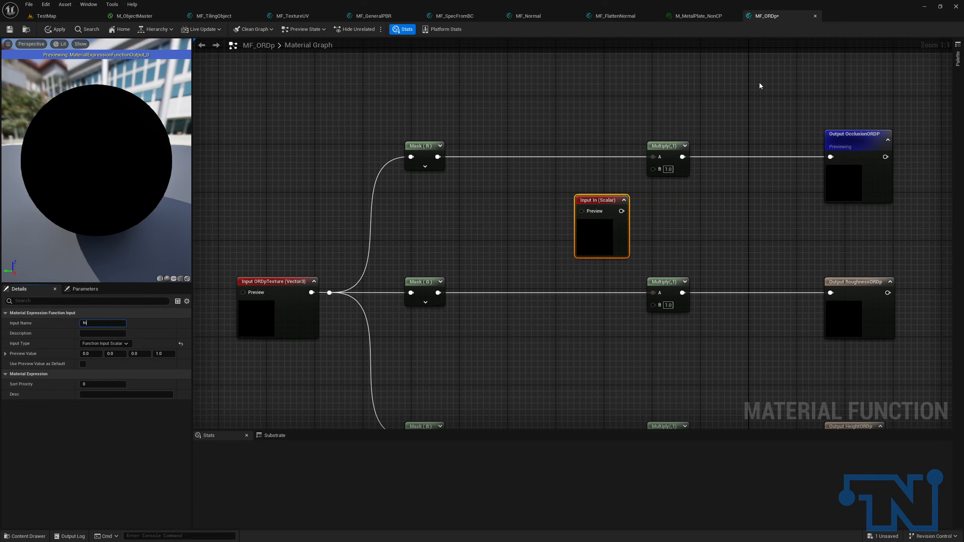
Check how the input nodes are set up in MF_FlattenNormal and MF_Normal, and return to MF_ORDp.
left_click(621, 16)
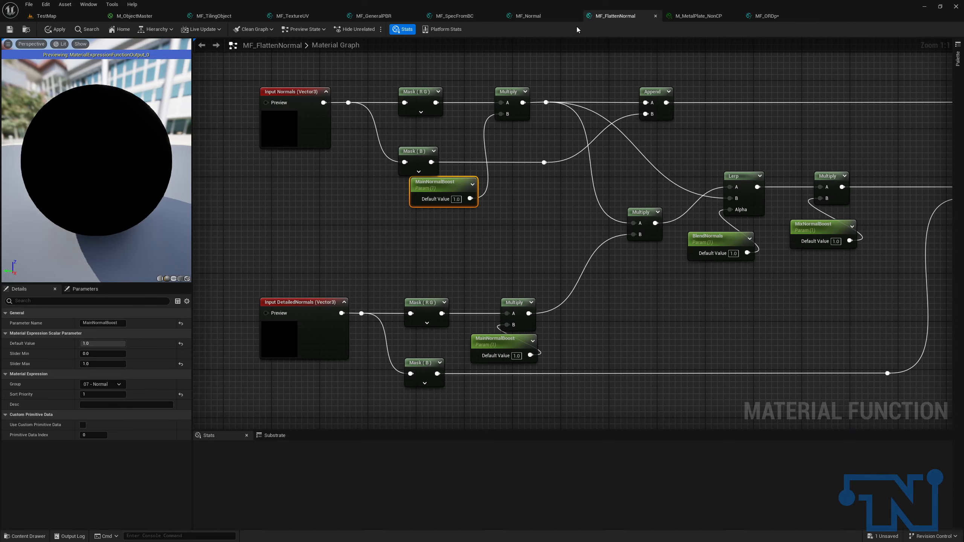
left_click(526, 18)
right_click_drag(517, 71, 706, 82)
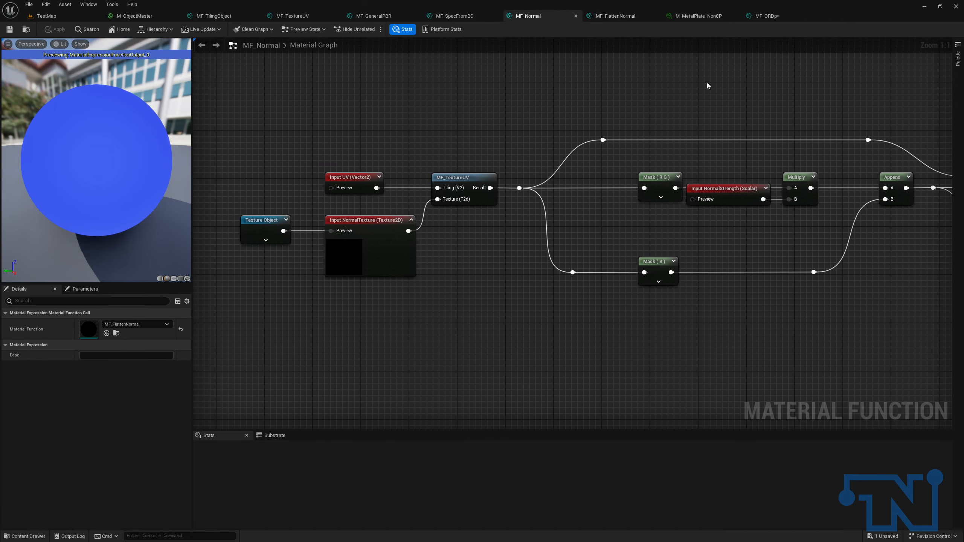
left_click(379, 183)
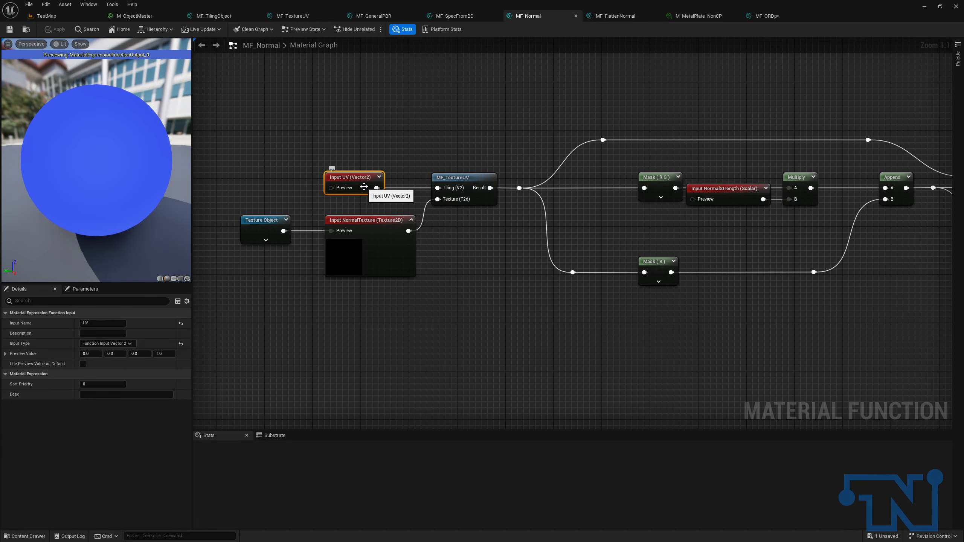
left_click(774, 18)
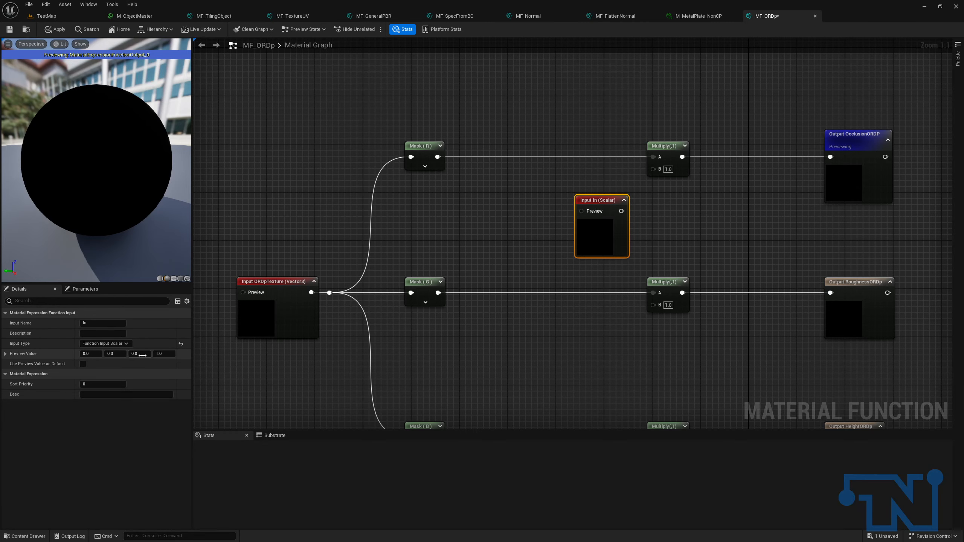
Name the scalar input OcclusionBlendORdp, connect it to the R row Multiply's B input, and place it just below the row.
left_click(99, 323)
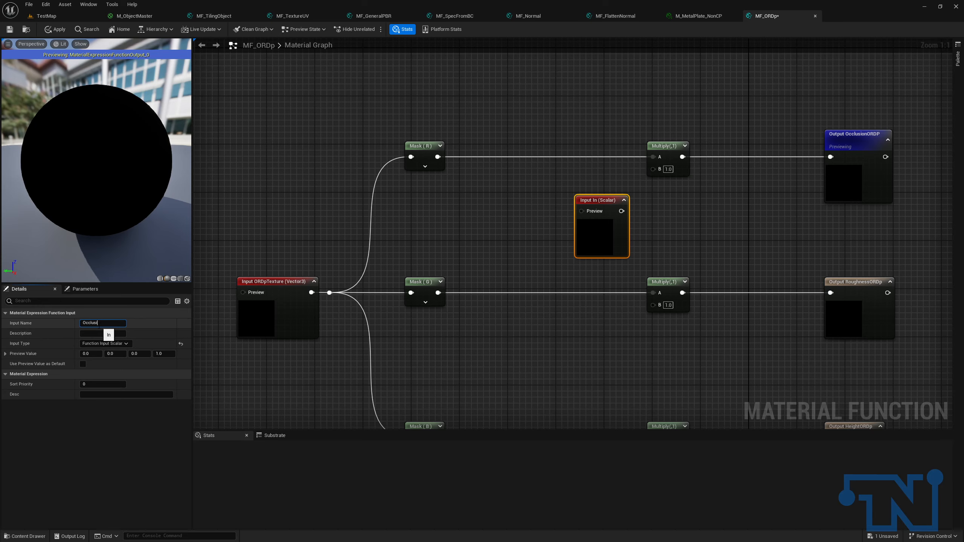
type("OcclusionBlendORdp")
key("Return")
left_click_drag(661, 214, 654, 169)
left_click_drag(625, 198, 599, 177)
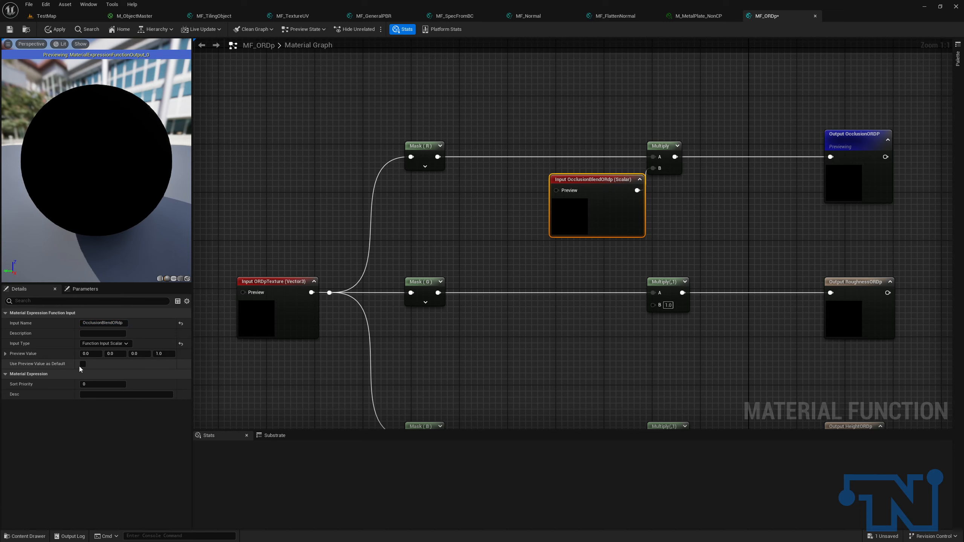
Make the OcclusionBlendORdp input use its preview value as default and set the first preview component to 1.
left_click(83, 364)
left_click(91, 353)
type("1")
key("Tab")
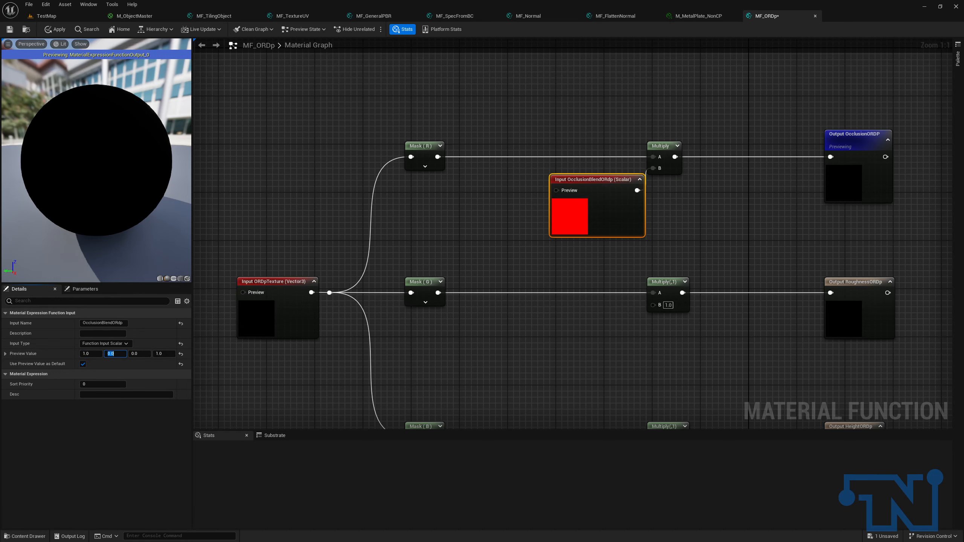
Add a scalar FunctionInput feeding the G row Multiply's B input and place it just below the row.
right_click_drag(617, 287, 562, 148)
left_click_drag(618, 192, 566, 216)
type("input")
key("Return")
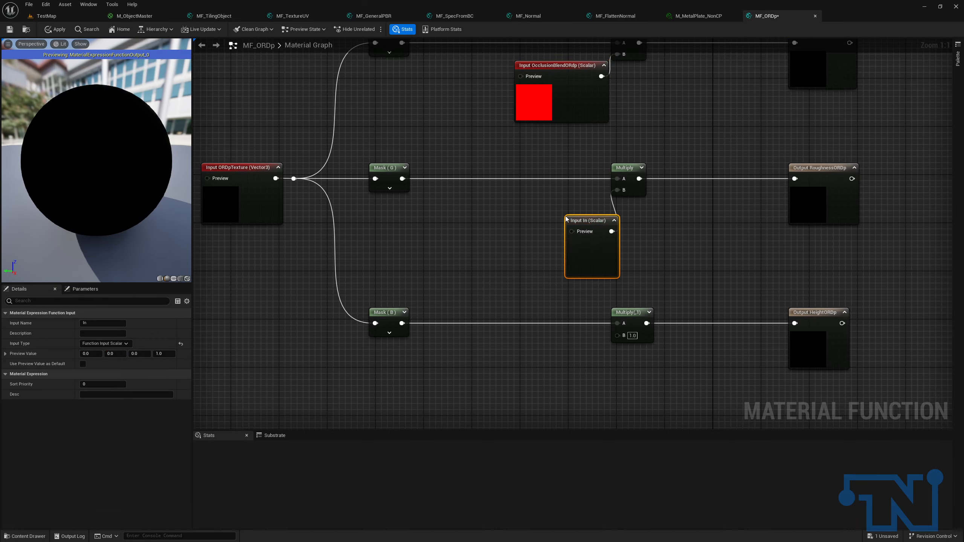
left_click_drag(578, 232, 557, 221)
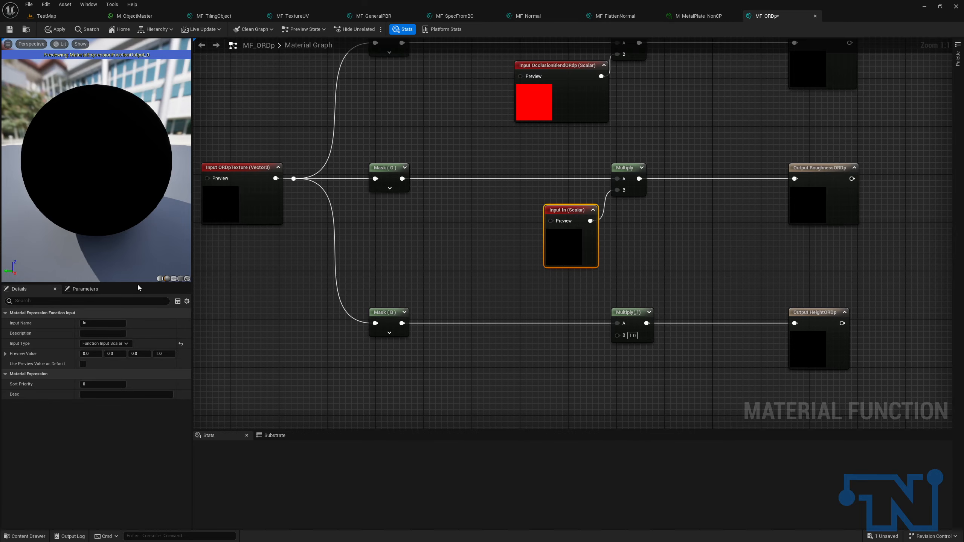
Name the G row's input RoughnesSTintORDP, use its preview value of 1 as default, and tuck it under the row beside the Multiply.
left_click(102, 323)
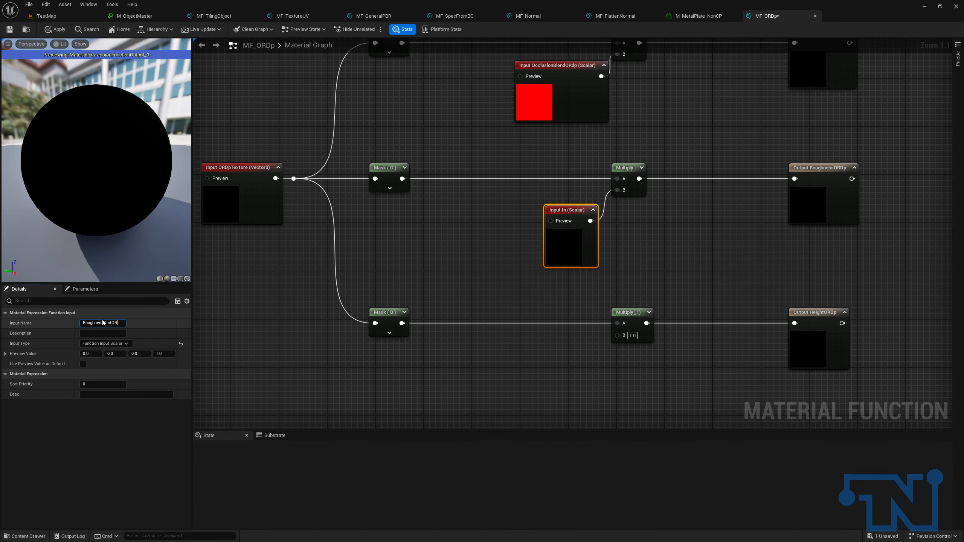
key("Return")
left_click(83, 364)
left_click(94, 354)
type("1")
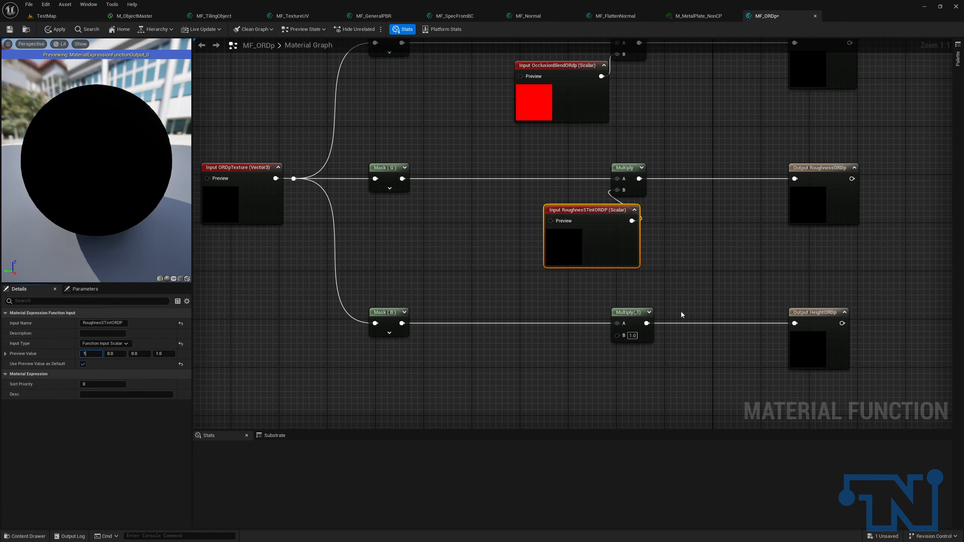
left_click_drag(619, 223, 584, 199)
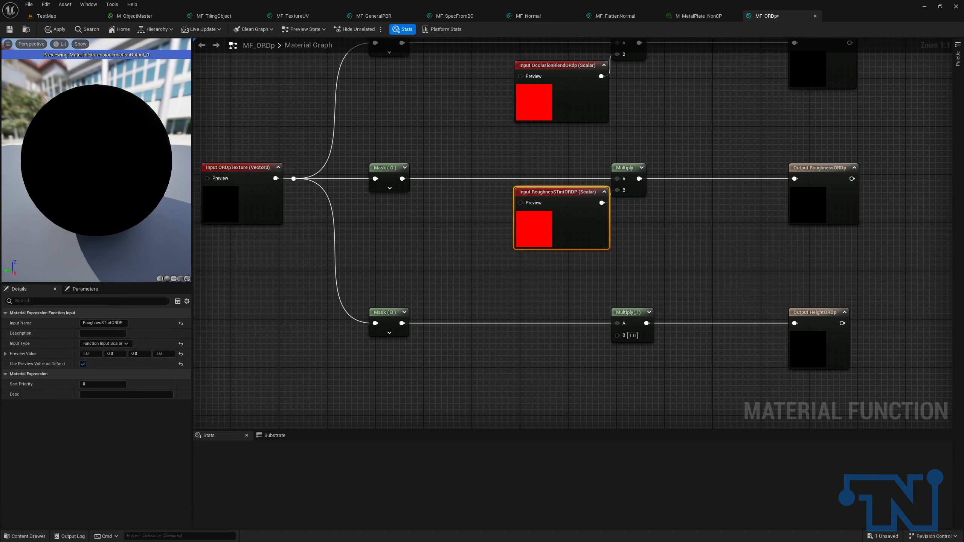
Add a scalar FunctionInput feeding the B row Multiply's B input and name it HeightStrength.
right_click_drag(547, 356, 552, 292)
left_click(569, 293)
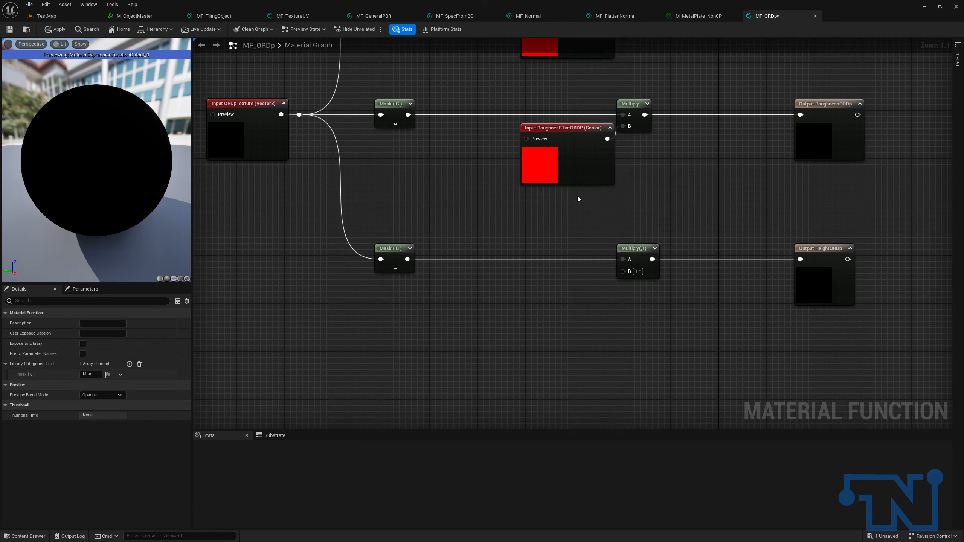
left_click_drag(622, 272, 578, 298)
type("functio")
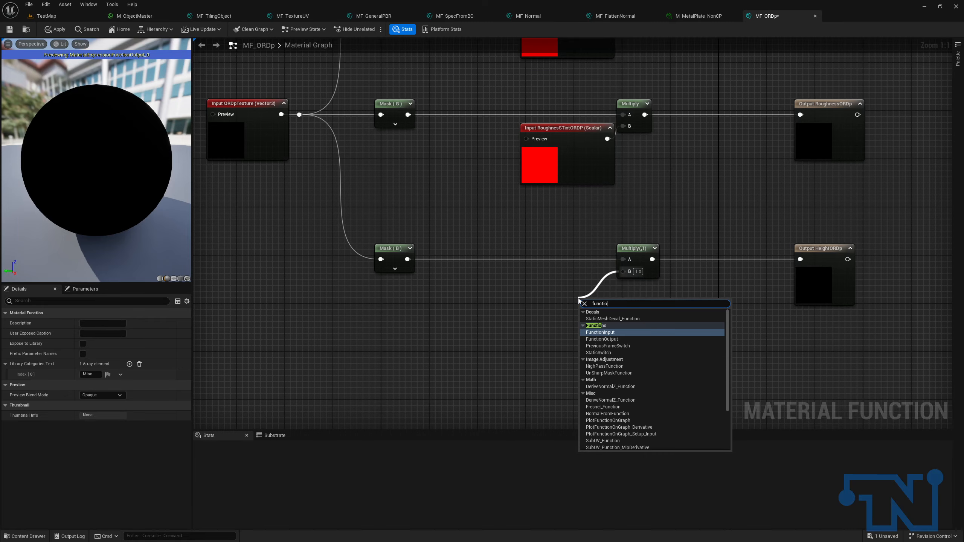
key("Return")
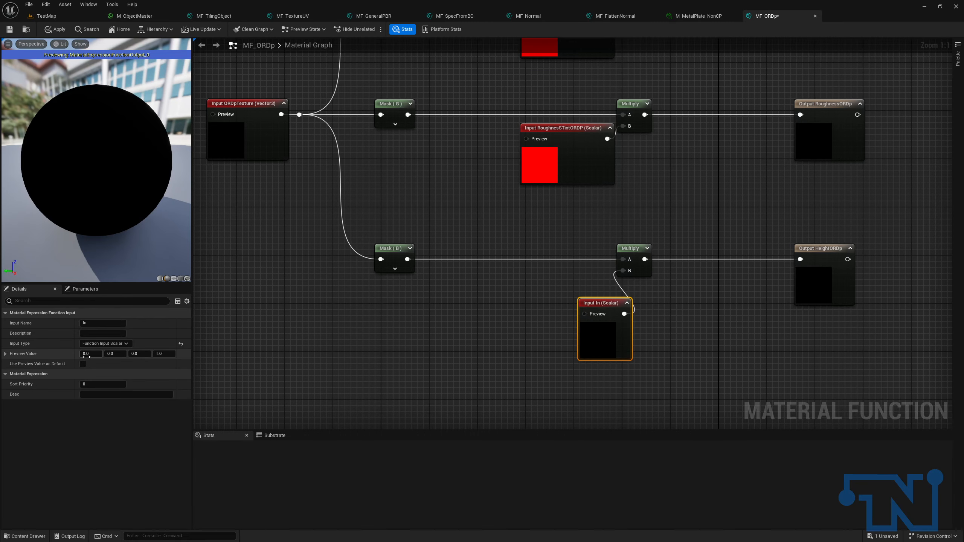
left_click(109, 322)
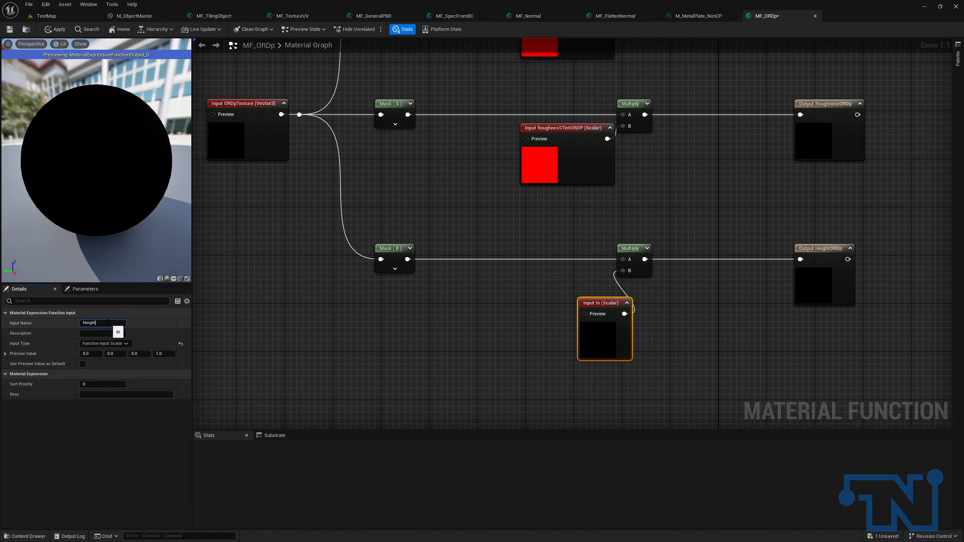
type("HeightStrength")
key("Return")
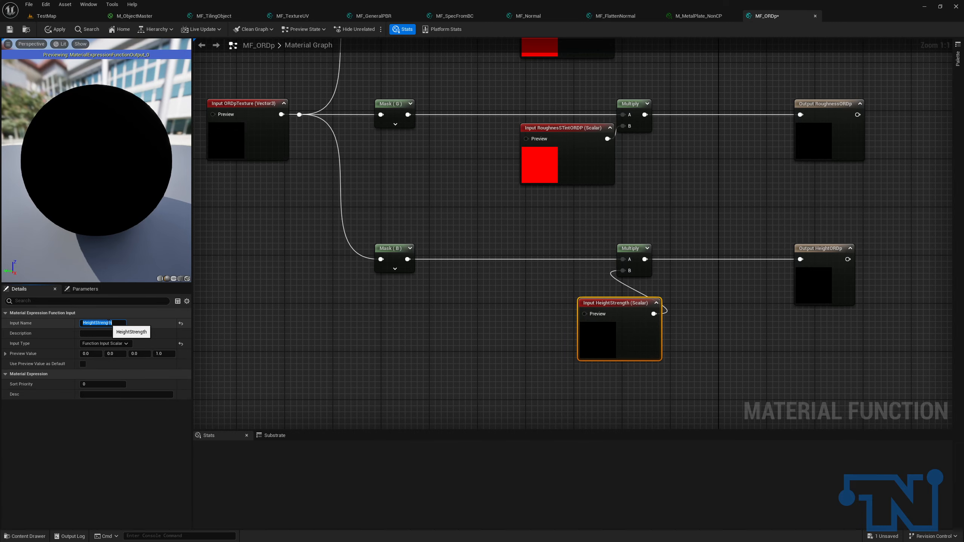
Set HeightStrength's first preview component to 1, use it as default, and place the node just below the B row.
left_click(89, 353)
type("1")
key("Return")
left_click(83, 364)
left_click_drag(601, 302, 550, 282)
right_click_drag(577, 252, 567, 321)
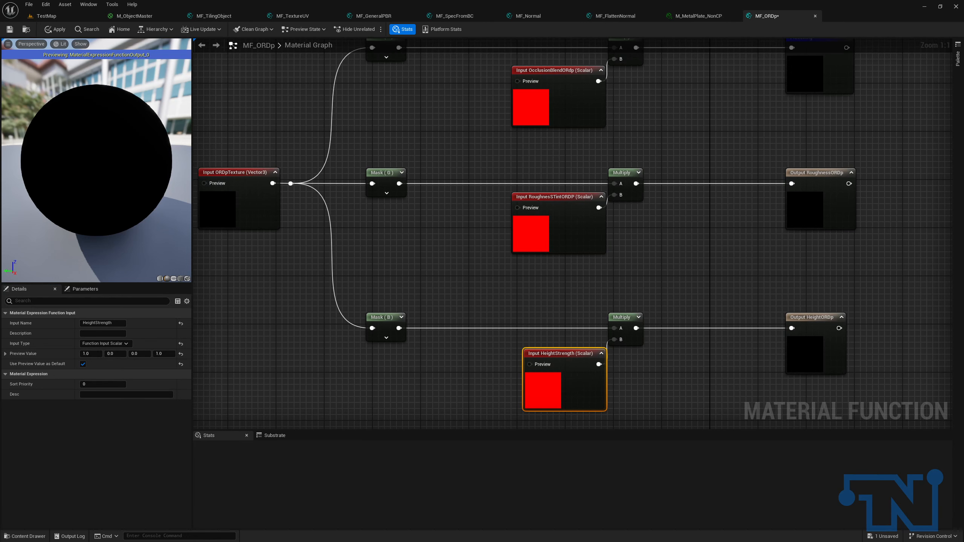
Set the sort priority to 1 for OcclusionBlendORdp and 2 for RoughnesSTintORDP.
left_click(258, 209)
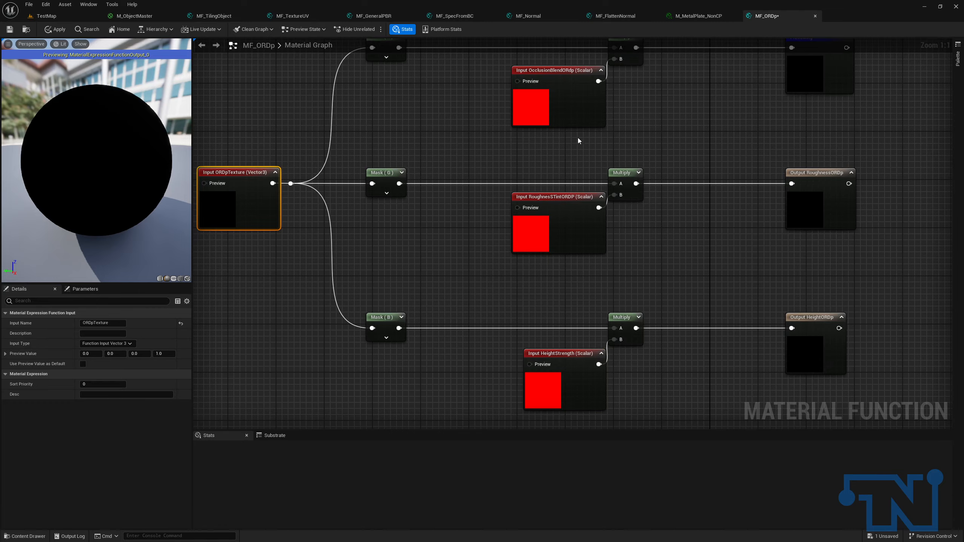
left_click(598, 114)
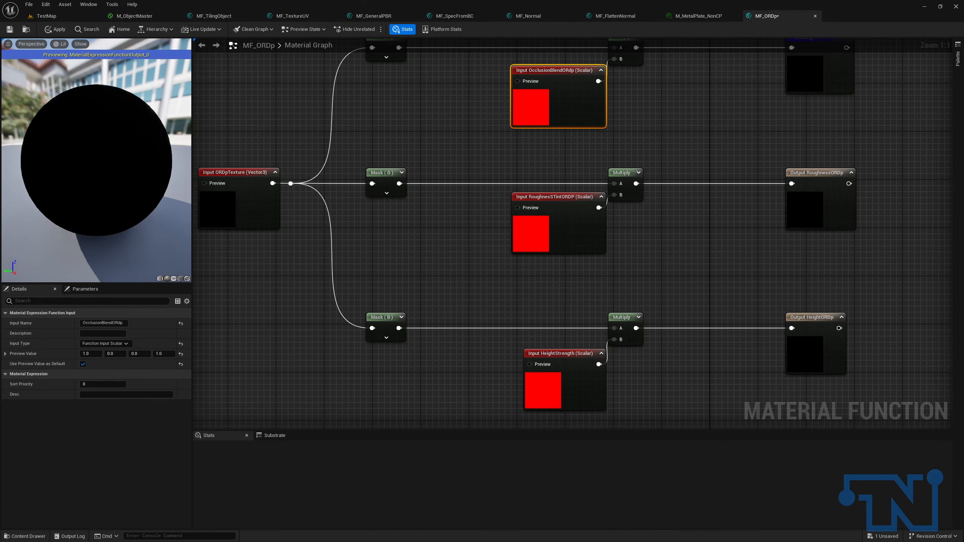
left_click(88, 384)
type("1")
left_click(577, 251)
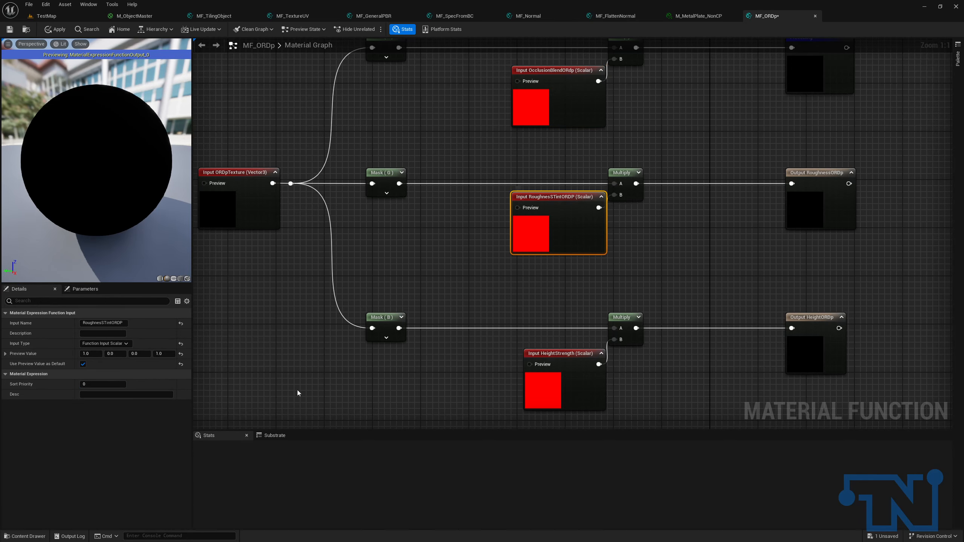
left_click(100, 374)
left_click(103, 375)
Set HeightStrength's sort priority to 3 and save the MF_ORDp function.
left_click(387, 338)
left_click(539, 365)
left_click(403, 319)
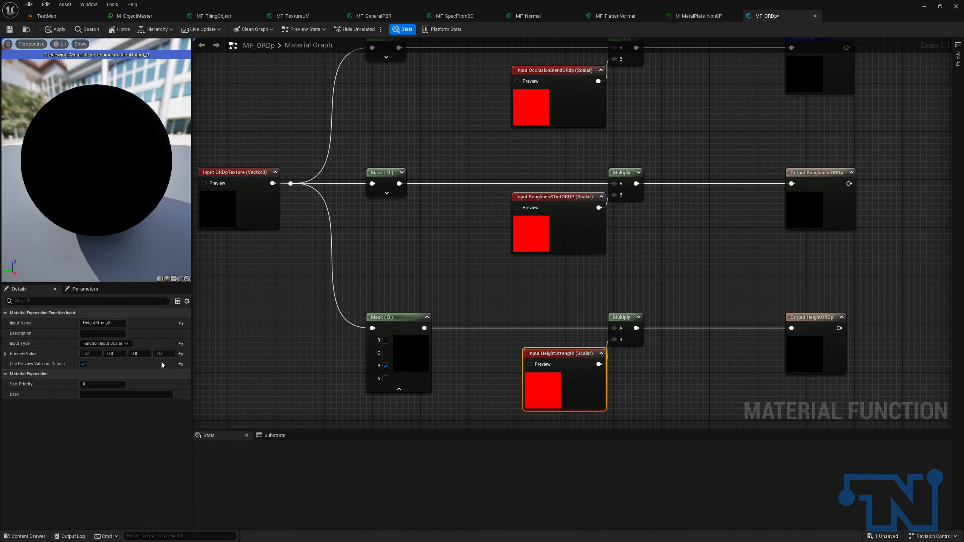
left_click(426, 317)
left_click(387, 389)
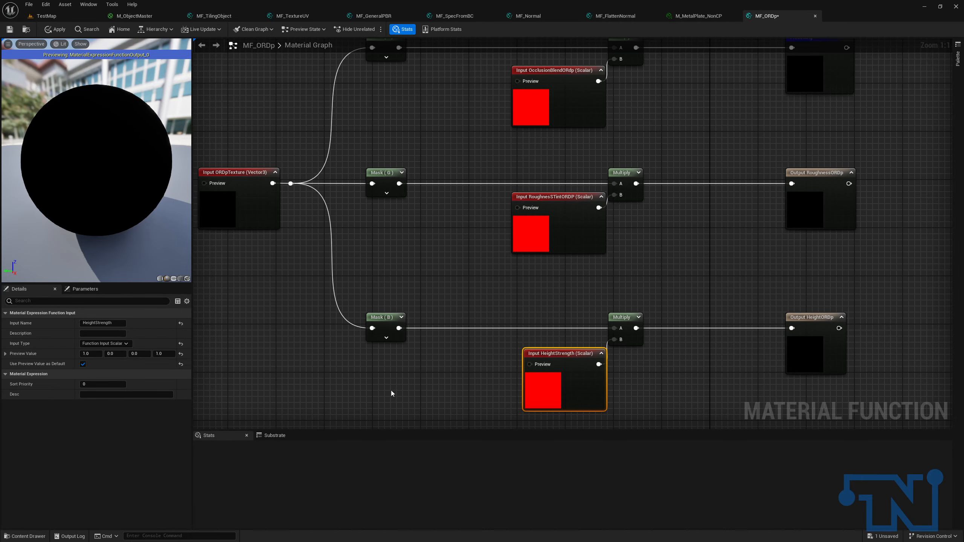
left_click(117, 384)
left_click(572, 235)
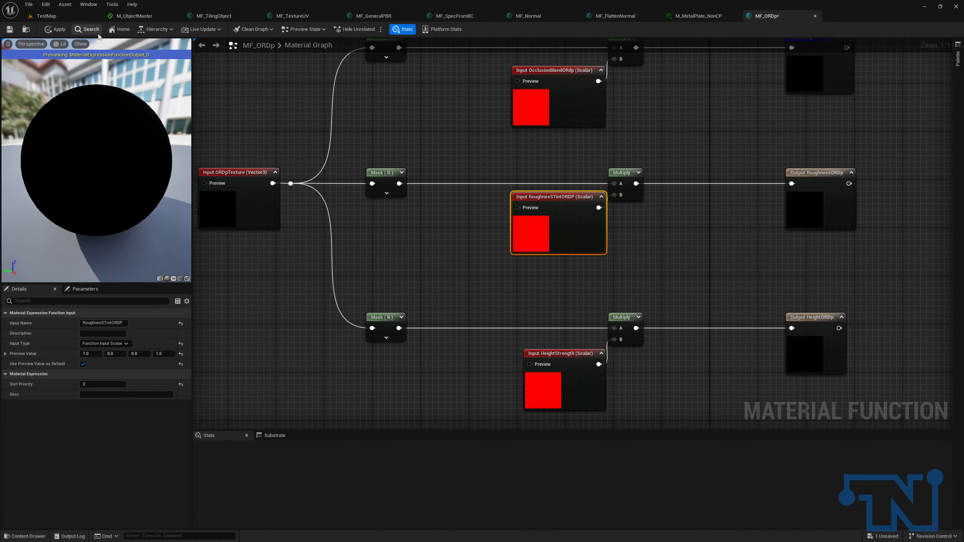
left_click(9, 31)
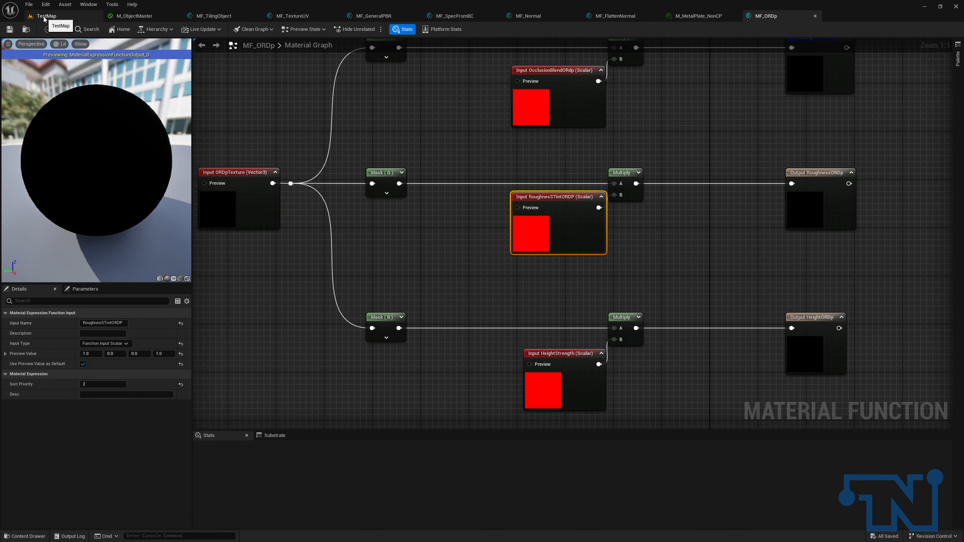
Go back to TestMap, duplicate MF_ORDp in the GlobalFunctions folder as MF_ORM, and open the copy.
right_click_drag(485, 253, 516, 252)
left_click(506, 247)
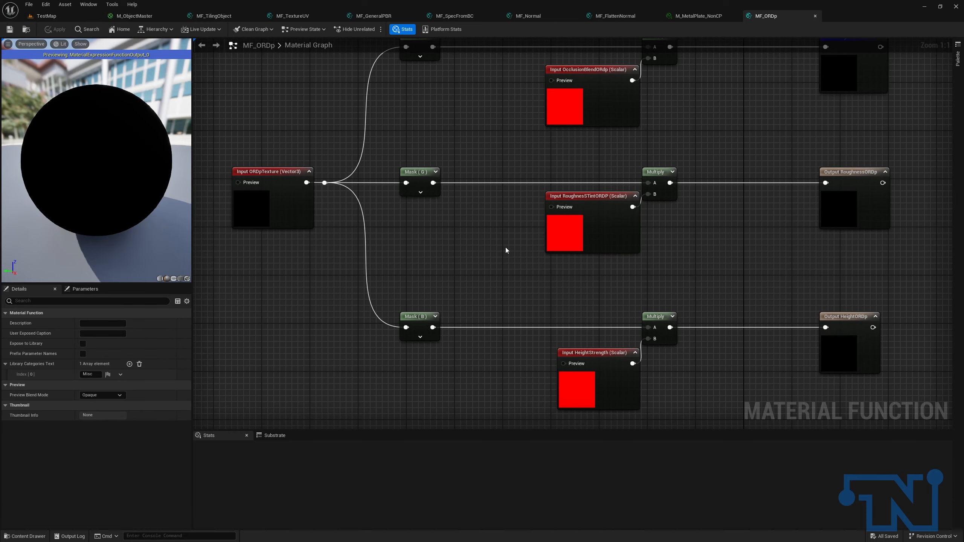
key("ctrl+Tab")
key("ctrl+d")
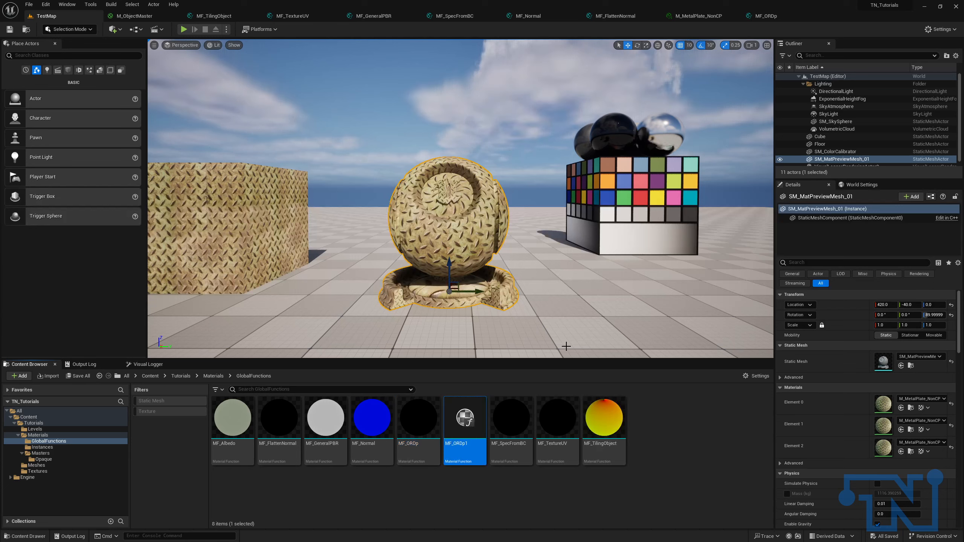
type("MF_")
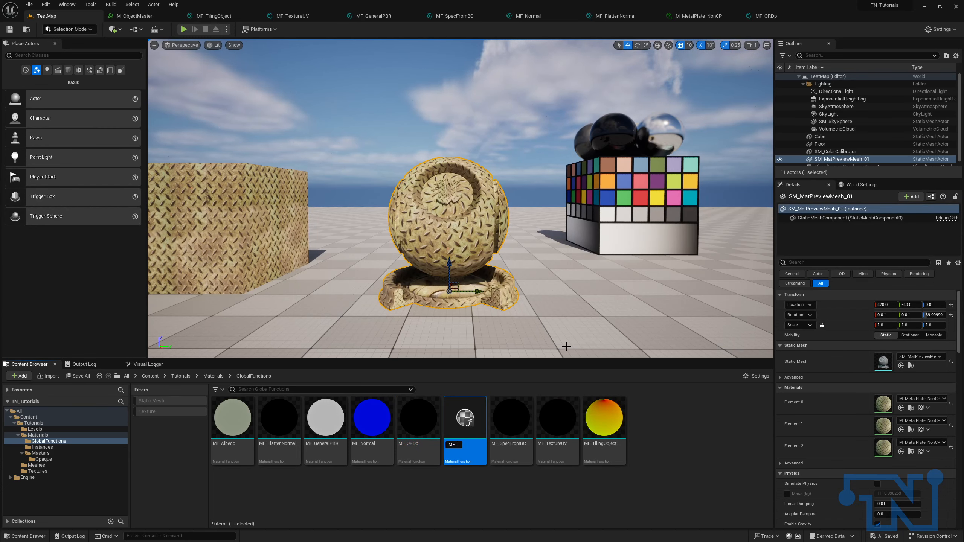
type("ORM")
key("Return")
key("Return")
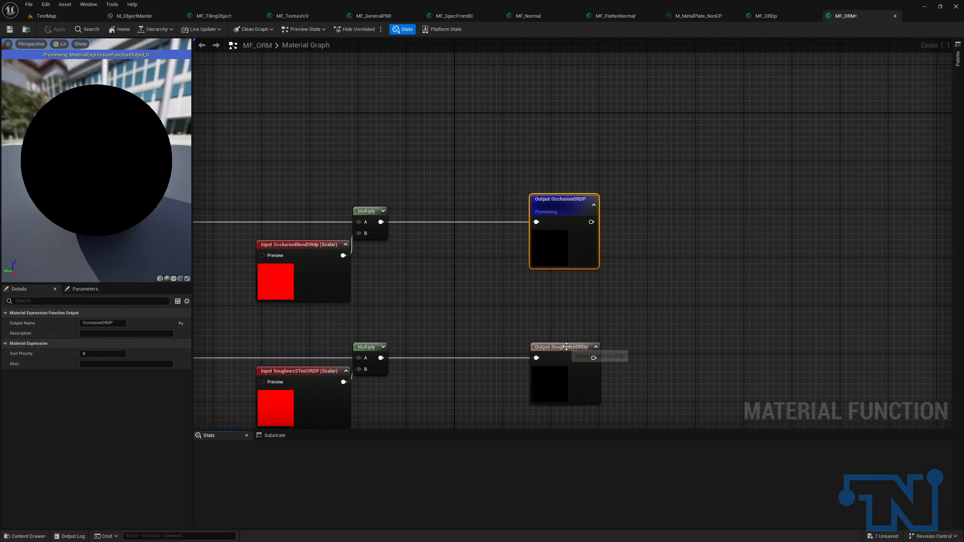
Rename the B row's HeightStrength input to MetallicStrength.
right_click_drag(487, 182, 608, 52)
right_click_drag(587, 251, 619, 155)
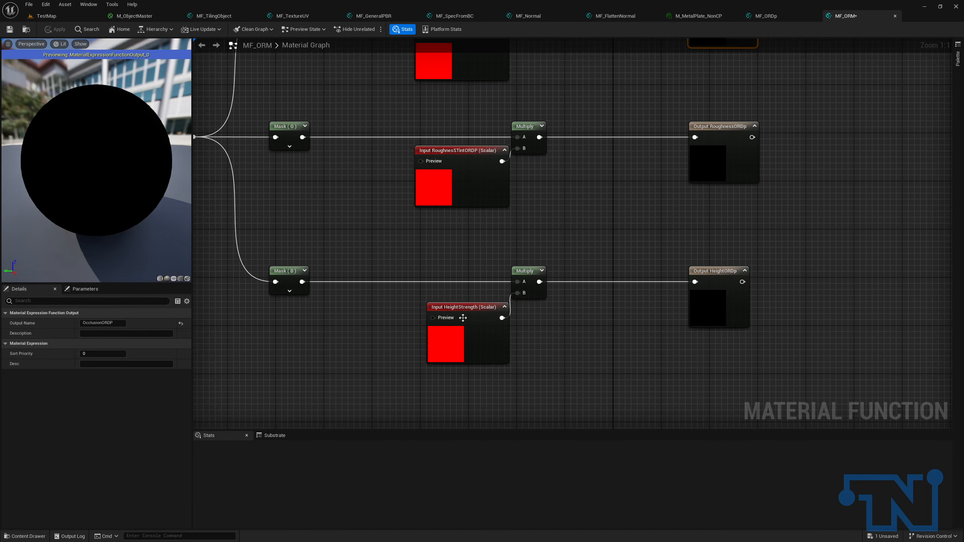
right_click_drag(462, 330, 490, 320)
left_click(491, 320)
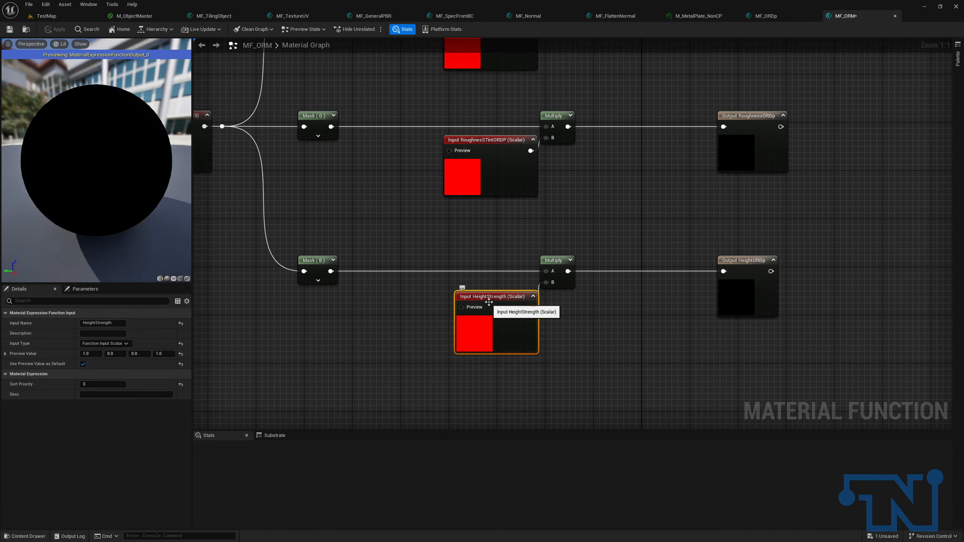
left_click(93, 323)
key("ctrl+a")
type("MetallicStrength")
key("Return")
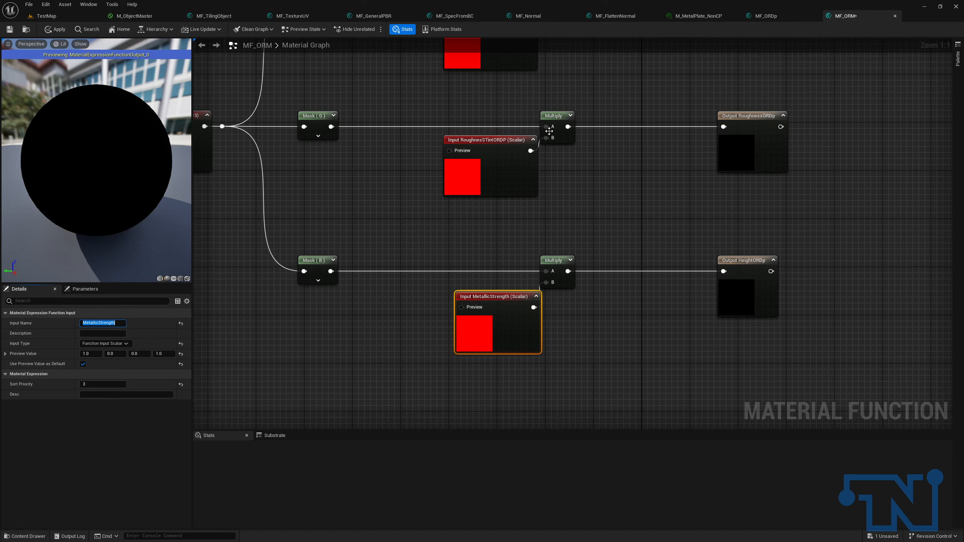
Rename the R and G row outputs to OcclusionORM and RoughnessORM.
right_click_drag(549, 131, 452, 262)
left_click(651, 154)
right_click_drag(651, 154, 645, 121)
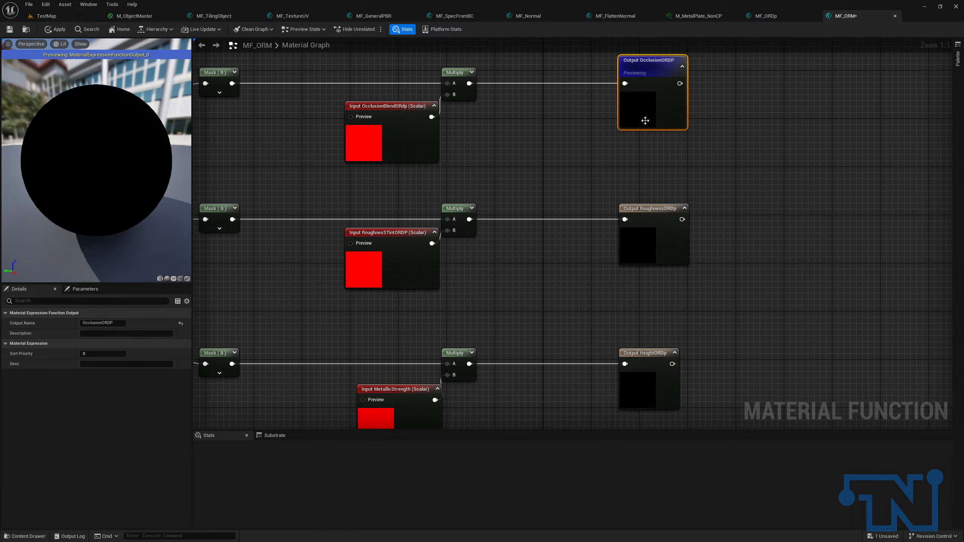
left_click_drag(113, 323, 103, 323)
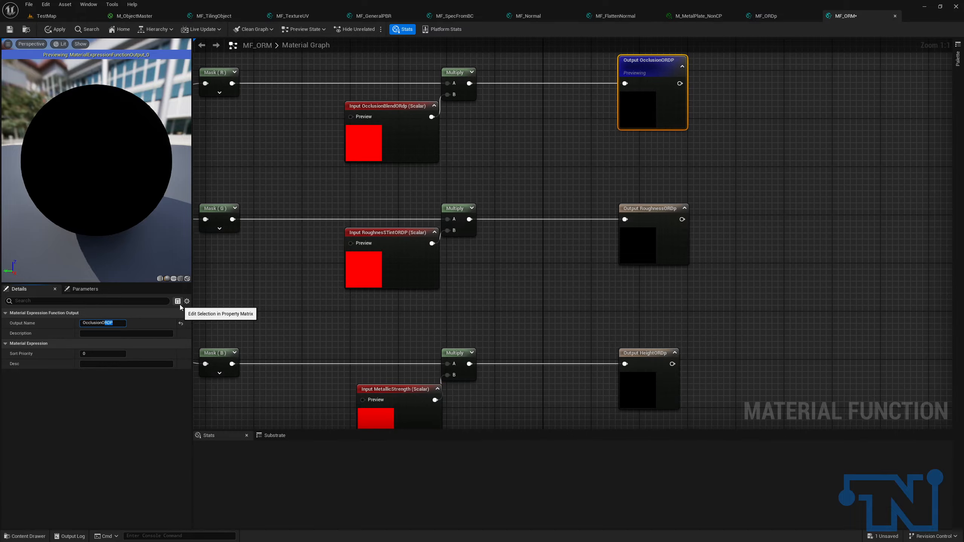
type("M")
key("Return")
left_click(634, 222)
left_click_drag(114, 324, 103, 323)
type("M")
key("Return")
Rename the B row's height output to MetallicORM.
left_click(632, 354)
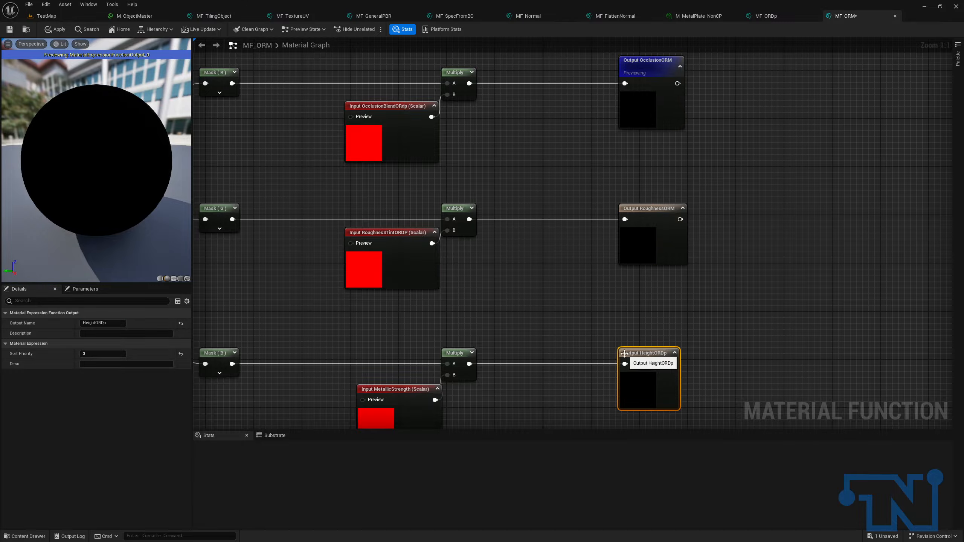
left_click(112, 323)
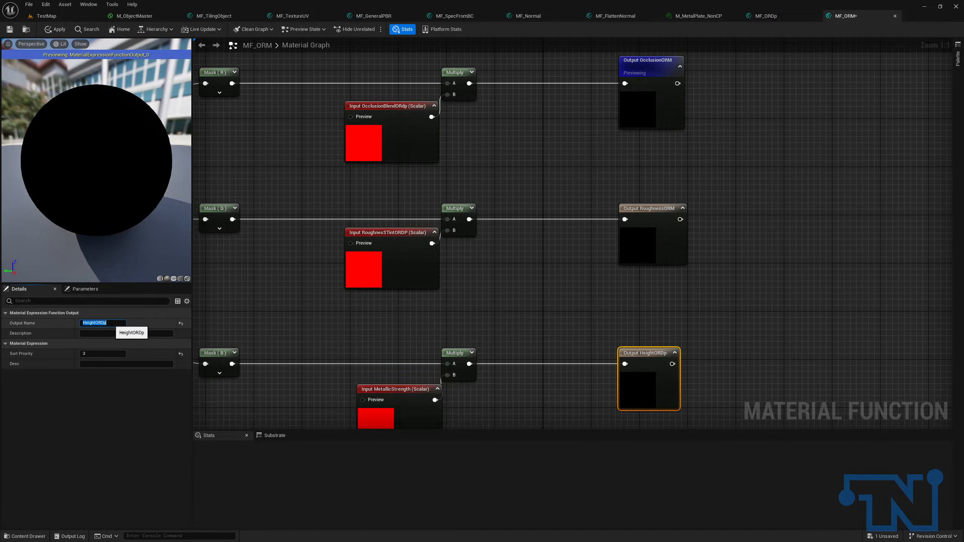
type("Meta")
key("Return")
right_click_drag(444, 322, 558, 289)
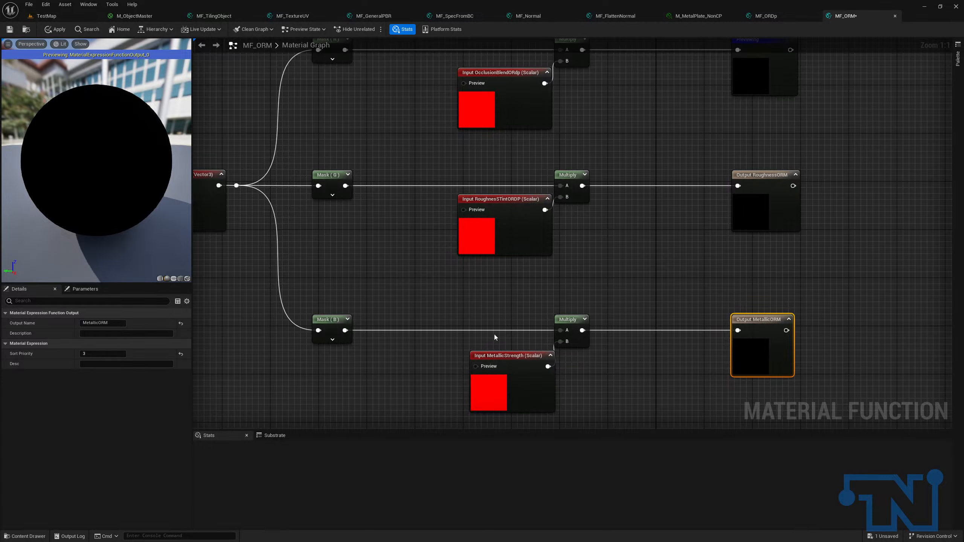
right_click_drag(509, 319, 499, 334)
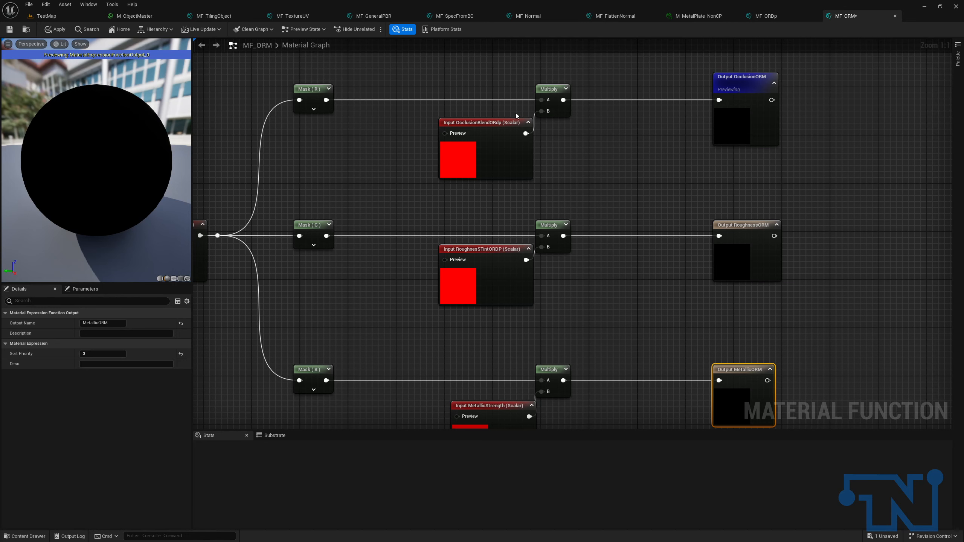
Delete the R row's Multiply node and rename the occlusion blend input to OcclusionBlendORM.
left_click_drag(521, 71, 578, 98)
key("Delete")
left_click(481, 125)
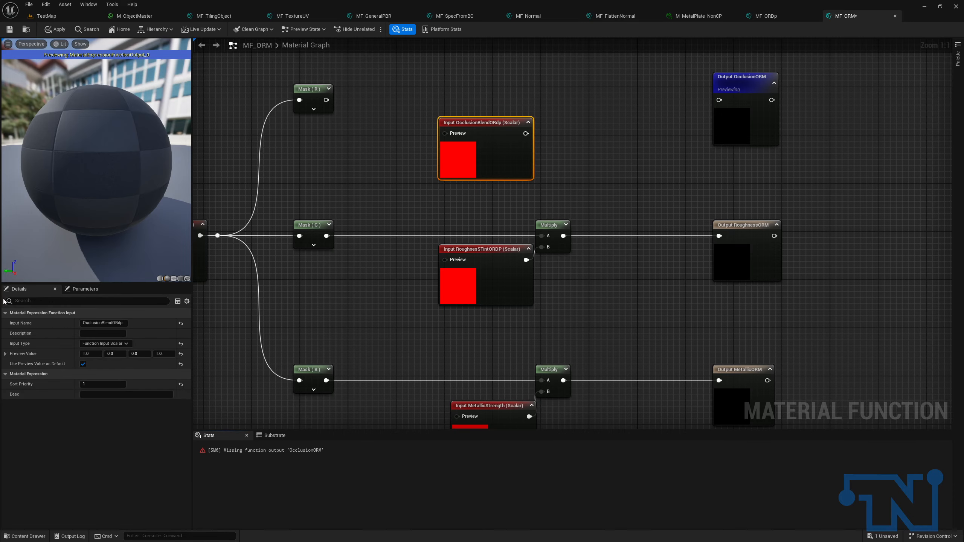
left_click(124, 323)
key("shift+Left")
type("M")
key("Return")
Add a Lerp node before the occlusion output, with the R mask connected to its A input.
left_click_drag(326, 100, 621, 91)
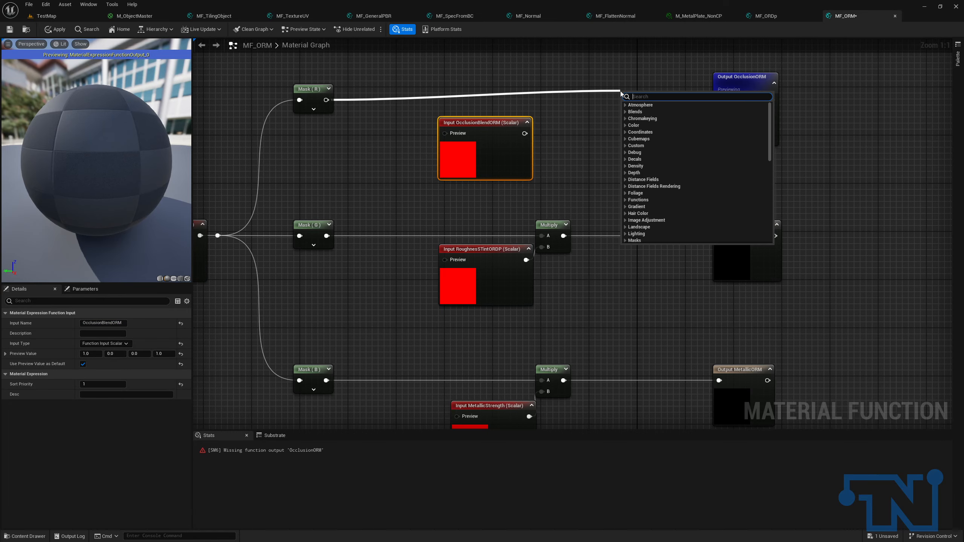
type("lerp")
key("Return")
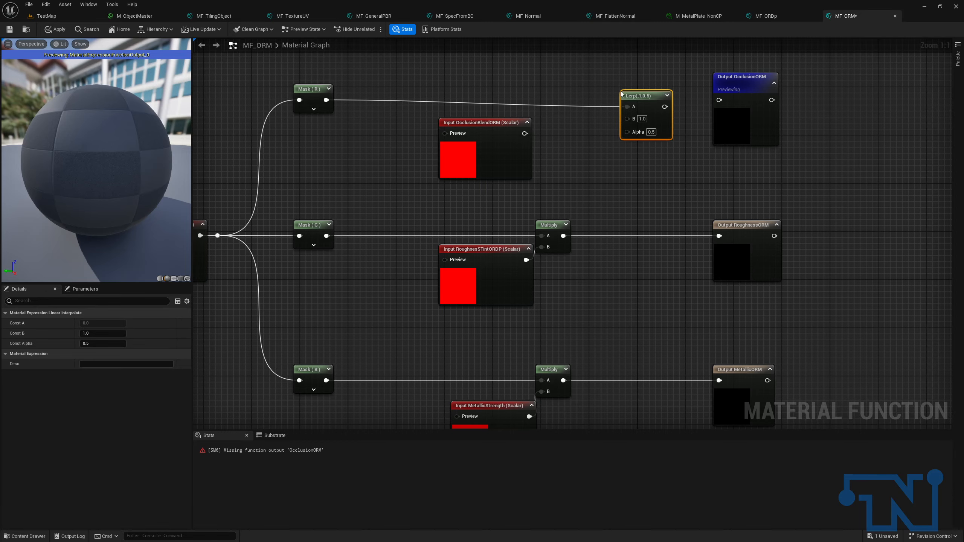
Connect OcclusionBlendORM to the Lerp node's Alpha input and straighten the R mask's connection to the Lerp.
left_click_drag(630, 96, 624, 101)
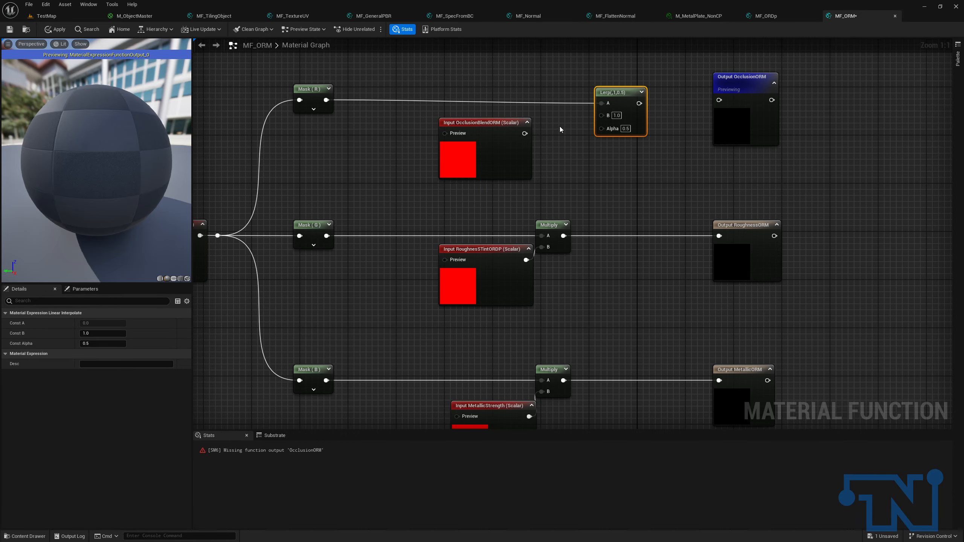
left_click_drag(293, 82, 620, 102)
key("q")
left_click_drag(525, 133, 601, 129)
left_click_drag(286, 77, 607, 102)
left_click(647, 99)
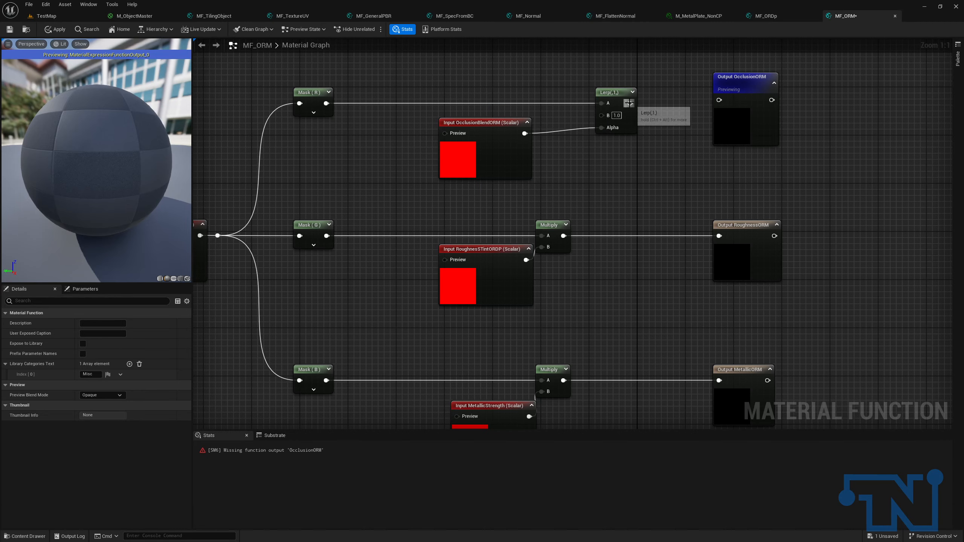
Connect the Lerp to the OcclusionORM output, straighten that connection and move the whole R row up slightly.
left_click_drag(630, 103, 720, 101)
left_click(751, 110)
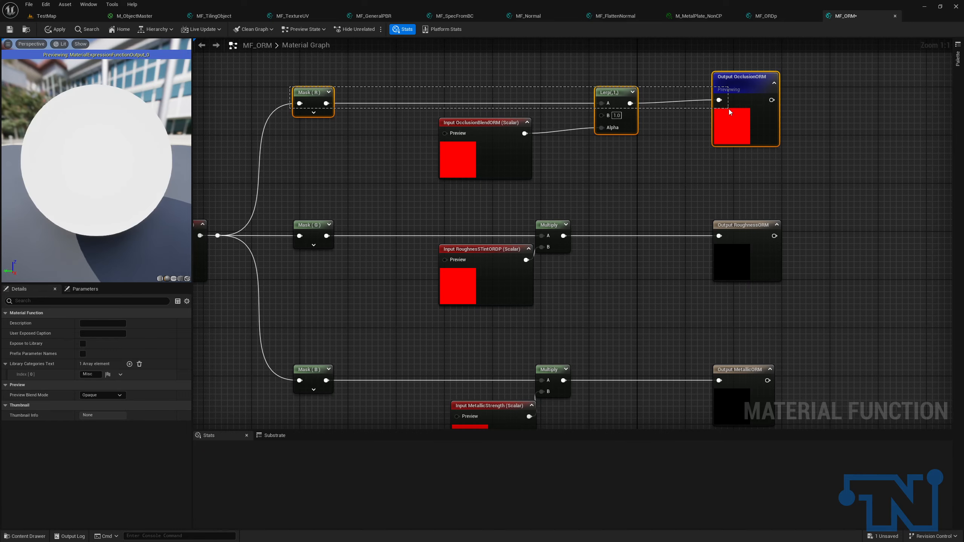
key("q")
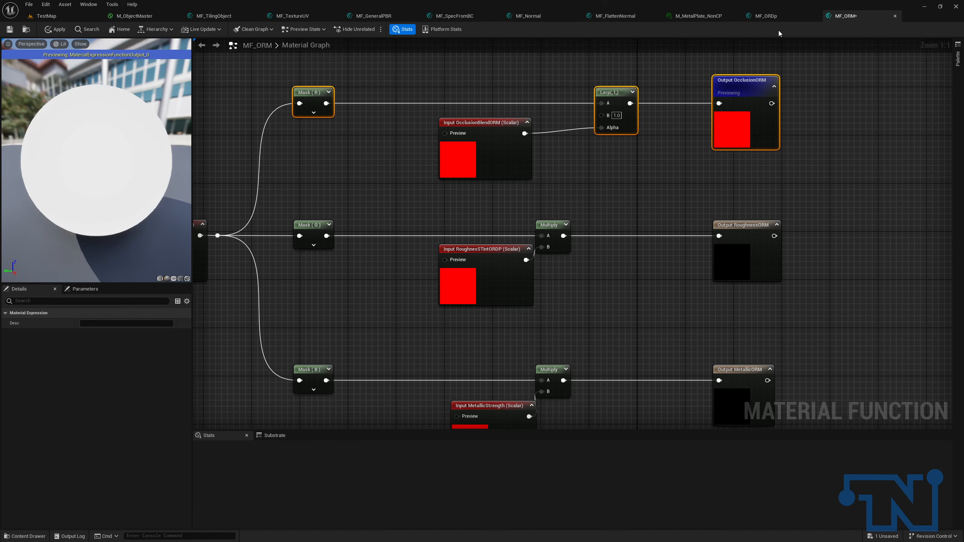
left_click(477, 142, "ctrl")
left_click_drag(478, 141, 478, 130)
In MF_ORDp, rename the G row's roughness tint input to RoughnessTintORDp.
right_click_drag(443, 232, 541, 142)
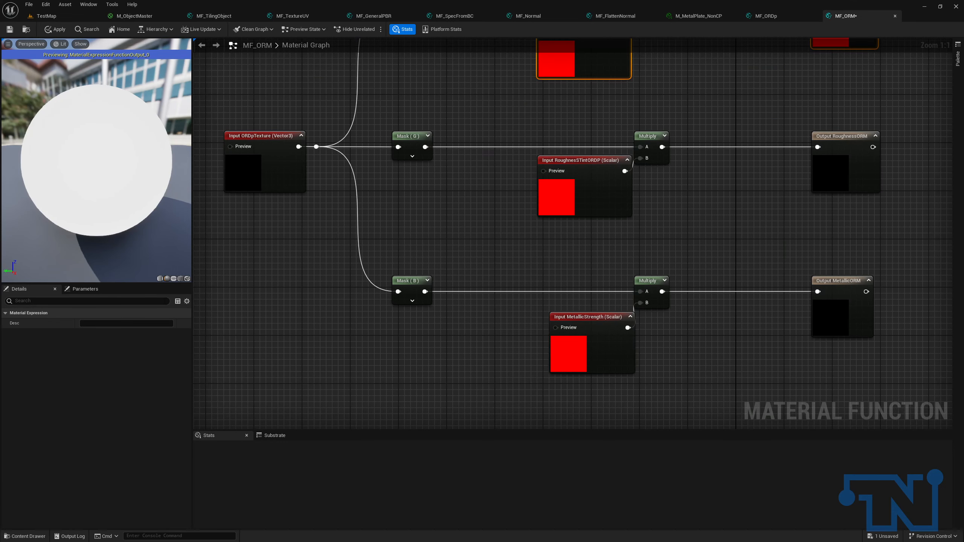
left_click_drag(631, 121, 693, 194)
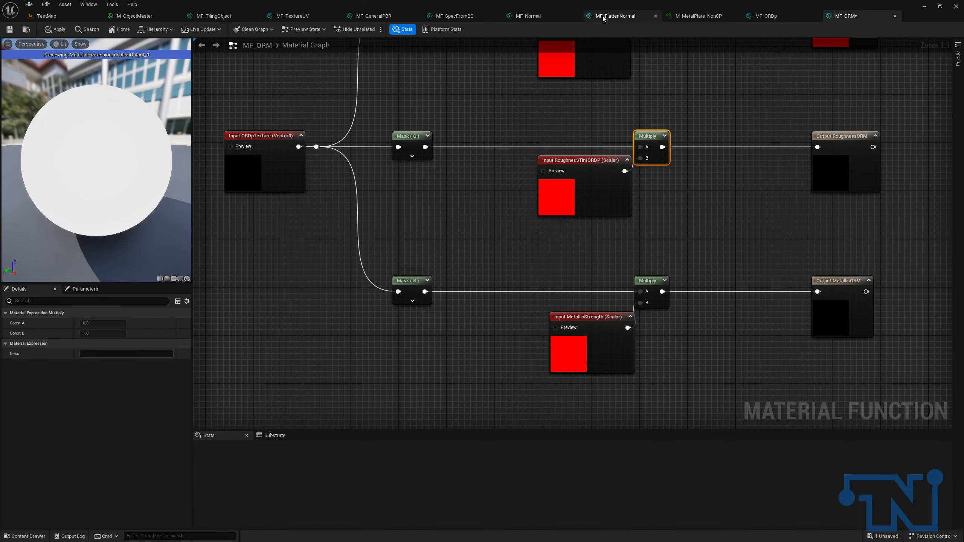
left_click(757, 19)
left_click(590, 199)
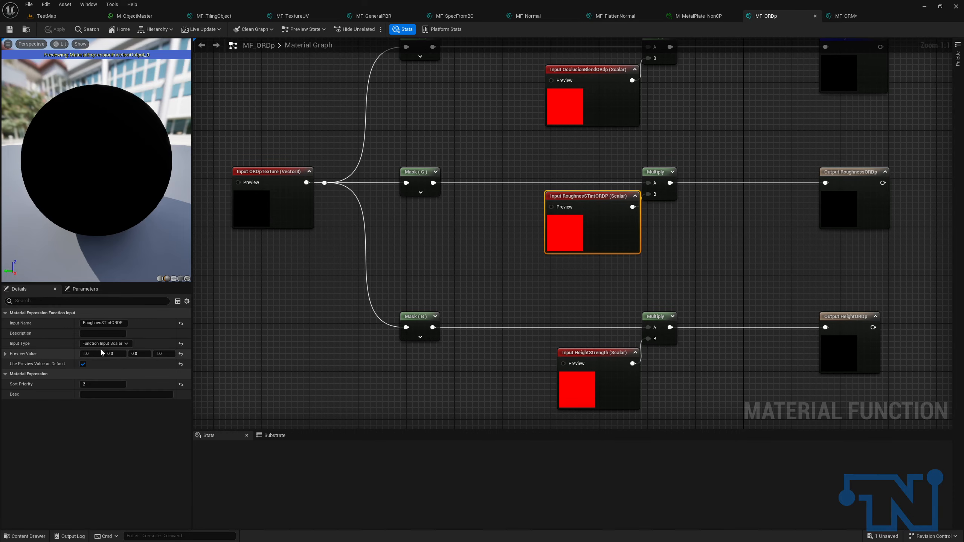
left_click_drag(102, 323, 204, 322)
key("BackSpace")
key("BackSpace")
type("s")
key("Return")
type("TintORDp")
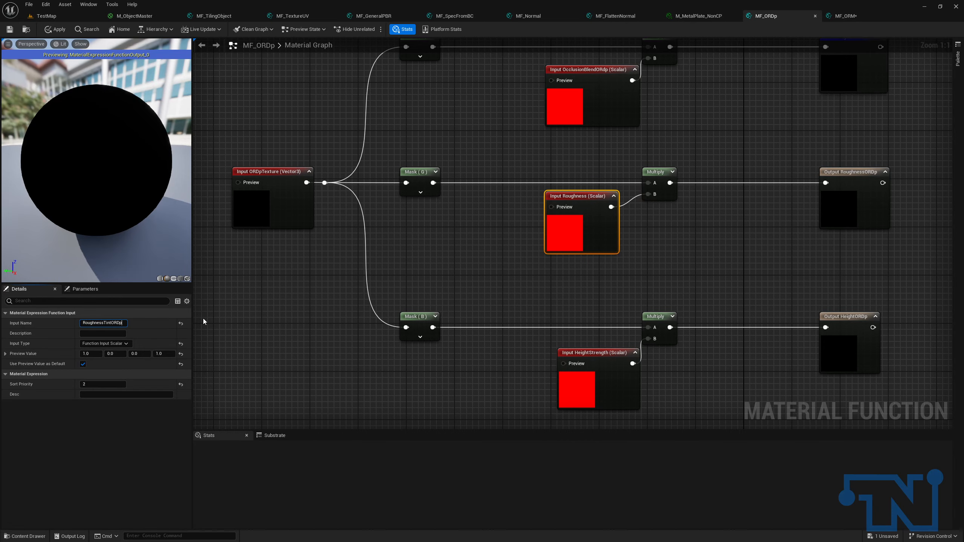
key("Return")
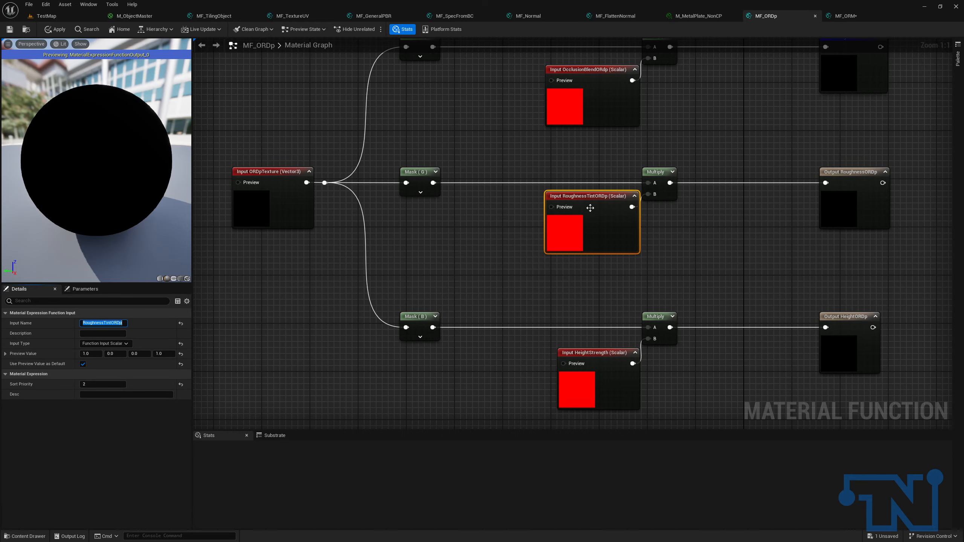
In MF_ORM, rename the G row's roughness tint input to RoughnessTintORM.
left_click(847, 16)
left_click(569, 228)
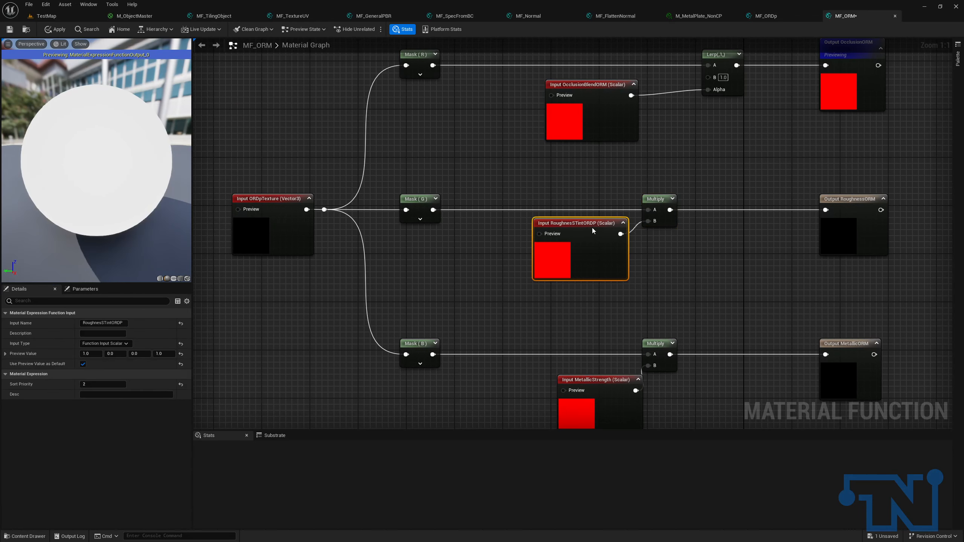
left_click(104, 323)
type("R")
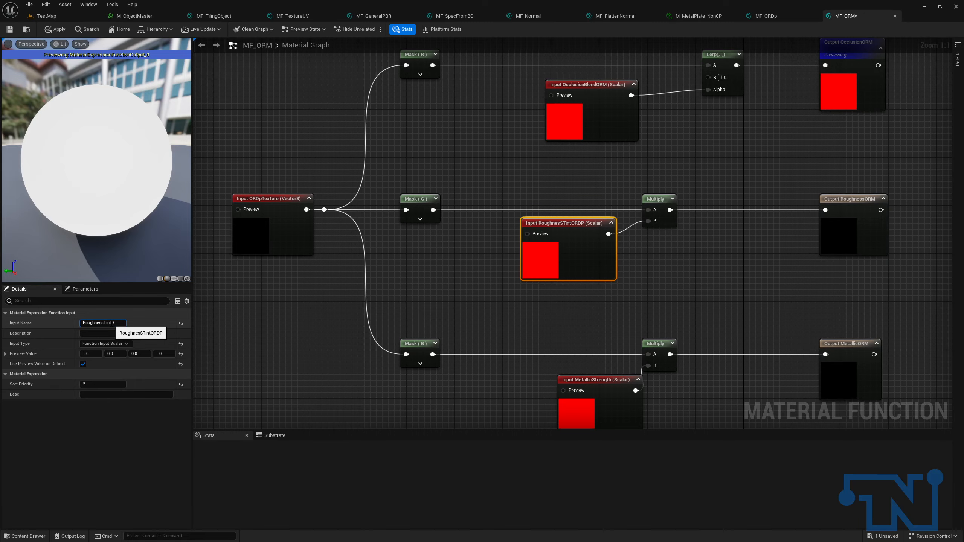
key("Return")
Replace the G row's Multiply with an Add node that sums the G mask and RoughnessTintORM and feeds the RoughnessORM output.
left_click_drag(686, 180, 679, 229)
key("Delete")
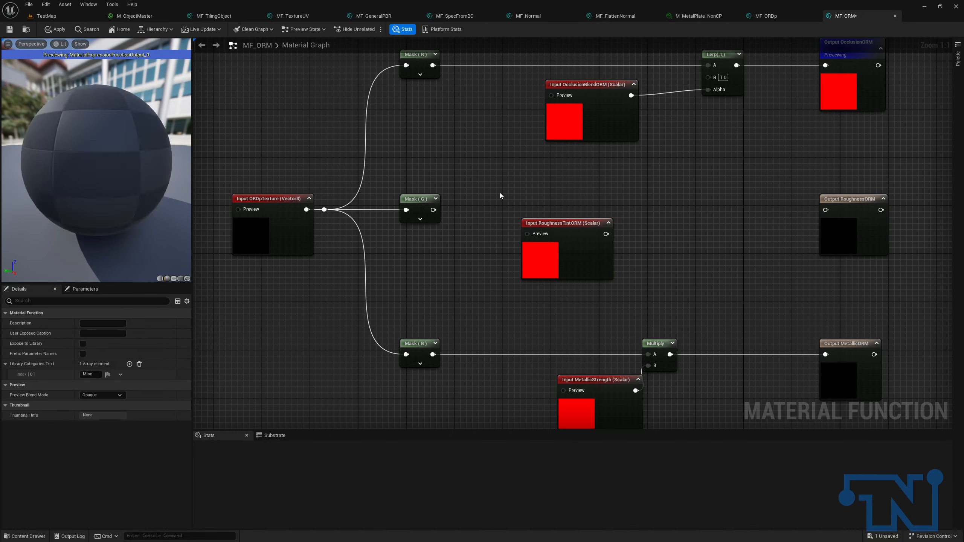
left_click_drag(433, 210, 682, 205)
type("add")
left_click(680, 240)
mouse_move(606, 234)
left_mouse_down()
mouse_move(672, 228)
mouse_move(611, 230)
left_mouse_up()
left_click(586, 230)
left_click_drag(684, 210, 825, 210)
left_click(697, 208)
left_click_drag(676, 200, 712, 201)
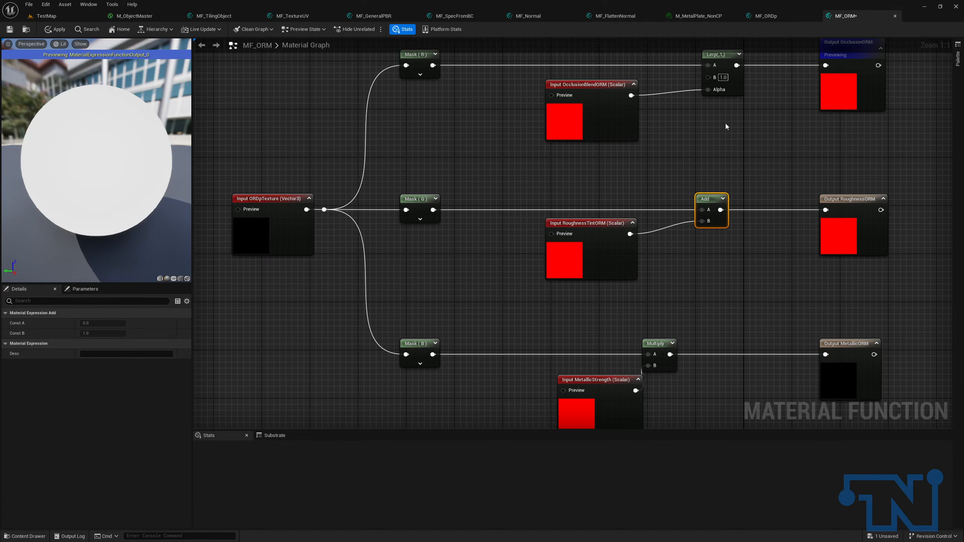
left_click_drag(727, 85, 721, 86)
Rename the Vector3 texture input of MF_ORM to ORMTexture and save the function.
right_click_drag(590, 267, 567, 155)
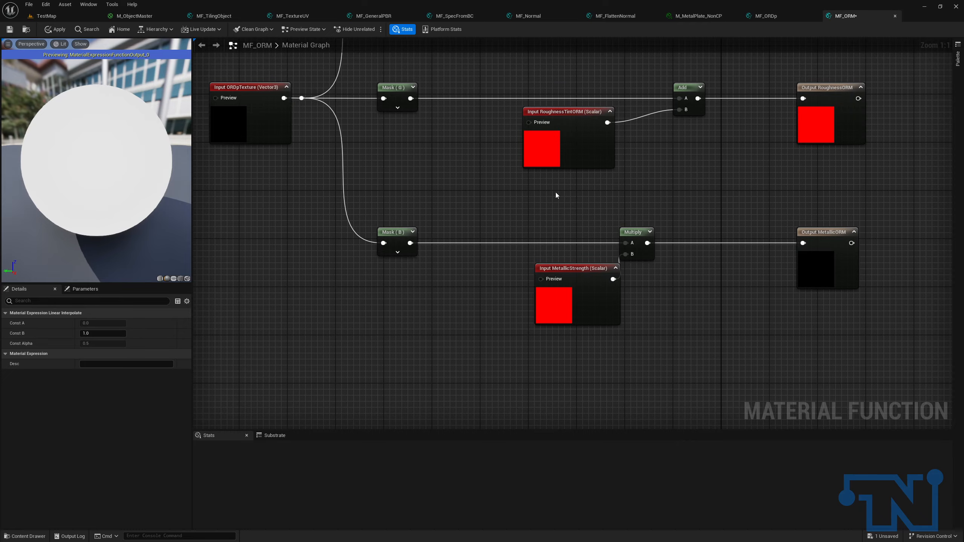
right_click_drag(589, 251, 744, 336)
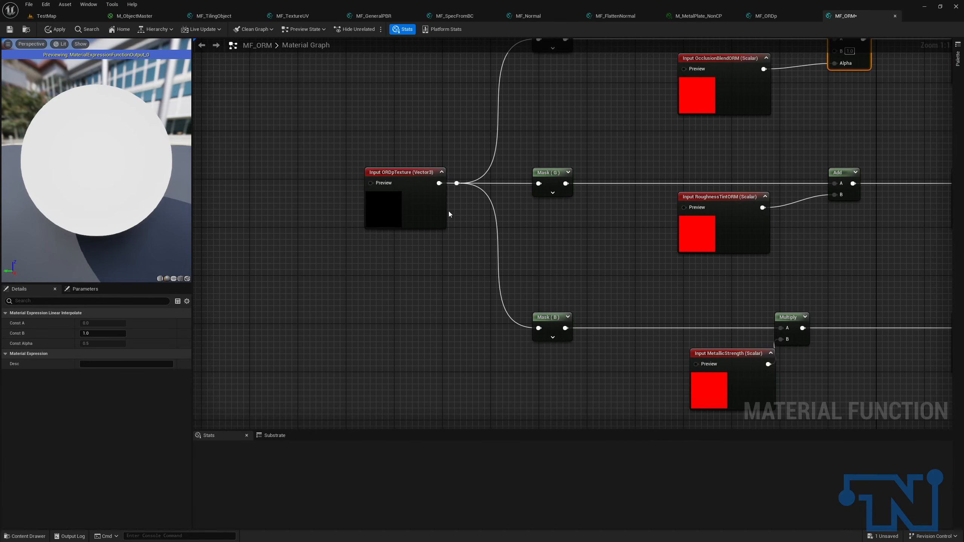
left_click(436, 209)
left_click(84, 323)
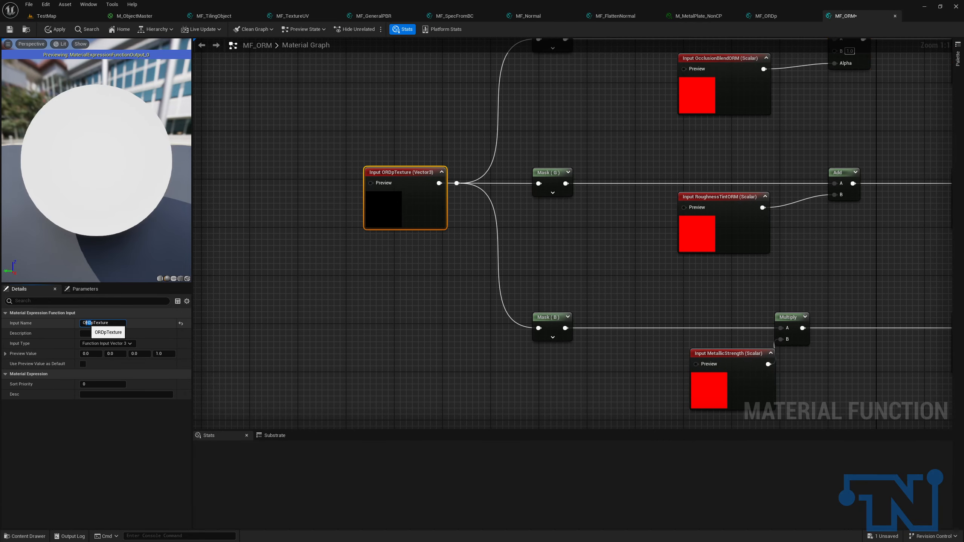
left_click_drag(91, 323, 9, 324)
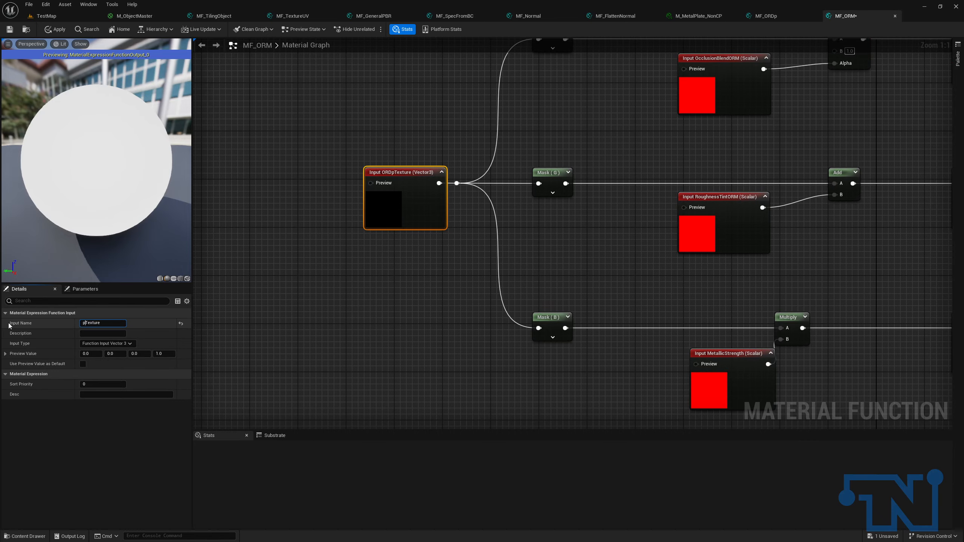
type("ORM")
key("Return")
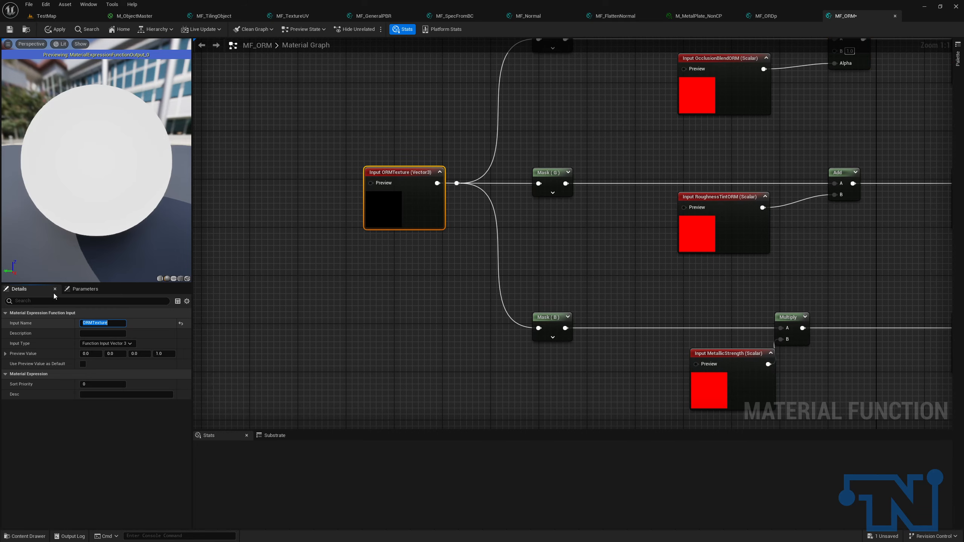
left_click(10, 30)
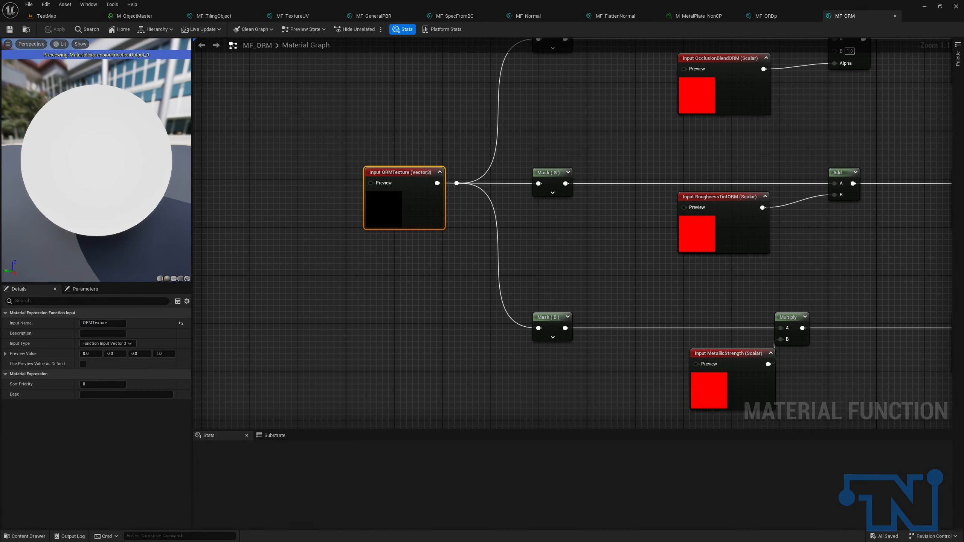
In M_ObjectMaster, move all node groups below the Global (Tiling) comment down to free up space beneath it.
left_click(146, 16)
right_click_drag(534, 284, 494, 186)
scroll(521, 109, "down", 3)
left_click_drag(545, 223, 705, 473)
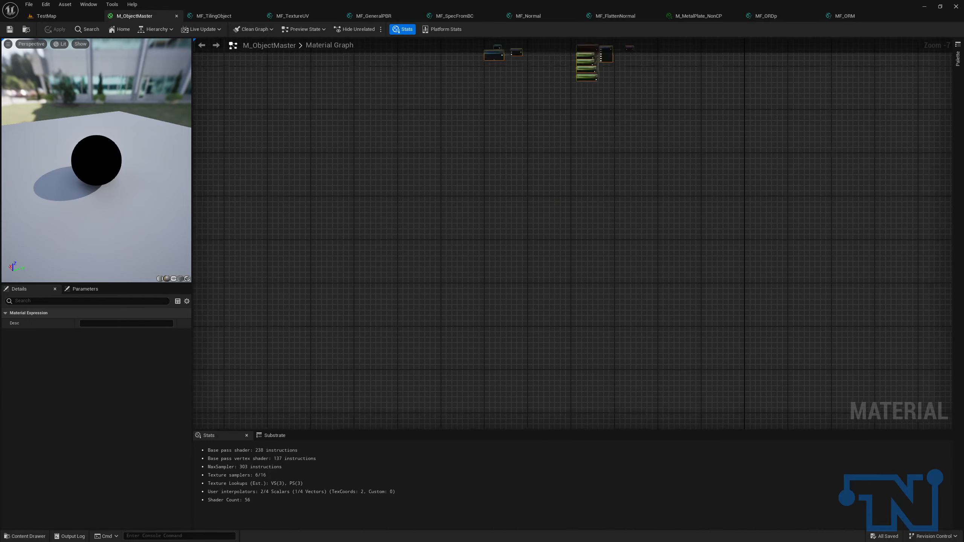
right_click_drag(589, 69, 577, 413)
right_click_drag(502, 115, 528, 316)
scroll(528, 223, "up", 1)
scroll(528, 223, "up", 4)
right_click_drag(531, 148, 549, 80)
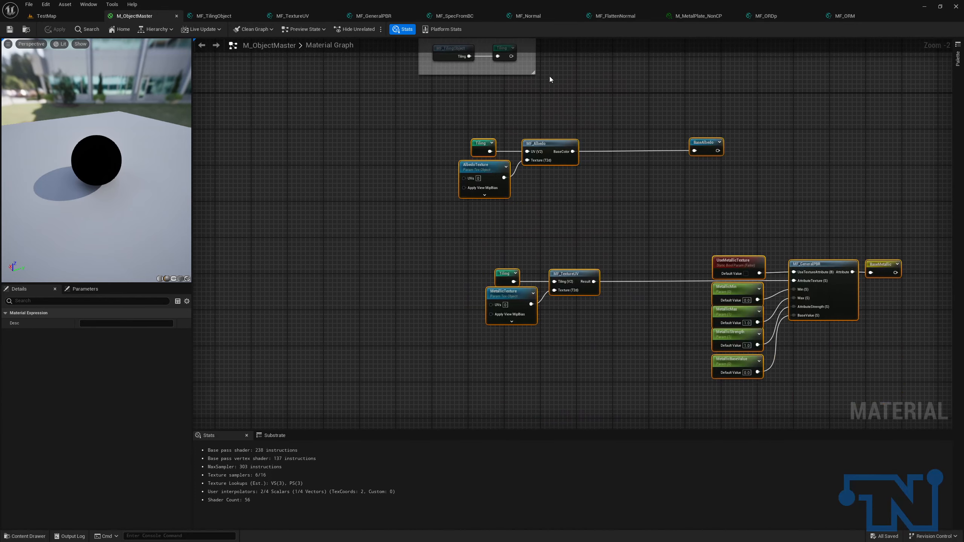
key("Right")
key("Down")
key("Down")
key("Down")
key("Down")
key("Down")
key("Down")
key("Down")
key("Down")
key("Down")
key("Down")
key("Down")
key("Down")
key("Down")
key("Down")
key("Down")
key("Down")
key("Down")
key("Down")
key("Down")
key("Down")
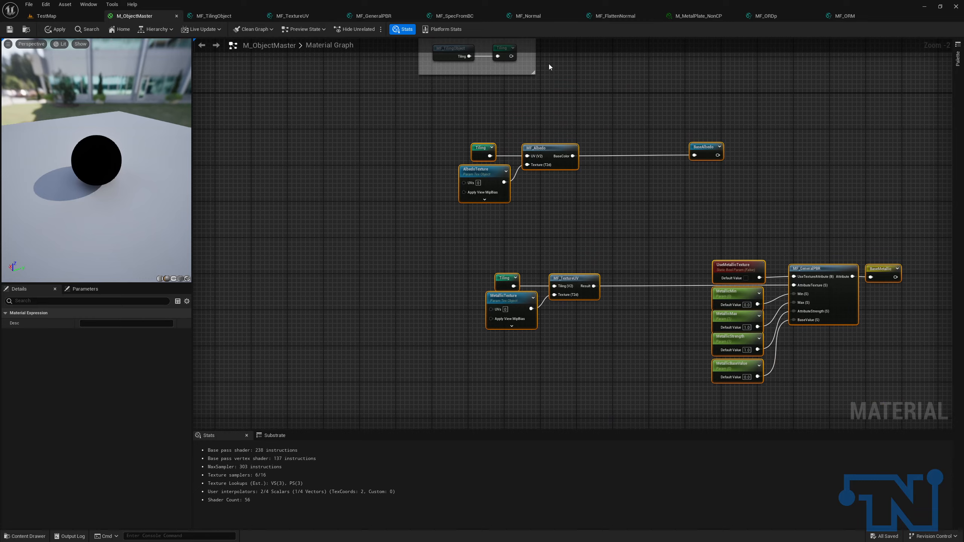
key("Down")
key("Down")
key("Down")
key("Down")
key("Down")
key("Down")
key("Down")
key("Down")
key("Down")
key("Down")
key("Down")
key("Down")
key("Down")
key("Down")
key("Down")
key("Down")
key("Down")
key("Down")
key("Down")
key("Down")
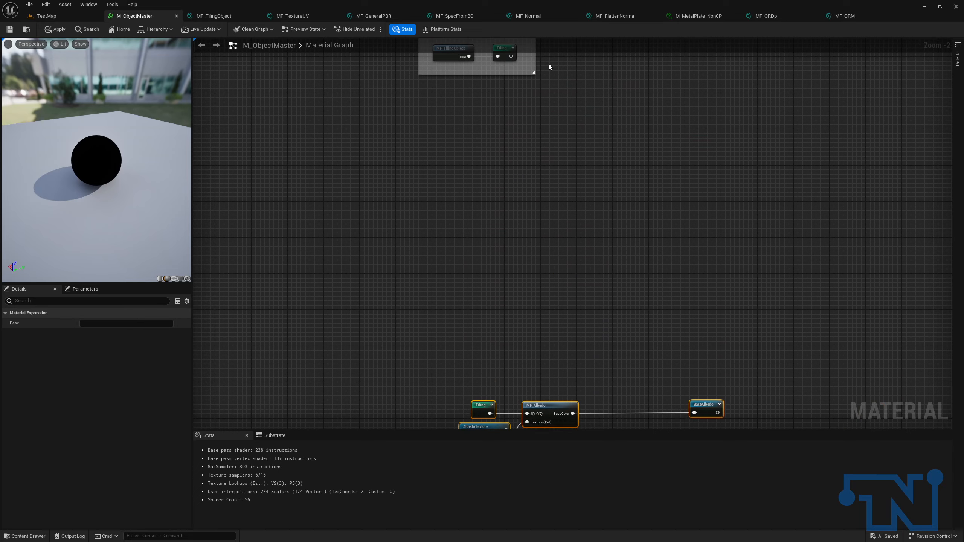
right_click_drag(523, 104, 541, 181)
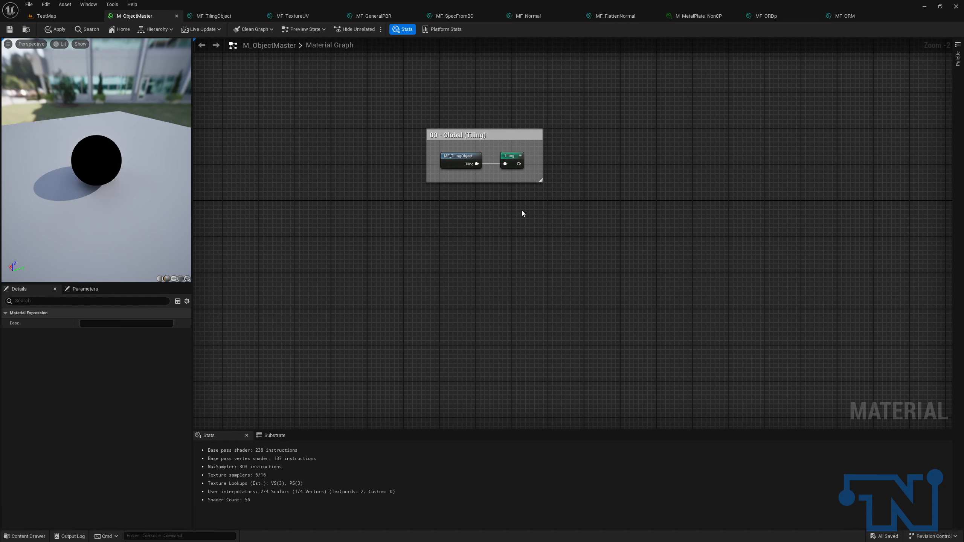
Paste a copy of the AlbedoTexture parameter below the Global (Tiling) comment and rename it ChannelPackedTexture.
right_click_drag(521, 213, 514, 172)
right_click_drag(491, 204, 468, 130)
right_click(394, 181)
right_click_drag(421, 167, 381, 38)
left_click_drag(353, 321, 408, 296)
right_click_drag(364, 114, 421, 266)
key("ctrl+v")
scroll(448, 197, "up", 2)
left_click(121, 323)
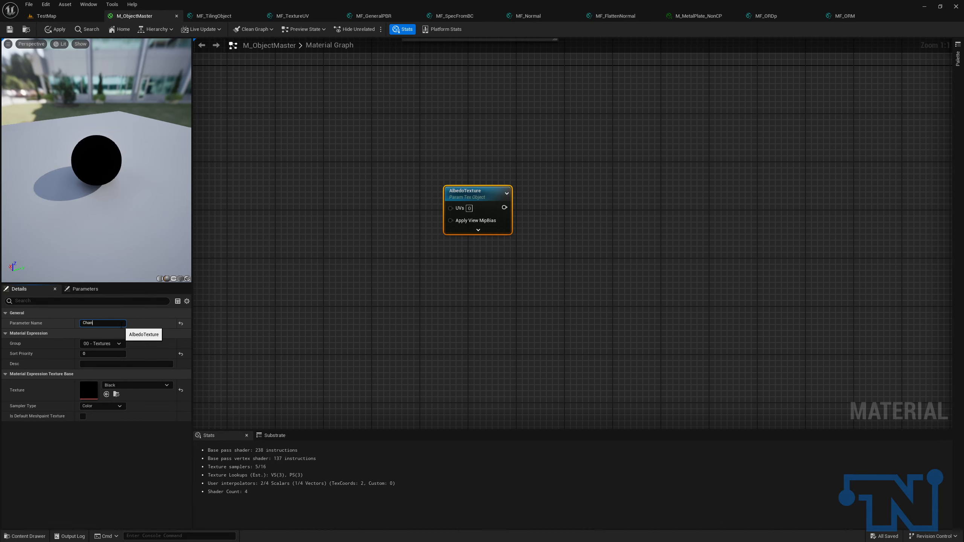
key("Return")
left_click_drag(464, 199, 440, 186)
right_click_drag(440, 187, 481, 40)
right_click_drag(541, 367, 613, 236)
left_click(530, 251)
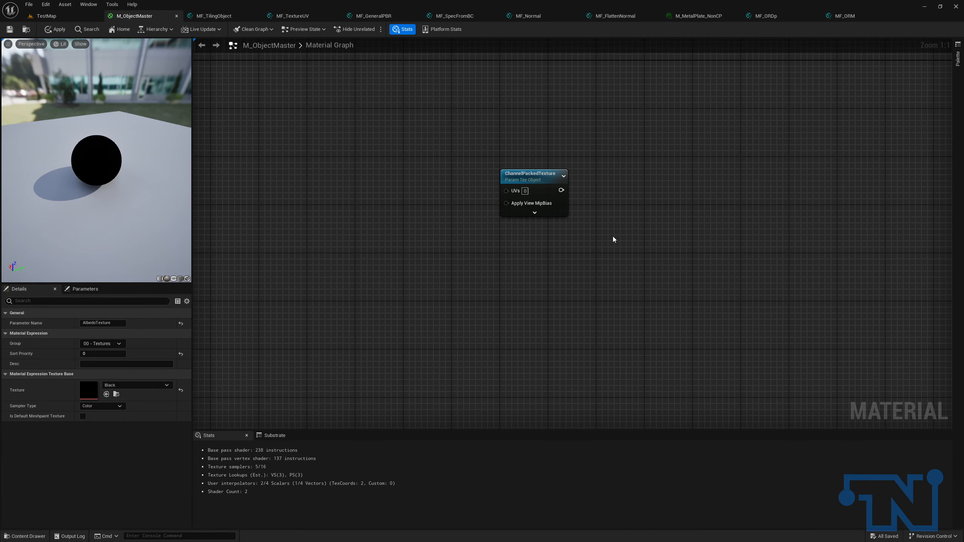
Add an MF_TextureUV function node and connect ChannelPackedTexture to its Texture input.
right_click_drag(672, 326, 596, 353)
left_click(601, 374)
left_click(472, 236)
right_click(633, 235)
type("mf_")
type("ord")
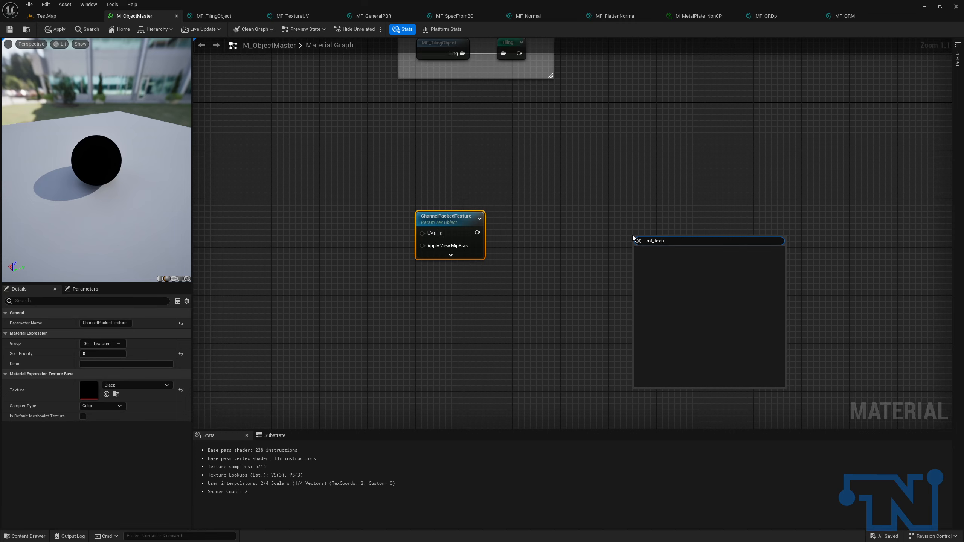
key("Return")
left_click_drag(639, 261, 477, 232)
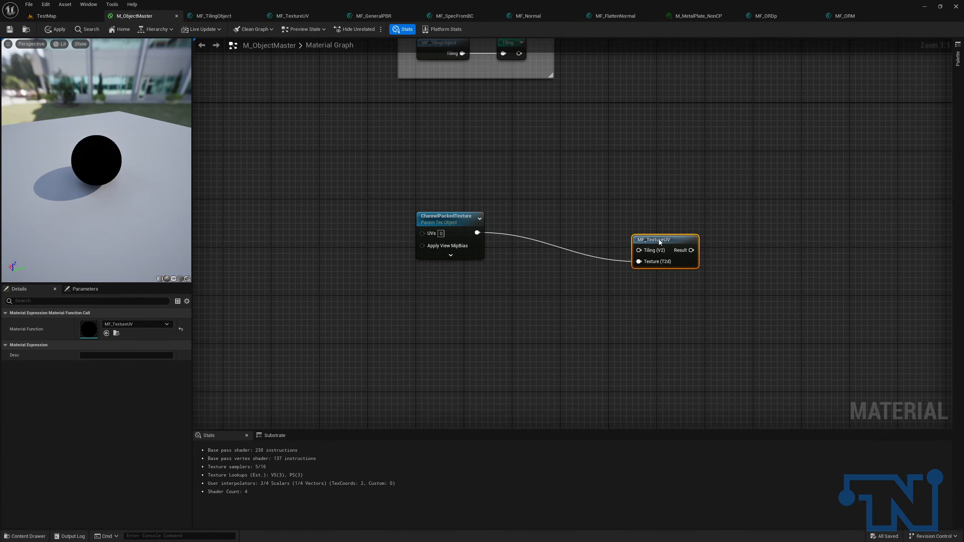
Place MF_TextureUV beside ChannelPackedTexture and feed its Tiling input from a new Tiling named reroute above the texture.
left_click_drag(660, 242, 581, 213)
right_click(422, 185)
type("ti")
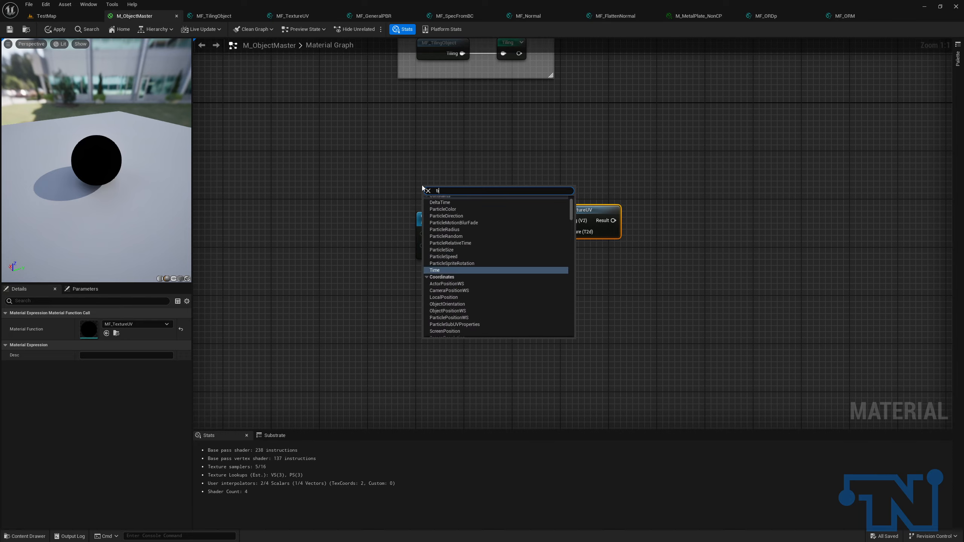
type("ling")
key("Return")
left_click_drag(444, 201, 462, 192)
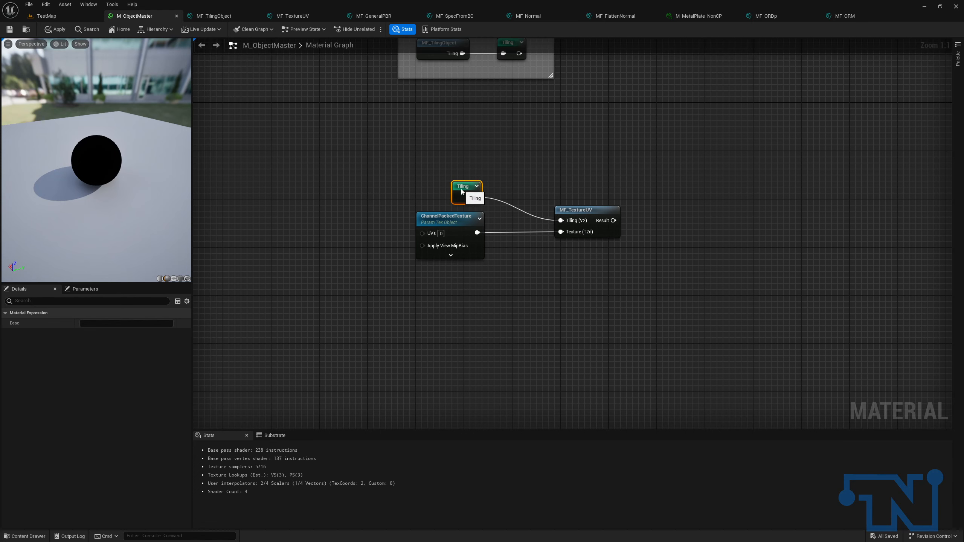
left_click_drag(323, 135, 650, 262)
left_click(655, 251)
Expose the MF_ORDp function to the library, save it and switch to MF_ORM.
right_click_drag(661, 233, 575, 246)
right_click(600, 198)
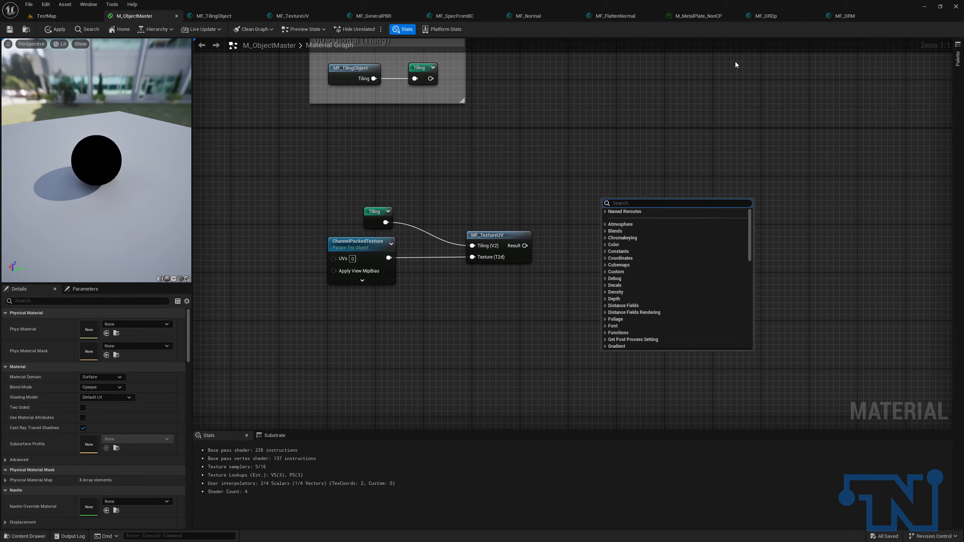
left_click(771, 16)
left_click(298, 300)
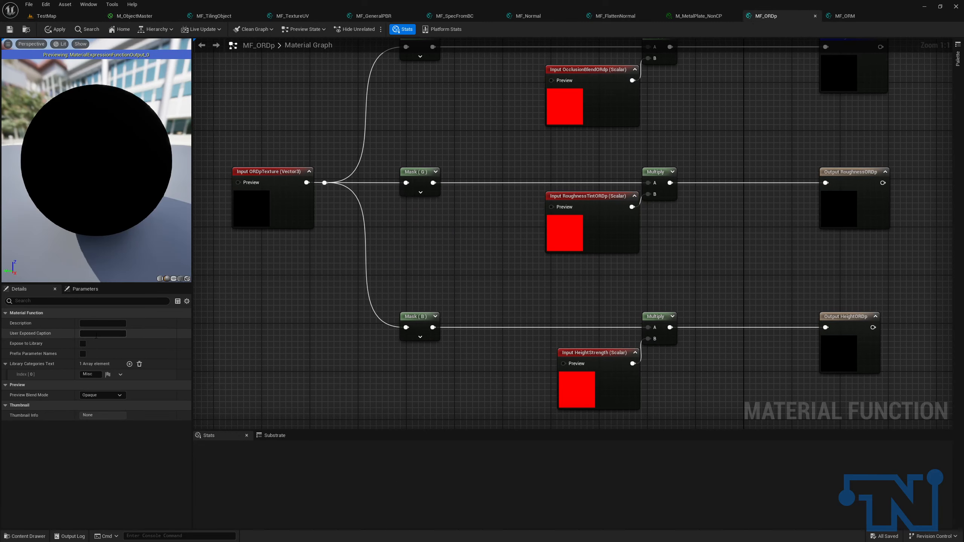
left_click(82, 344)
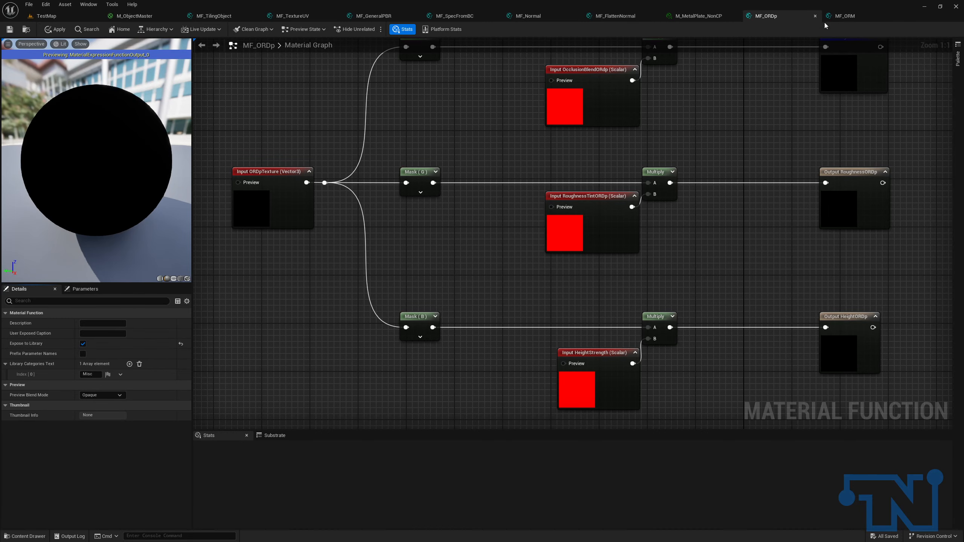
left_click(9, 29)
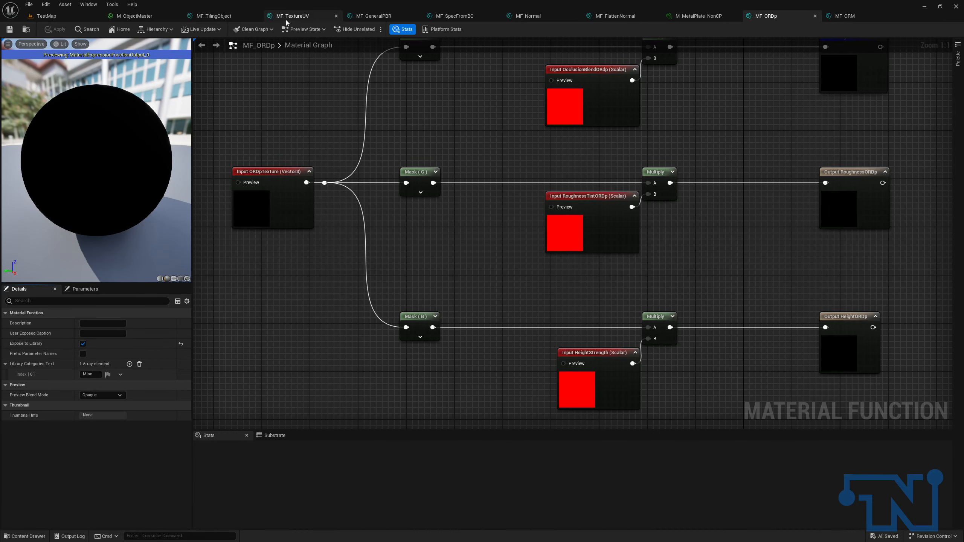
left_click(860, 18)
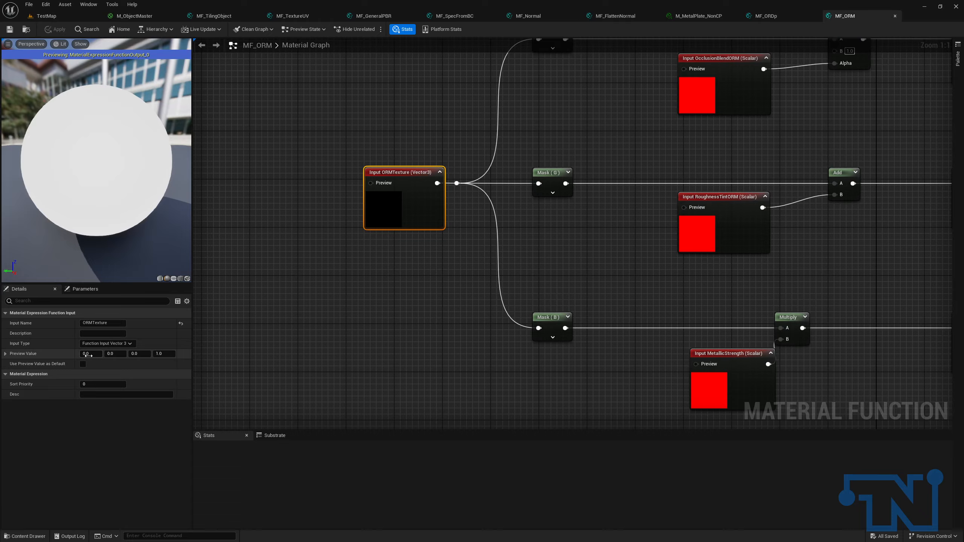
Expose the MF_ORM function to the library, save it and switch to M_ObjectMaster.
left_click(608, 124)
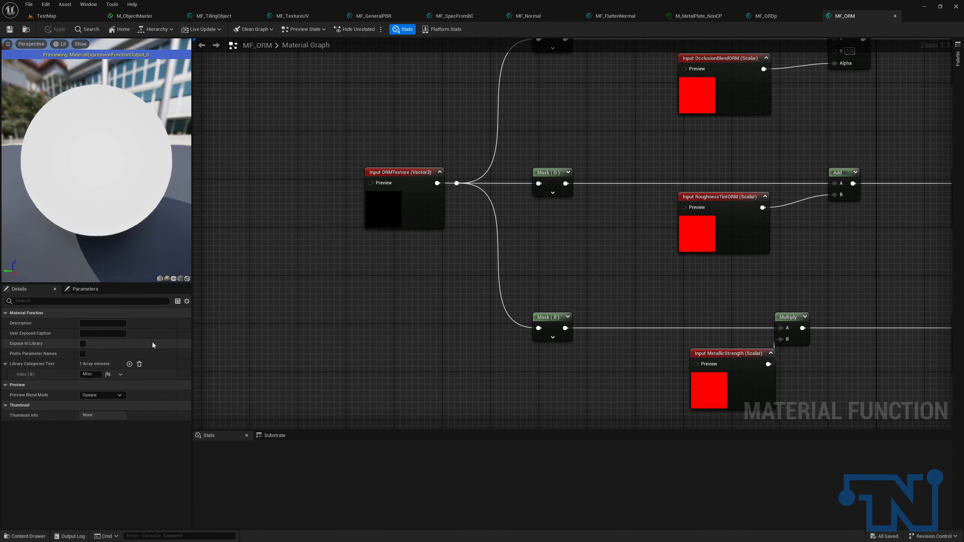
left_click(82, 345)
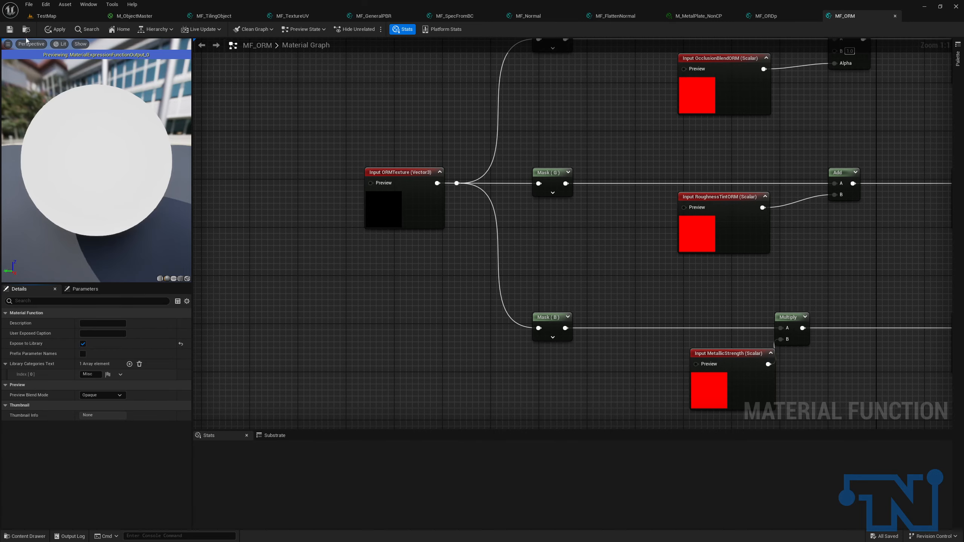
left_click(10, 29)
left_click(72, 15)
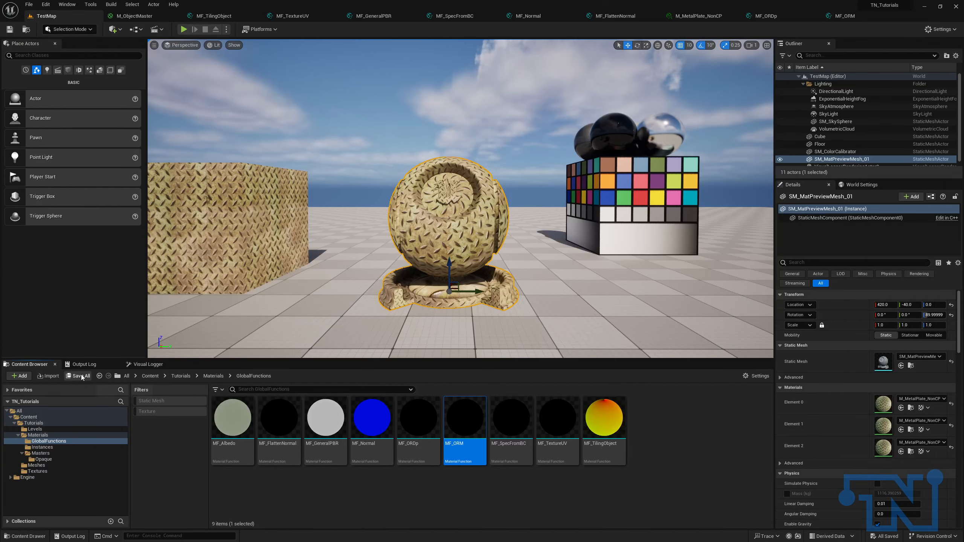
left_click(134, 16)
Add MF_ORDp and MF_ORM function nodes, one above the other, beyond the ChannelPackedTexture's MF_TextureUV node.
right_click_drag(435, 177, 467, 166)
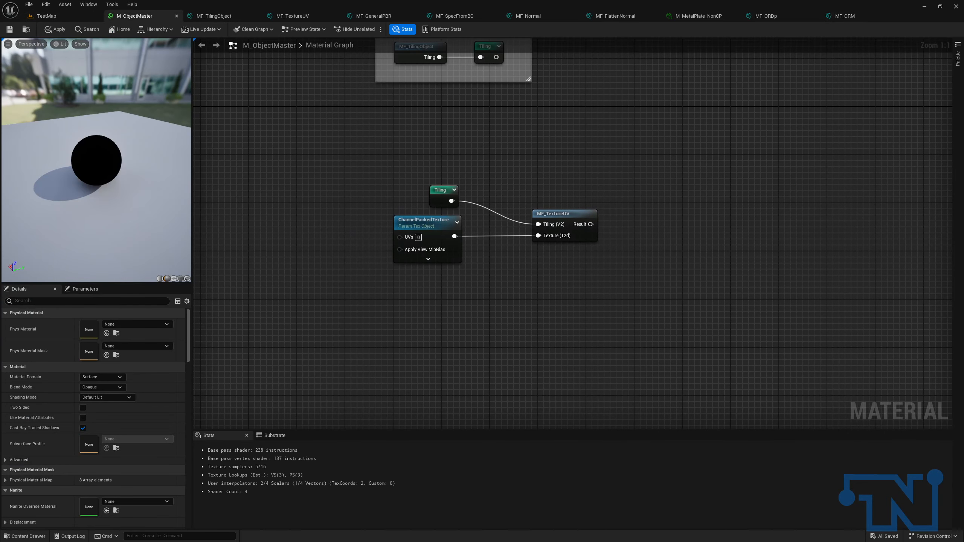
right_click(676, 167)
type("mf ord")
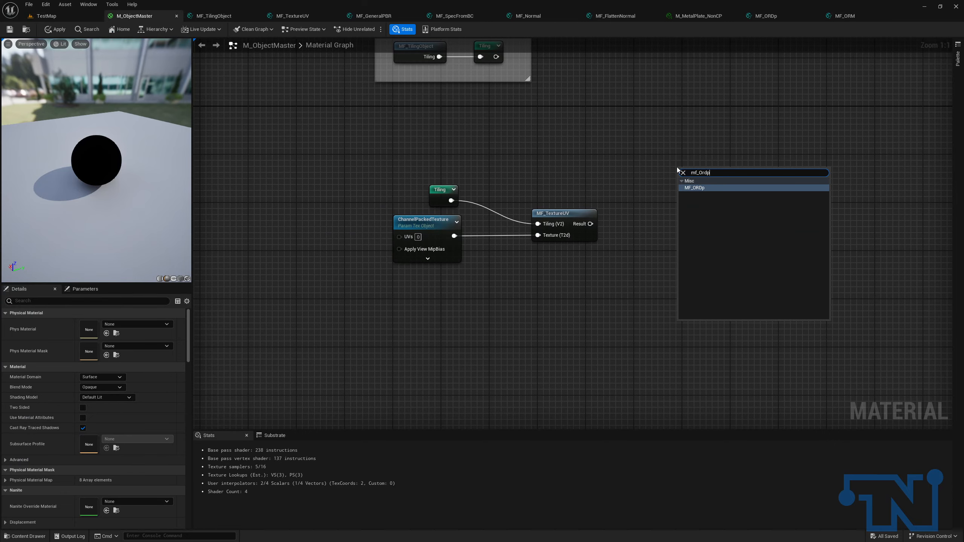
key("Return")
right_click(692, 265)
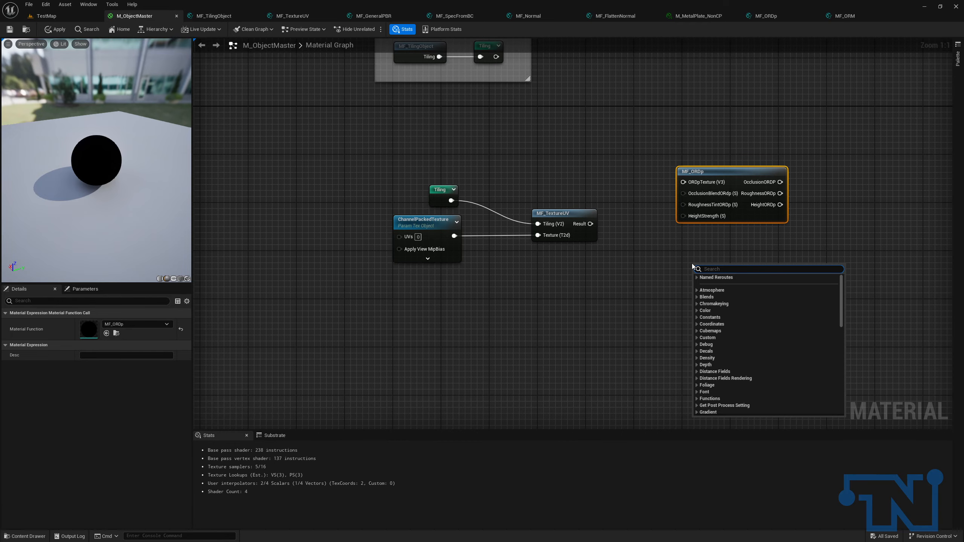
type("mf_ orm")
key("Down")
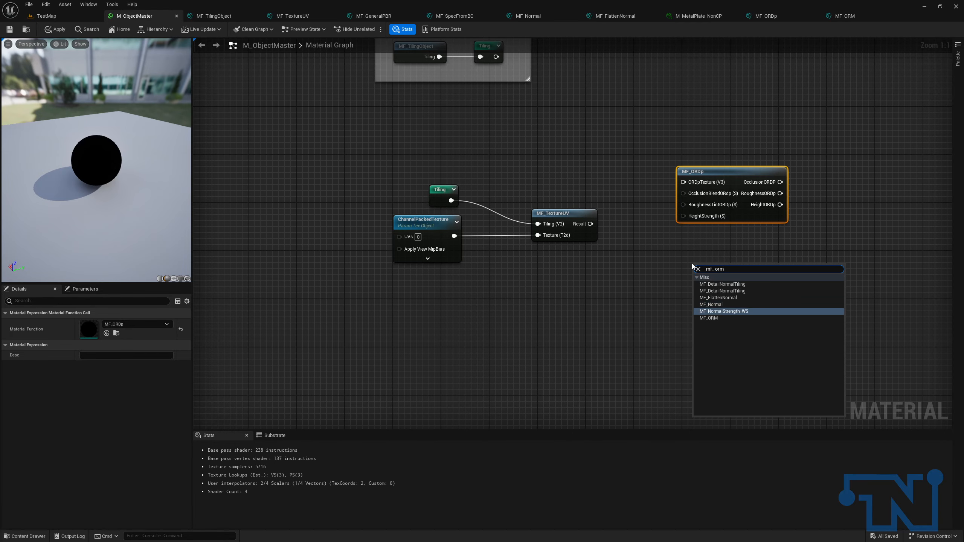
key("Down")
key("Return")
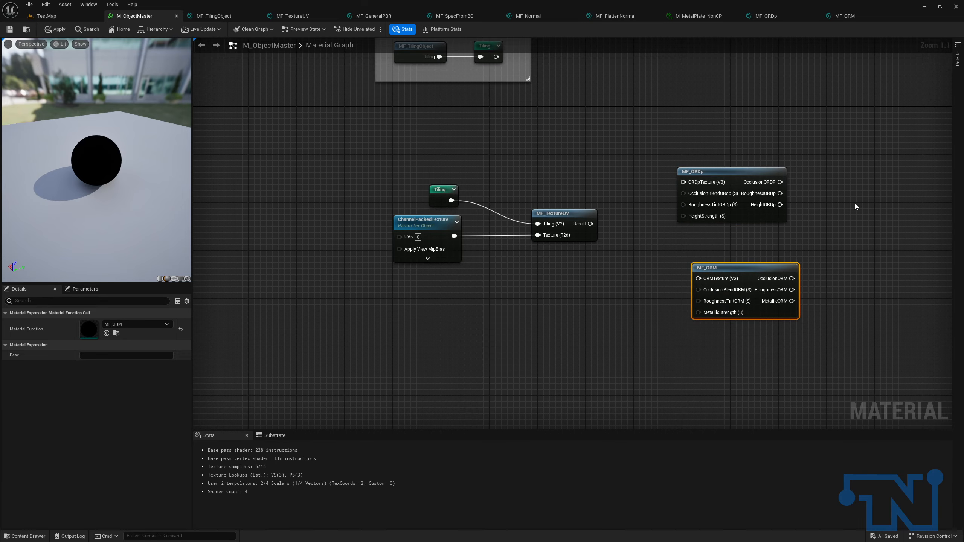
Move the Tiling, ChannelPackedTexture and MF_TextureUV nodes away from the new functions and shift MF_ORM beneath MF_ORDp.
right_click_drag(604, 218, 528, 210)
left_click_drag(304, 155, 487, 264)
left_click(523, 194)
left_click_drag(488, 209, 441, 227)
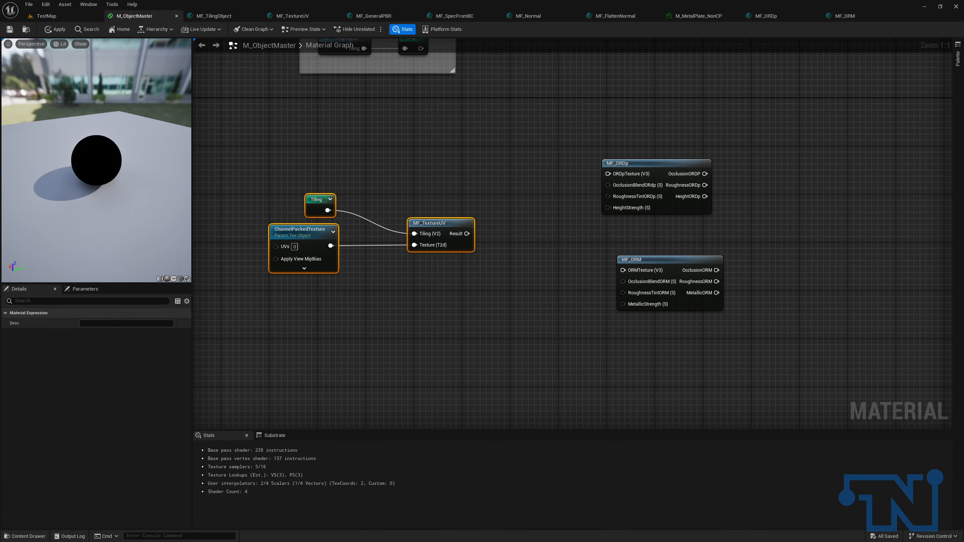
left_click_drag(666, 268, 644, 267)
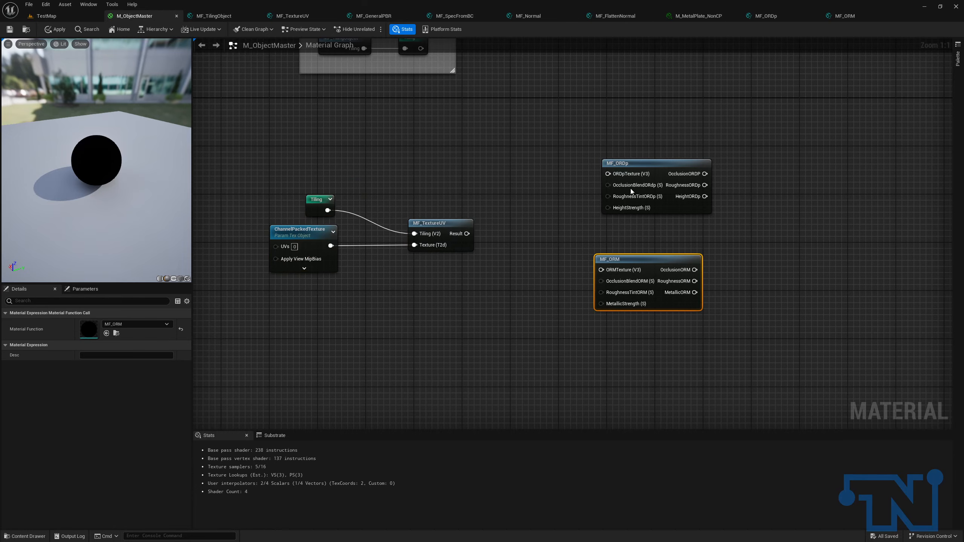
Connect MF_TextureUV's Result to ORDpTexture and ORMTexture, and left-align the MF_ORDp and MF_ORM nodes.
left_click_drag(466, 233, 601, 269)
left_click_drag(584, 138, 698, 340)
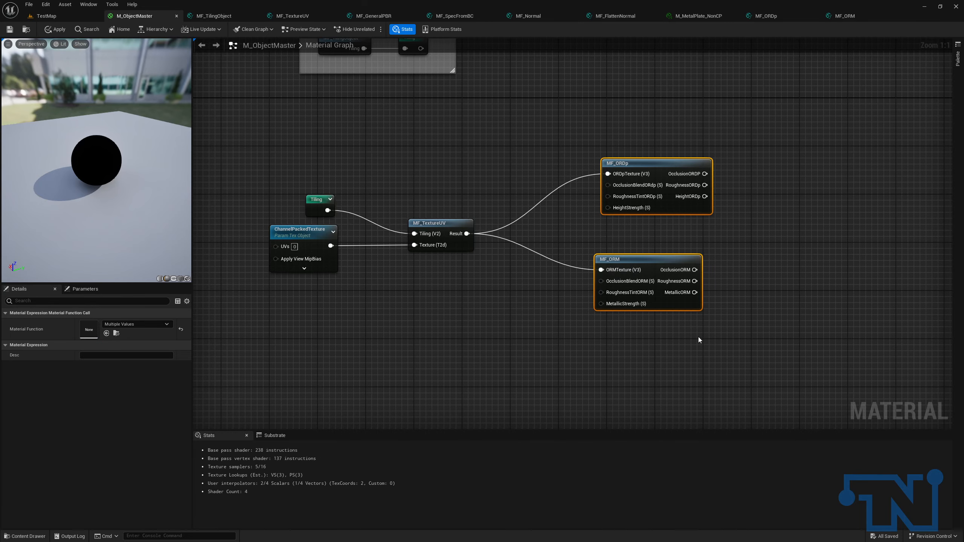
key("shift+a")
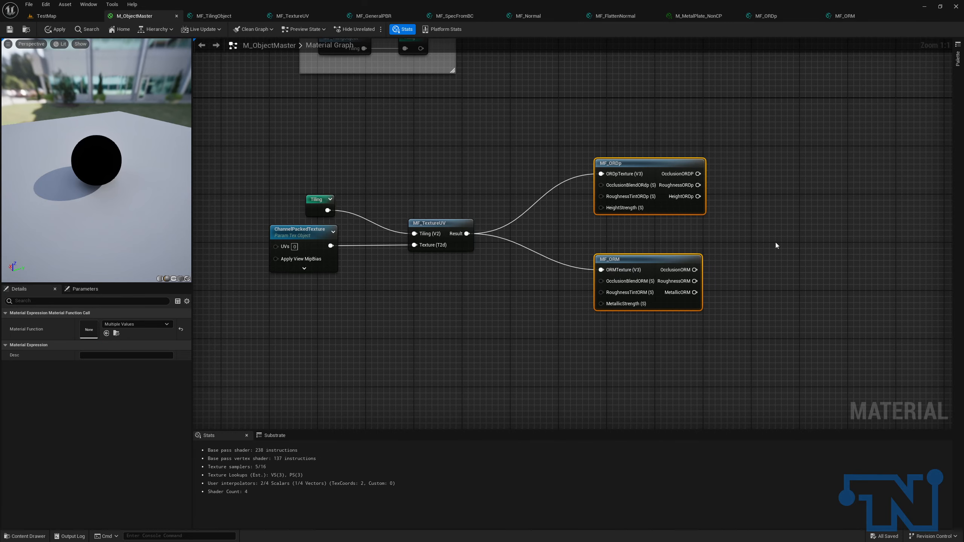
left_click(807, 234)
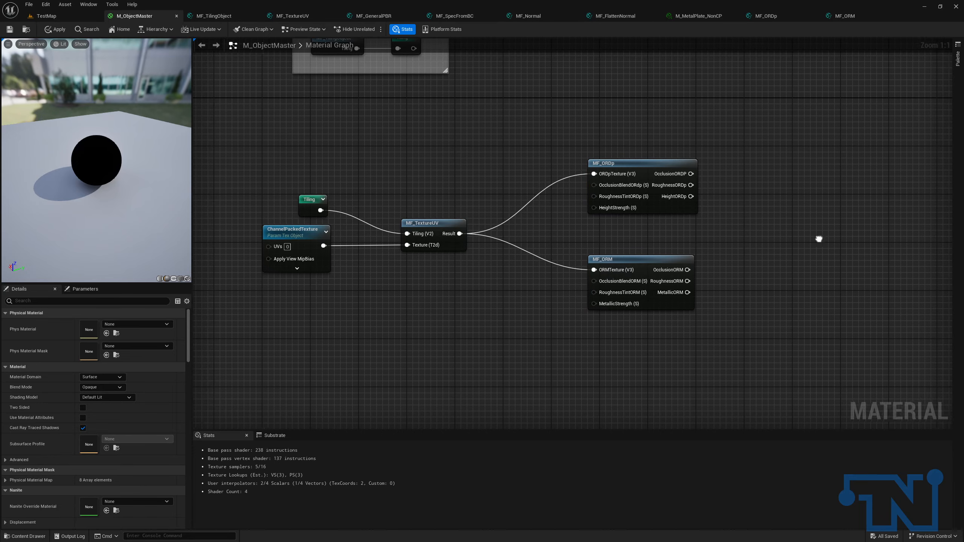
Create a named reroute ORDpOcclusion from MF_ORDp's occlusion output and place it level with that output.
right_click_drag(817, 238, 680, 215)
left_click_drag(560, 151, 634, 159)
type("named")
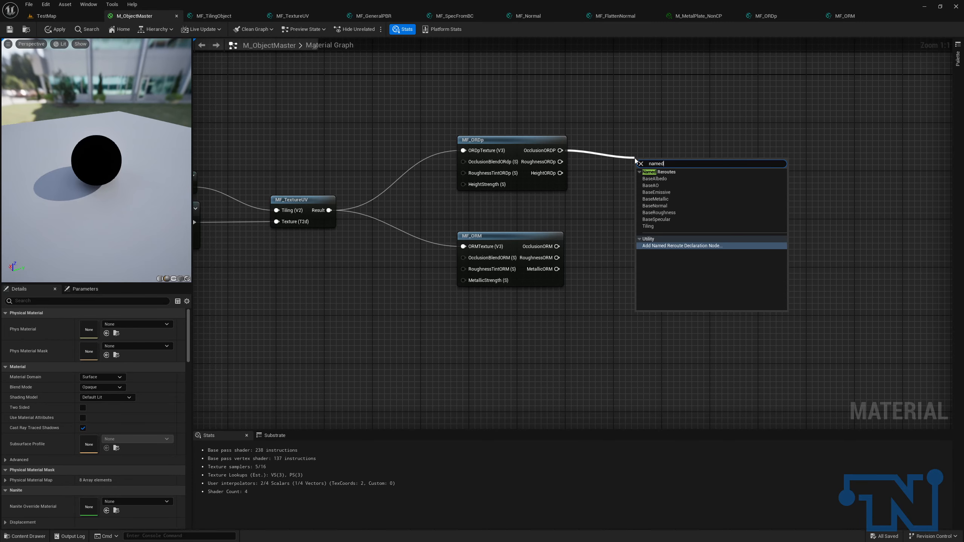
key("Return")
type("ORDpO")
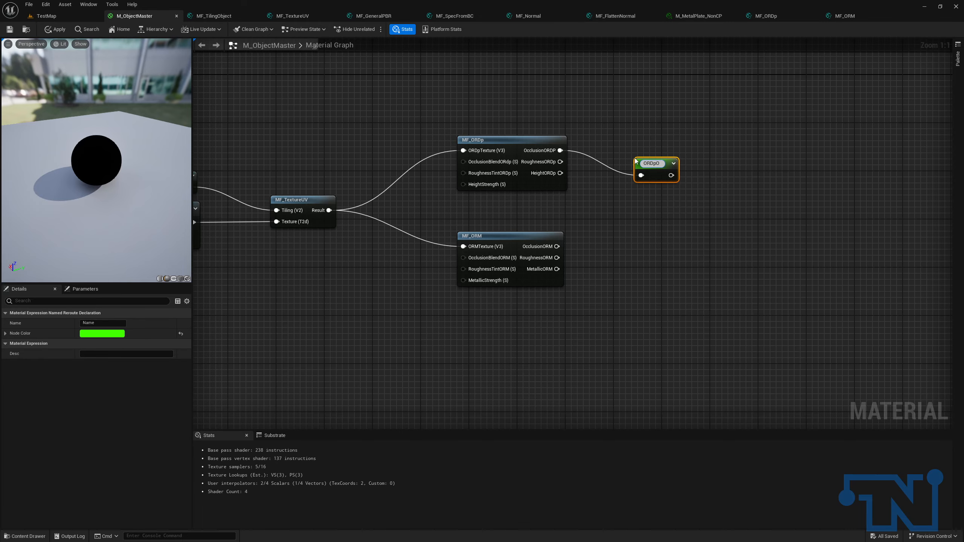
type("cclusion")
key("Return")
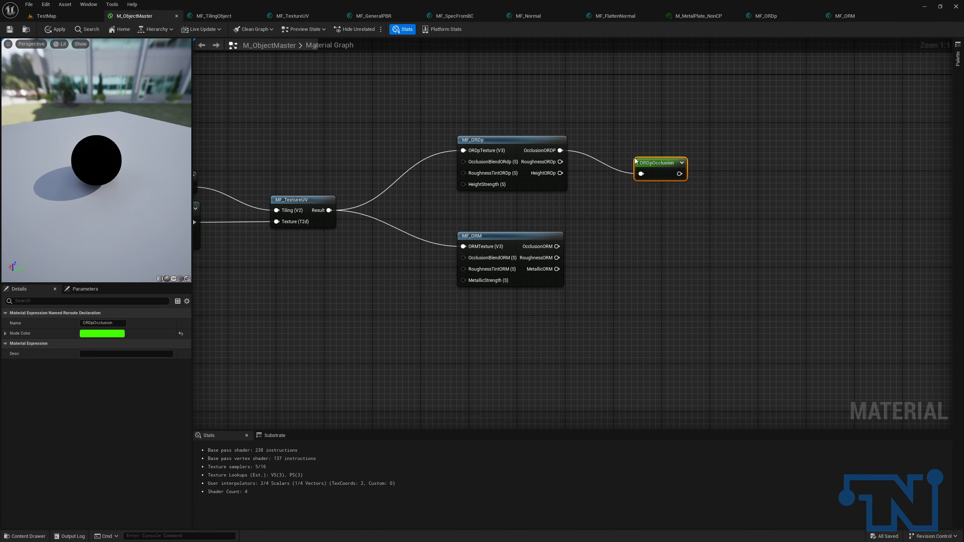
left_click_drag(655, 163, 645, 140)
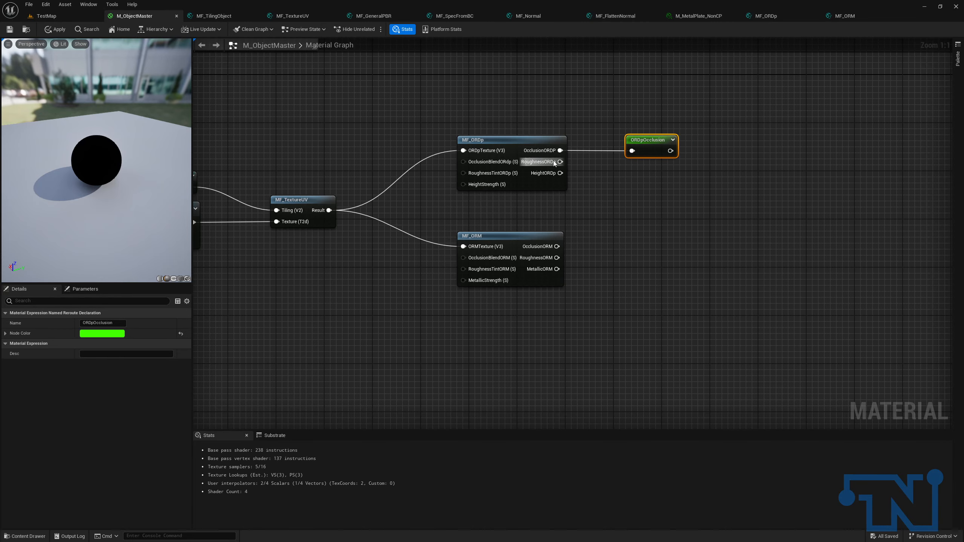
Create a named reroute ORDpRoughness from MF_ORDp's roughness output and place it directly below ORDpOcclusion.
left_click_drag(560, 162, 628, 167)
type("name")
key("Return")
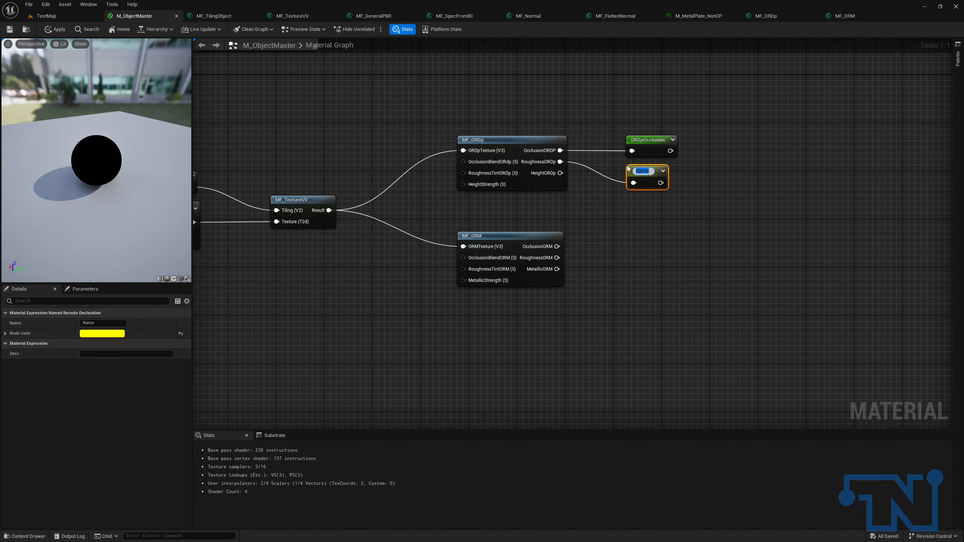
type("ORDpRough")
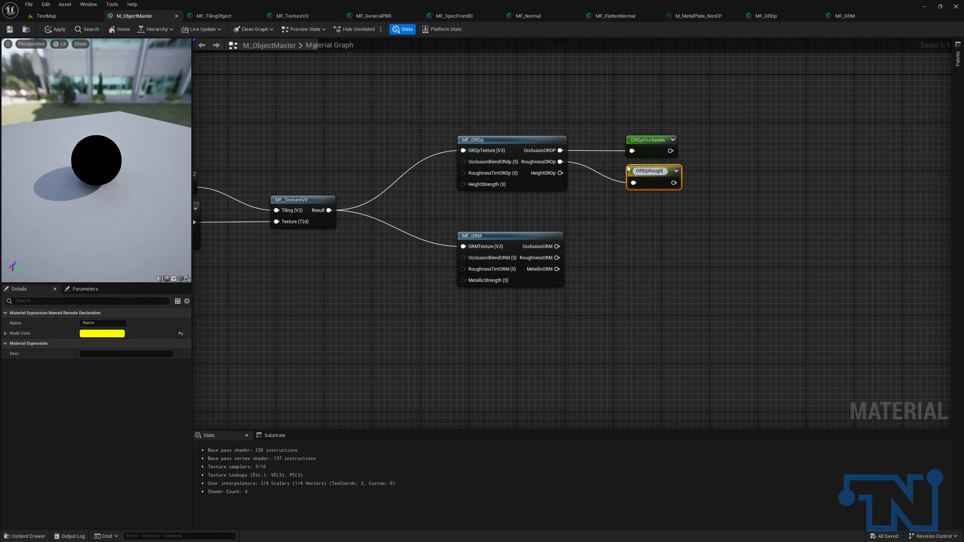
type("mess")
key("Return")
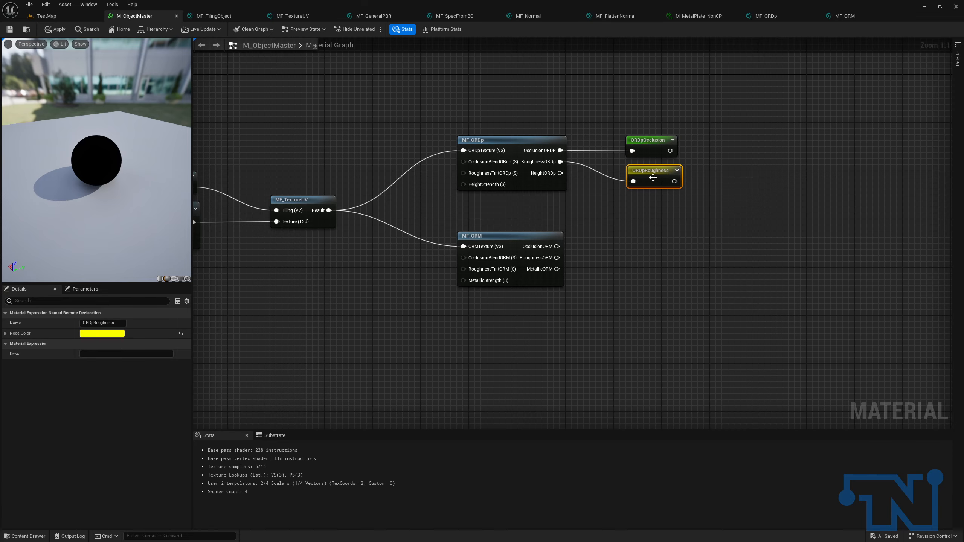
left_click_drag(653, 174, 654, 171)
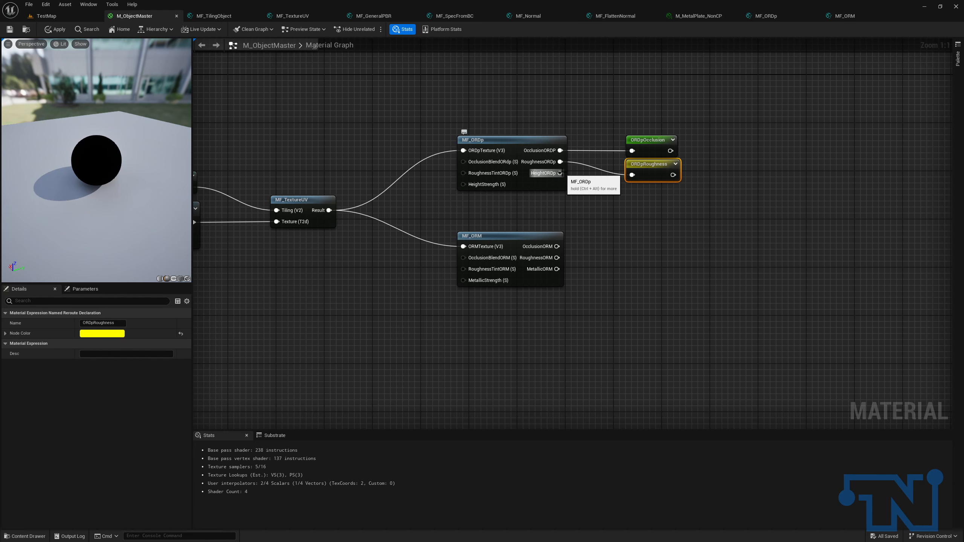
Create a named reroute ORMOcclusion from MF_ORM's occlusion output and straighten the connection between the two nodes.
left_click_drag(562, 246, 637, 250)
type("named")
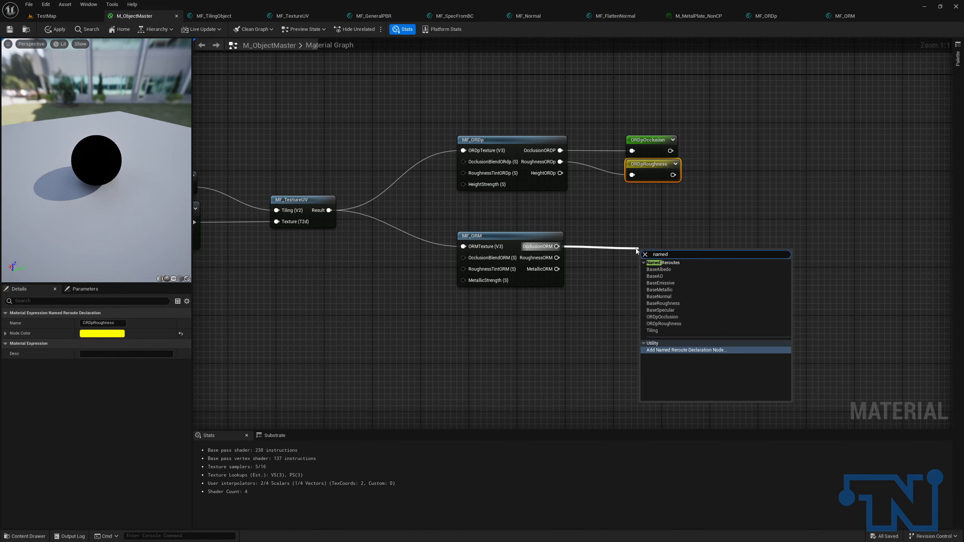
key("Return")
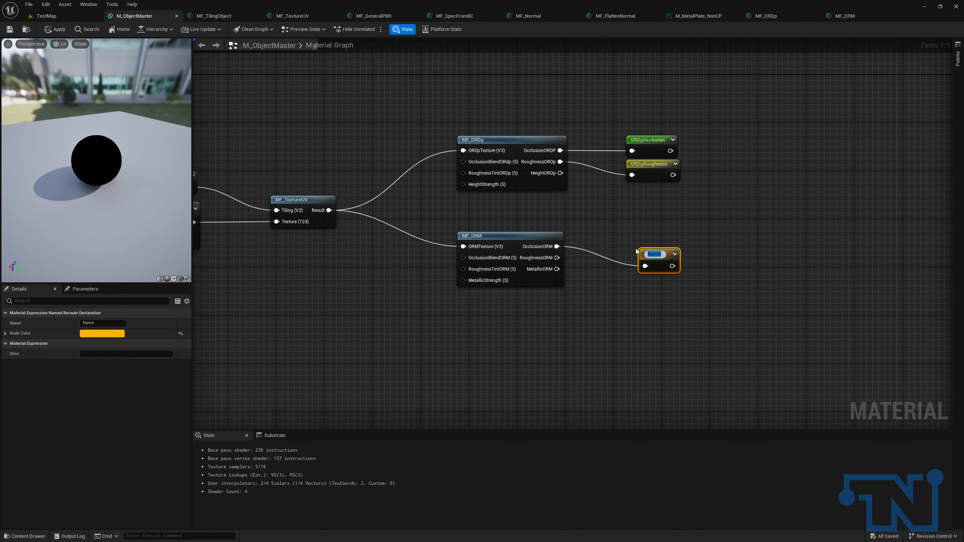
type("ORMOcclusion")
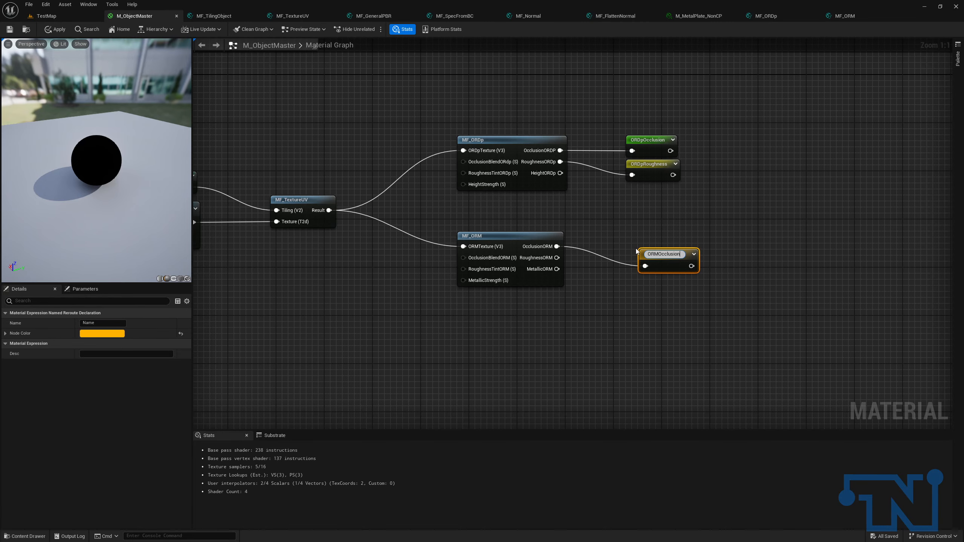
key("Return")
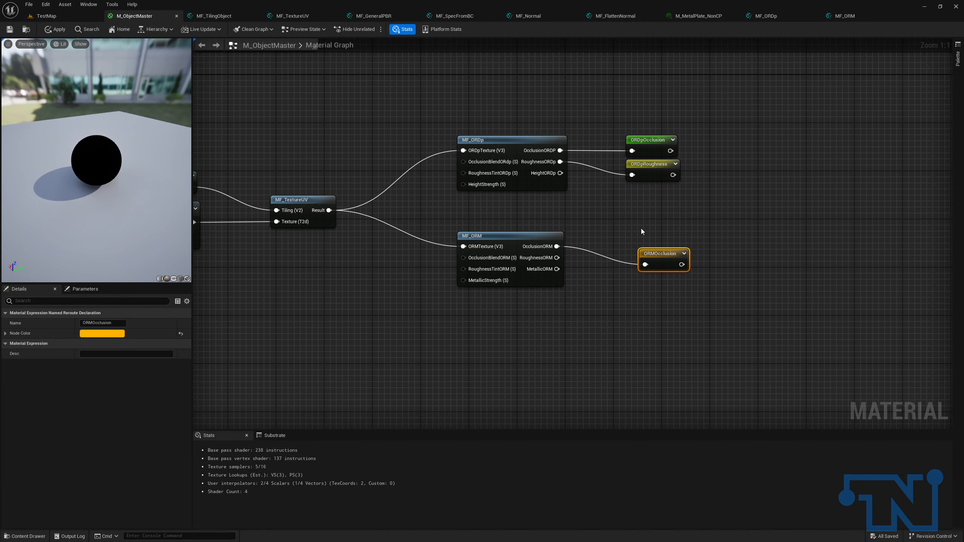
left_click_drag(657, 257, 641, 246)
left_click_drag(432, 228, 689, 281)
key("q")
left_click(657, 182)
Create a named reroute ORMRoughness from MF_ORM's roughness output and place it below ORMOcclusion.
left_click_drag(557, 265, 642, 271)
type("name")
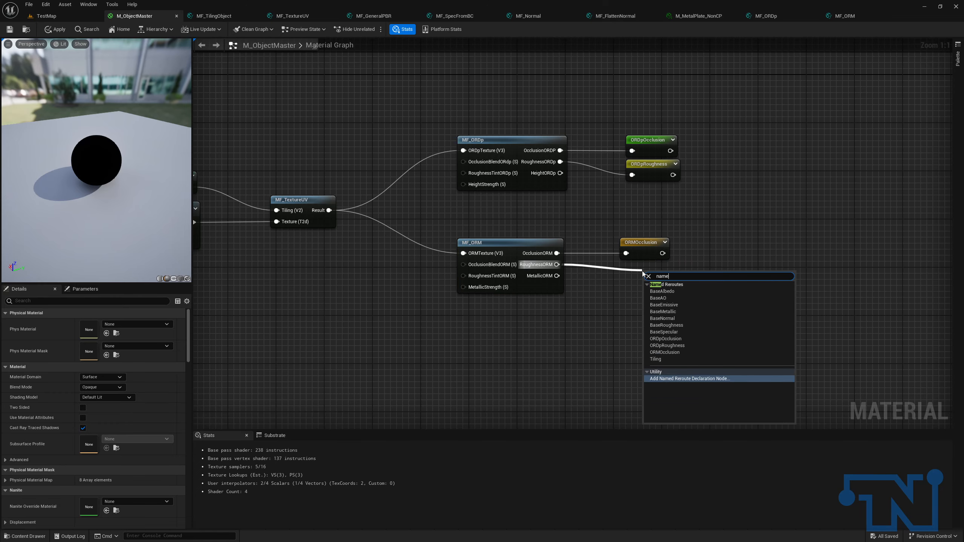
key("Return")
type("ORMRoughness")
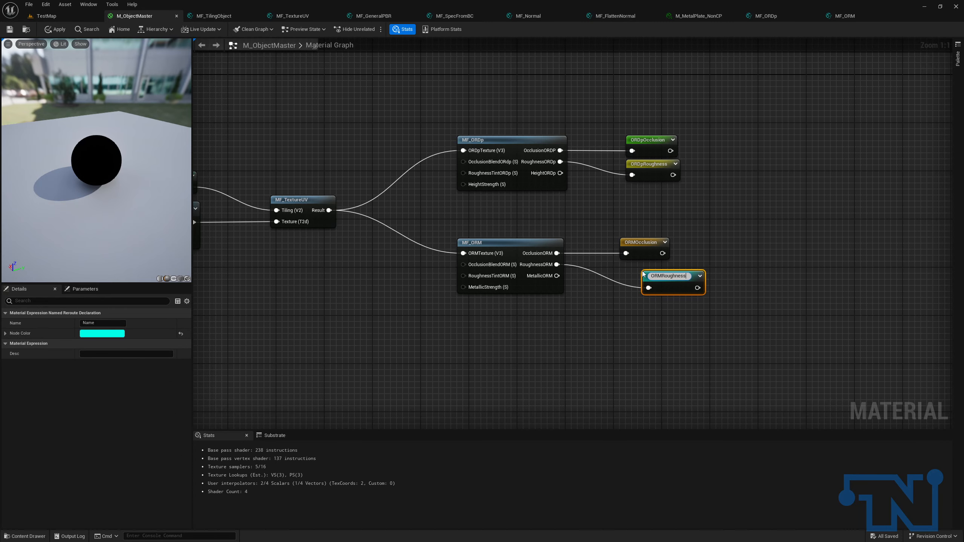
key("Return")
left_click_drag(665, 278, 646, 275)
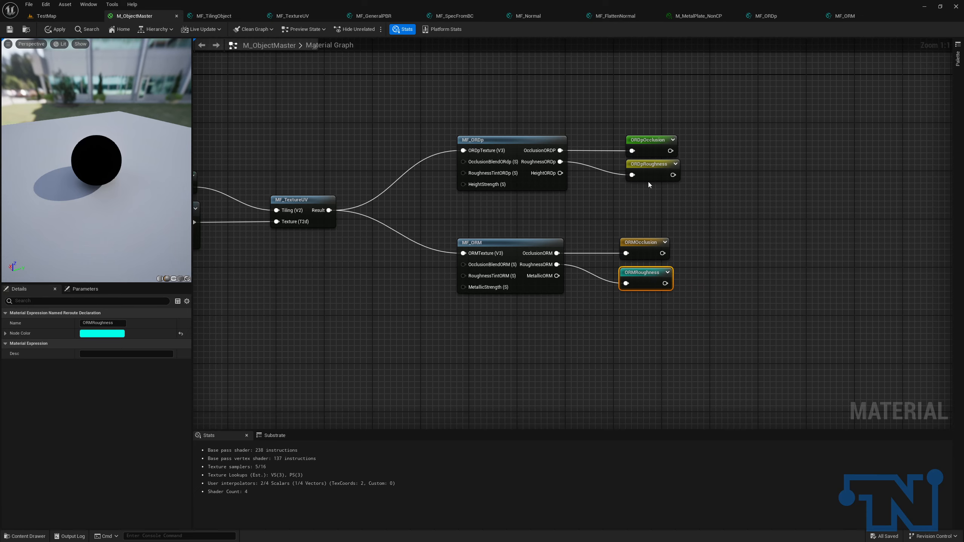
Create a named reroute ORMMetallic from MF_ORM's metallic output and place it below ORMRoughness.
left_click_drag(557, 275, 637, 345)
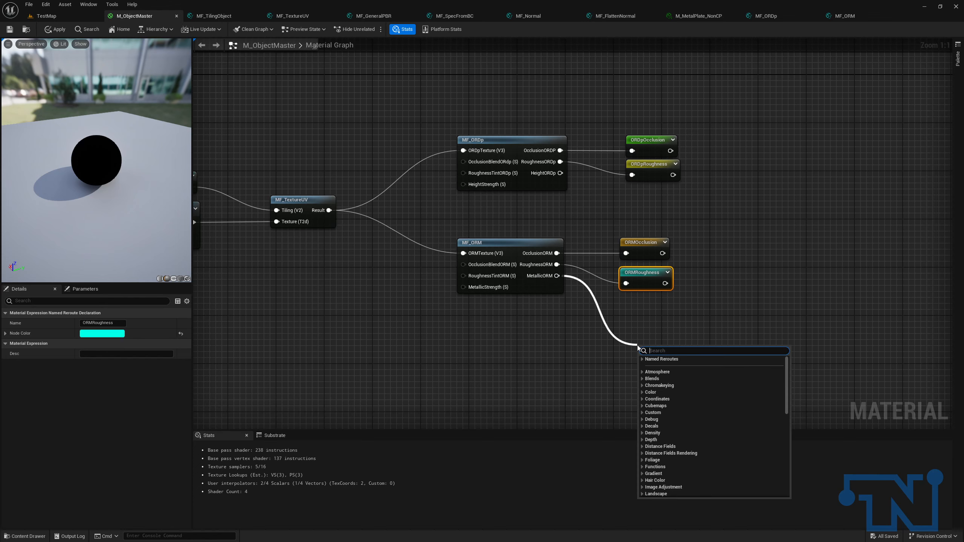
type("named")
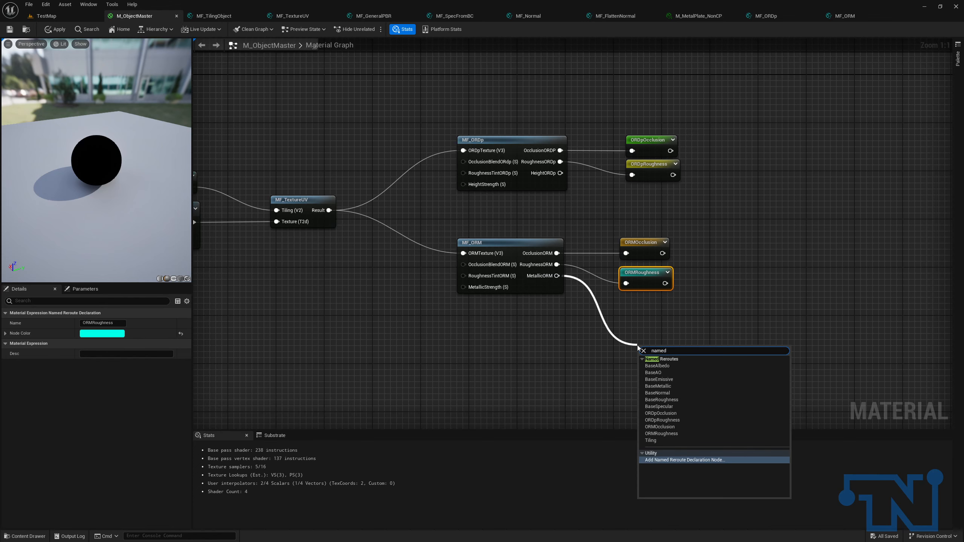
key("Return")
type("ORMMetallic")
key("Return")
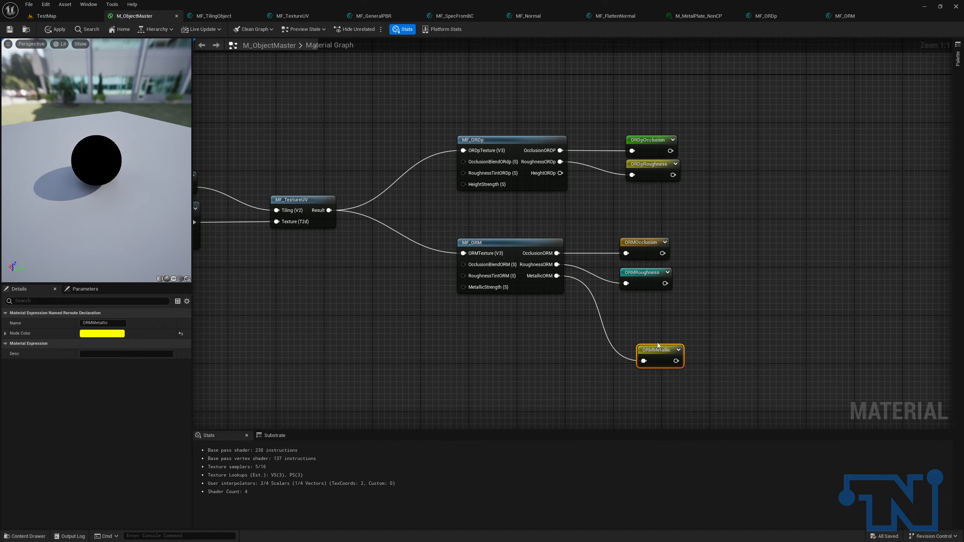
right_click_drag(643, 304, 743, 285)
Examine the ChannelPackedTexture and UseRoughnessTexture settings and look through the Emissive, Normal, Ambient Occlusion, Specular and Metallic sections of the graph.
left_click(432, 205)
right_click_drag(476, 211, 713, 400)
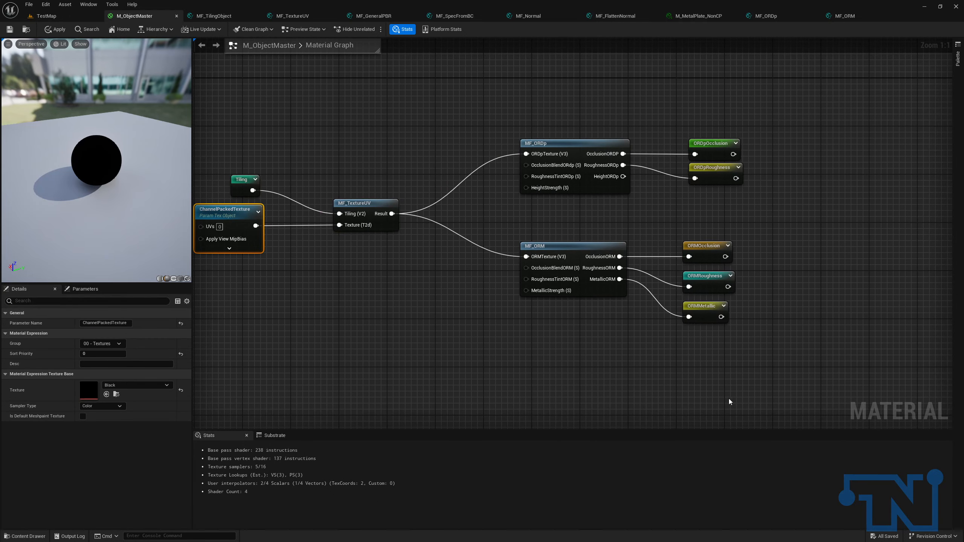
left_click_drag(755, 360, 704, 319)
left_click(706, 281)
right_click_drag(706, 281, 693, 297)
left_click_drag(615, 253, 578, 216)
mouse_move(628, 229)
right_mouse_down()
mouse_move(641, 170)
mouse_move(656, 360)
mouse_move(673, 108)
mouse_move(683, 212)
mouse_move(684, 170)
mouse_move(681, 260)
mouse_move(796, 138)
mouse_move(796, 37)
right_mouse_up()
right_click_drag(816, 277, 632, 305)
left_click(634, 202)
scroll(695, 341, "down", 3)
right_click_drag(695, 340, 803, 308)
scroll(543, 56, "up", 3)
right_click_drag(573, 226, 614, 112)
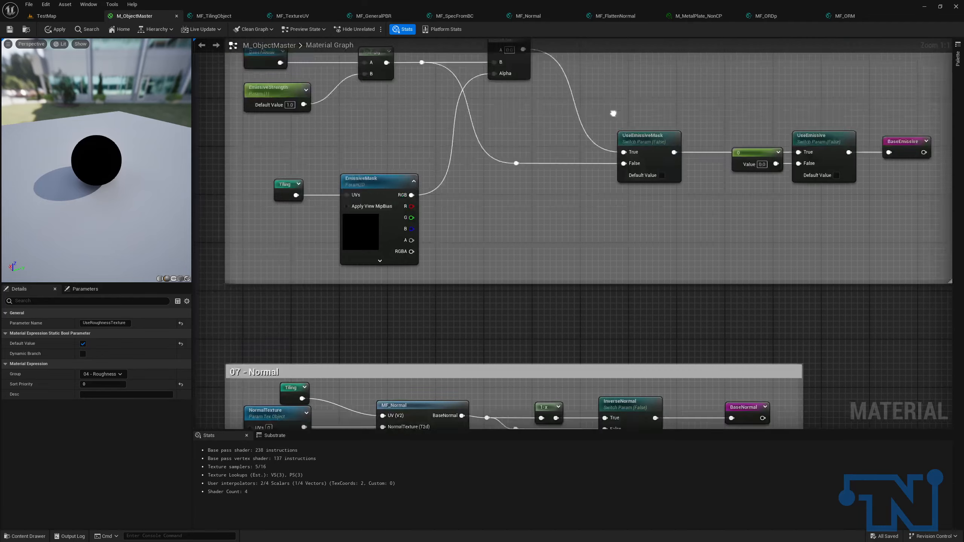
right_click_drag(614, 244, 637, 142)
scroll(637, 276, "down", 4)
right_click_drag(636, 207, 576, 135)
right_click_drag(573, 231, 555, 219)
scroll(519, 251, "up", 4)
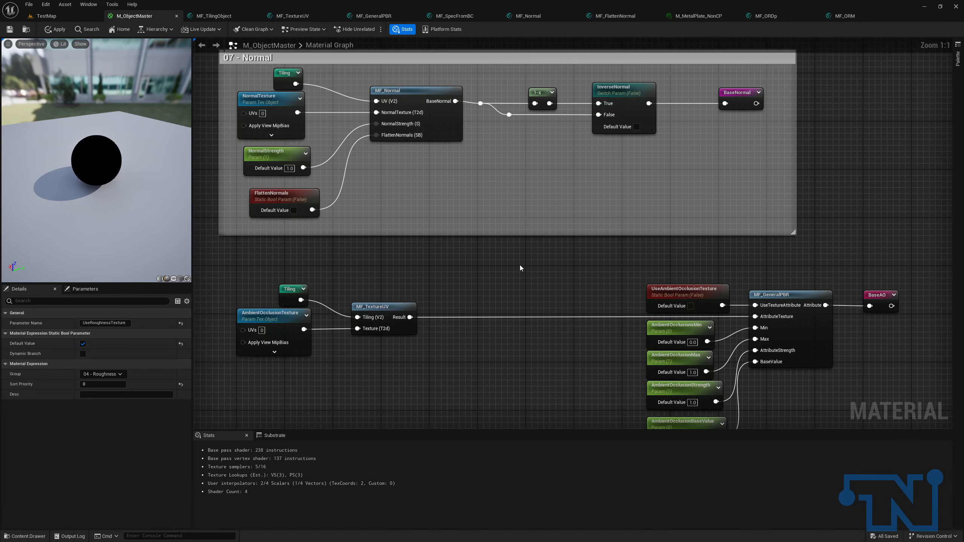
right_click_drag(519, 265, 520, 427)
right_click_drag(535, 147, 505, 409)
scroll(509, 259, "down", 3)
right_click_drag(512, 256, 519, 412)
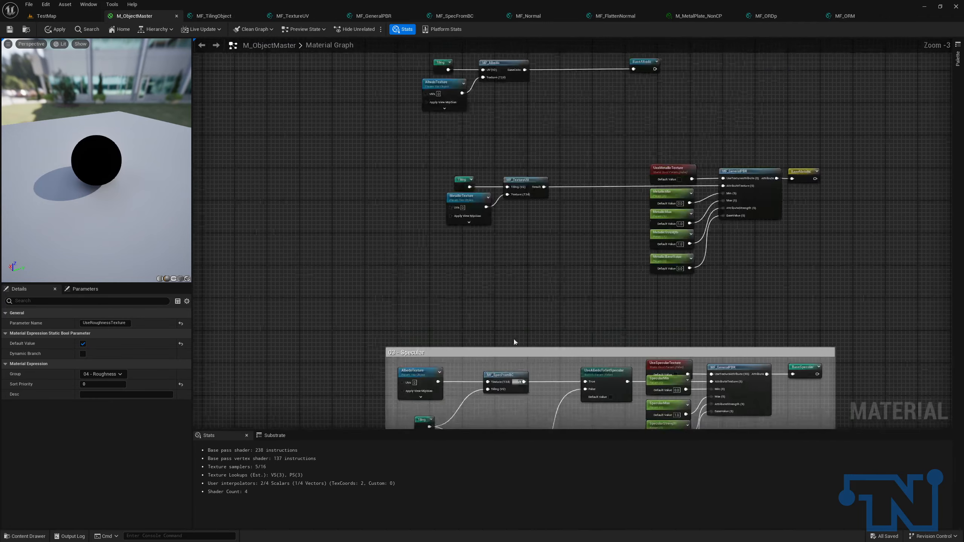
Examine the UseMetallicTexture parameter and compare the Metallic and Albedo sections with the channel-packed function outputs.
right_click_drag(534, 180, 507, 261)
scroll(508, 262, "up", 3)
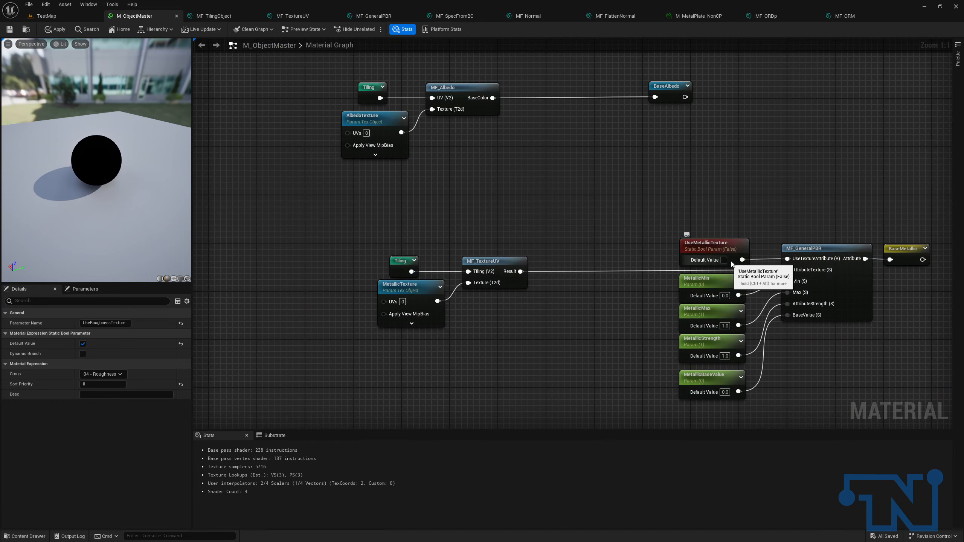
left_click(714, 251)
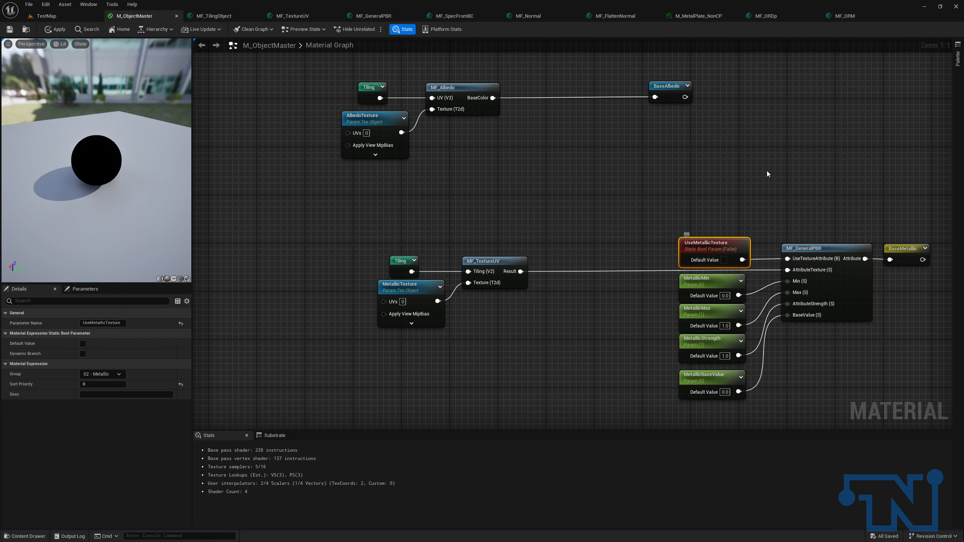
right_click_drag(749, 202, 727, 424)
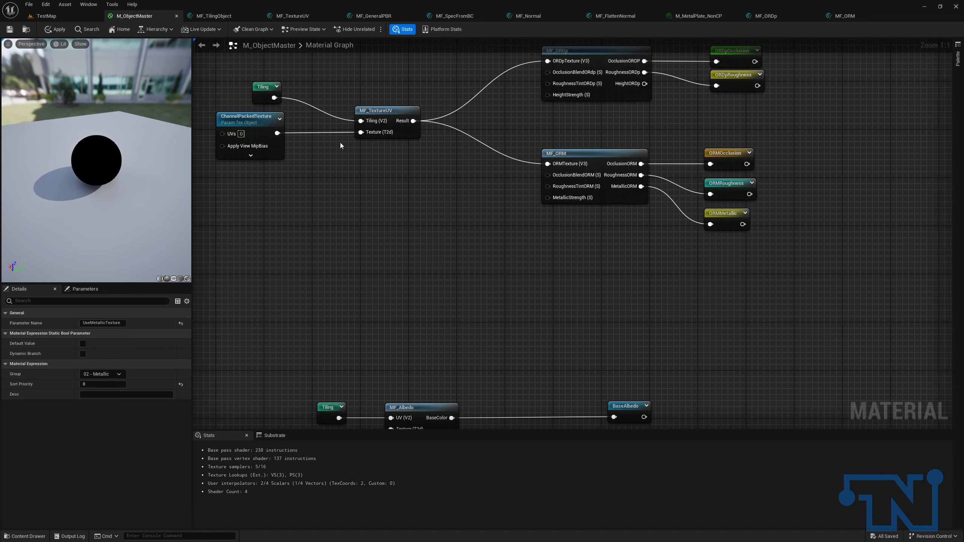
right_click_drag(687, 250, 544, 41)
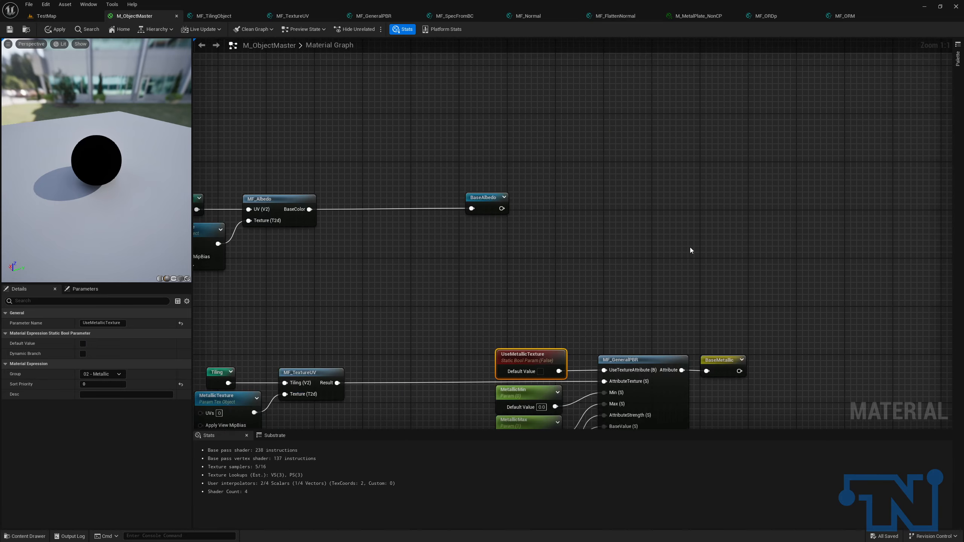
right_click_drag(790, 313, 825, 157)
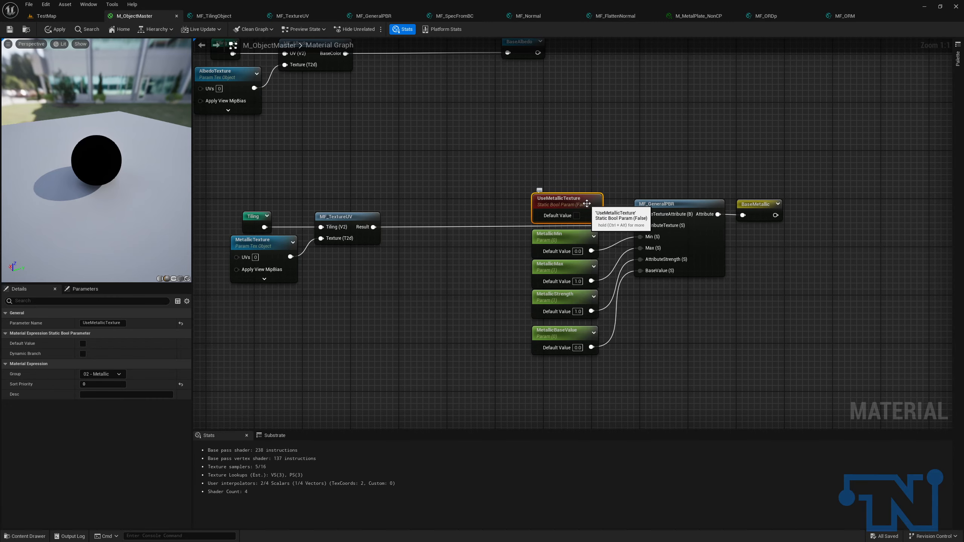
mouse_move(641, 226)
left_mouse_down("ctrl")
mouse_move(439, 145)
mouse_move(641, 226)
left_mouse_up("ctrl")
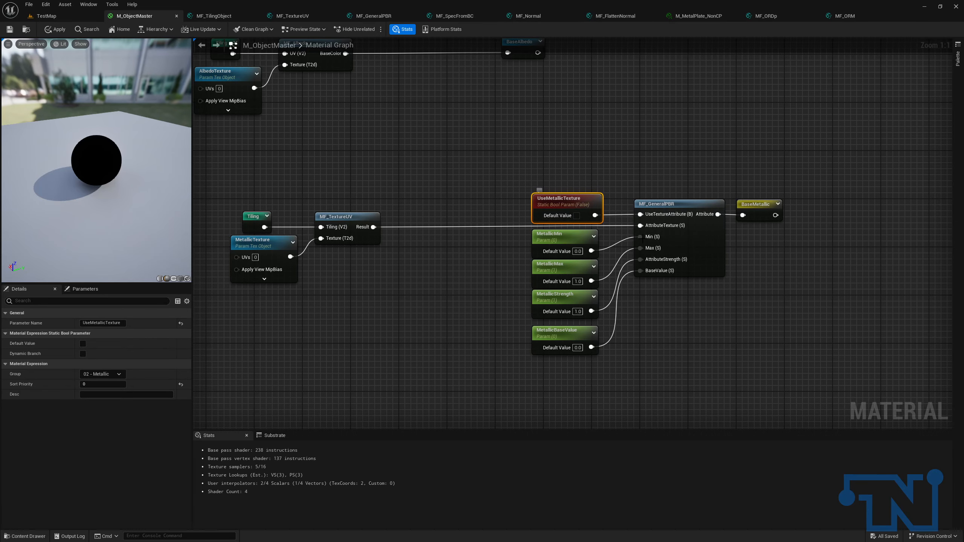
right_click_drag(501, 163, 561, 427)
right_click_drag(557, 303, 449, 40)
left_click(499, 311)
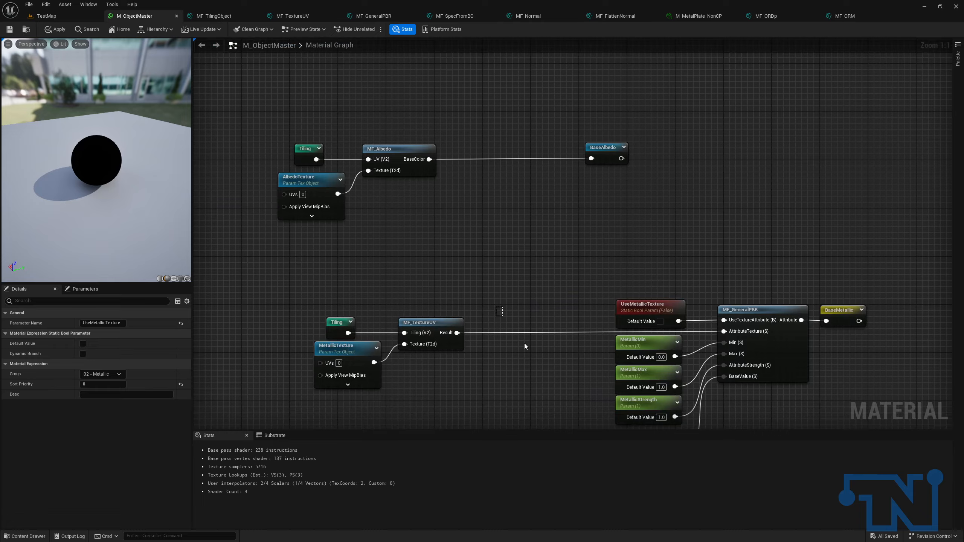
left_click_drag(598, 378, 614, 329)
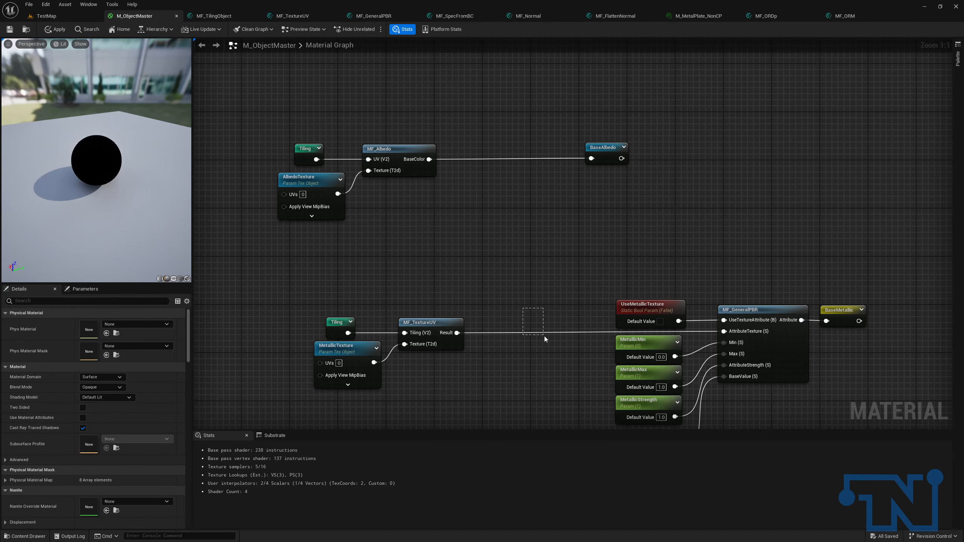
right_click_drag(502, 239, 553, 395)
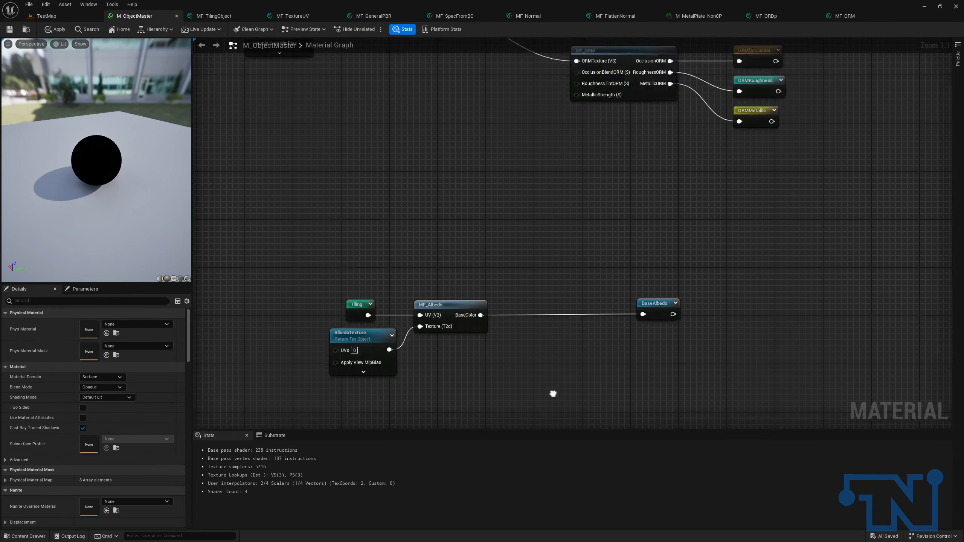
right_click_drag(474, 142, 486, 258)
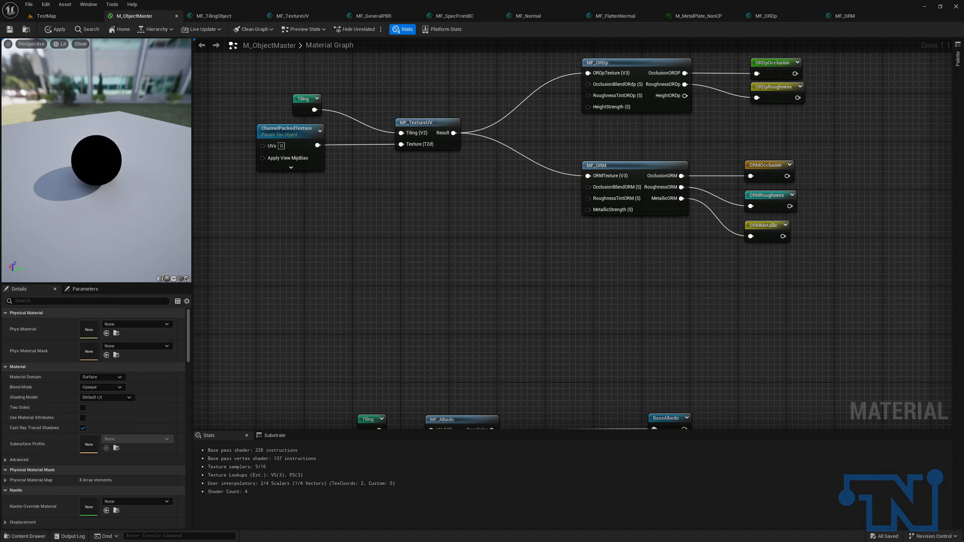
Create a scalar parameter OcclusionBlend above the ChannelPackedTexture nodes with a default value of 1.
right_click_drag(642, 150, 792, 241)
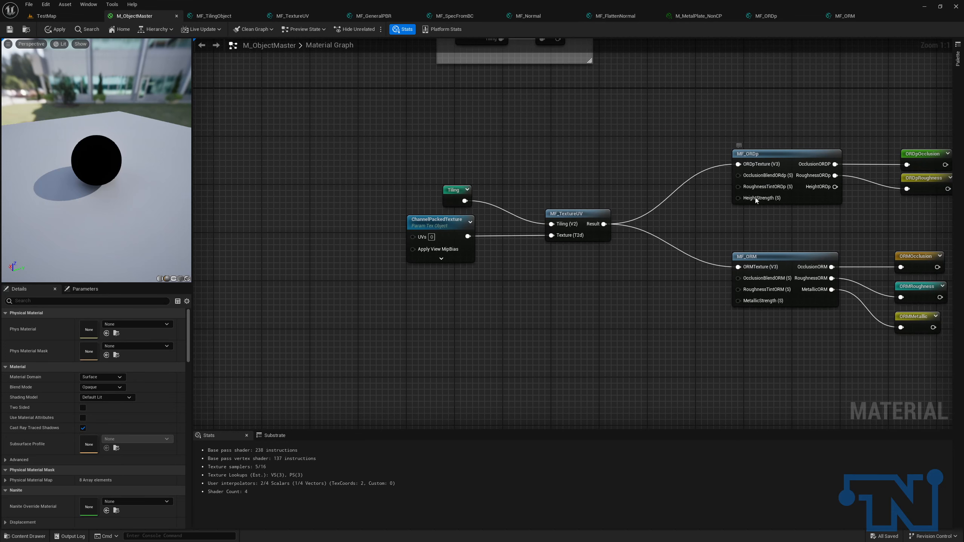
right_click(471, 137)
left_click(461, 126)
key("s")
left_click(467, 128)
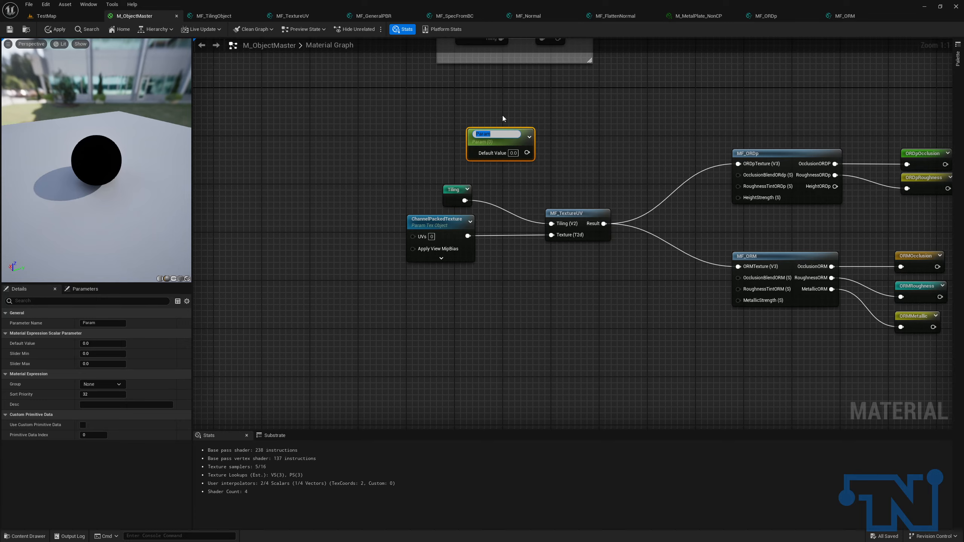
type("OcclusionBlend")
key("Return")
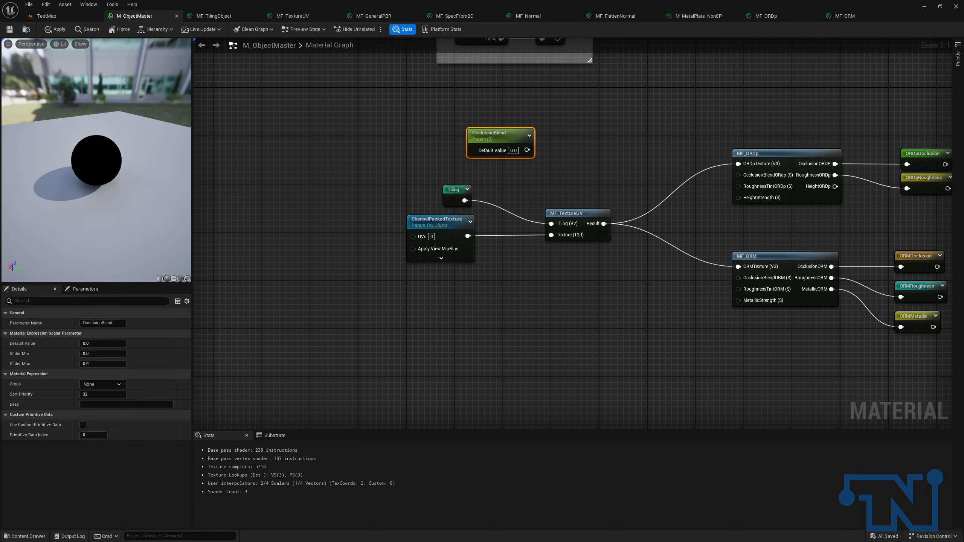
left_click(513, 151)
type("1")
Assign OcclusionBlend to the group 09 - AmbientOcclusion and connect it to the occlusion blend inputs of MF_ORDp and MF_ORM.
left_click(124, 383)
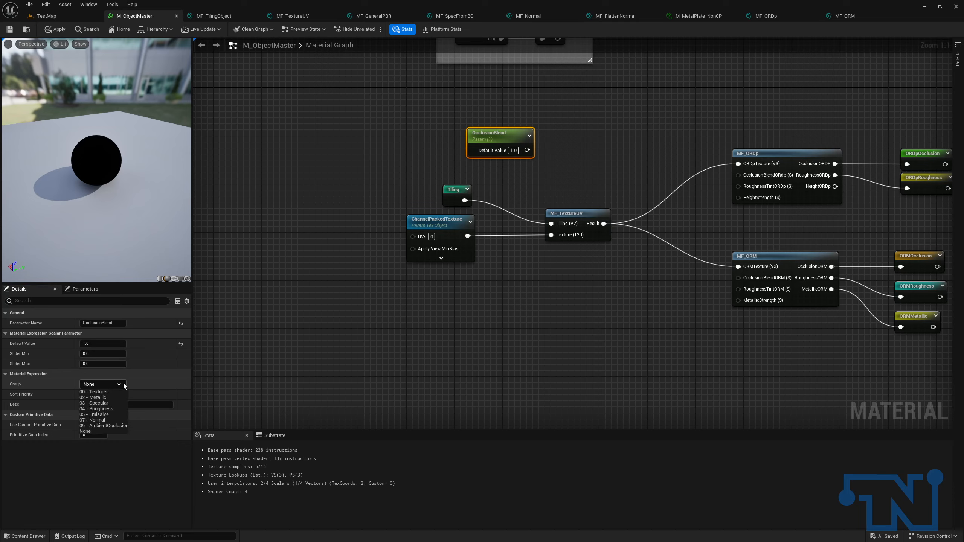
left_click(103, 426)
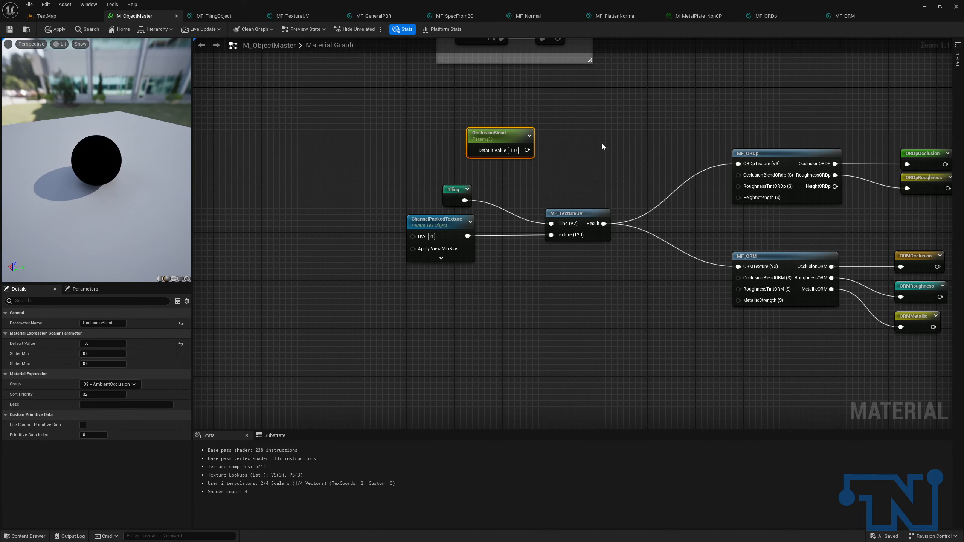
left_click_drag(527, 150, 751, 279)
left_click_drag(503, 142, 593, 131)
Create a scalar parameter RoughnessTint below OcclusionBlend with a default value of 1.
left_click(563, 163)
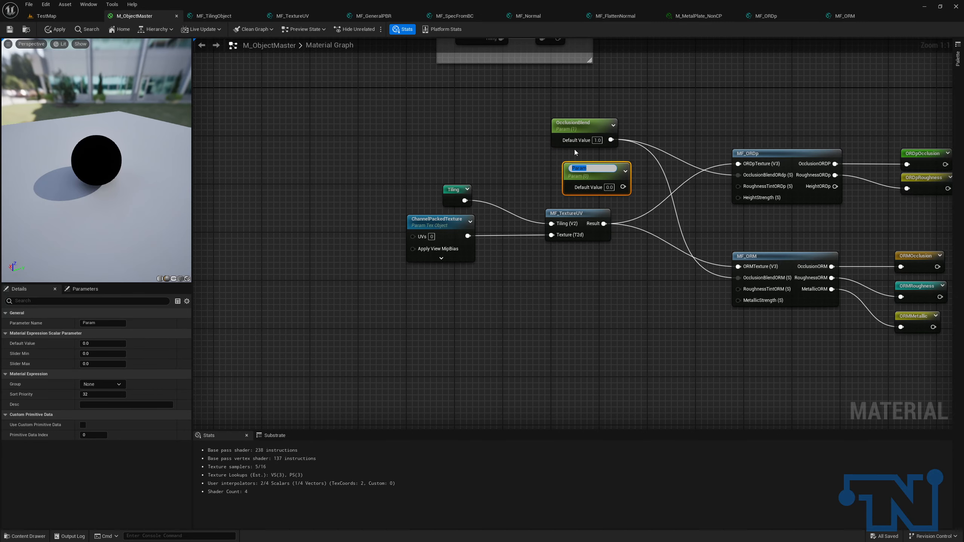
type("RoughnessTint")
key("Return")
left_click(609, 186)
type("1")
key("Return")
Assign RoughnessTint to the group 04 - Roughness and connect it to the roughness tint inputs of MF_ORDp and MF_ORM.
left_click(114, 385)
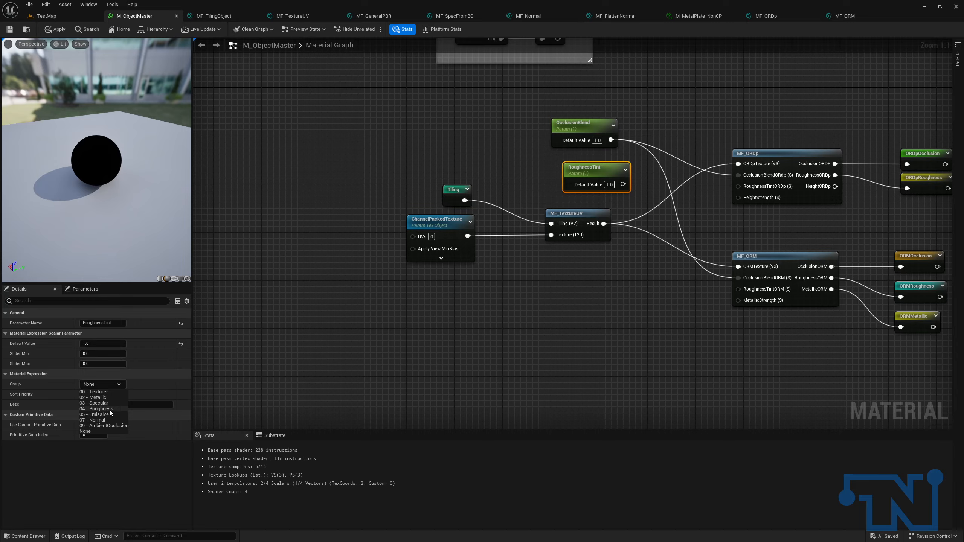
left_click(110, 411)
left_click_drag(584, 167, 751, 187)
left_click_drag(611, 182, 755, 289)
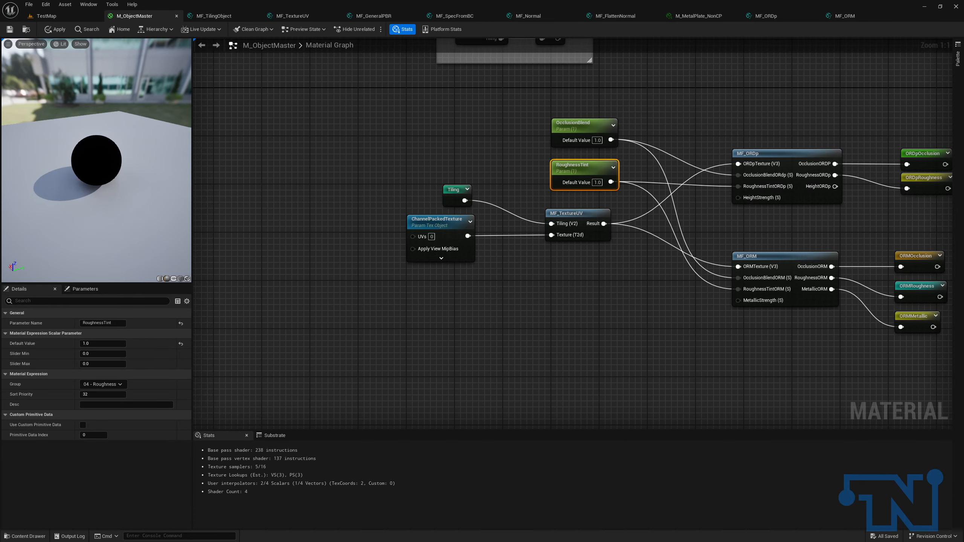
Set the sort priority of both RoughnessTint and OcclusionBlend to 1.
left_click(102, 394)
type("1")
key("Tab")
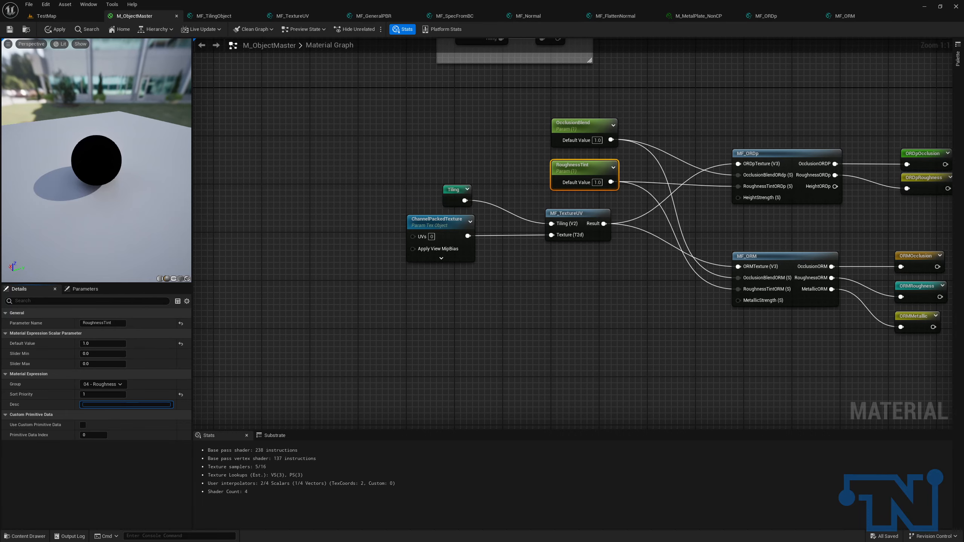
left_click(566, 127)
left_click(93, 394)
type("1")
key("Return")
Create a scalar parameter MetallicStrengthAdjustment below MF_TextureUV with a default value of 1.
right_click_drag(566, 298, 503, 236)
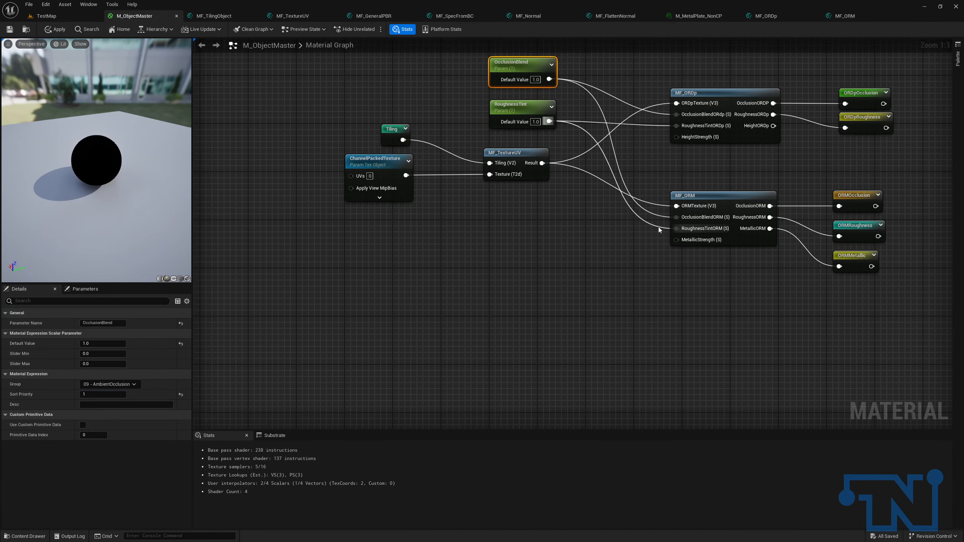
mouse_move(683, 137)
left_click(500, 226)
type("s")
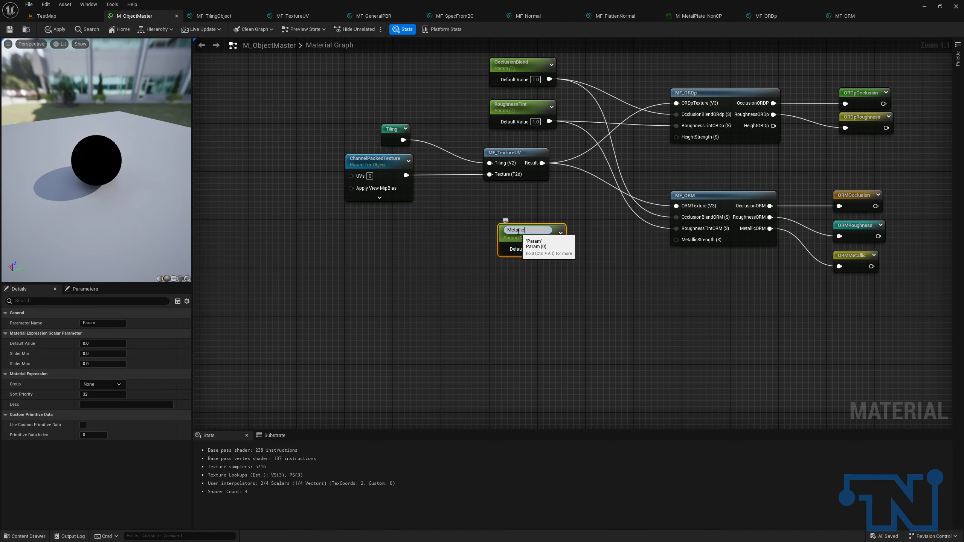
type("Adjustment")
key("Return")
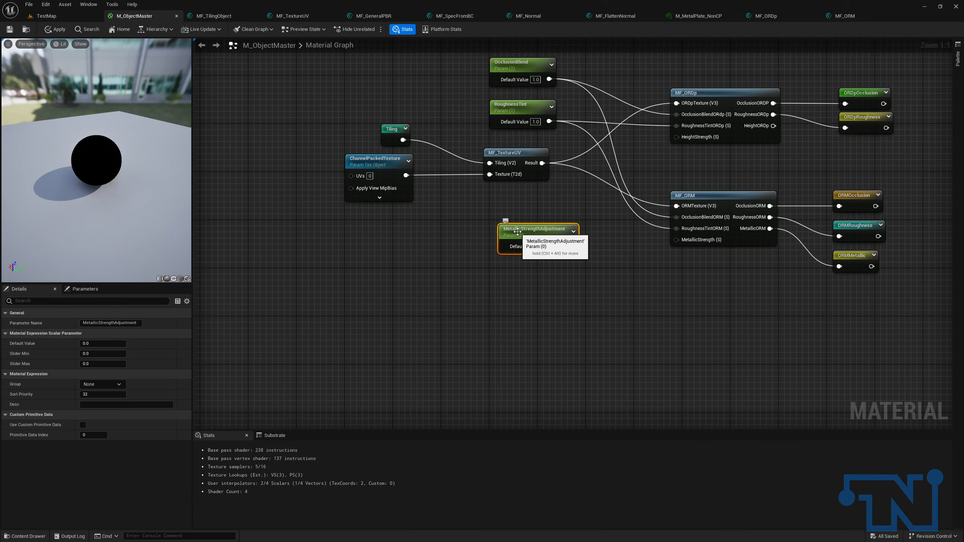
left_click(102, 343)
type("1")
key("Return")
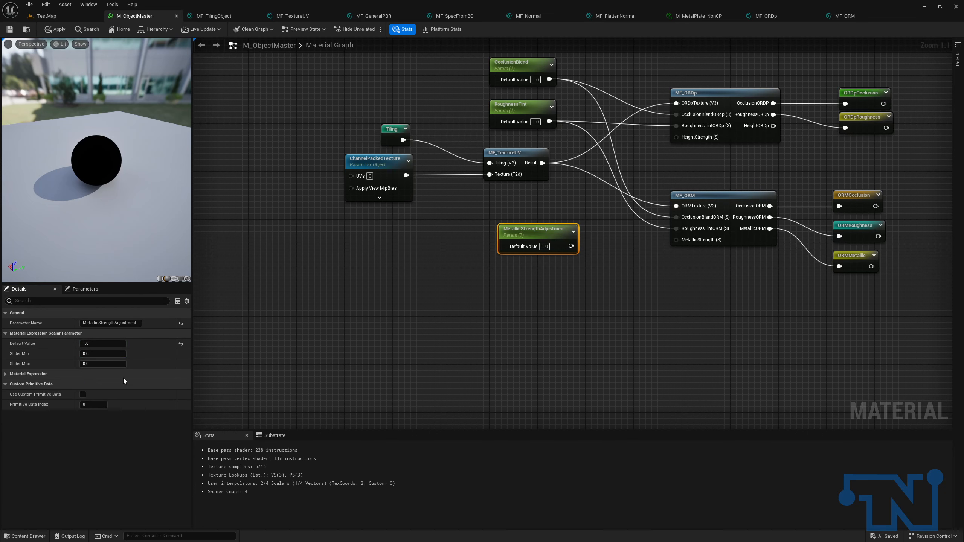
Put MetallicStrengthAdjustment in the group 02 - Metallic with sort priority 1 and connect it to MF_ORM's MetallicStrength input.
left_click(120, 384)
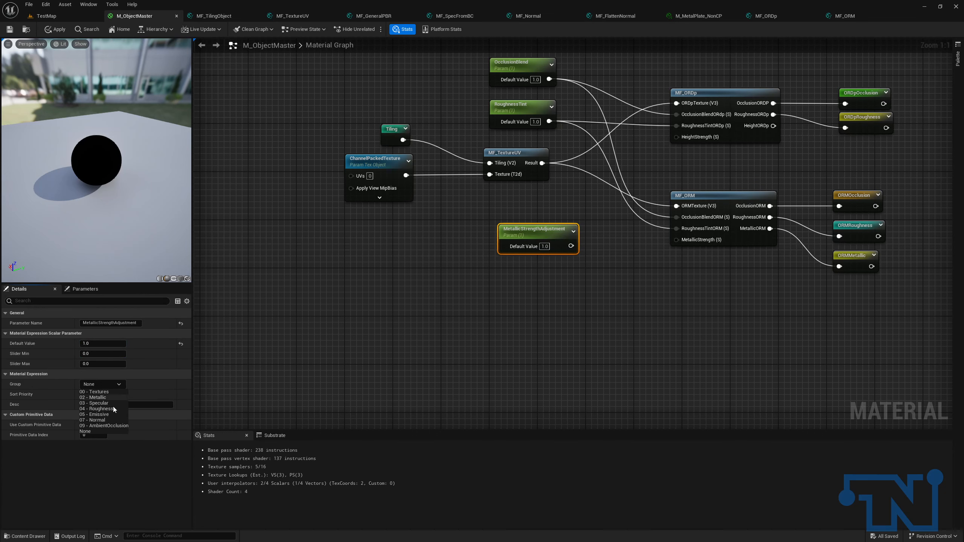
left_click(108, 397)
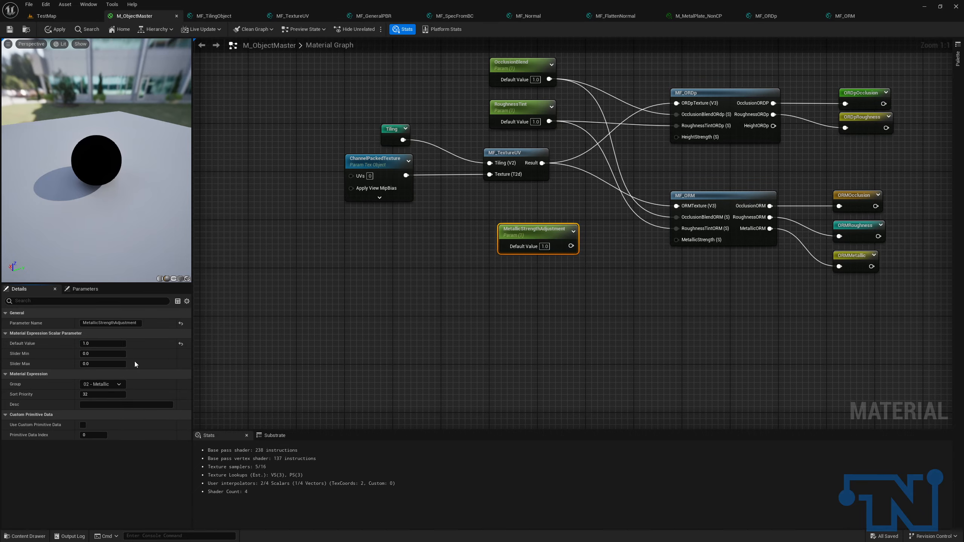
left_click(104, 395)
type("1")
key("Tab")
left_click_drag(570, 246, 559, 229)
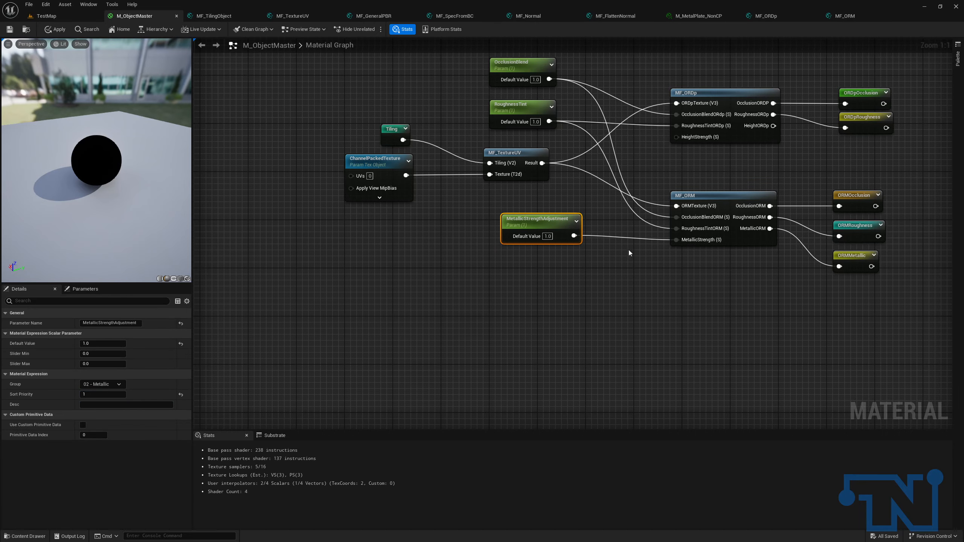
Enclose all channel-packed nodes in a comment box titled "Channel Packed Information (ORM/ORDp)", placed slightly lower beneath the Global (Tiling) box.
scroll(544, 180, "down", 1)
left_click_drag(291, 151, 847, 345)
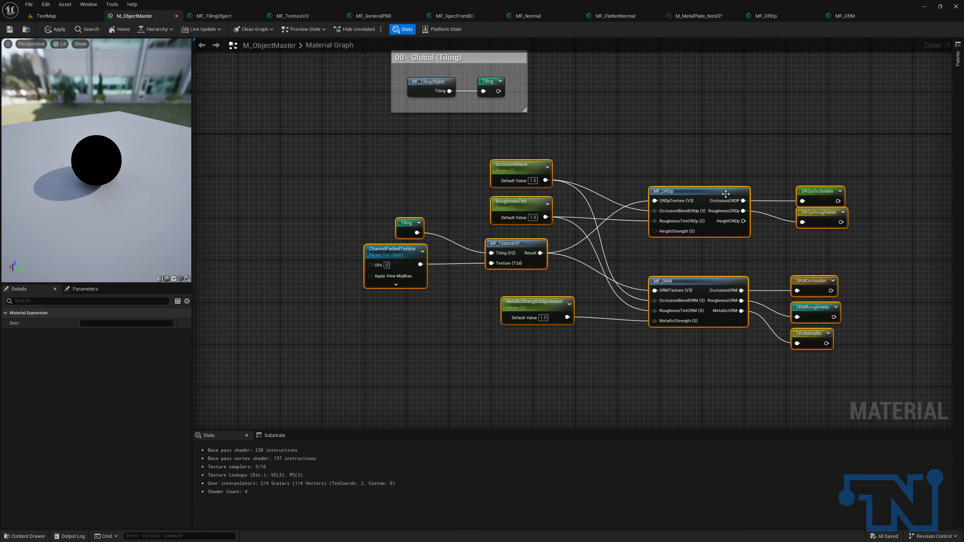
left_click_drag(711, 198, 713, 223)
key("c")
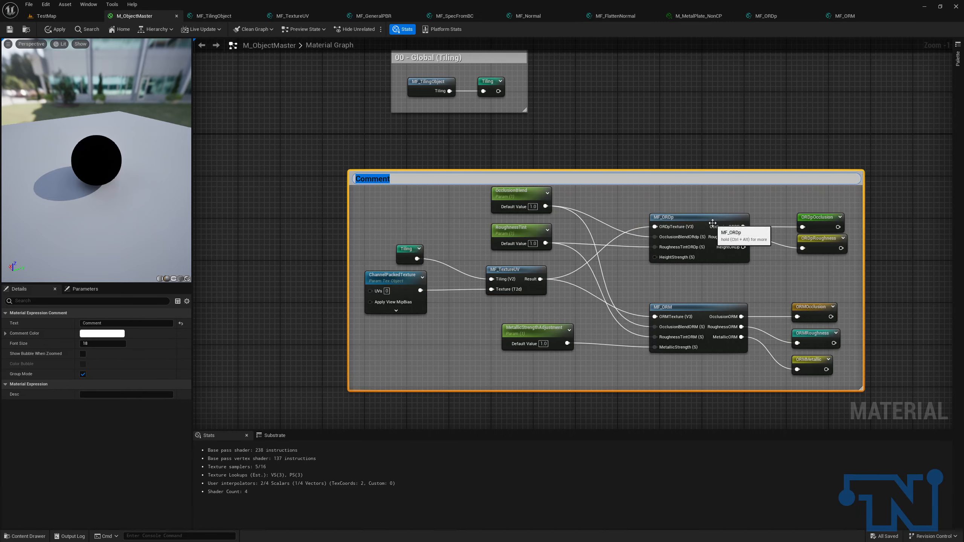
type("ORM")
key("BackSpace")
key("BackSpace")
key("BackSpace")
type("Channel Packed Information (ORM/ORDp")
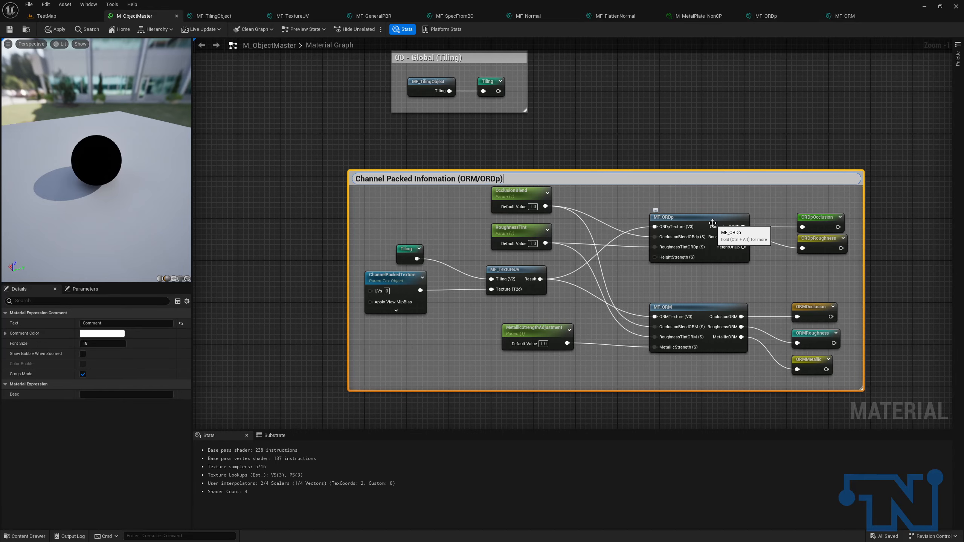
key("Return")
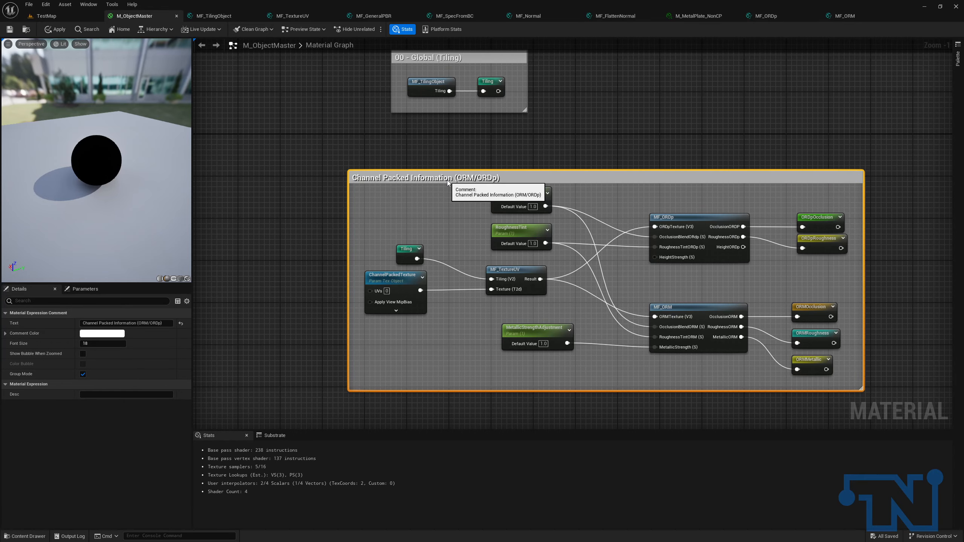
Move the whole group of albedo nodes, from Tiling and AlbedoTexture to BaseAlbedo, closer beneath the channel-packed comment box and aligned with its left side.
scroll(448, 180, "down", 6)
scroll(466, 124, "up", 5)
scroll(469, 135, "up", 2)
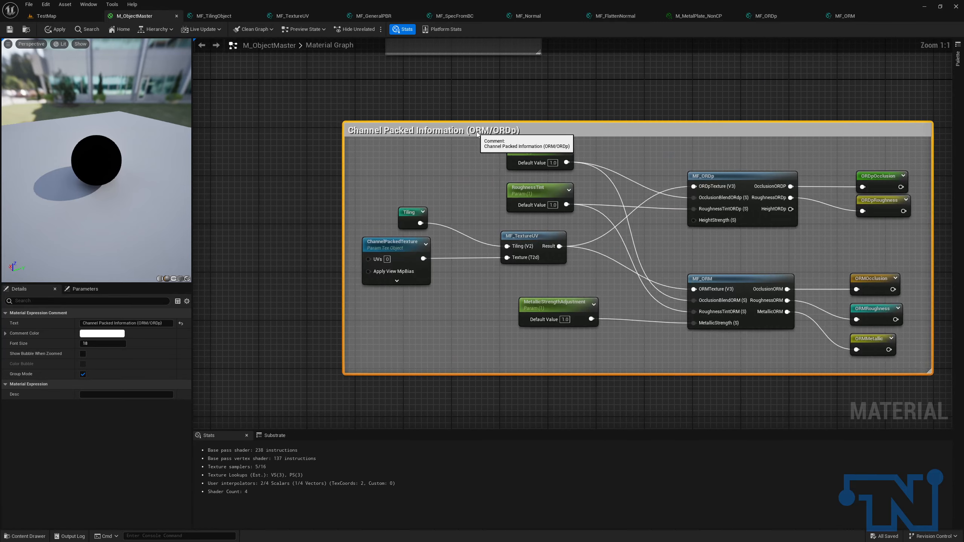
scroll(519, 136, "down", 4)
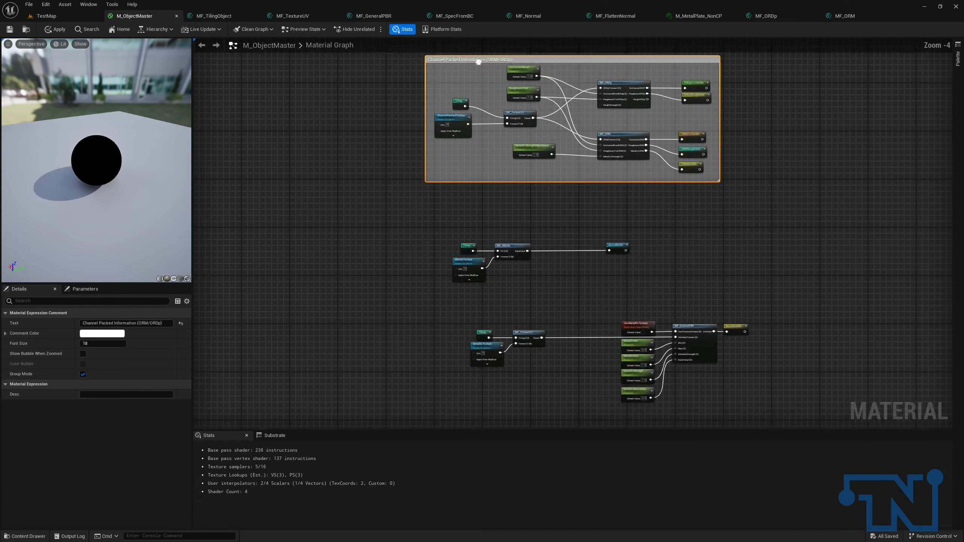
scroll(531, 205, "up", 4)
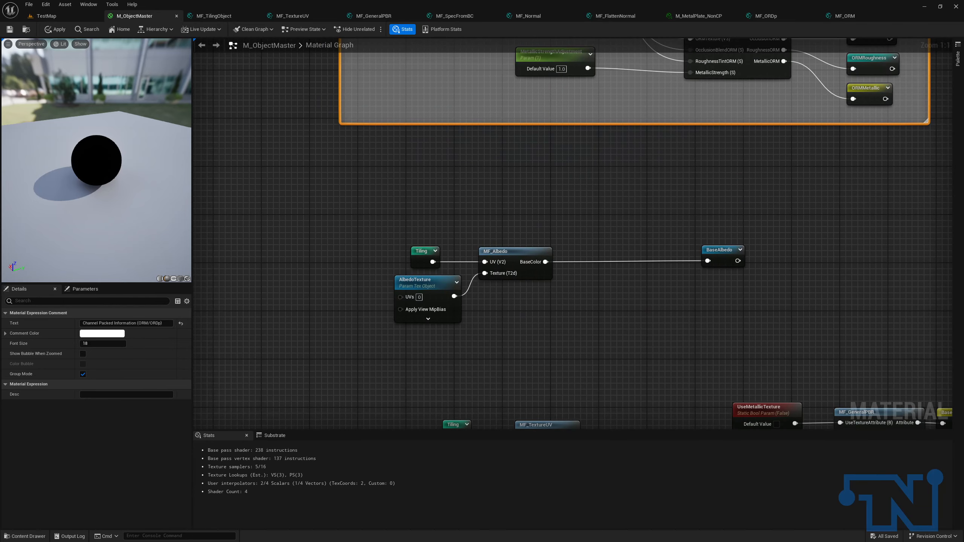
left_click_drag(314, 226, 816, 333)
left_click_drag(435, 285, 403, 267)
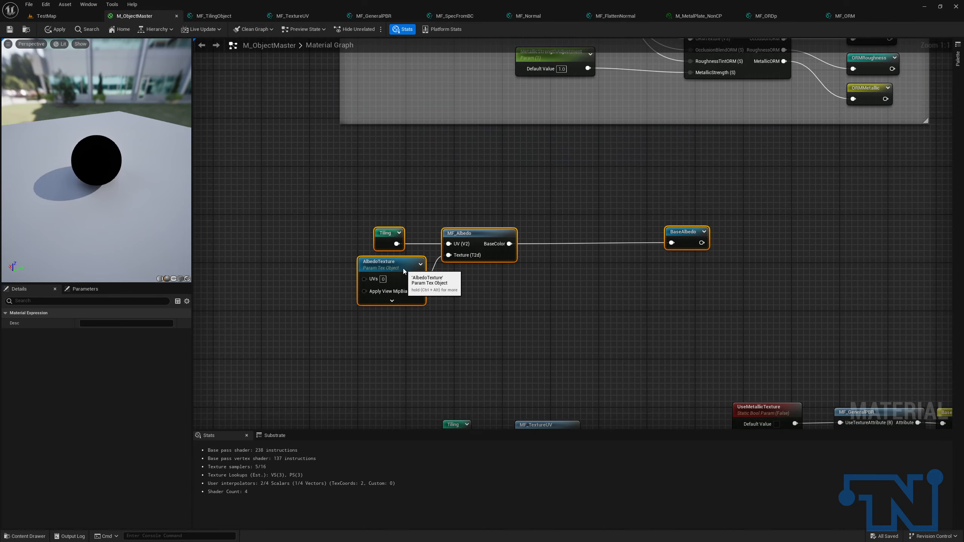
Move the whole group of metallic nodes, from Tiling and MetallicTexture to BaseMetallic, up and left to line up beneath the albedo nodes.
right_click_drag(423, 280, 434, 62)
right_click_drag(461, 179, 398, 165)
left_click_drag(329, 156, 855, 351)
right_click_drag(399, 241, 728, 186)
left_click_drag(448, 181, 395, 158)
left_click_drag(465, 148, 393, 130)
scroll(438, 211, "down", 5)
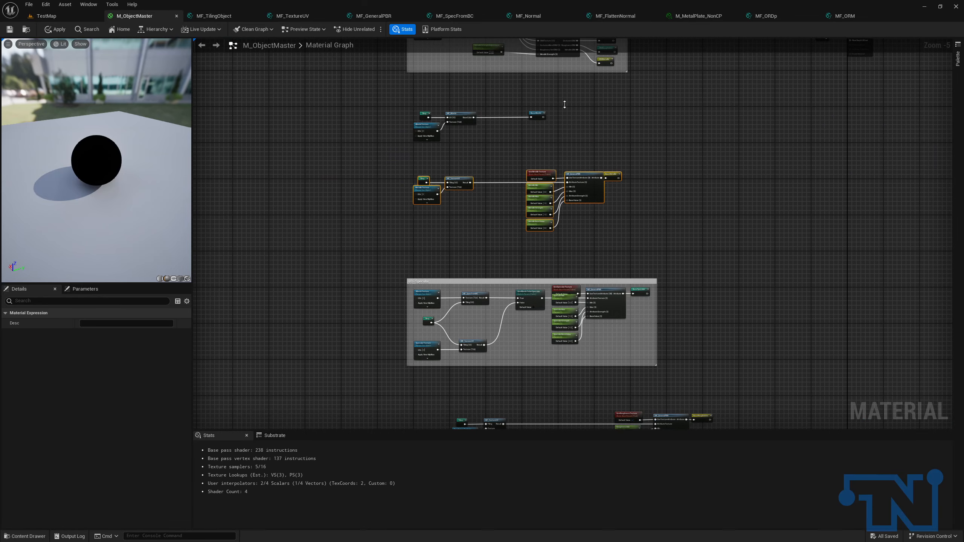
Move the metallic parameters, MF_GeneralPBR and BaseMetallic well to the right to make room after the metallic MF_TextureUV.
scroll(562, 102, "up", 4)
left_click_drag(424, 264, 730, 414)
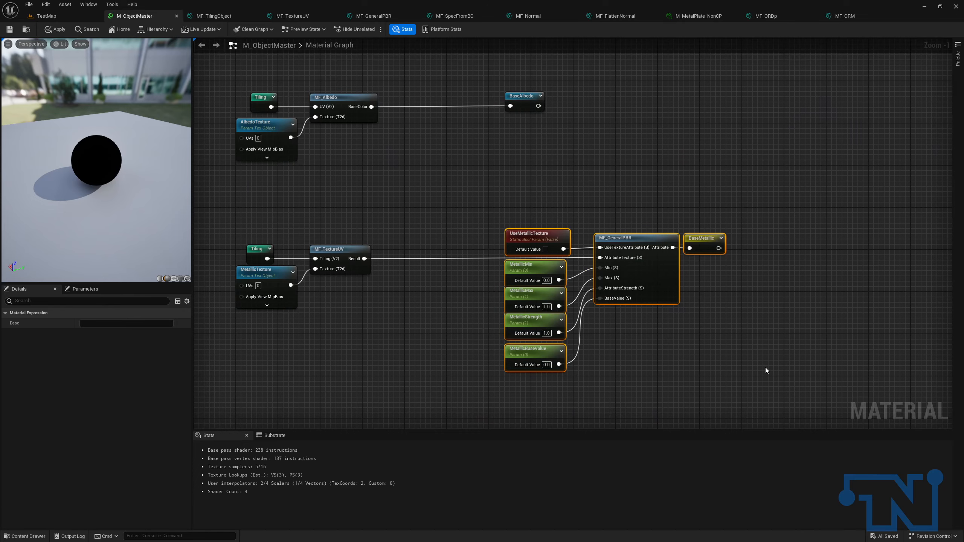
key("Right")
key("Right")
key("Right")
key("Right")
key("Right")
key("Right")
key("Right")
key("Right")
key("Right")
key("Right")
key("Right")
key("Right")
key("Right")
key("Right")
key("Right")
key("Right")
key("Right")
key("Right")
key("Right")
key("Right")
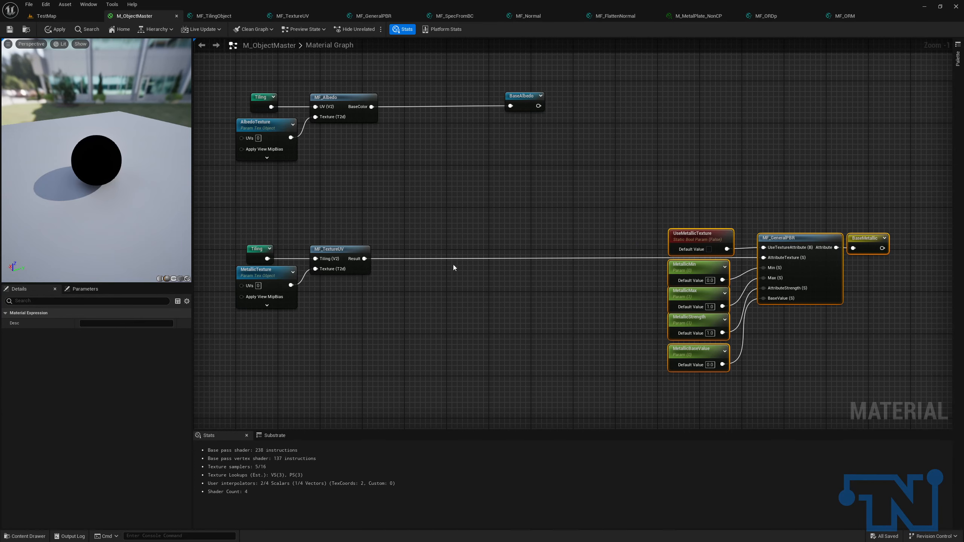
Add a static switch parameter named UseORM after the metallic MF_TextureUV and put it in the group 00 - Global.
right_click(449, 224)
type("static")
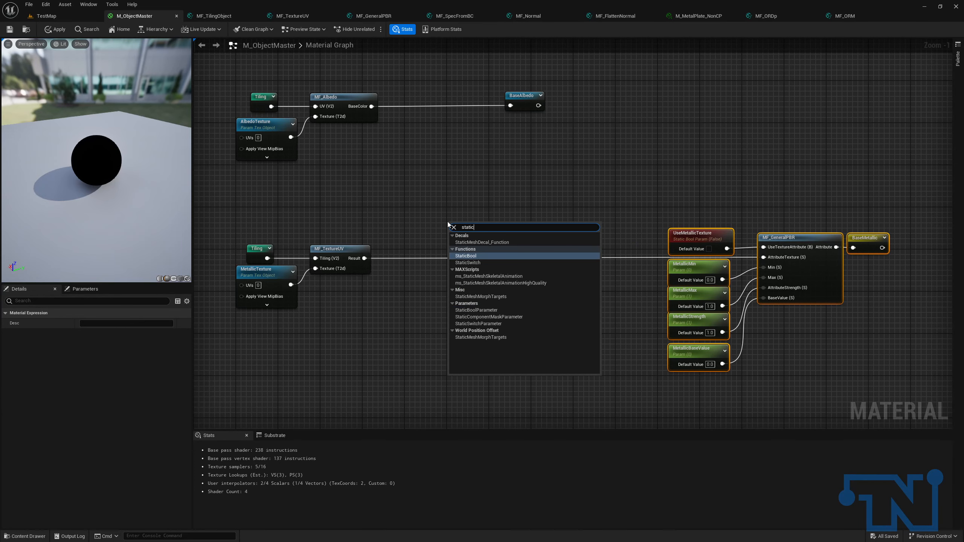
type(" switch")
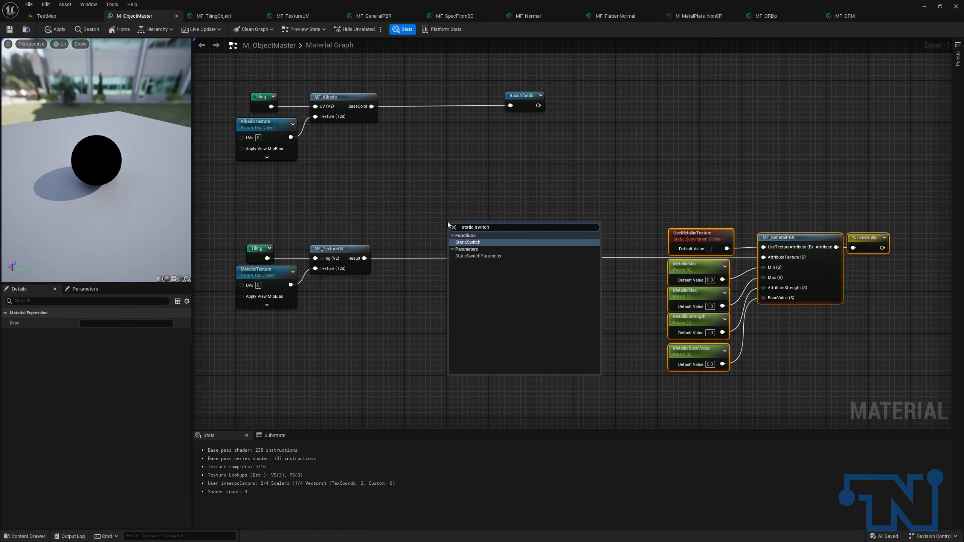
key("Down")
key("Return")
type("UseORM")
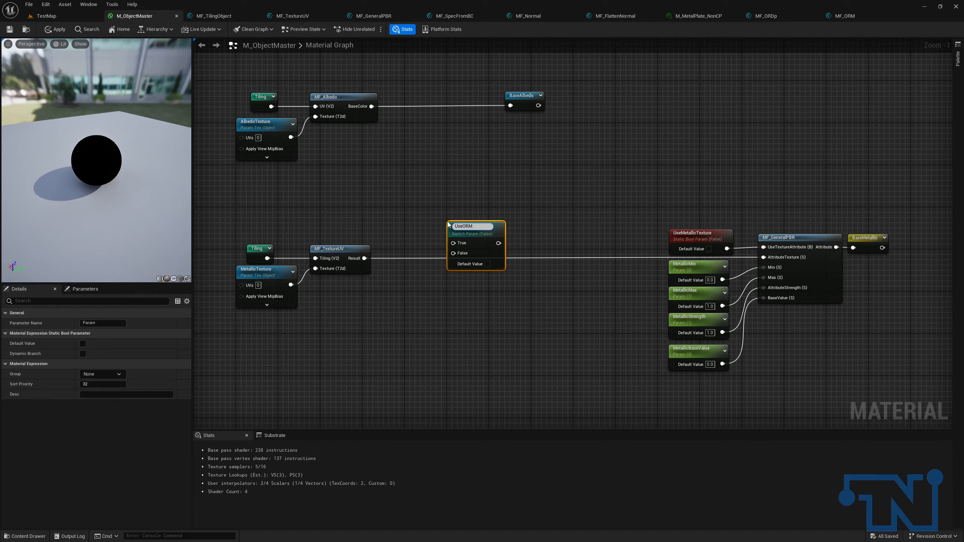
key("Return")
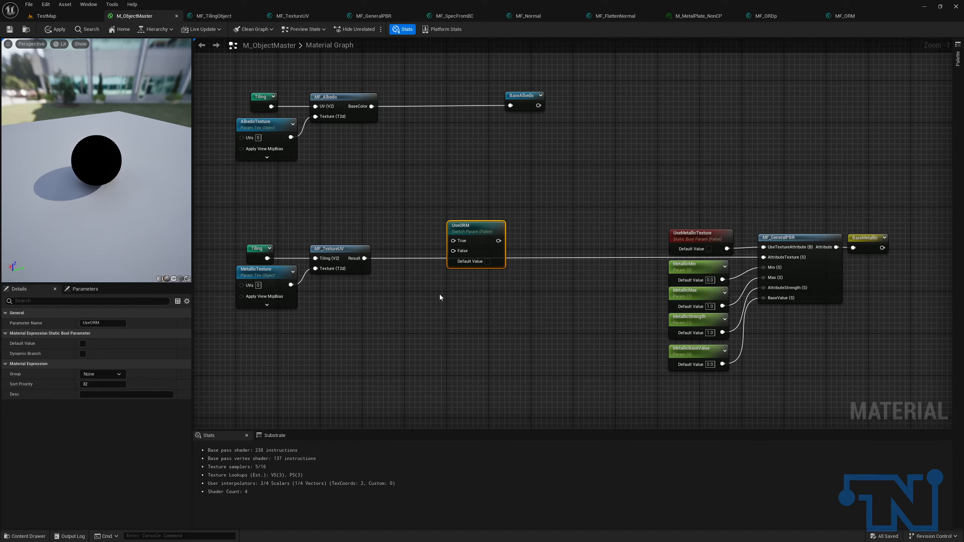
left_click(115, 374)
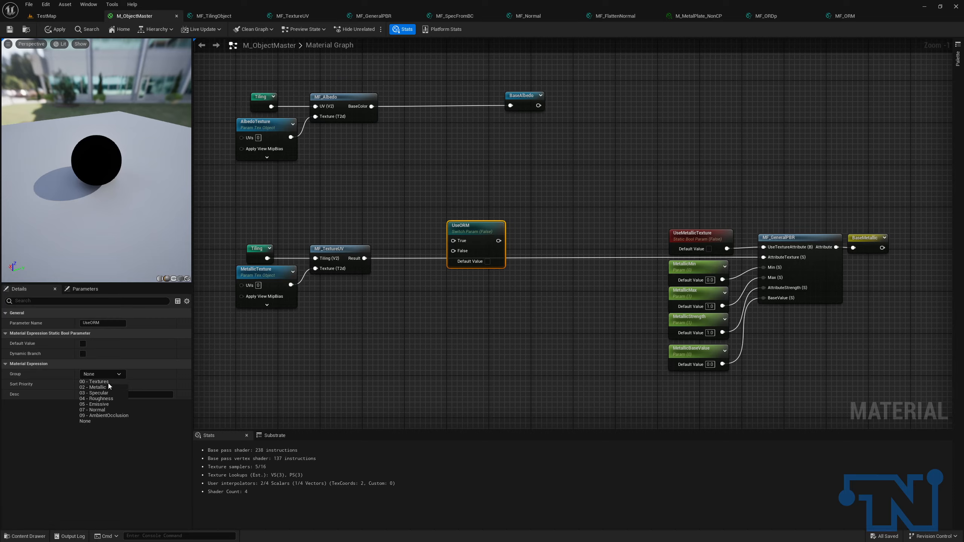
left_click(103, 374)
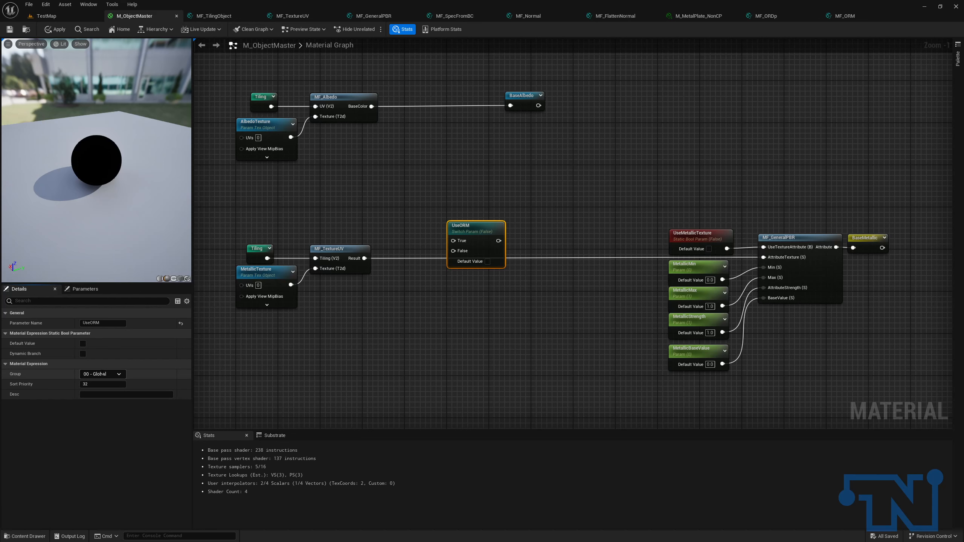
Wire the metallic MF_TextureUV result into UseORM's False input and UseORM's output into MF_GeneralPBR's AttributeTexture.
left_click_drag(365, 258, 505, 196)
left_click_drag(763, 257, 549, 273, "ctrl")
key("Escape")
left_click_drag(493, 193, 499, 246)
left_click_drag(364, 258, 763, 257)
Straighten the connections along the metallic chain from Tiling and MF_TextureUV through UseORM and MF_GeneralPBR to BaseMetallic.
left_click_drag(687, 204, 904, 264)
left_click(507, 241, "ctrl")
left_click(312, 245, "ctrl")
left_click(260, 249, "ctrl")
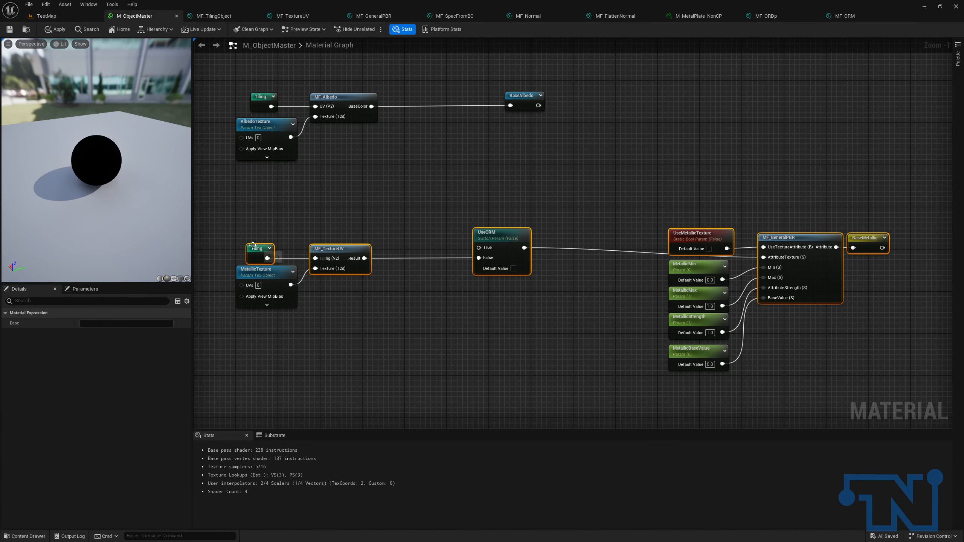
key("q")
key("q")
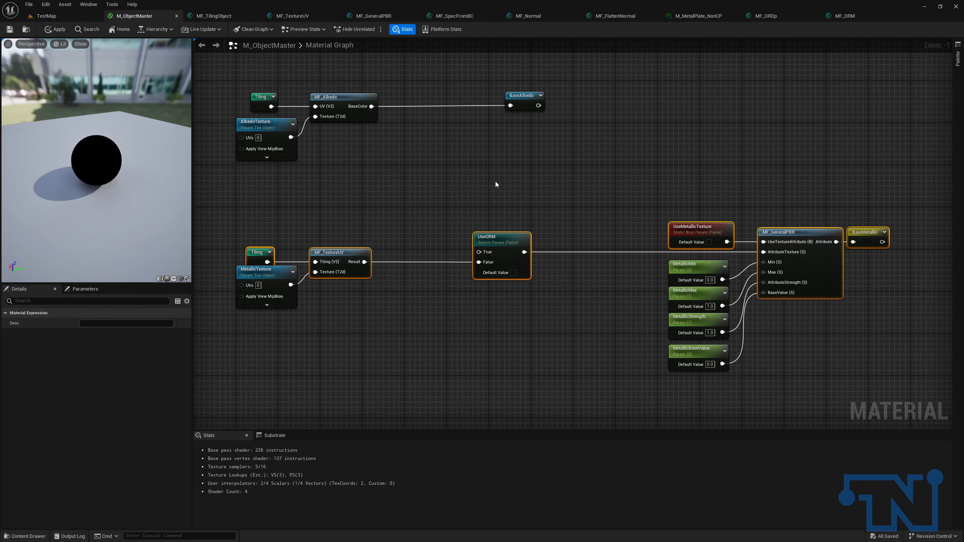
Add the ORMMetallic named reroute above the metallic chain and connect it to UseORM's True input.
left_click(452, 223)
right_click(429, 215)
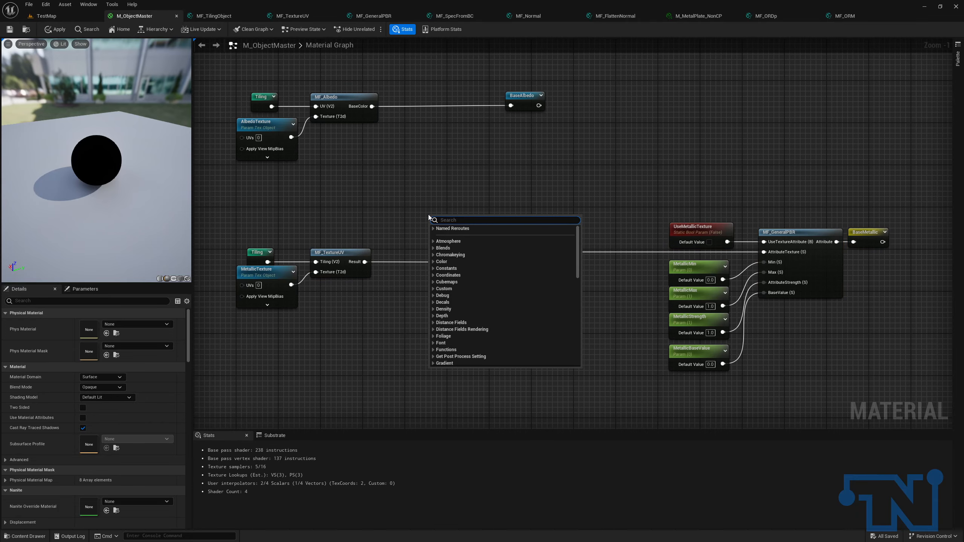
type("or")
type("metal")
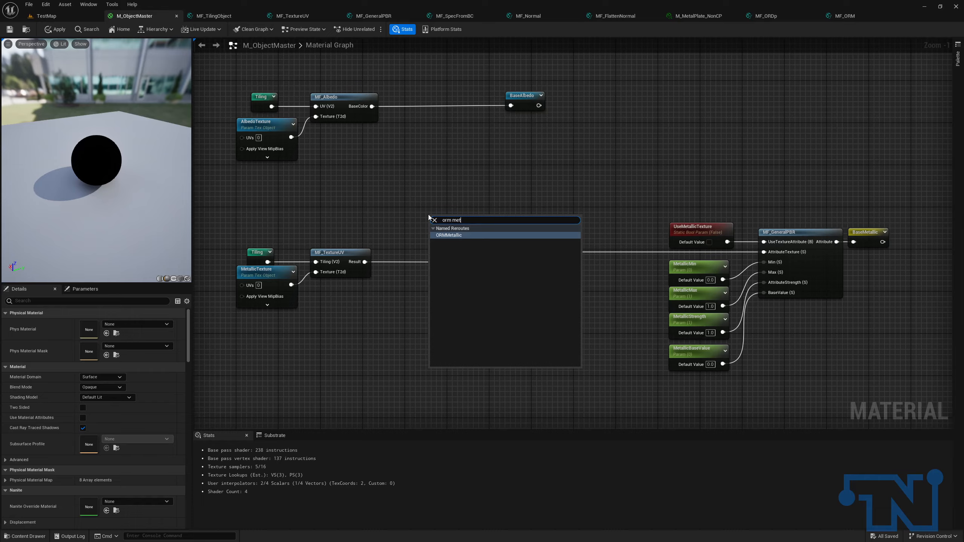
key("Return")
left_click_drag(463, 227, 480, 252)
left_click_drag(429, 228, 431, 232)
Shift the metallic parameters, MF_GeneralPBR and BaseMetallic back left, closer to the UseORM switch.
scroll(433, 214, "down", 1)
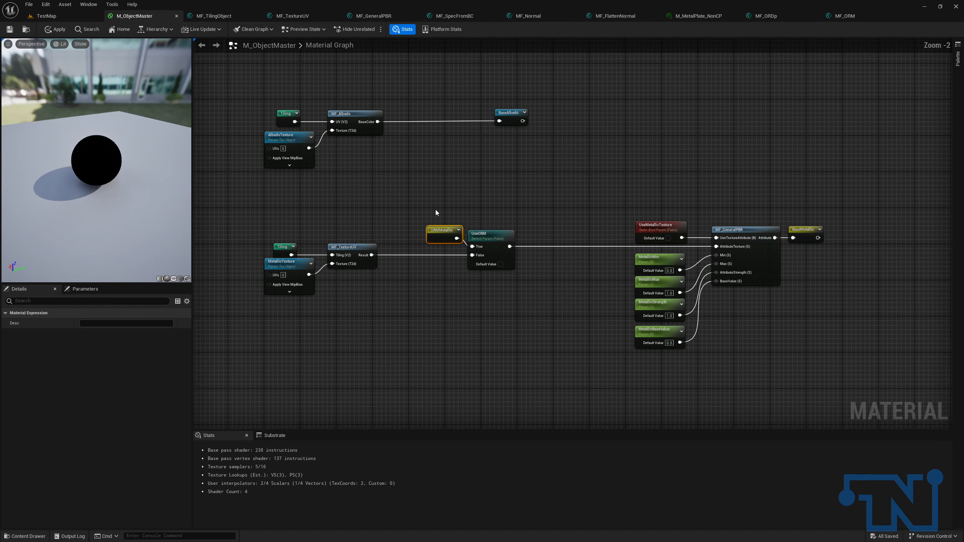
left_click_drag(571, 177, 819, 344)
left_click_drag(604, 212, 832, 367)
key("Left")
key("Left")
key("Left")
key("Left")
key("Left")
key("Left")
key("Left")
key("Left")
key("Left")
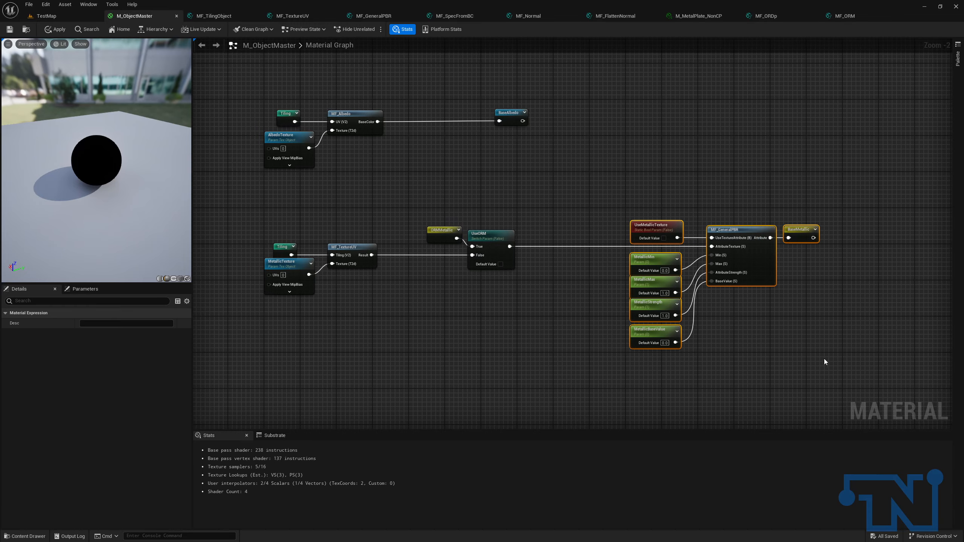
Enclose all metallic nodes, from Tiling and MetallicTexture to BaseMetallic, in a comment box titled "02 - Metallic".
left_click_drag(250, 194, 827, 371)
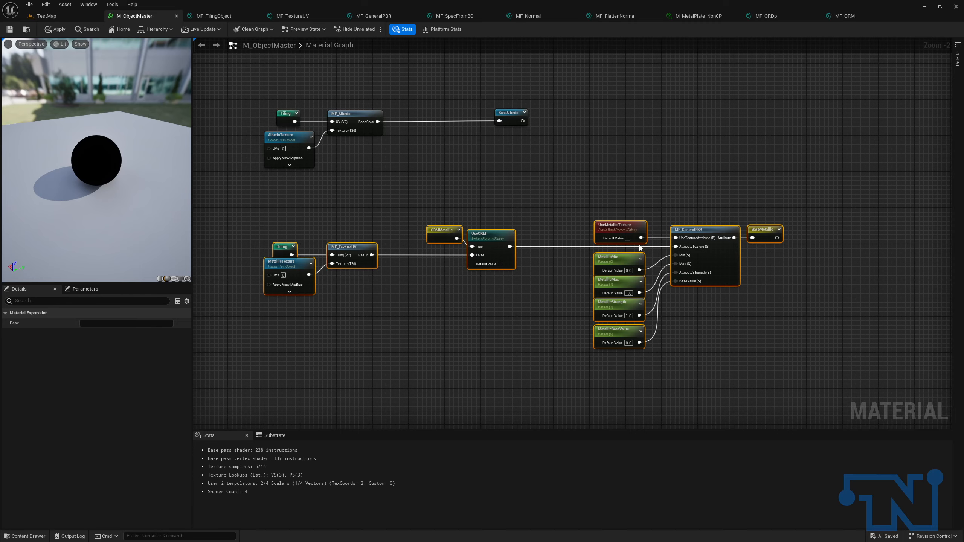
left_click_drag(674, 247, 510, 246)
left_click_drag(860, 367, 859, 367)
key("c")
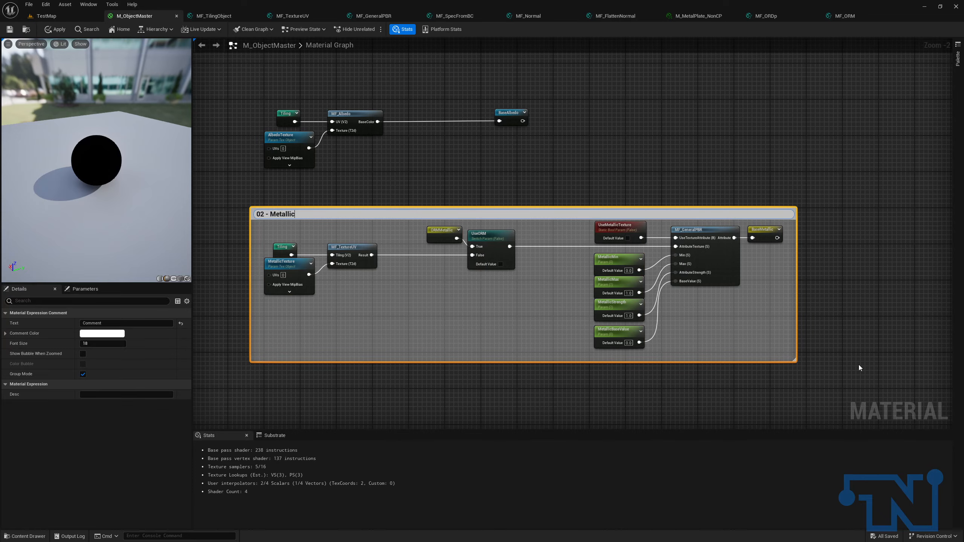
key("Return")
Move the 03 - Specular comment box up, closer beneath the 02 - Metallic box.
right_click_drag(717, 368, 751, 124)
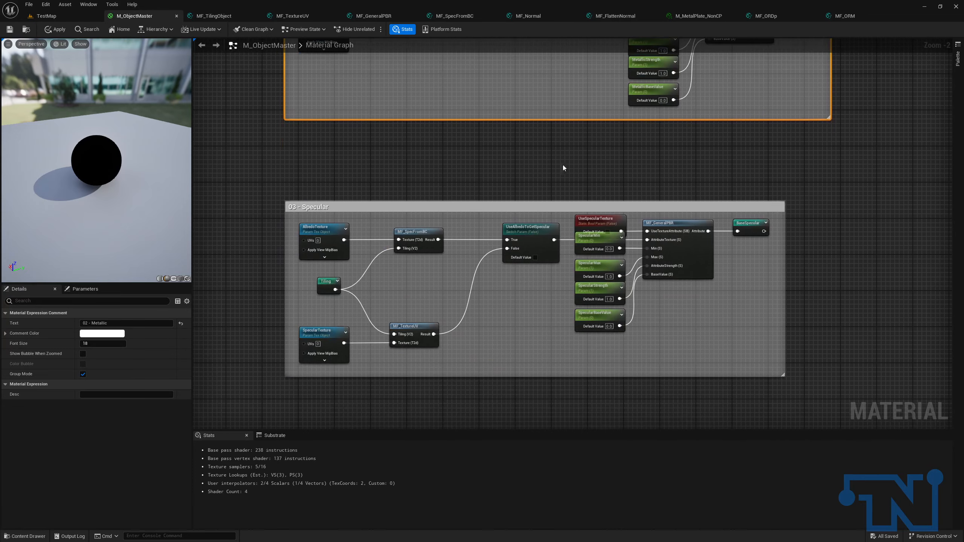
right_click_drag(491, 183, 516, 261)
left_click(397, 291)
left_click_drag(397, 284, 400, 222)
Move the whole group of roughness nodes, from Tiling and RoughnessTexture to BaseRoughness, up and left beneath the Specular box.
right_click_drag(400, 222, 391, 61)
right_click_drag(462, 365, 439, 232)
left_click_drag(303, 205, 880, 397)
left_click_drag(447, 264, 370, 196)
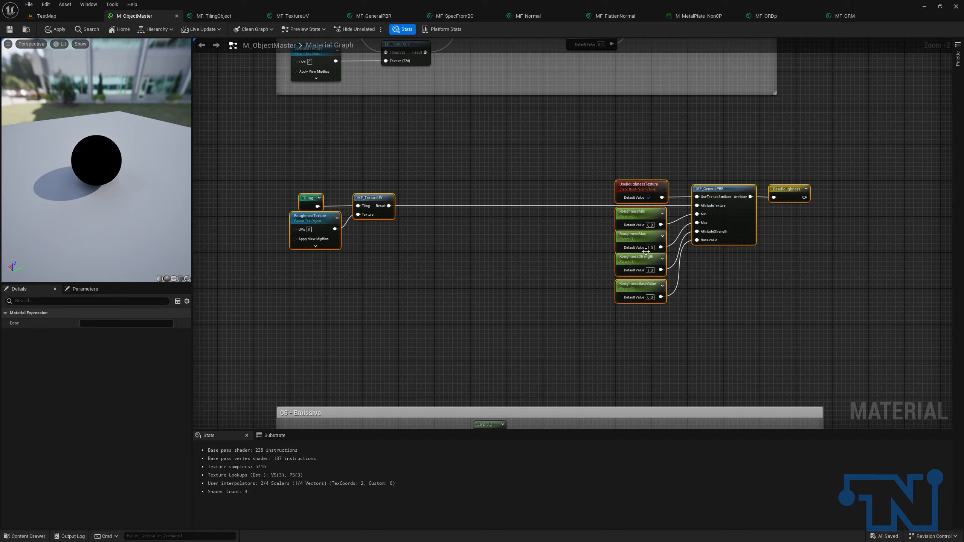
Disconnect the roughness MF_TextureUV from MF_GeneralPBR and paste a copy of UseORM there, wired into AttributeTexture.
left_click(662, 205, "alt")
left_click(458, 169)
right_click_drag(475, 165, 487, 373)
right_click_drag(527, 83, 558, 245)
left_click_drag(558, 244, 547, 122)
right_click_drag(588, 421, 575, 240)
right_click_drag(539, 46, 563, 11)
left_click(553, 95)
key("ctrl+c")
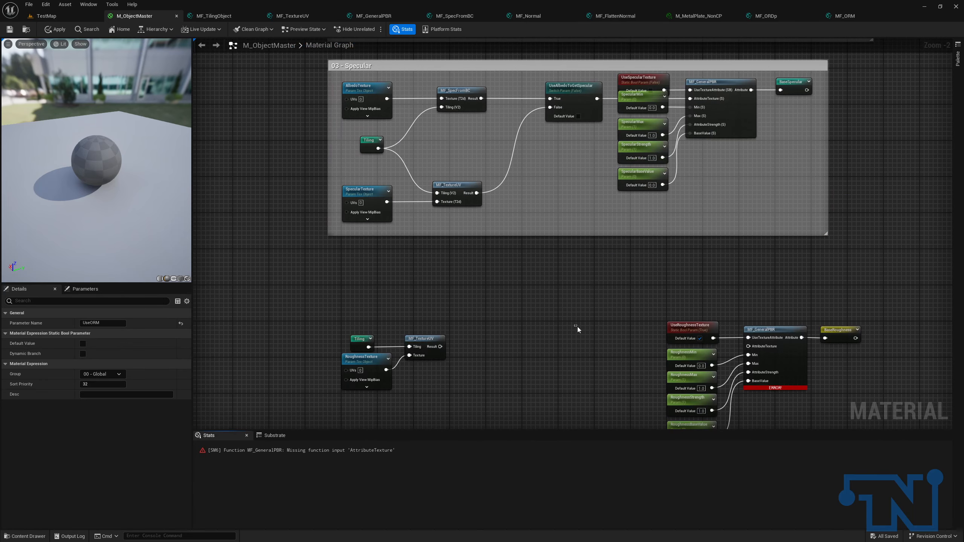
left_click(575, 325)
key("ctrl+v")
scroll(590, 338, "up", 2)
mouse_move(629, 345)
left_mouse_down()
mouse_move(847, 356)
mouse_move(619, 340)
left_mouse_up()
Move UseORM, the roughness parameters, MF_GeneralPBR and BaseRoughness to the right, away from the roughness MF_TextureUV.
right_click_drag(618, 341, 542, 249)
left_click_drag(474, 222, 871, 377)
key("Right")
key("Right")
key("Right")
key("Right")
key("Right")
key("Right")
key("Right")
key("Right")
key("Right")
key("Right")
key("Right")
key("Right")
key("Right")
key("Right")
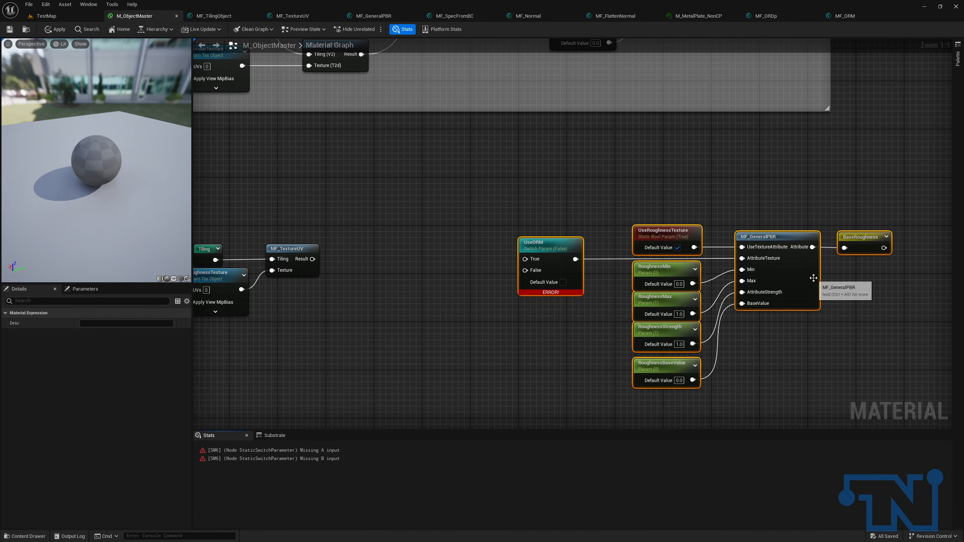
key("Right")
key("Right")
key("Right")
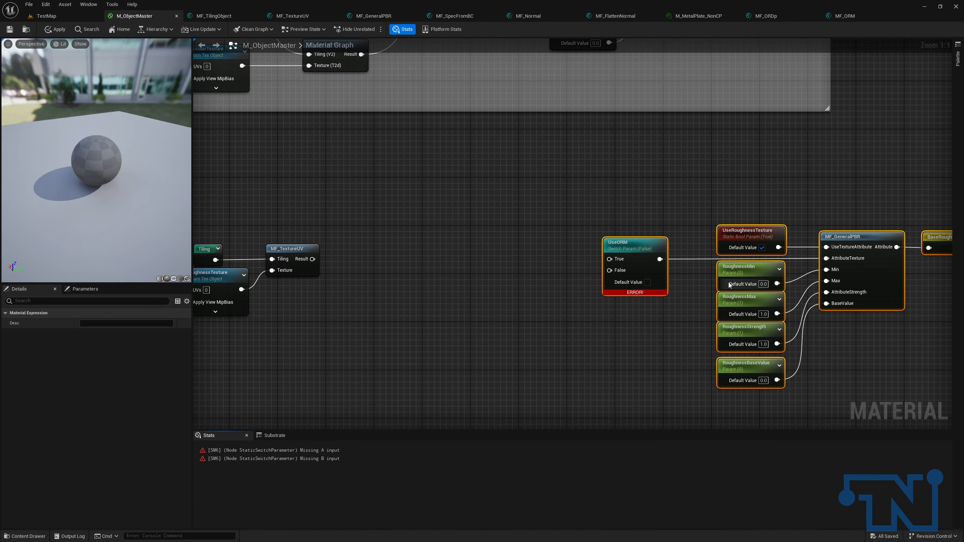
Connect an ORMRoughness named reroute to the roughness UseORM's True input and place it above and left of the switch.
left_click_drag(607, 260, 487, 277)
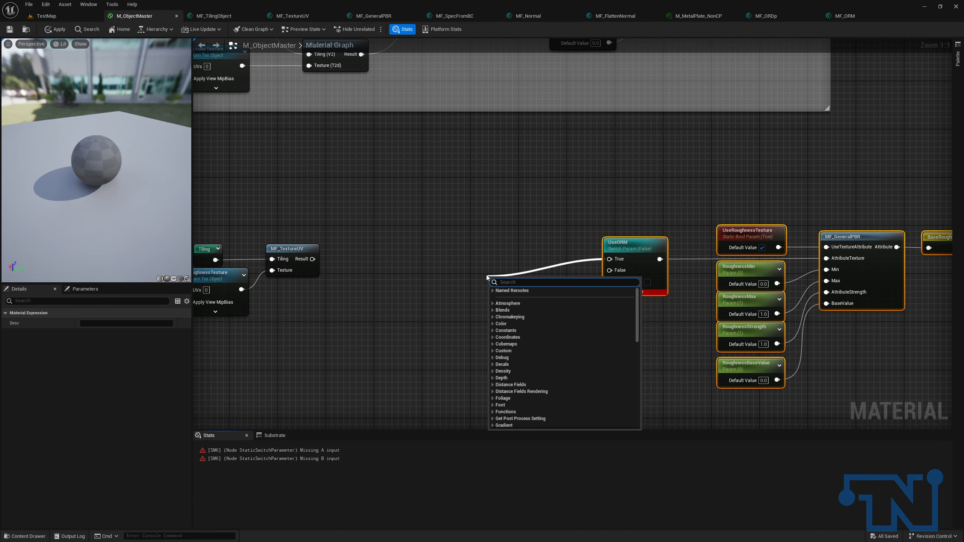
type("orm arou")
key("BackSpace")
key("BackSpace")
key("BackSpace")
key("BackSpace")
type("Ro")
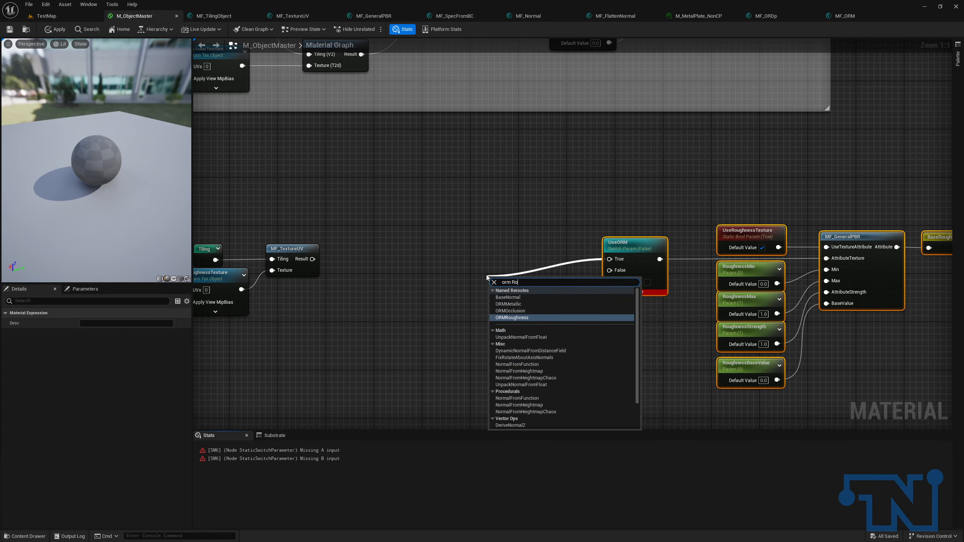
key("Return")
left_click_drag(503, 284, 540, 229)
right_click_drag(502, 263, 568, 216)
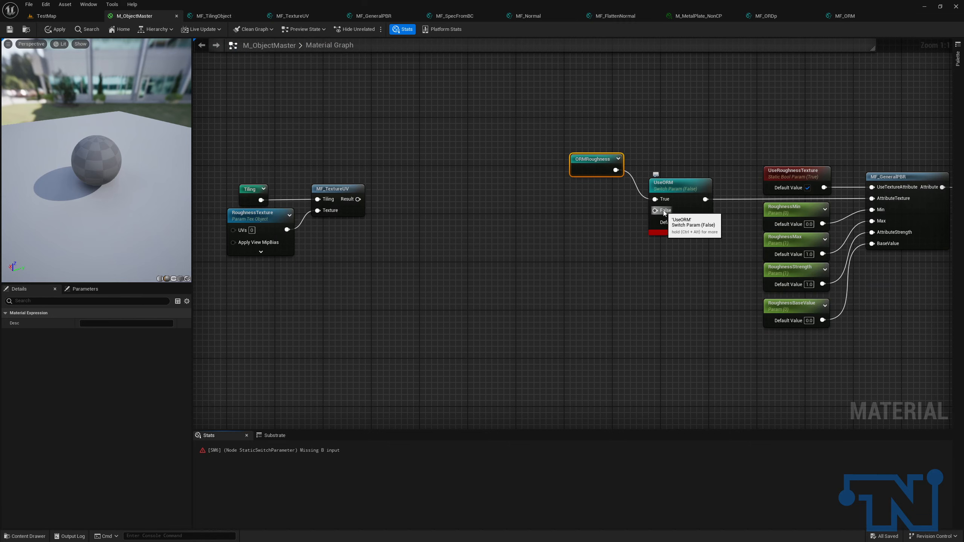
left_click_drag(664, 212, 546, 222)
type("or")
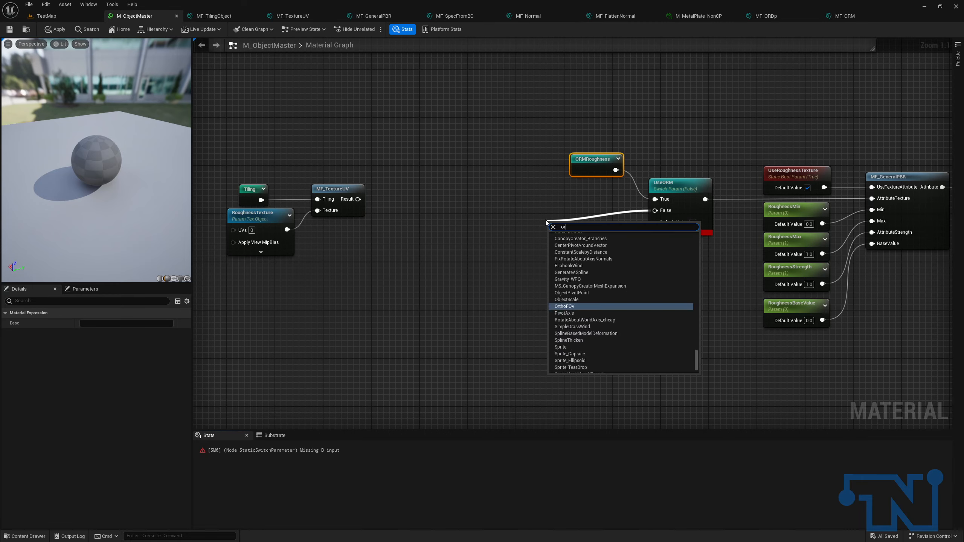
type("dp")
left_click(479, 207)
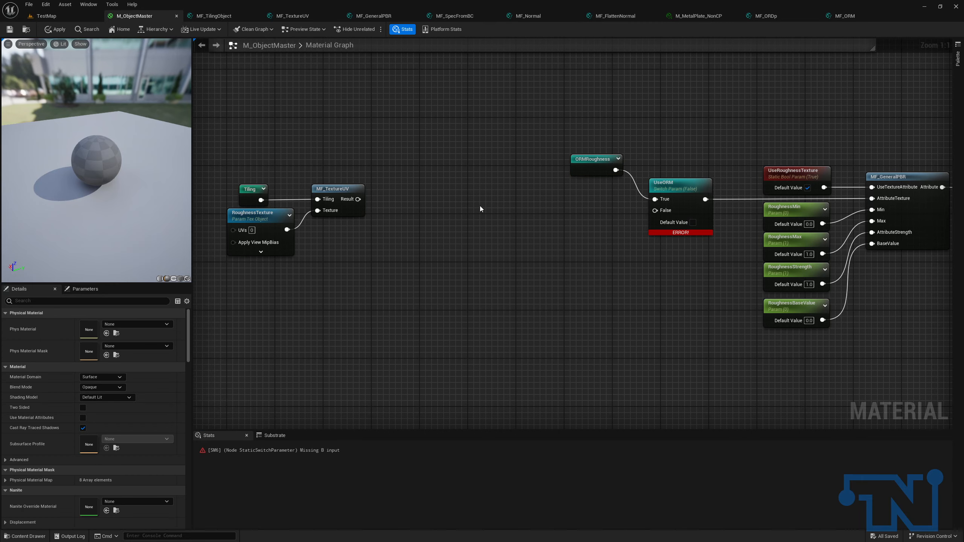
Add a static switch parameter named UseORDP between the roughness MF_TextureUV and UseORM.
right_click(480, 206)
type("use or")
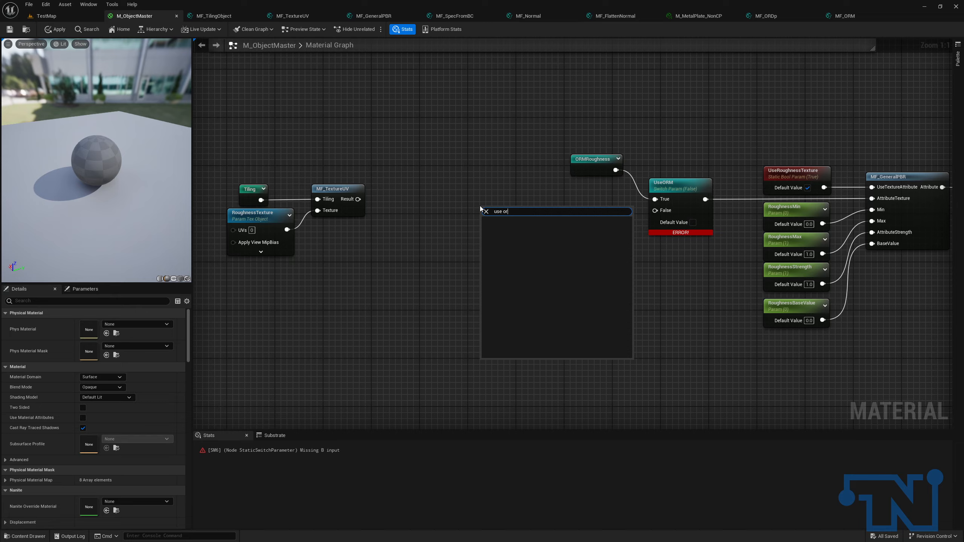
key("BackSpace")
key("BackSpace")
key("BackSpace")
key("BackSpace")
key("BackSpace")
key("BackSpace")
type("static swit")
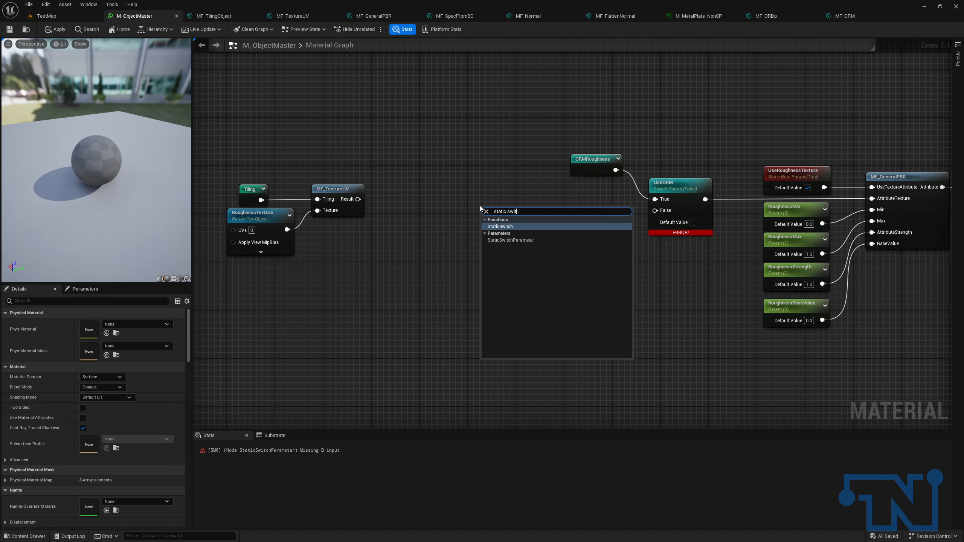
key("Down")
key("Down")
key("Return")
type("UseO")
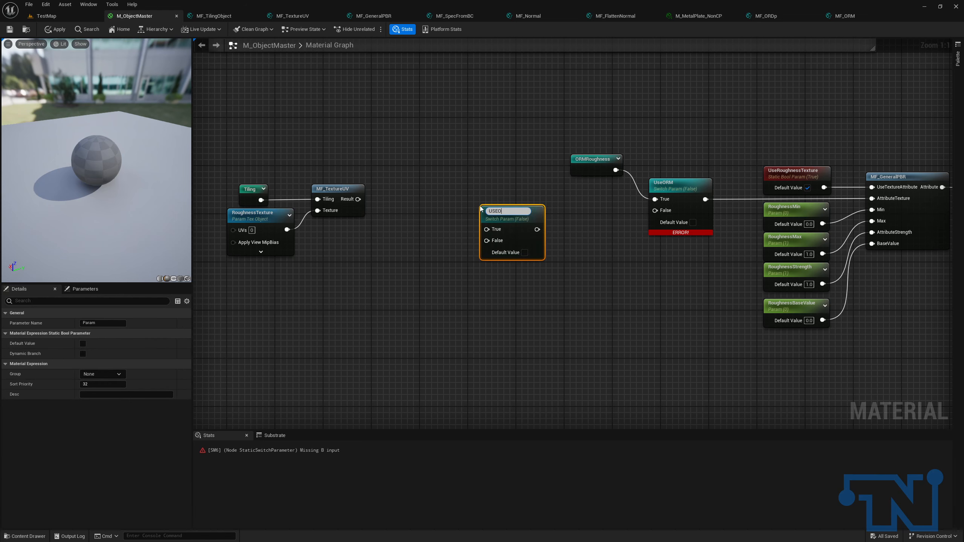
type("RDP")
key("Return")
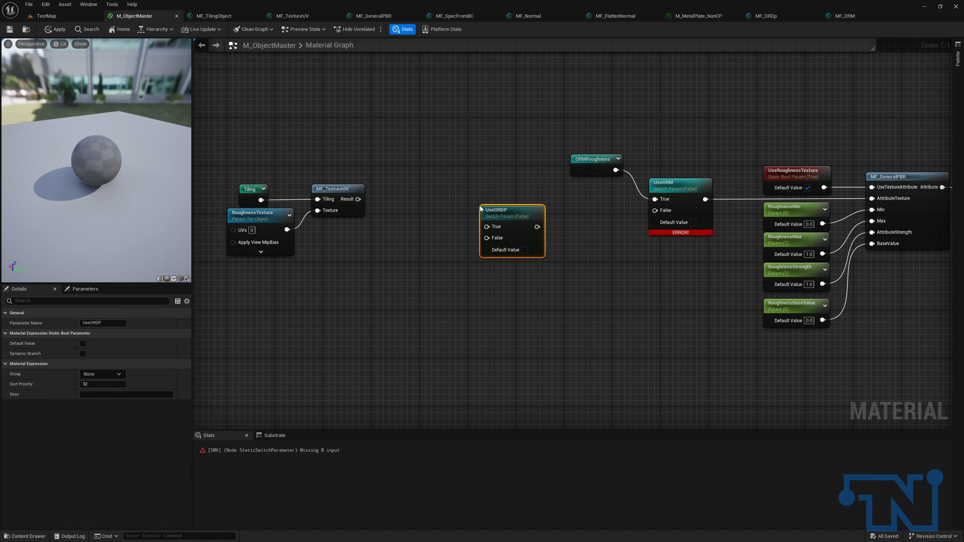
Rename the new switch parameter as UseORDp and connect its output to the roughness UseORM's False input.
left_click(497, 211)
key("Right")
key("BackSpace")
key("Return")
key("Right")
type("p")
key("Return")
left_click_drag(538, 227, 655, 211)
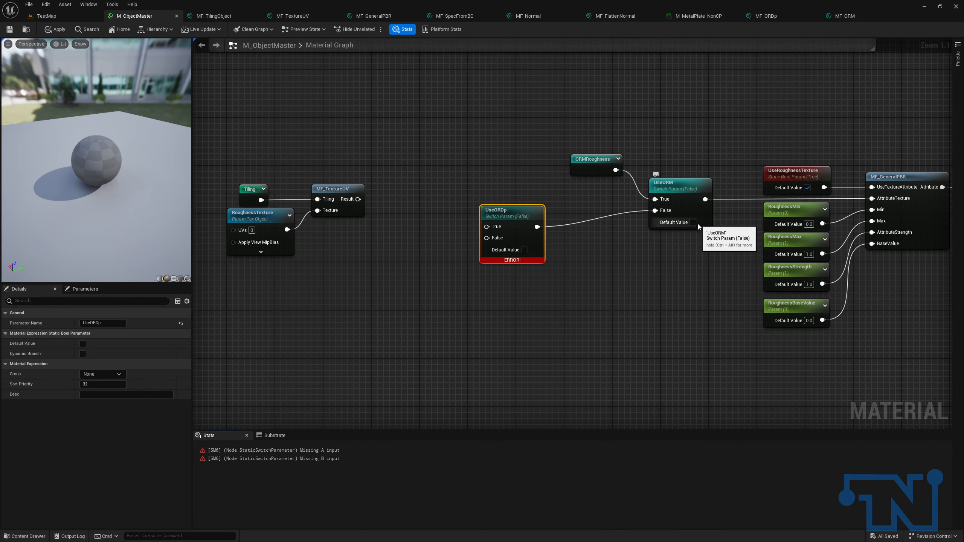
Enable the default value of the roughness section's UseORM switch.
left_click_drag(658, 135, 702, 251)
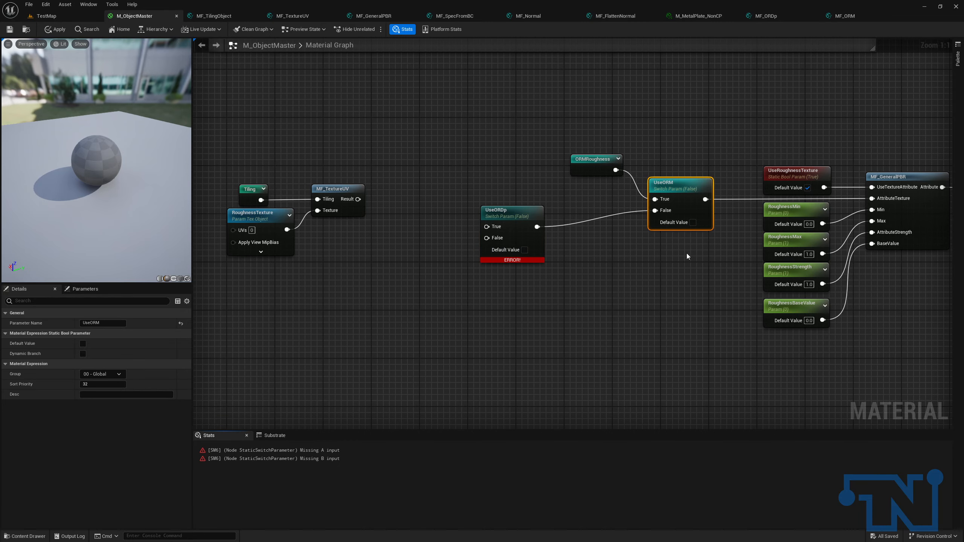
left_click(693, 223)
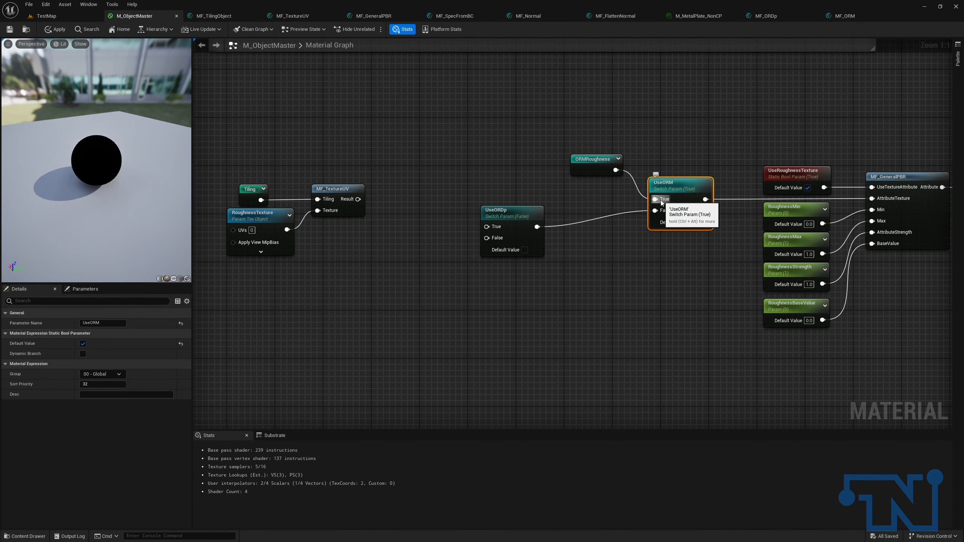
Turn off the default value of the UseORM switch and line up the UseORDp switch with its False input.
left_click(693, 223)
left_click(693, 222)
left_click(525, 250)
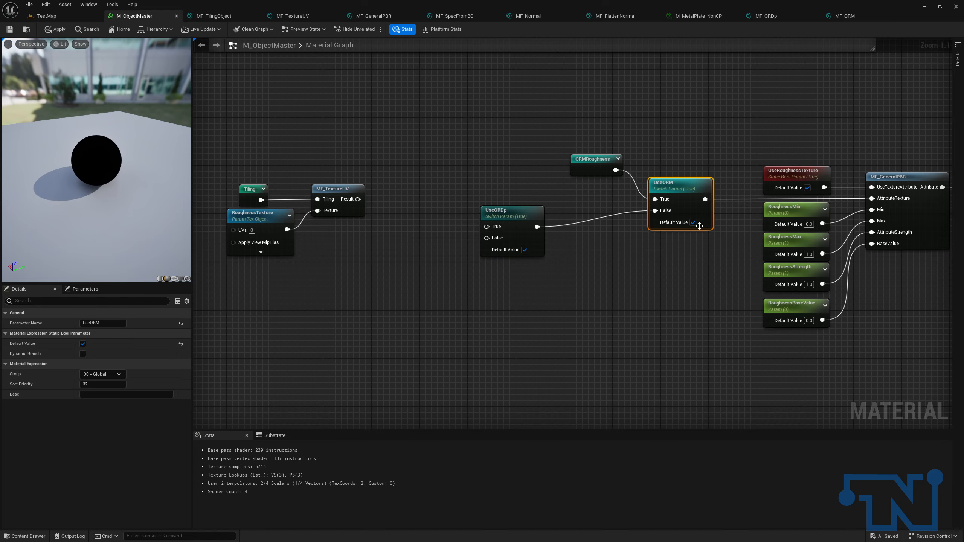
left_click(693, 222)
left_click(525, 251)
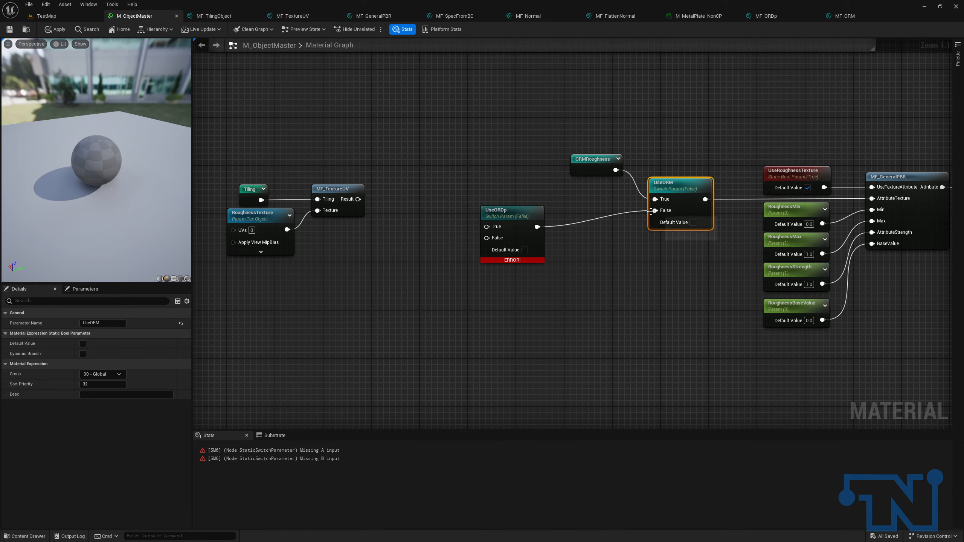
left_click_drag(513, 214, 518, 197)
left_click(693, 223)
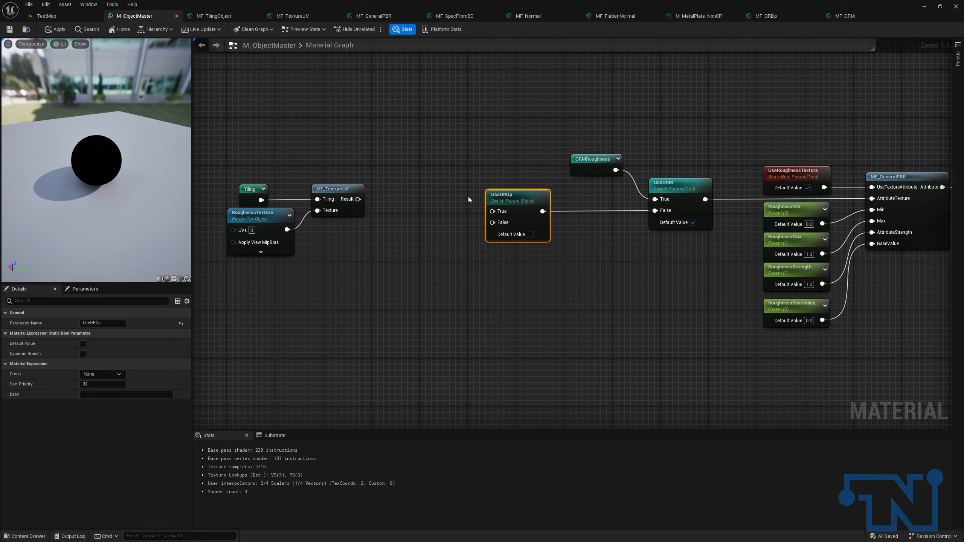
left_click(693, 223)
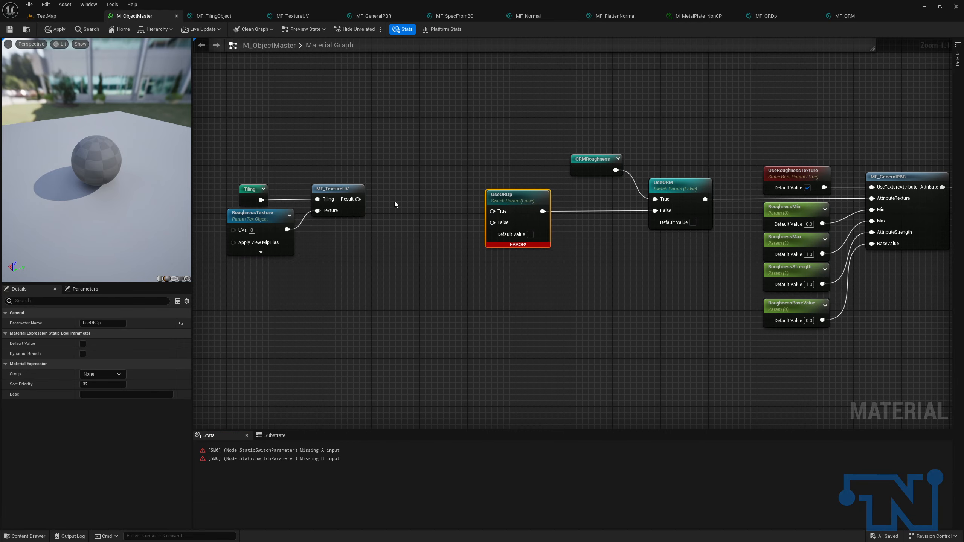
Connect the roughness MF_TextureUV result to the False input of UseORDp and lower the texture nodes to straighten the wire.
left_click_drag(358, 199, 504, 223)
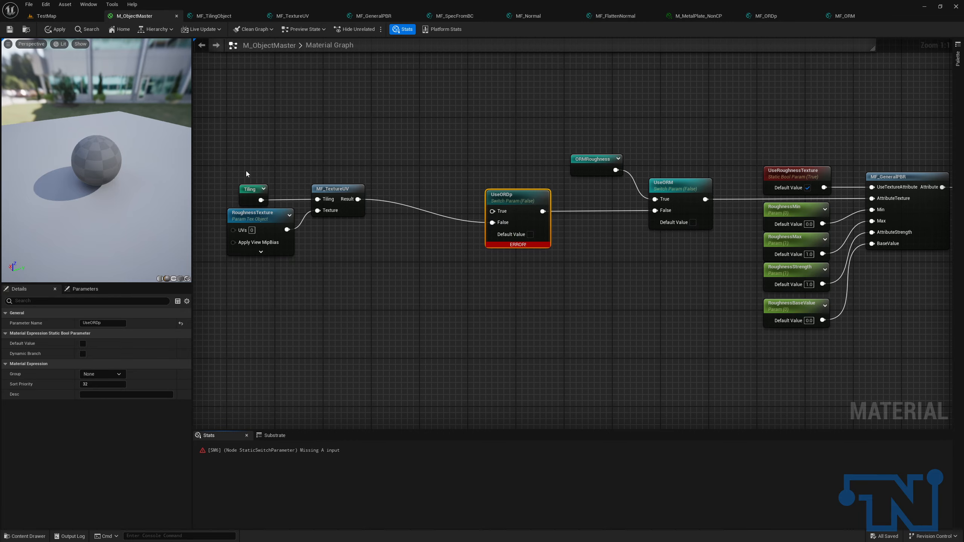
left_click_drag(246, 174, 300, 259)
left_click(347, 198, "ctrl")
left_click_drag(347, 198, 353, 222)
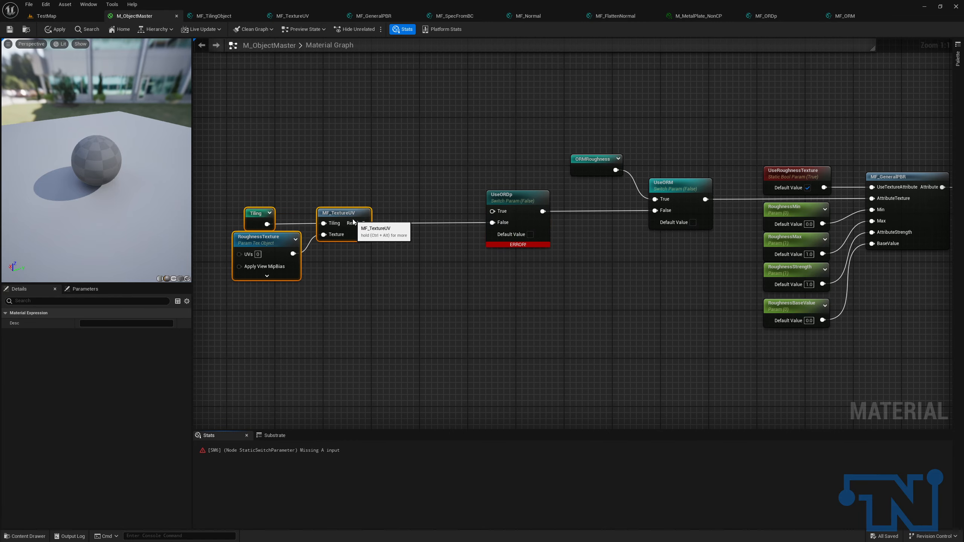
Add the ORDpRoughness named reroute and connect it to the True input of UseORDp.
right_click(411, 186)
type("ordp")
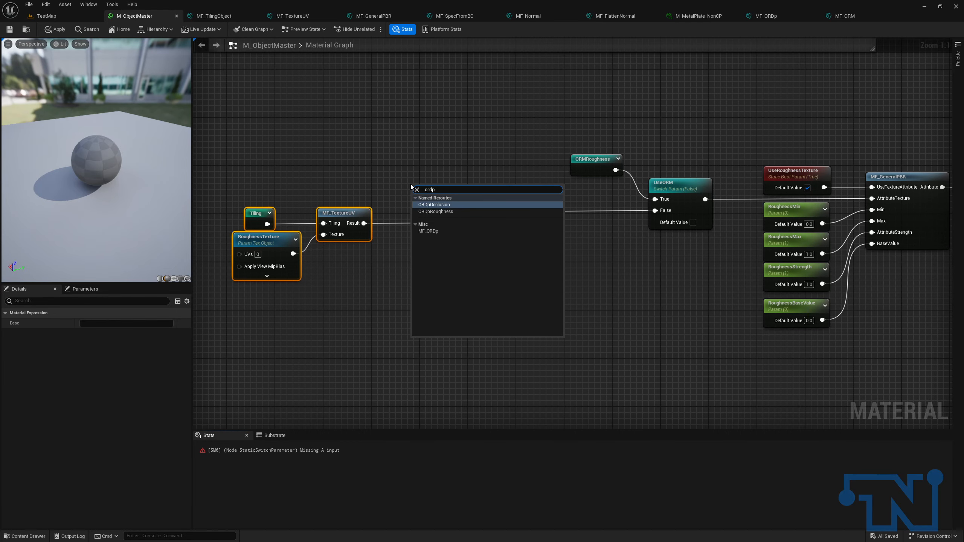
key("Down")
key("Return")
left_click_drag(459, 204, 492, 212)
Enclose all the roughness nodes in a comment titled "04 - Roughness".
scroll(492, 210, "down", 3)
left_click_drag(342, 152, 884, 306)
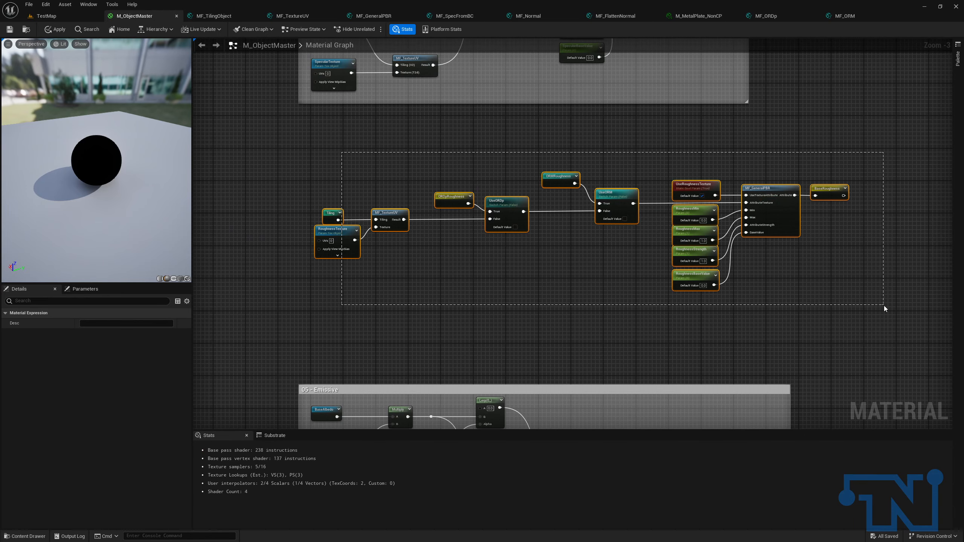
key("c")
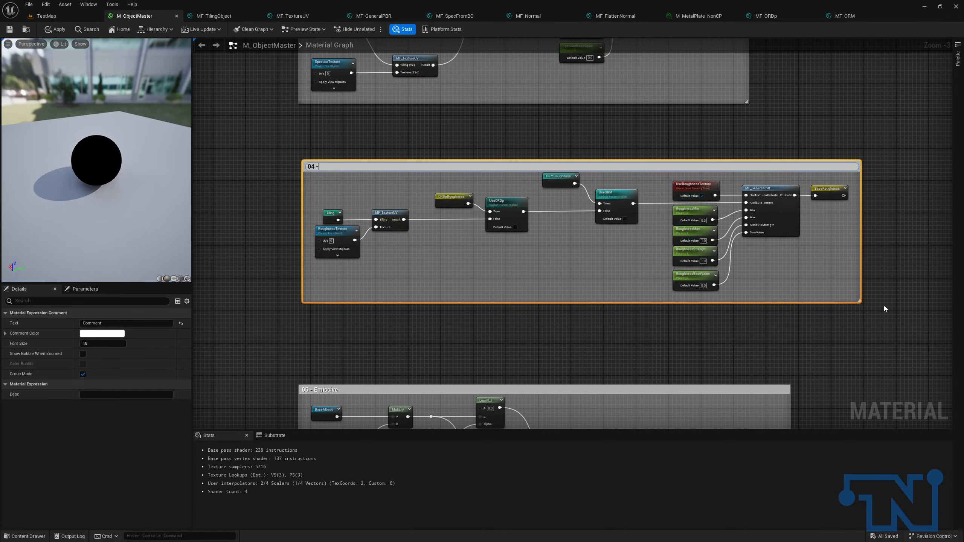
type("04 - Roughness")
key("Return")
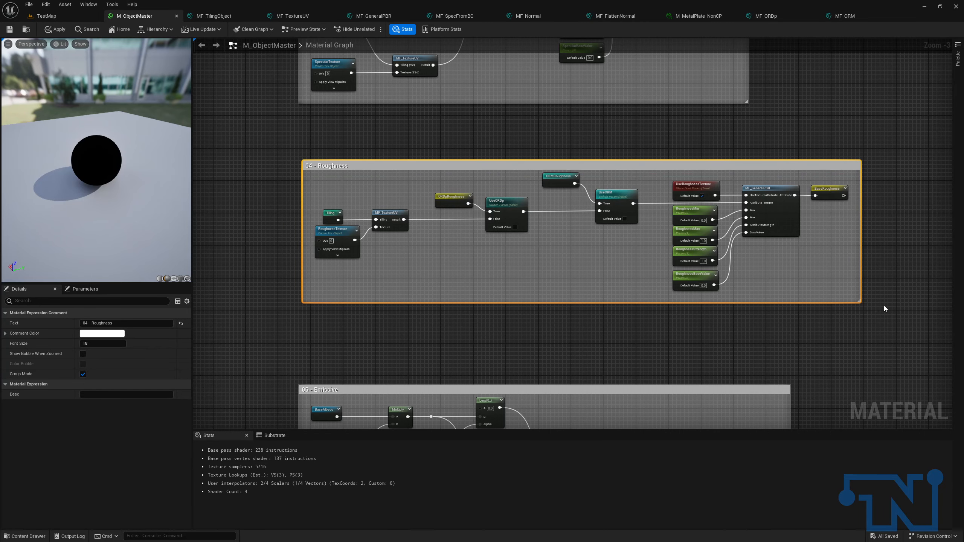
Move the Roughness, Emissive and Normal comment groups up so they stack closely beneath the 03 - Specular group.
scroll(397, 164, "up", 2)
left_click_drag(385, 145, 373, 84)
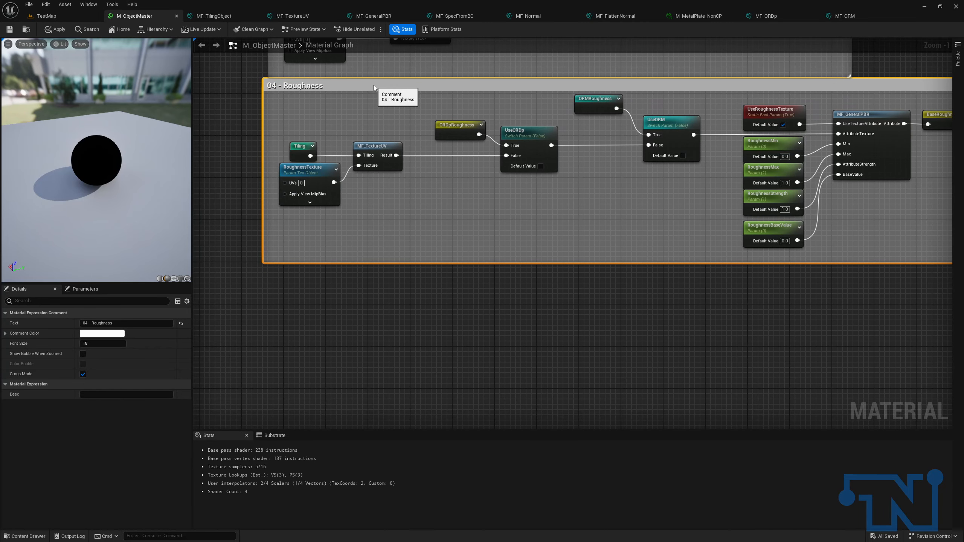
scroll(386, 148, "down", 4)
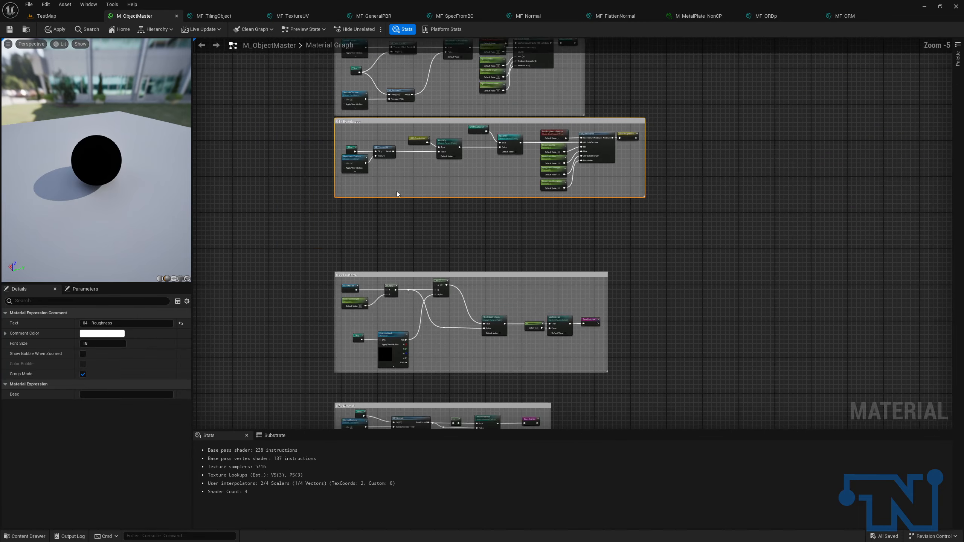
scroll(459, 206, "up", 4)
scroll(355, 217, "down", 3)
left_click_drag(363, 209, 365, 110)
left_click(365, 110)
right_click_drag(351, 199, 356, 193)
scroll(349, 253, "up", 2)
left_click_drag(332, 297, 333, 105)
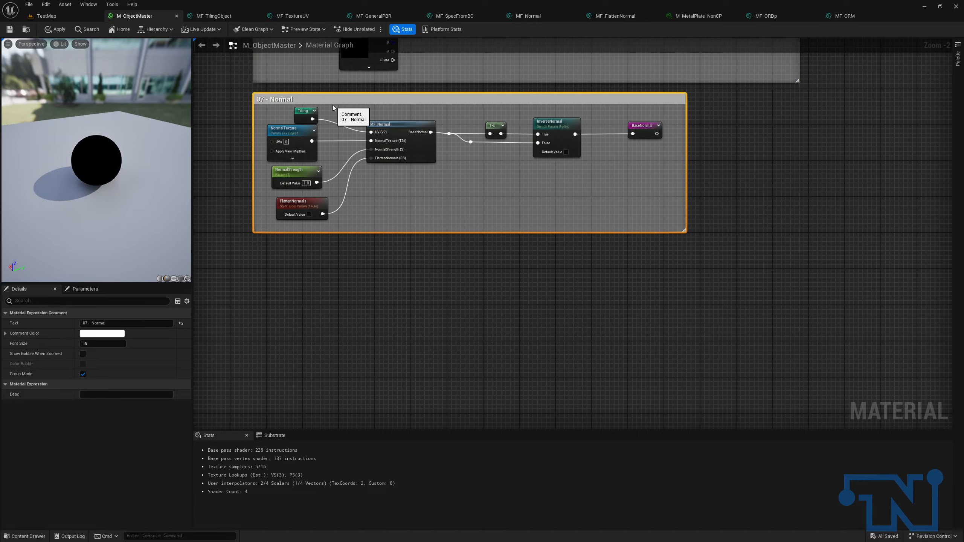
scroll(341, 145, "down", 6)
scroll(342, 242, "up", 4)
right_click_drag(342, 242, 371, 294)
left_click_drag(283, 263, 685, 385)
scroll(566, 359, "up", 3)
right_click_drag(373, 262, 486, 360)
scroll(486, 361, "down", 7)
right_click_drag(457, 134, 448, 296)
scroll(447, 296, "up", 6)
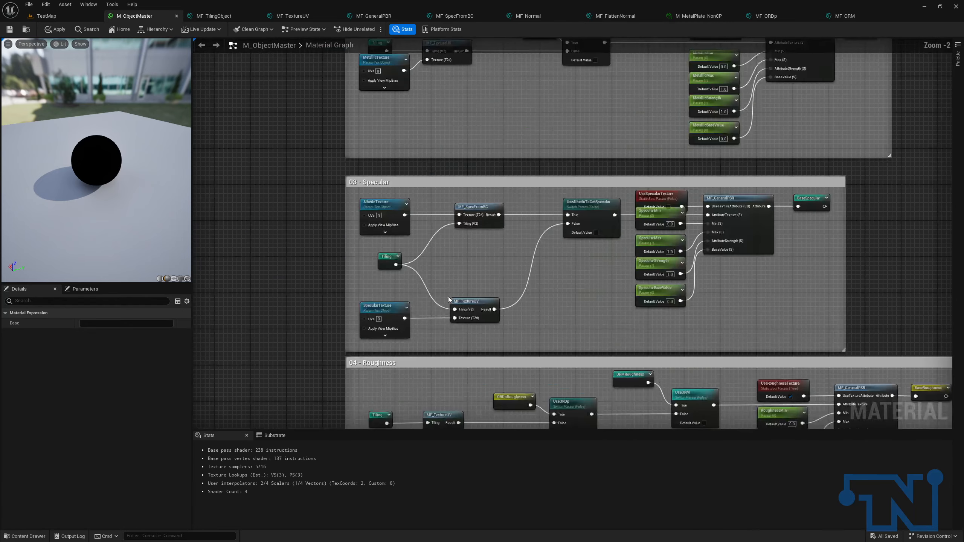
right_click_drag(549, 418, 529, 267)
scroll(529, 267, "up", 2)
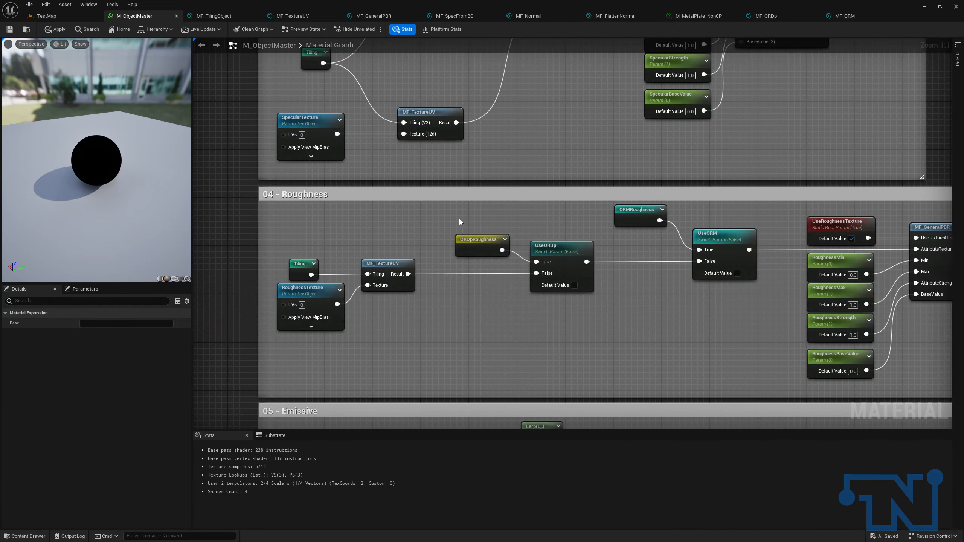
left_click_drag(585, 306, 747, 251)
scroll(709, 298, "down", 3)
right_click_drag(709, 298, 590, 98)
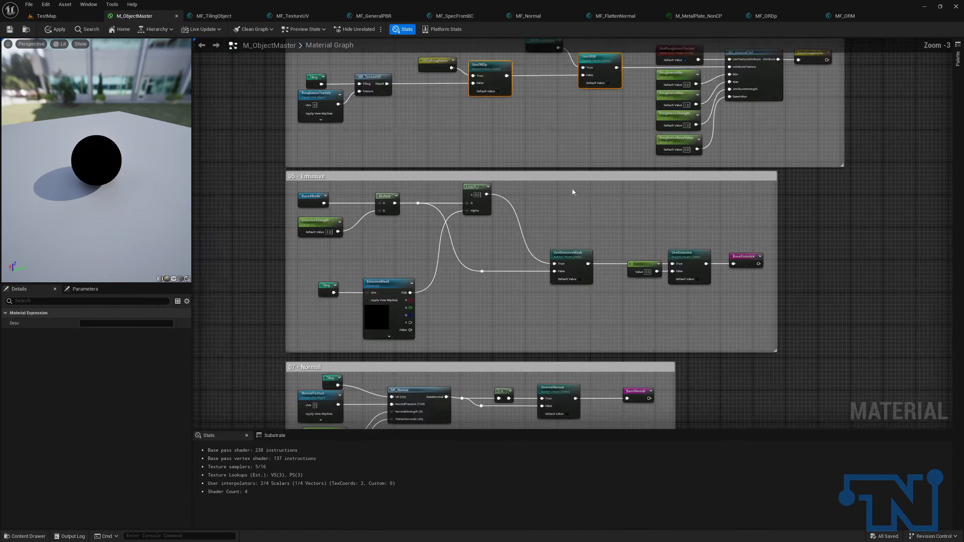
right_click_drag(558, 417, 584, 194)
right_click_drag(524, 380, 511, 236)
left_click(510, 249)
key("ctrl+v")
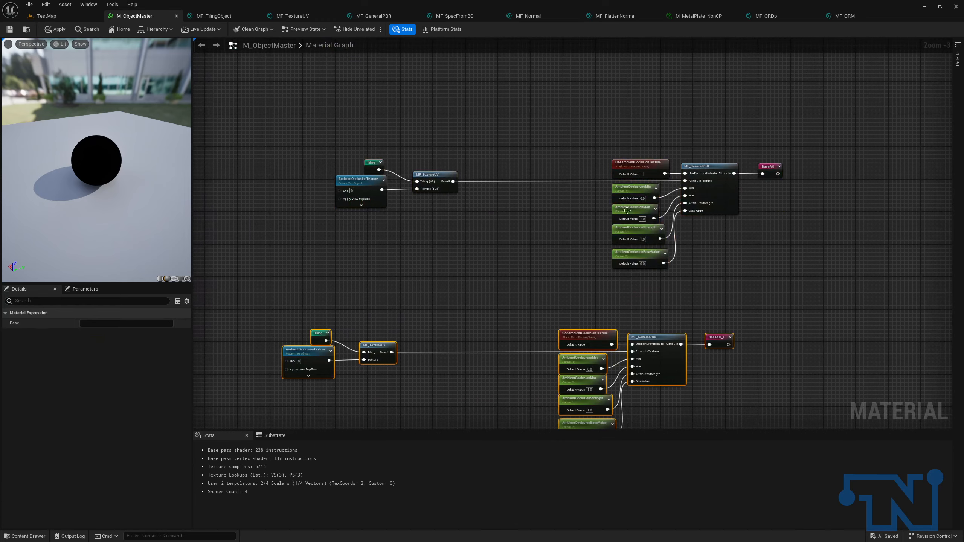
key("ctrl+z")
Copy the UseORDp and UseORM switches from the 04 - Roughness group and paste them above the ambient occlusion nodes.
right_click_drag(574, 211, 593, 418)
right_click_drag(564, 112, 530, 336)
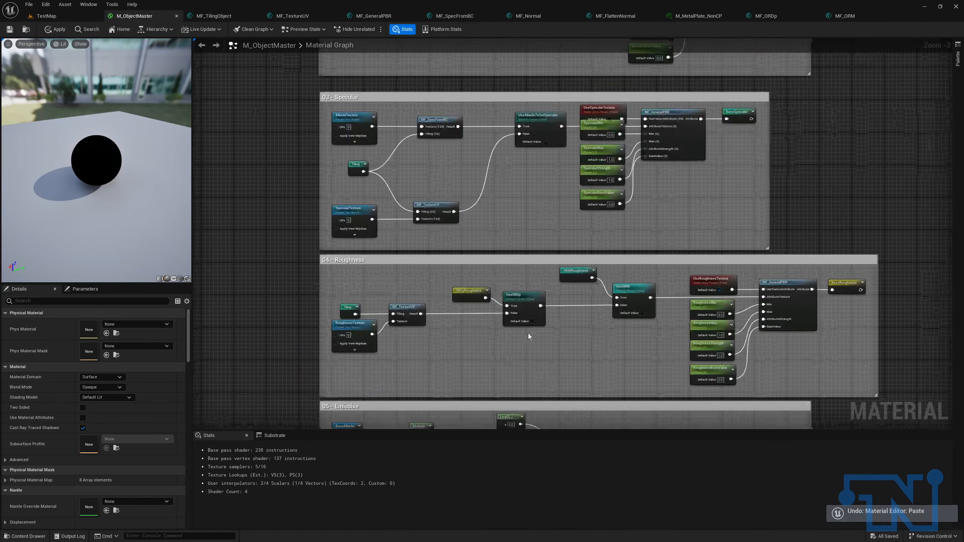
left_click_drag(519, 345, 630, 306)
key("ctrl+c")
right_click_drag(595, 343, 614, 53)
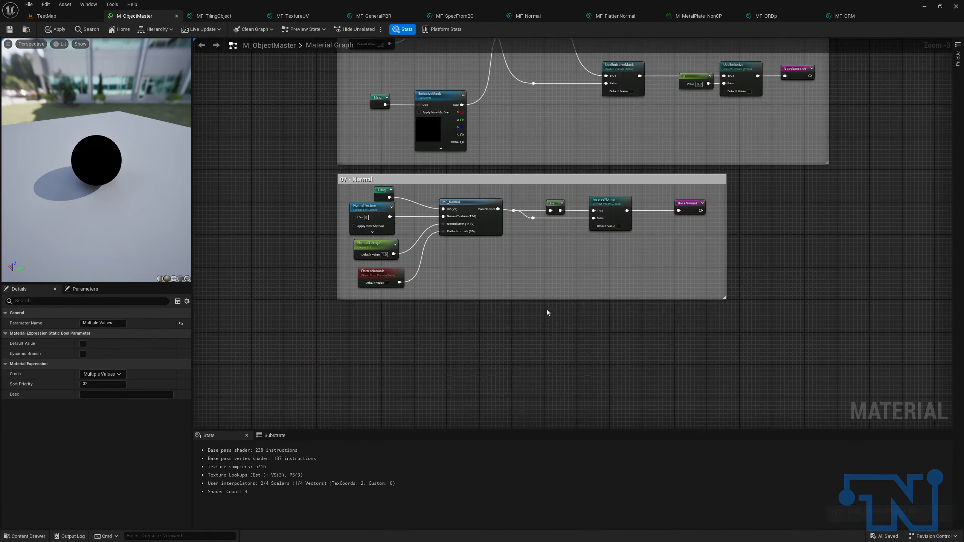
right_click_drag(546, 308, 522, 121)
right_click_drag(521, 247, 525, 172)
left_click(497, 220)
key("ctrl+v")
scroll(569, 250, "up", 2)
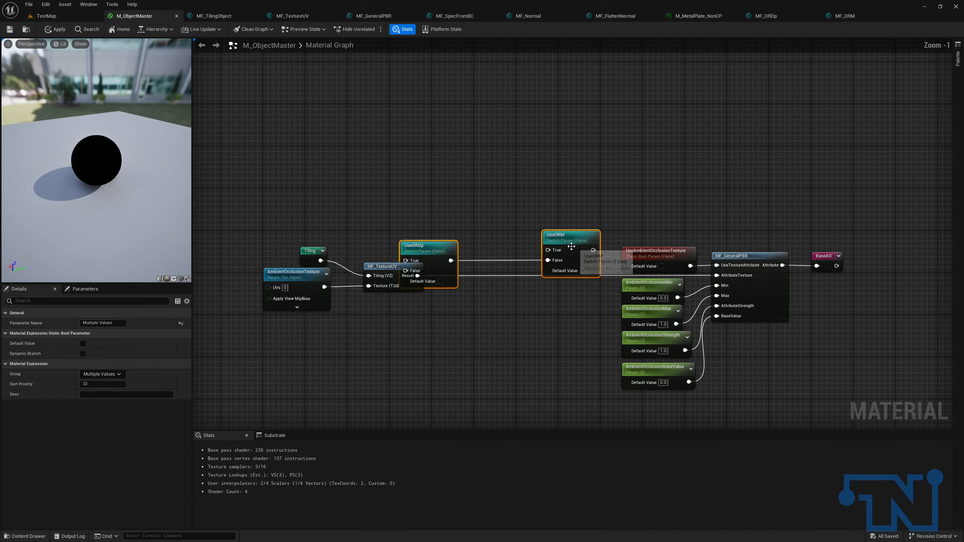
left_click_drag(569, 249, 588, 202)
Shift the ambient occlusion parameters, MF_GeneralPBR and BaseAO to the right to make room for the switches.
left_click_drag(645, 219, 889, 401)
key("Right")
key("Right")
key("Right")
key("Right")
key("Right")
key("Right")
key("Right")
key("Right")
key("Right")
key("Right")
key("Right")
key("Right")
key("Right")
key("Right")
key("Right")
key("Right")
key("Right")
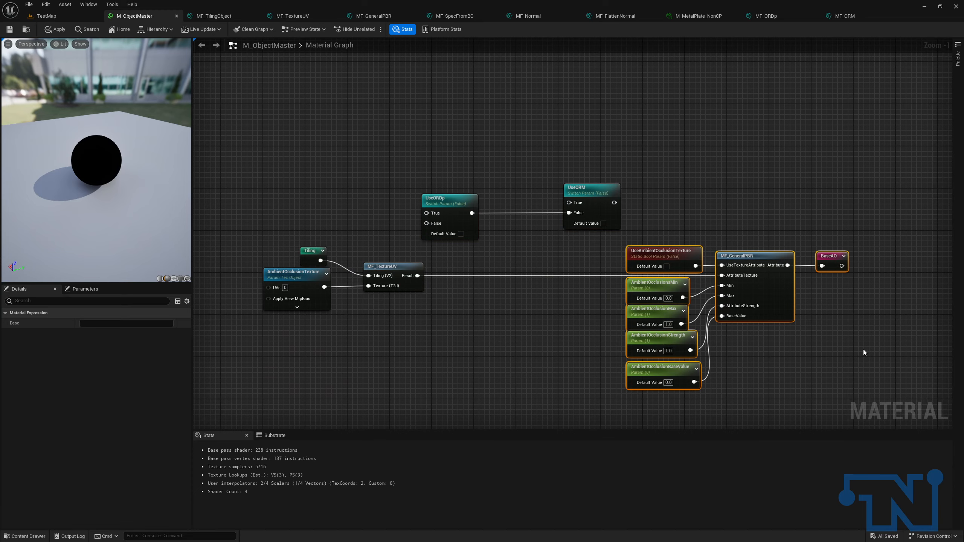
Place the UseORDp and UseORM switches between MF_TextureUV and the ambient occlusion parameters.
left_click_drag(607, 204, 614, 211)
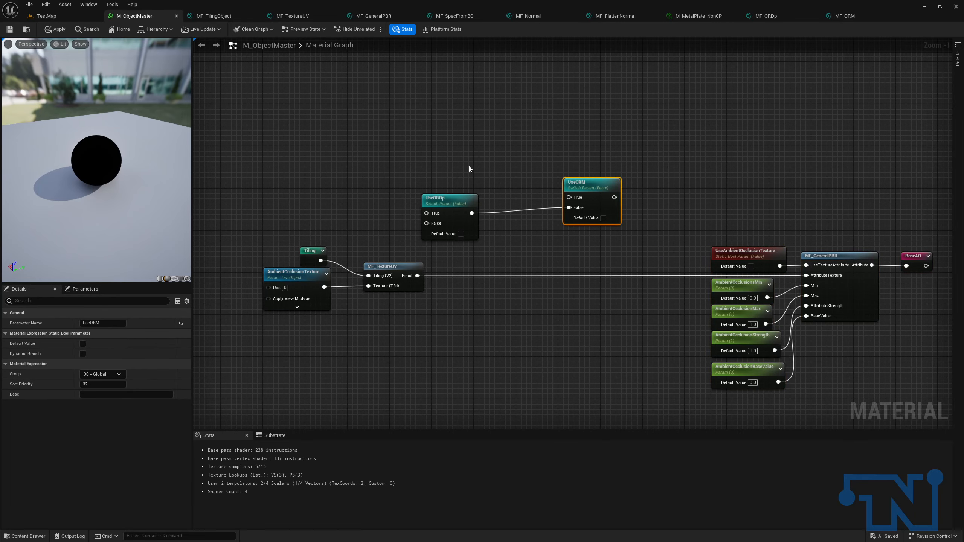
key("ctrl+z")
left_click_drag(468, 166, 637, 245)
left_click_drag(592, 197, 622, 249)
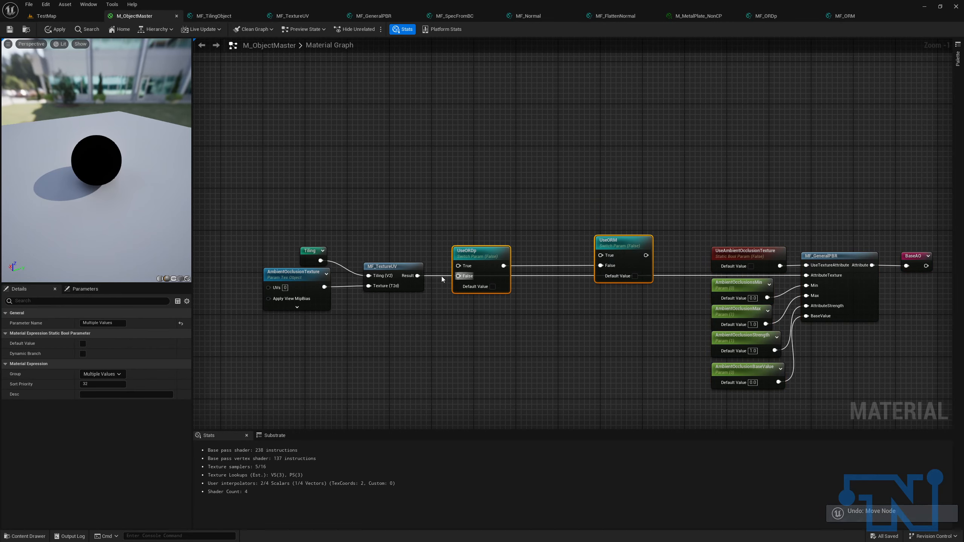
Wire MF_TextureUV through the UseORDp and UseORM switches into AttributeTexture, and raise the ambient occlusion parameter nodes to align.
left_click_drag(644, 255, 806, 275)
left_click_drag(715, 218, 936, 380)
key("Up")
key("Up")
key("Up")
key("Up")
right_click_drag(577, 277, 709, 289)
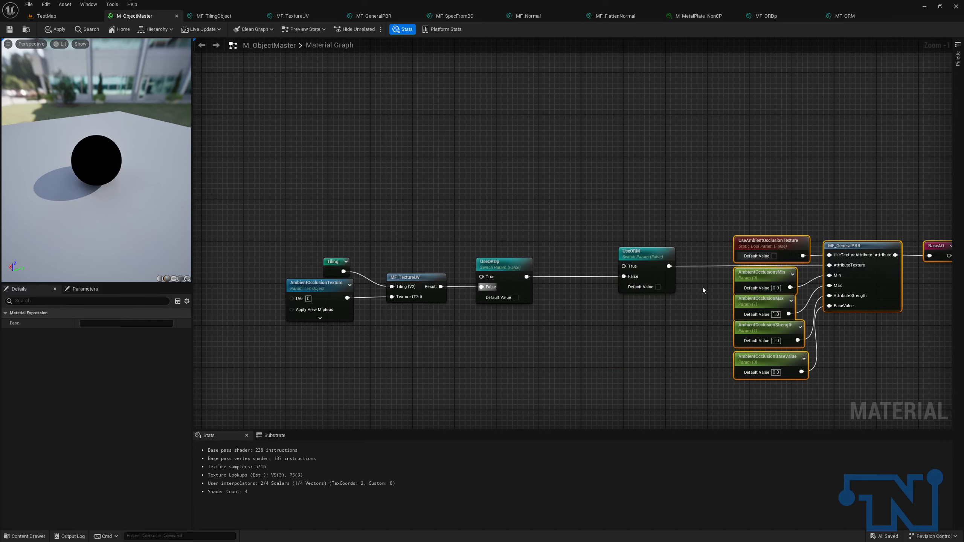
Add the ORMOcclusion named reroute to the True input of UseORM and place it beside the switch.
left_click_drag(624, 266, 494, 186)
type("orm")
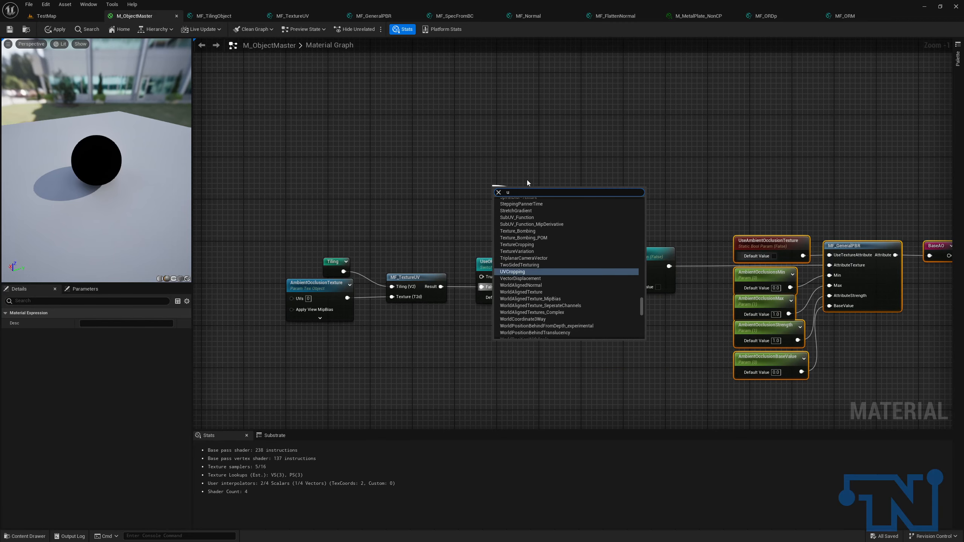
type(" occ")
key("Return")
left_click_drag(515, 197, 579, 254)
Add the ORDpOcclusion named reroute to the True input of UseORDp and place it just above the switch.
left_click_drag(492, 289, 486, 284)
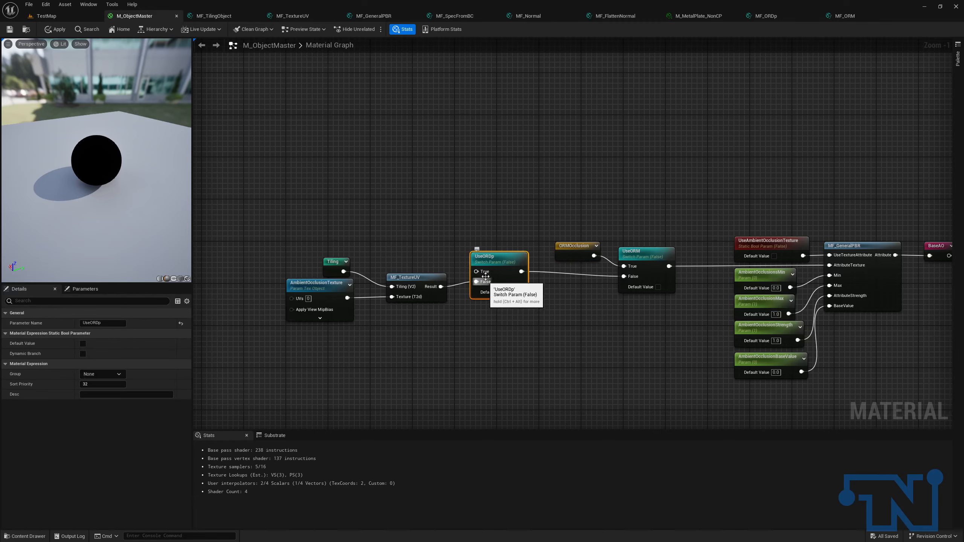
key("ctrl+z")
right_click(478, 241)
type("ordp")
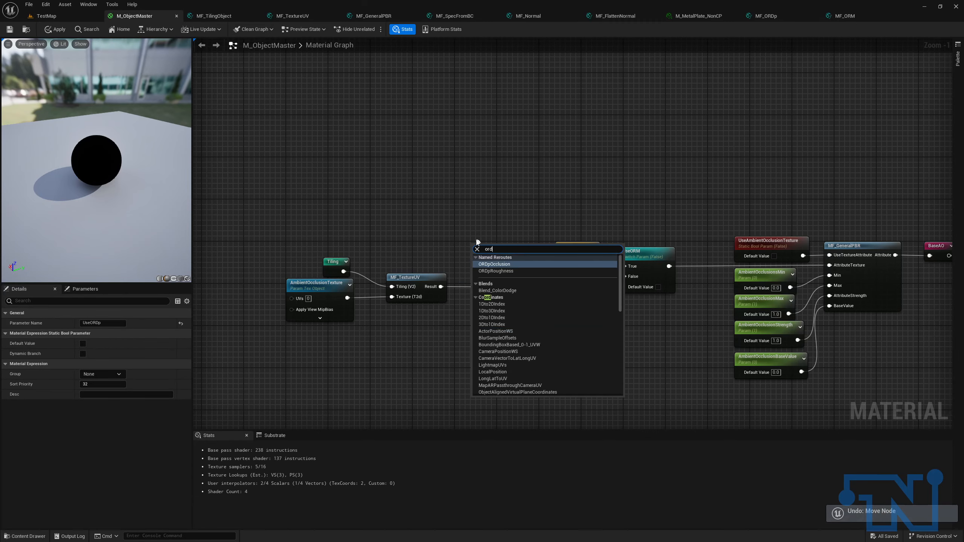
key("Return")
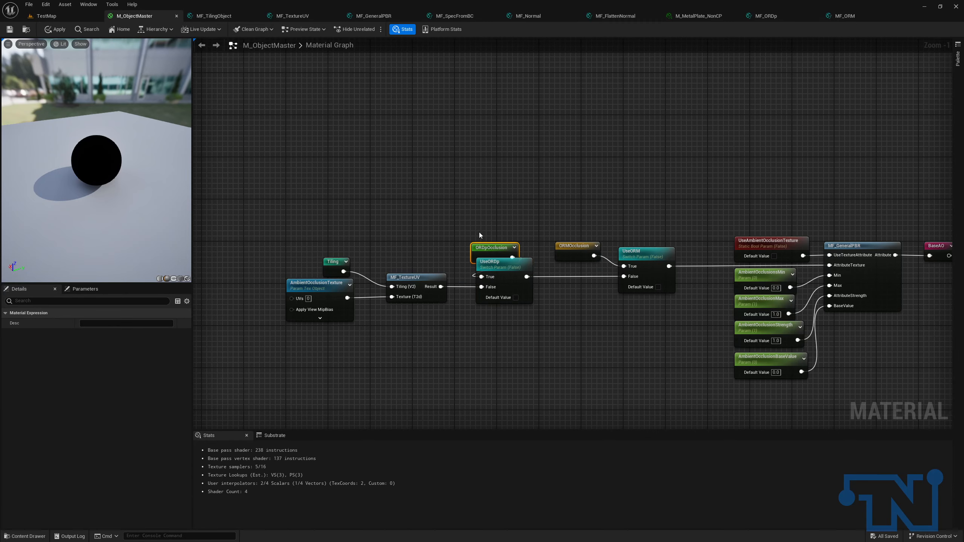
left_click_drag(490, 248, 479, 240)
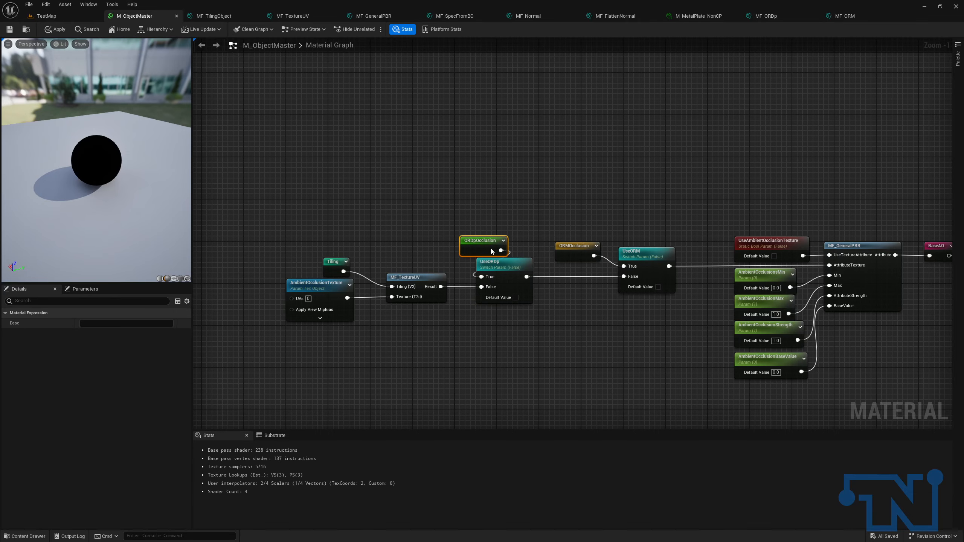
Enclose all the ambient occlusion nodes in a comment titled "09 - Occlusion".
left_click_drag(292, 198, 939, 396)
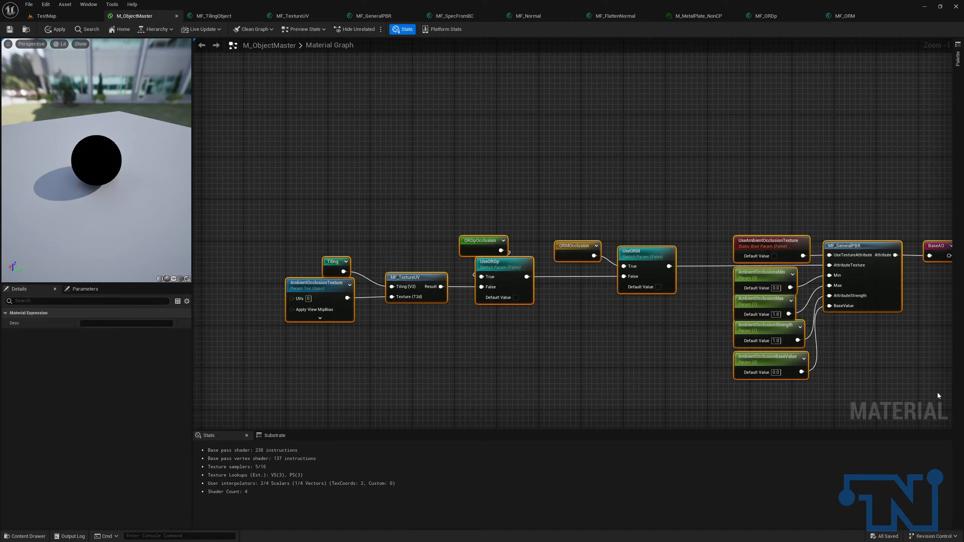
key("c")
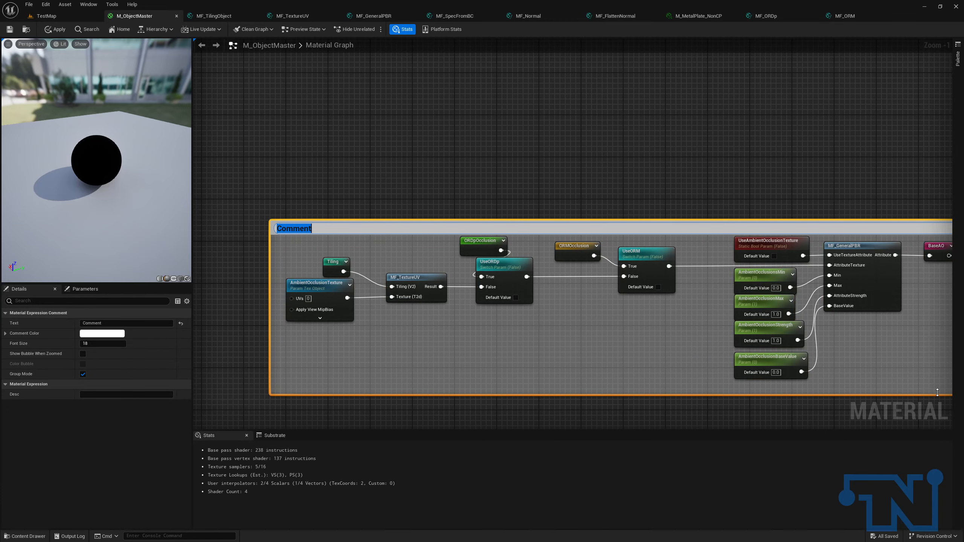
left_click(317, 286)
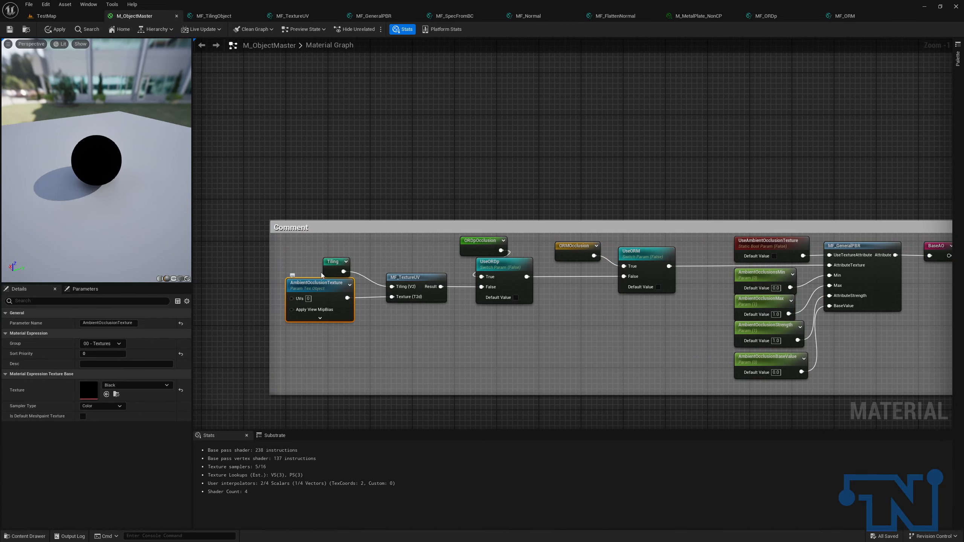
left_click(403, 280)
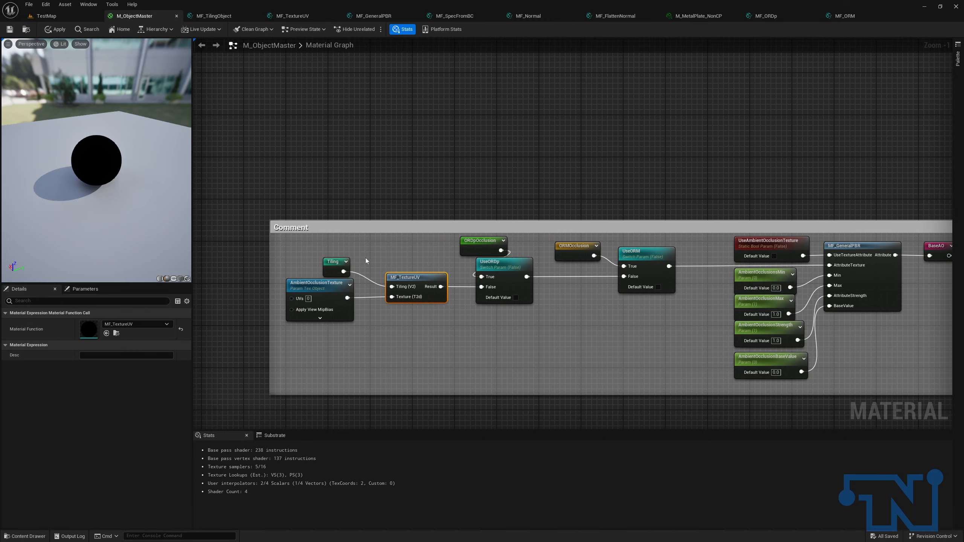
left_click(742, 275)
double_click(367, 228)
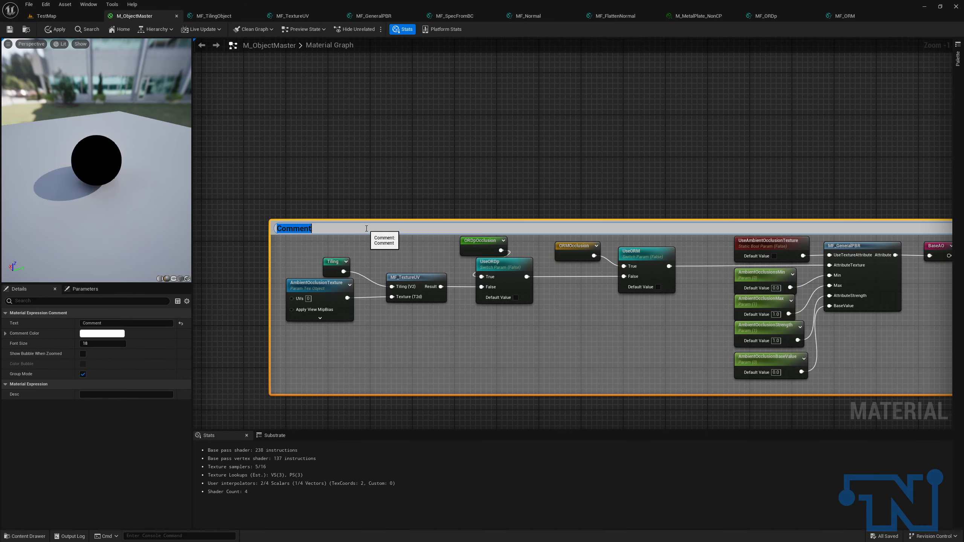
type("09 - Occlusion")
key("Return")
scroll(367, 228, "down", 4)
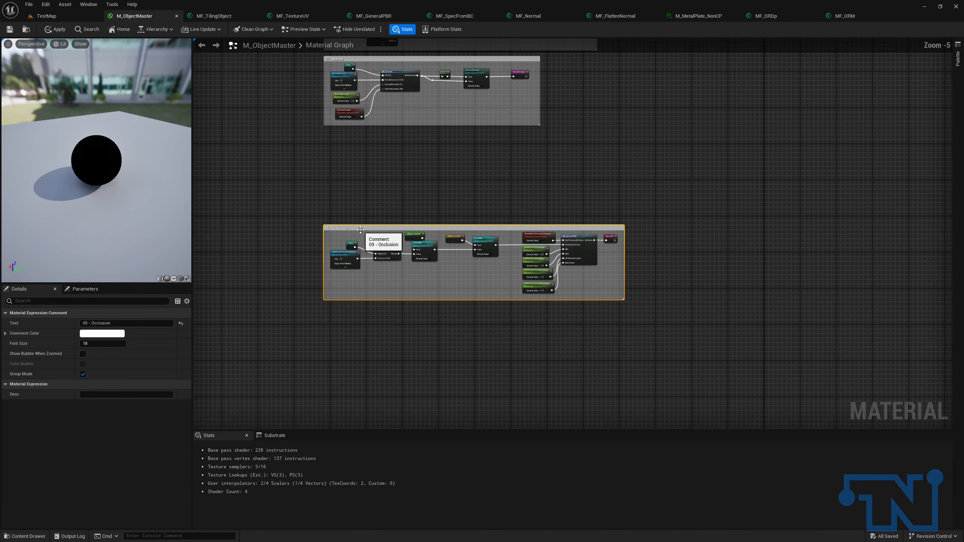
Move the 09 - Occlusion comment group up directly beneath the 07 - Normal group and save the material.
right_click_drag(367, 229, 368, 137)
left_click_drag(367, 137, 361, 135)
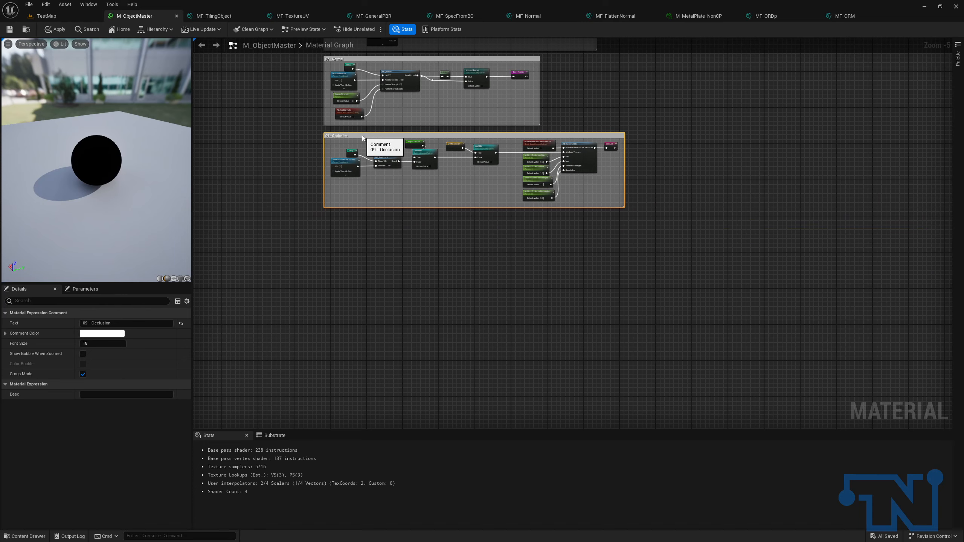
left_click(9, 29)
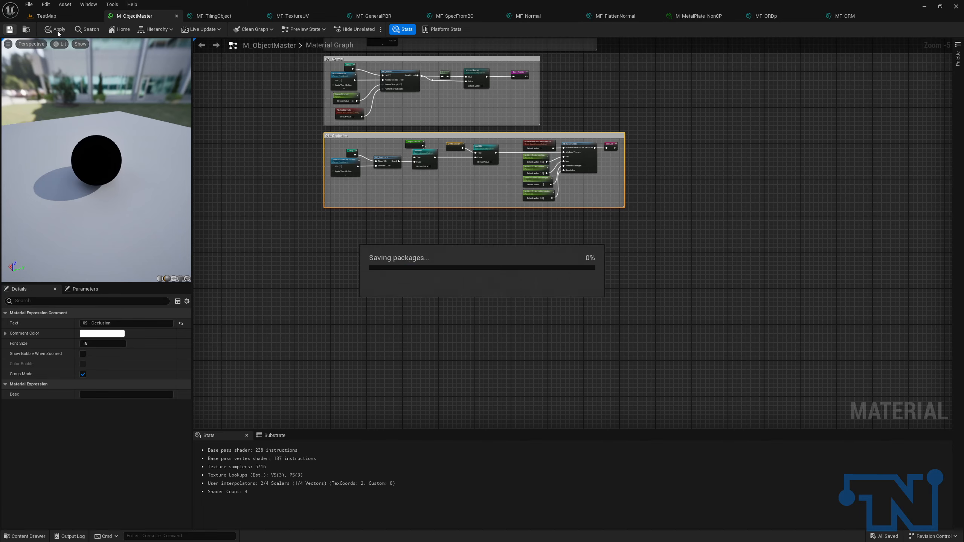
In TestMap, duplicate the M_MetalPlate_NonCP material instance in the Instances folder and name the copy M_MetalPlate_ORM.
left_click(51, 17)
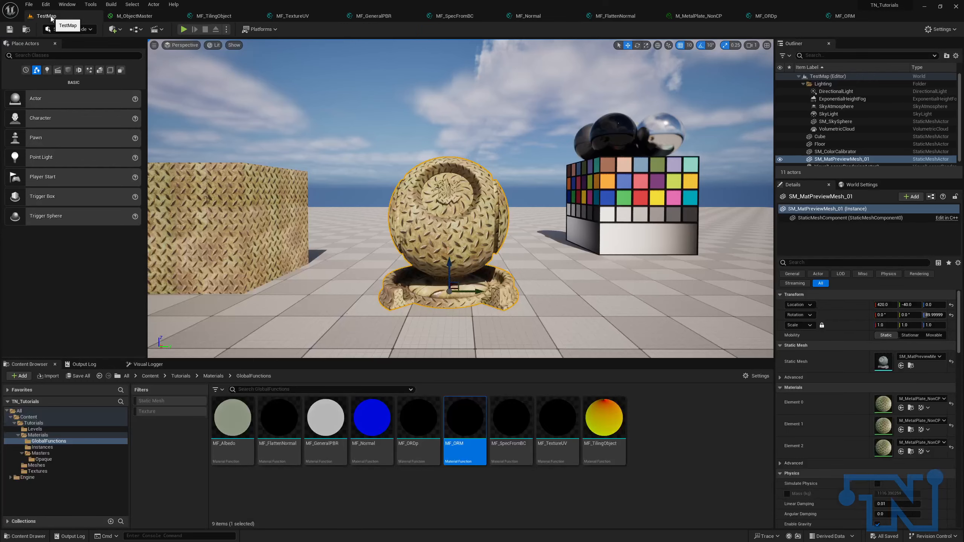
left_click(61, 436)
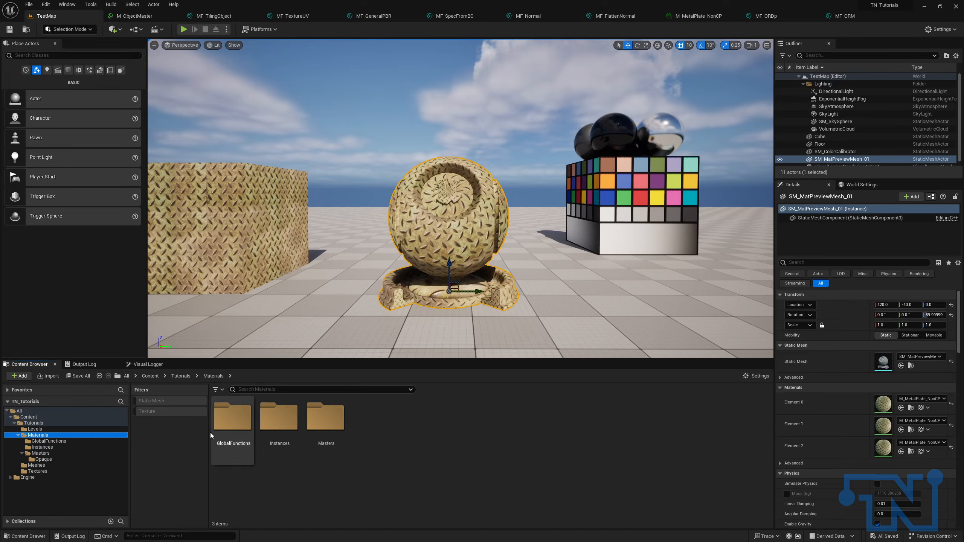
left_click(234, 420)
double_click(234, 419)
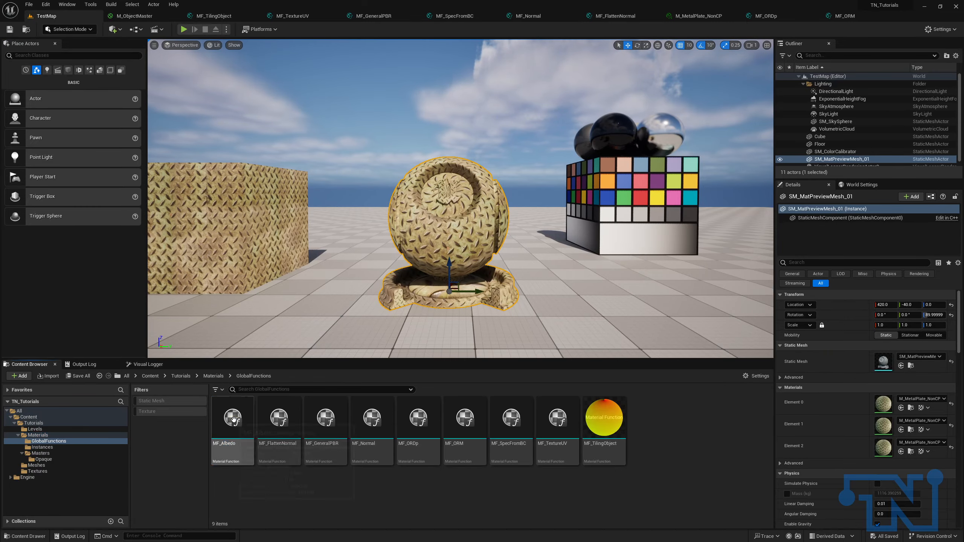
left_click(58, 448)
left_click(216, 429)
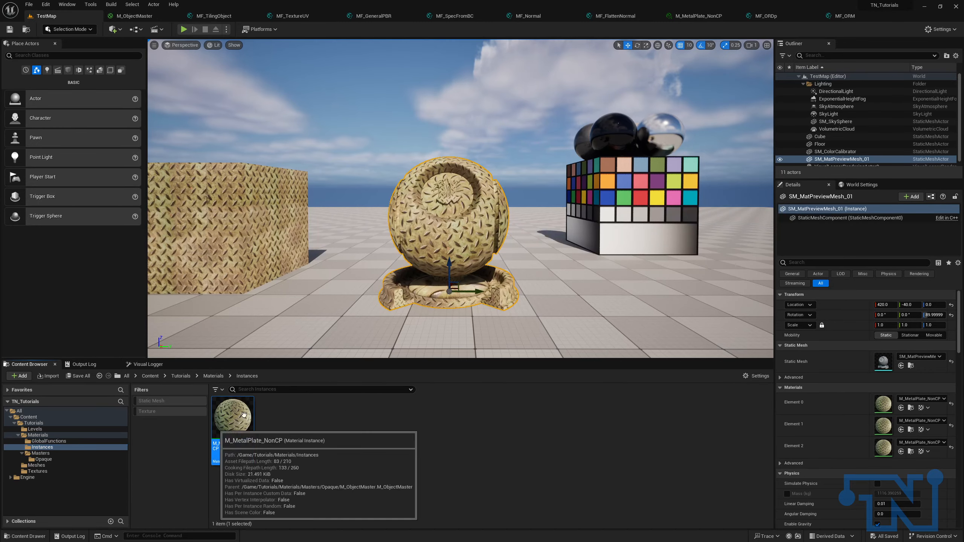
key("ctrl+d")
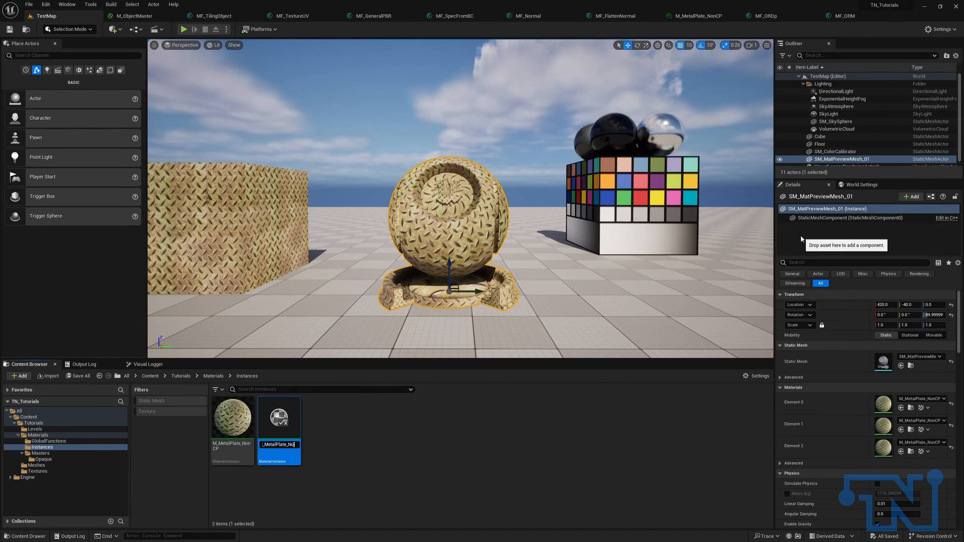
key("Return")
Duplicate the cube and the material preview mesh together and place the copies beside the originals along the green axis.
mouse_move(554, 159)
right_mouse_down()
mouse_move(565, 194)
mouse_move(553, 159)
right_mouse_up()
key("s")
left_click(370, 163, "ctrl")
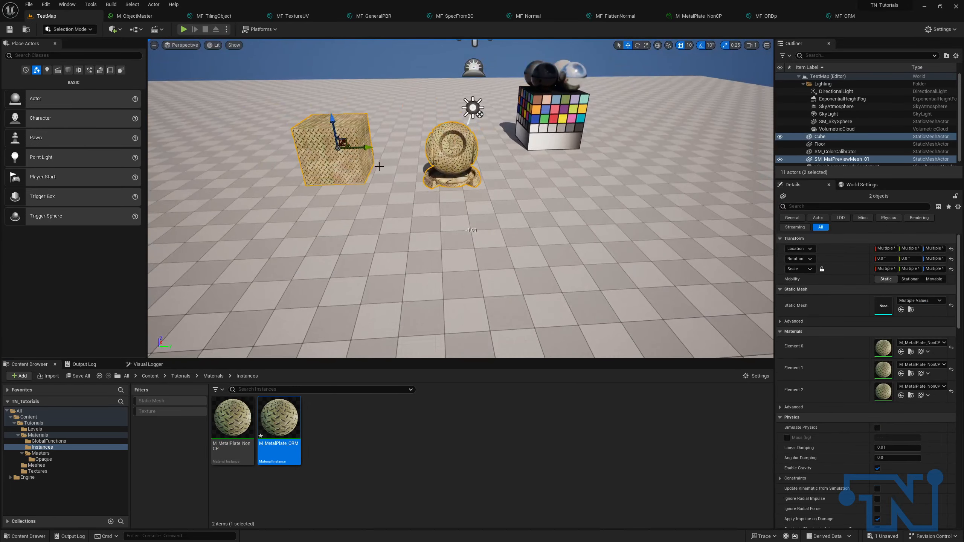
left_click_drag(367, 147, 664, 140, "alt")
right_click_drag(665, 140, 629, 157)
key("d")
key("s")
Assign M_MetalPlate_ORM to the duplicated cube and to the material slots of the duplicated preview mesh.
left_click(312, 464)
left_click(279, 420)
left_click_drag(287, 432, 498, 196)
left_click(609, 193)
left_click_drag(294, 425, 885, 406)
left_click_drag(279, 419, 892, 448)
Duplicate the preview mesh to location -260, 490, 0 in front of the pairs, with M_MetalPlate_NonCP on Element 0 and M_MetalPlate_ORM on Element 1.
left_click_drag(630, 220, 446, 237, "alt")
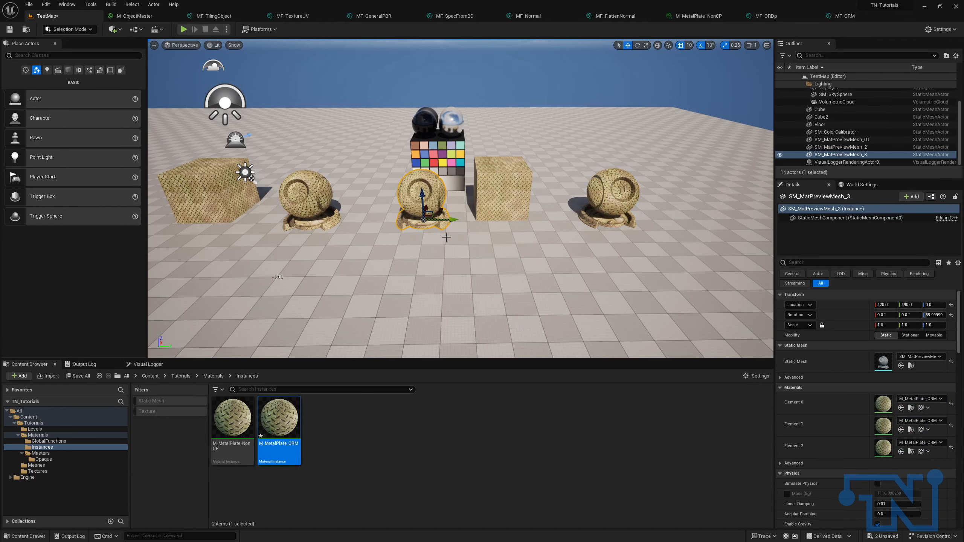
left_click_drag(427, 206, 408, 312)
left_click_drag(279, 417, 877, 426)
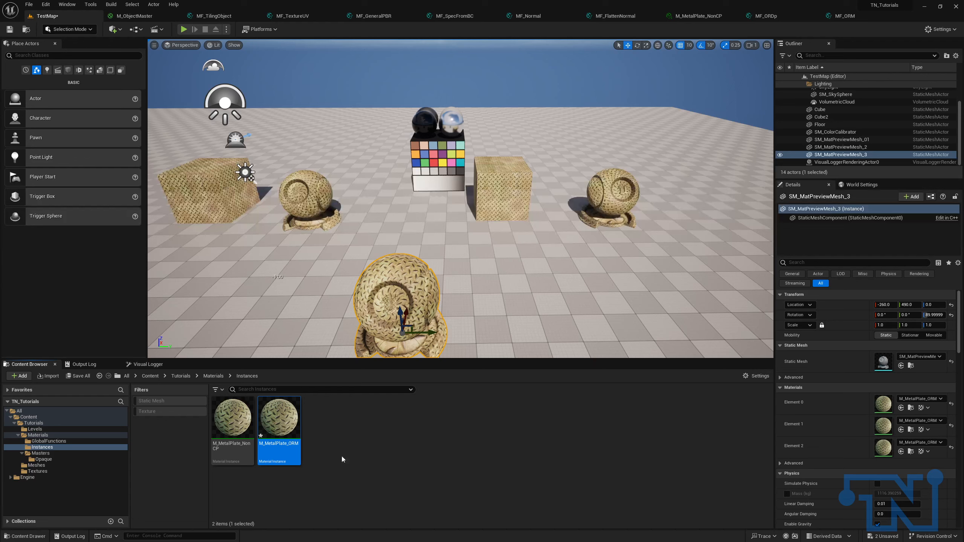
left_click_drag(218, 427, 934, 404)
Duplicate M_MetalPlate_ORM as M_MetalPlate_ORDp and assign the copy to Element 2 of the front preview mesh.
left_click(289, 420)
key("ctrl+d")
key("BackSpace")
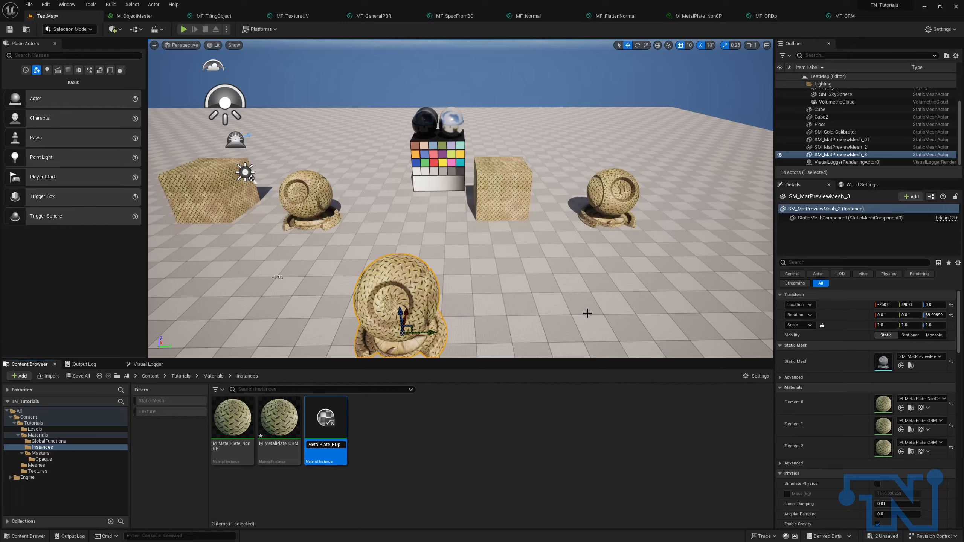
type("o")
key("Return")
key("F2")
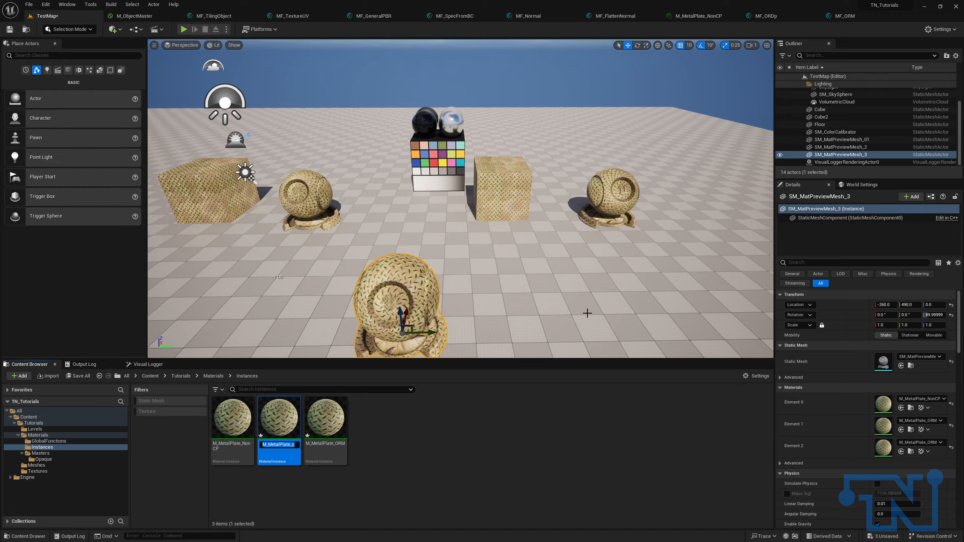
type("ORdp")
key("Return")
left_click_drag(279, 418, 904, 452)
Select the duplicated cube and open the M_MetalPlate_ORM material instance for editing.
left_click(502, 198)
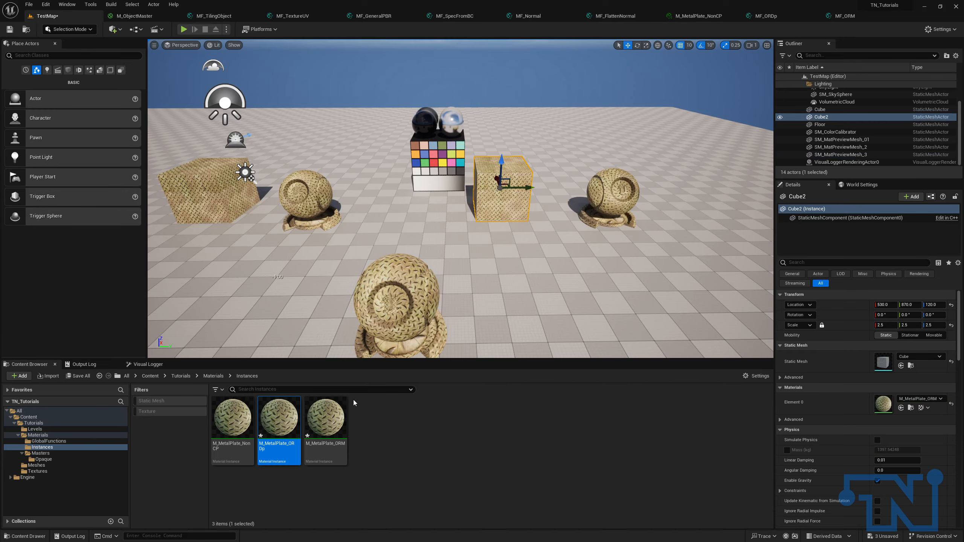
left_click(923, 411)
double_click(326, 418)
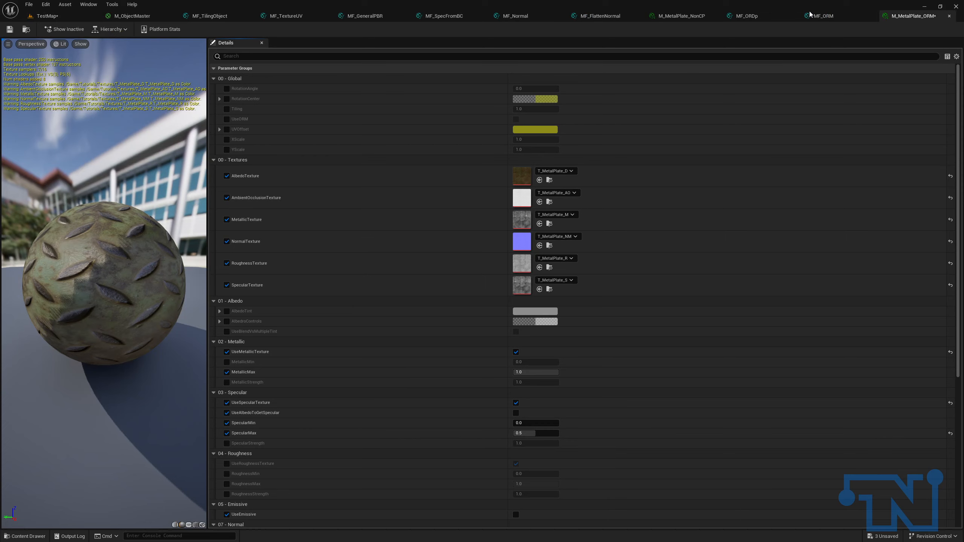
Put the UseORDp switch parameter of M_ObjectMaster in the 00 - Global group and apply the material.
left_click(141, 24)
scroll(446, 285, "up", 5)
left_click(444, 287)
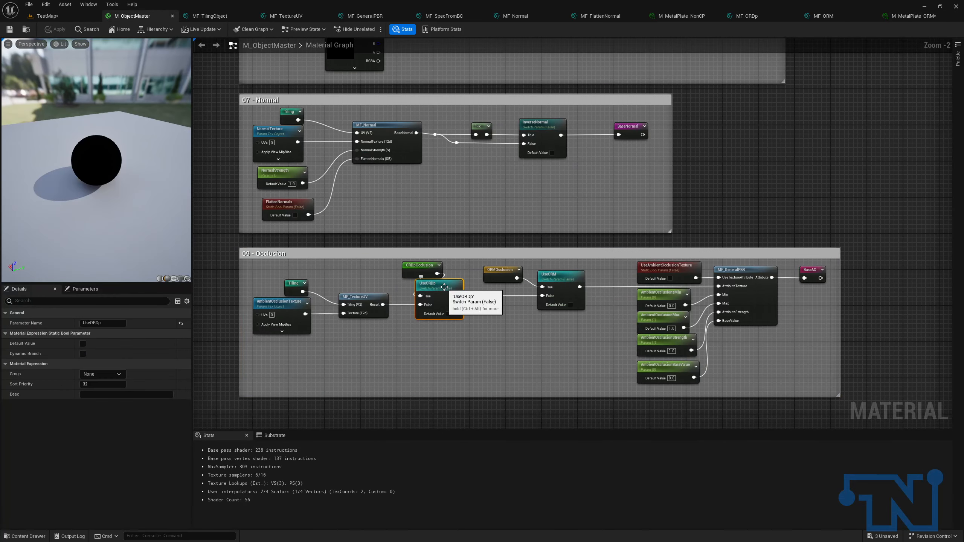
left_click(111, 375)
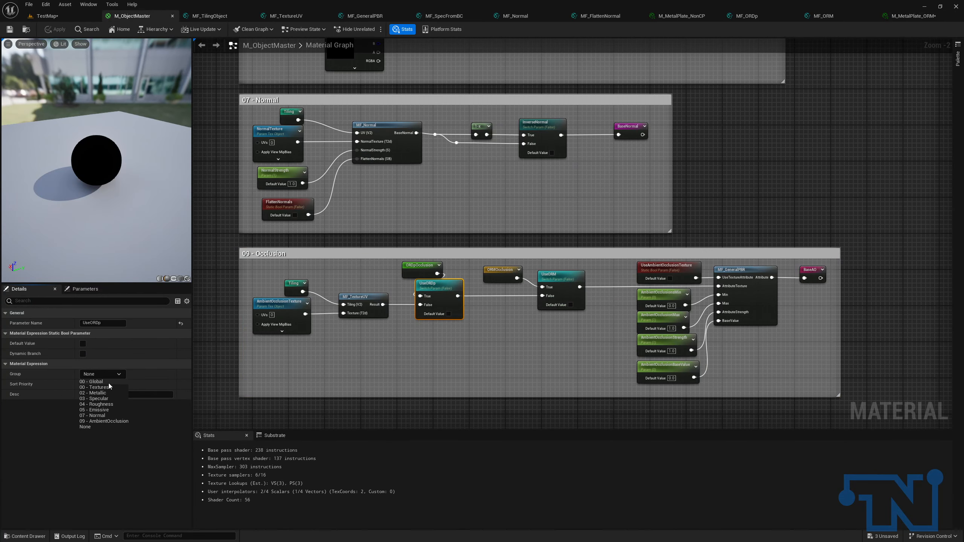
left_click(114, 386)
left_click(566, 280)
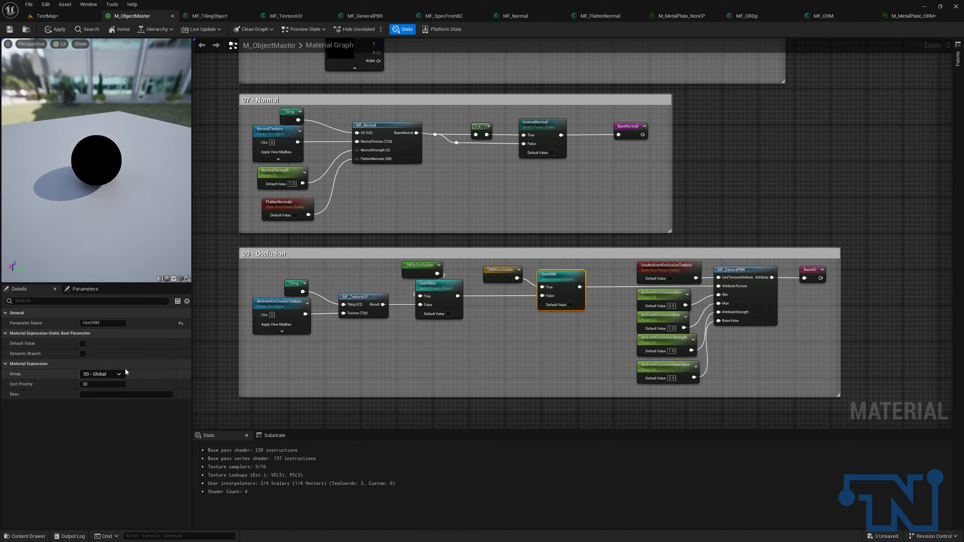
left_click(55, 30)
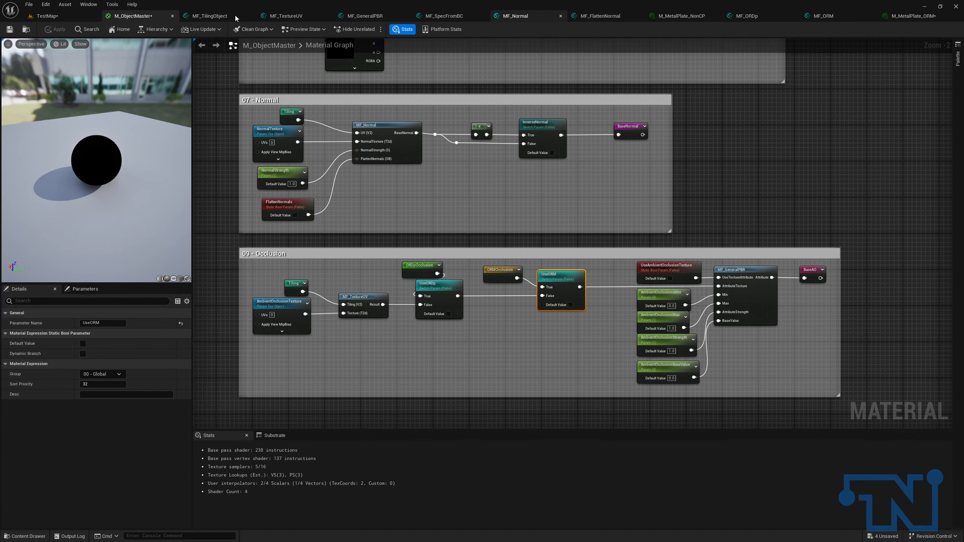
Override and enable the UseORM parameter in the M_MetalPlate_ORM instance.
left_click(917, 19)
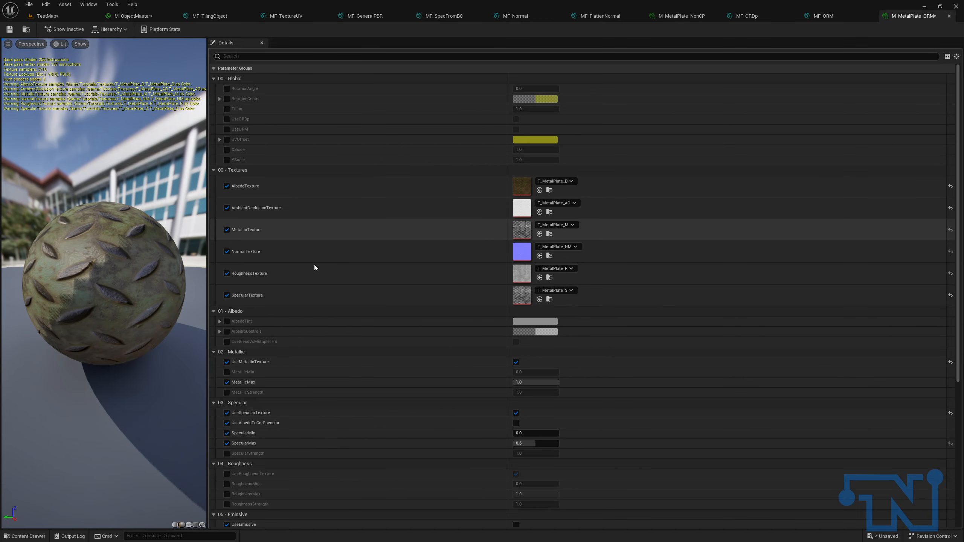
left_click(227, 129)
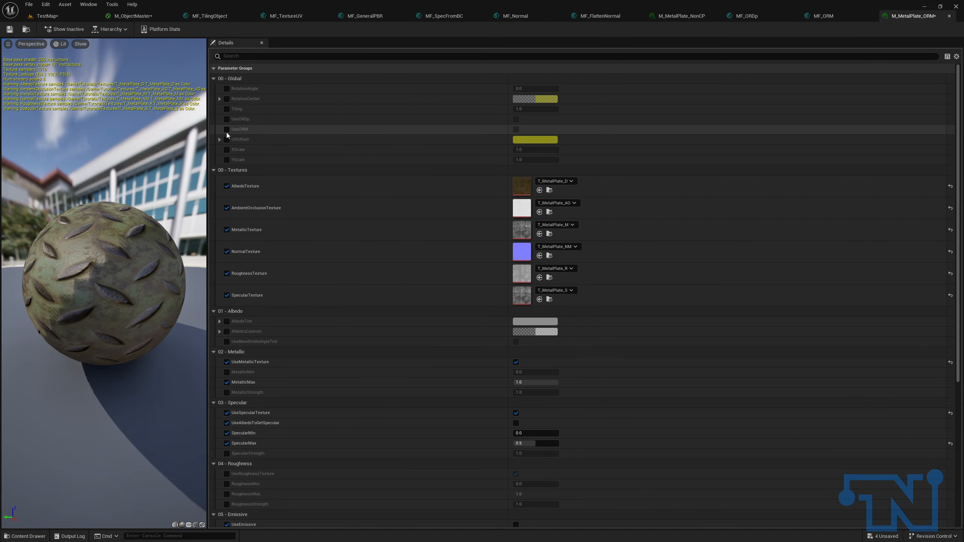
left_click(516, 130)
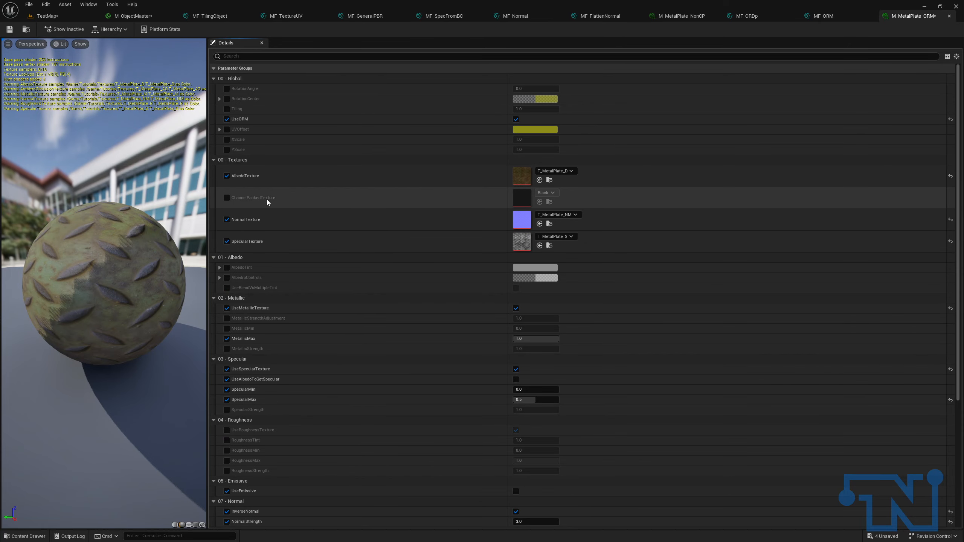
Override ChannelPackedTexture with the T_MetalPlate_ORM texture and save the instance.
left_click(227, 198)
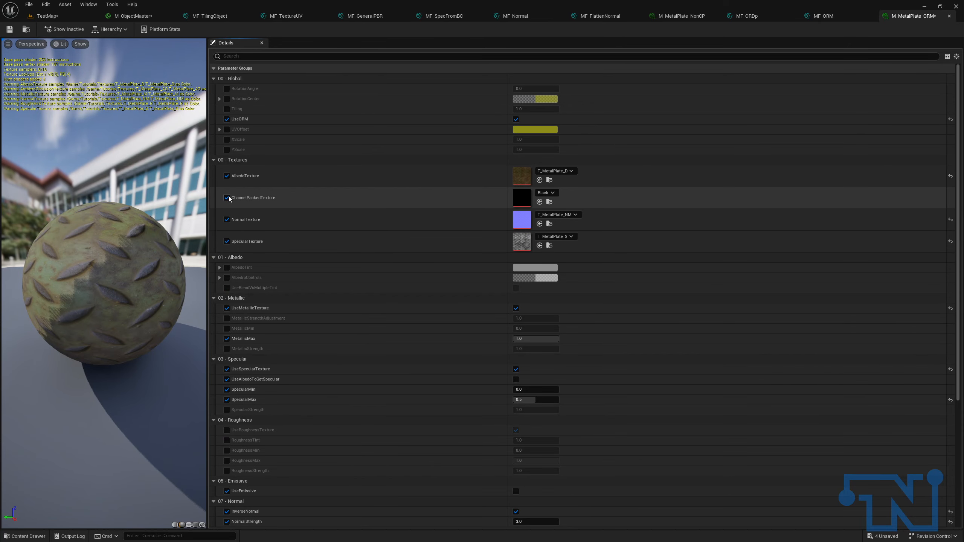
left_click(556, 195)
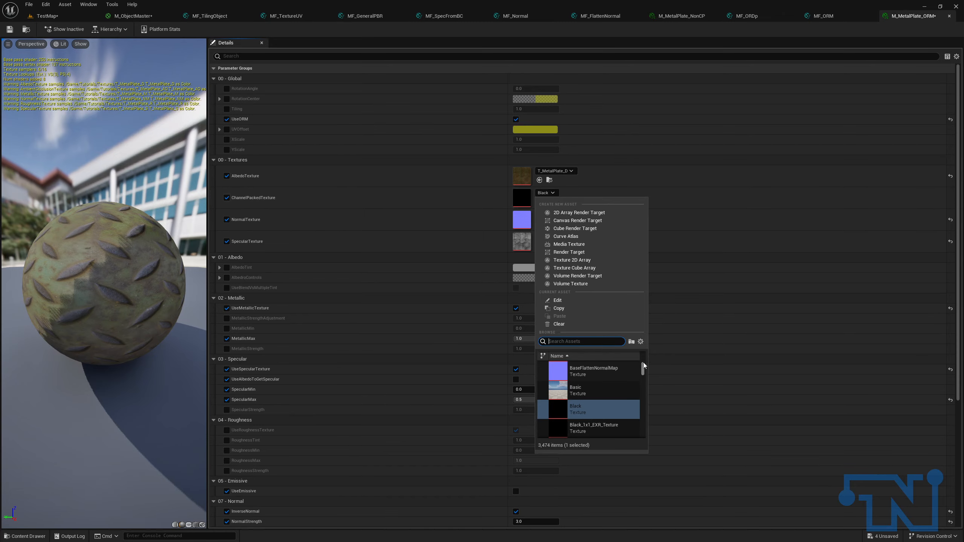
type("metalplate")
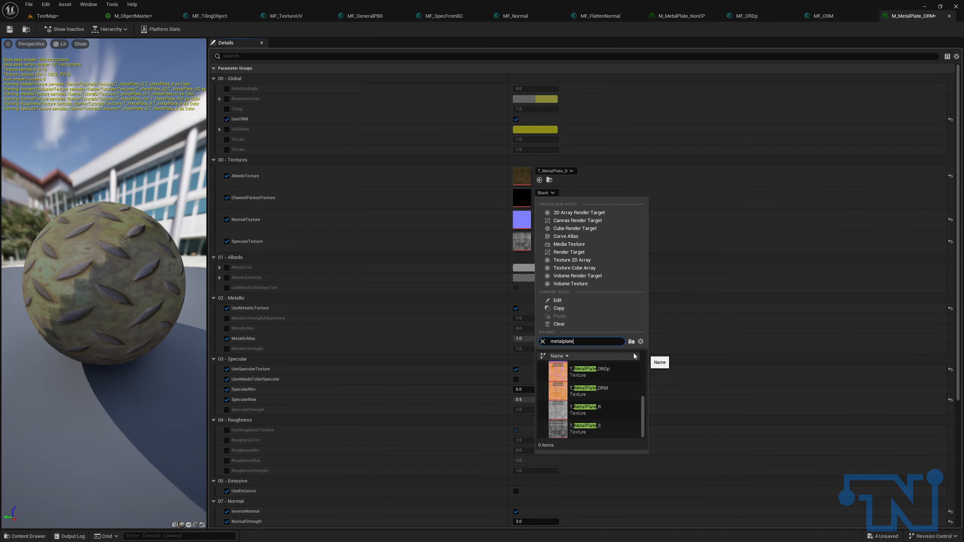
left_click(588, 389)
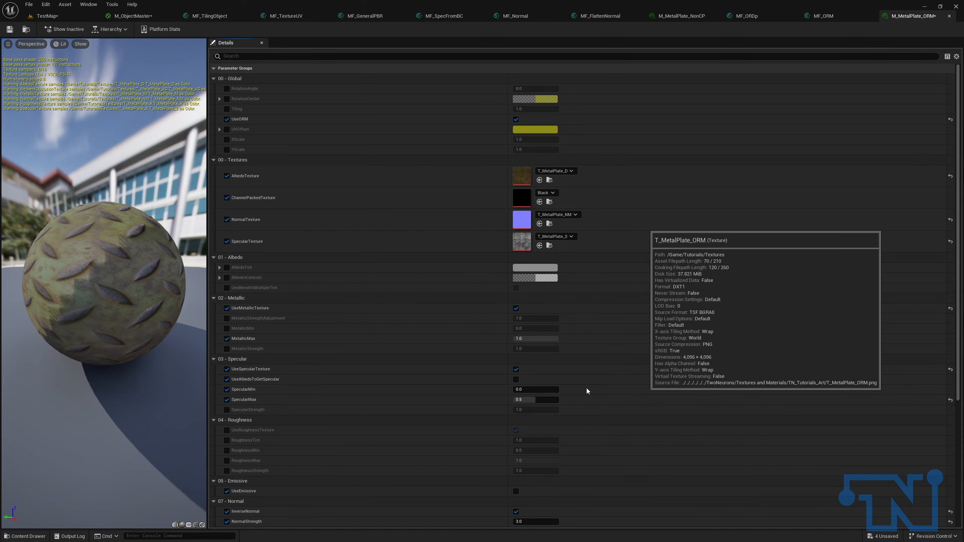
key("ctrl+s")
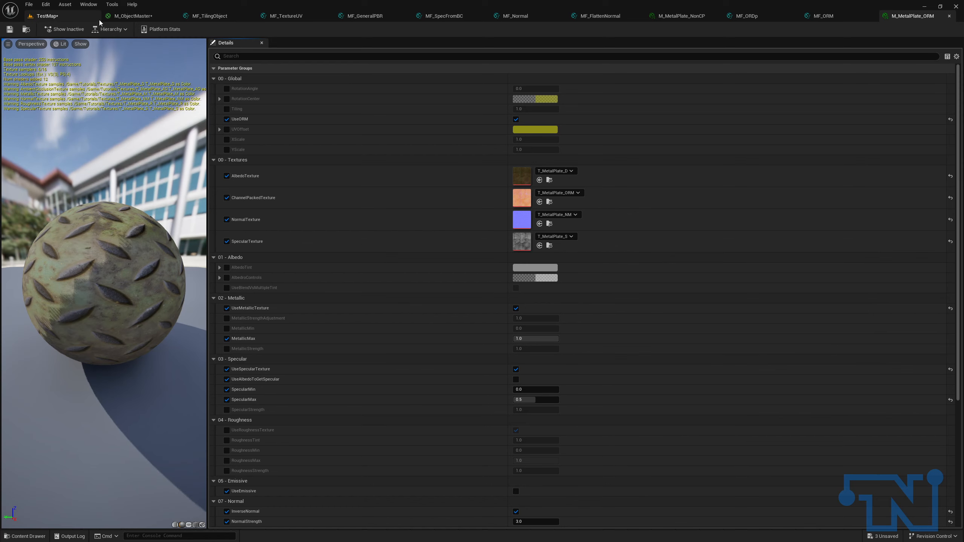
Save M_ObjectMaster, and in TestMap move the duplicated cube right beside the original cube for a close comparison.
left_click(129, 17)
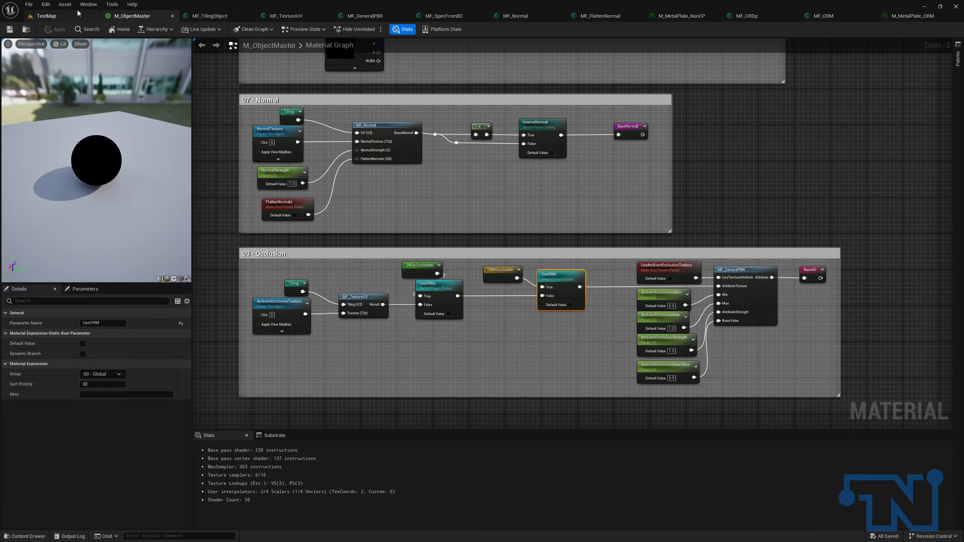
left_click(46, 15)
mouse_move(545, 198)
right_mouse_down()
mouse_move(518, 196)
mouse_move(545, 185)
right_mouse_up()
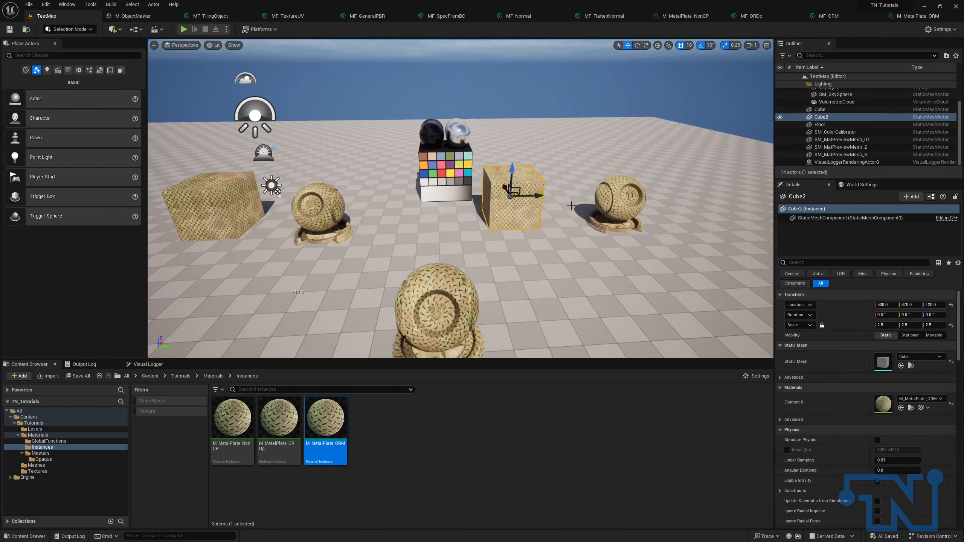
left_click_drag(543, 197, 312, 212)
right_click_drag(317, 215, 281, 205)
key("s")
right_click_drag(438, 243, 438, 243)
key("d")
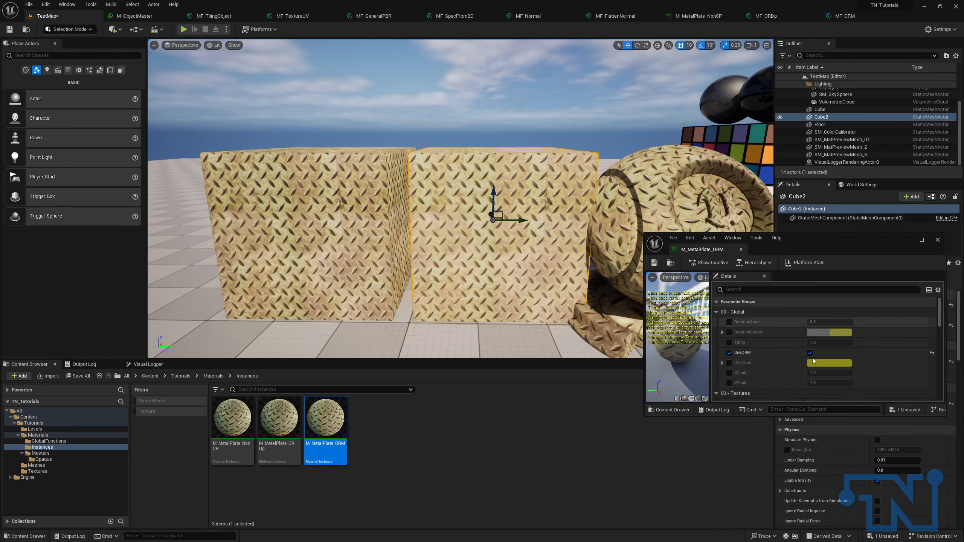
Override MetallicStrengthAdjustment in M_MetalPlate_ORM with a value of 2 and compare the two cubes up close.
left_click_drag(710, 341, 660, 342)
left_click_drag(835, 234, 829, 62)
scroll(763, 274, "down", 5)
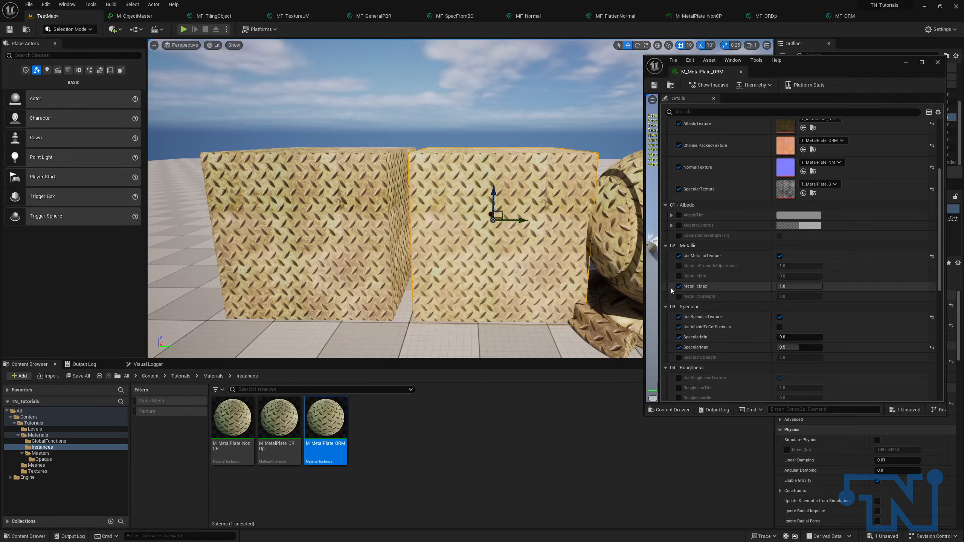
left_click(678, 266)
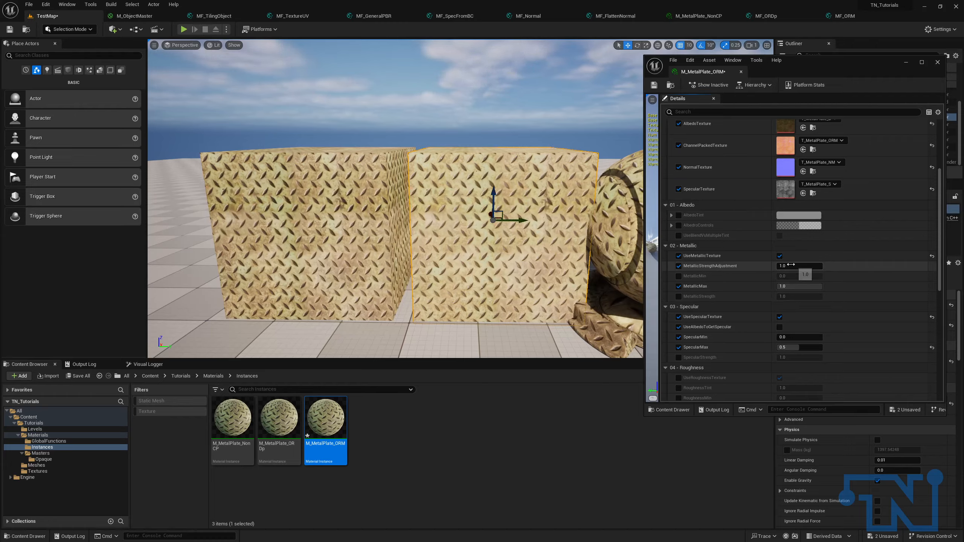
left_click_drag(800, 266, 813, 266)
type("2")
mouse_move(514, 244)
right_mouse_down()
mouse_move(521, 251)
mouse_move(521, 243)
right_mouse_up()
key("w")
key("a")
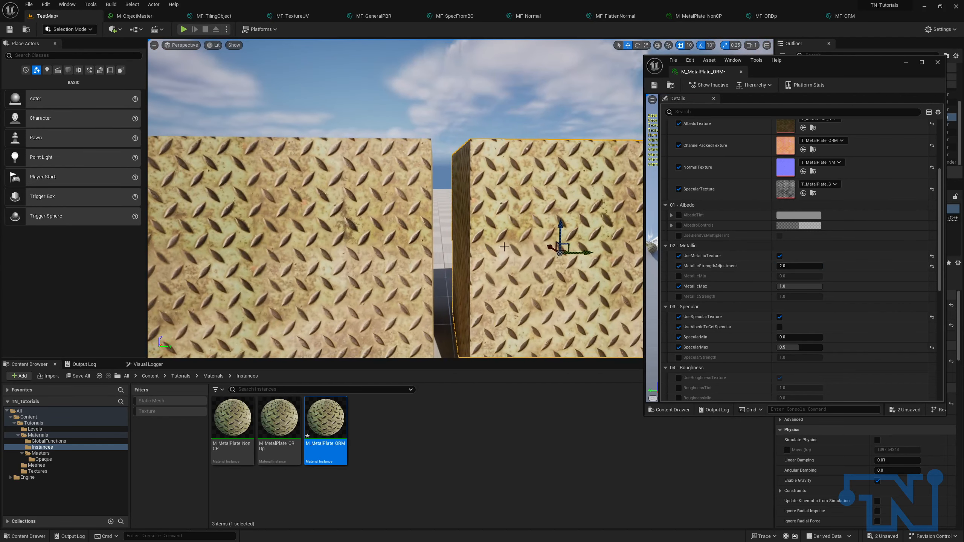
Set MetallicStrengthAdjustment to 1.5, compare the two cubes and look through the instance's other parameters.
left_click(805, 265)
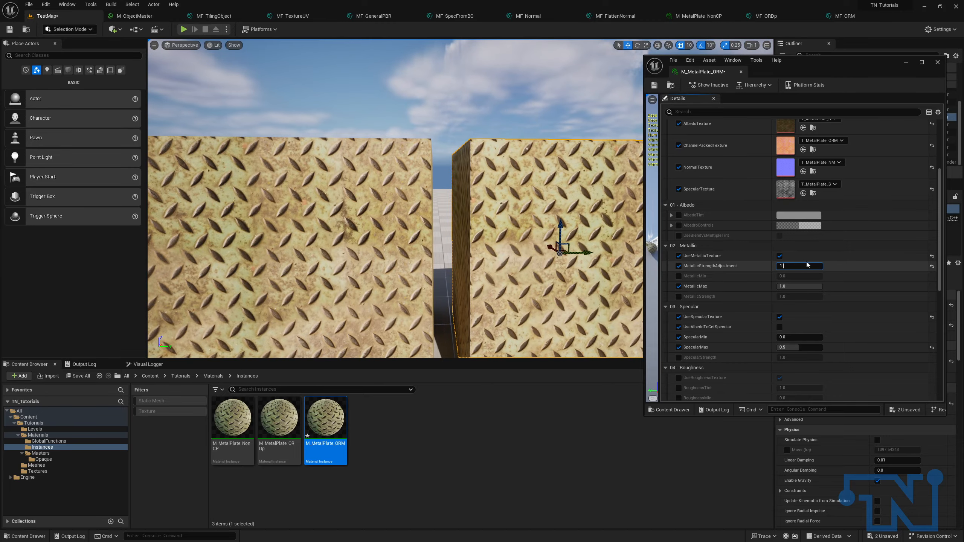
right_click_drag(458, 254, 453, 259)
key("d")
key("s")
key("a")
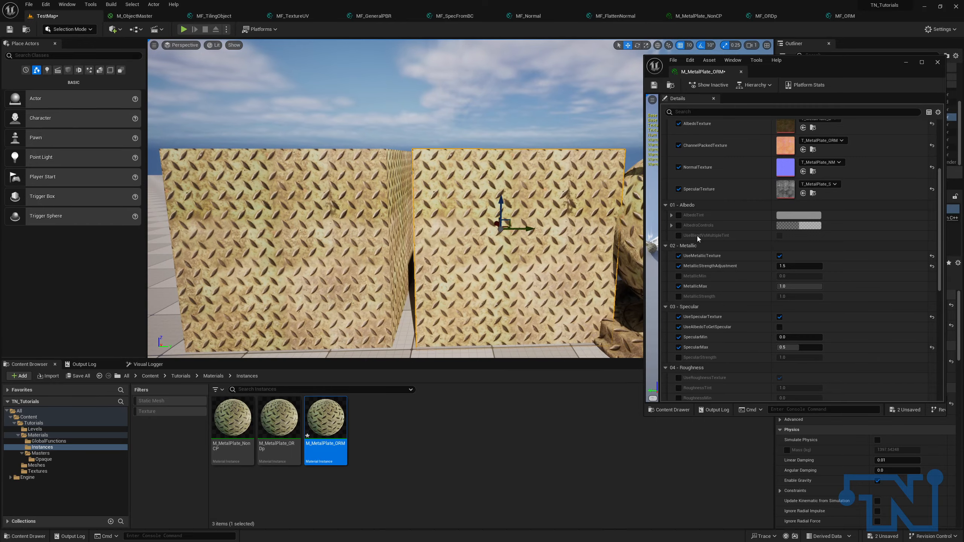
scroll(796, 313, "down", 5)
scroll(796, 312, "up", 6)
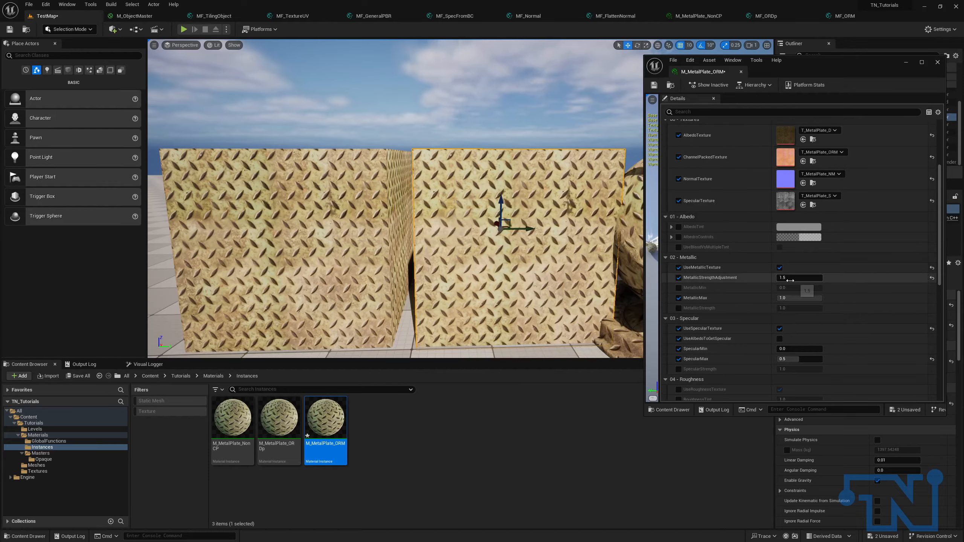
Override RoughnessTint in M_MetalPlate_ORM, vary it, and toggle the MetallicStrengthAdjustment override off and on to compare the cubes.
scroll(833, 309, "down", 4)
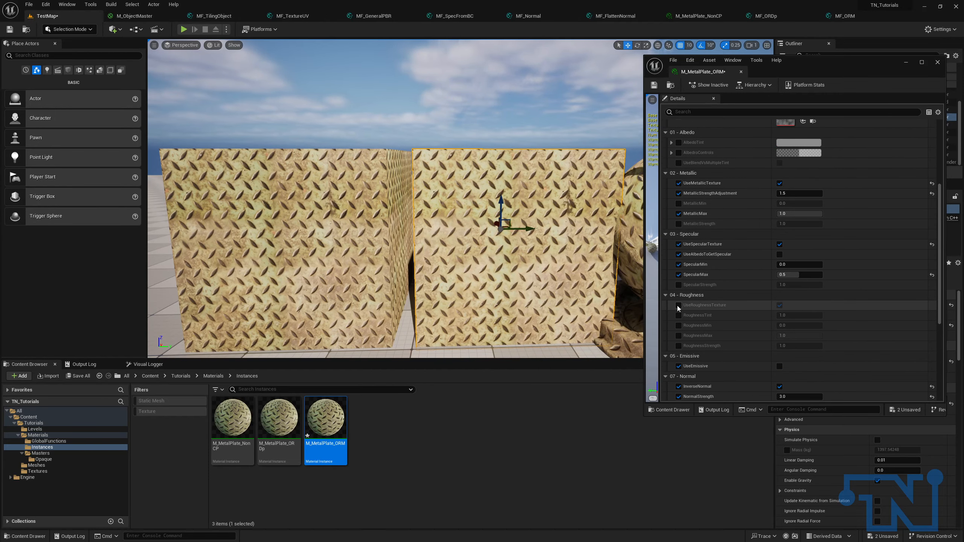
left_click(679, 314)
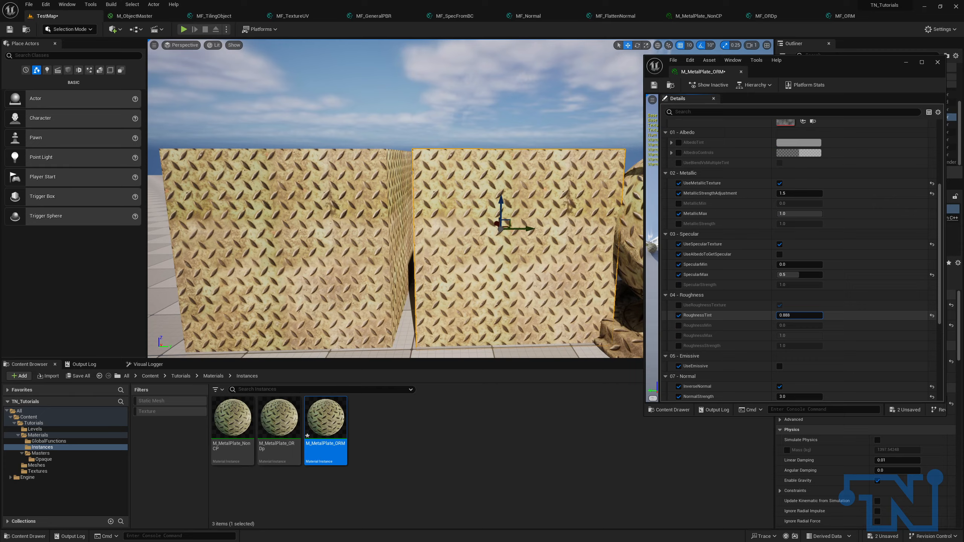
left_click_drag(798, 315, 795, 315)
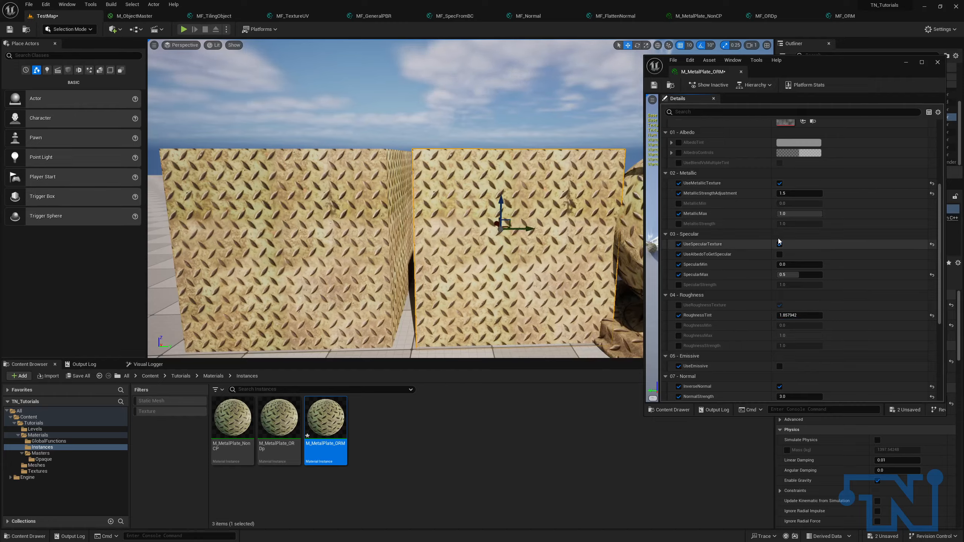
left_click(679, 194)
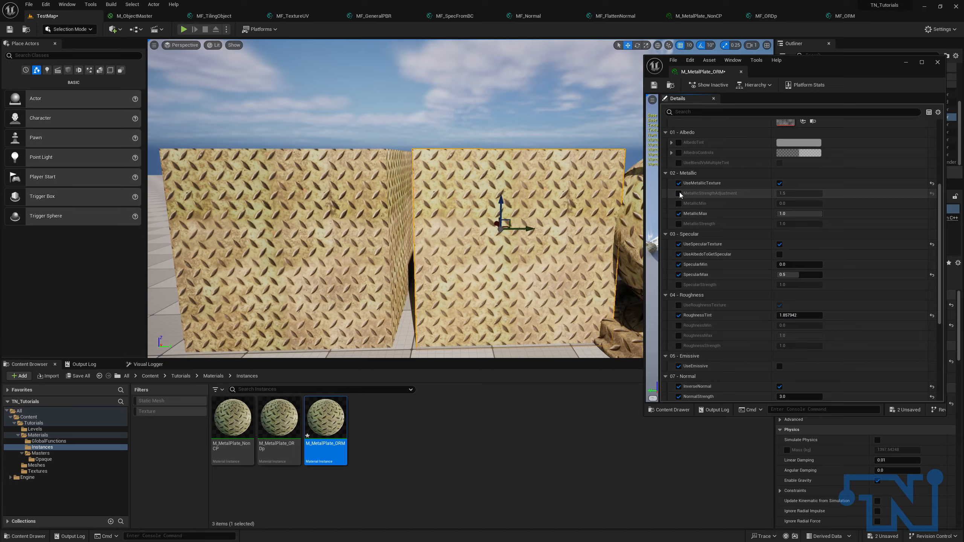
left_click(679, 194)
left_click_drag(797, 315, 809, 315)
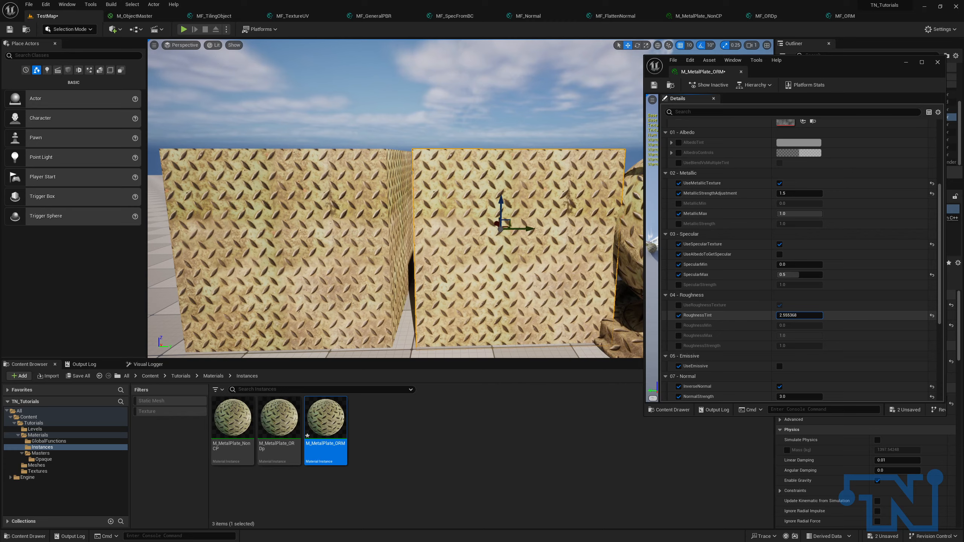
Try RoughnessTint values of 10 and 2, and settle on 1.
type("10")
key("Return")
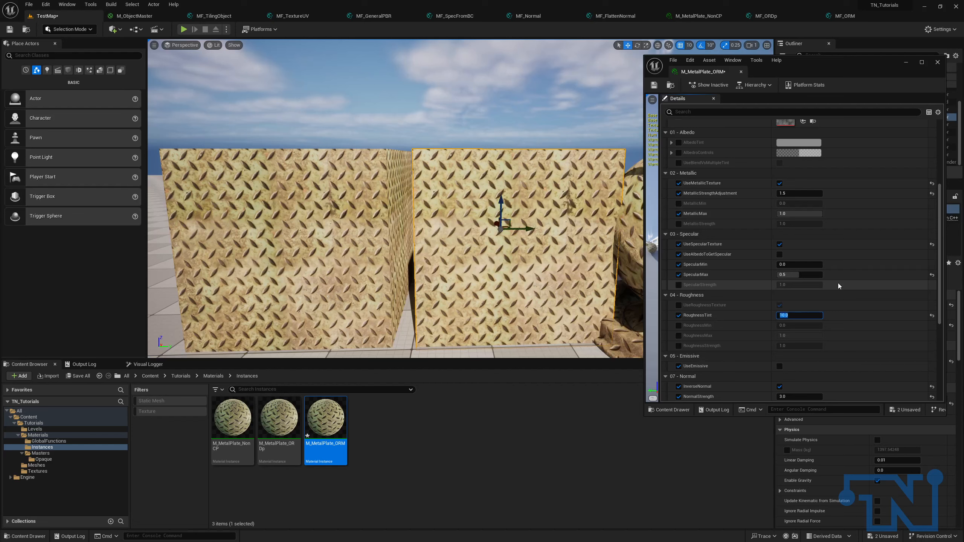
type("2")
key("Return")
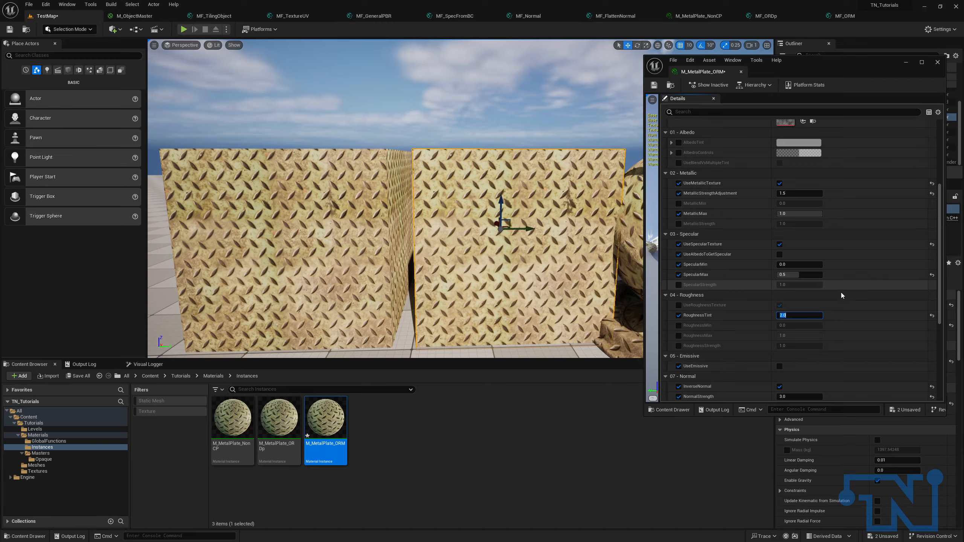
key("BackSpace")
type("1")
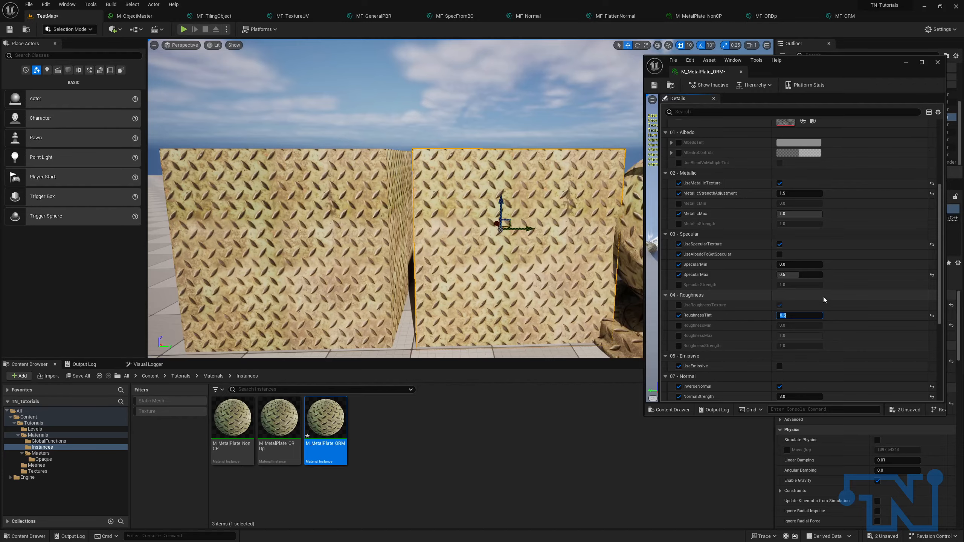
key("Return")
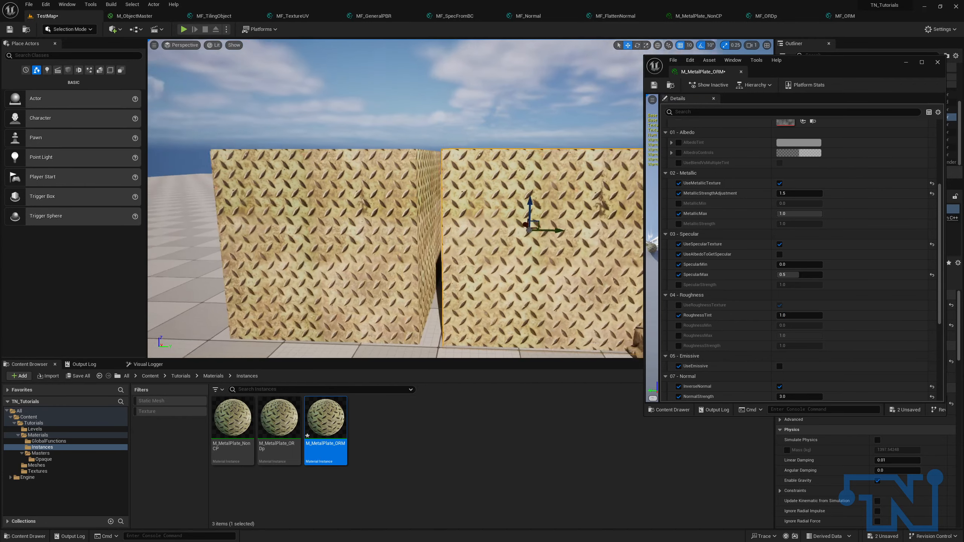
Override AlbedoControls, test a stronger saturation on the cube, and set Saturation to 1.
scroll(779, 258, "up", 3)
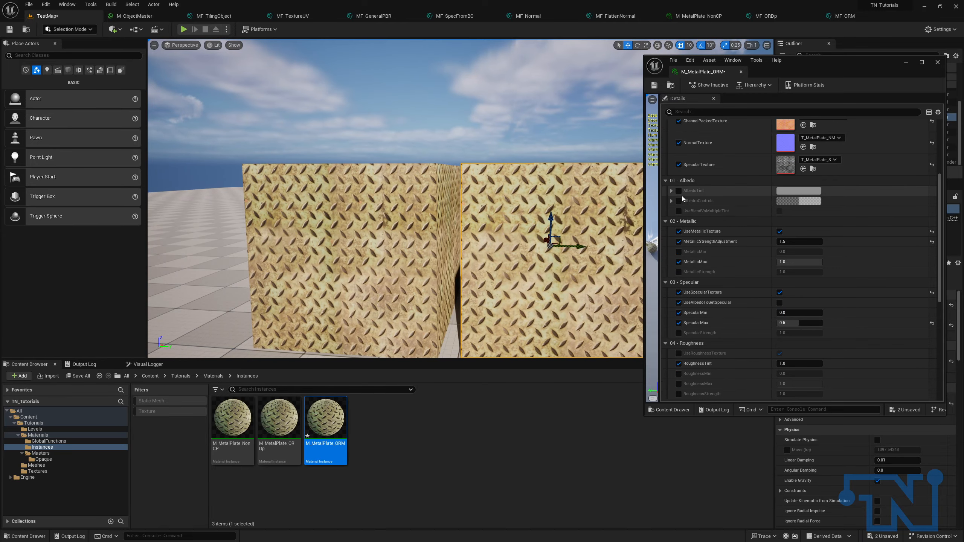
left_click(679, 201)
left_click(672, 200)
left_click_drag(798, 211, 792, 211)
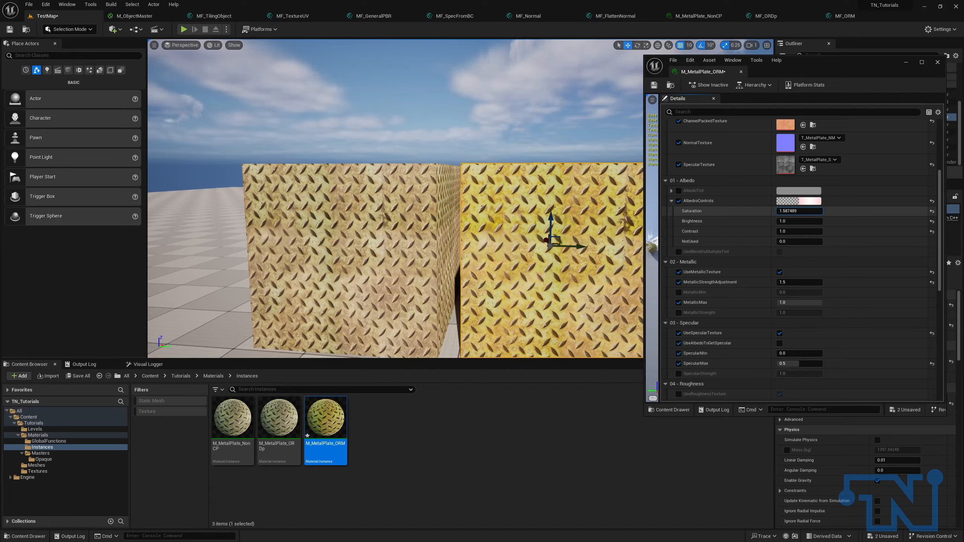
left_click(787, 211)
type("1")
key("Return")
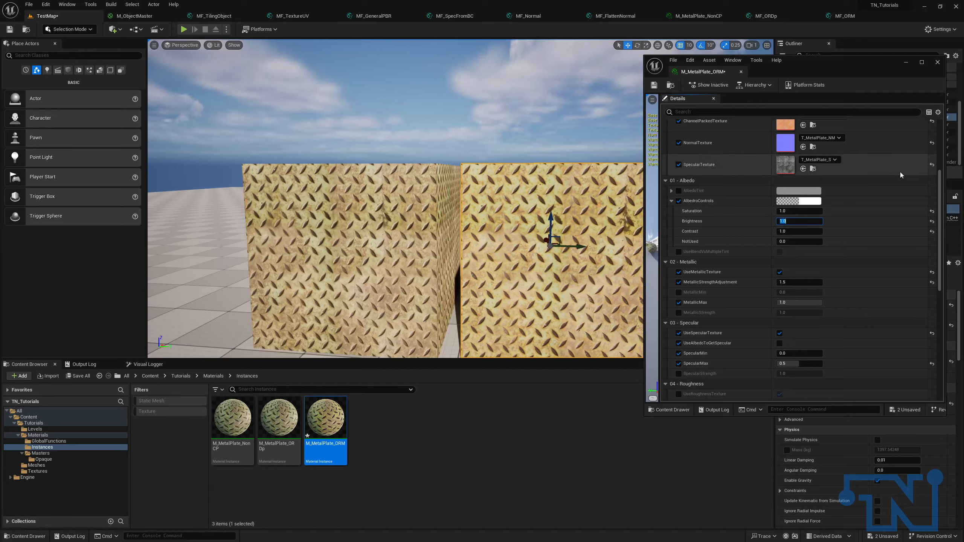
Match the cubes by setting the AlbedoControls Brightness to 0.7 and Contrast to 1.05, after trying contrasts of 0.9 and 1.1.
left_click_drag(798, 221, 796, 221)
mouse_move(533, 228)
right_mouse_down()
mouse_move(556, 232)
mouse_move(547, 223)
right_mouse_up()
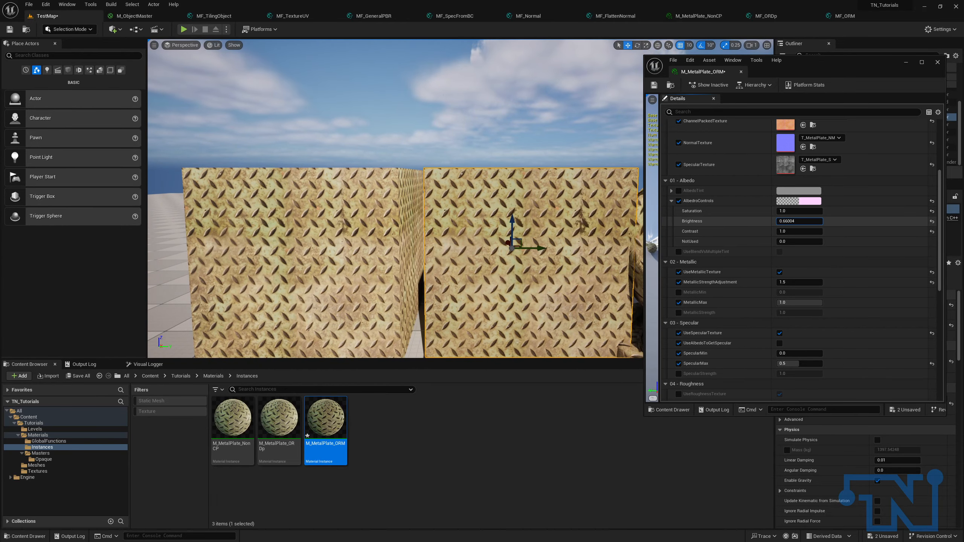
left_click(789, 221)
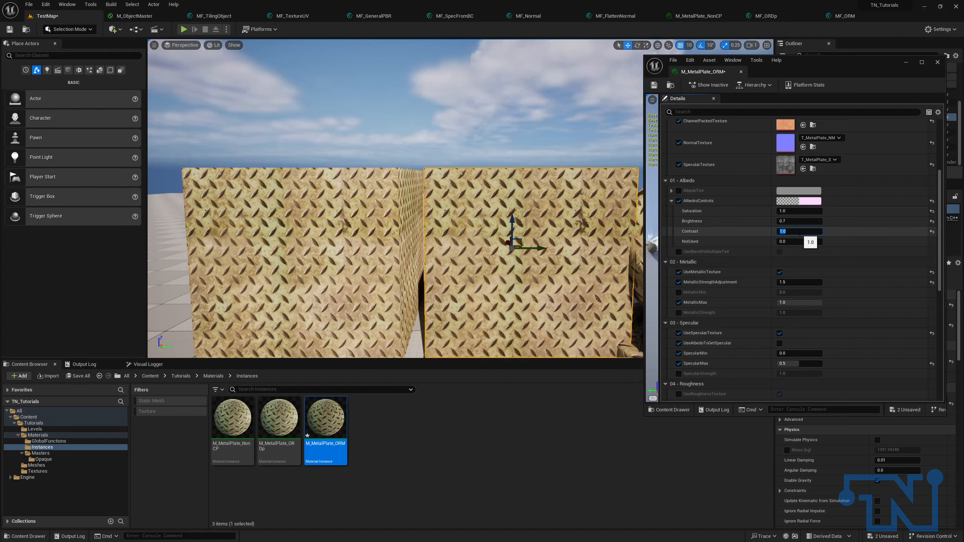
type("0.9")
key("Return")
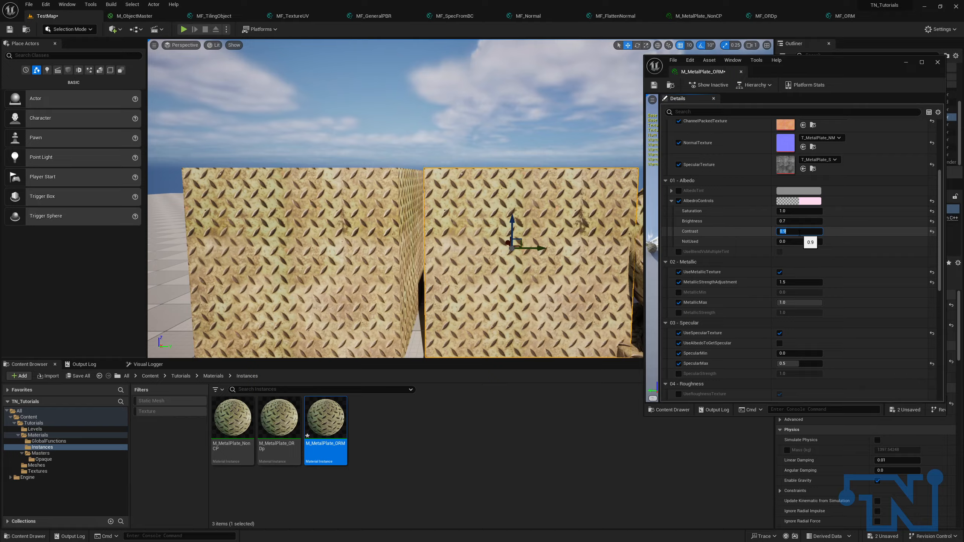
type("1.1")
key("Return")
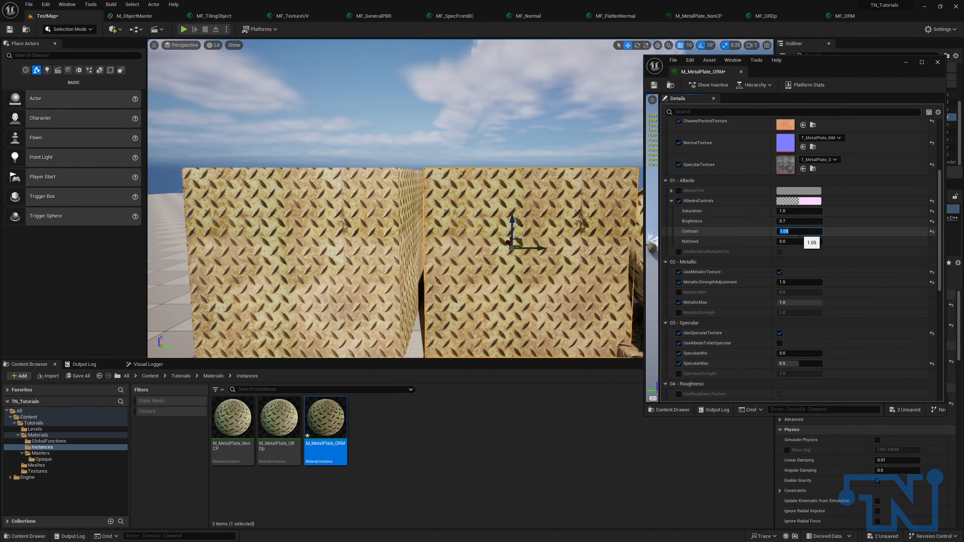
Move the M_MetalPlate_ORM cube away from the original cube, into the space beside the color calibrator near its own preview mesh.
mouse_move(326, 160)
right_mouse_down()
mouse_move(326, 152)
mouse_move(322, 167)
right_mouse_up()
key("s")
key("w")
right_click_drag(411, 190, 411, 201)
key("a")
key("s")
left_click_drag(411, 197, 625, 197)
key("d")
right_click_drag(625, 198, 625, 207)
key("w")
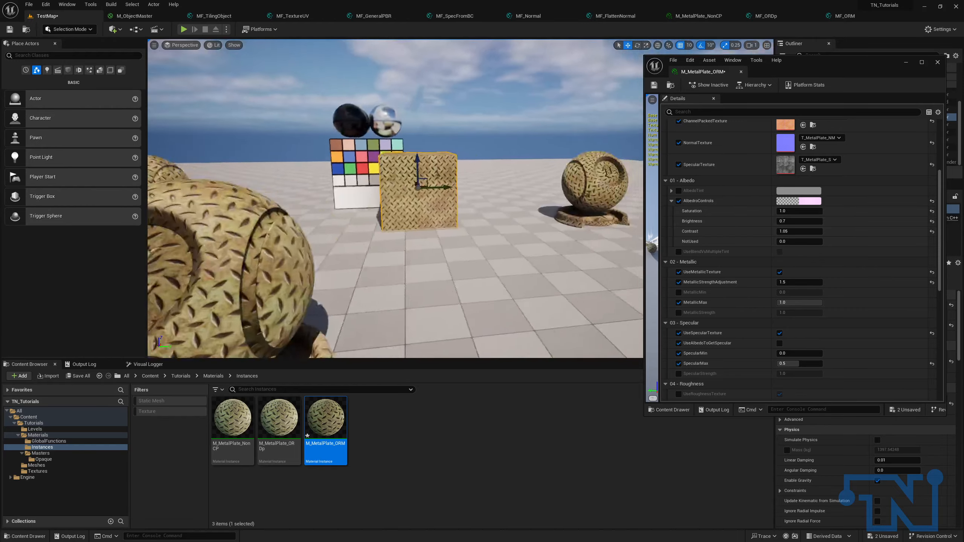
right_click_drag(505, 206, 494, 196)
key("s")
left_click_drag(466, 205, 514, 206)
key("s")
Select the front preview mesh, save M_MetalPlate_ORM and dock its editor in the main window, returning to TestMap.
right_click_drag(514, 205, 477, 236)
key("w")
left_click(455, 212)
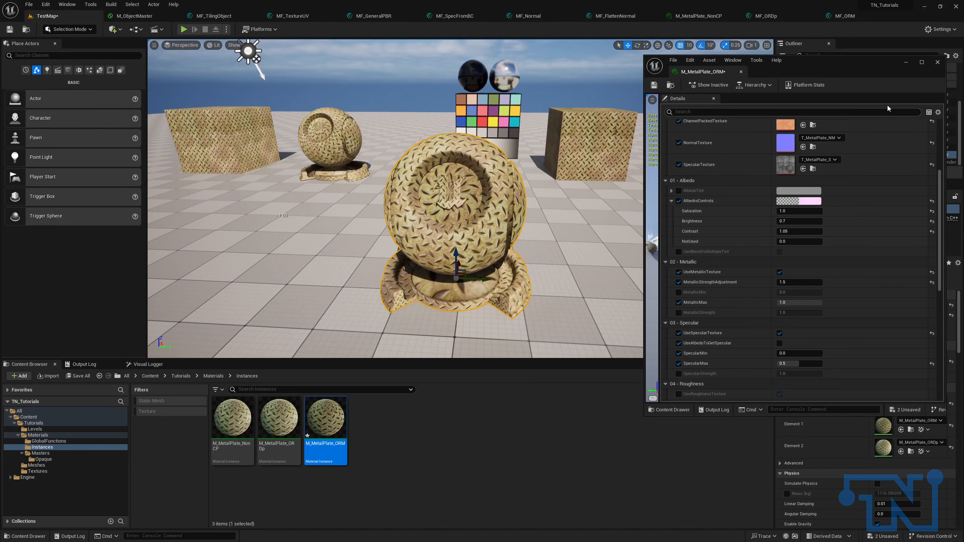
left_click_drag(721, 74, 867, 19)
left_click(65, 16)
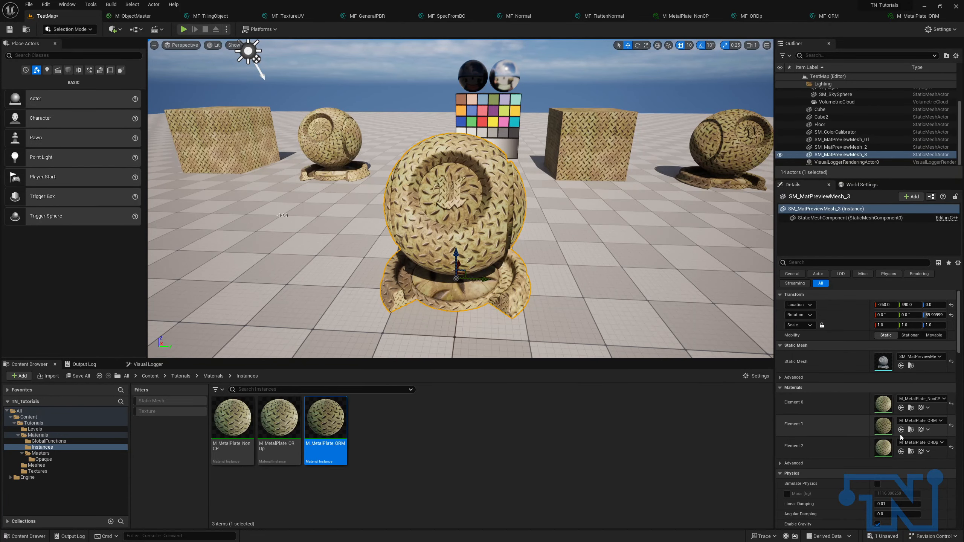
Reset and restore Element 1's material on the front preview mesh, inspect its metal plate materials up close, and save the level.
left_click(951, 425)
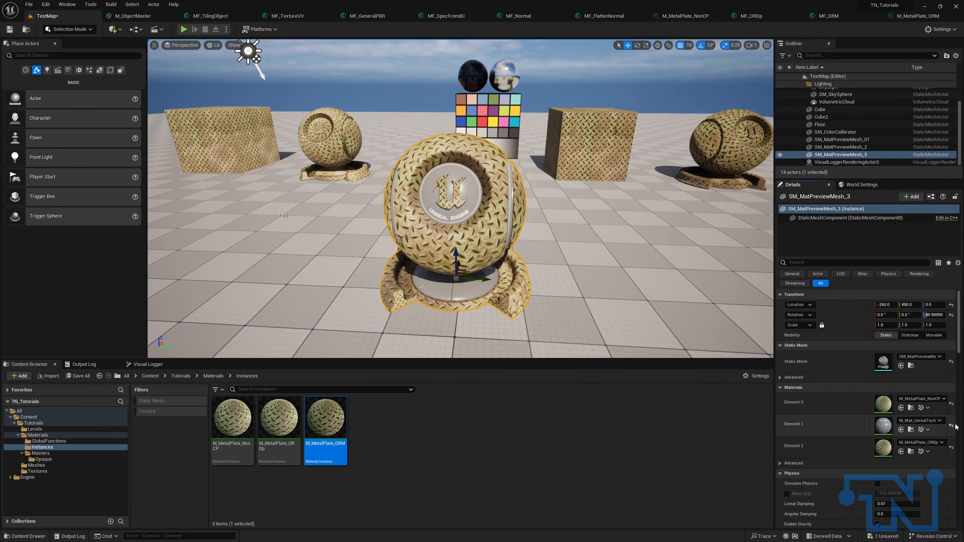
left_click(911, 430)
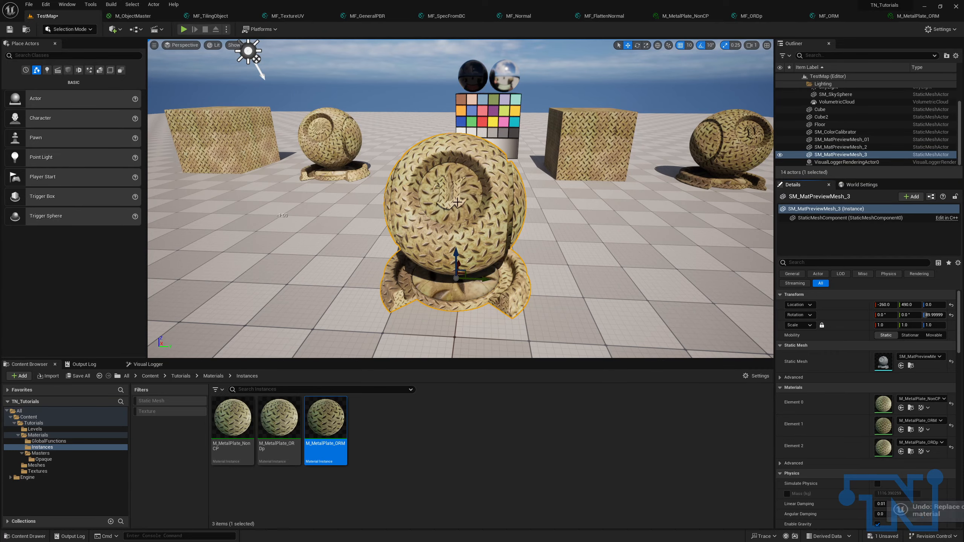
scroll(461, 198, "up", 5)
key("w")
right_click_drag(461, 198, 469, 195)
key("s")
key("a")
key("w")
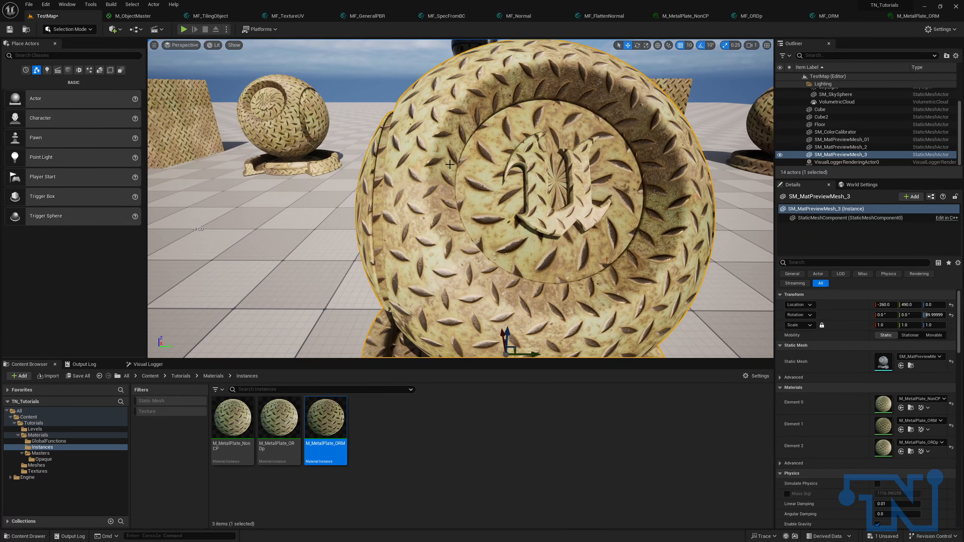
key("s")
mouse_move(470, 196)
right_mouse_down()
mouse_move(481, 190)
mouse_move(471, 195)
right_mouse_up()
key("ctrl+s")
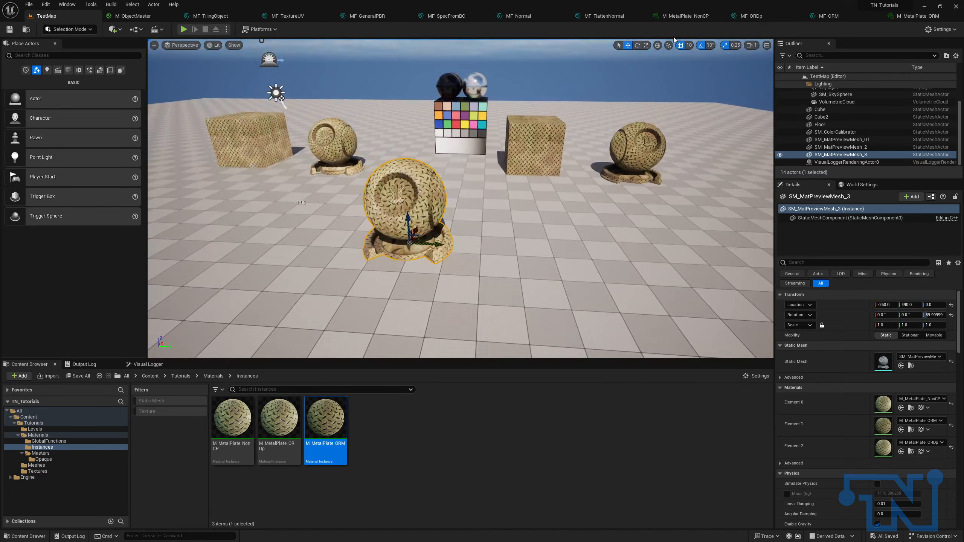
Duplicate the M_MetalPlate_ORM cube and its preview mesh together, and place the copies beyond the ORM pair.
left_click(296, 427)
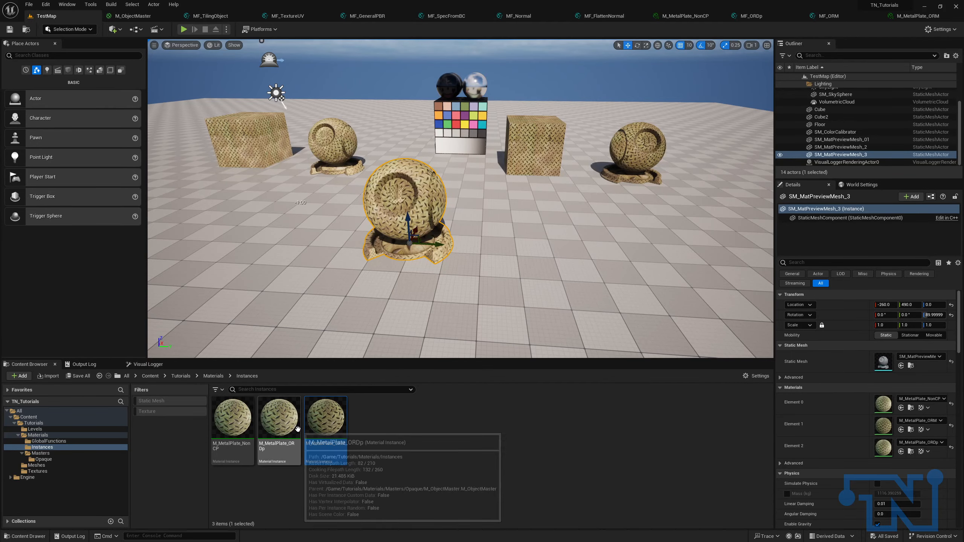
left_click(528, 160)
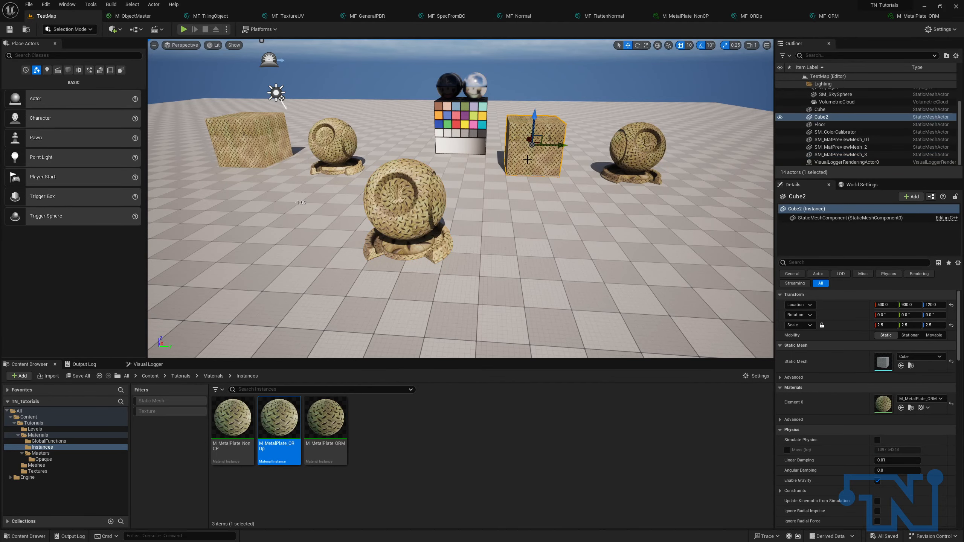
left_click(622, 164, "ctrl")
left_click_drag(621, 168, 651, 182, "alt")
right_click_drag(651, 182, 669, 213)
left_click_drag(542, 161, 593, 108)
Assign M_MetalPlate_ORDp to Elements 0, 1 and 2 of the duplicated pair and move the new cube closer to its preview mesh.
left_click_drag(293, 418, 883, 348)
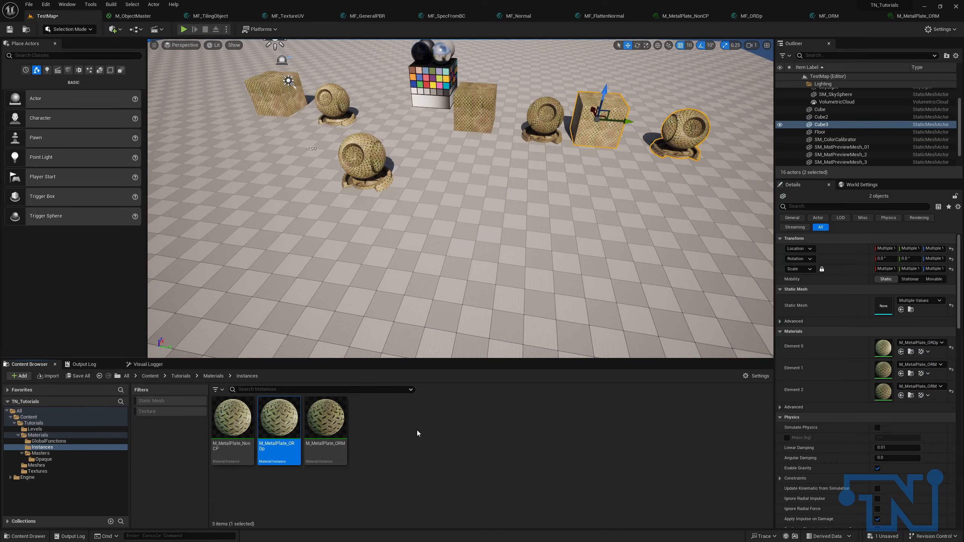
left_click_drag(274, 422, 883, 391)
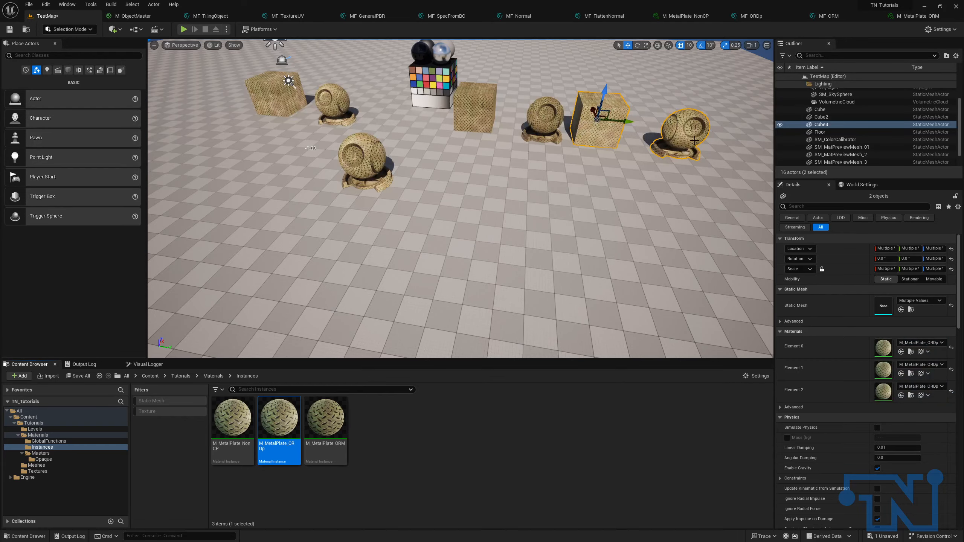
left_click(689, 139)
left_click(589, 125)
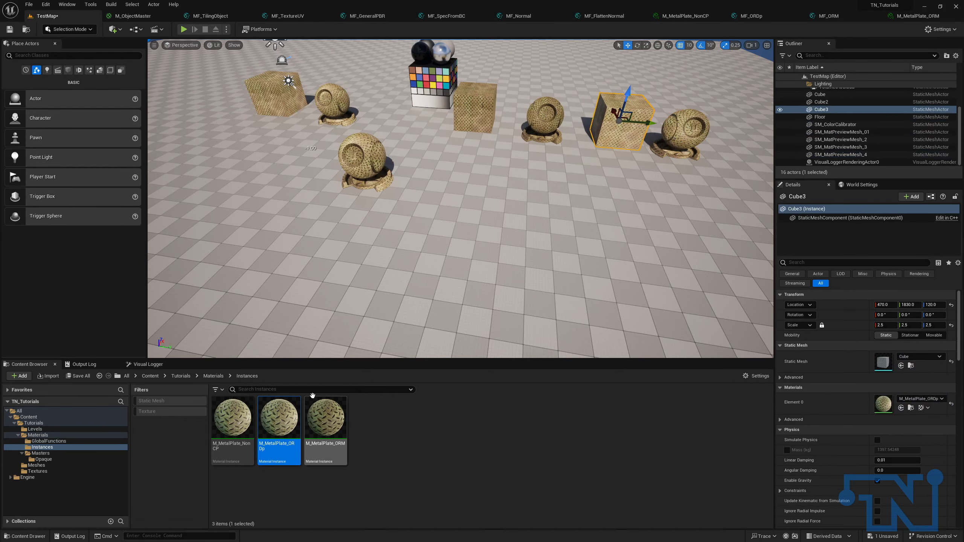
Enable UseORDp in M_MetalPlate_ORDp and compare its parameters with those of M_MetalPlate_ORM.
double_click(279, 422)
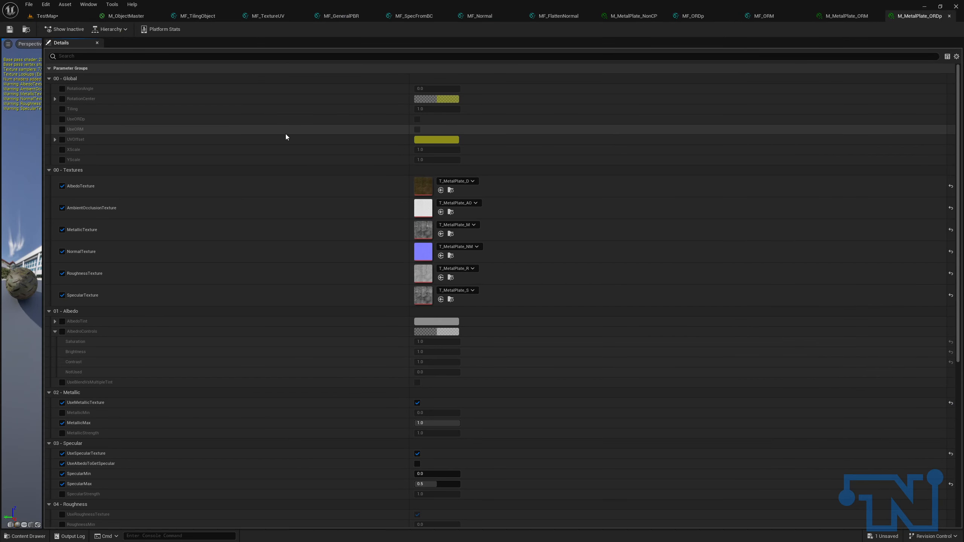
left_click(417, 120)
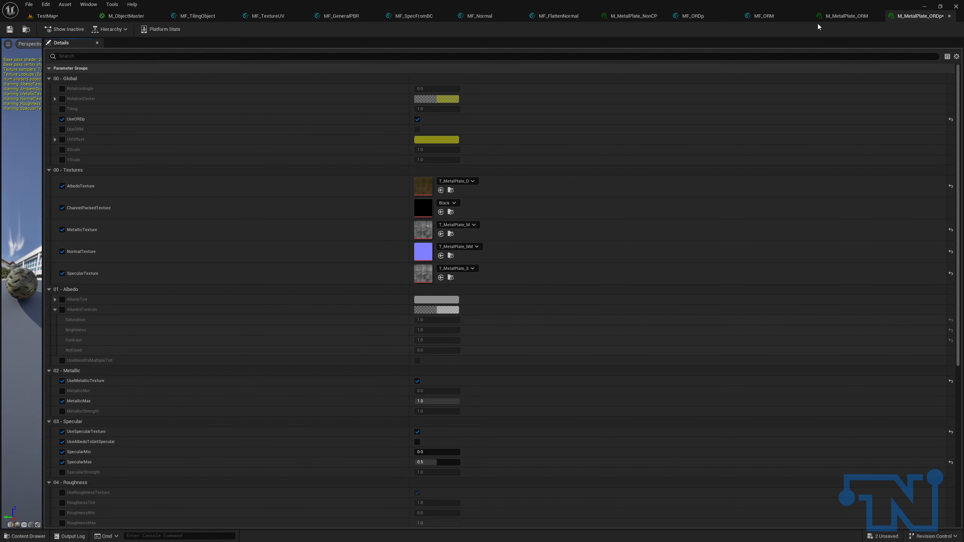
left_click(849, 16)
scroll(748, 125, "up", 5)
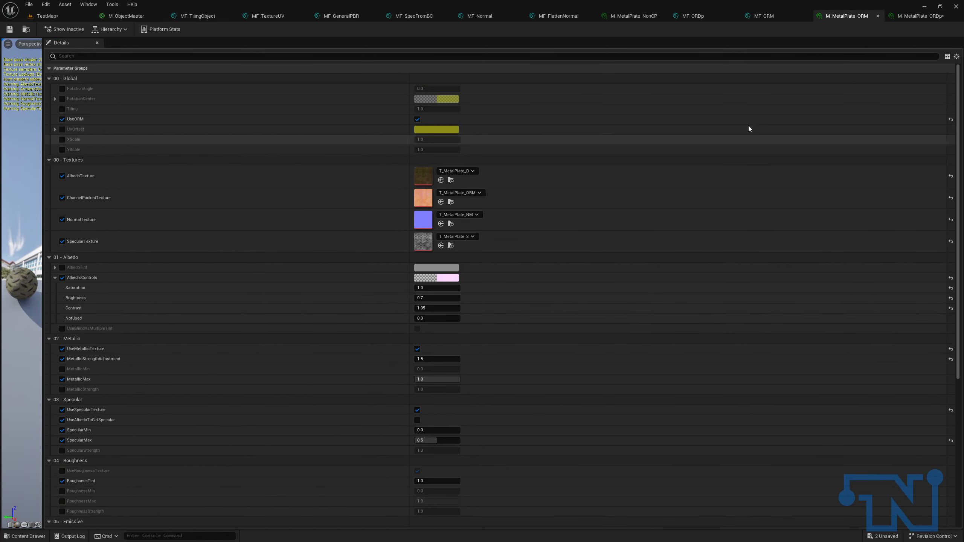
left_click(917, 16)
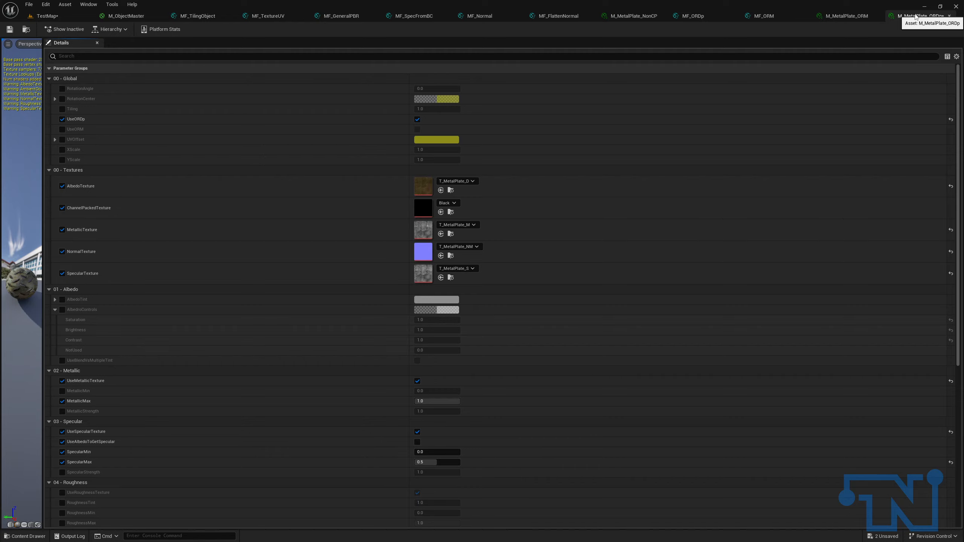
Turn off UseORM in M_MetalPlate_ORM to check its available switches, and return to M_MetalPlate_ORDp.
left_click(848, 16)
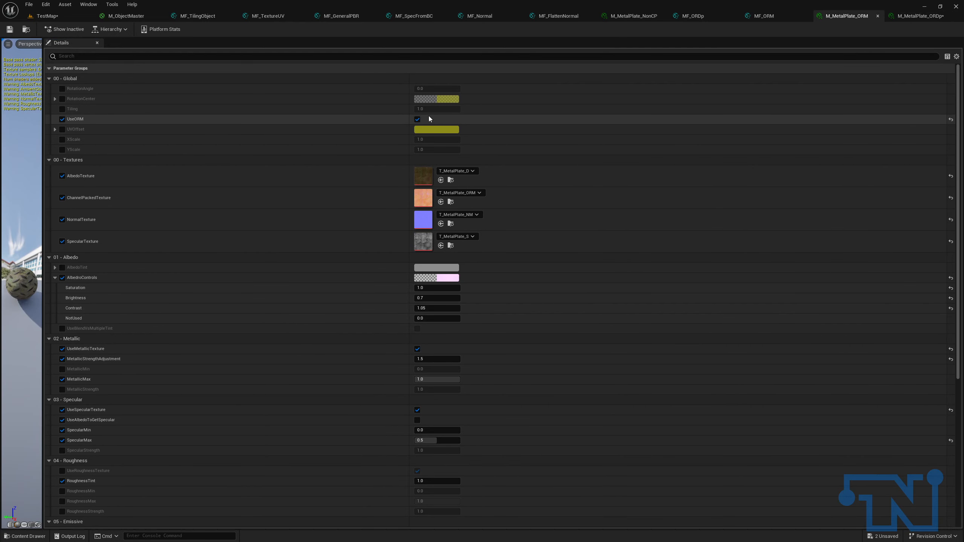
left_click(417, 120)
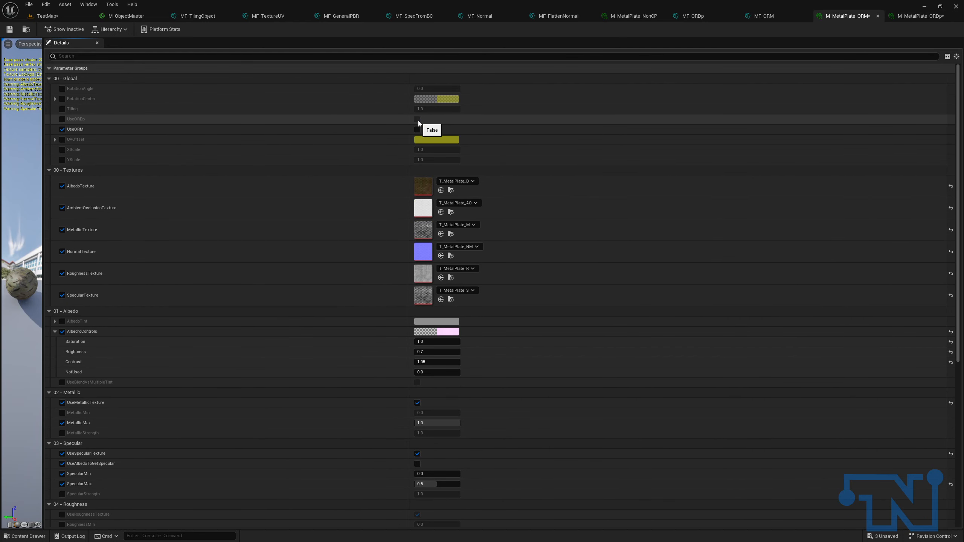
left_click(920, 16)
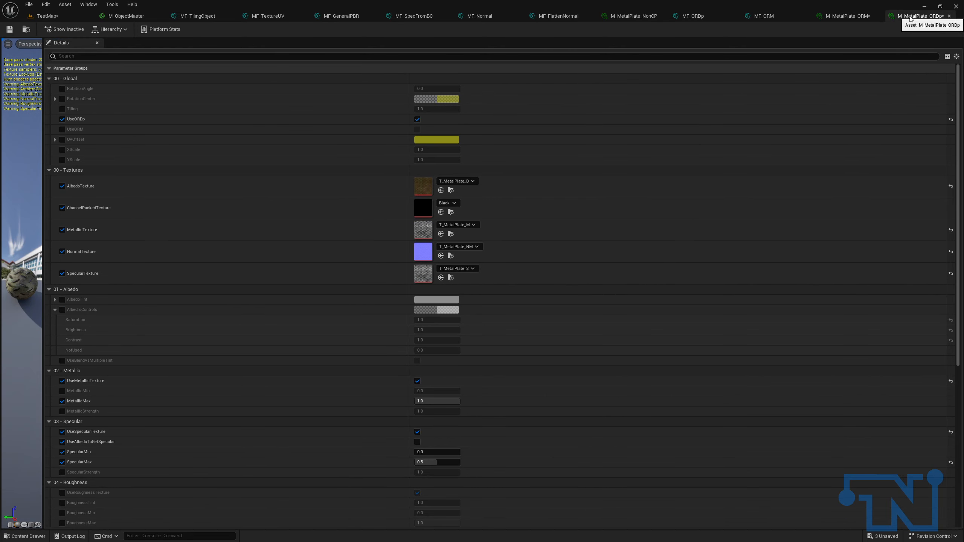
Assign T_MetalPlate_ORDp as the ChannelPackedTexture of M_MetalPlate_ORDp and save the instance.
left_click(454, 203)
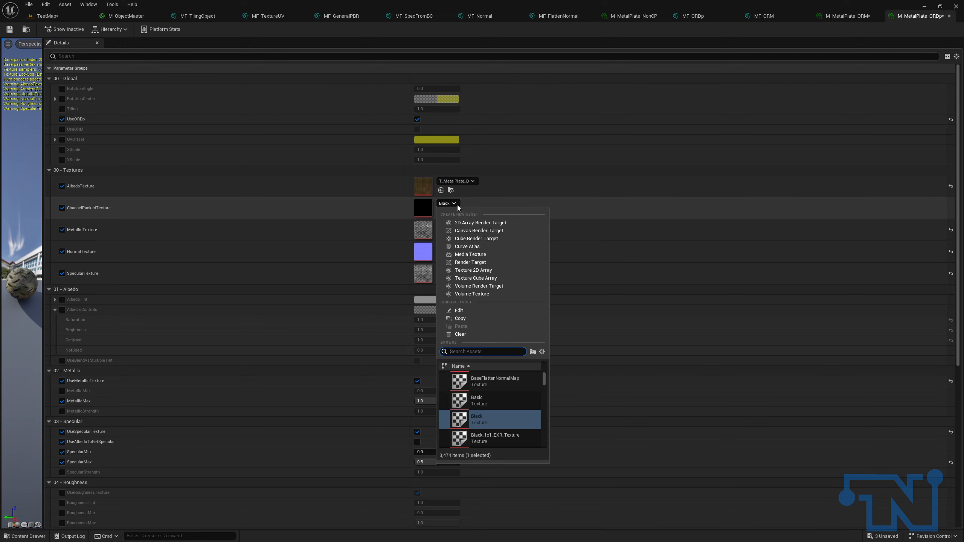
type("metal")
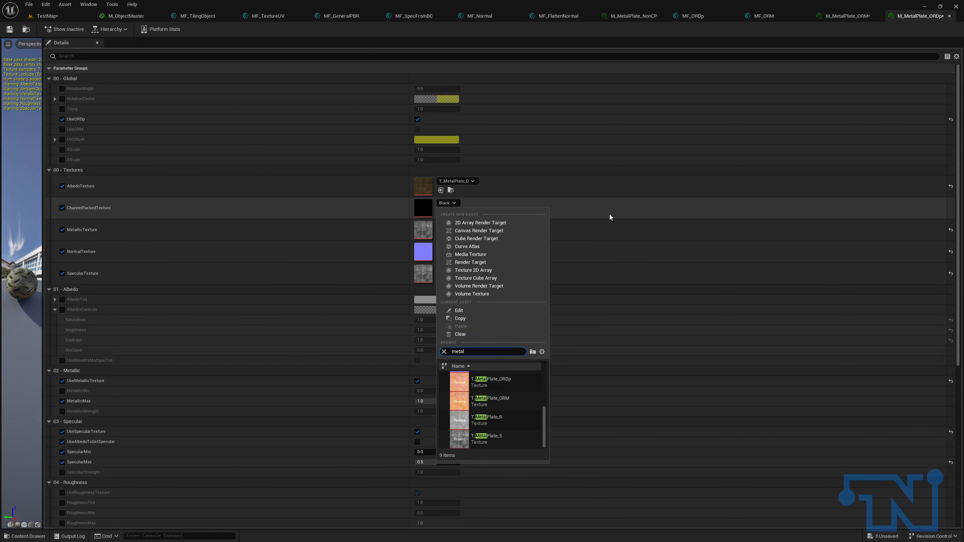
left_click(526, 386)
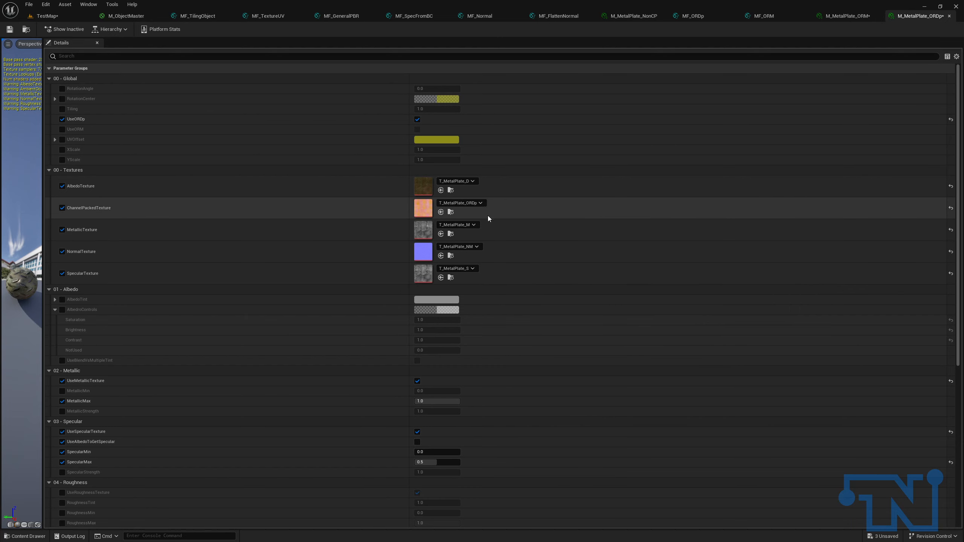
scroll(453, 338, "down", 3)
scroll(453, 338, "down", 6)
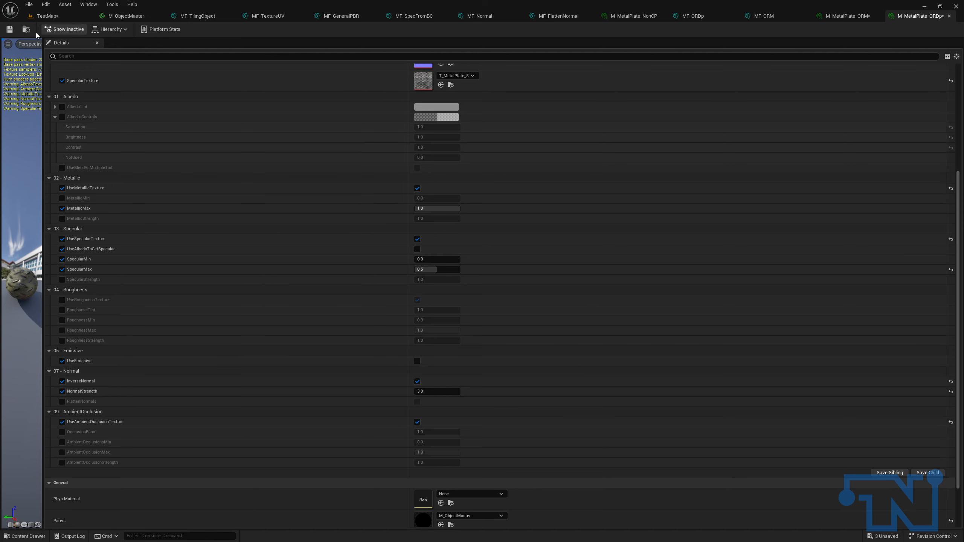
left_click(10, 30)
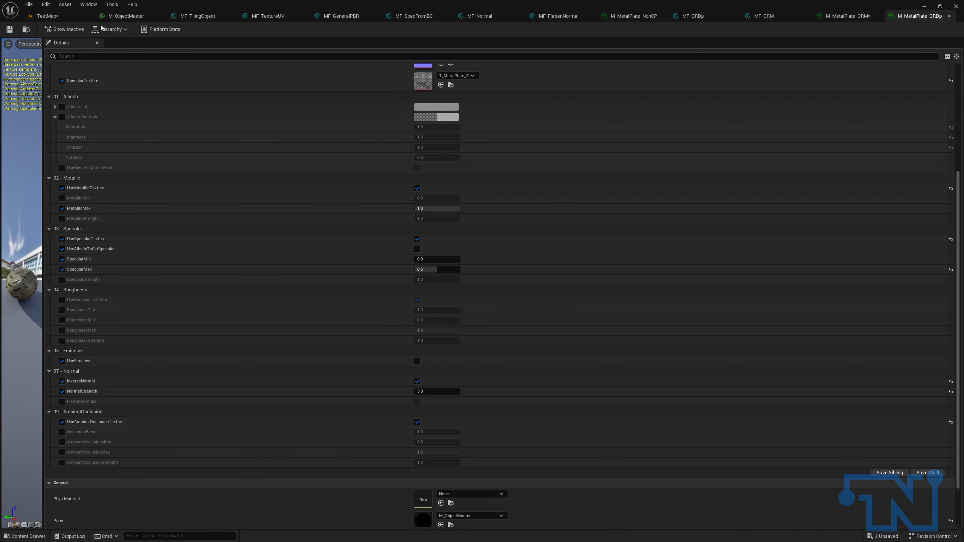
Inspect the ORDp cube and preview mesh in TestMap, and return to the M_MetalPlate_ORDp parameters.
left_click(70, 16)
key("f")
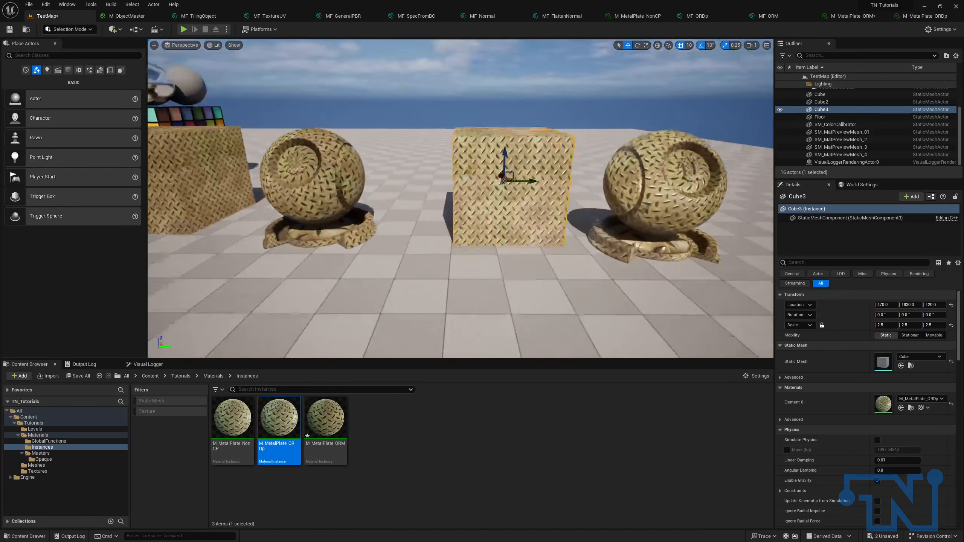
right_click_drag(529, 98, 533, 91)
left_click(923, 17)
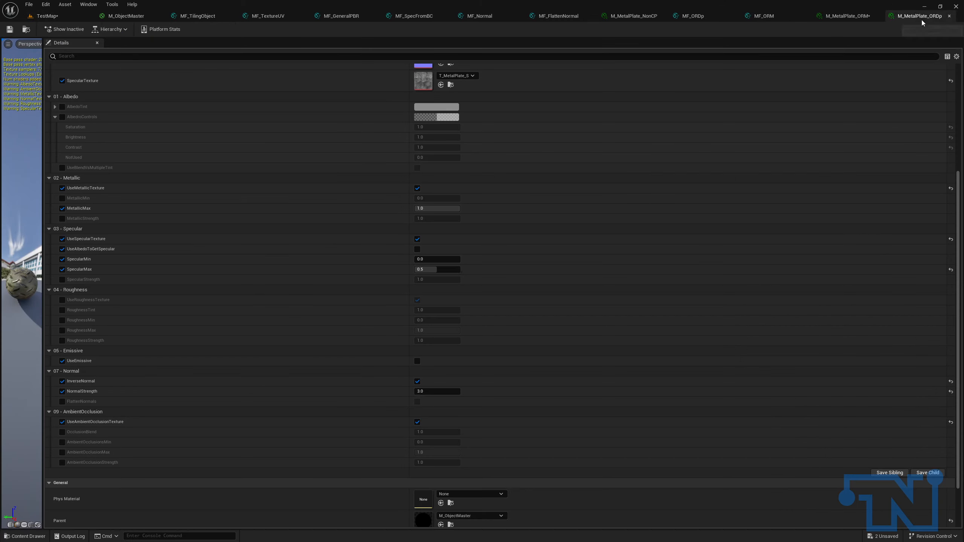
scroll(594, 273, "up", 4)
scroll(593, 274, "down", 3)
Detach the M_MetalPlate_ORDp editor into a floating window and place it over TestMap, below the ORDp cube and preview mesh.
left_click_drag(929, 17, 800, 202)
left_click(47, 16)
scroll(605, 168, "down", 3)
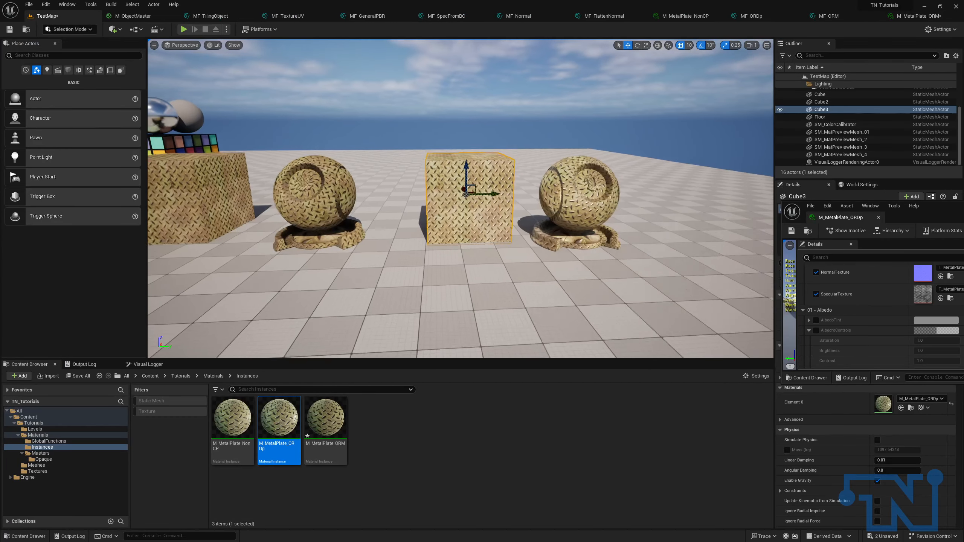
left_click_drag(907, 5, 800, 24)
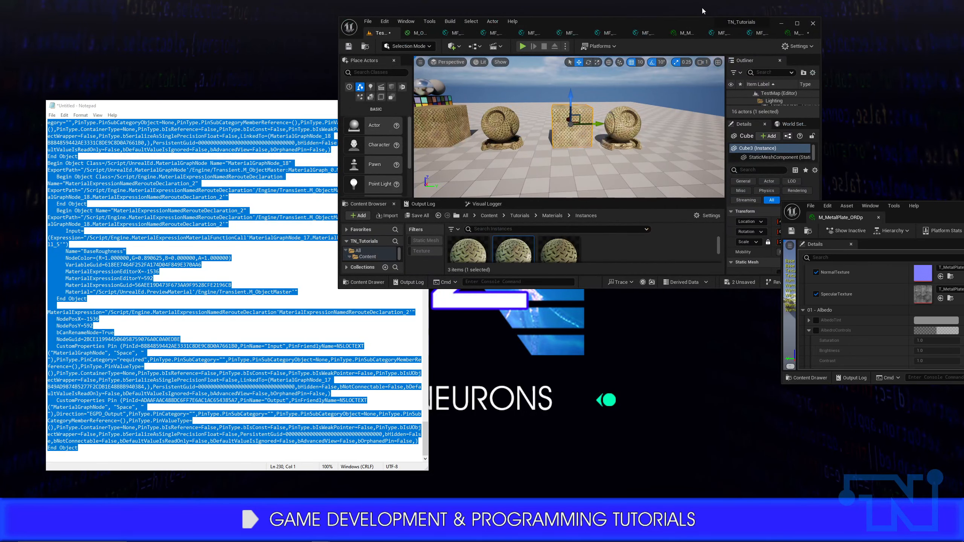
left_click(797, 23)
left_click_drag(920, 222, 563, 289)
Override RoughnessTint and RoughnessStrength in M_MetalPlate_ORDp, setting both to 2.
scroll(653, 395, "down", 5)
scroll(653, 396, "down", 5)
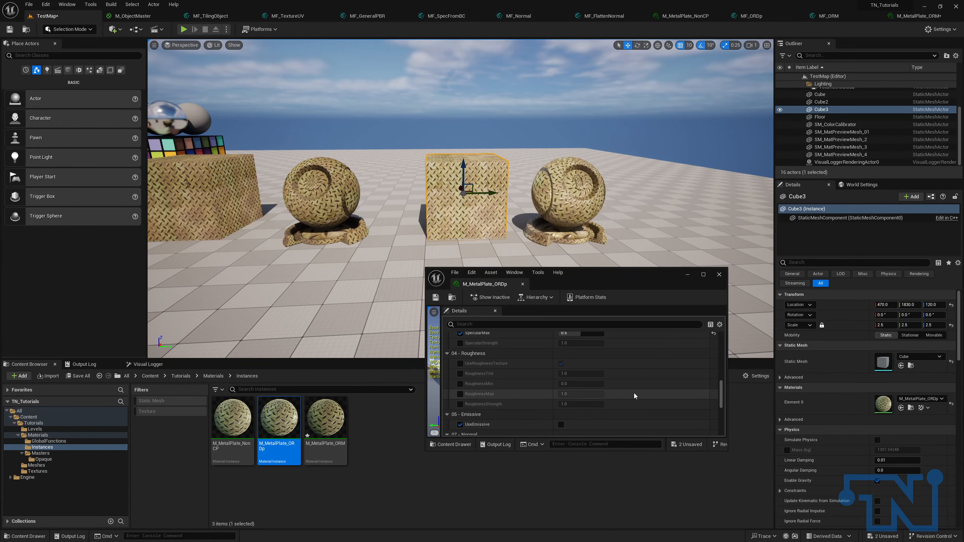
left_click(461, 374)
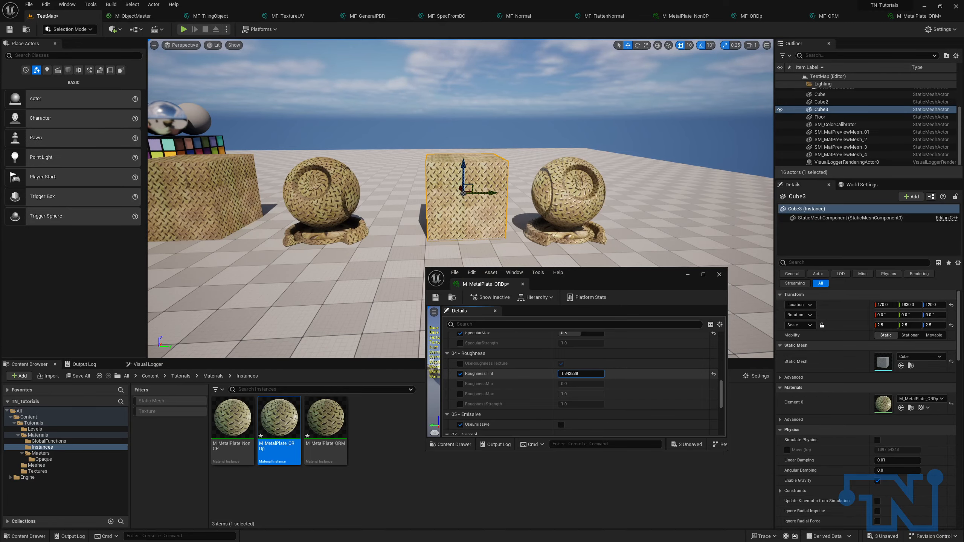
left_click_drag(581, 374, 604, 374)
left_click(569, 373)
type("2")
key("Tab")
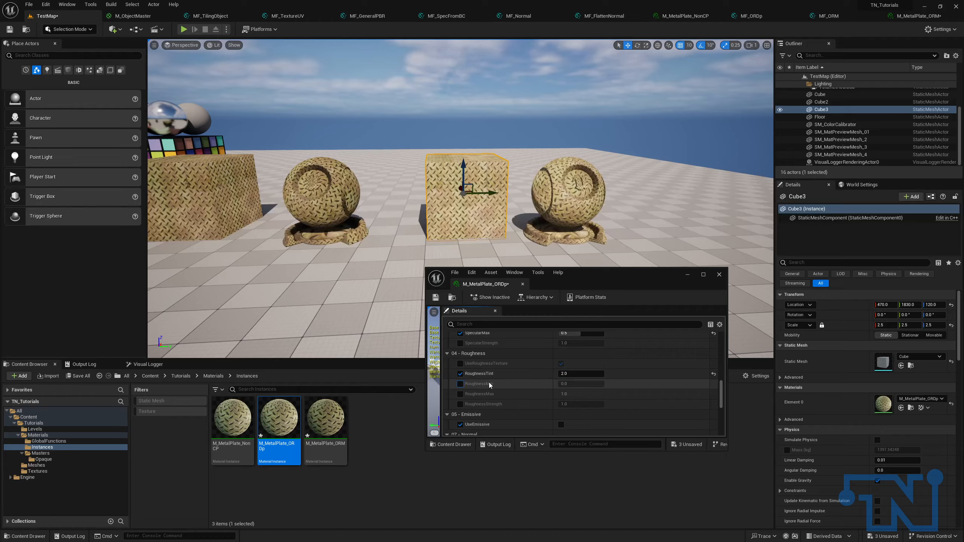
left_click(461, 404)
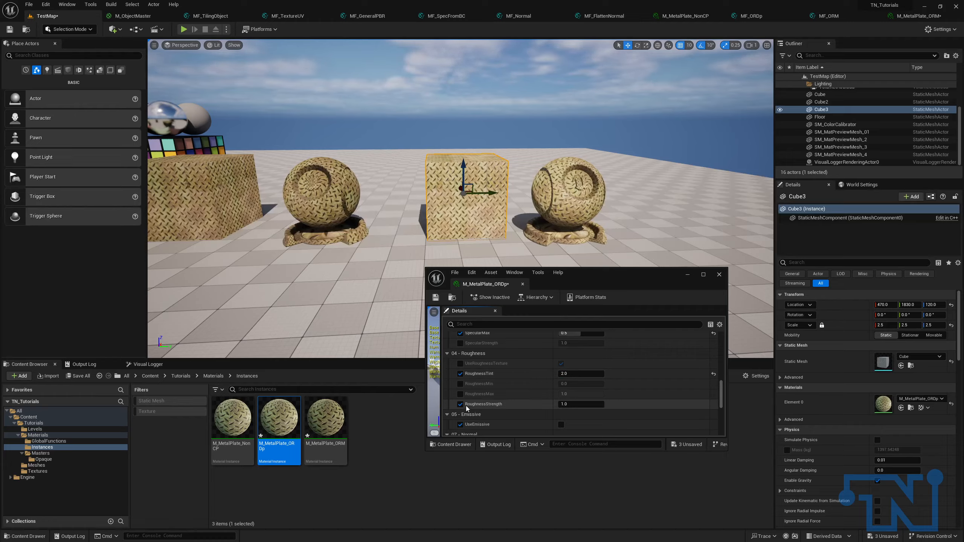
left_click(594, 404)
type("2")
key("Tab")
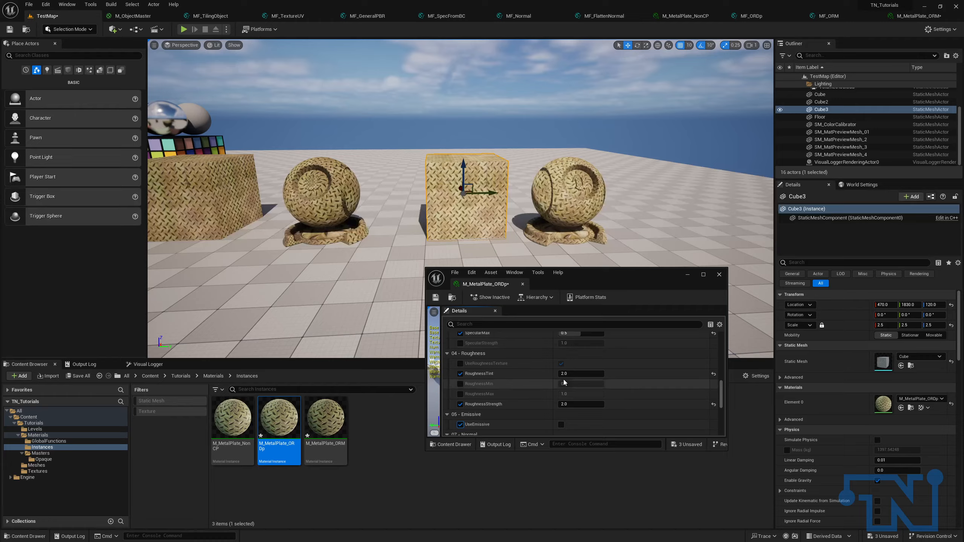
Override AlbedoControls in M_MetalPlate_ORDp with a Contrast of 1.2, and save and close the instance.
scroll(563, 382, "down", 10)
scroll(562, 395, "up", 6)
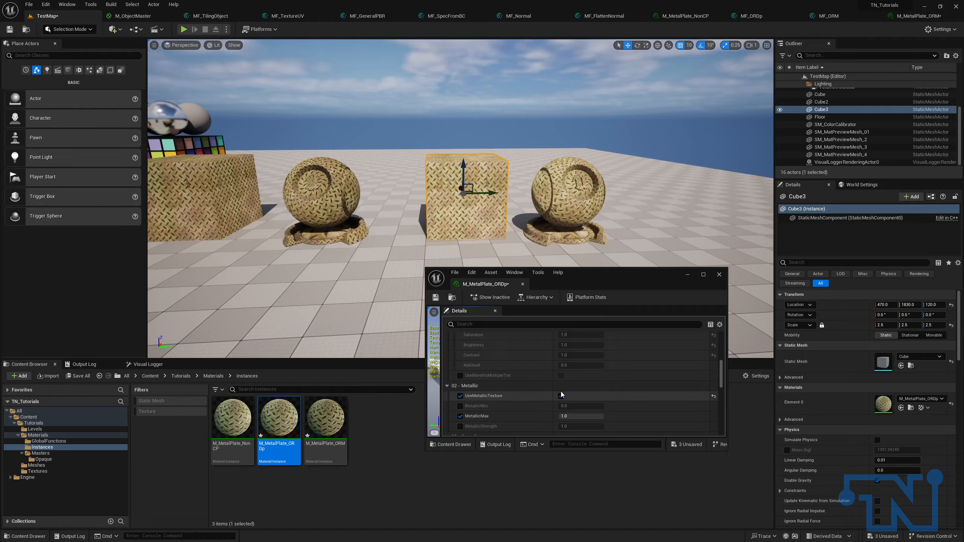
scroll(561, 392, "up", 5)
scroll(546, 393, "down", 2)
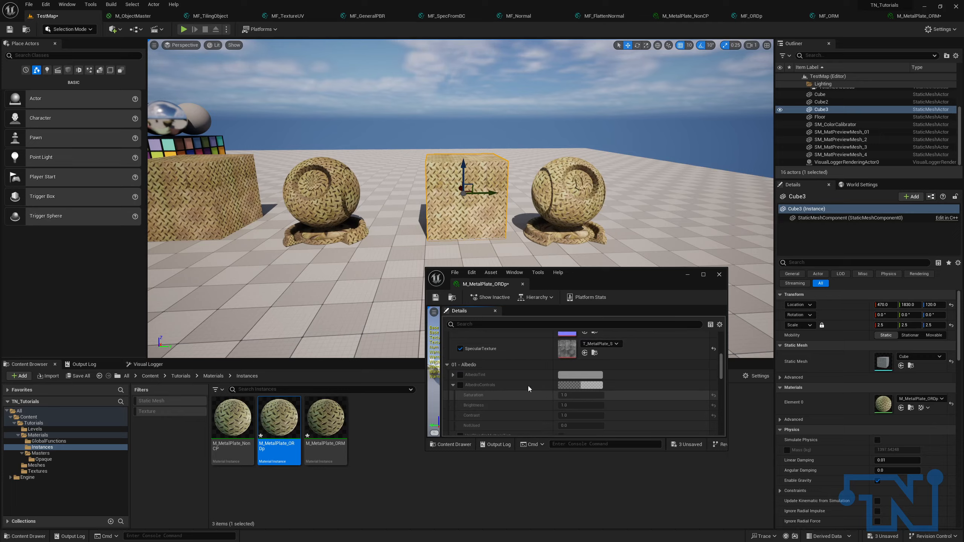
left_click(461, 385)
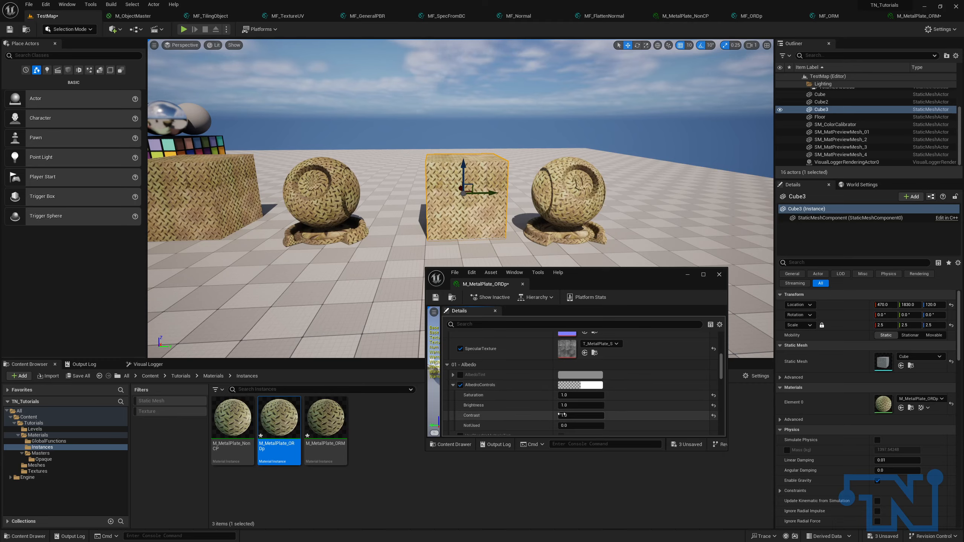
mouse_move(581, 415)
left_mouse_down()
mouse_move(592, 415)
mouse_move(580, 415)
left_mouse_up()
type("1.1")
key("Return")
type("1.2")
key("Return")
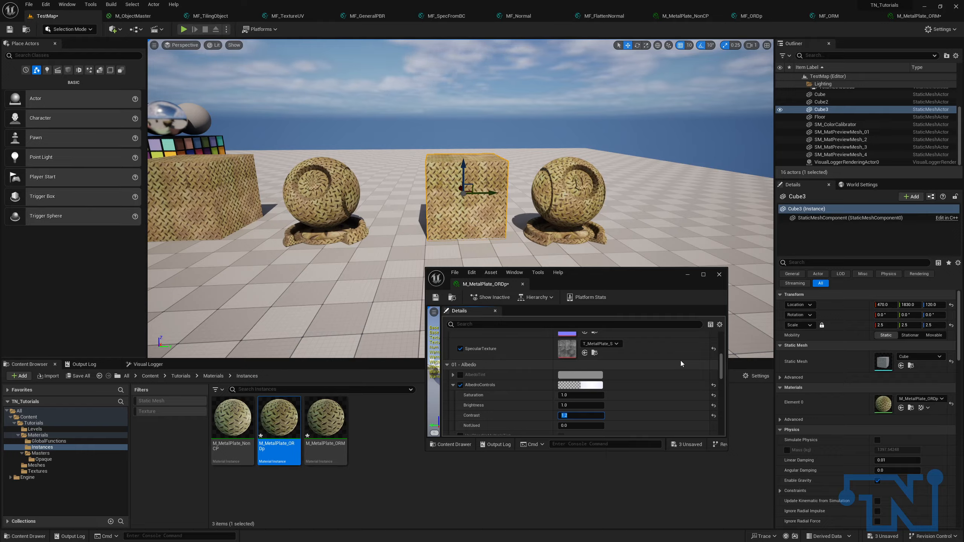
left_click(435, 298)
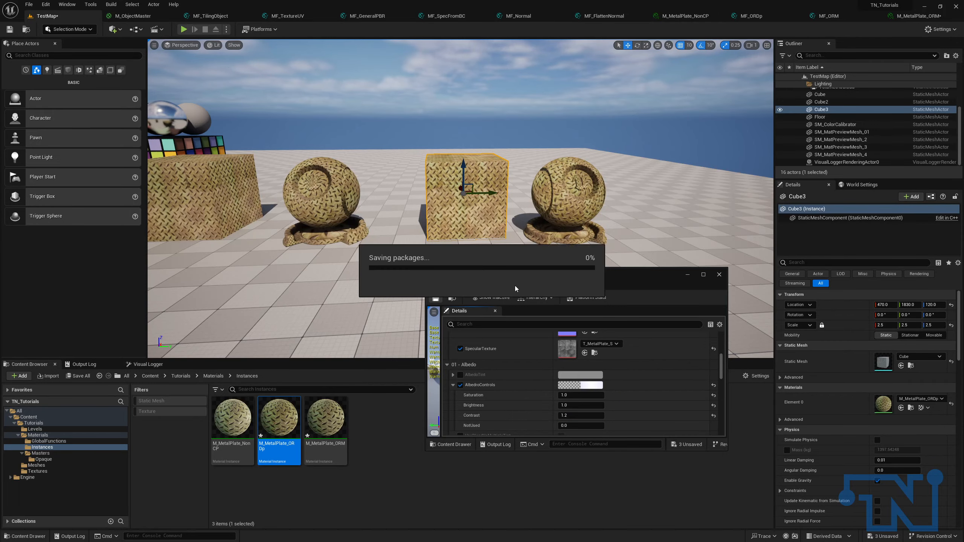
left_click(718, 274)
Fly around TestMap to compare the ORDp cube and preview mesh with the ORM and non-packed versions.
key("s")
key("a")
right_click_drag(711, 267, 710, 267)
key("w")
key("s")
key("d")
key("a")
key("w")
key("w")
key("s")
key("d")
key("a")
key("s")
key("d")
key("w")
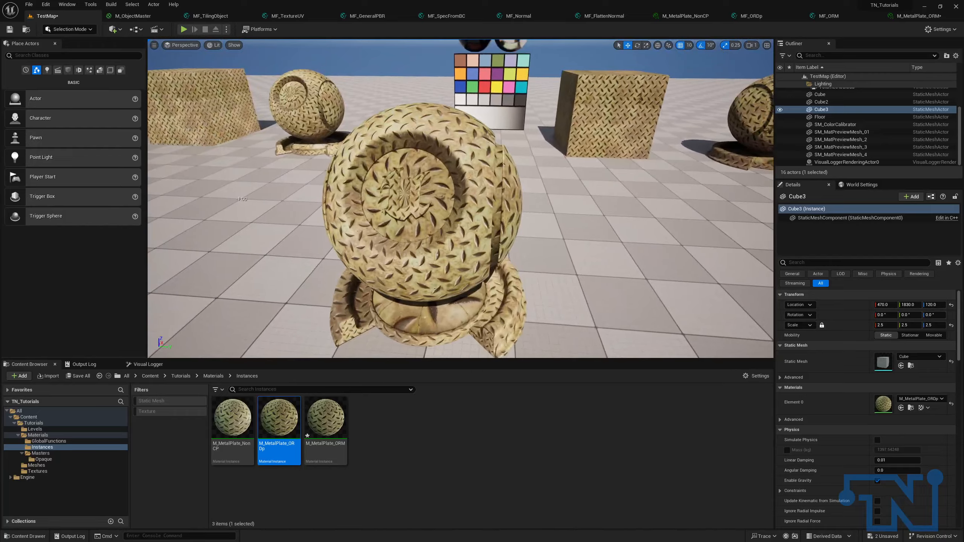
right_click_drag(618, 224, 619, 224)
key("s")
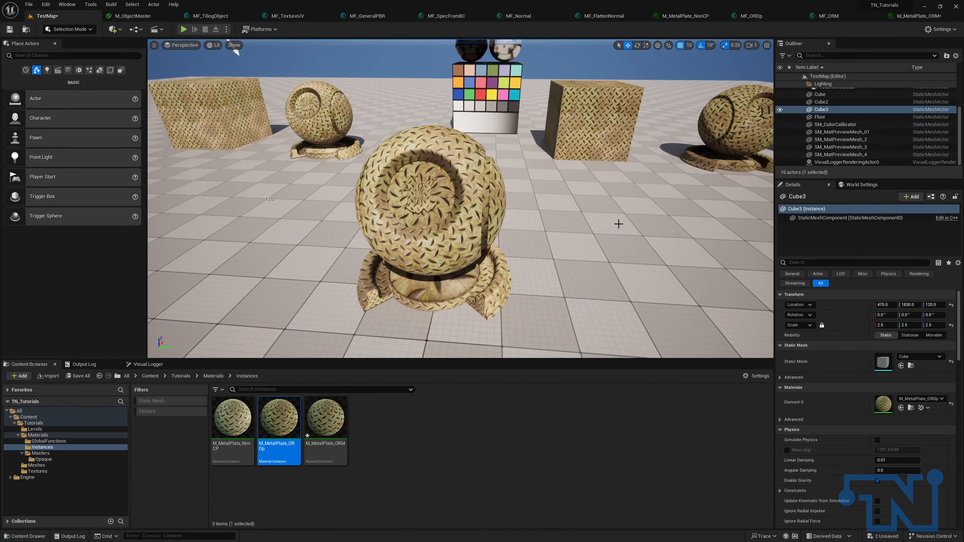
Save all unsaved content, including M_MetalPlate_ORM and TestMap.
left_click(77, 378)
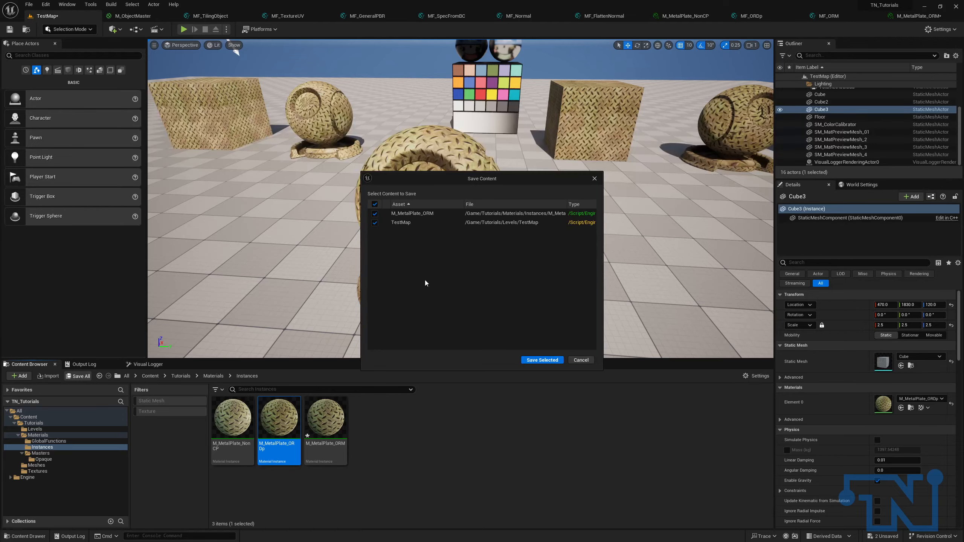
left_click(542, 361)
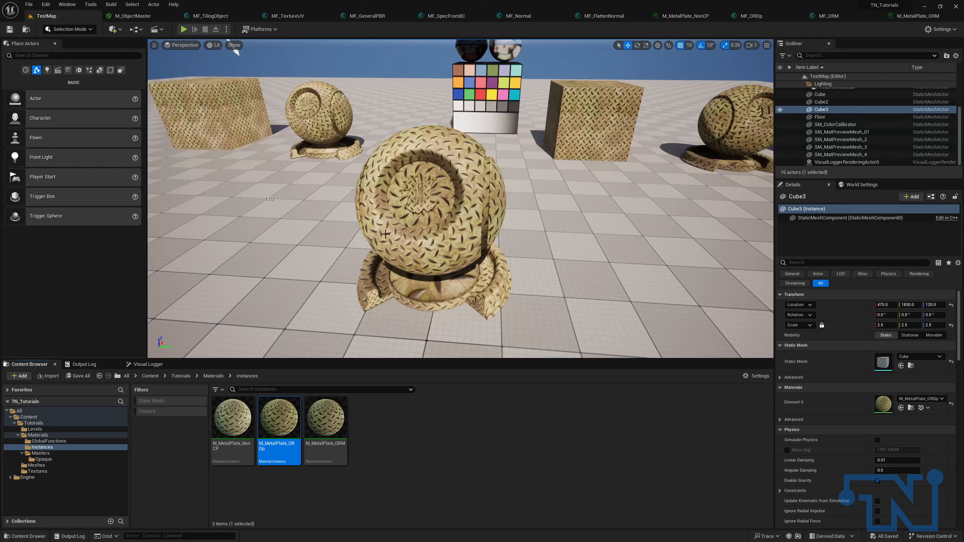
right_click_drag(527, 203, 565, 192)
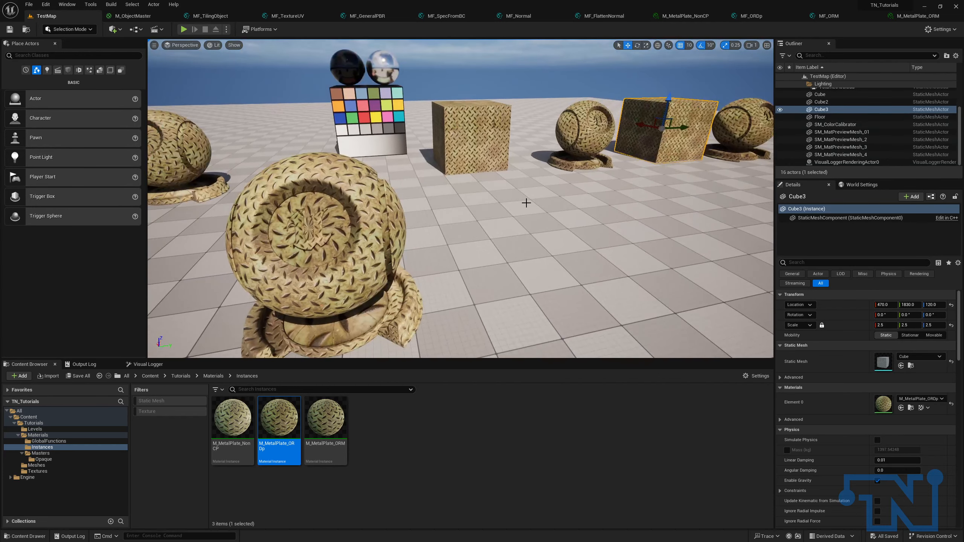
Close MF_TilingObject, MF_TextureUV and MF_GeneralPBR, applying their pending changes.
left_click(209, 17)
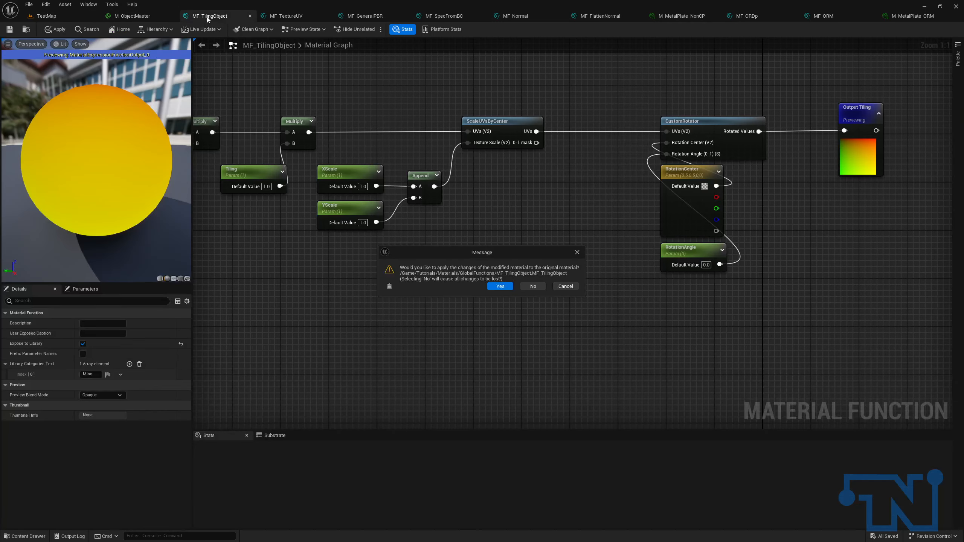
left_click(495, 287)
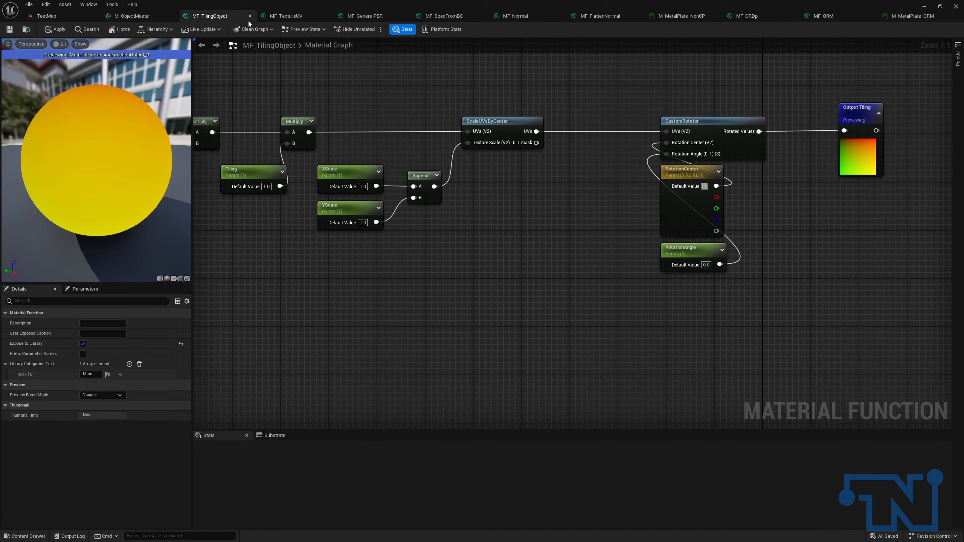
left_click(250, 16)
left_click(494, 285)
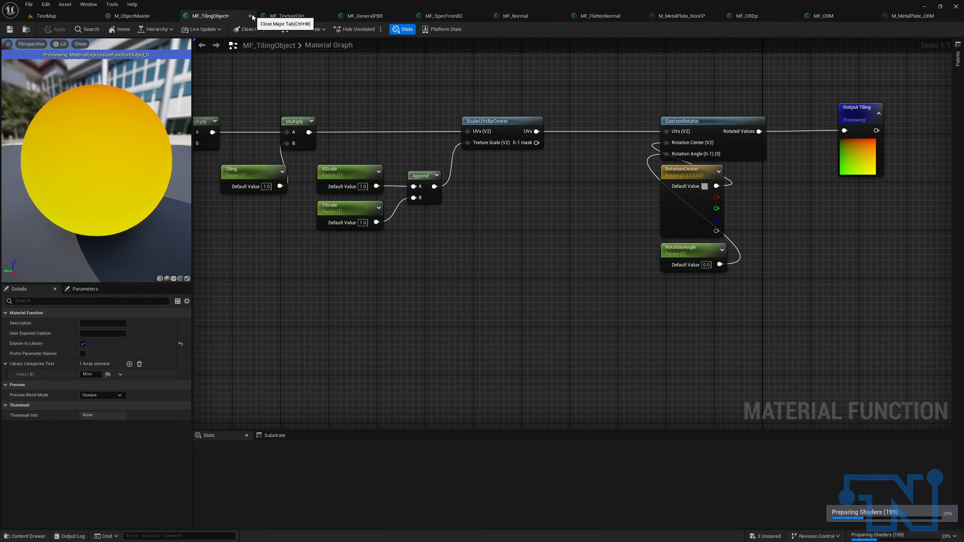
left_click(251, 16)
left_click(250, 16)
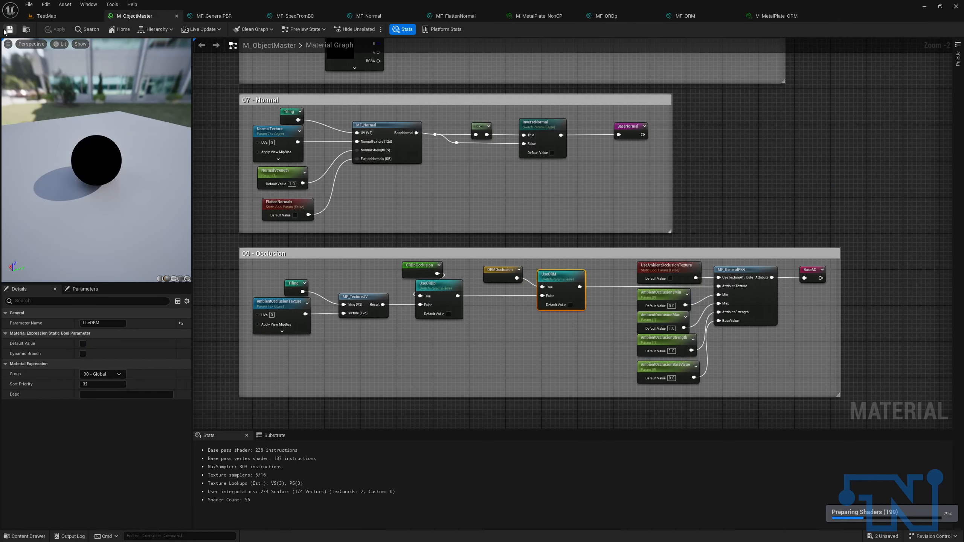
left_click(256, 16)
left_click(499, 286)
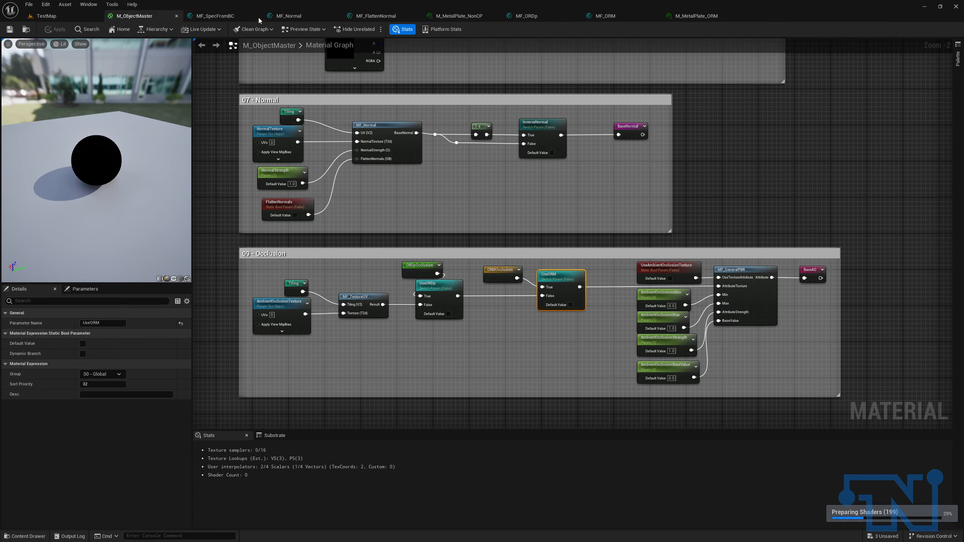
Close MF_SpecFromBC, MF_Normal and MF_FlattenNormal with their changes applied, and close M_MetalPlate_NonCP.
left_click(256, 16)
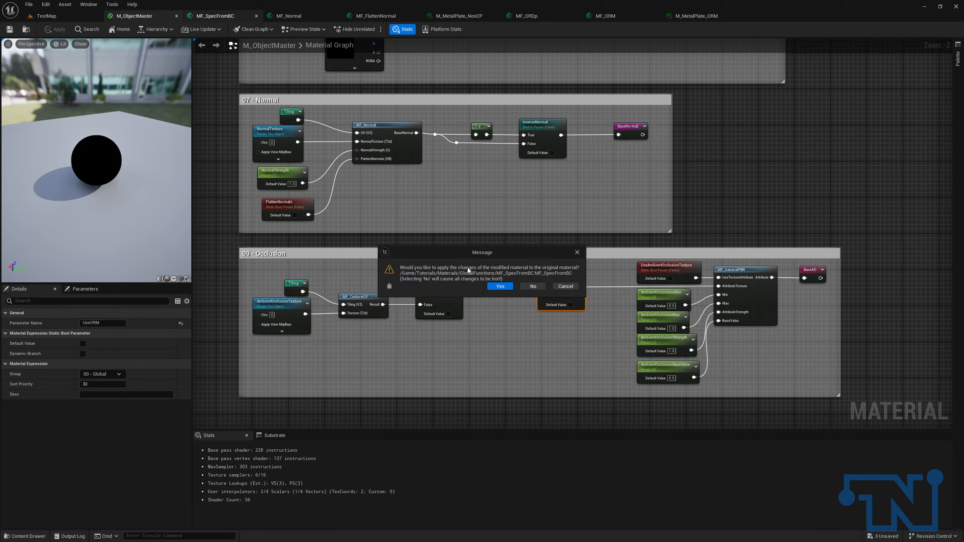
left_click(493, 287)
left_click(257, 15)
left_click(503, 286)
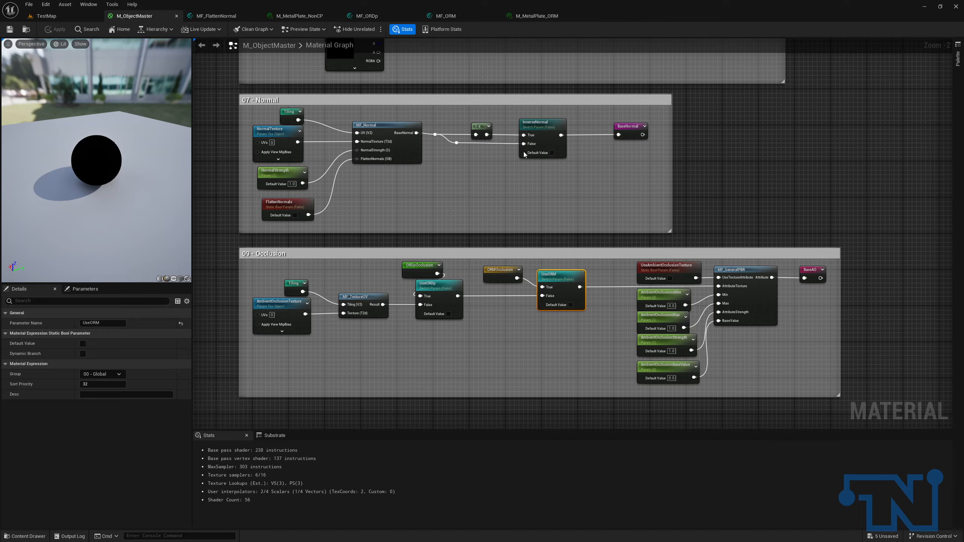
left_click(256, 17)
left_click(493, 287)
left_click(256, 16)
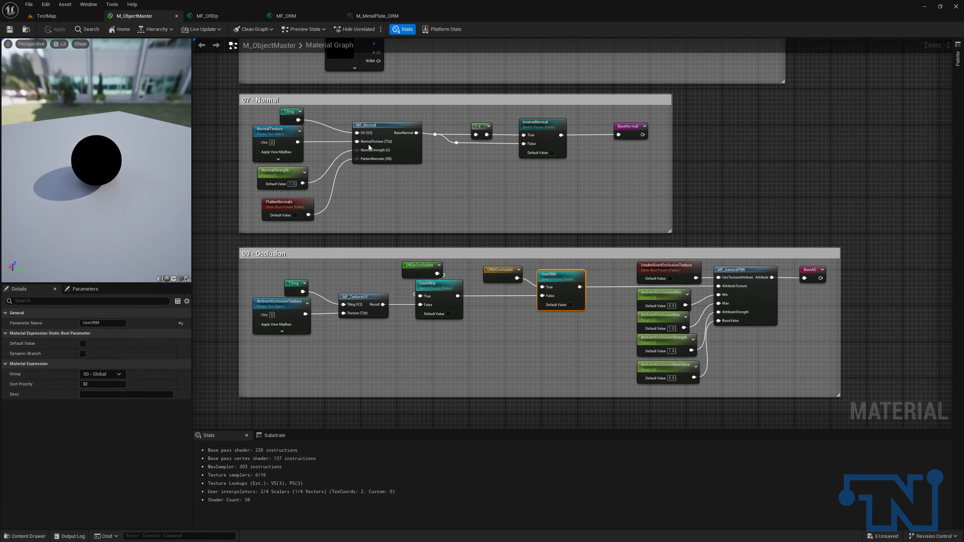
Close MF_ORDp and MF_ORM, applying the pending function changes.
left_click(255, 16)
left_click(500, 286)
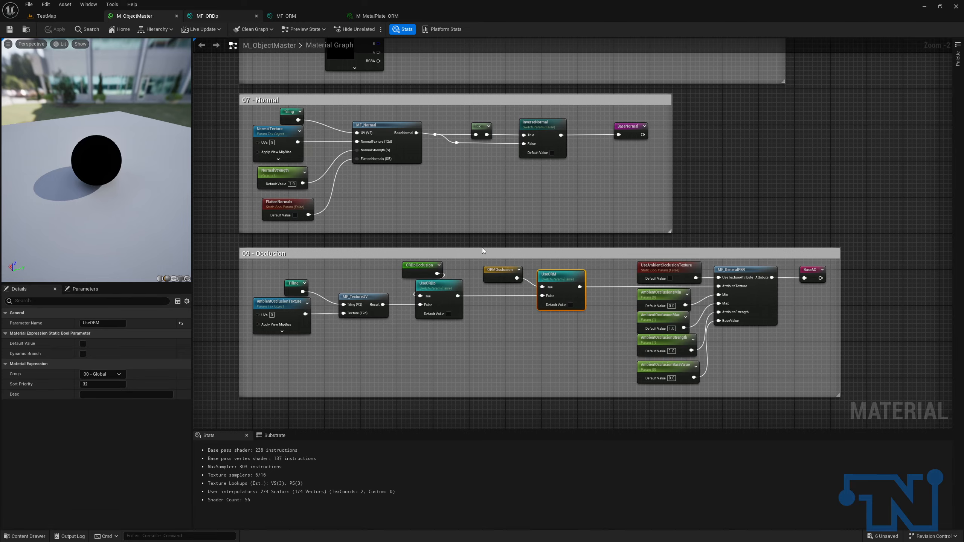
left_click(233, 13)
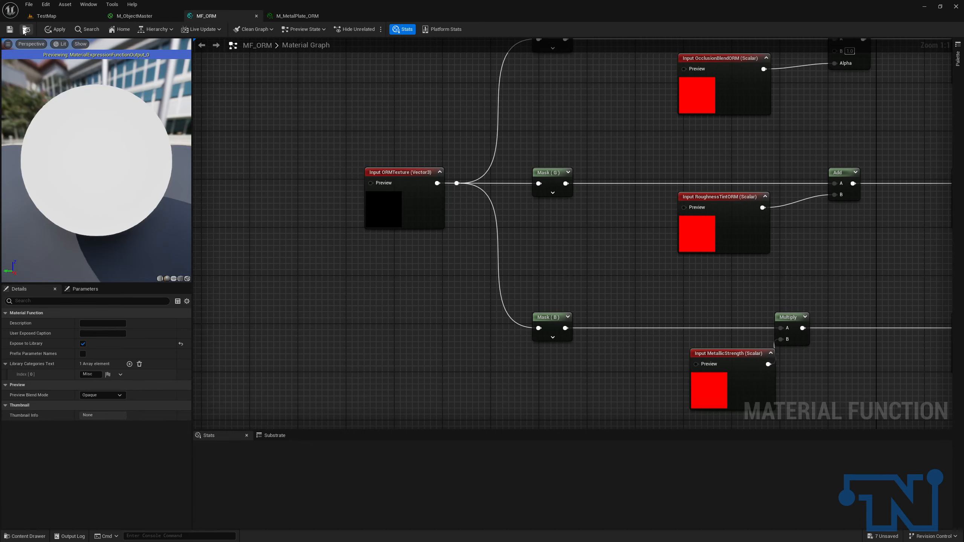
left_click(256, 16)
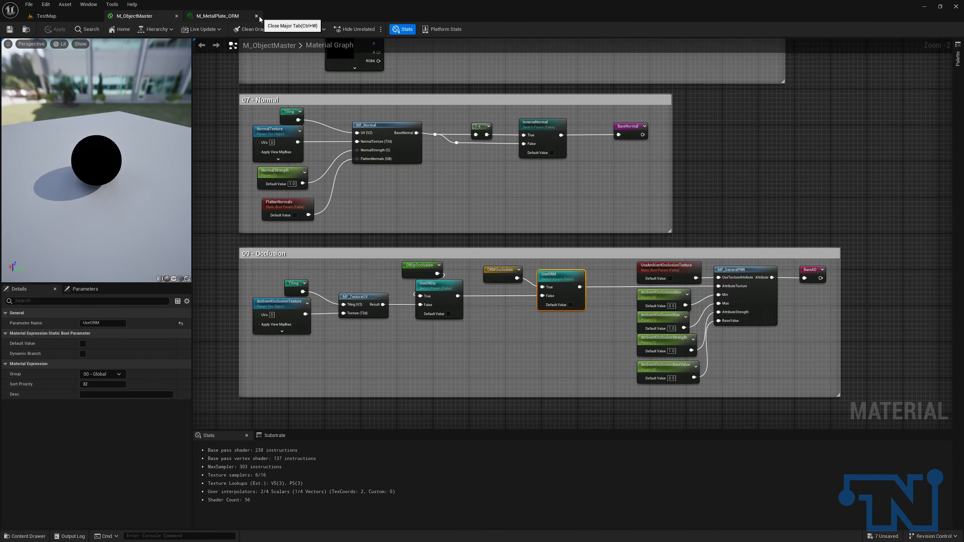
Close the M_MetalPlate_ORM material instance.
left_click(259, 16)
left_click(254, 17)
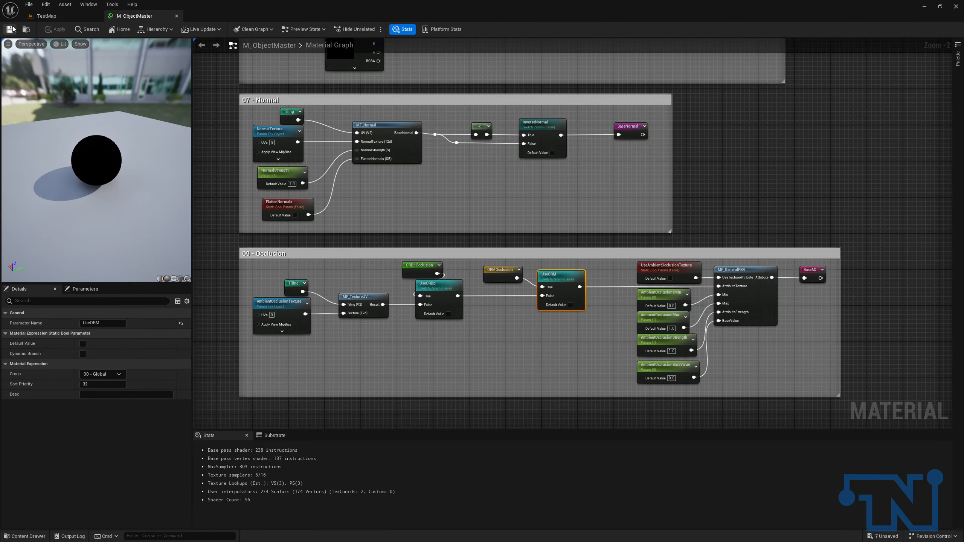
Shift all the node groups in M_ObjectMaster left, widening the gap to the main material output node.
scroll(446, 293, "down", 7)
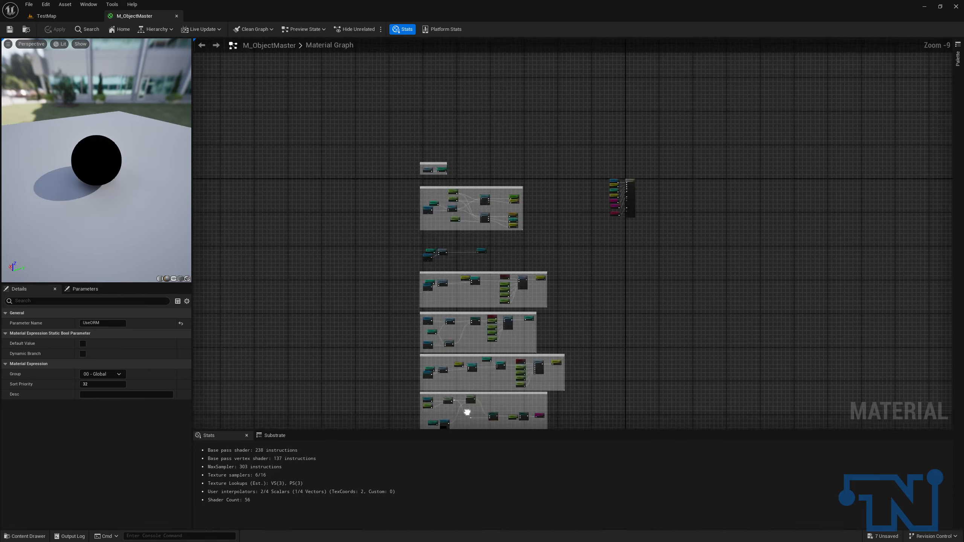
scroll(439, 299, "up", 6)
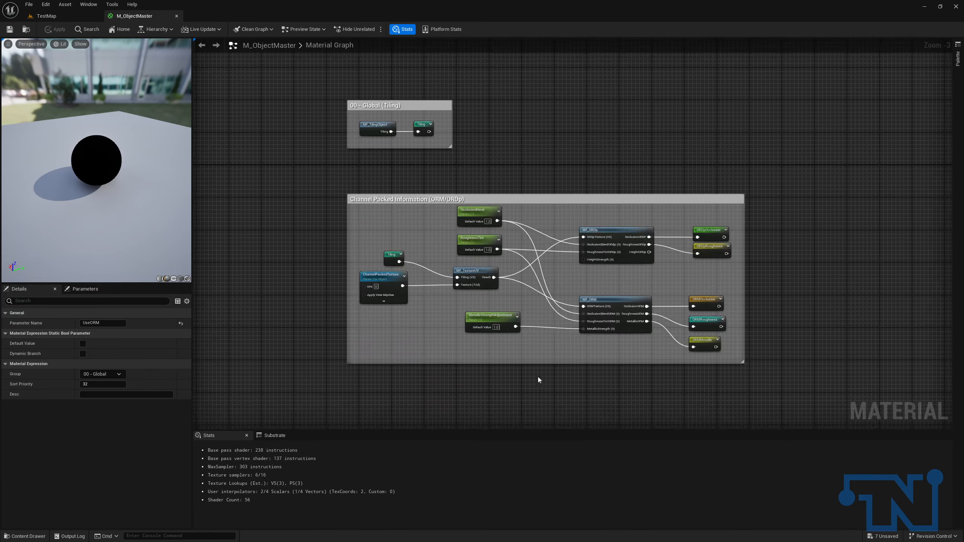
scroll(538, 376, "down", 4)
right_click_drag(573, 342, 499, 264)
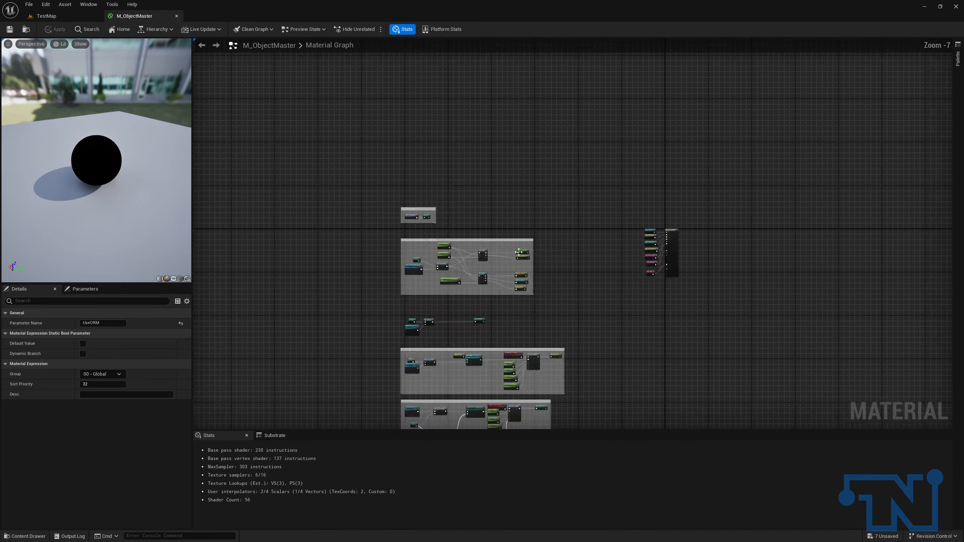
scroll(608, 206, "up", 4)
scroll(608, 266, "down", 6)
right_click_drag(493, 318, 539, 124)
left_click_drag(448, 82, 672, 266)
key("Left")
key("Left")
key("Left")
key("Left")
key("Left")
key("Left")
key("Left")
key("Left")
key("Left")
key("Left")
key("Left")
key("Left")
key("Left")
key("Left")
key("Left")
key("Left")
key("Left")
key("Left")
key("Left")
key("Left")
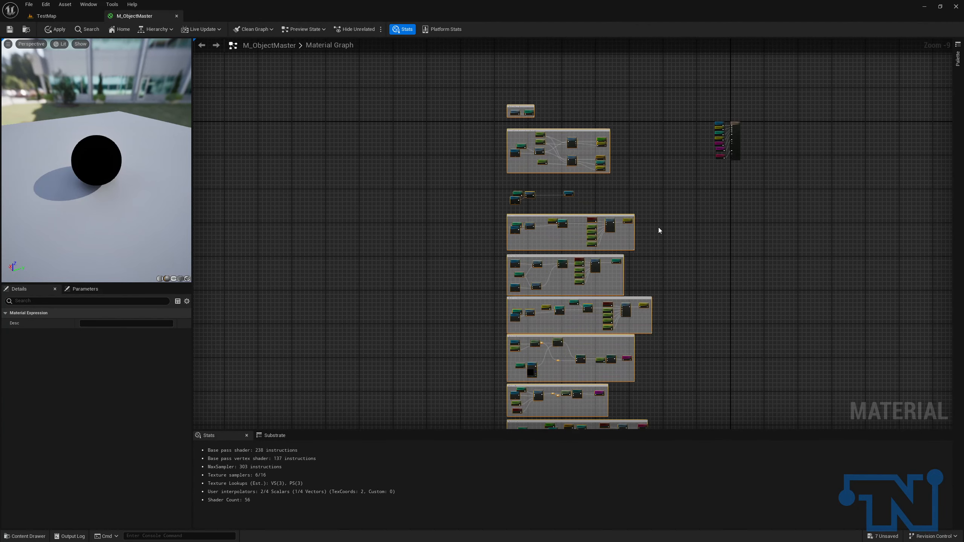
key("Left")
key("Left")
key("Left")
key("Left")
key("Left")
key("Left")
key("Left")
key("Left")
key("Left")
key("Left")
key("Left")
key("Left")
key("Left")
key("Left")
key("Left")
key("Left")
key("Left")
key("Left")
key("Left")
key("Left")
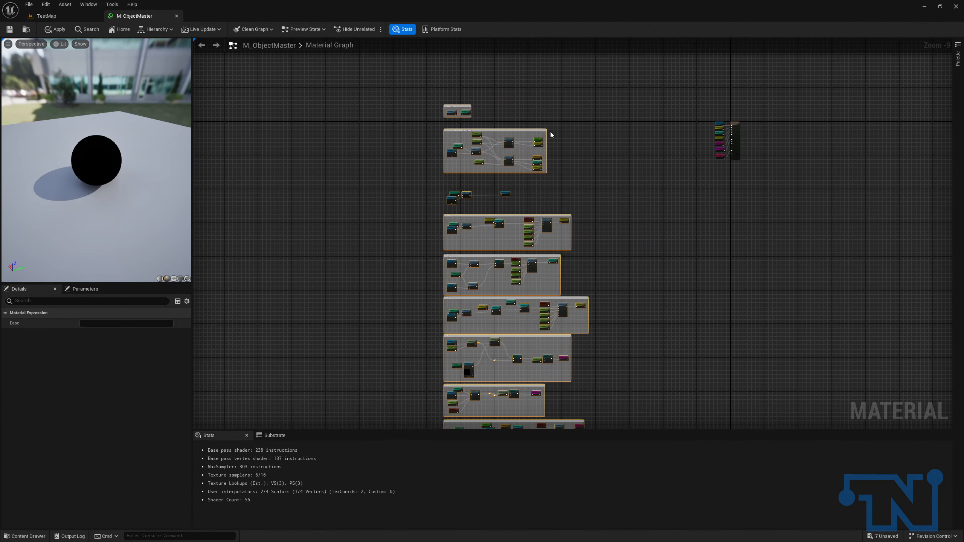
scroll(556, 133, "up", 4)
right_click_drag(574, 143, 550, 220)
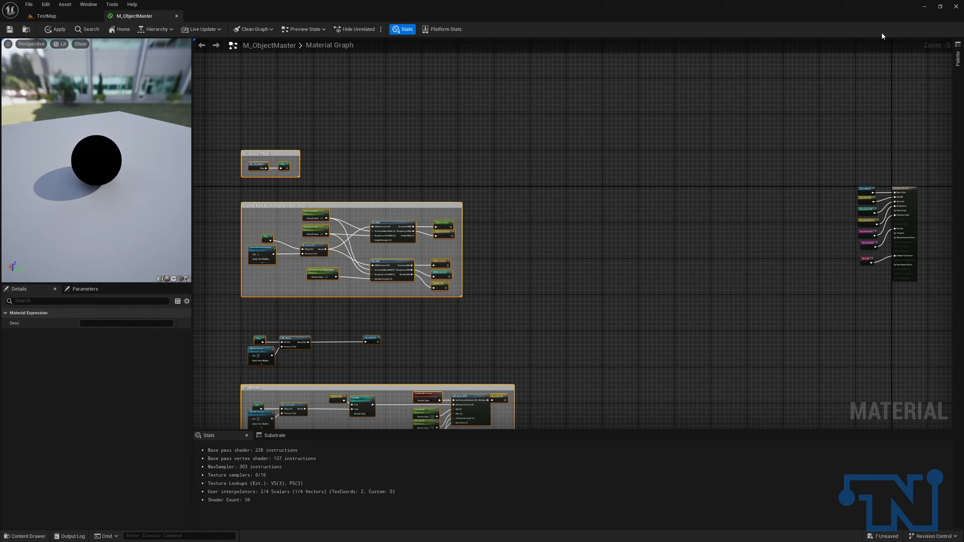
Create a material function named MF_Randomizer in the GlobalFunctions folder of TestMap's project content and open it.
left_click(39, 17)
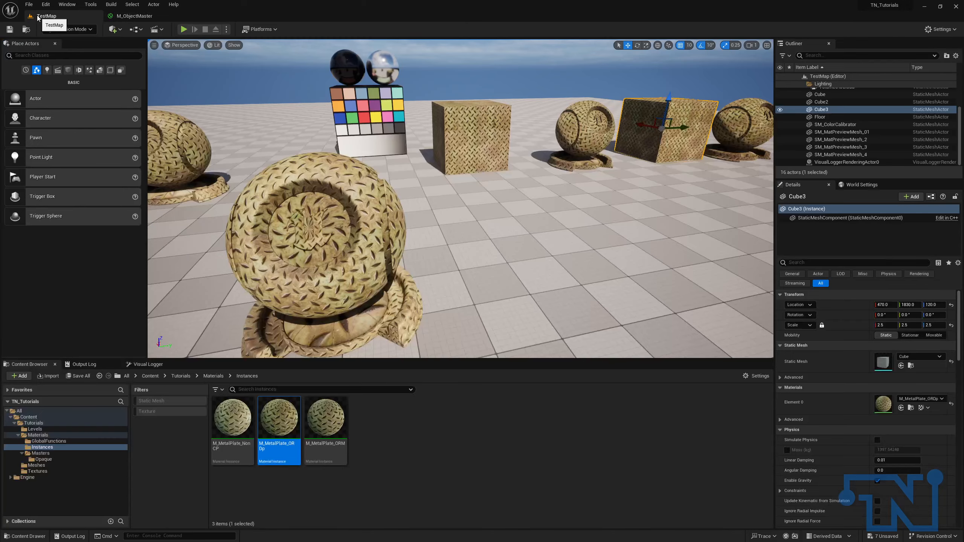
left_click(72, 441)
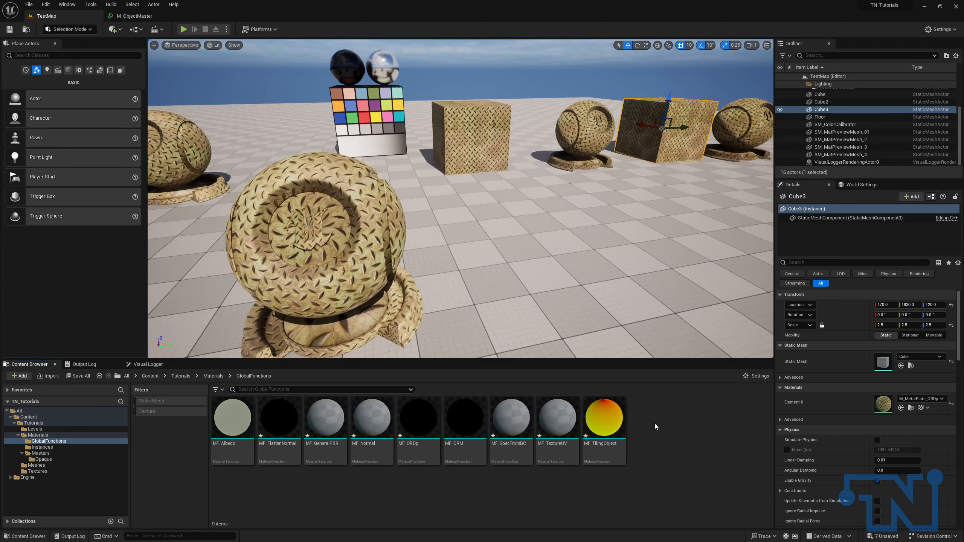
right_click(696, 432)
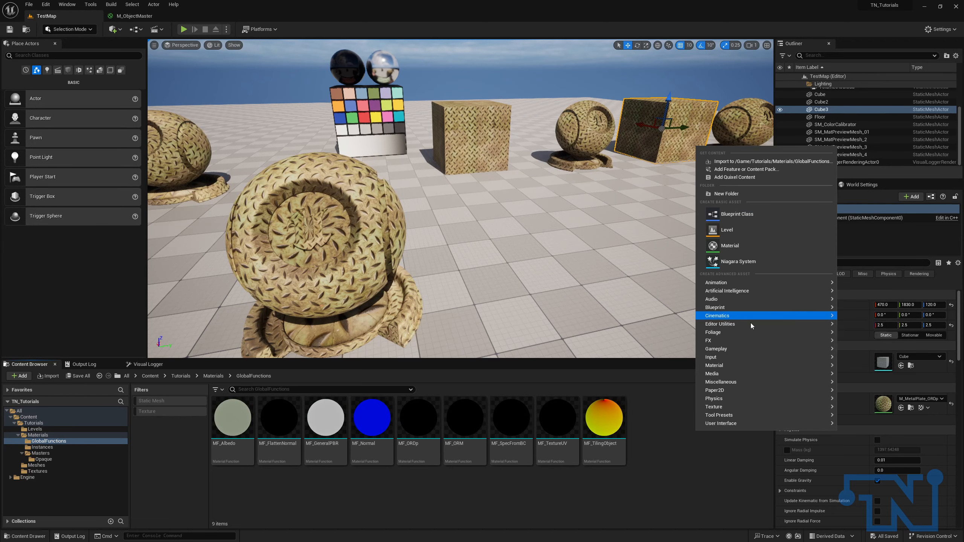
mouse_move(759, 369)
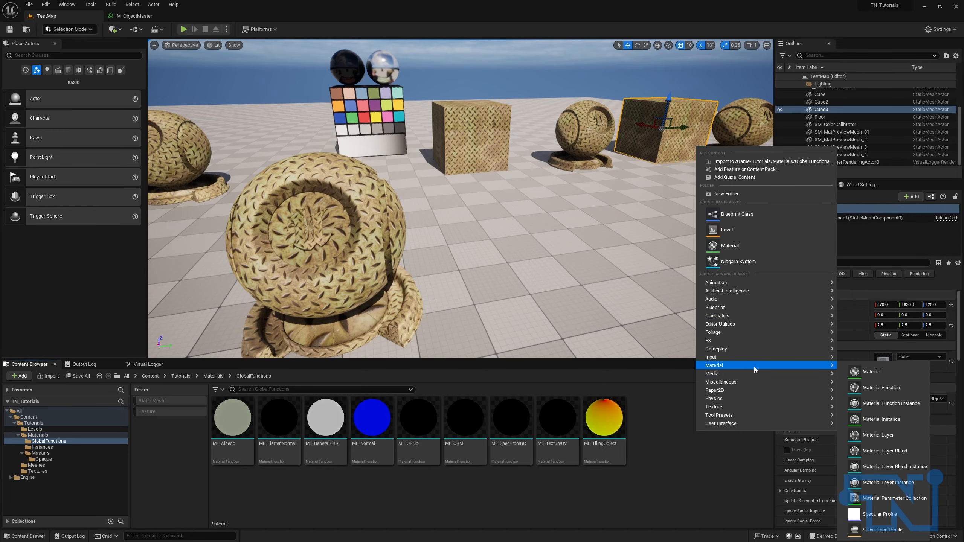
left_click(871, 388)
type("MF_Randomizer")
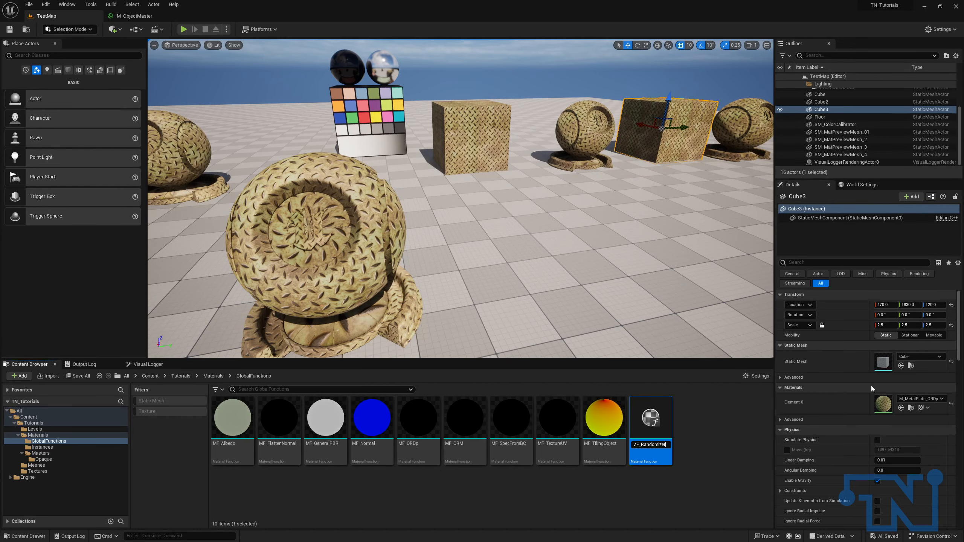
key("Return")
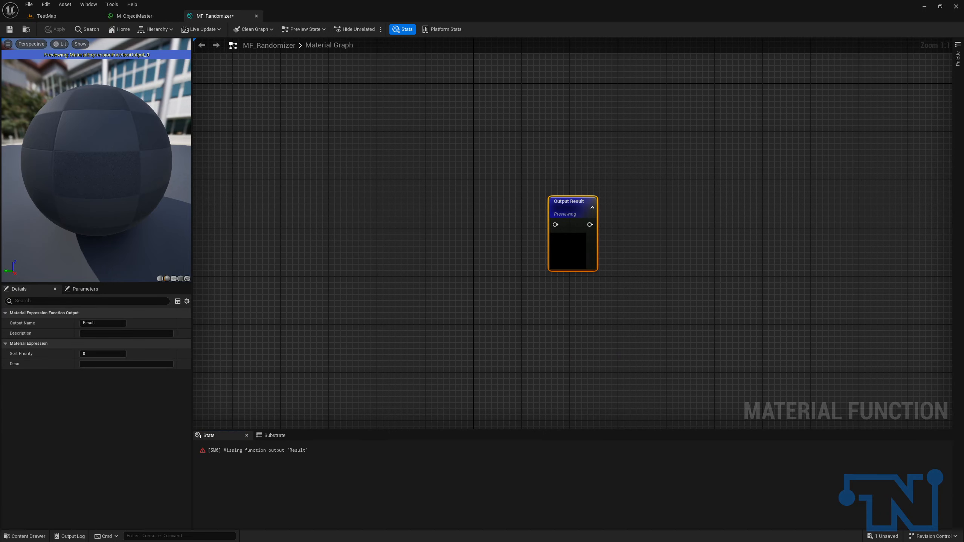
Add a Texture Coordinate node well before the output and connect it to input A of a new Multiply node.
right_click_drag(394, 231, 721, 228)
right_click_drag(333, 194, 333, 194)
type("texture co")
key("Return")
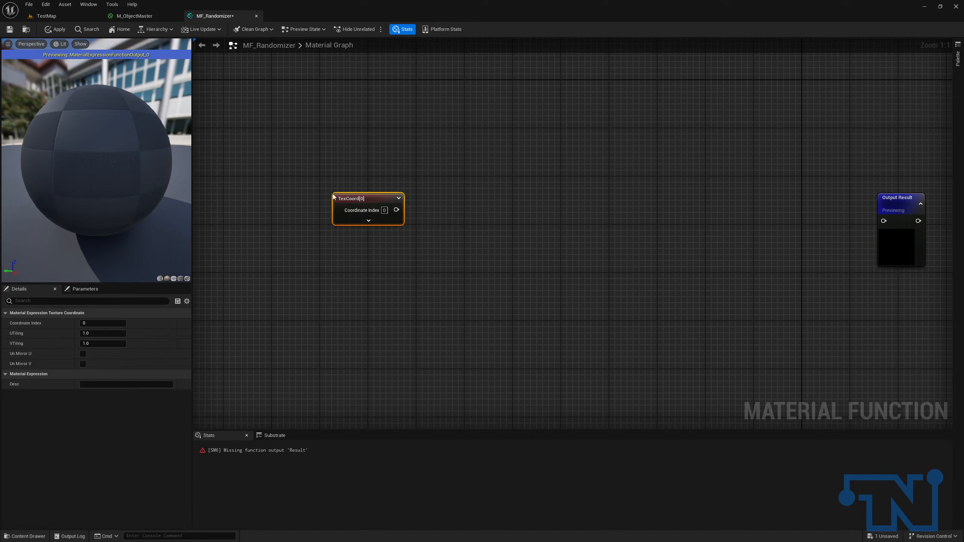
left_click(461, 191)
left_click_drag(467, 207, 397, 211)
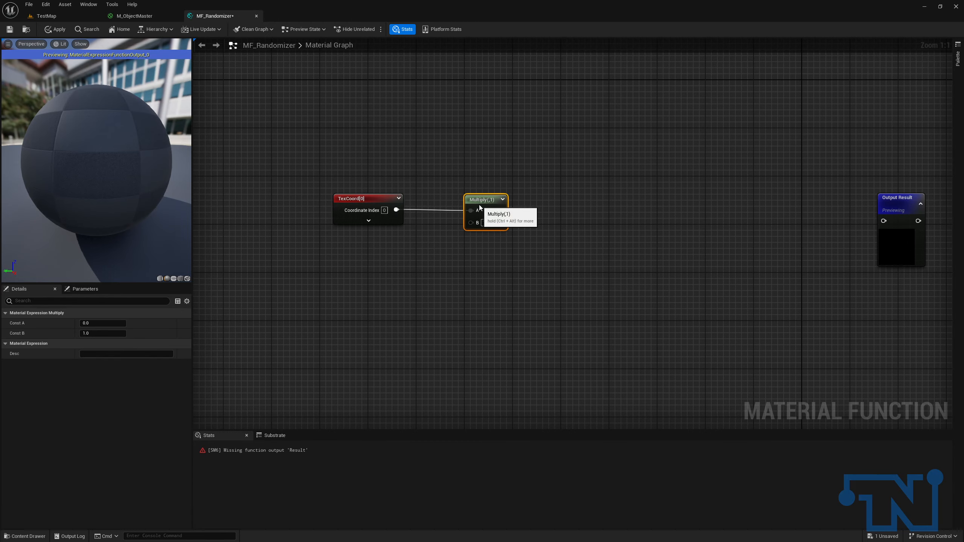
Feed Multiply's B input from a new Vector 2 function input, collapse it, and move the three nodes further left.
right_click_drag(444, 217, 505, 180)
left_click_drag(531, 186, 492, 209)
type("func")
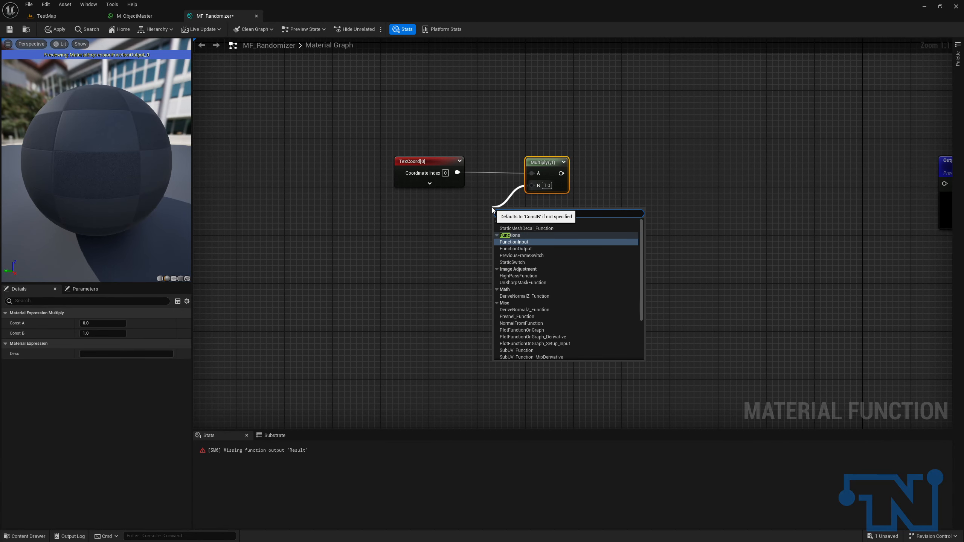
key("Return")
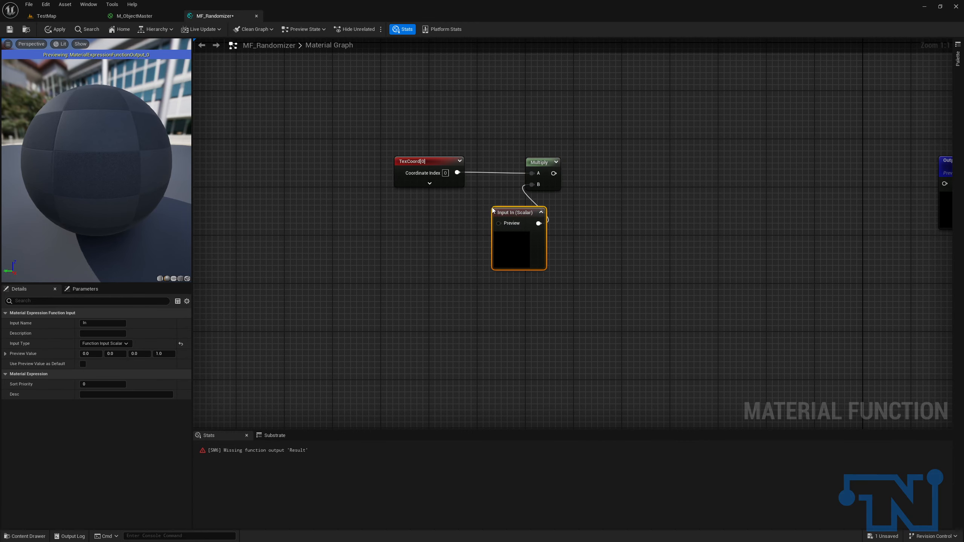
left_click(104, 343)
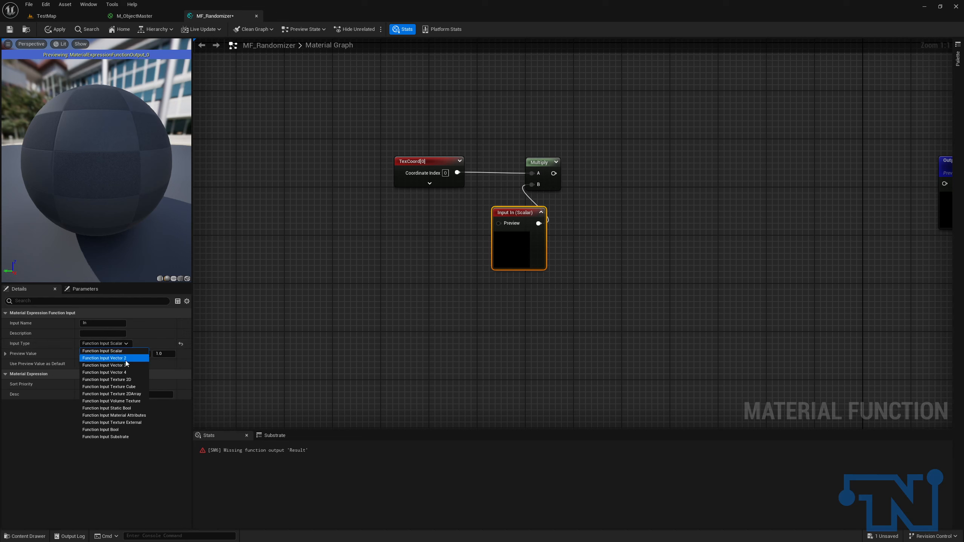
left_click(114, 358)
left_click_drag(538, 217, 491, 205)
left_click(499, 211)
left_click_drag(444, 232, 405, 161)
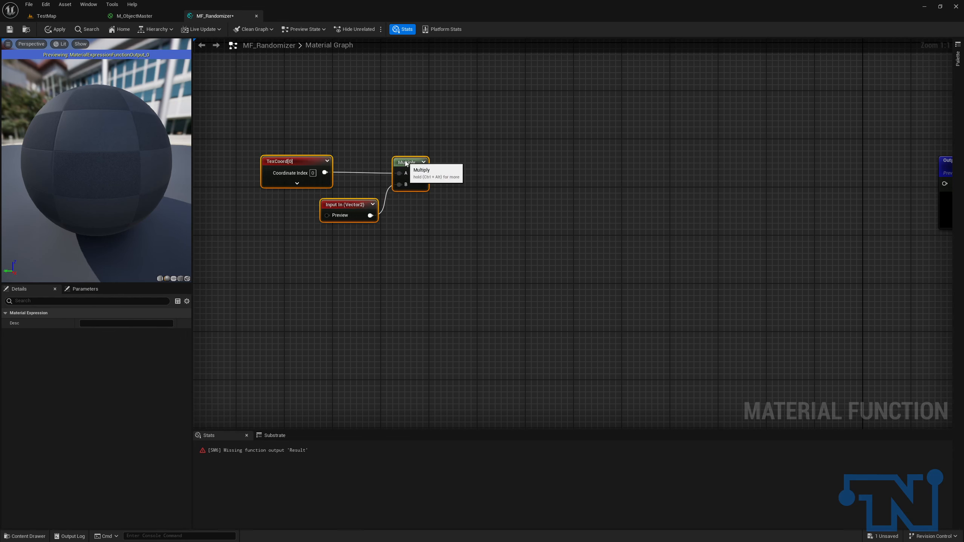
Add a second Multiply with A set to 1, feed its B input from the first Multiply, and straighten the connections.
left_click(600, 133)
right_click_drag(600, 135, 598, 180)
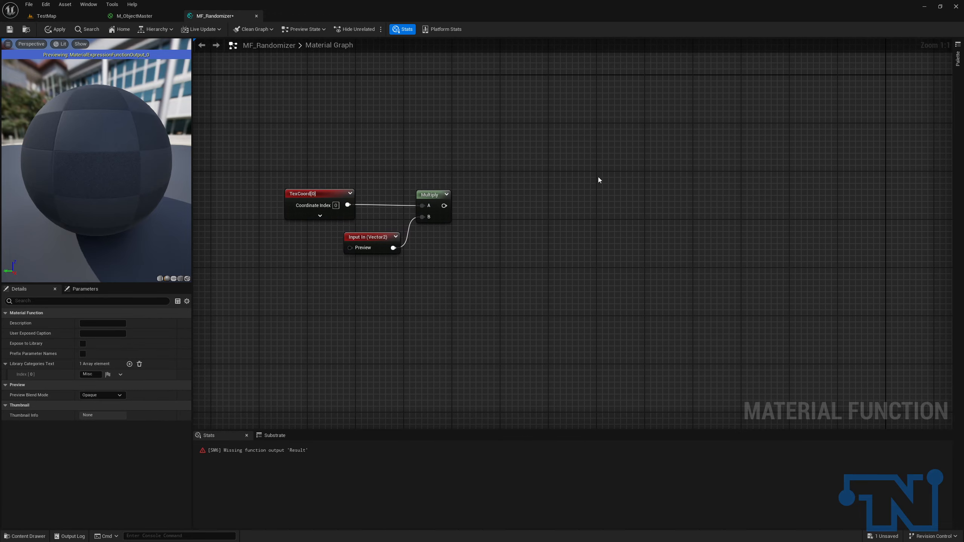
left_click(566, 161)
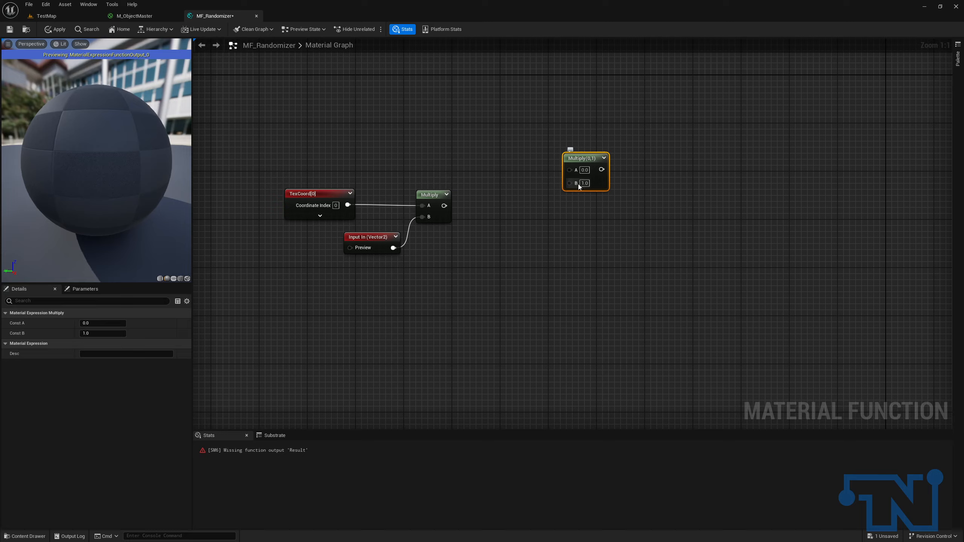
left_click_drag(570, 183, 444, 205)
left_click(585, 170)
type("1")
left_click_drag(580, 158, 511, 182)
left_click_drag(333, 174, 544, 214)
key("q")
Add a Texture Sample after the second Multiply and convert it to a parameter named Noise.
left_click(610, 184)
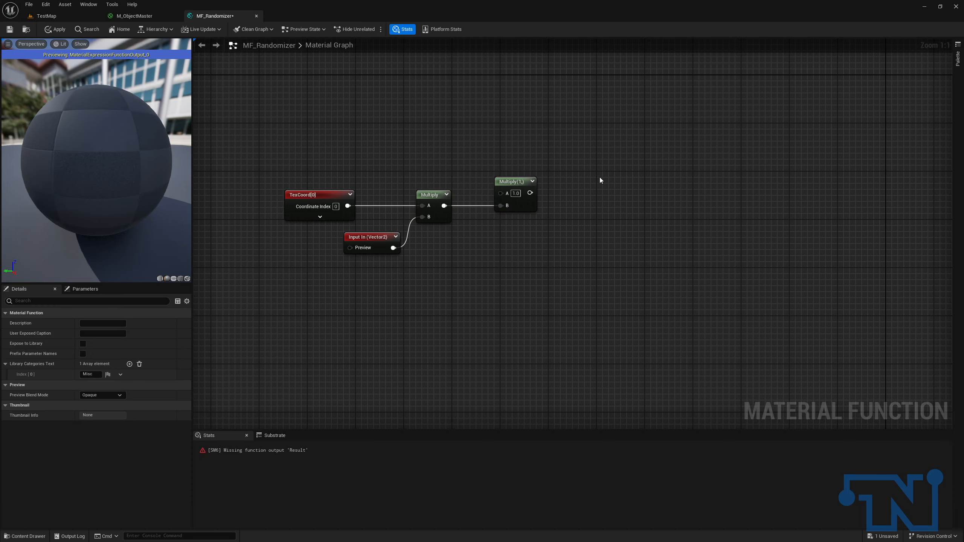
left_click(599, 174)
right_click(613, 186)
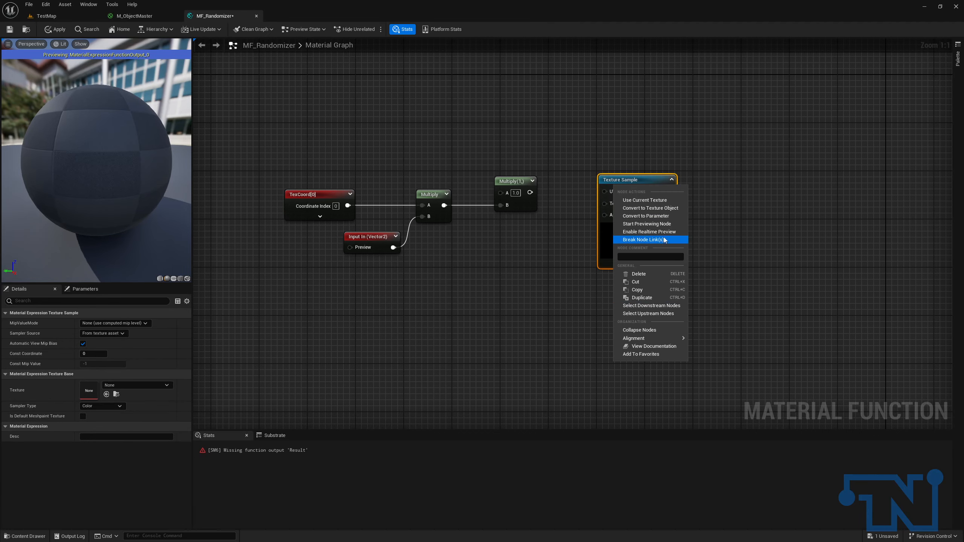
left_click(653, 216)
type("Teise")
key("Return")
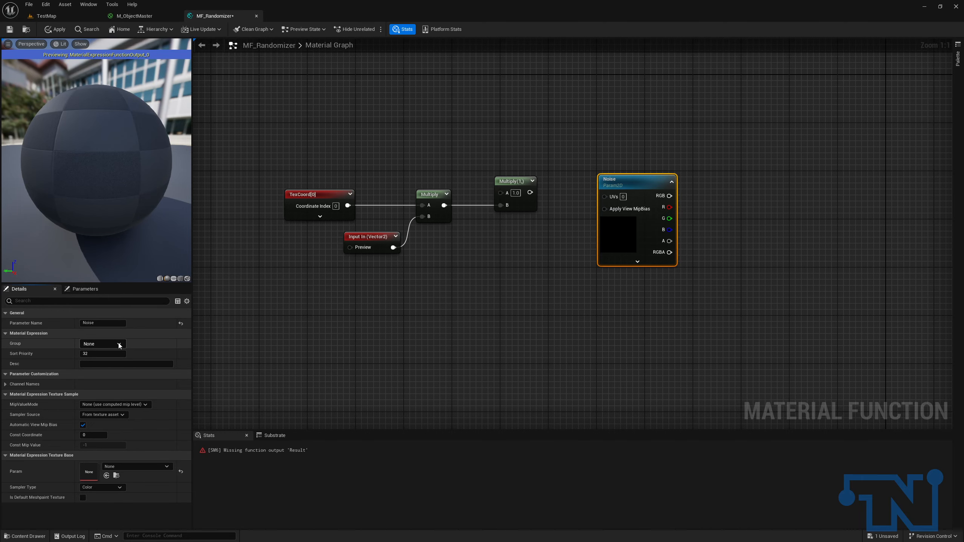
Set the Noise parameter's sampler source to Shared: Wrap and its group to "11 - Noise".
left_click(87, 418)
left_click(106, 431)
type("11 - N")
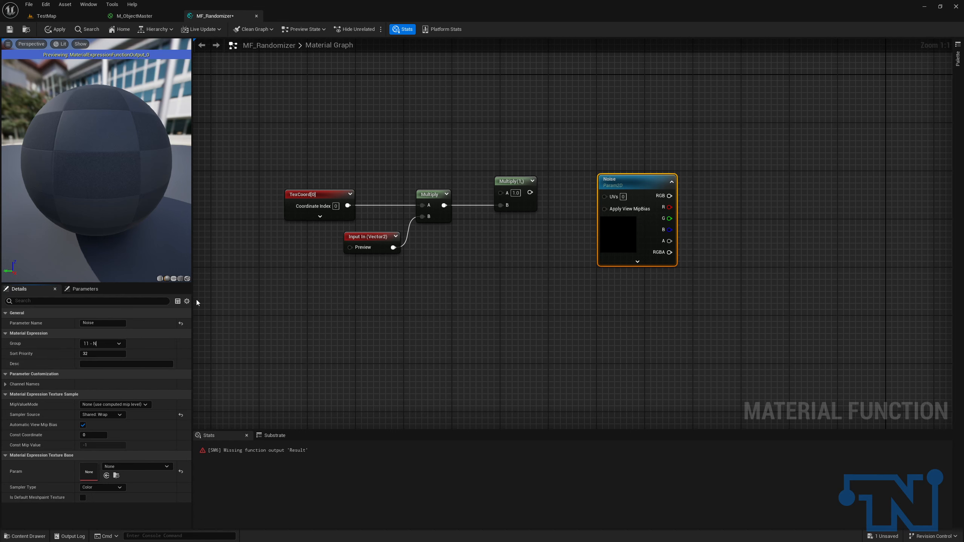
type("oise")
key("Tab")
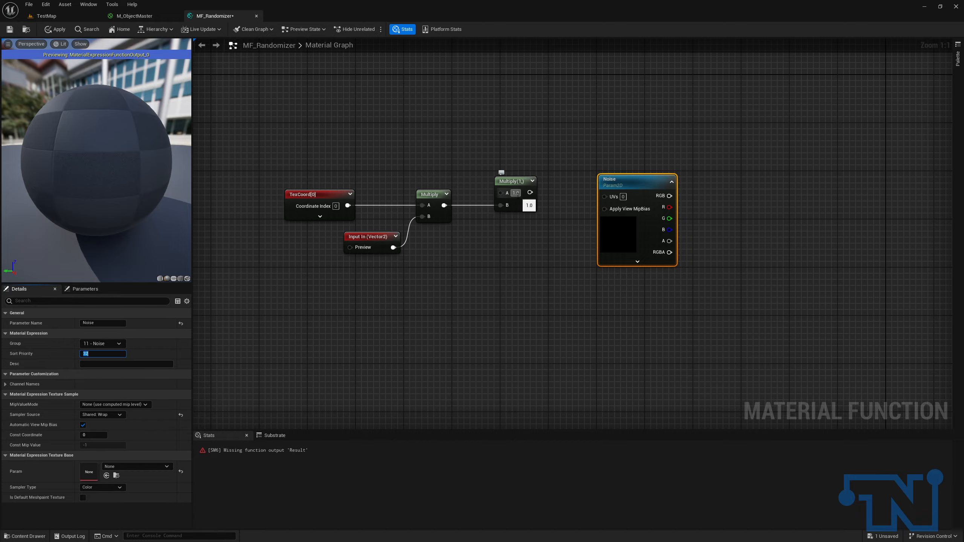
Connect the second Multiply to the Noise sampler's UVs and assign the T_Default_MacroVariation texture to it.
left_click_drag(530, 192, 608, 198)
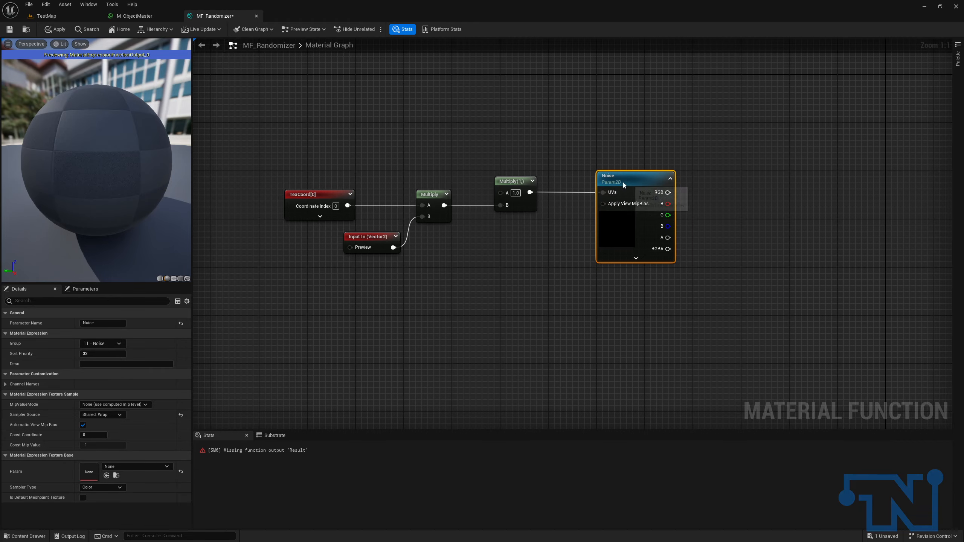
left_click(166, 467)
type("macro")
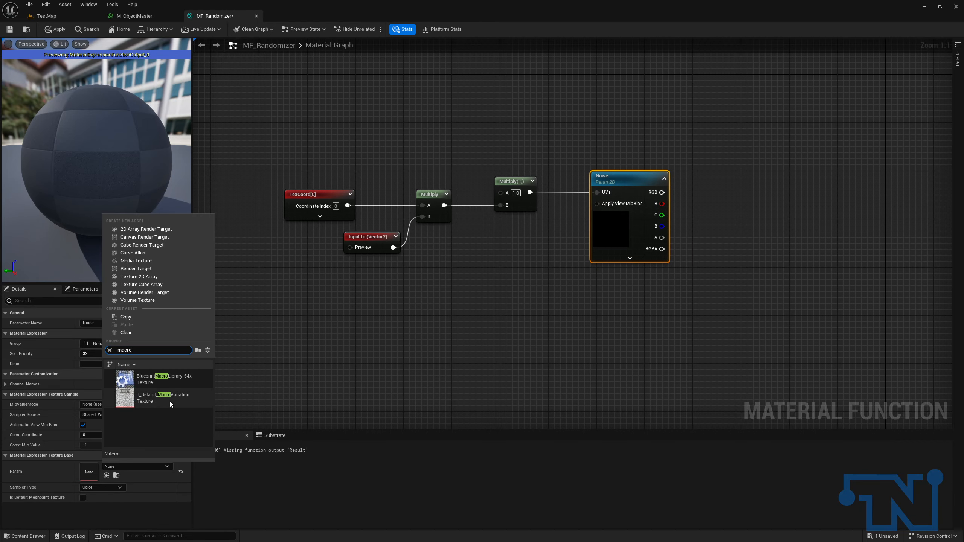
left_click(208, 351)
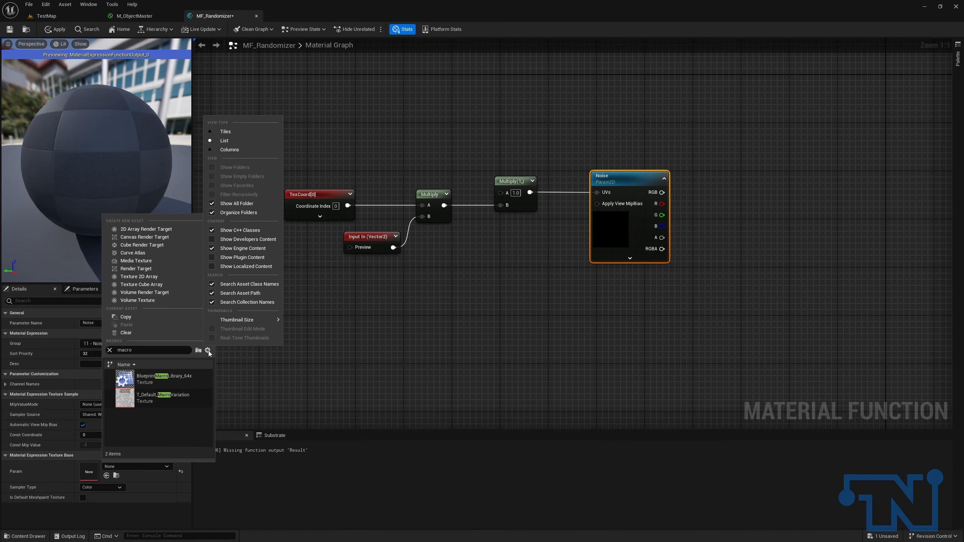
left_click(163, 400)
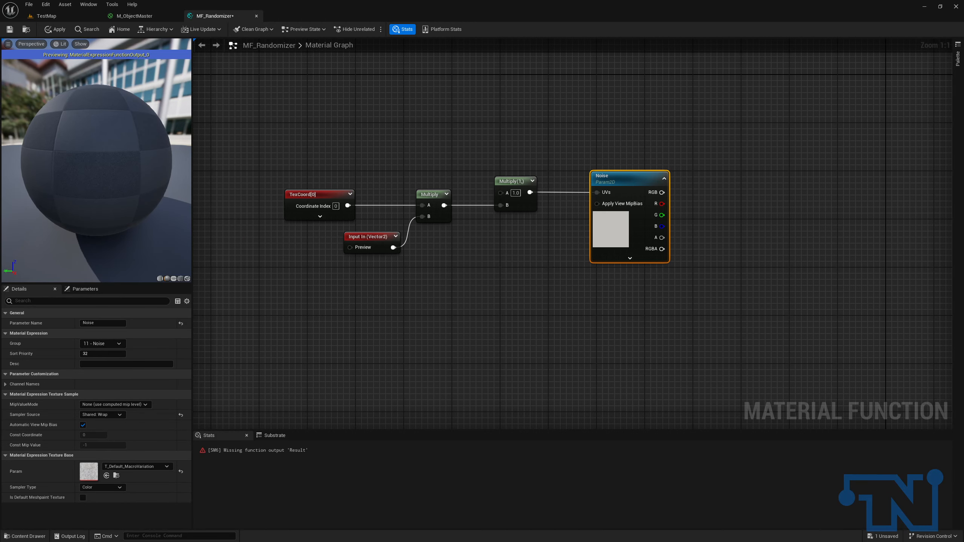
Connect Noise's RGB output to a new Add node and feed its B input from a collapsed scalar function input.
right_click_drag(727, 183, 619, 206)
left_click(618, 206)
right_click(619, 213)
left_click(553, 215)
mouse_move(553, 215)
left_mouse_down()
mouse_move(612, 220)
mouse_move(596, 214)
mouse_move(694, 206)
mouse_move(637, 251)
left_mouse_up()
type("add")
left_click(618, 253)
type("con")
key("Return")
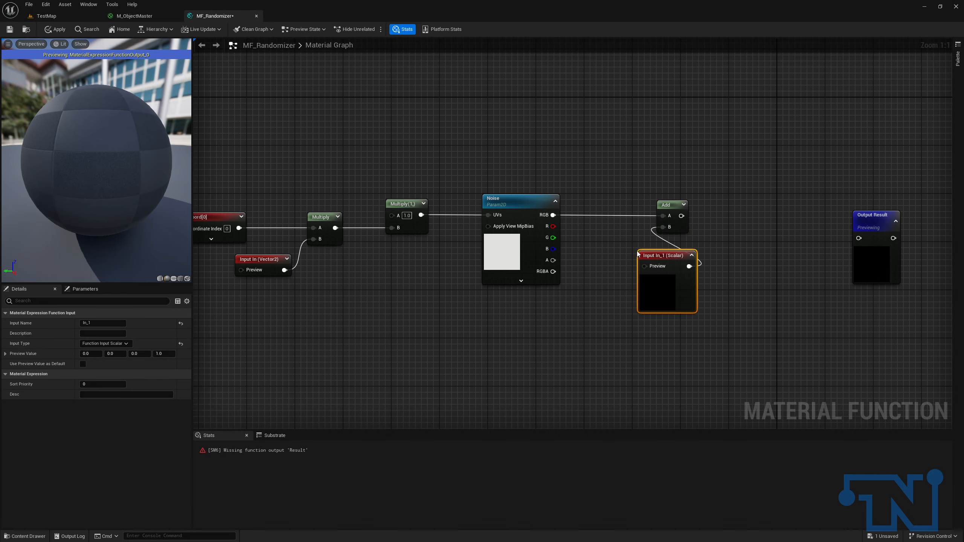
left_click(692, 255)
left_click_drag(671, 255, 630, 240)
Duplicate the whole chain from TexCoord to Add, place the copy below the original, and straighten its connections.
right_click_drag(613, 218, 806, 184)
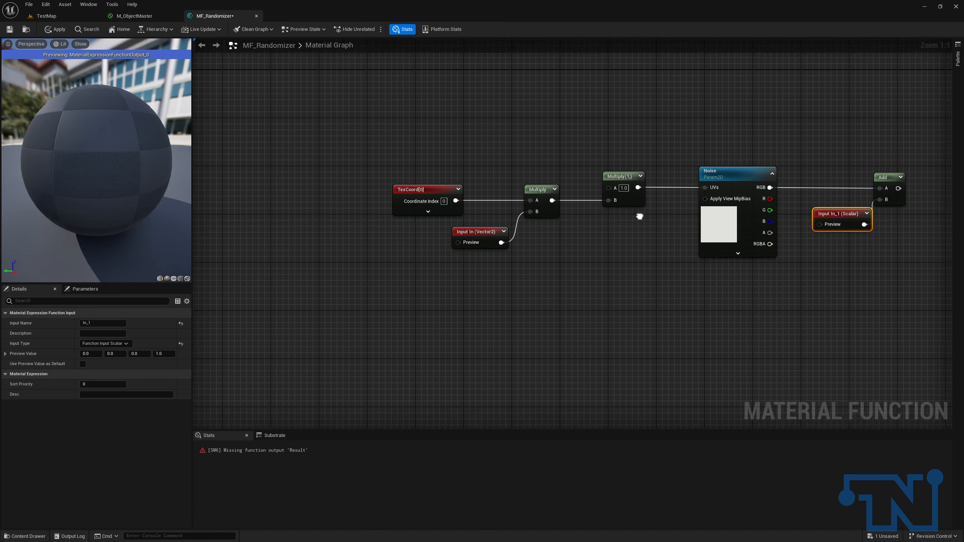
scroll(643, 232, "down", 3)
left_click_drag(353, 158, 854, 280)
left_click_drag(788, 194, 698, 186)
right_click_drag(683, 213, 693, 126)
key("ctrl+d")
left_click_drag(529, 191, 590, 201)
left_click_drag(363, 189, 746, 207)
key("q")
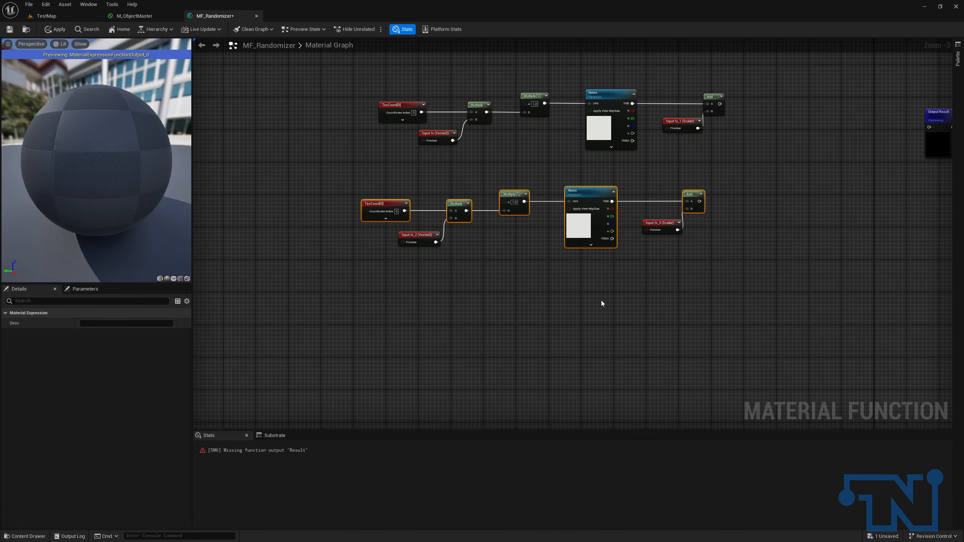
Paste a third copy of the noise chain below the second one and straighten its connections.
right_click_drag(623, 286, 643, 231)
left_click(479, 234)
key("ctrl+v")
left_click_drag(538, 225, 617, 254)
left_click_drag(358, 243, 719, 271)
key("q")
Rename the first noise chain's Vector2 function input as UVVariation1.
right_click_drag(571, 182, 574, 337)
scroll(365, 224, "up", 3)
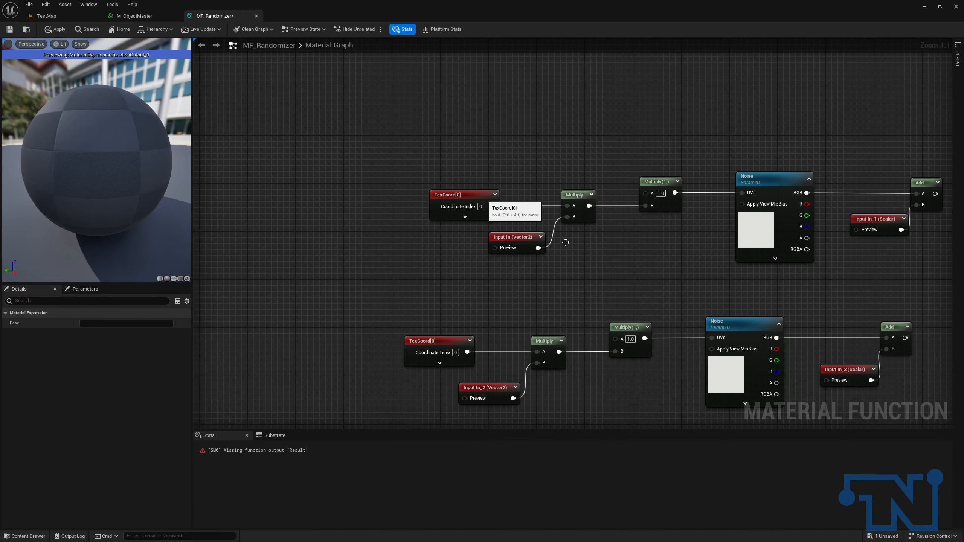
left_click(511, 237)
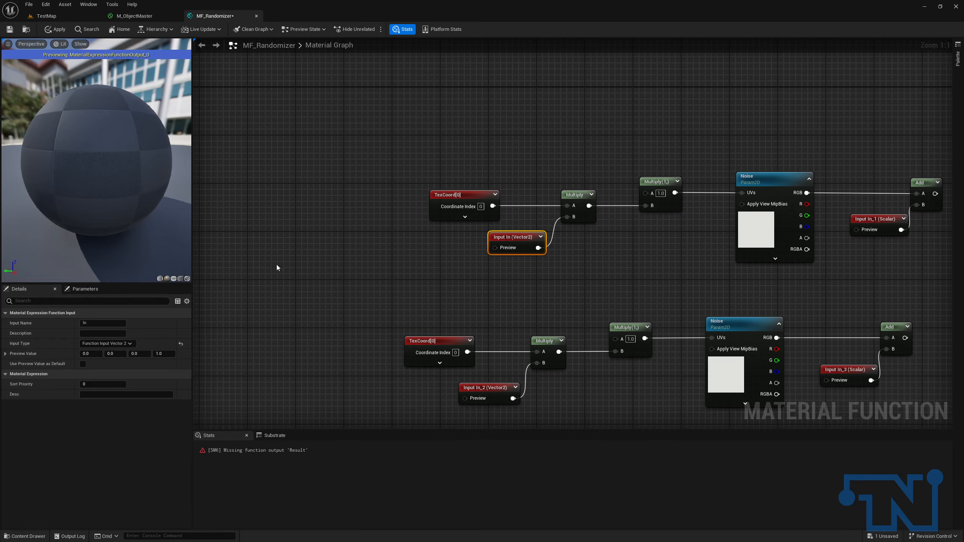
left_click(111, 323)
left_click(100, 386)
right_click_drag(445, 302, 436, 254)
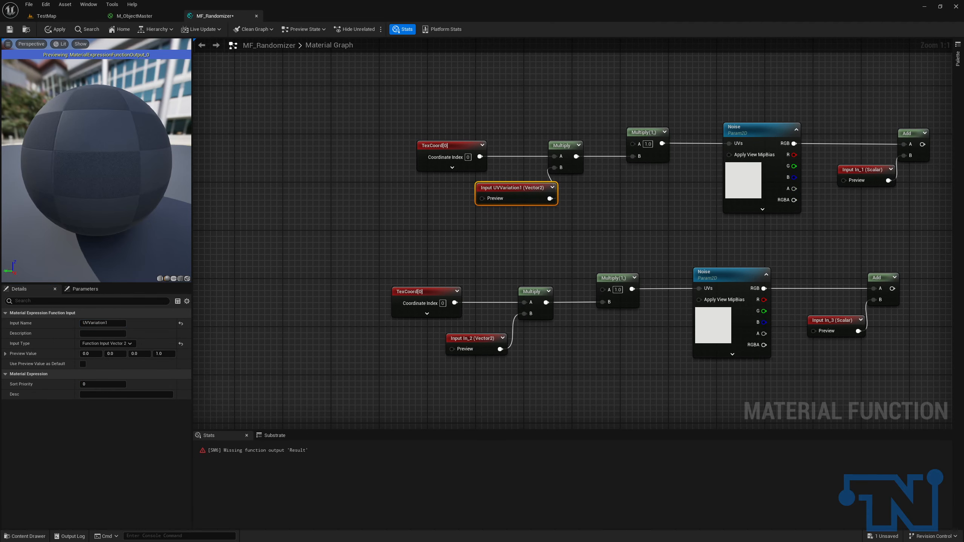
right_click_drag(479, 155, 336, 220)
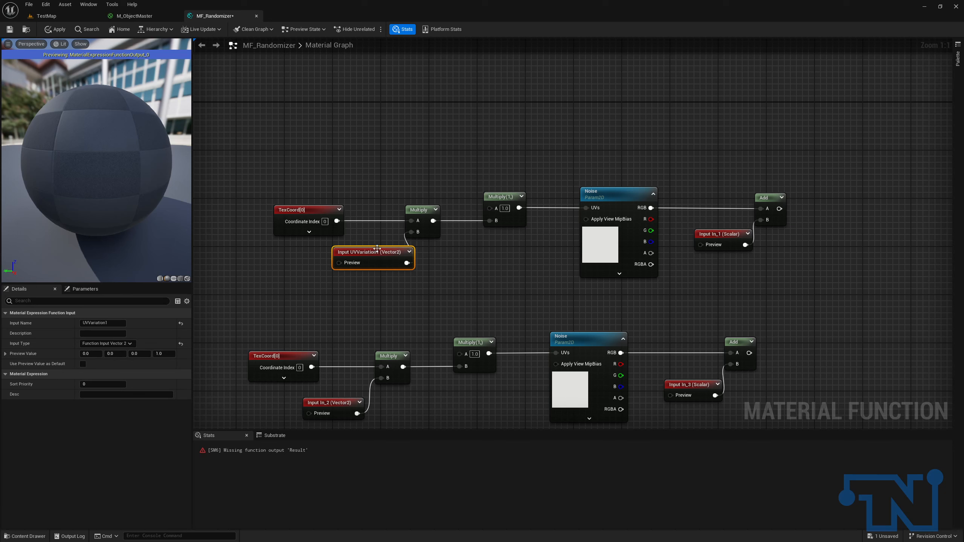
left_click(624, 202)
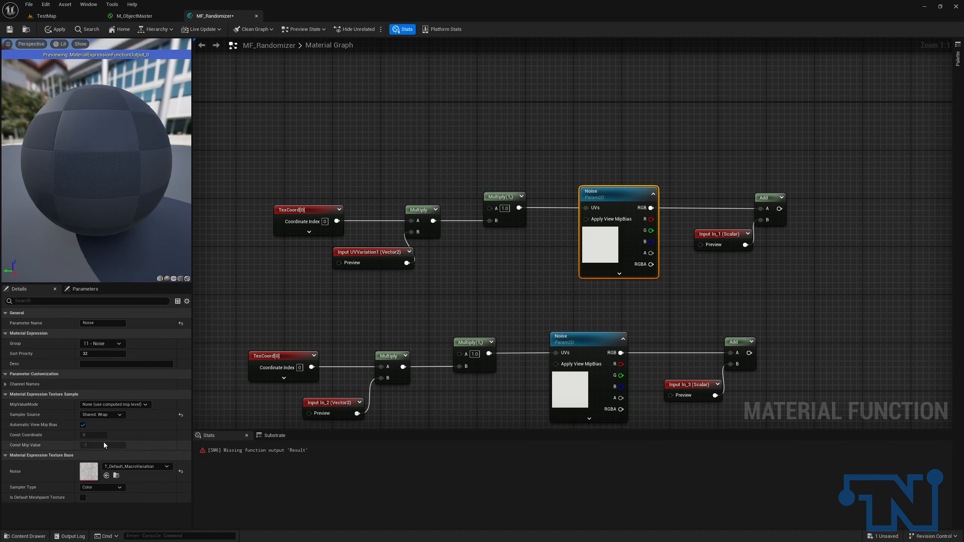
left_click(432, 260)
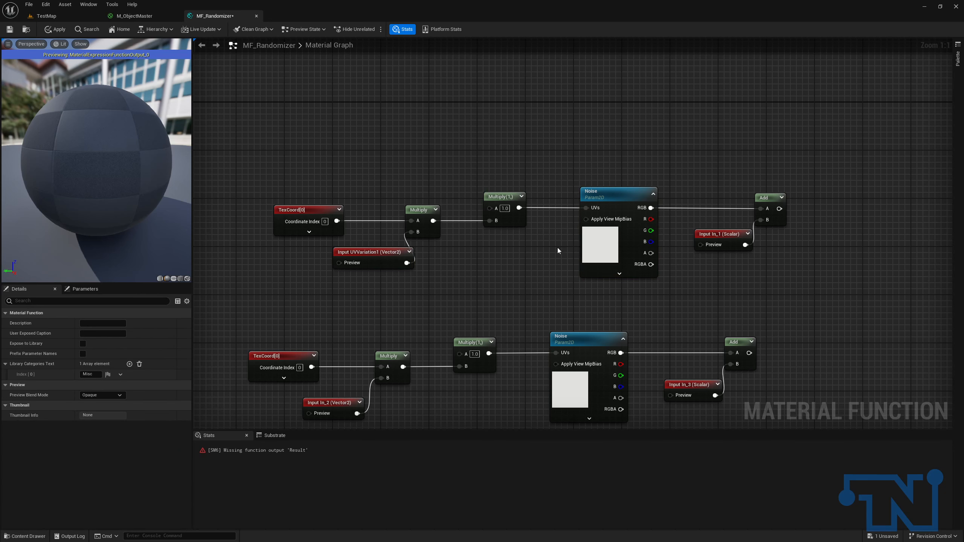
left_click(622, 208)
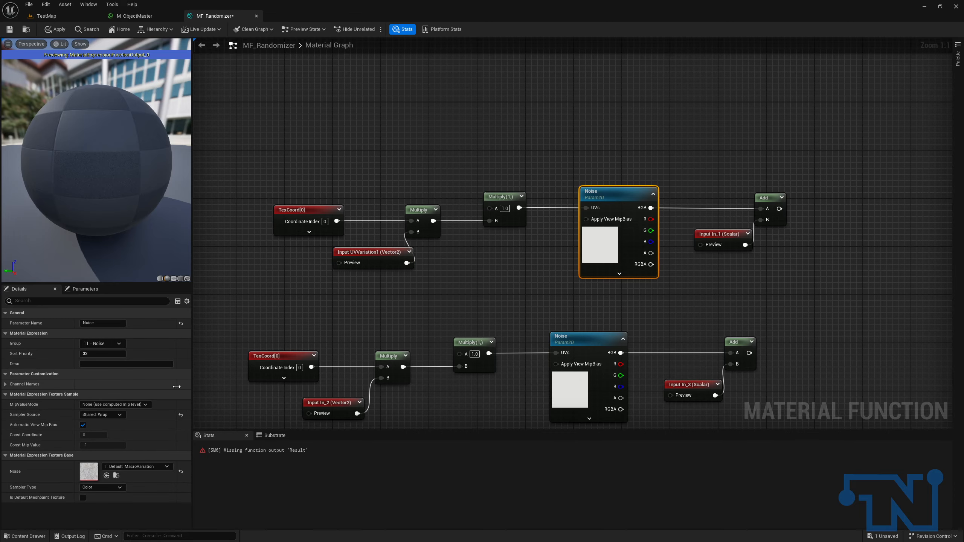
left_click(356, 253)
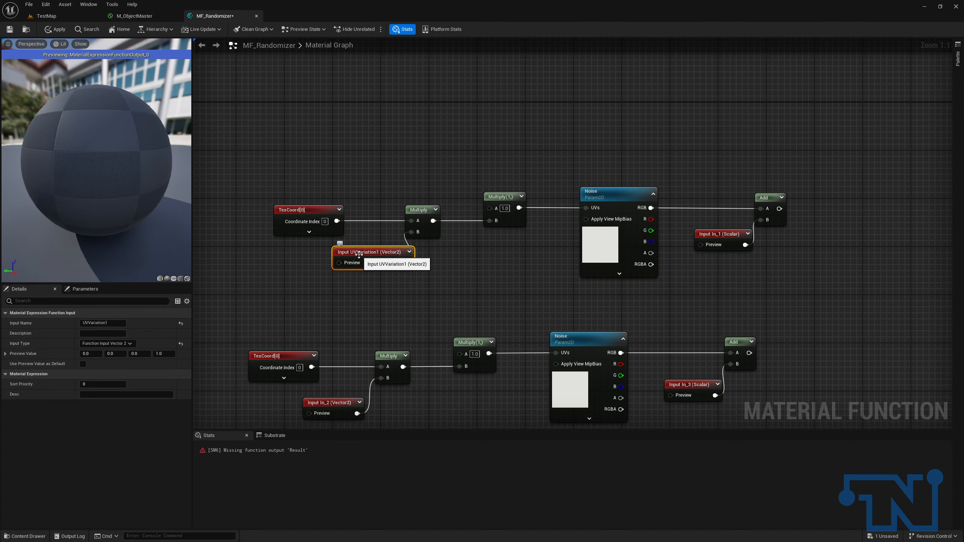
left_click(630, 195)
left_click(100, 354)
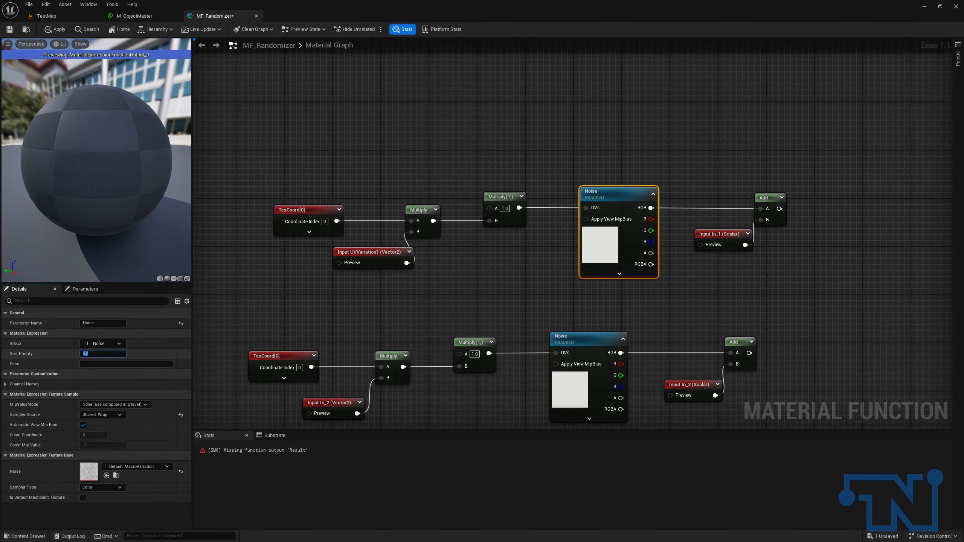
left_click(343, 252)
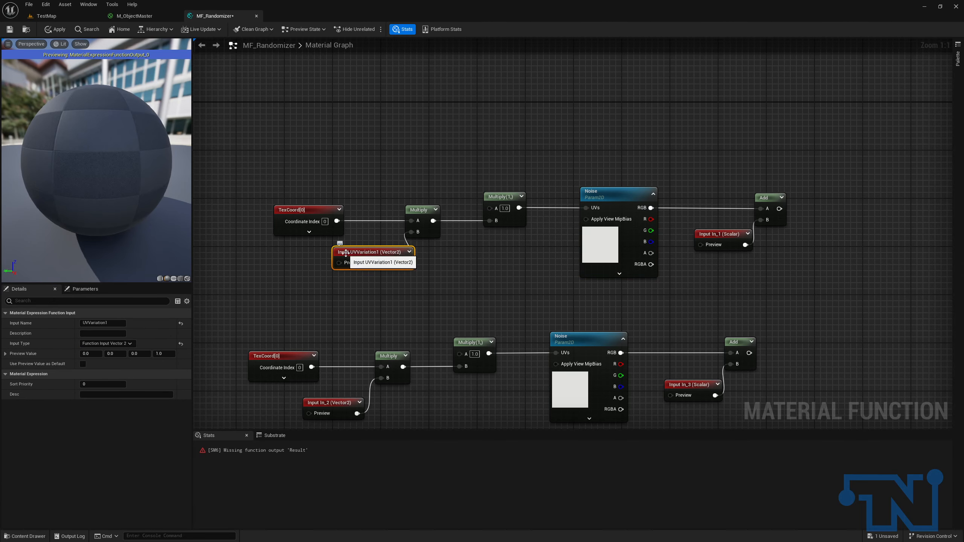
Rename the first chain's scalar function input as VariantContrast1 and set its sort priority to 1.
left_click(713, 235)
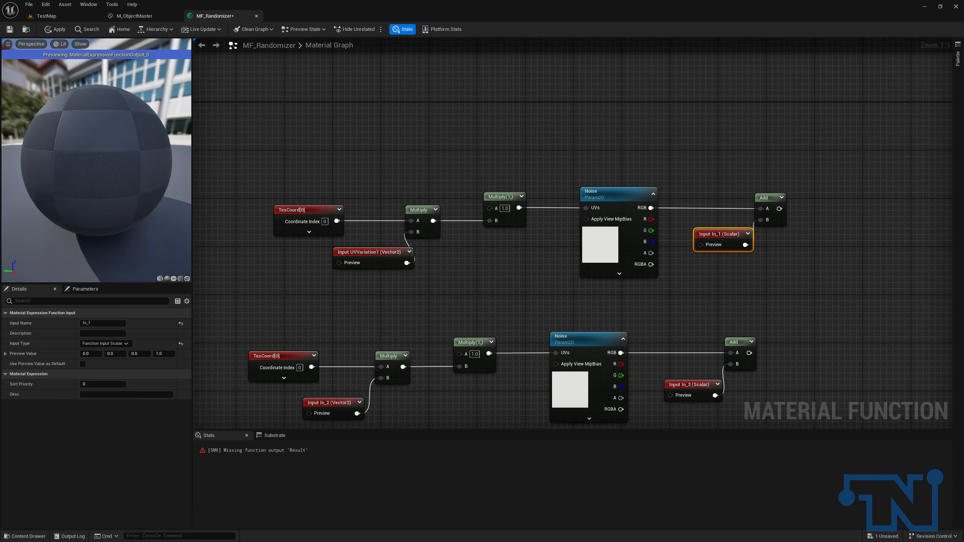
left_click(105, 323)
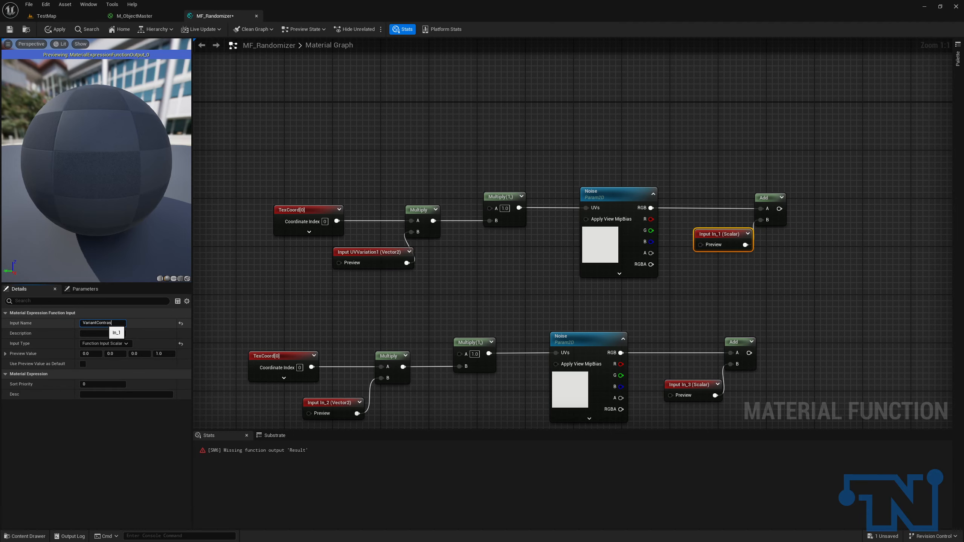
key("Return")
left_click(102, 384)
type("1")
key("Return")
Set the first two preview value components of UVVariation1 to 0.2.
right_click_drag(348, 347, 367, 245)
left_click(306, 258)
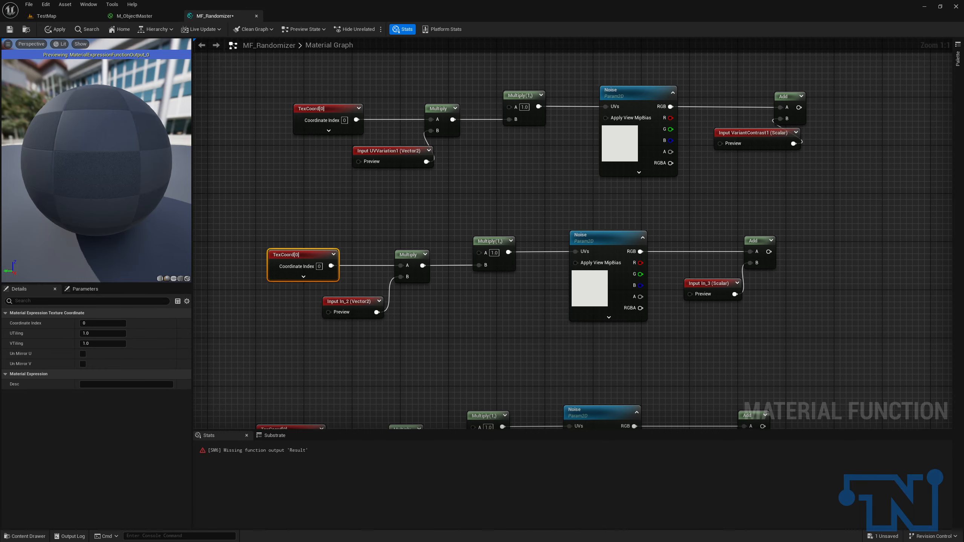
left_click(336, 301)
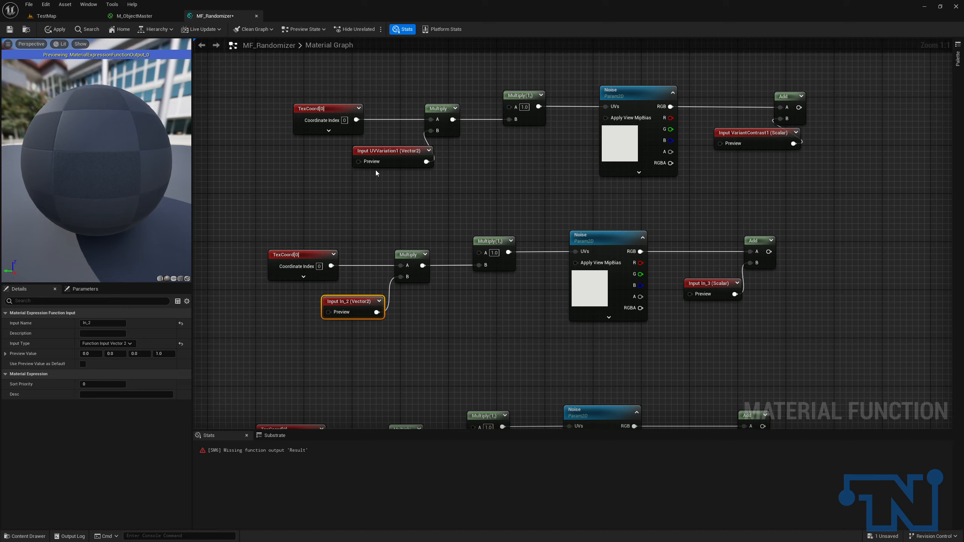
left_click(383, 152)
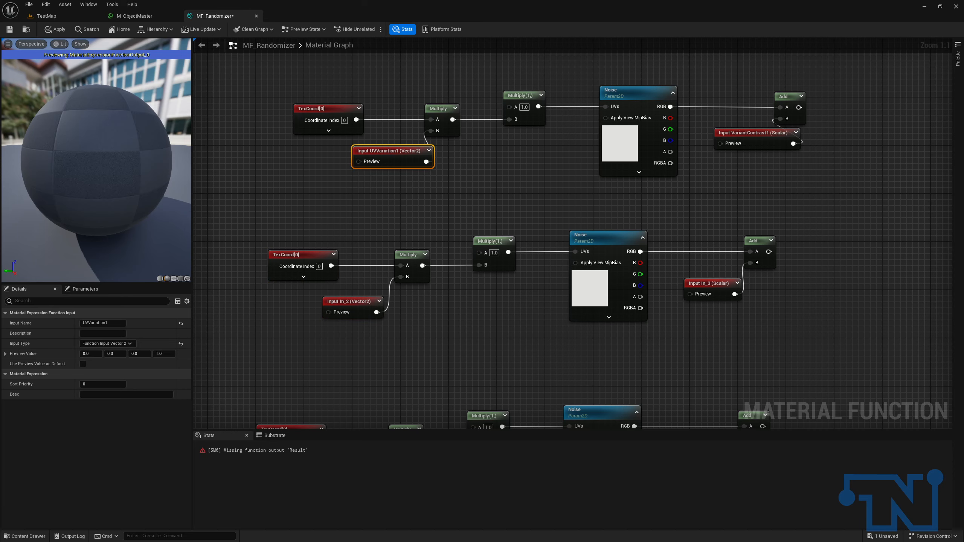
left_click(90, 354)
type("0.2")
key("Tab")
key("BackSpace")
left_click(332, 108)
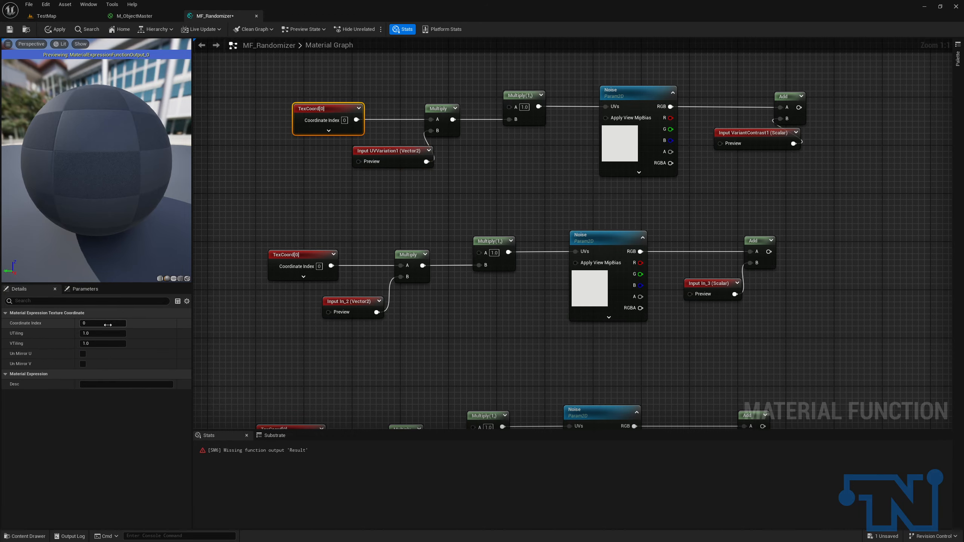
Rename the second chain's Vector2 function input as UVVariant2.
left_click(354, 303)
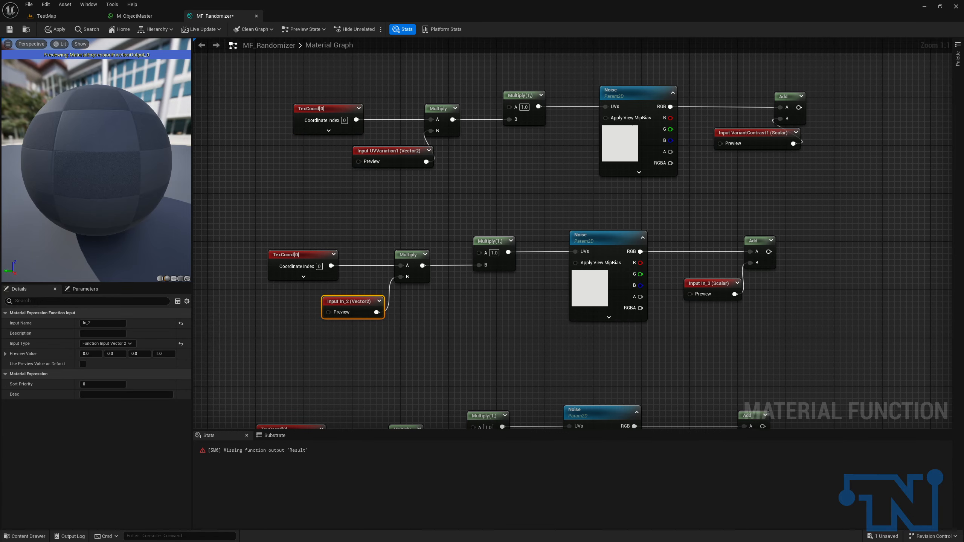
left_click(104, 323)
type("UVVariant2")
key("Return")
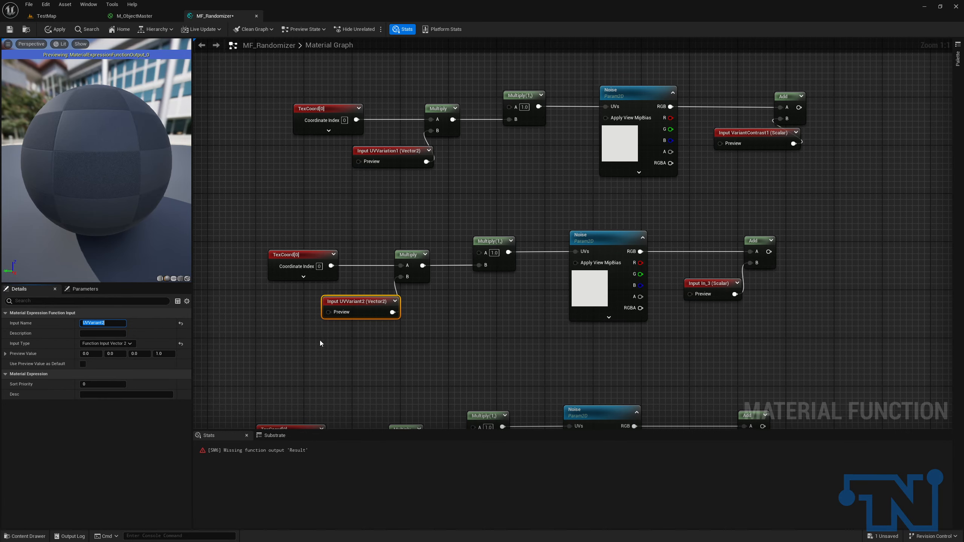
Set UVVariant2's first two preview value components to 0.05 and its sort priority to 2.
left_click(99, 353)
type(".05")
key("Tab")
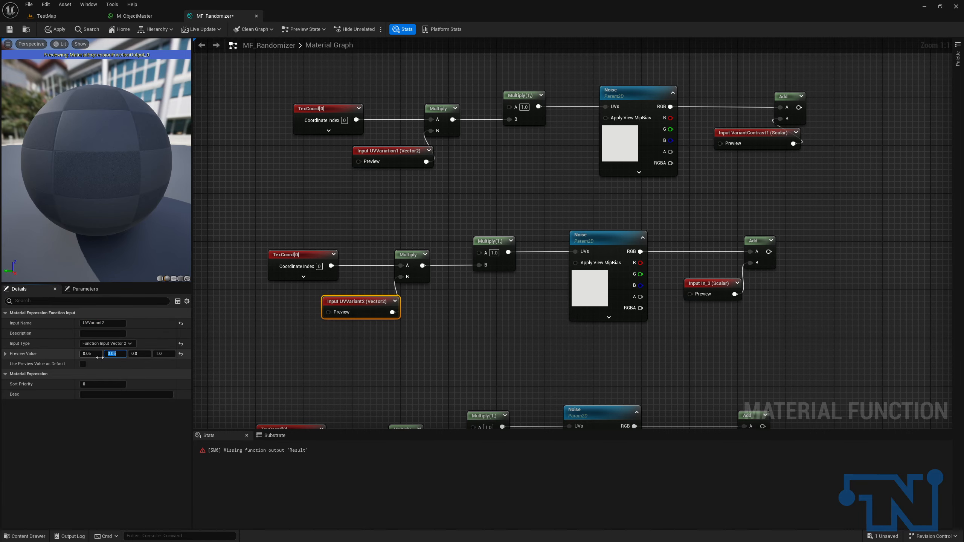
left_click(101, 384)
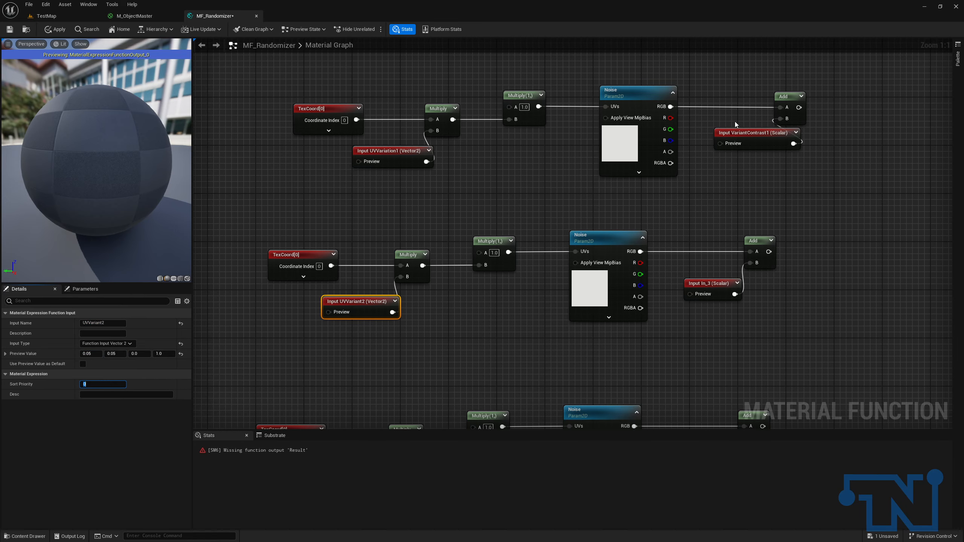
Rename the second chain's scalar function input as VariantContrast2 and edit its sort priority.
left_click(718, 286)
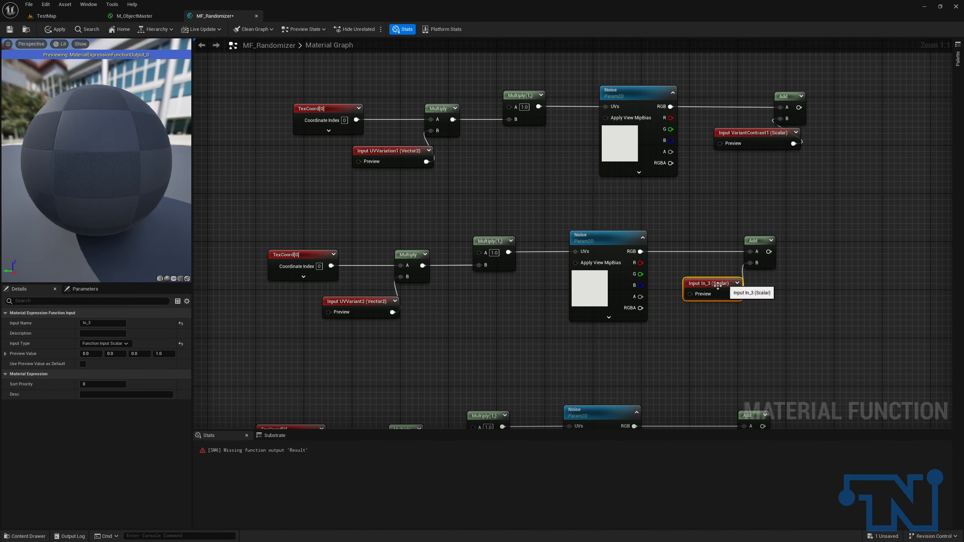
left_click(98, 323)
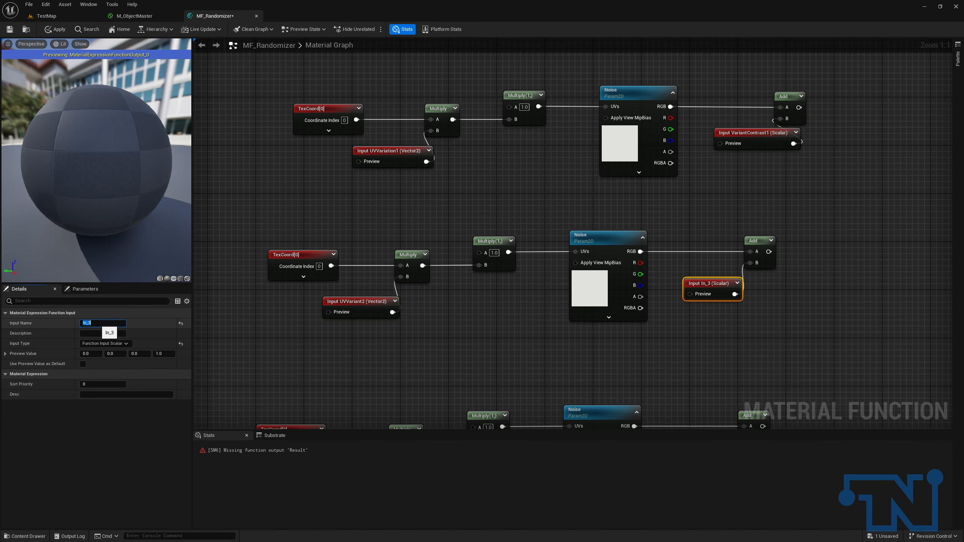
type("VariantContrast2")
key("Return")
left_click(100, 384)
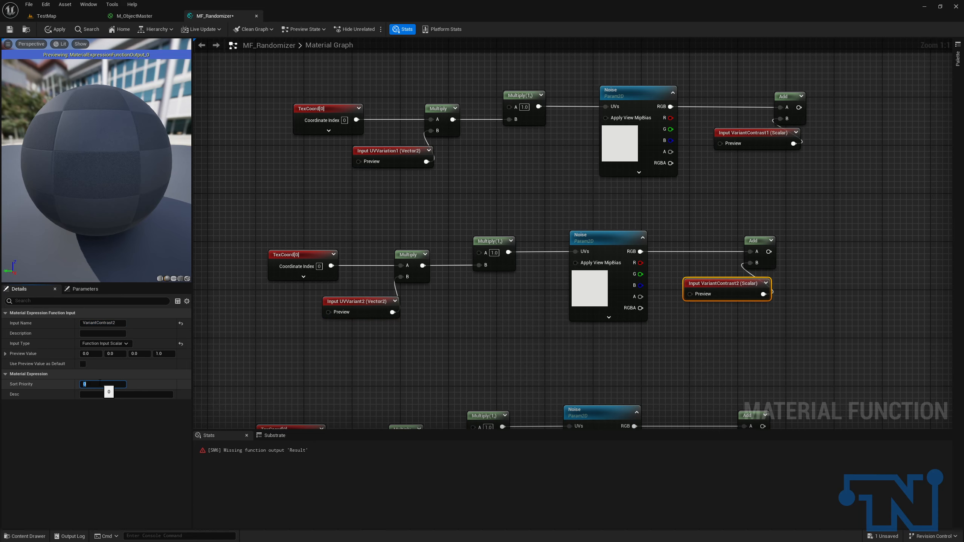
left_click(404, 366)
Rename the third chain's Vector2 function input as UVVariant3.
right_click_drag(405, 366, 376, 233)
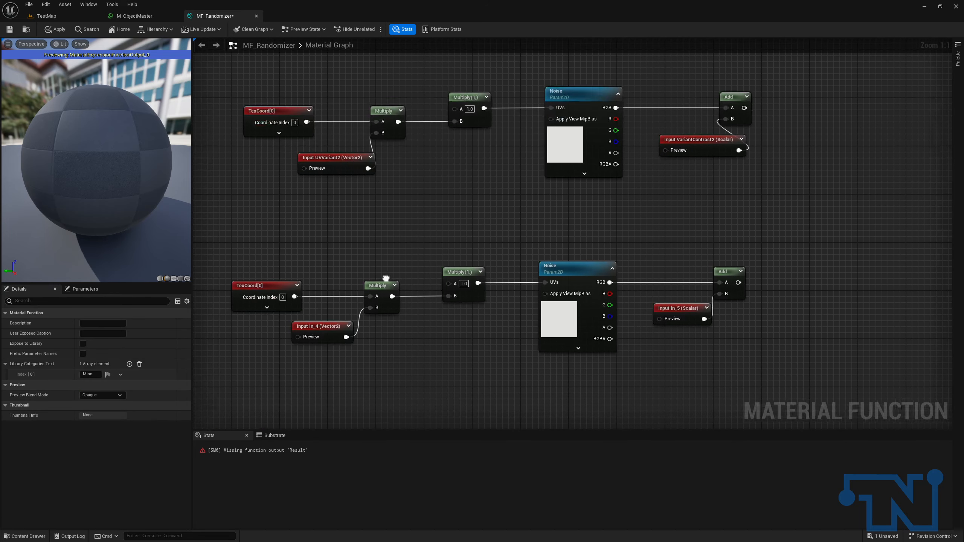
right_click_drag(286, 288, 344, 240)
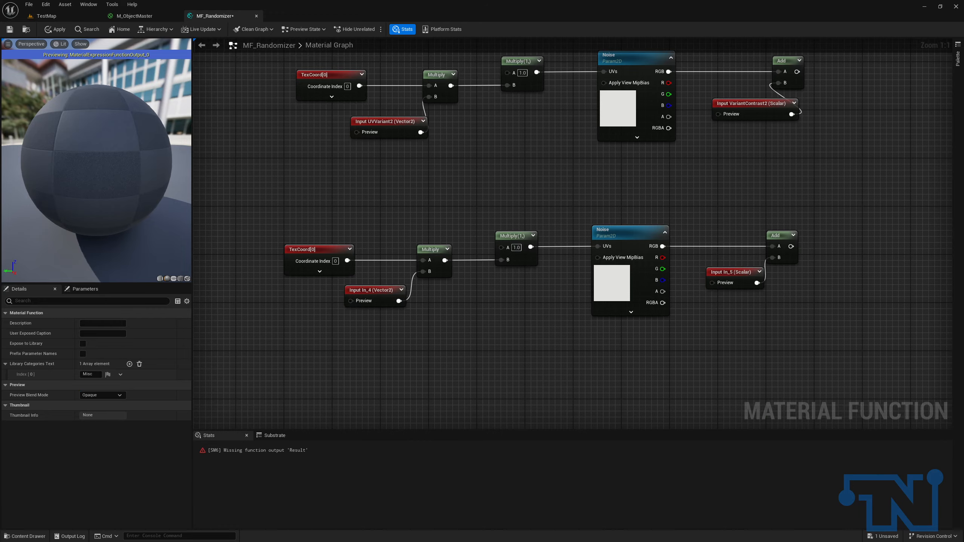
left_click_drag(370, 290, 364, 290)
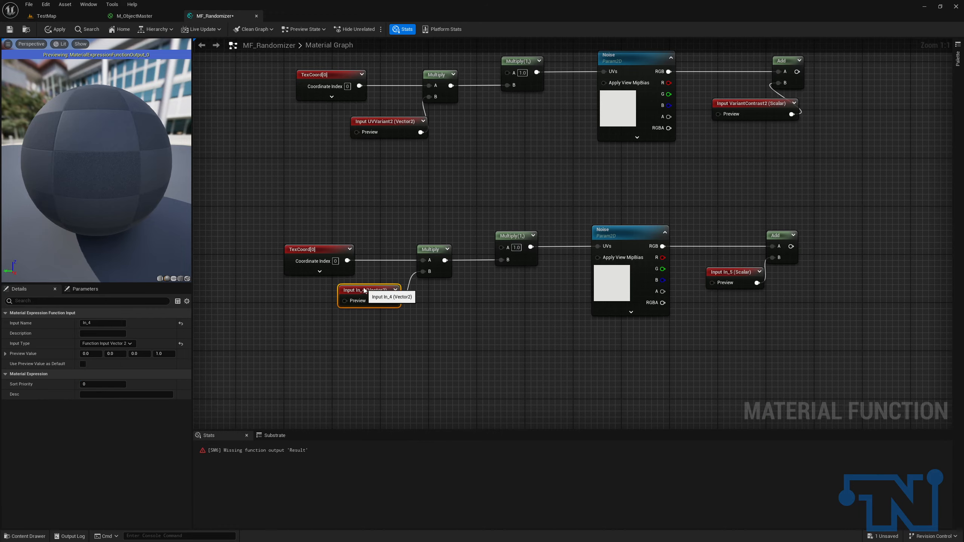
left_click(115, 323)
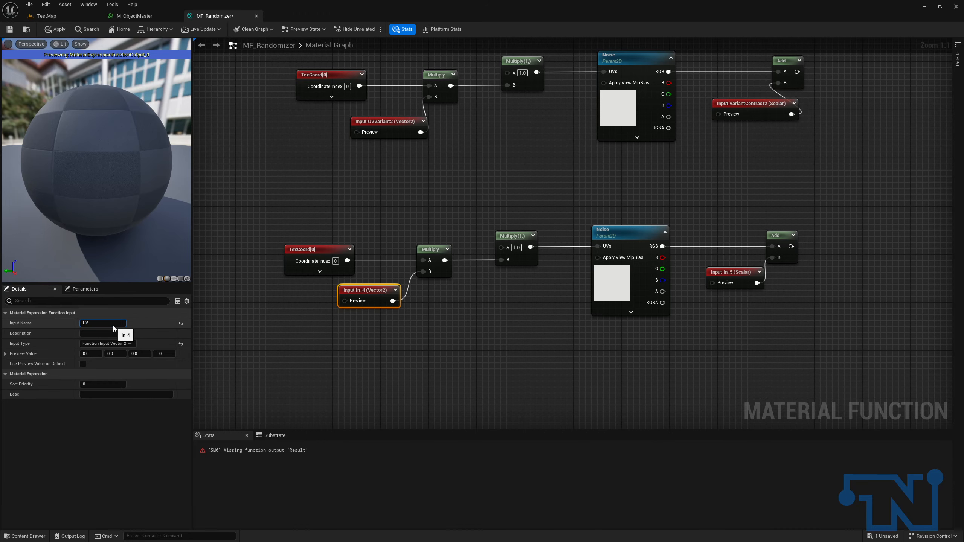
type("UVVariant3")
key("Return")
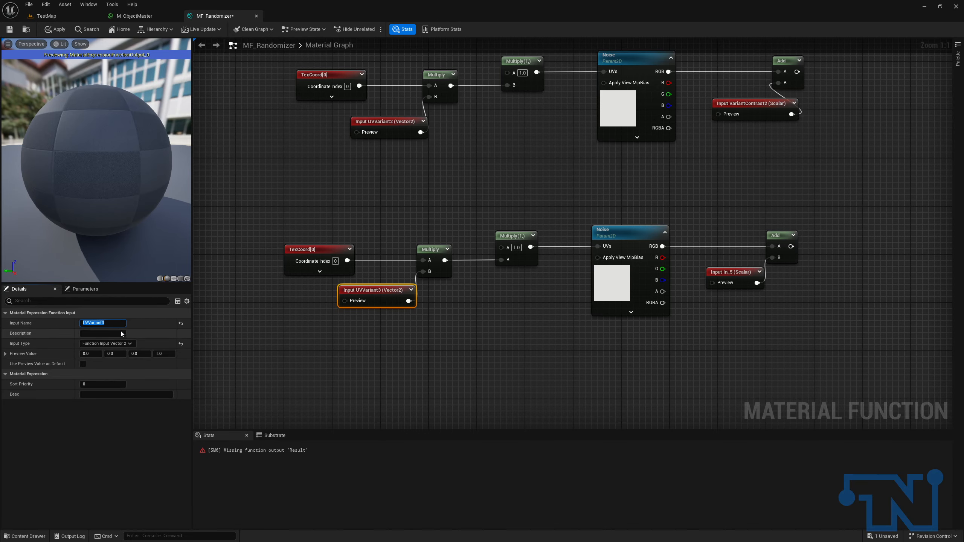
Set the first two preview value components of UVVariant3 to 0.003.
left_click(91, 351)
type(".003")
key("Tab")
type(".003")
key("Return")
Enable Use Preview Value as Default on the UV and contrast function inputs of the noise chains.
left_click(83, 364)
left_click(368, 126)
left_click(83, 364)
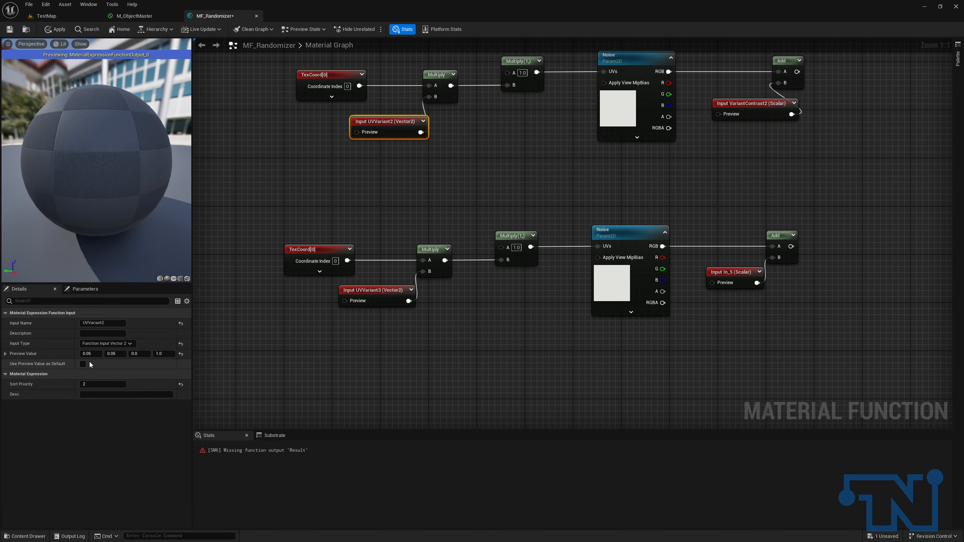
right_click_drag(299, 265, 341, 418)
left_click(440, 131)
left_click(82, 364)
right_click_drag(646, 256, 508, 241)
left_click_drag(667, 87, 645, 428)
left_click(83, 363)
right_click_drag(304, 306, 461, 273)
left_click(507, 282)
right_click_drag(879, 189, 840, 226)
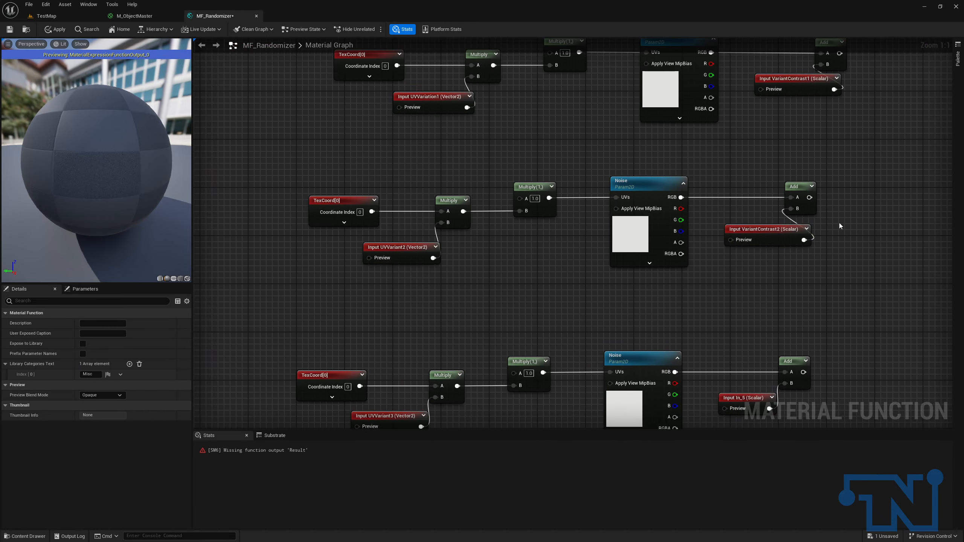
left_click(402, 414)
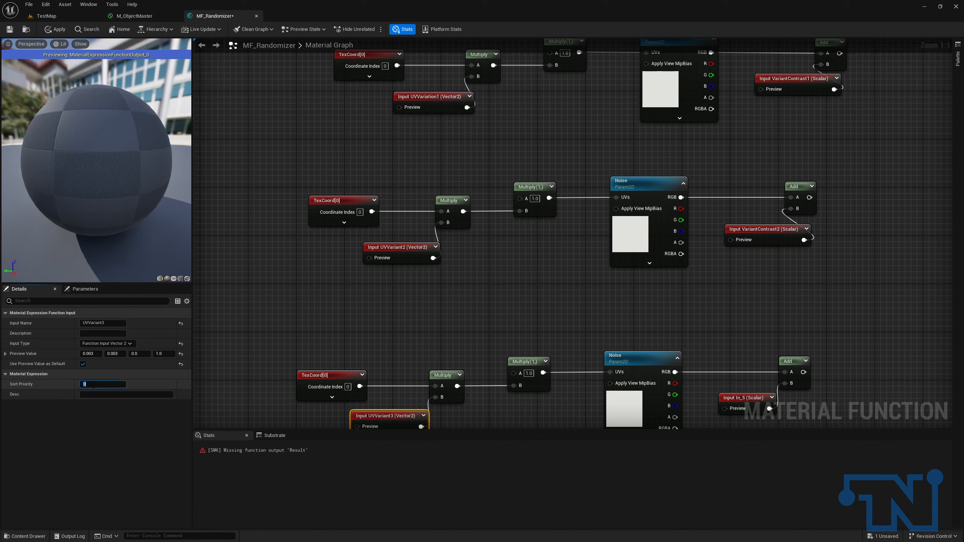
right_click_drag(535, 280, 474, 236)
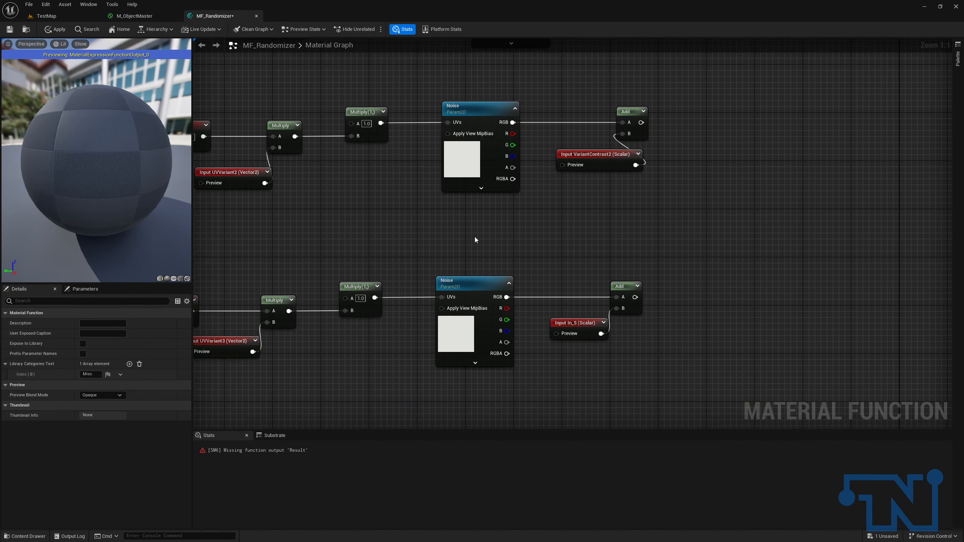
left_click(577, 323)
left_click(108, 323)
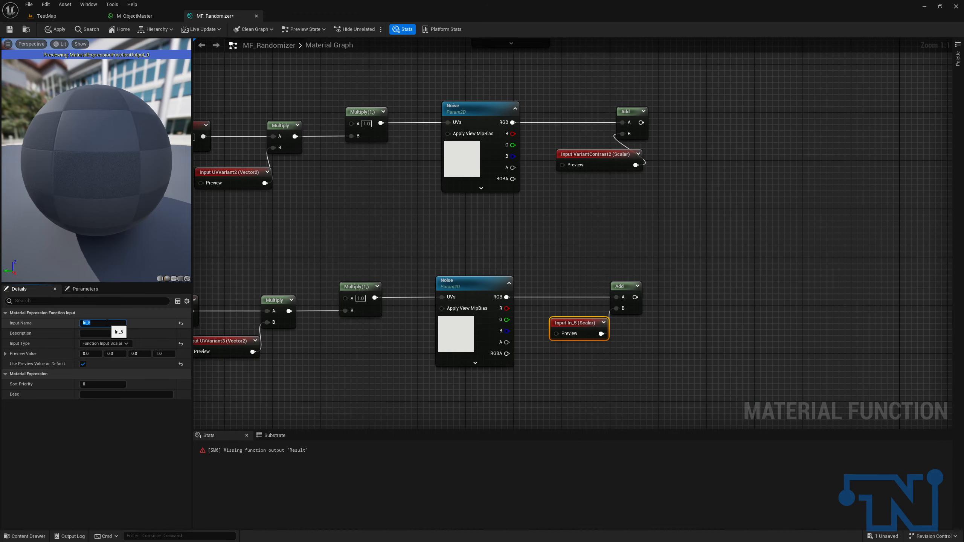
Set the sort priority of UVVariation1 to 1 and of VariantContrast1 to 2.
right_click_drag(530, 264, 718, 541)
left_click(461, 298)
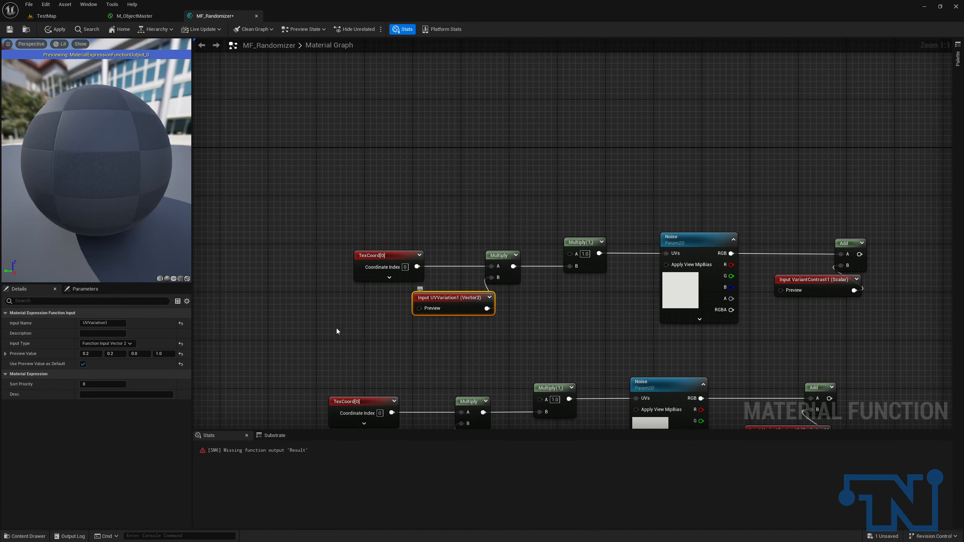
left_click(123, 384)
type("1")
right_click_drag(815, 298, 711, 257)
left_click(716, 243)
left_click(114, 384)
type("2")
Set the sort priority of VariantContrast2 to 4 and renumber the sort priorities of UVVariant2 and UVVariant3 in the same order.
right_click_drag(299, 311, 334, 164)
left_click(340, 271)
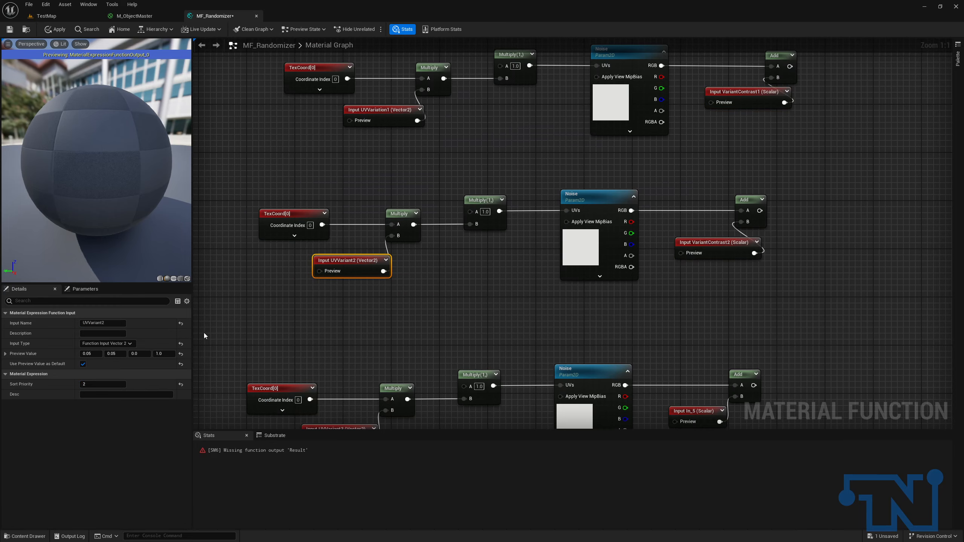
left_click(713, 254)
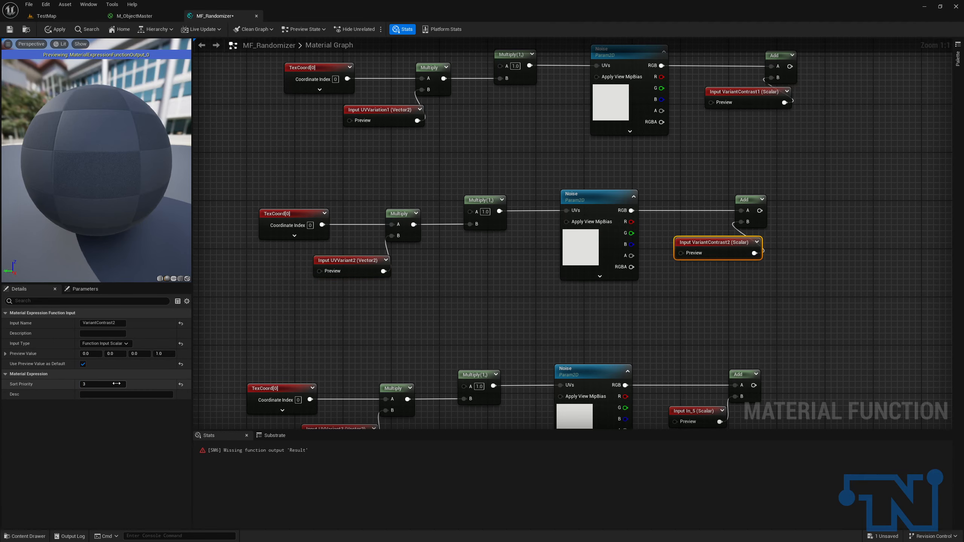
right_click_drag(346, 325, 356, 195)
left_click(353, 305)
left_click(107, 384)
type("4")
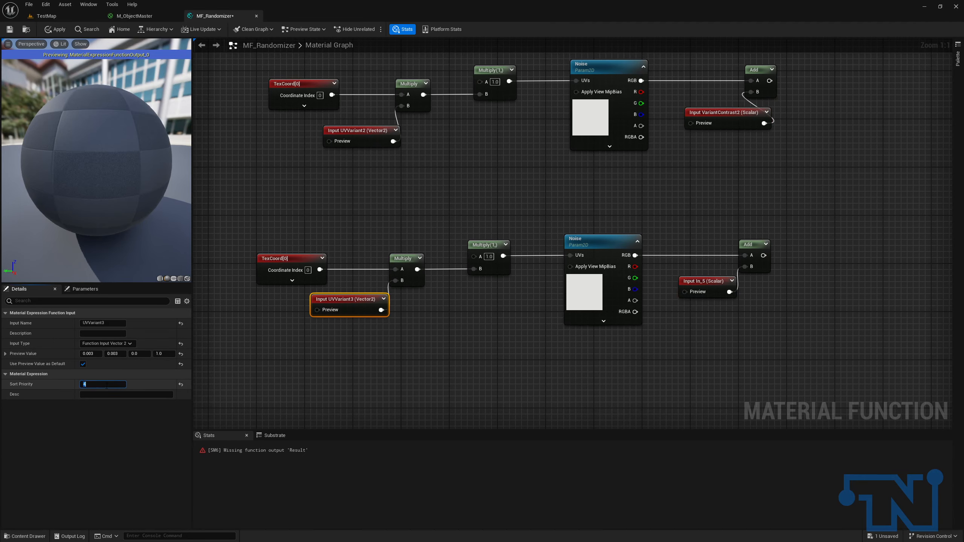
Set the sort priority of the third chain's scalar function input to 6 and rename it Variantconast3.
right_click_drag(721, 288, 558, 283)
left_click(541, 276)
left_click(93, 384)
type("6")
key("Return")
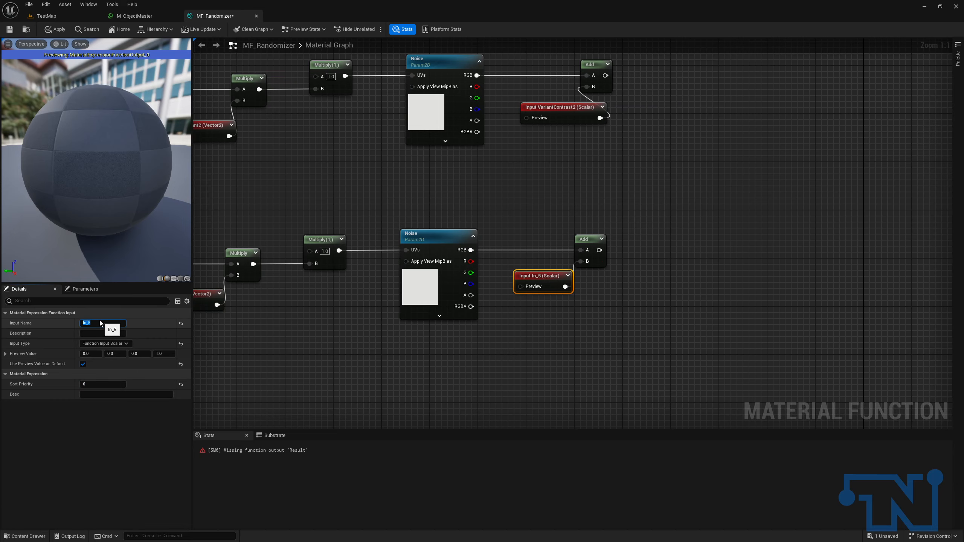
left_click(101, 323)
type("Variantconast3")
key("Return")
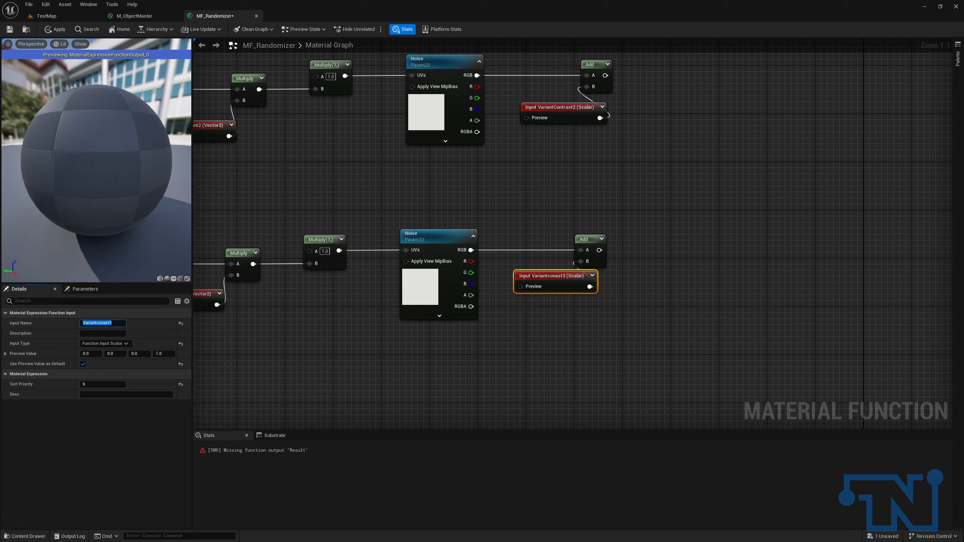
Set the first preview value component of VariantContrast1 to 0.5.
right_click_drag(591, 101, 596, 168)
right_click_drag(546, 106, 550, 183)
left_click(582, 99)
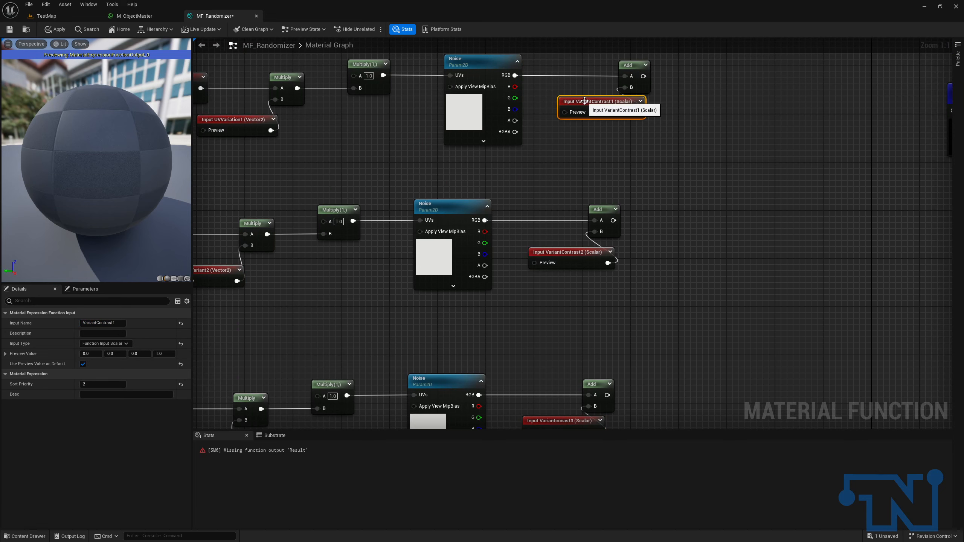
left_click(100, 350)
type(".5")
key("Tab")
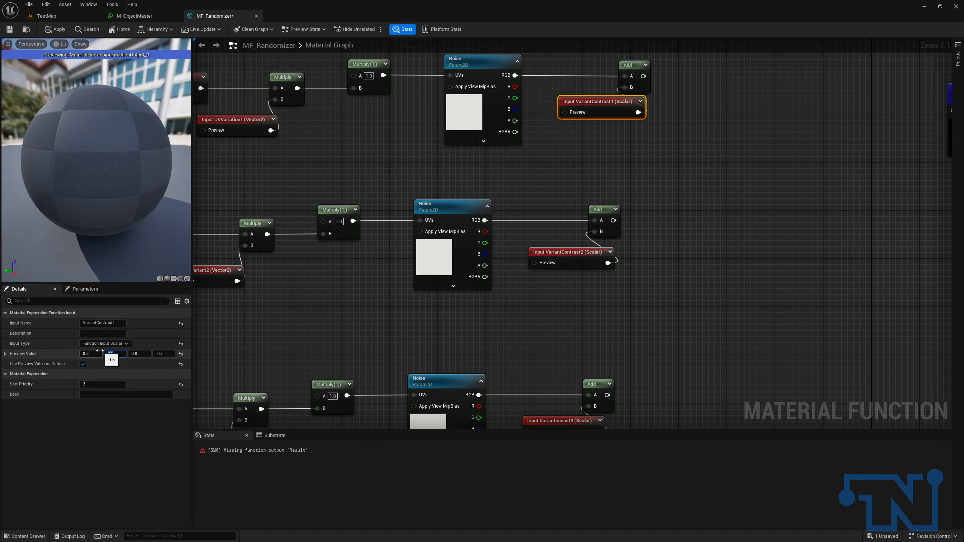
key("Tab")
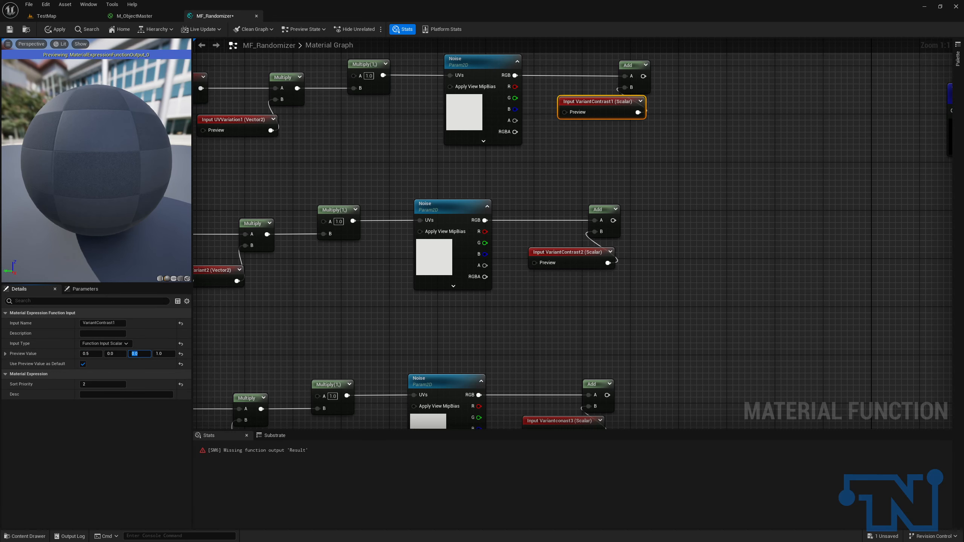
Set the first preview value component of VariantContrast2 and Variantconast3 to 0.5.
left_click(563, 264)
left_click(97, 355)
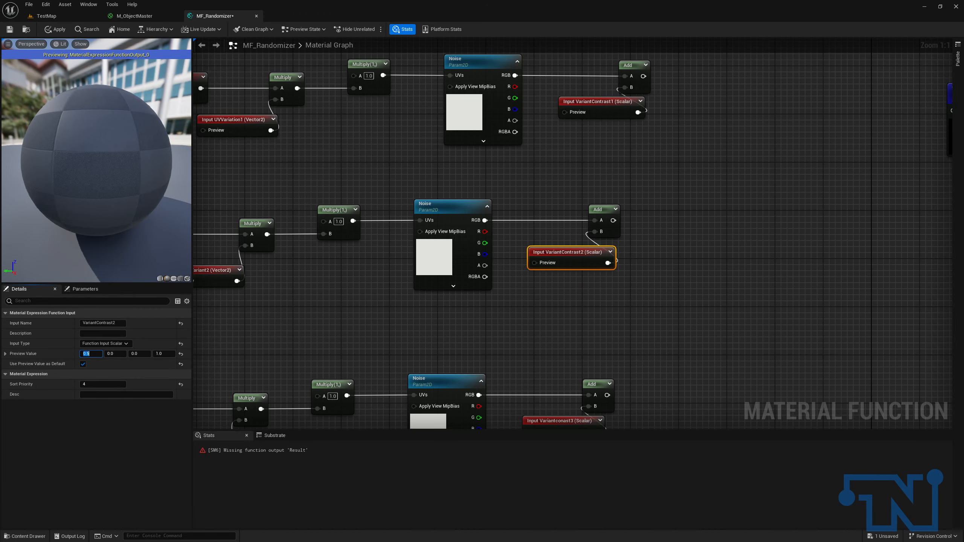
right_click_drag(515, 364, 520, 292)
left_click(558, 365)
left_click(90, 354)
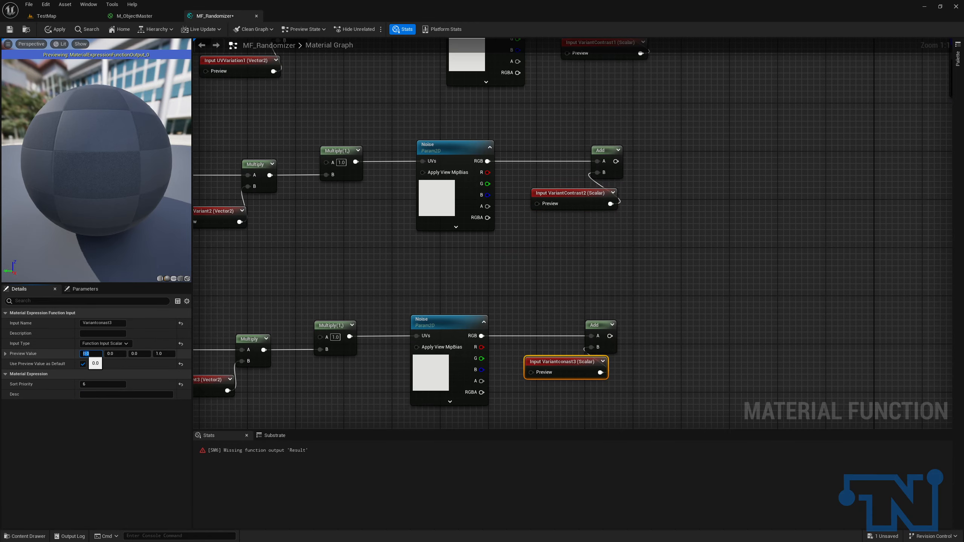
type(".5")
key("Return")
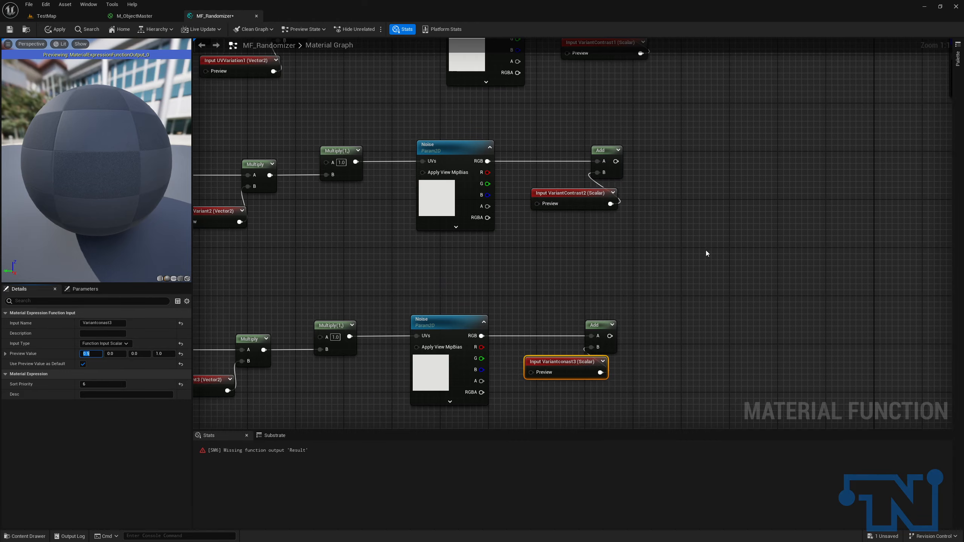
right_click_drag(629, 222, 534, 259)
left_click(518, 210)
left_click_drag(520, 199, 578, 191)
type("add")
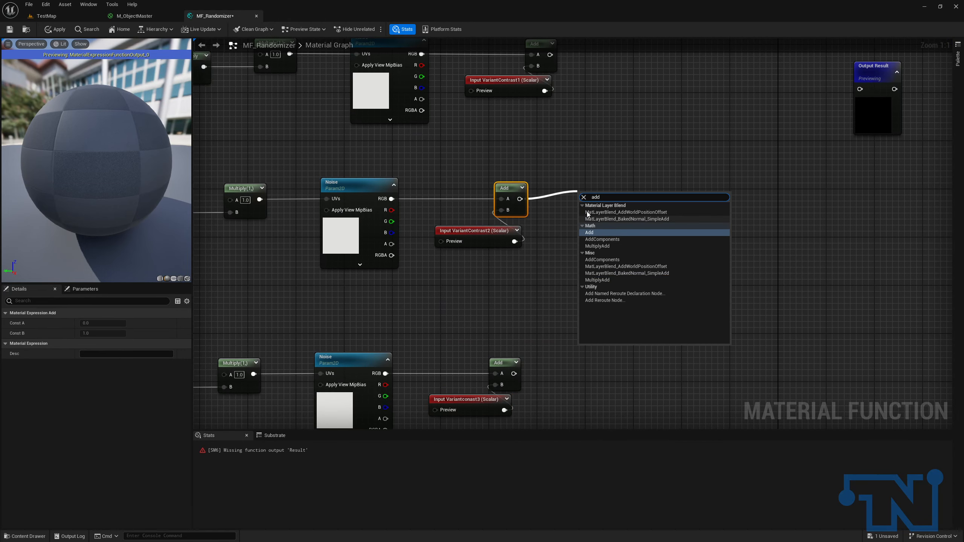
left_click(573, 197)
Add a Multiply node that combines the Add outputs of the second and third noise chains.
left_click(608, 196)
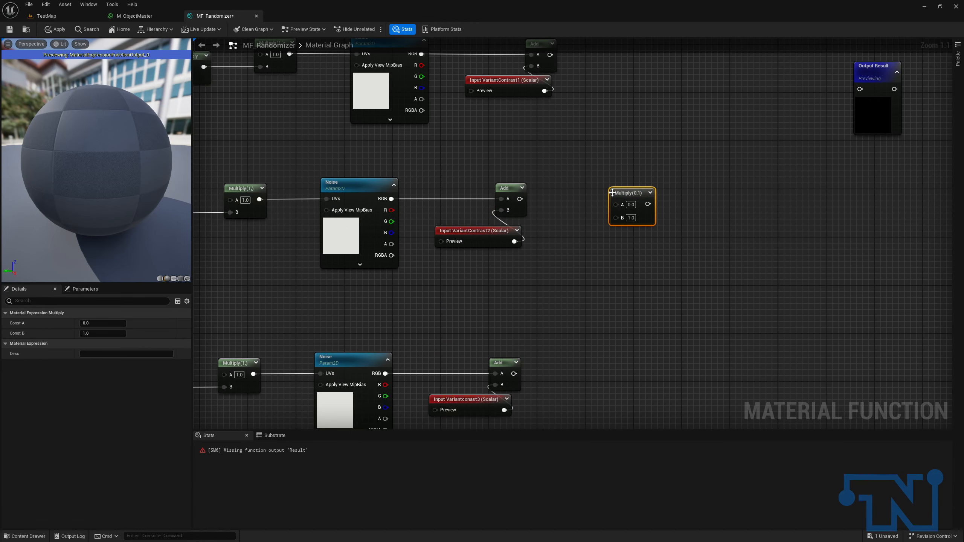
left_click_drag(616, 204, 520, 201)
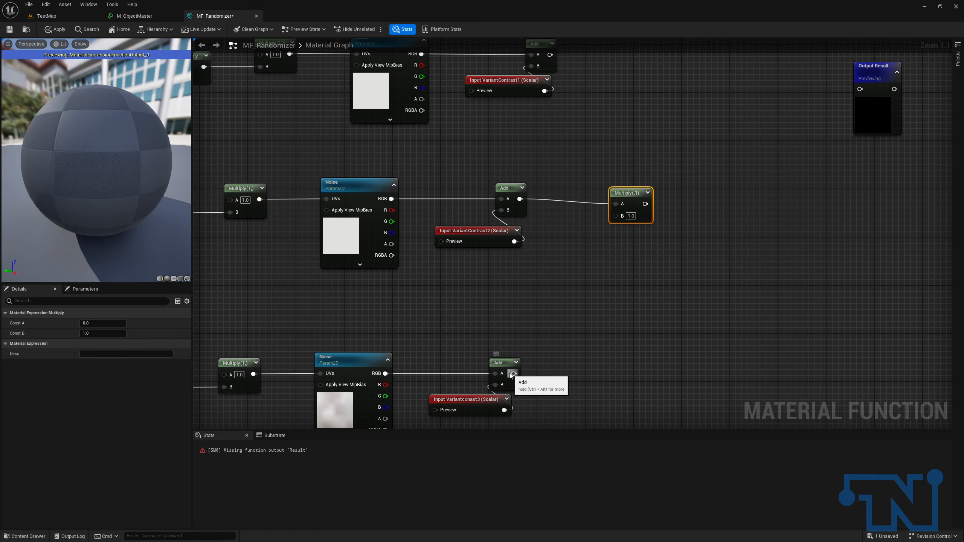
left_click_drag(510, 376, 616, 216)
Add another Multiply node that combines the first chain's Add output with the product of the lower two chains.
right_click_drag(658, 177, 660, 286)
key("m")
left_click(681, 150)
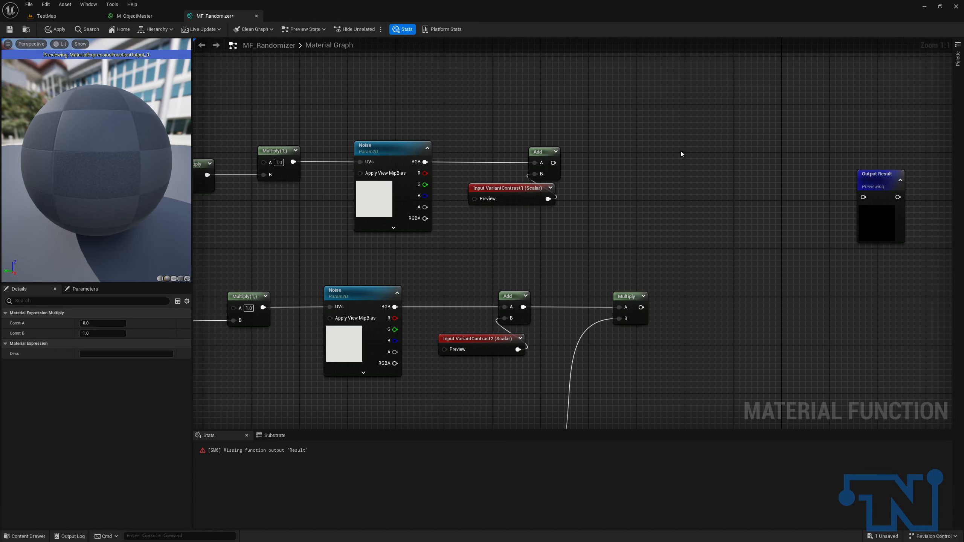
left_click_drag(553, 162, 717, 150)
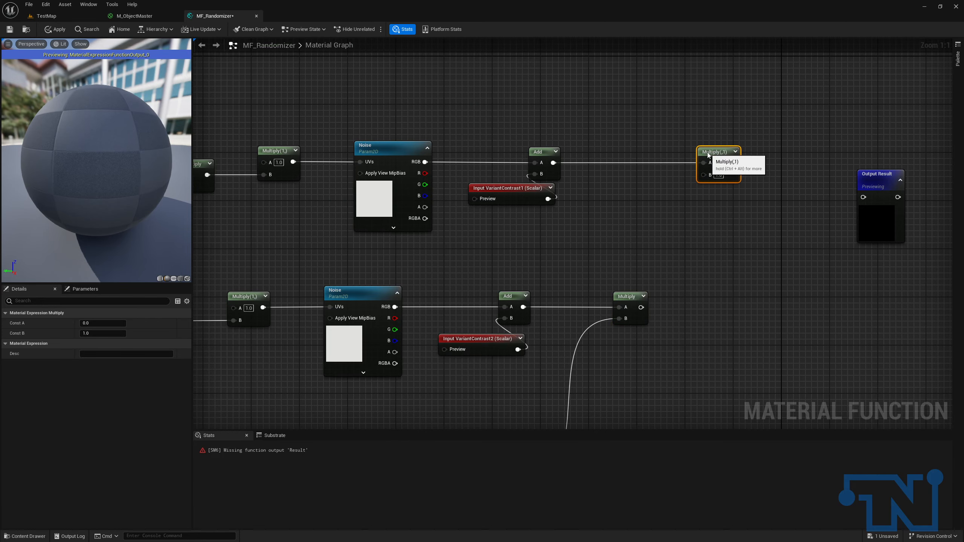
left_click_drag(643, 307, 704, 176)
Connect the final Multiply node to the Output Result node.
right_click_drag(296, 153, 520, 147)
left_click_drag(481, 135, 482, 501)
right_click_drag(645, 95, 426, 397)
left_click(764, 144)
left_click_drag(732, 164, 875, 153)
Left-align the TexCoord nodes of the three noise chains.
right_click_drag(661, 162, 762, 116)
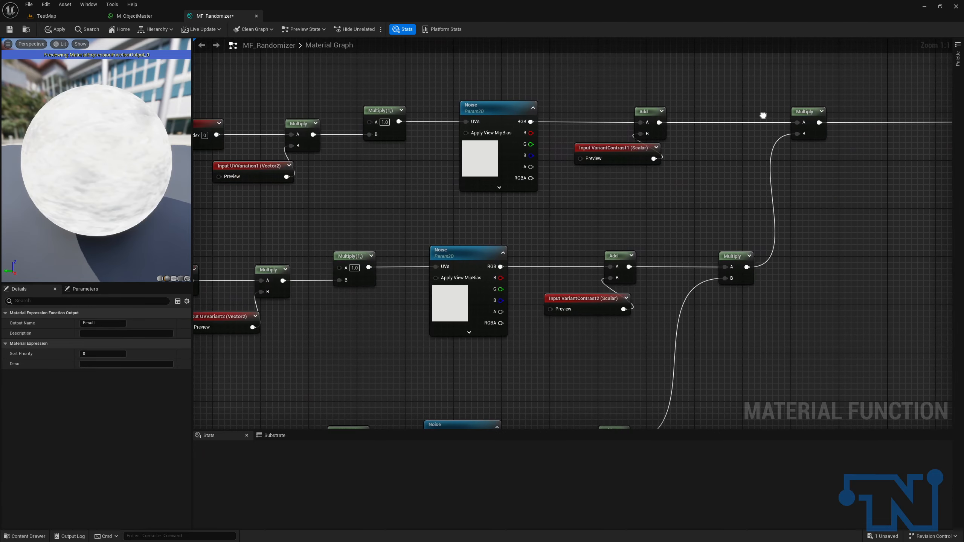
scroll(533, 124, "down", 2)
left_click_drag(515, 116, 504, 220)
key("ctrl+z")
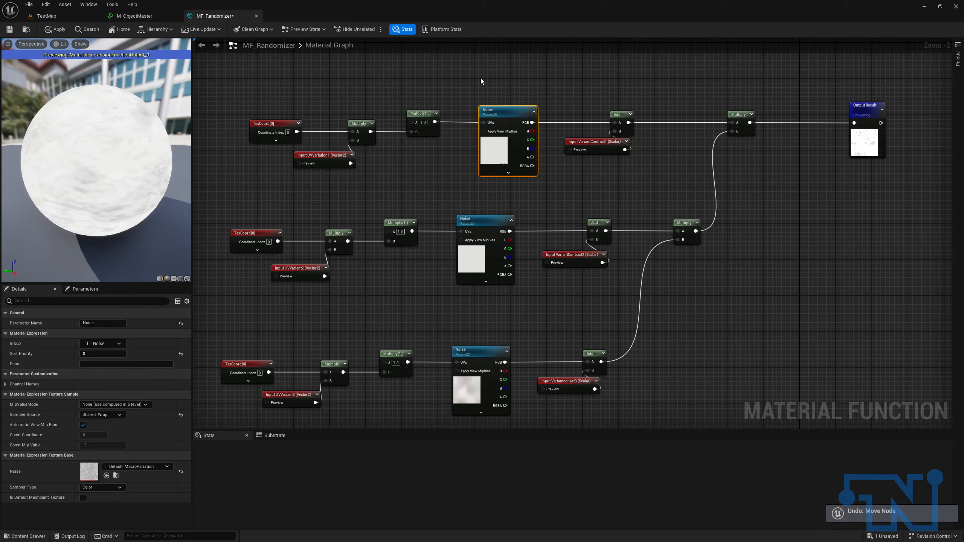
left_click_drag(395, 203, 404, 381)
left_click_drag(260, 104, 254, 367)
key("shift+a")
Left-align the three Multiply nodes that scale the TexCoord outputs.
left_click_drag(355, 65, 379, 146)
left_click(347, 250, "shift")
left_click_drag(350, 308, 359, 374, "shift")
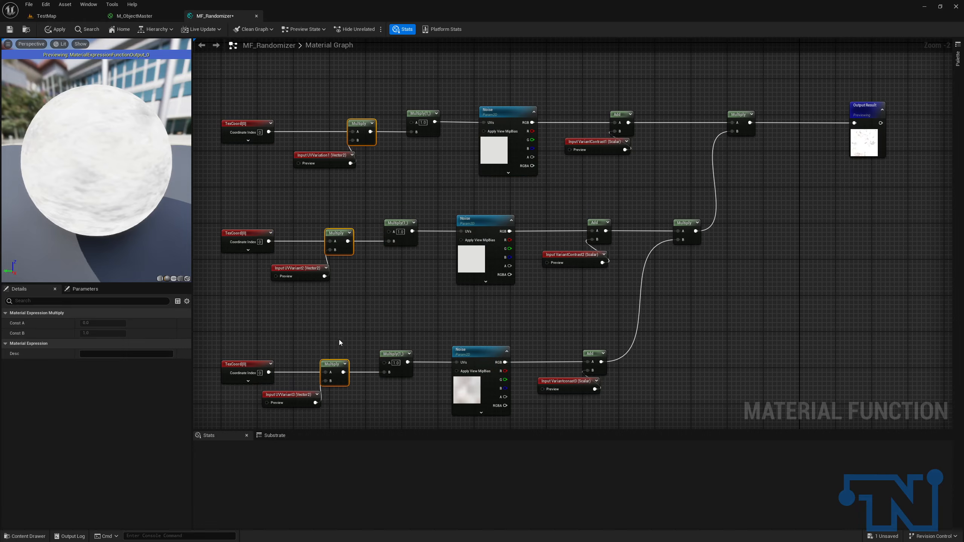
key("ctrl+a")
left_click(341, 317)
left_click_drag(339, 313, 338, 371)
left_click_drag(339, 212, 349, 250, "shift")
key("shift+a")
Left-align the three UV function inputs, and align the Multiply nodes before Noise in the lower two chains.
left_click_drag(291, 139, 289, 403)
left_click(316, 155, "shift")
key("shift+a")
left_click_drag(403, 98, 391, 386)
key("shift+a")
Left-align the three Noise nodes, and left-align the Add nodes together with their contrast function inputs.
left_click_drag(496, 56, 511, 395)
key("shift+a")
left_click_drag(548, 76, 598, 386)
key("shift+a")
left_click(680, 289)
Add a static switch parameter named UseAbsolutePosition above the first noise chain.
right_click_drag(659, 219, 890, 265)
right_click_drag(647, 163, 480, 194)
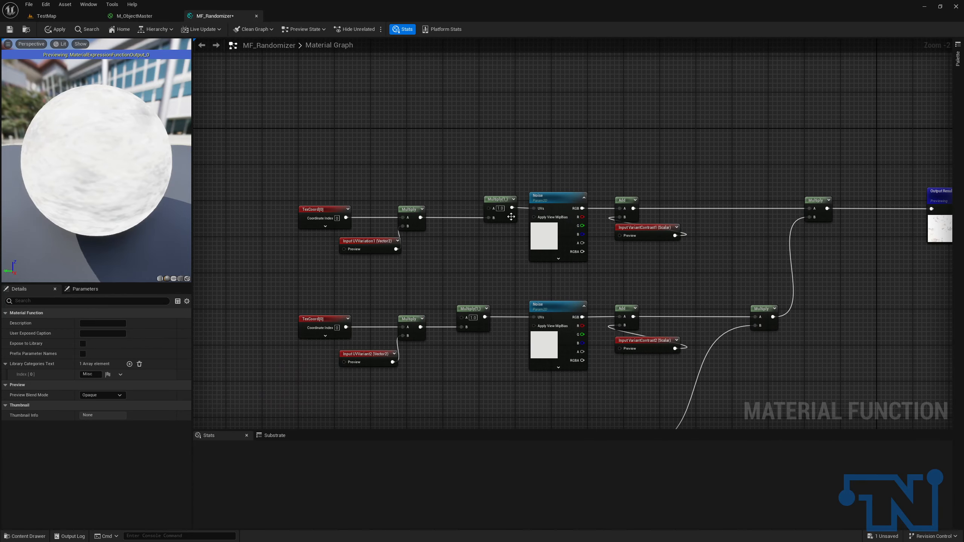
scroll(531, 238, "up", 2)
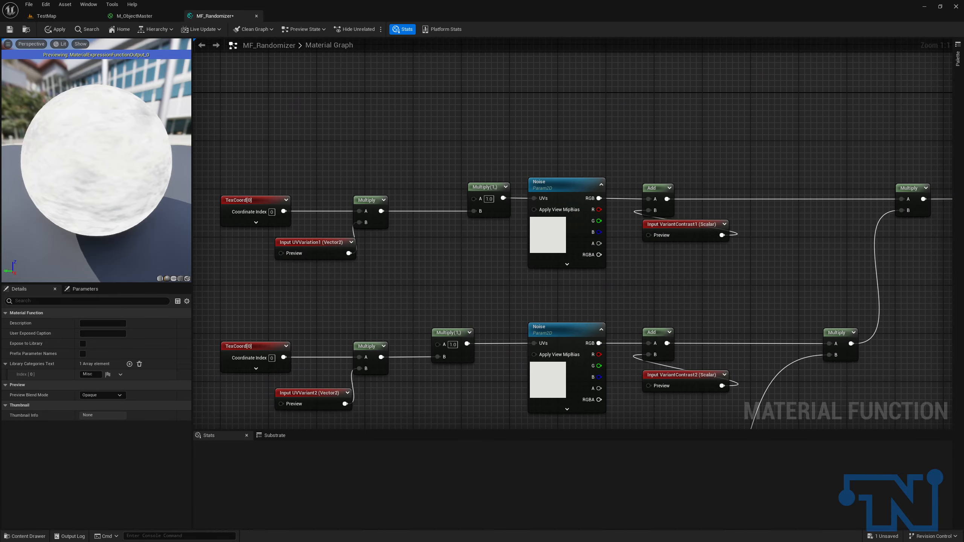
right_click_drag(343, 101, 498, 176)
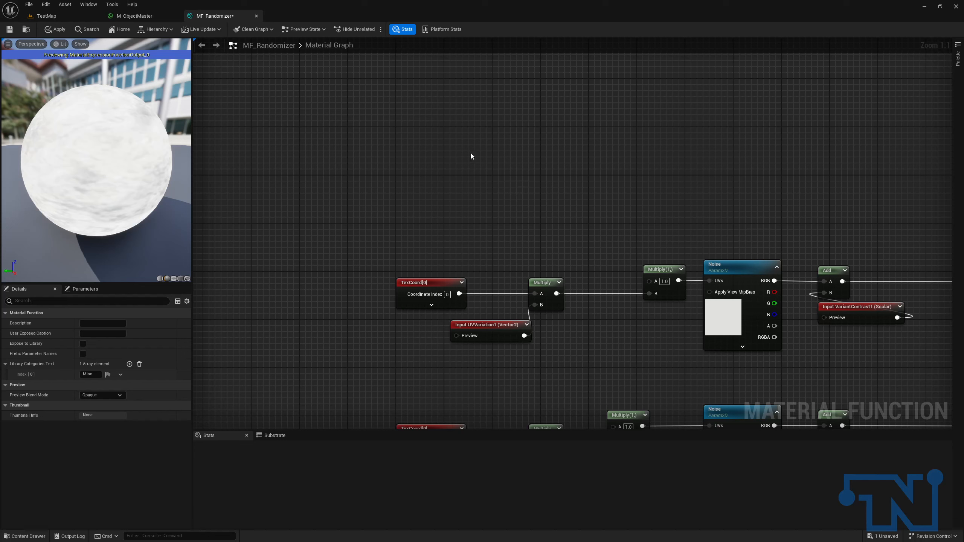
right_click(401, 154)
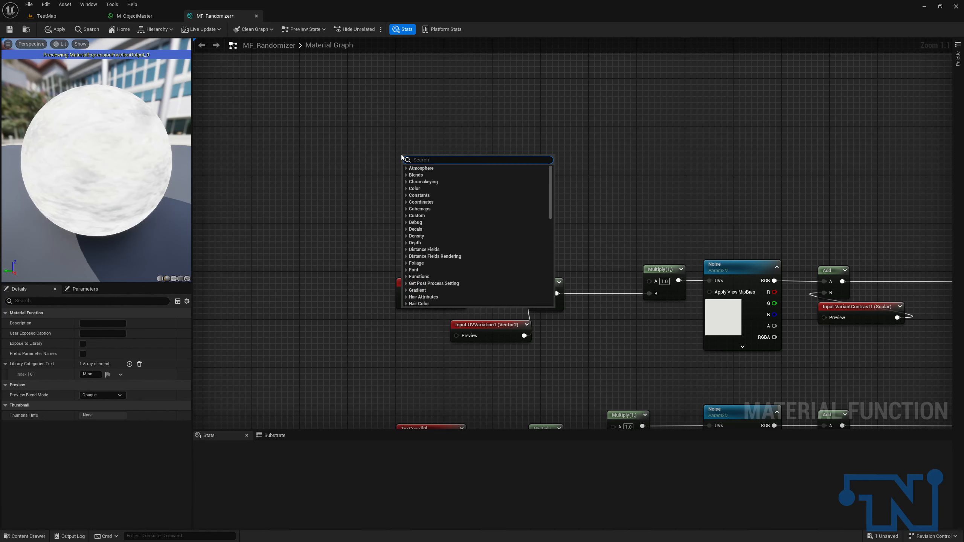
type("static swithc")
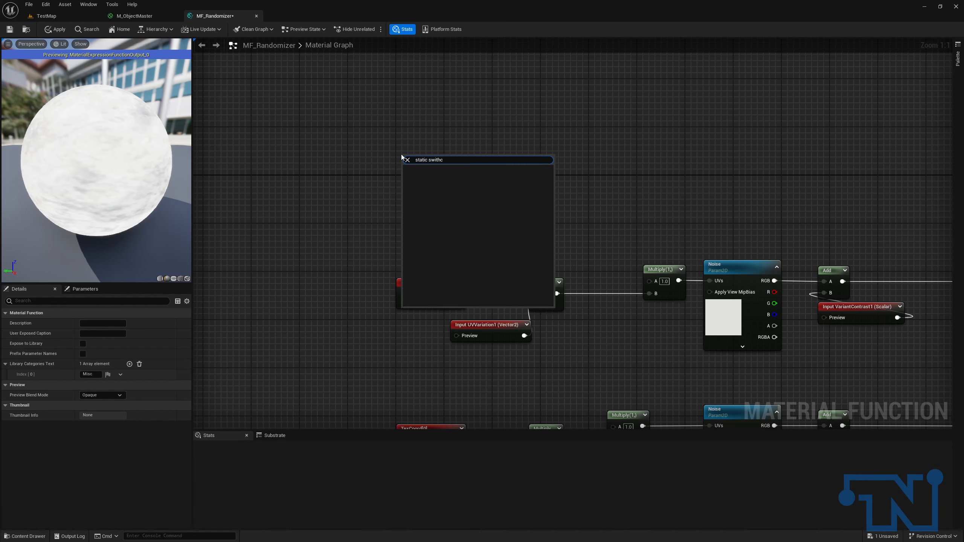
key("Return")
type("UseAbsolutePosition")
key("Return")
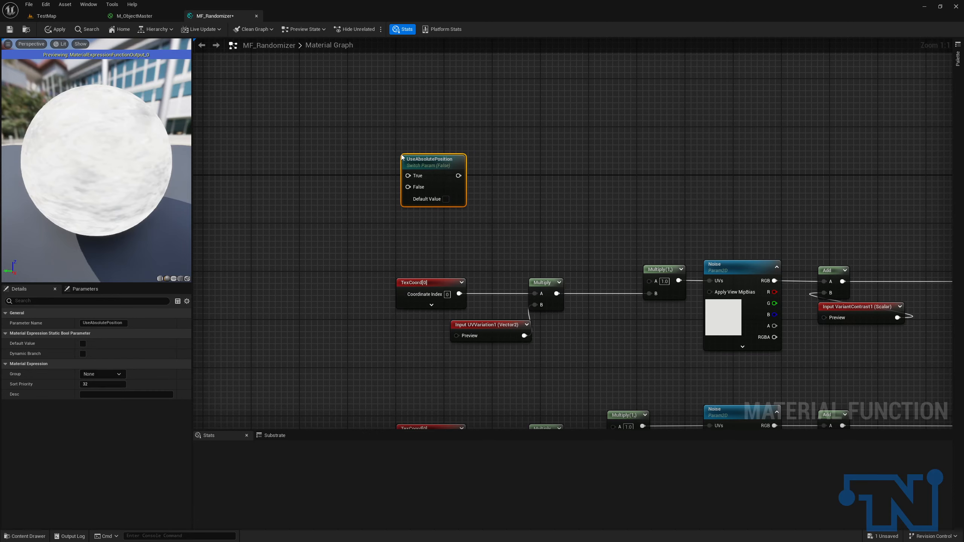
Add a constant with value 1 and connect it to the False input of UseAbsolutePosition.
left_click(316, 206)
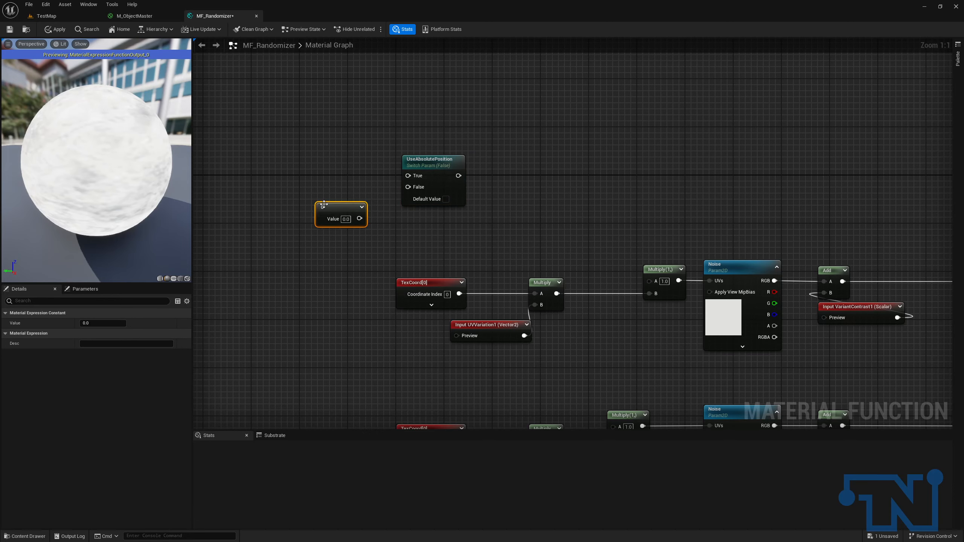
left_click(371, 218)
left_click_drag(359, 219, 329, 162)
Add a Vector 2 function input named UVs, feed it into the True input of UseAbsolutePosition, and place it above the constant.
type("input")
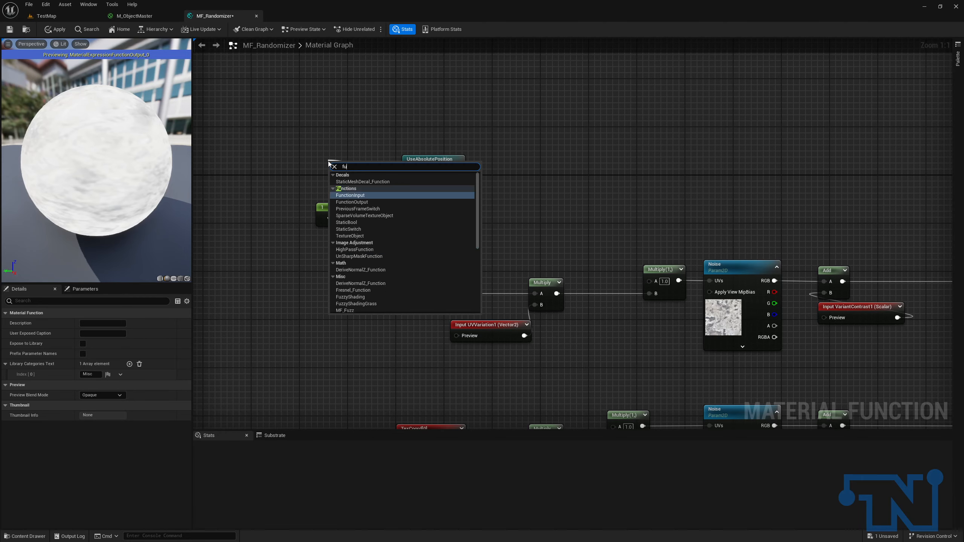
key("Return")
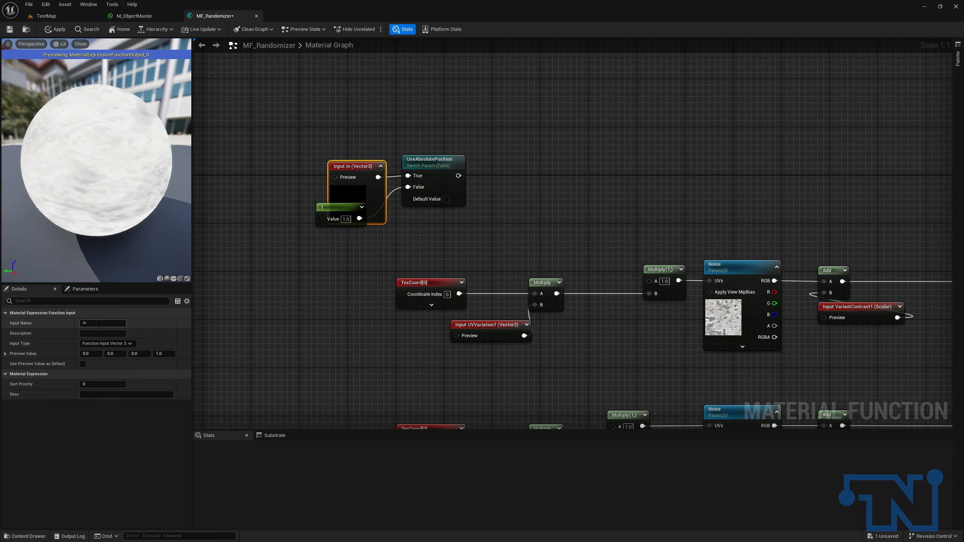
type("s")
key("Return")
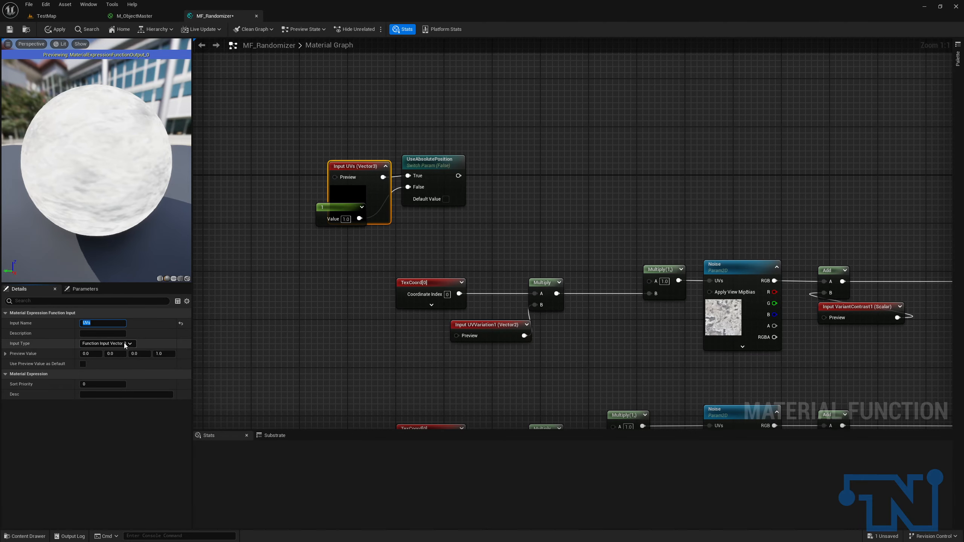
left_click(107, 344)
left_click(114, 358)
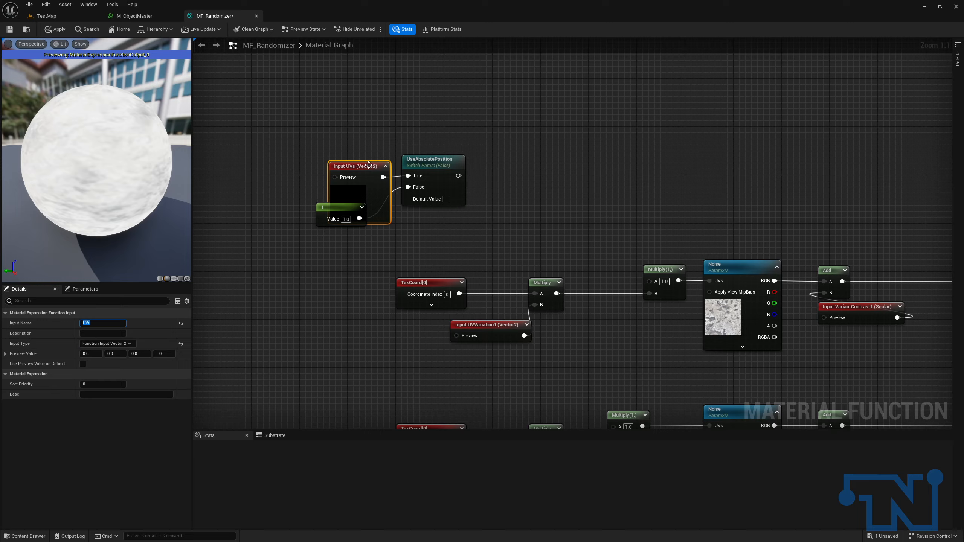
left_click_drag(368, 166, 345, 142)
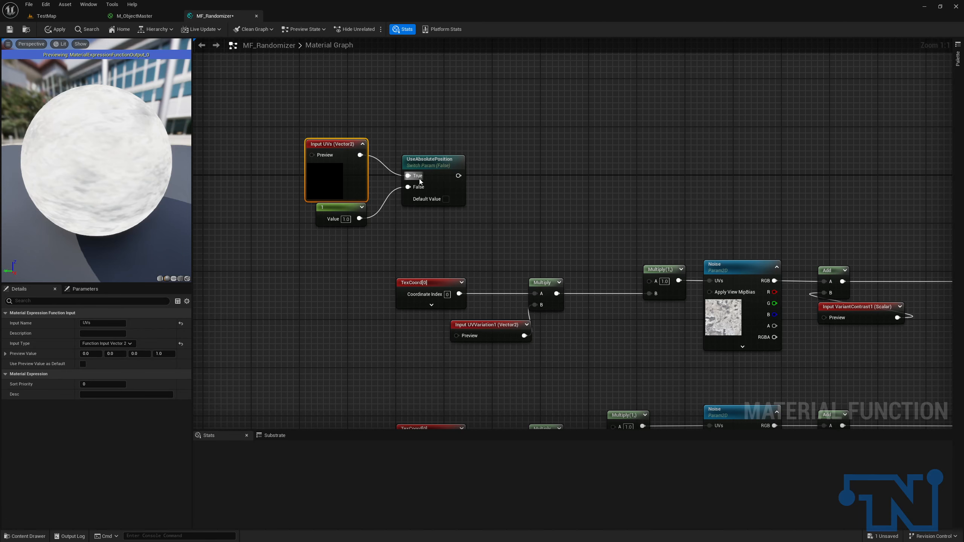
left_click(338, 210)
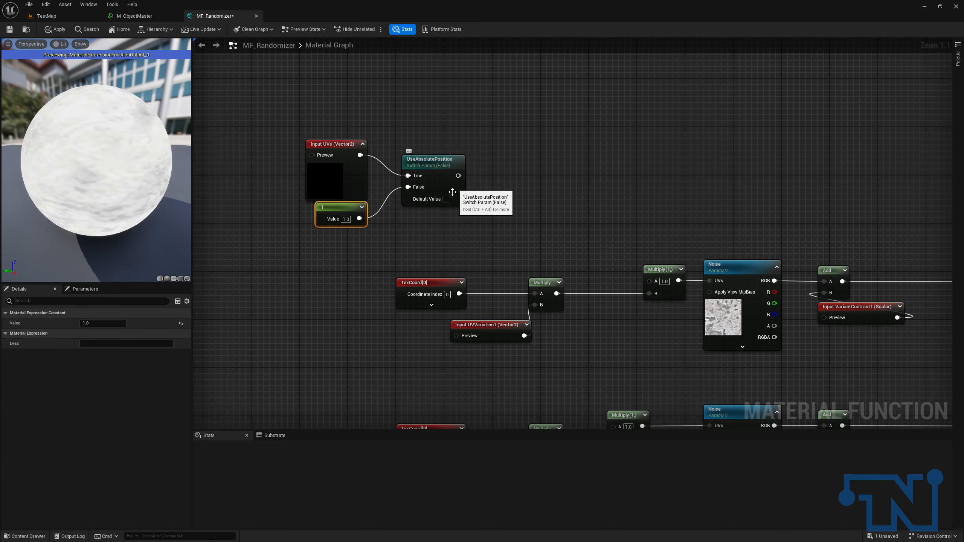
Connect UseAbsolutePosition to input A of the Multiply node before each Noise, and move the switch and its inputs beside the chains.
left_click_drag(458, 176, 649, 280)
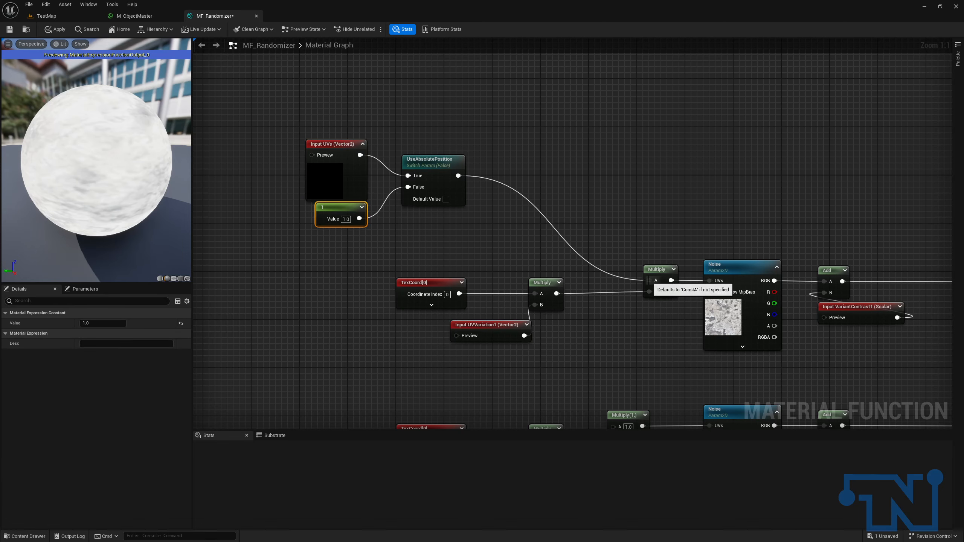
right_click_drag(650, 280, 566, 190)
left_click_drag(374, 86, 531, 336)
scroll(531, 333, "down", 4)
left_click_drag(451, 126, 528, 338)
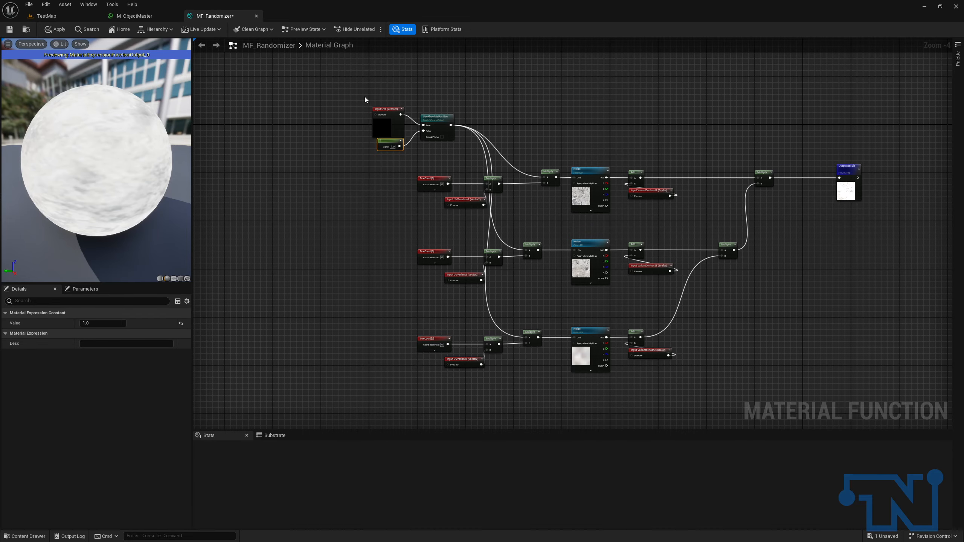
left_click_drag(367, 99, 453, 179)
left_click_drag(439, 124, 371, 242)
Examine the VariantContrast2 settings, the noise chains and the UseAbsolutePosition wiring in MF_Randomizer.
right_click_drag(629, 221, 558, 242)
scroll(558, 243, "up", 4)
right_click_drag(606, 271, 603, 167)
left_click(577, 232)
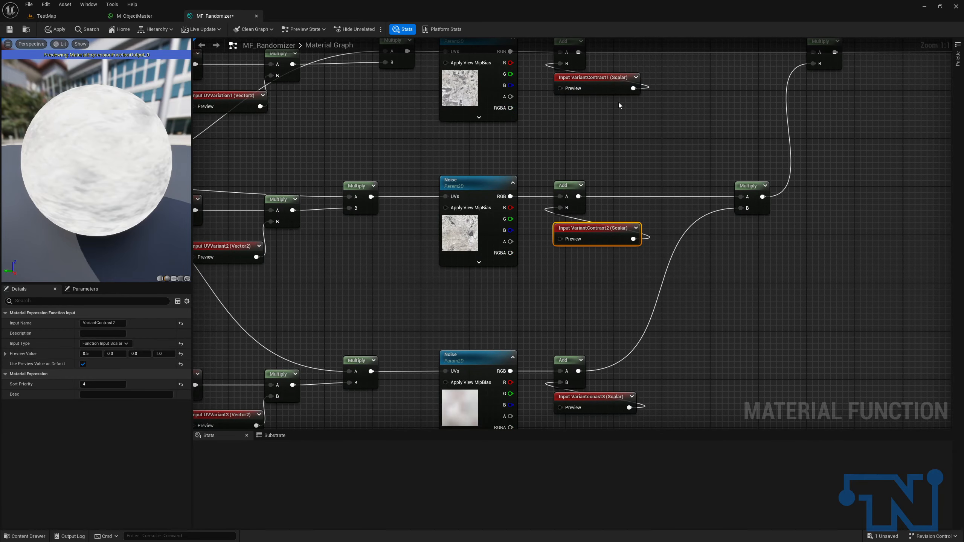
right_click_drag(628, 115, 675, 114)
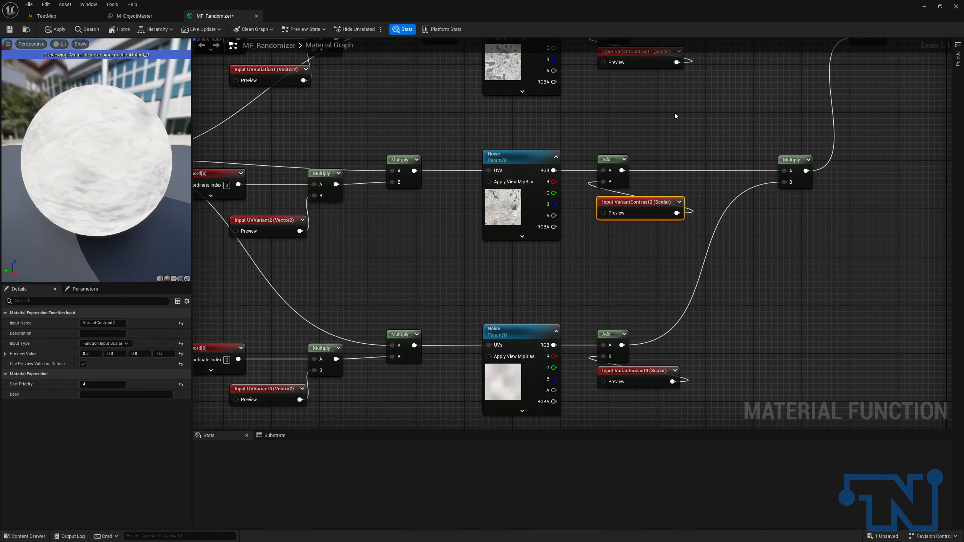
right_click_drag(586, 290, 679, 237)
right_click_drag(808, 256, 880, 290)
right_click_drag(507, 195, 696, 312)
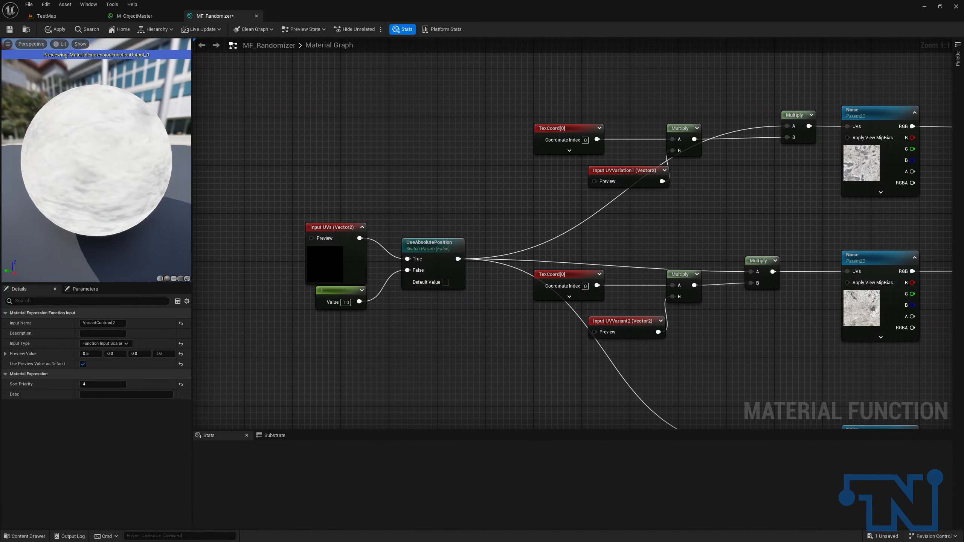
Apply the MF_Randomizer changes, expose the function to the library, and close it.
left_click(58, 30)
left_click(258, 15)
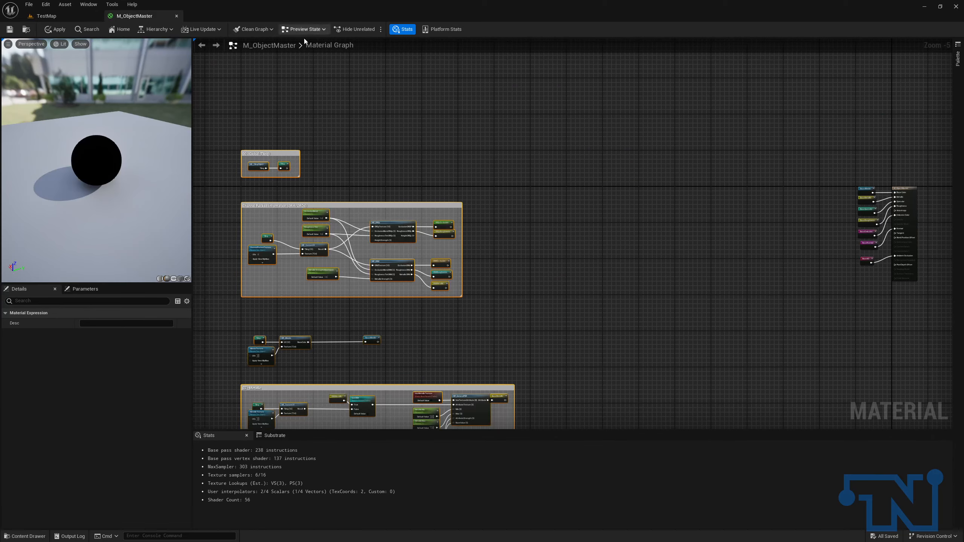
left_click(46, 16)
double_click(506, 425)
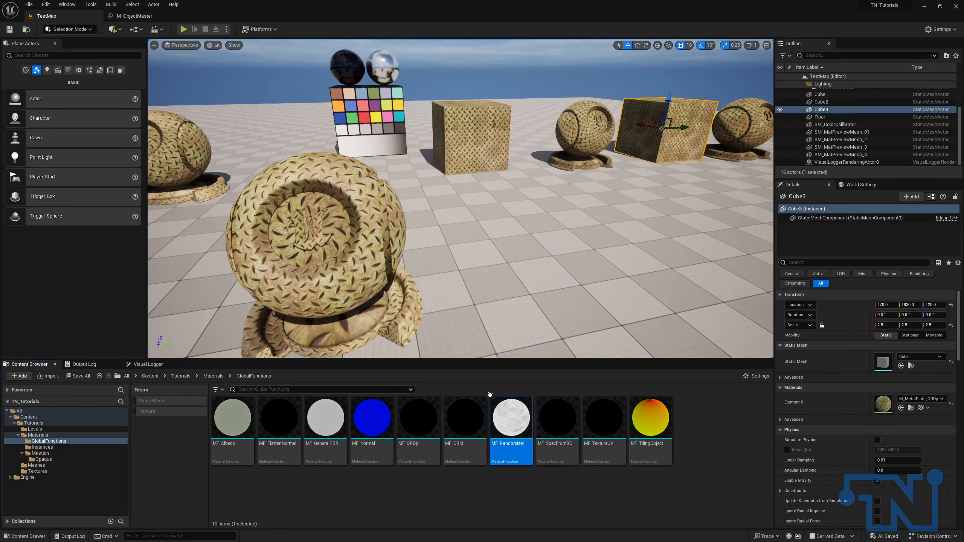
left_click(83, 344)
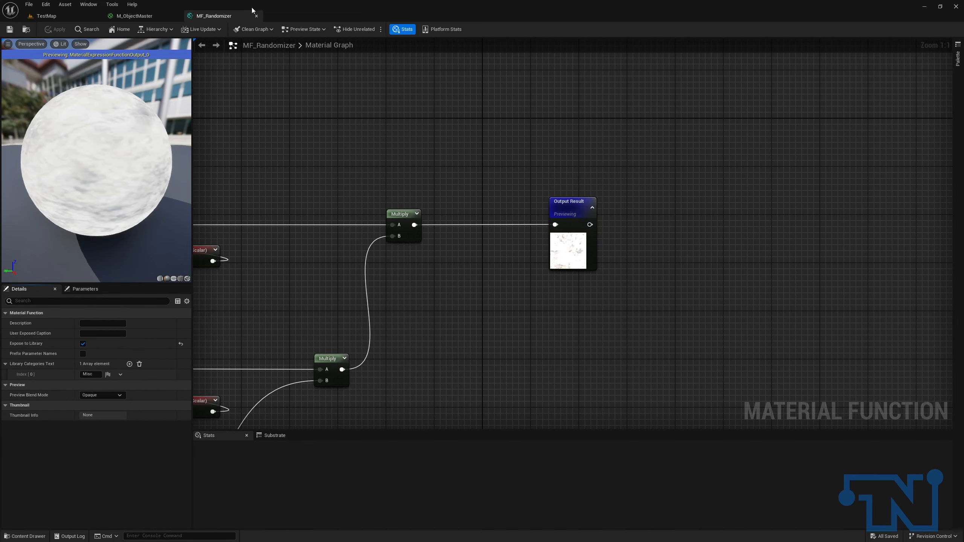
left_click(257, 16)
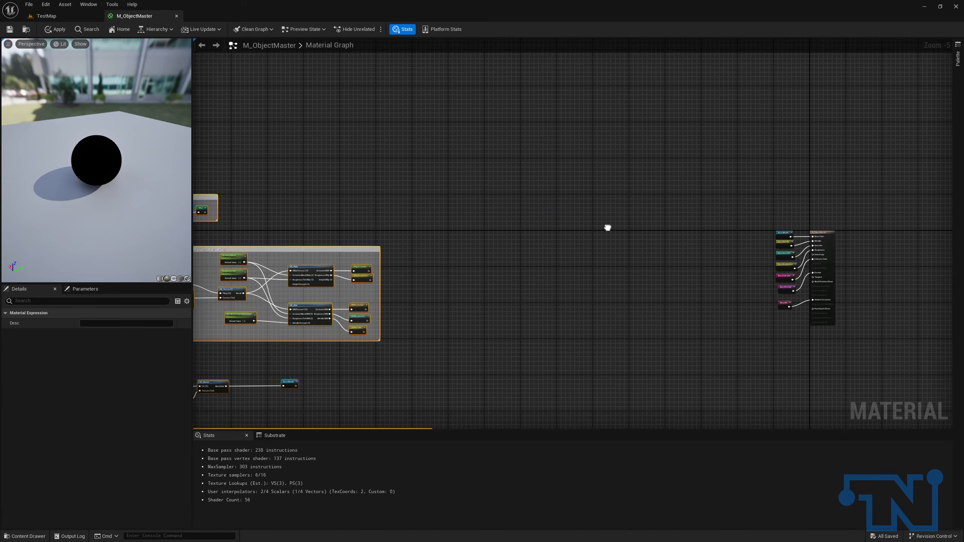
Add an MF_Randomizer function call to M_ObjectMaster in the empty area between the comment groups and the material output.
right_click(560, 236)
type("mf_ran")
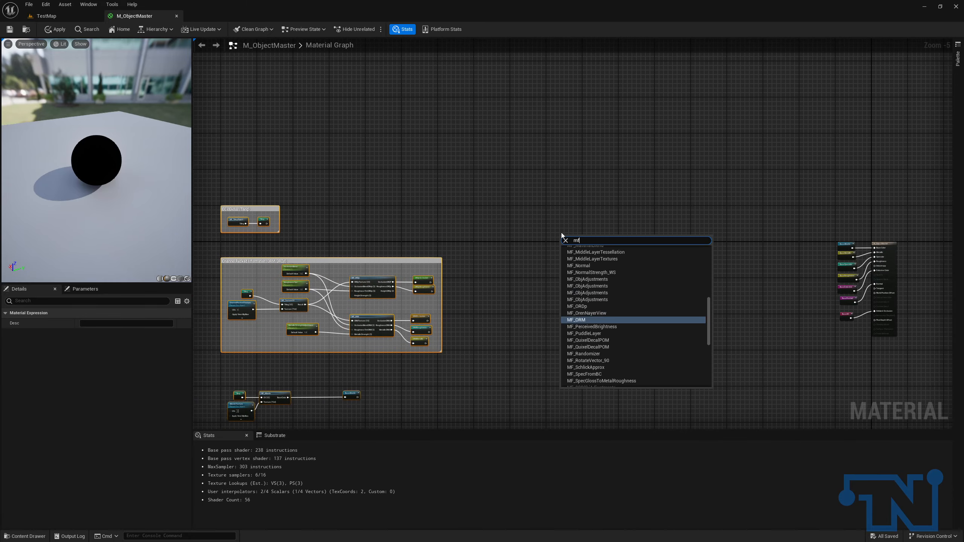
key("Return")
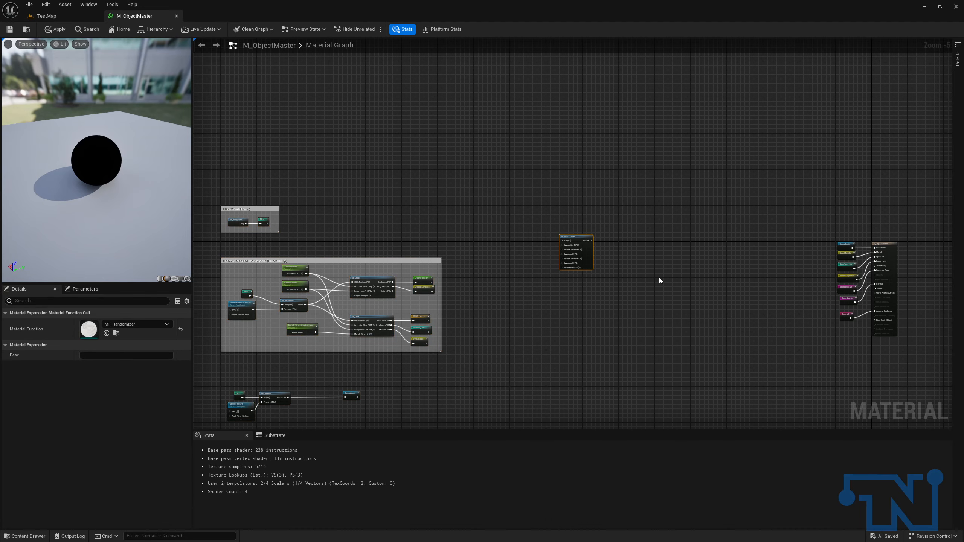
scroll(659, 280, "up", 5)
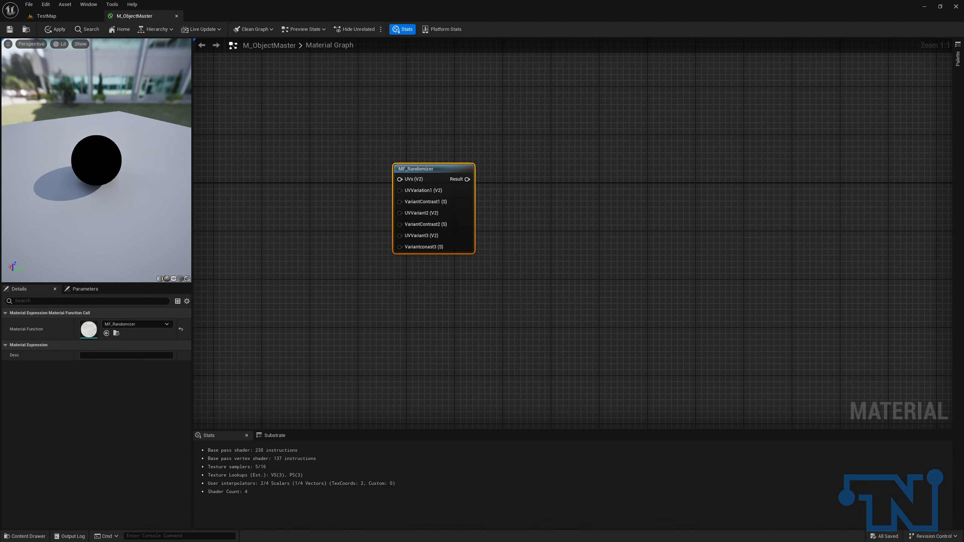
left_click_drag(412, 169, 364, 128)
Add a Tiling named reroute in front of MF_Randomizer and connect it to the UVs input.
right_click_drag(398, 127, 535, 163)
right_click_drag(608, 150, 780, 170)
left_click_drag(780, 172, 598, 166)
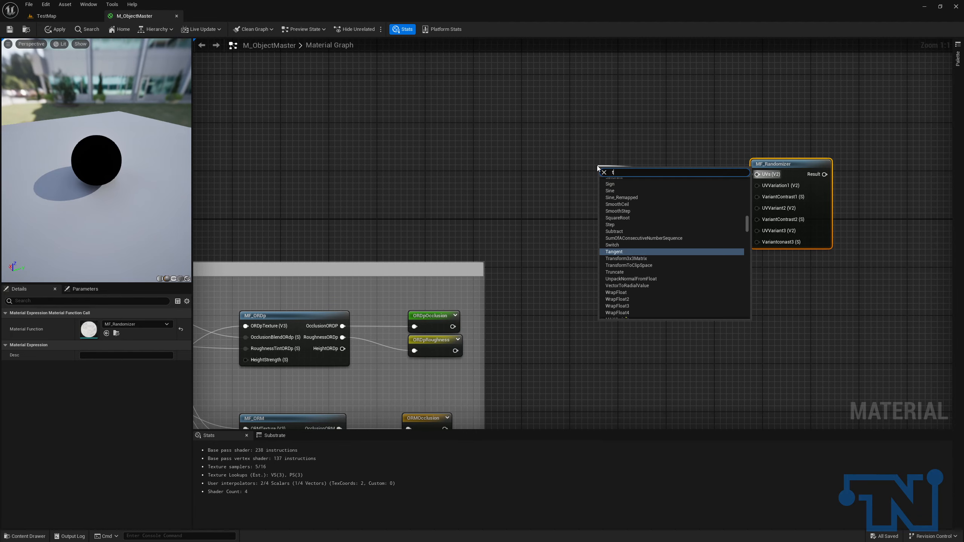
left_click_drag(610, 168, 618, 160)
right_click_drag(852, 175, 737, 168)
Create a named reroute declaration called Noise from the Result output of MF_Randomizer.
left_click_drag(710, 166, 783, 158)
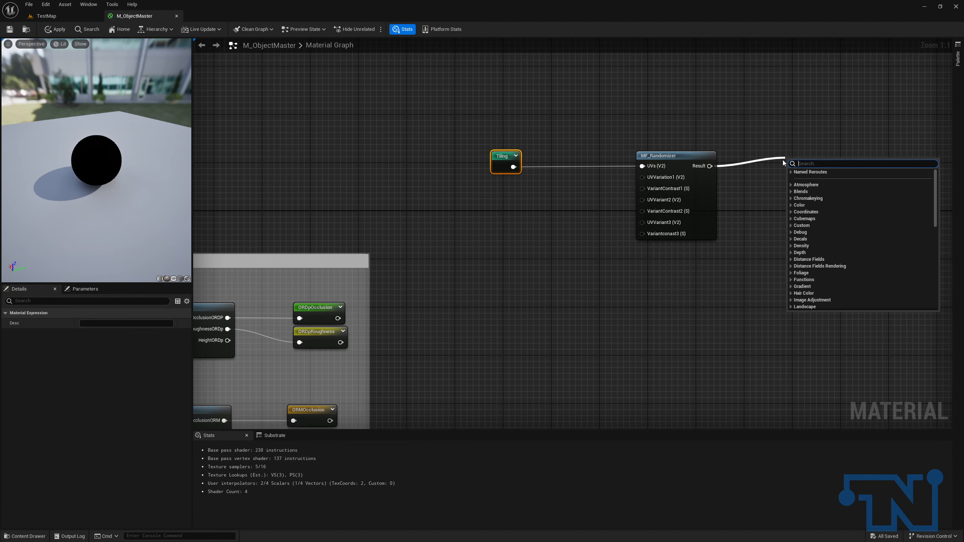
type("named")
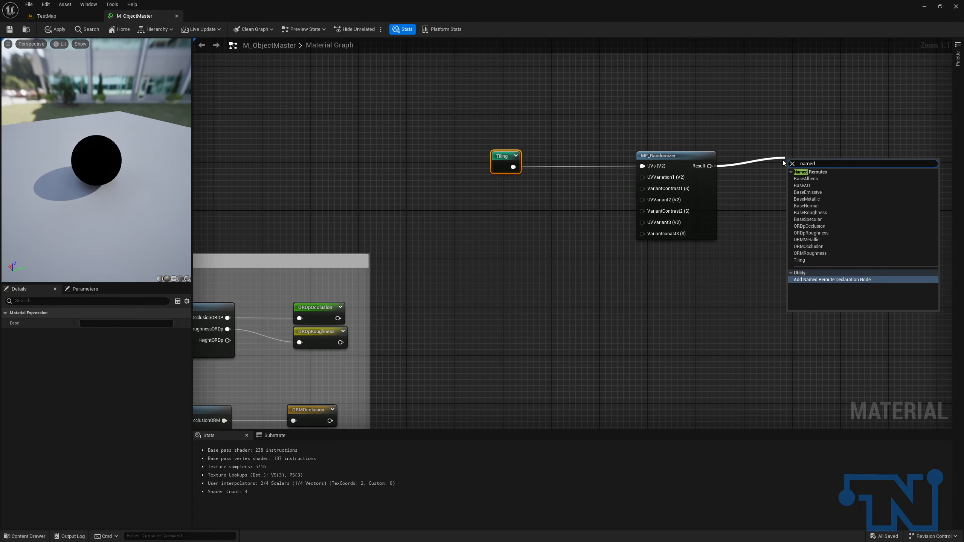
key("Return")
type("Noise")
key("Return")
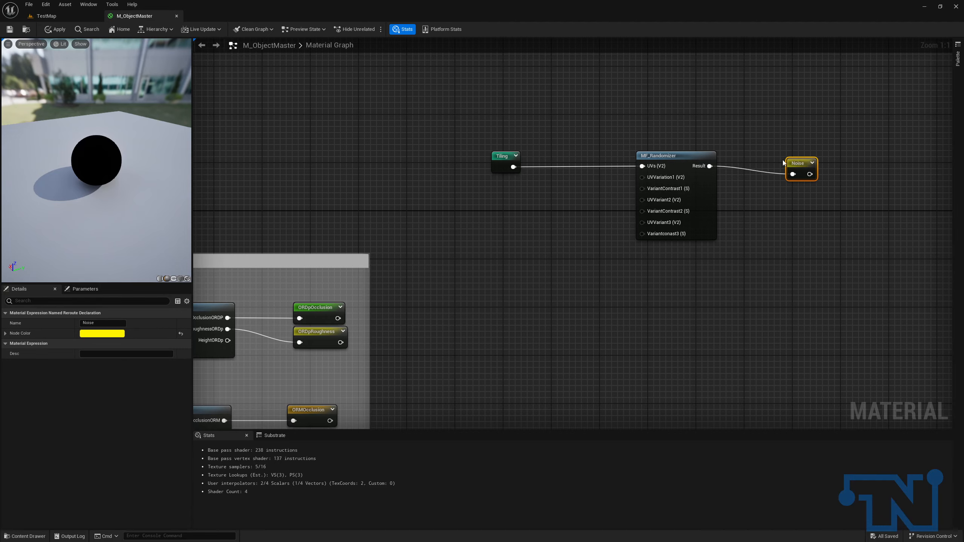
Move the Tiling reroute closer to MF_Randomizer and straighten the connections between Tiling, MF_Randomizer and Noise.
left_click_drag(458, 126, 569, 161)
left_click_drag(549, 136, 793, 178)
key("q")
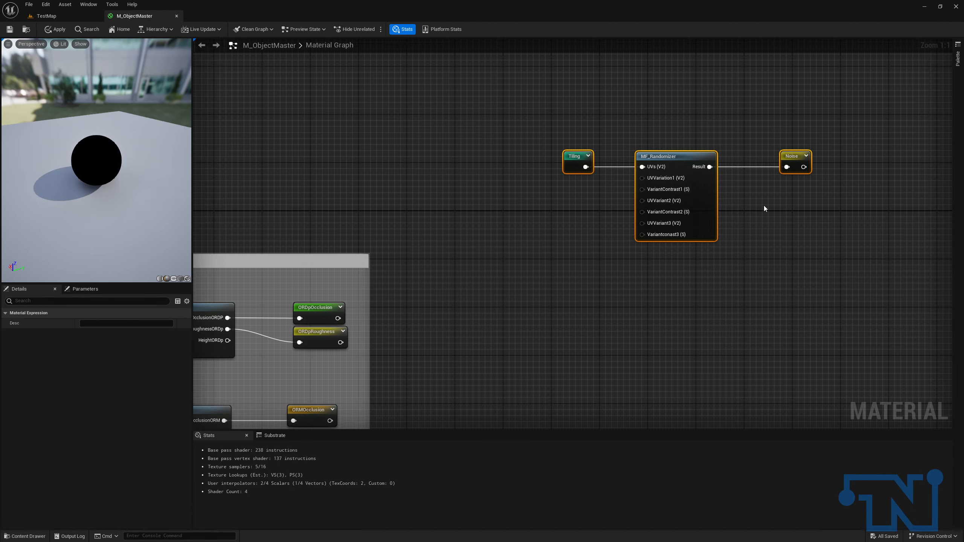
Add a static switch parameter named UseNoise between MF_Albedo and BaseAlbedo.
scroll(710, 213, "down", 3)
right_click_drag(683, 342, 830, 115)
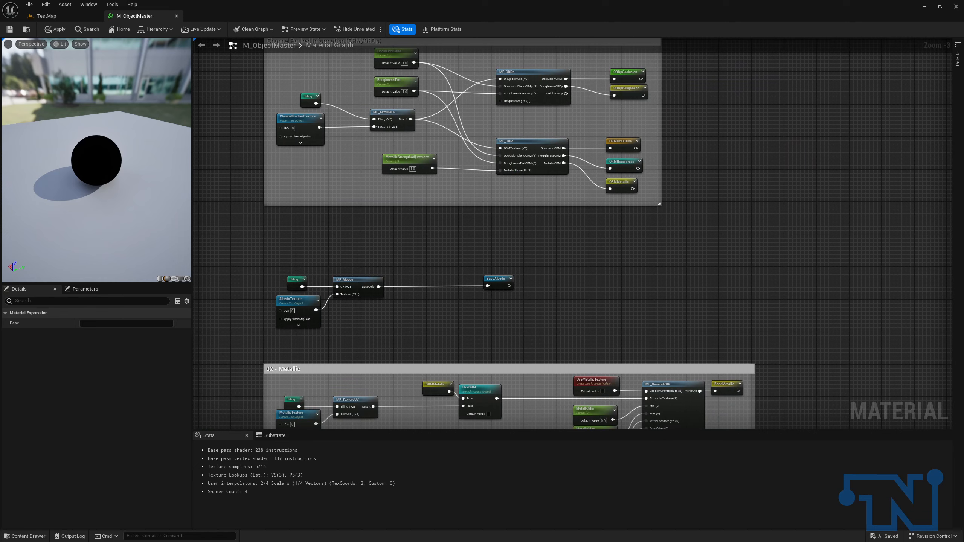
scroll(389, 274, "up", 3)
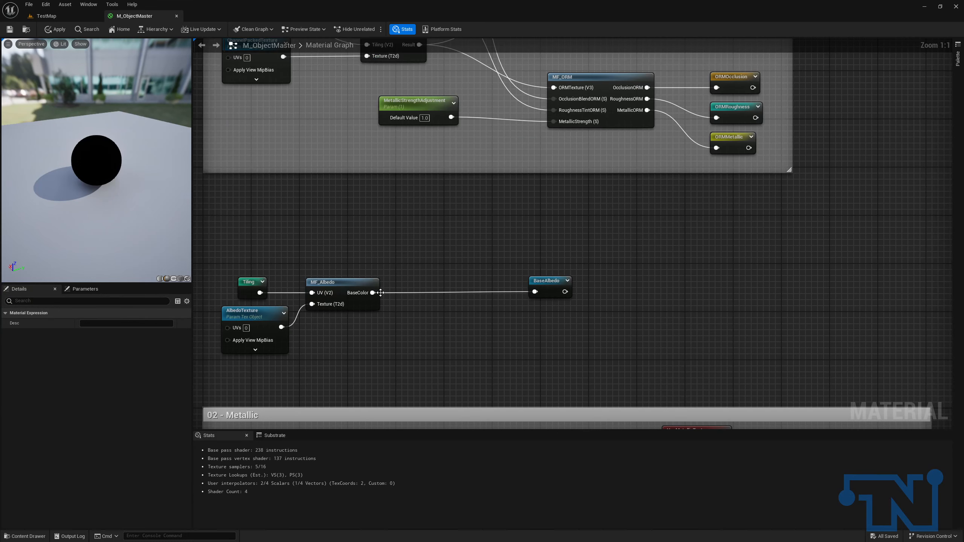
right_click(435, 268)
type("s")
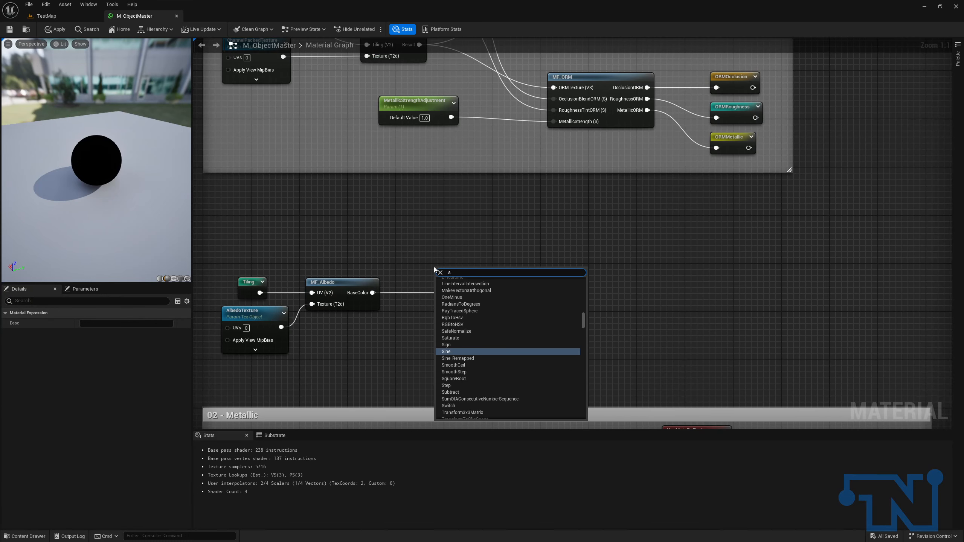
type("witch par")
key("Return")
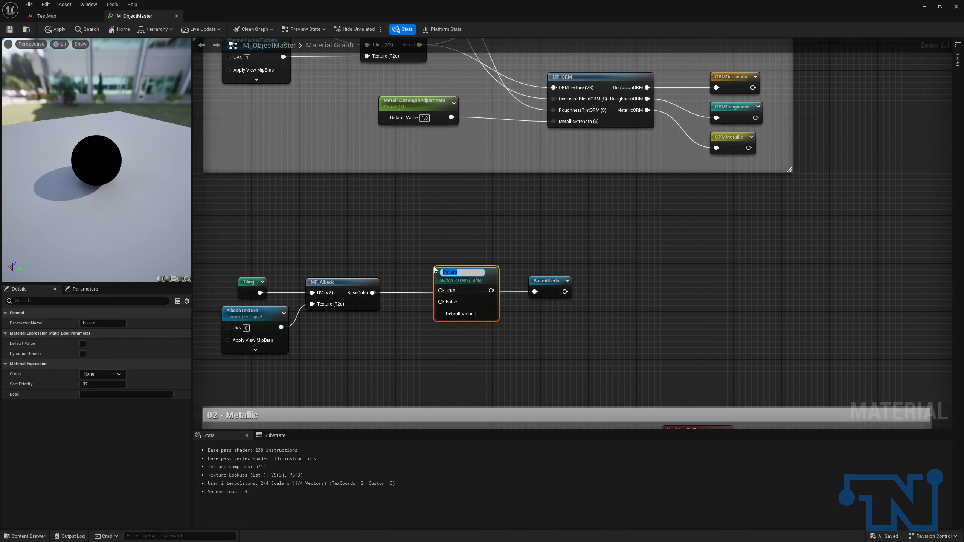
type("UseNoise")
key("Return")
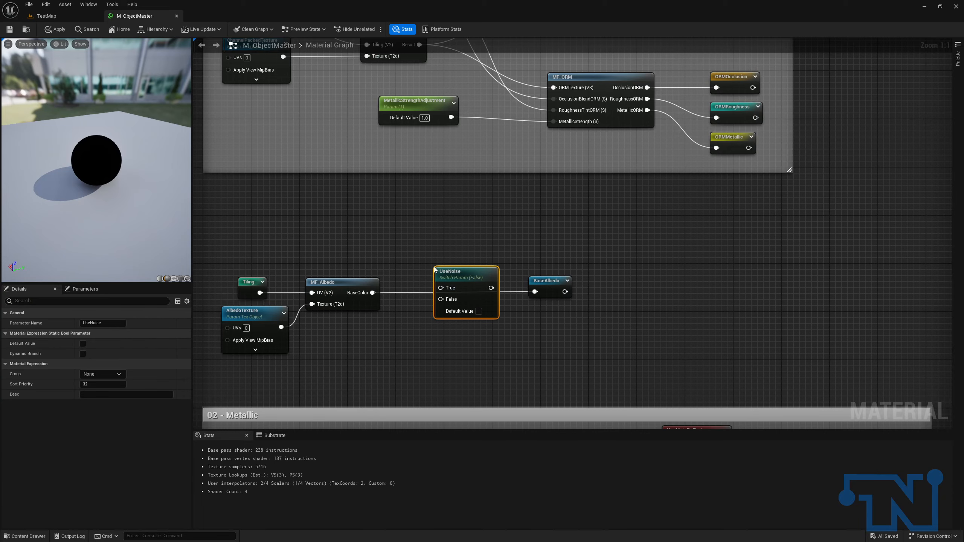
Route MF_Albedo's BaseColor into the False input of UseNoise, feed the switch into BaseAlbedo, and straighten the connections.
left_click_drag(532, 291, 462, 270, "ctrl")
left_click_drag(269, 256, 535, 292)
left_click(488, 283)
left_click_drag(262, 240, 556, 300)
key("q")
left_click(556, 300)
right_click_drag(443, 242, 424, 205)
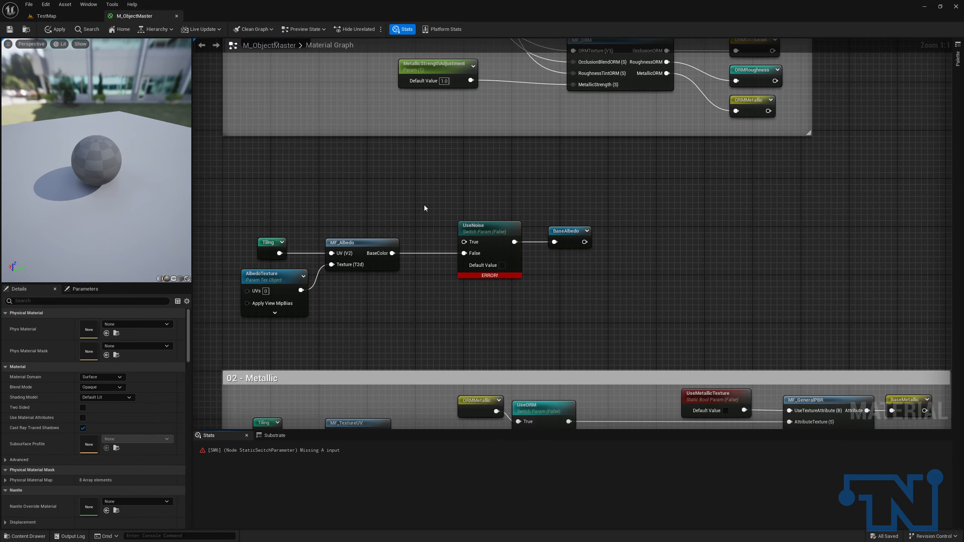
Add a Multiply node feeding the True input of UseNoise, shifting UseNoise and BaseAlbedo rightward to make room.
left_click(397, 170)
left_click_drag(432, 186, 616, 261)
key("Right")
key("Right")
key("Right")
key("Right")
key("Right")
key("Right")
key("Right")
key("Right")
key("Right")
key("Right")
key("Right")
key("Right")
key("Right")
key("Right")
key("Right")
left_click_drag(429, 184, 488, 186)
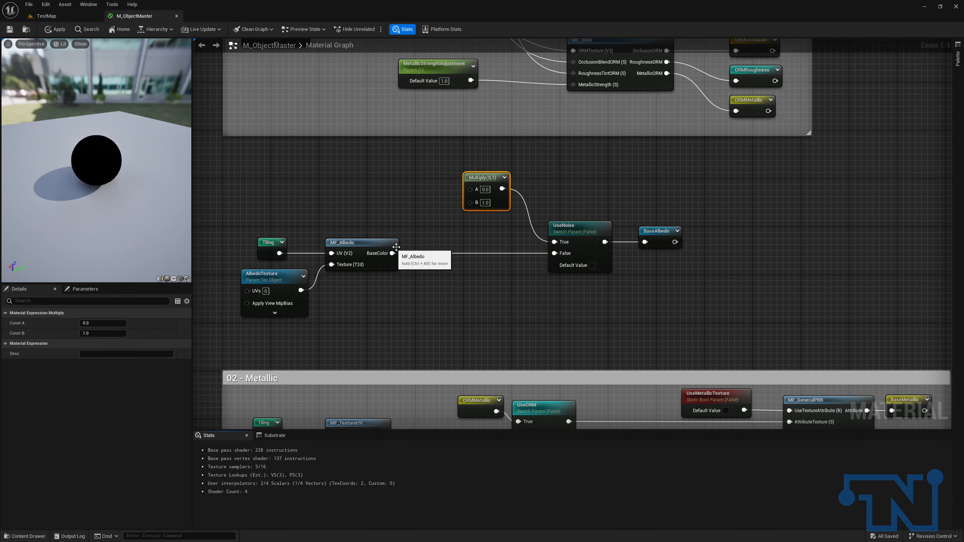
Insert a reroute point on the BaseColor wire after MF_Albedo and connect it to input A of the Multiply node.
double_click(408, 254)
left_click_drag(211, 216, 659, 260)
key("q")
left_click(420, 251)
left_click_drag(407, 251, 497, 188)
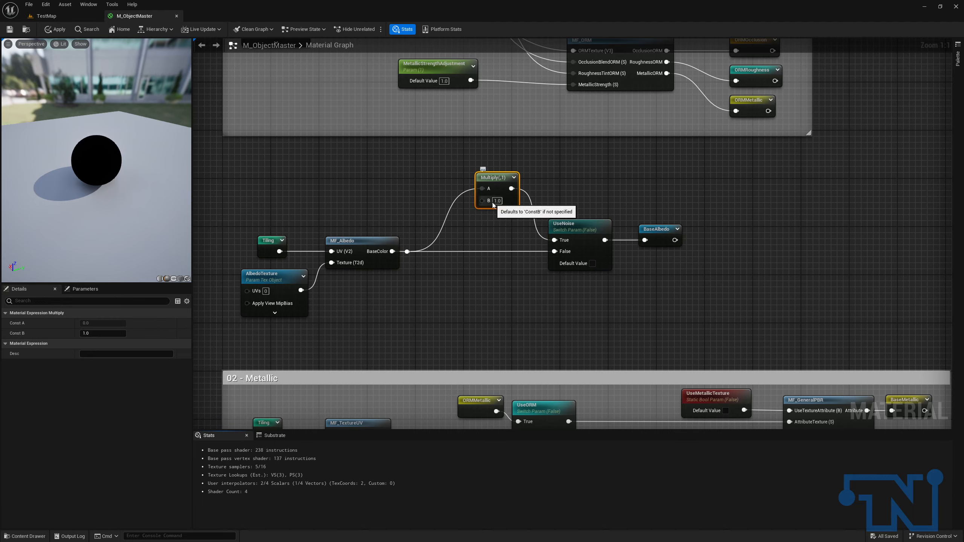
left_click_drag(482, 200, 395, 200)
type("noise")
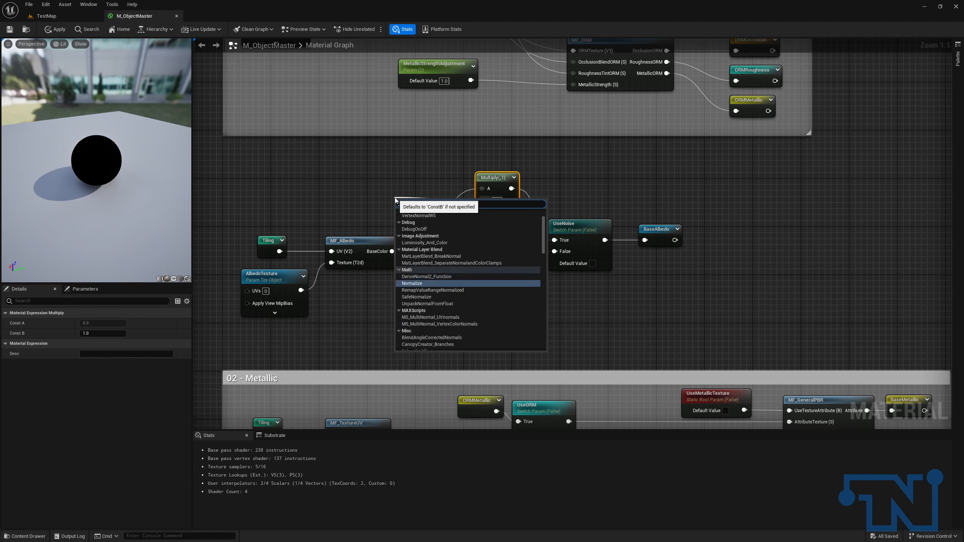
key("Return")
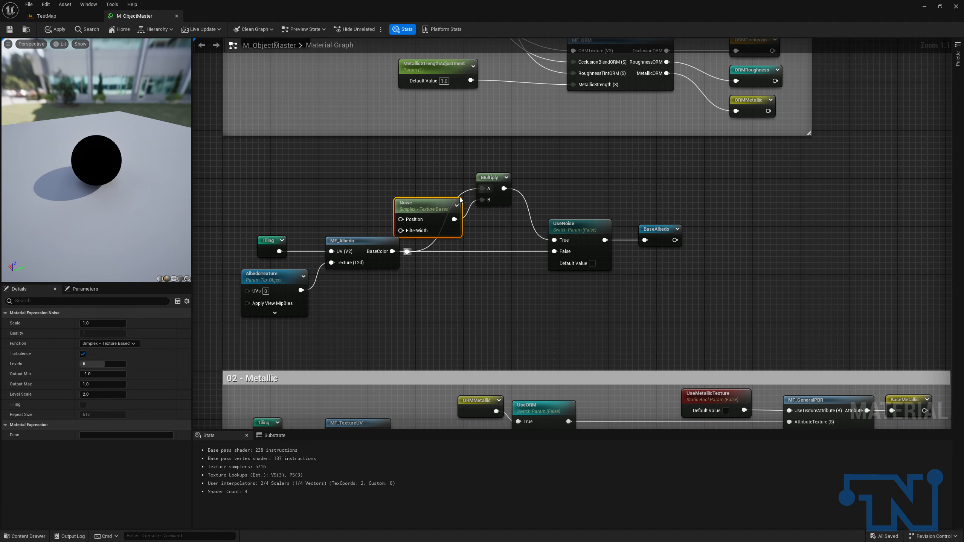
key("Delete")
Connect the Noise named reroute to input B of the Multiply node and align the two nodes.
left_click_drag(483, 200, 436, 202)
type("noise")
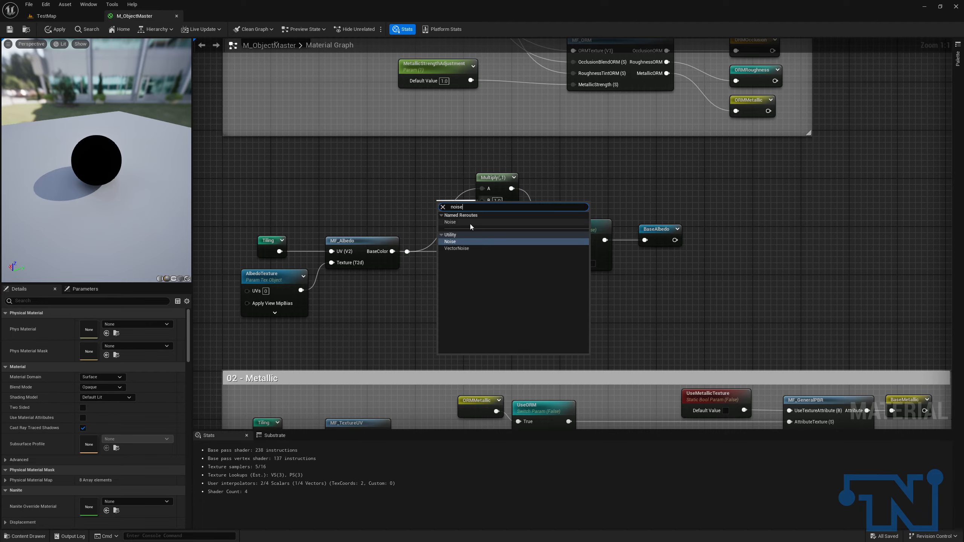
key("Return")
left_click_drag(441, 210, 407, 199)
left_click_drag(481, 206, 519, 208)
key("q")
Group the albedo nodes in a comment box titled "01 - Albedo".
left_click_drag(227, 161, 779, 316)
key("c")
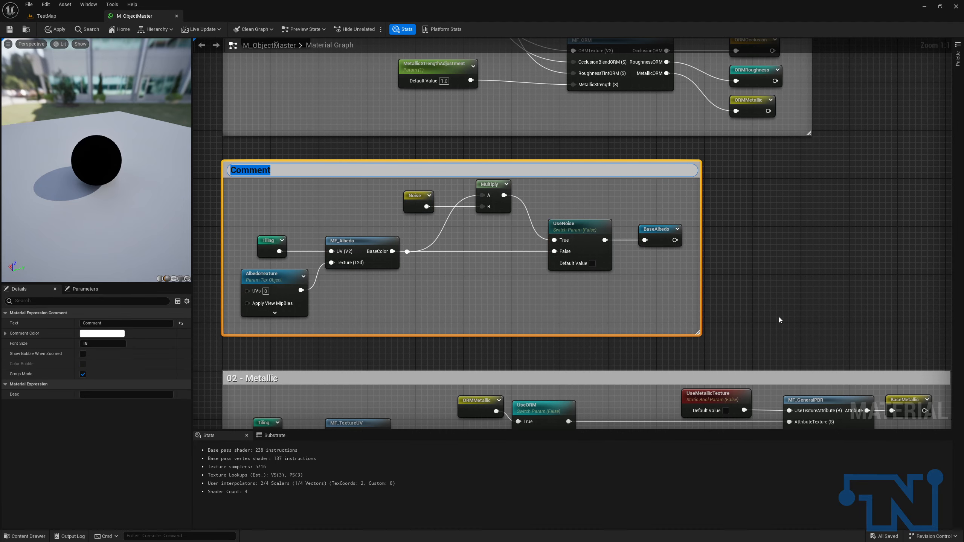
type("01 - Albedo")
key("Return")
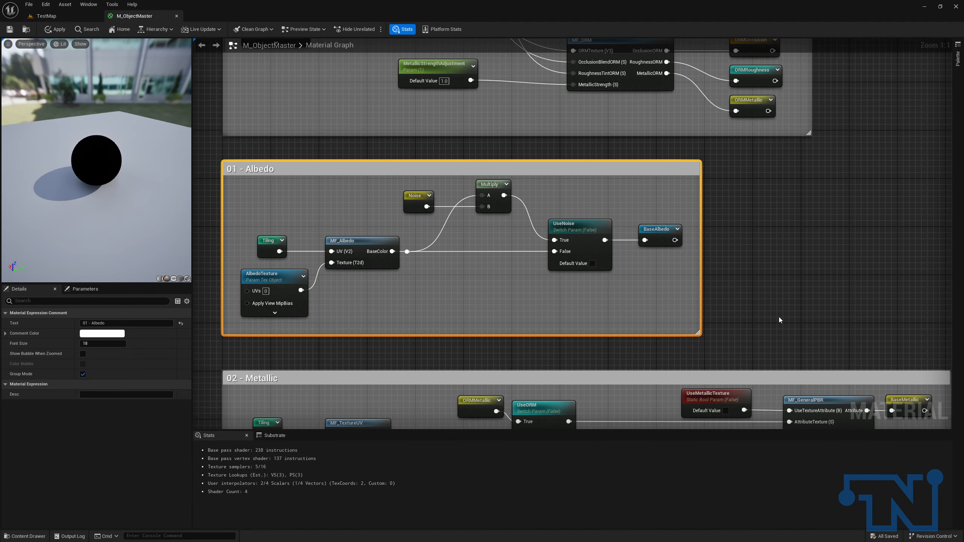
left_click(611, 180)
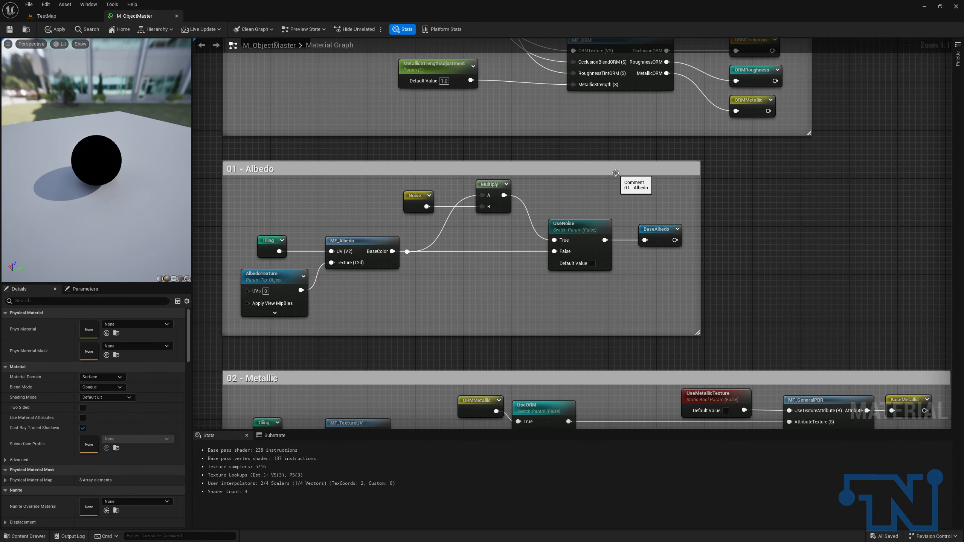
Enable the default value of the UseNoise switch and inspect the material preview sphere up close.
scroll(615, 177, "down", 3)
right_click_drag(694, 110, 593, 241)
right_click_drag(535, 134, 510, 235)
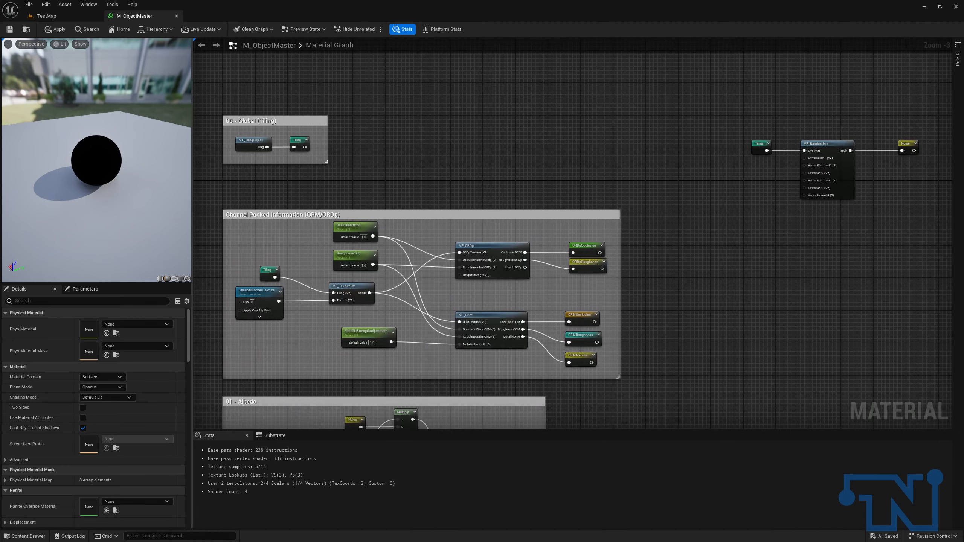
left_click_drag(126, 171, 126, 148)
scroll(126, 160, "up", 4)
right_click_drag(451, 366, 494, 221)
scroll(537, 275, "up", 3)
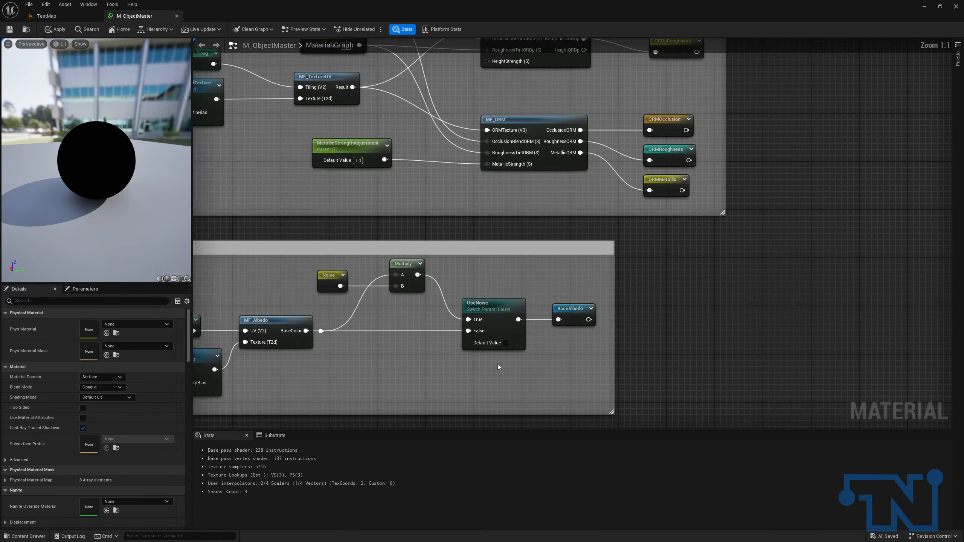
left_click(506, 343)
scroll(90, 168, "up", 5)
left_click_drag(91, 168, 152, 168)
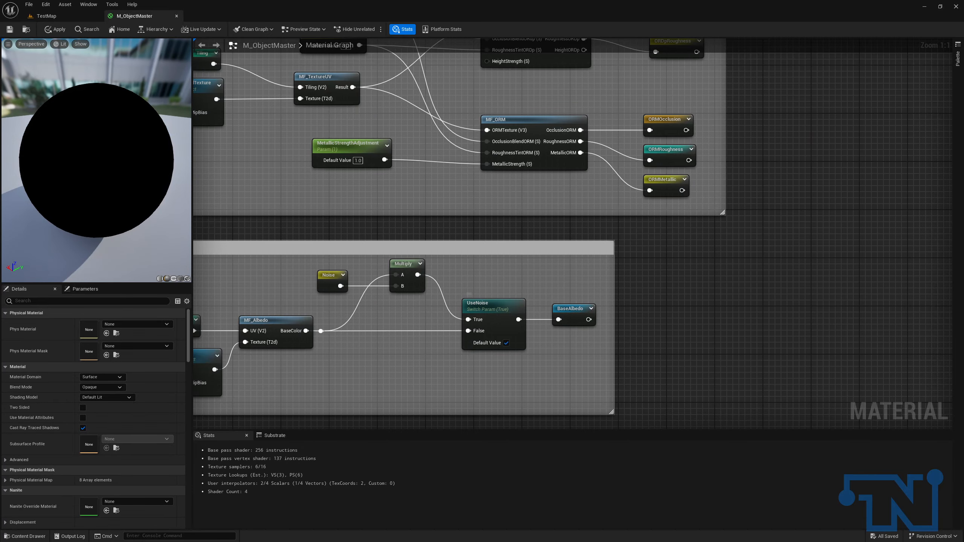
Set the AlbedoTexture parameter's texture to T_MetalPlate_D.
right_click_drag(238, 375, 377, 315)
left_click(315, 293)
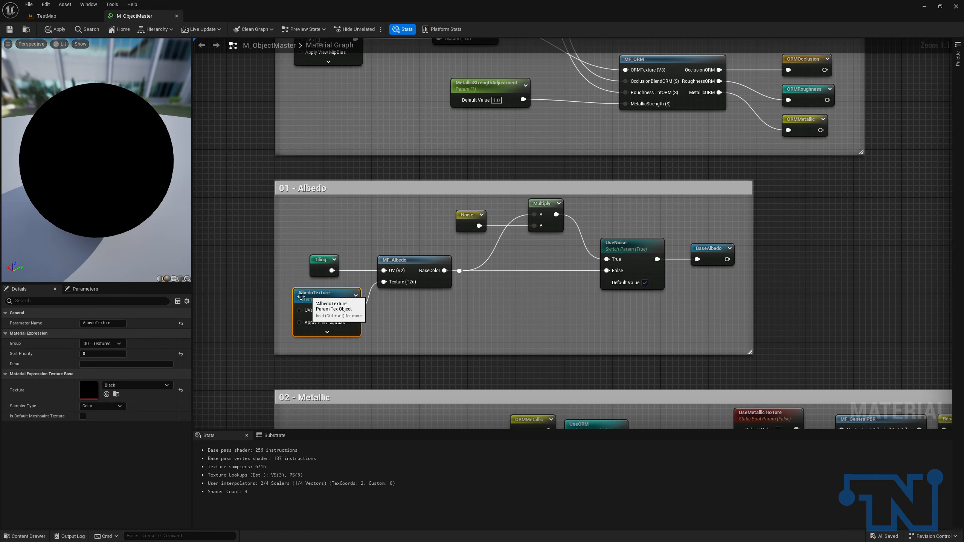
left_click(143, 384)
type("metal")
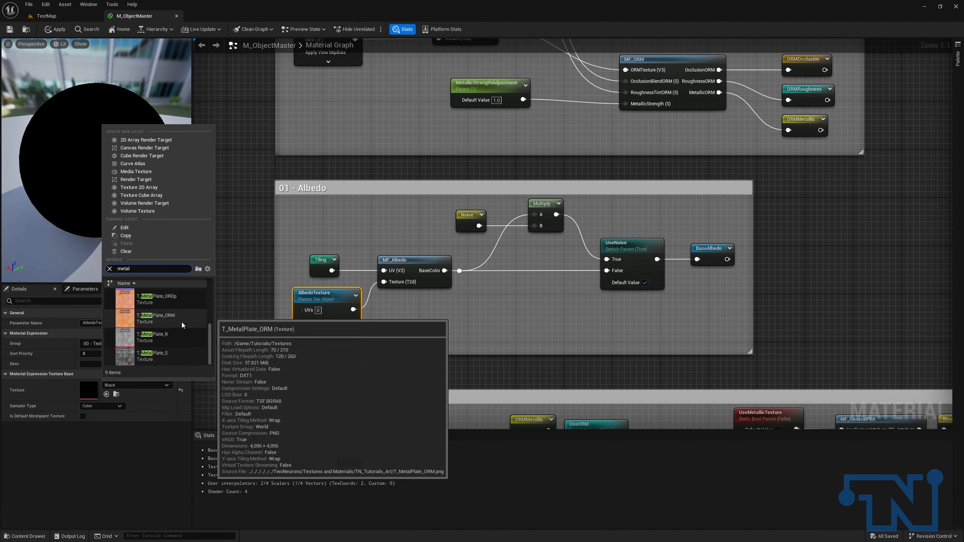
scroll(182, 322, "up", 3)
left_click(179, 311)
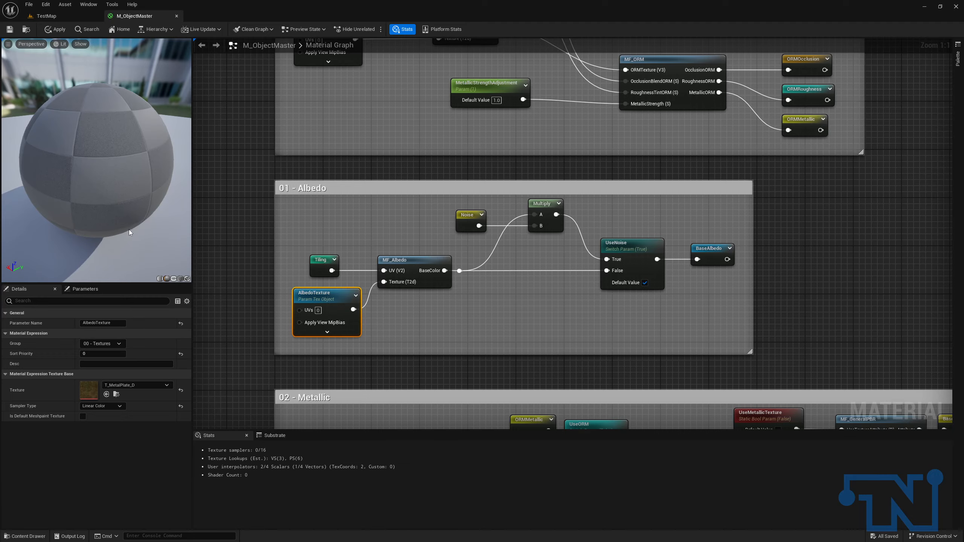
Compare the metal plate material preview with the UseNoise switch's default value enabled and disabled.
left_click_drag(78, 129, 78, 122)
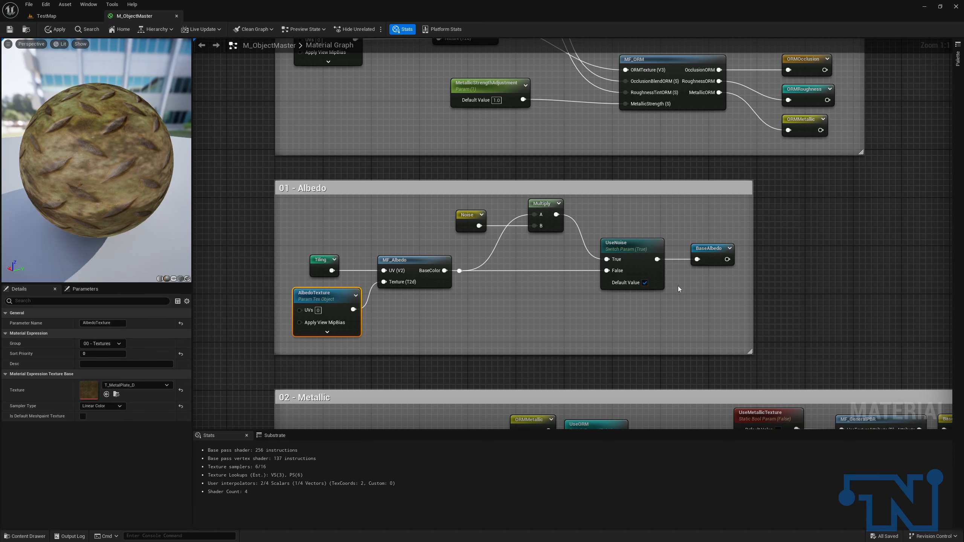
left_click(645, 283)
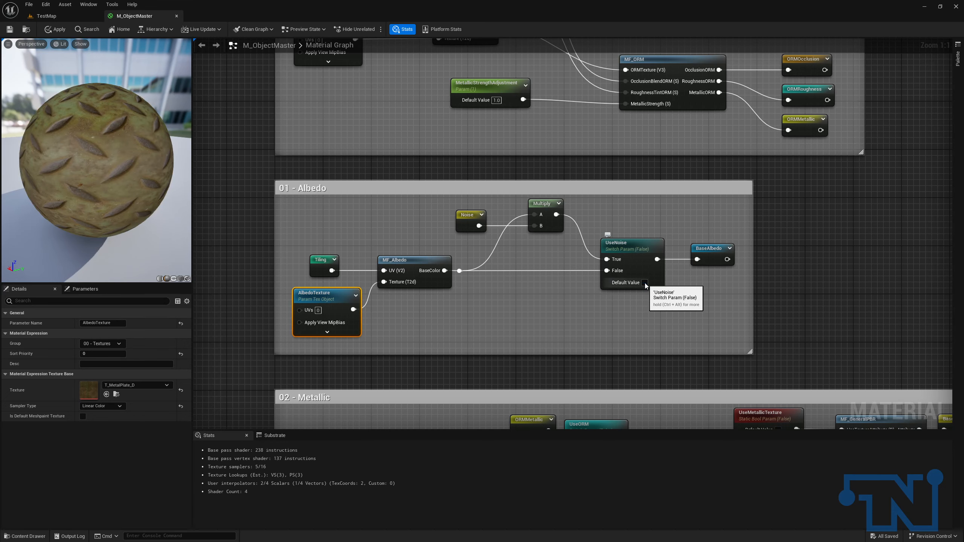
left_click(644, 283)
left_click(644, 282)
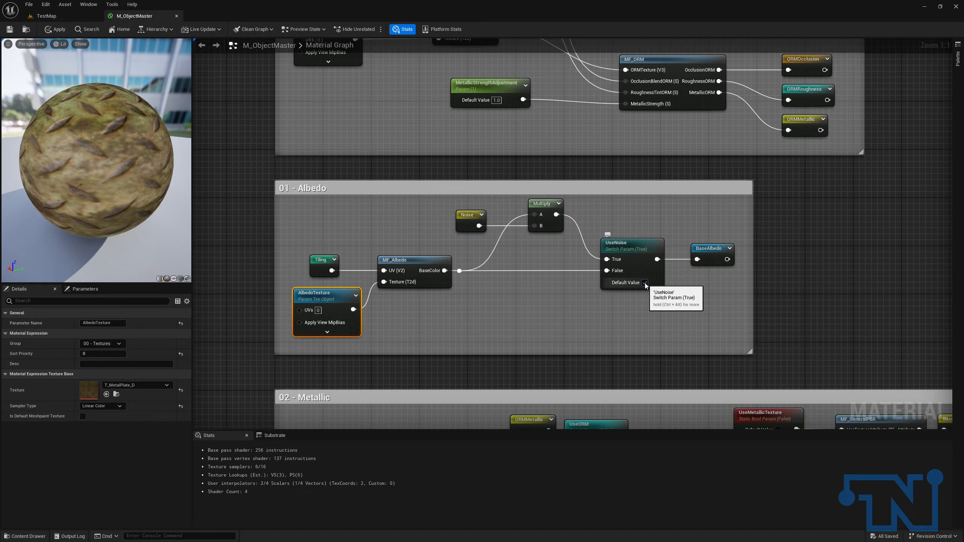
Change the AlbedoTexture parameter from T_MetalPlate_D back to the green texture, compare the noise in the preview, and leave UseNoise disabled by default.
left_click(181, 390)
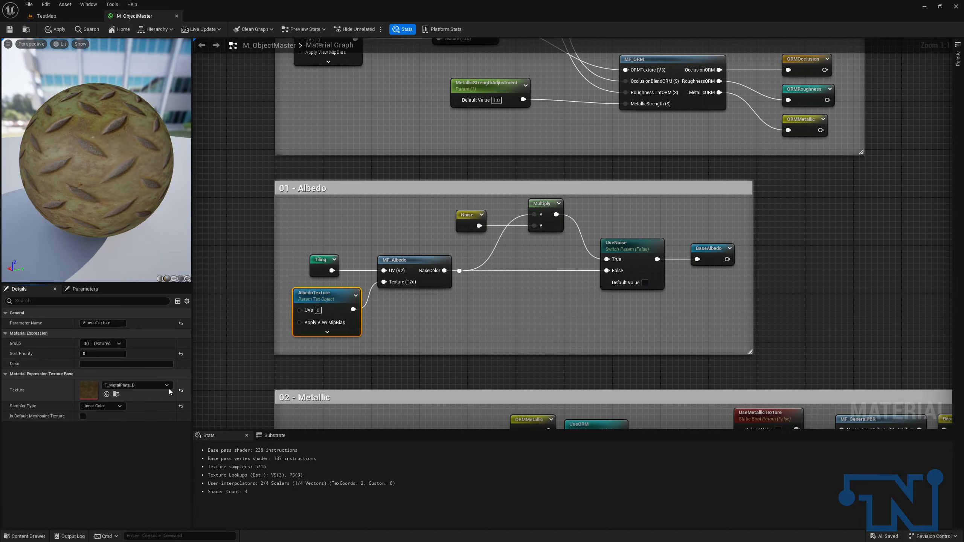
left_click(144, 385)
left_click(644, 283)
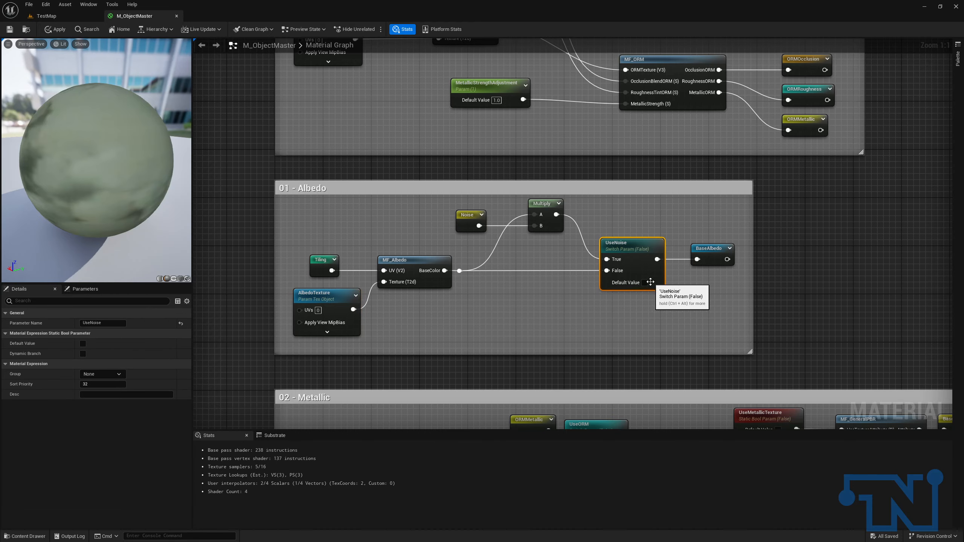
left_click_drag(84, 193, 191, 195)
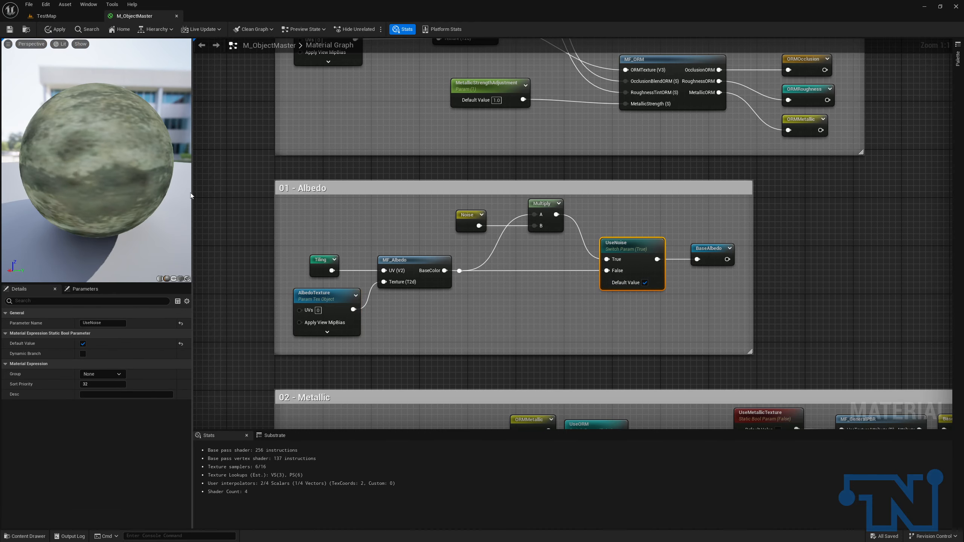
left_click(645, 283)
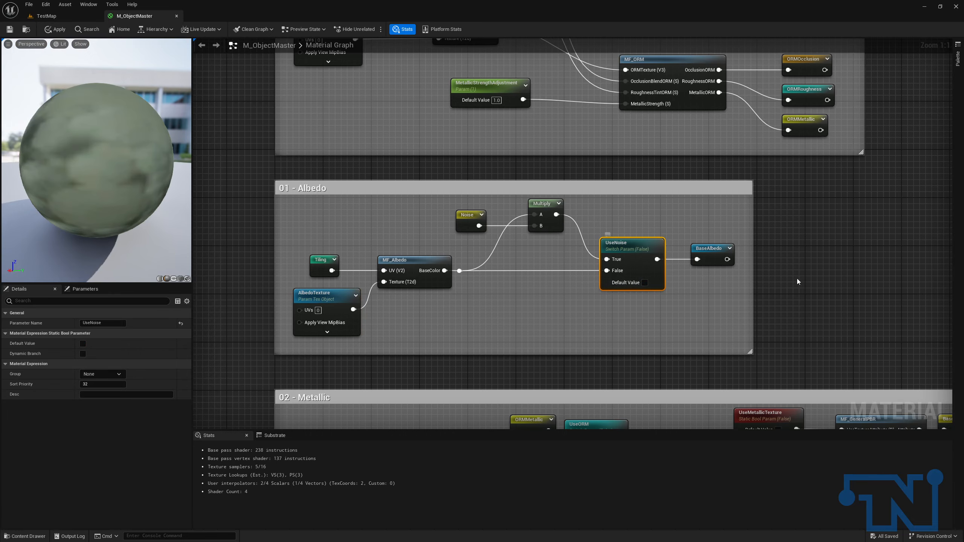
Promote MF_Randomizer's UVVariation1 input to a parameter named UVVariation1 and place it below the Tiling node.
right_click_drag(799, 282, 584, 428)
scroll(629, 187, "down", 2)
right_click_drag(779, 135, 596, 194)
scroll(596, 194, "up", 2)
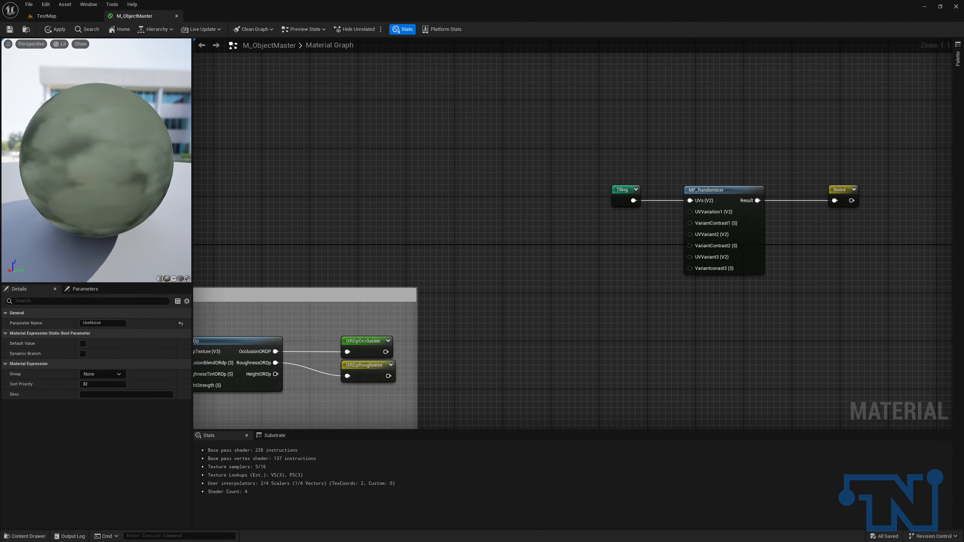
right_click_drag(626, 201, 581, 152)
left_click_drag(532, 107, 801, 167)
left_click_drag(690, 135, 689, 125)
right_click(660, 163)
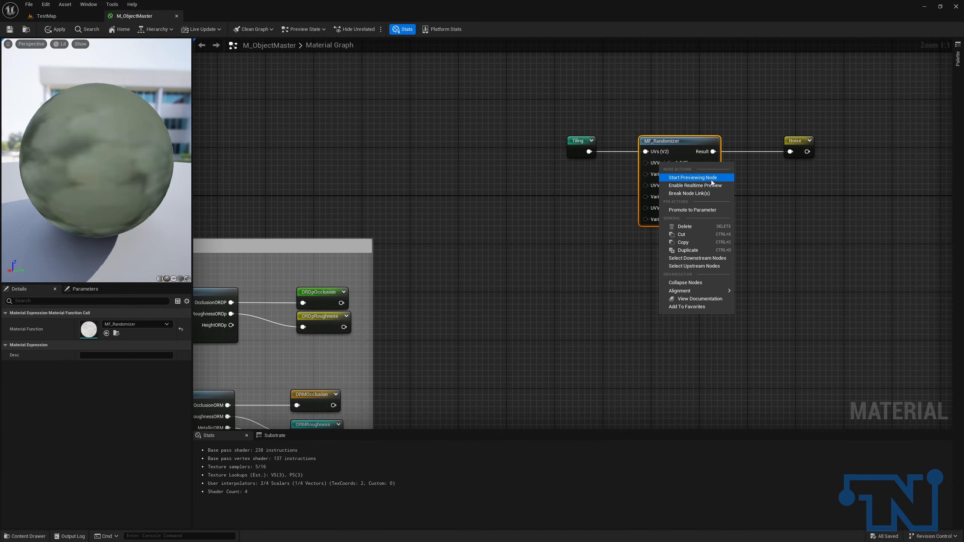
left_click(706, 210)
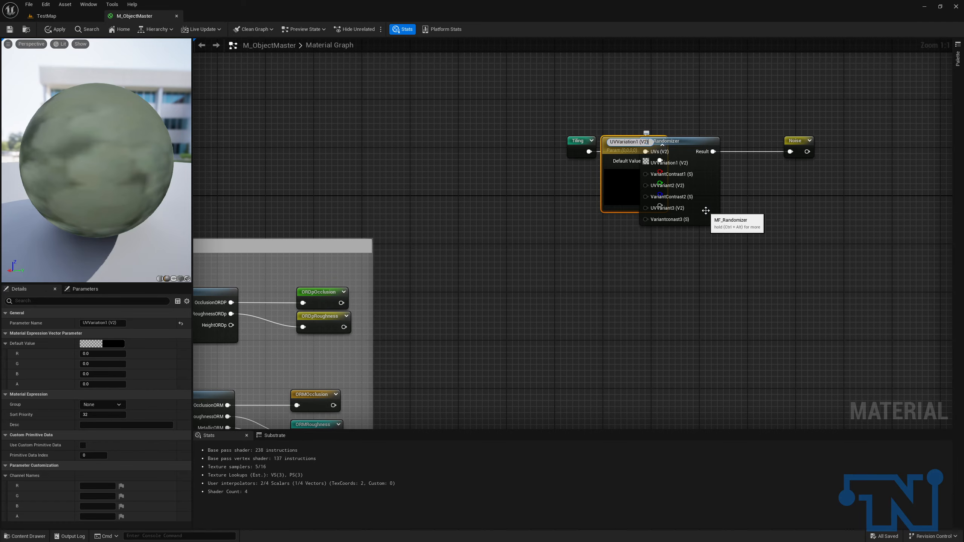
key("Return")
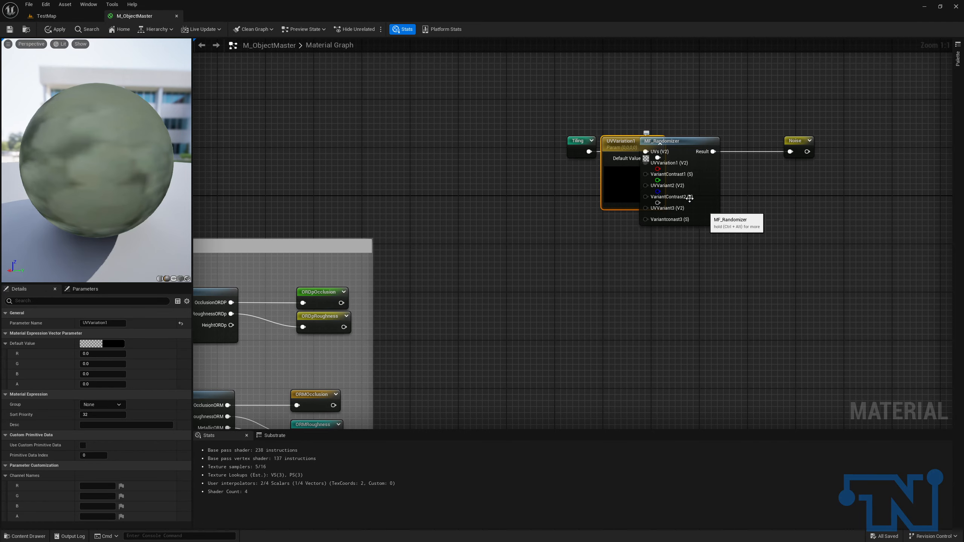
left_click_drag(623, 150, 576, 173)
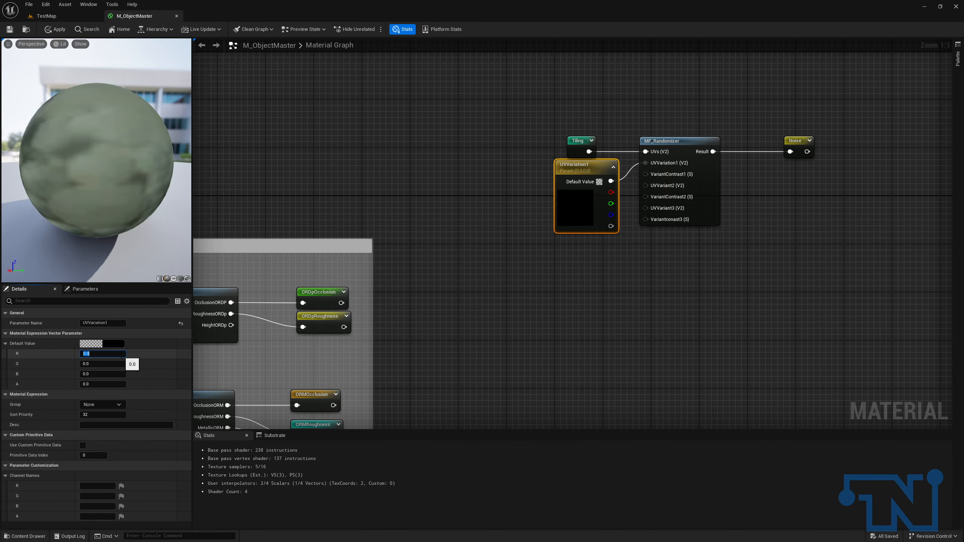
Set the R and G default values of the UVVariation1 parameter to 0.5.
key("Tab")
type(".5")
key("Return")
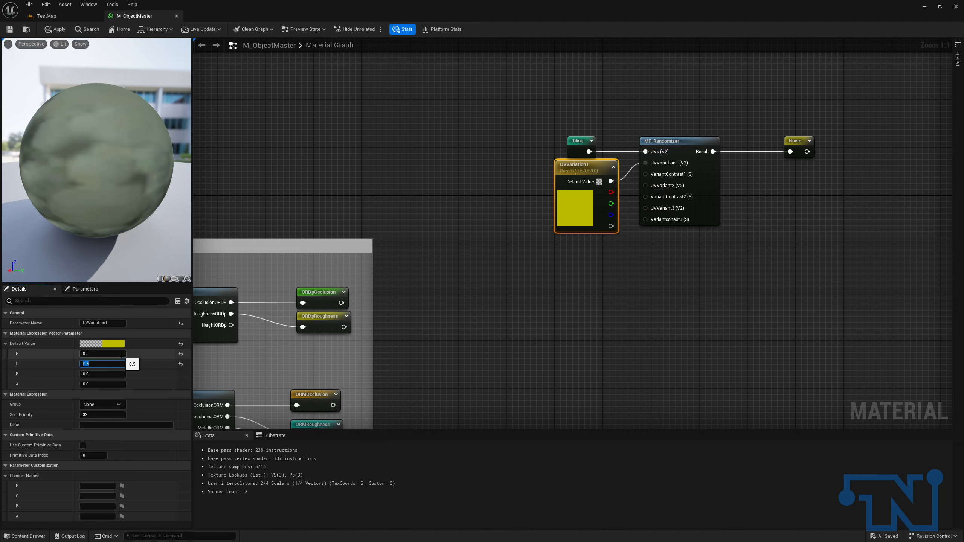
Promote MF_Randomizer's VariantContrast1 input to a VariantContrast1 parameter with default value 0.5, placed below UVVariation1.
right_click(652, 174)
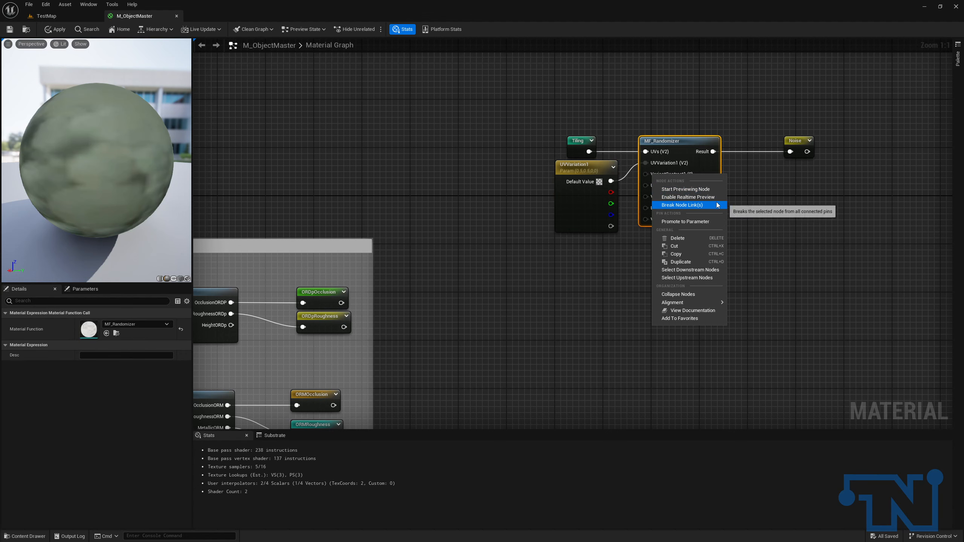
left_click(712, 222)
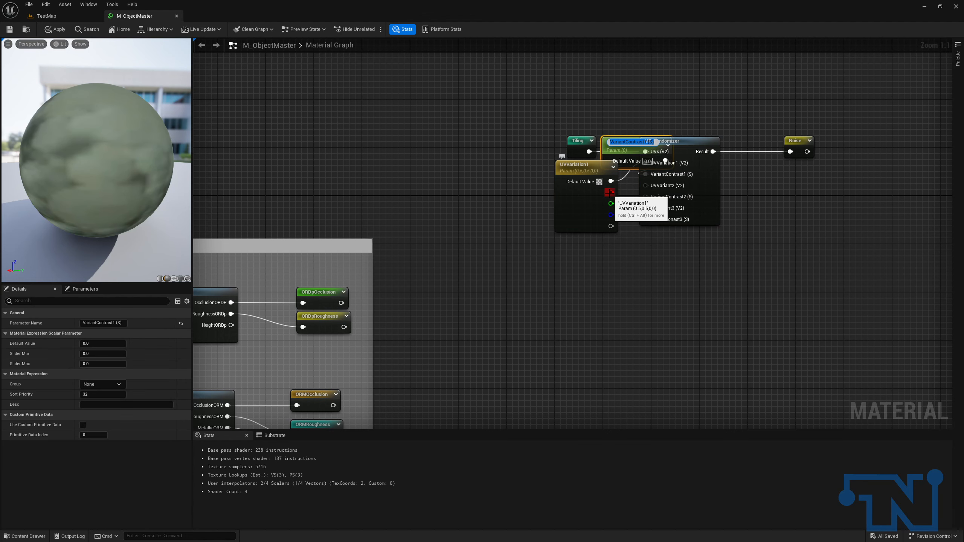
key("Return")
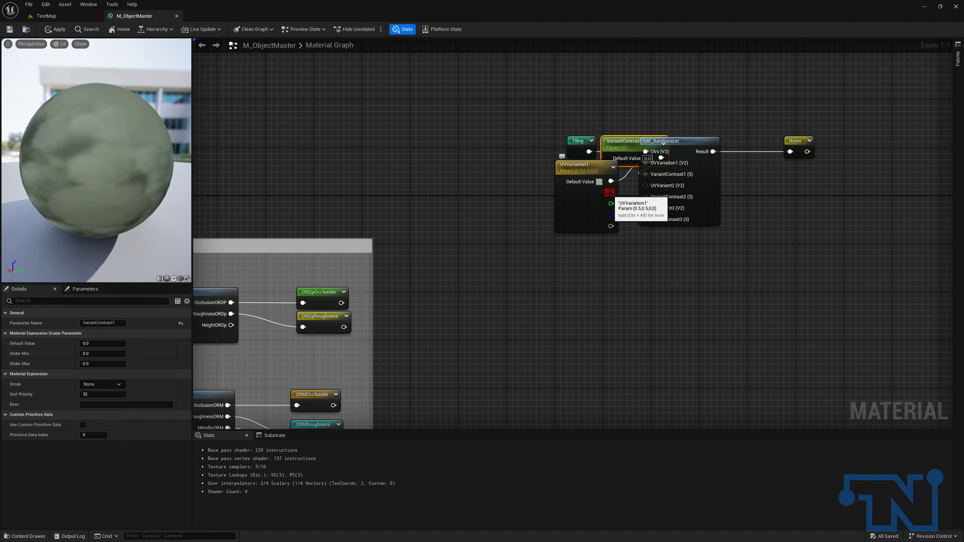
left_click_drag(631, 145, 586, 252)
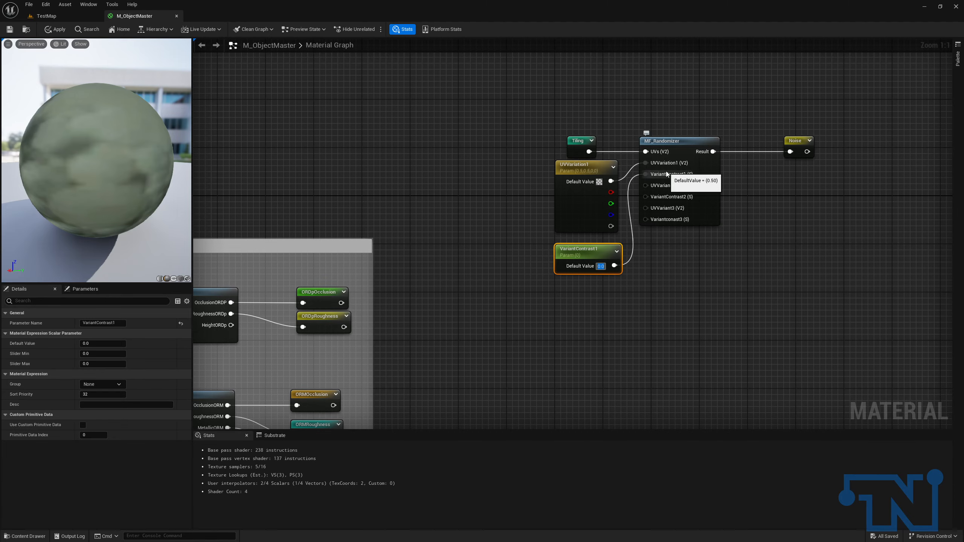
type("0.5")
left_click_drag(597, 248, 591, 242)
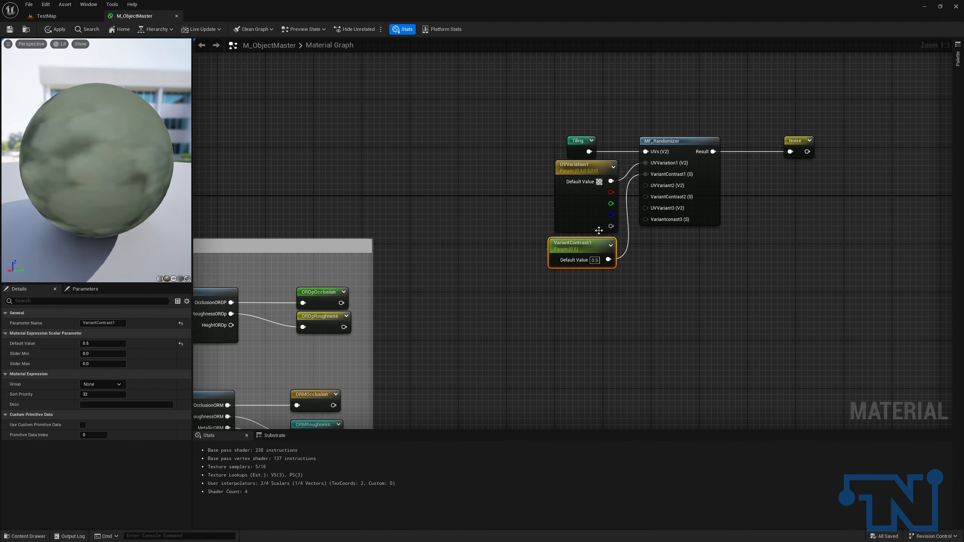
Promote the UVVariant2 input to a UVVariant2 parameter with R and G at 0.2, placed below VariantContrast1 with its preview collapsed.
right_click(665, 193)
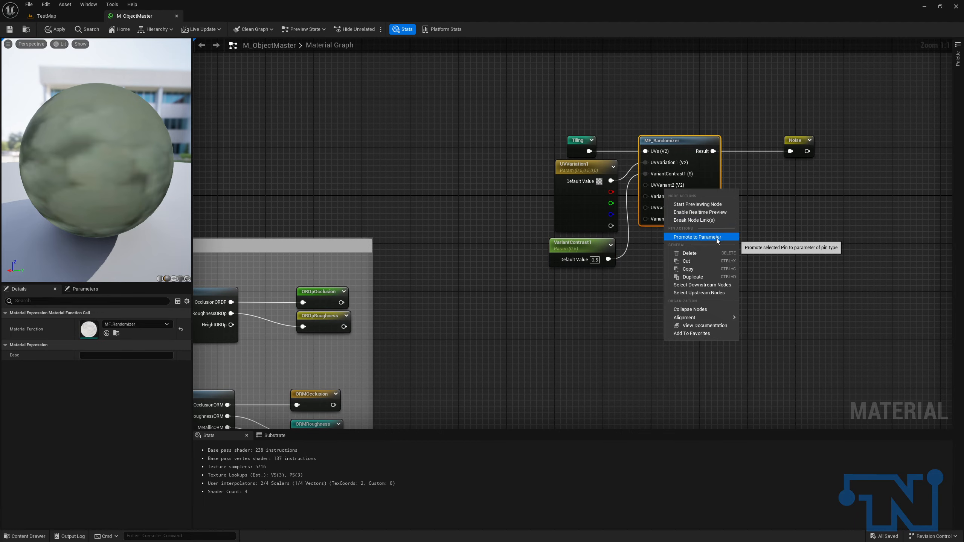
left_click(714, 236)
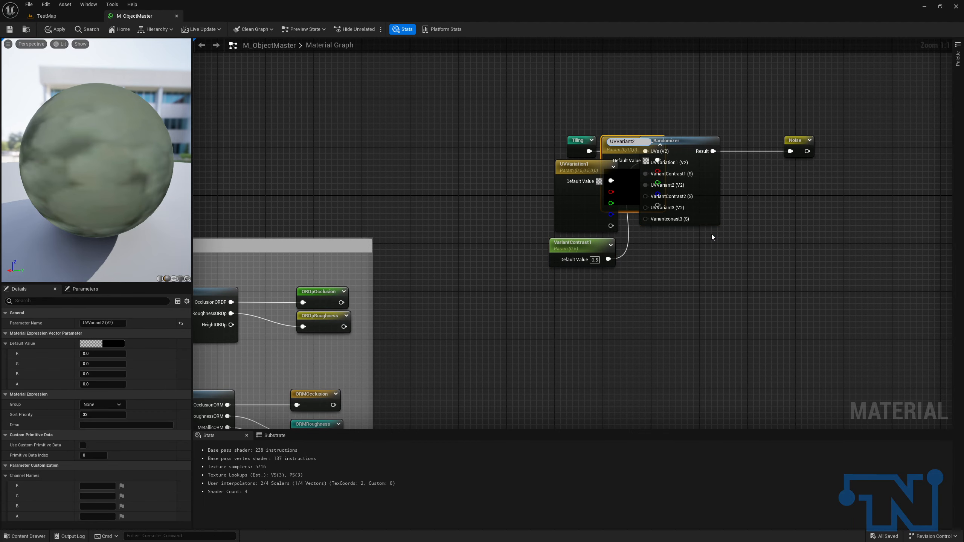
key("Return")
left_click_drag(631, 144, 576, 276)
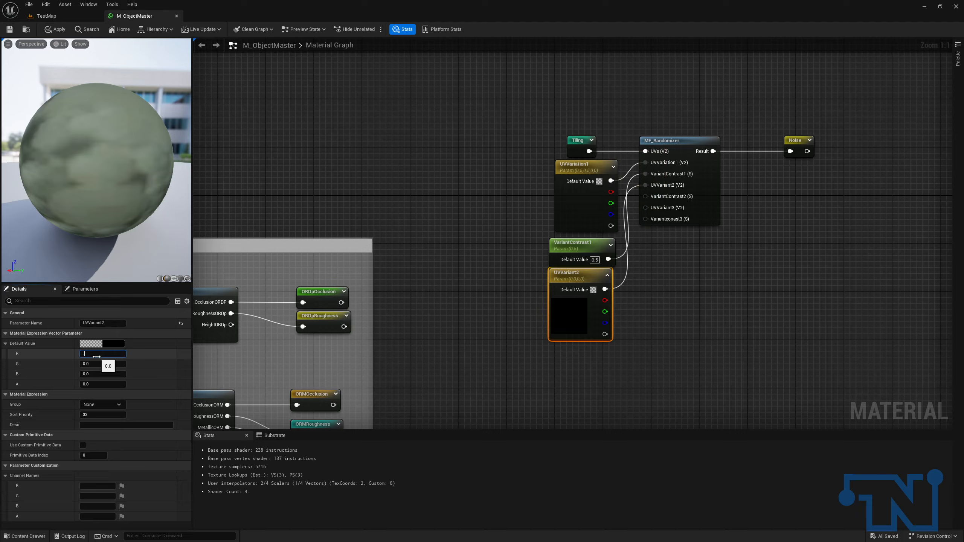
type("0.2")
key("Tab")
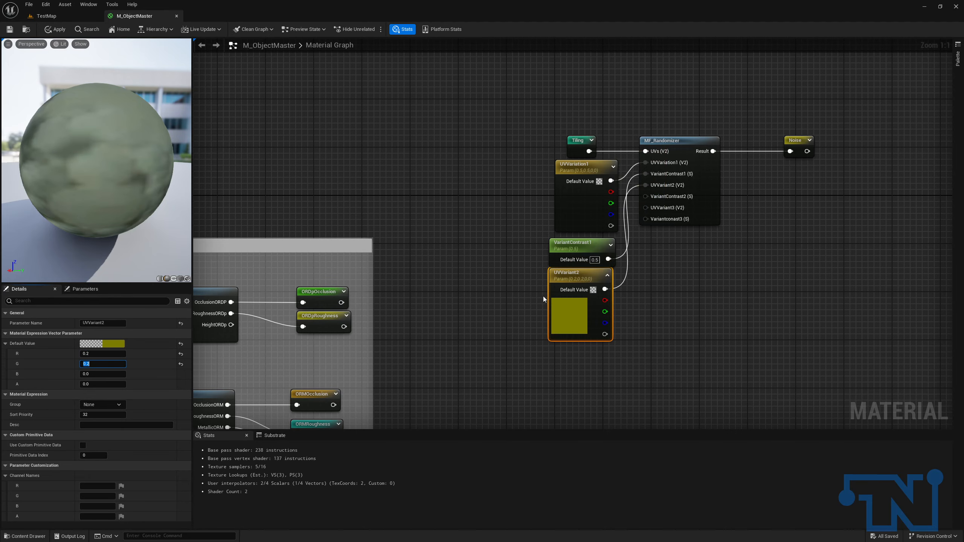
left_click(608, 275)
Promote MF_Randomizer's VariantContrast2 input to a parameter named VariantContrast2 and place it below UVVariant2.
right_click_drag(643, 233, 658, 182)
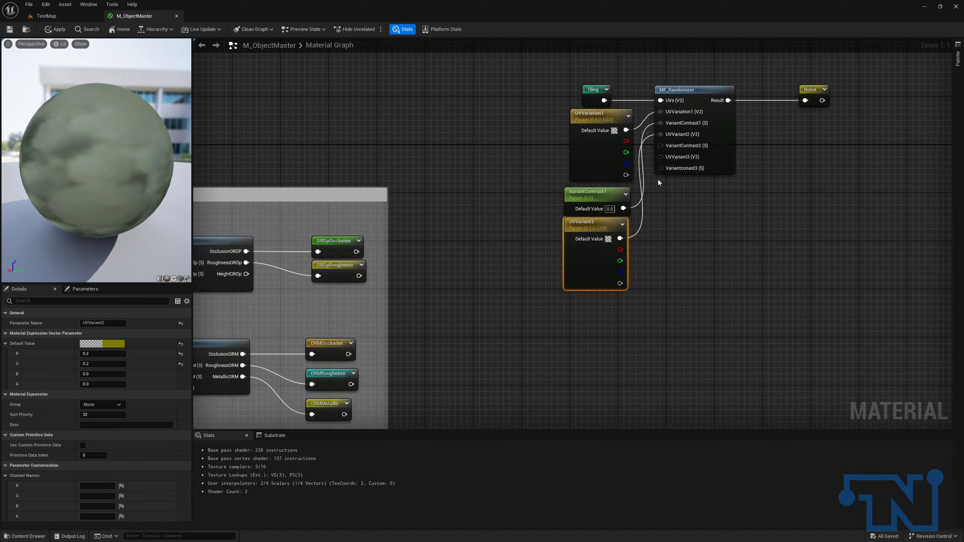
right_click(687, 149)
left_click(720, 197)
key("End")
key("BackSpace")
key("BackSpace")
key("BackSpace")
key("BackSpace")
key("Return")
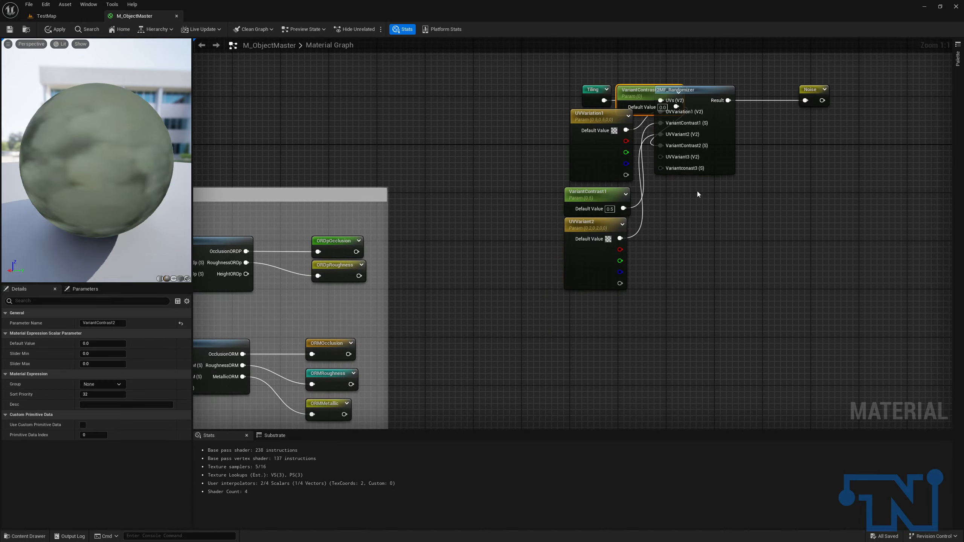
left_click_drag(645, 92, 591, 302)
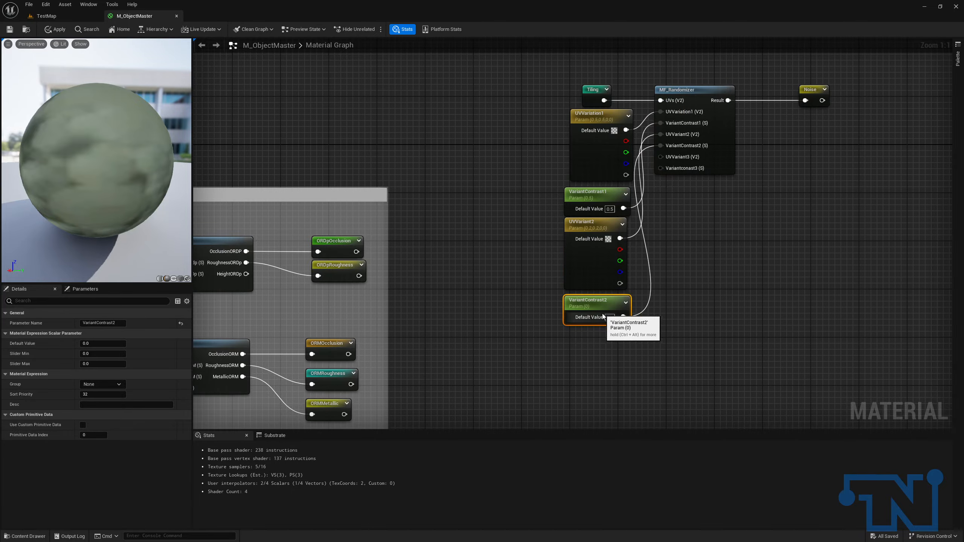
Set the VariantContrast2 parameter's default value to 0.5.
left_click(611, 317)
type("0.5")
key("Return")
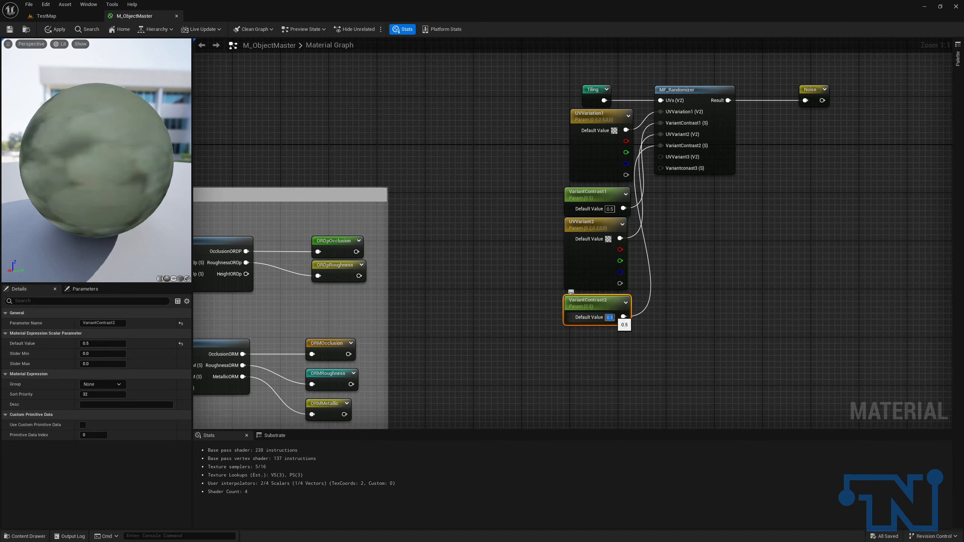
Promote MF_Randomizer's UVVariant3 input to a parameter named UVVariant3 and place it below VariantContrast2.
right_click(683, 158)
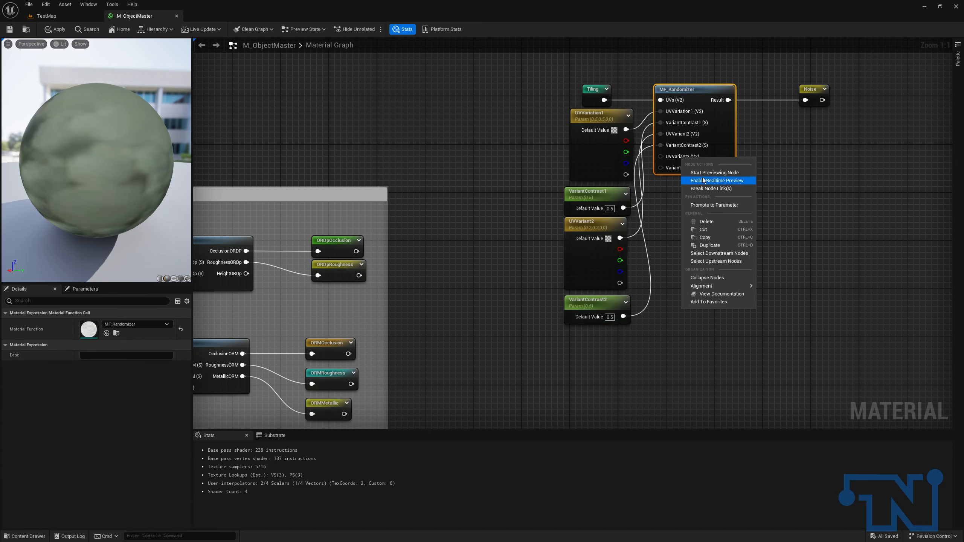
left_click(719, 205)
key("Right")
key("BackSpace")
key("Return")
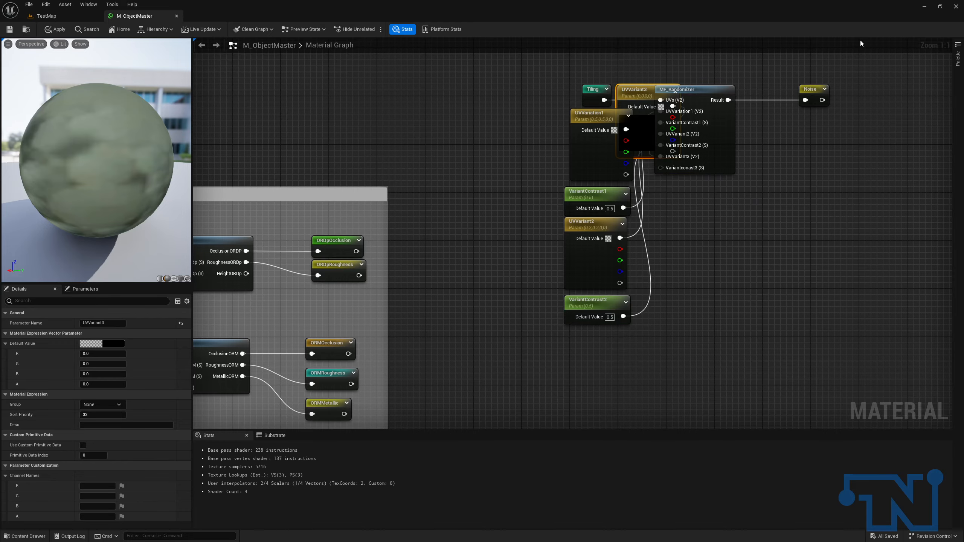
left_click_drag(645, 95, 590, 339)
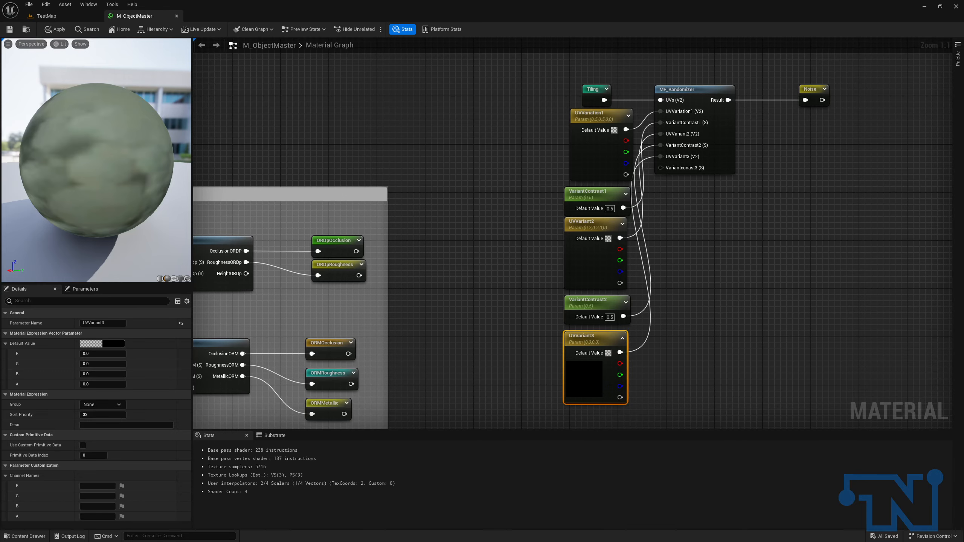
left_click_drag(593, 397, 558, 403)
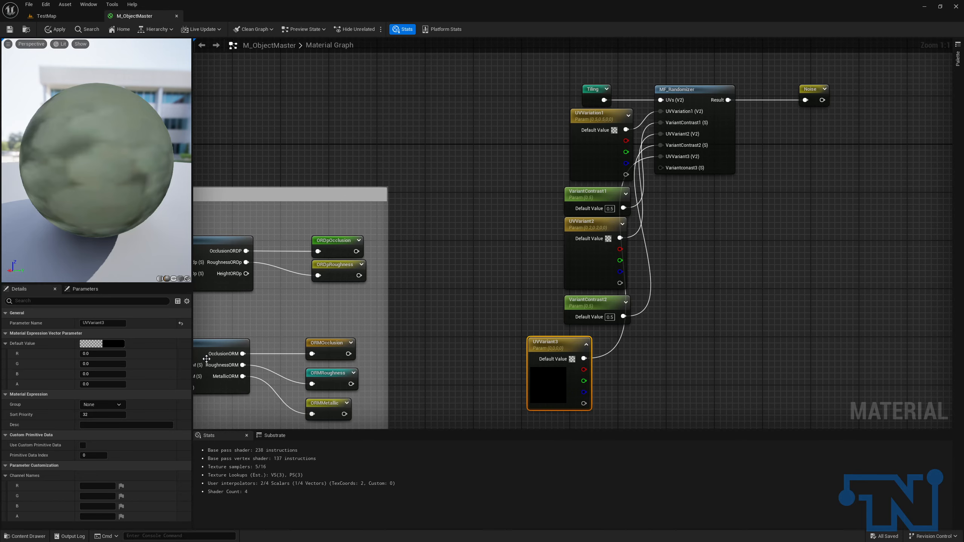
left_click_drag(547, 340, 584, 334)
double_click(597, 333)
Set the R and G default values of the UVVariant3 parameter to 0.03.
left_click(110, 356)
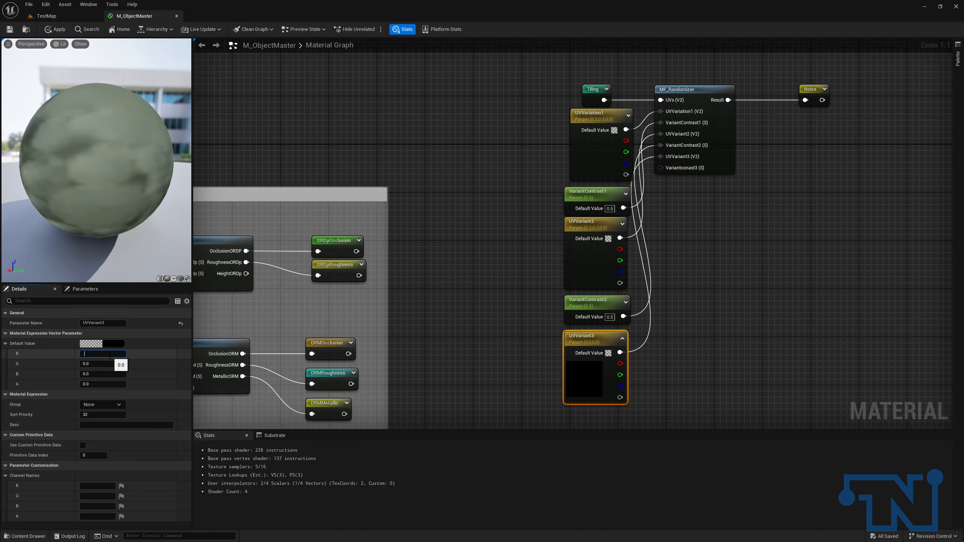
key("Tab")
type(".03")
key("Return")
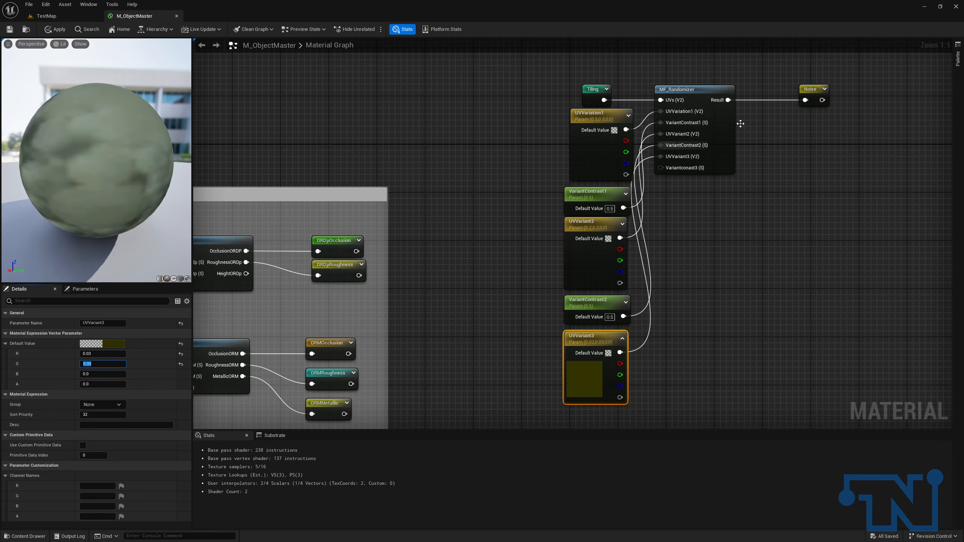
Move MF_Randomizer together with its parameters, Tiling and Noise nodes further up the graph, away from the comment boxes.
left_click_drag(520, 76, 841, 370)
left_click_drag(699, 111, 702, 35)
right_click_drag(729, 140, 720, 173)
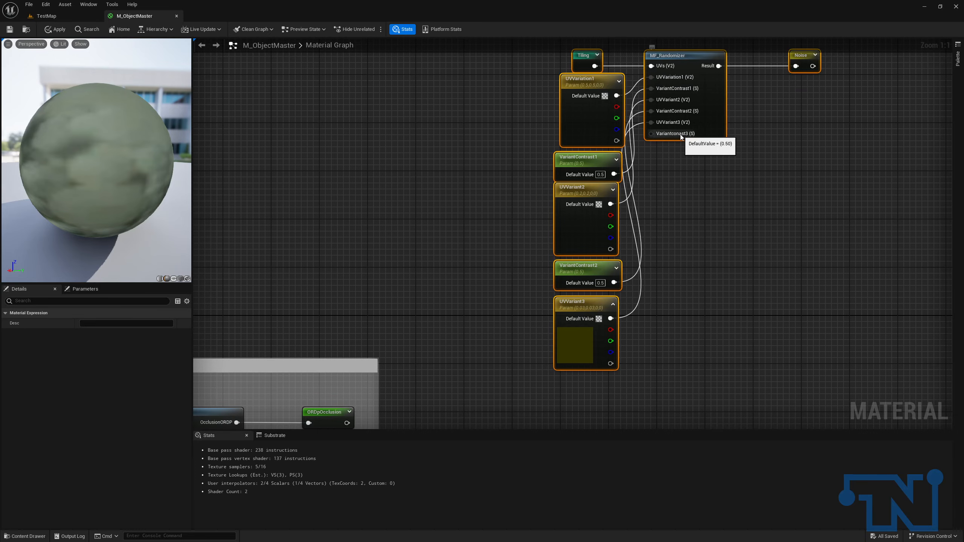
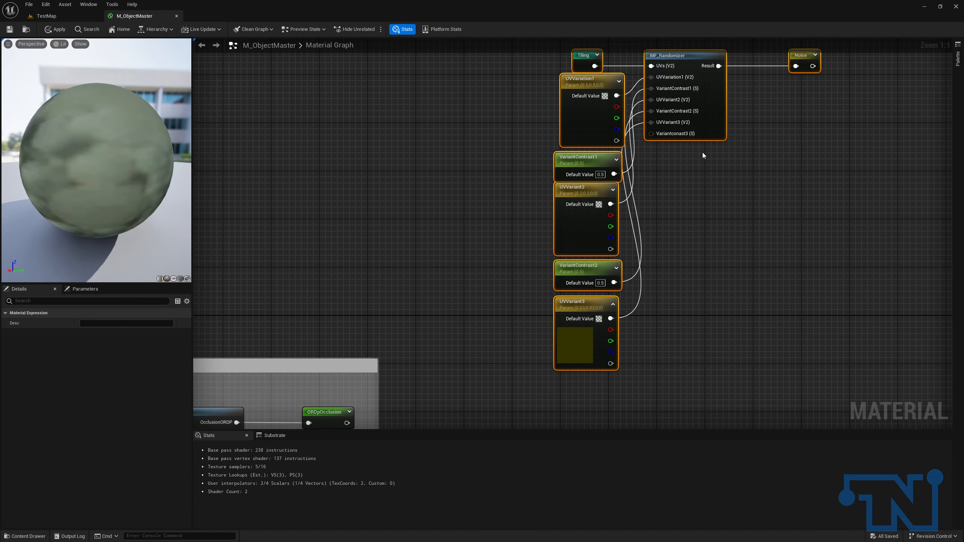
Promote MF_Randomizer's last unconnected input to a parameter named VariantContrast3 and place it below UVVariant3.
right_click(680, 134)
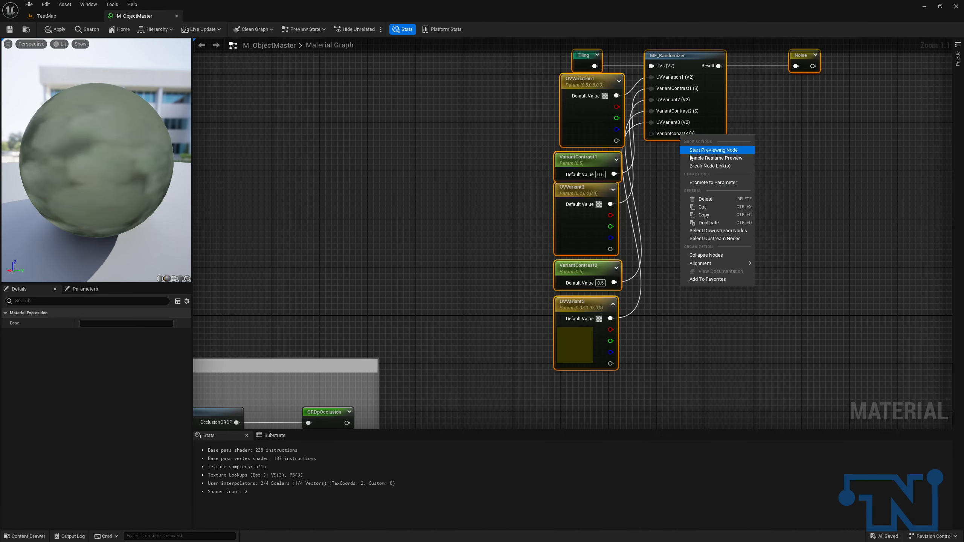
left_click(726, 183)
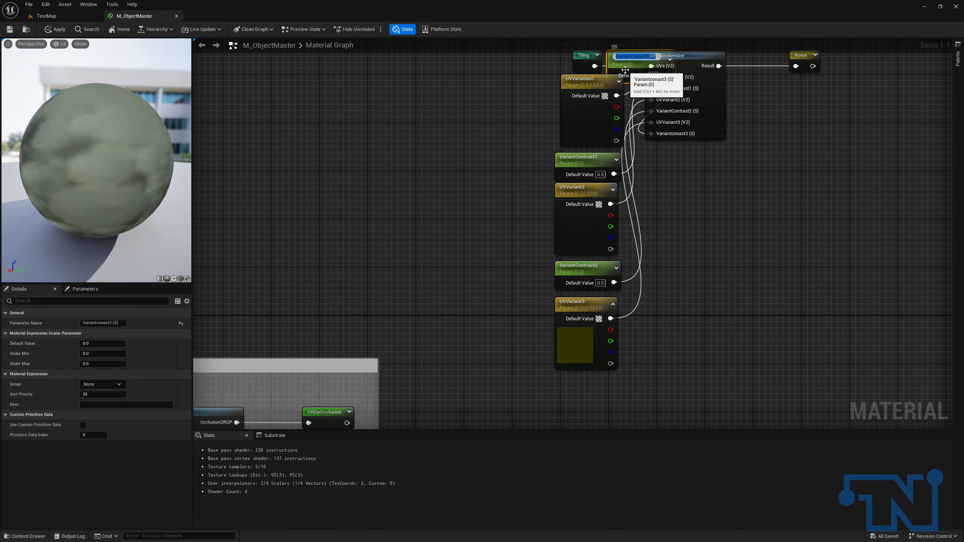
key("Right")
key("BackSpace")
type("st")
key("Return")
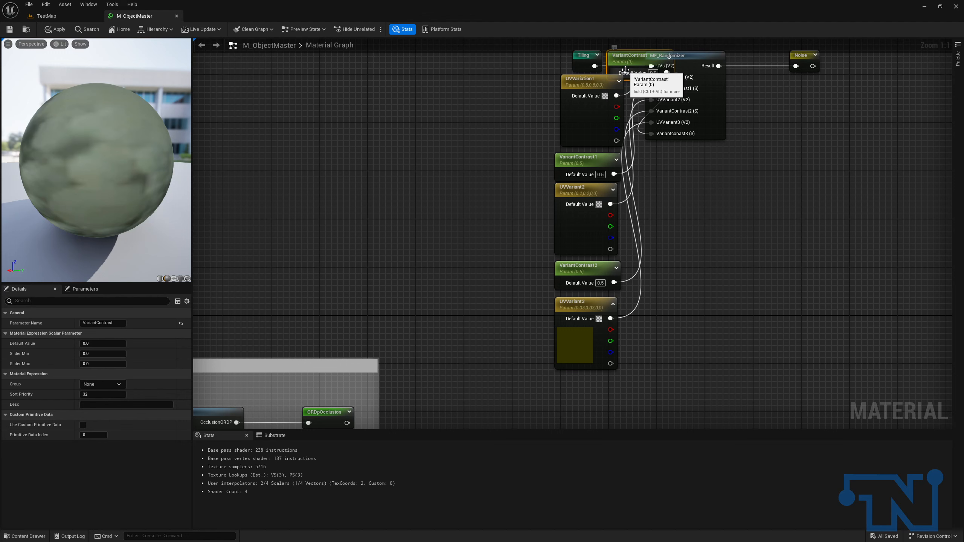
left_click_drag(624, 62, 578, 387)
key("F2")
key("End")
type("3")
key("Return")
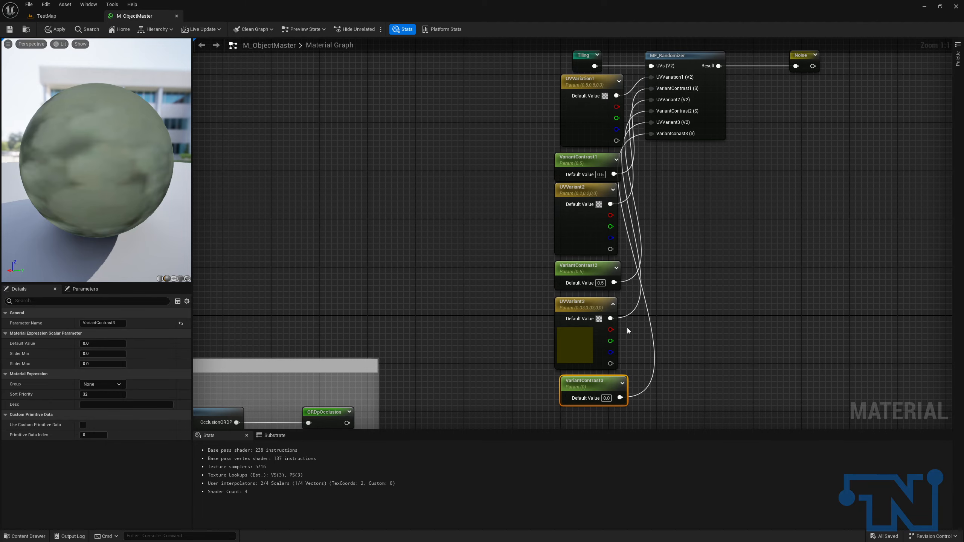
Set the VariantContrast3 parameter's default value to 0.5.
left_click(607, 398)
type("0.5")
key("Return")
Open MF_Randomizer, rename its misspelled third contrast input VariantContrast3, and save the function.
left_click(721, 122)
double_click(722, 122)
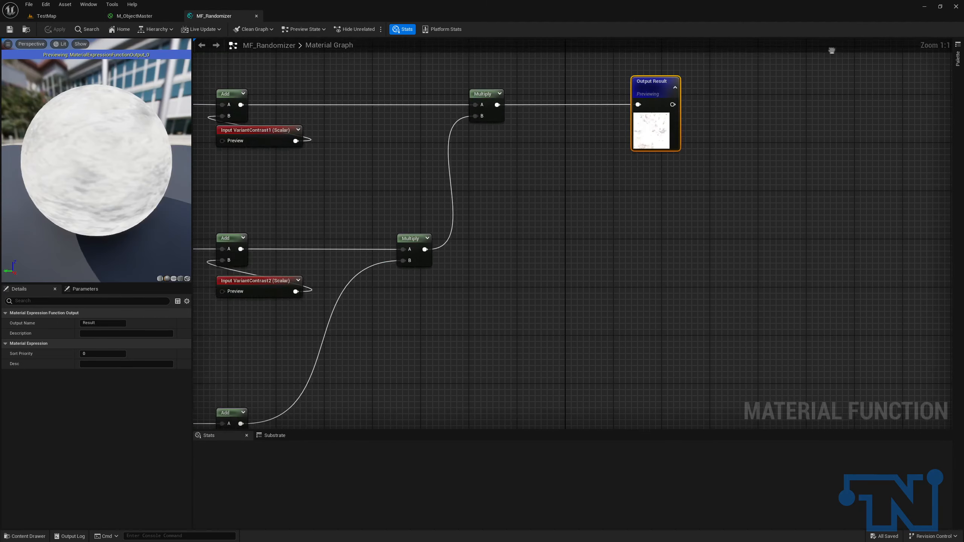
scroll(641, 214, "up", 5)
left_click(521, 277)
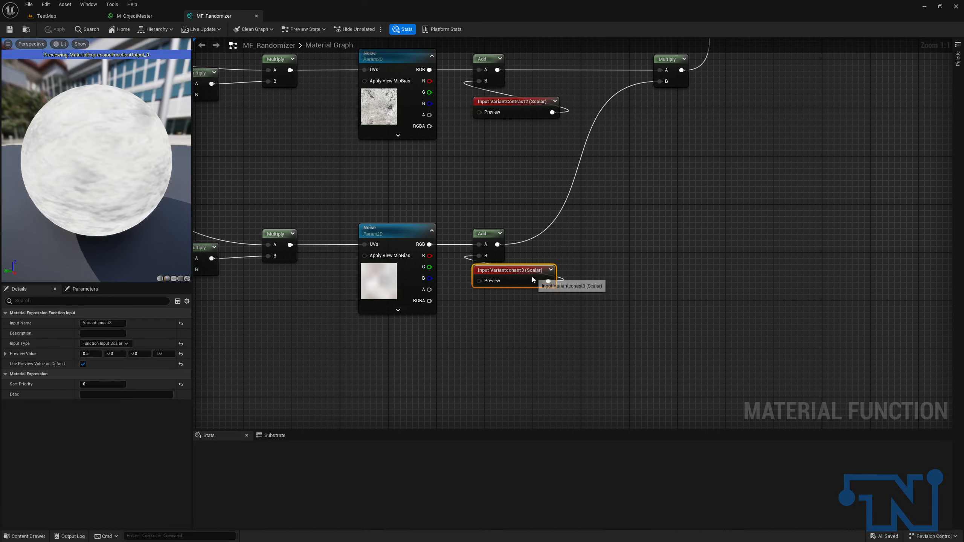
left_click(101, 323)
type("VC")
key("BackSpace")
key("BackSpace")
key("BackSpace")
key("BackSpace")
key("BackSpace")
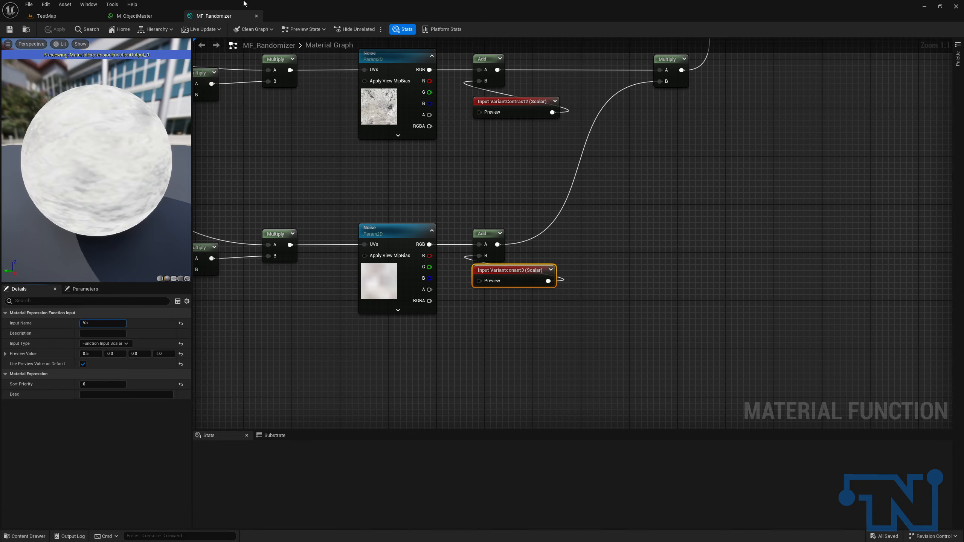
key("Return")
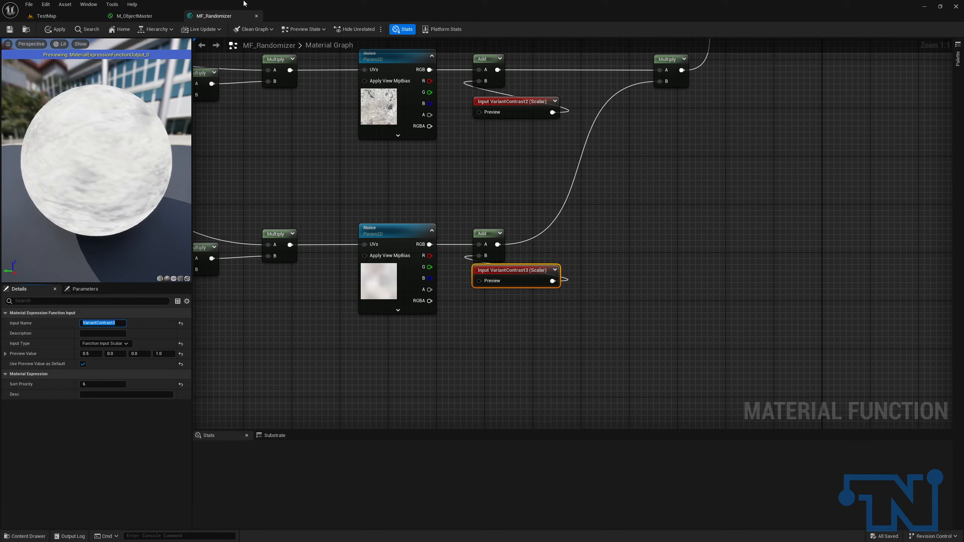
left_click(8, 29)
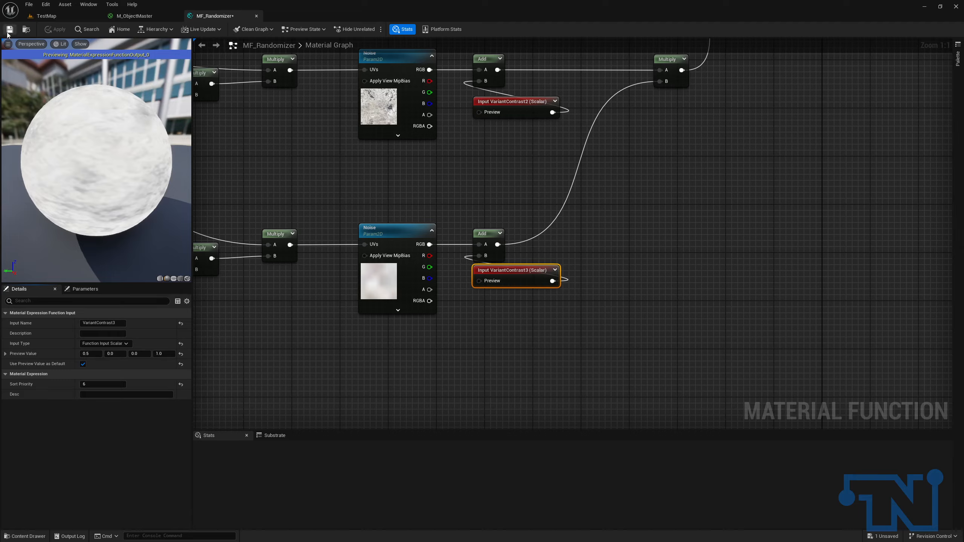
In M_ObjectMaster, assign all the UV variant and contrast parameters feeding MF_Randomizer to a new group named 11 - Randomizer.
left_click(135, 15)
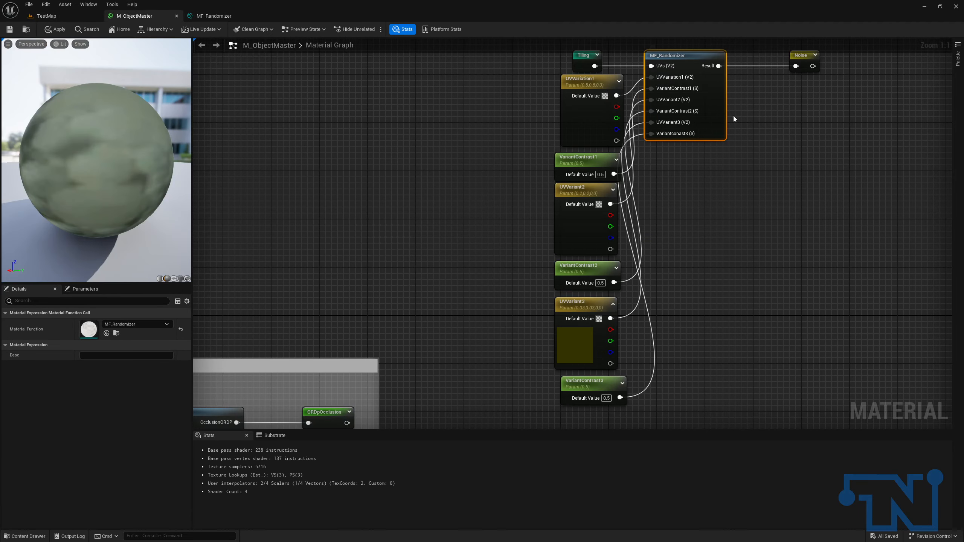
right_click_drag(715, 125, 647, 158)
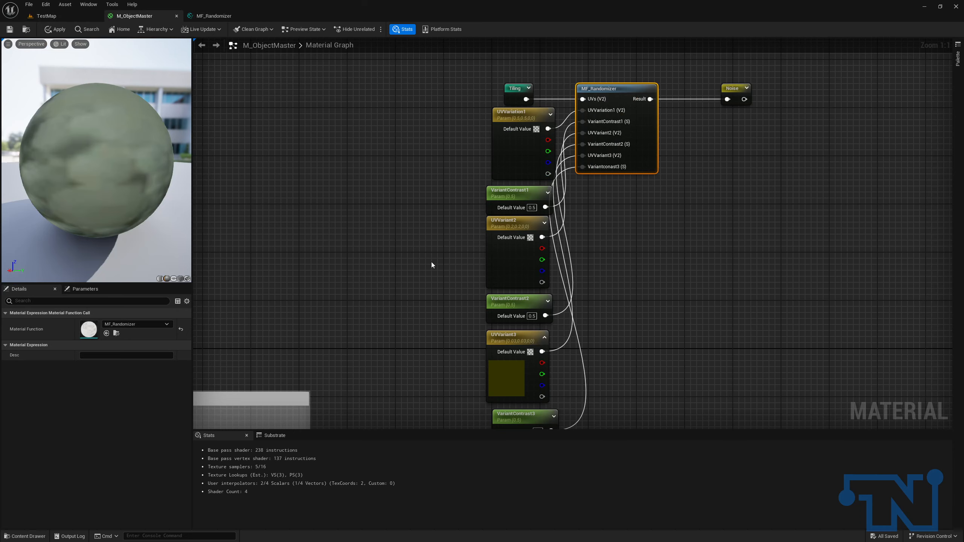
left_click_drag(469, 69, 564, 425)
right_click_drag(564, 311, 546, 417)
left_click_drag(446, 79, 496, 129, "ctrl")
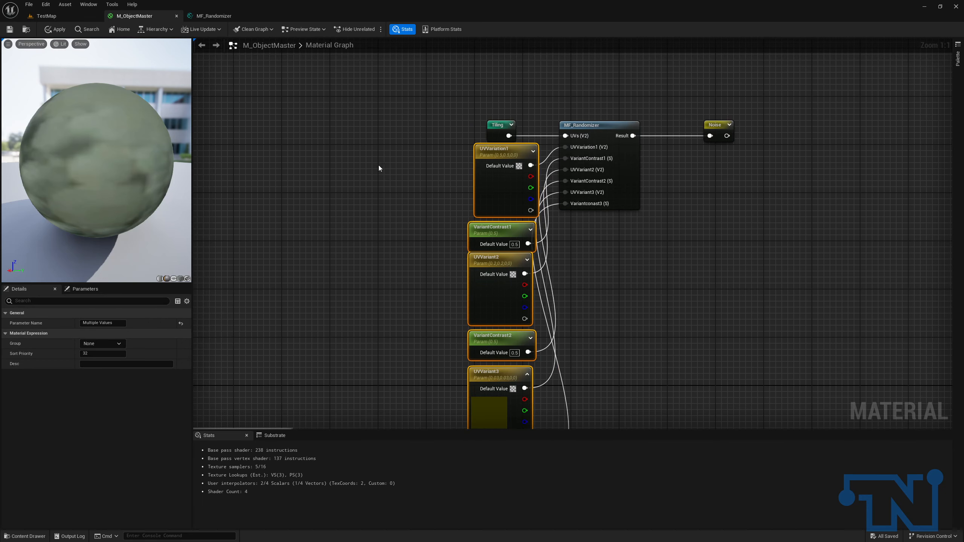
left_click(114, 343)
left_click(110, 343)
type("1")
key("ctrl+a")
type("11")
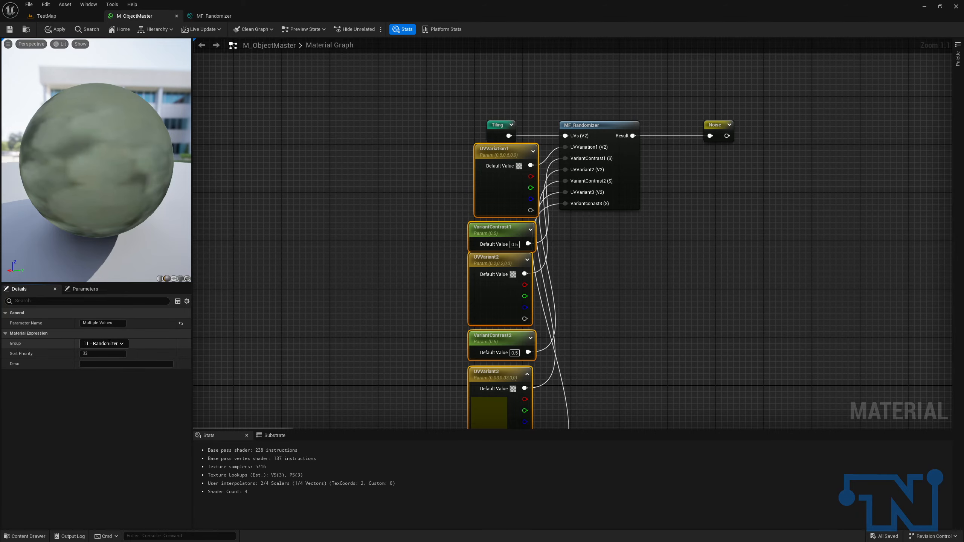
Enclose MF_Randomizer, its parameters, and the Tiling and Noise nodes in a comment box titled 11 - Randomizer/Noise.
left_click(501, 154)
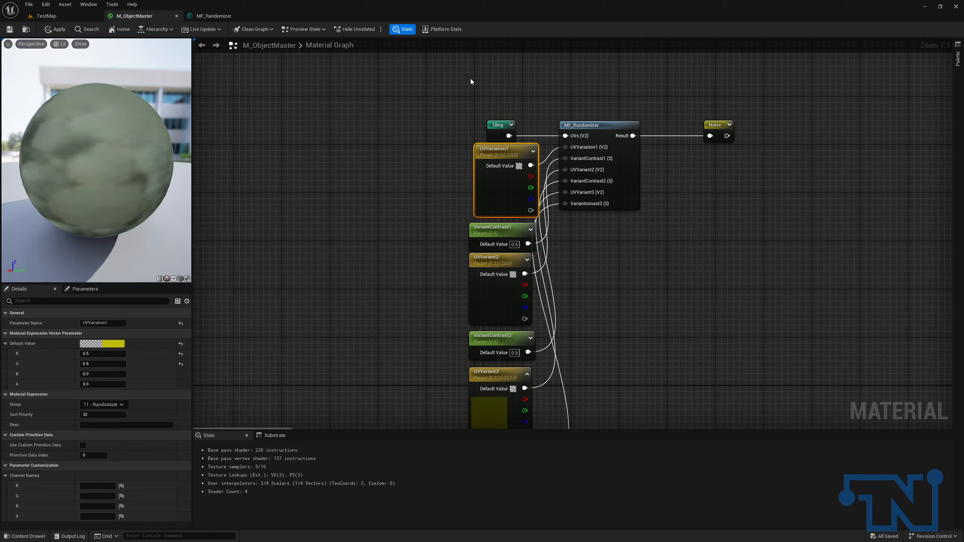
scroll(420, 148, "down", 3)
left_click_drag(419, 144, 685, 396)
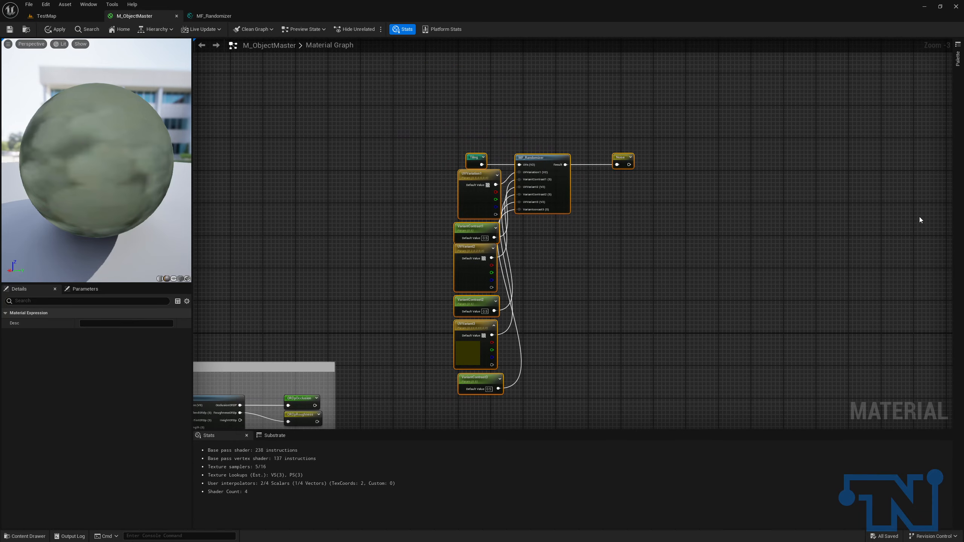
type("c1")
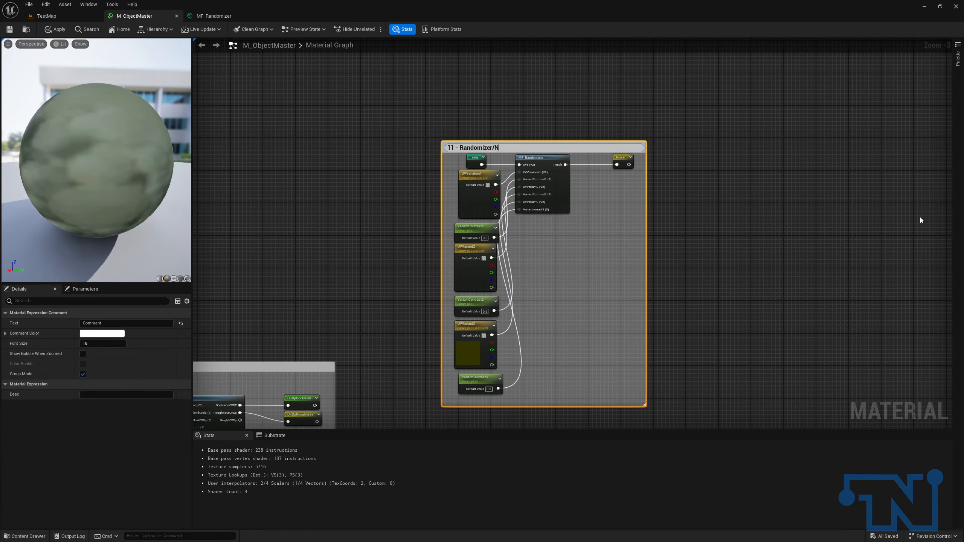
type("1 - Randomizer/Noise")
key("Return")
Move the 11 - Randomizer/Noise comment box directly above the channel-packed texture comment box and apply the material.
right_click_drag(376, 115, 604, 135)
left_click_drag(756, 164, 438, 121)
right_click_drag(437, 121, 501, 53)
right_click_drag(545, 402, 562, 202)
left_click(53, 30)
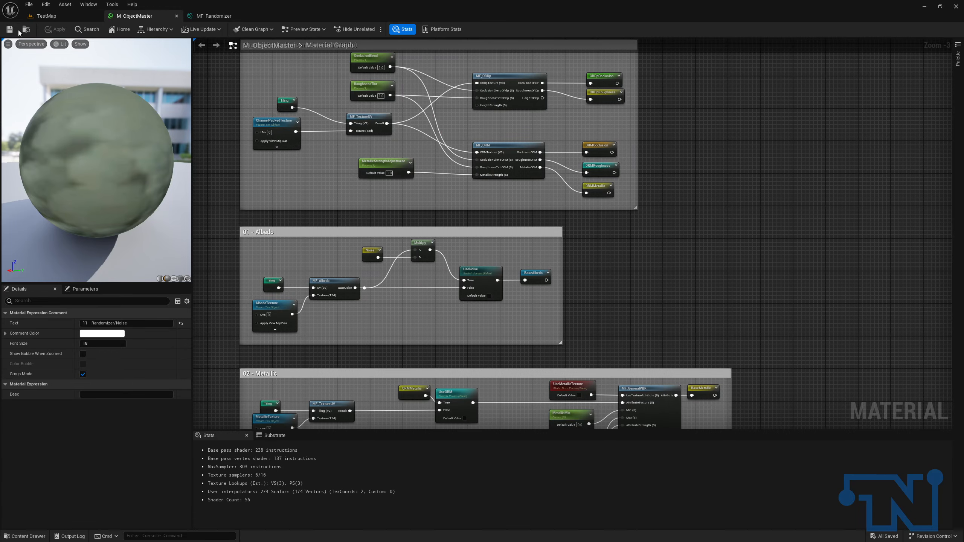
Assign the UseNoise switch in the 01 - Albedo section to the 11 - Randomizer group and save the material.
left_click(470, 269)
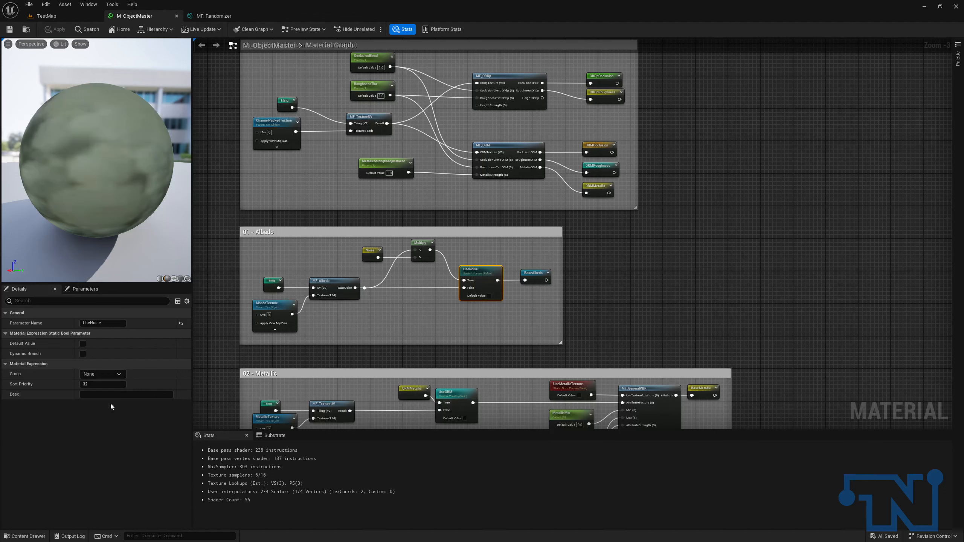
left_click(119, 373)
key("Escape")
left_click(115, 374)
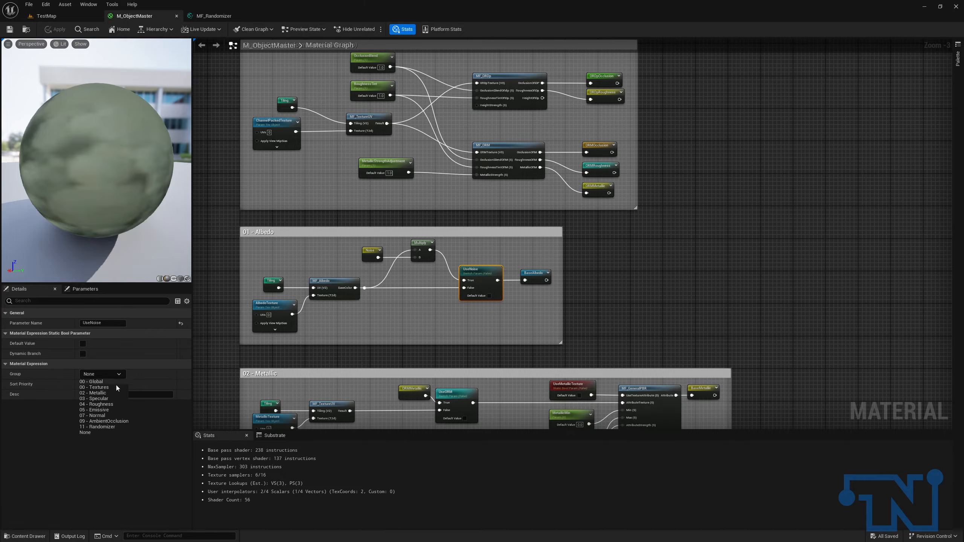
left_click(110, 427)
left_click(10, 31)
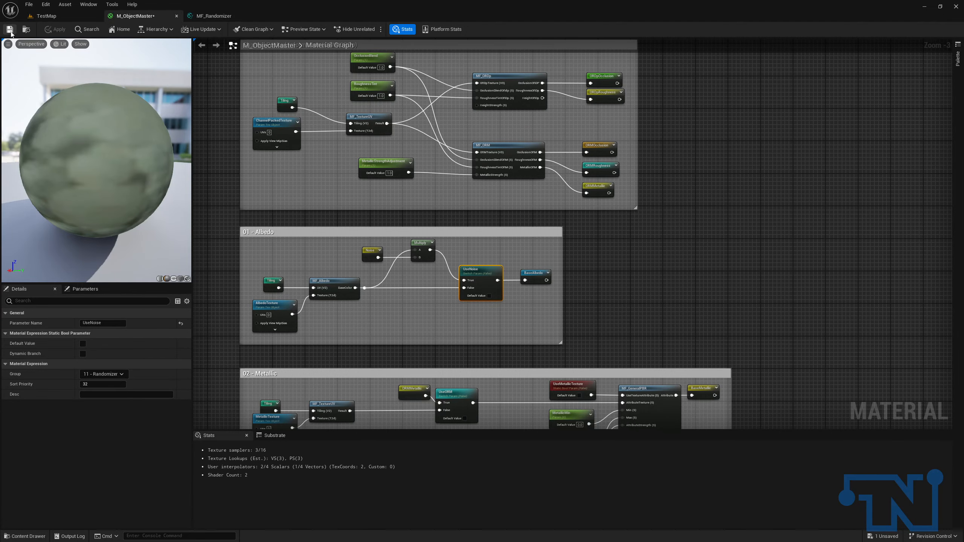
In the TestMap level, locate the Cube's material in the content browser and open the M_MetalPlate_NonCP instance.
left_click(46, 15)
right_click_drag(461, 198, 399, 210)
left_click(399, 211)
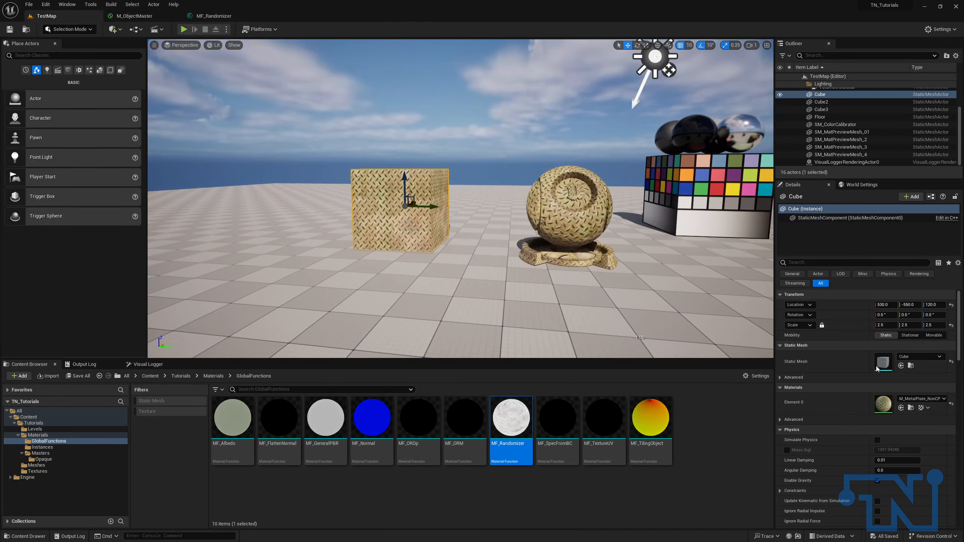
left_click(910, 408)
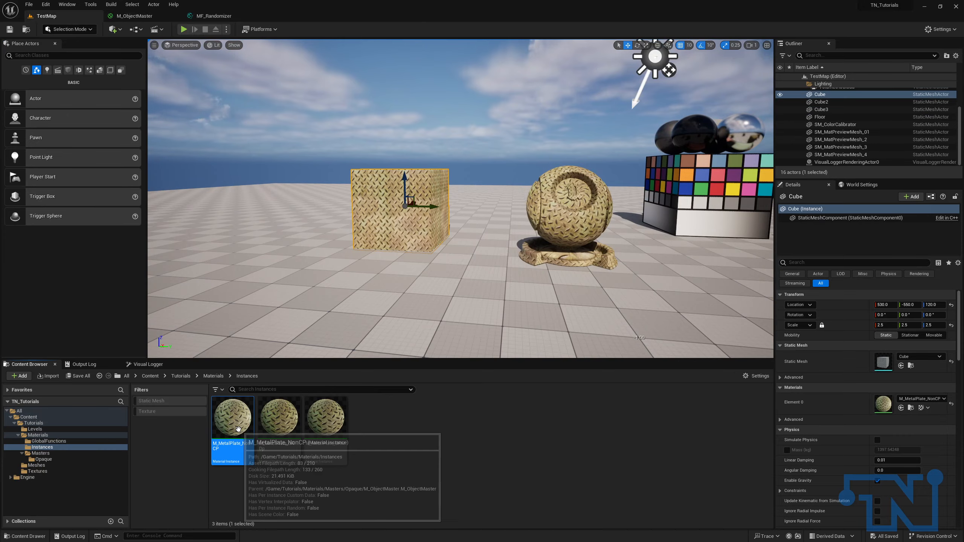
double_click(238, 429)
Float the M_MetalPlate_NonCP editor as a separate window over the TestMap level and close the MF_Randomizer editor.
left_click(51, 16)
left_click_drag(299, 16, 551, 263)
left_click(46, 16)
left_click(256, 15)
Enable UseNoise in the 11 - Randomizer group of M_MetalPlate_NonCP.
scroll(701, 366, "down", 10)
scroll(693, 363, "down", 15)
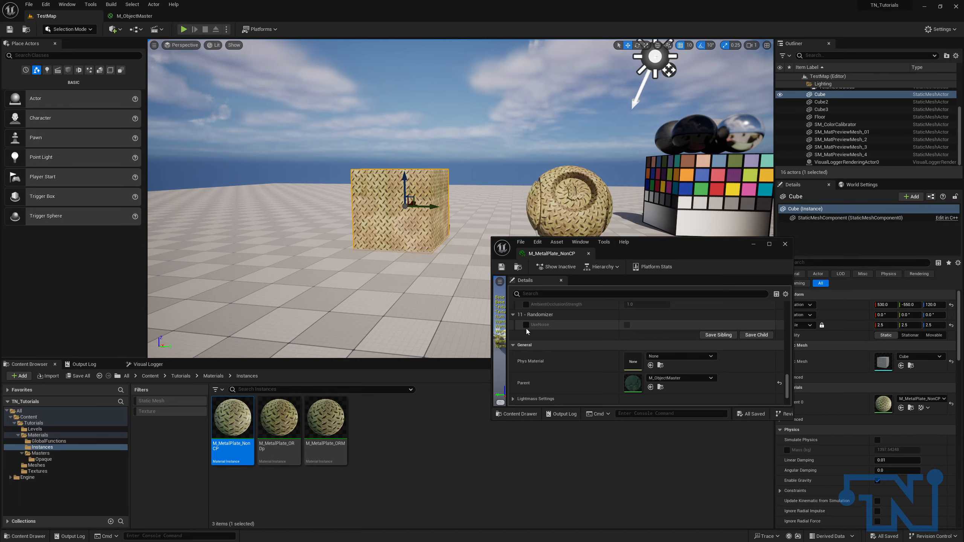
left_click(627, 325)
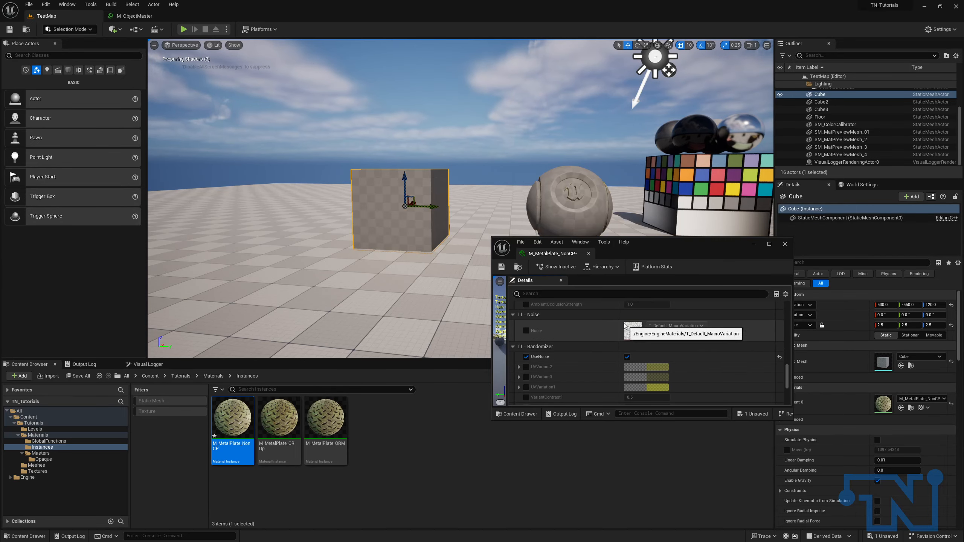
Move the Cube along Y to 1200, beside another cube, to compare their materials up close.
key("w")
right_click_drag(464, 195, 314, 193)
key("w")
key("s")
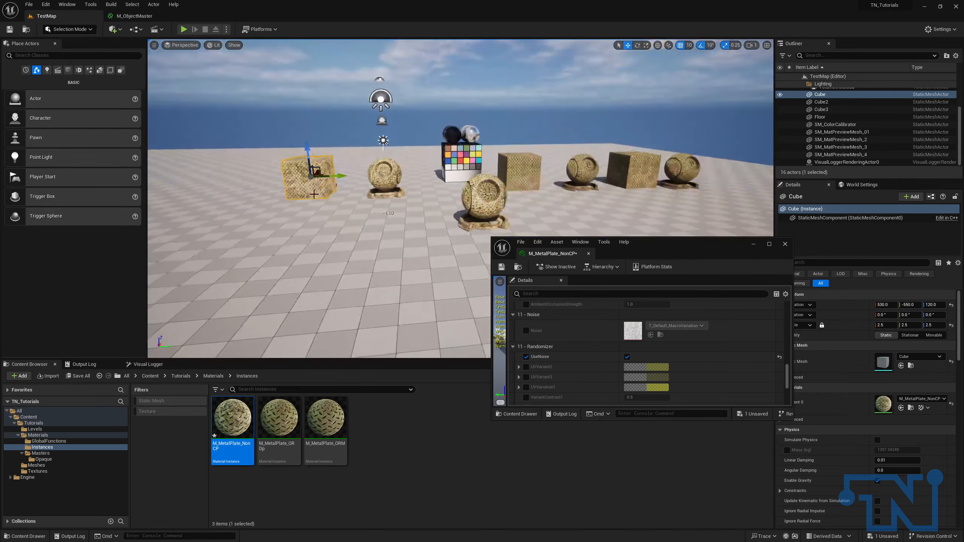
left_click_drag(338, 176, 581, 169)
right_click_drag(581, 169, 619, 167)
key("w")
key("s")
key("w")
key("s")
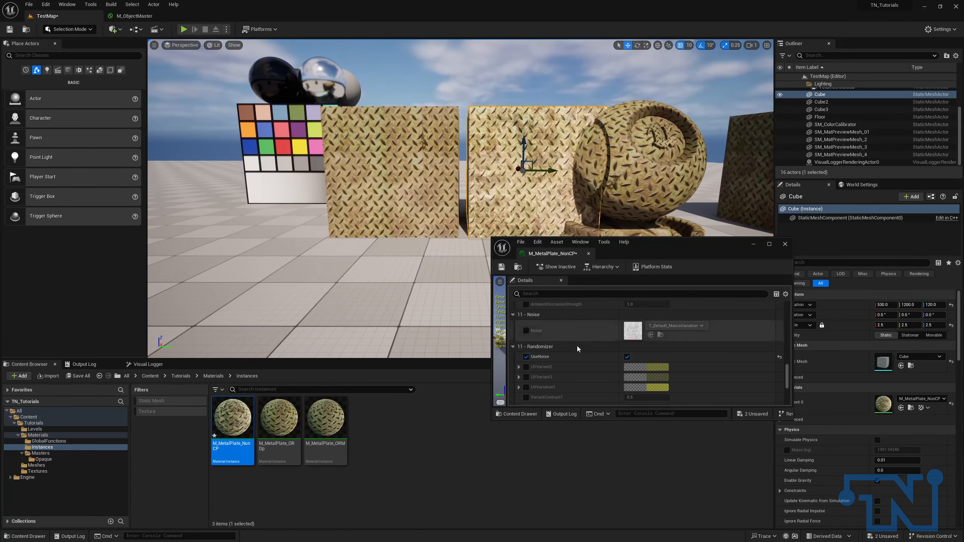
Compare the Cube's surface with UseNoise off and on, leave UseNoise enabled, and save M_MetalPlate_NonCP.
left_click(627, 357)
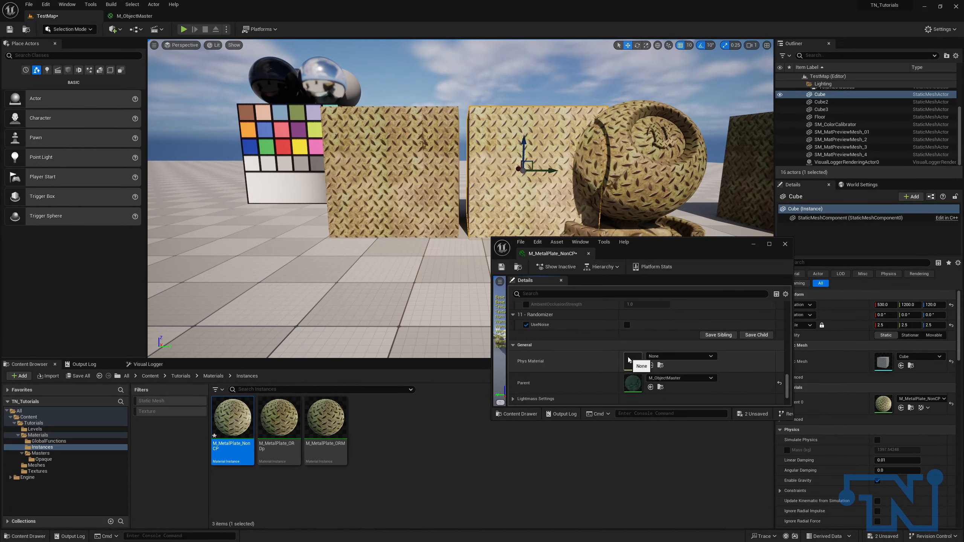
left_click(627, 325)
mouse_move(507, 181)
right_mouse_down()
mouse_move(418, 181)
mouse_move(507, 182)
right_mouse_up()
key("s")
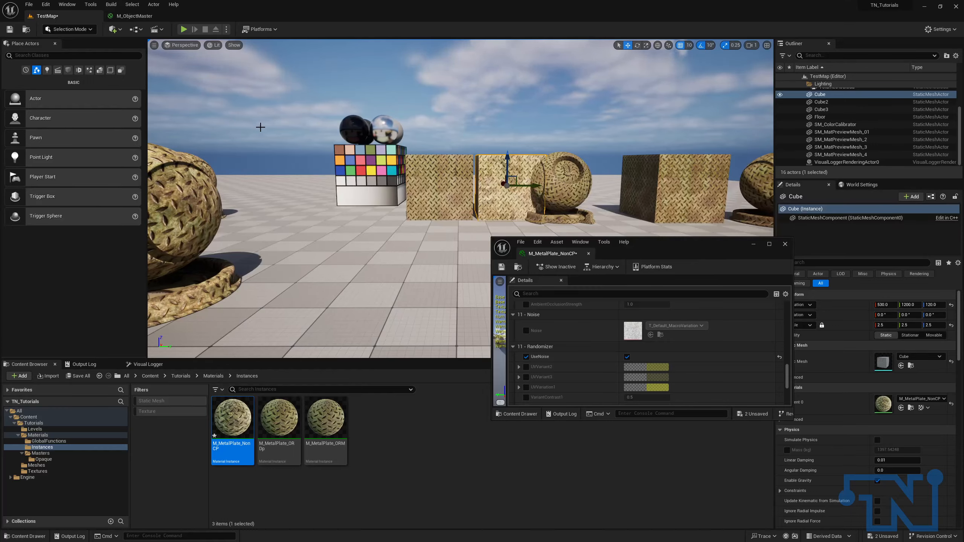
left_click(501, 267)
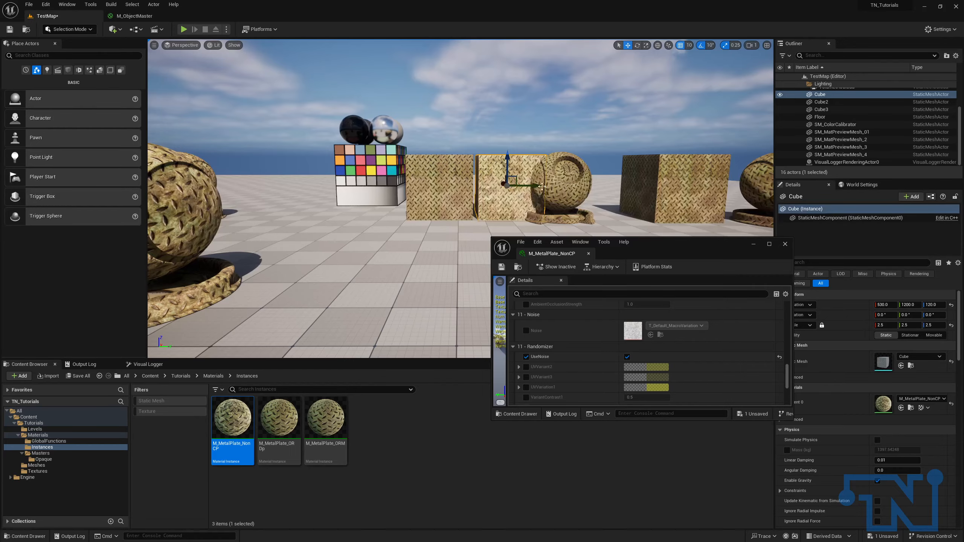
Move the Cube back along Y to -350 and close the M_MetalPlate_NonCP editor.
left_click_drag(541, 186, 305, 186)
right_click_drag(305, 187, 260, 186)
left_click_drag(340, 190, 405, 190)
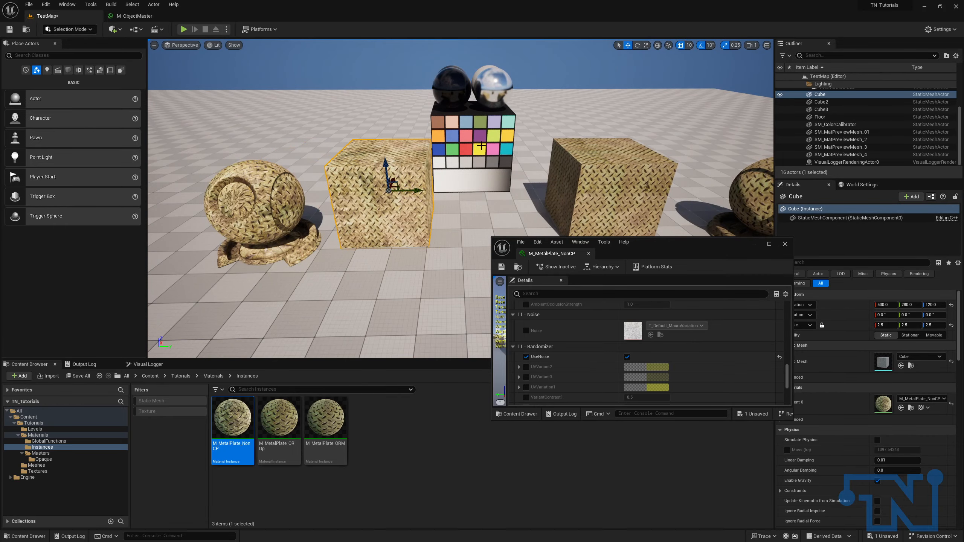
right_click_drag(471, 152, 464, 144)
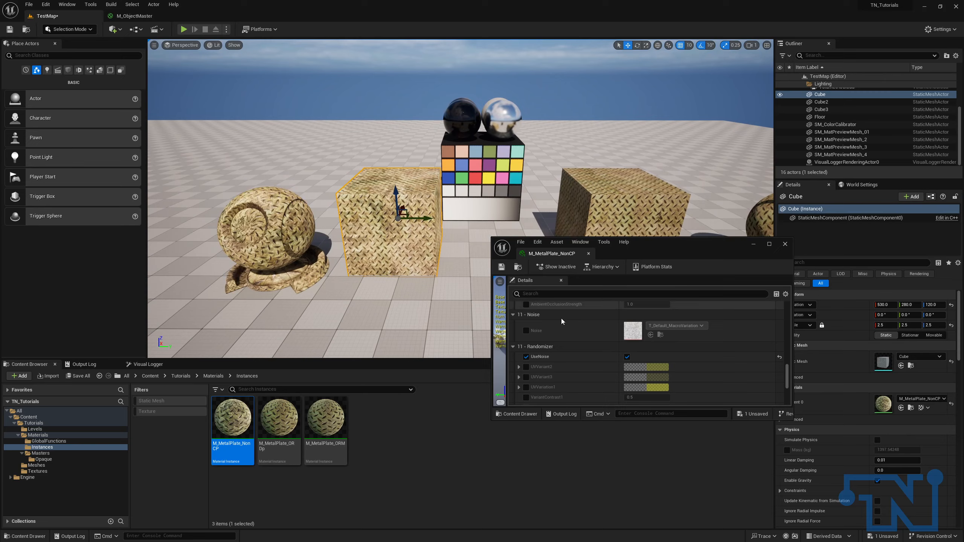
left_click(589, 253)
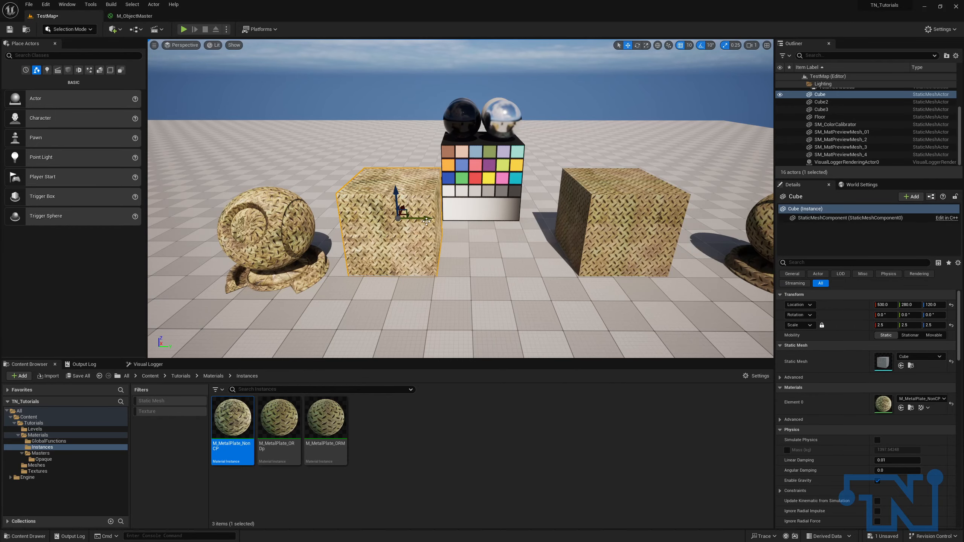
left_click_drag(425, 218, 217, 191)
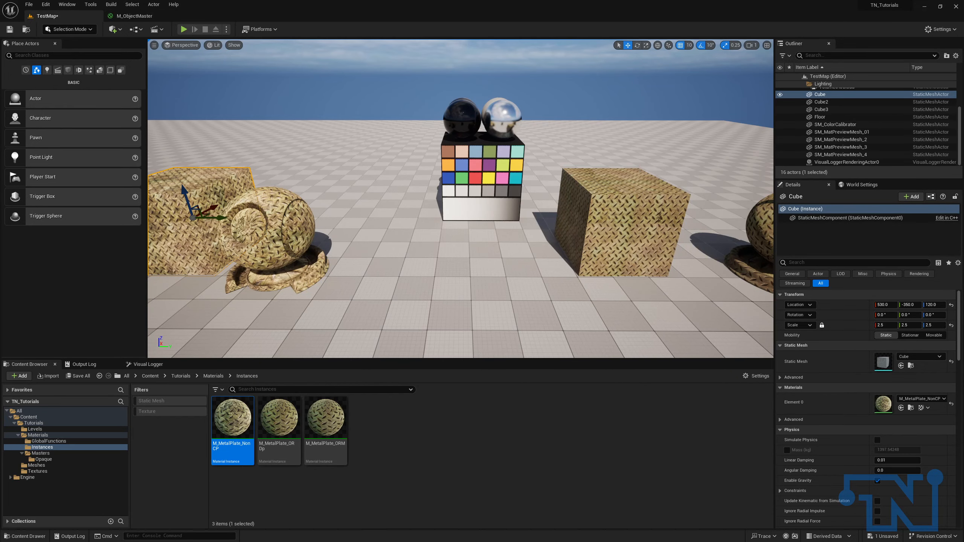
Review the overall layout of the M_ObjectMaster graph and close its editor.
left_click(155, 18)
right_click_drag(320, 155, 329, 168)
scroll(385, 101, "down", 6)
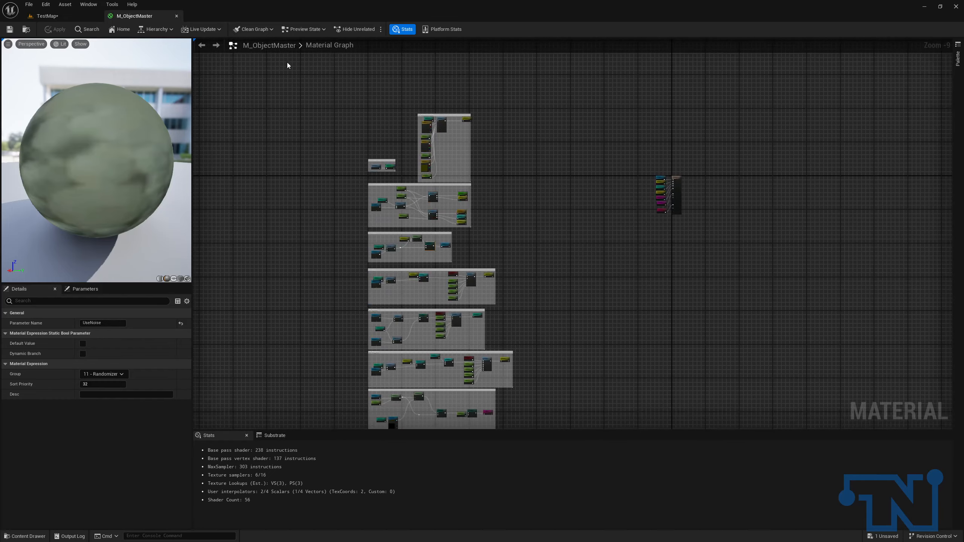
left_click(177, 16)
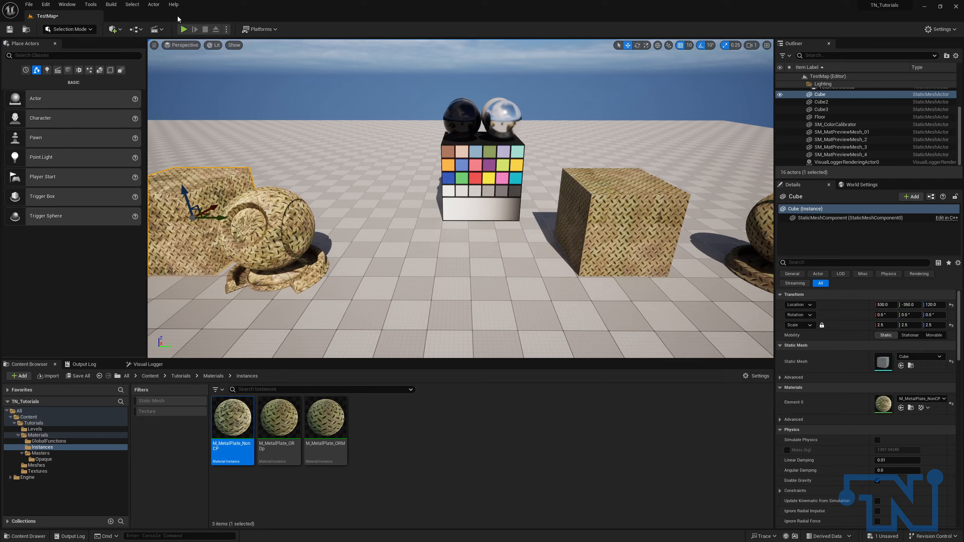